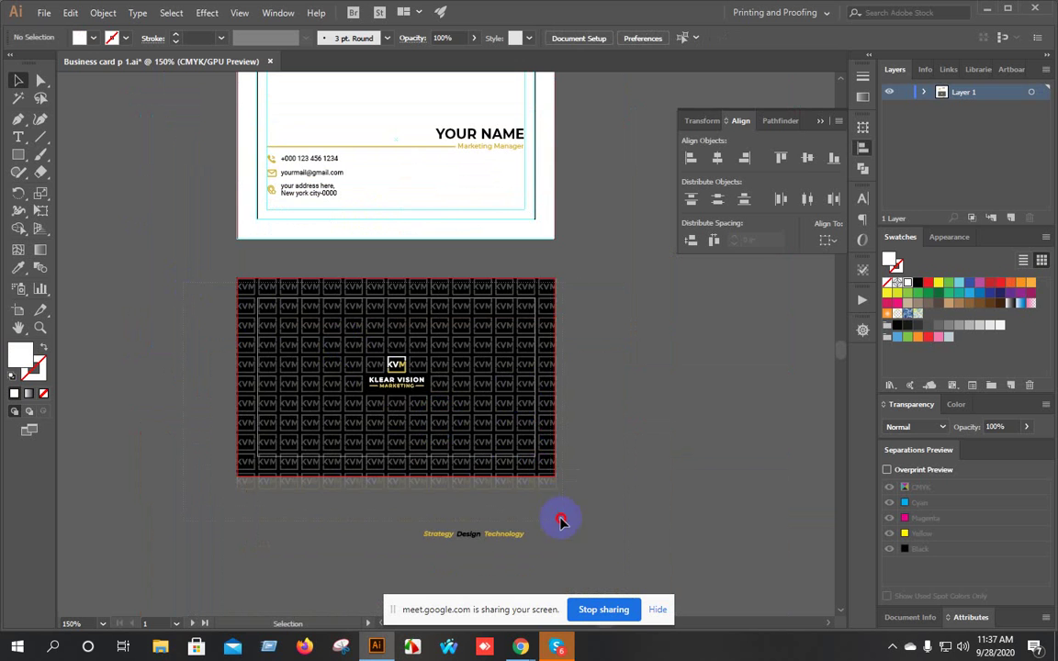
Delete the KVM pattern, the Klear Vision logo and the tagline from the black card back and the area below it.
drag(588, 562, 588, 554)
key(Delete)
scroll(566, 430, down, 2)
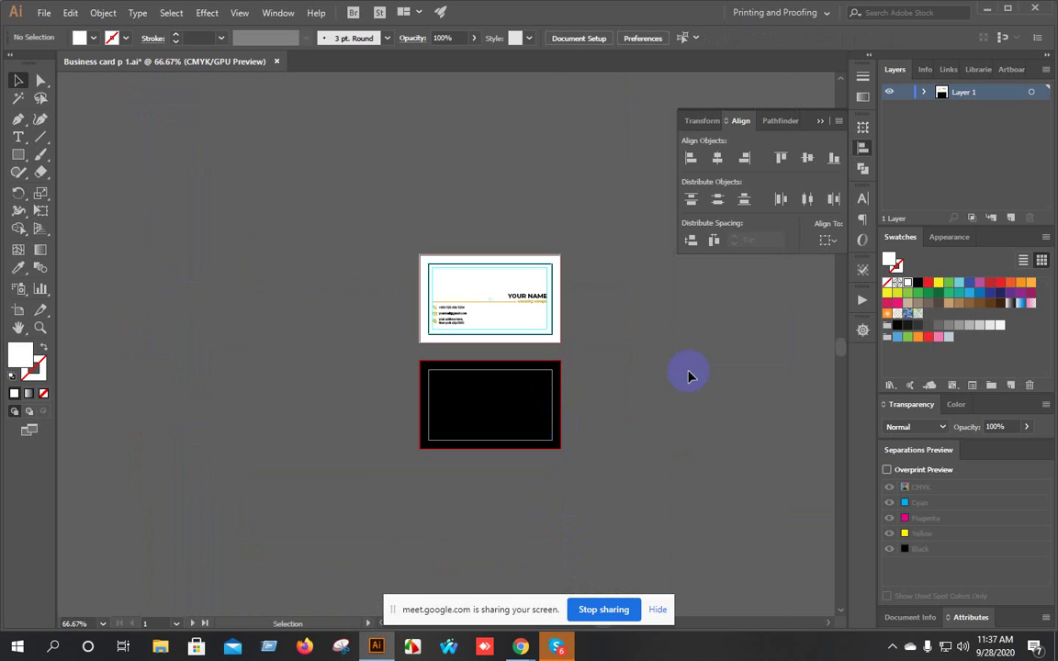
drag(694, 370, 600, 377)
scroll(309, 288, up, 3)
drag(474, 430, 382, 281)
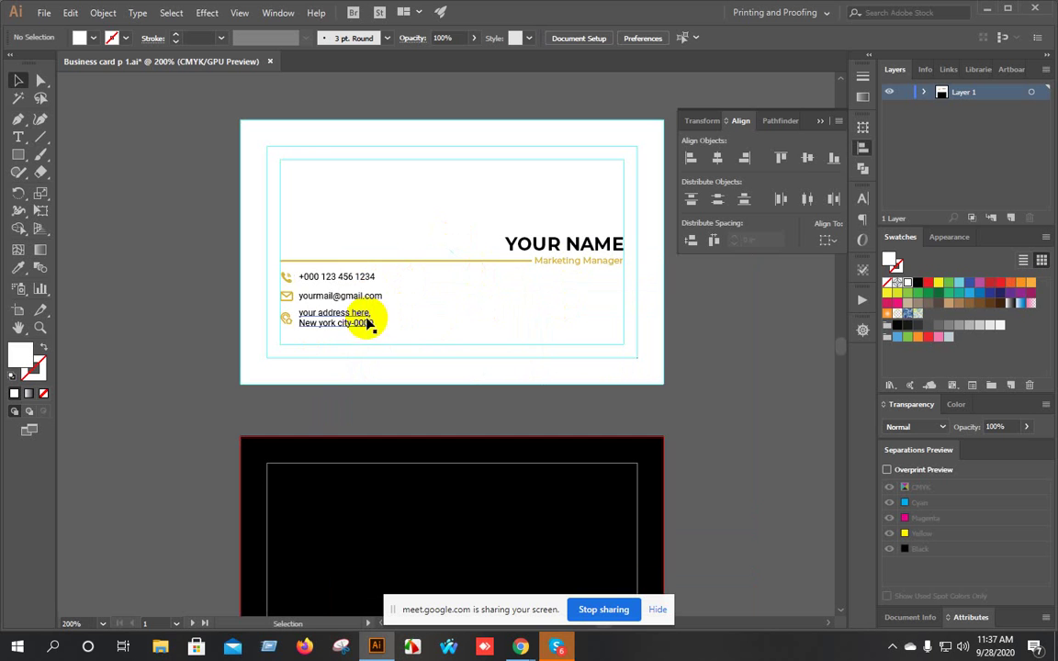
click(18, 140)
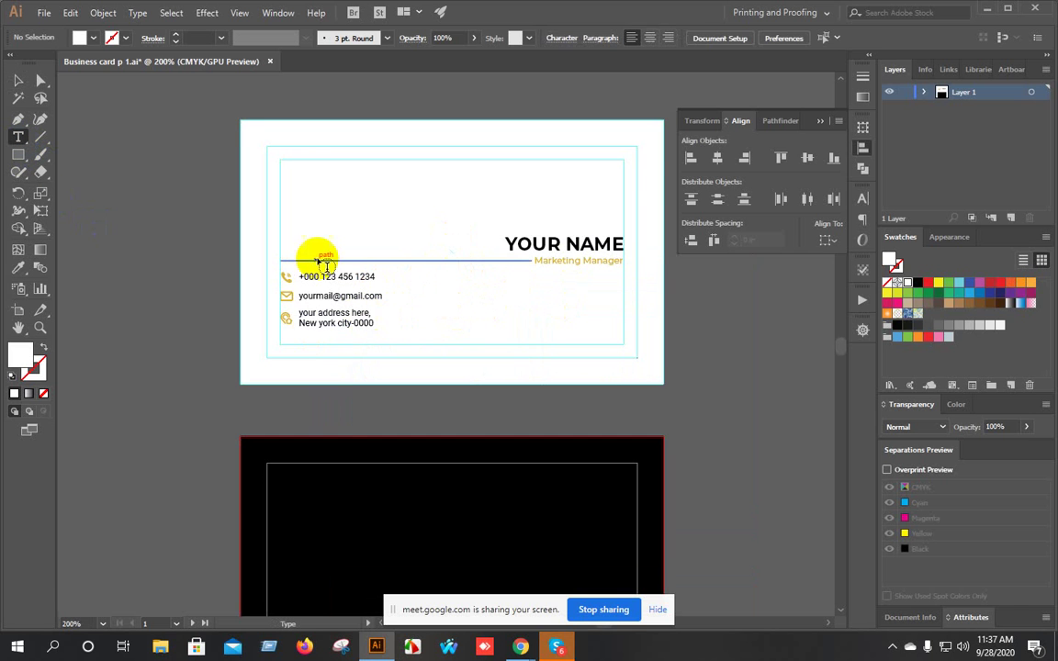
scroll(330, 276, up, 3)
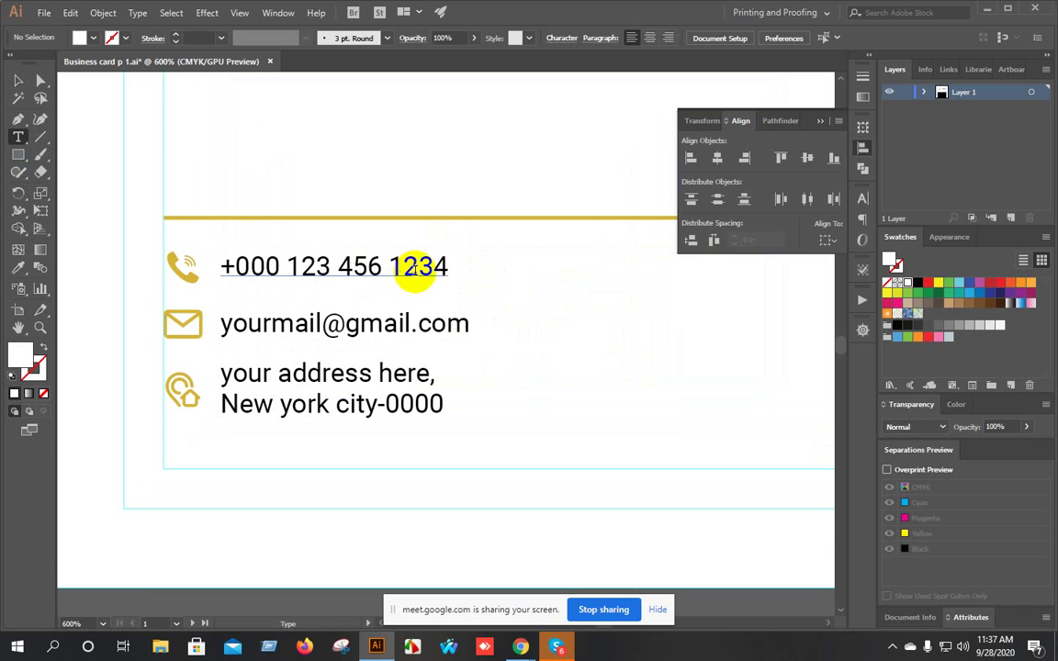
click(387, 266)
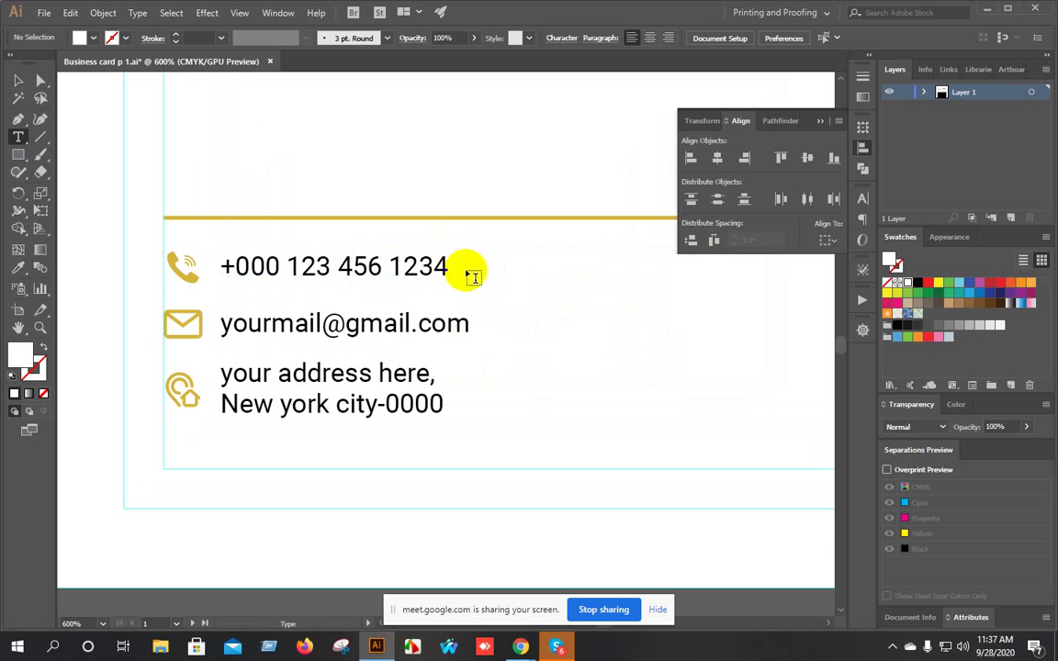
double_click(348, 262)
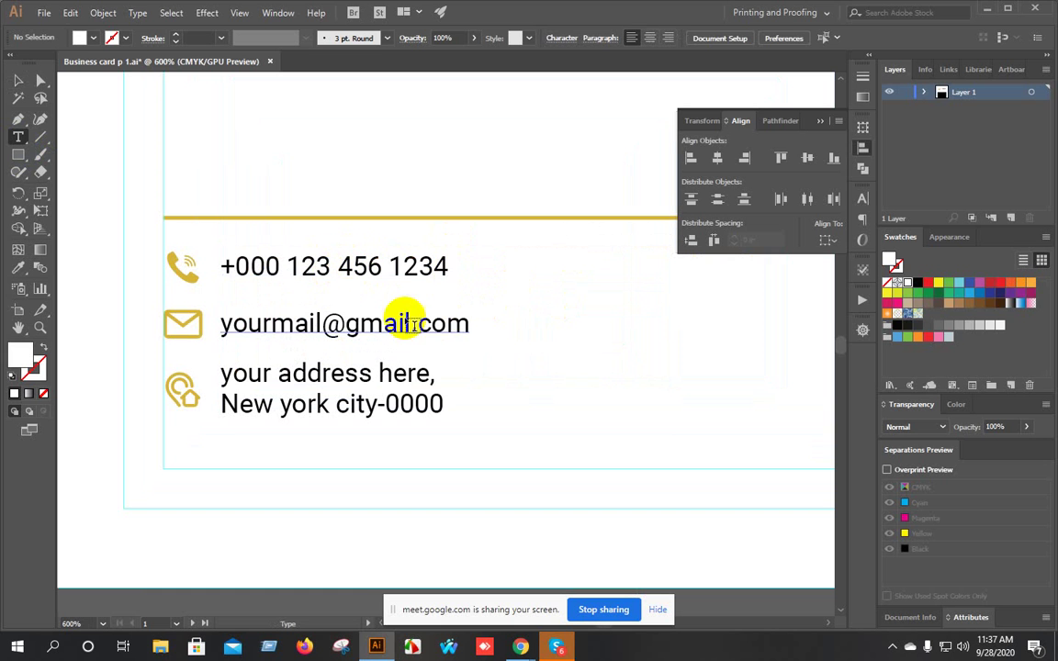
click(21, 85)
Ungroup the contact details block on the white card so its icons and text separate.
scroll(418, 275, down, 4)
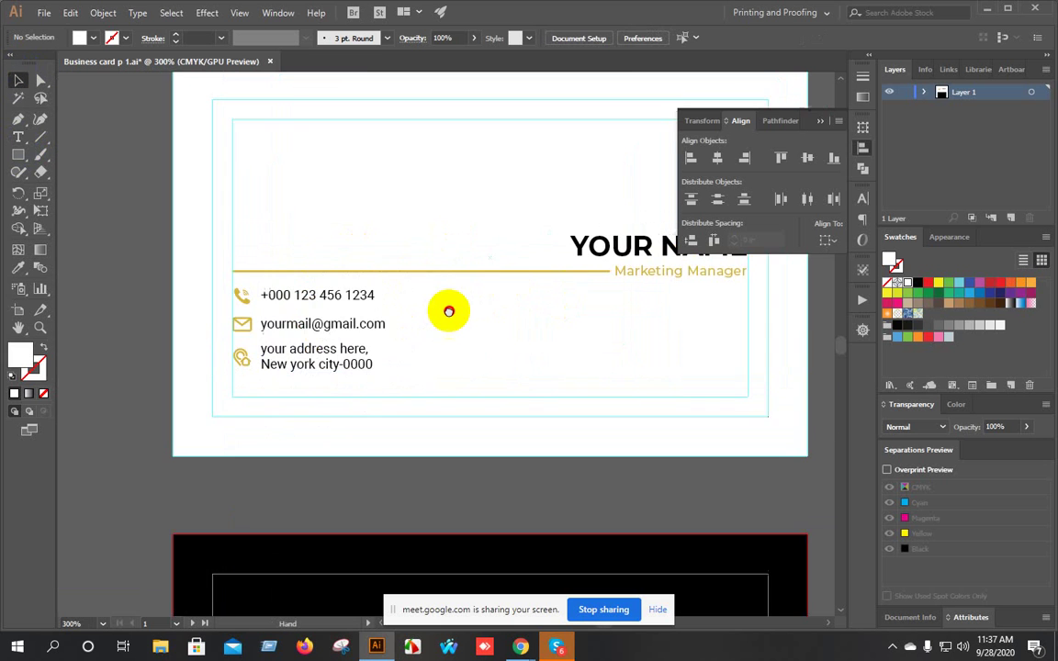
drag(369, 294, 304, 383)
right_click(306, 329)
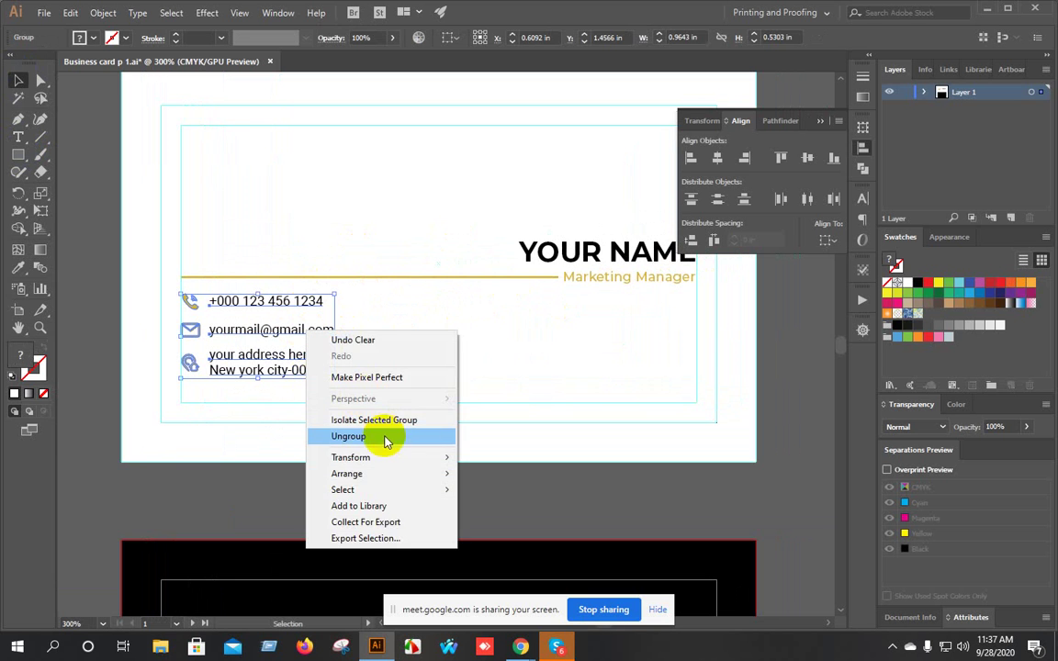
click(385, 439)
click(389, 350)
drag(327, 286, 289, 404)
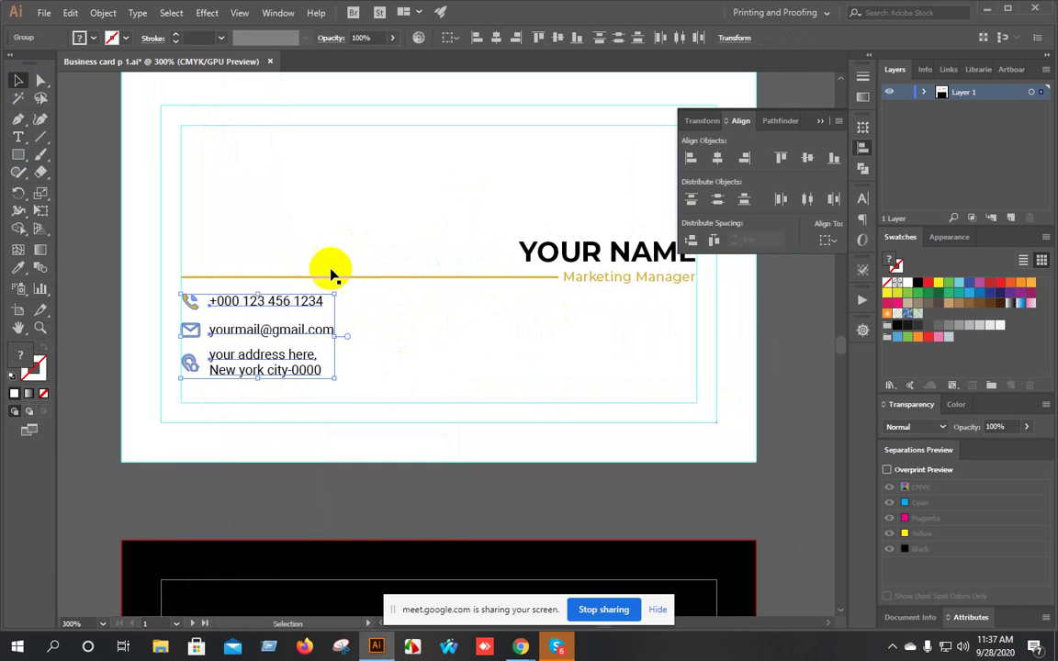
right_click(277, 258)
click(310, 421)
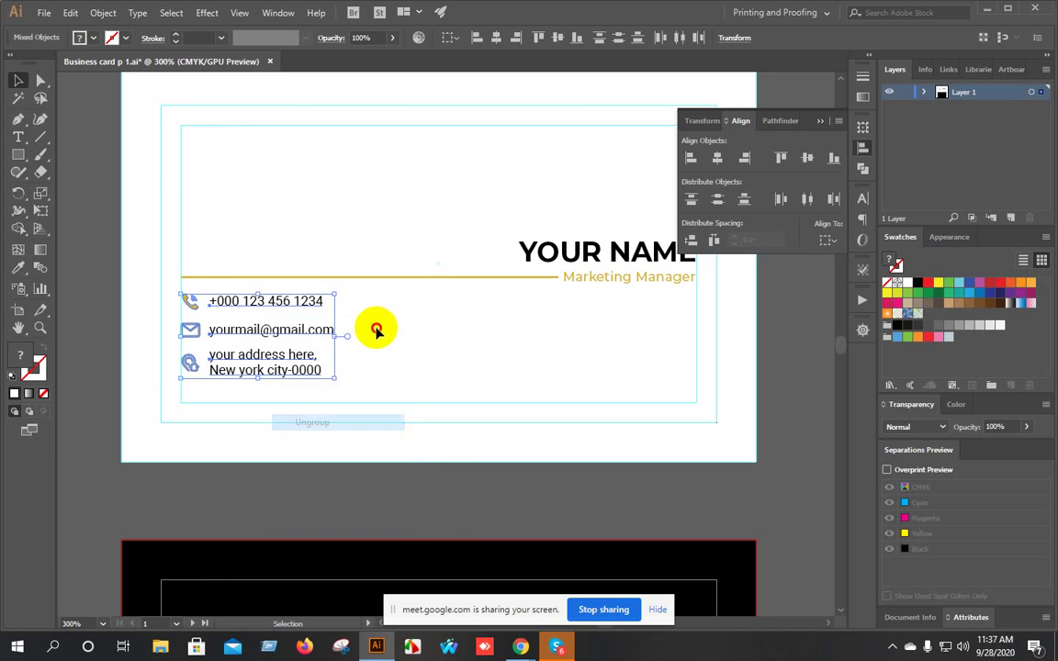
Set the contact details text to Roboto Light at 5 pt.
click(314, 356)
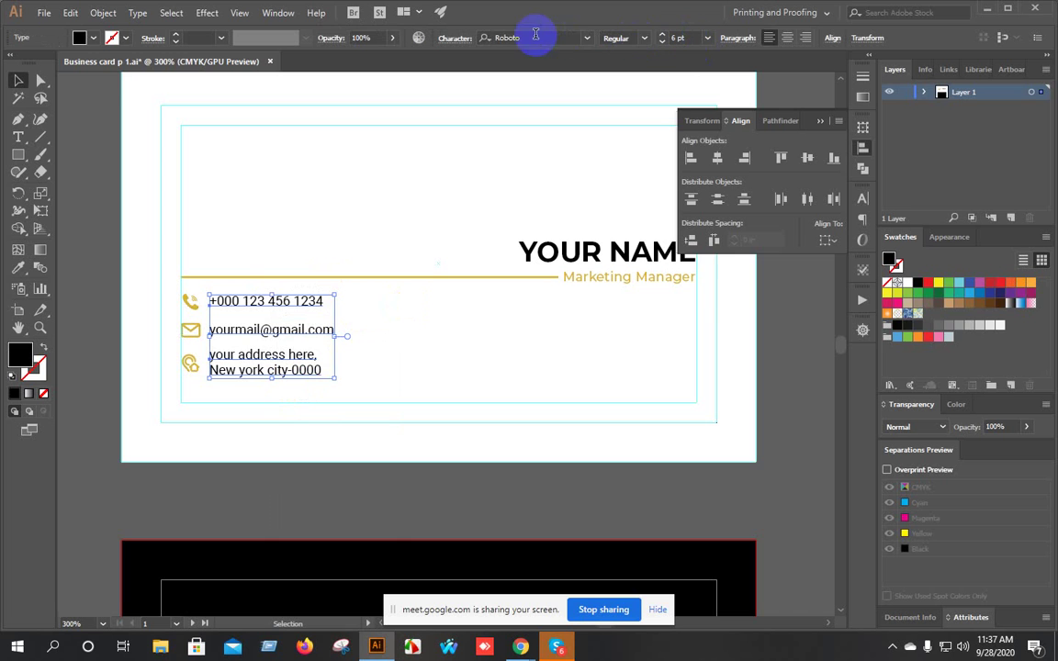
click(645, 40)
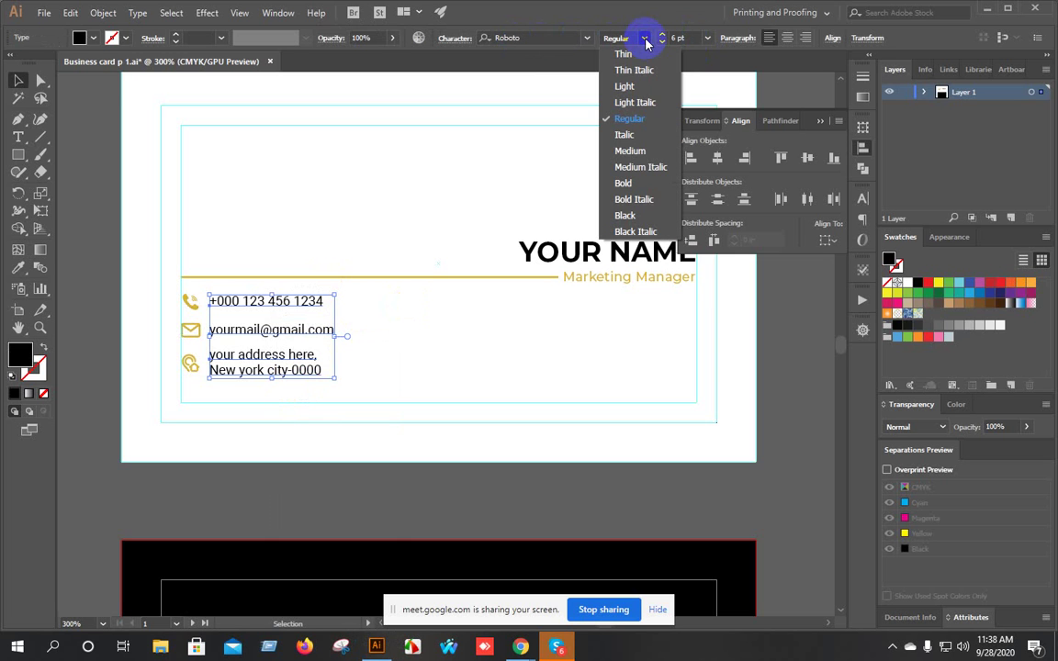
click(636, 87)
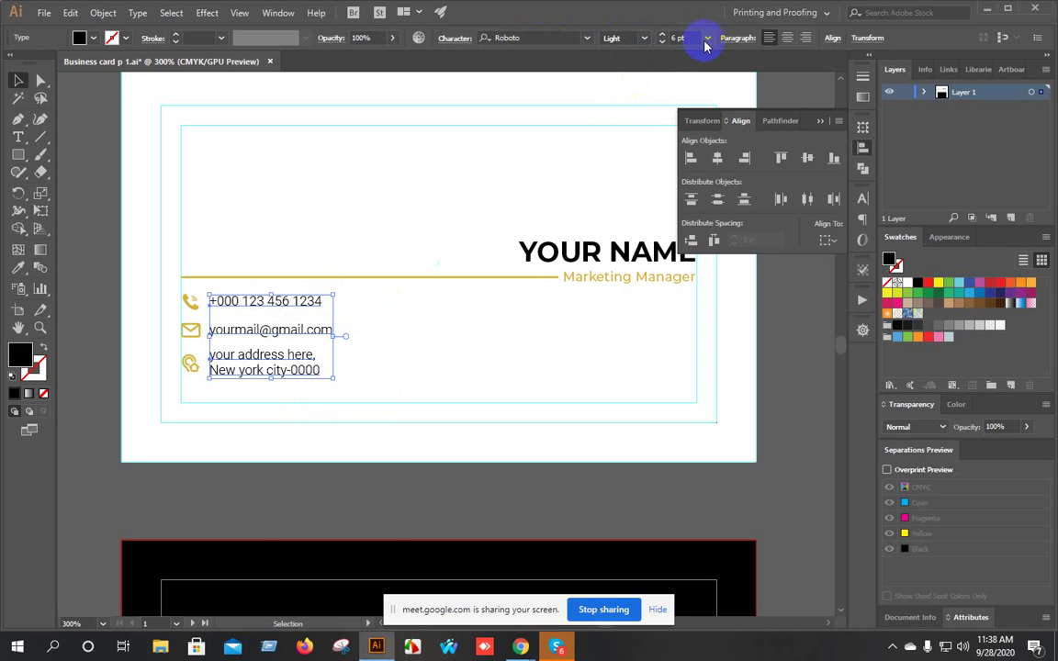
click(662, 41)
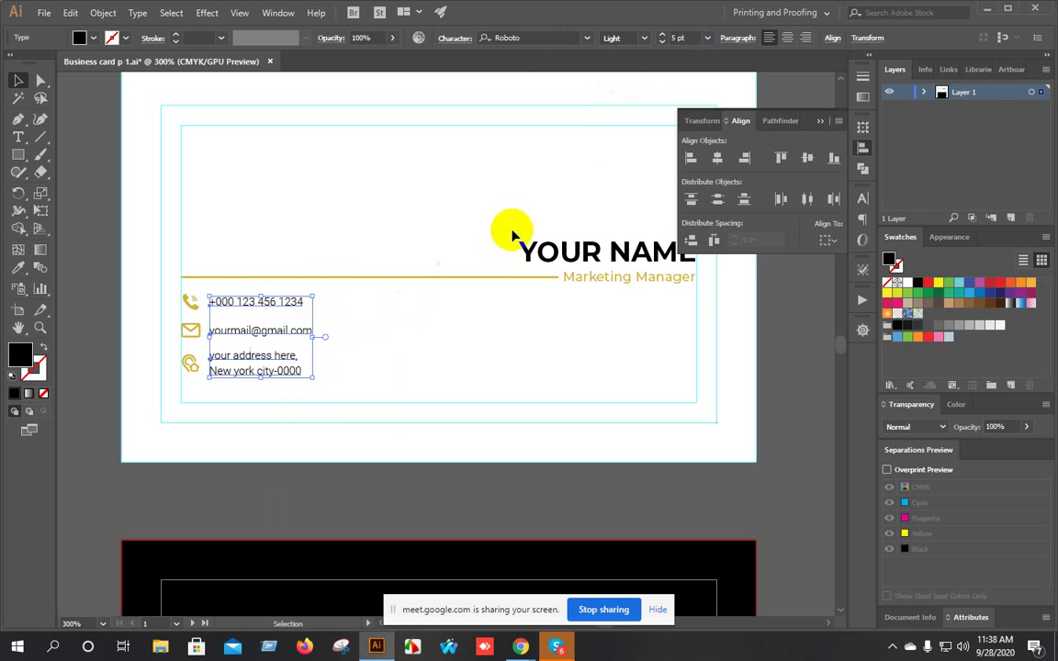
Set the contact details text size back to 6 pt and deselect it.
click(431, 323)
scroll(425, 319, down, 2)
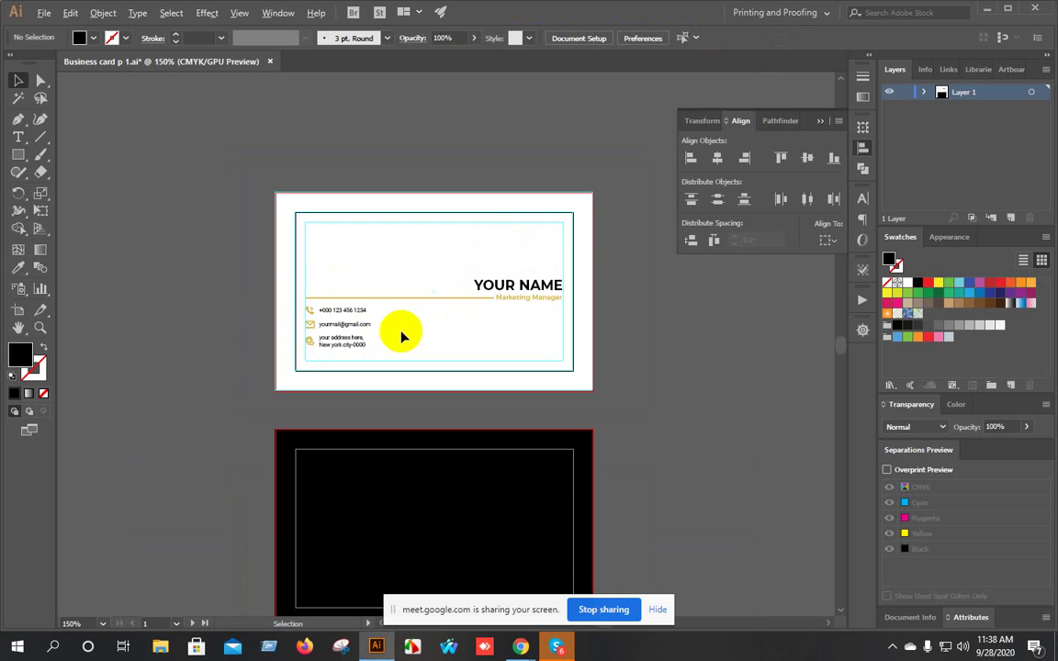
scroll(404, 335, up, 2)
click(353, 290)
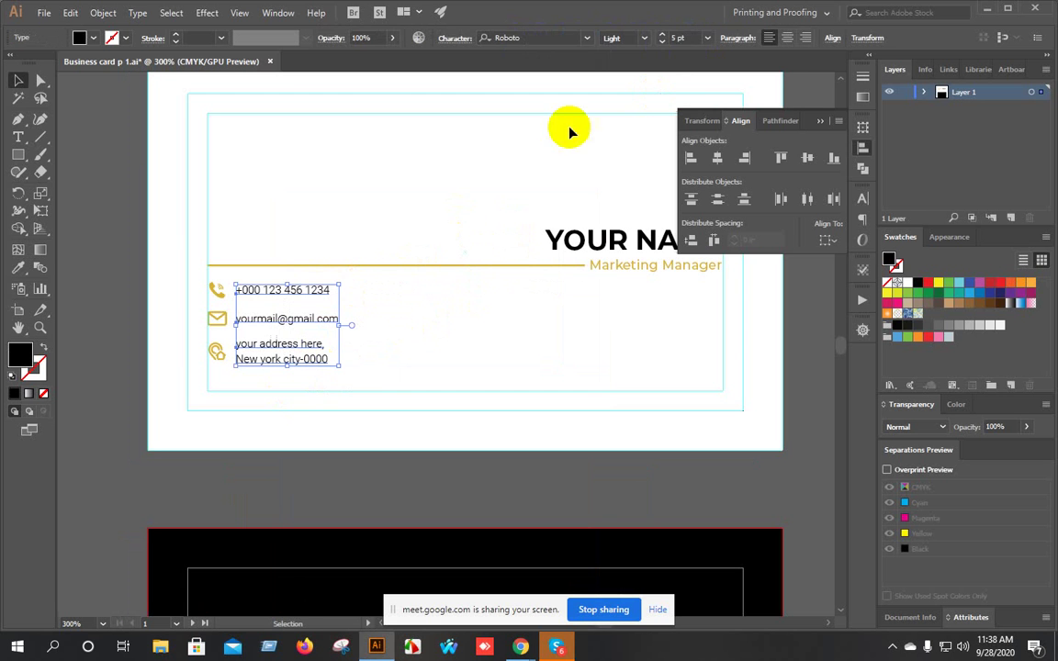
click(429, 307)
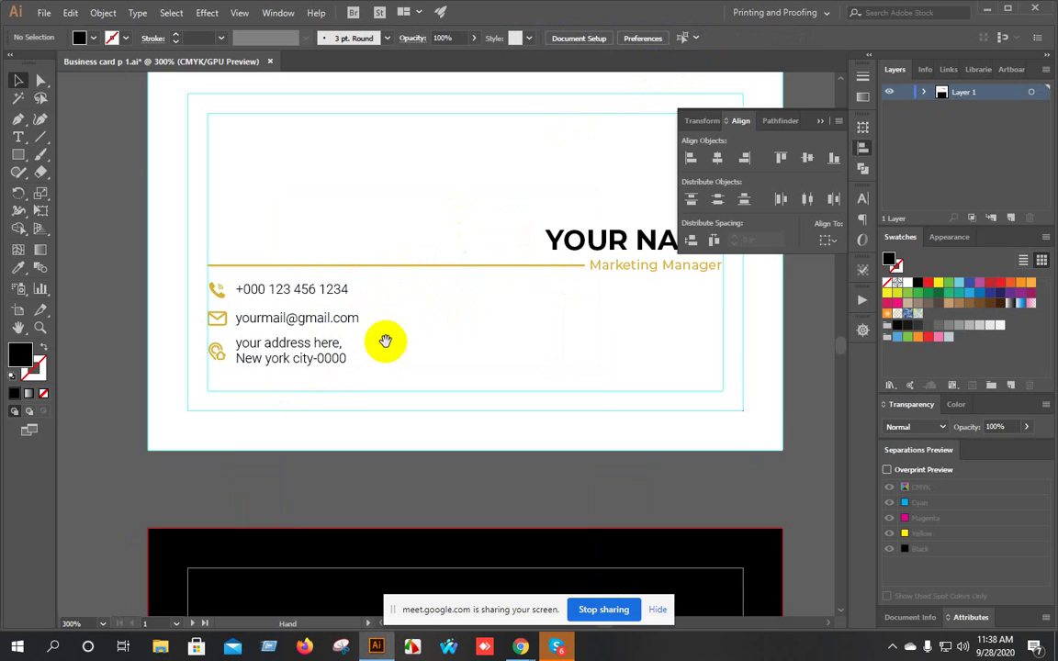
Move the three gold contact icons off the white card onto the empty canvas beside it.
scroll(385, 342, up, 3)
drag(217, 182, 285, 439)
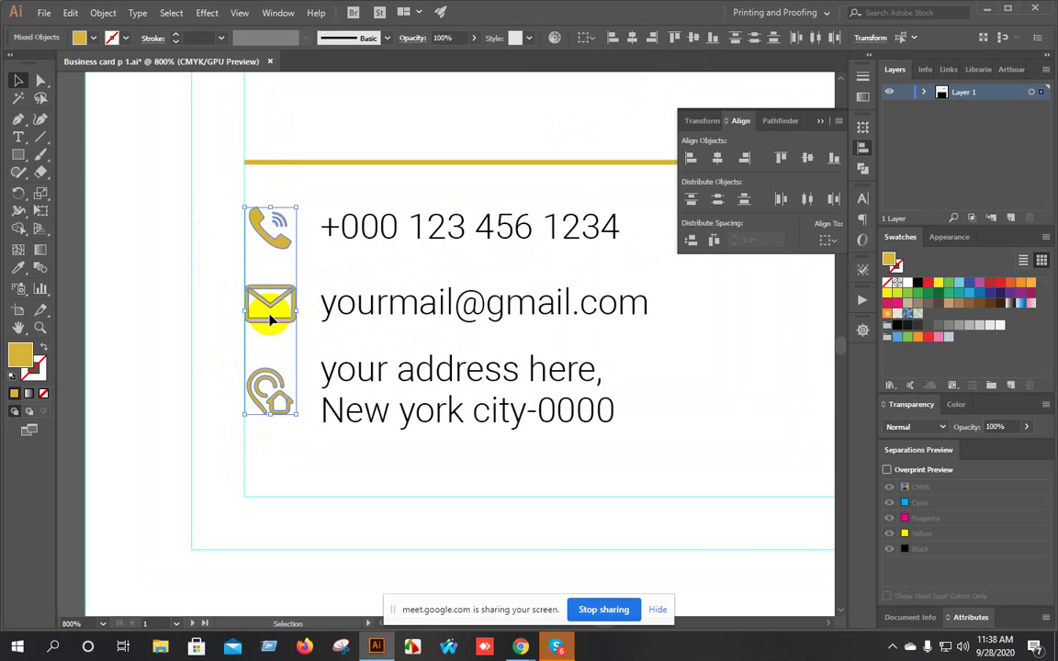
scroll(266, 309, down, 1)
drag(266, 312, 213, 317)
click(271, 282)
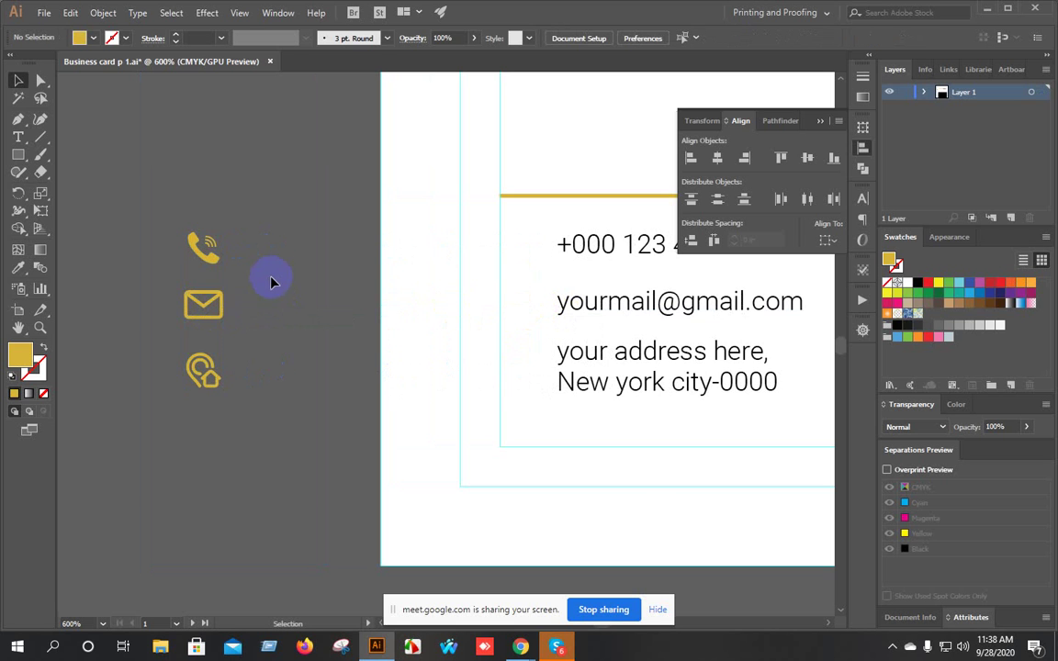
Open All icon.ai from the Graphic Class folder on the desktop.
click(988, 18)
click(263, 36)
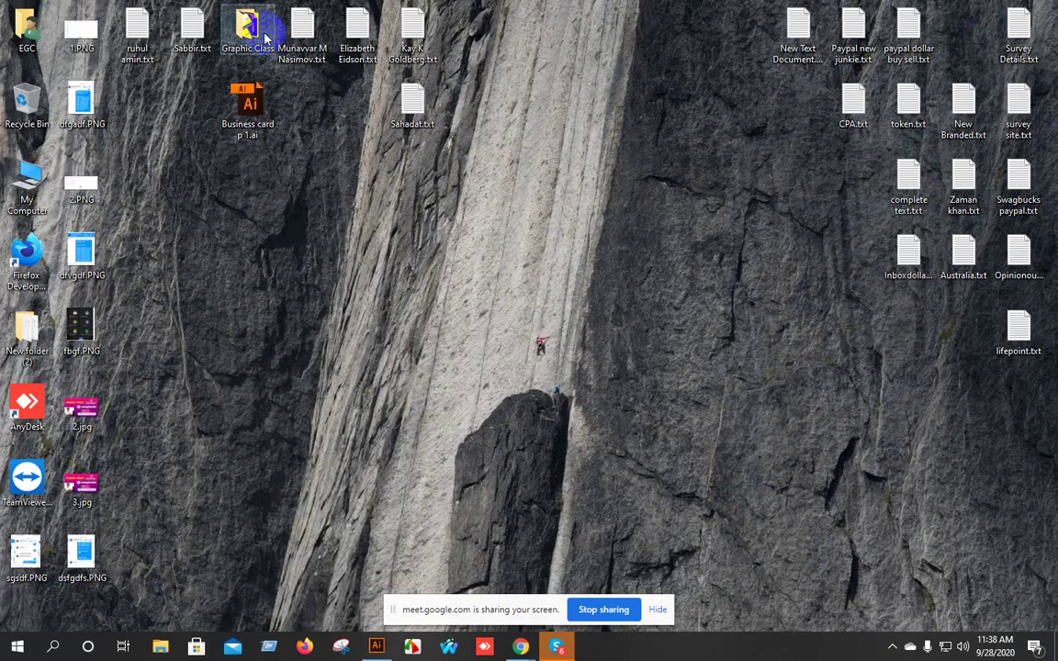
double_click(248, 28)
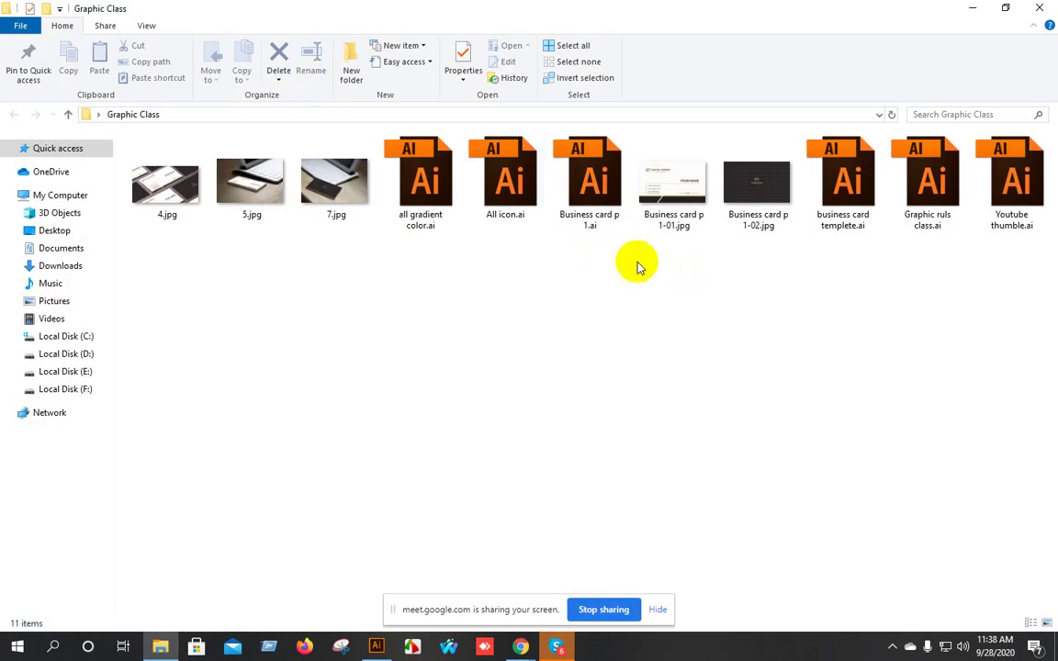
double_click(493, 165)
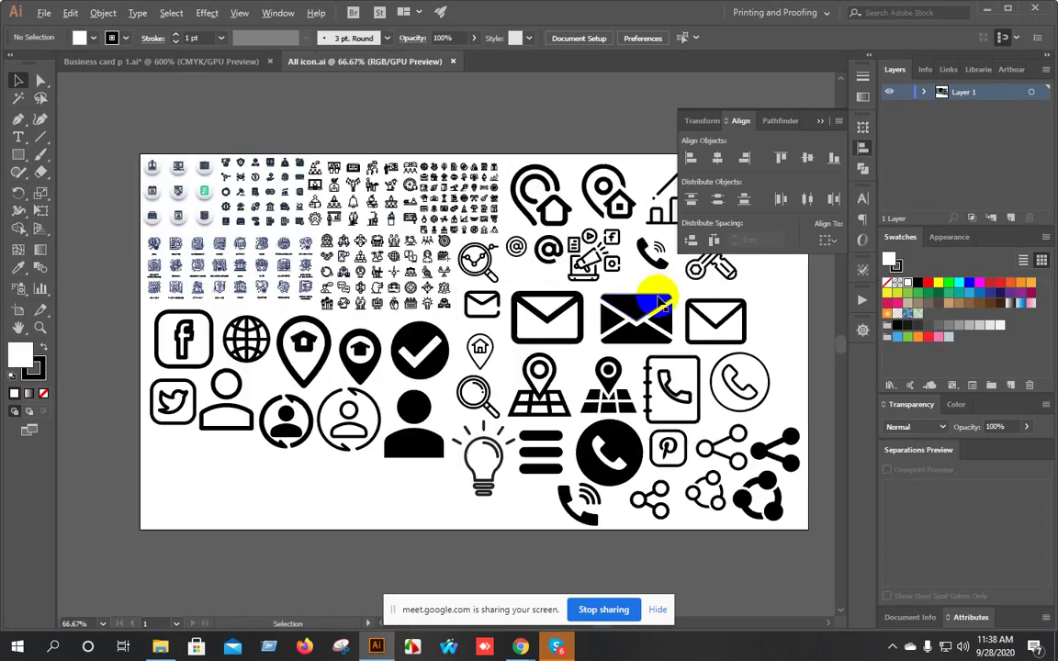
Bring the outlined ringing-phone icon from All icon.ai into the business card document and scale it down beside the gold phone icon.
drag(659, 303, 558, 313)
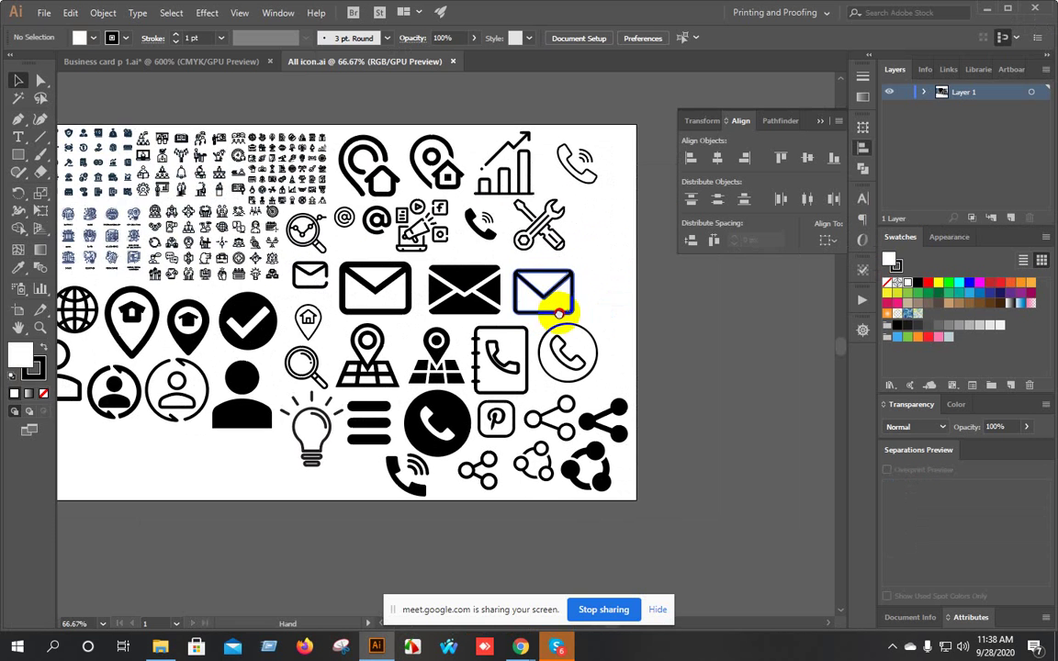
scroll(651, 276, down, 1)
click(603, 196)
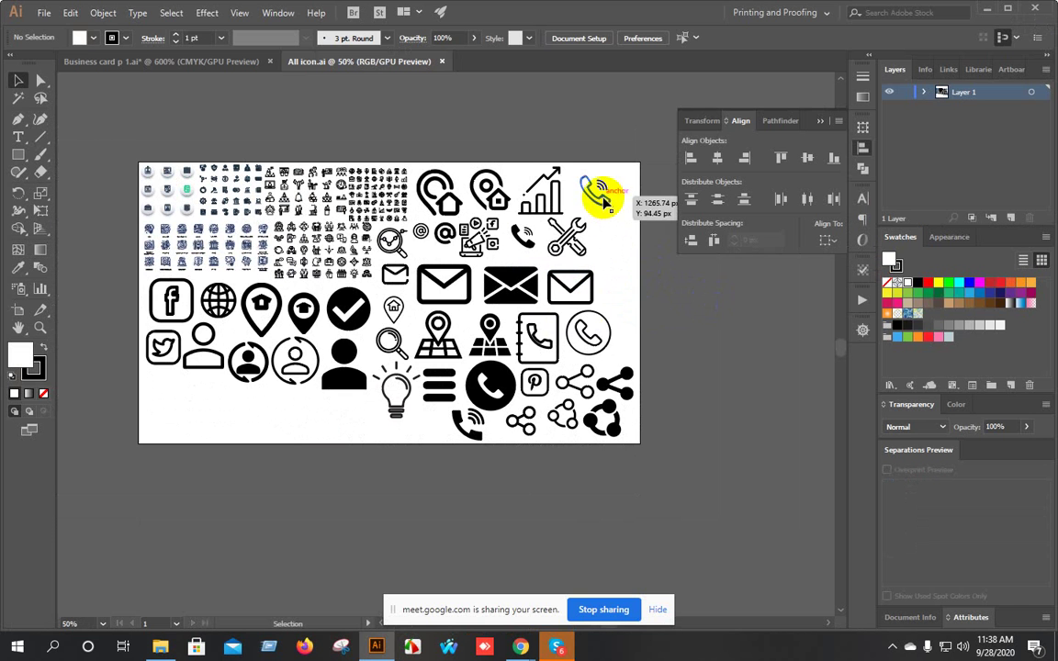
drag(606, 199, 273, 204)
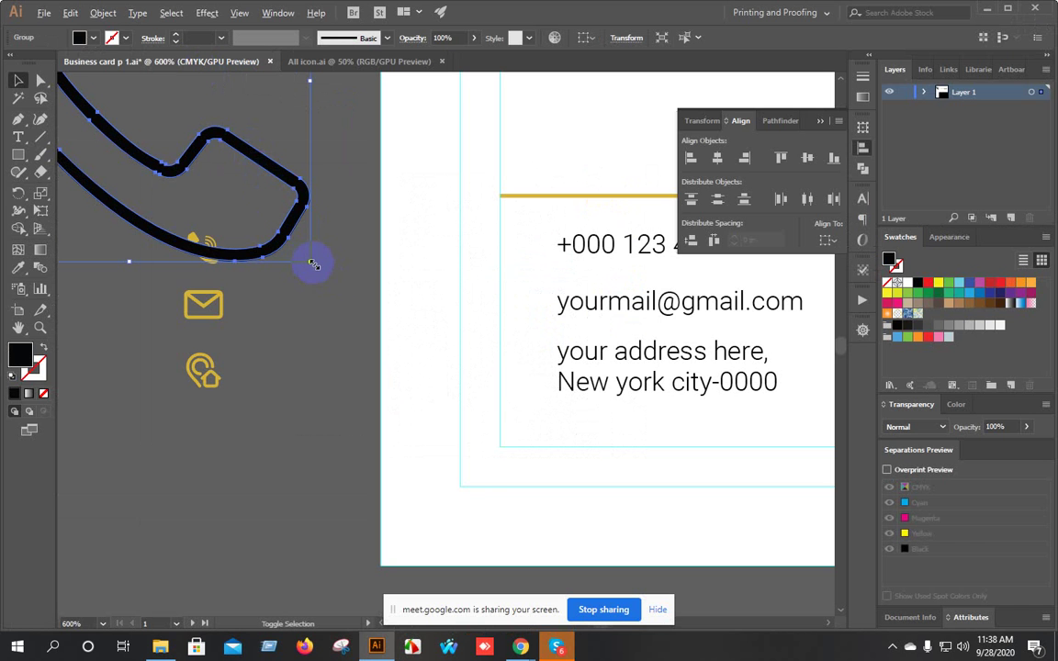
drag(312, 263, 272, 256)
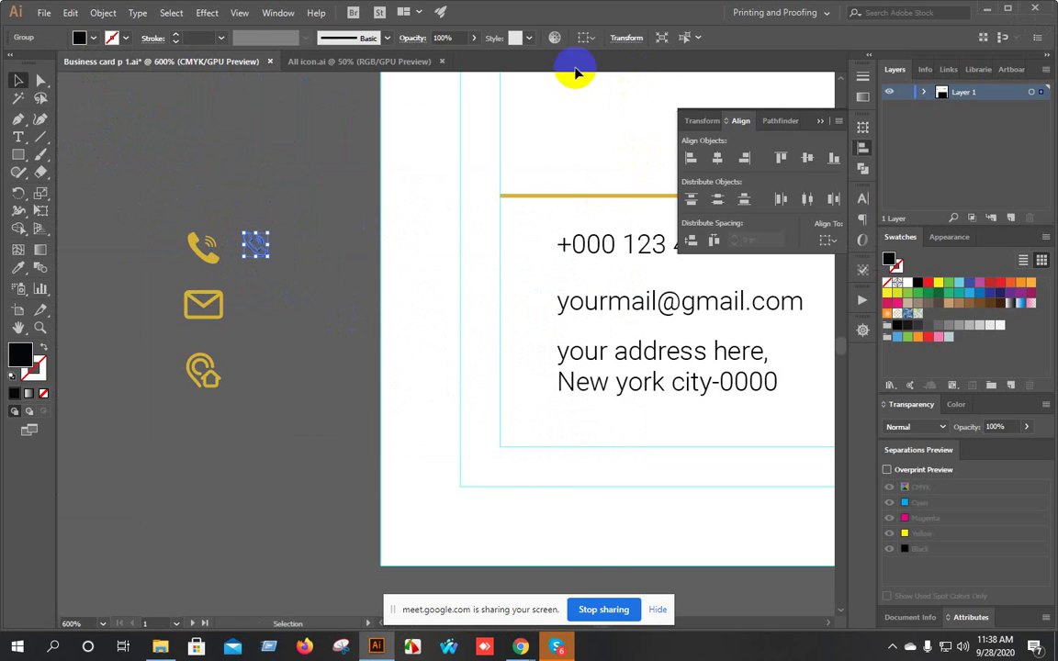
Bring the thin outlined envelope icon from All icon.ai into the business card document and scale it down near the gold icons.
click(385, 63)
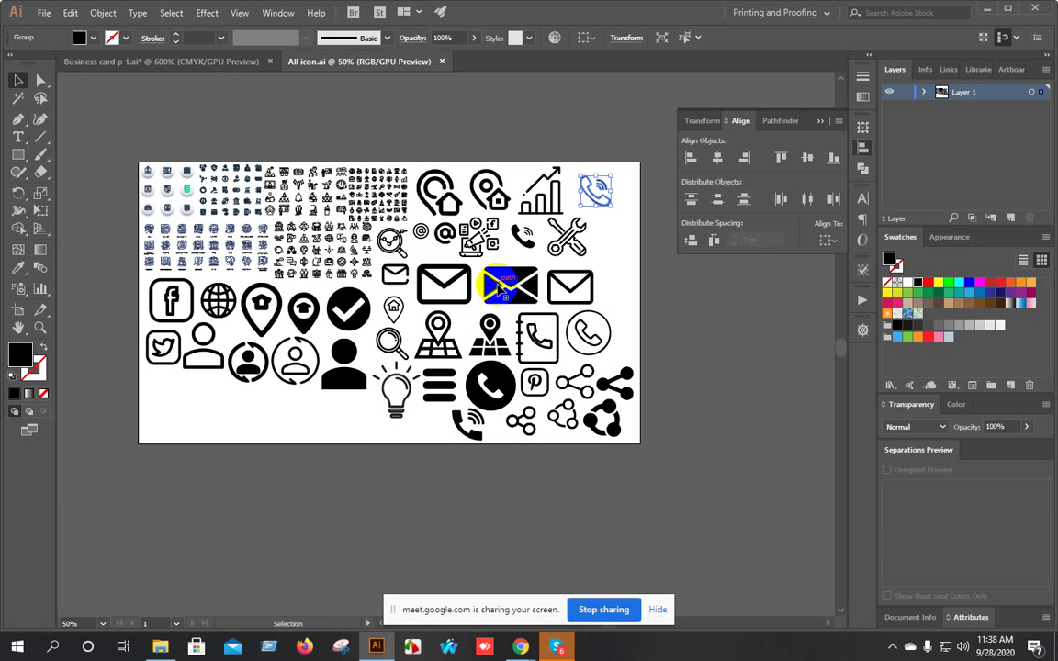
drag(586, 278, 235, 418)
drag(101, 427, 306, 320)
click(296, 335)
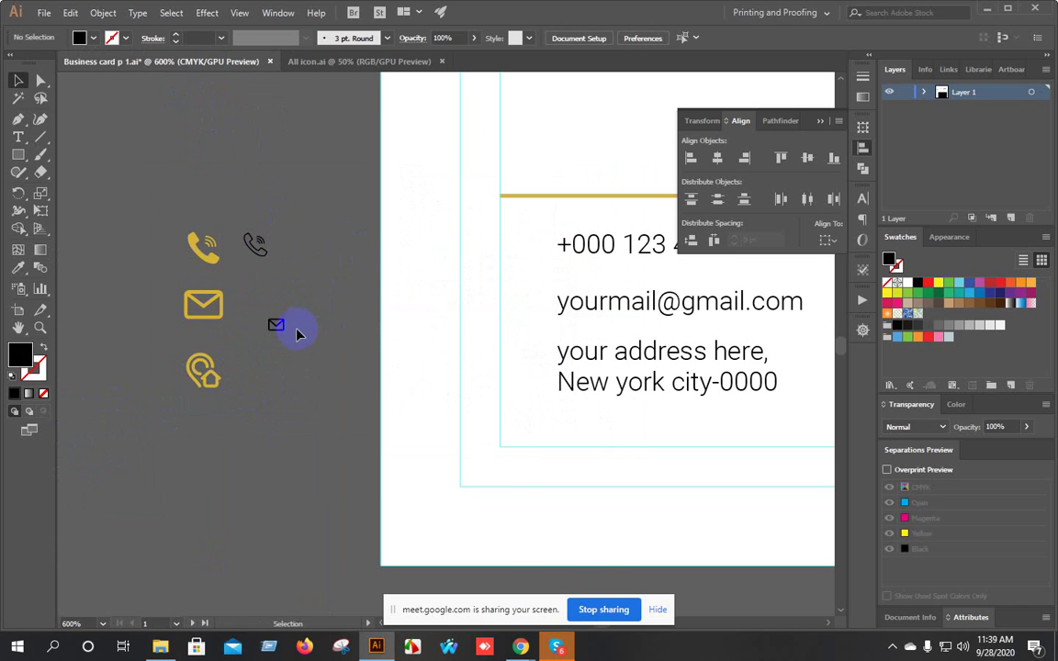
Bring the outlined location pin with a house from All icon.ai into the business card document and scale it down to match.
click(368, 62)
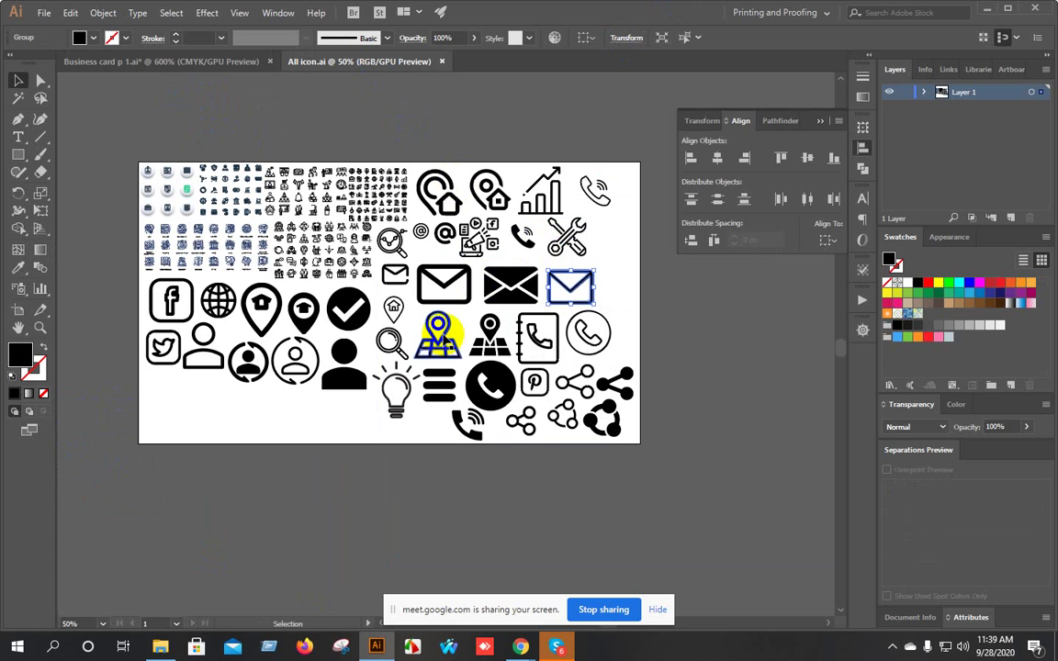
drag(438, 327, 329, 241)
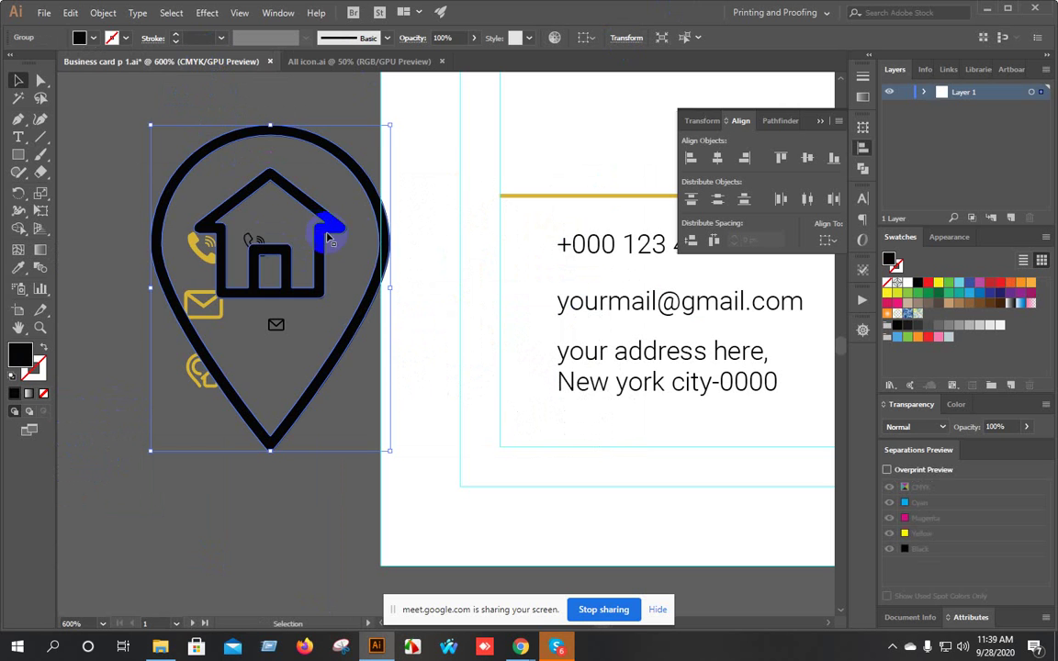
drag(388, 122, 313, 280)
Delete the three old gold phone, envelope and location icons beside the card.
click(208, 328)
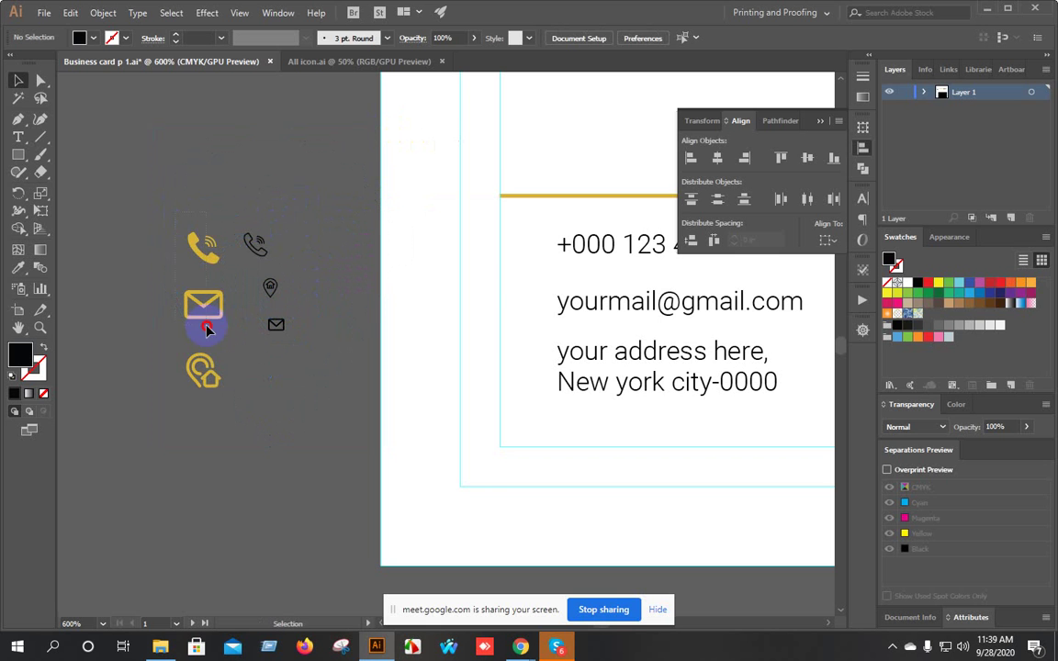
drag(218, 412, 220, 404)
key(Delete)
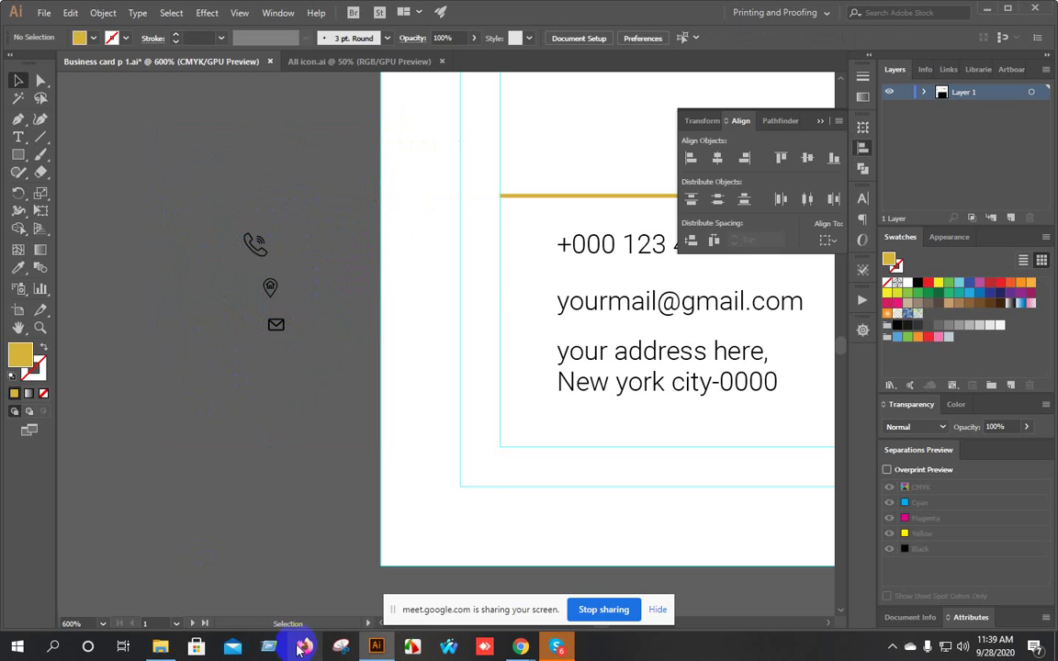
Look through the Downloads folder in File Explorer, and switch to the Chrome browser.
click(160, 647)
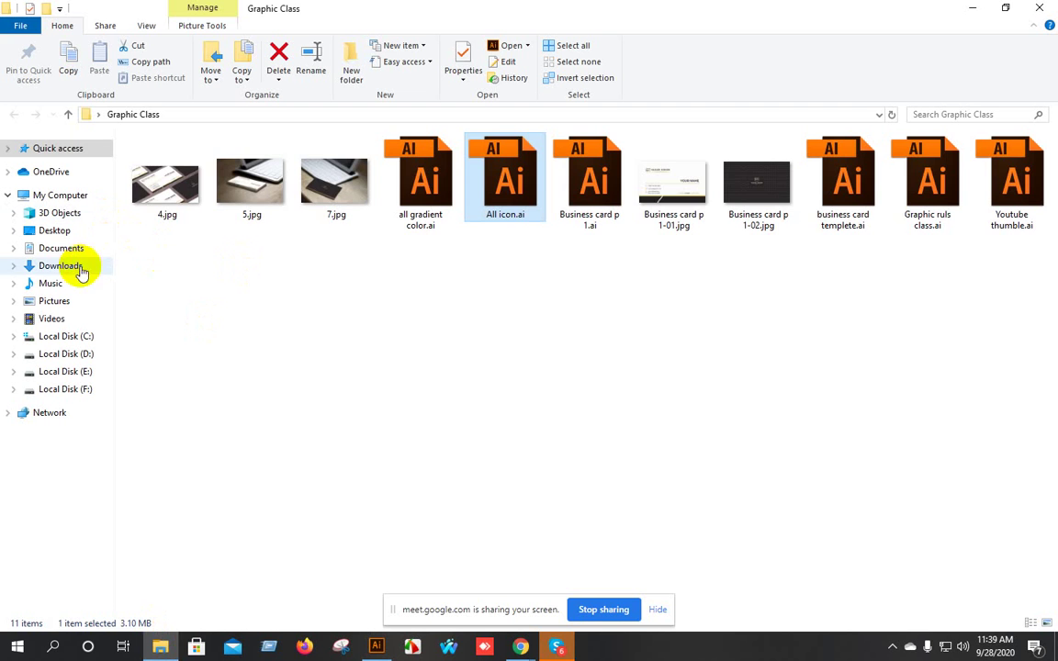
click(54, 265)
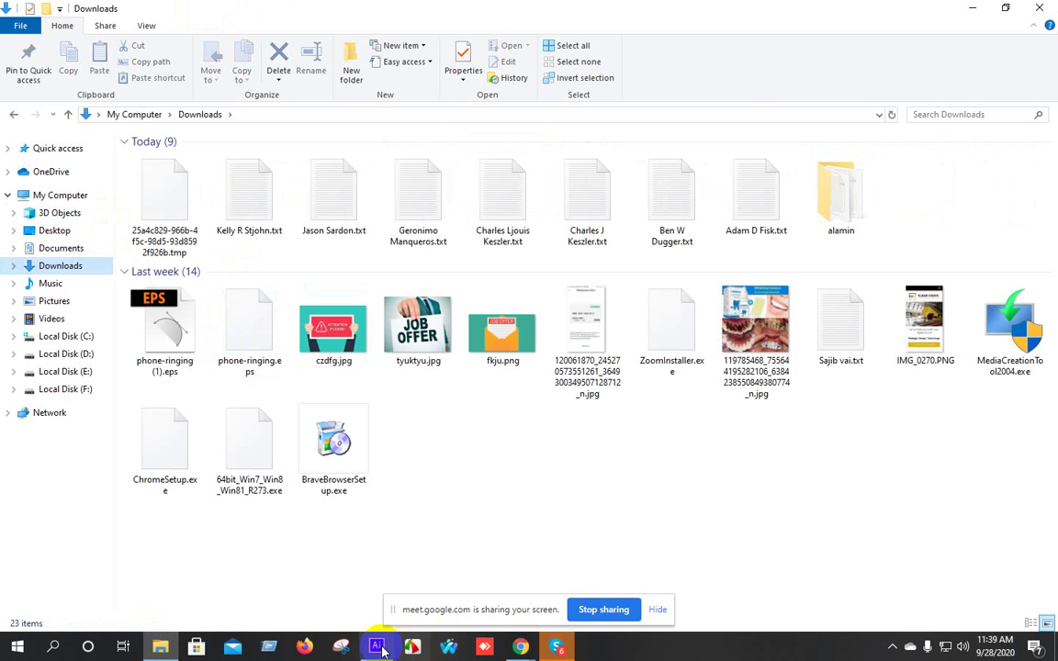
mouse_move(517, 650)
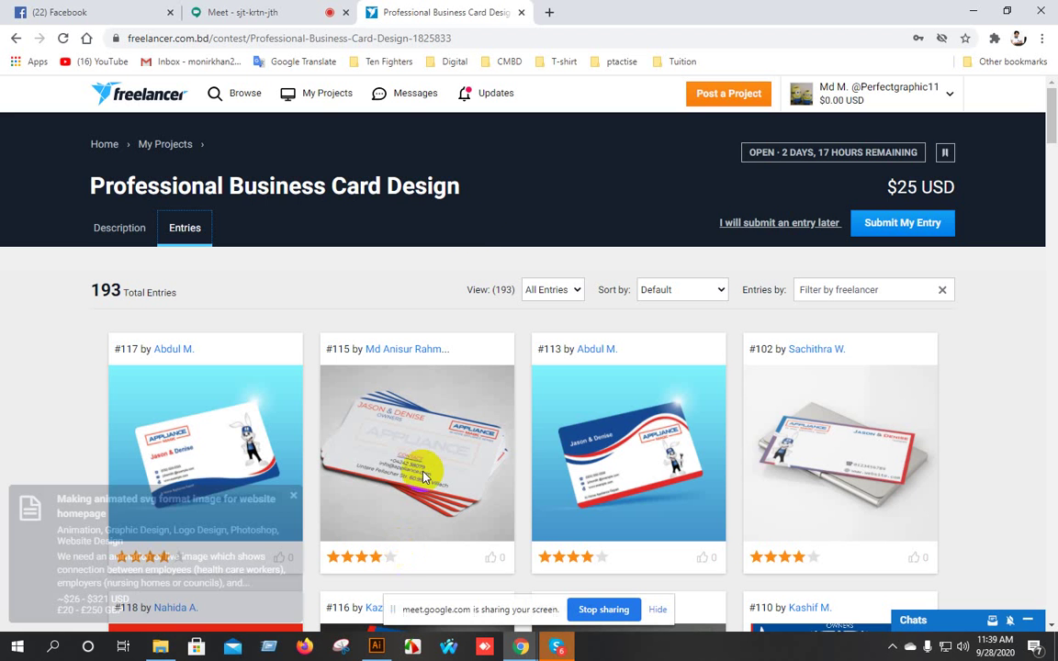
Review the submitted entries and read the description and attached files of the Professional Business Card Design contest.
click(349, 507)
scroll(522, 302, down, 2)
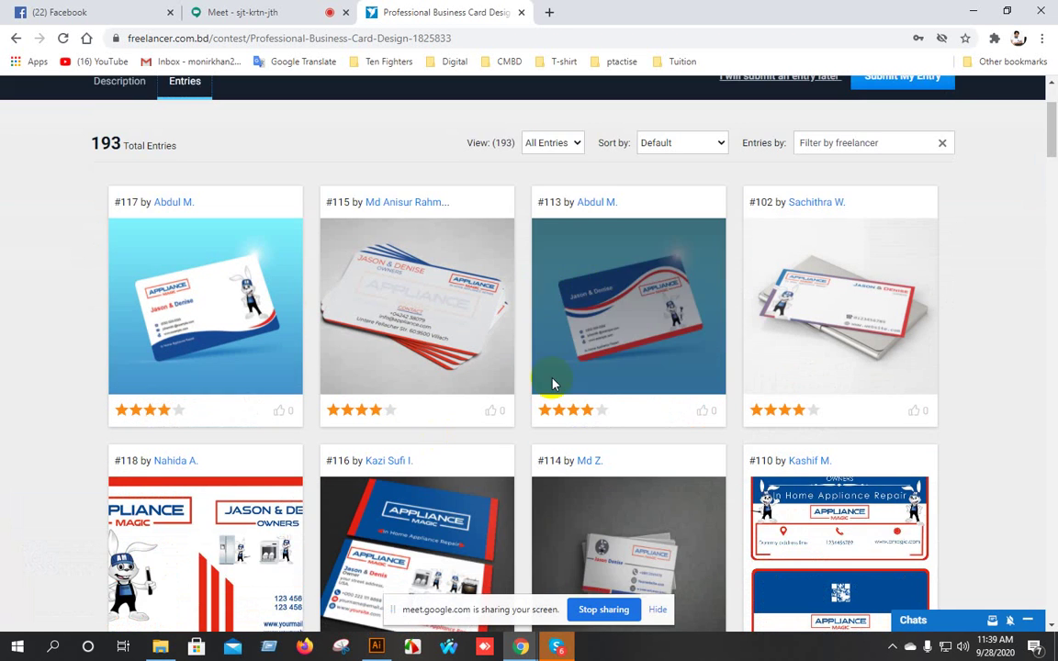
scroll(554, 383, up, 2)
click(123, 234)
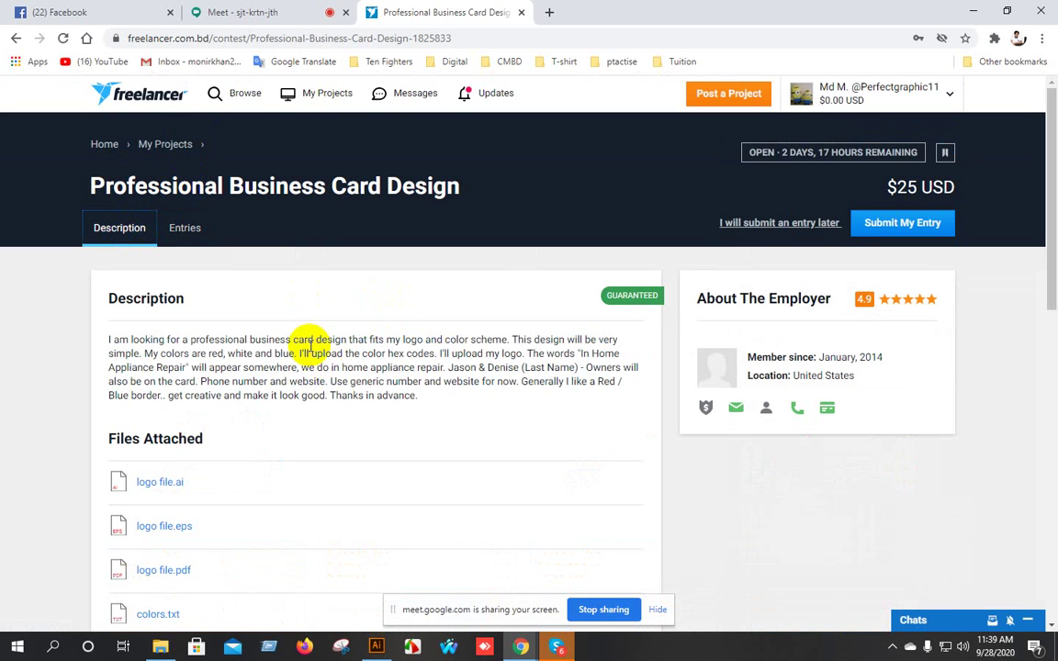
drag(309, 340, 560, 394)
click(381, 356)
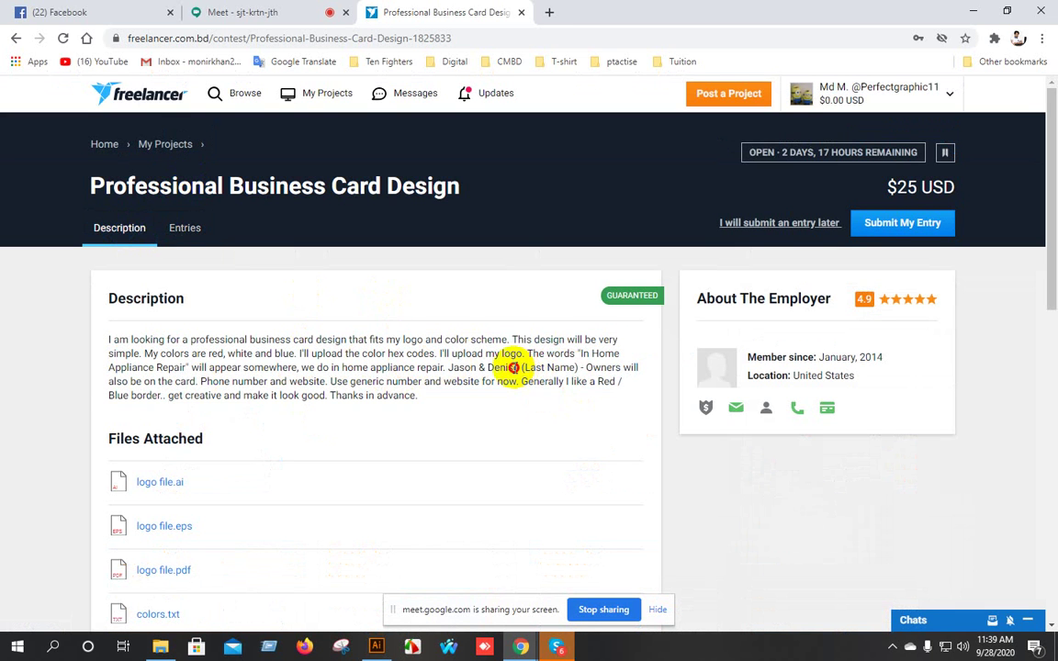
drag(518, 367, 452, 367)
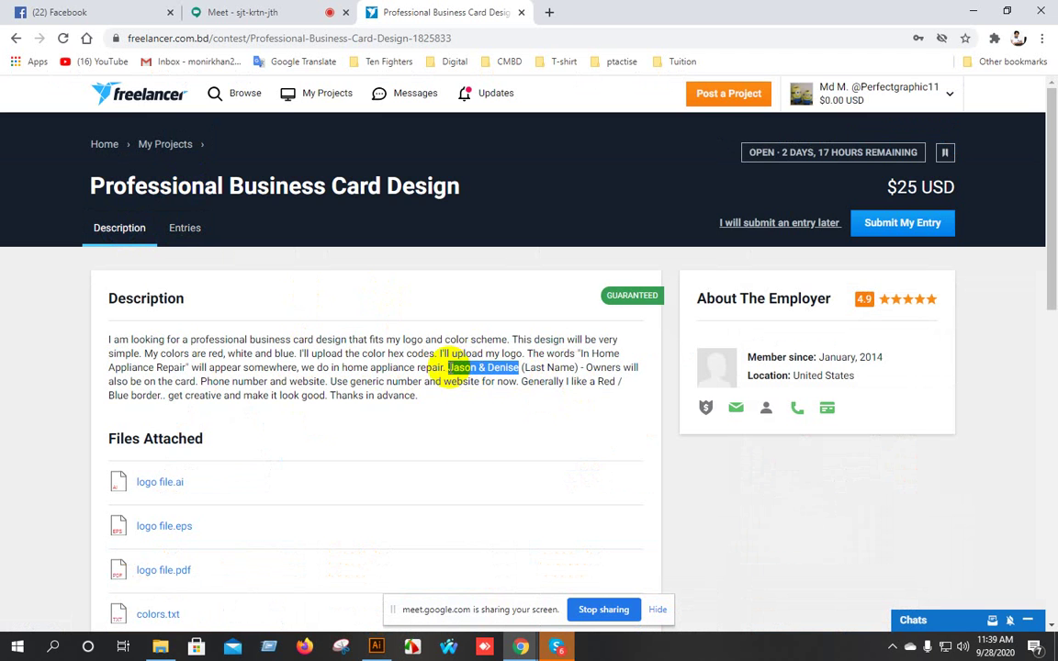
scroll(174, 423, down, 2)
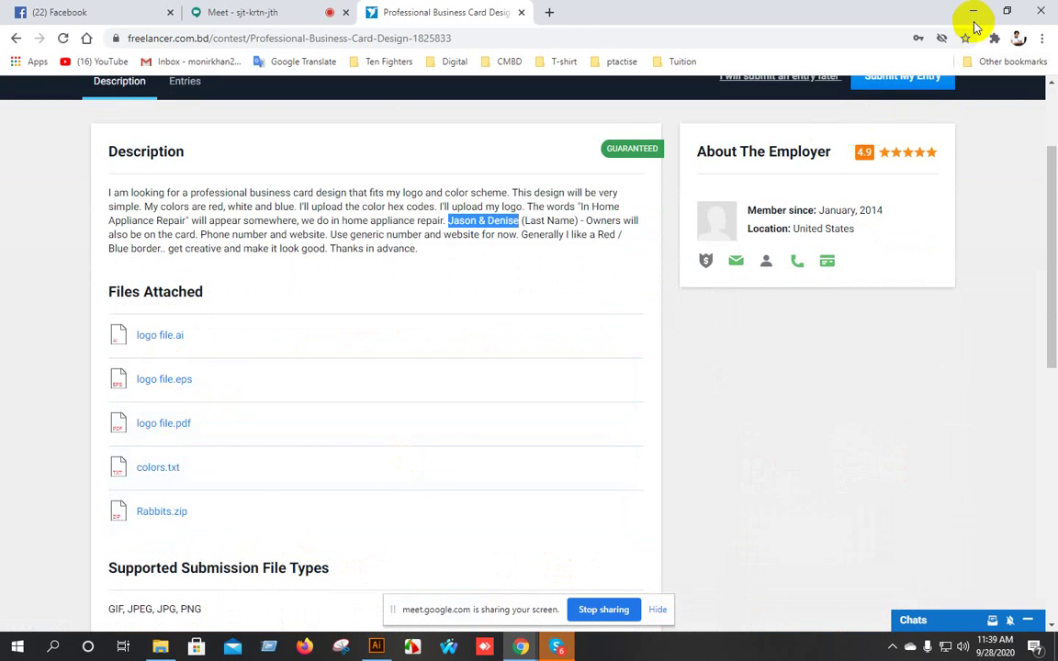
Switch to File Explorer and look through the Downloads, Documents and Desktop folders.
click(973, 13)
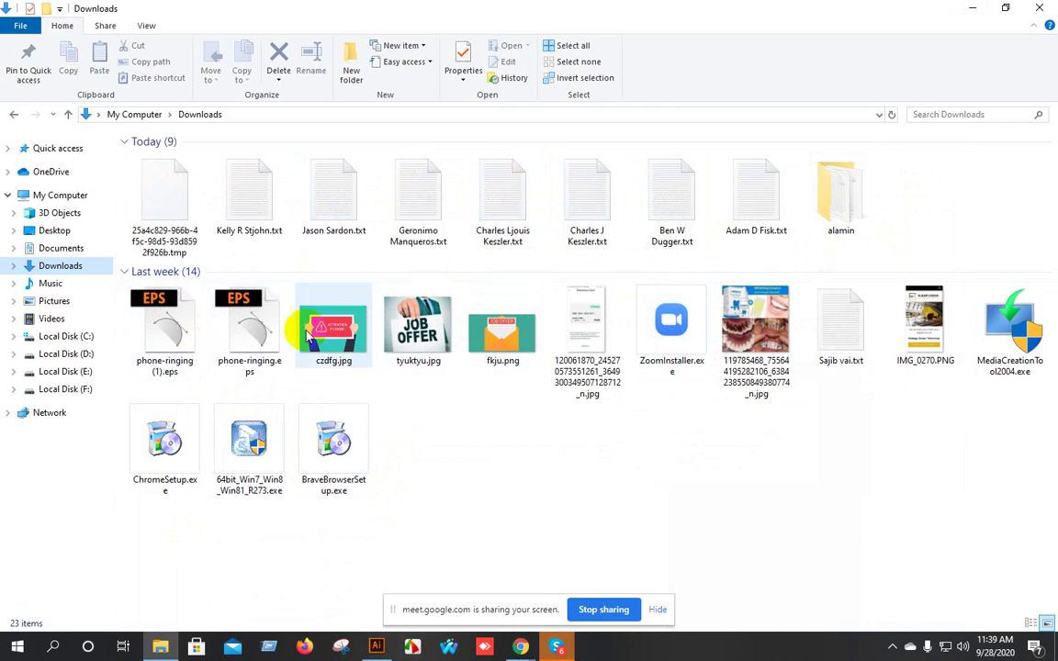
click(49, 266)
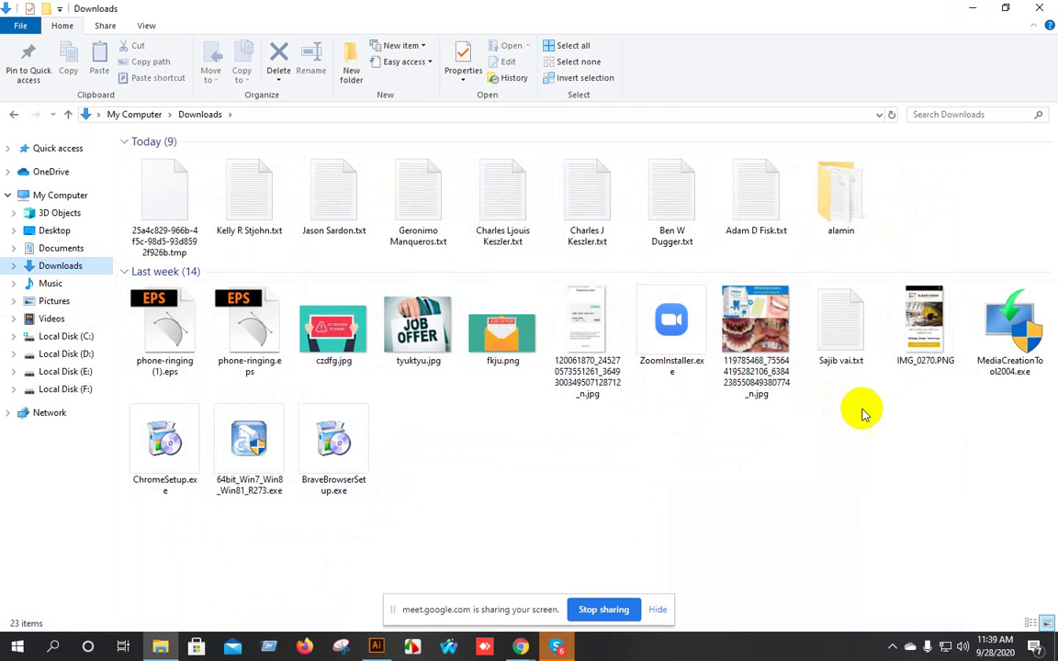
click(64, 248)
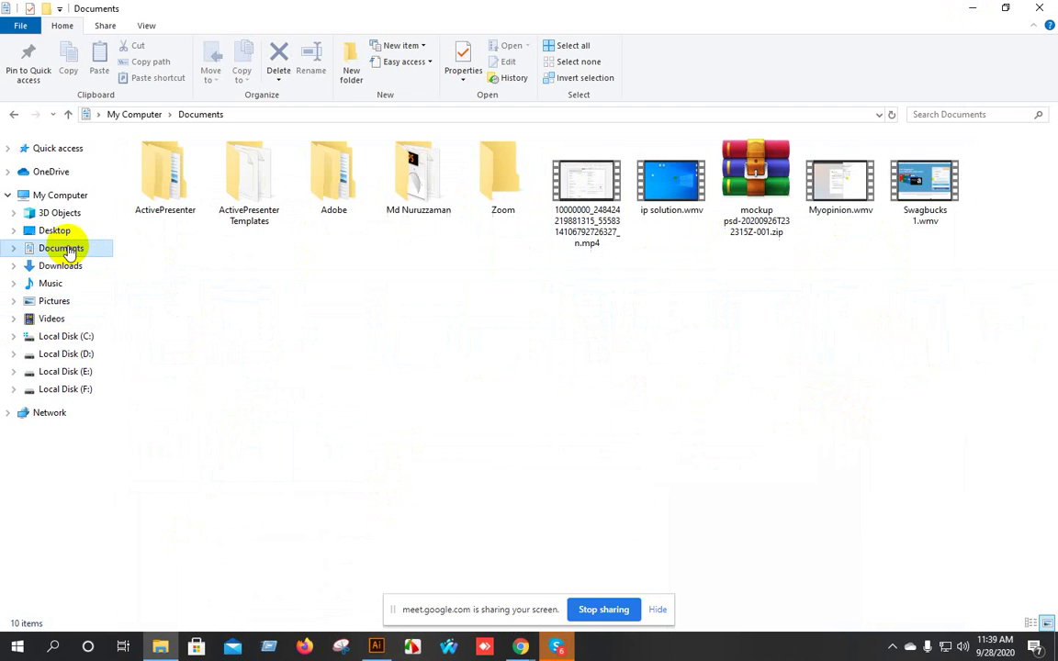
click(53, 231)
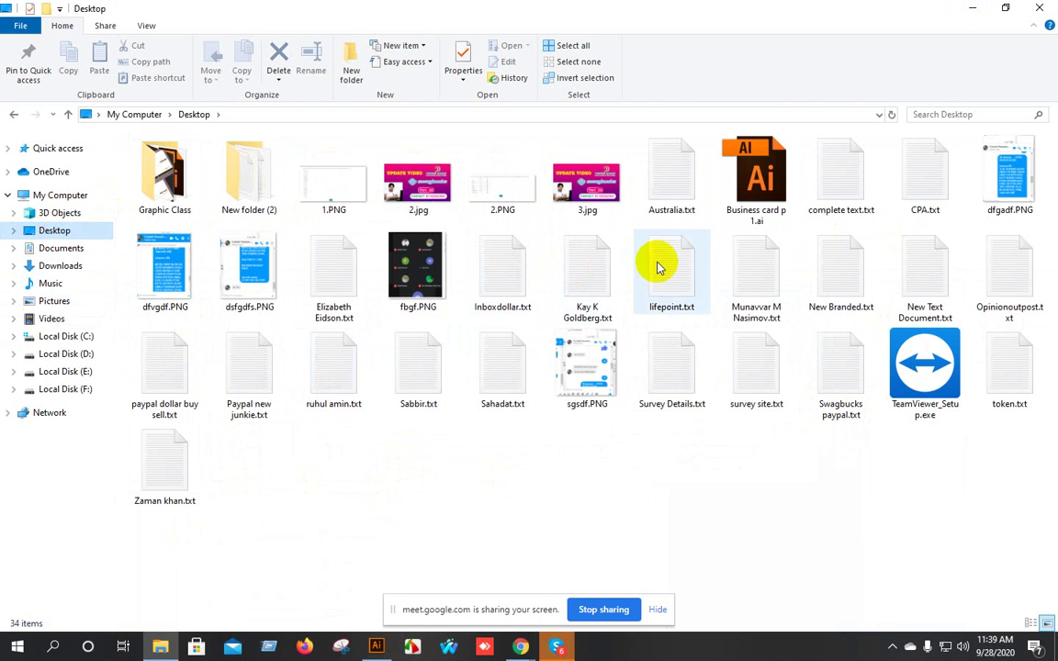
Check in Chrome which folder the contest's logo file.ai would be saved to, without downloading it again.
click(521, 644)
click(443, 534)
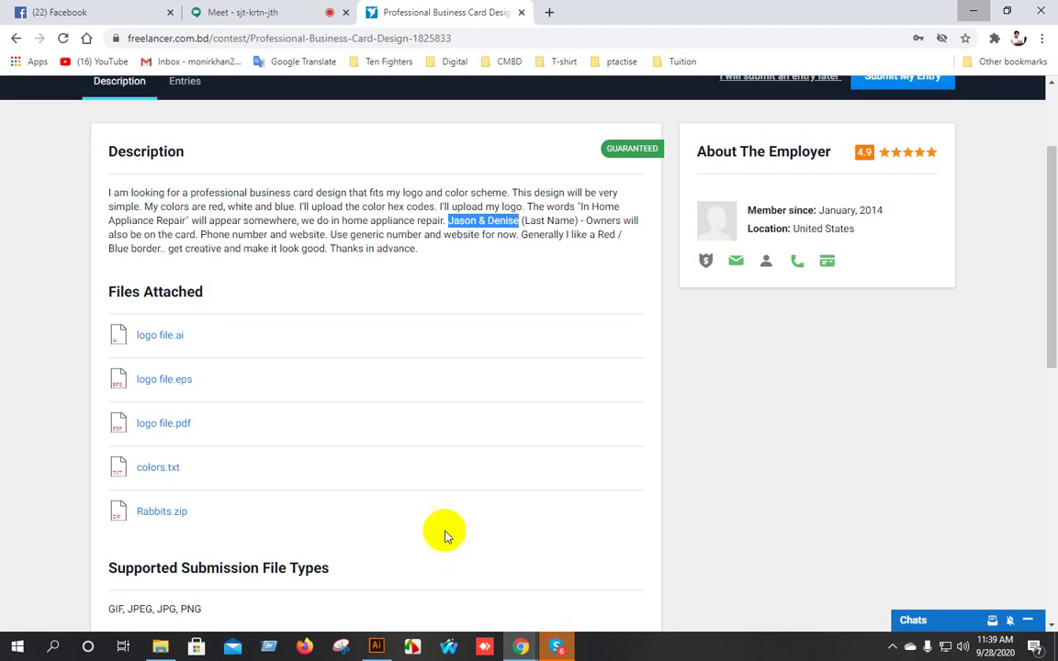
click(142, 335)
click(527, 369)
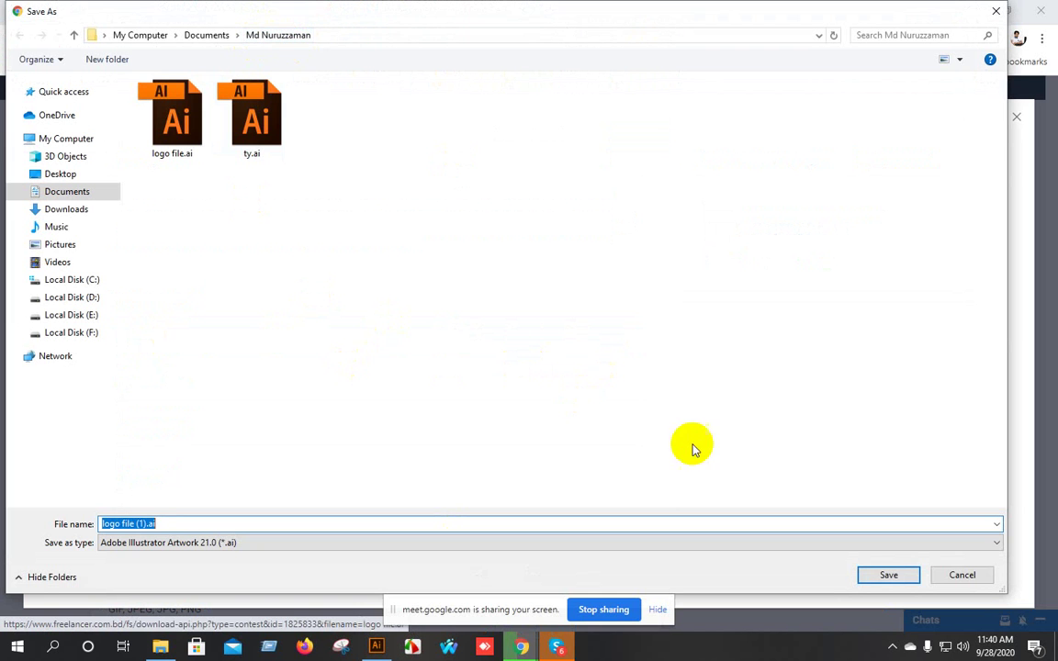
click(962, 574)
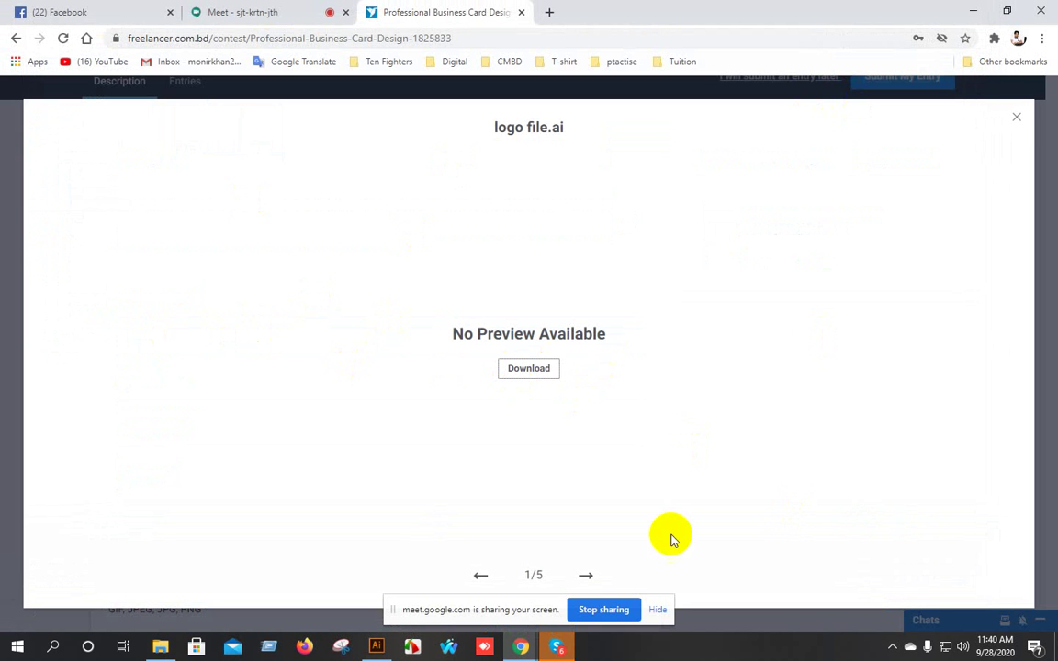
click(1019, 124)
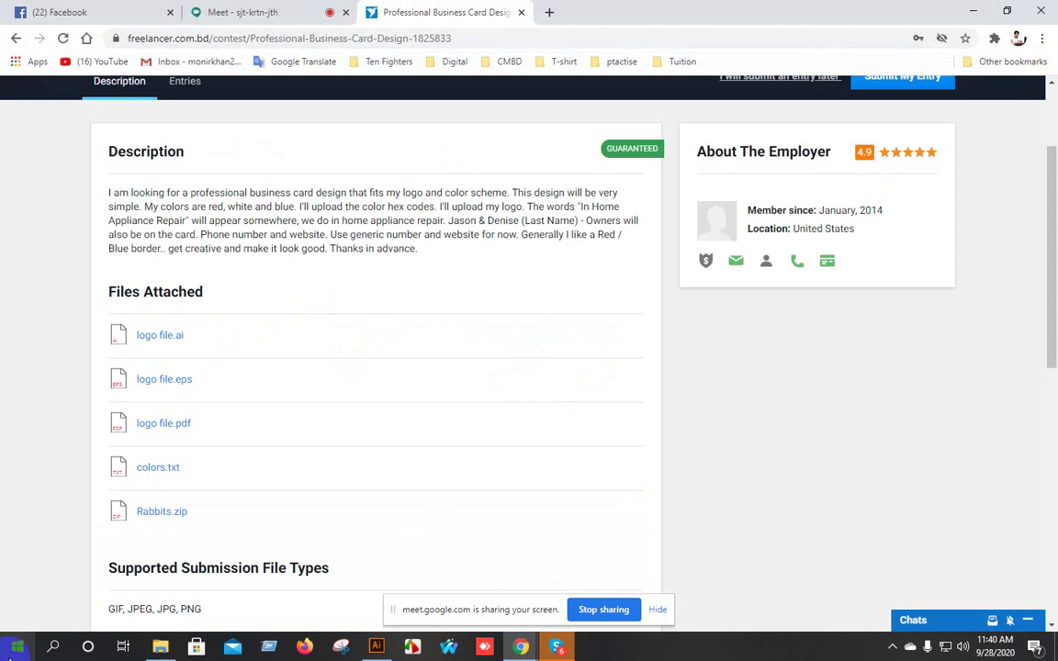
Open colors.txt from the personal folder inside Documents in File Explorer and highlight its list of colour codes.
click(160, 646)
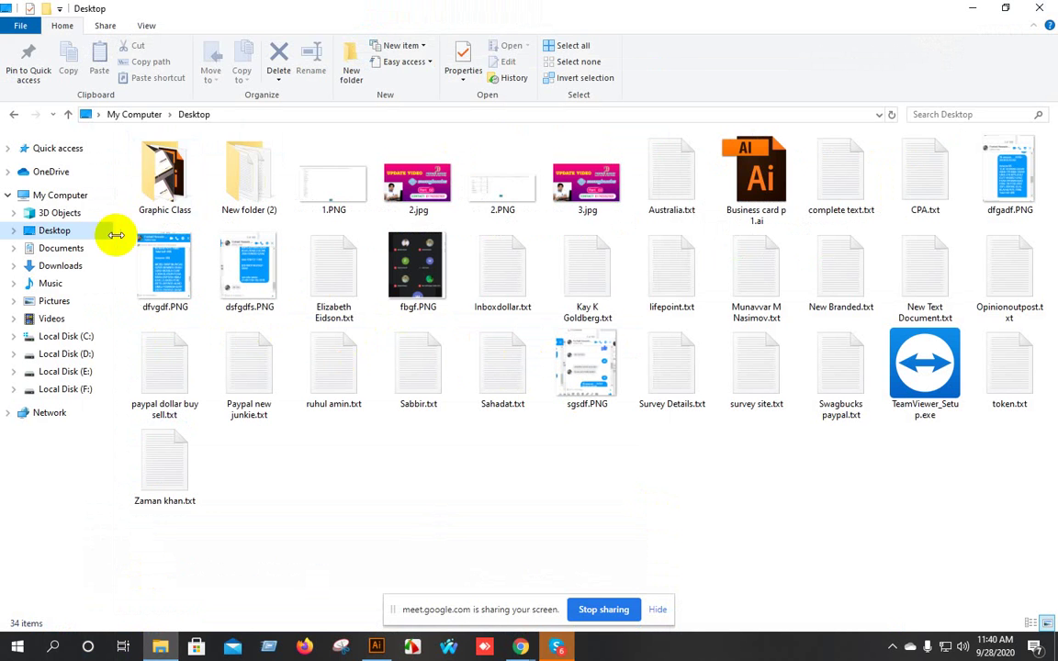
click(53, 249)
double_click(392, 138)
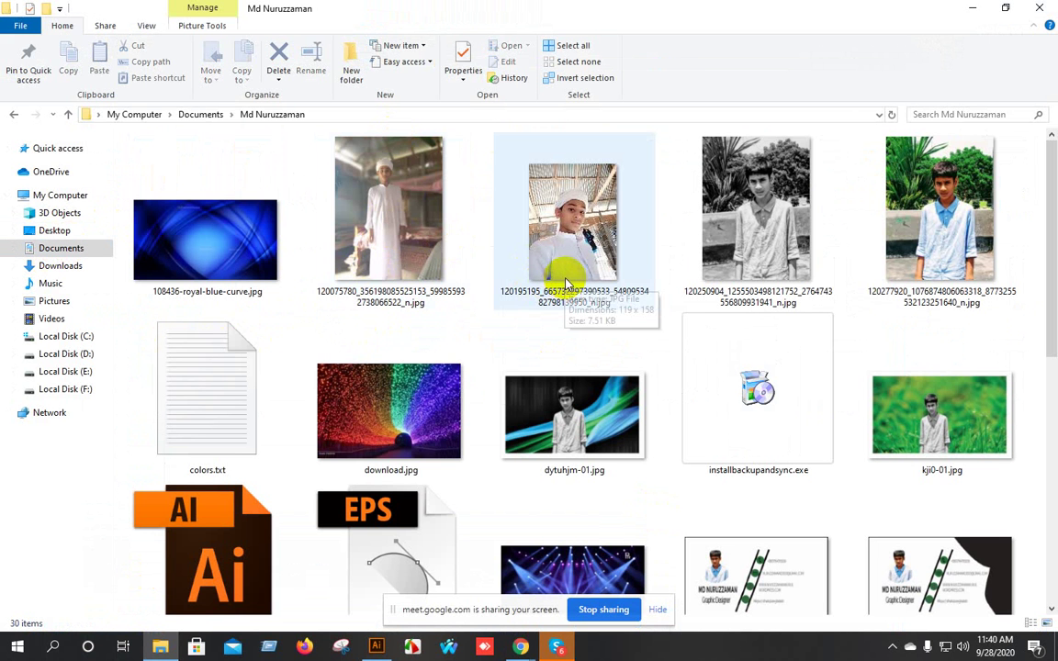
double_click(201, 385)
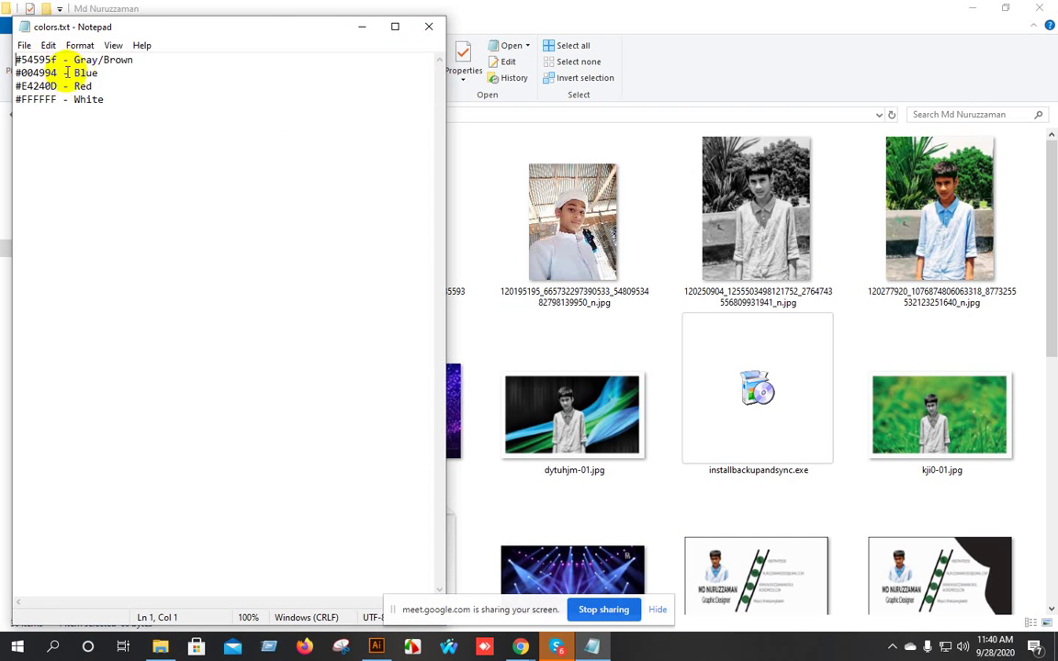
drag(129, 97, 27, 59)
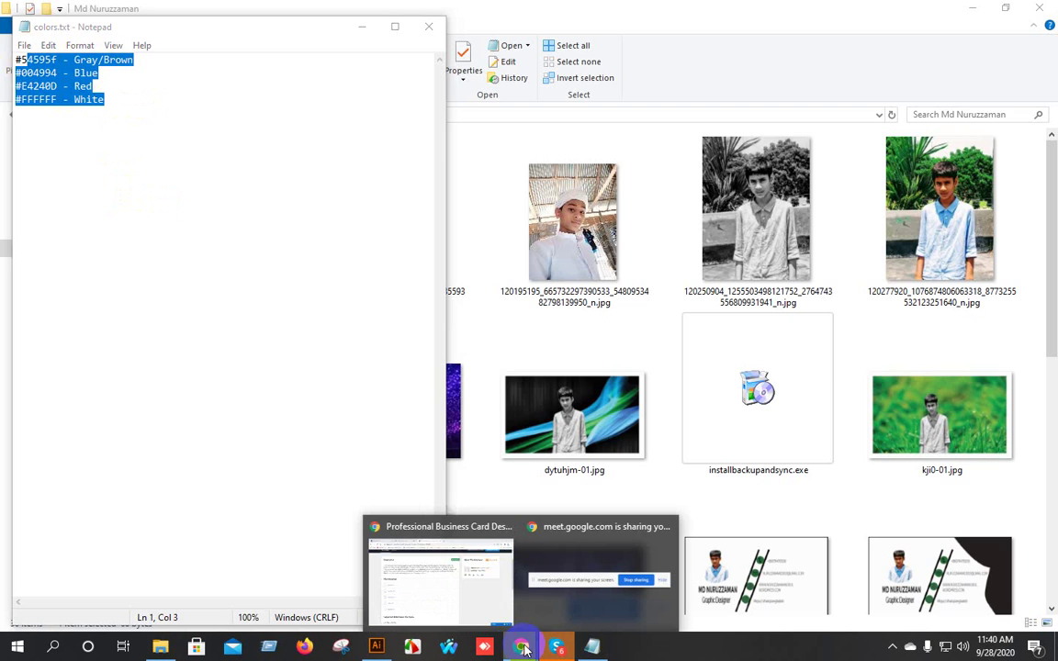
Switch to Illustrator and draw three gold rectangles in a row beside the card, above the contact icons.
click(377, 647)
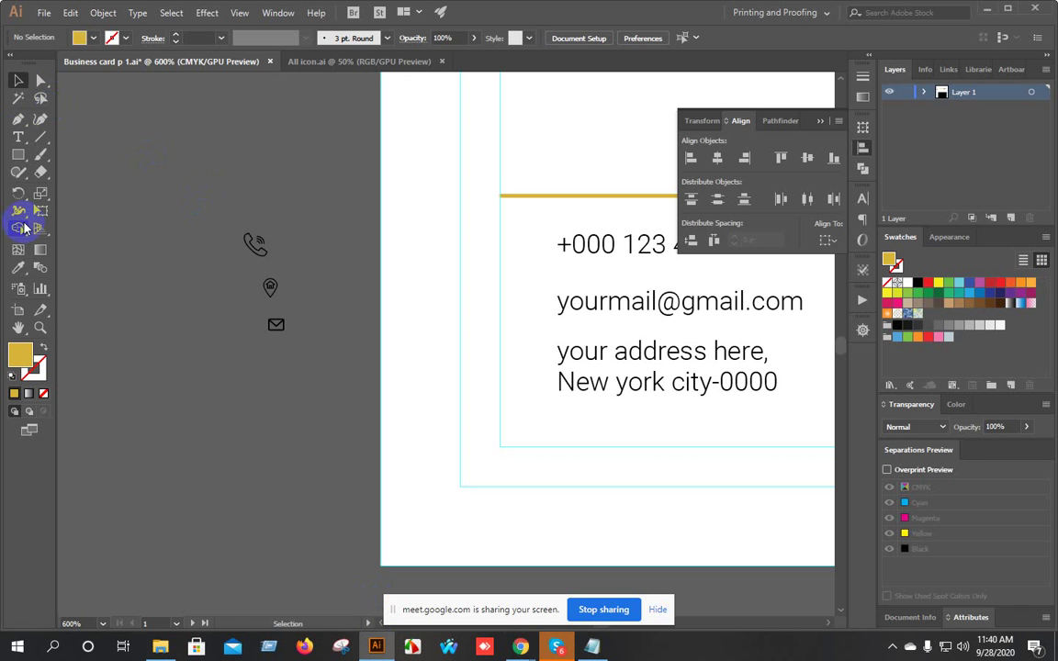
drag(126, 125, 186, 174)
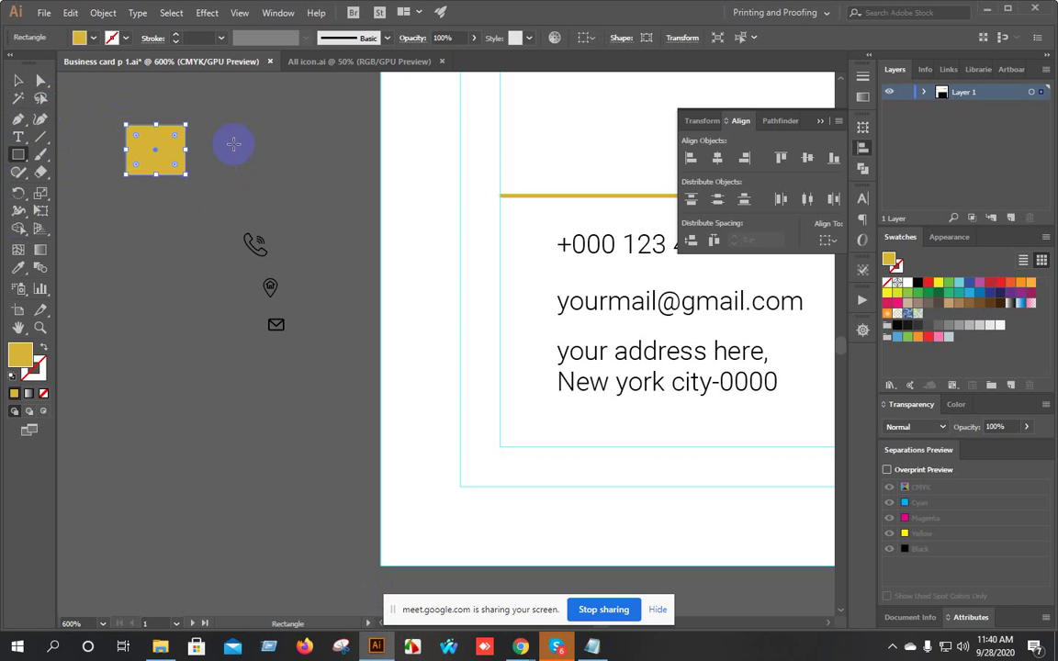
drag(209, 118, 267, 179)
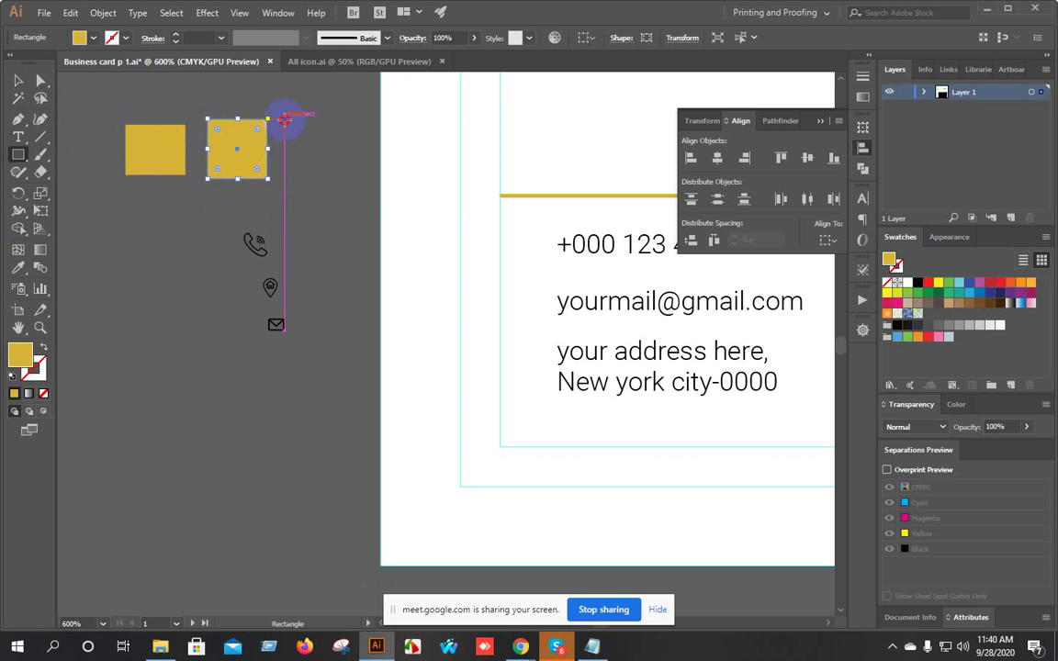
drag(284, 118, 342, 188)
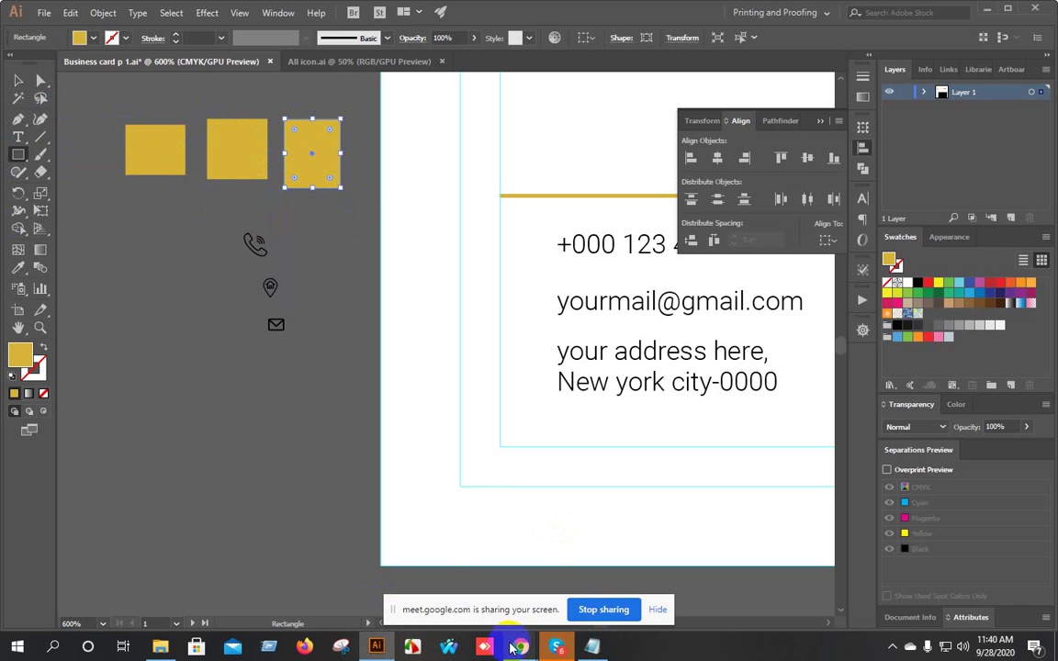
Copy the gray/brown code #54595f from colors.txt in Notepad and apply it as the rightmost rectangle's fill in Illustrator.
click(592, 647)
click(108, 81)
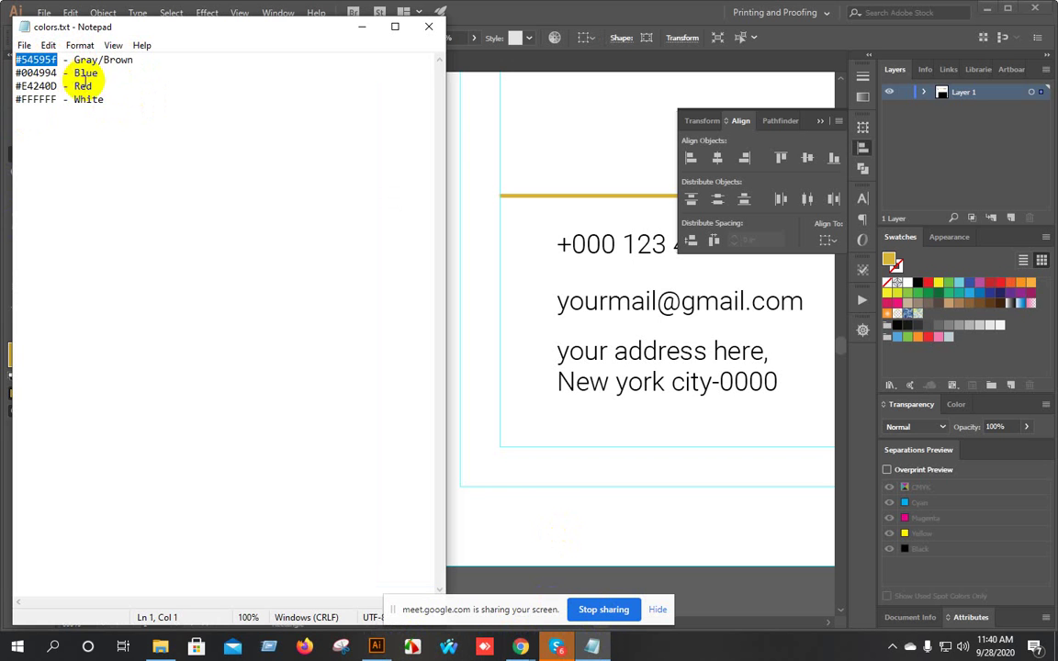
click(377, 646)
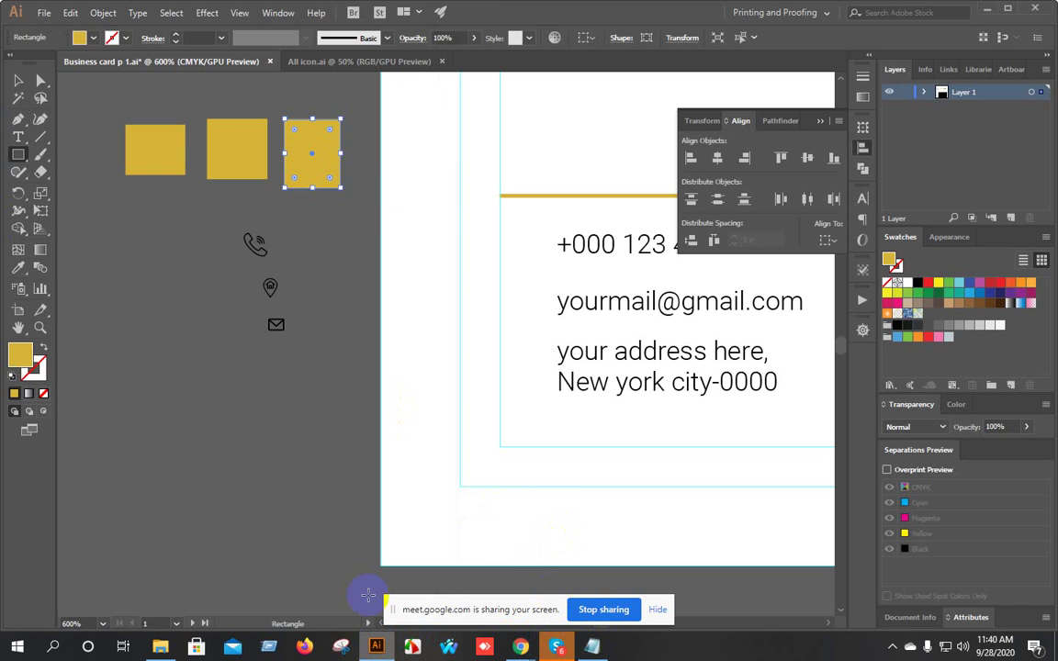
double_click(22, 360)
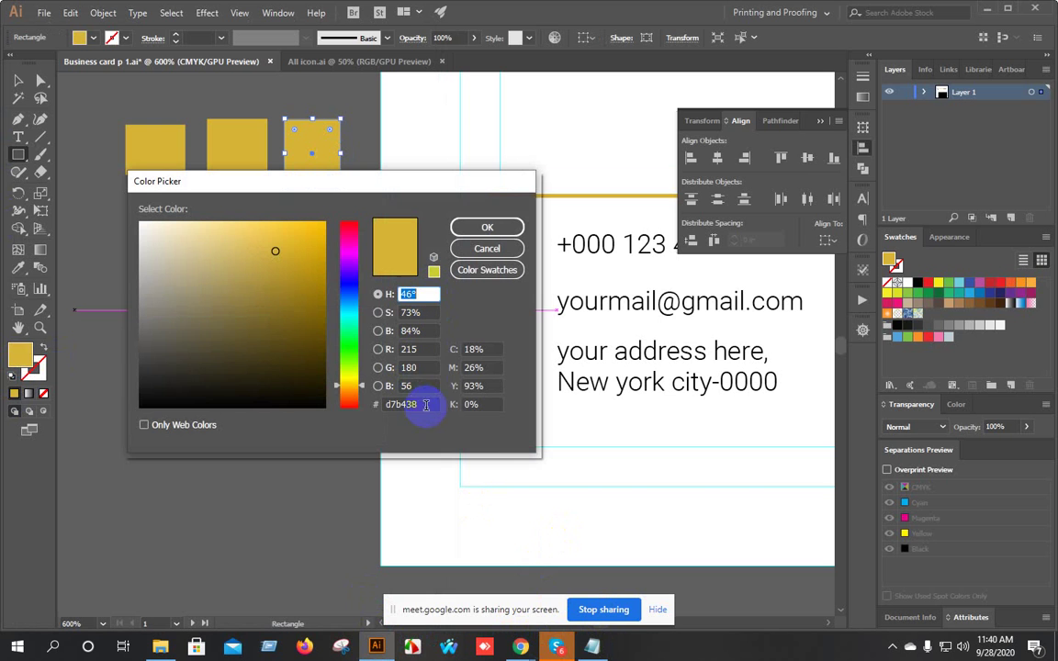
click(425, 405)
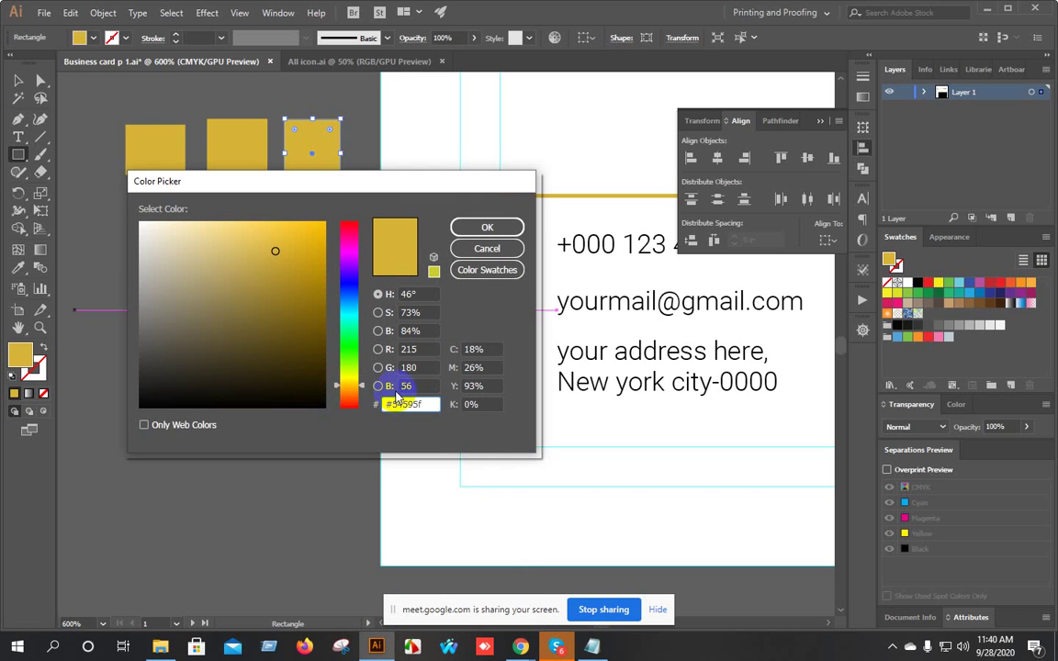
key(Return)
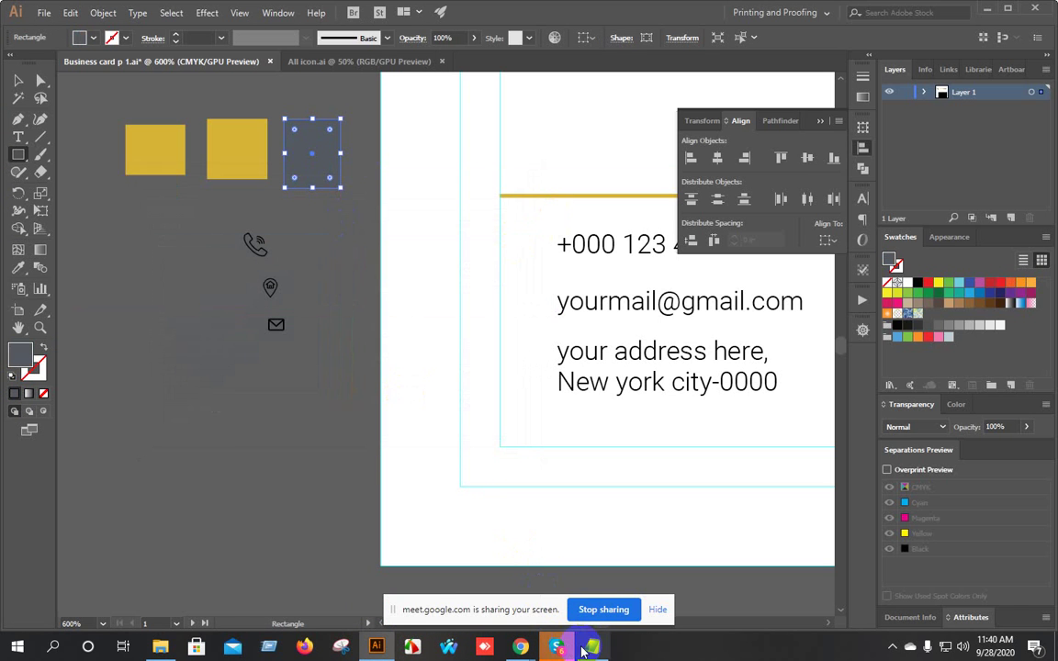
Copy the blue code #004994 from colors.txt in Notepad and apply it as the middle rectangle's fill in Illustrator.
click(593, 646)
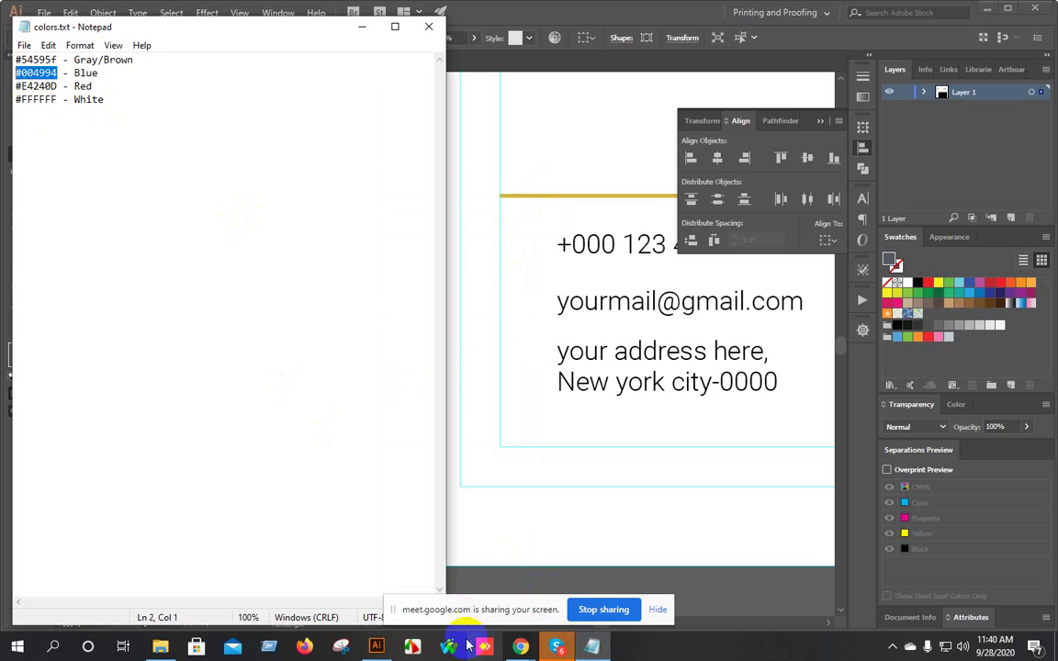
click(376, 647)
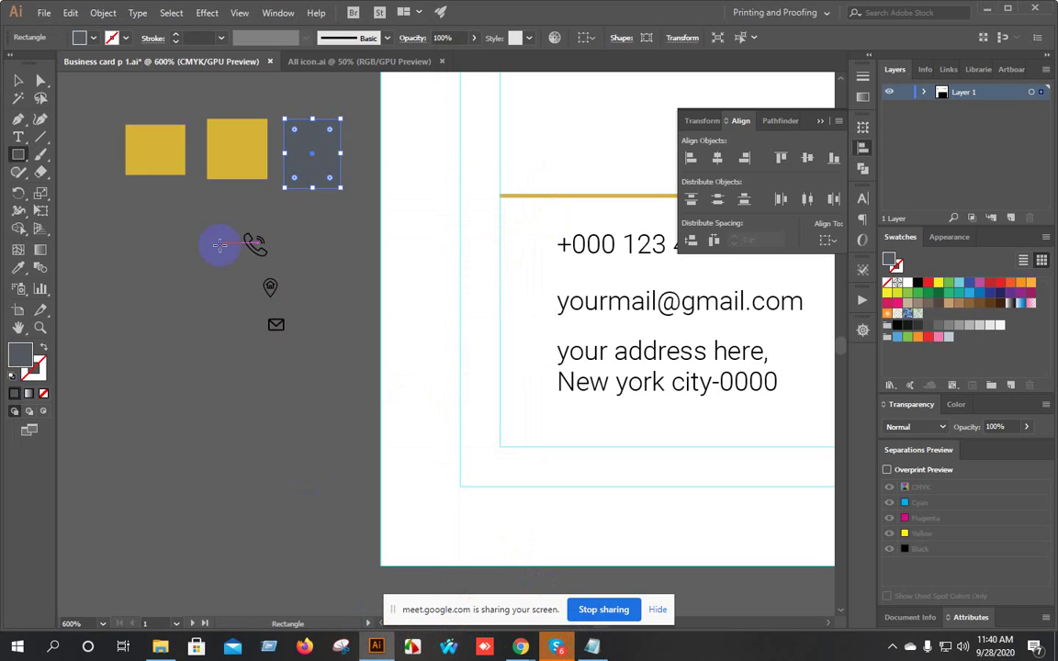
click(227, 156)
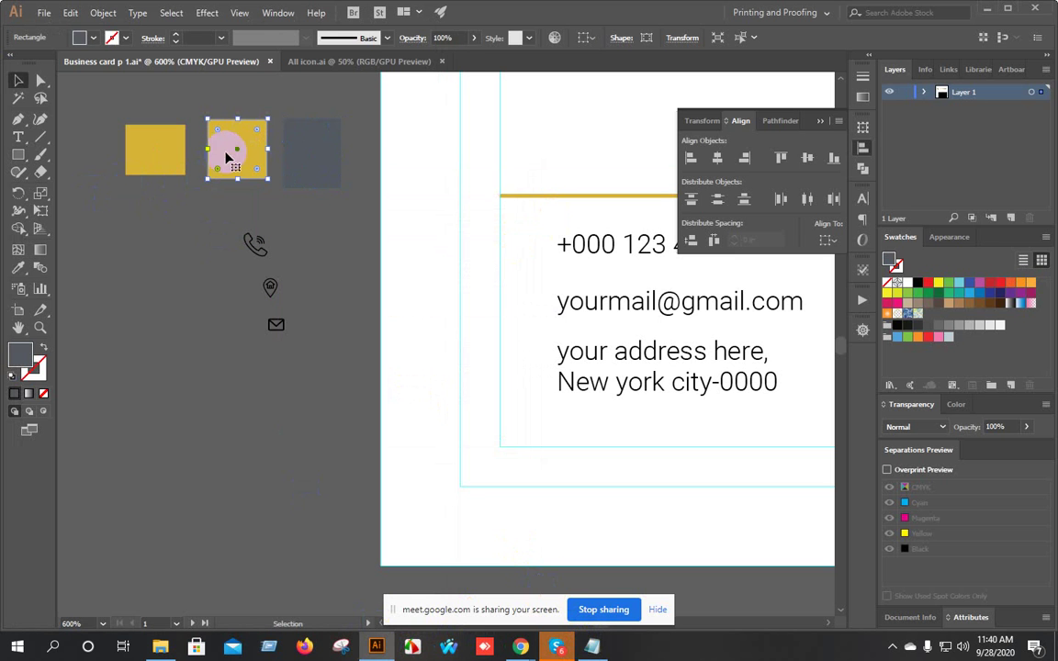
double_click(25, 357)
drag(428, 406, 329, 408)
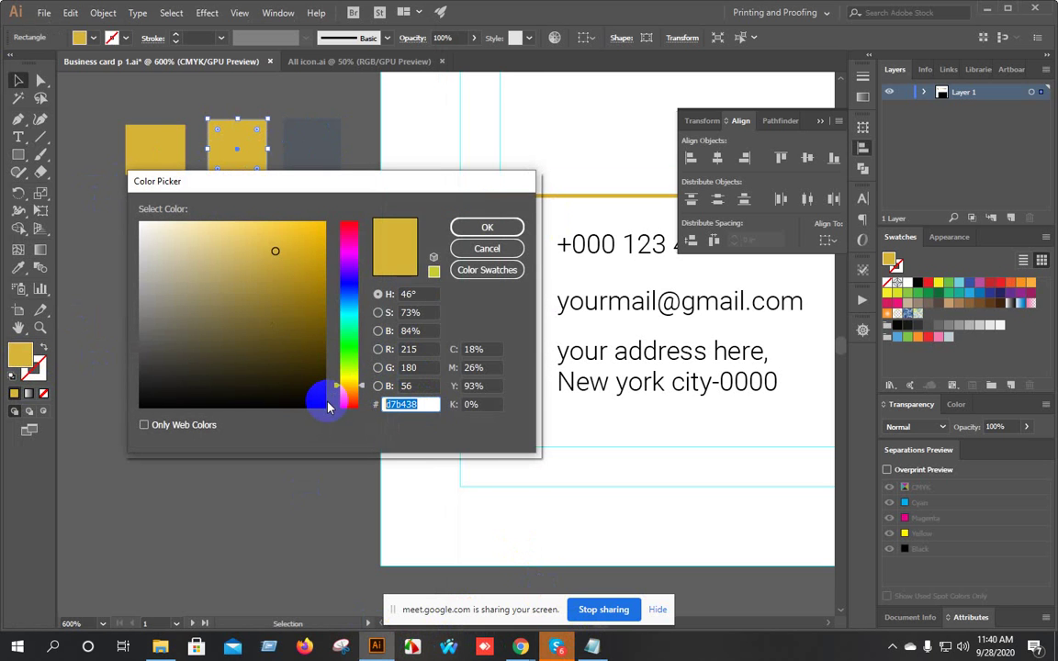
key(Return)
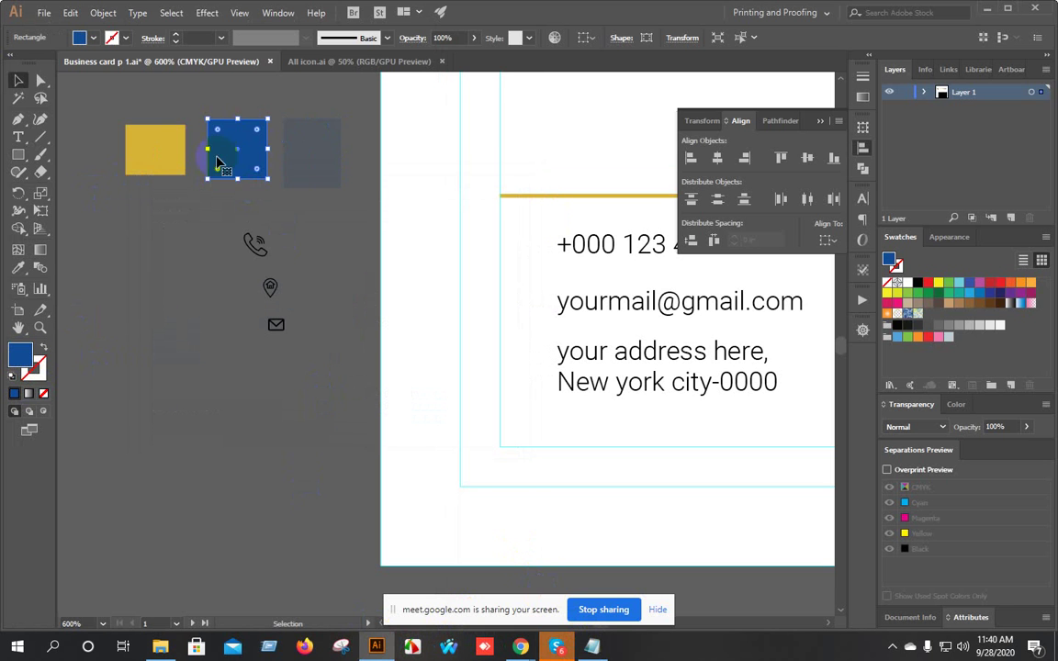
Copy the red code #E4240D from colors.txt in Notepad and apply it as the leftmost rectangle's fill in Illustrator.
click(592, 647)
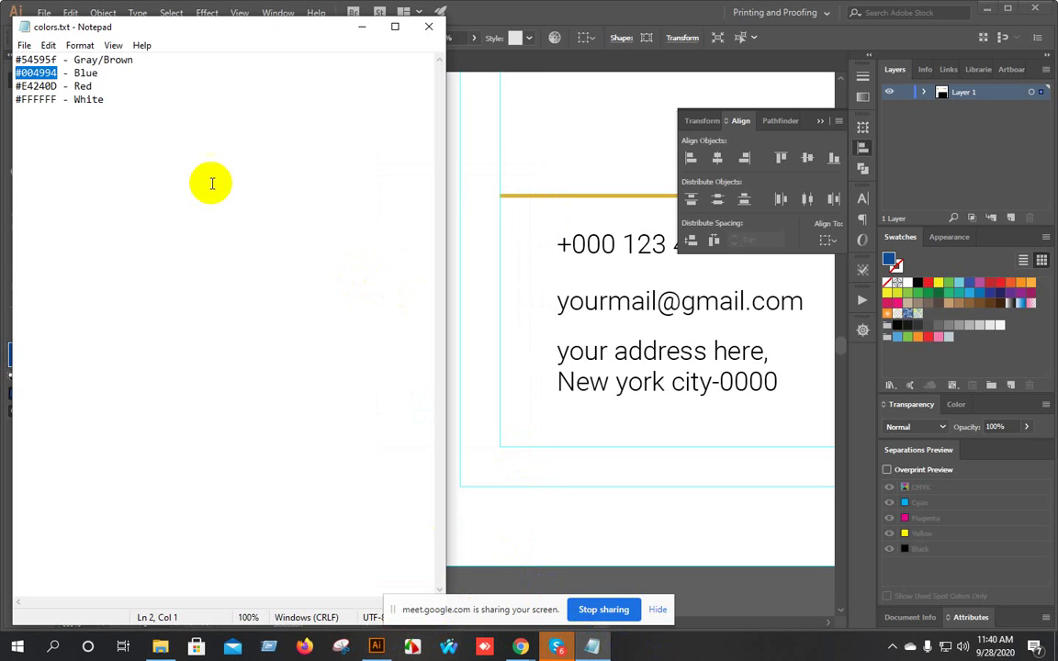
drag(56, 86, 15, 86)
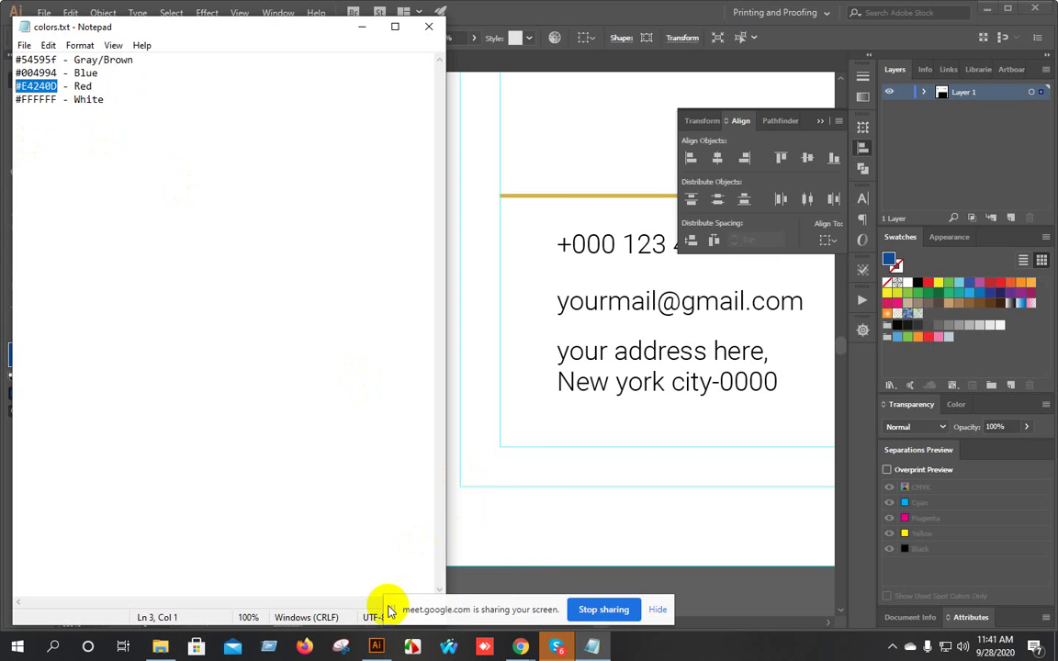
click(376, 647)
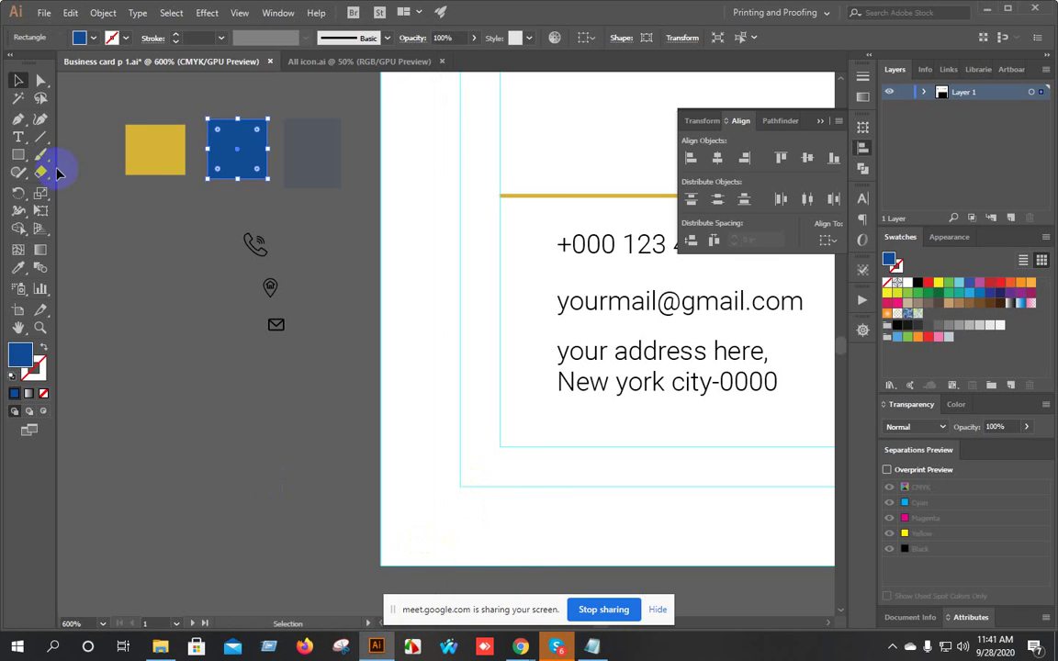
click(137, 147)
double_click(22, 355)
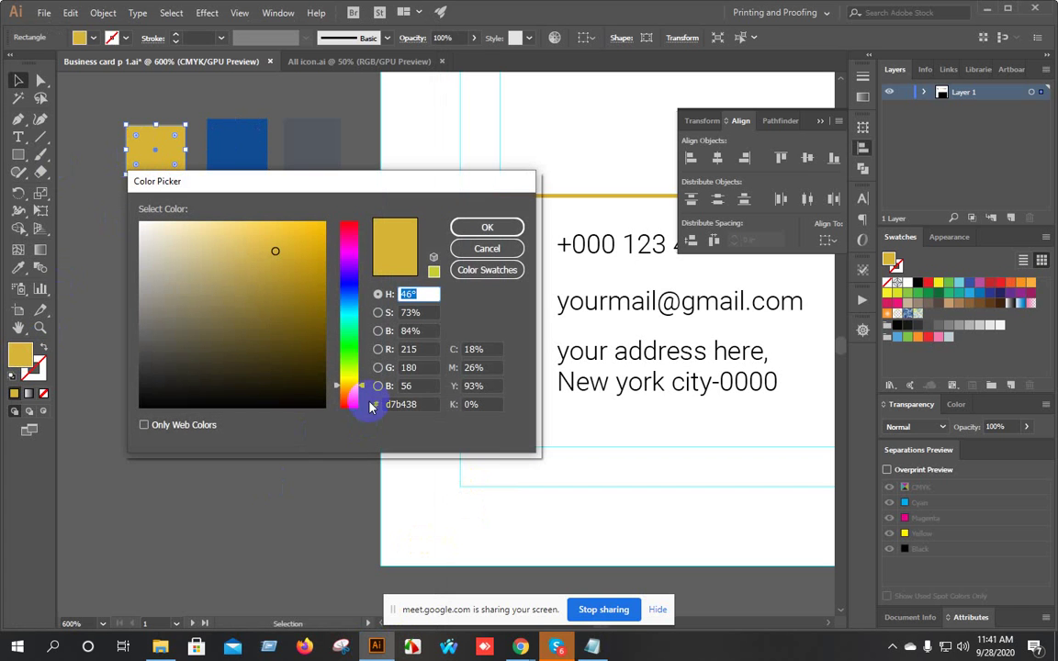
drag(427, 405, 319, 397)
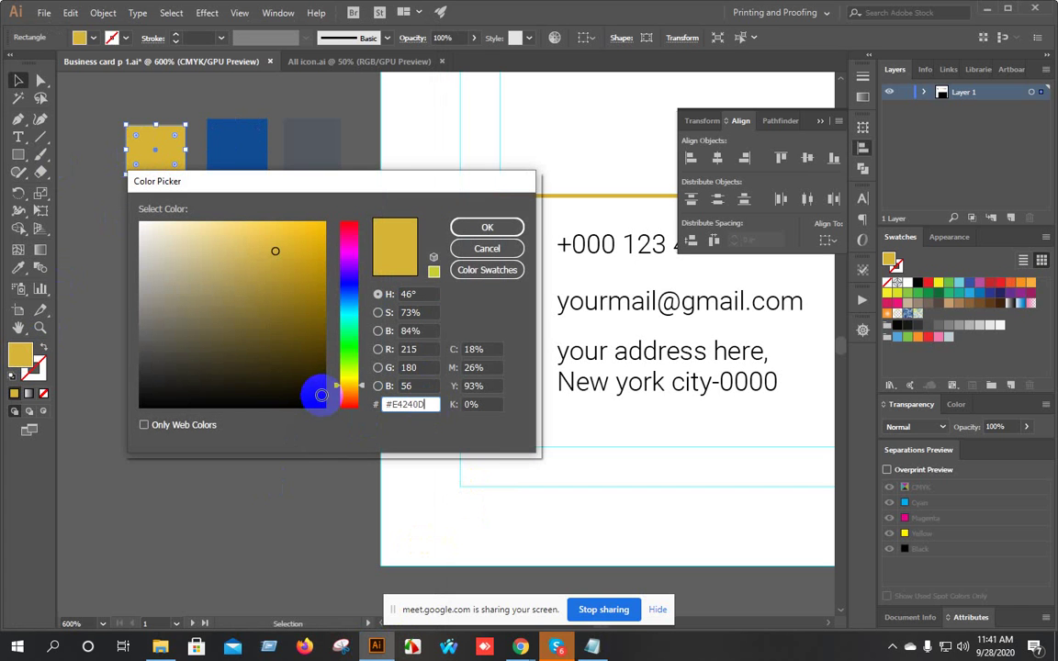
key(Return)
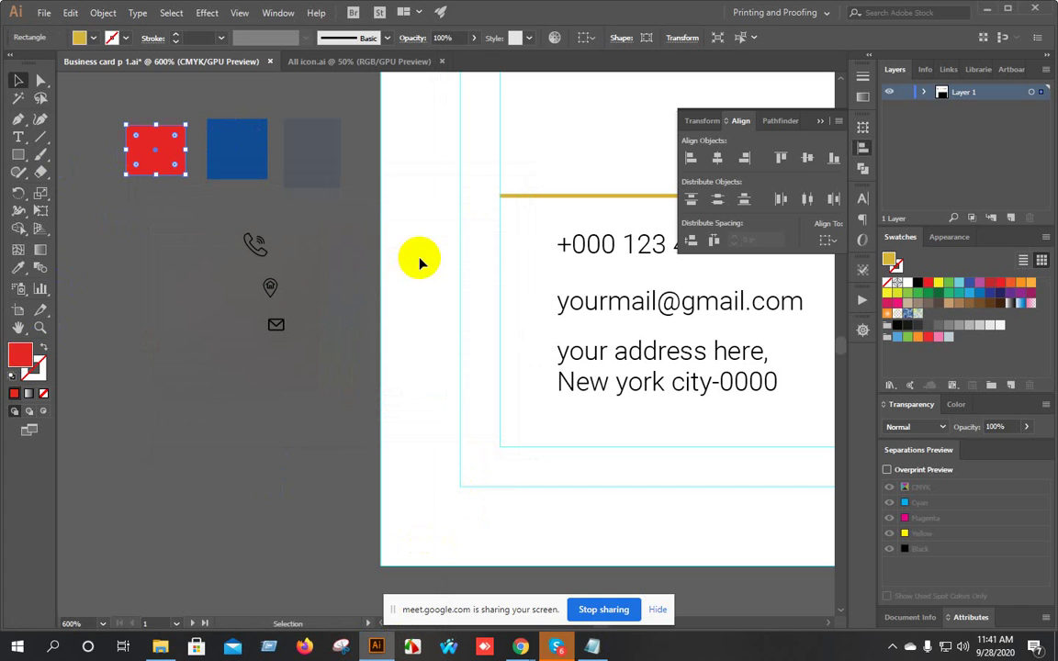
Shift the red and gray rectangles vertically so they line up more evenly with the blue one.
click(115, 141)
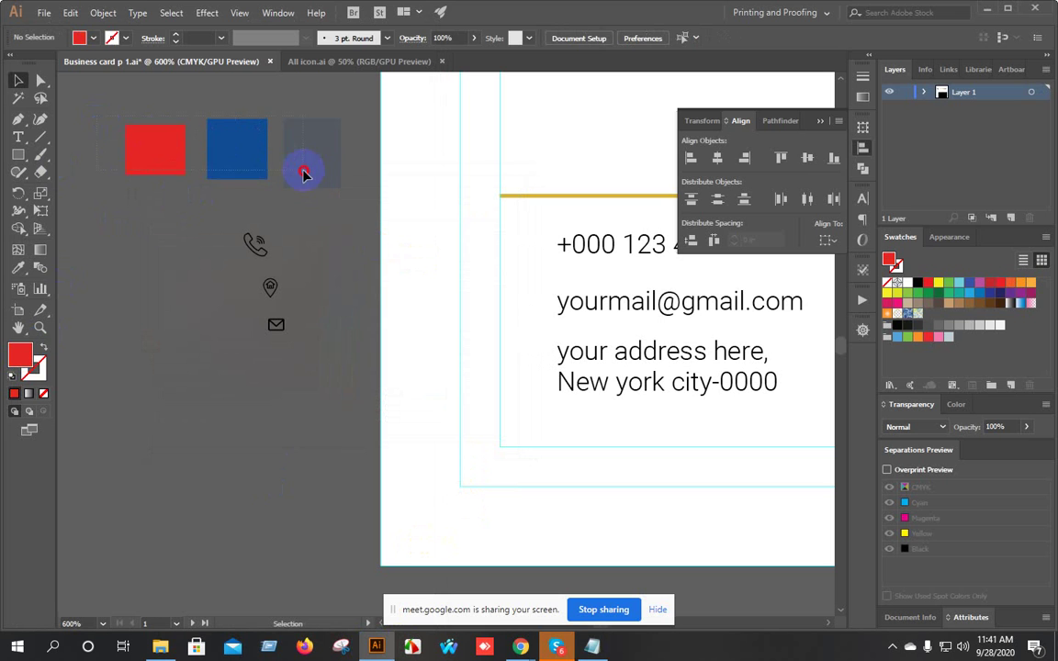
click(246, 147)
click(187, 95)
drag(127, 126, 133, 159)
click(174, 129)
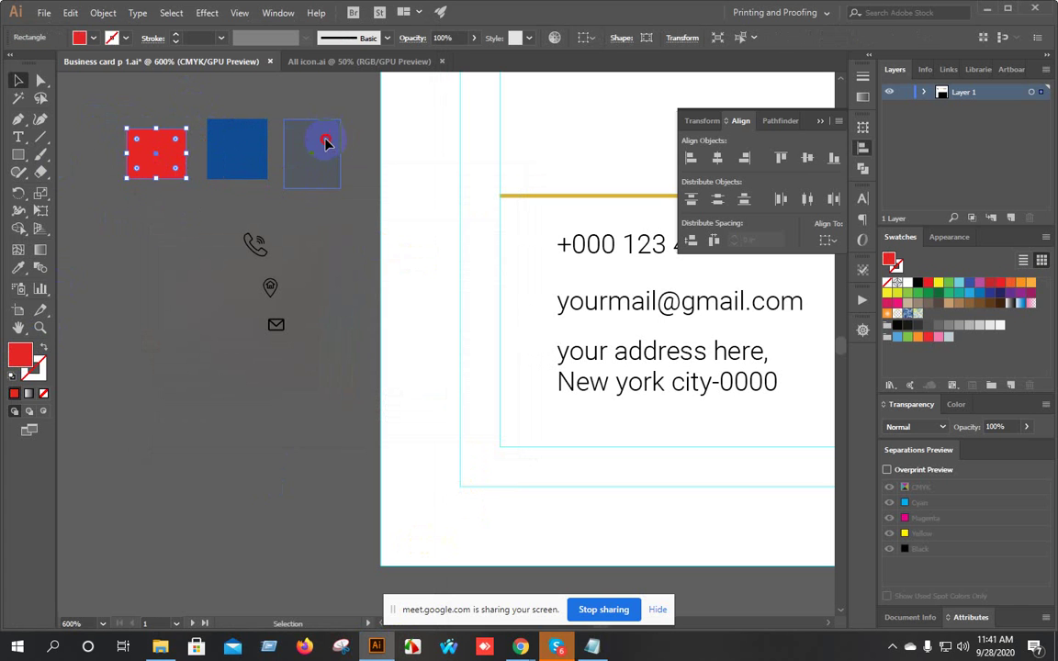
drag(325, 143, 326, 137)
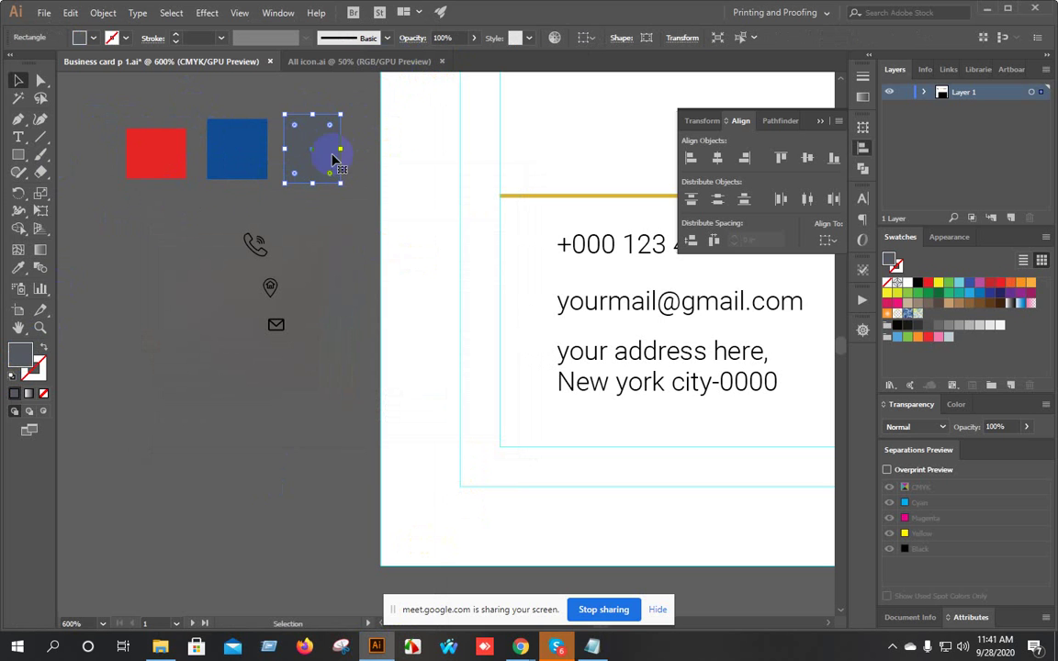
drag(322, 362, 321, 360)
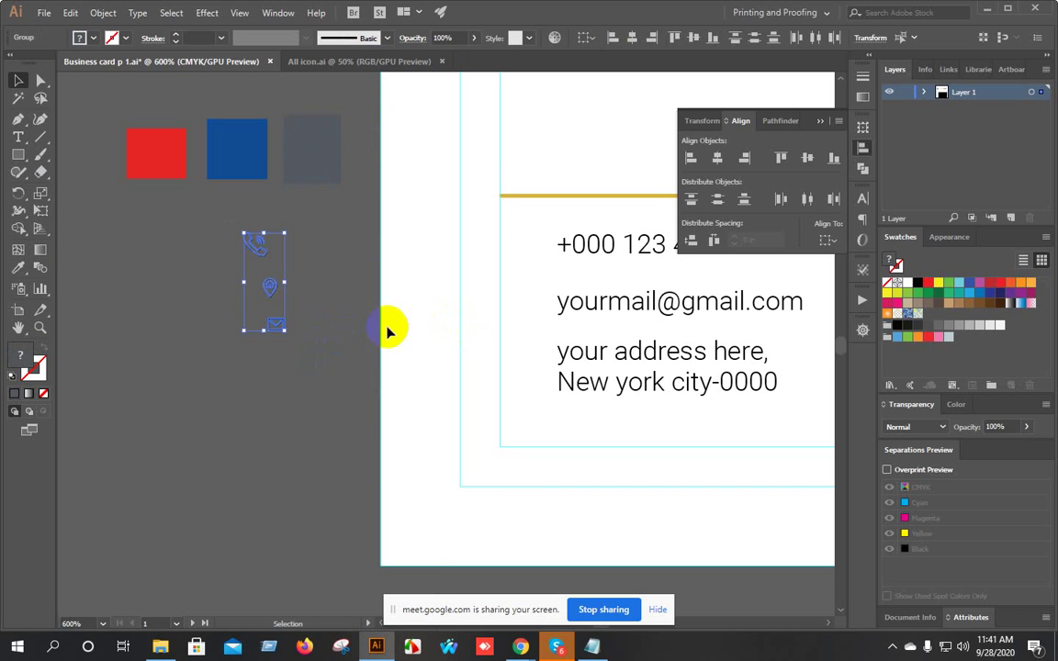
scroll(357, 317, left, 5)
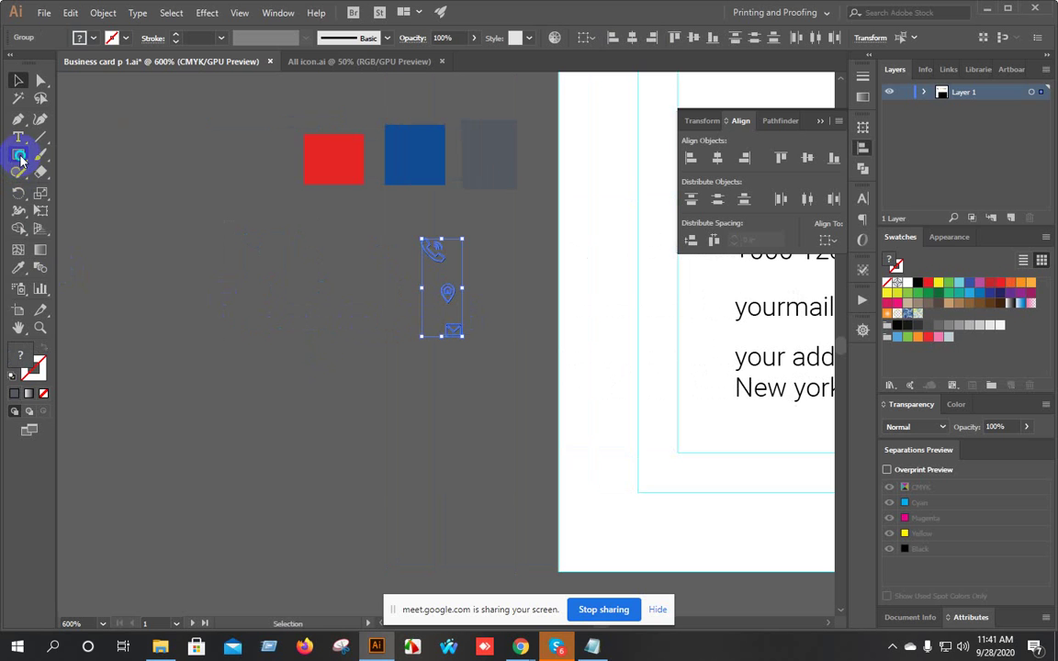
drag(20, 158, 78, 173)
drag(204, 300, 235, 329)
scroll(231, 321, up, 4)
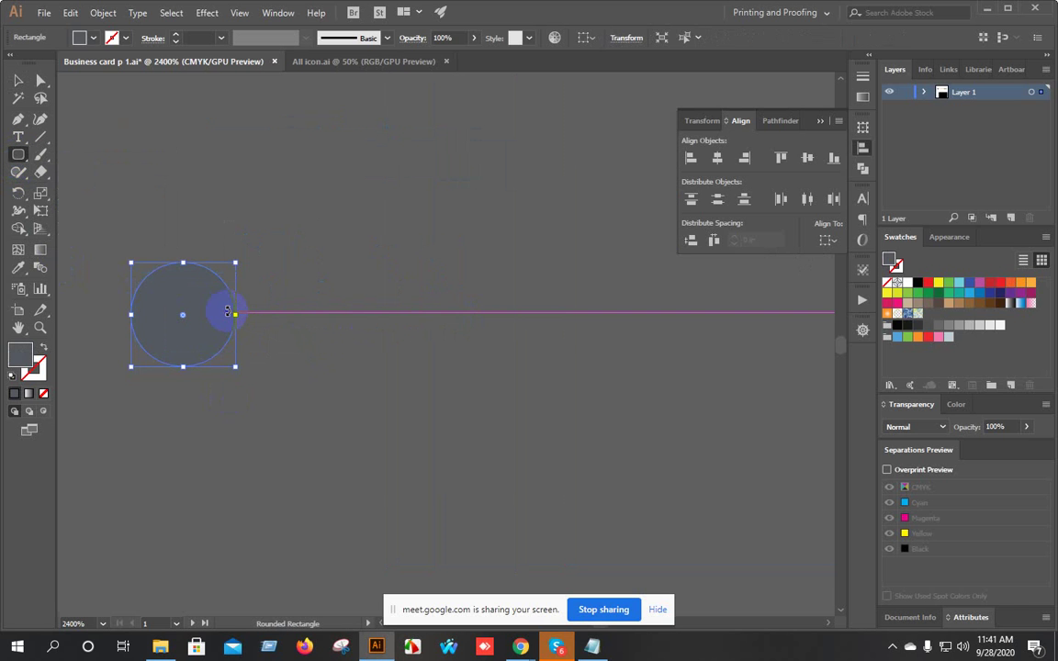
key(Delete)
Draw a small square on the empty canvas beside the contact icons and round its corners.
drag(19, 156, 91, 161)
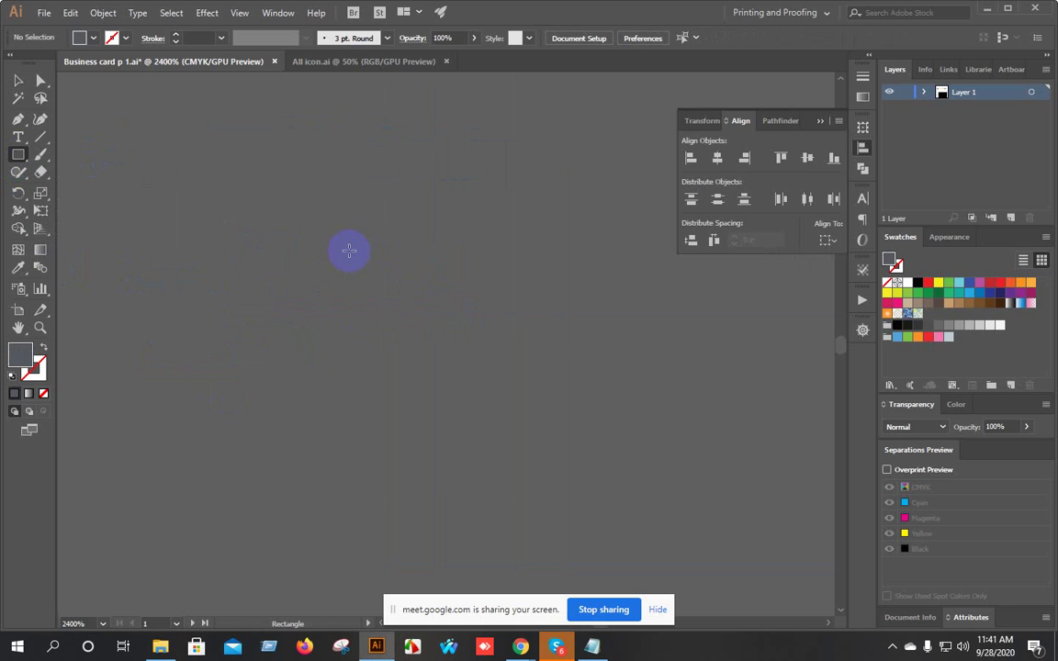
drag(291, 231, 342, 280)
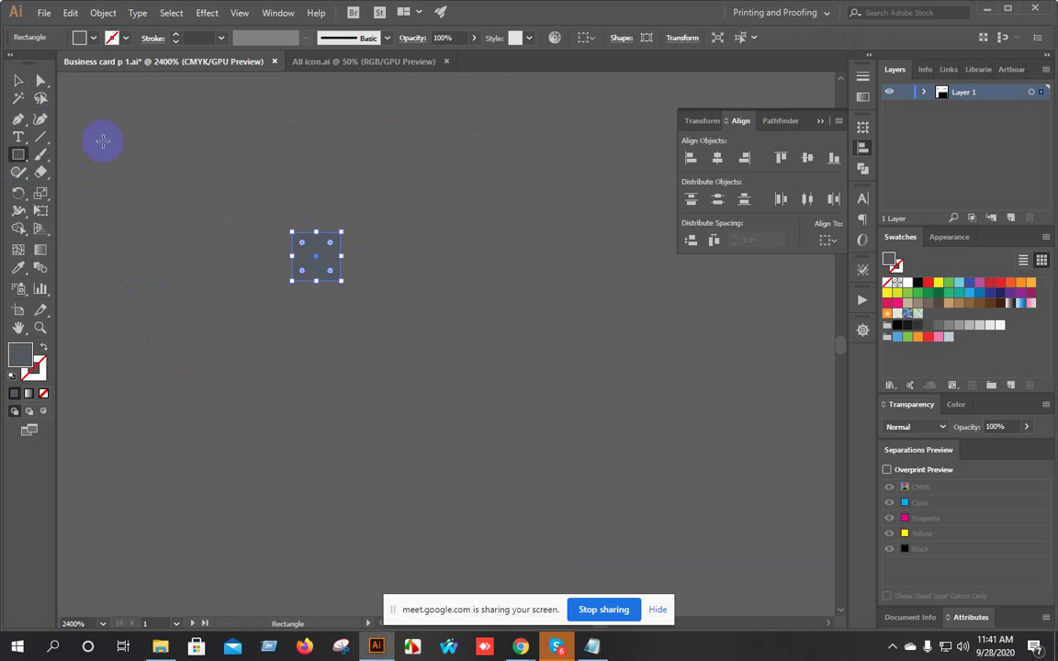
click(19, 81)
scroll(347, 238, up, 4)
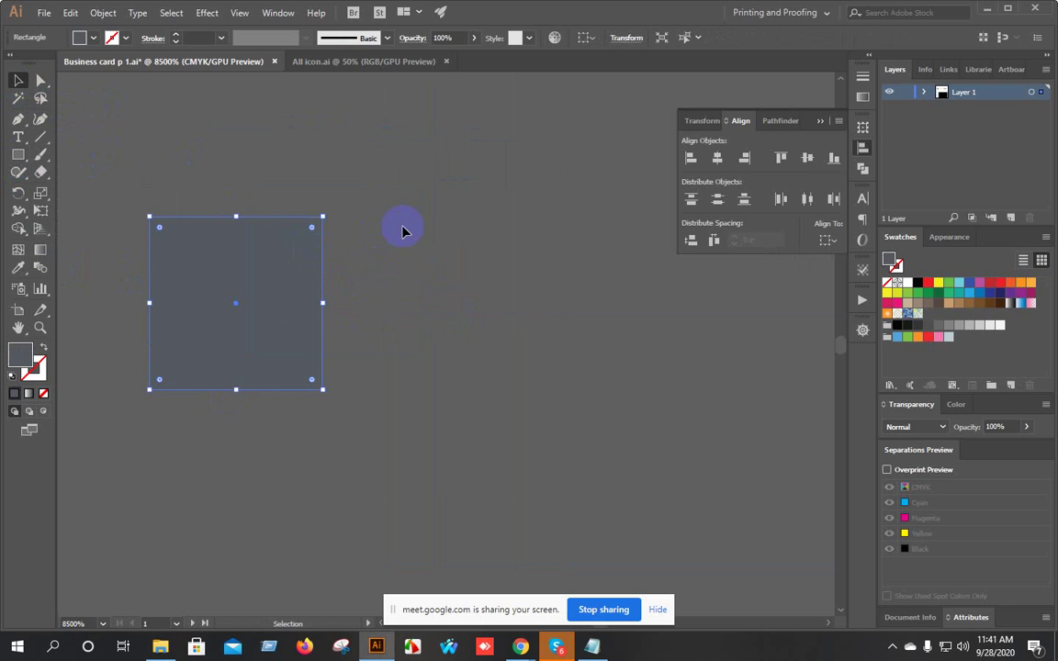
drag(313, 234, 294, 261)
click(388, 244)
key(ctrl+minus)
click(286, 264)
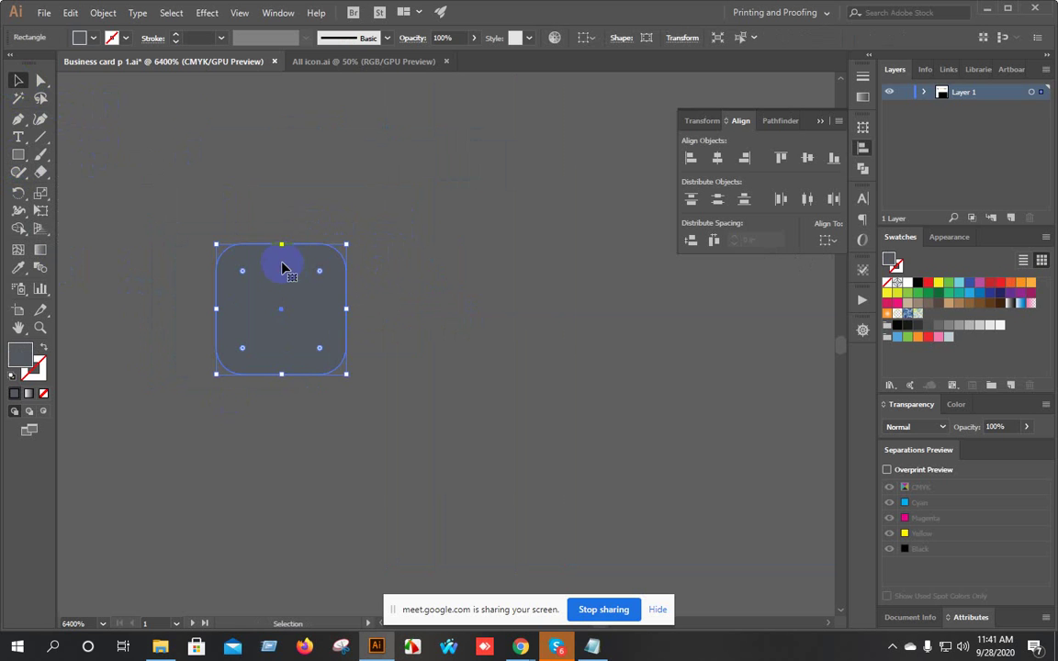
Remove the rounded square's fill and give it a black 0.25 pt stroke.
click(92, 39)
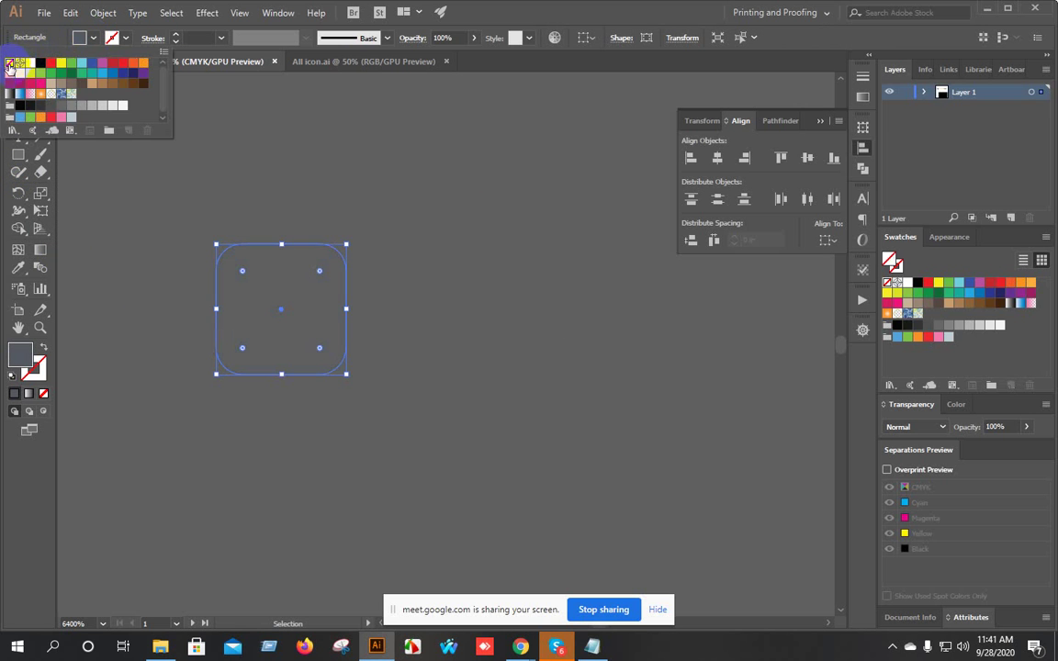
click(9, 63)
click(178, 38)
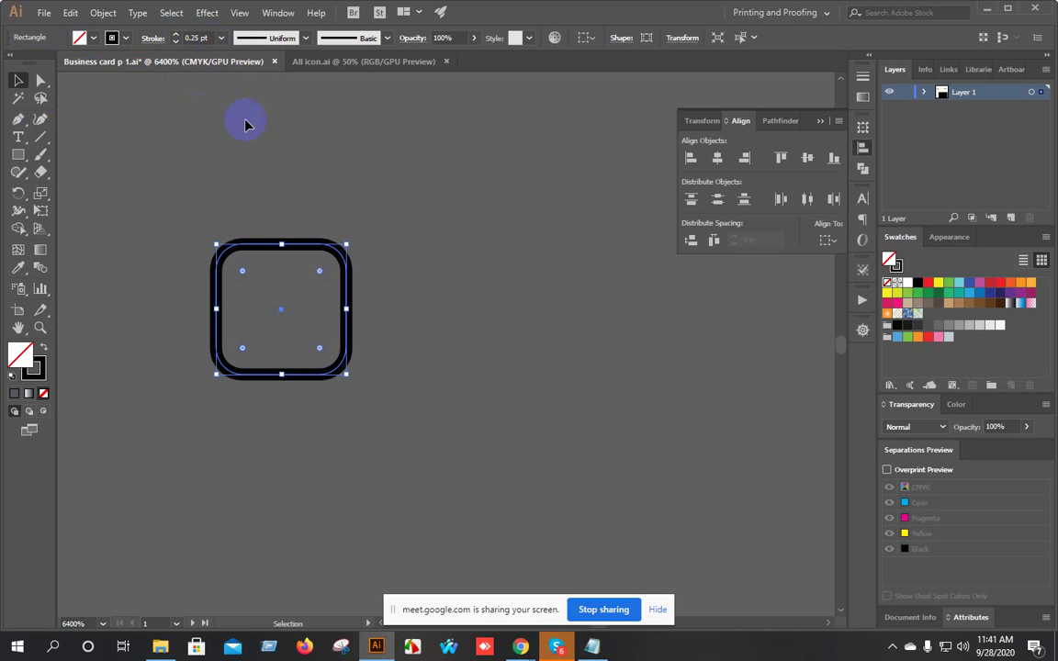
click(277, 190)
Enlarge the rounded square, move it over the envelope icon and scale it to frame the envelope.
scroll(273, 193, down, 4)
drag(414, 251, 280, 359)
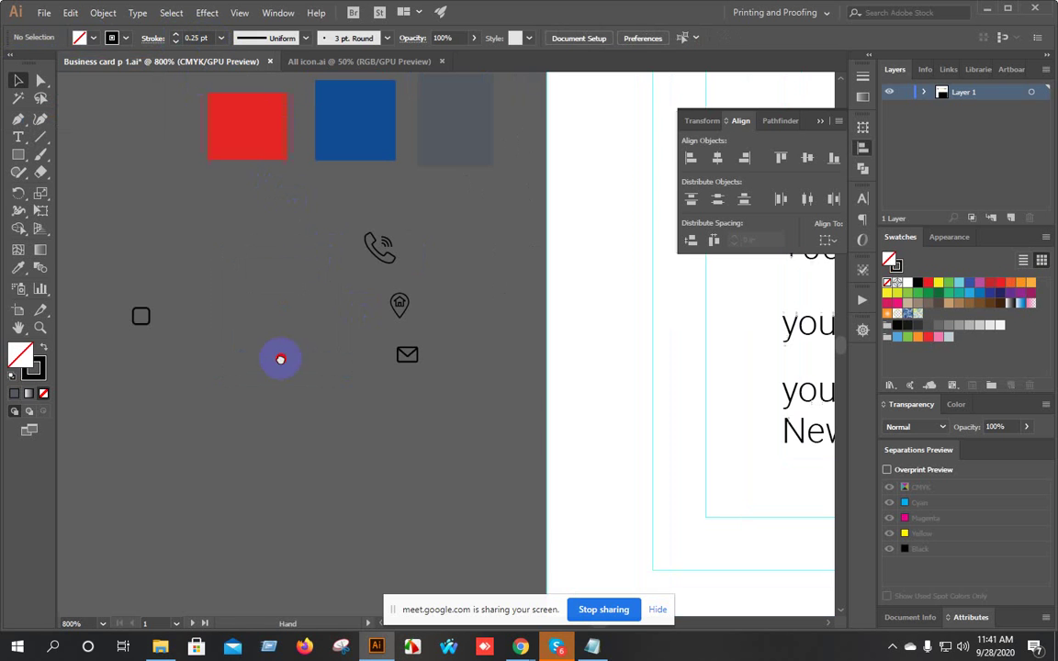
click(131, 329)
drag(150, 306, 169, 289)
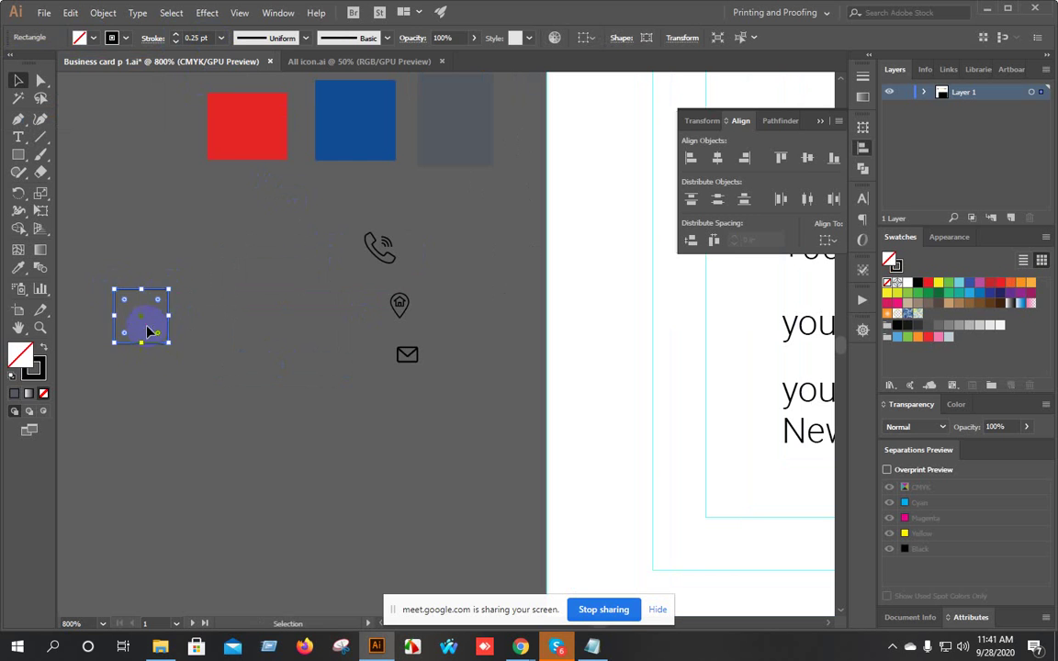
drag(153, 346, 417, 390)
scroll(443, 361, up, 4)
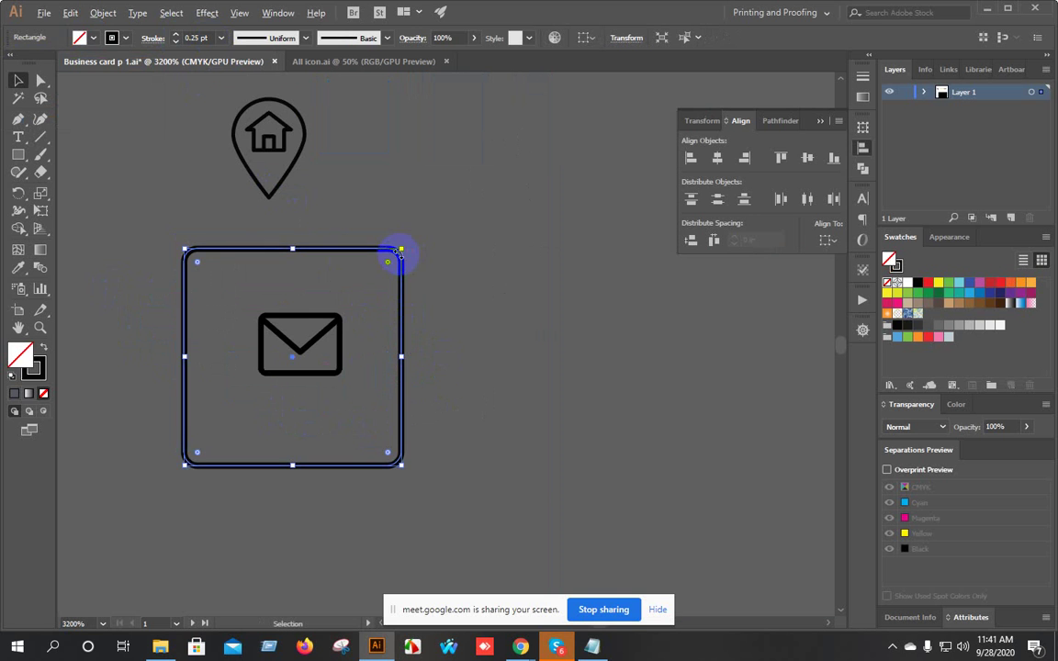
drag(400, 250, 357, 294)
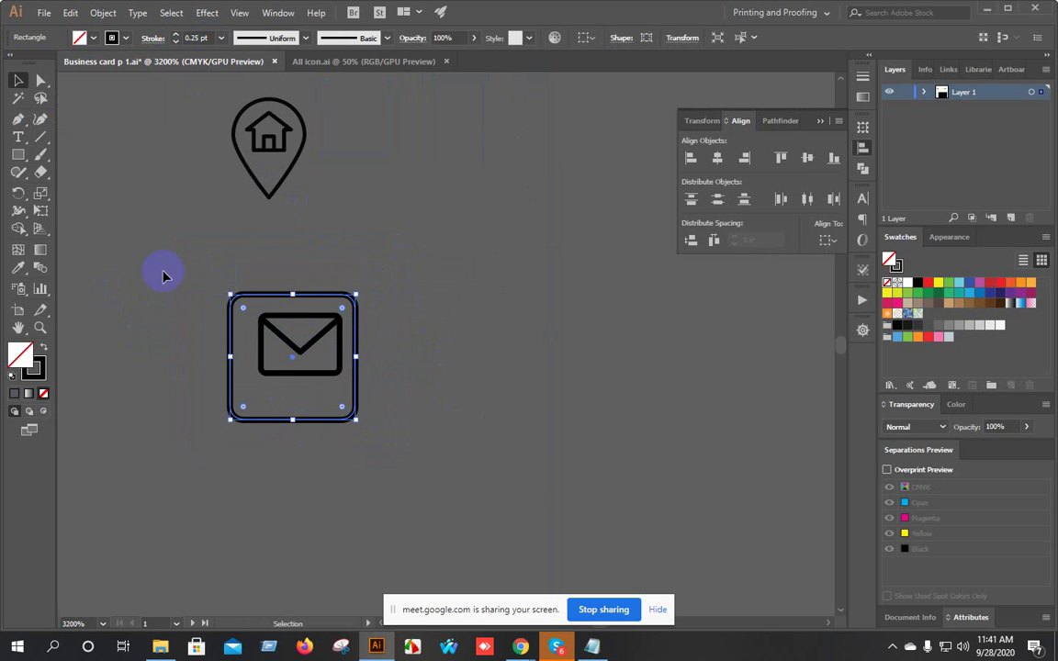
Align the envelope icon and its rounded frame on their horizontal and vertical centers.
drag(160, 272, 470, 420)
click(825, 242)
click(822, 255)
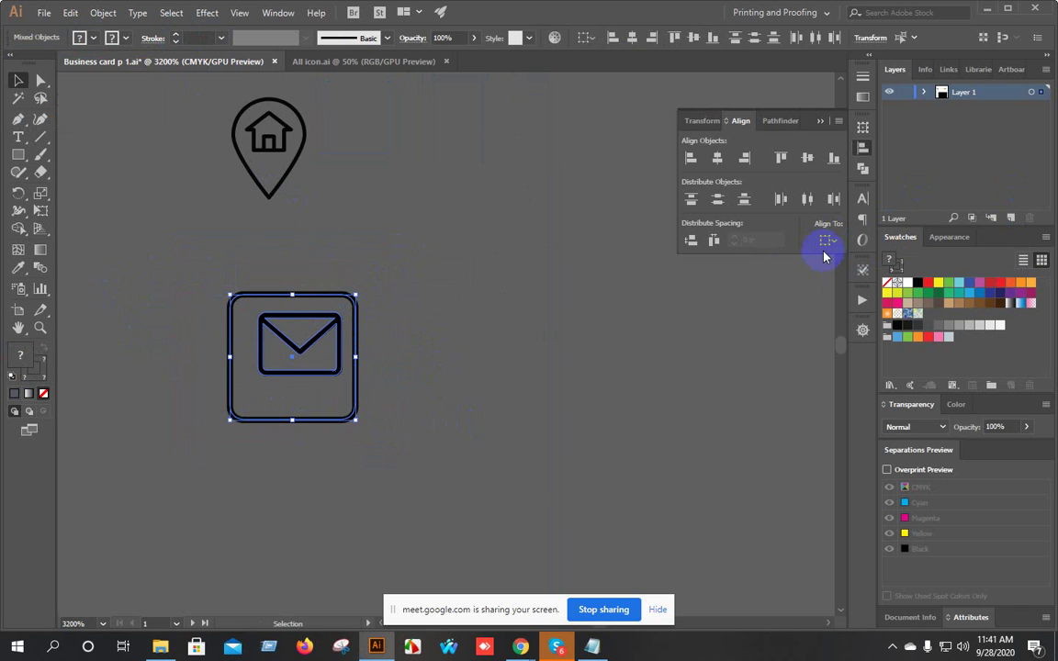
click(716, 159)
click(806, 160)
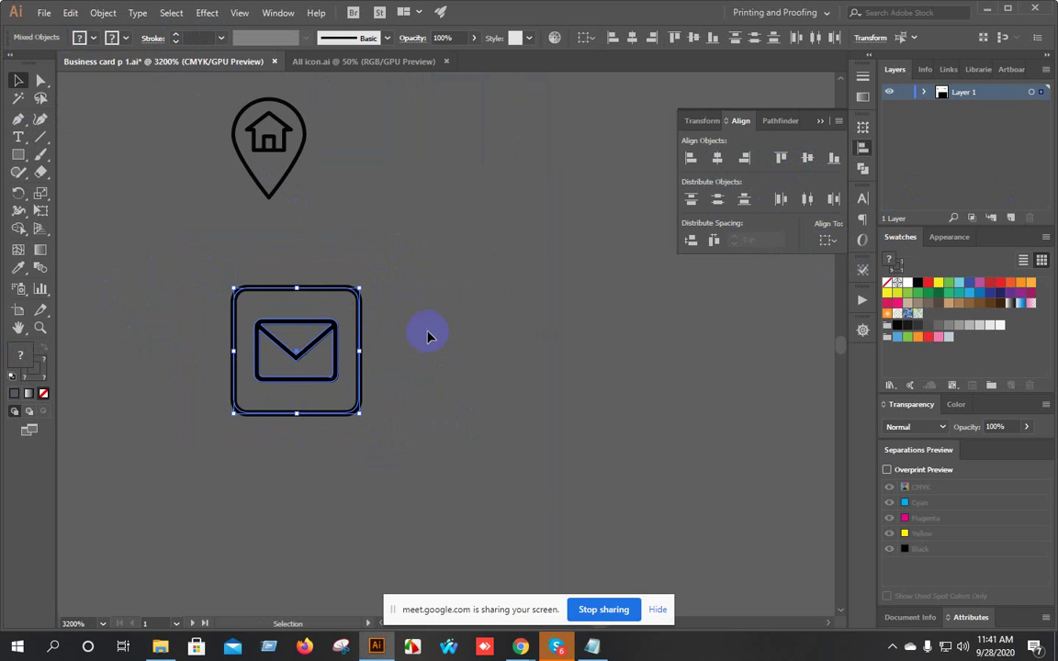
click(425, 333)
Scale the rounded frame down slightly so it fits more tightly around the envelope icon.
scroll(355, 337, up, 2)
click(370, 236)
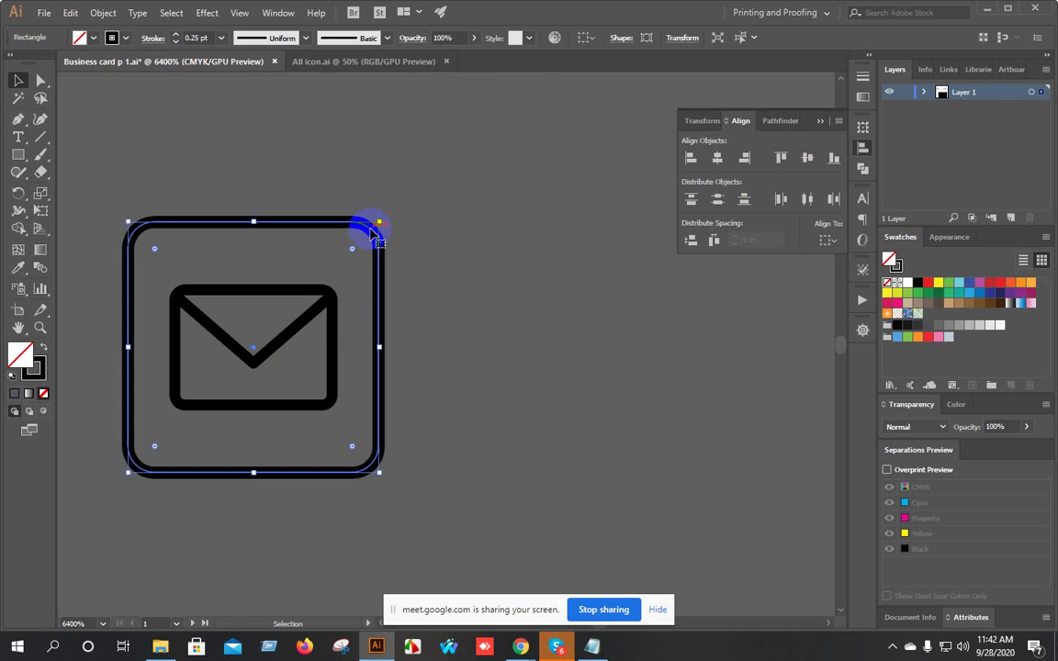
click(410, 213)
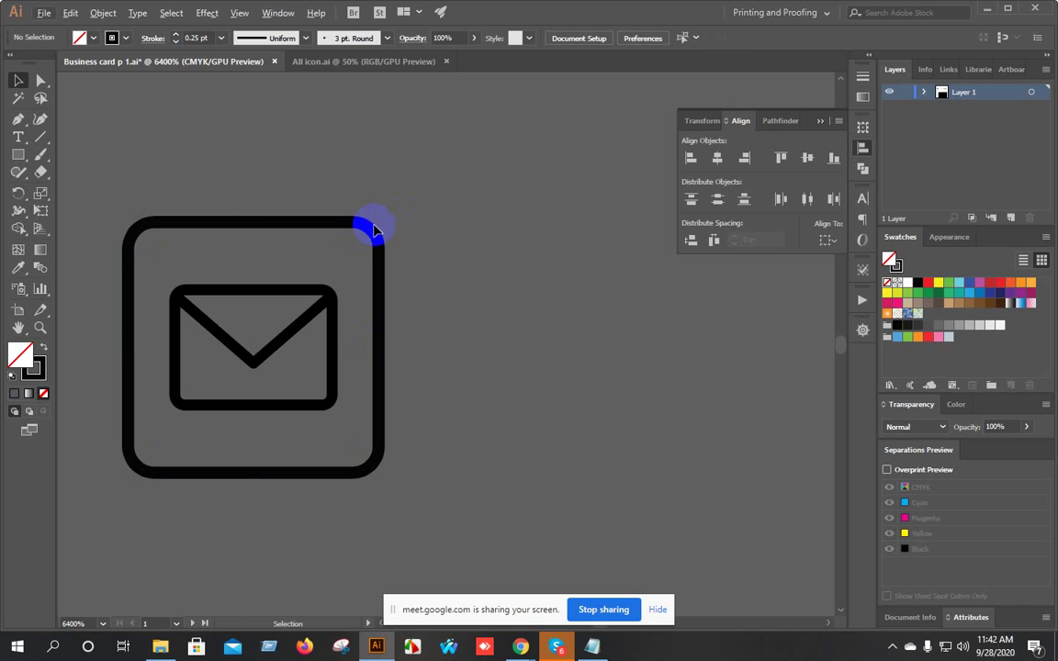
click(374, 237)
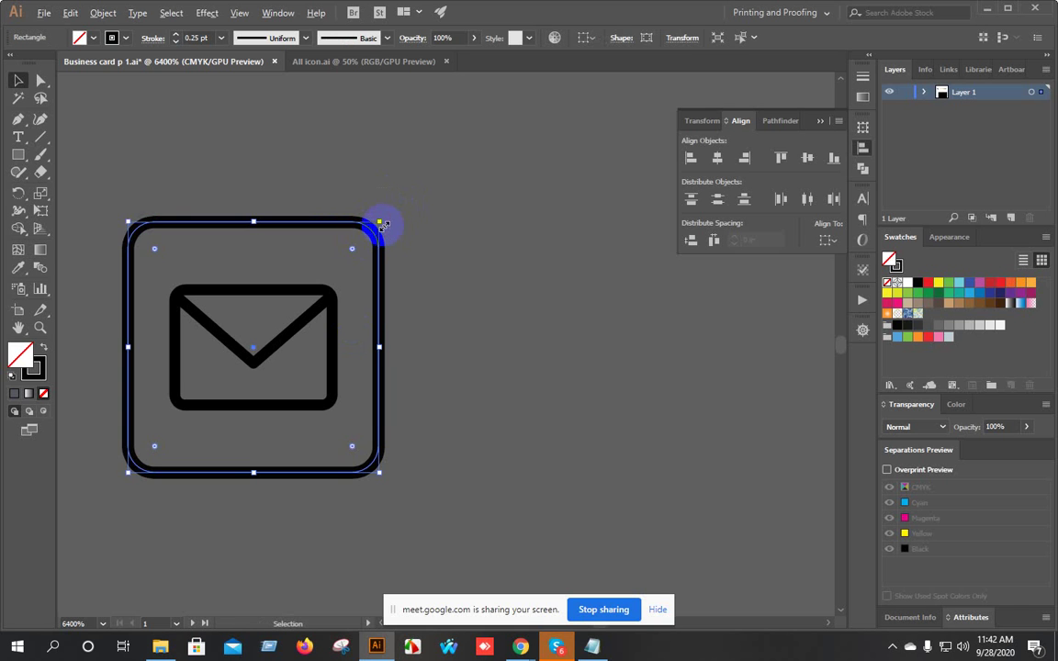
mouse_move(380, 222)
mouse_down()
mouse_move(370, 255)
mouse_move(380, 240)
mouse_up()
click(448, 243)
scroll(473, 285, down, 1)
scroll(471, 349, down, 2)
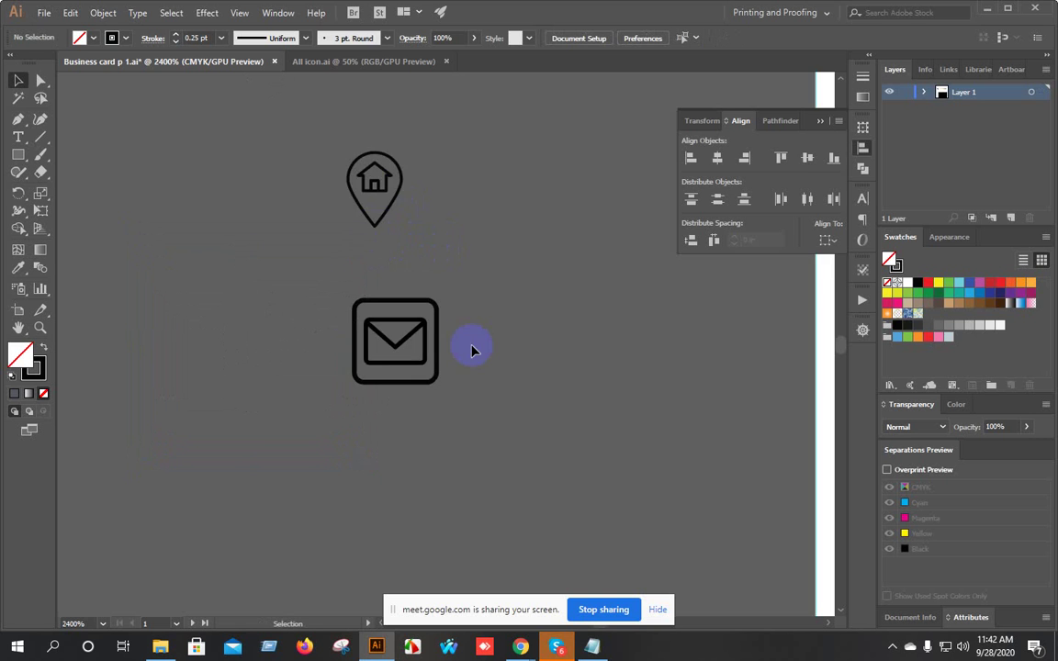
Examine the framed envelope icon up close and in proportion to the other contact icons.
scroll(459, 351, up, 1)
scroll(455, 349, left, 2)
scroll(510, 335, right, 2)
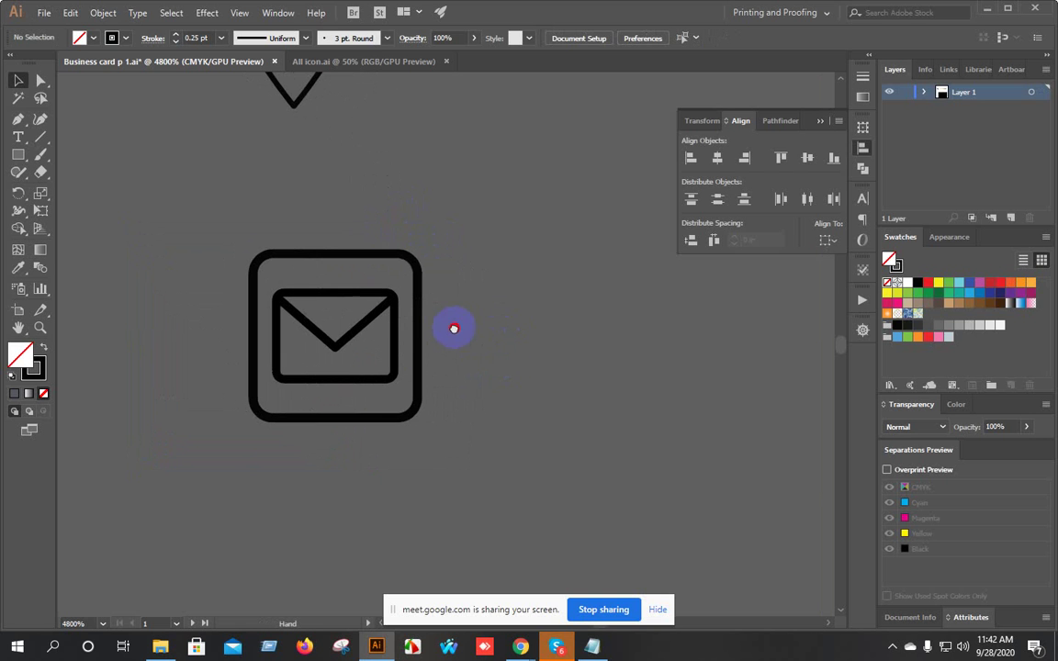
click(418, 281)
scroll(459, 289, down, 4)
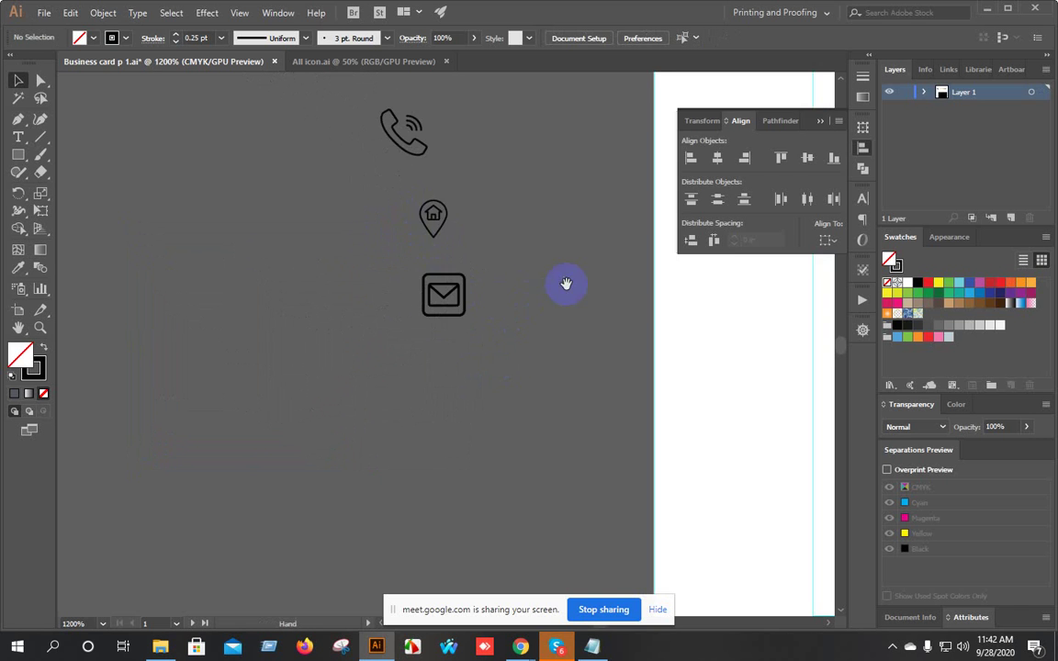
drag(564, 283, 512, 380)
scroll(496, 390, down, 1)
scroll(453, 407, up, 5)
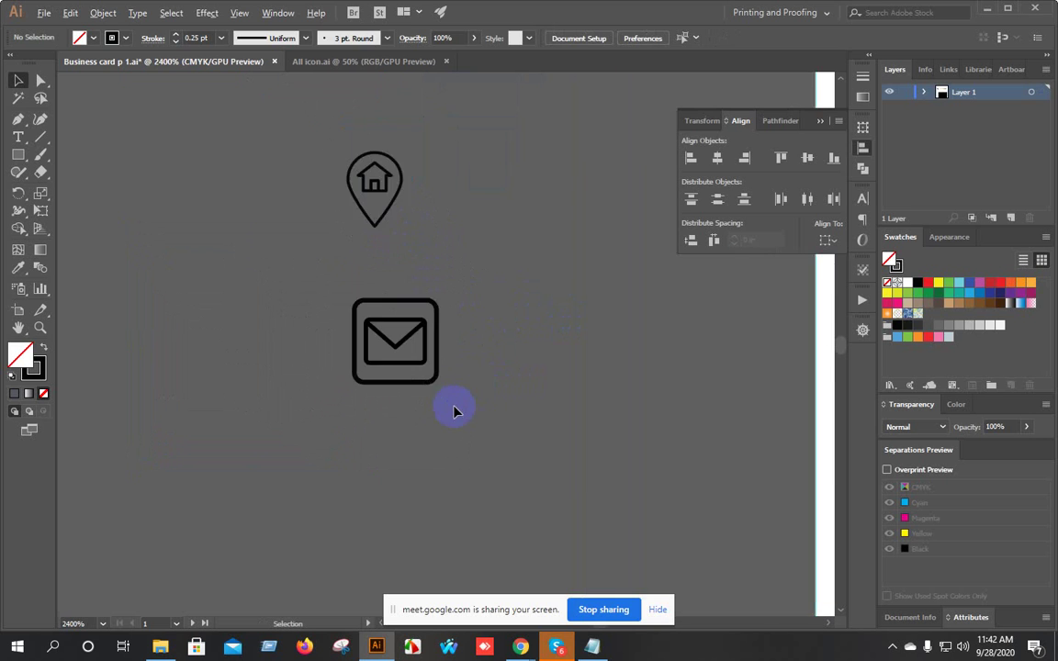
Increase the corner rounding of the frame around the envelope icon.
click(378, 194)
scroll(377, 222, up, 3)
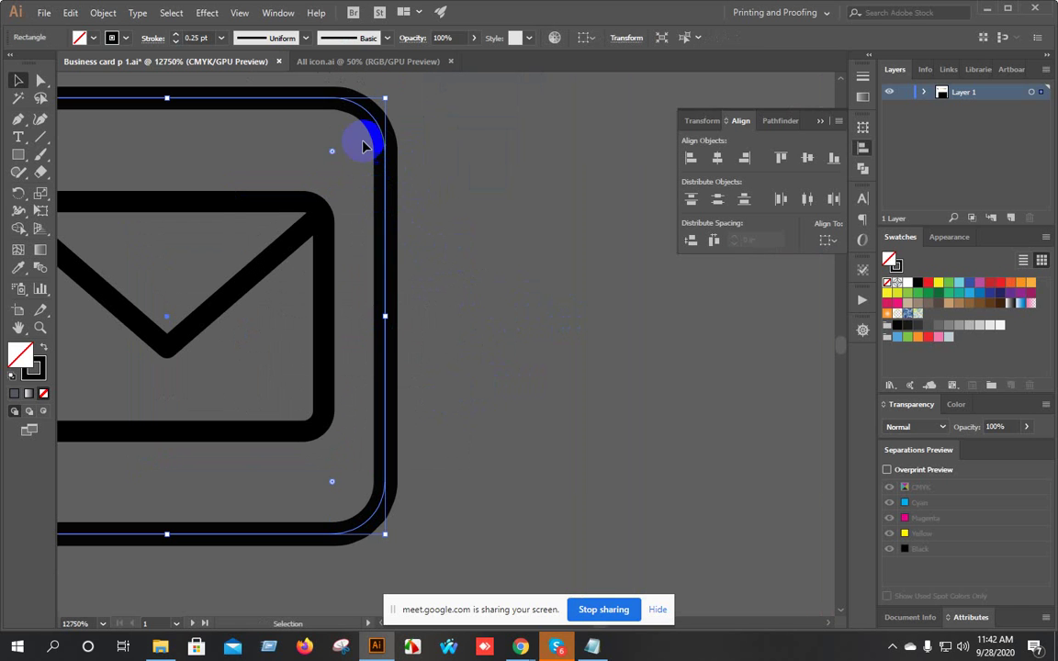
drag(331, 156, 303, 195)
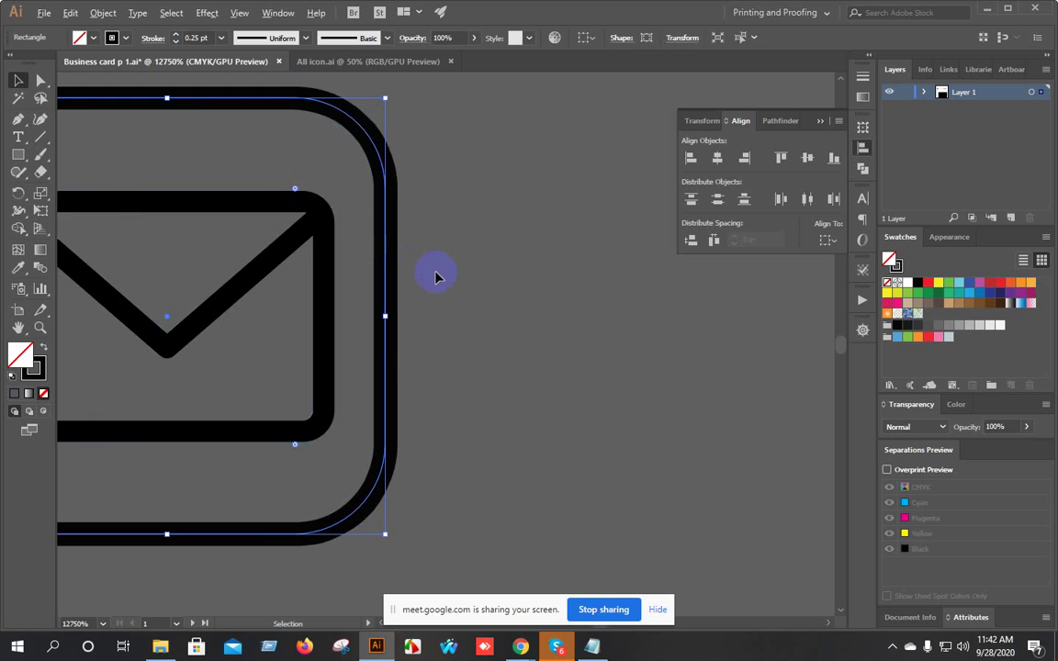
scroll(441, 271, down, 2)
click(513, 259)
scroll(574, 329, down, 1)
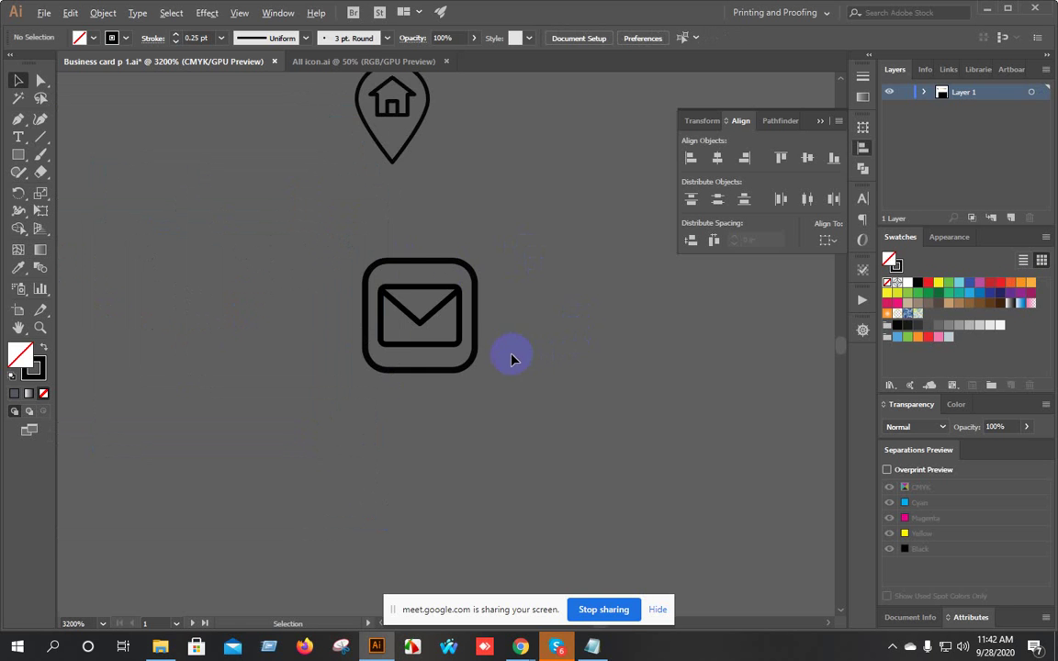
Place a copy of the envelope's rounded frame around the location pin icon.
drag(507, 353, 474, 248)
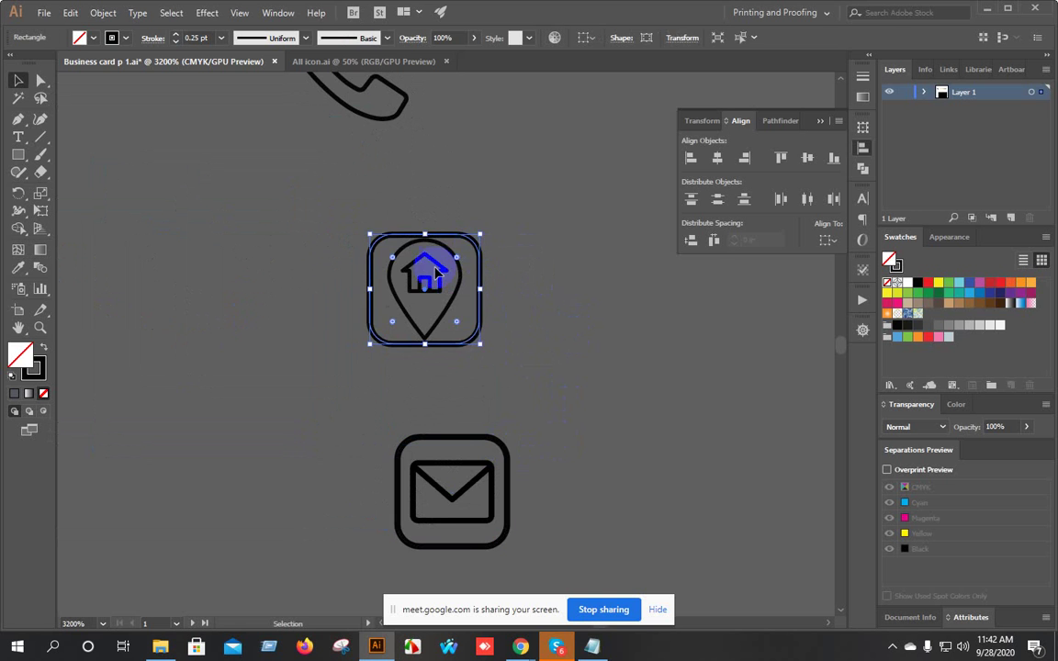
Centre the location pin icon vertically within its rounded frame.
scroll(470, 261, up, 3)
click(437, 266)
drag(446, 199, 435, 215)
click(487, 246)
click(371, 287)
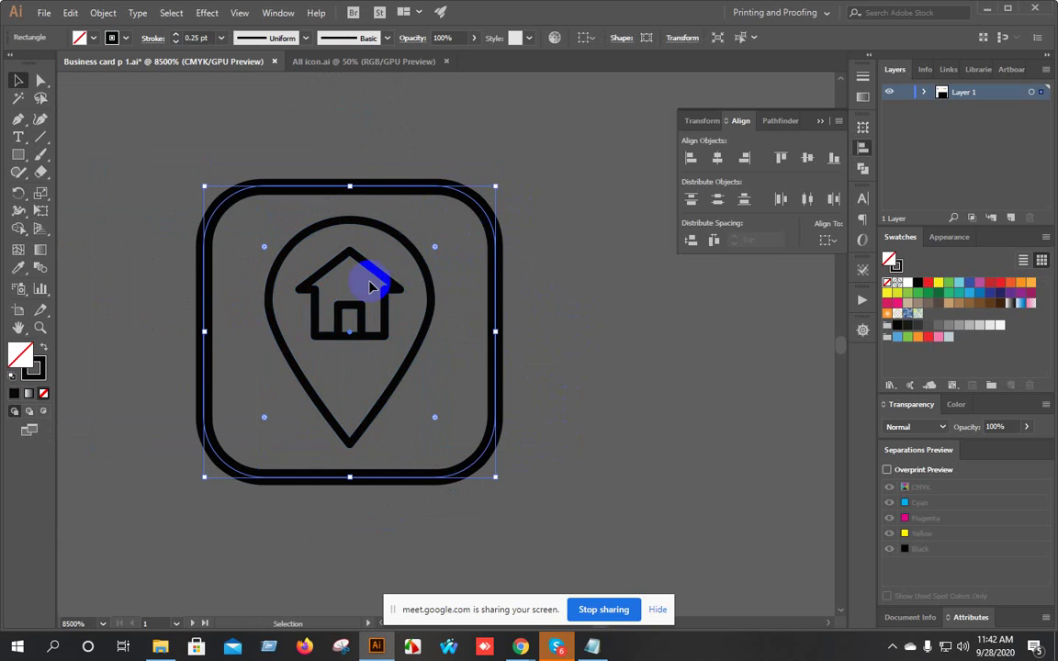
key(ctrl+minus)
click(546, 253)
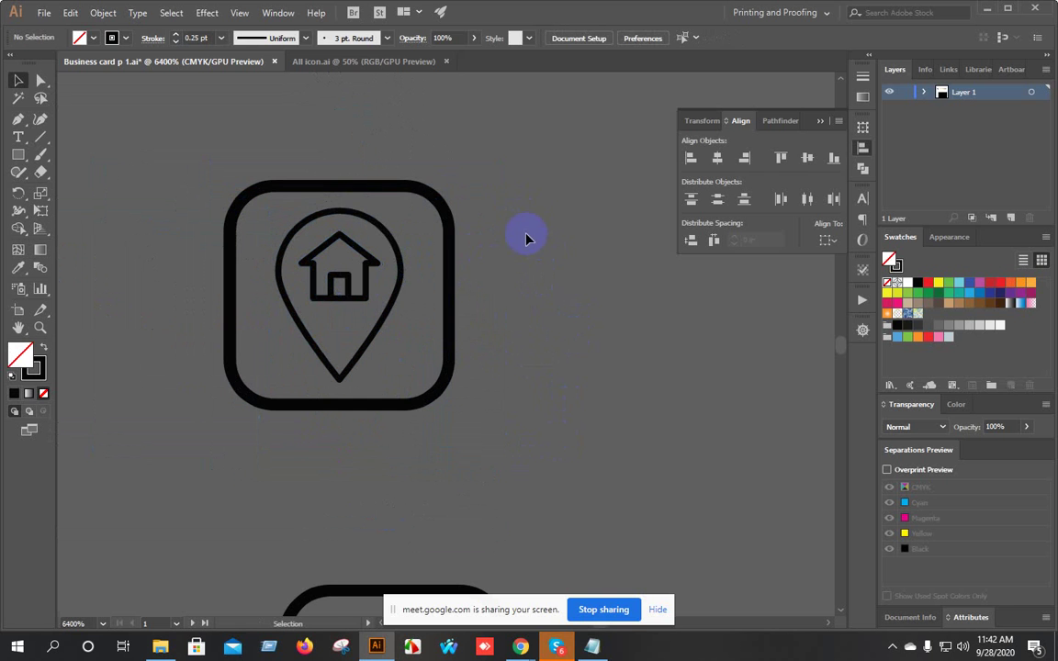
drag(526, 239, 366, 319)
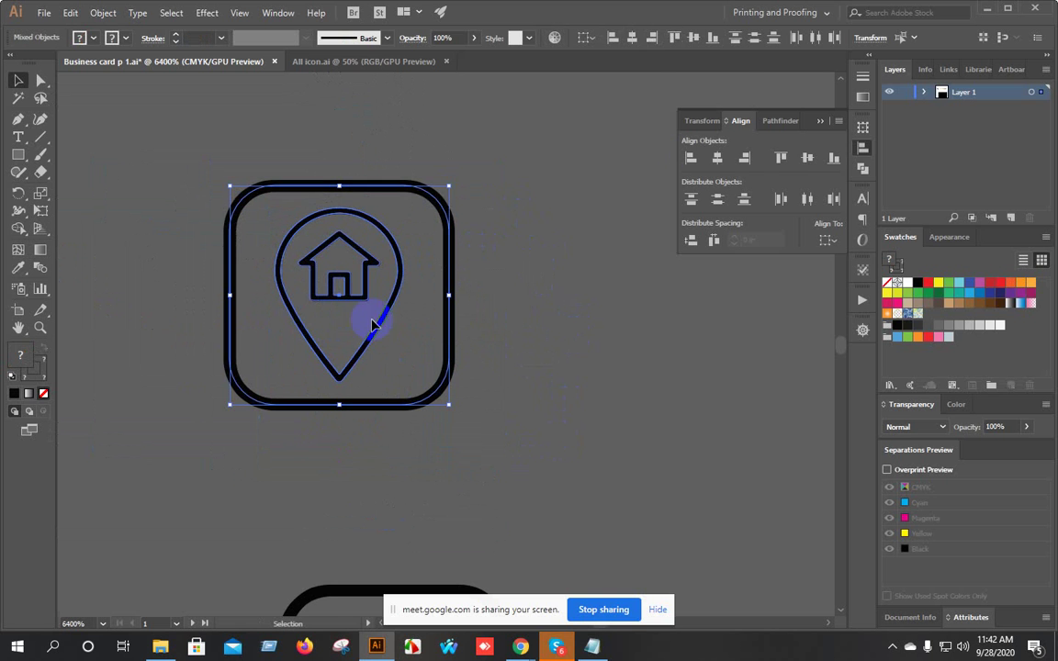
click(685, 37)
click(533, 264)
scroll(566, 321, down, 3)
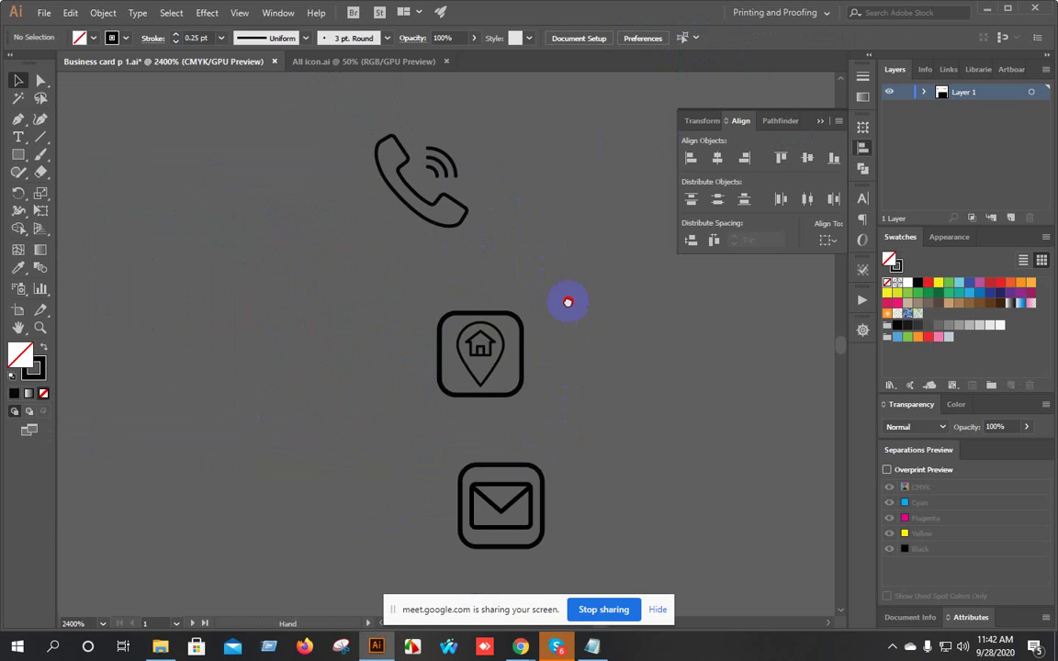
Copy the location pin's rounded frame up beside the phone icon and scale the phone icon down to sit inside it.
drag(567, 301, 554, 380)
drag(482, 393, 461, 241)
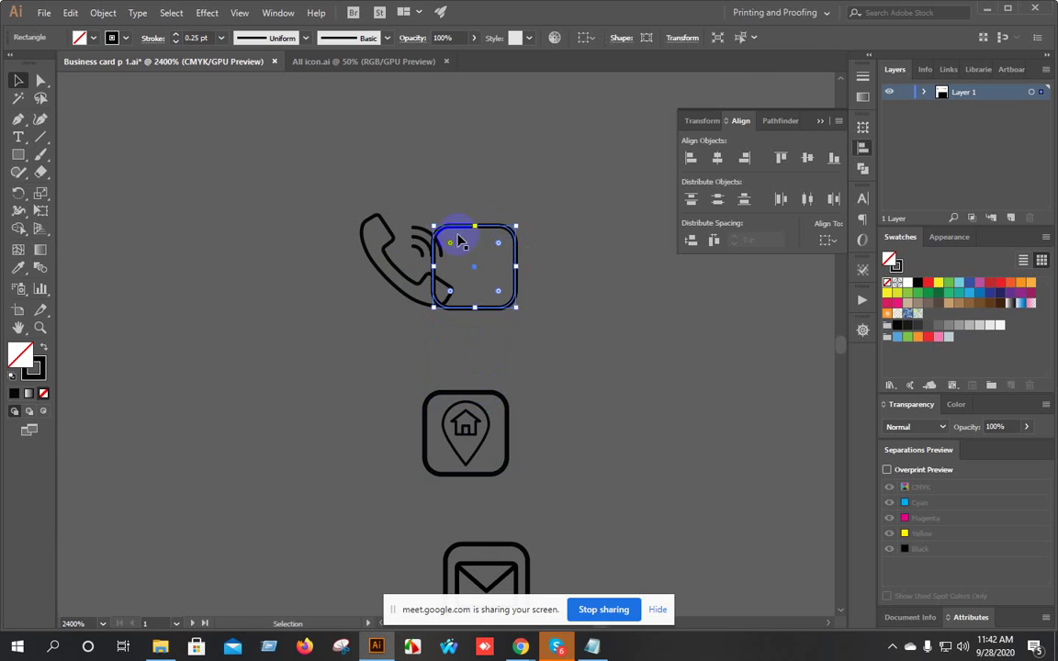
click(380, 249)
scroll(423, 224, up, 3)
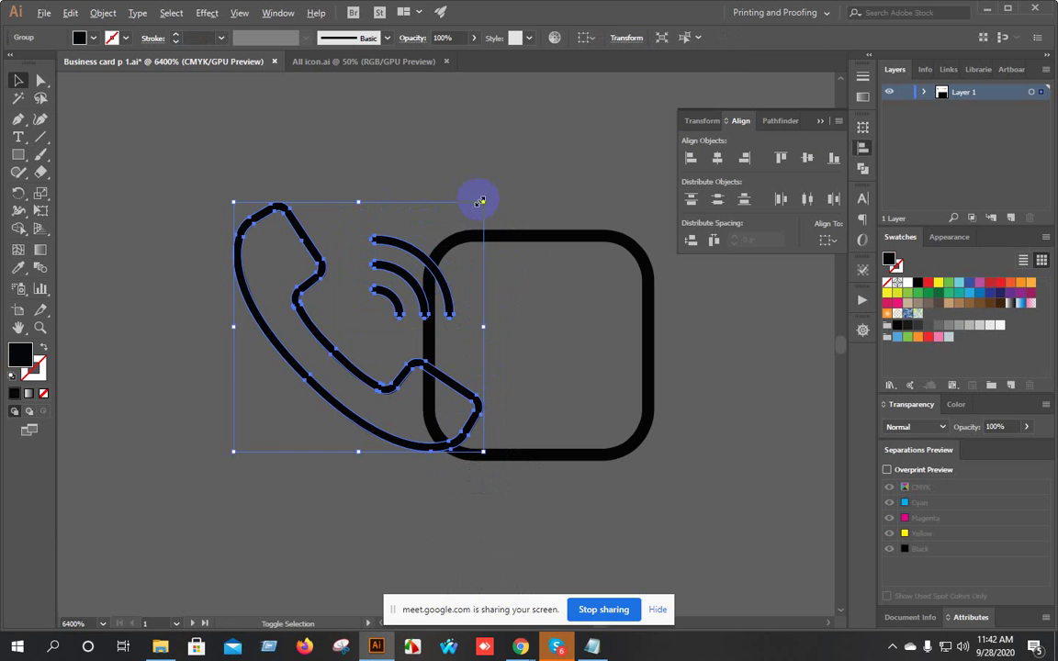
drag(480, 201, 442, 245)
drag(372, 365, 569, 372)
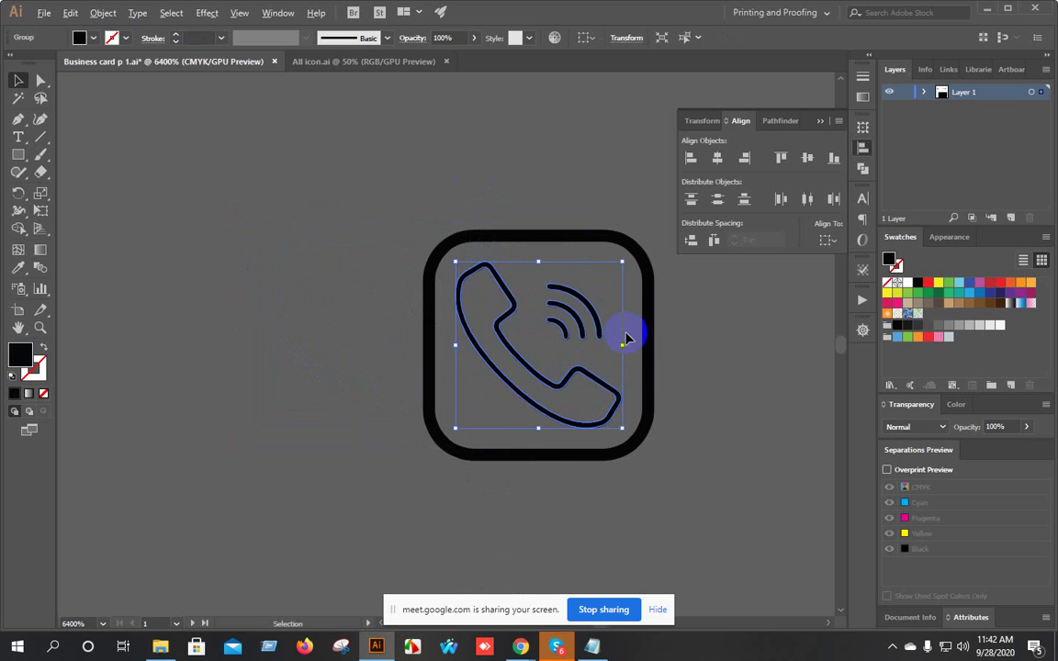
Align the phone icon and its rounded frame on their horizontal and vertical centres.
scroll(625, 338, up, 1)
drag(657, 356, 511, 346)
drag(552, 352, 371, 374)
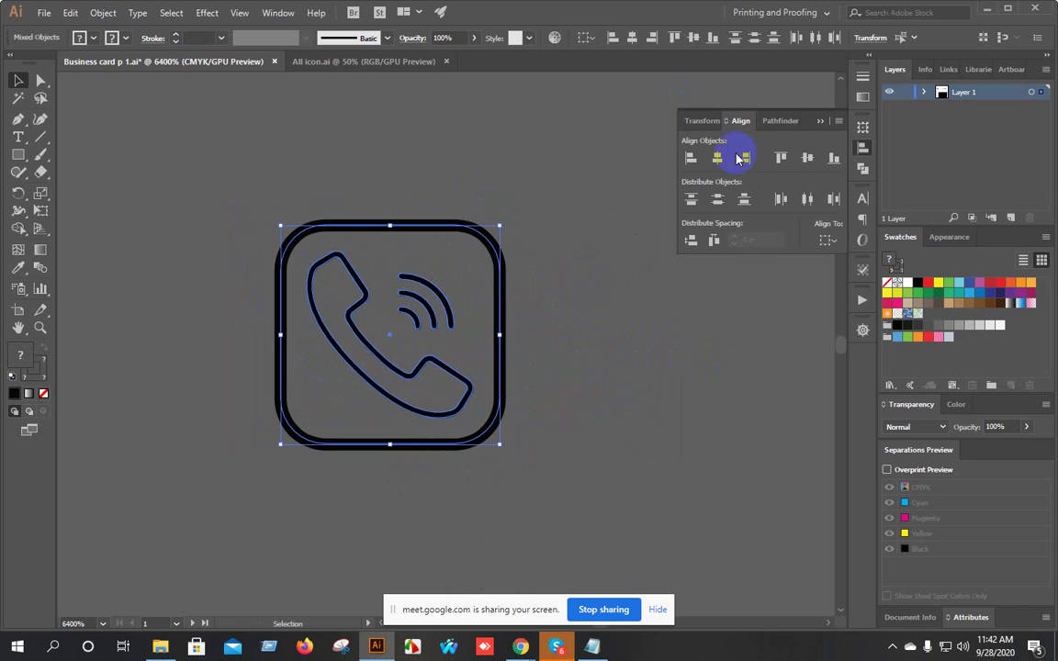
click(738, 158)
click(808, 158)
click(587, 295)
scroll(592, 292, down, 4)
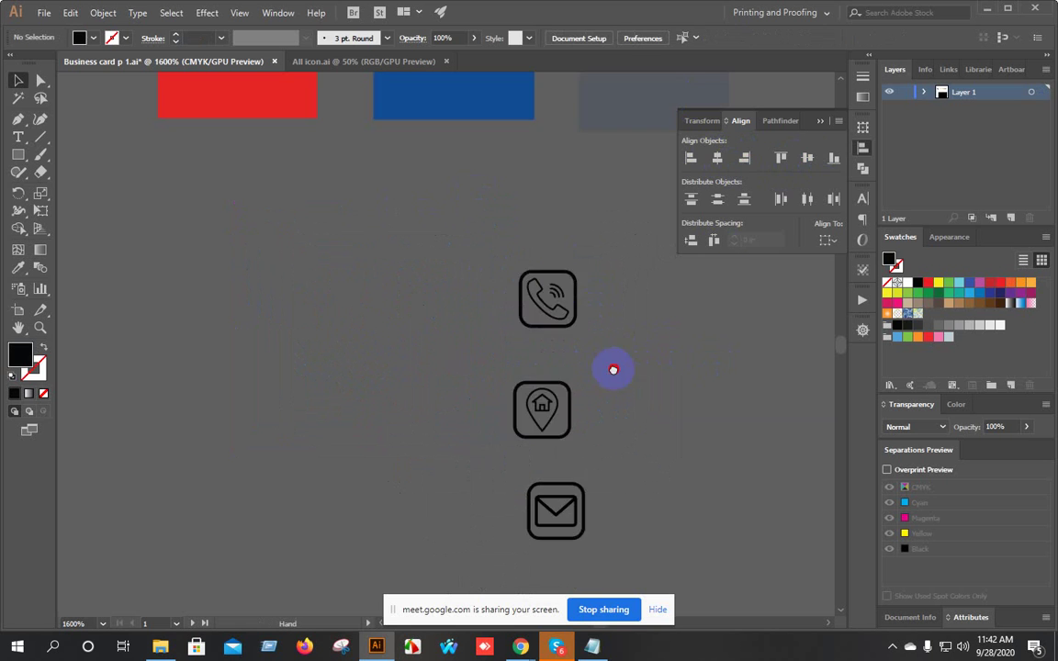
Expand the phone, location pin and envelope icons together with their rounded frames into filled shapes.
drag(613, 369, 506, 264)
drag(396, 498, 430, 151)
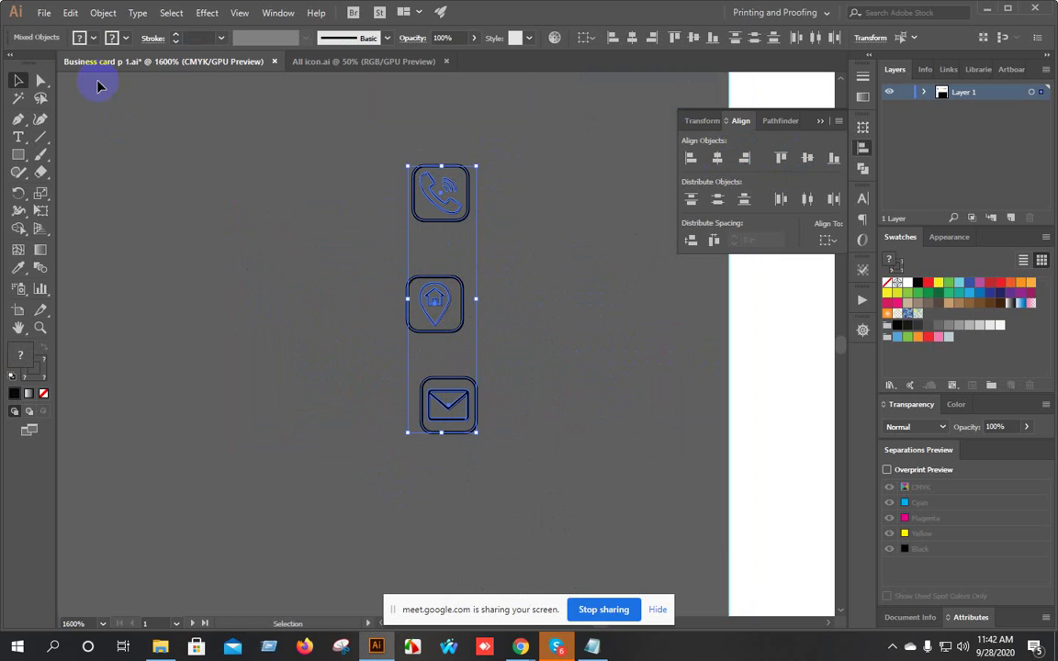
click(98, 15)
click(134, 173)
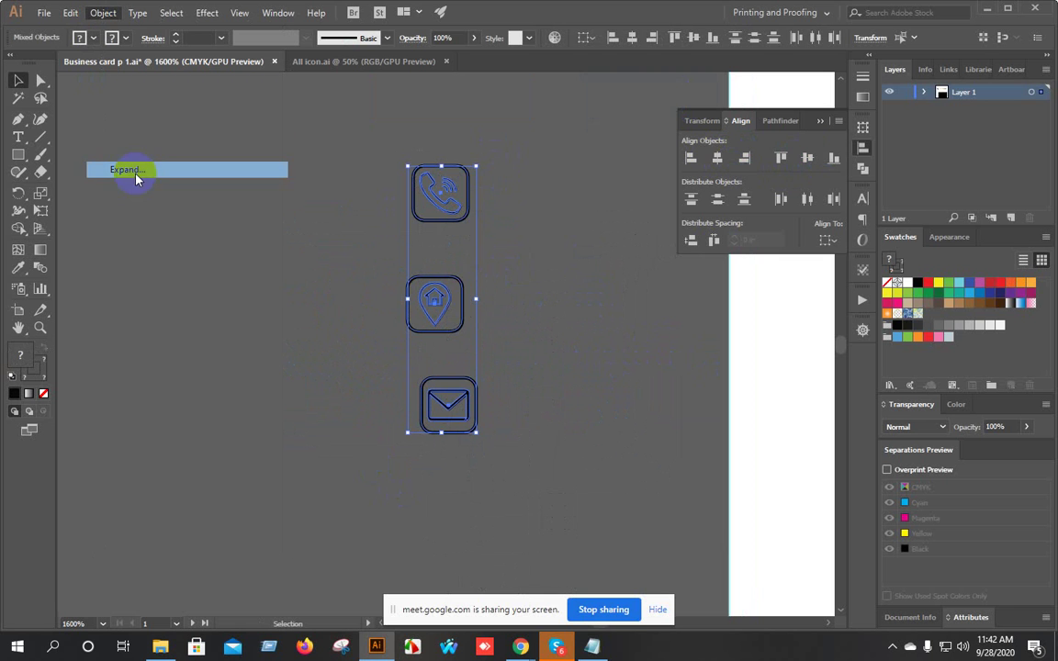
click(501, 411)
click(554, 290)
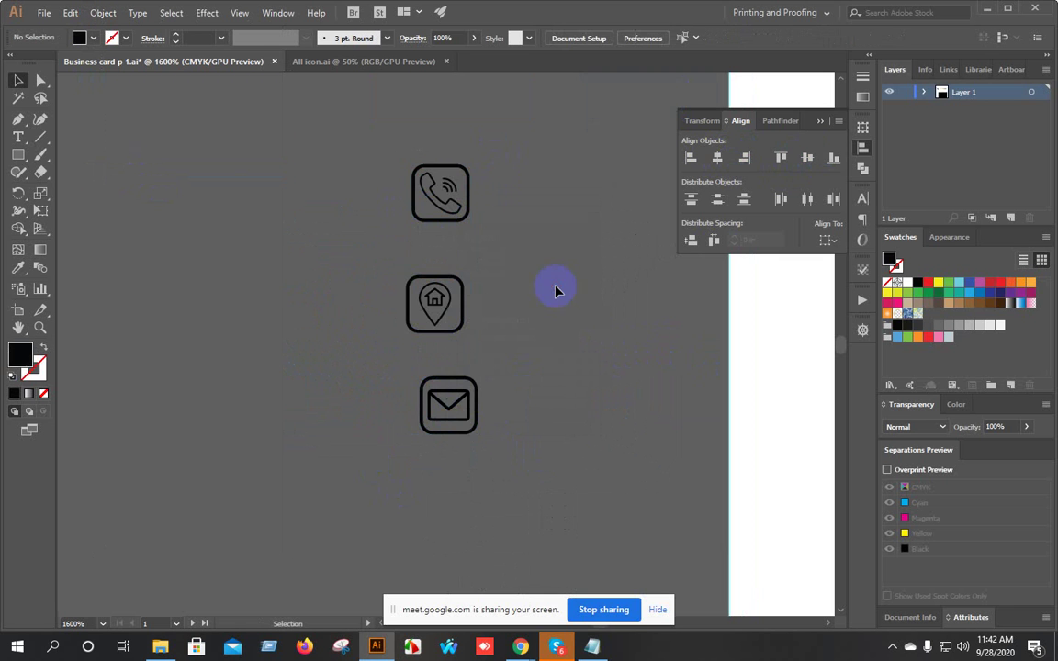
drag(507, 461, 373, 286)
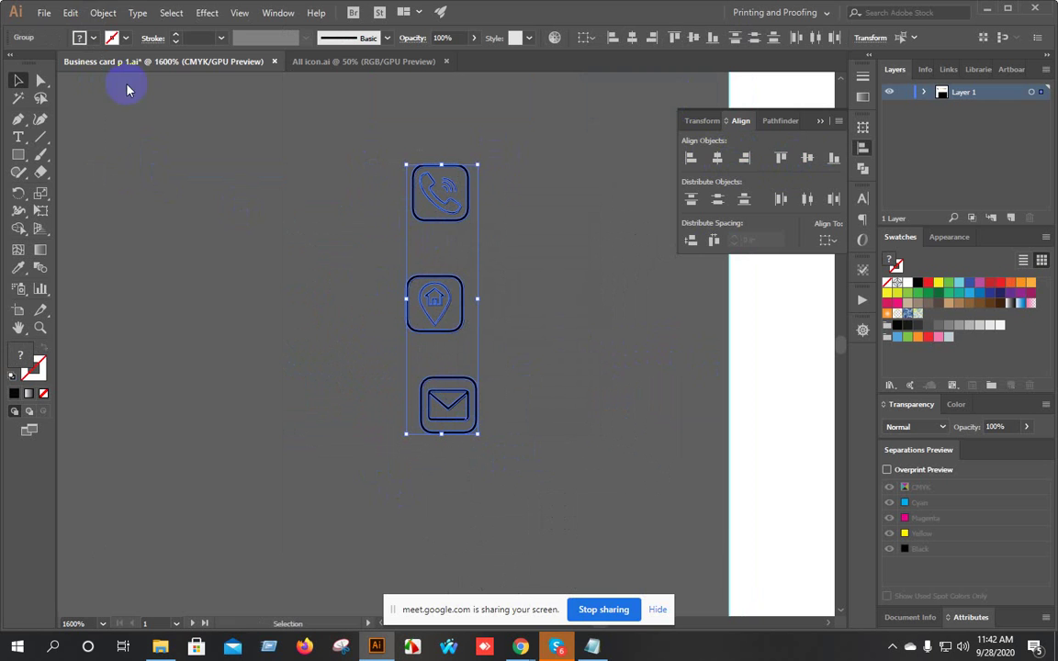
click(103, 13)
click(156, 170)
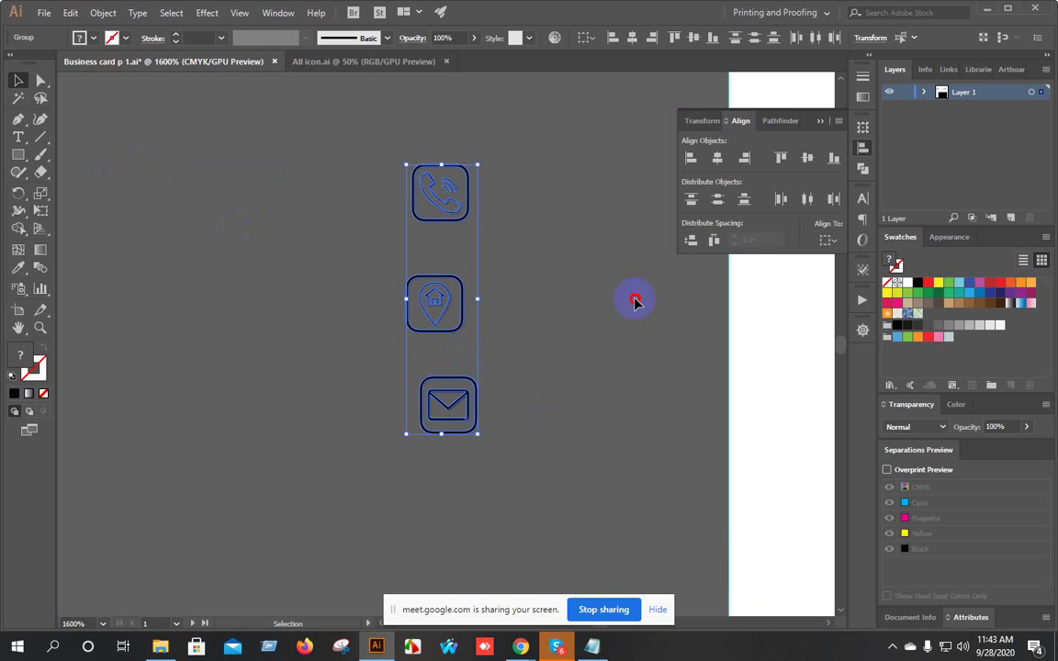
click(542, 313)
Recolour the three rounded frames with the red sampled from the brand-colour square.
scroll(542, 312, down, 1)
drag(542, 313, 472, 312)
scroll(359, 323, up, 1)
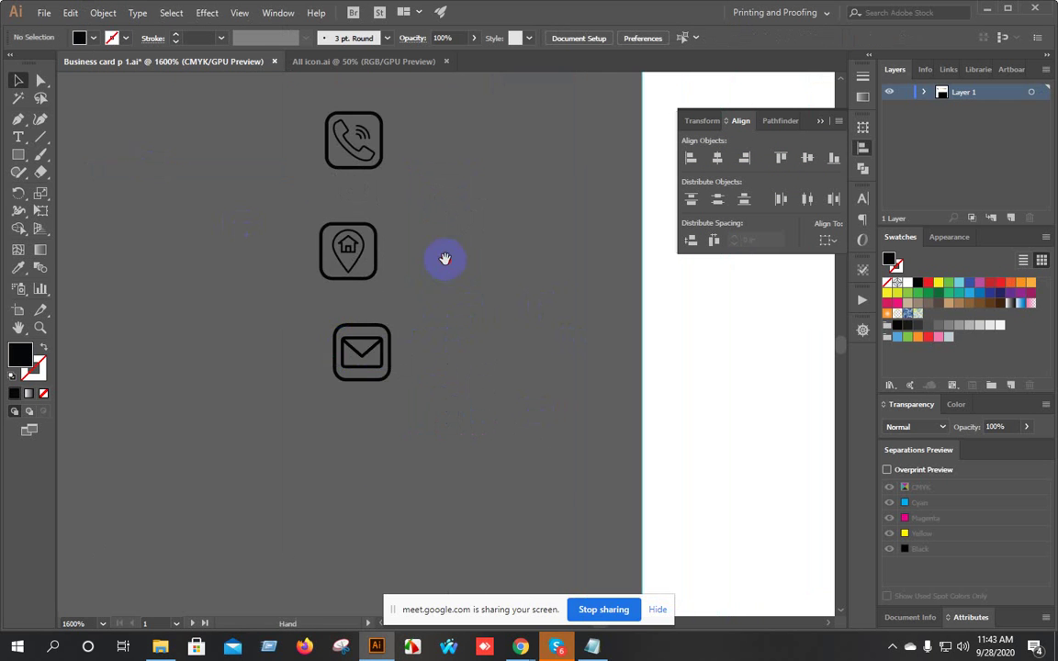
scroll(432, 253, up, 1)
click(377, 222)
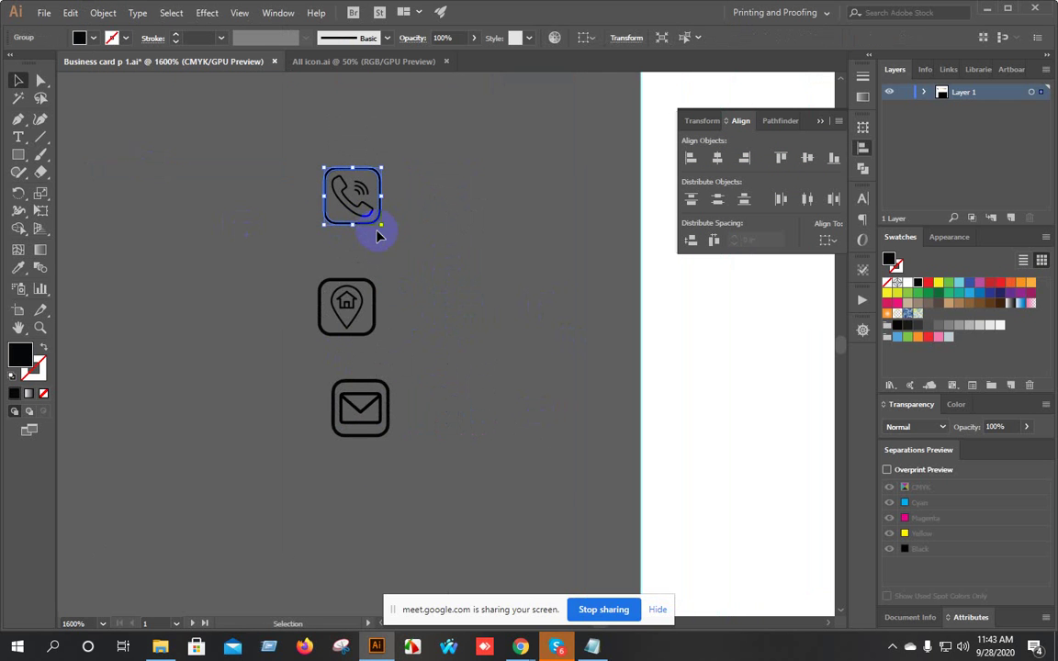
shift+click(371, 332)
shift+click(391, 409)
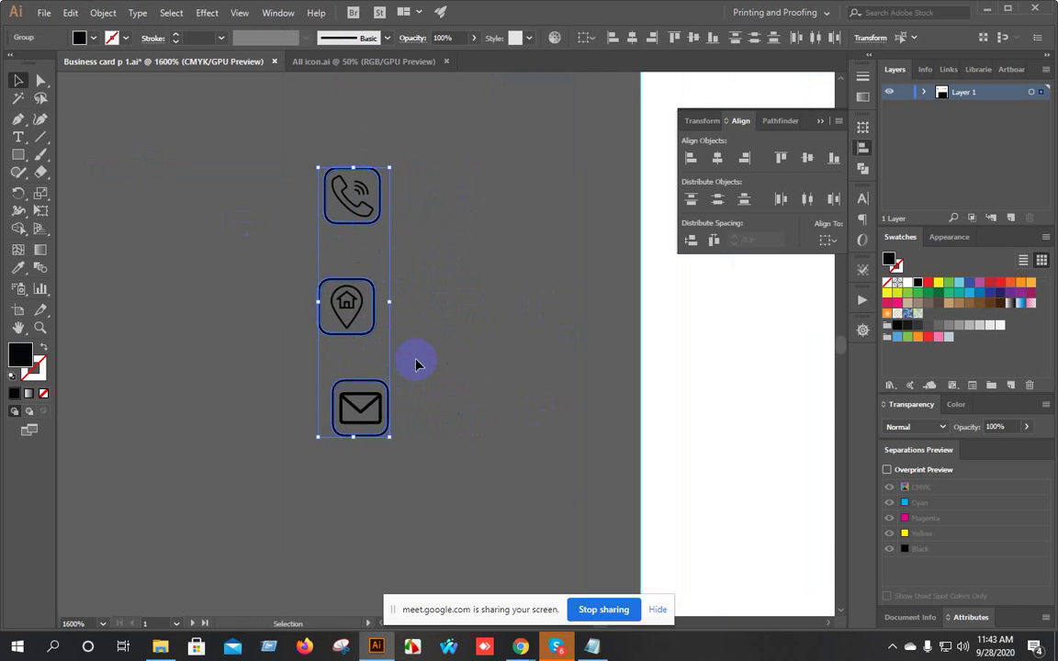
scroll(415, 353, down, 3)
scroll(308, 267, up, 1)
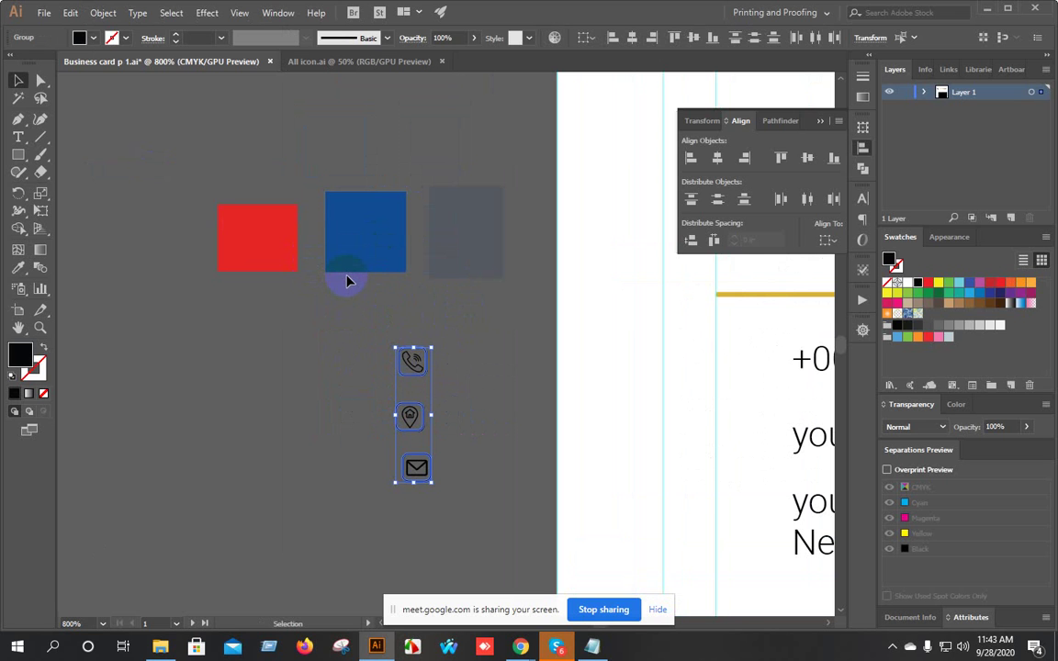
key(i)
click(265, 218)
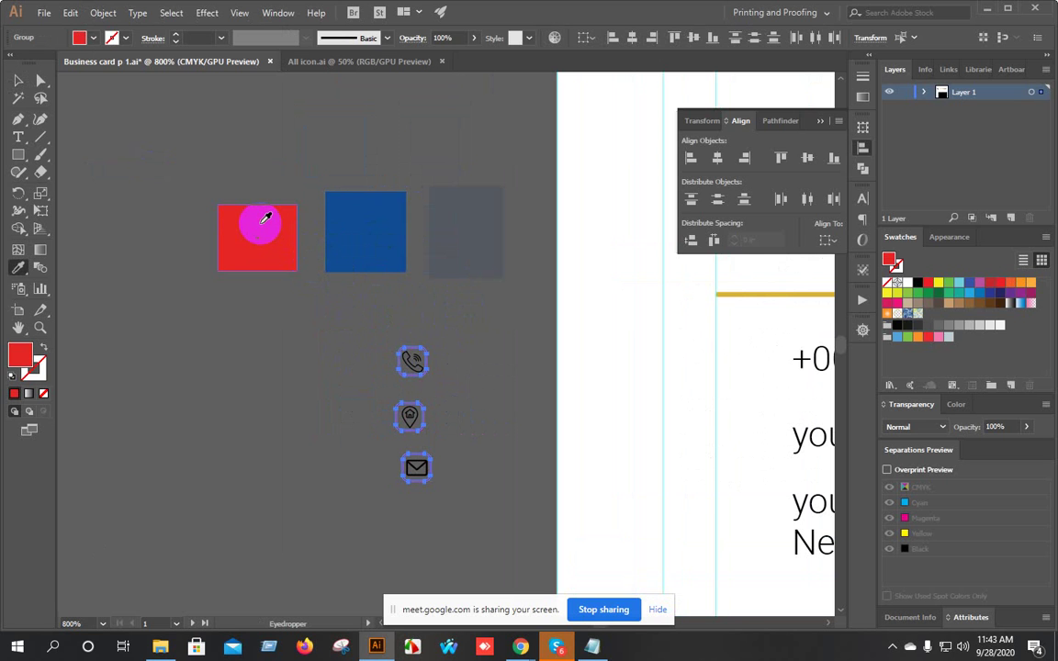
key(v)
click(328, 361)
scroll(435, 407, up, 3)
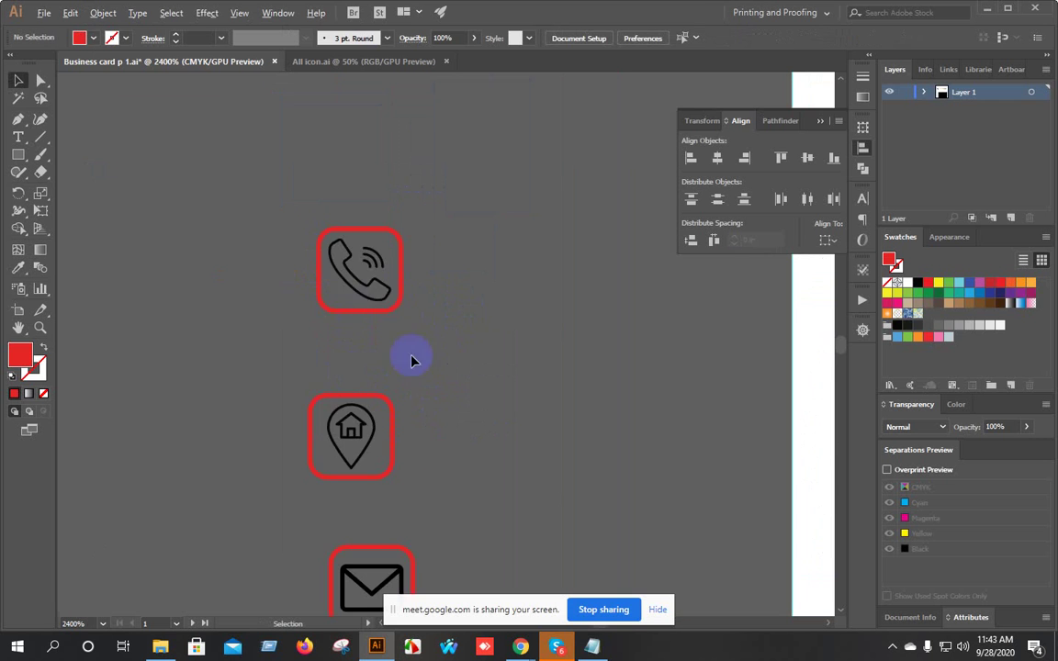
Recolour the phone, location pin and envelope symbols with the blue sampled from the brand-colour square.
scroll(386, 317, down, 1)
click(392, 242)
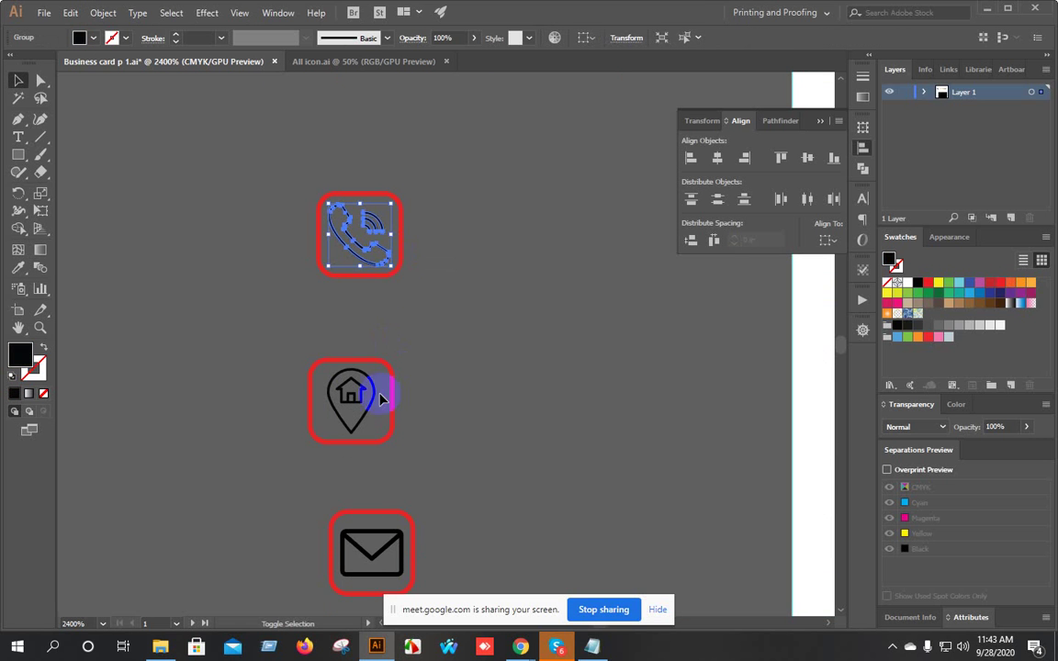
shift+click(371, 408)
shift+click(376, 537)
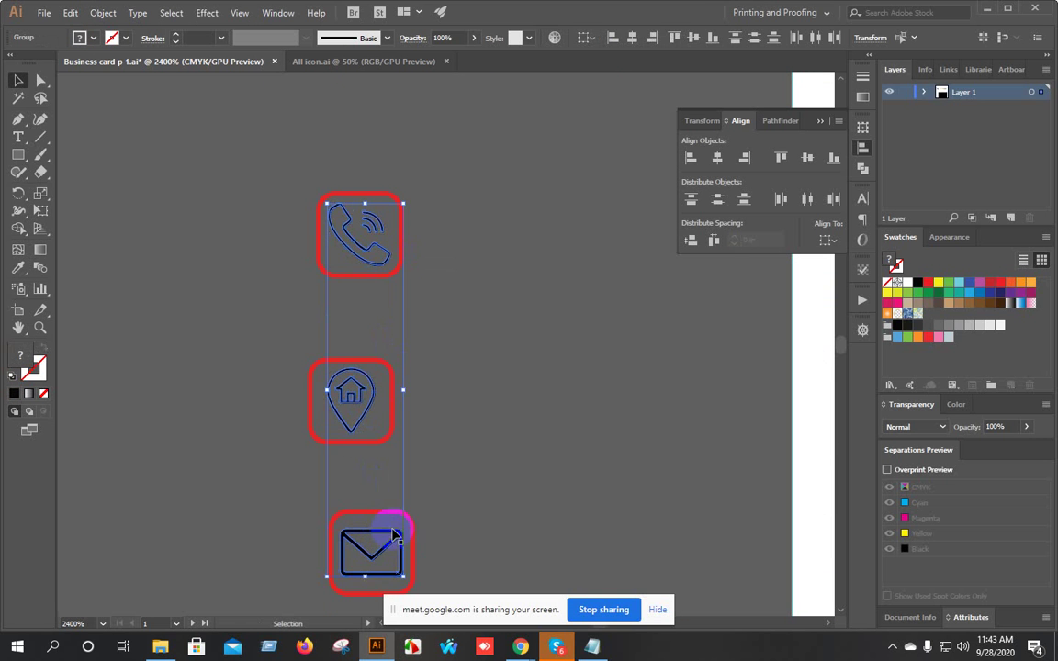
scroll(462, 475, down, 1)
scroll(463, 475, down, 1)
key(i)
click(325, 136)
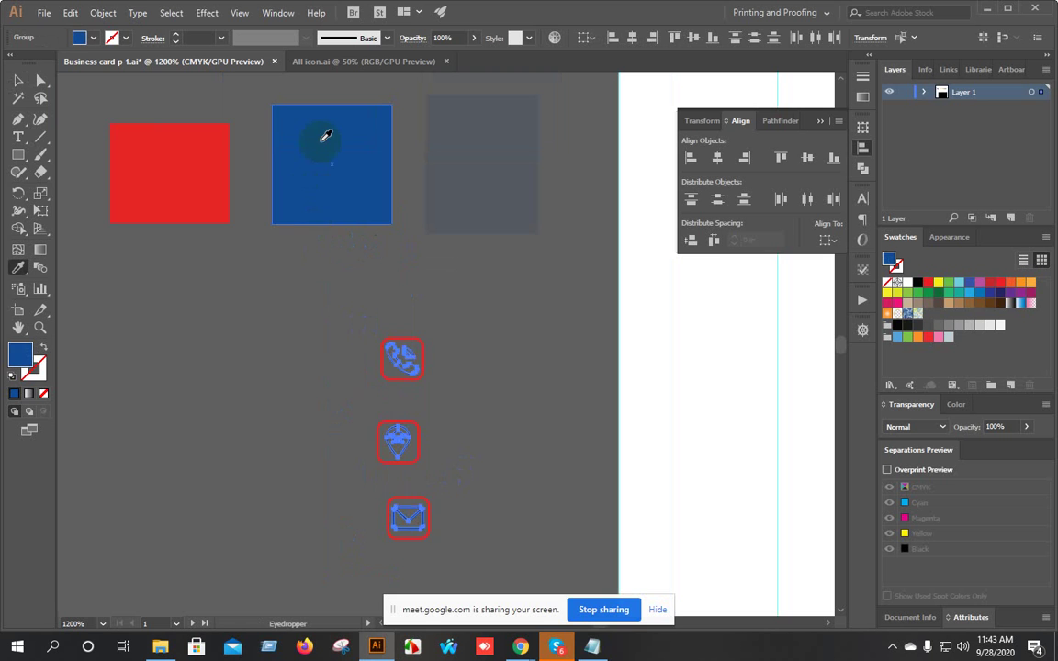
key(v)
click(468, 366)
scroll(496, 418, down, 2)
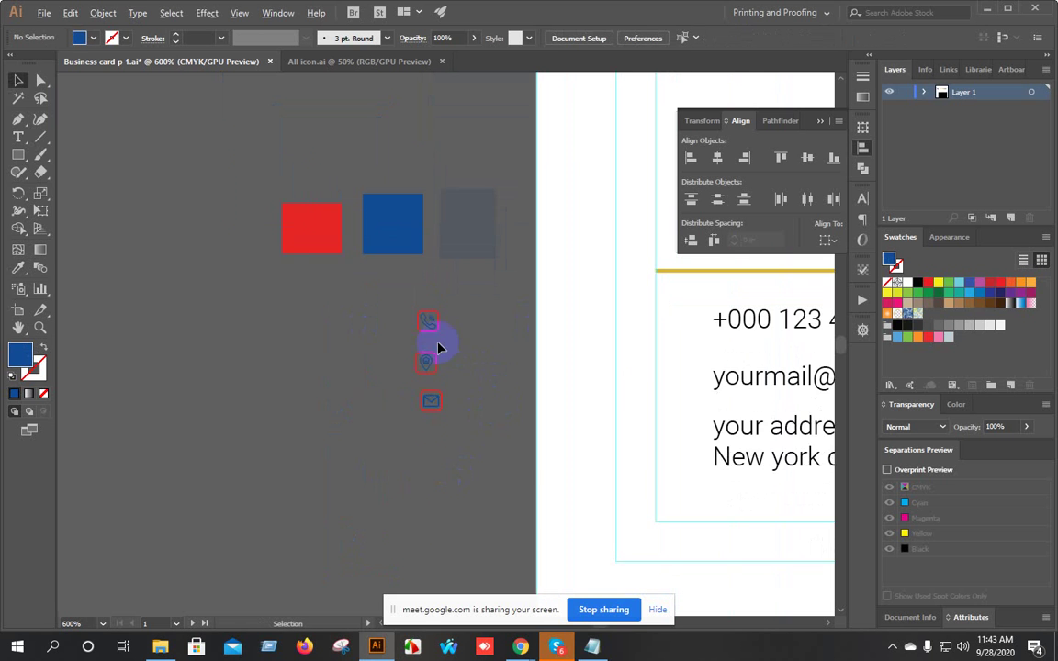
Centre each blue contact symbol within its red frame and group each symbol with its frame.
scroll(377, 294, up, 1)
drag(366, 287, 460, 448)
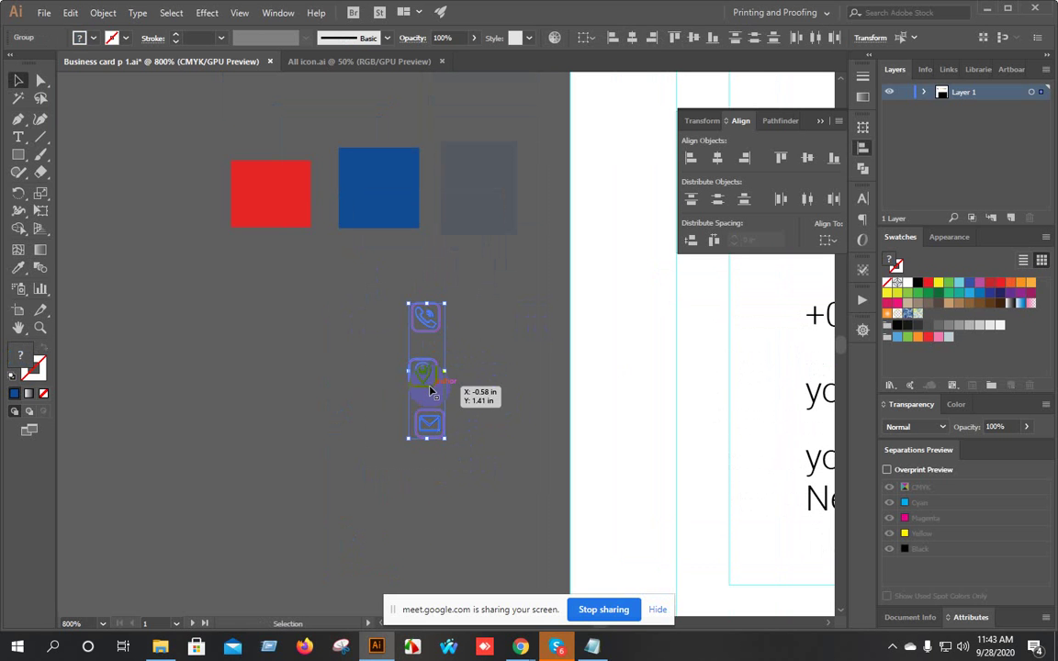
click(472, 349)
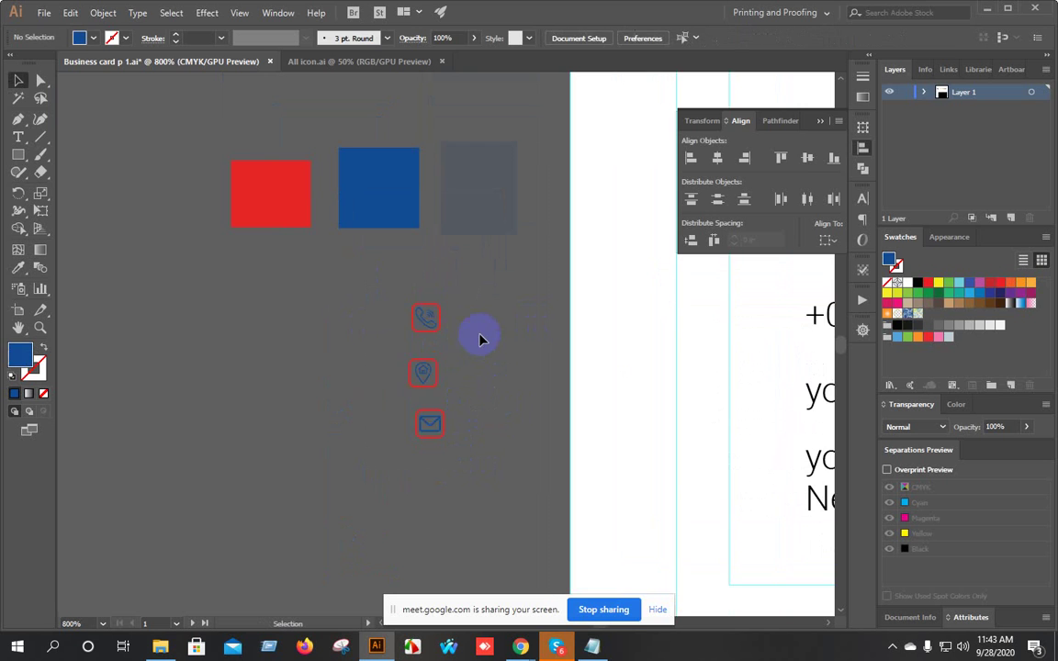
scroll(462, 332, up, 2)
drag(425, 341, 330, 253)
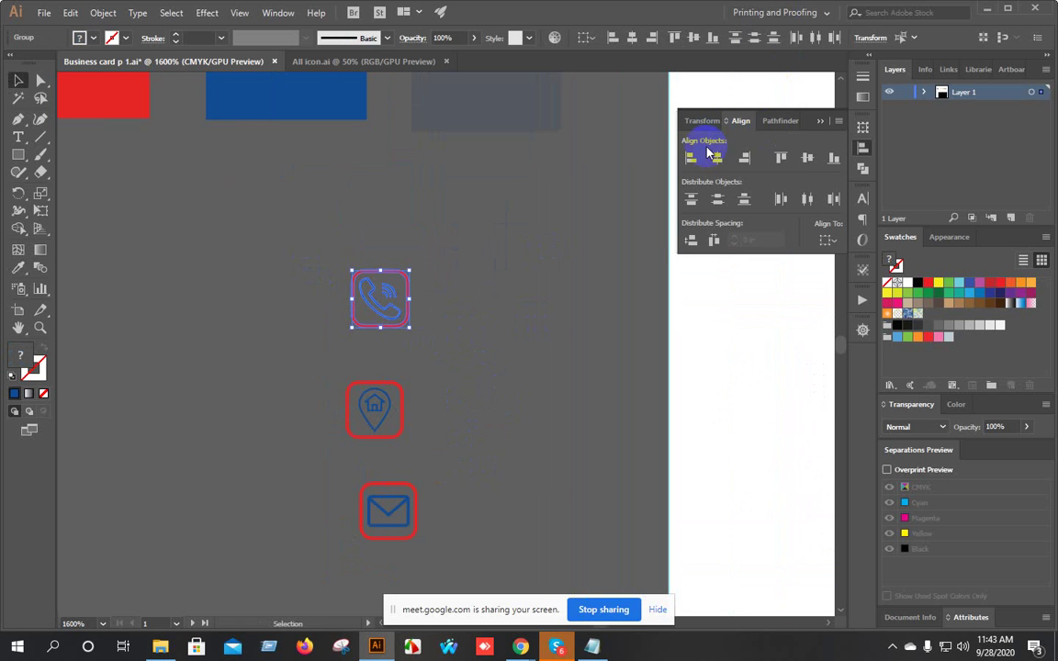
click(805, 161)
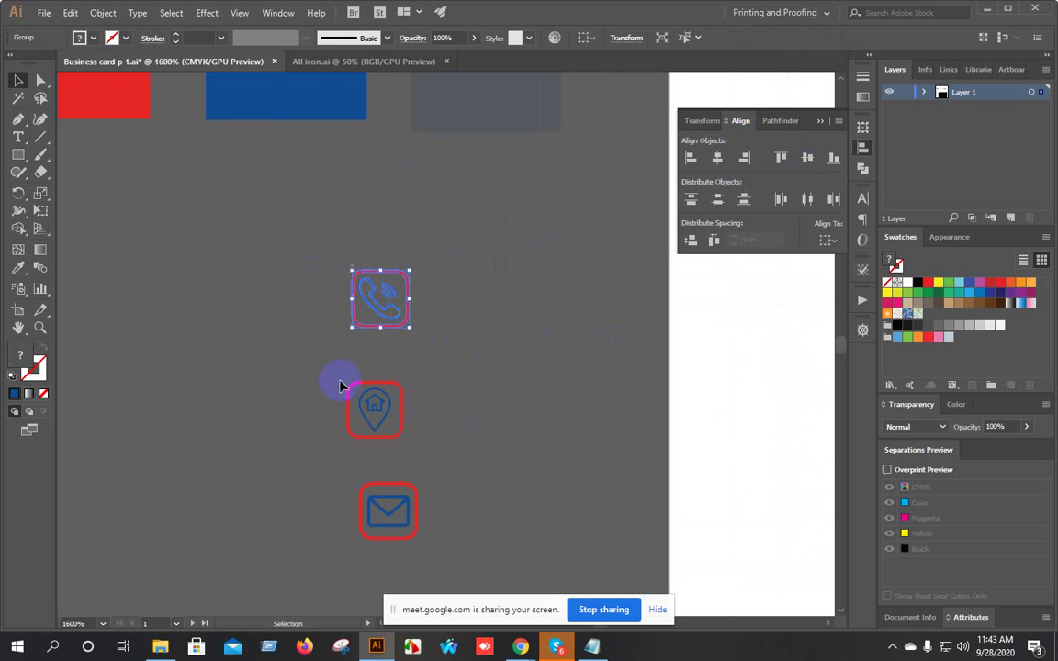
drag(449, 453, 450, 454)
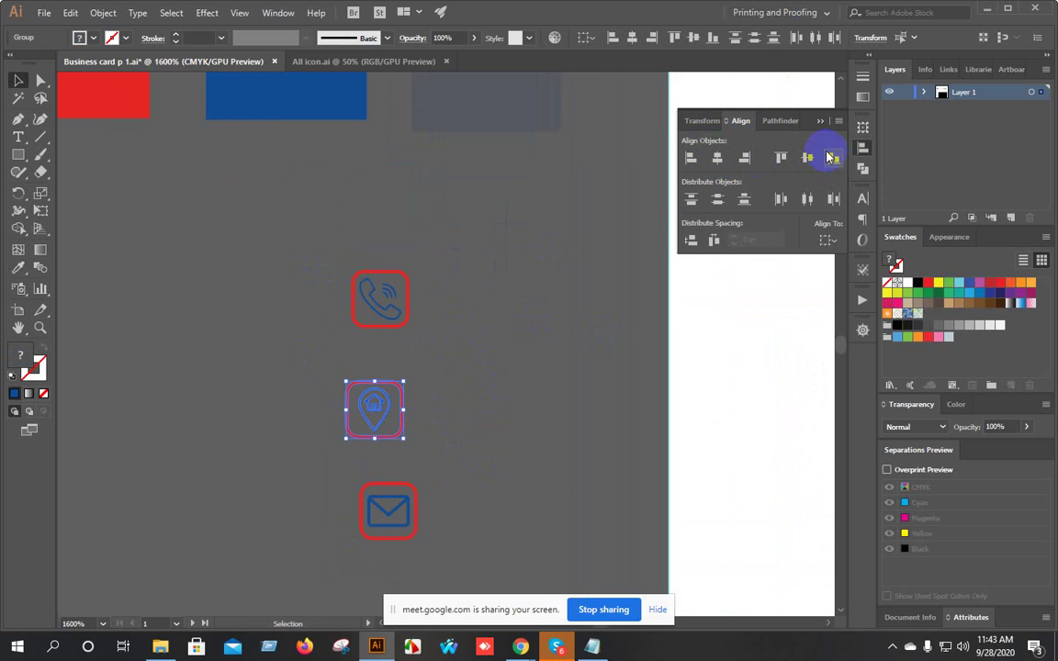
drag(293, 488, 542, 471)
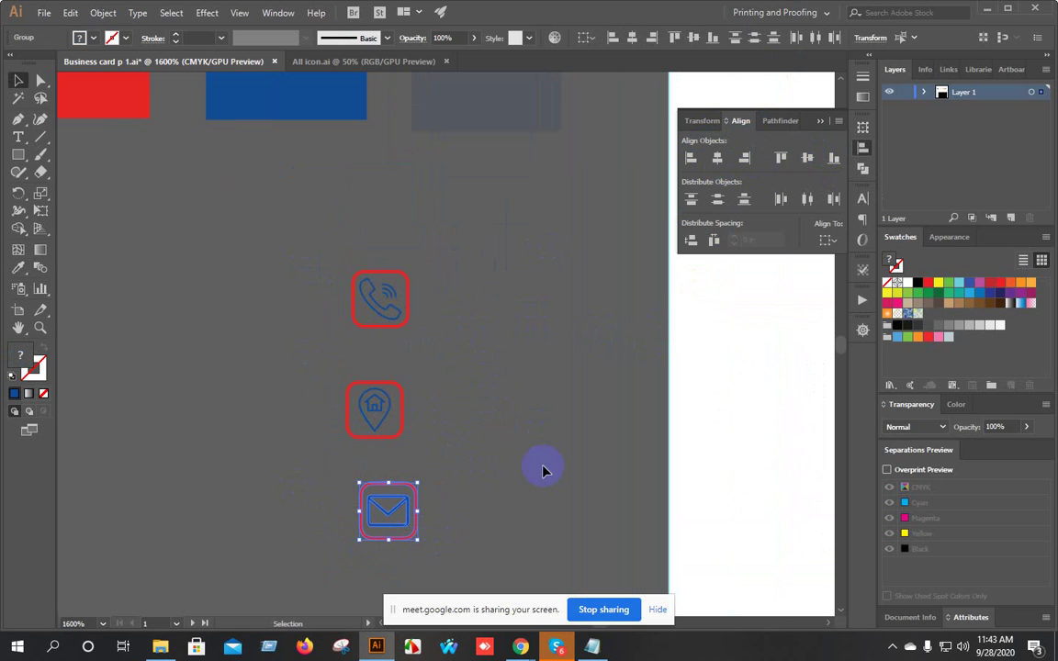
click(785, 163)
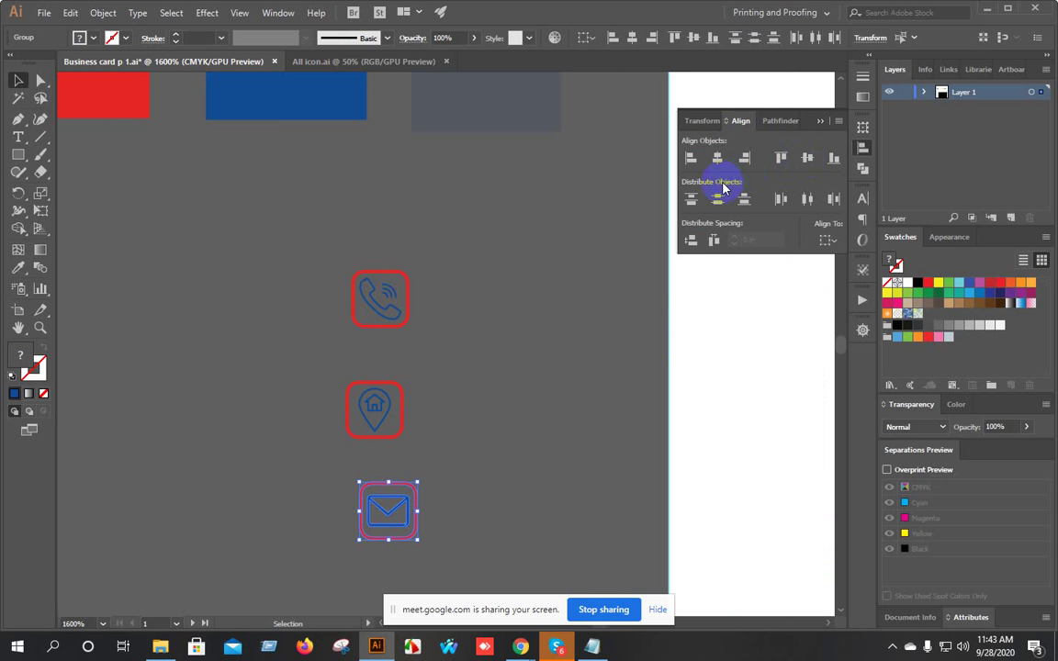
Align the three framed icons on their horizontal centres and distribute them evenly in a vertical column.
drag(429, 535, 428, 535)
click(690, 239)
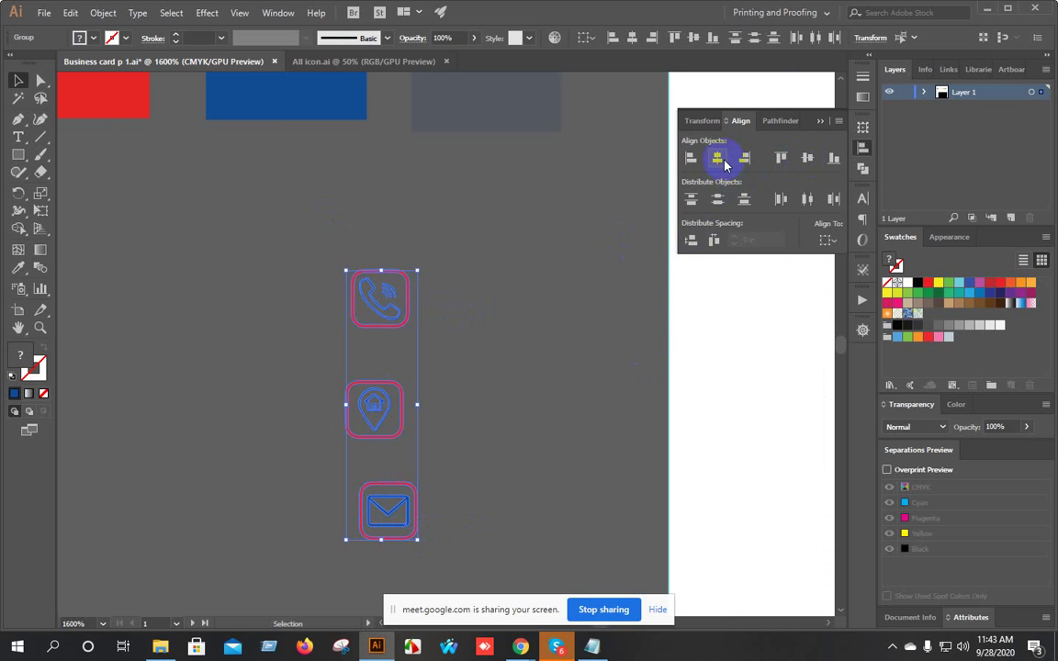
click(717, 158)
click(718, 200)
click(545, 297)
Place a copy of the column of three framed icons beside the original on the pasteboard.
scroll(546, 298, down, 3)
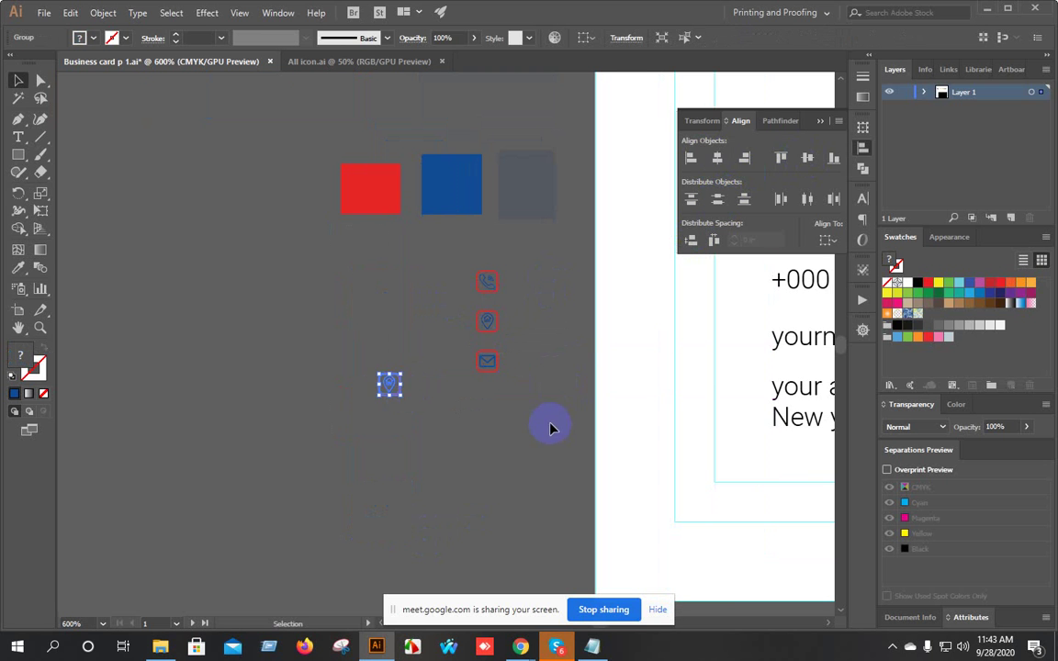
key(ctrl+a)
click(462, 266)
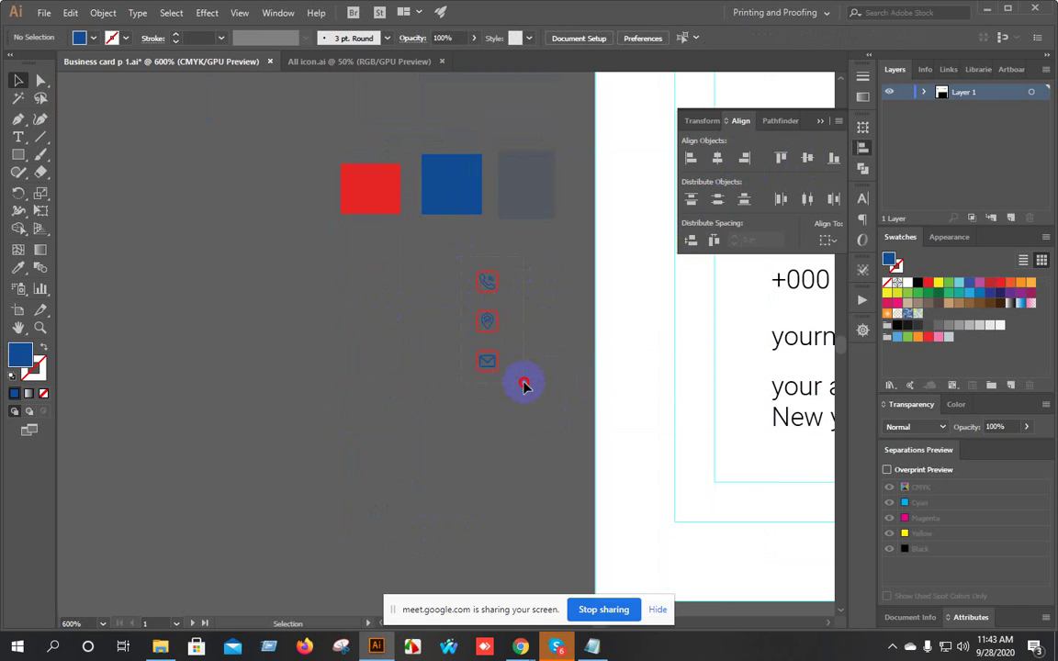
drag(523, 386, 372, 369)
drag(589, 395, 331, 343)
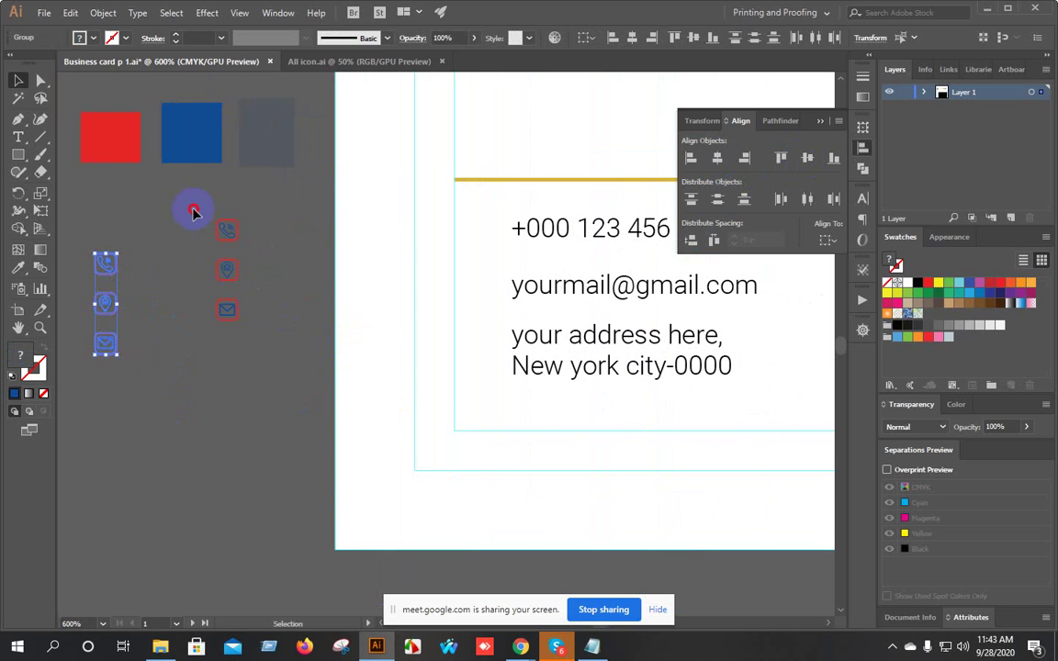
Move the copied column of framed icons onto the card's left inner guide beside the contact text.
click(227, 268)
drag(228, 279, 466, 281)
click(392, 288)
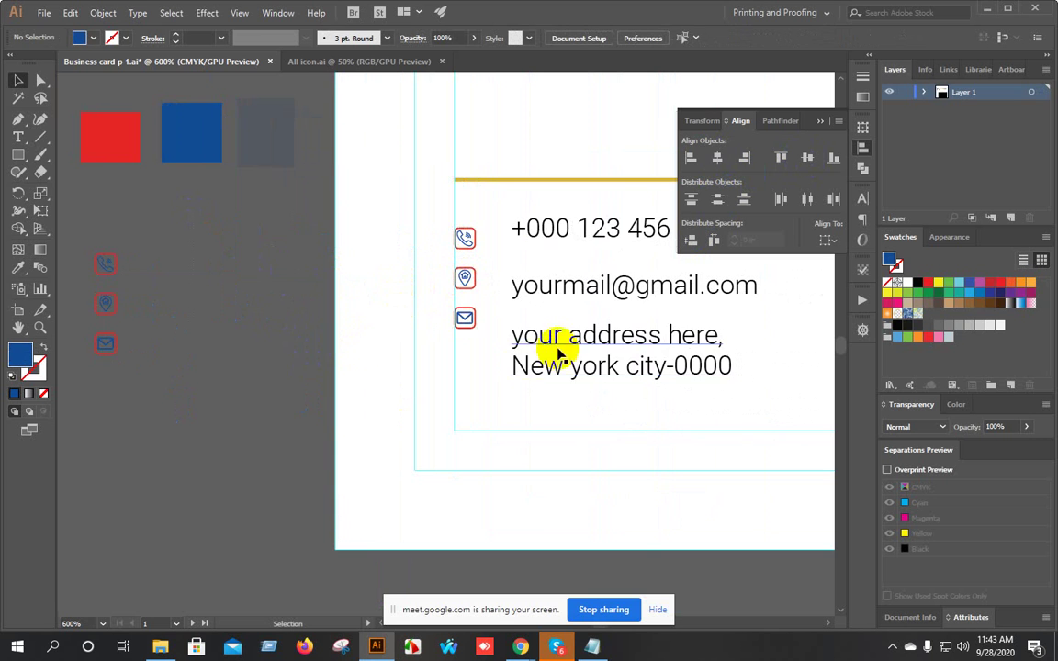
Examine the framed icons beside the contact text at several magnifications.
scroll(524, 300, down, 1)
scroll(507, 285, up, 3)
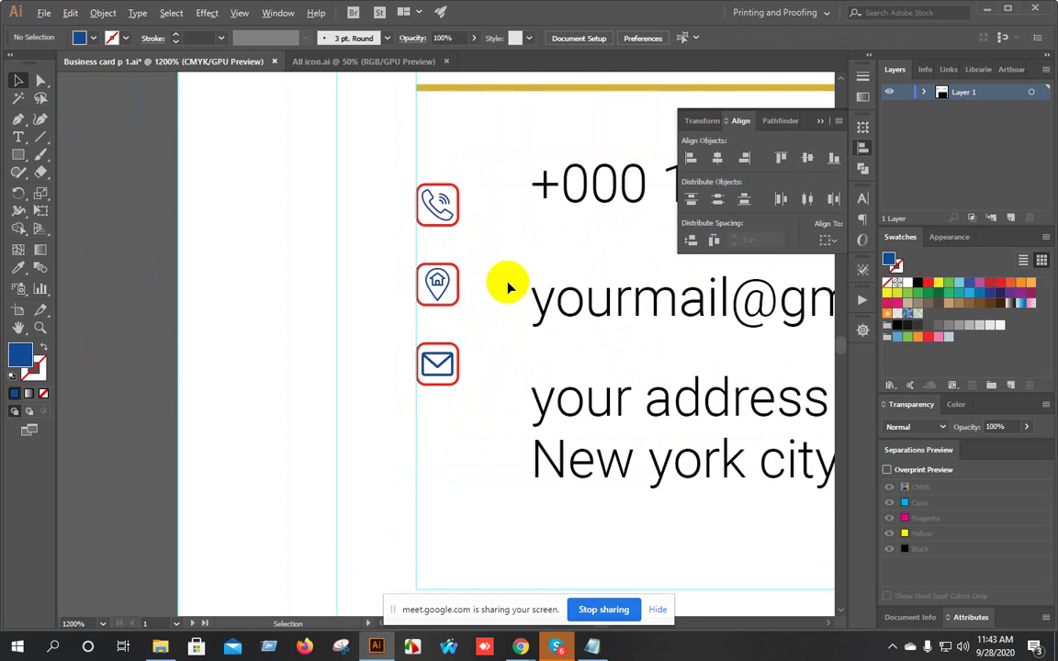
scroll(472, 324, up, 2)
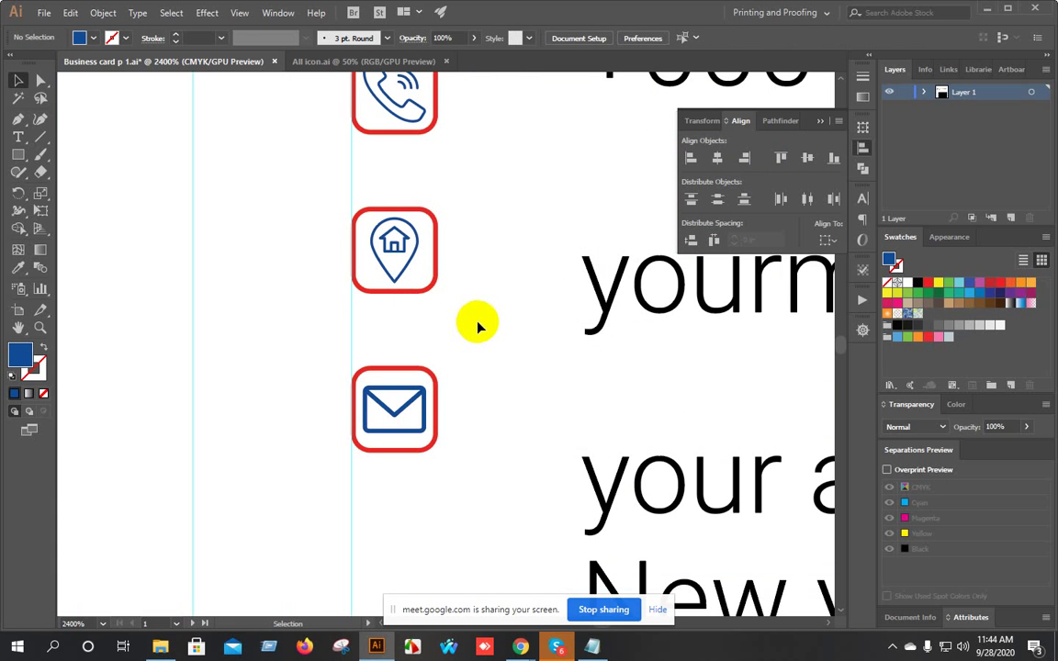
scroll(480, 322, down, 2)
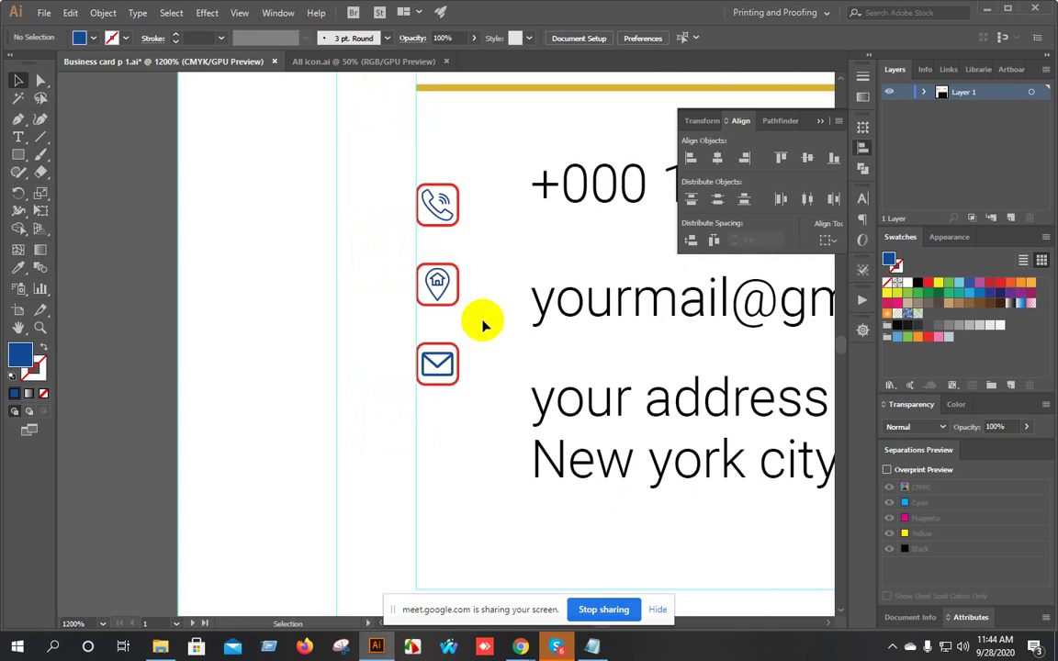
scroll(416, 338, down, 2)
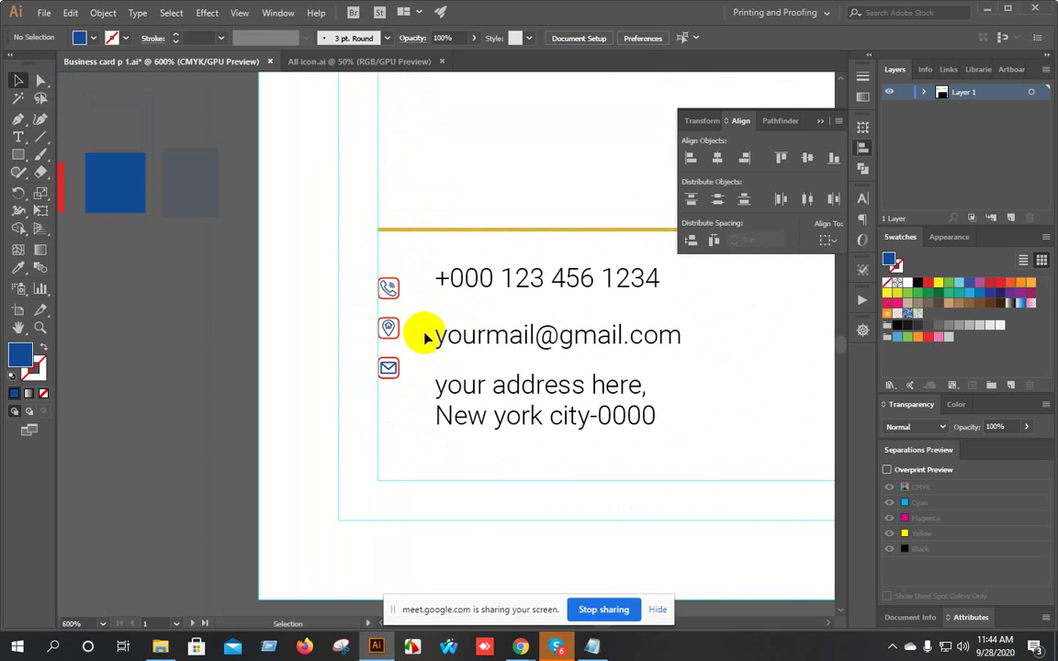
scroll(418, 335, up, 2)
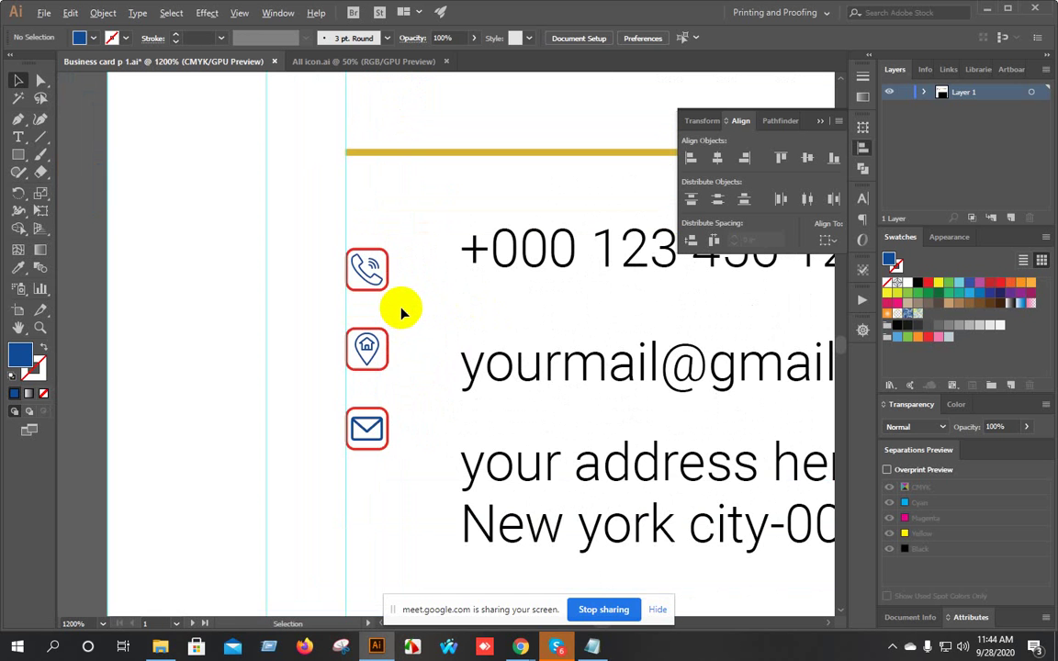
scroll(401, 313, up, 3)
scroll(401, 313, down, 5)
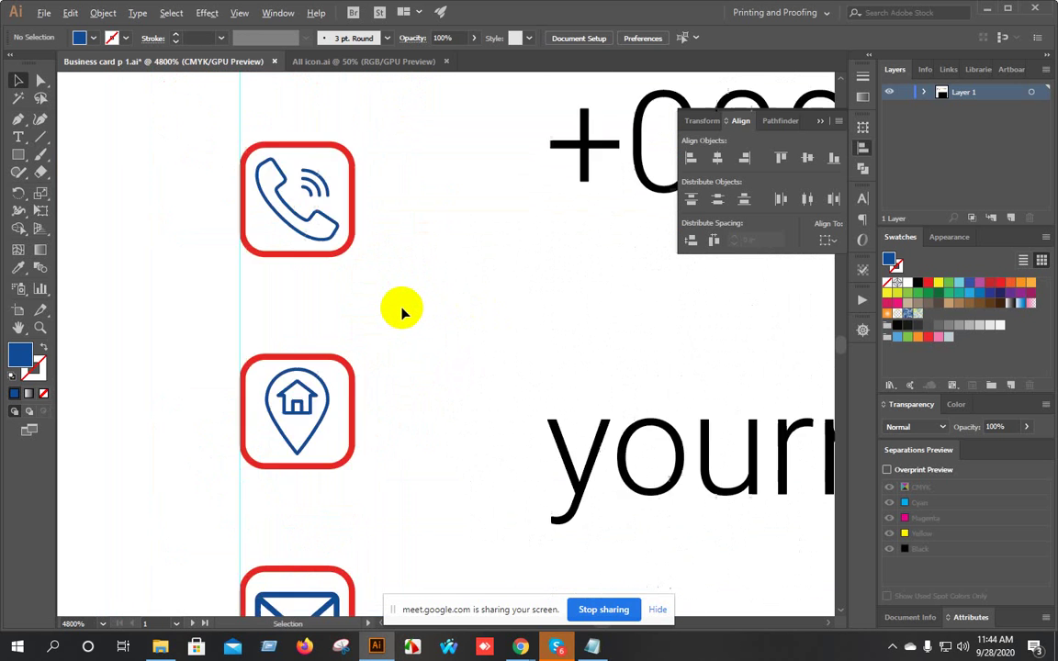
scroll(411, 305, right, 2)
scroll(363, 308, up, 2)
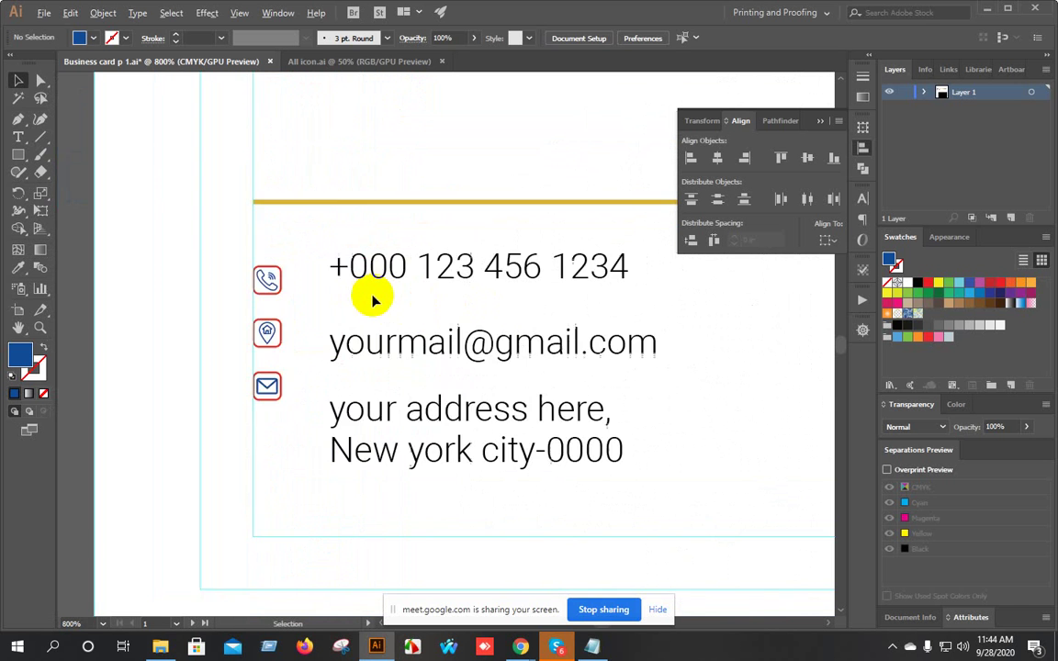
Enlarge the column of framed icons along the left inner guide, then reduce it slightly to suit the contact text.
drag(168, 232, 264, 511)
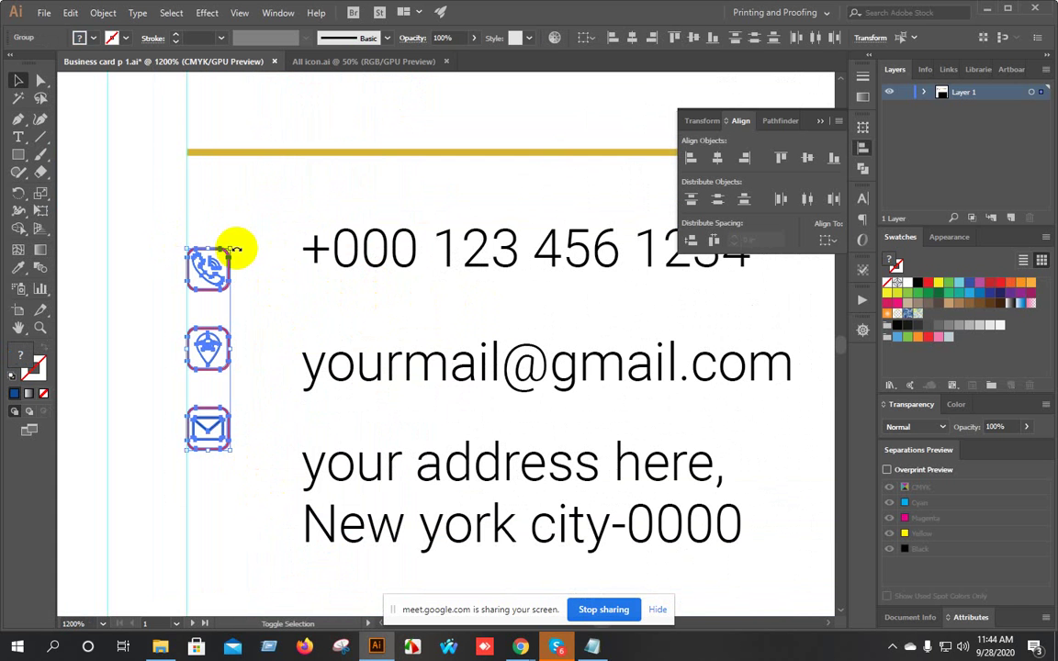
drag(232, 250, 255, 197)
click(296, 201)
scroll(299, 201, down, 3)
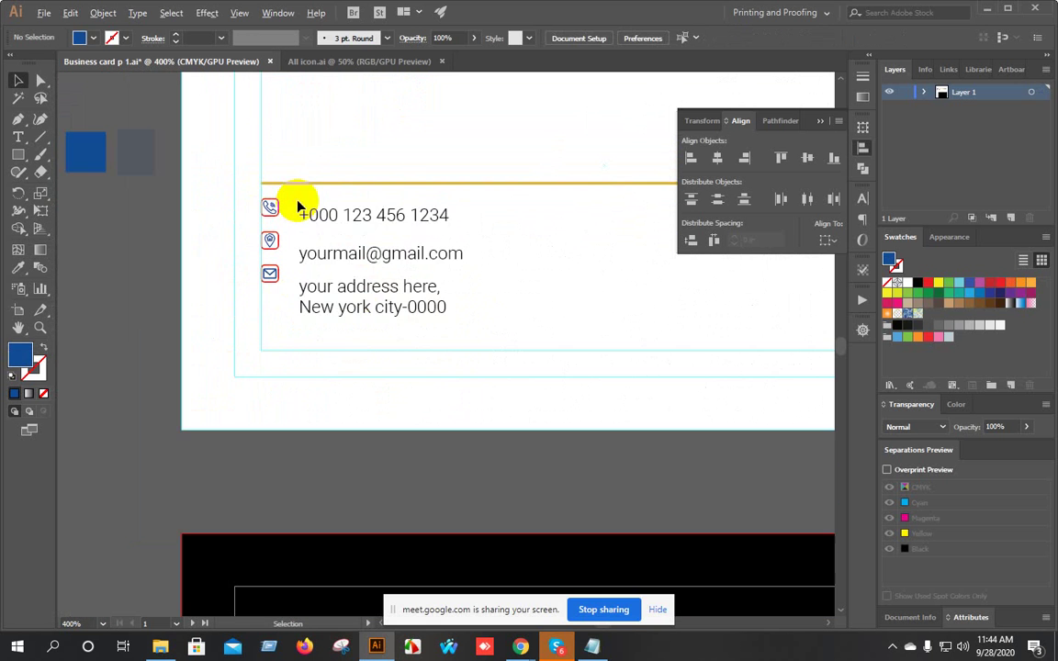
drag(458, 224, 358, 316)
scroll(141, 314, up, 3)
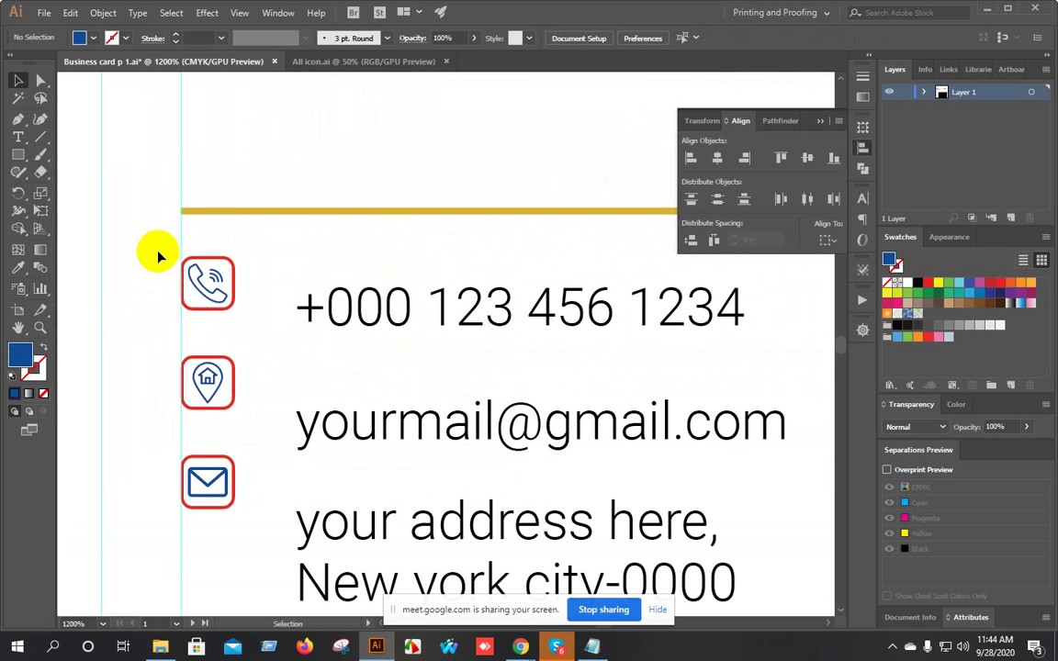
drag(157, 250, 217, 494)
drag(233, 260, 231, 275)
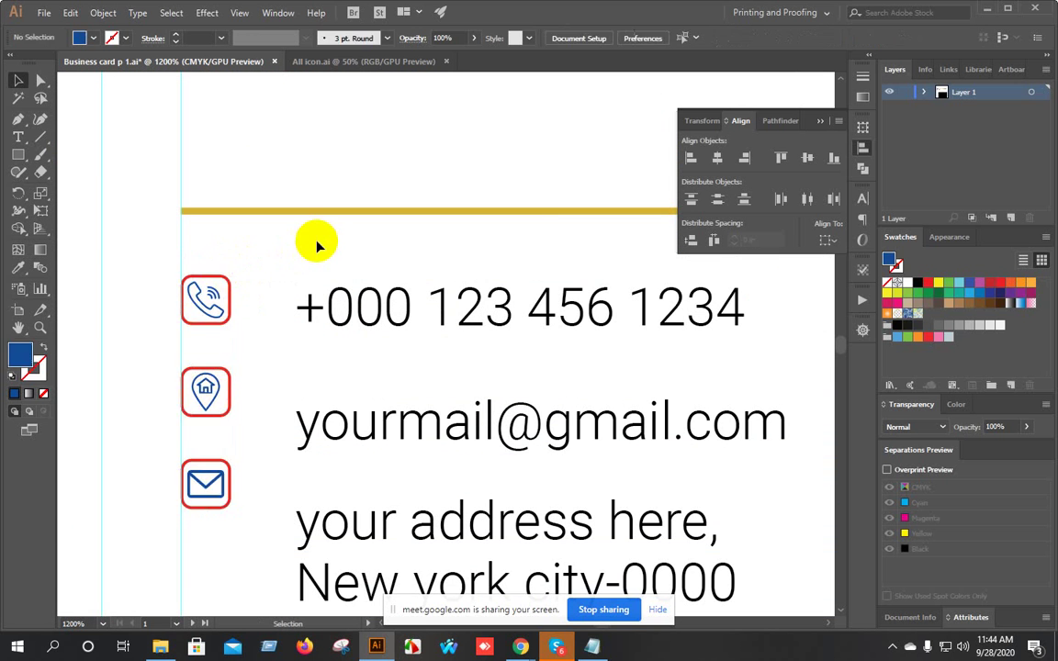
Show the full character options and set the leading of the three contact text lines to 7 pt.
click(463, 529)
click(862, 198)
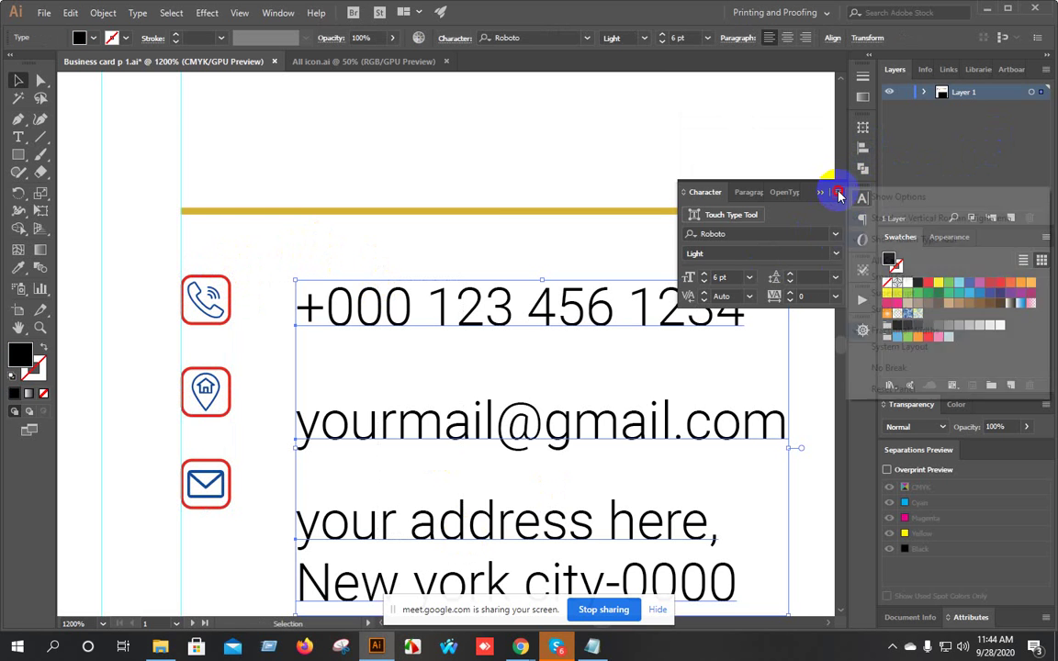
click(837, 192)
click(881, 194)
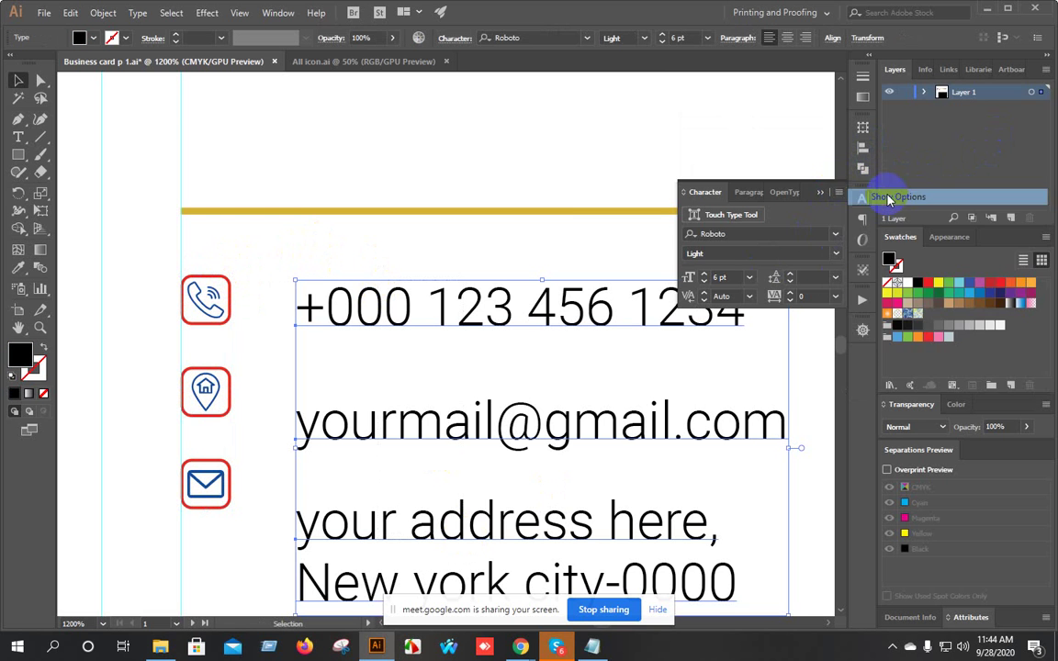
click(790, 275)
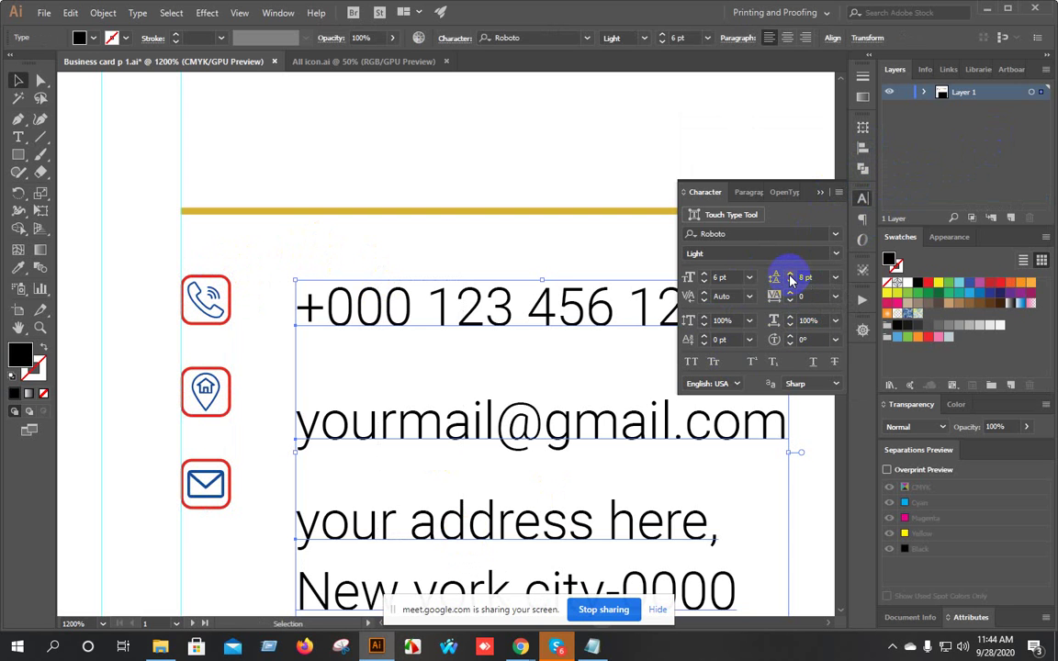
click(790, 281)
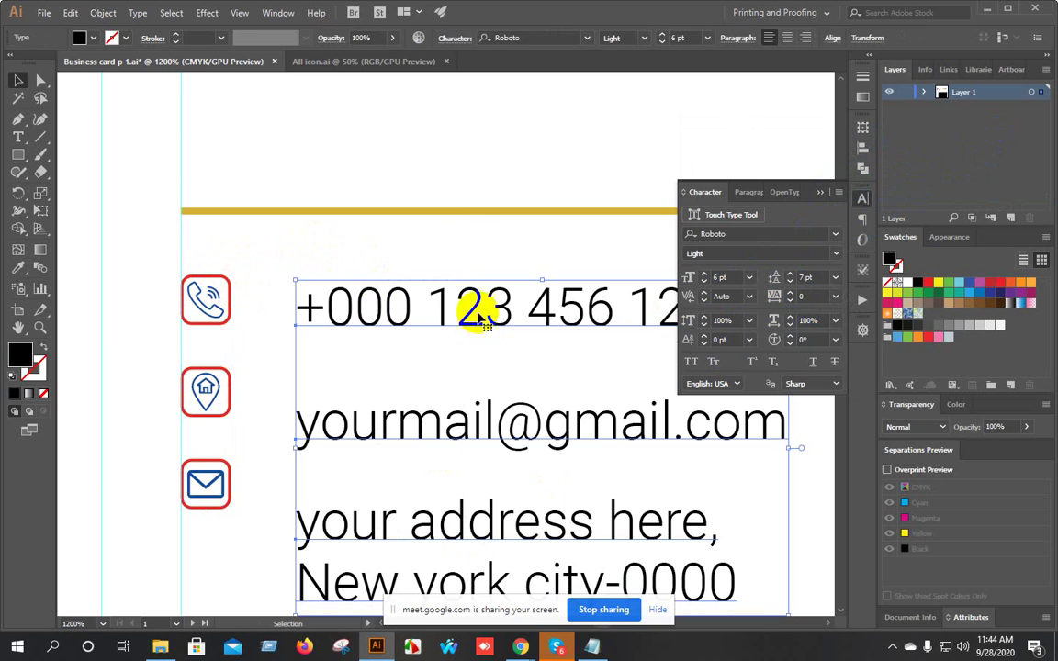
click(461, 244)
Nudge the contact text block left and up, closer to the framed icons and the gold line.
scroll(464, 257, down, 1)
drag(557, 377, 412, 347)
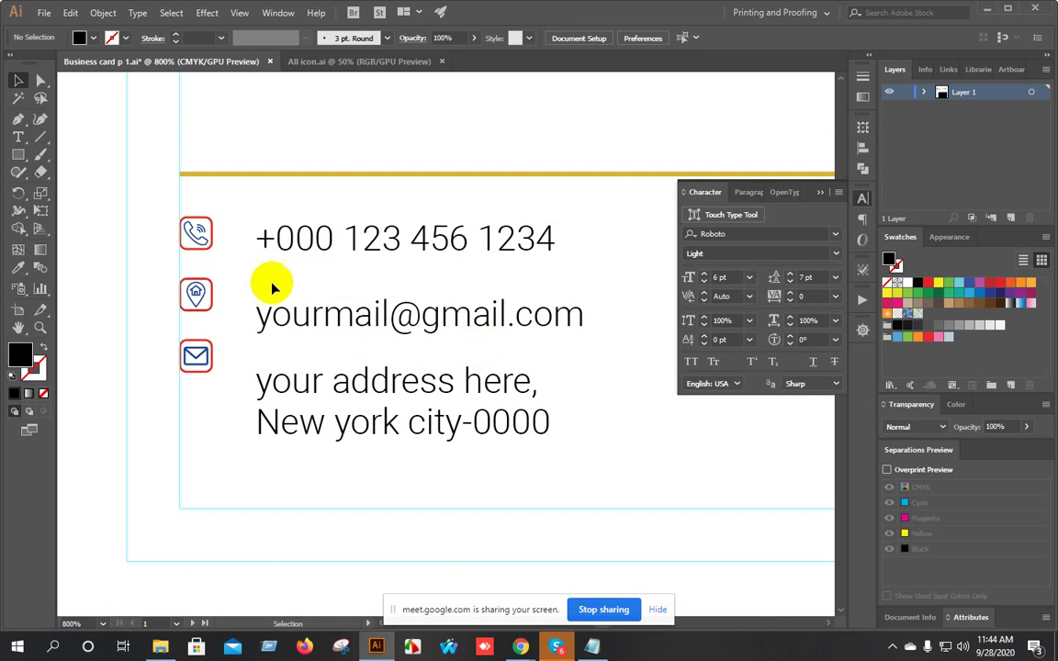
click(348, 427)
key(Left)
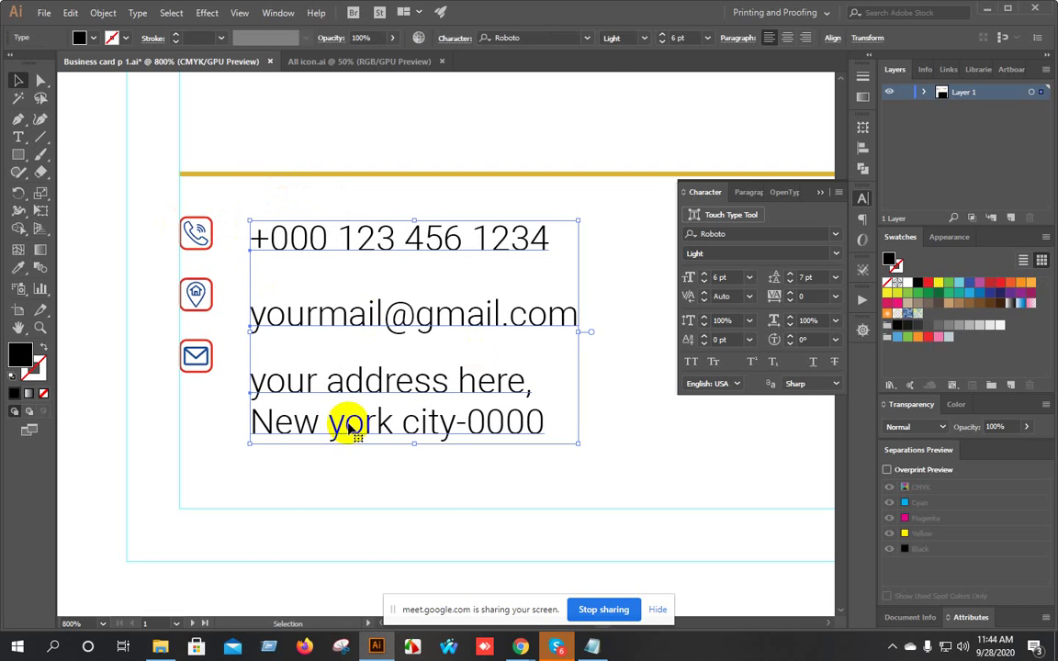
key(Left)
key(Left)
key(Left)
key(Up)
key(Up)
key(Up)
key(Up)
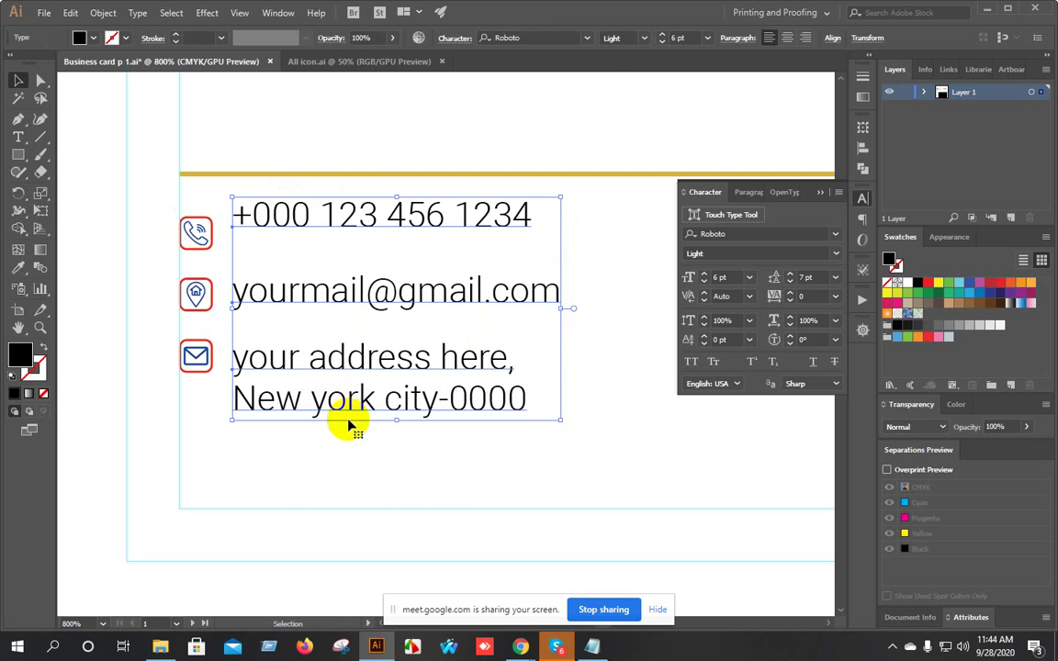
key(Left)
key(Left)
key(Left)
click(227, 259)
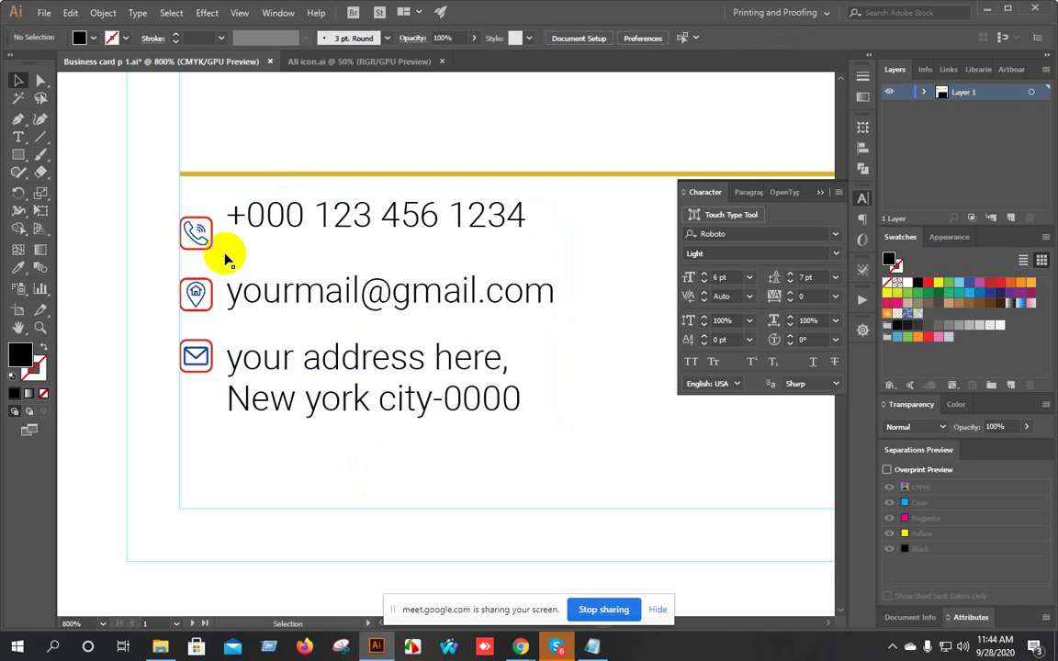
Align the phone and e-mail lines with their adjacent icons on vertical centres and group each line with its icon.
drag(128, 196, 331, 238)
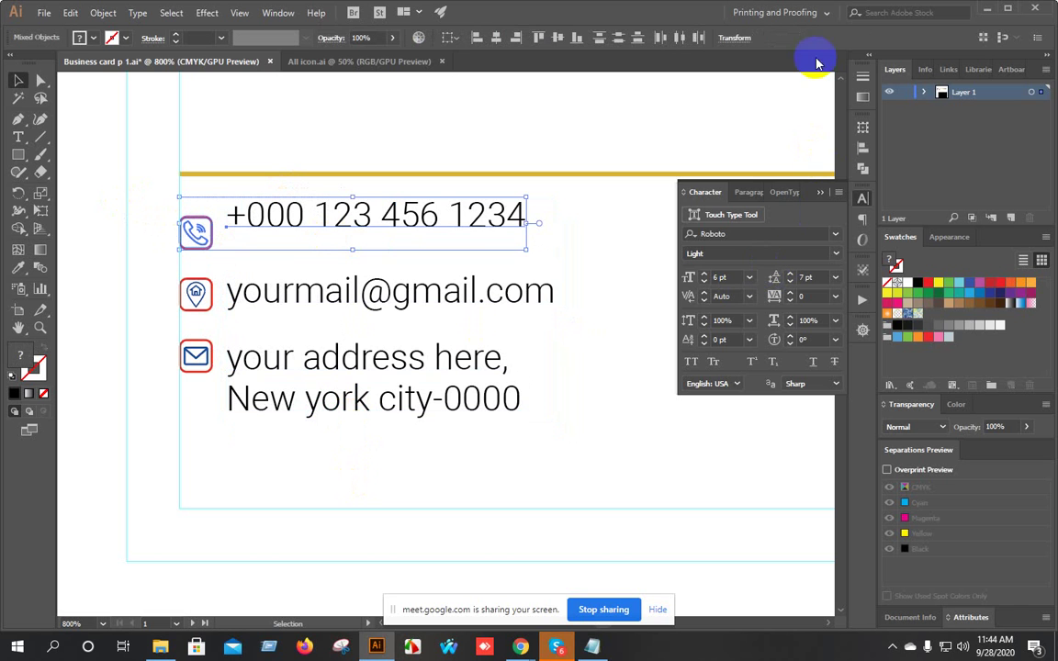
click(855, 156)
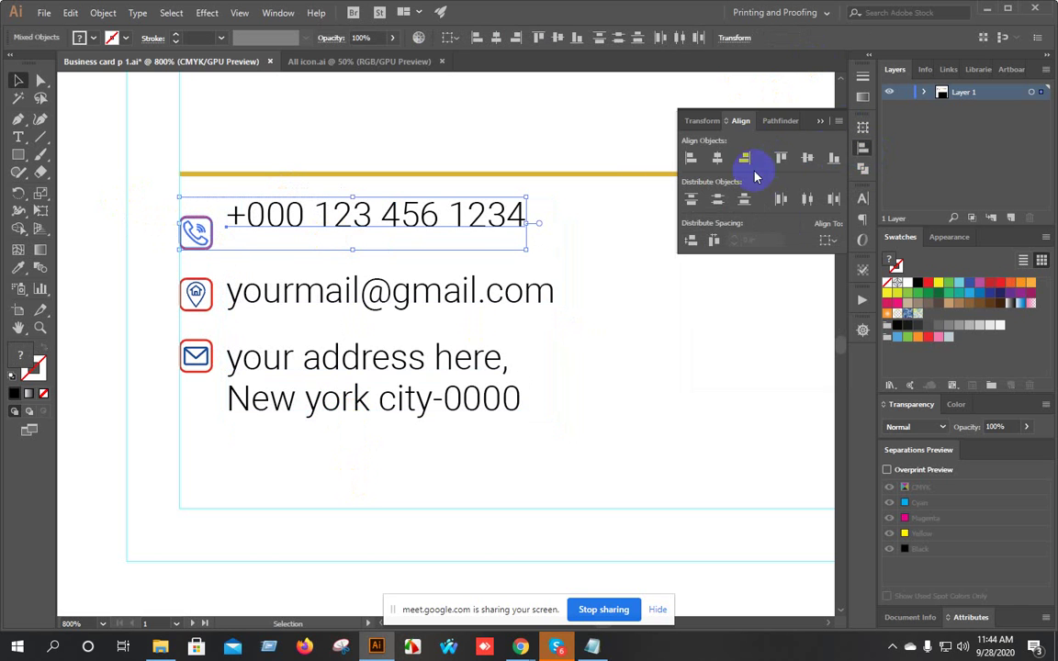
click(808, 158)
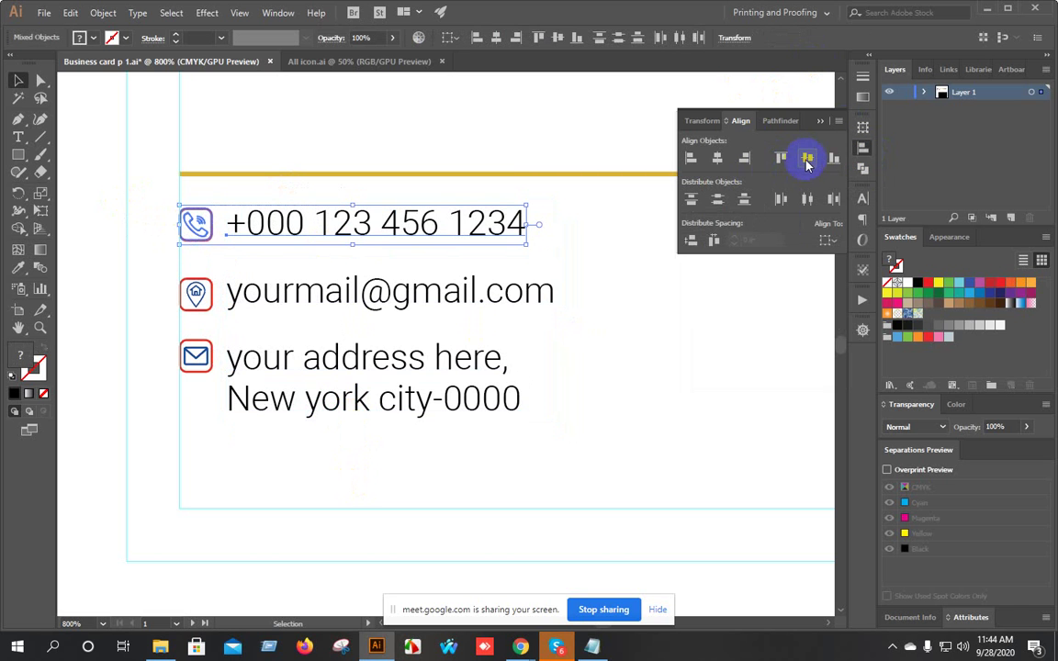
click(198, 295)
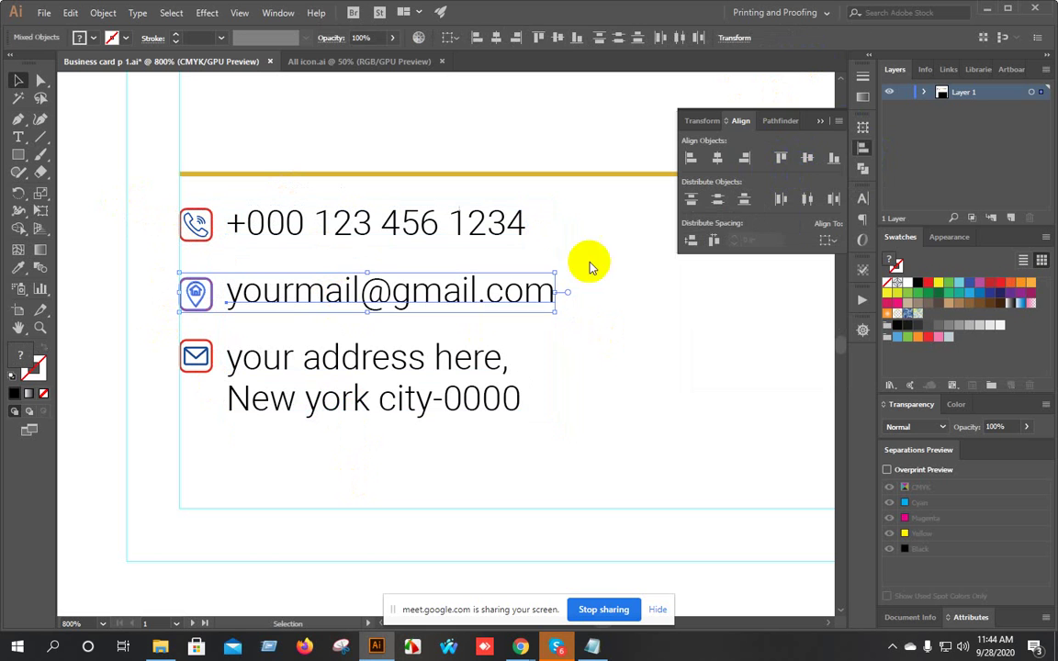
click(810, 161)
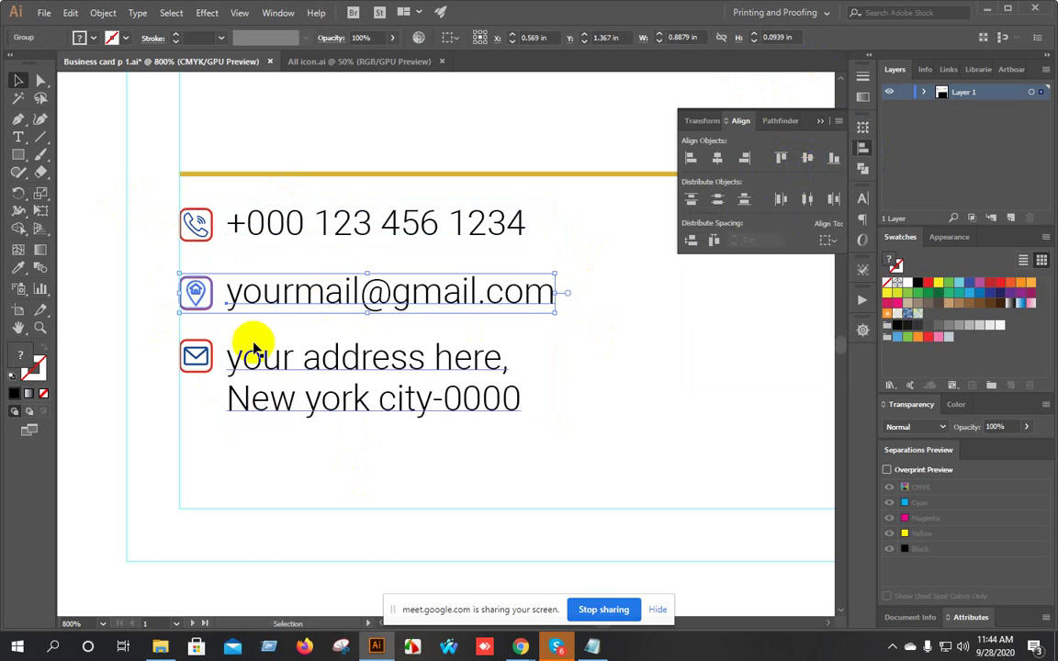
Align the two-line address with the envelope icon on vertical centres and group them.
click(354, 413)
click(809, 162)
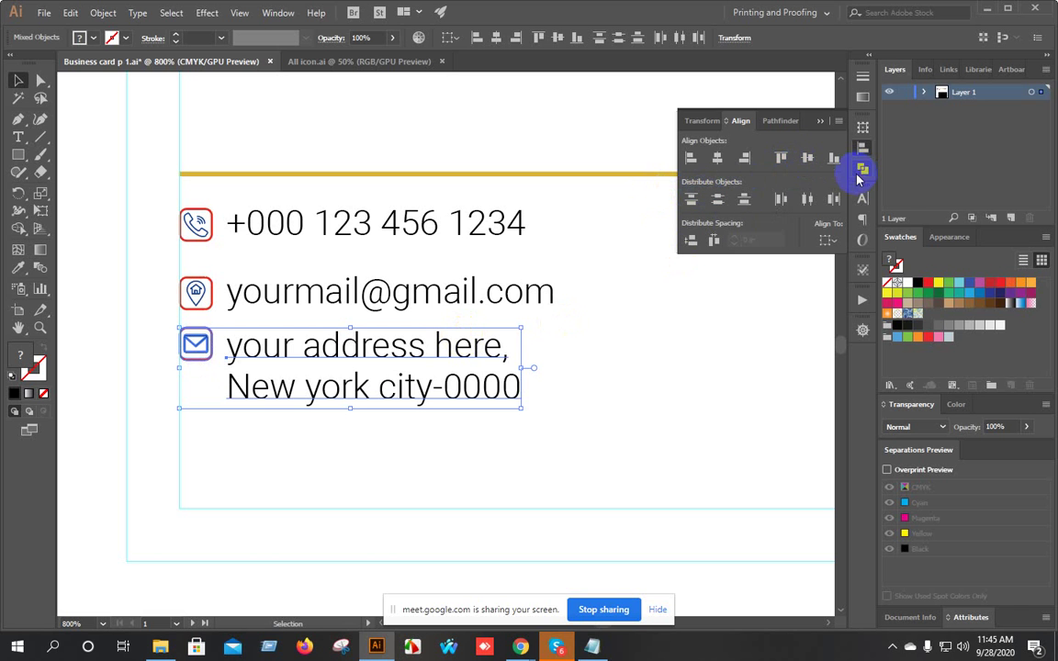
click(808, 162)
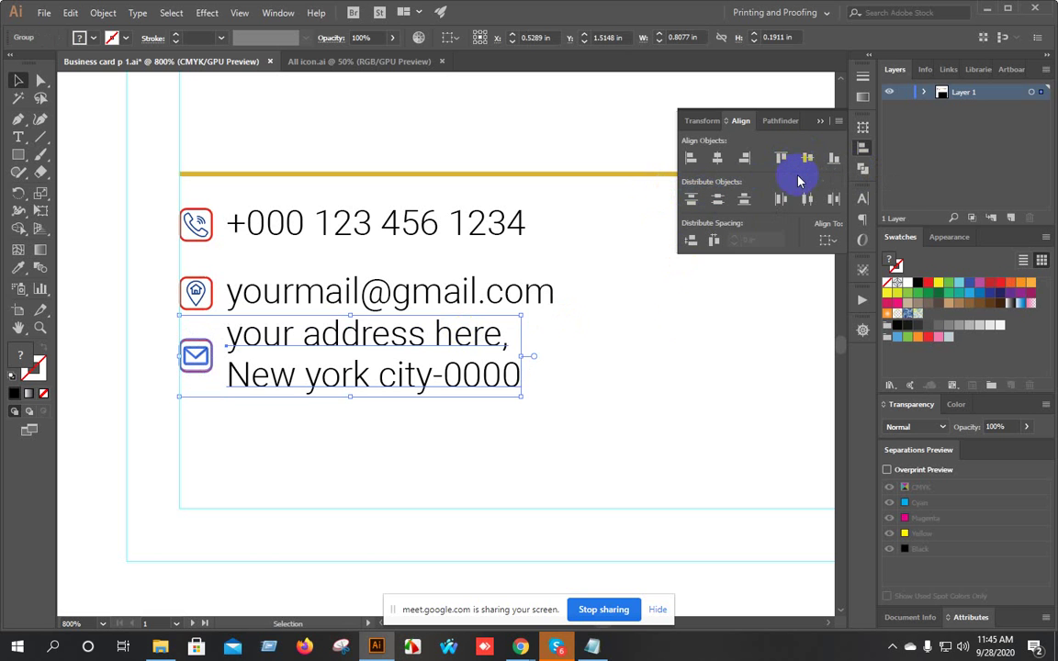
click(678, 373)
Distribute the three grouped contact rows evenly by their vertical centres.
scroll(678, 373, down, 2)
drag(731, 356, 626, 359)
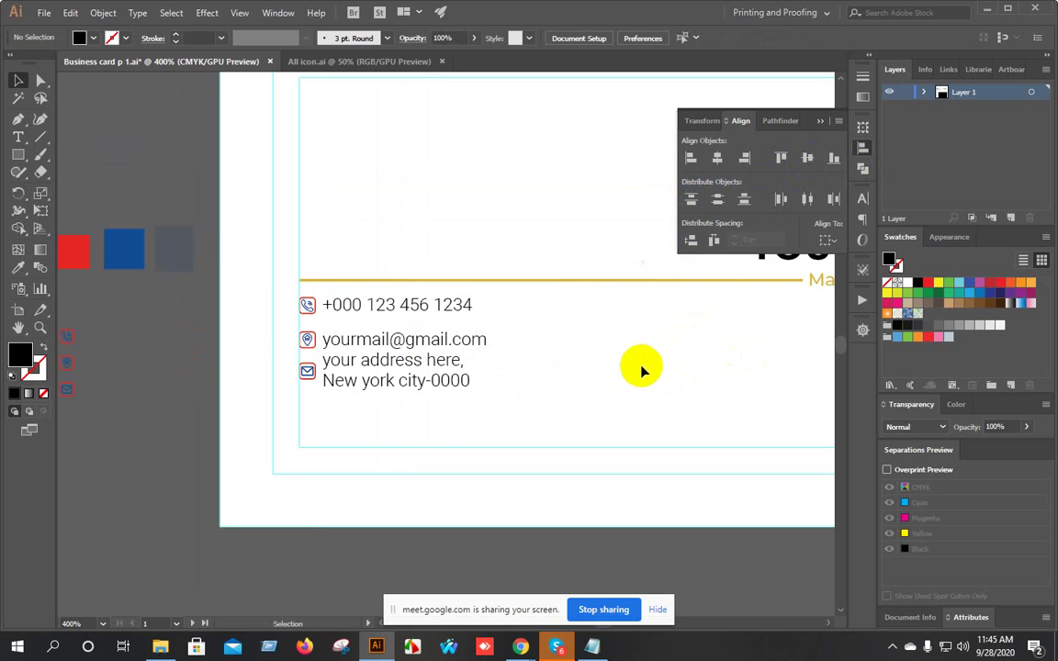
scroll(476, 367, up, 2)
drag(504, 362, 557, 361)
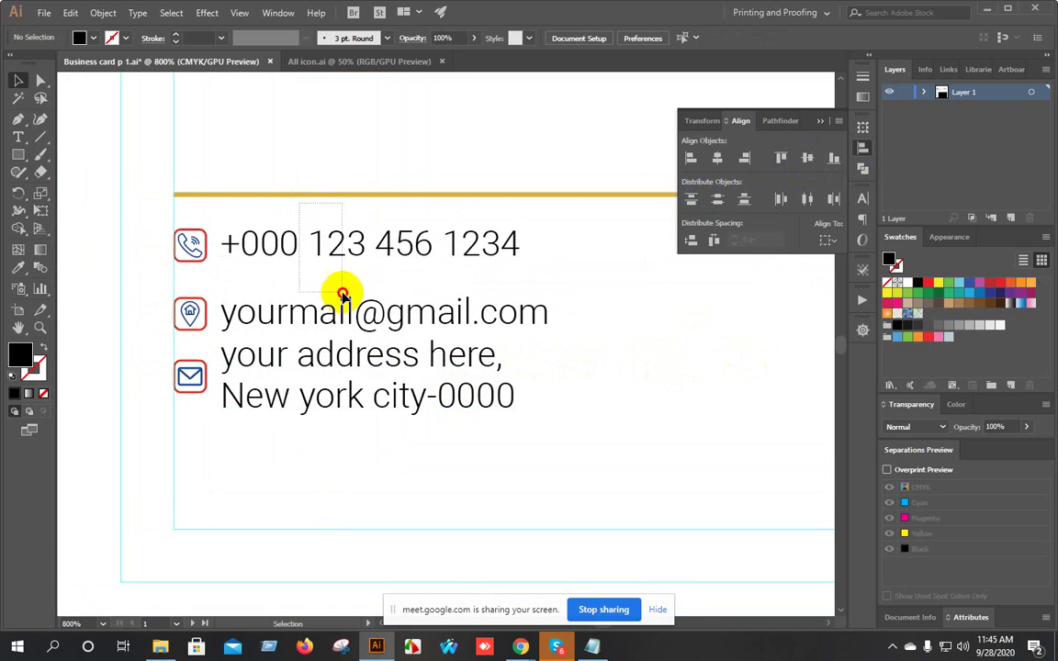
drag(411, 291, 386, 432)
click(717, 201)
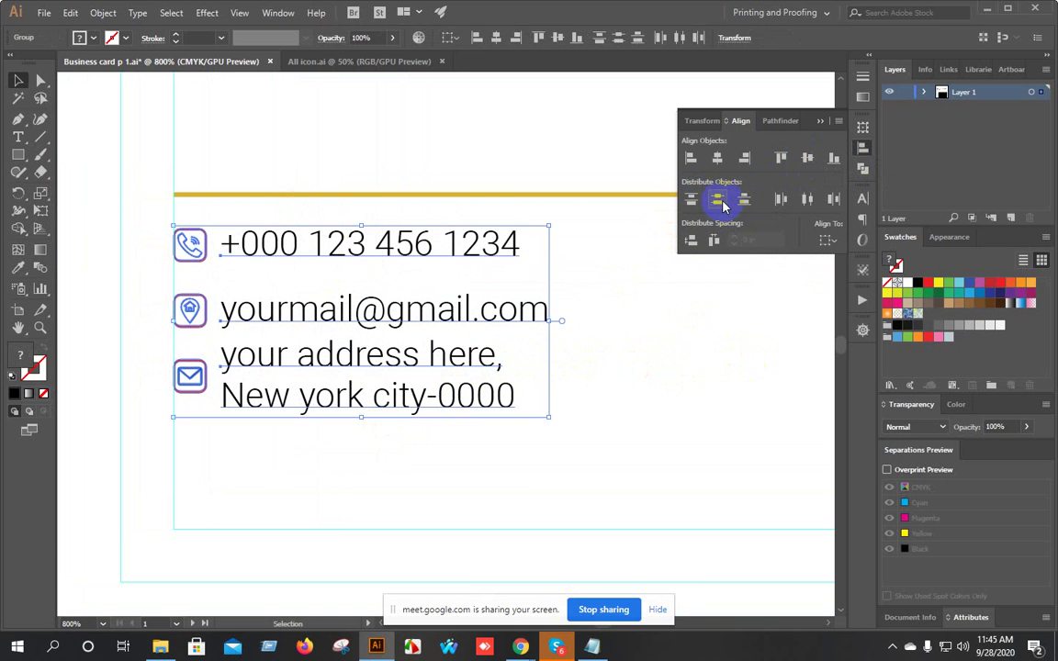
click(706, 361)
Nudge the address row down to open a gap beneath the e-mail row.
scroll(445, 378, down, 2)
scroll(464, 381, down, 2)
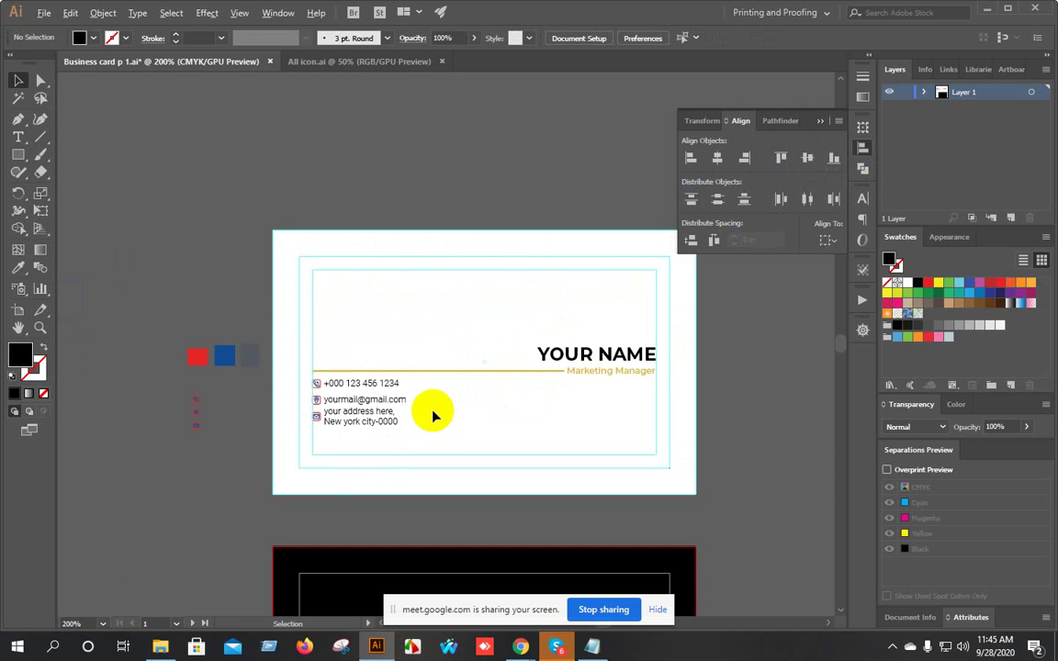
scroll(310, 384, up, 4)
click(345, 385)
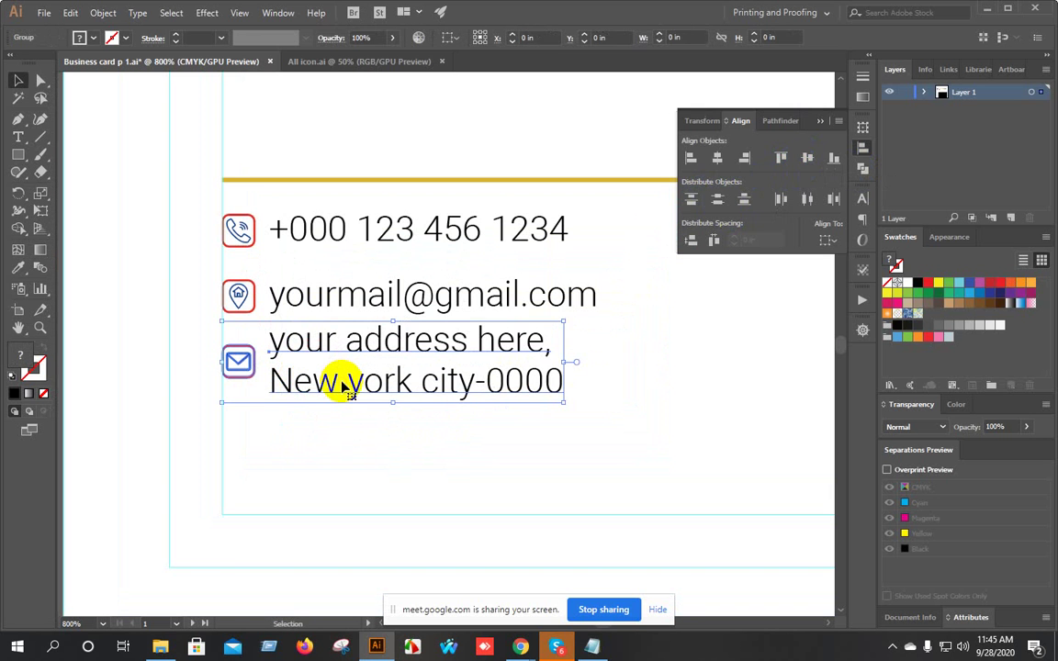
key(Down)
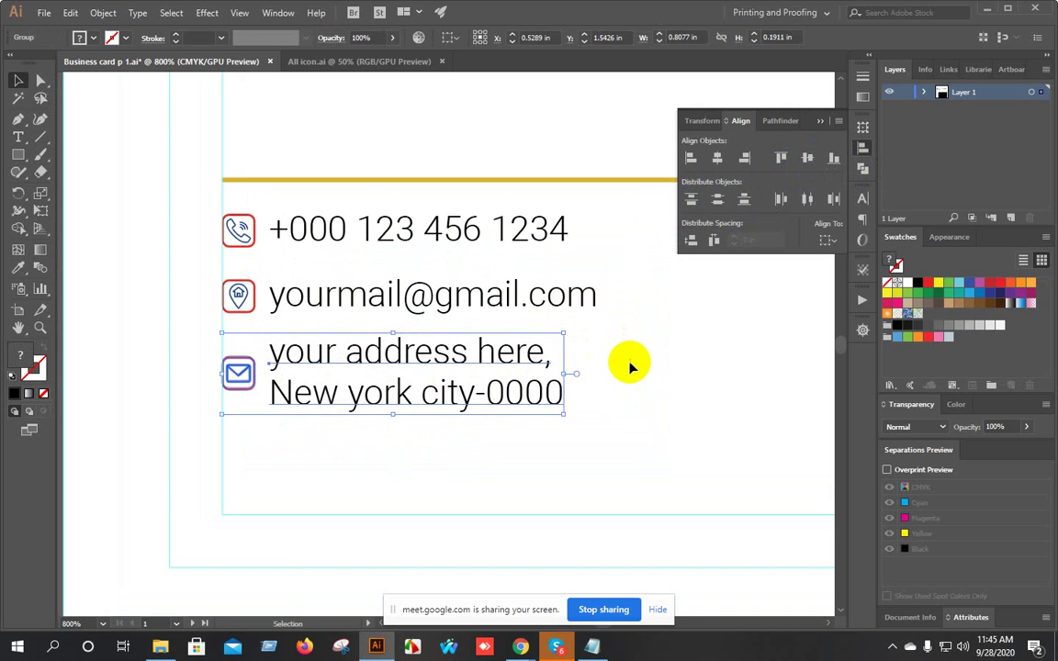
Tighten the address text by setting its leading to 6 pt.
click(608, 314)
click(496, 404)
click(863, 196)
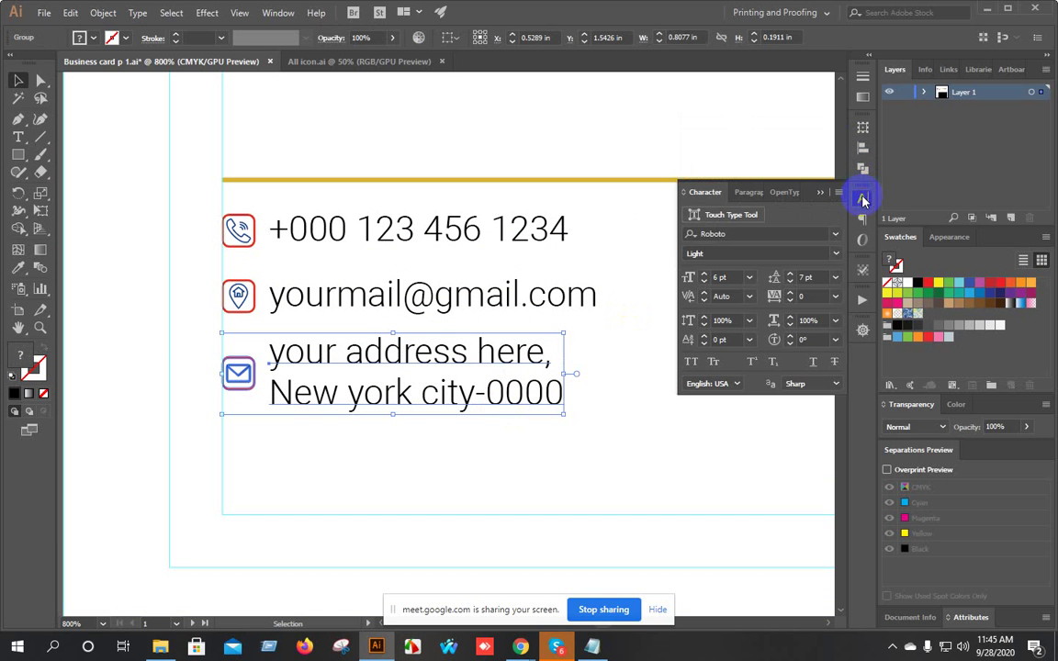
click(791, 281)
click(550, 437)
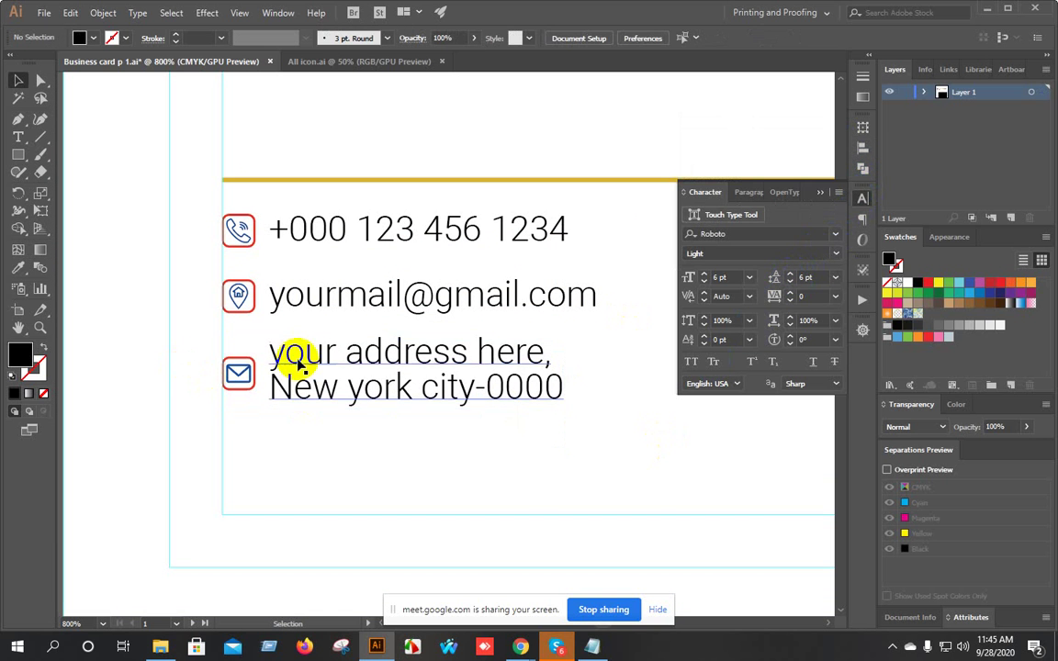
Ungroup the address row, realign its envelope icon and two-line text on vertical centres, and group them again.
click(225, 360)
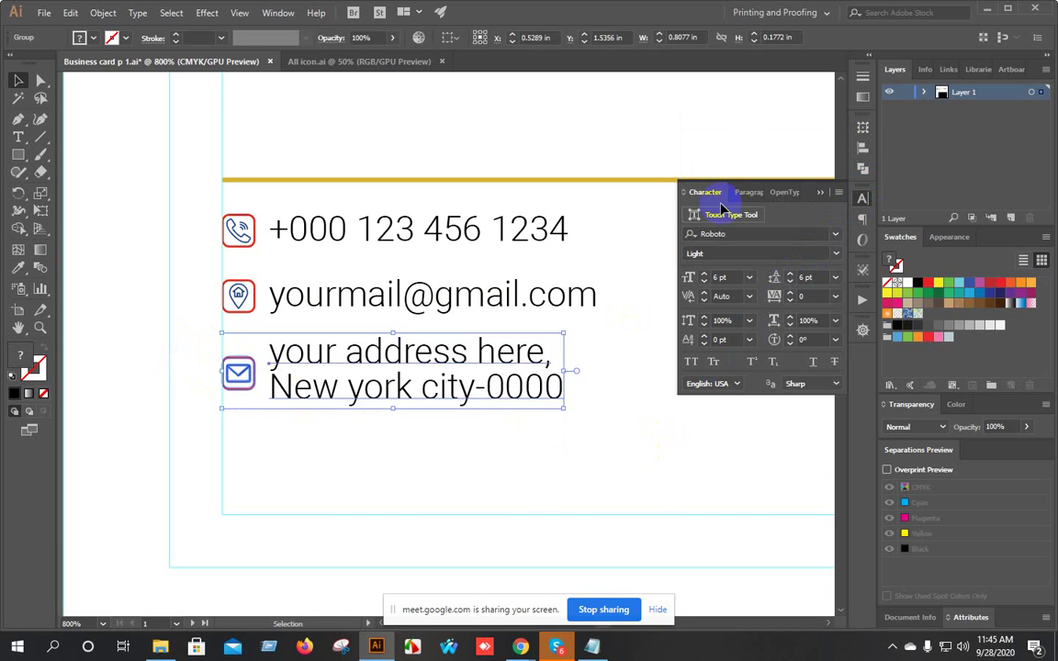
click(863, 148)
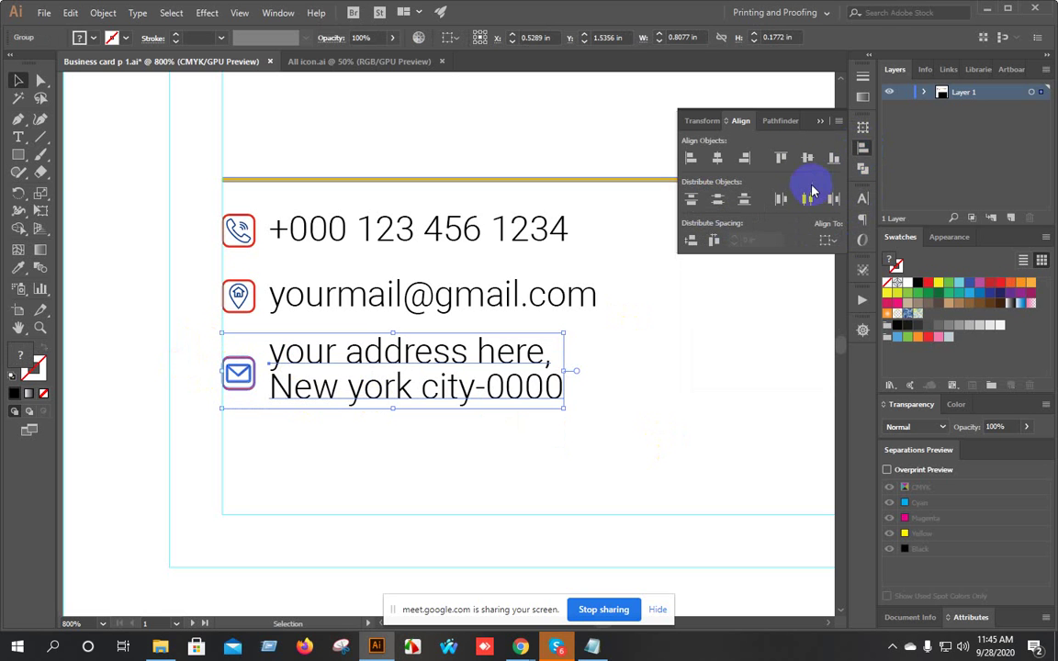
right_click(452, 326)
click(486, 415)
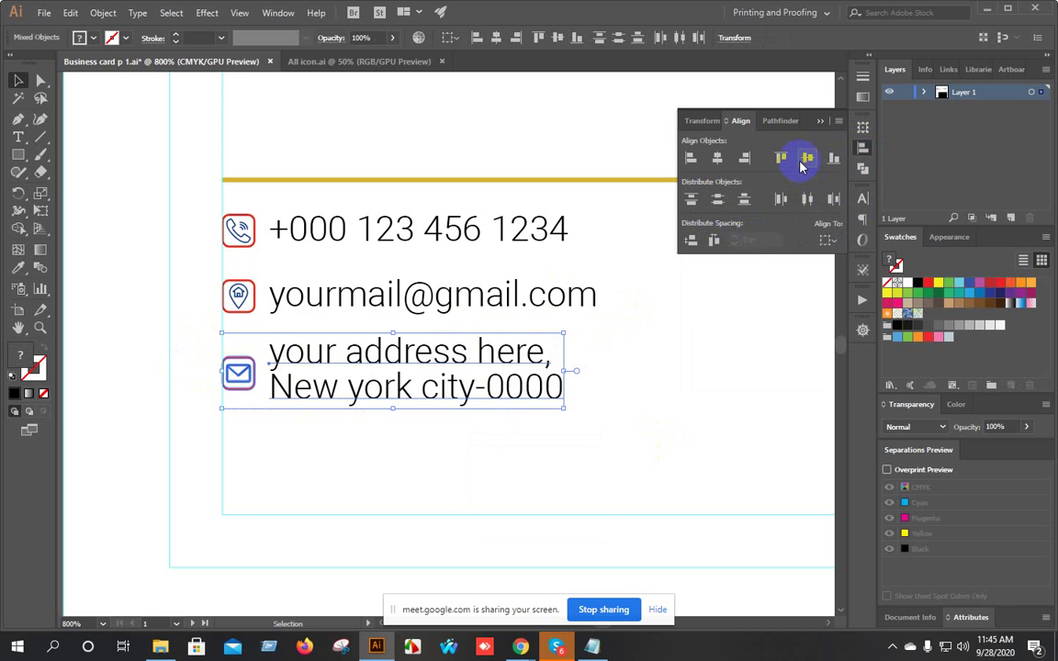
click(801, 164)
right_click(501, 380)
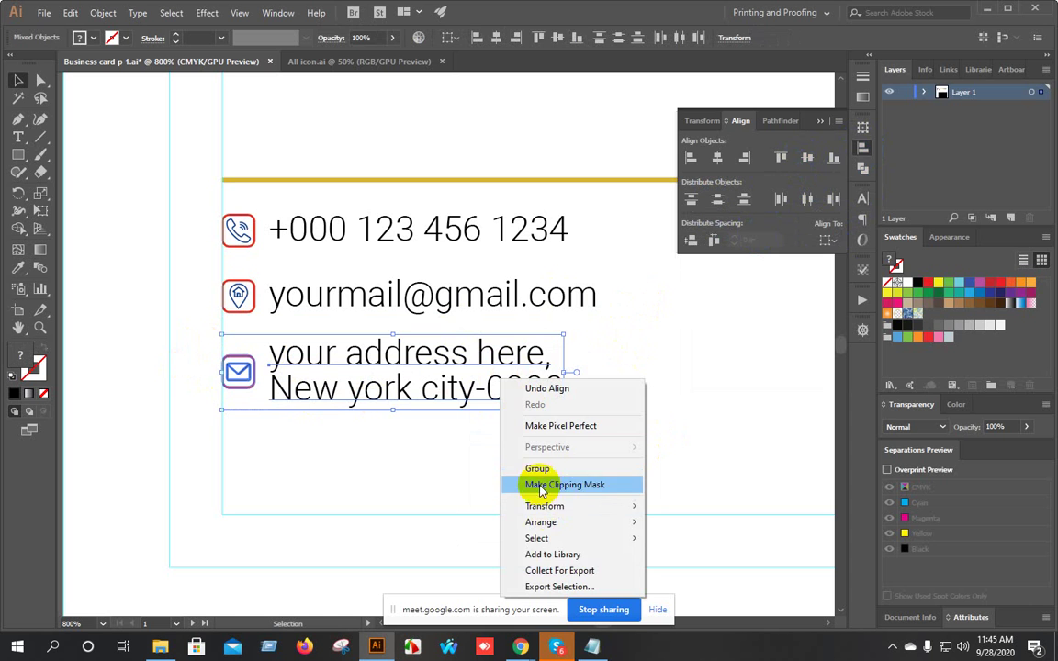
click(538, 470)
click(649, 441)
Change the capital N in the second address line to lowercase so it reads "new york city-0000".
scroll(597, 420, down, 2)
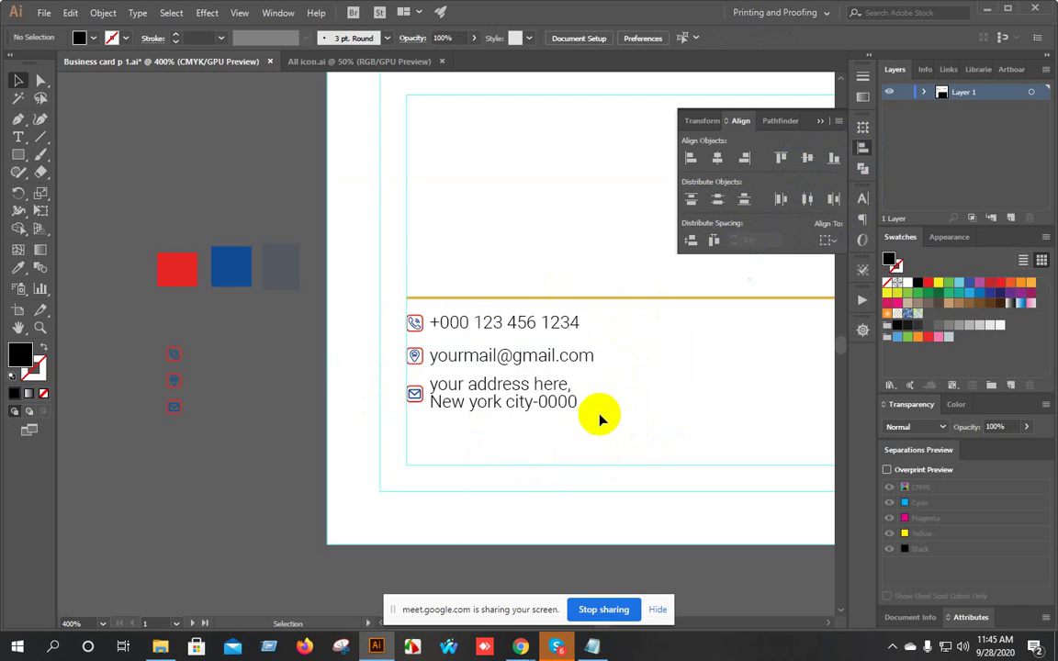
scroll(598, 420, right, 3)
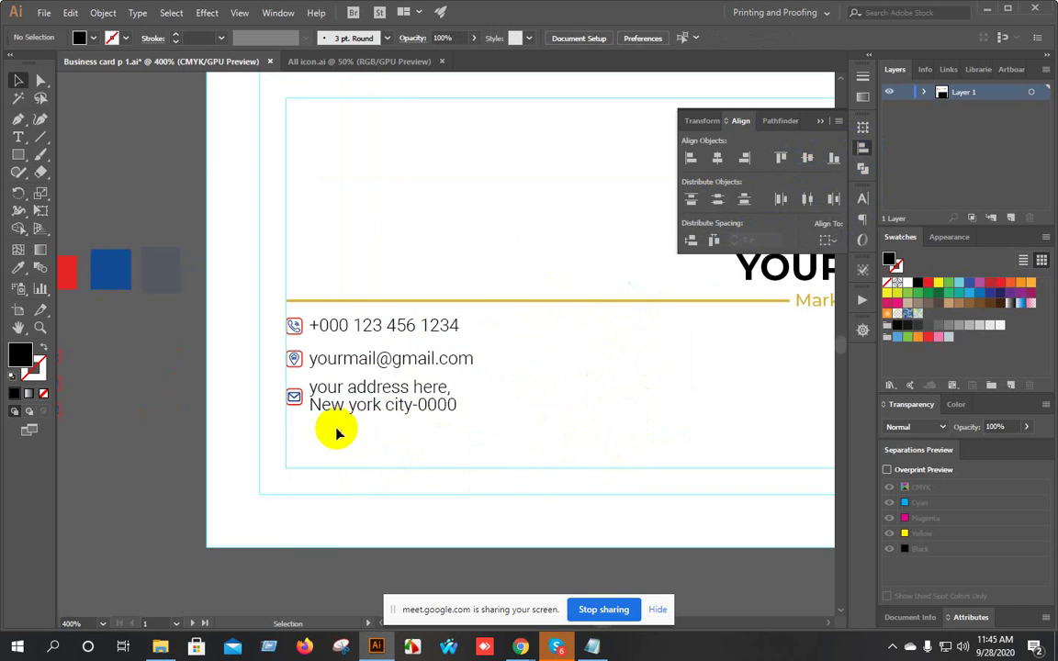
scroll(313, 421, up, 2)
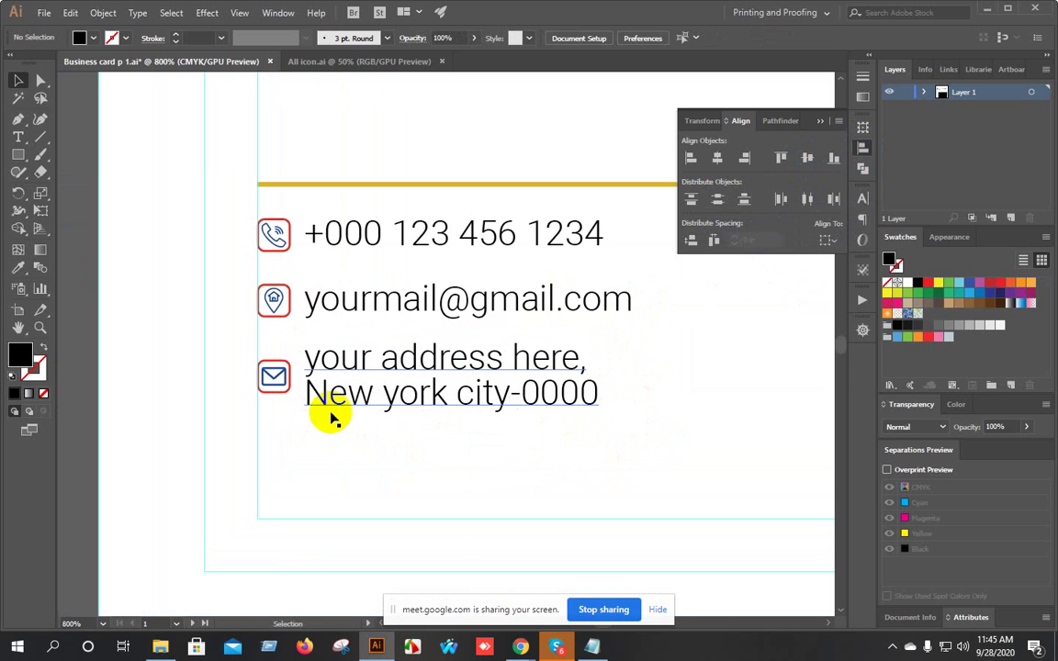
click(20, 136)
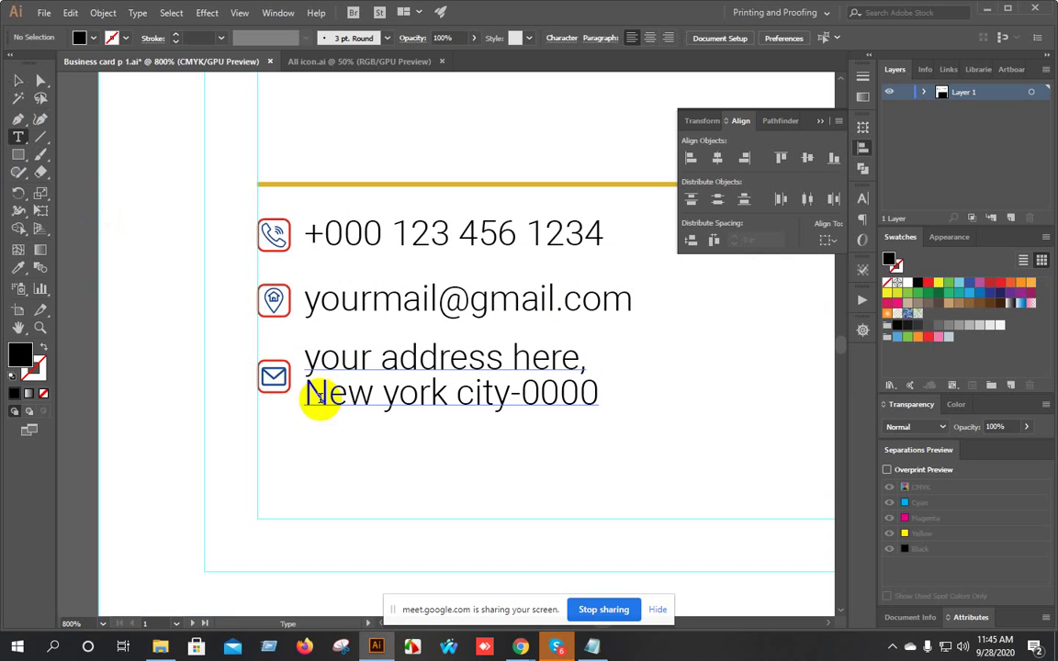
drag(325, 400, 297, 395)
text(n)
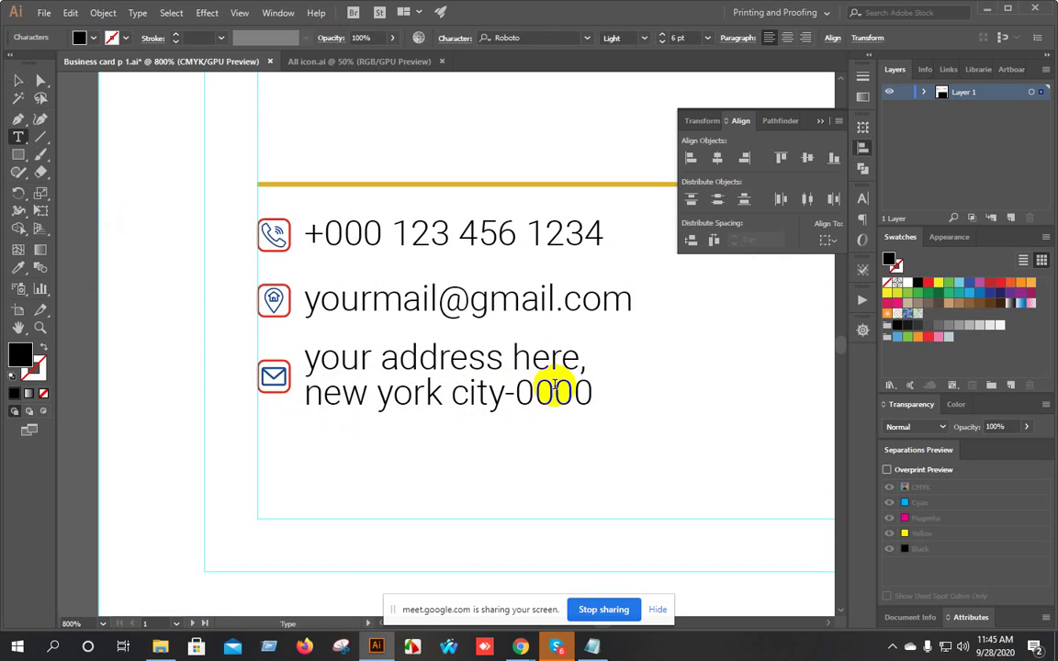
click(19, 80)
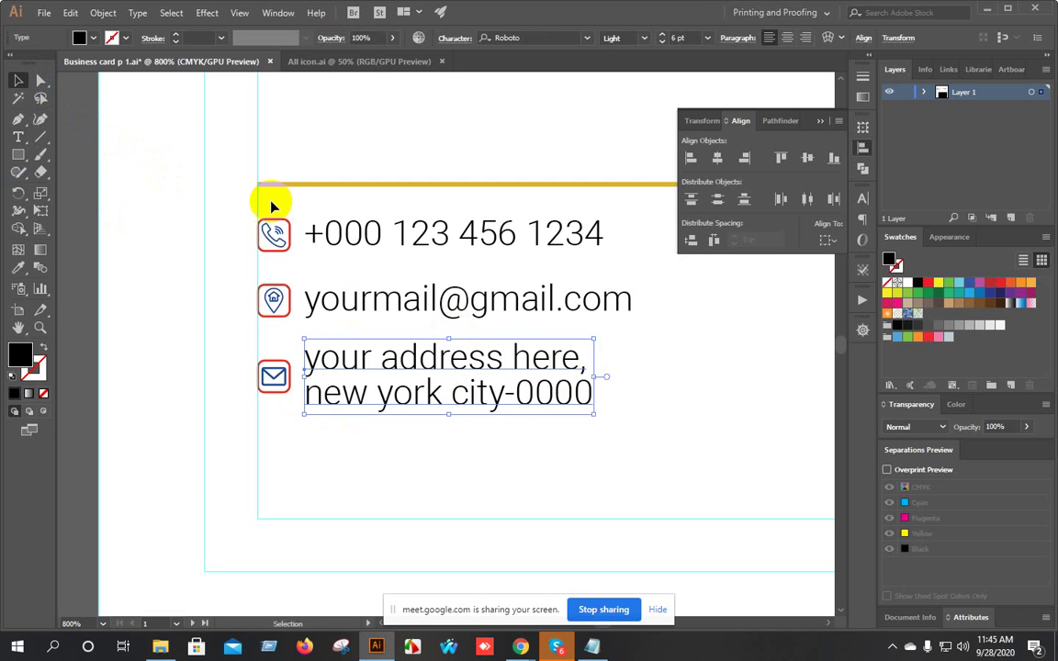
click(386, 149)
Nudge the e-mail row slightly down, away from the phone row.
scroll(387, 147, down, 1)
scroll(415, 233, right, 1)
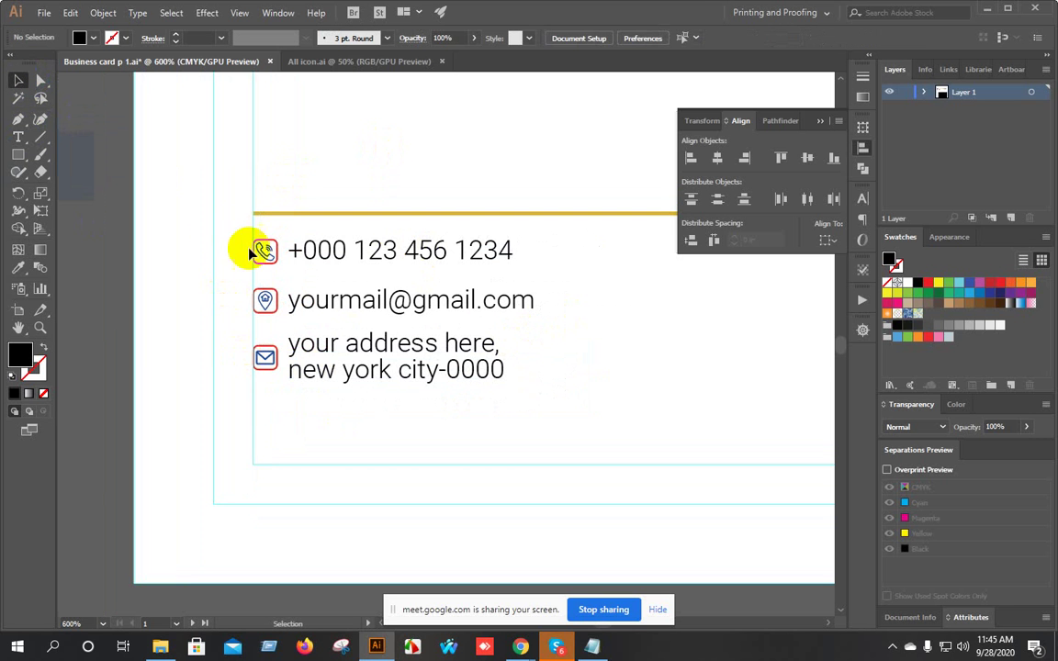
click(384, 256)
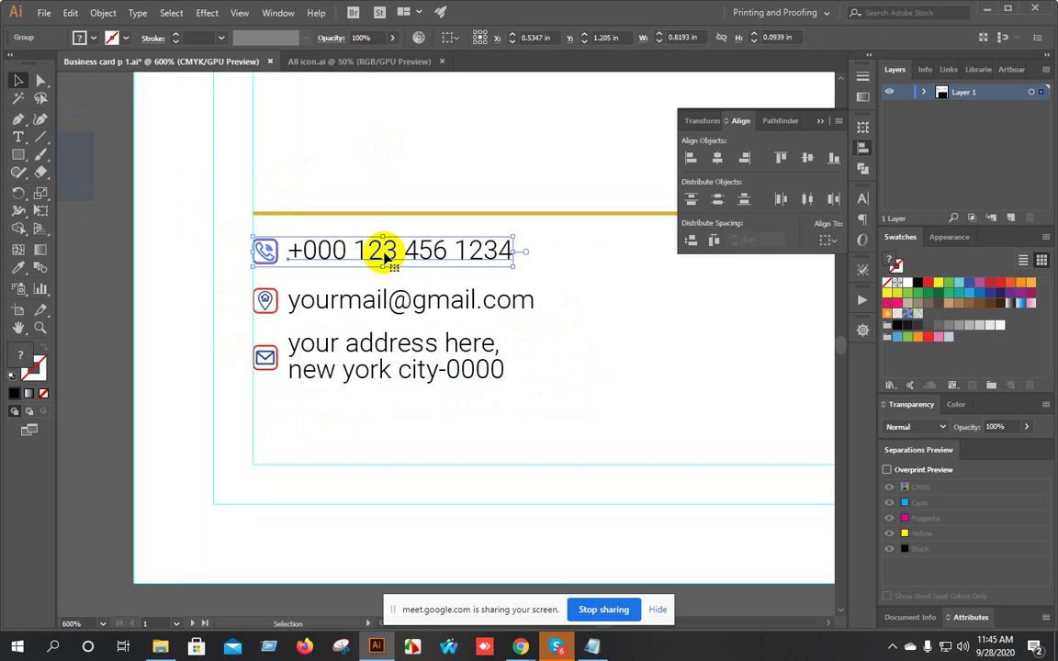
click(562, 268)
scroll(557, 312, down, 2)
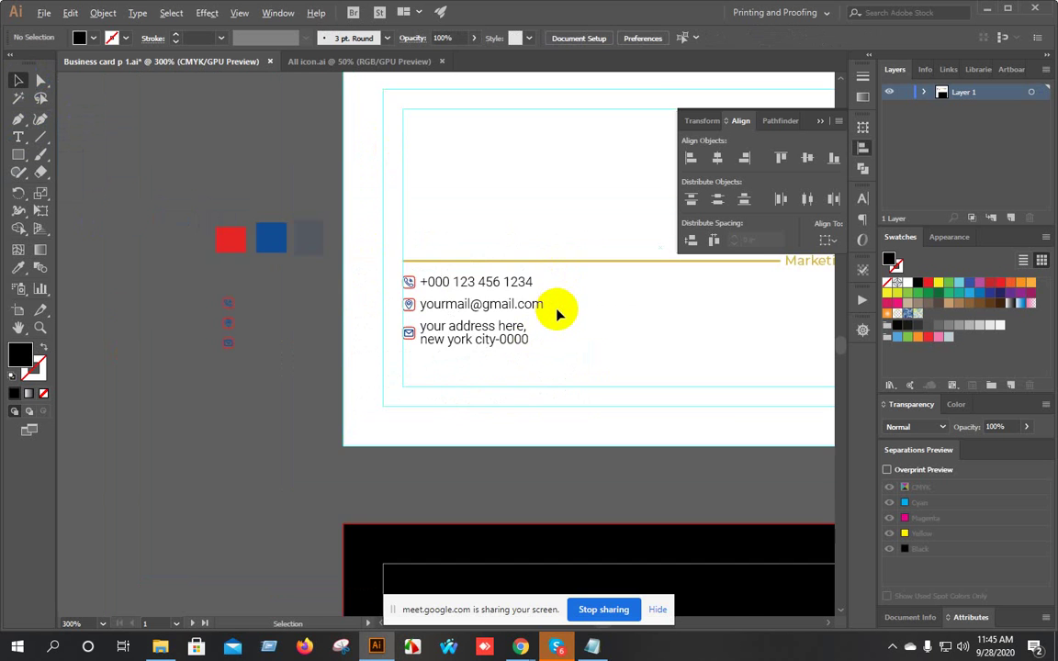
drag(646, 329, 453, 380)
scroll(269, 371, up, 3)
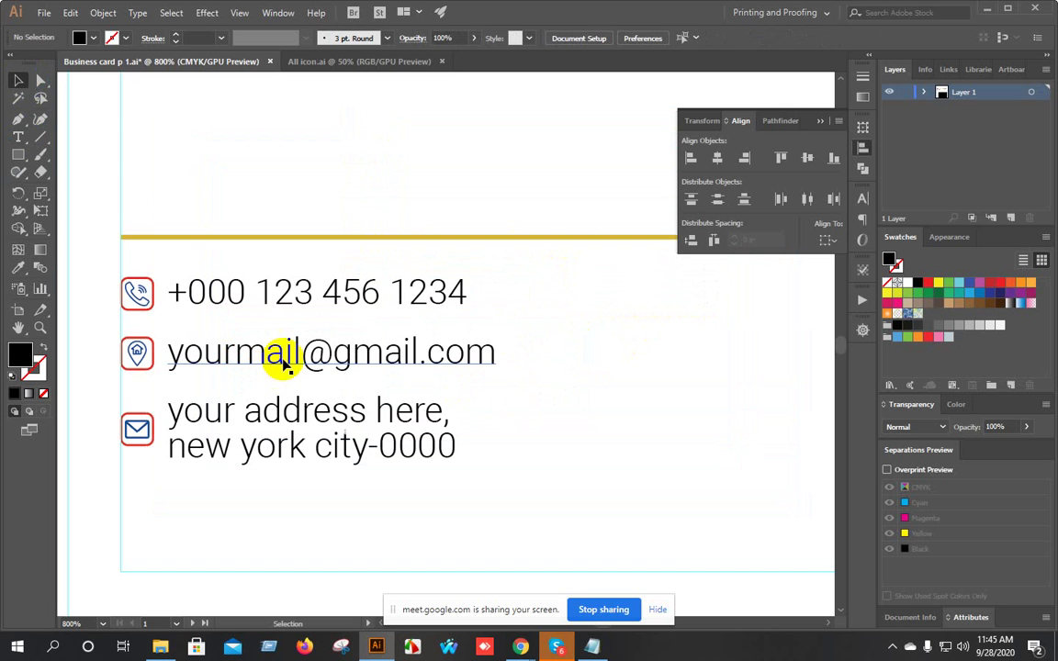
click(285, 363)
key(Down)
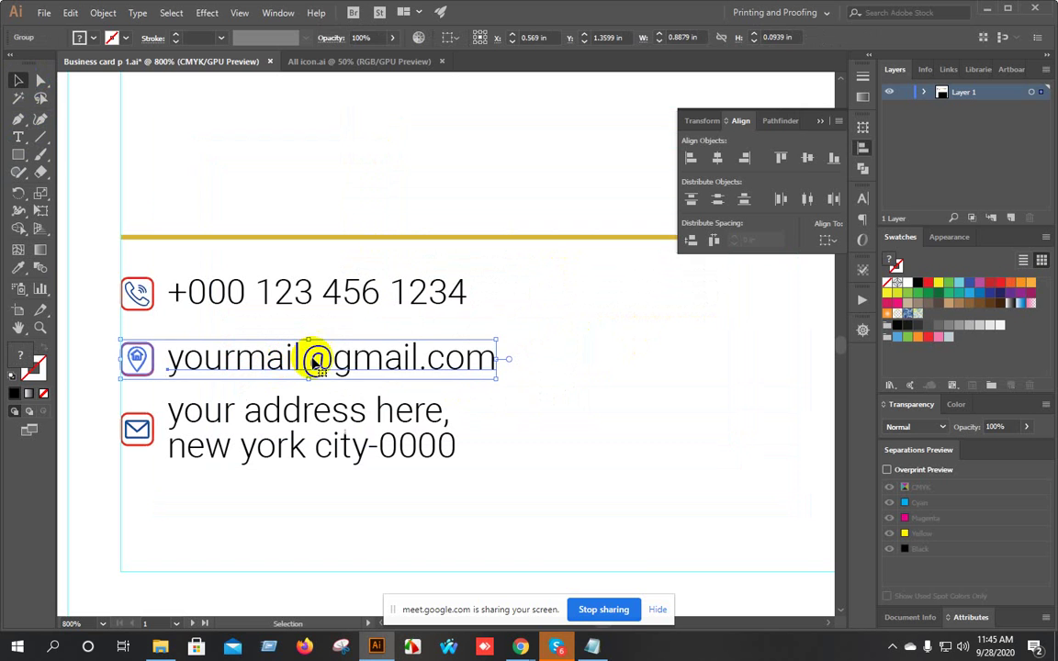
click(569, 356)
click(395, 361)
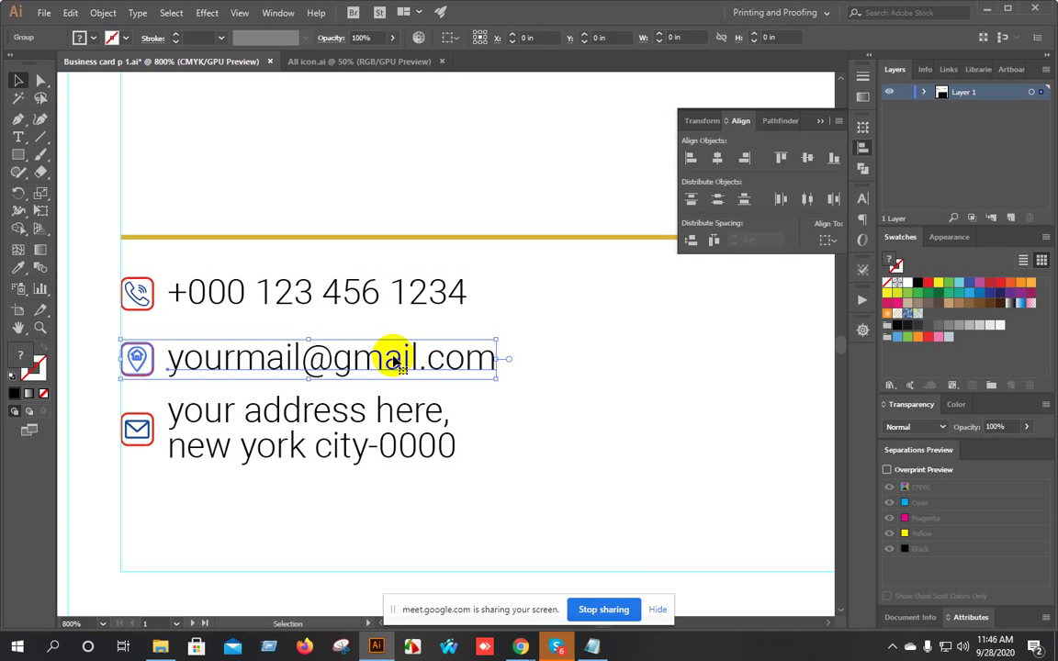
click(579, 350)
Distribute the three contact rows evenly by their vertical centres and nudge the address row slightly down.
drag(284, 260, 450, 444)
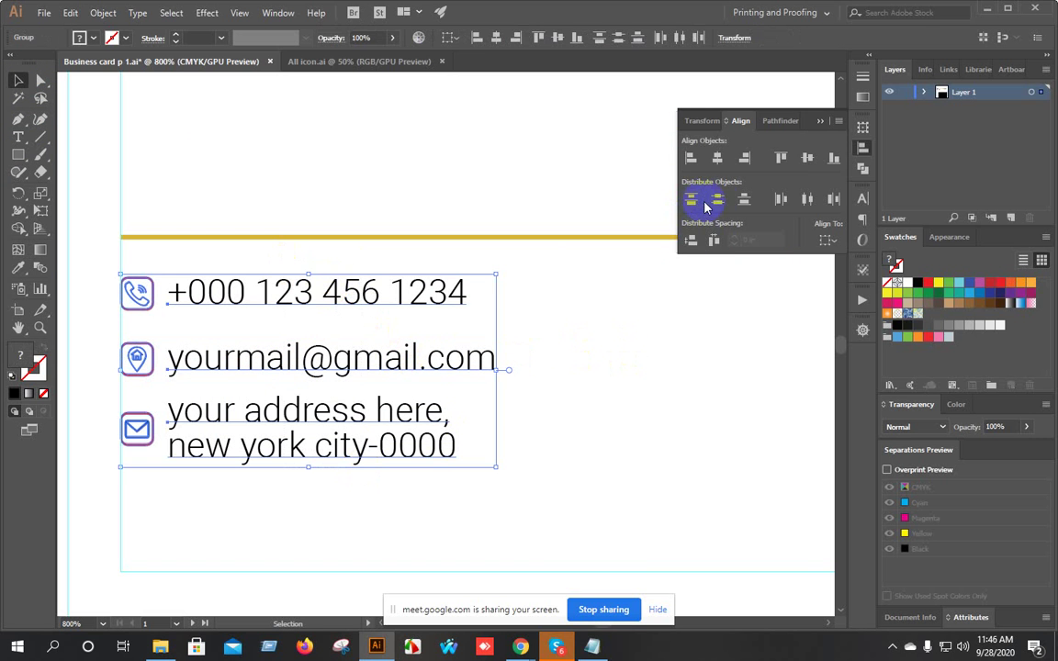
click(717, 198)
click(633, 376)
click(408, 415)
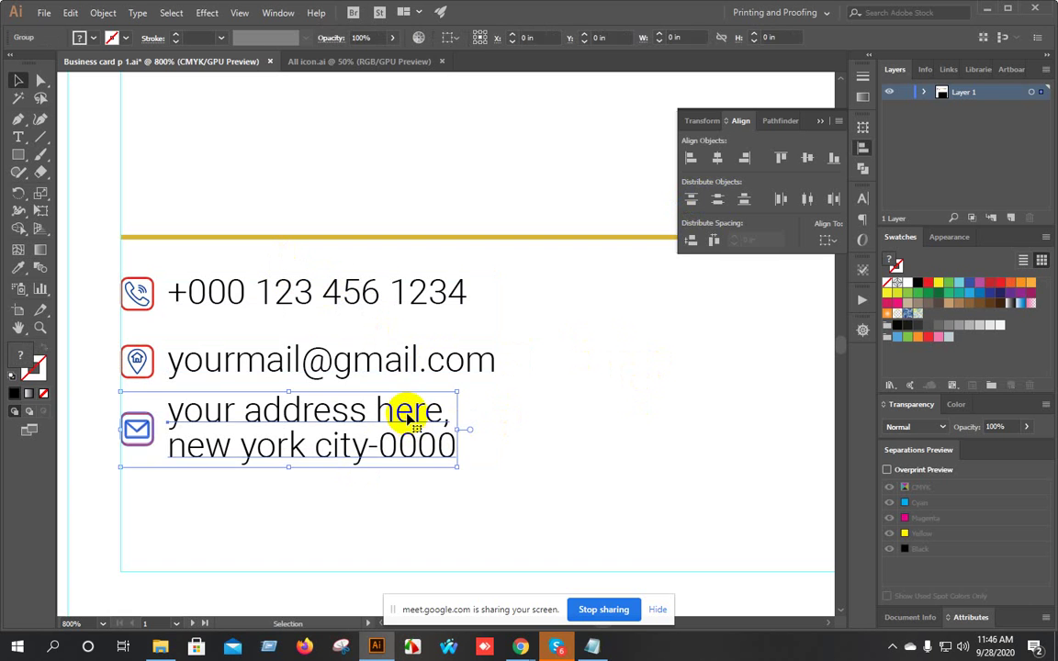
key(Down)
click(503, 383)
scroll(501, 384, down, 2)
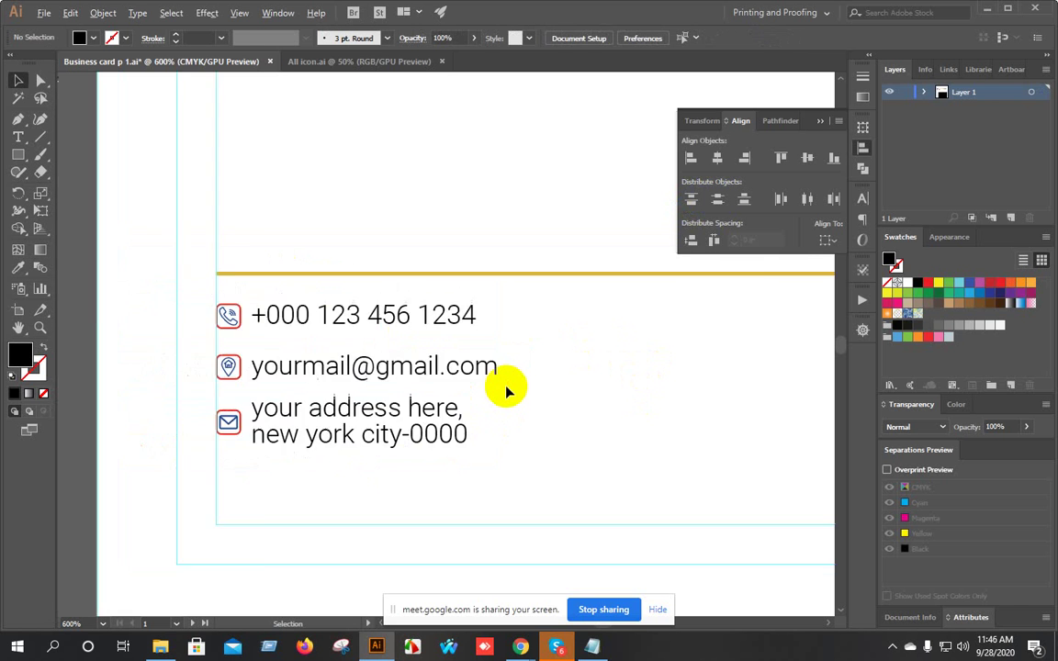
drag(527, 331, 361, 425)
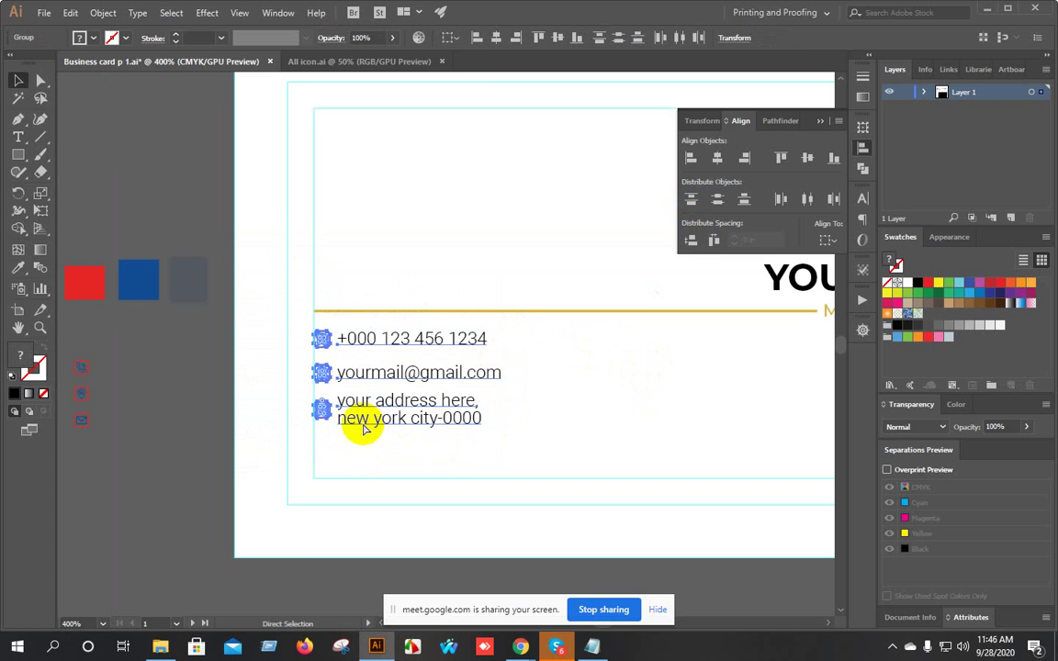
click(563, 388)
scroll(563, 389, down, 4)
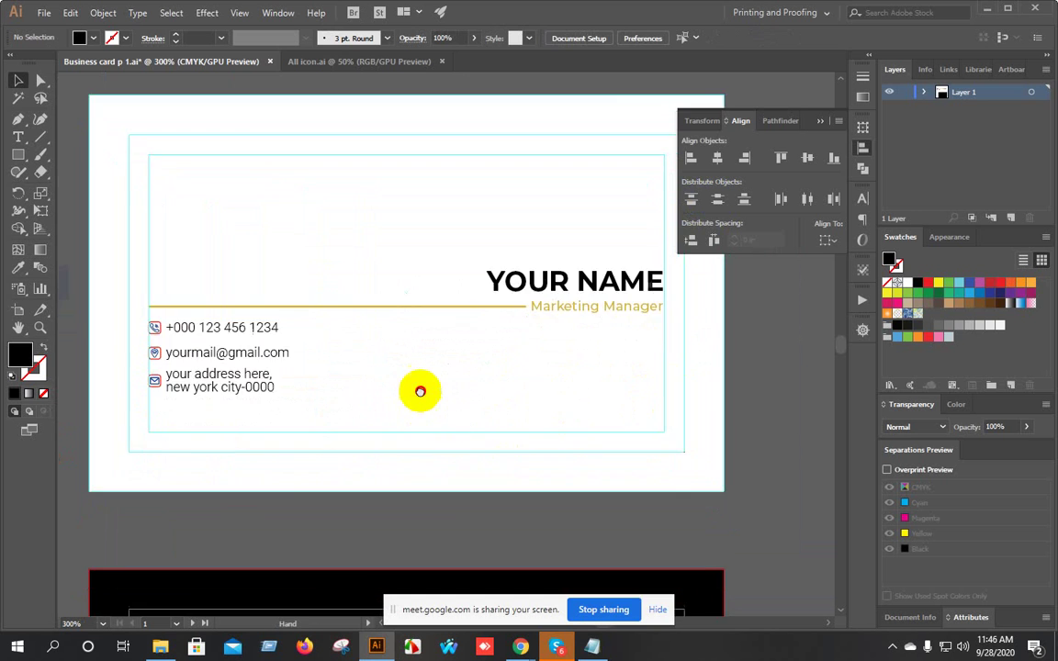
Switch to the Freelancer contest page in Chrome and copy the owners' first names from the description.
drag(464, 260, 542, 345)
drag(447, 367, 433, 387)
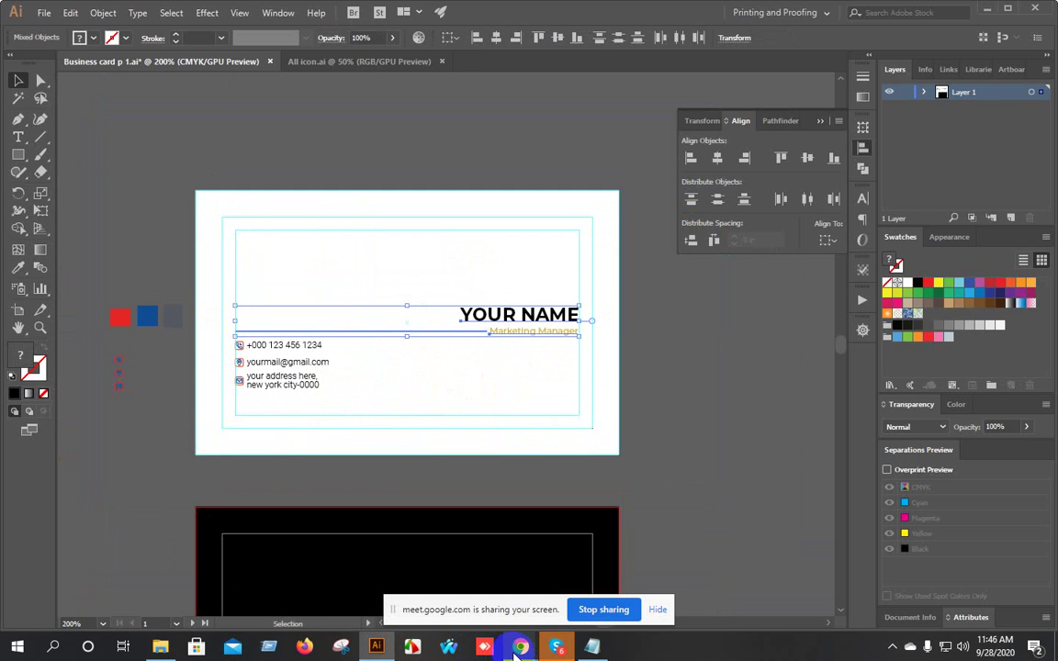
mouse_move(519, 646)
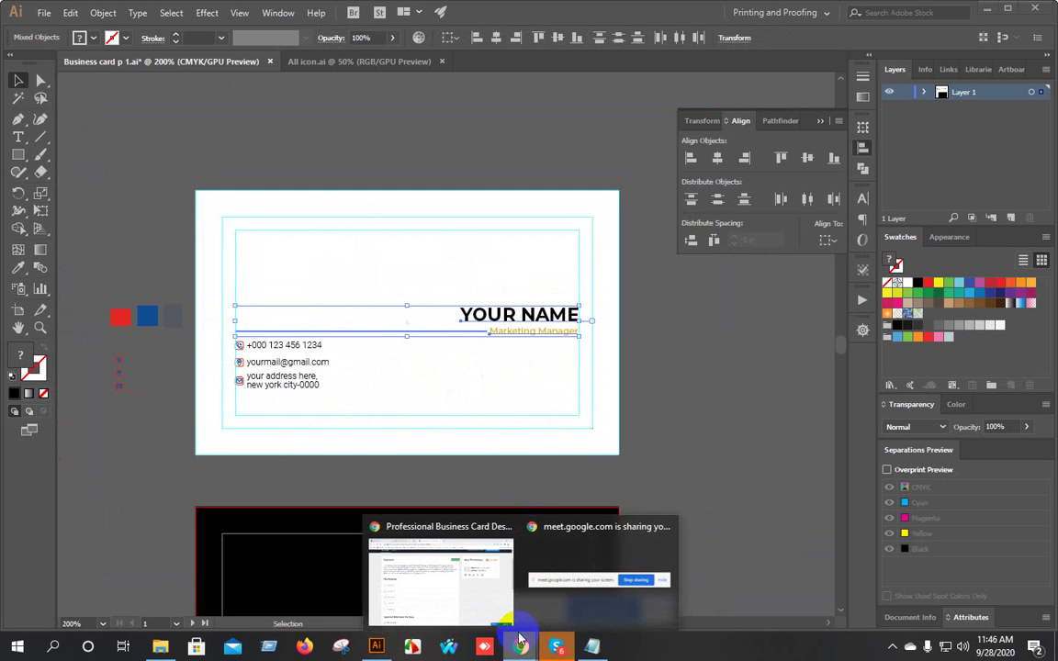
click(447, 567)
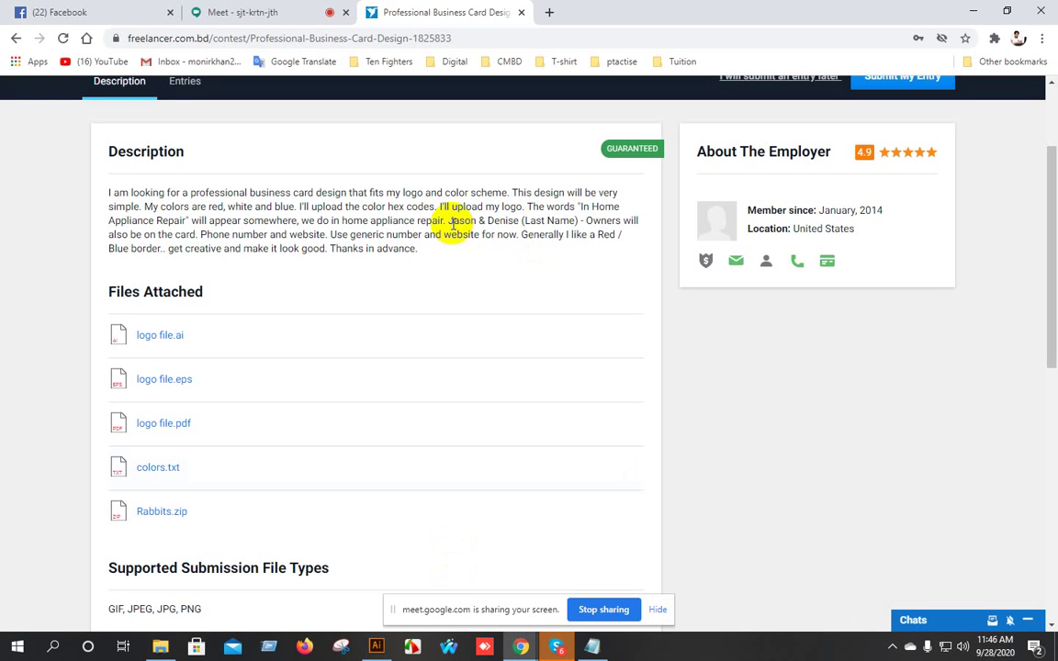
drag(450, 220, 514, 219)
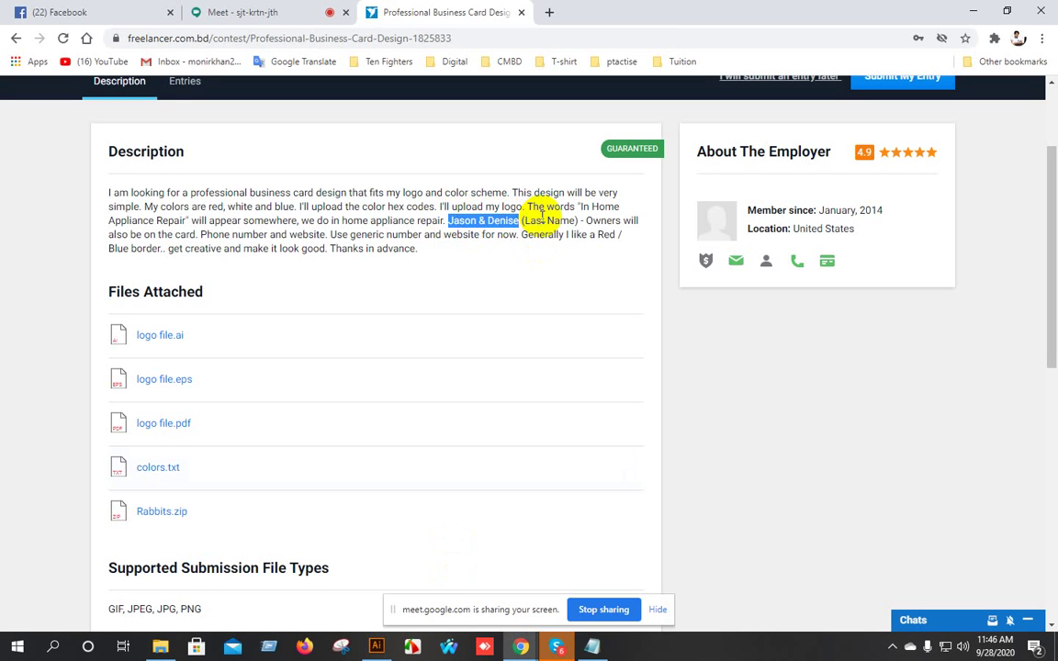
Return to Illustrator and replace the "YOUR NAME" placeholder text with the copied owners' names.
click(377, 647)
click(20, 137)
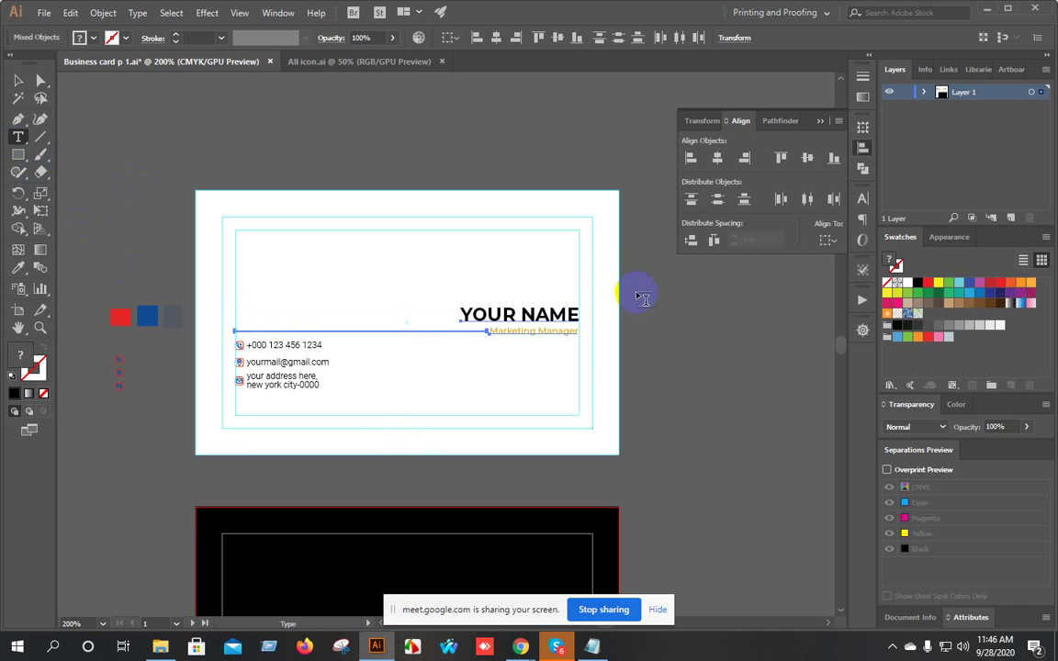
click(534, 312)
key(ctrl+a)
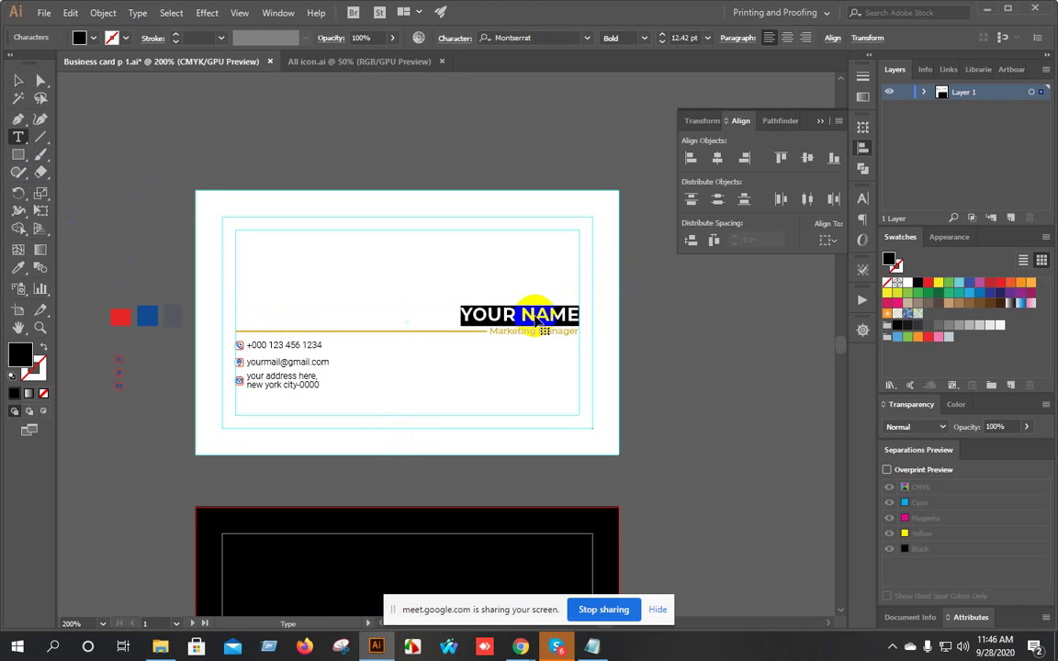
key(ctrl+v)
click(18, 81)
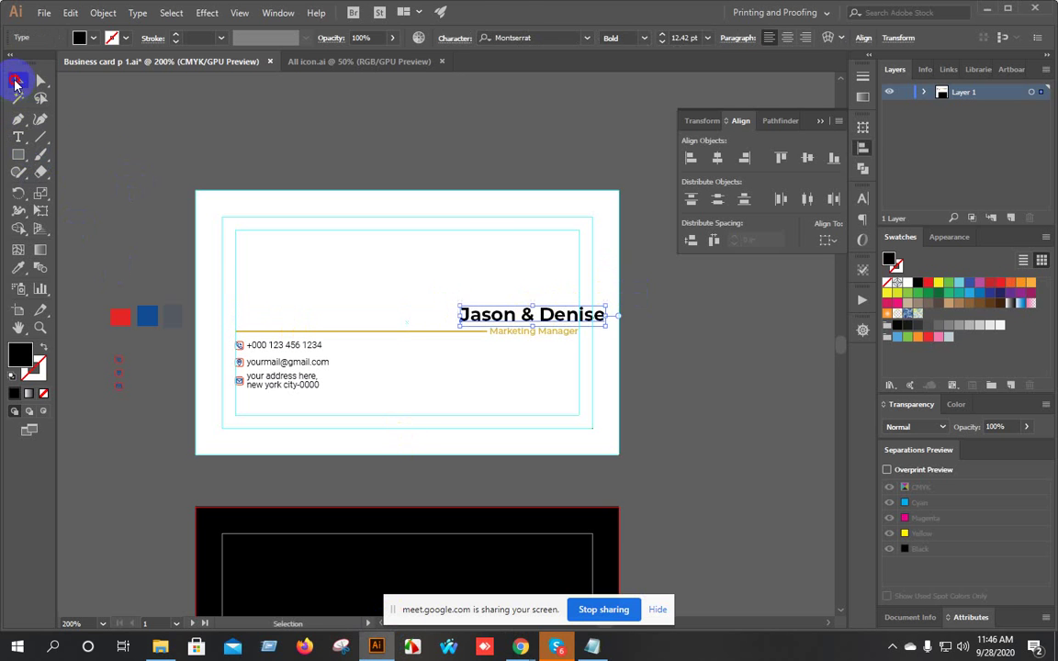
click(604, 406)
Move the owners' names left so the text ends at the inner right guide above the job title.
scroll(604, 404, up, 2)
drag(460, 361, 628, 446)
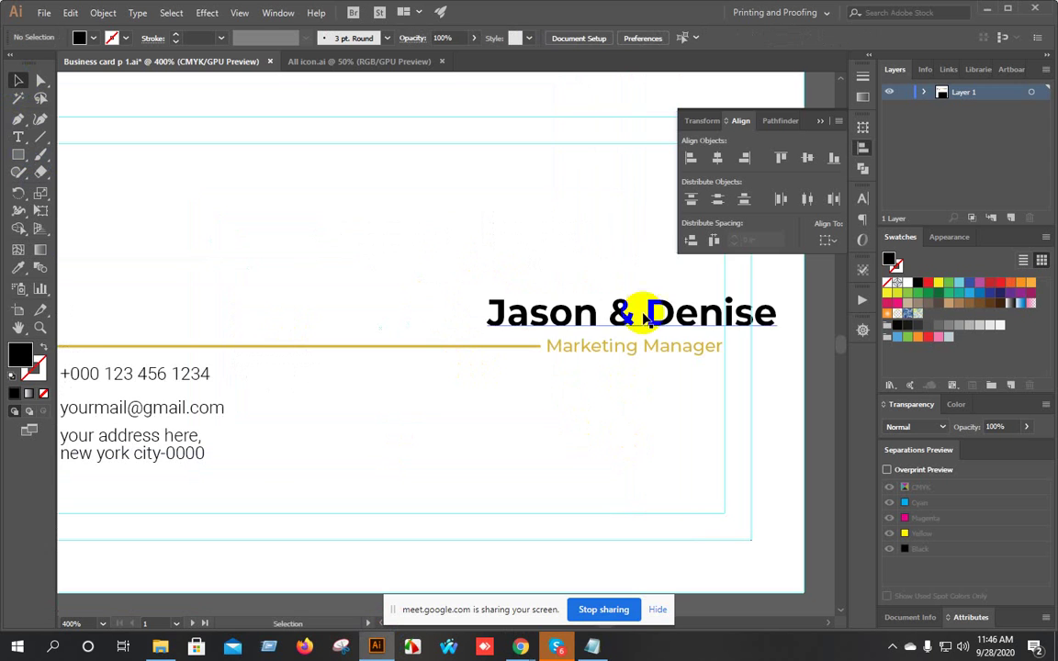
drag(643, 315, 595, 308)
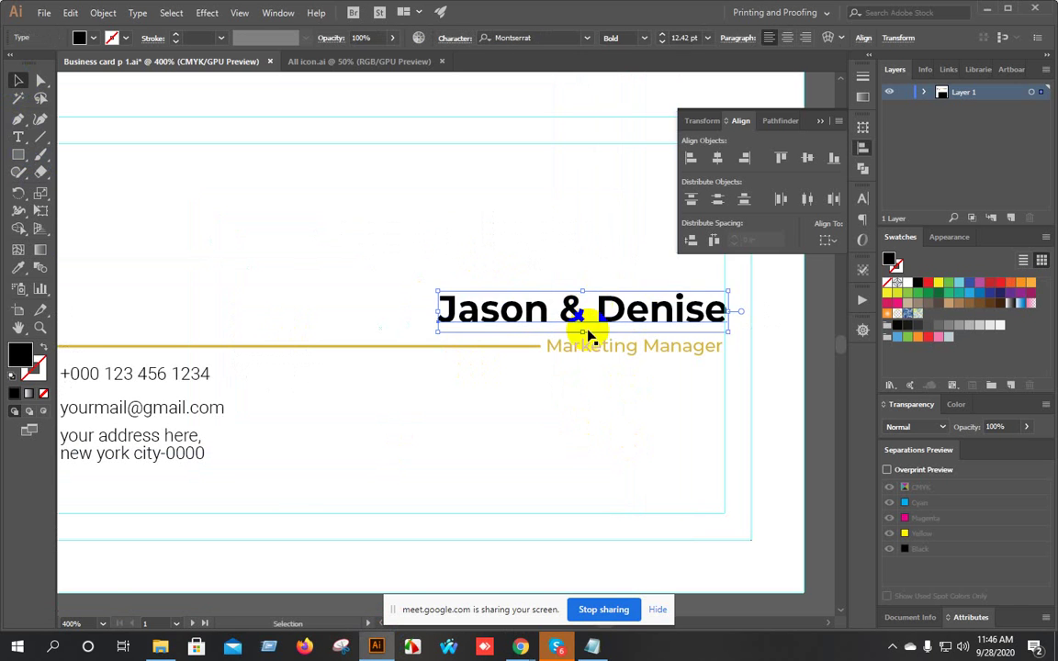
scroll(624, 411, down, 1)
drag(625, 412, 585, 396)
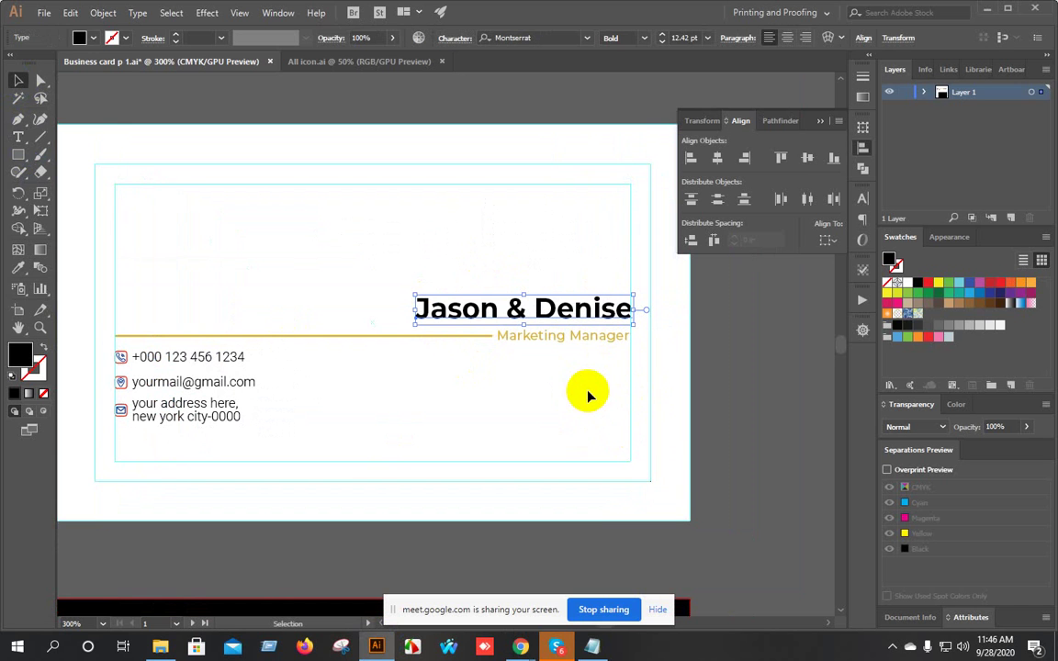
Set the owners' names to Montserrat ExtraBold at 12 pt and turn on All Caps.
click(643, 39)
click(633, 280)
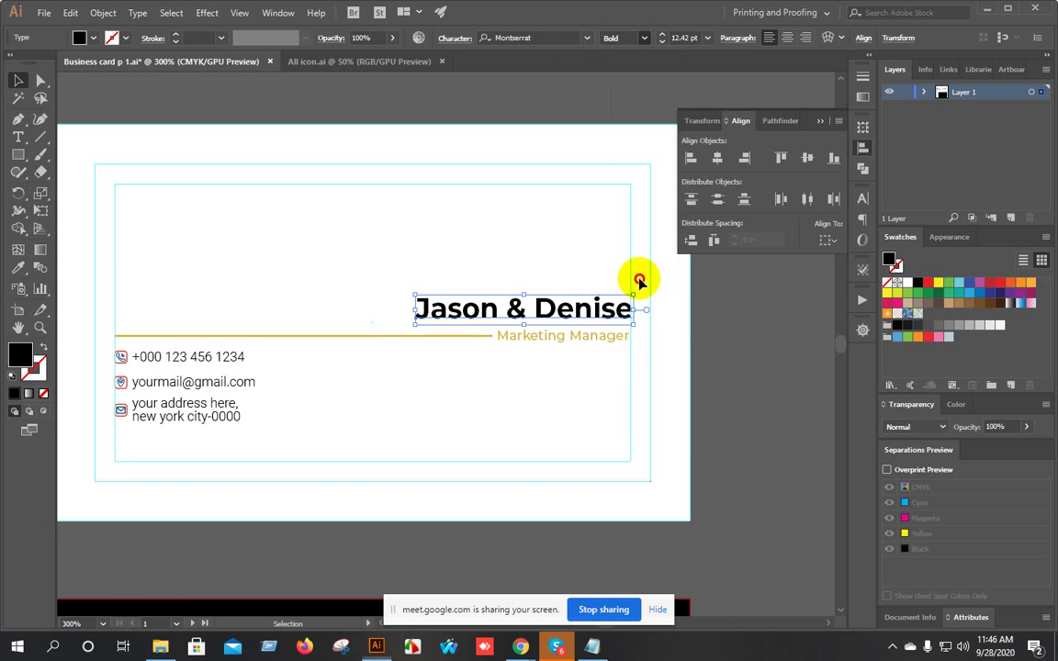
click(663, 43)
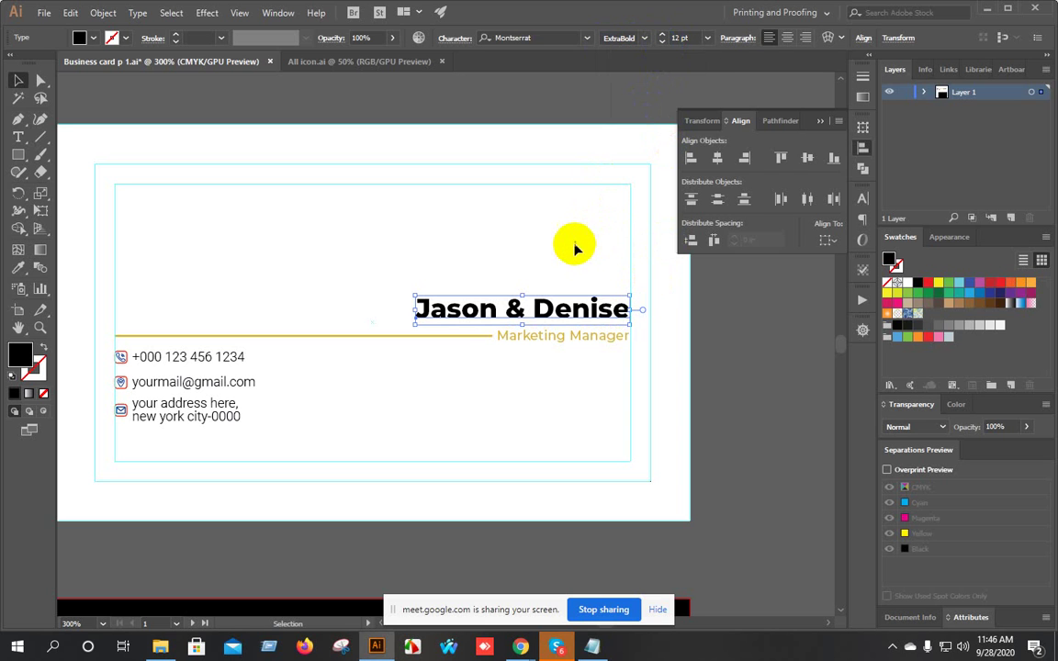
click(862, 198)
click(689, 362)
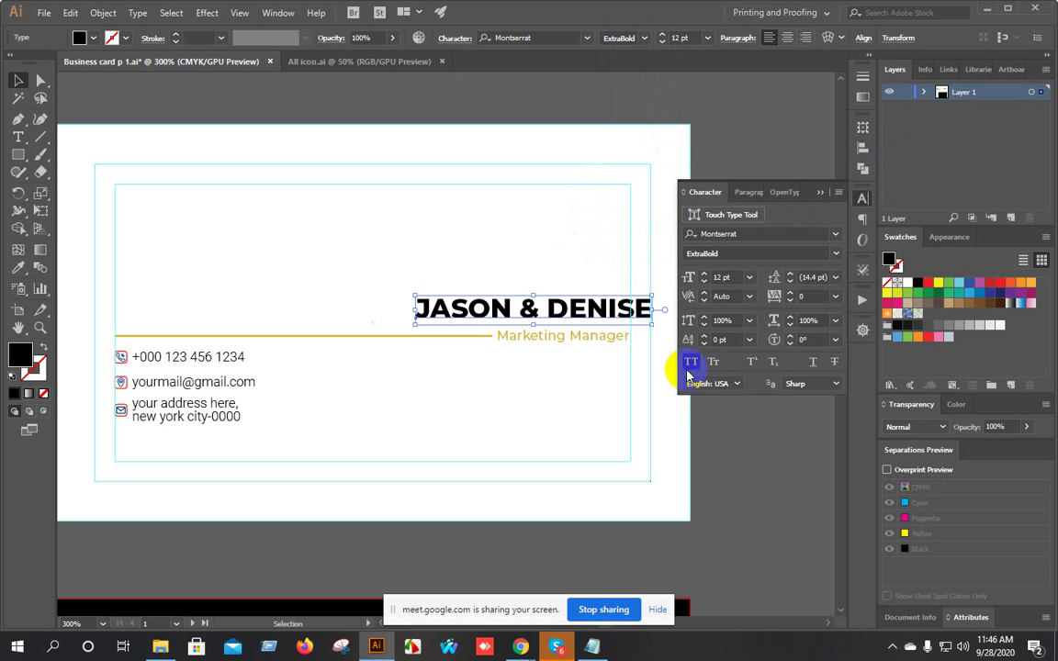
scroll(587, 292, up, 1)
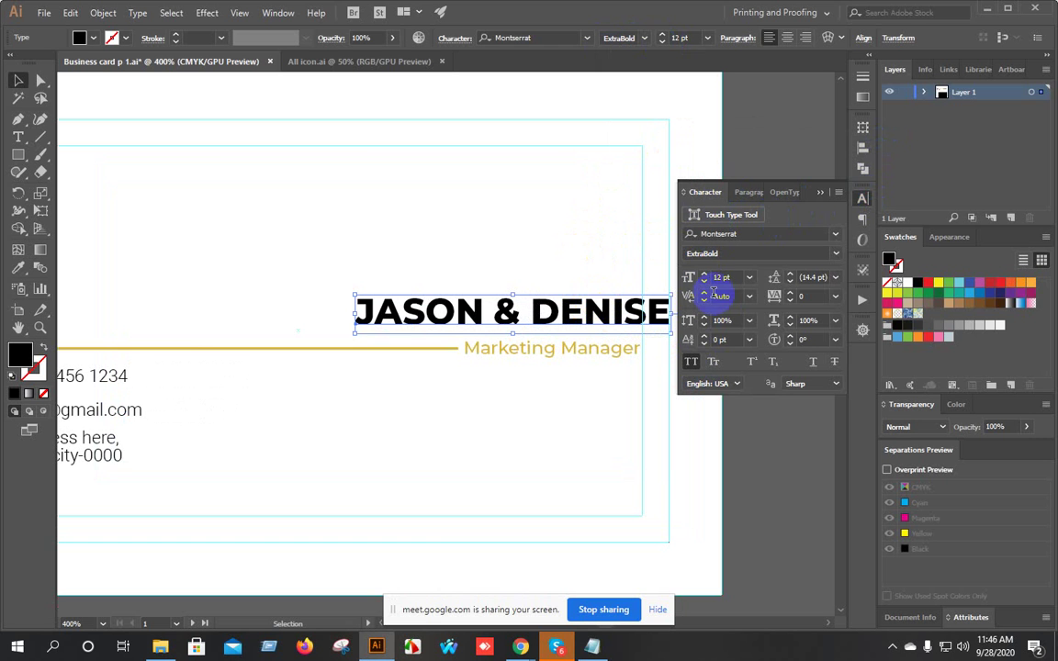
Reduce the owners' names to 11 pt and check their end against the inner guide.
click(705, 281)
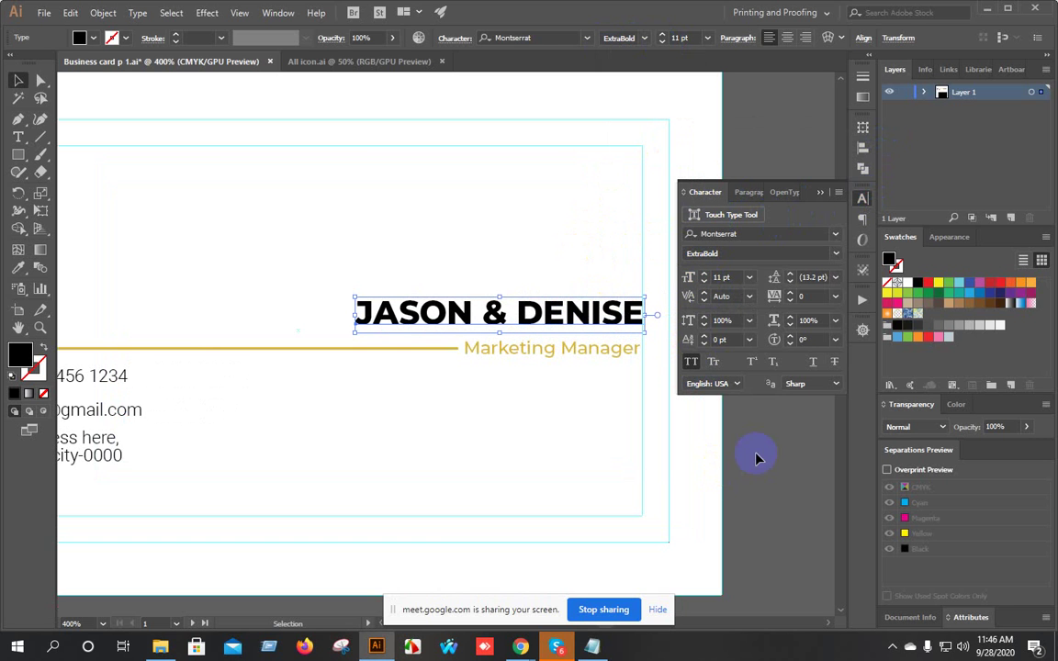
click(642, 340)
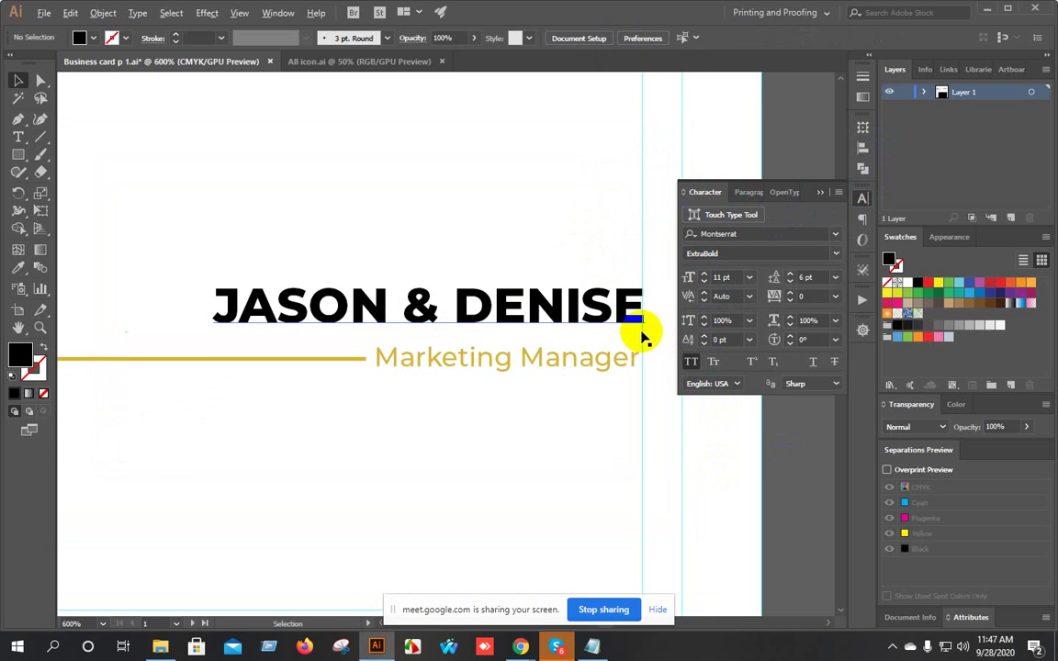
scroll(579, 367, down, 2)
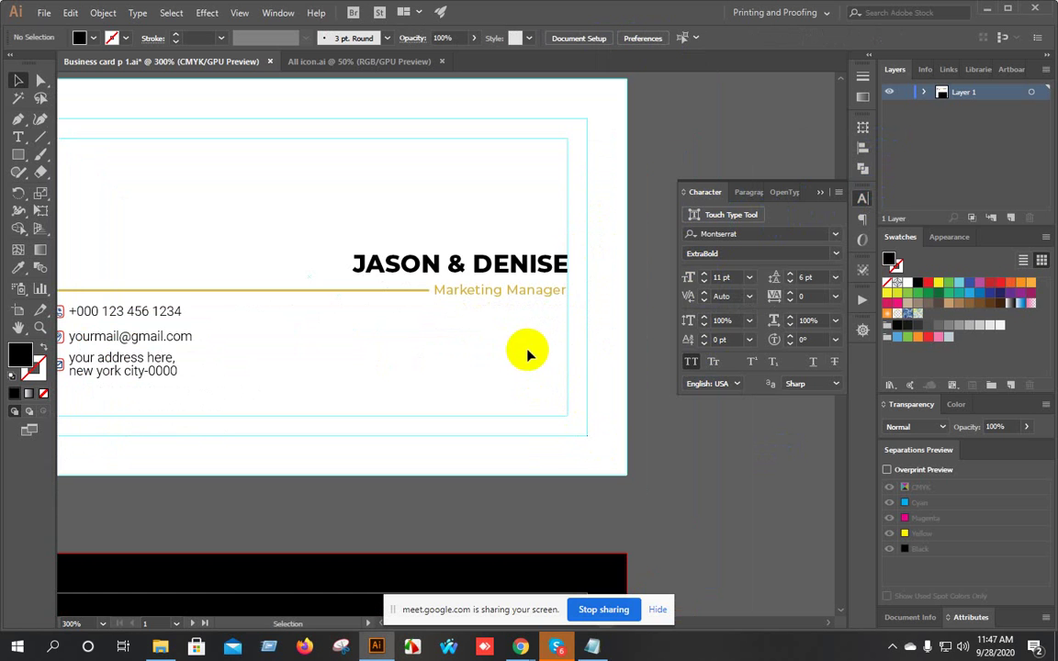
scroll(438, 340, left, 2)
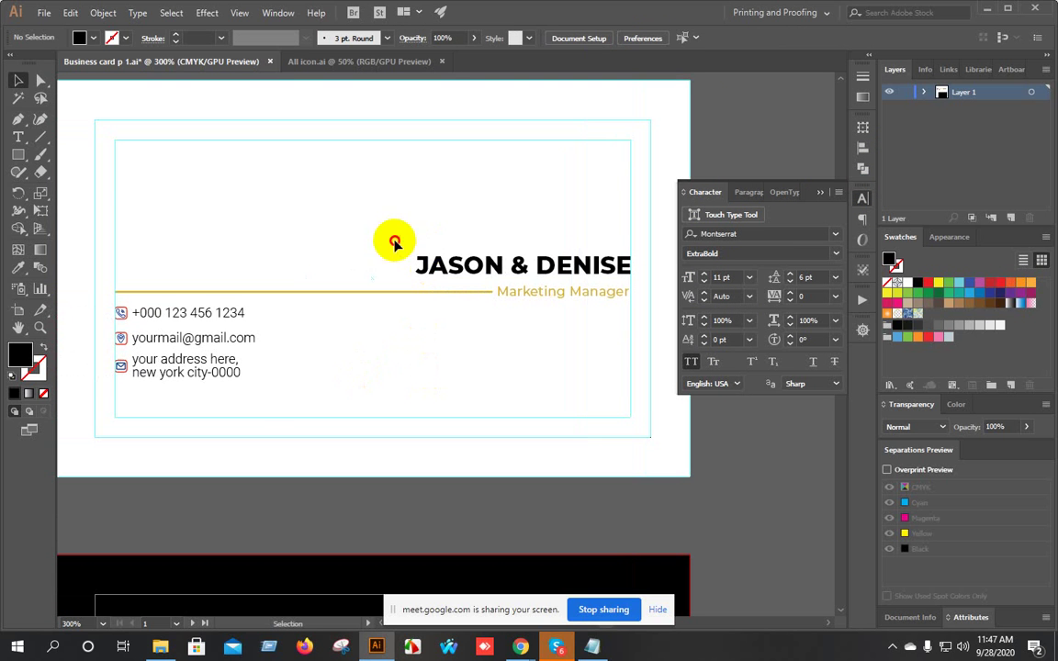
click(598, 265)
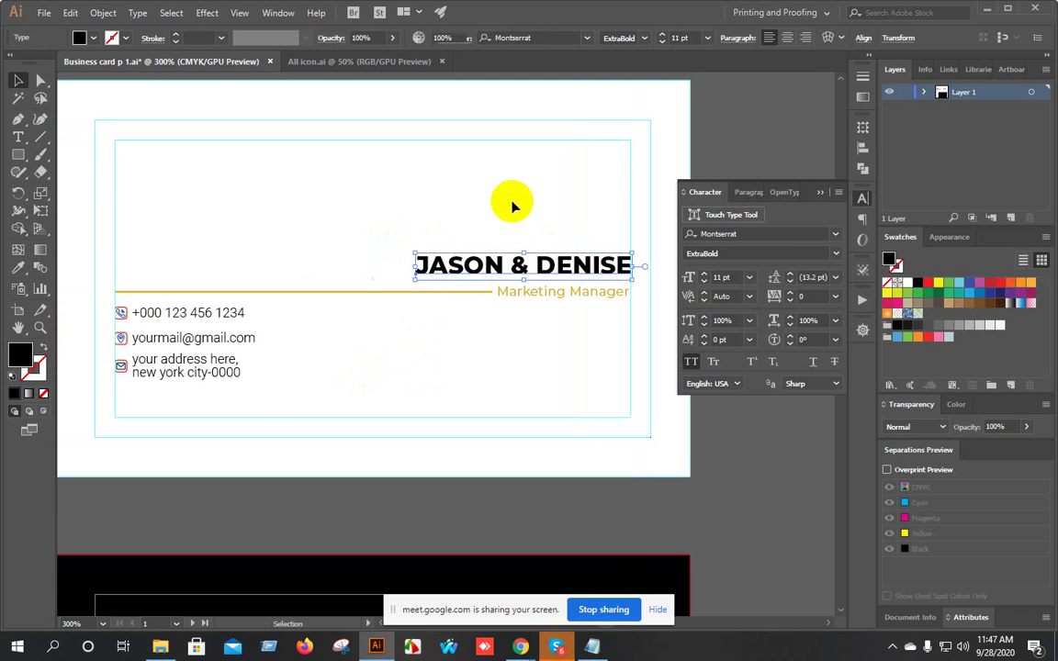
click(344, 157)
Recolor only the ampersand between the owners' names with the red sampled from the reference square beside the artboard.
click(17, 136)
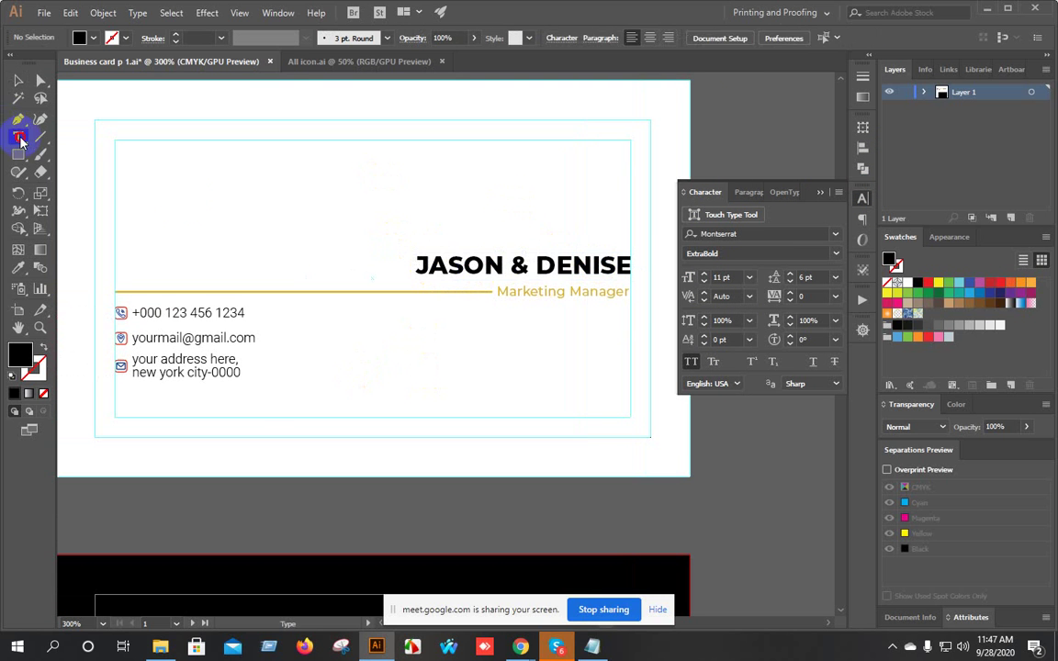
double_click(513, 266)
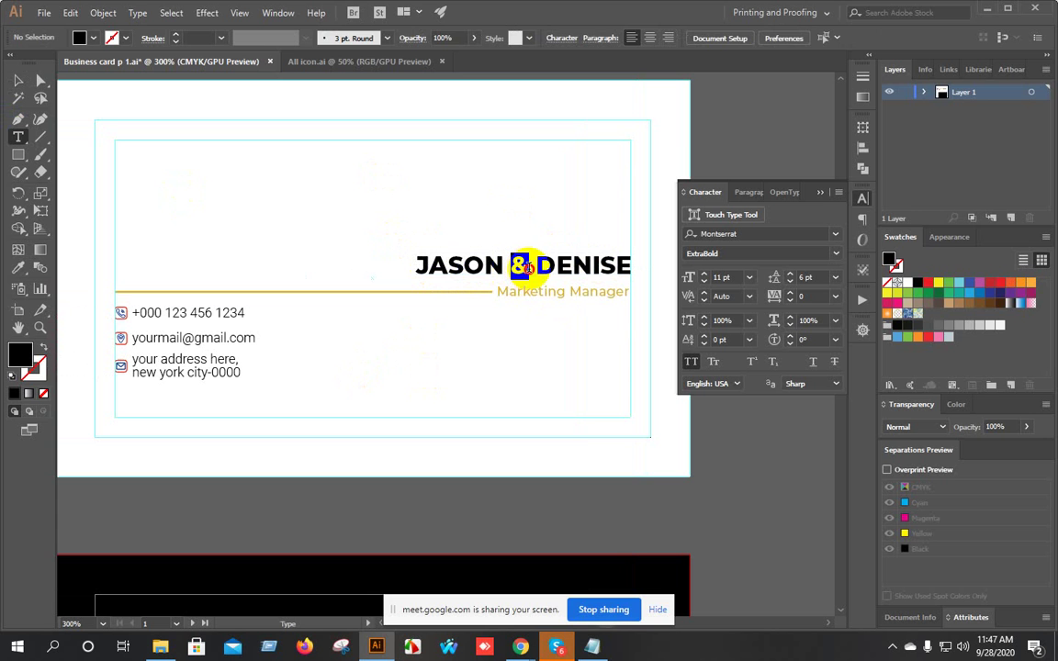
click(13, 272)
scroll(325, 375, down, 3)
scroll(212, 356, up, 4)
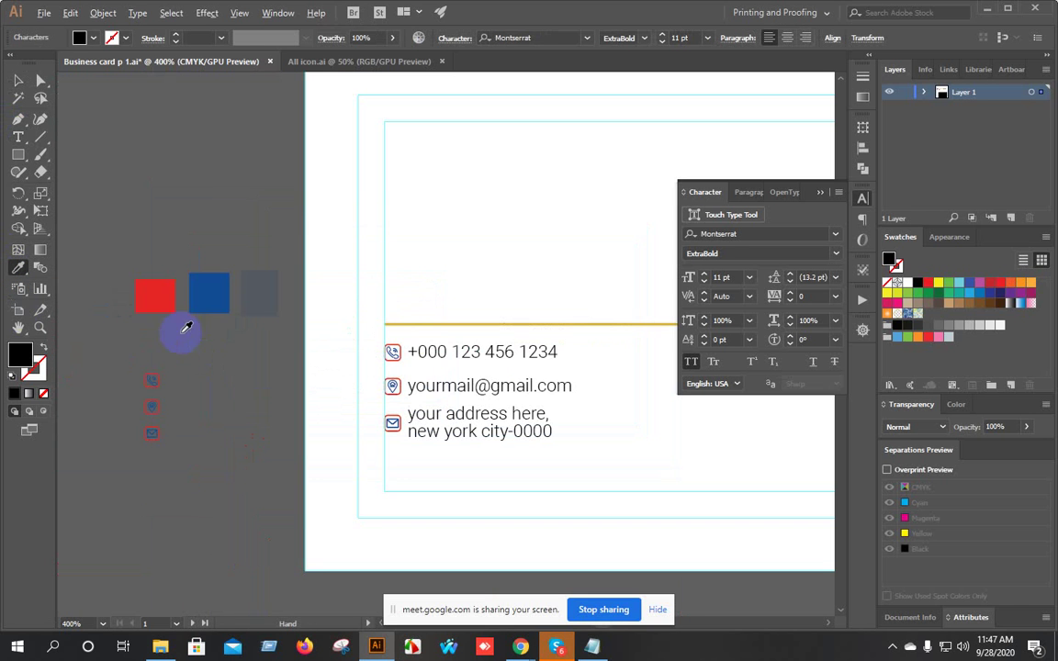
click(156, 286)
click(18, 81)
scroll(232, 289, down, 4)
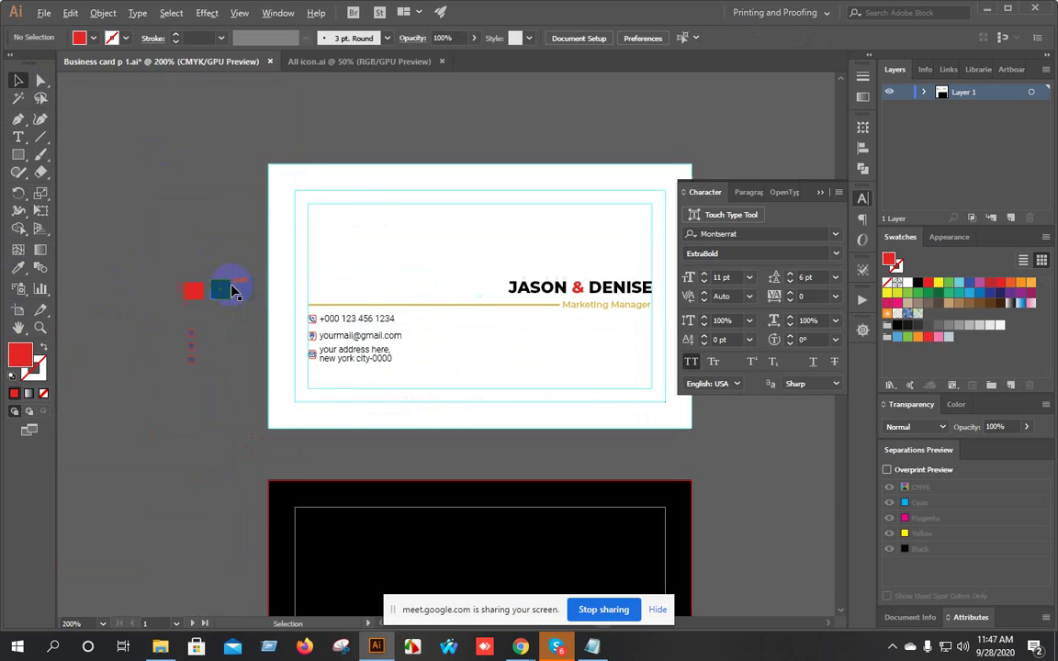
Recolor the grouped "Marketing Manager" title and horizontal line with the red sampled from the reference square.
scroll(442, 306, up, 2)
click(510, 288)
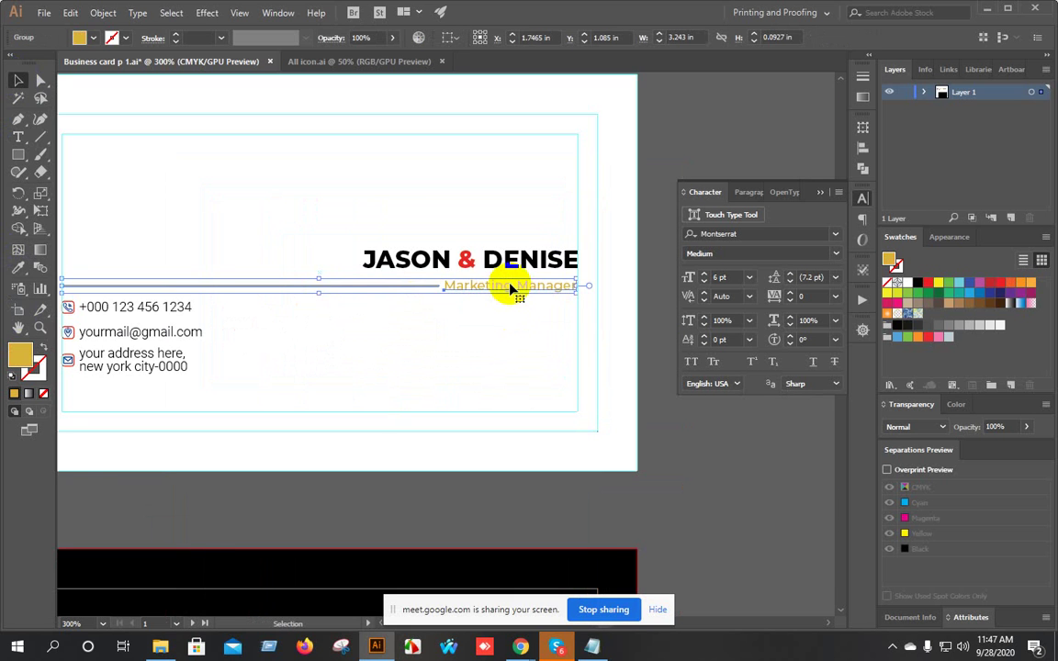
scroll(512, 285, down, 2)
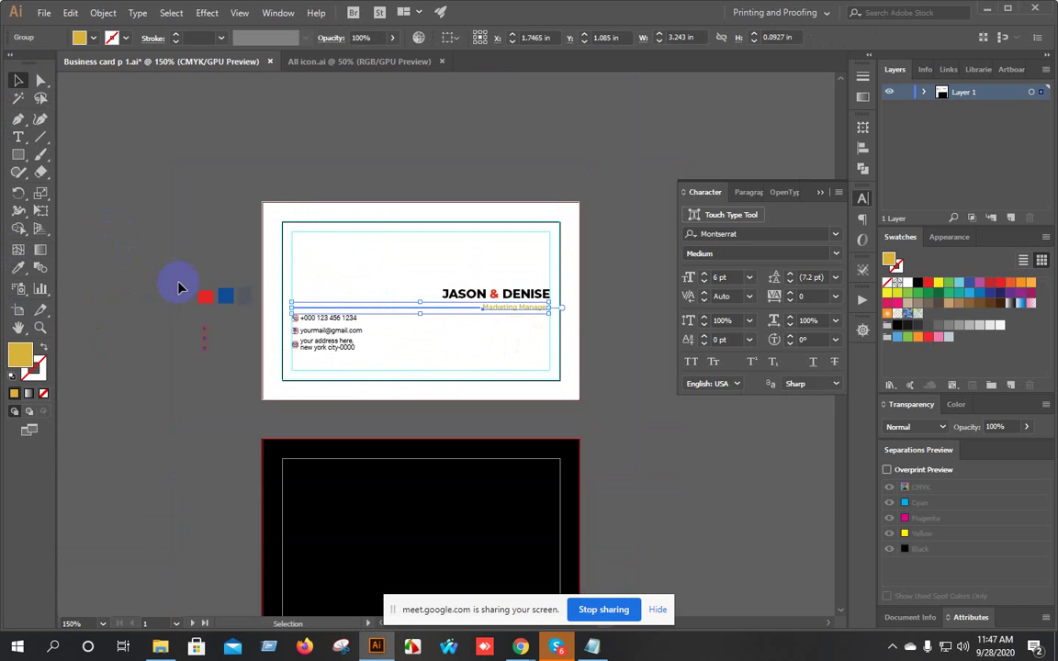
scroll(179, 287, up, 4)
click(292, 342)
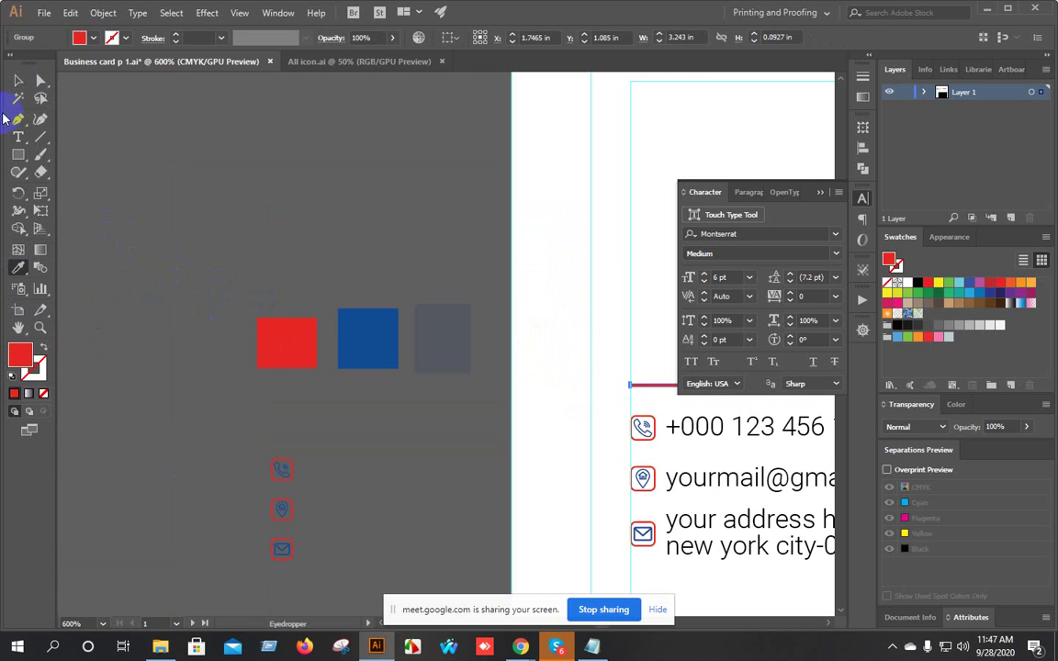
click(22, 82)
click(302, 260)
scroll(510, 342, down, 3)
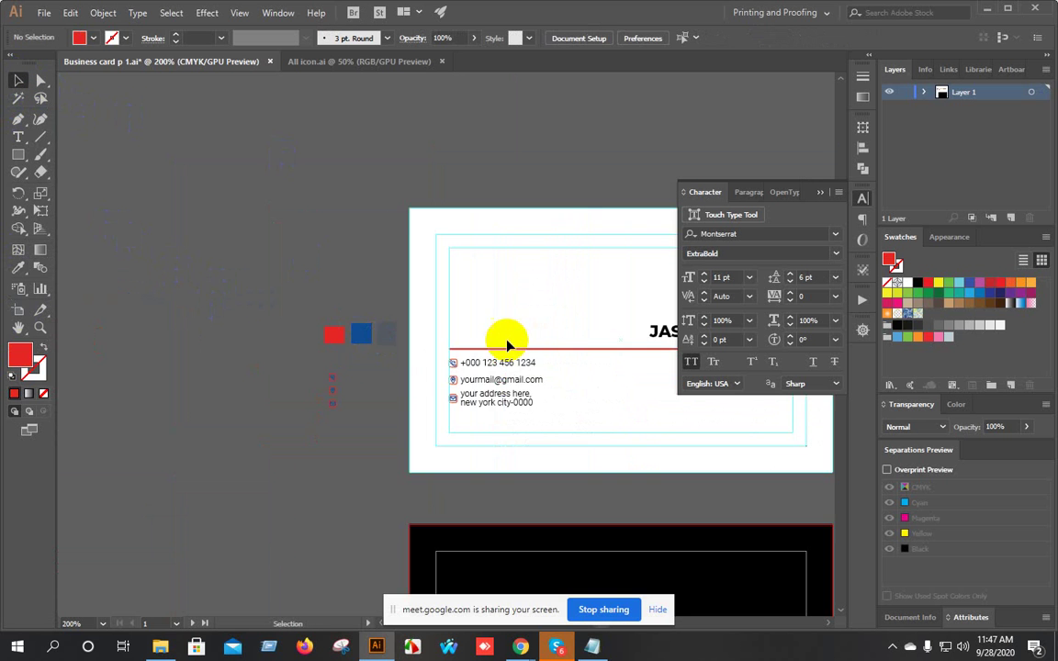
drag(509, 343, 224, 309)
scroll(462, 342, up, 1)
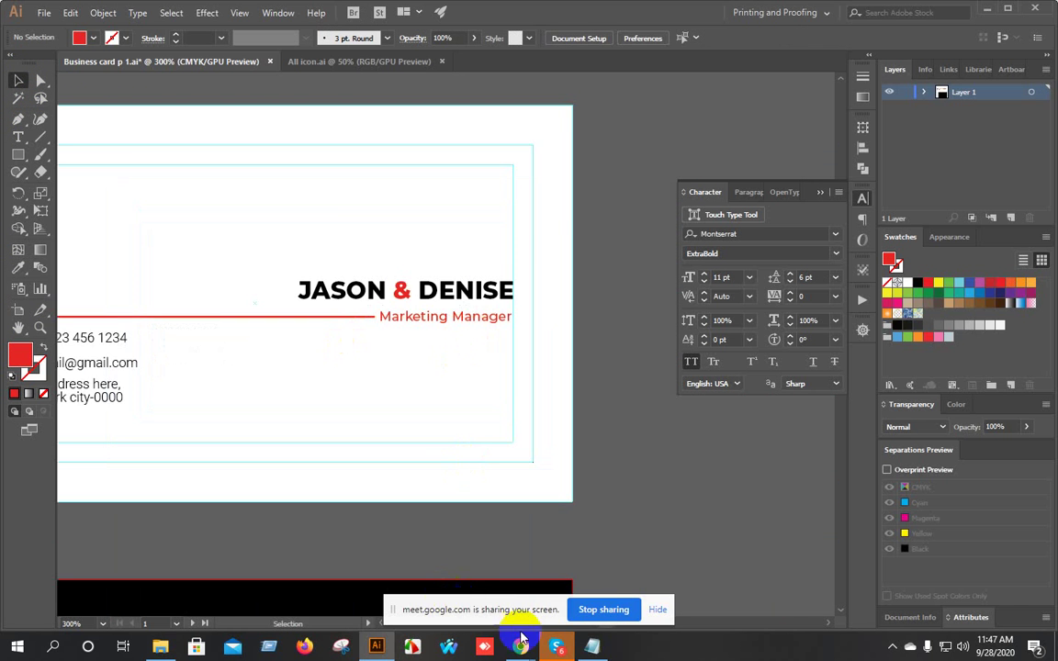
Switch to the Freelancer contest page in Chrome and select the word "Owners" in the description.
mouse_move(511, 650)
click(472, 609)
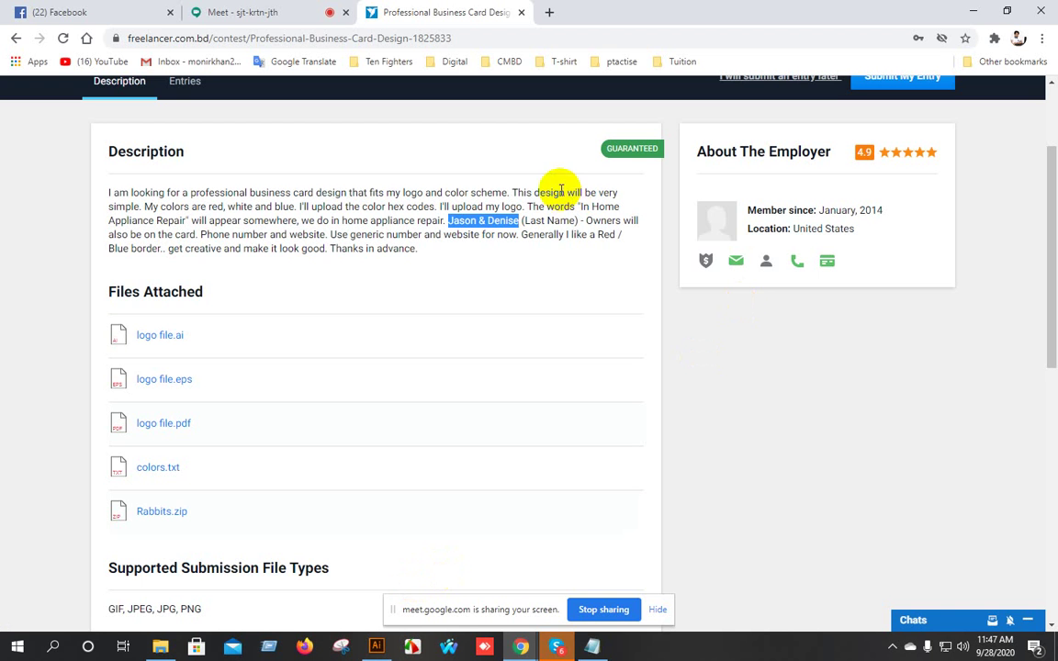
drag(587, 218, 620, 220)
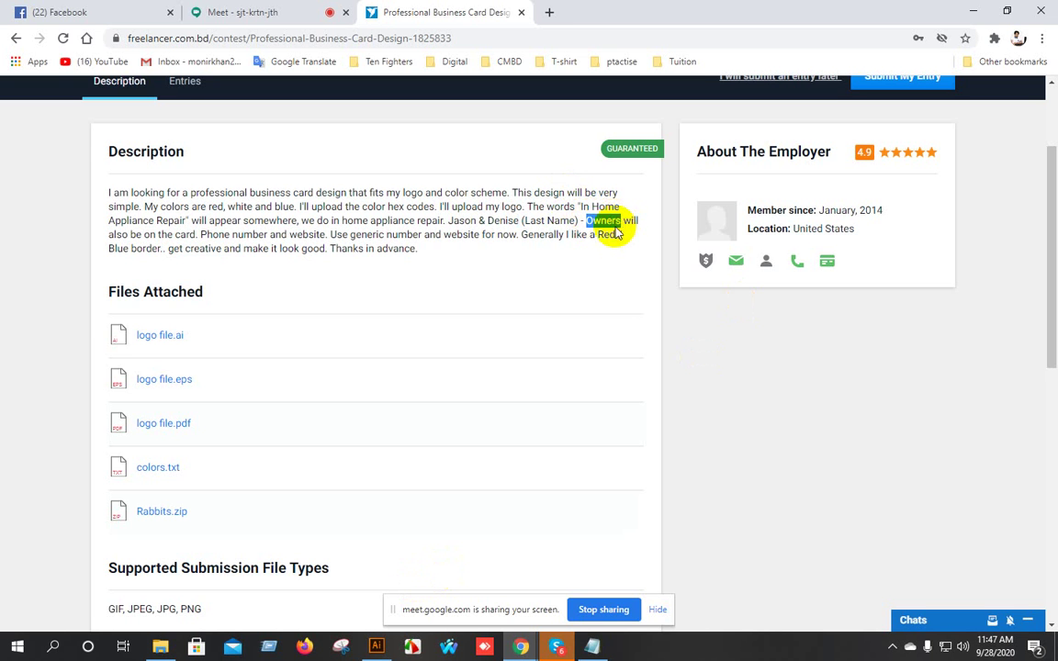
Return to Illustrator and replace the "Marketing Manager" title with "Owners".
click(376, 647)
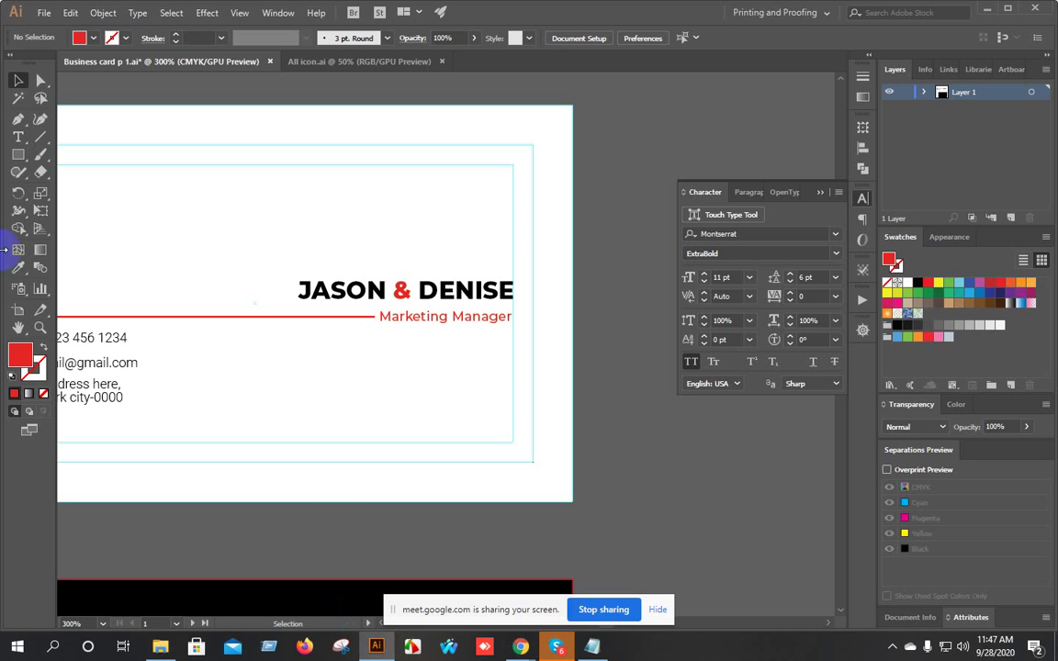
triple_click(442, 317)
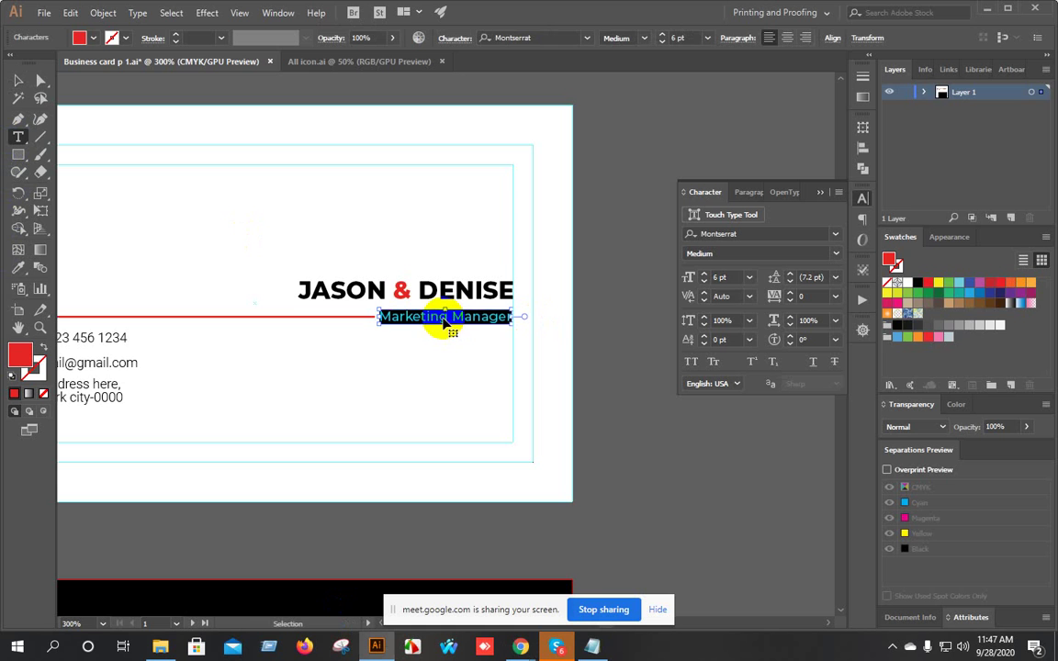
text(Owners)
click(20, 80)
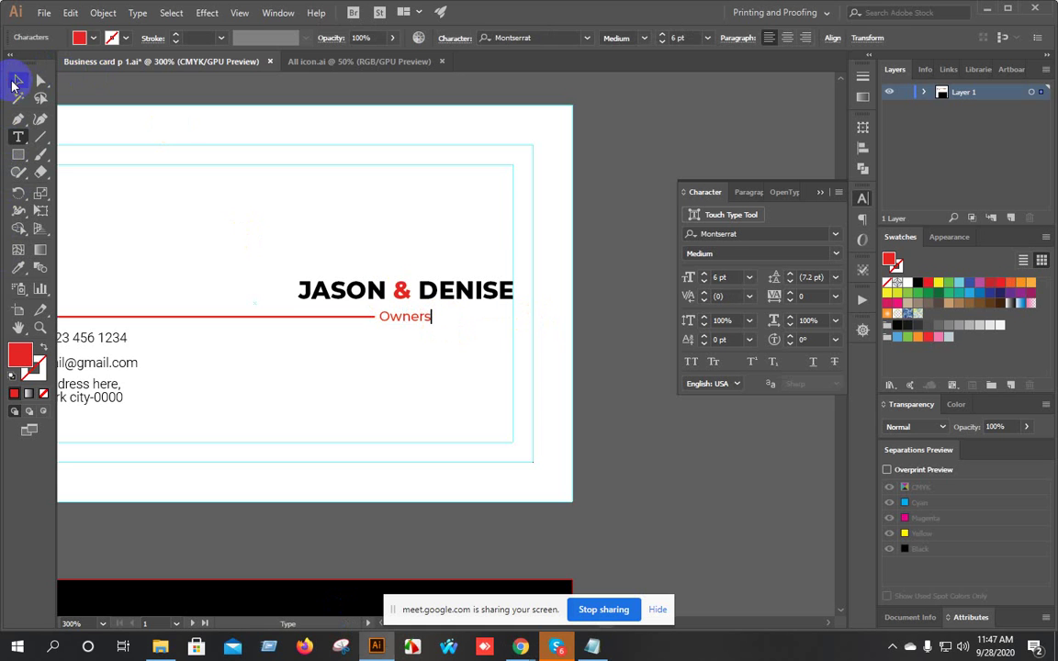
Try tracking values of 300 and 500 on the "Owners" title.
click(818, 294)
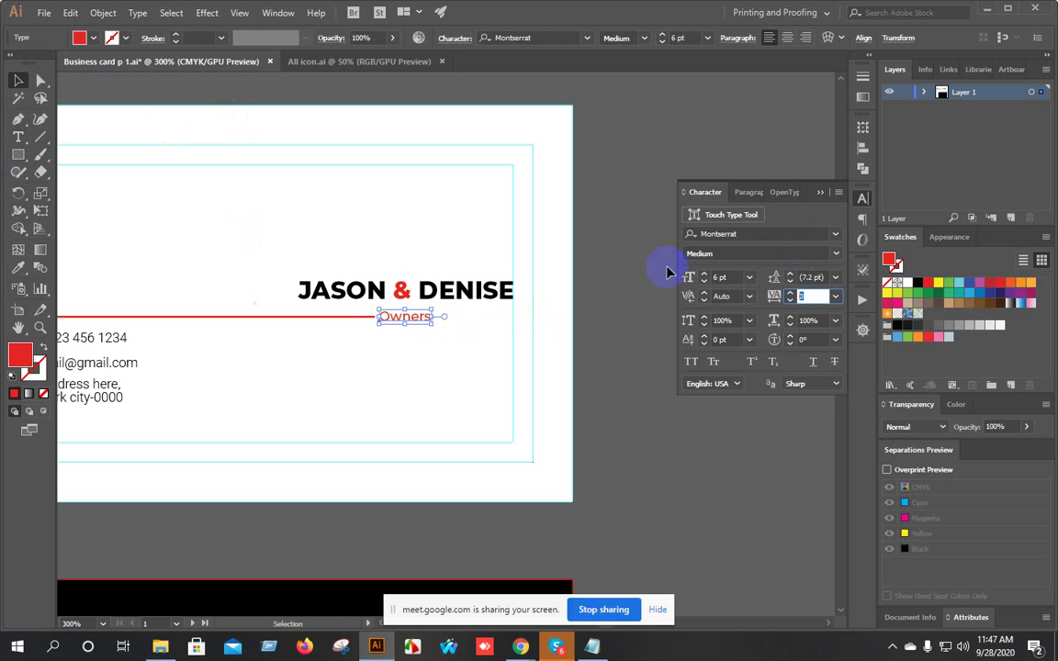
text(300)
key(Return)
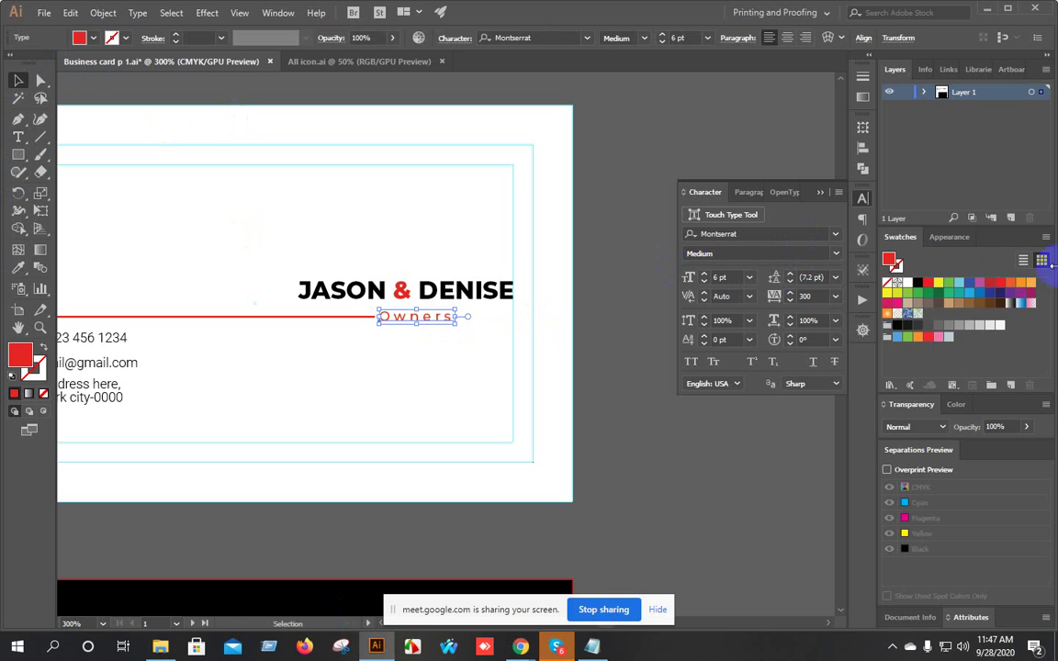
click(809, 295)
text(500)
key(Return)
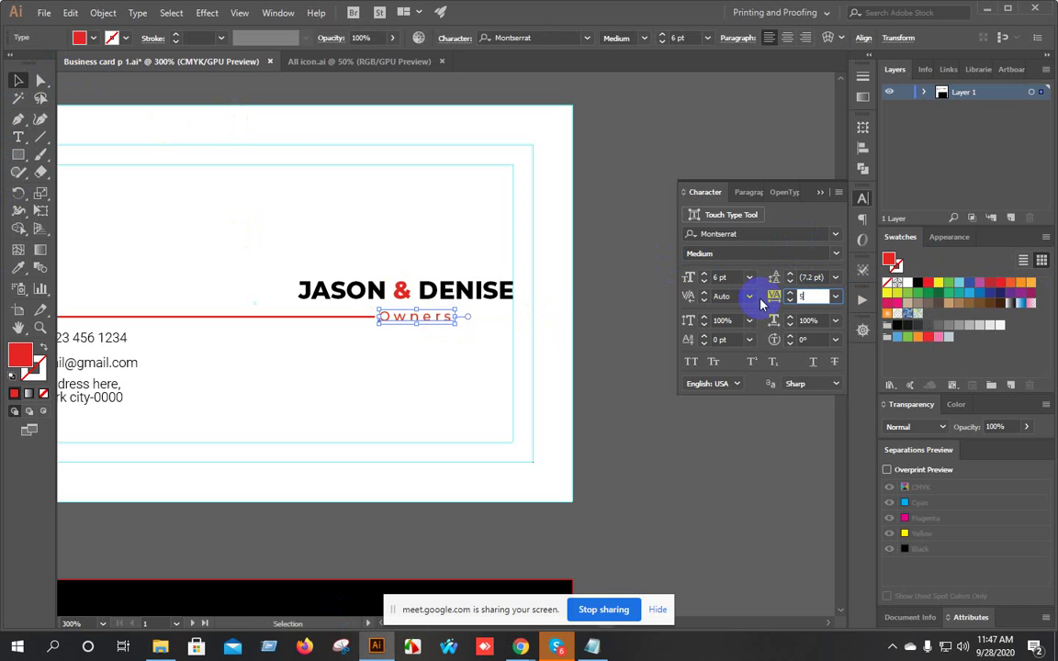
Set the tracking of the "Owners" title to 1000 and deselect it.
click(808, 296)
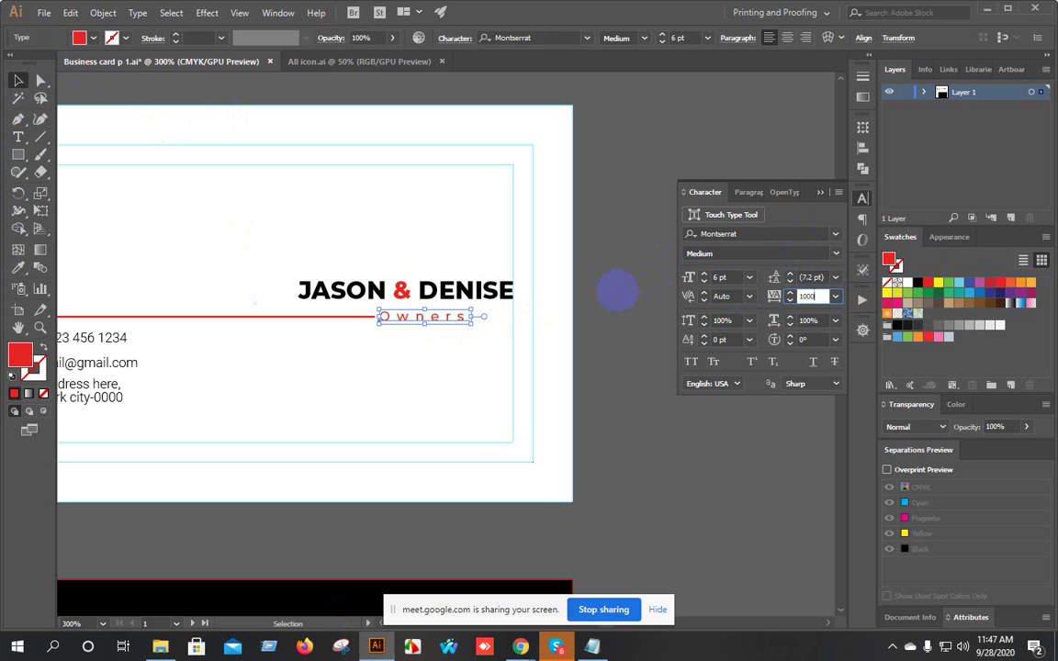
key(Return)
click(495, 347)
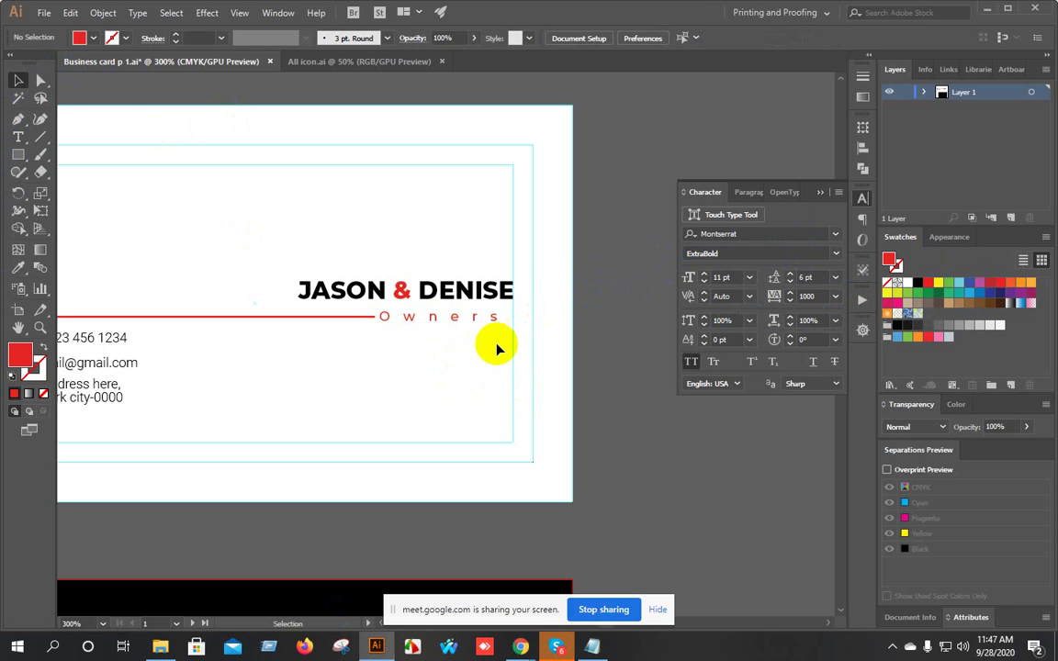
Ungroup the "Owners" title from the red horizontal line.
scroll(496, 347, up, 2)
drag(425, 170, 479, 330)
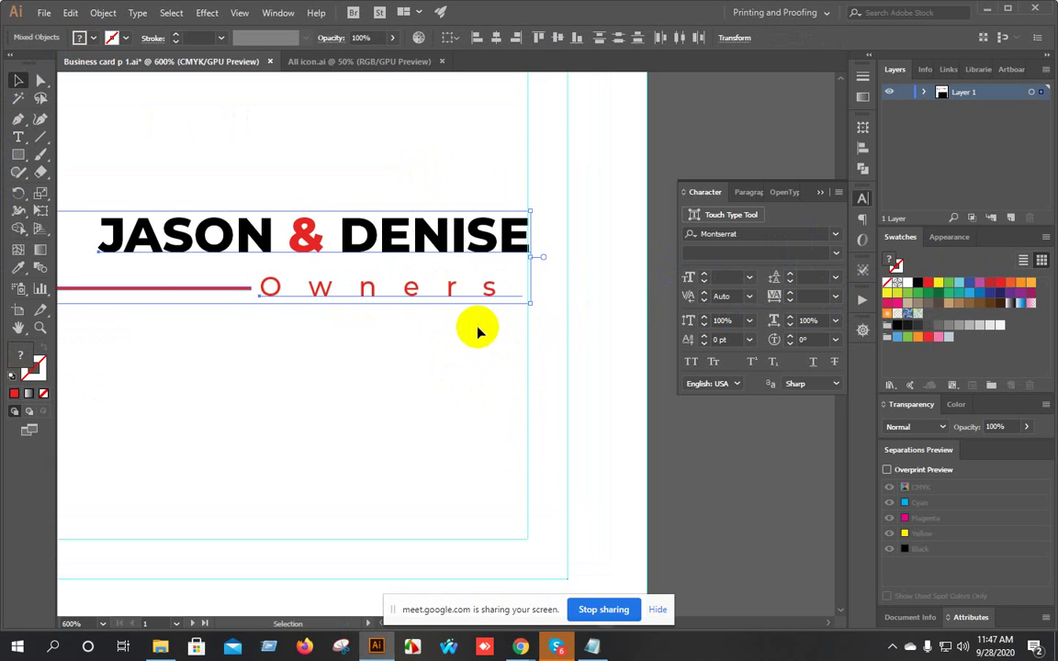
right_click(404, 213)
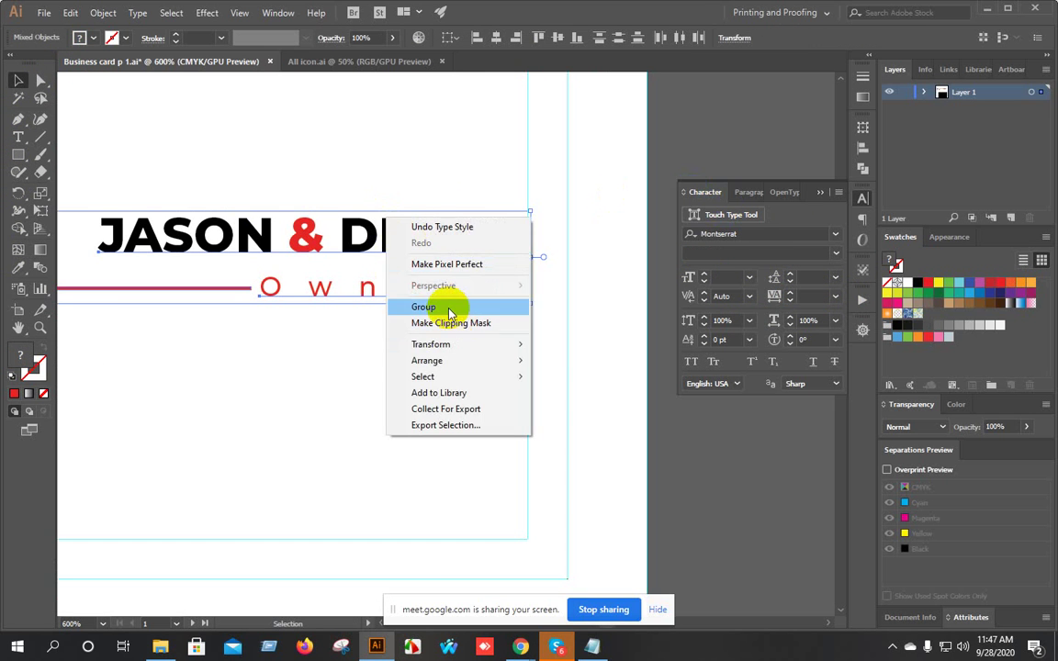
click(547, 396)
right_click(422, 288)
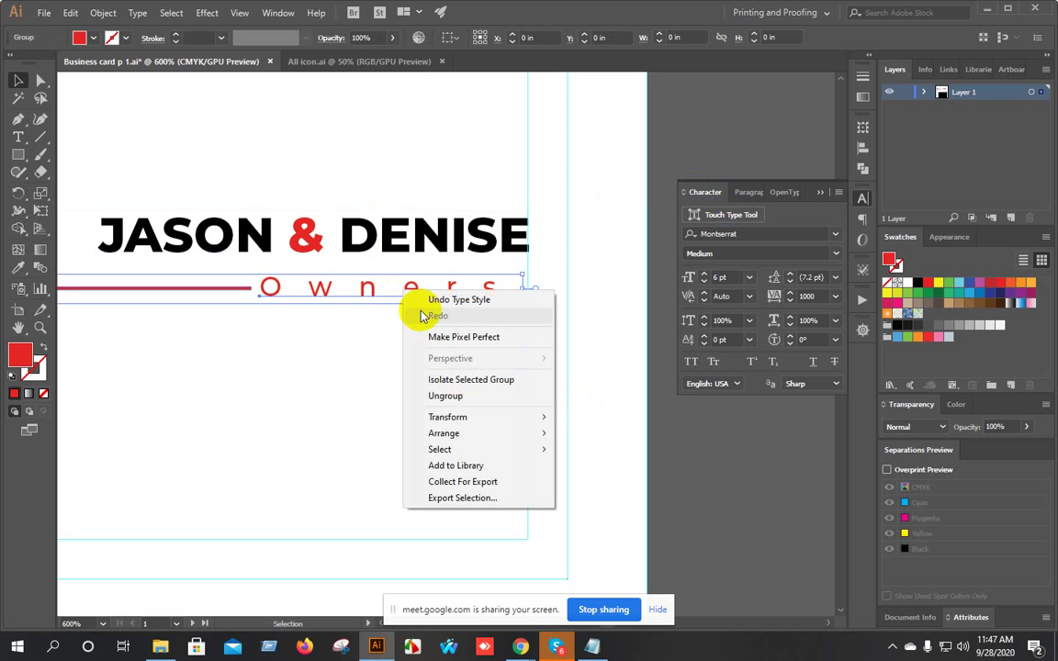
click(464, 398)
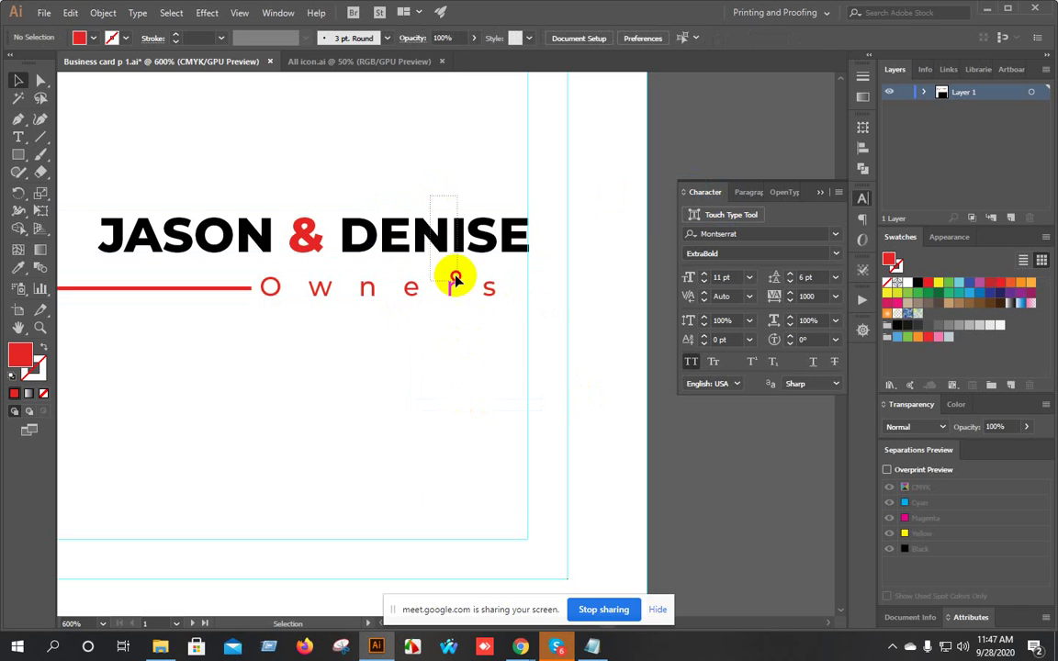
Align the right edges of the owners' names and the "Owners" title.
drag(439, 176, 387, 296)
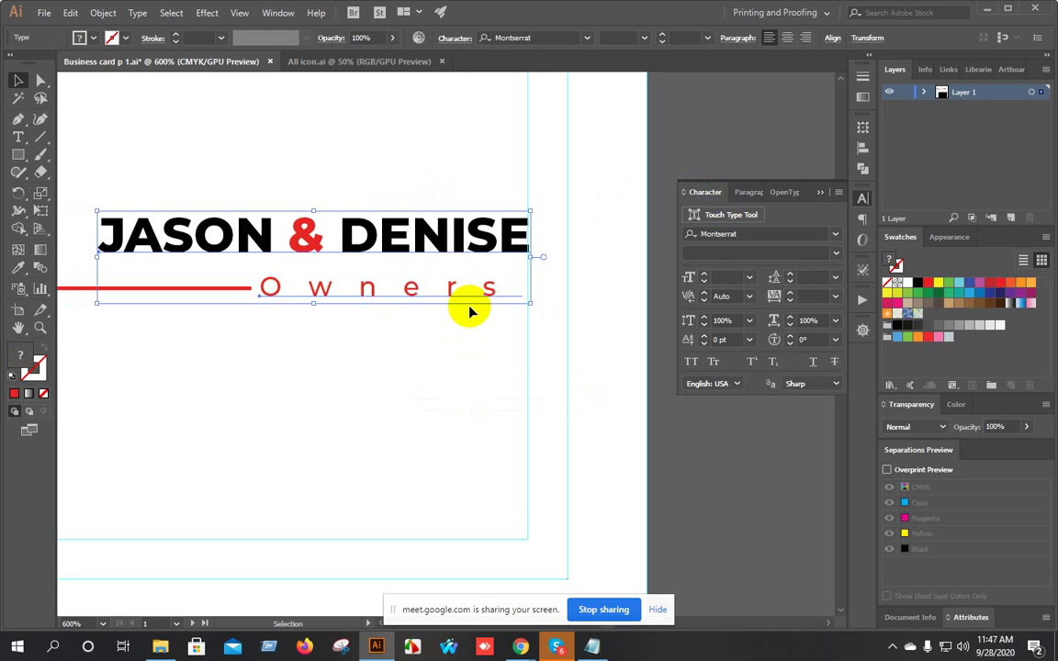
click(862, 147)
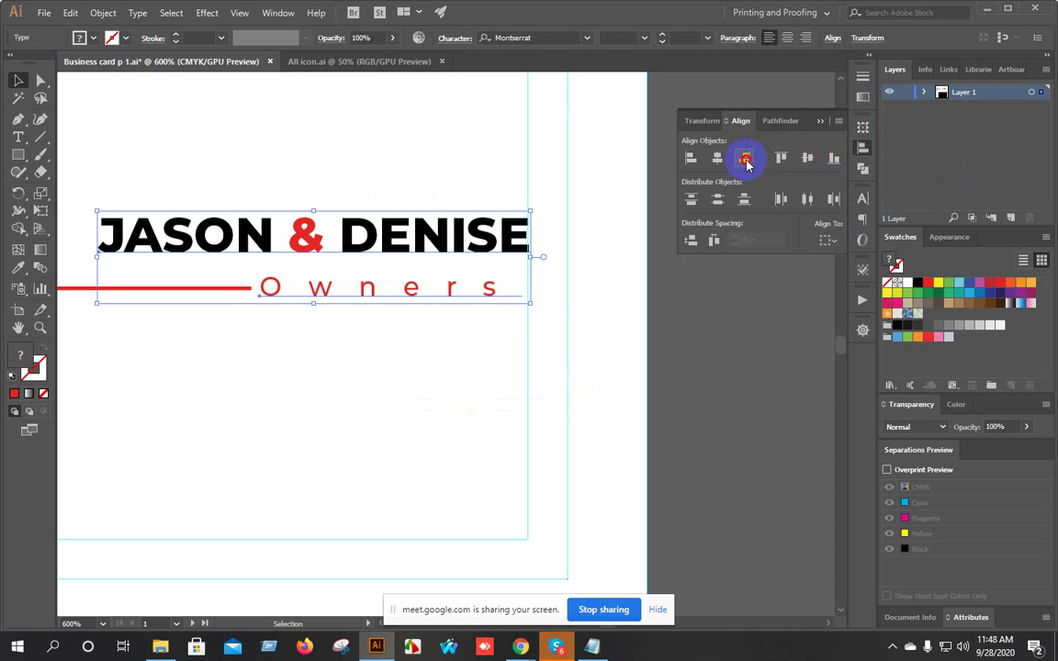
click(746, 160)
click(576, 326)
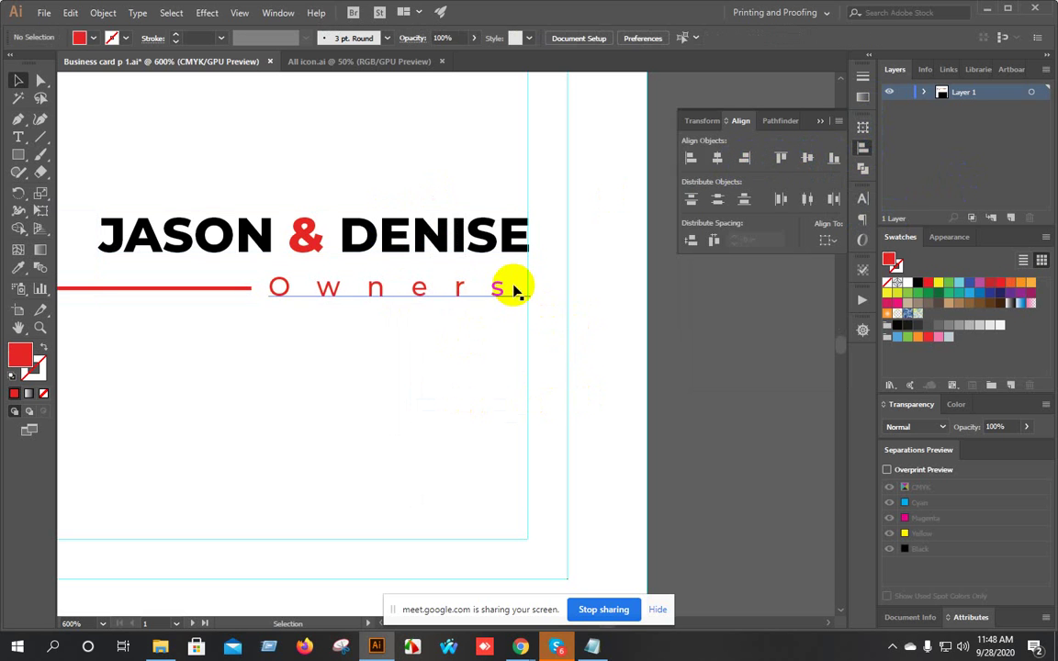
Adjust the owners' names and the "Owners" title horizontally so their last letters end at the inner right guide.
scroll(431, 308, up, 3)
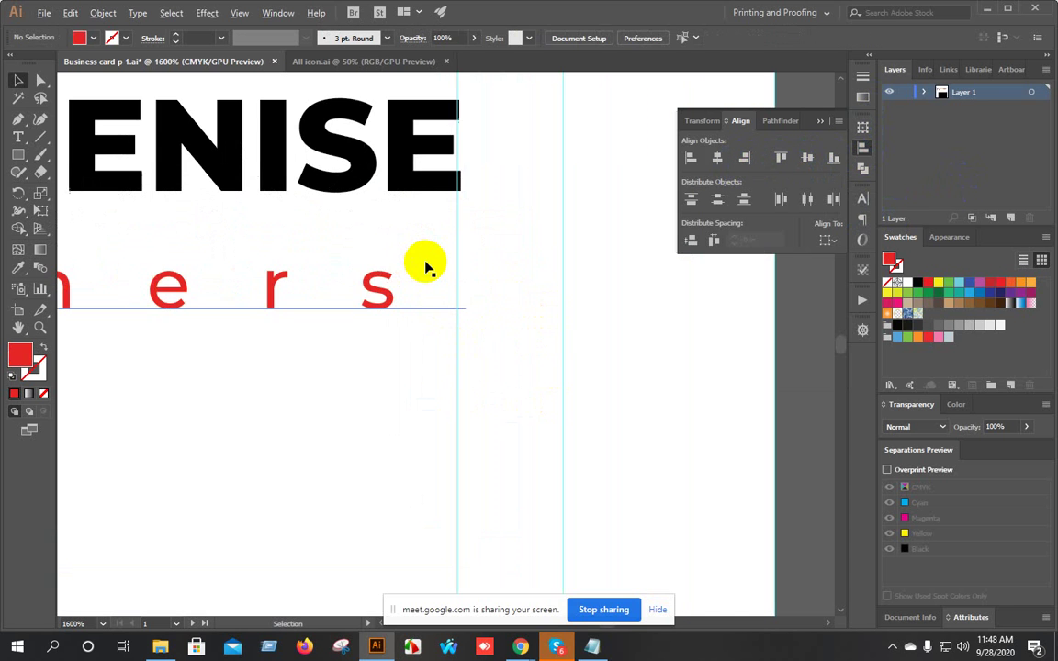
drag(439, 191, 434, 190)
drag(384, 291, 448, 296)
click(555, 291)
scroll(628, 344, down, 2)
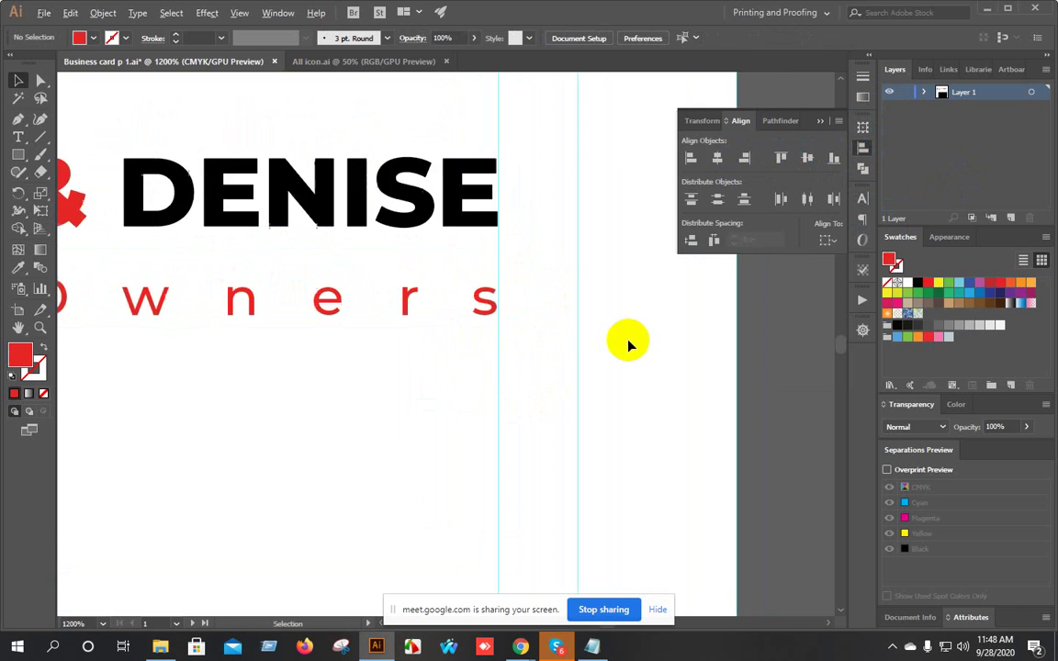
drag(489, 412, 509, 389)
scroll(582, 390, down, 2)
Set the "Owners" title in all caps and shift it left toward the inner right guide.
click(496, 340)
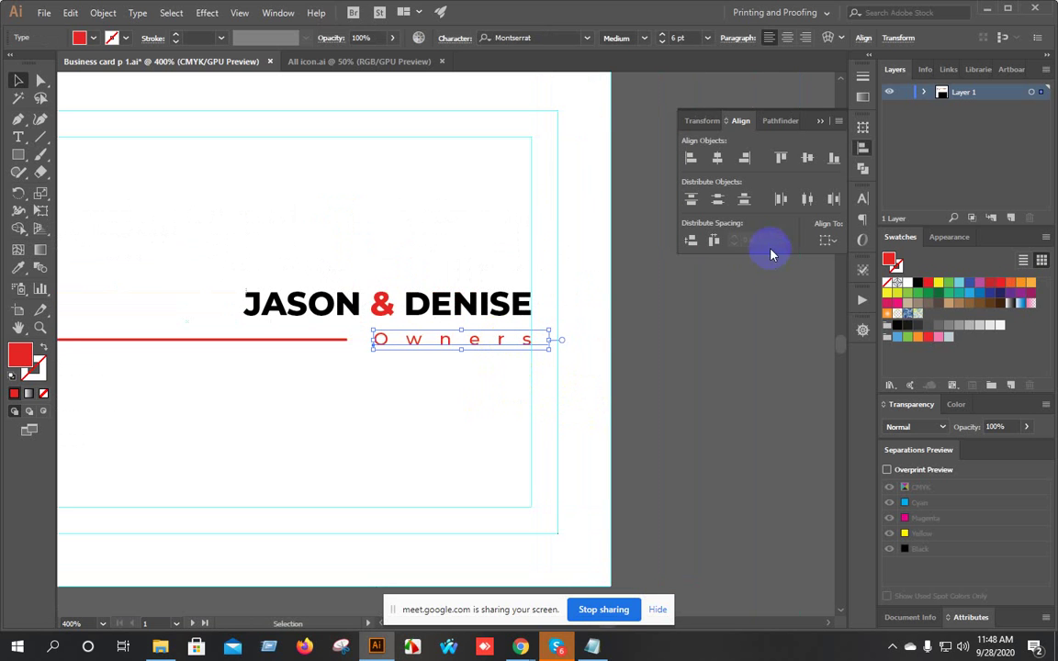
click(858, 199)
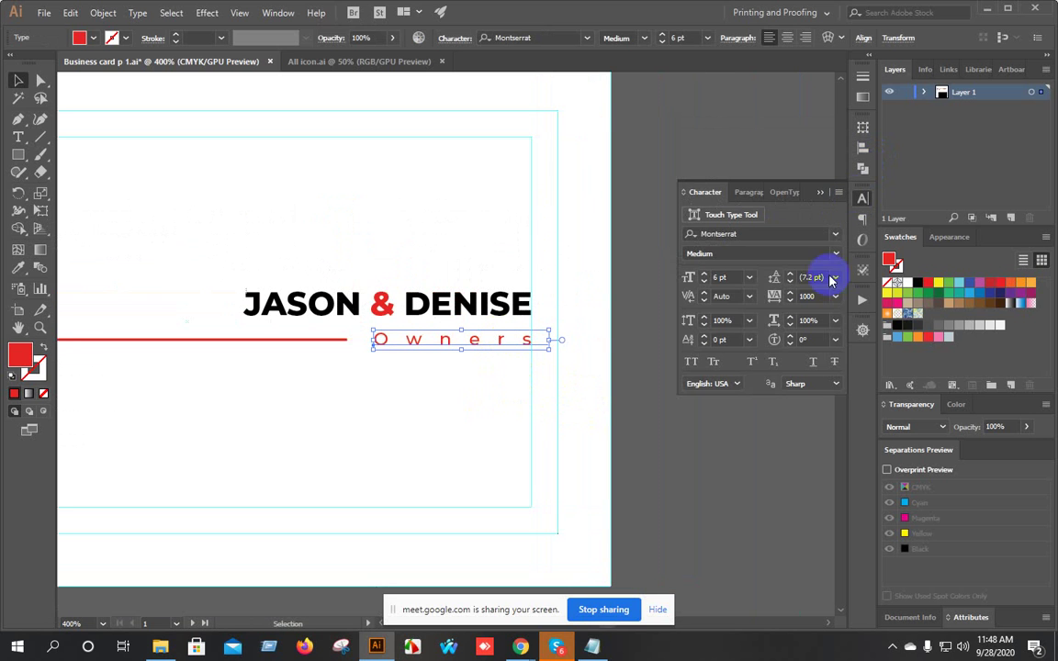
click(692, 362)
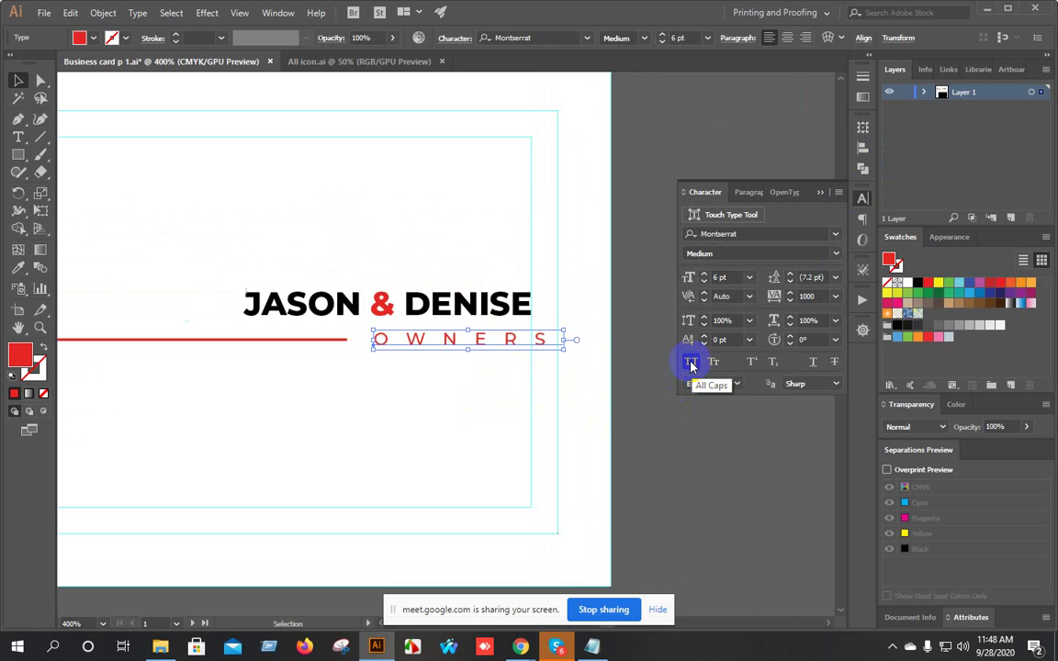
key(Left)
key(Left)
key(Left)
key(Left)
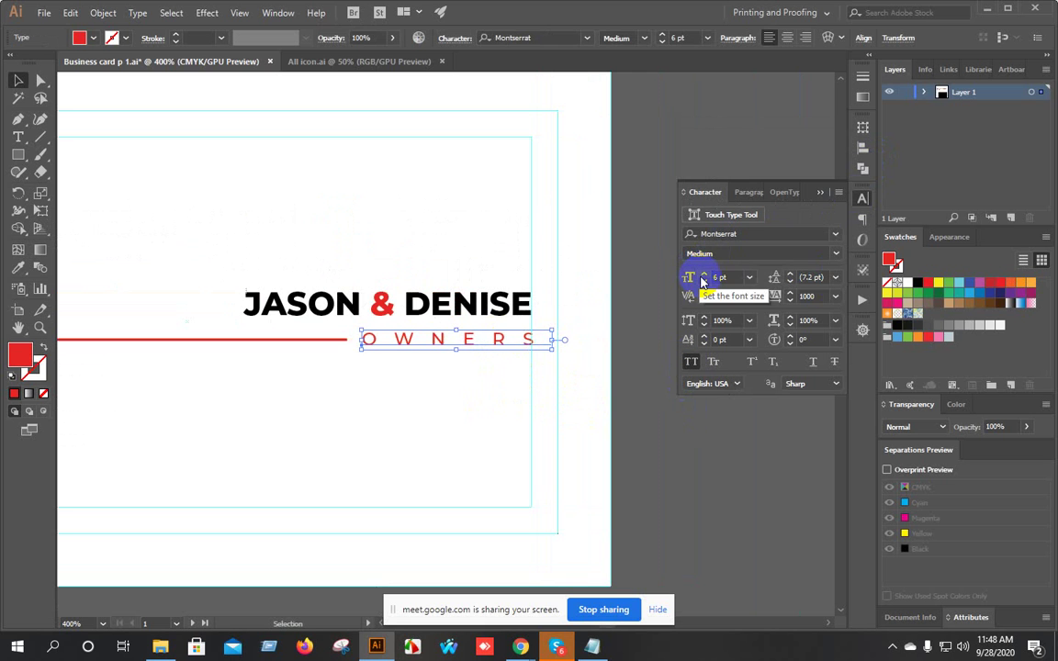
Set the "OWNERS" title to 7 pt with the Montserrat SemiBold style.
click(704, 274)
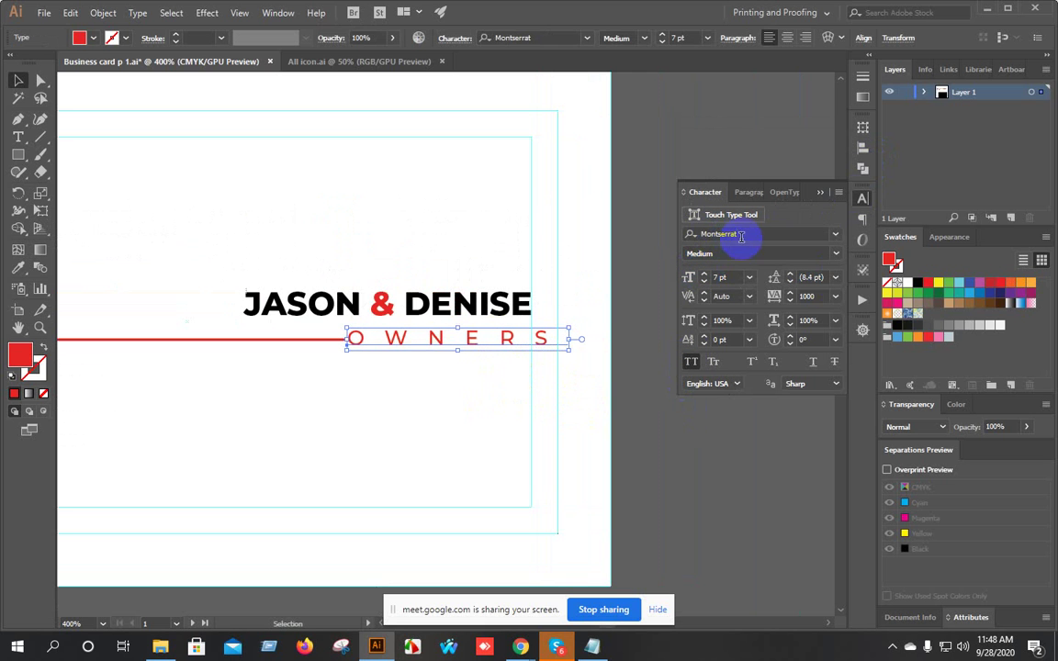
click(827, 254)
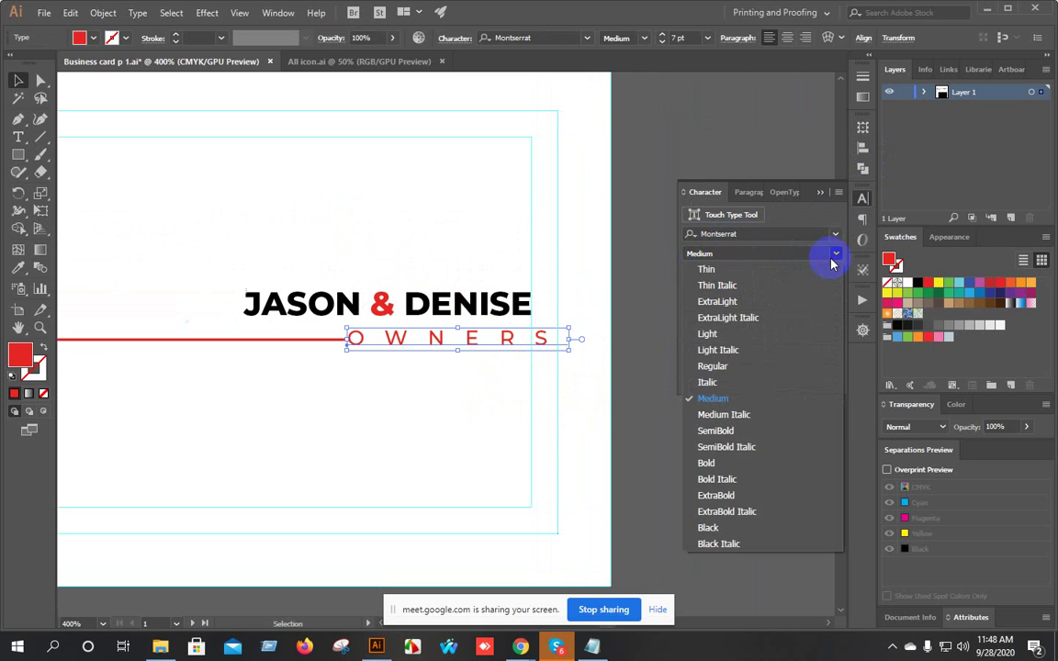
click(716, 431)
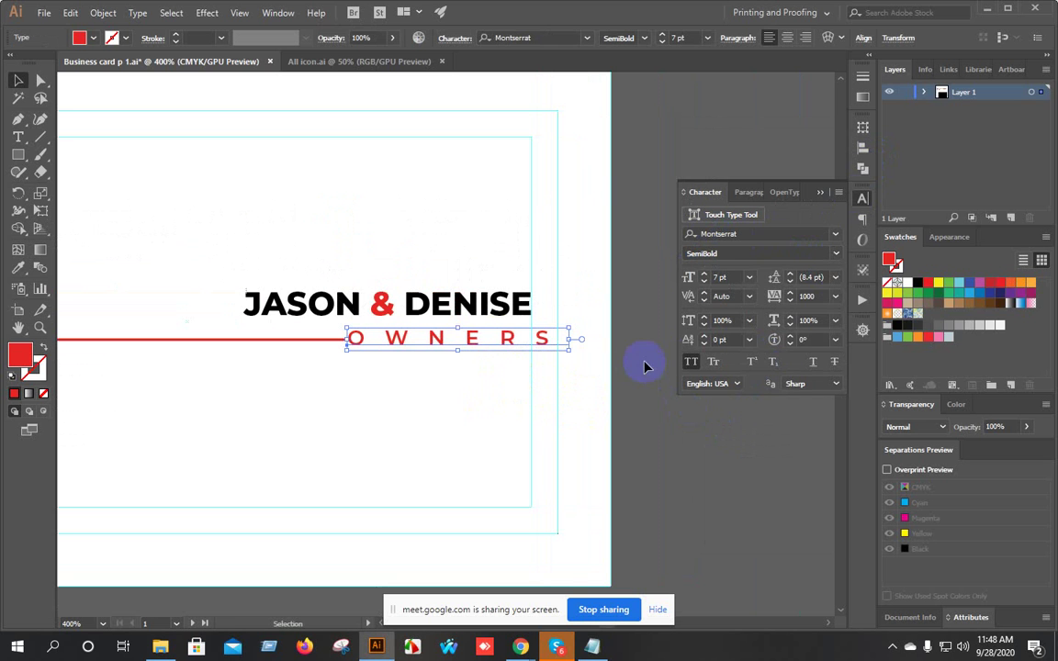
Move the enlarged "OWNERS" title left so its final S ends at the inner right guide, and deselect it.
key(Left)
key(Left)
key(Left)
key(Left)
key(Left)
key(Left)
key(Left)
key(Left)
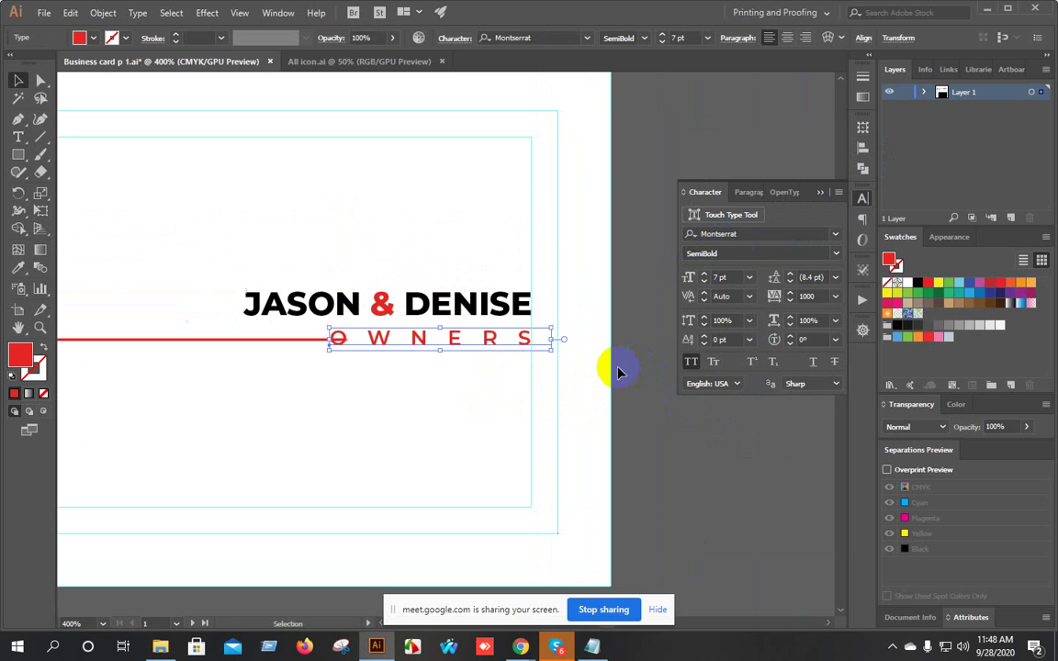
key(Left)
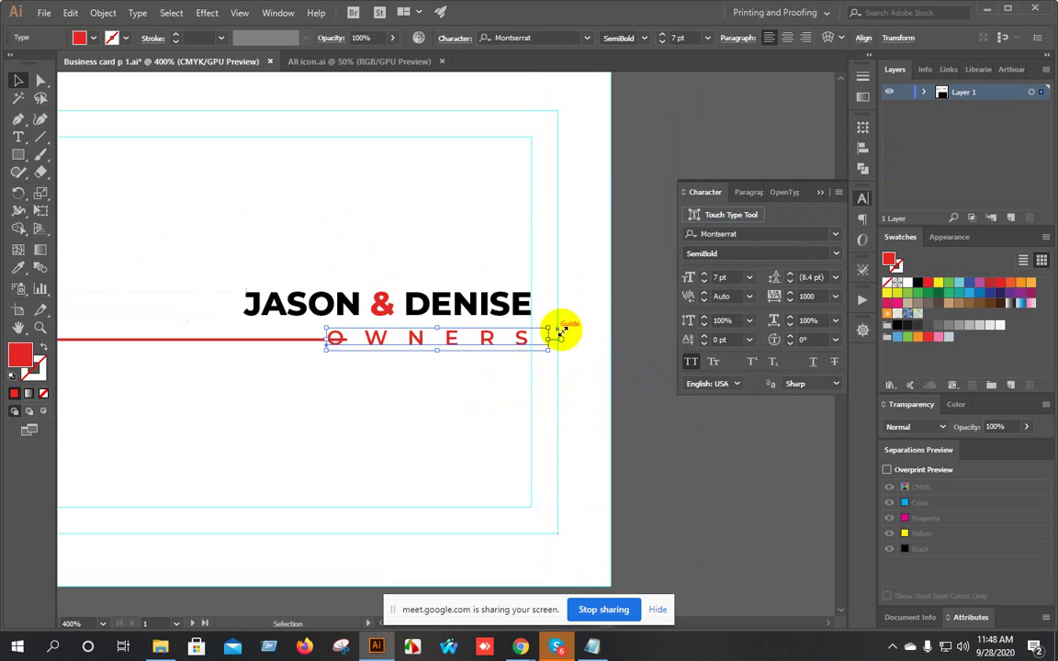
scroll(567, 296, up, 3)
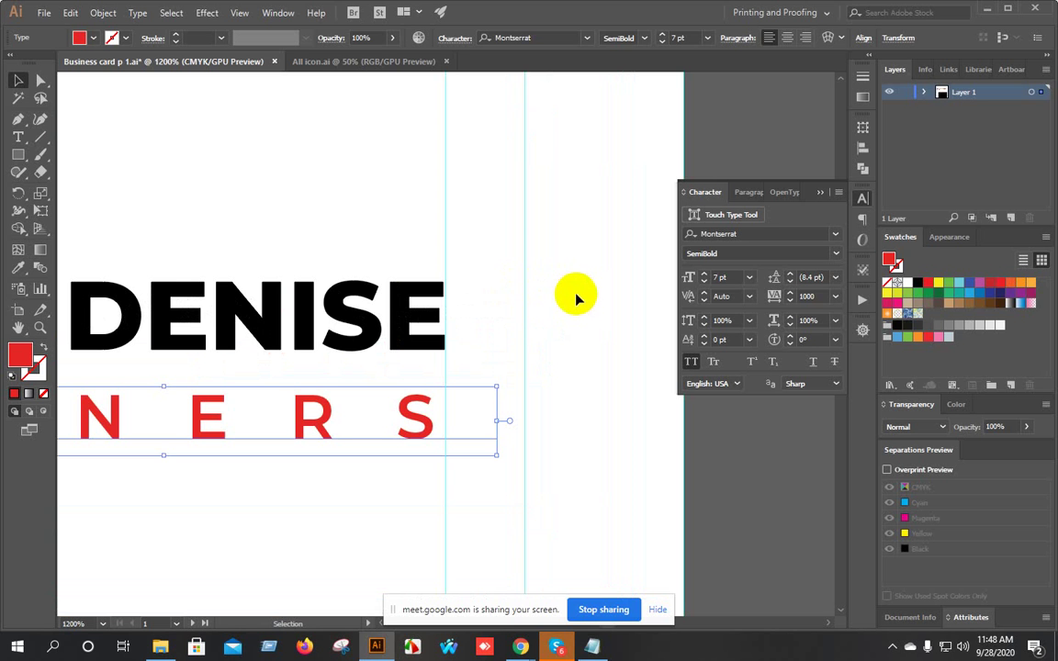
key(Right)
click(581, 281)
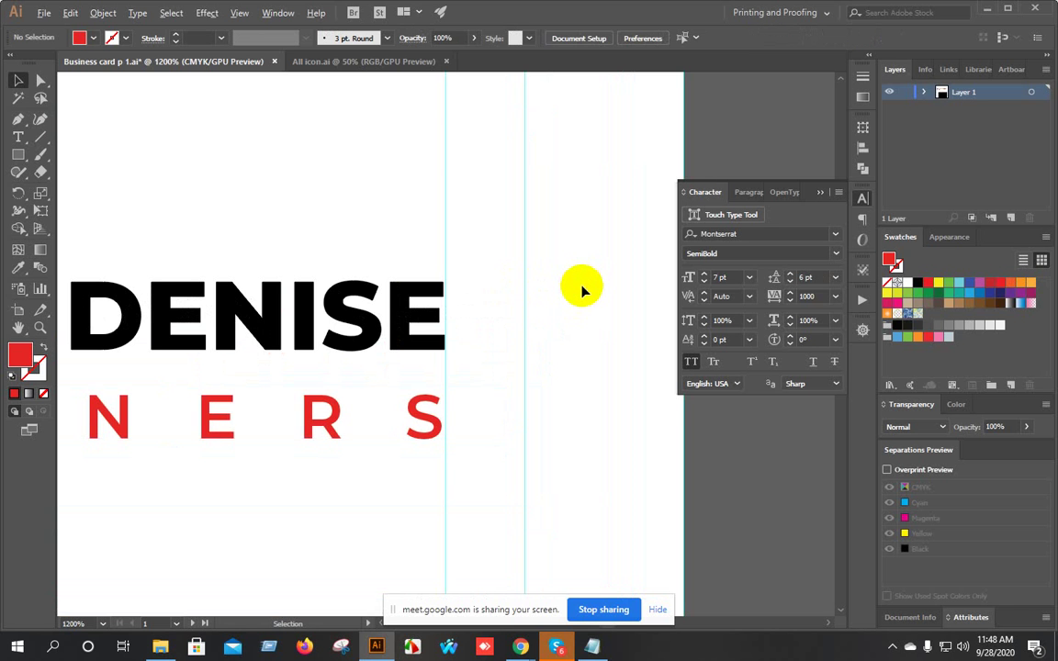
Set the tracking of the "OWNERS" title to 700.
scroll(581, 288, down, 2)
scroll(581, 290, down, 2)
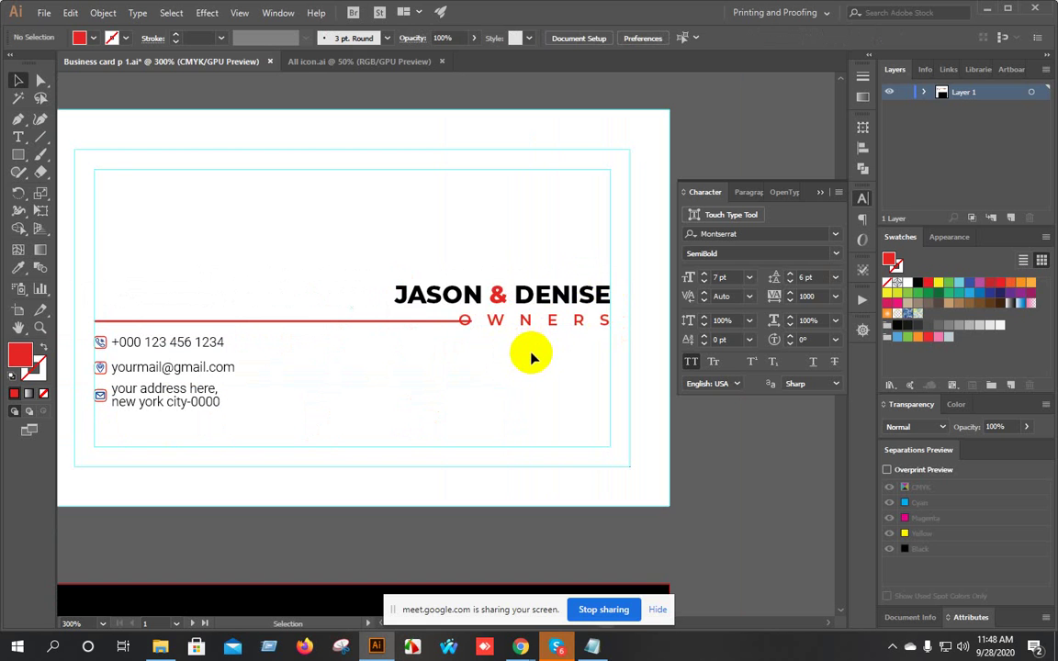
scroll(547, 326, up, 2)
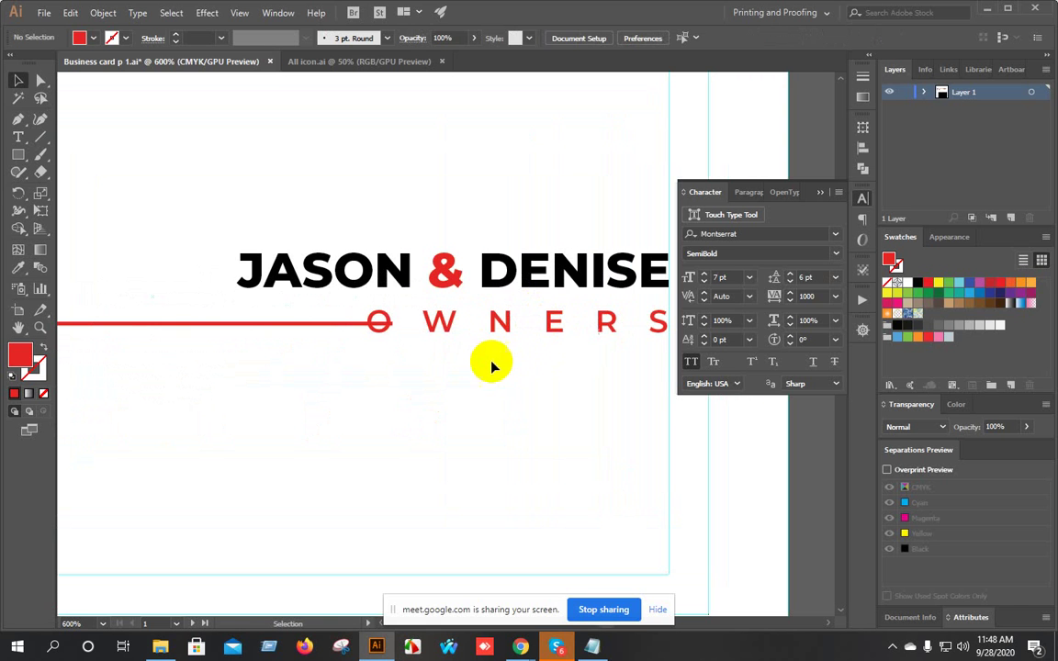
click(495, 321)
click(812, 319)
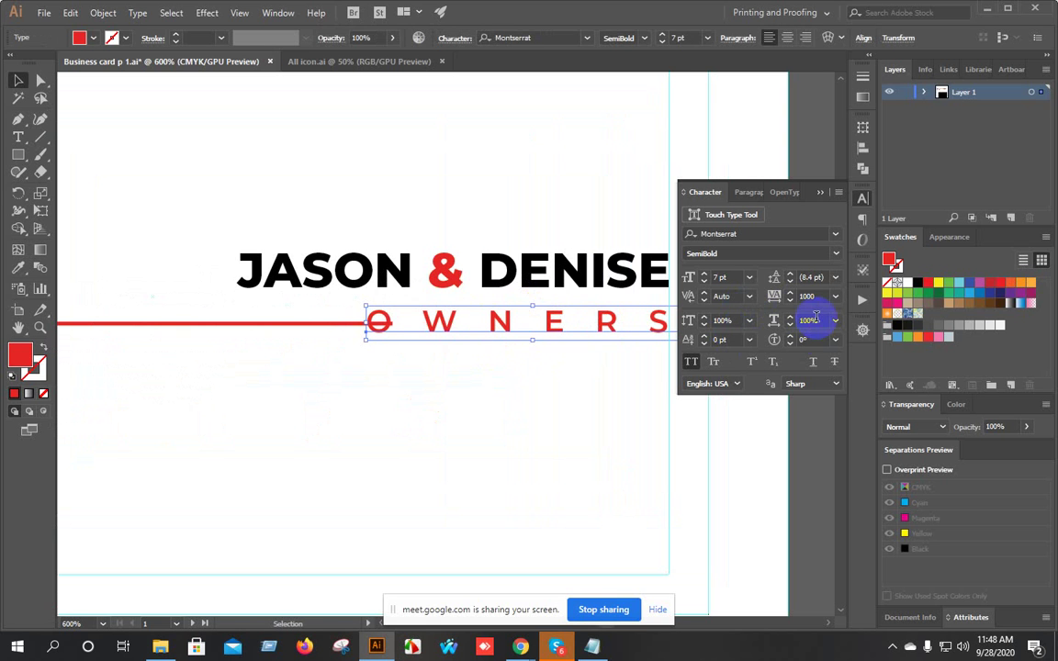
click(823, 295)
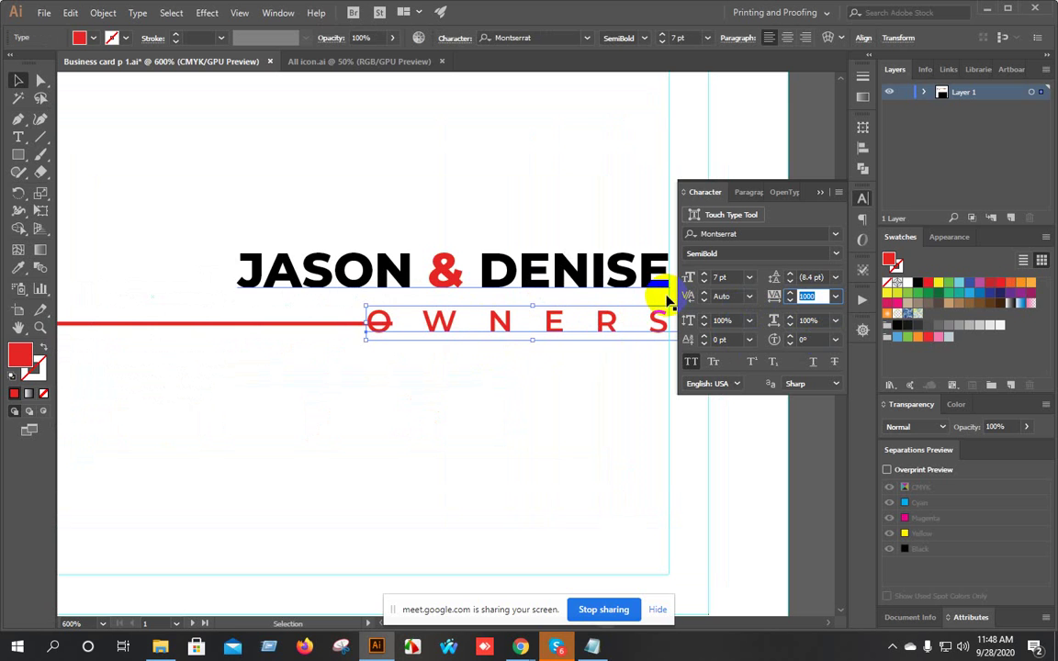
key(Return)
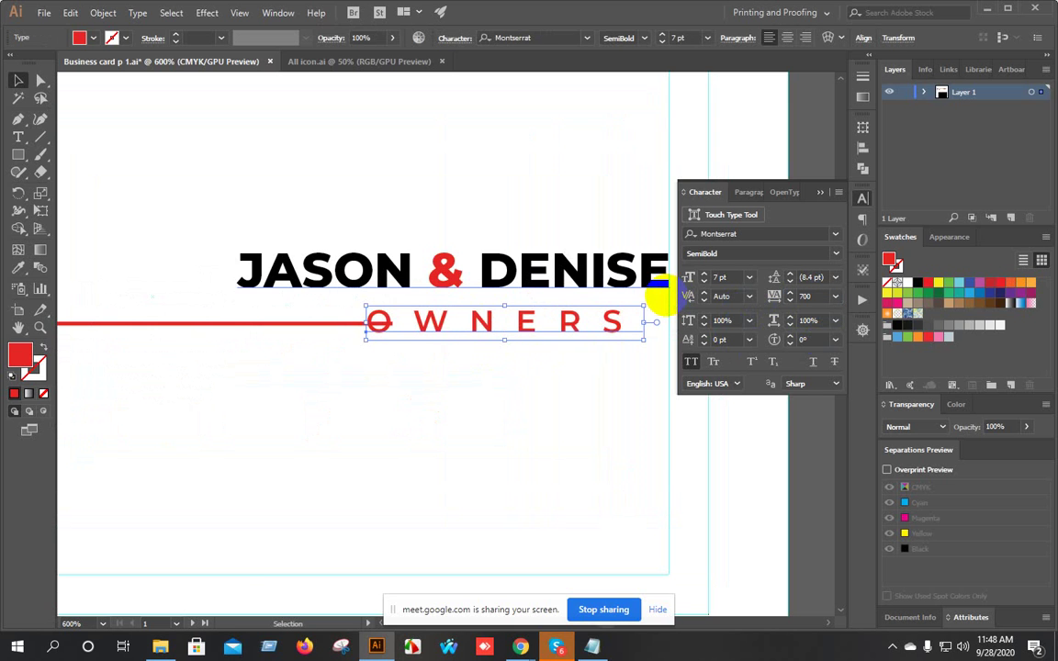
Move the "OWNERS" title right until its last letter reaches the inner right guide, clear of the red line, and deselect it.
drag(550, 400, 355, 385)
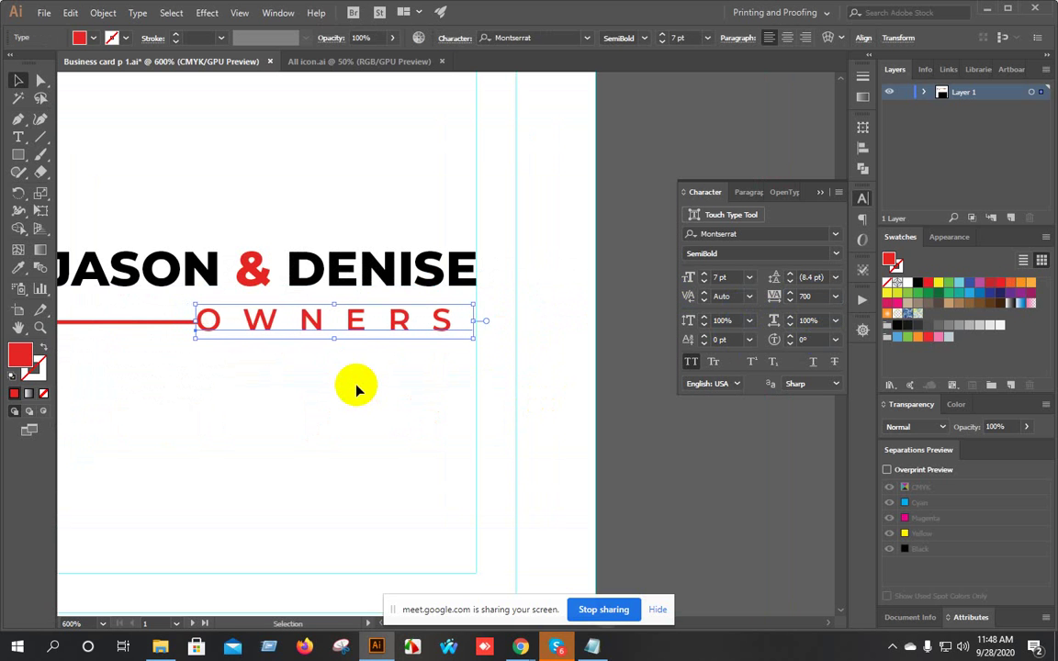
key(Right)
key(Right)
key(Right)
key(Right)
key(Right)
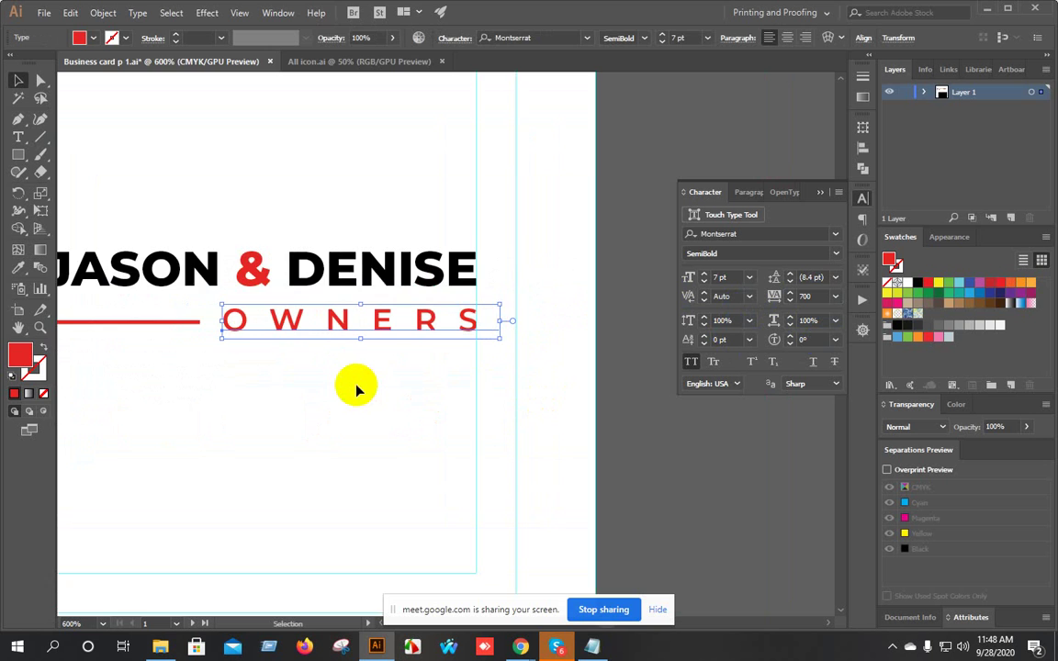
scroll(288, 321, down, 3)
drag(325, 363, 535, 406)
click(535, 406)
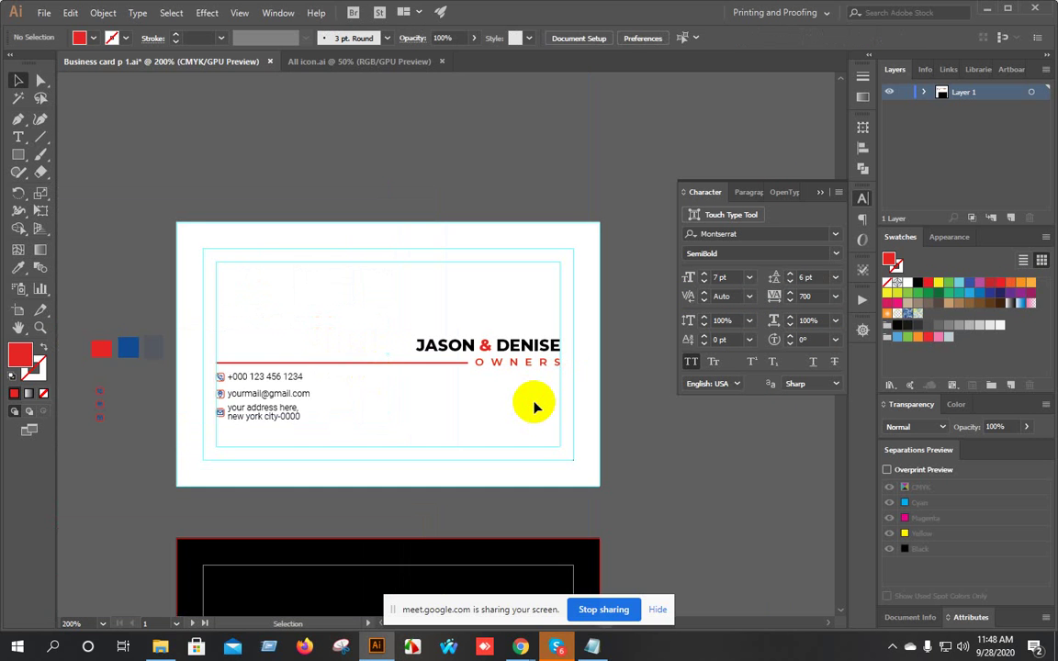
Tighten the tracking of the "OWNERS" title to 571.
scroll(535, 406, up, 3)
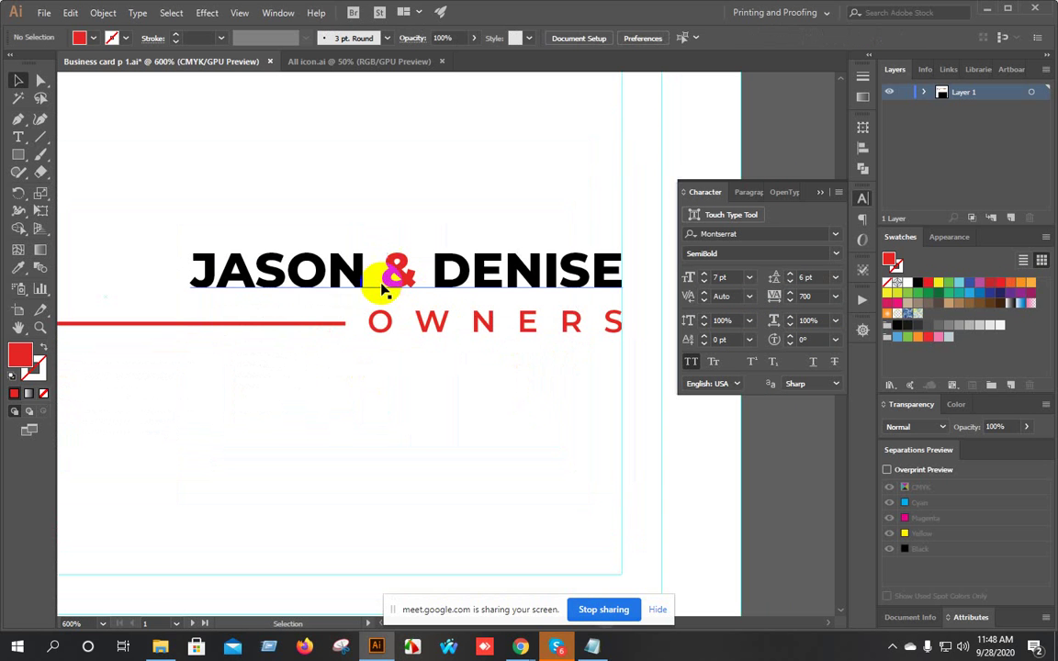
scroll(557, 141, up, 1)
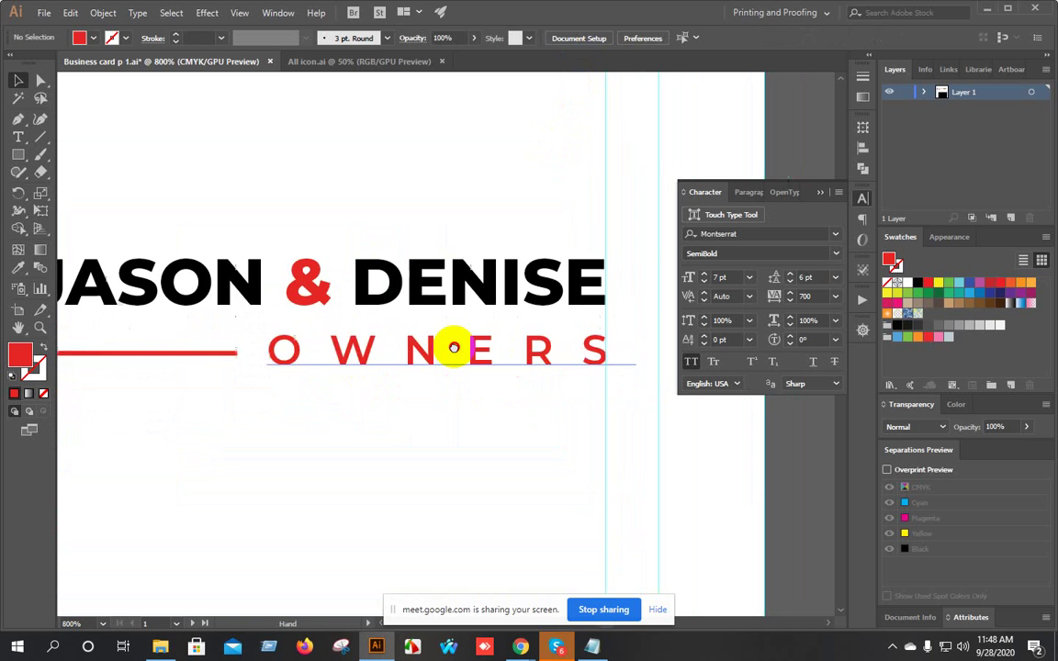
drag(248, 303, 308, 314)
click(823, 296)
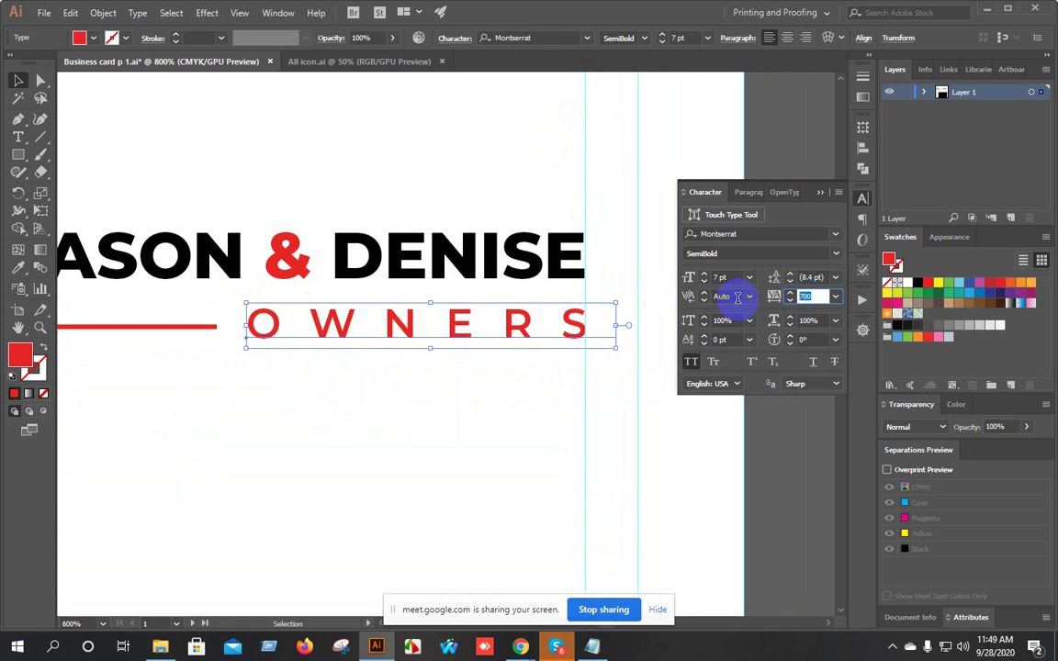
key(Down)
key(Down)
key(Down)
key(Down)
key(Down)
key(Down)
key(Down)
key(Down)
key(Down)
key(Down)
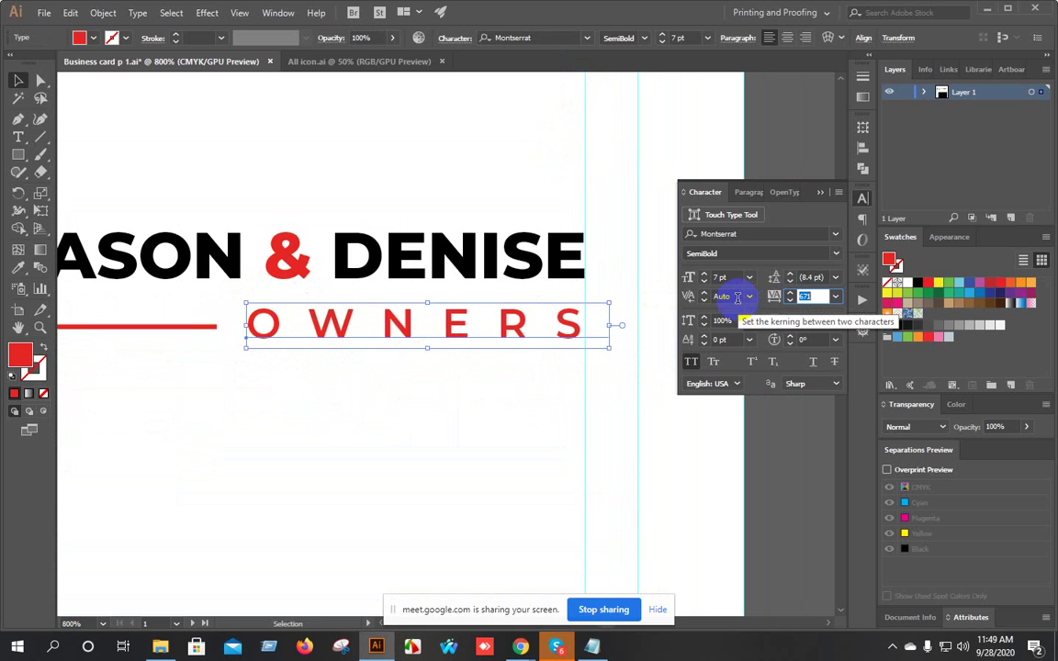
key(Down)
key(Down)
key(Down)
key(Down)
key(Down)
key(Down)
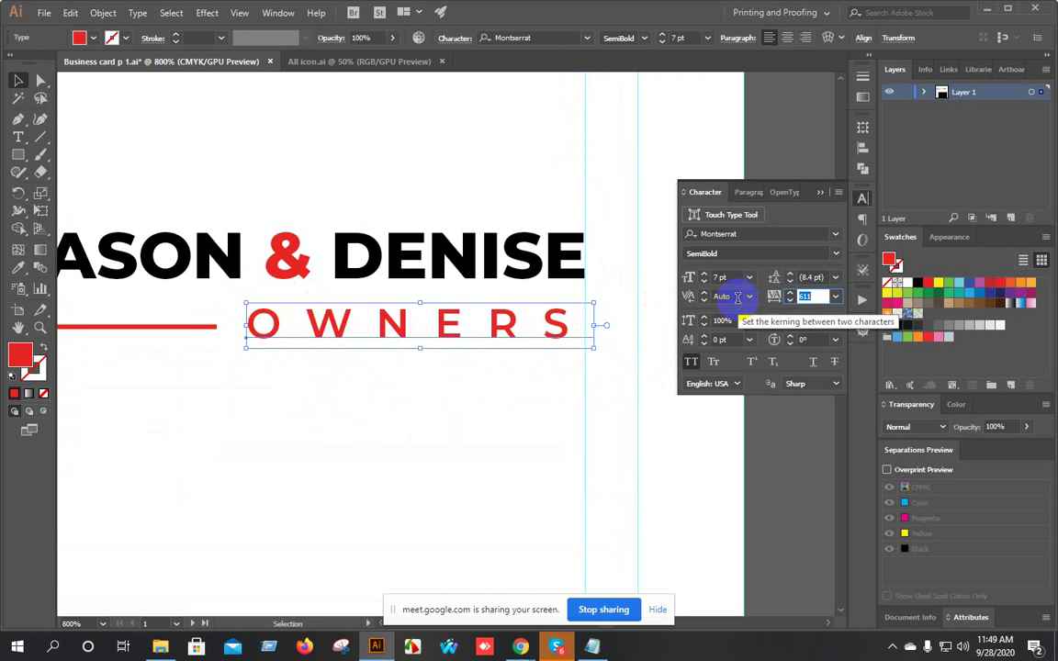
key(Down)
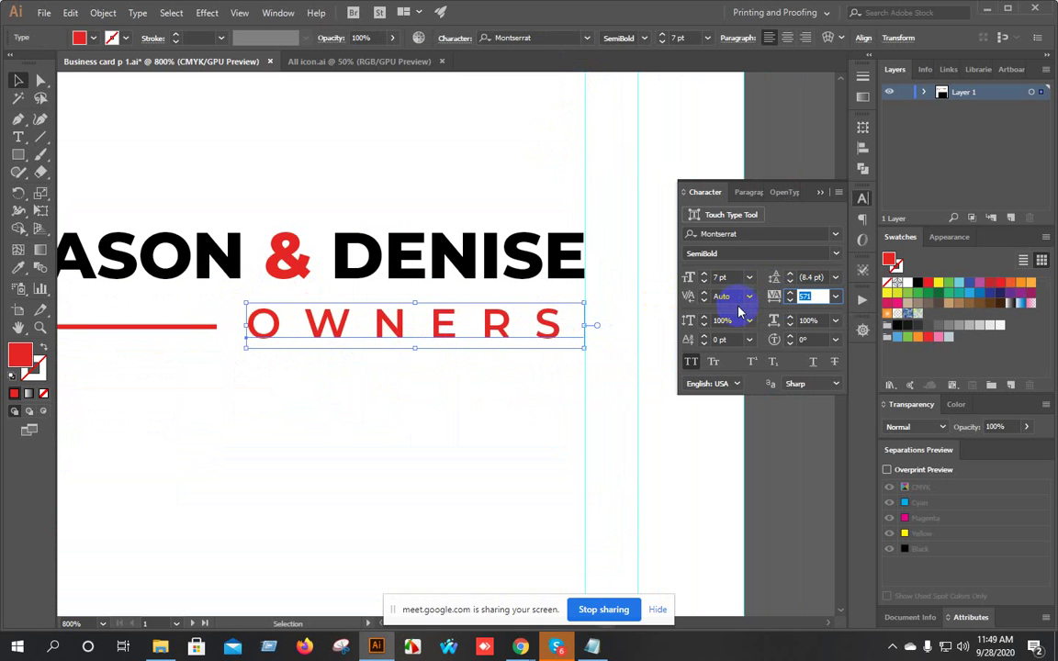
Shift the tightened "OWNERS" title right so its S lines up with the end of the owners' names.
click(460, 377)
click(519, 323)
key(Right)
key(Right)
key(Right)
key(Right)
key(Right)
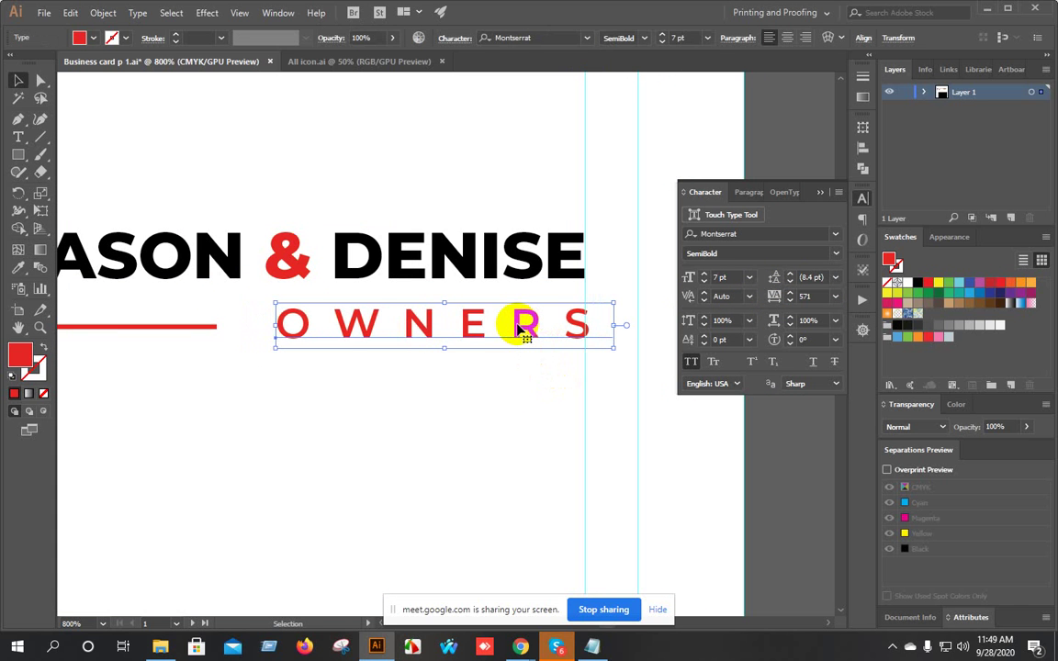
key(Left)
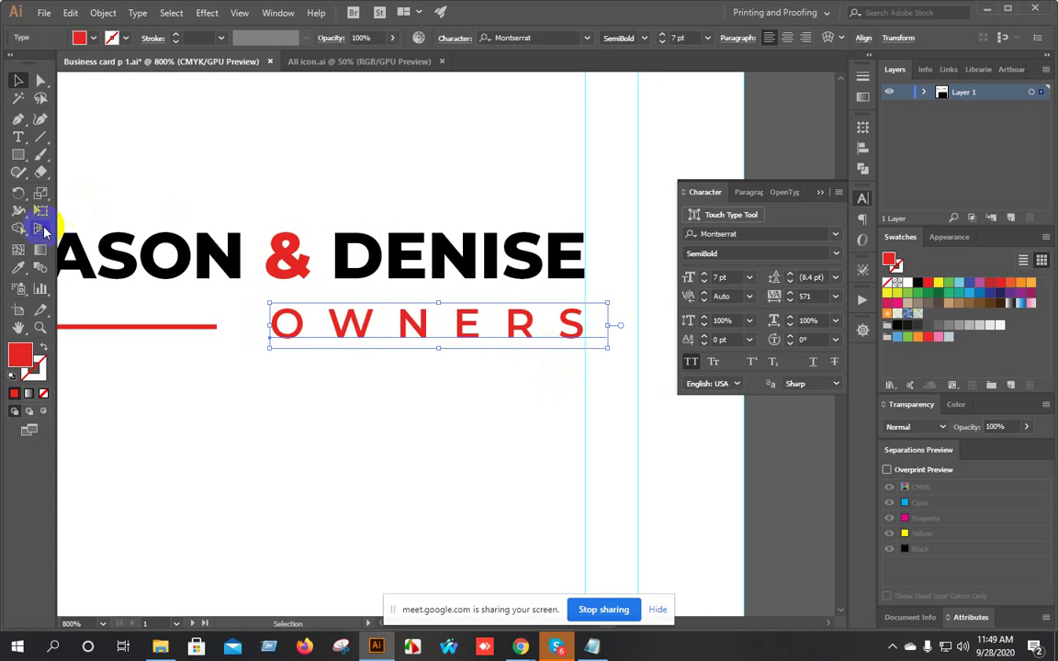
Show the rulers and place a vertical guide at the left edge of the red ampersand.
key(ctrl+r)
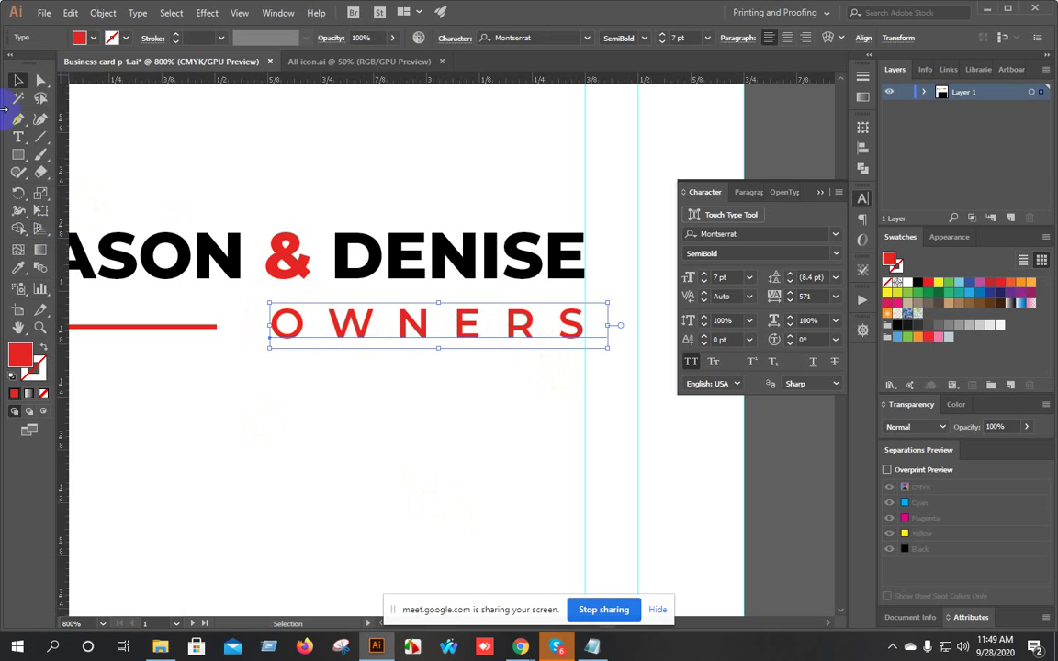
drag(66, 202, 268, 240)
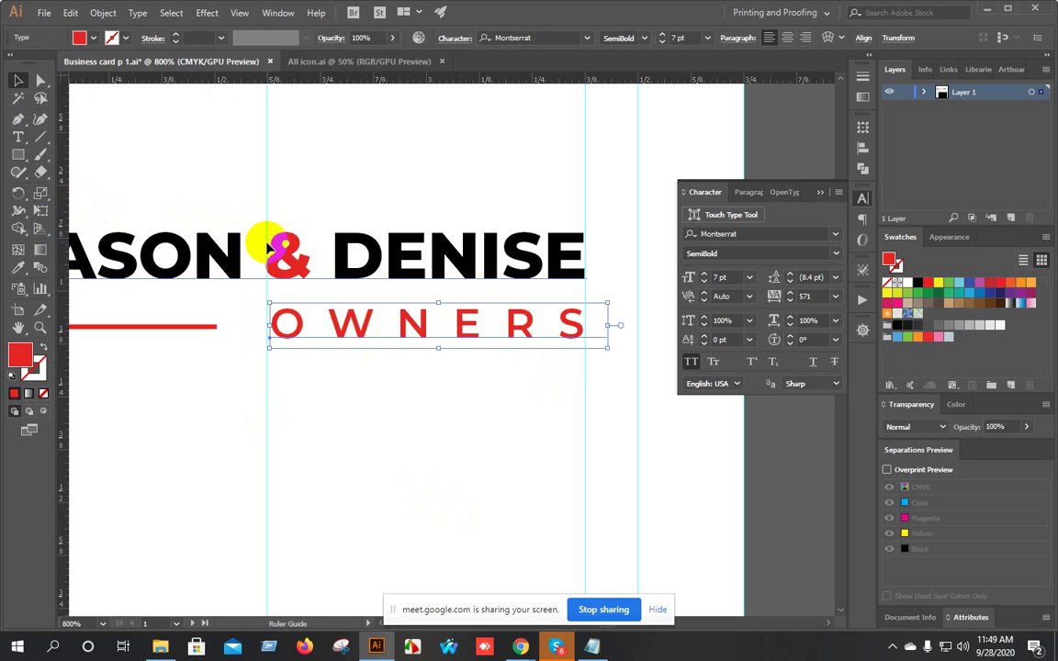
Switch to the Facebook page in Chrome and send "sob ace vedio dekhen vai" in the open chat.
mouse_move(520, 646)
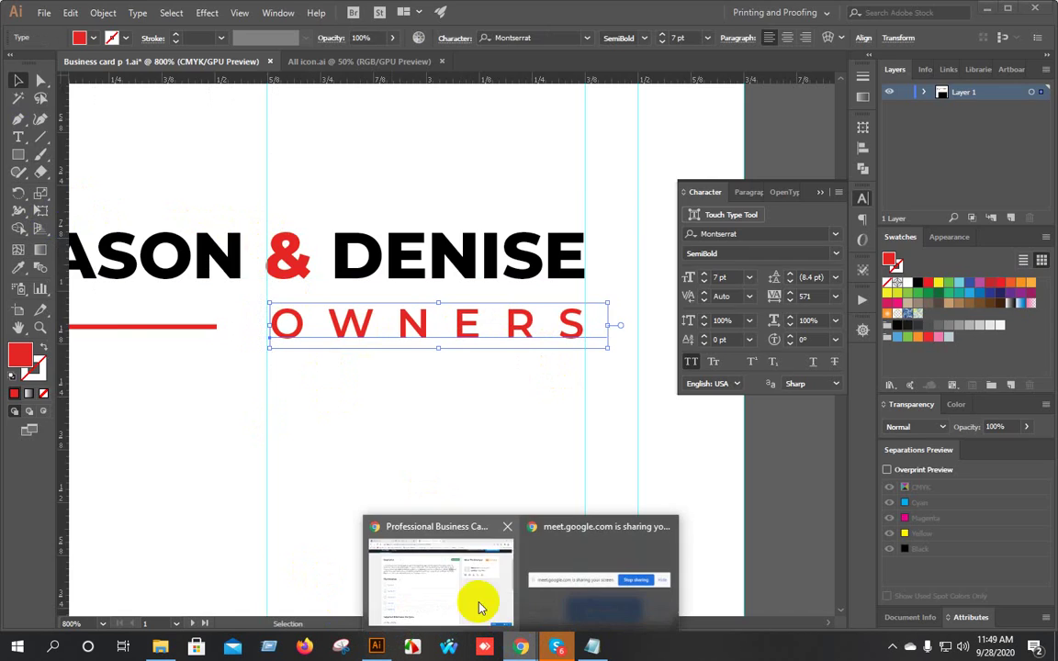
click(478, 606)
click(271, 12)
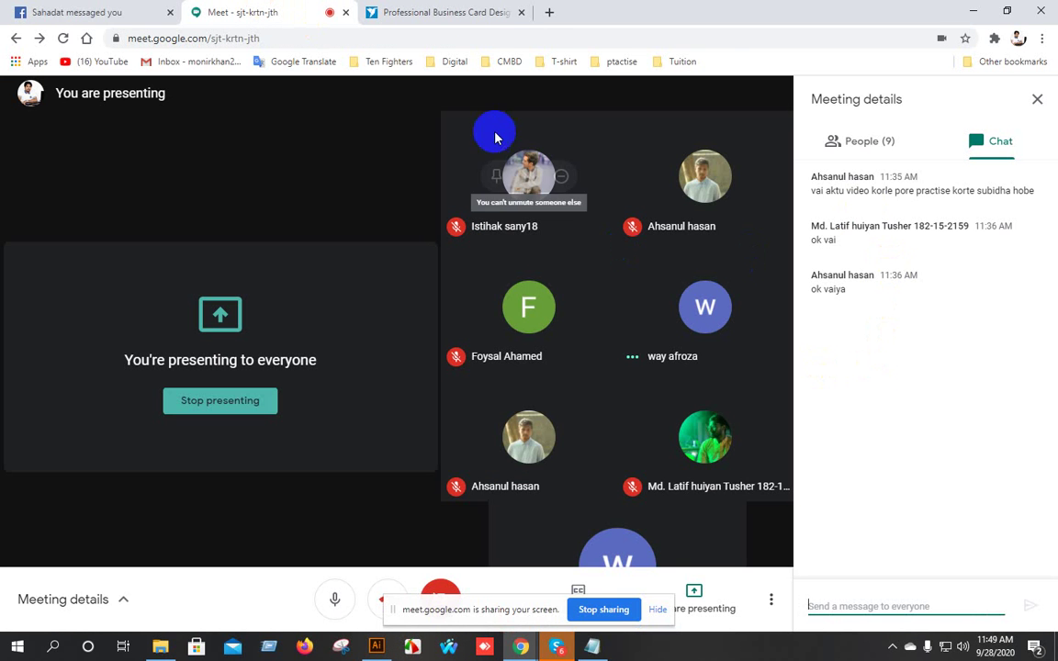
click(92, 9)
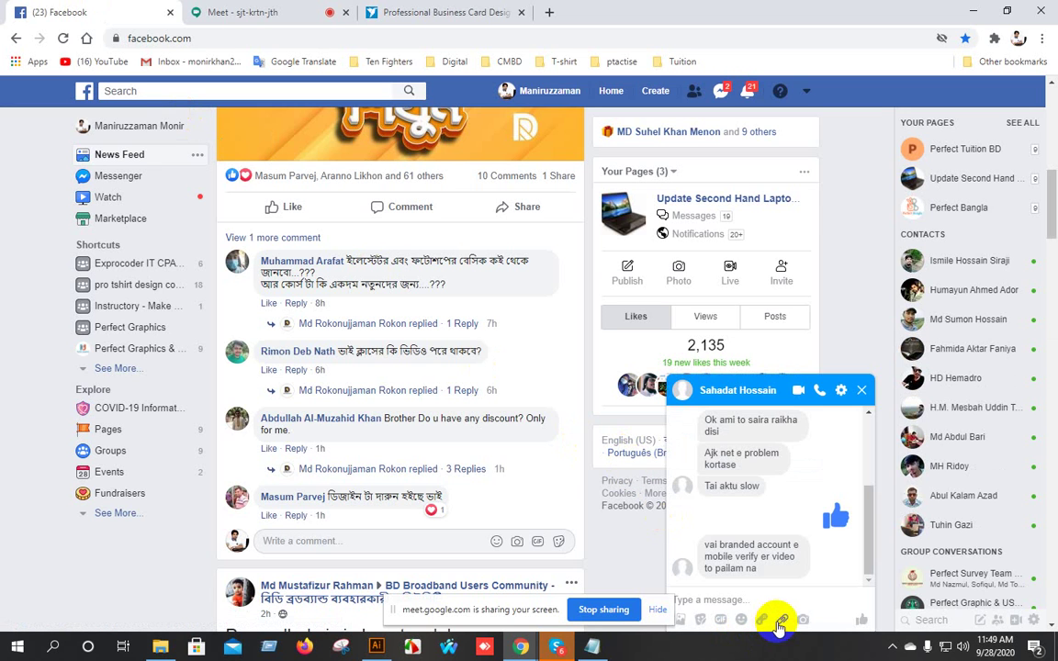
click(767, 599)
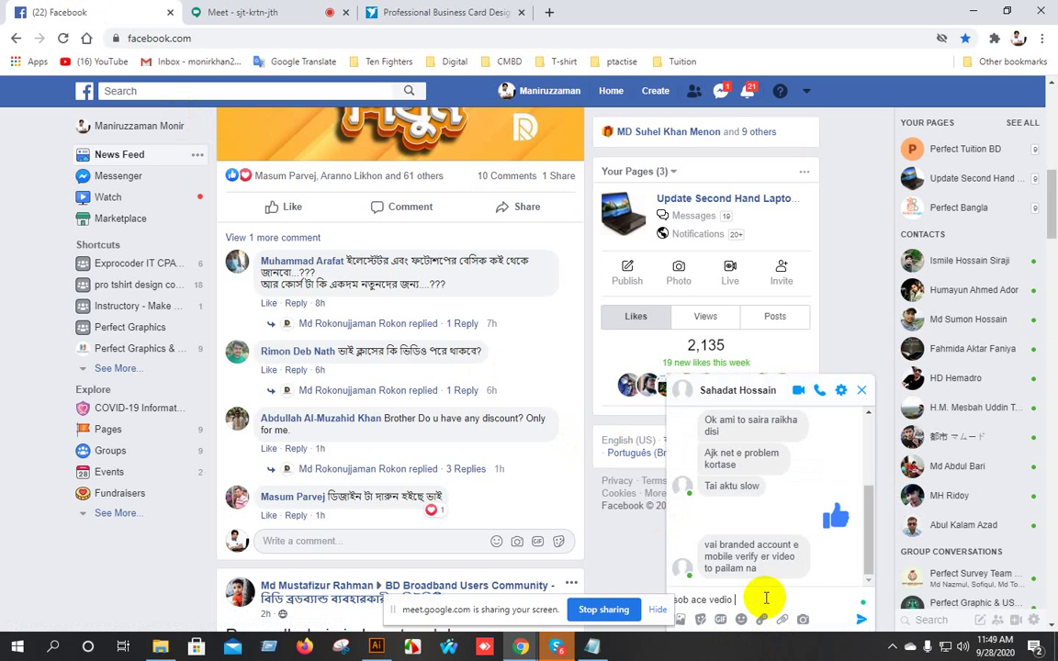
key(Return)
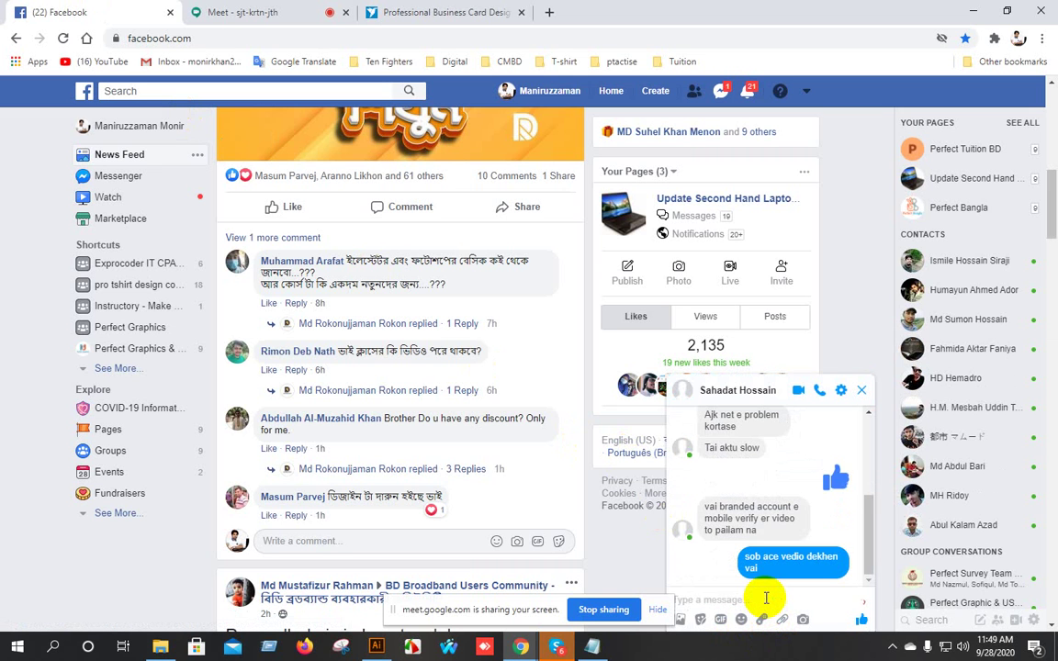
Send the chat messages "4 ta vedio ace" and "group a sms diben", and return to Illustrator.
text(4 ta vedio)
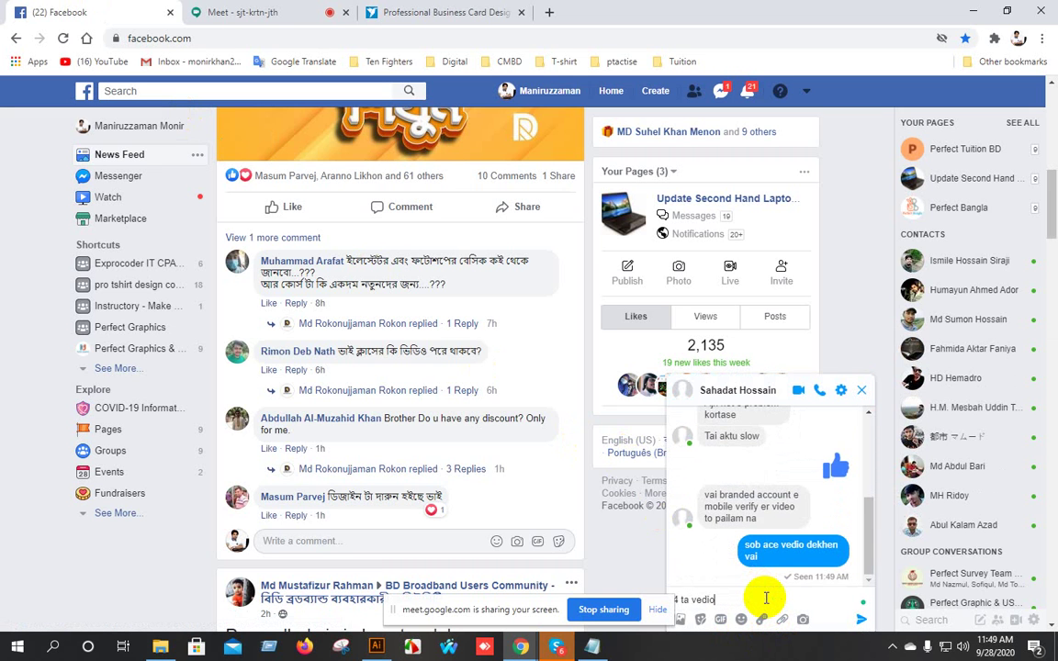
text( ace)
key(Return)
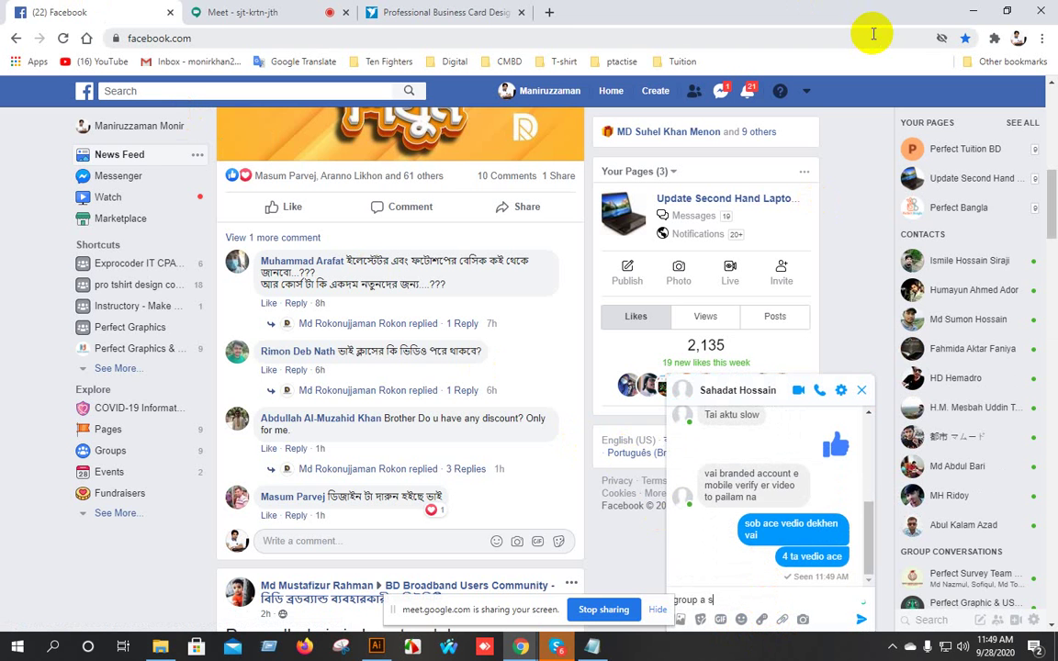
text(group a sms diben)
key(Return)
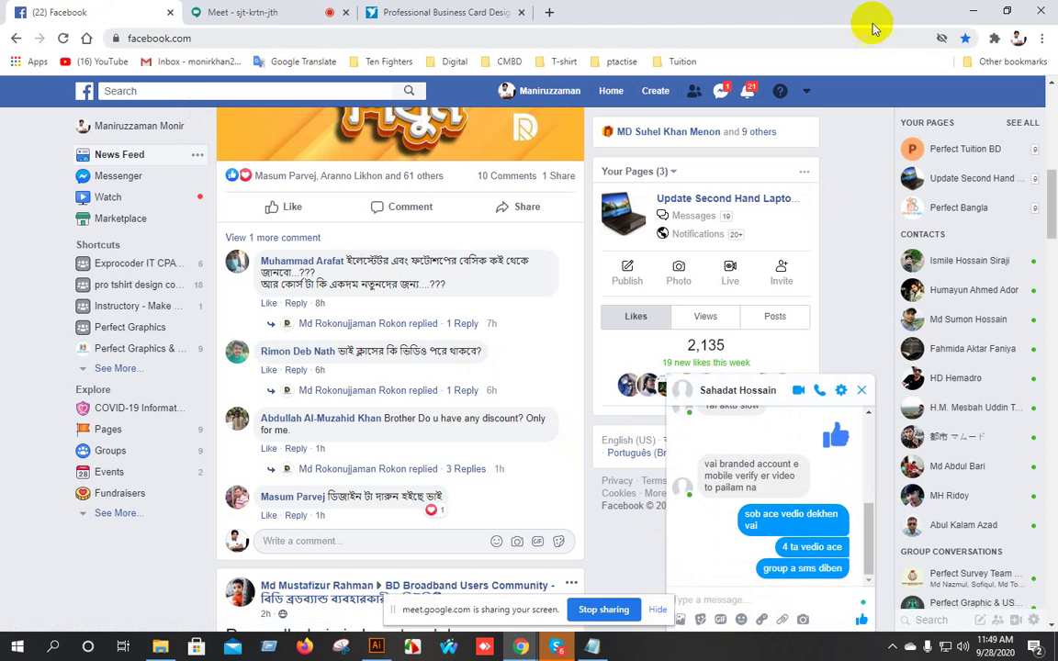
click(973, 11)
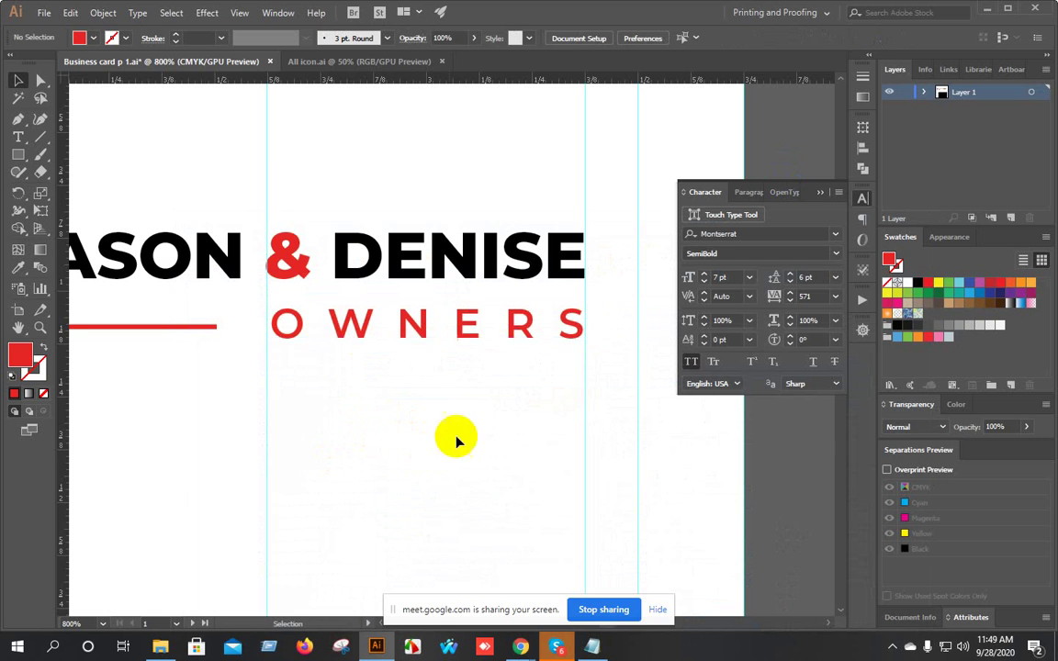
Place a spare copy of the owners' names and the "OWNERS" title on the pasteboard above the card.
scroll(604, 316, up, 1)
drag(460, 456, 384, 459)
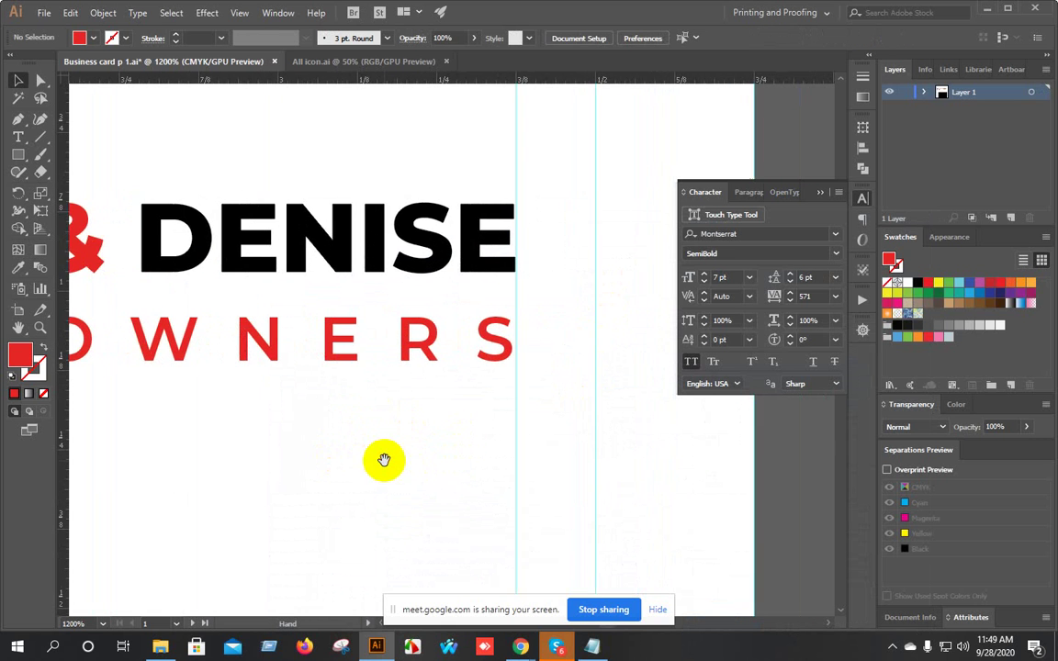
scroll(448, 439, down, 2)
scroll(537, 410, down, 1)
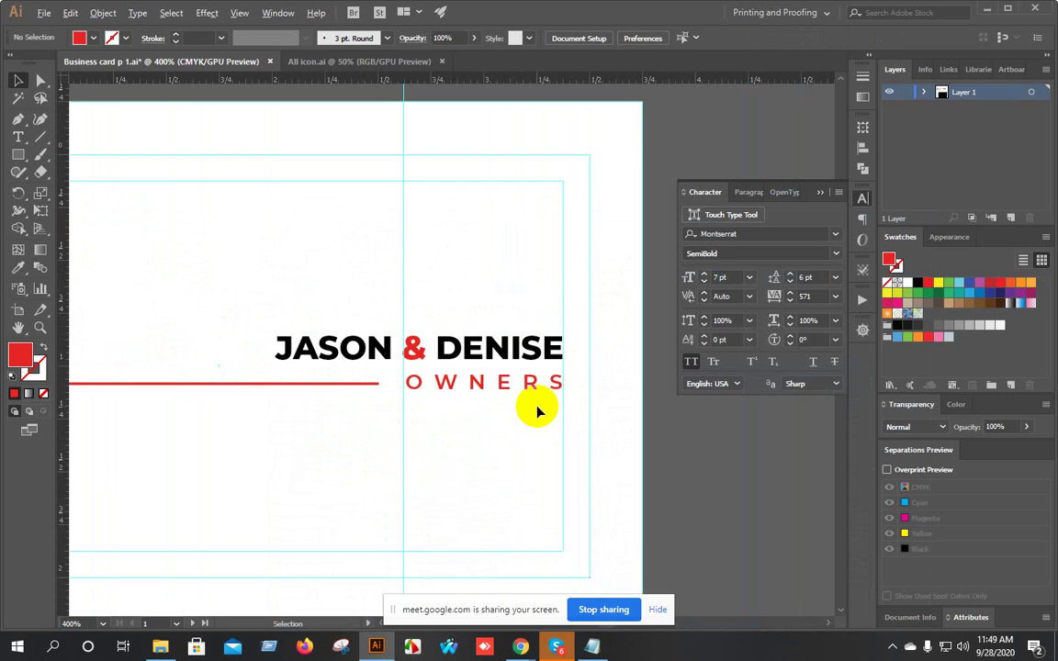
scroll(537, 411, up, 1)
drag(588, 292, 529, 420)
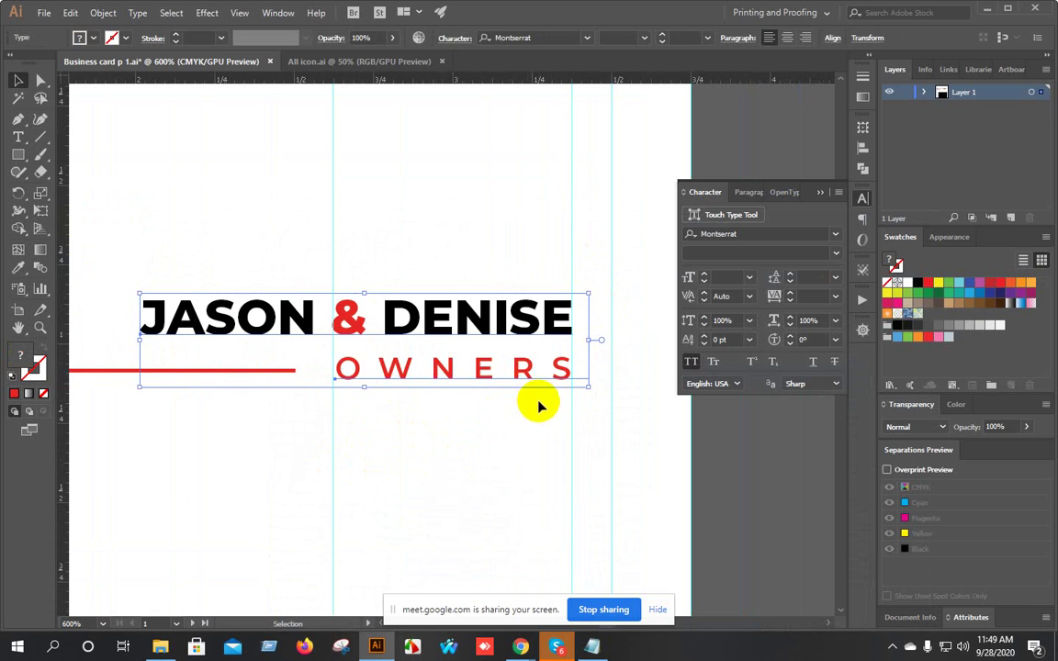
scroll(443, 435, down, 3)
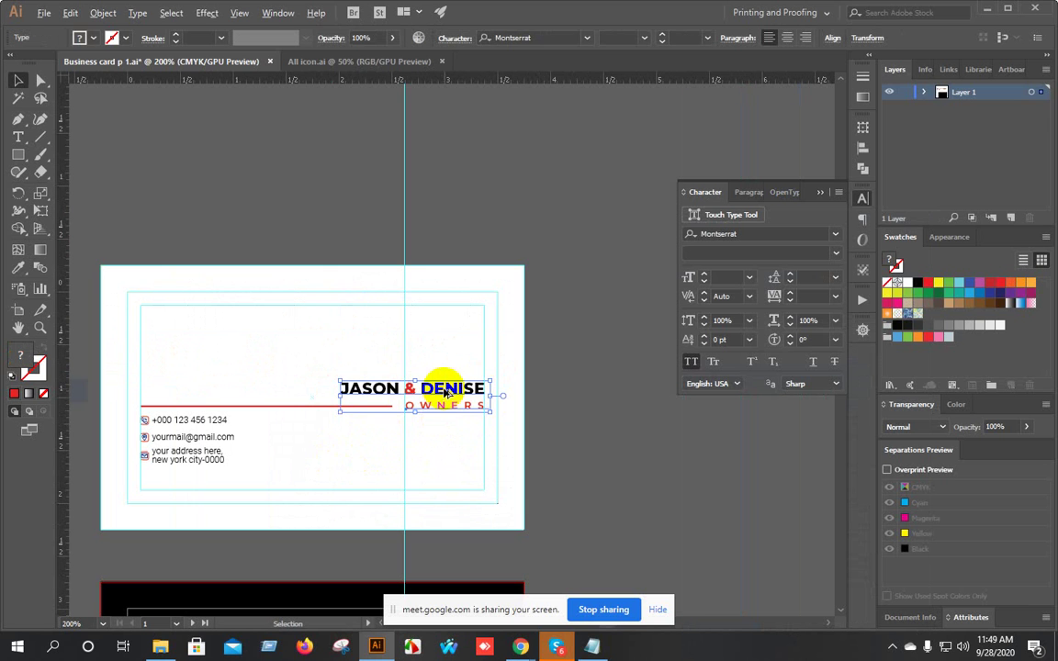
drag(441, 377, 511, 137)
Convert the owners' names and the "OWNERS" title on the card to outlines, and display the alignment options.
right_click(437, 389)
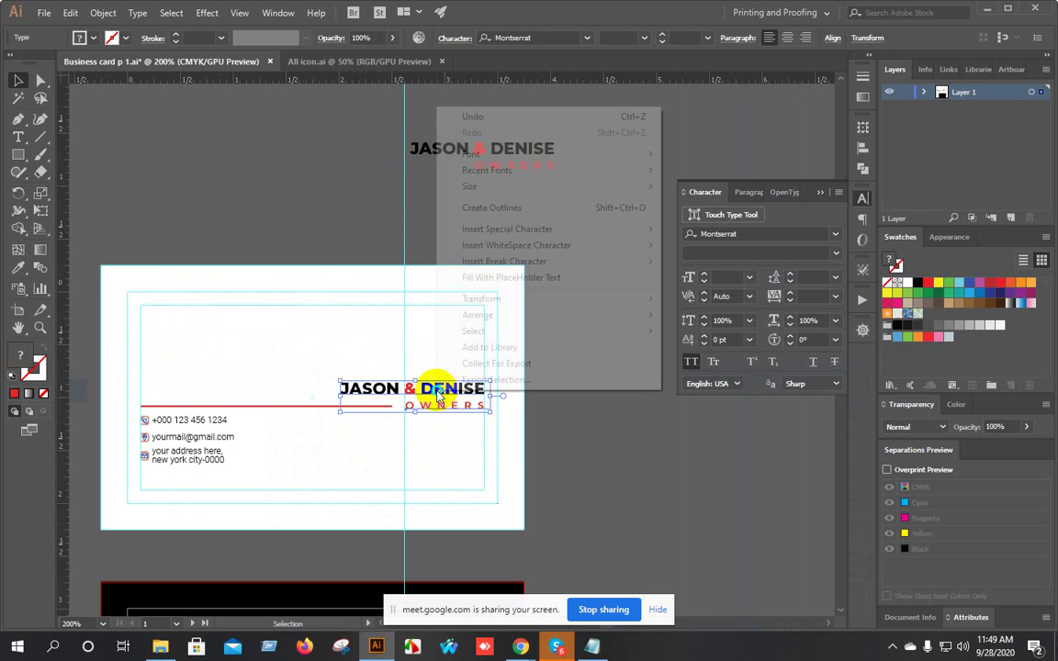
click(510, 207)
click(578, 317)
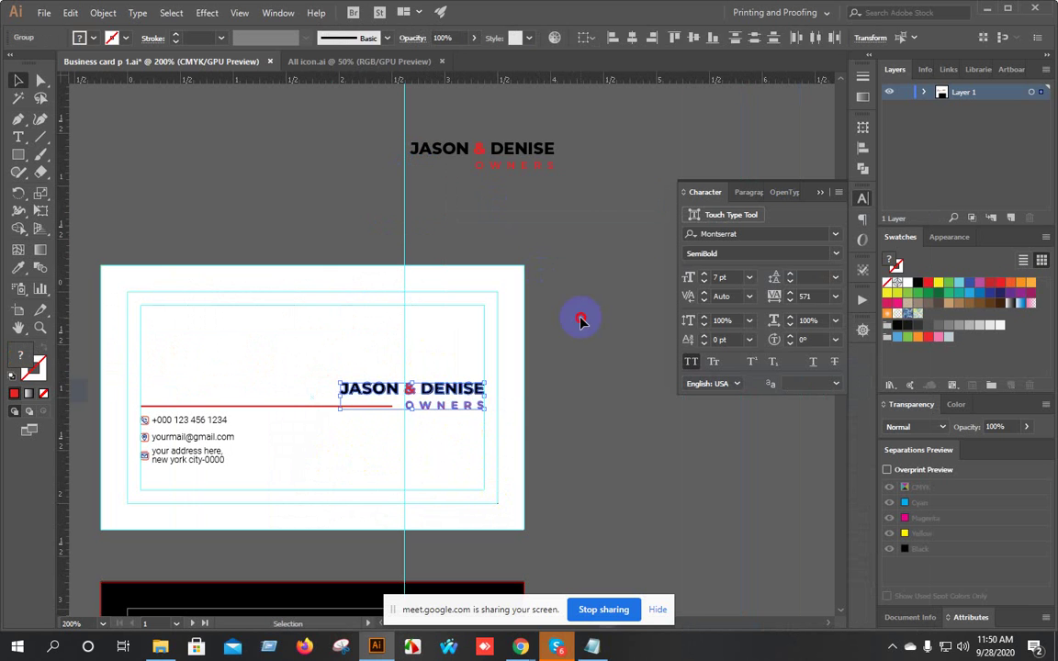
scroll(465, 431, up, 2)
drag(420, 278, 413, 395)
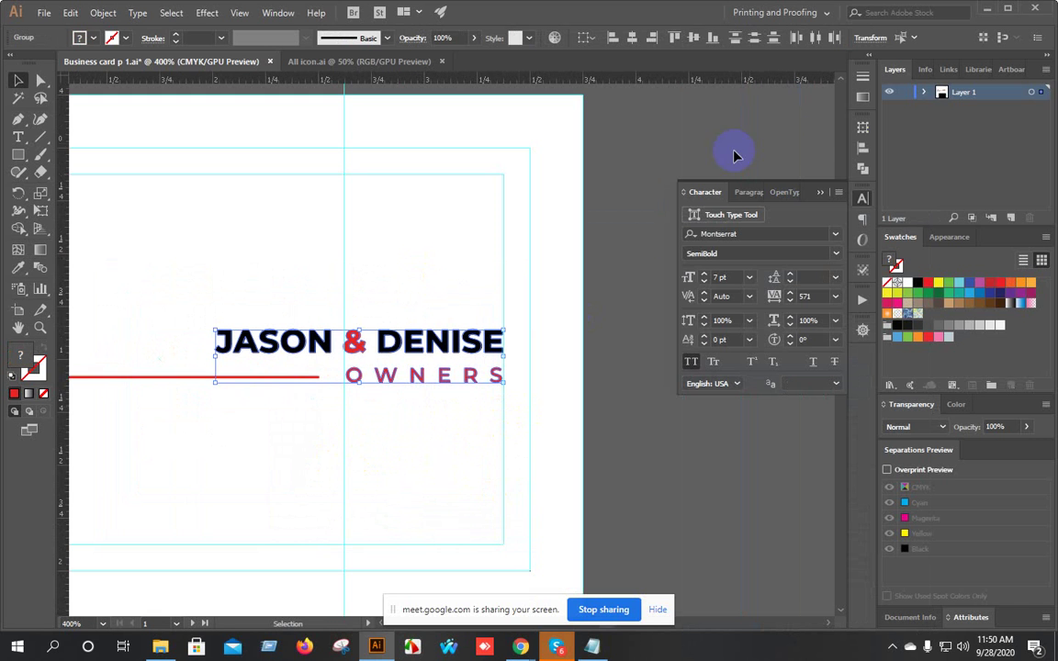
click(860, 153)
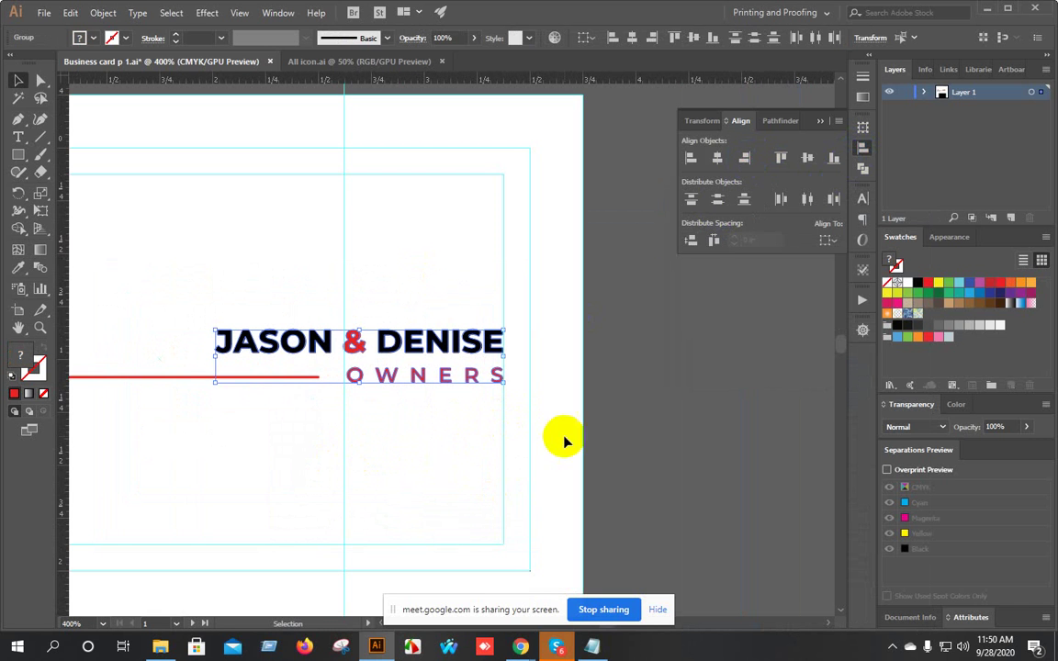
click(463, 432)
Enlarge the outlined "OWNERS" title toward the left until its O lines up with the ampersand's left edge.
scroll(385, 365, up, 4)
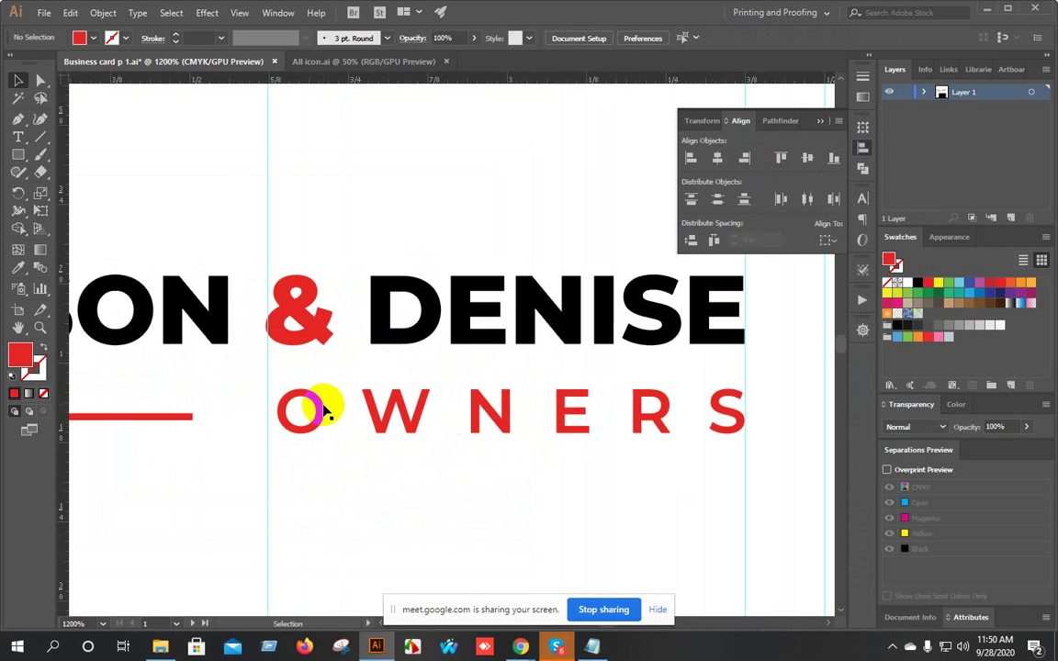
drag(704, 385, 739, 430)
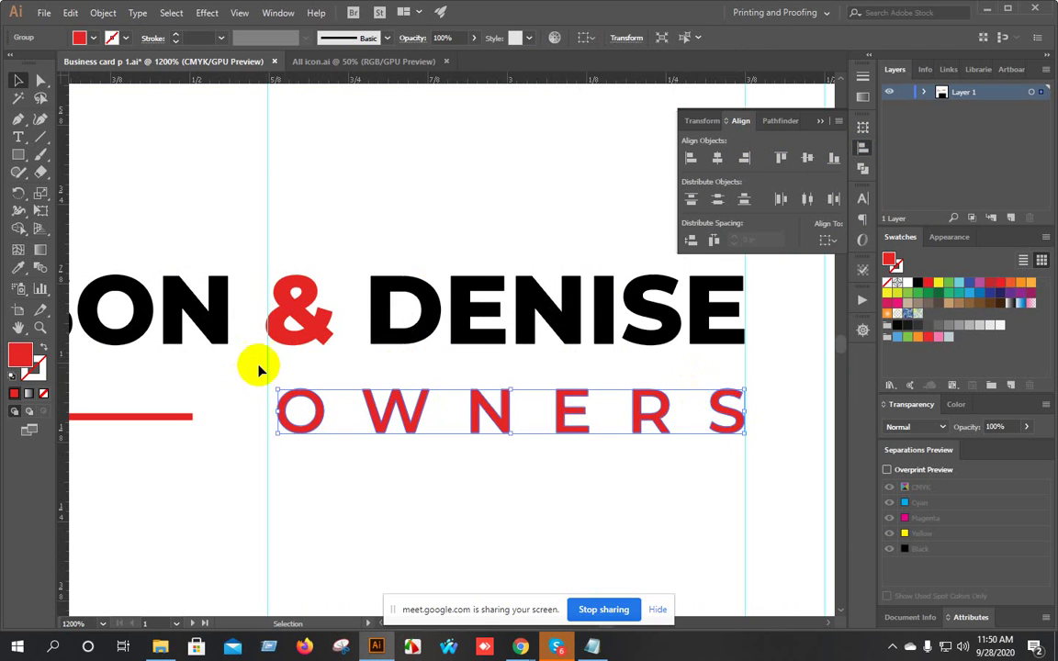
scroll(283, 382, up, 3)
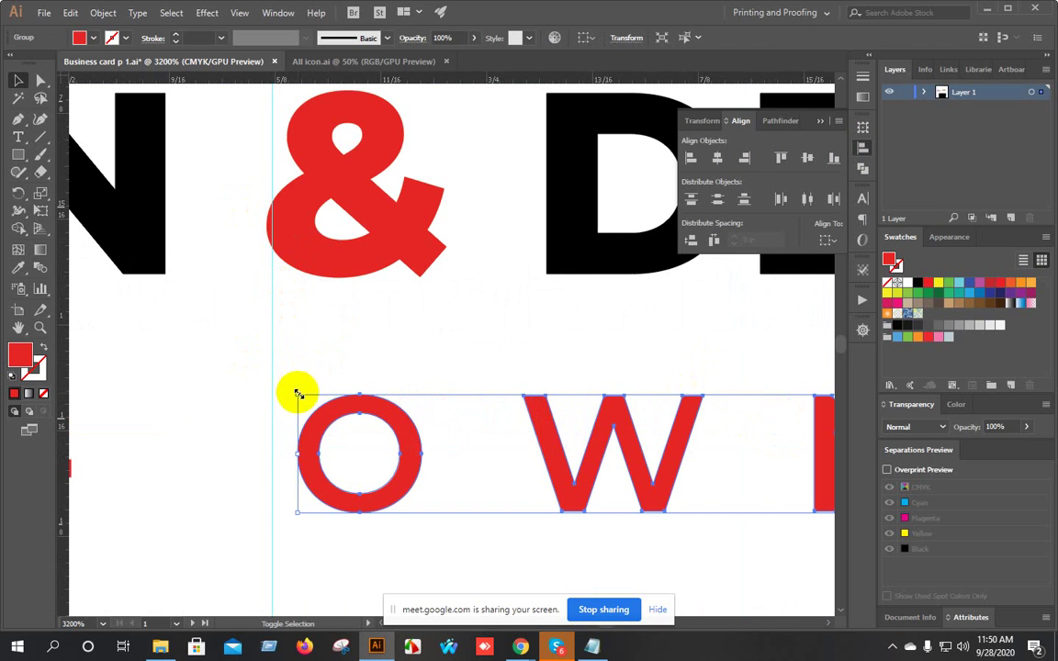
drag(298, 394, 267, 387)
click(246, 340)
scroll(248, 343, down, 5)
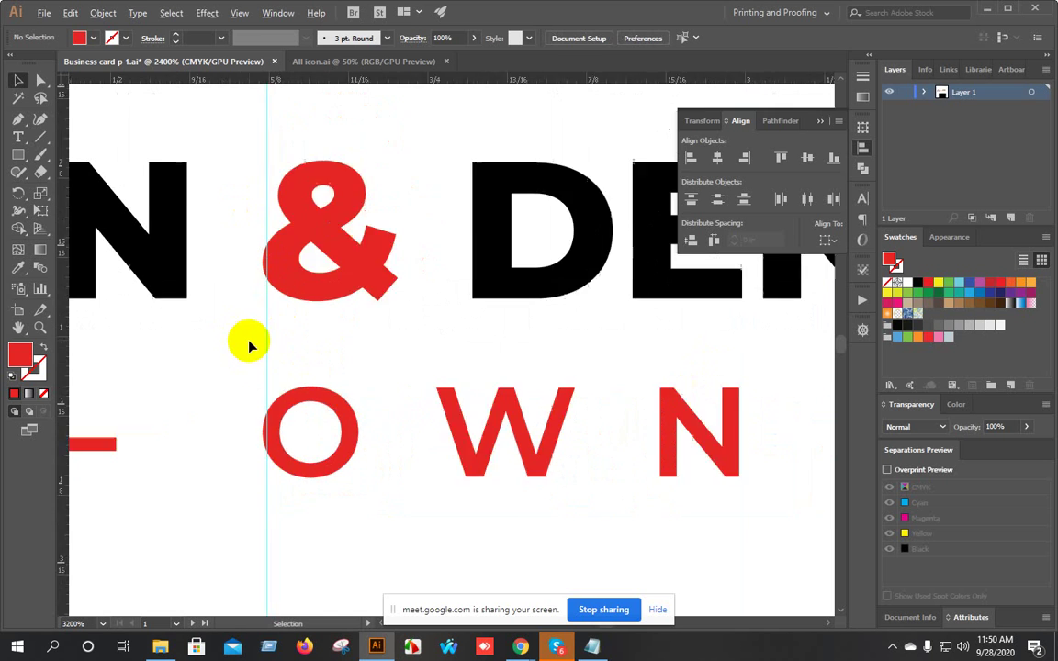
Examine how the names and the "OWNERS" title sit in the overall layout of the white card side.
drag(360, 432, 432, 437)
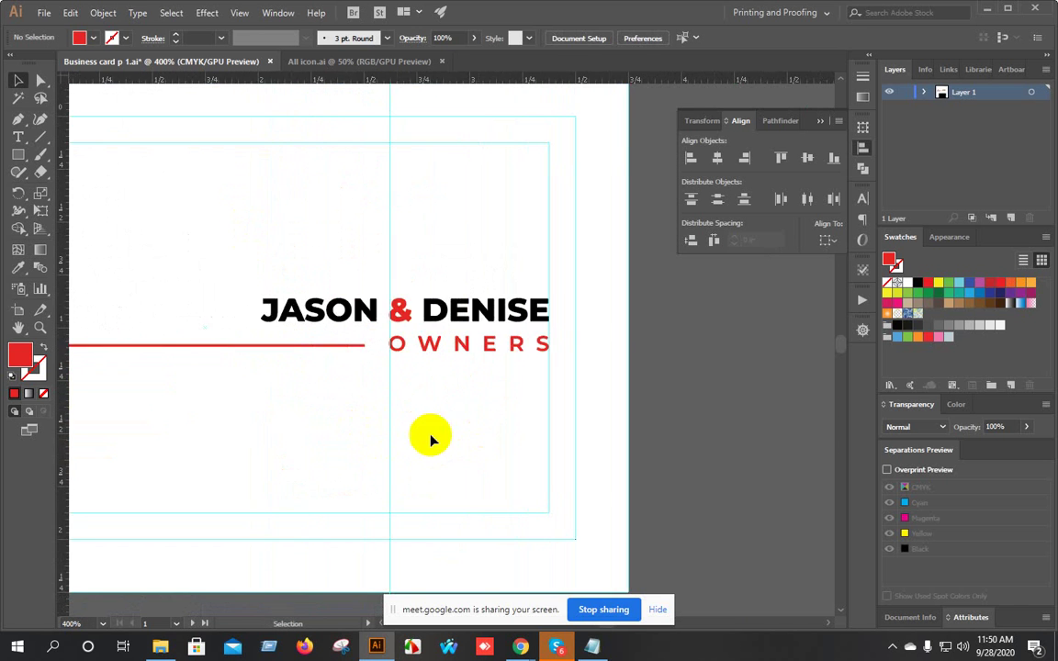
scroll(307, 427, down, 2)
drag(307, 427, 402, 425)
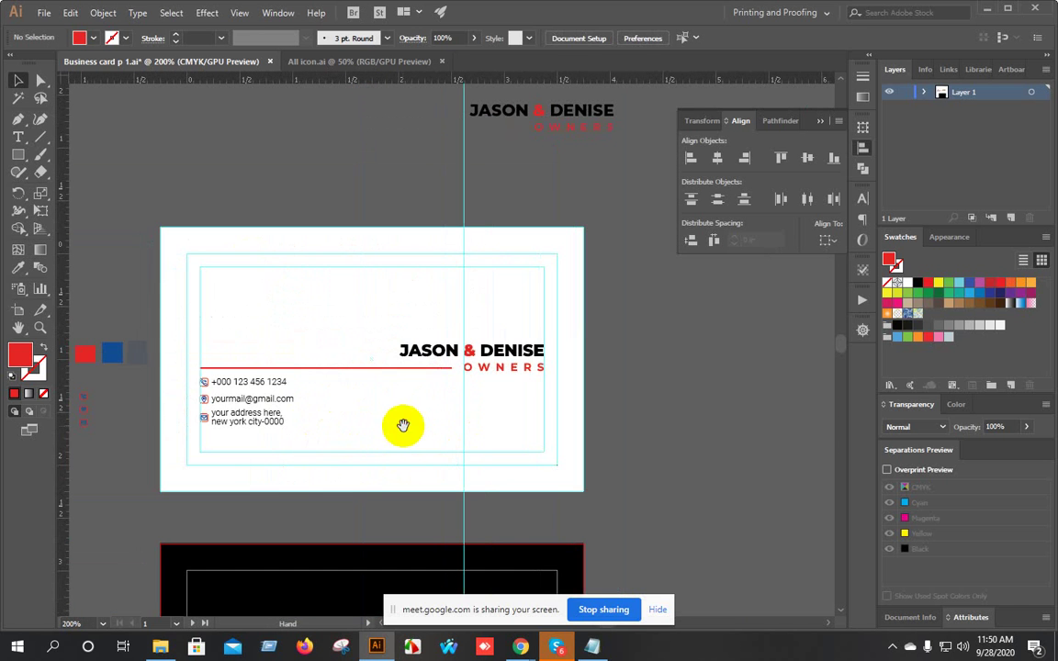
click(540, 367)
click(595, 367)
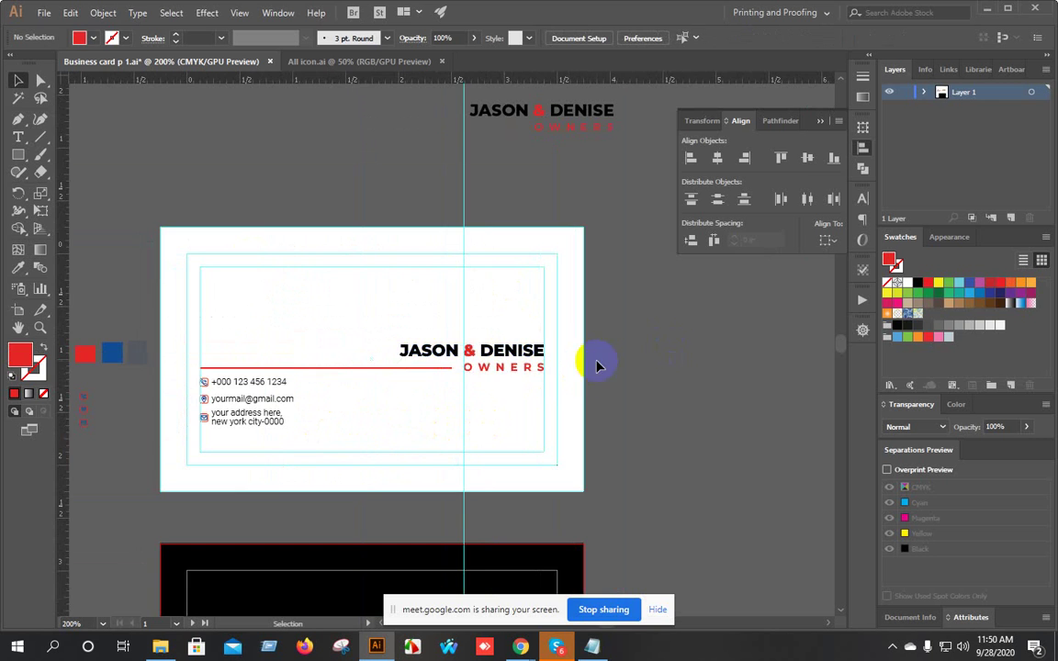
scroll(538, 370, up, 1)
scroll(522, 424, left, 2)
scroll(522, 425, down, 1)
drag(562, 437, 514, 394)
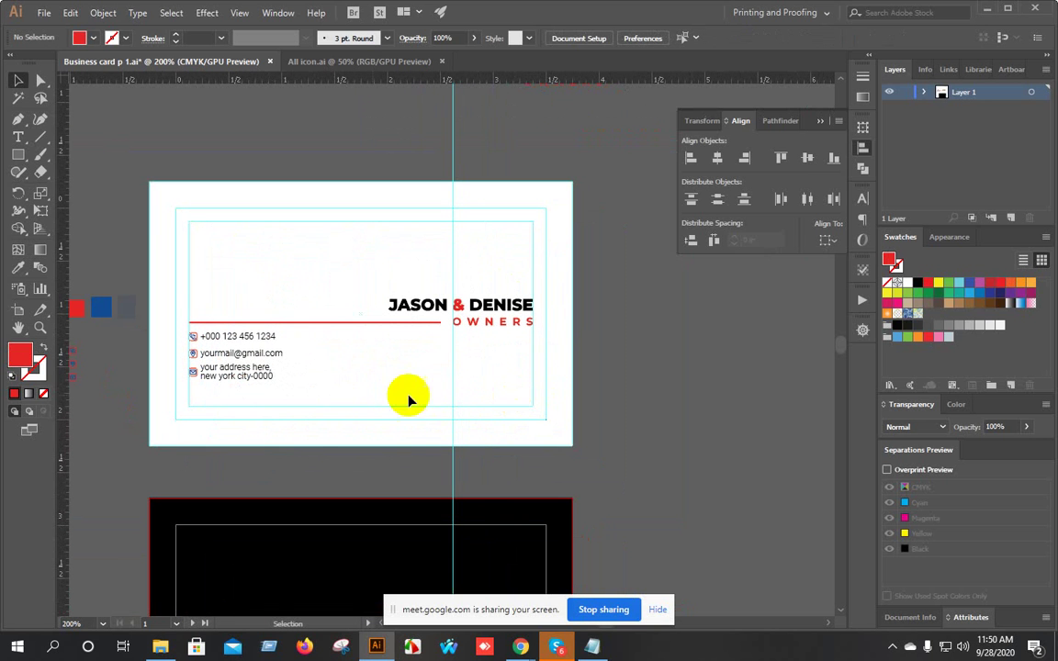
click(118, 397)
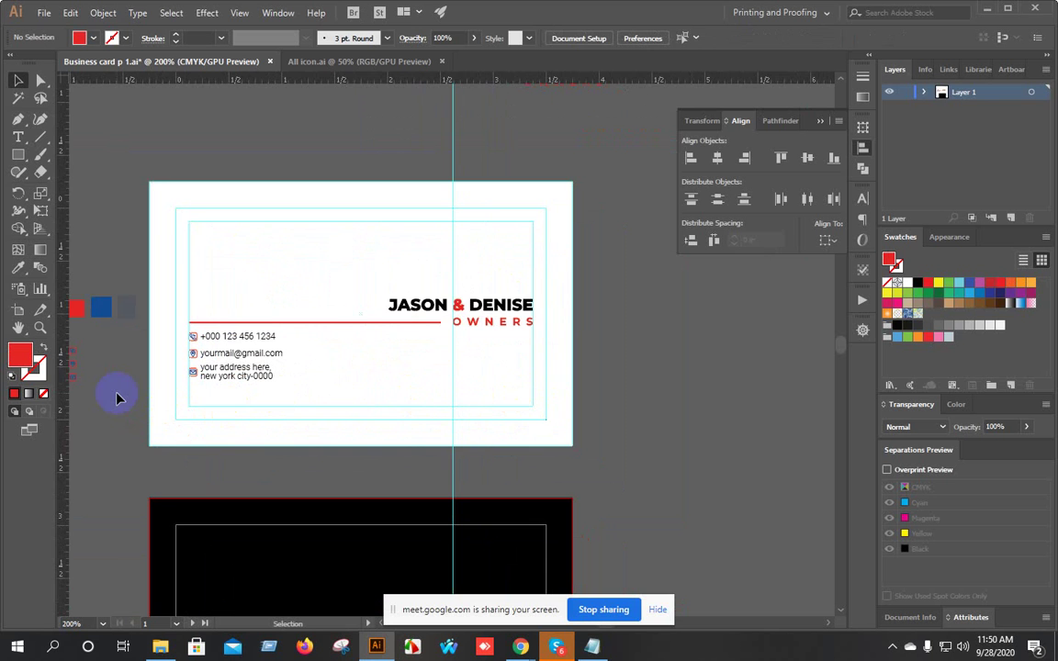
Ungroup the three contact icons beside the phone, e-mail and address lines.
scroll(196, 367, up, 2)
scroll(146, 372, up, 1)
drag(146, 373, 338, 359)
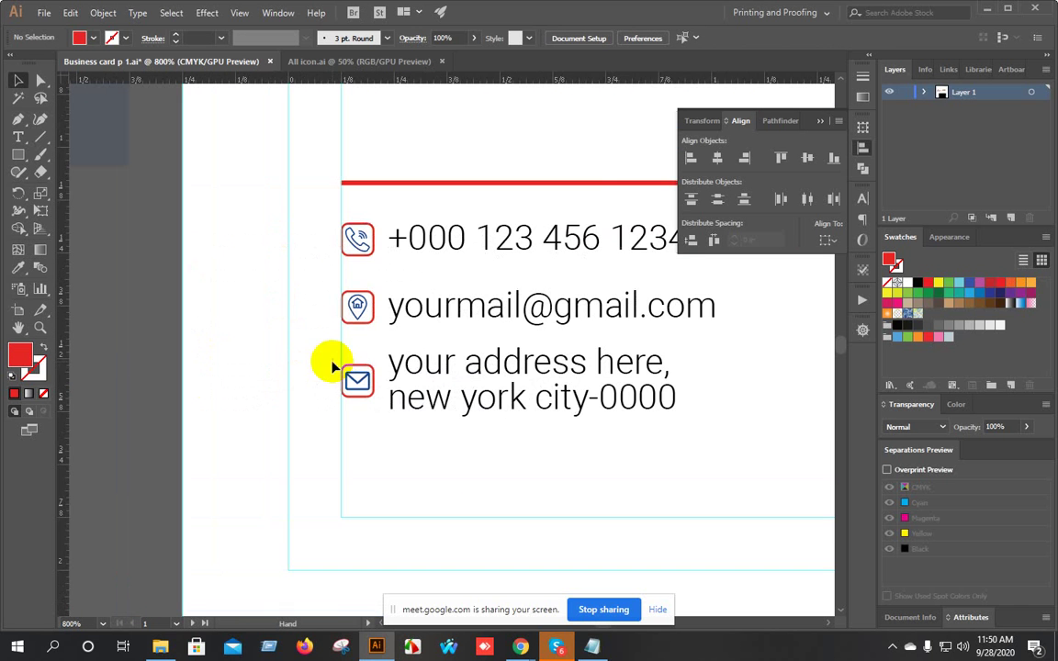
scroll(354, 305, up, 2)
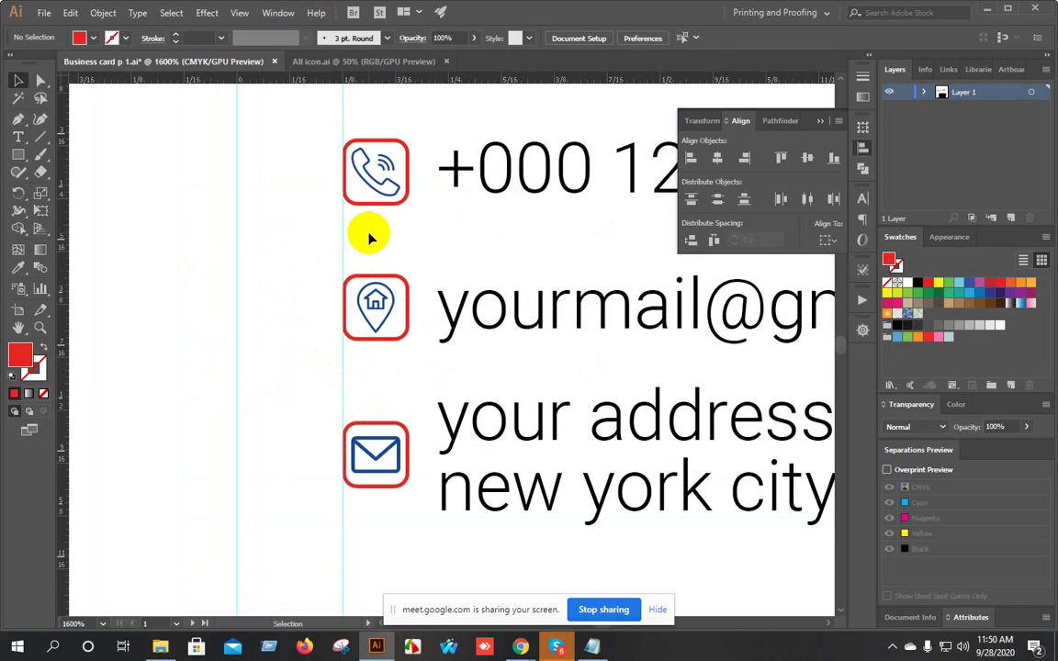
drag(314, 146, 422, 491)
right_click(397, 322)
click(443, 425)
click(216, 282)
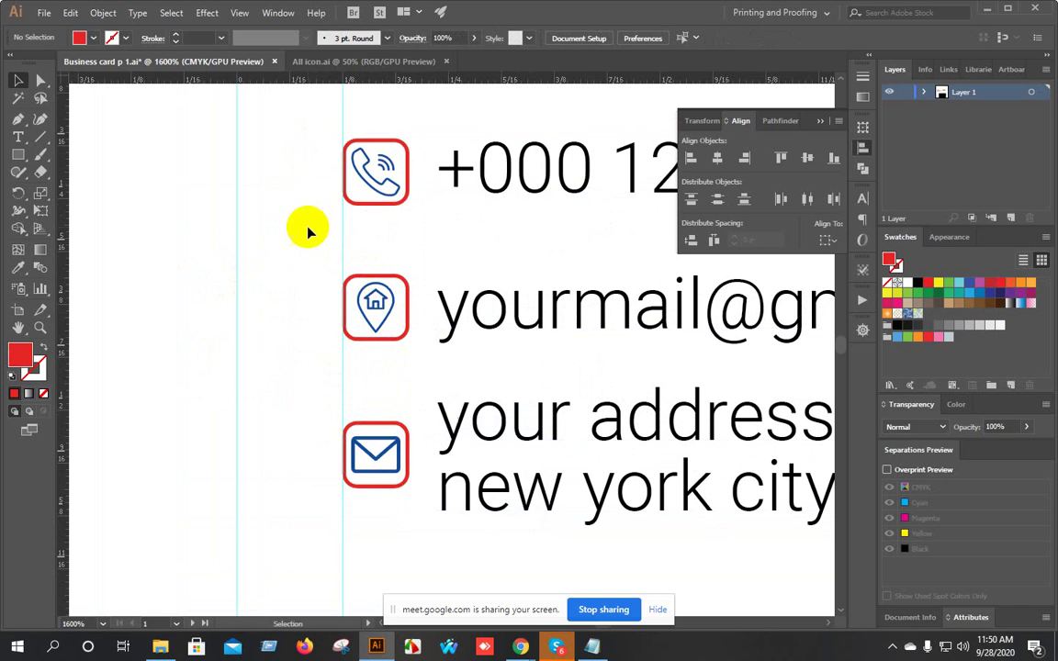
Ungroup the three contact icons further until the symbols are separate from their red rounded frames.
drag(319, 176, 373, 486)
right_click(376, 252)
click(420, 357)
click(276, 307)
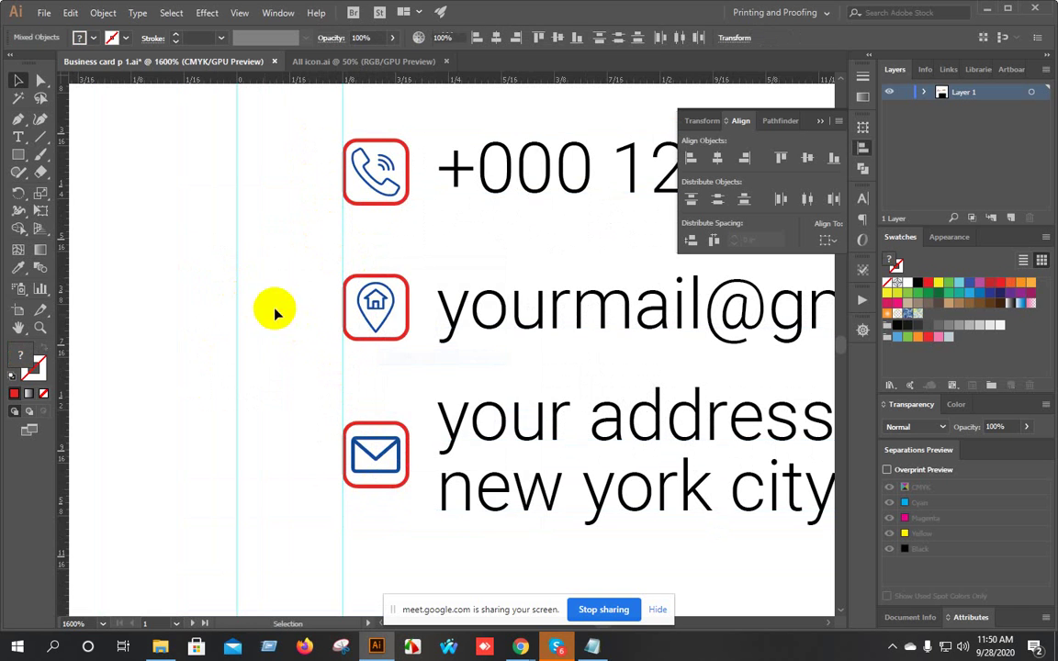
click(401, 475)
right_click(351, 240)
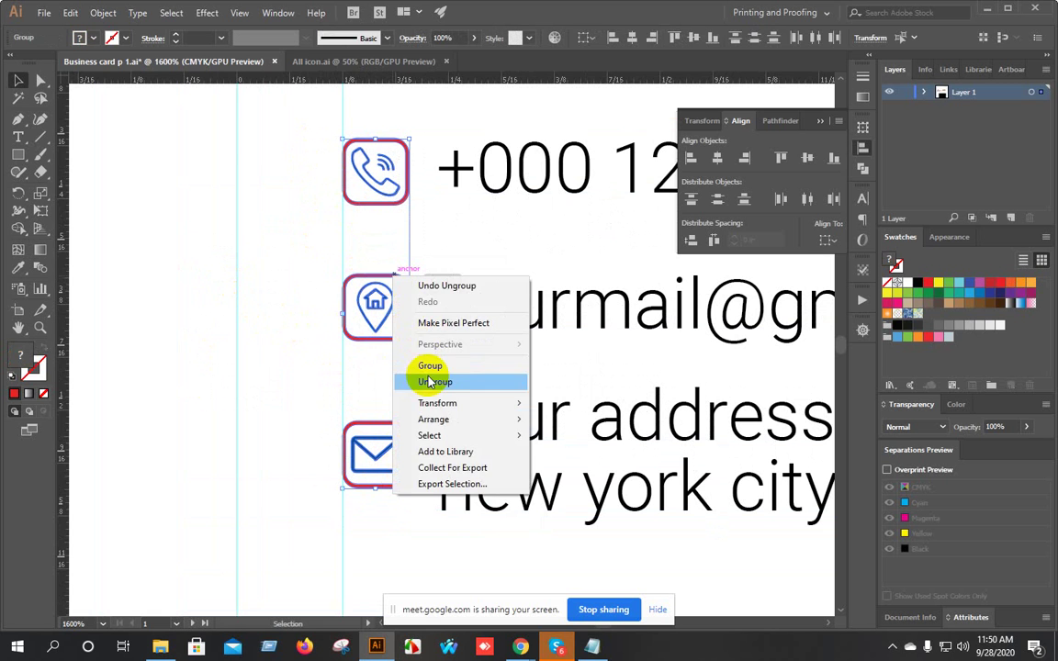
click(388, 343)
click(280, 286)
Recolor the phone, location and envelope symbols with the red sampled from the reference square beside the card.
click(380, 294)
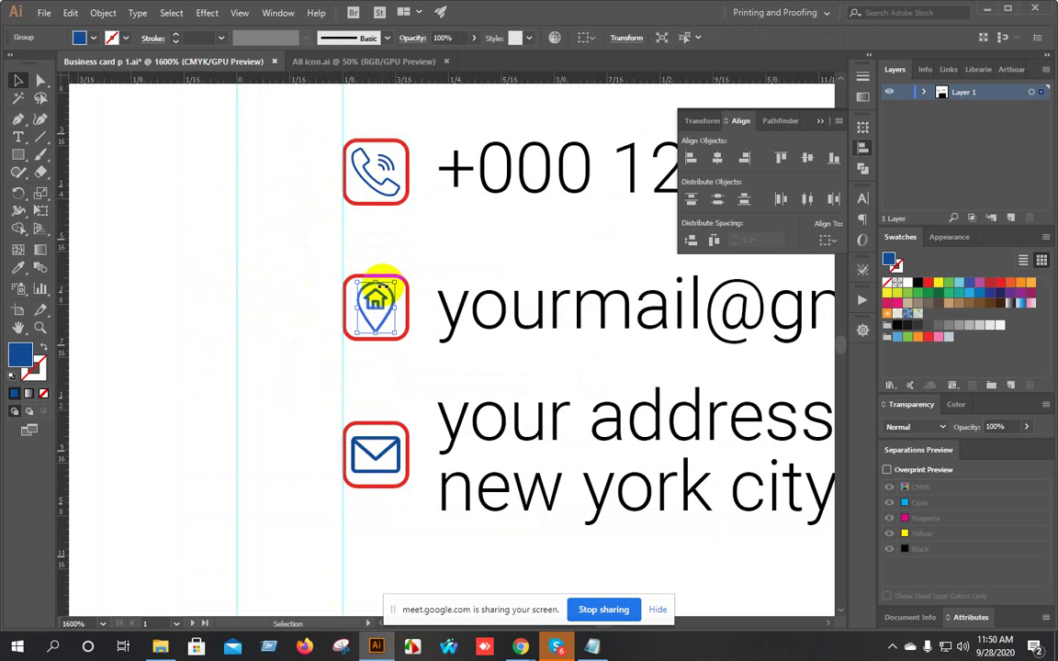
shift+click(387, 200)
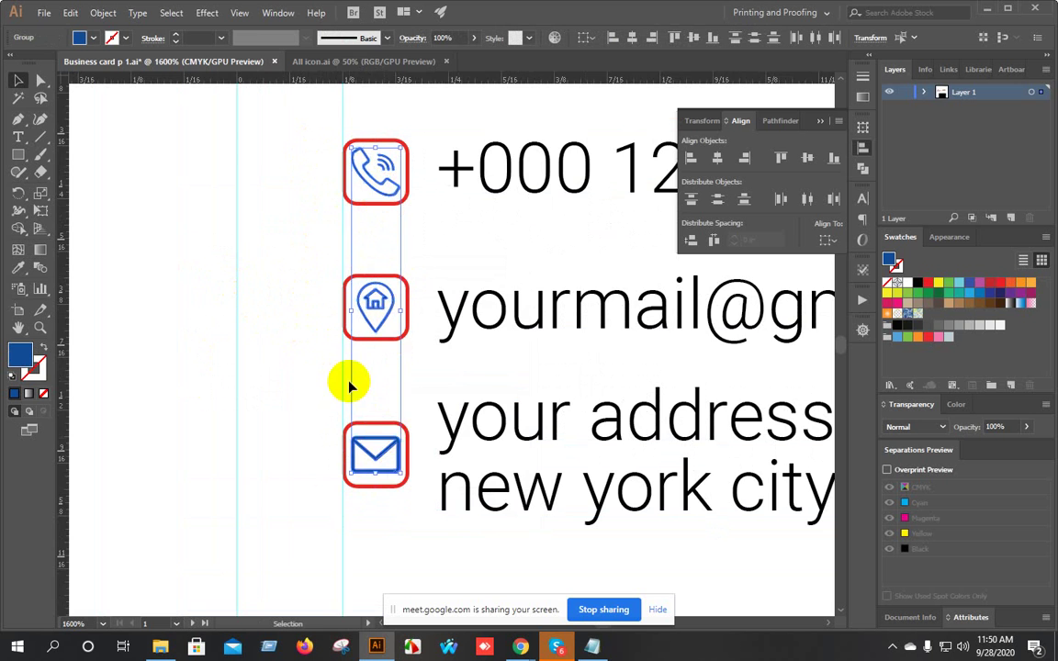
scroll(349, 383, down, 5)
scroll(236, 314, up, 4)
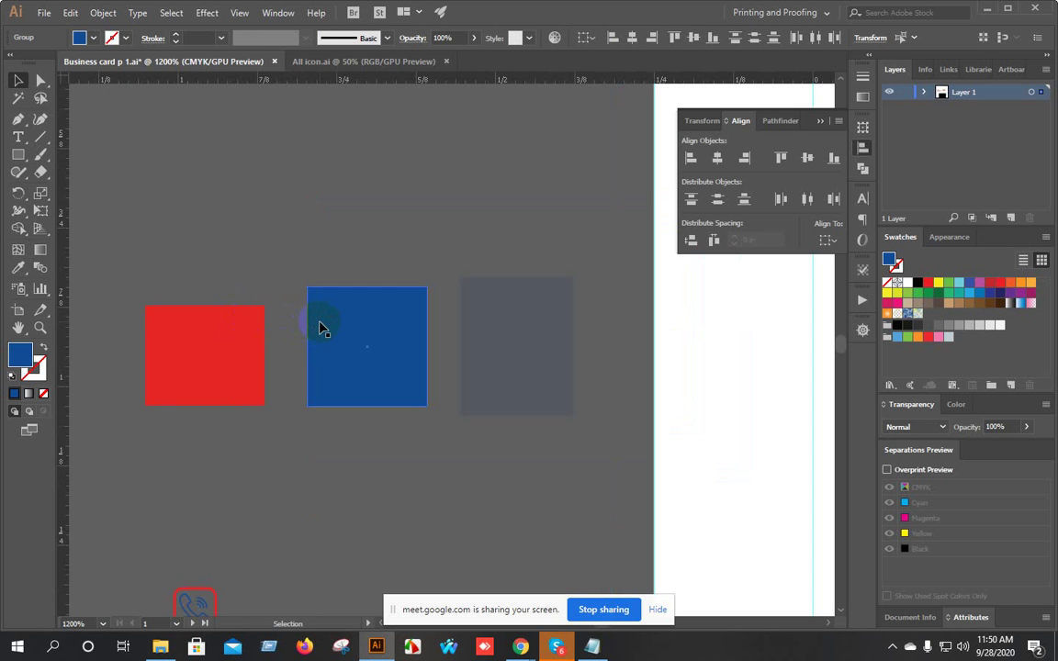
click(206, 328)
scroll(501, 367, down, 4)
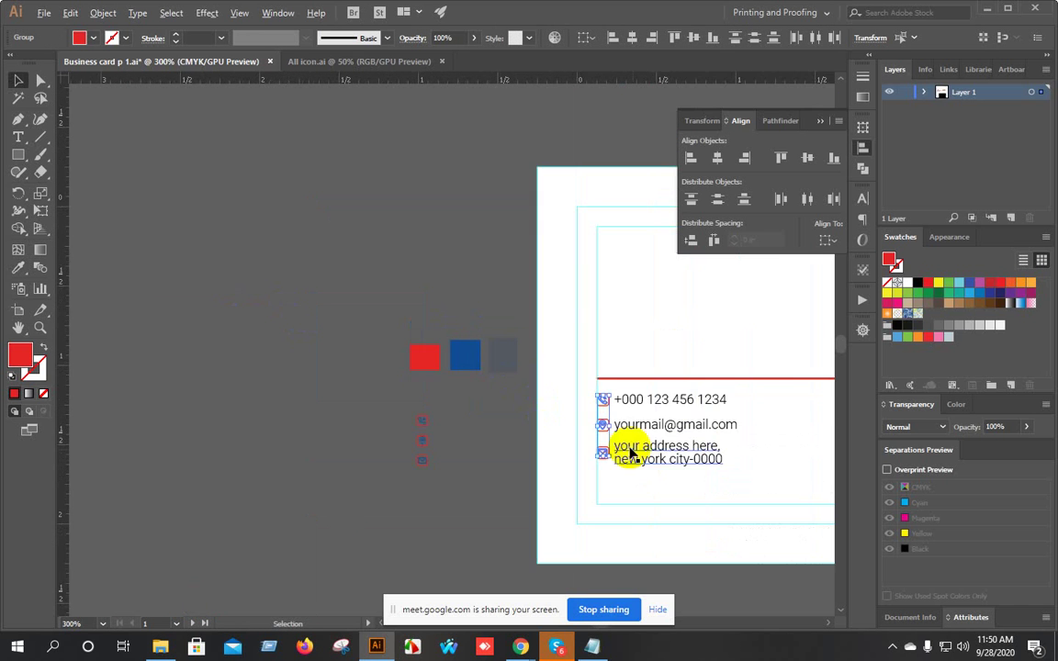
Recolor the rounded frames of the three contact icons with the blue sampled from the reference square beside the card.
scroll(611, 436, up, 5)
click(362, 322)
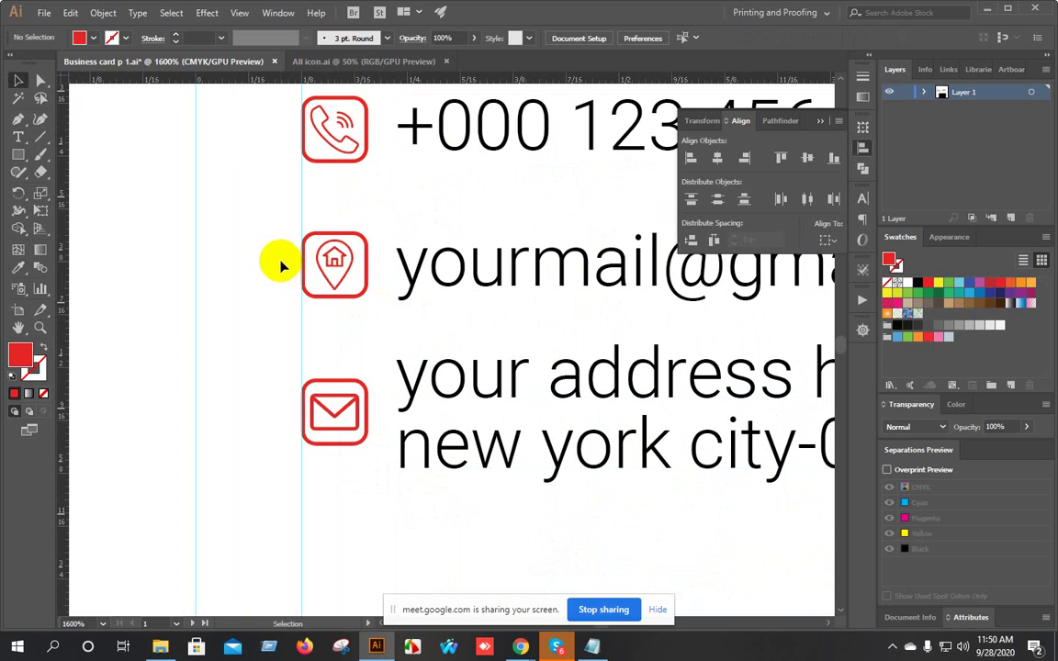
click(368, 124)
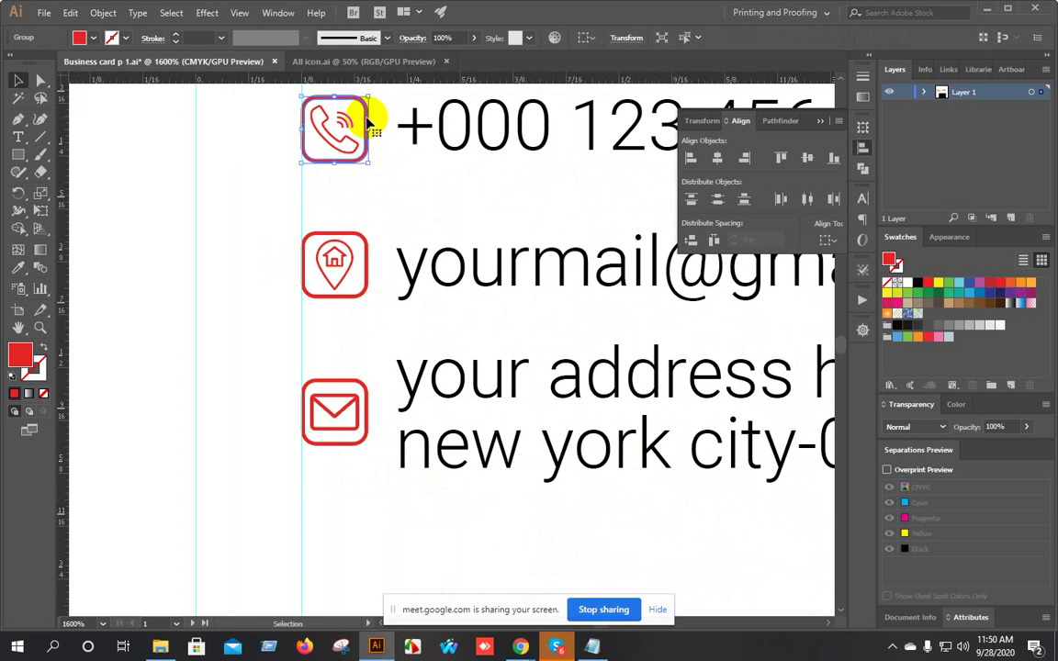
shift+click(367, 280)
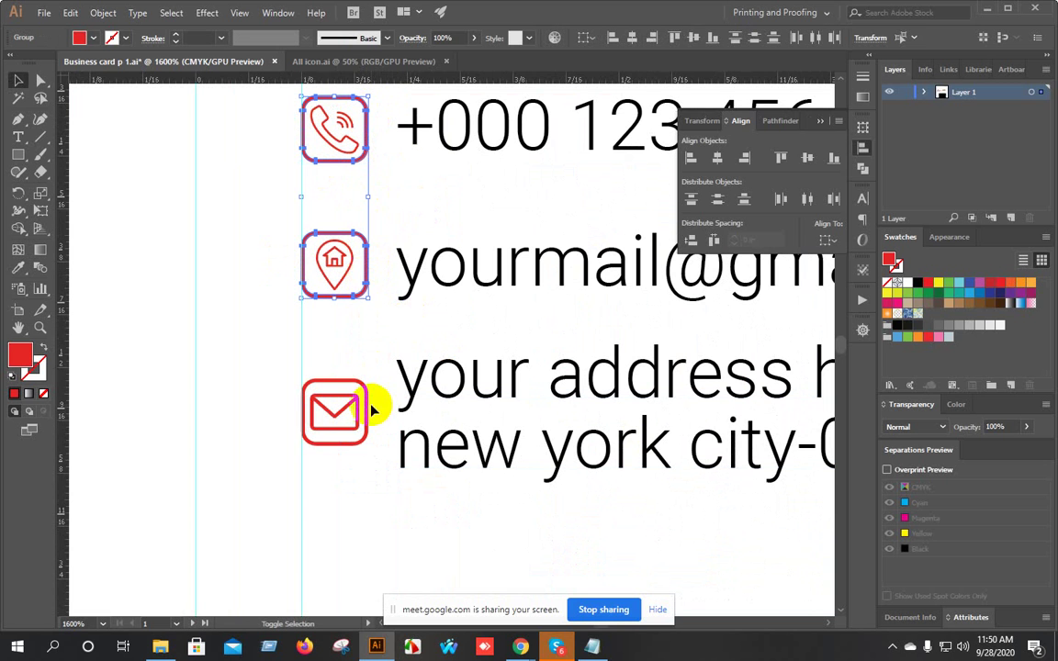
scroll(307, 359, down, 5)
scroll(212, 285, up, 4)
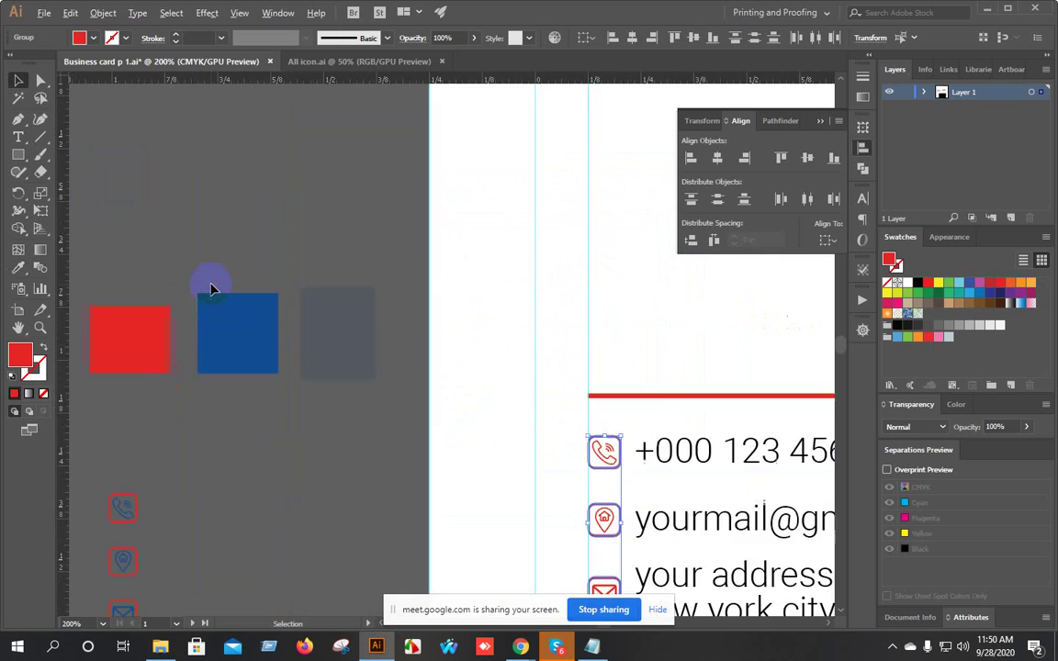
click(246, 324)
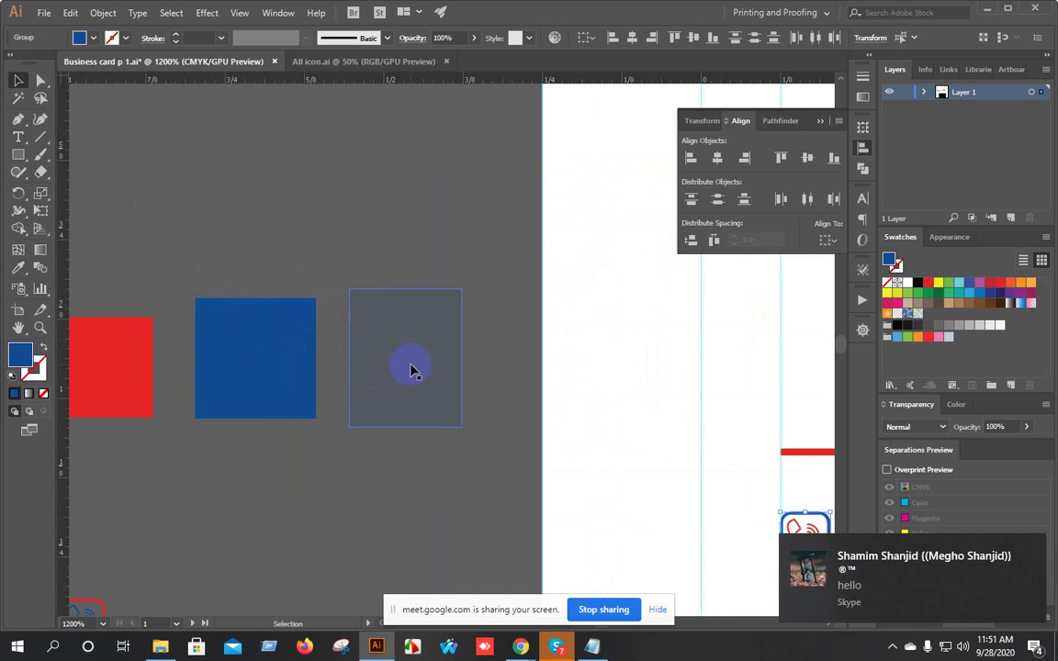
Examine the two-colored contact icons up close beside the phone, e-mail and address lines.
scroll(413, 367, down, 5)
drag(538, 402, 325, 345)
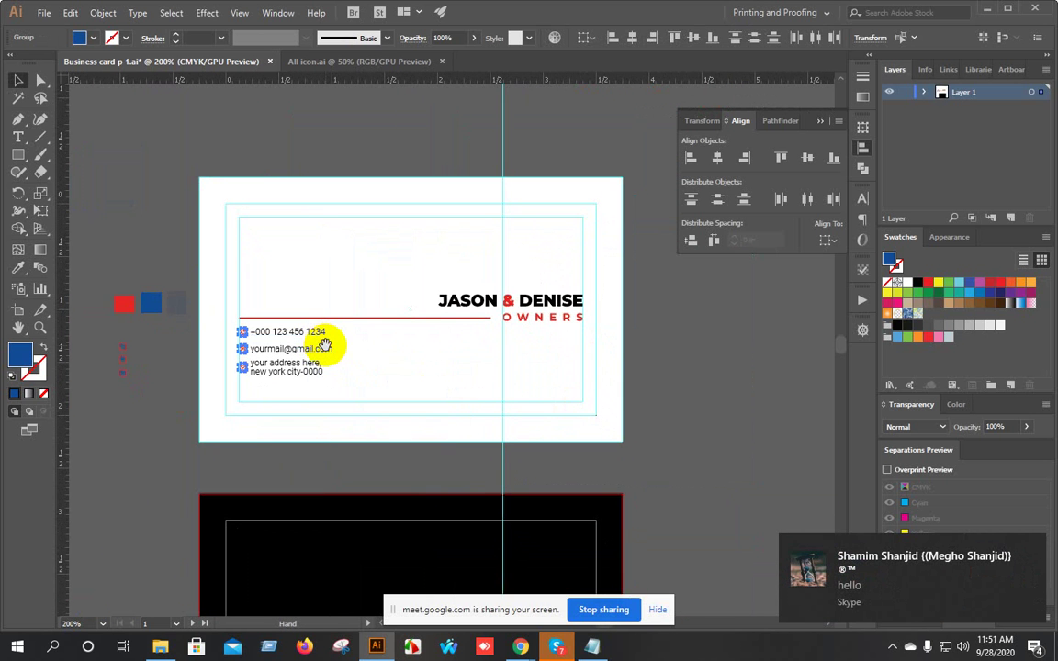
scroll(315, 347, up, 3)
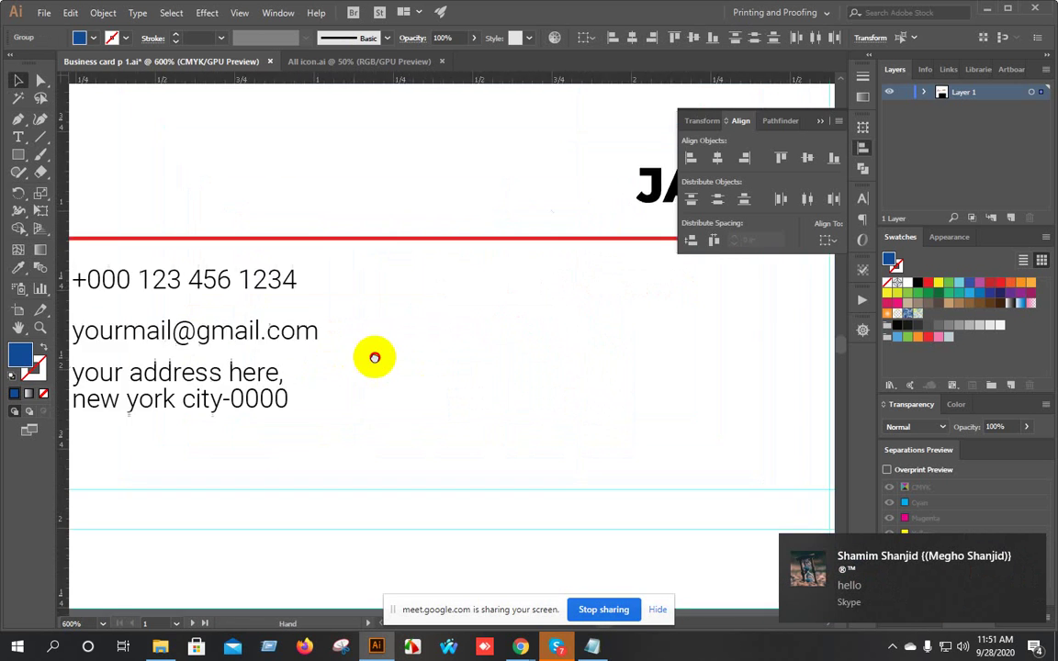
scroll(373, 356, left, 3)
scroll(187, 341, up, 2)
drag(203, 344, 261, 358)
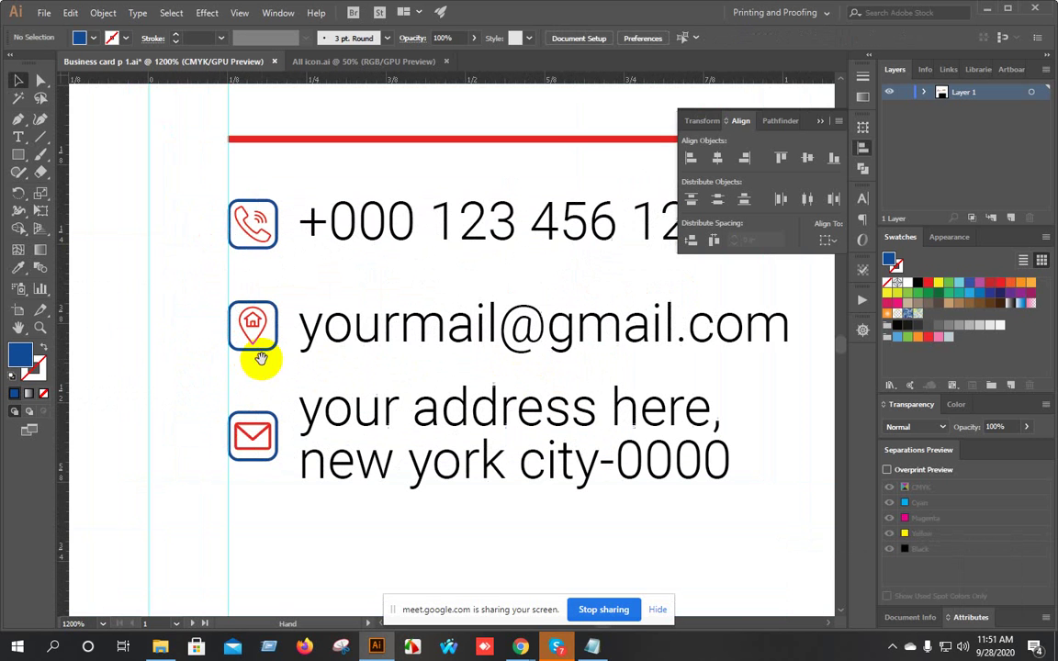
drag(194, 211, 405, 491)
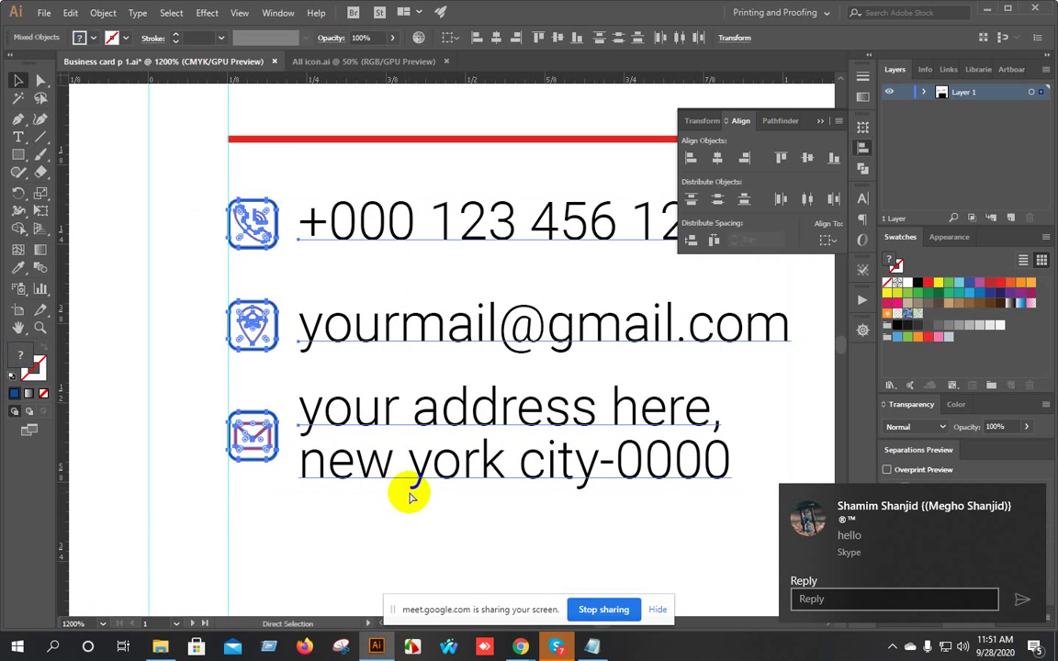
click(197, 367)
scroll(484, 449, down, 2)
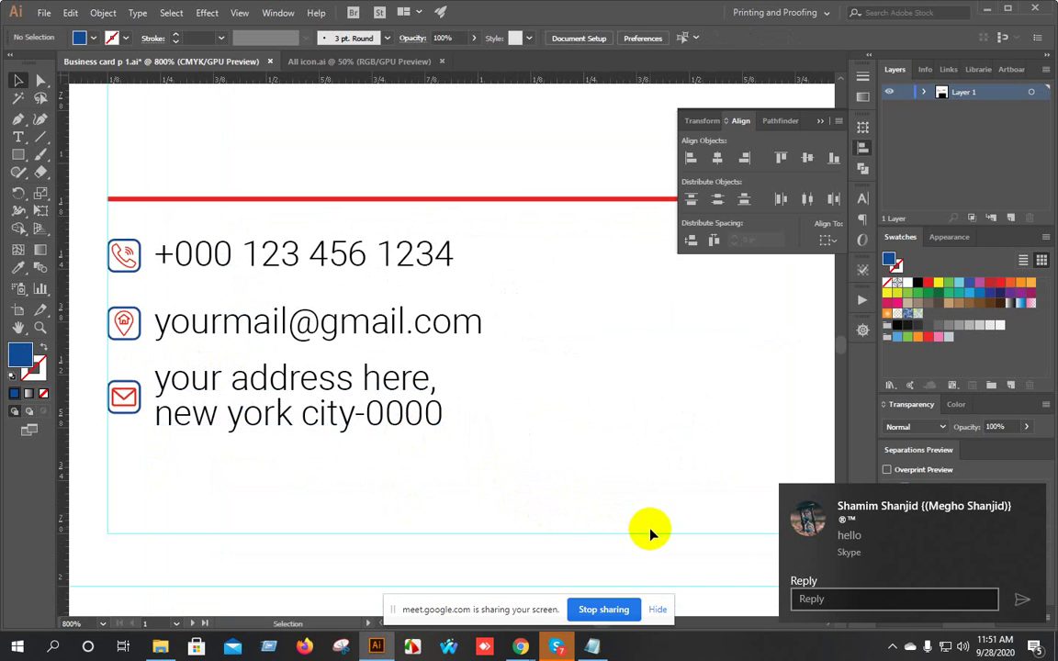
Switch to Skype to check the incoming messages in two chats and return to the card.
click(966, 548)
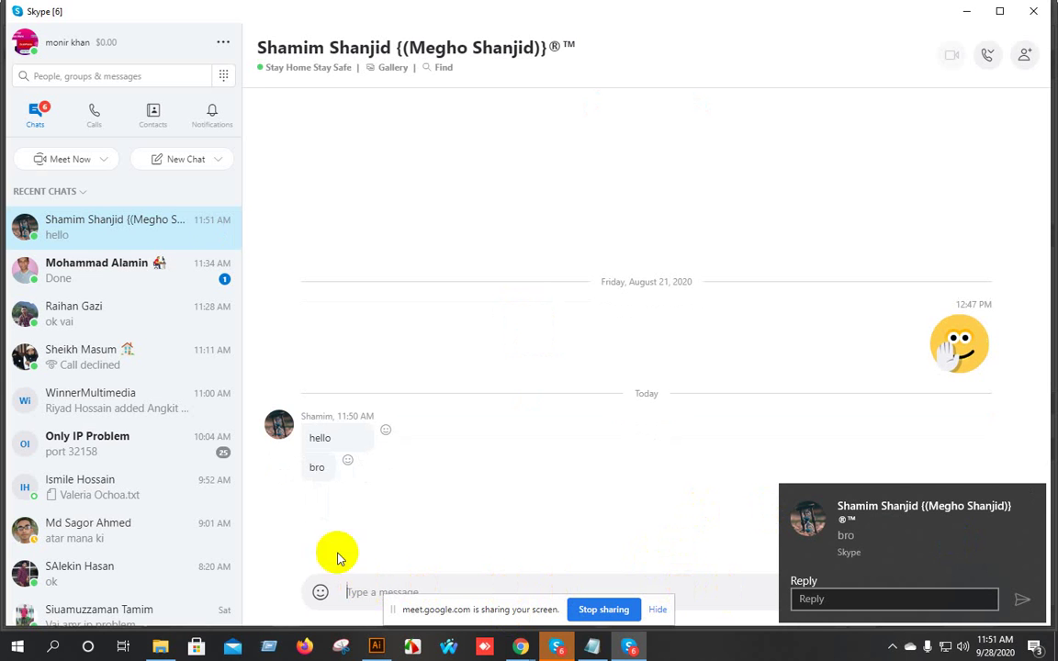
click(104, 271)
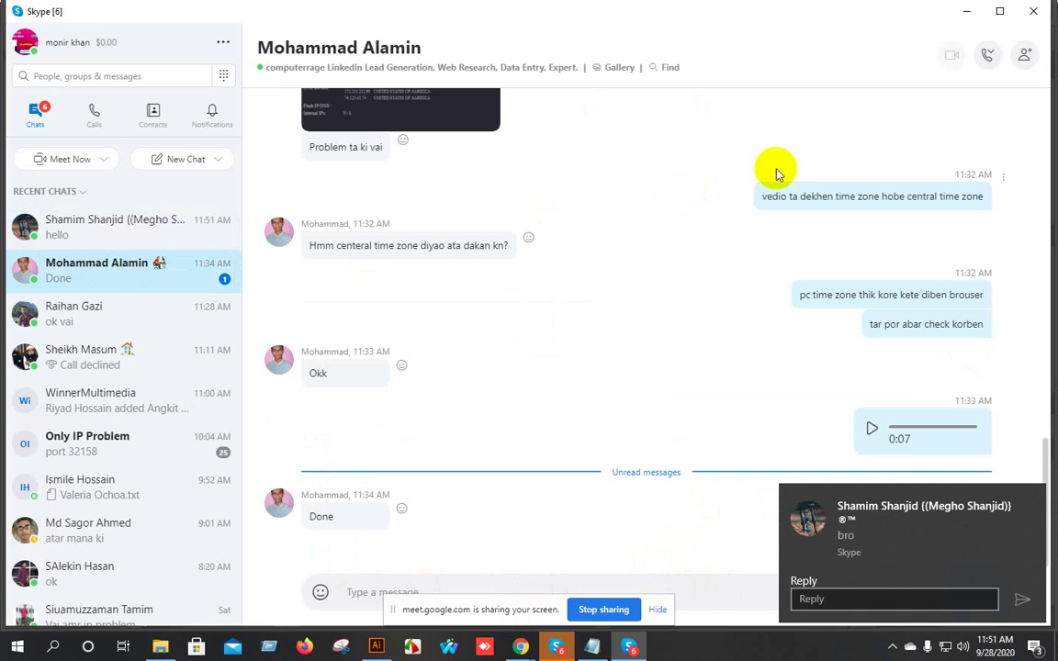
click(965, 11)
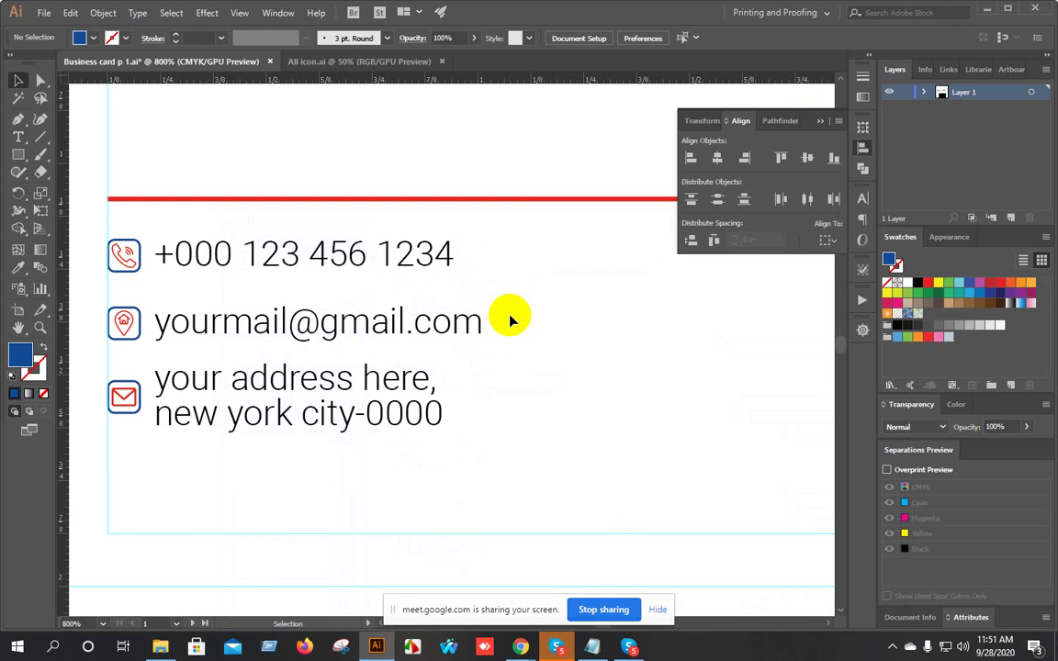
Examine how the framed contact icons read at different zoom levels against the contact text and the whole white card side.
scroll(510, 319, down, 3)
drag(608, 332, 366, 289)
scroll(366, 292, down, 1)
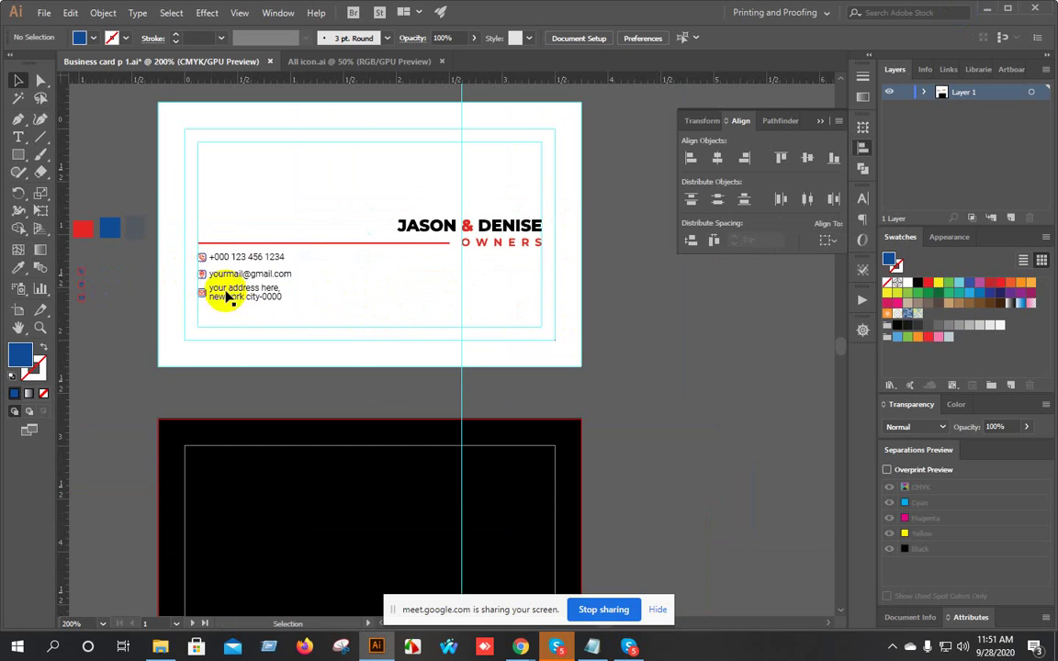
scroll(193, 268, up, 3)
scroll(208, 284, down, 3)
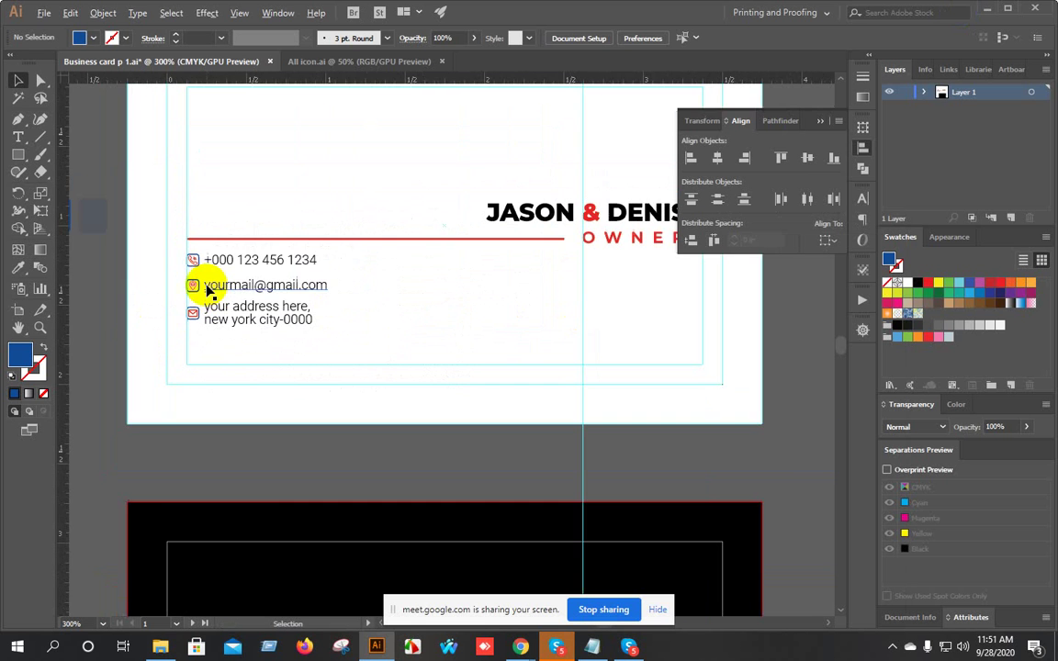
mouse_move(474, 297)
mouse_down()
mouse_move(371, 281)
mouse_move(460, 300)
mouse_up()
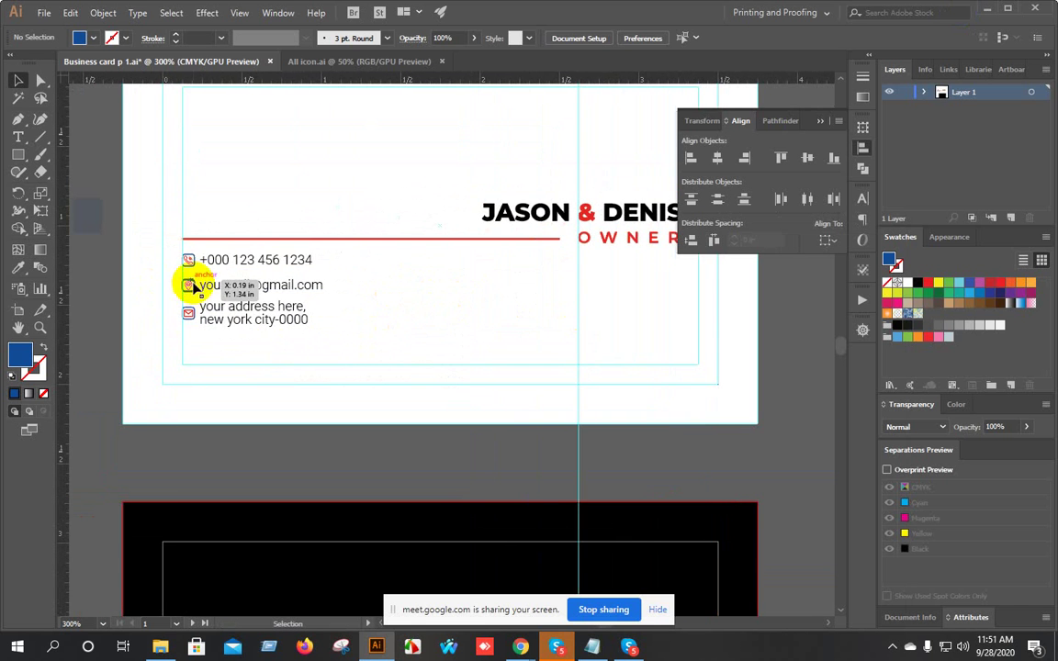
scroll(189, 272, up, 3)
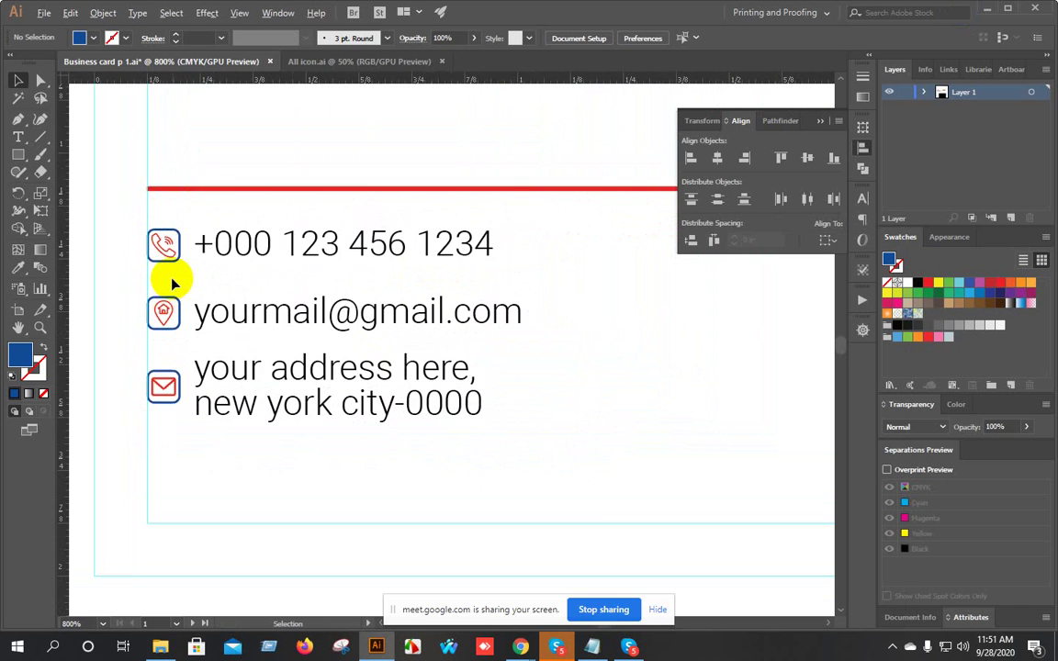
scroll(171, 281, up, 2)
scroll(180, 284, down, 3)
drag(189, 290, 292, 293)
scroll(292, 298, down, 1)
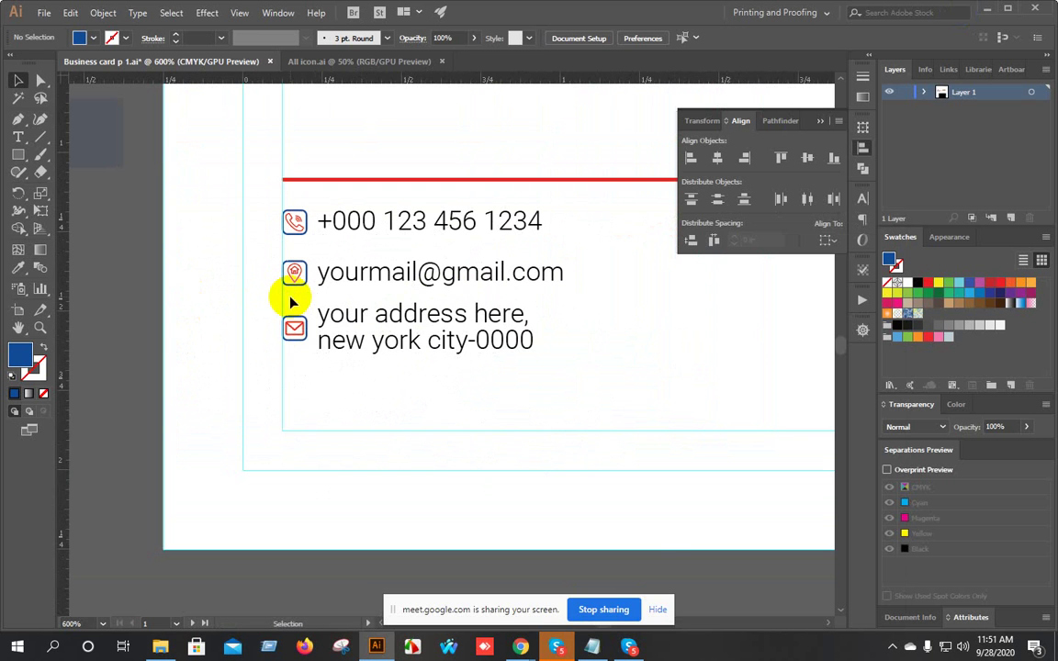
scroll(292, 296, down, 1)
scroll(293, 276, up, 3)
scroll(301, 279, down, 2)
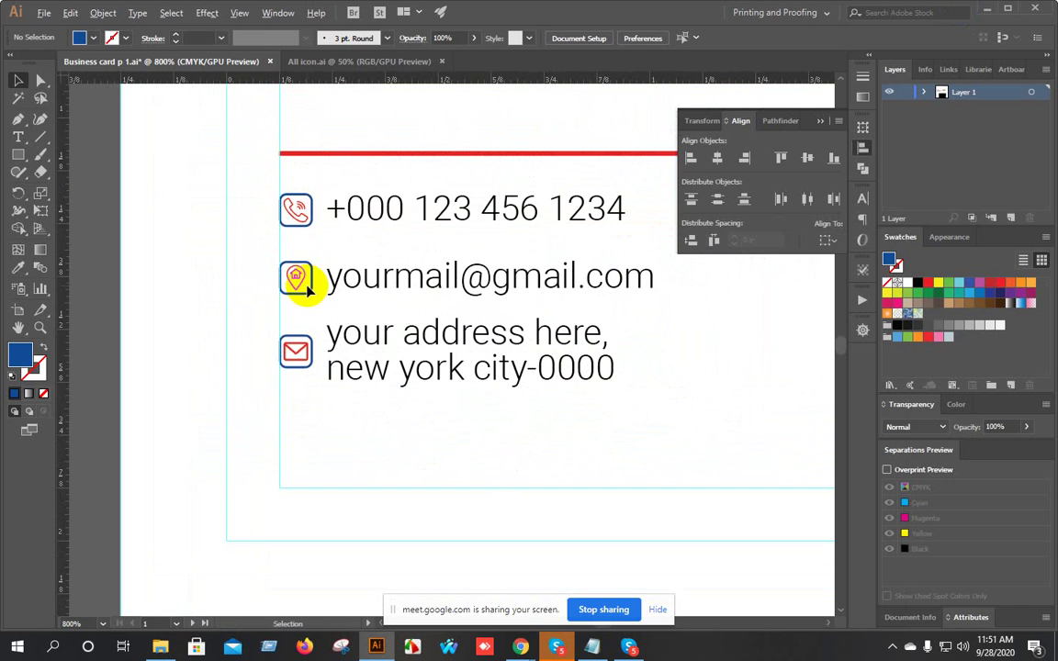
drag(354, 267, 484, 260)
Ungroup the contact block and move the three framed icons off the card beside the older icon set.
click(437, 362)
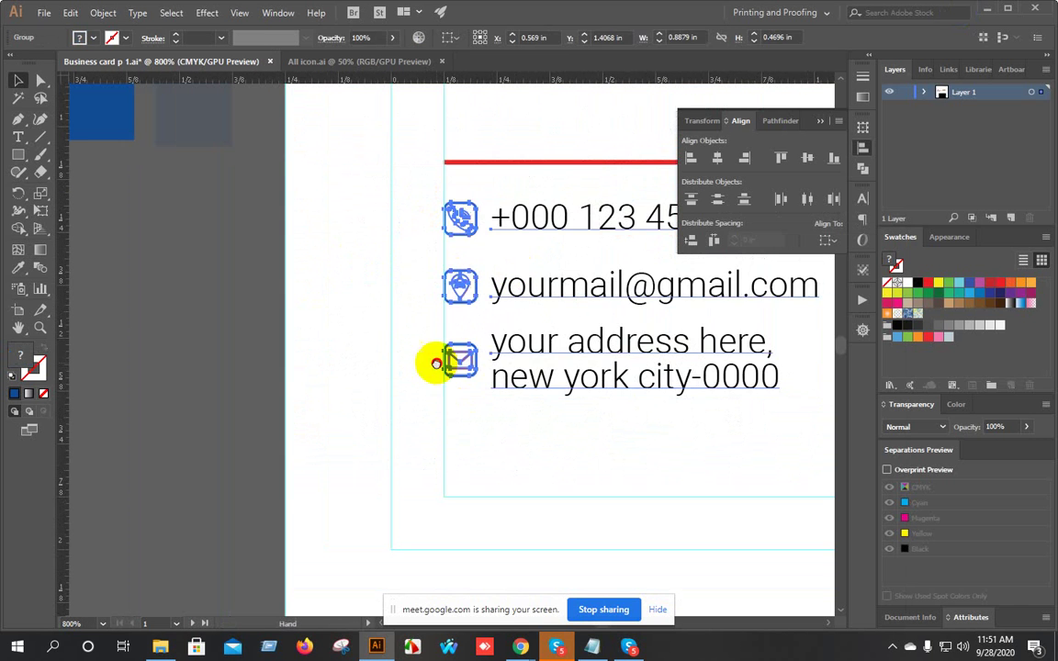
drag(437, 362, 590, 367)
scroll(591, 366, down, 1)
right_click(610, 315)
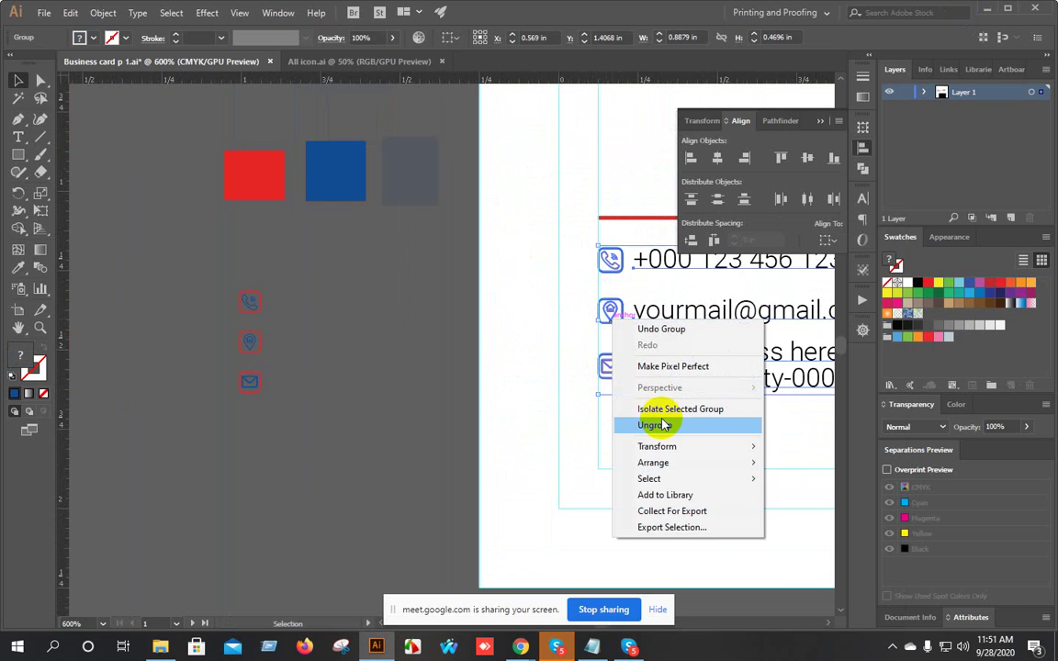
click(665, 425)
click(497, 276)
drag(618, 380, 618, 381)
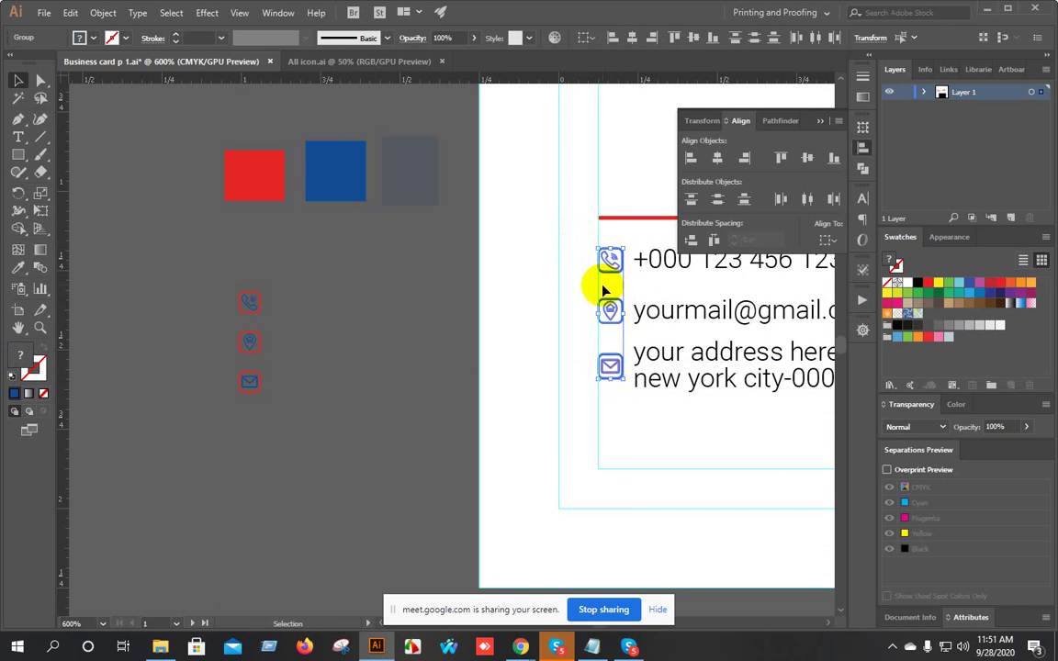
drag(609, 260, 305, 282)
click(370, 273)
Delete the blue rounded frames around the phone, location and envelope symbols, keeping only the red symbols.
scroll(285, 320, up, 2)
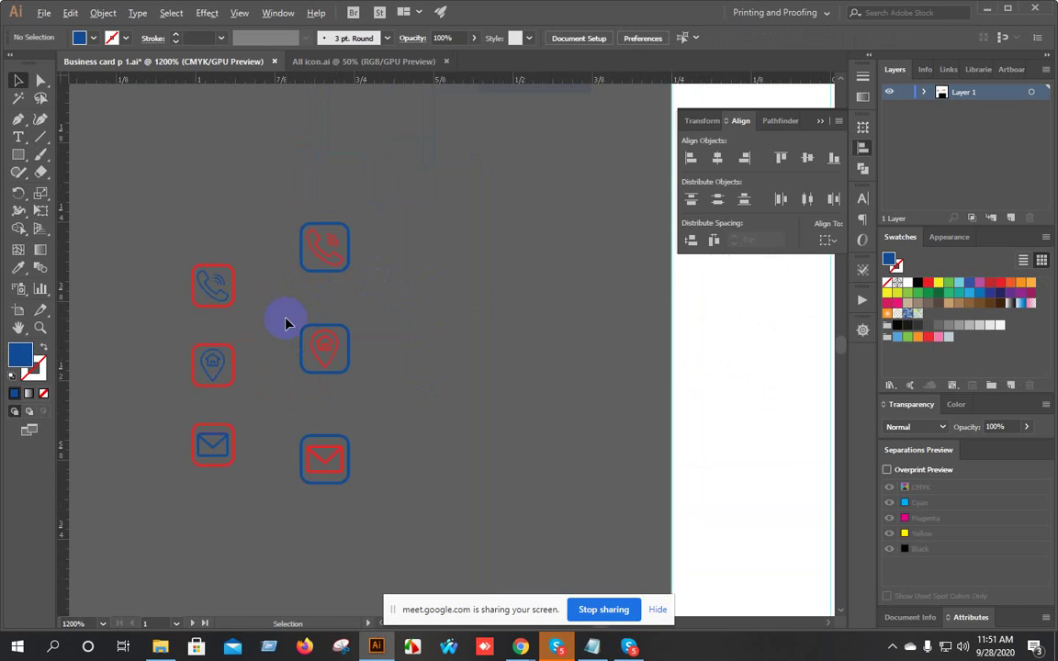
drag(436, 368, 320, 350)
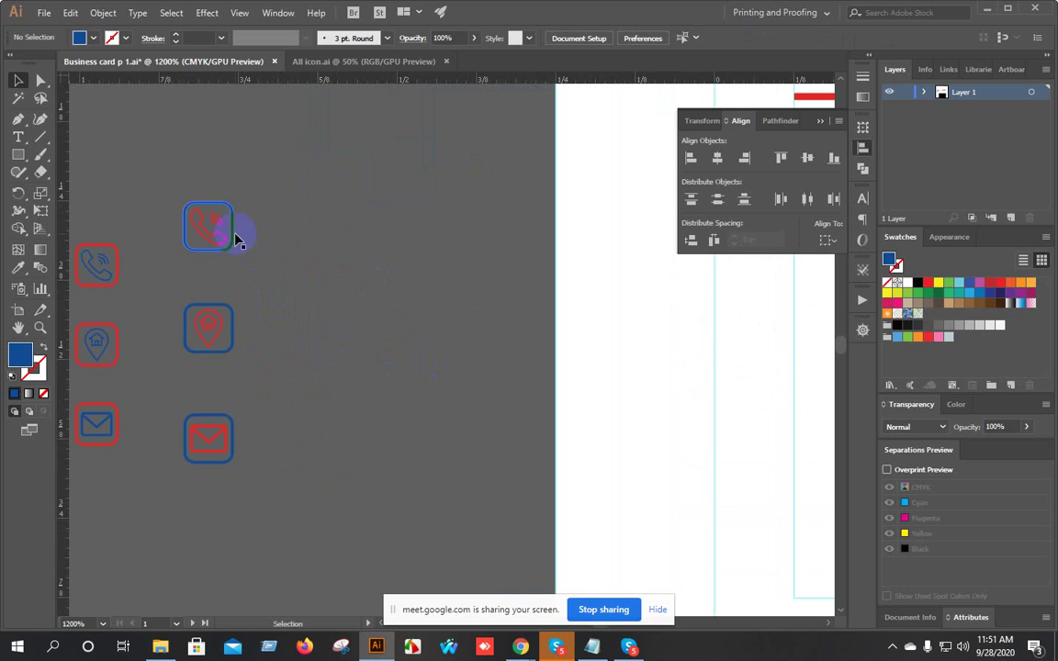
drag(234, 237, 261, 237)
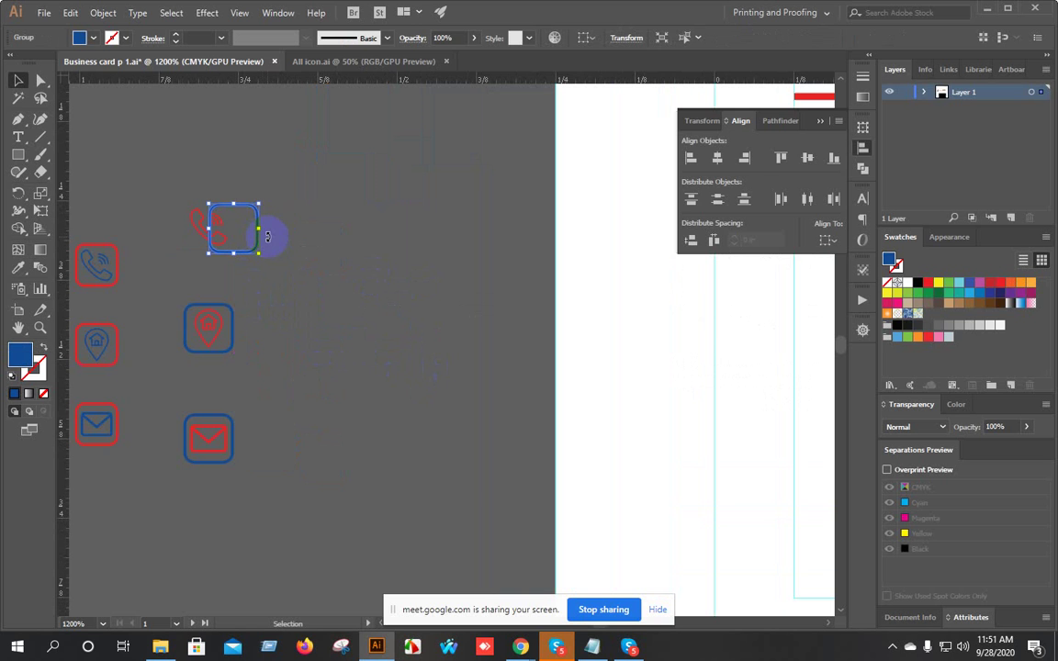
key(Delete)
click(235, 323)
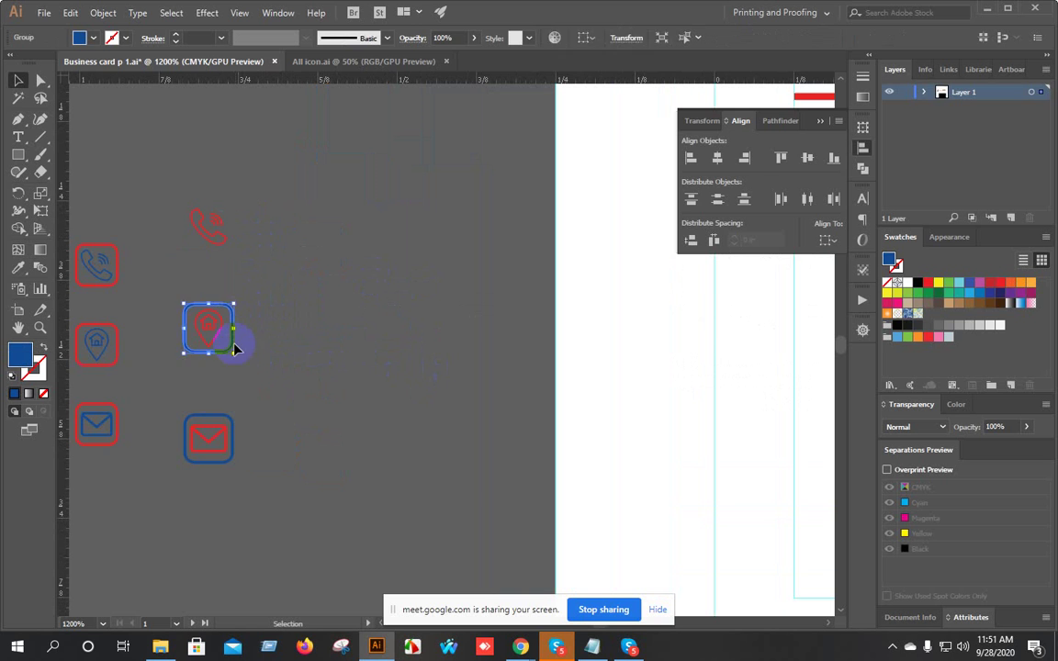
key(Delete)
click(217, 417)
key(Delete)
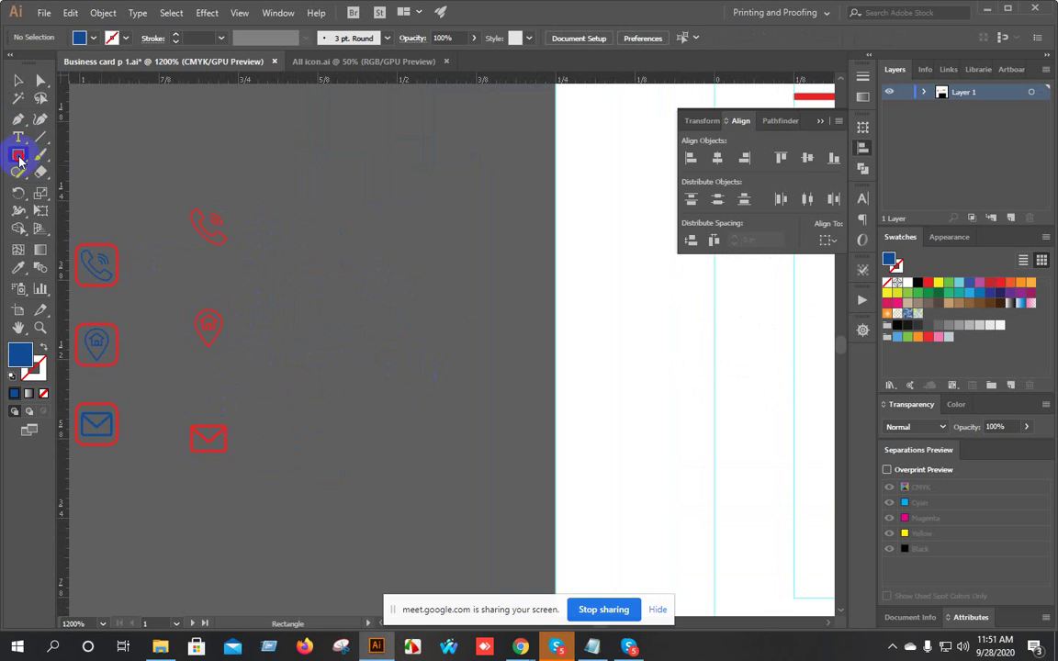
Draw a solid blue square beside the loose red symbols and round its four corners.
drag(19, 157, 85, 153)
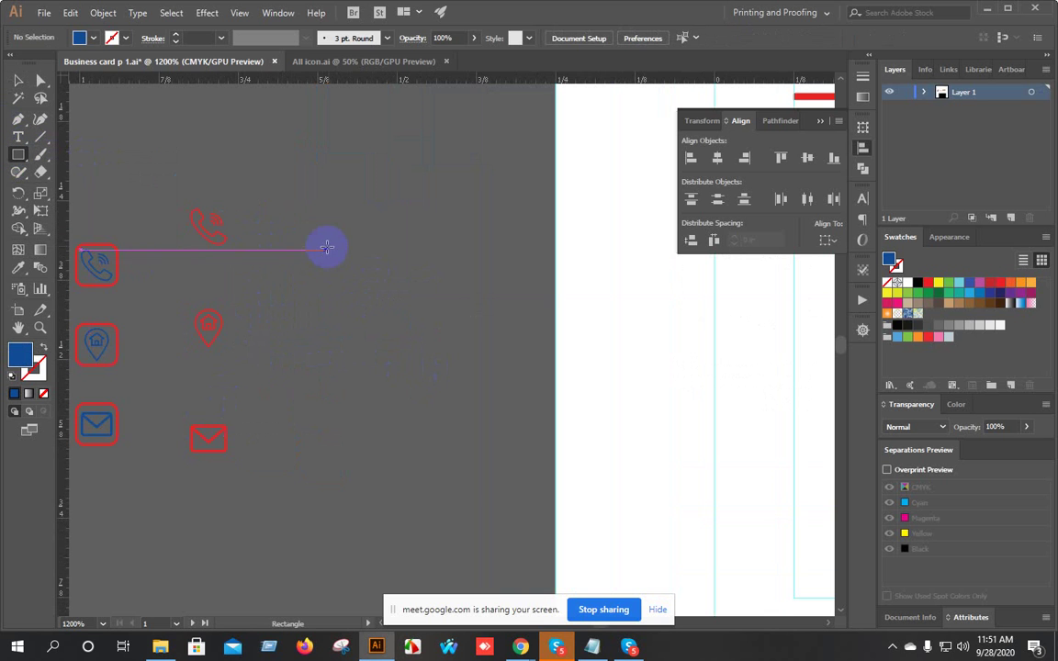
mouse_move(328, 214)
mouse_down()
mouse_move(365, 273)
mouse_move(391, 276)
mouse_up()
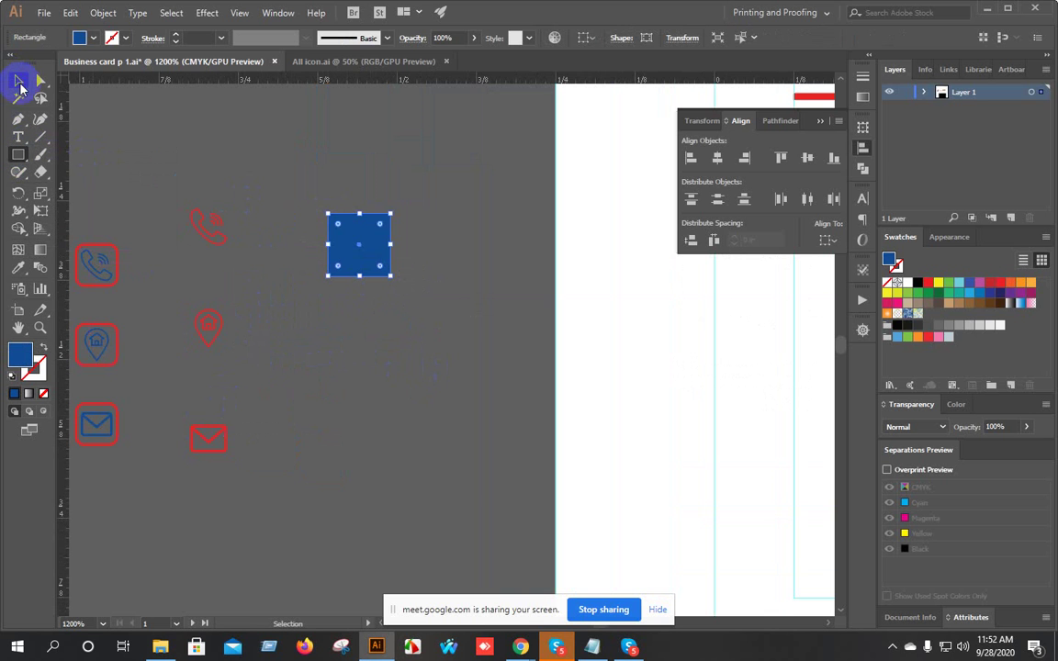
scroll(376, 230, up, 3)
drag(406, 193, 377, 241)
click(491, 229)
scroll(499, 283, down, 2)
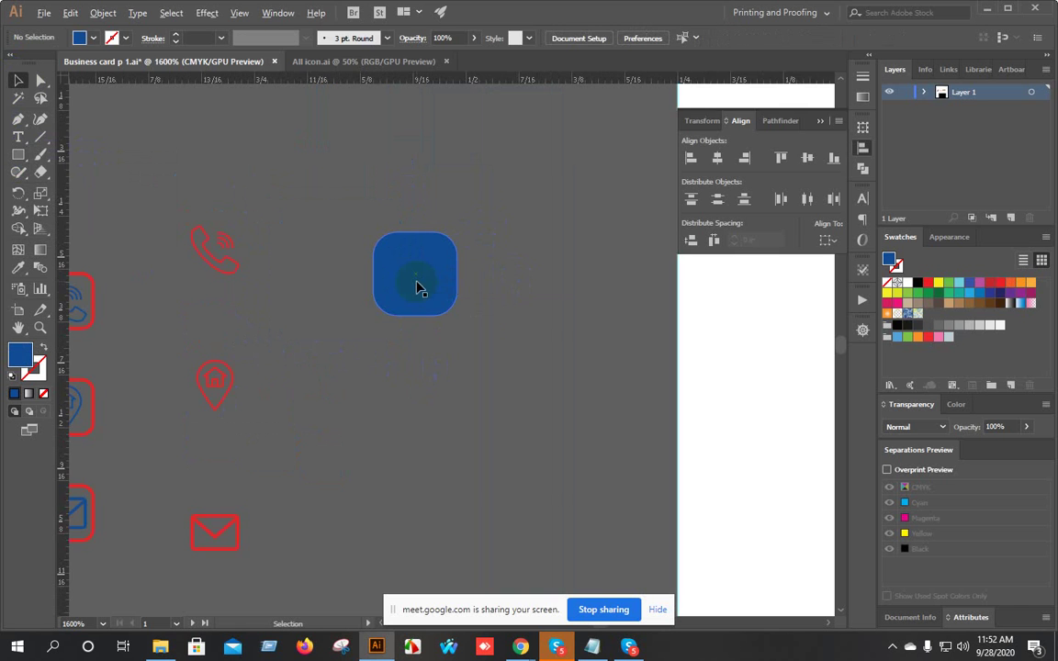
Reduce the corner rounding of the blue square slightly.
scroll(418, 288, up, 2)
click(461, 230)
drag(458, 230, 467, 221)
click(615, 230)
scroll(516, 284, down, 2)
drag(546, 327, 508, 304)
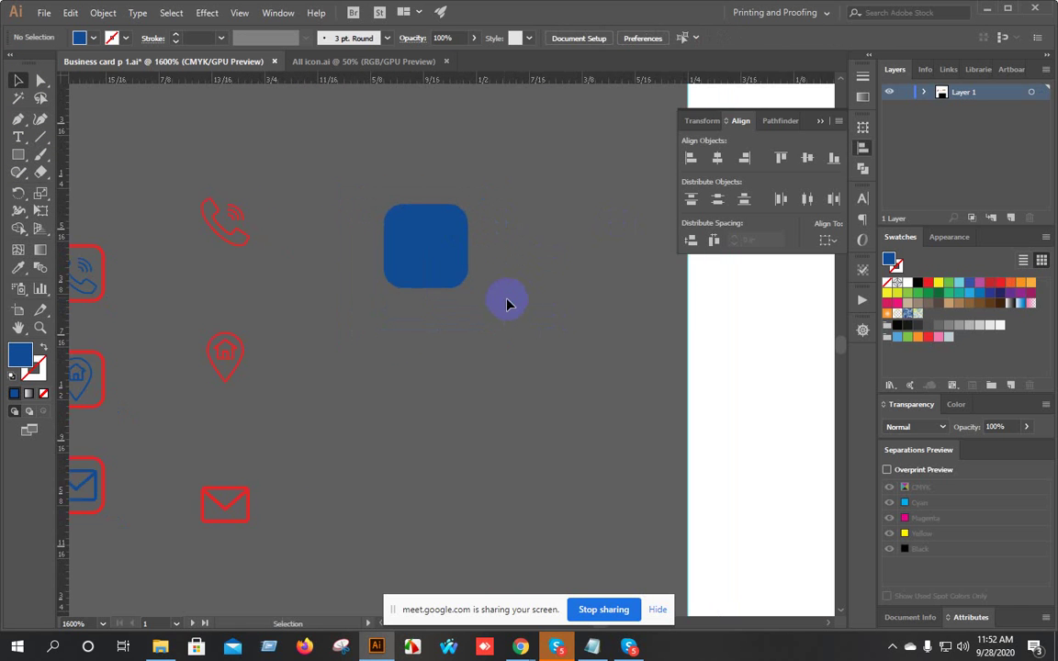
Place the red phone symbol on the blue rounded square and send the square to the back.
click(446, 265)
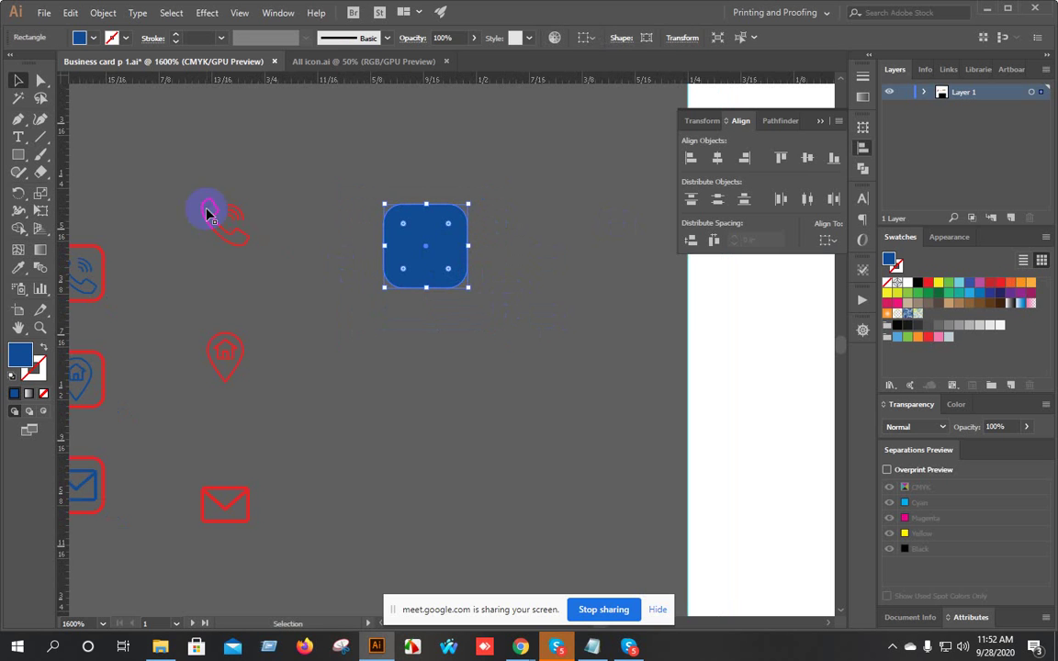
drag(233, 247, 459, 282)
click(506, 290)
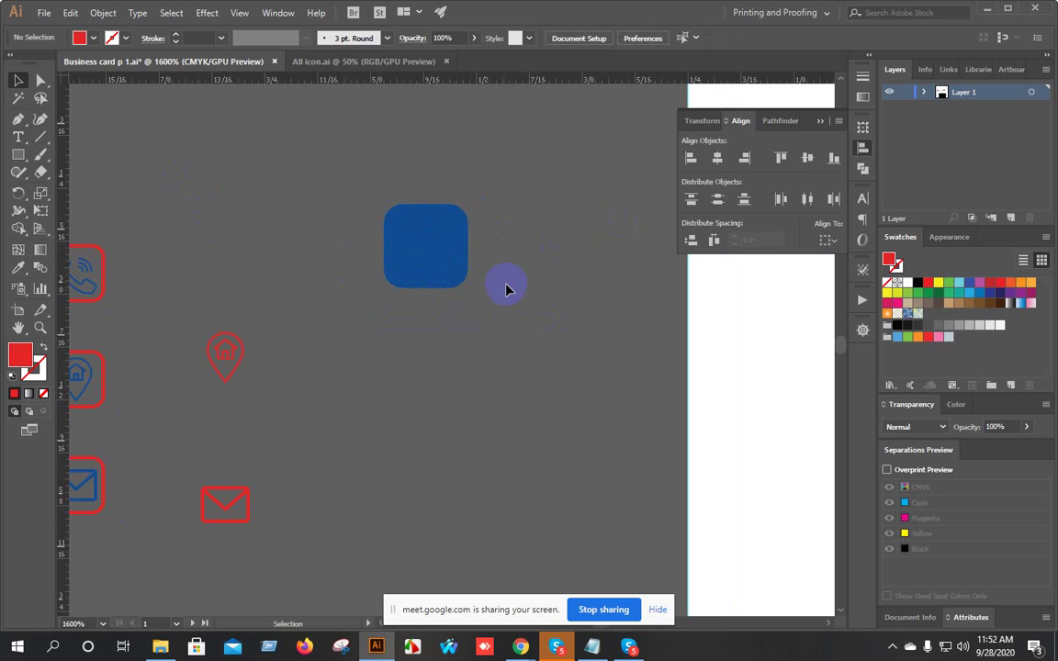
right_click(441, 256)
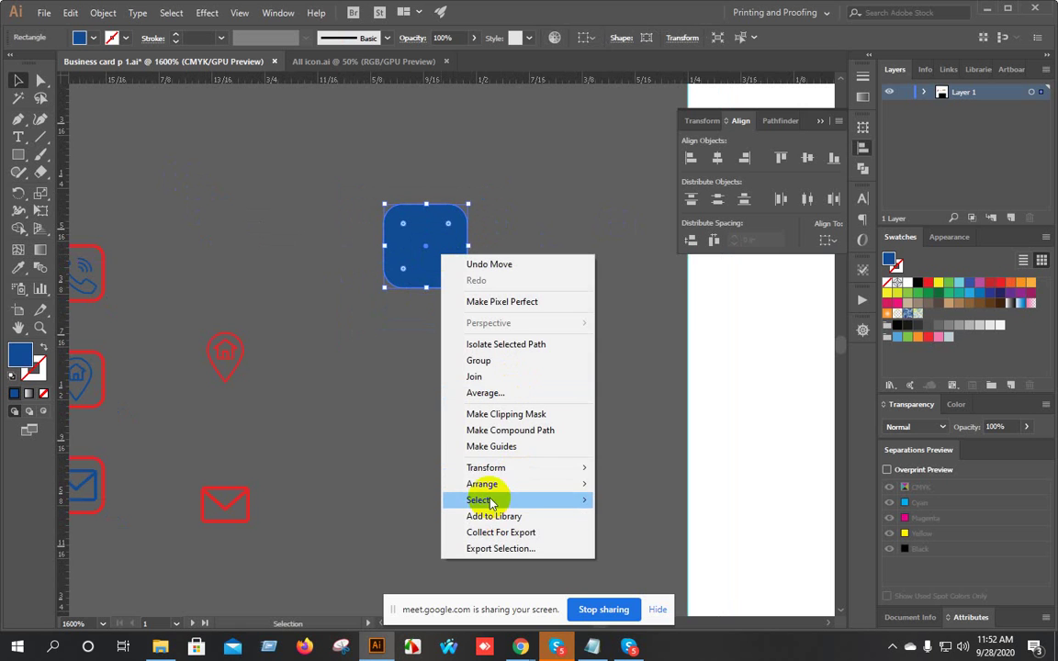
mouse_move(511, 491)
click(641, 533)
click(566, 406)
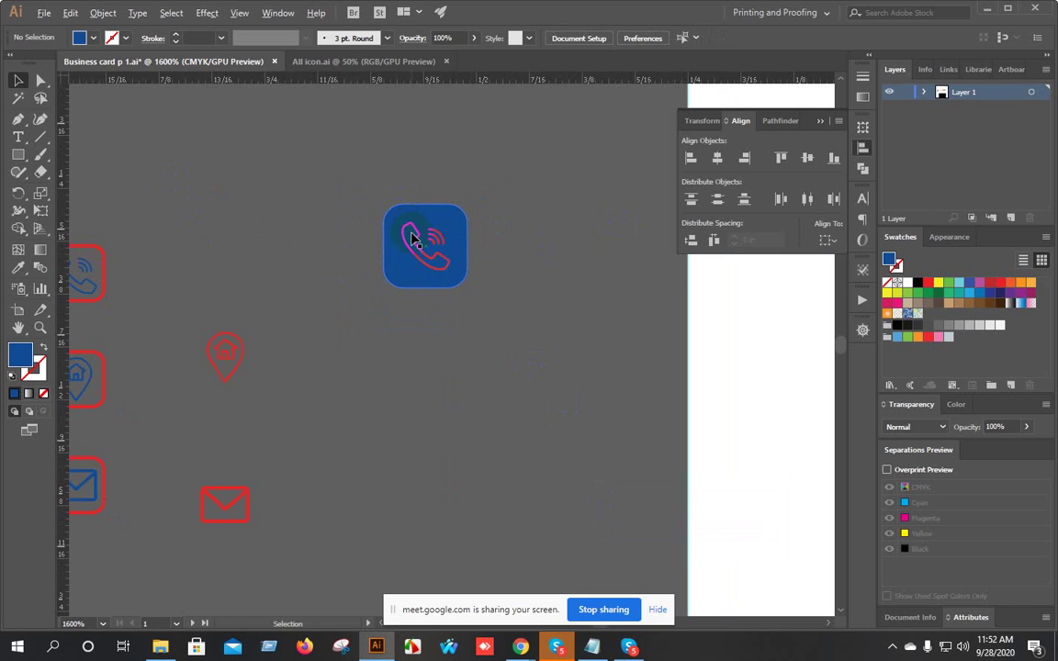
Shrink the blue rounded square evenly around the phone symbol and reduce its corner rounding.
key(ctrl+plus)
drag(613, 305, 487, 317)
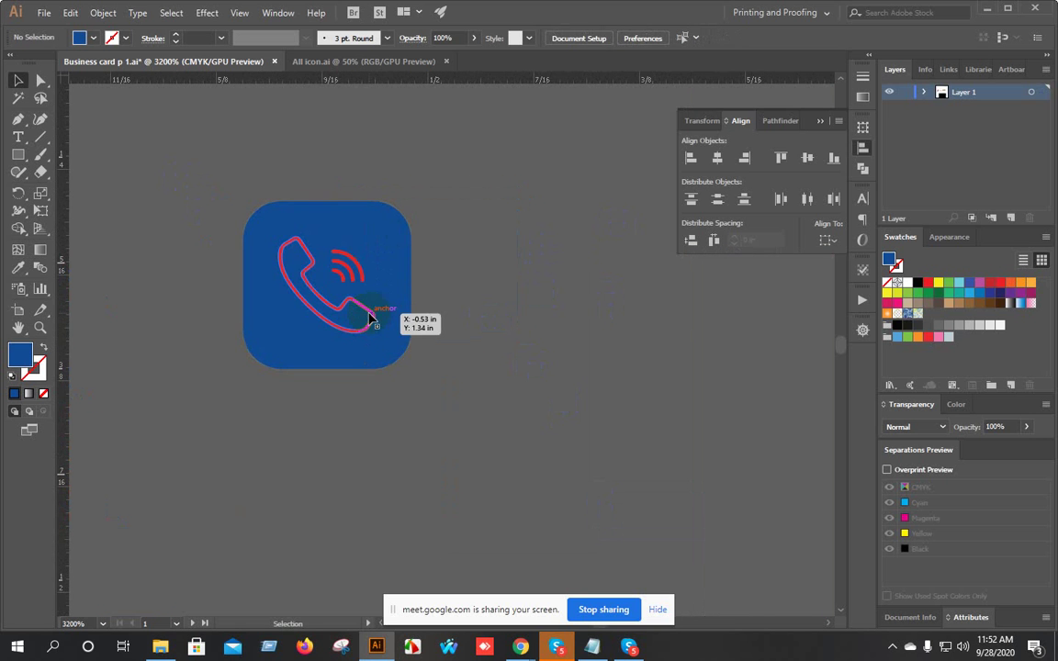
key(ctrl+plus)
click(392, 225)
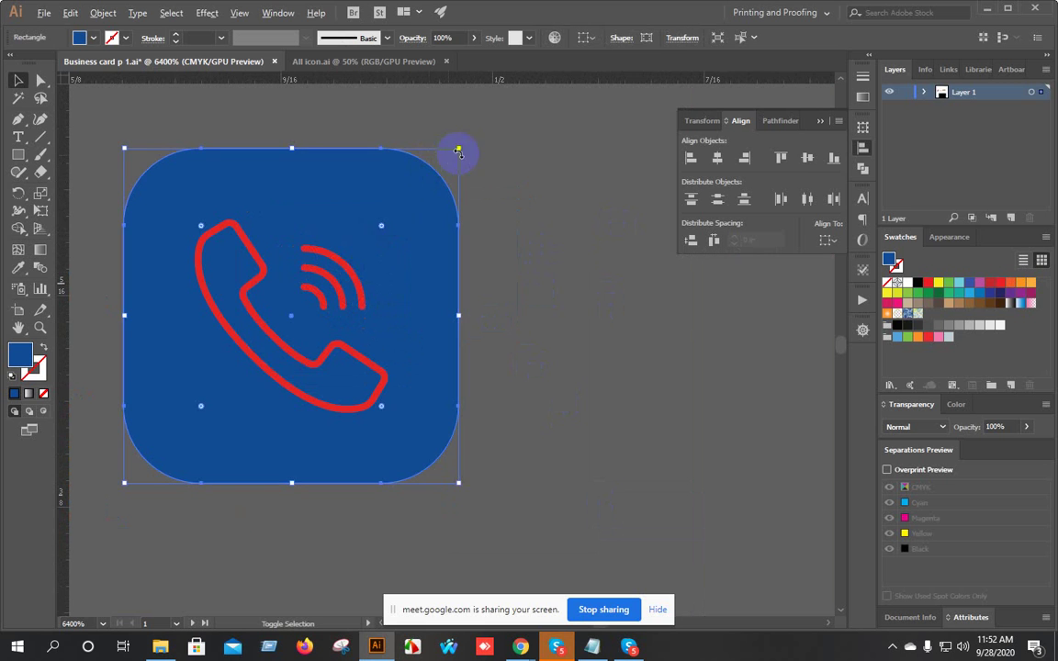
drag(460, 149, 436, 190)
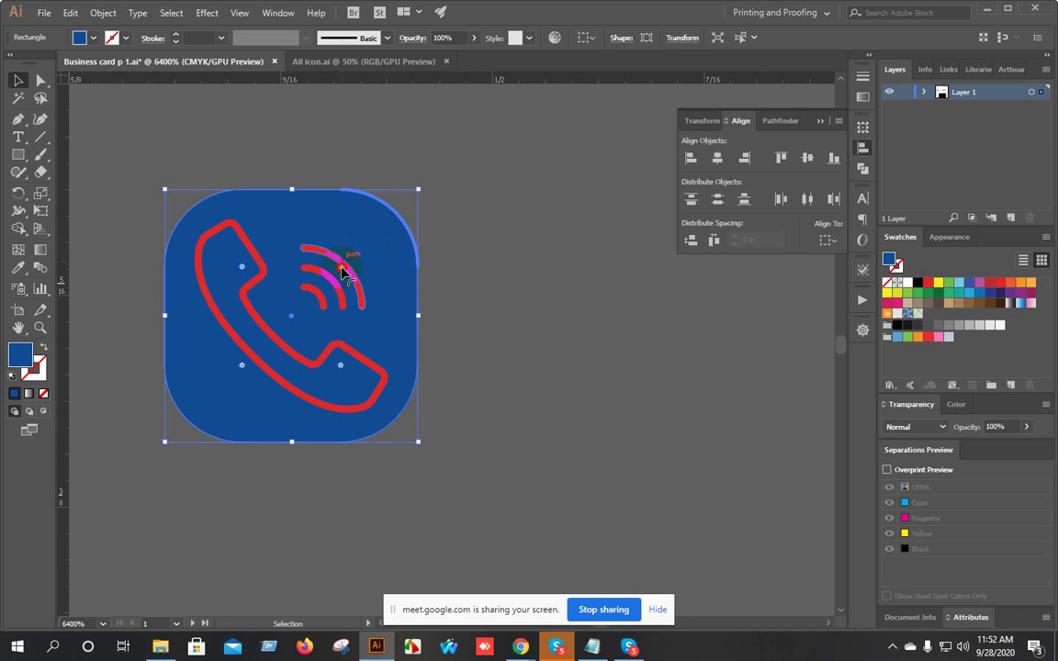
drag(340, 272, 359, 245)
click(468, 267)
scroll(441, 284, down, 1)
scroll(393, 342, down, 4)
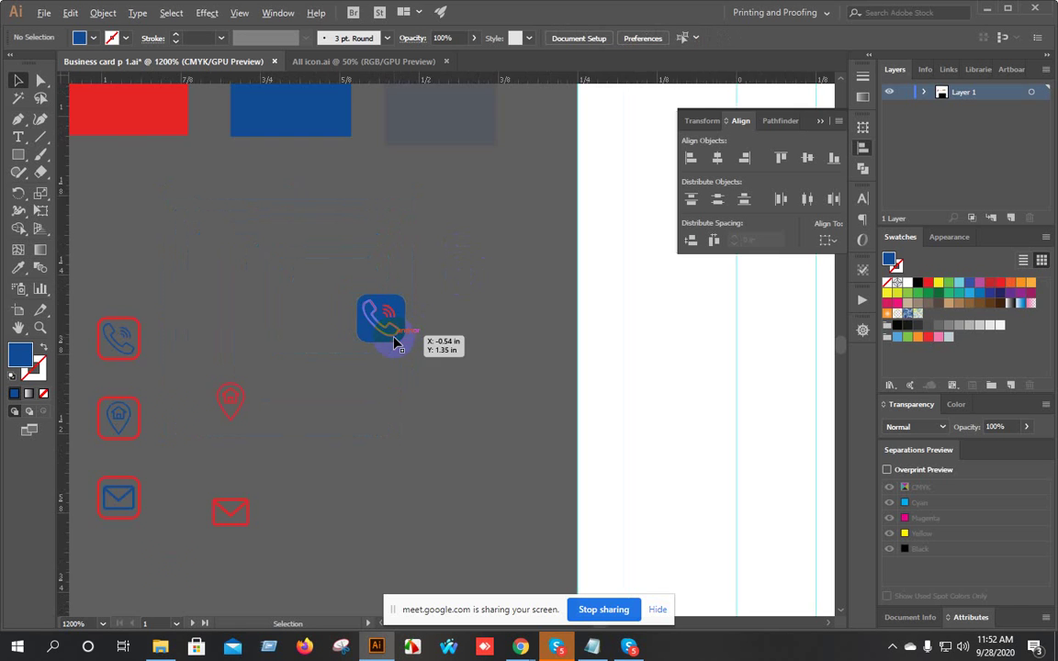
scroll(395, 342, up, 3)
scroll(405, 343, down, 3)
scroll(427, 319, down, 3)
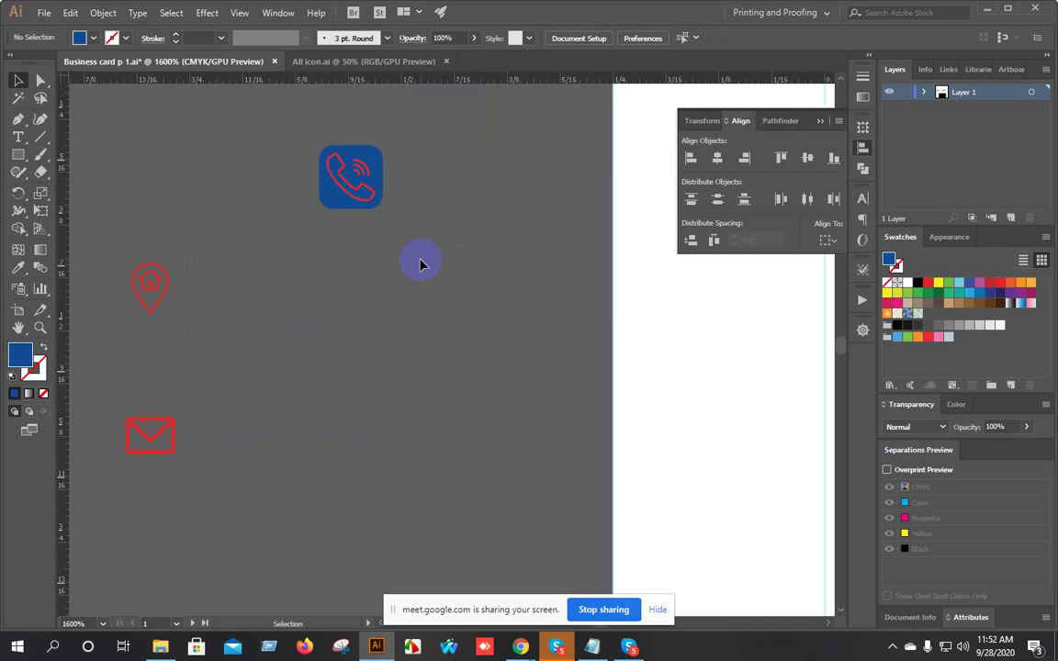
Place copies of the blue rounded square behind the red location pin and the red envelope.
scroll(419, 264, down, 1)
drag(359, 210, 218, 283)
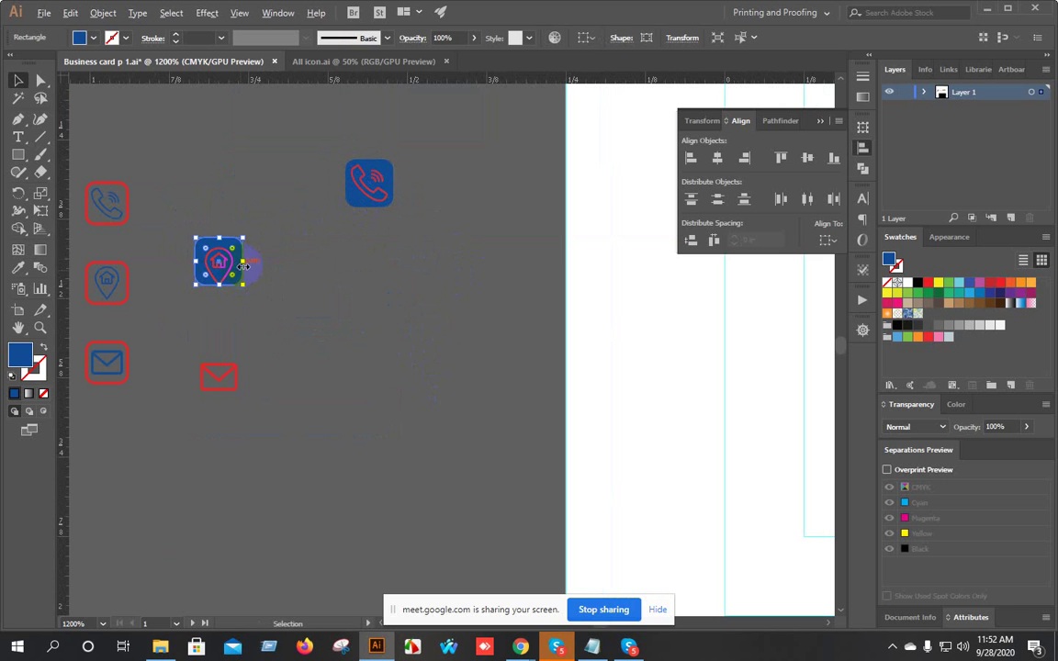
drag(239, 277, 236, 347)
scroll(229, 318, up, 4)
scroll(257, 312, down, 2)
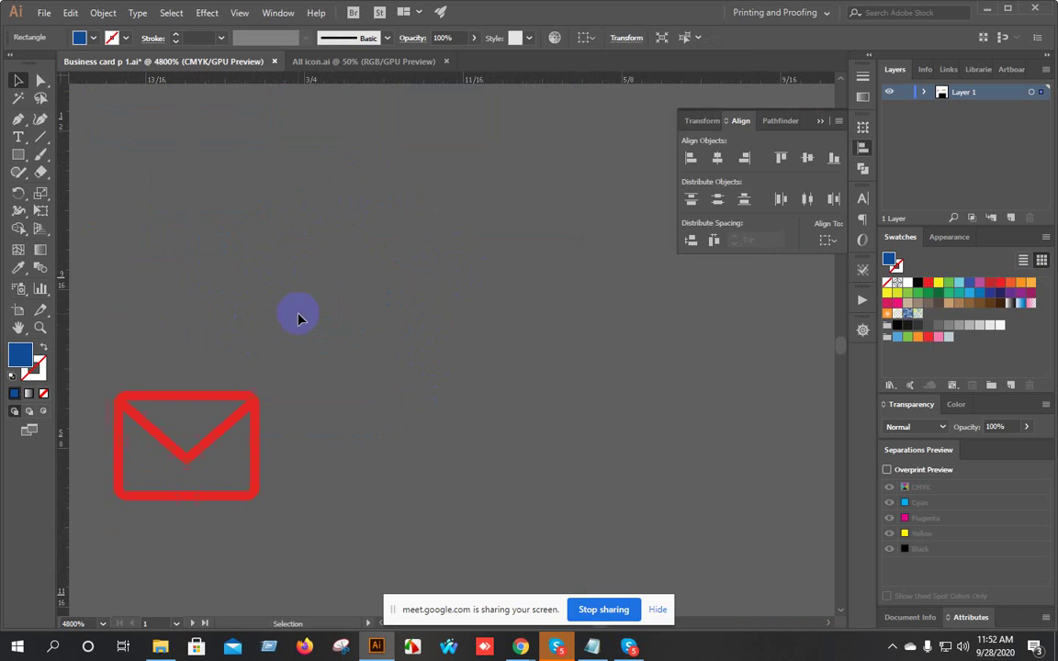
scroll(274, 286, down, 2)
drag(266, 151, 266, 384)
Centre the envelope, location pin and phone symbols horizontally and vertically on their blue rounded squares.
shift+click(248, 353)
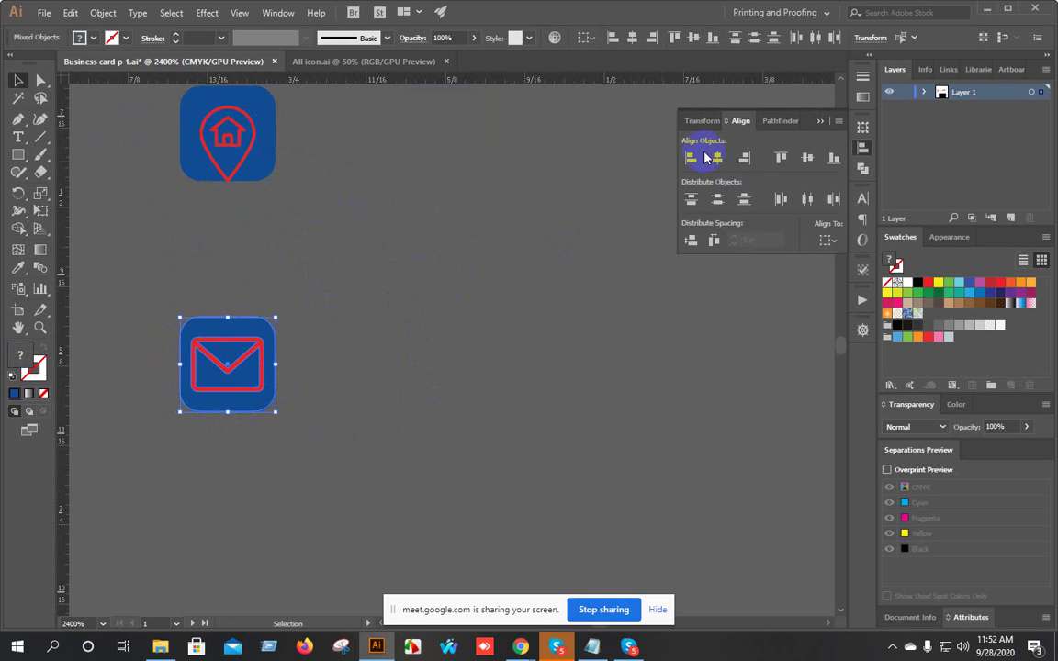
click(806, 160)
drag(204, 195, 204, 195)
click(719, 158)
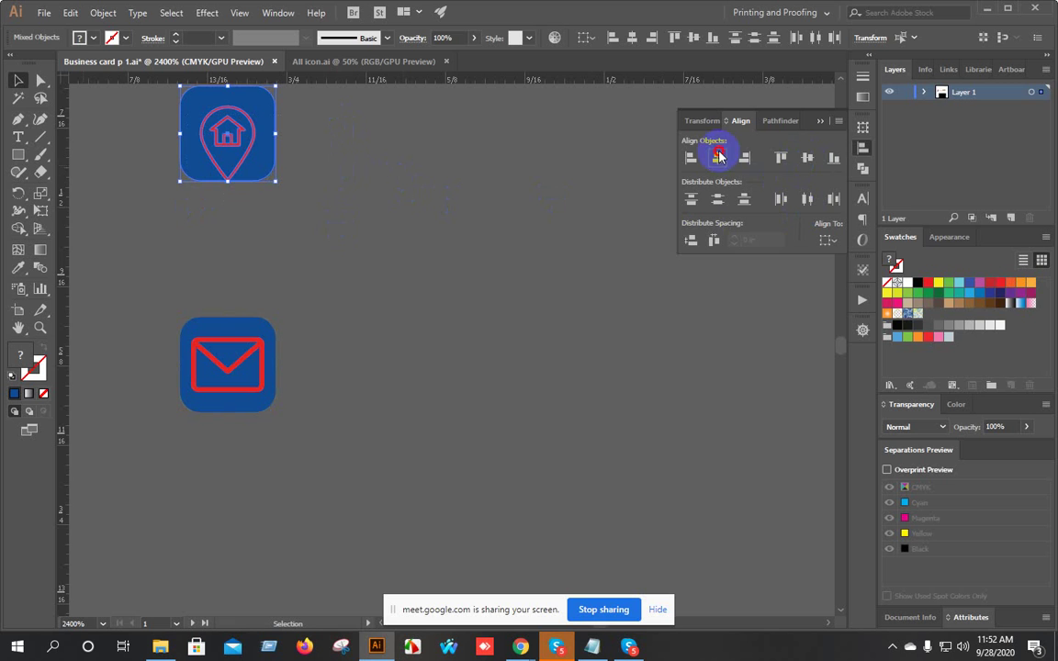
click(808, 159)
click(370, 257)
scroll(268, 321, down, 1)
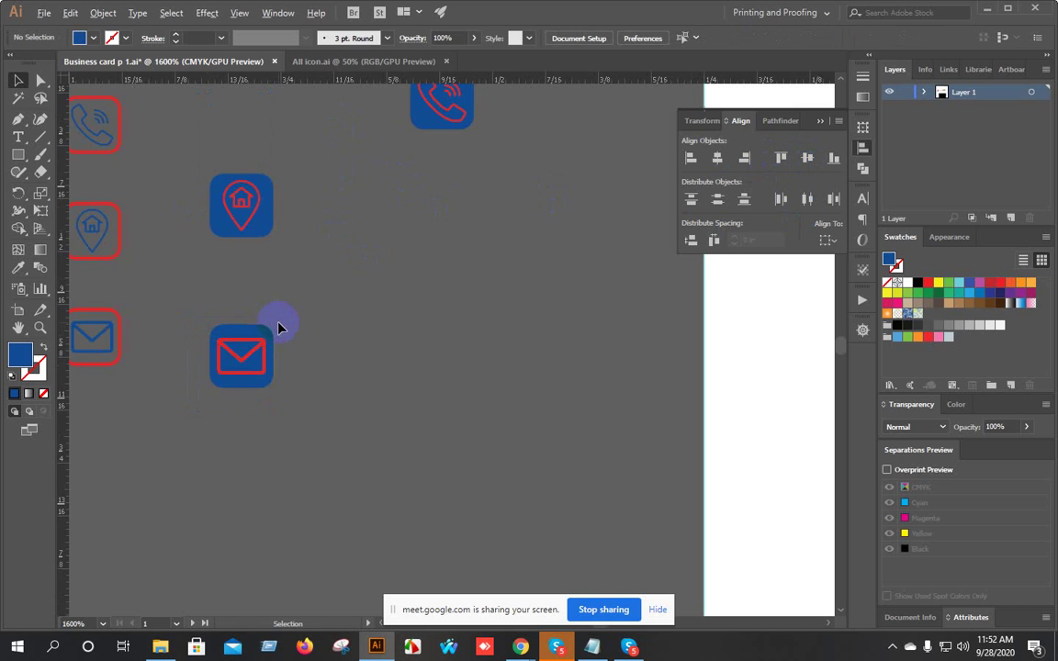
scroll(293, 344, up, 2)
click(439, 216)
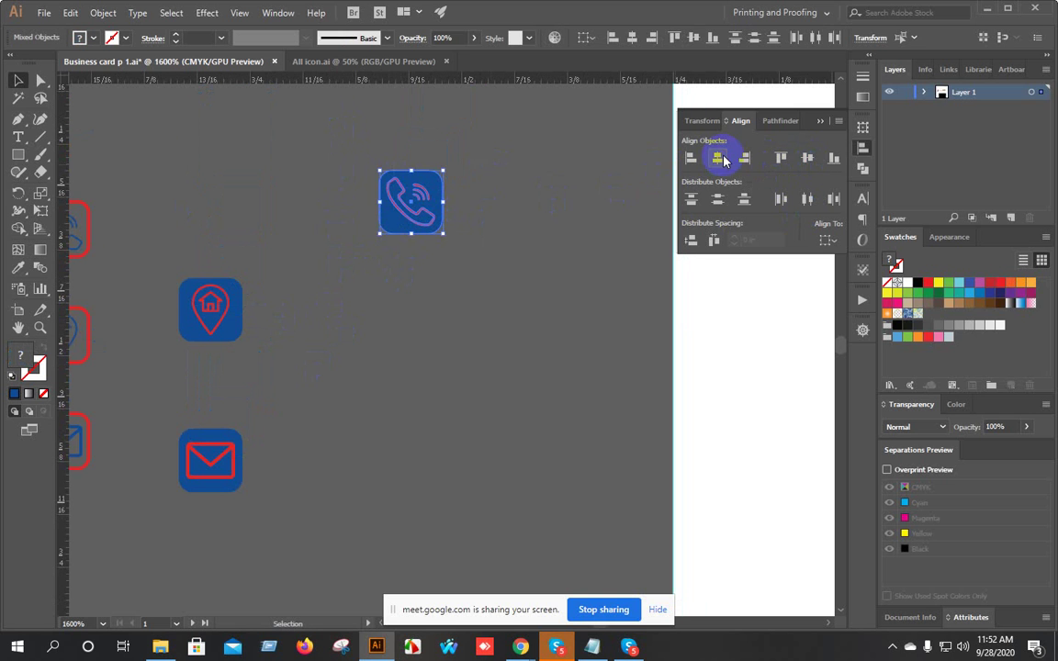
click(808, 160)
click(462, 214)
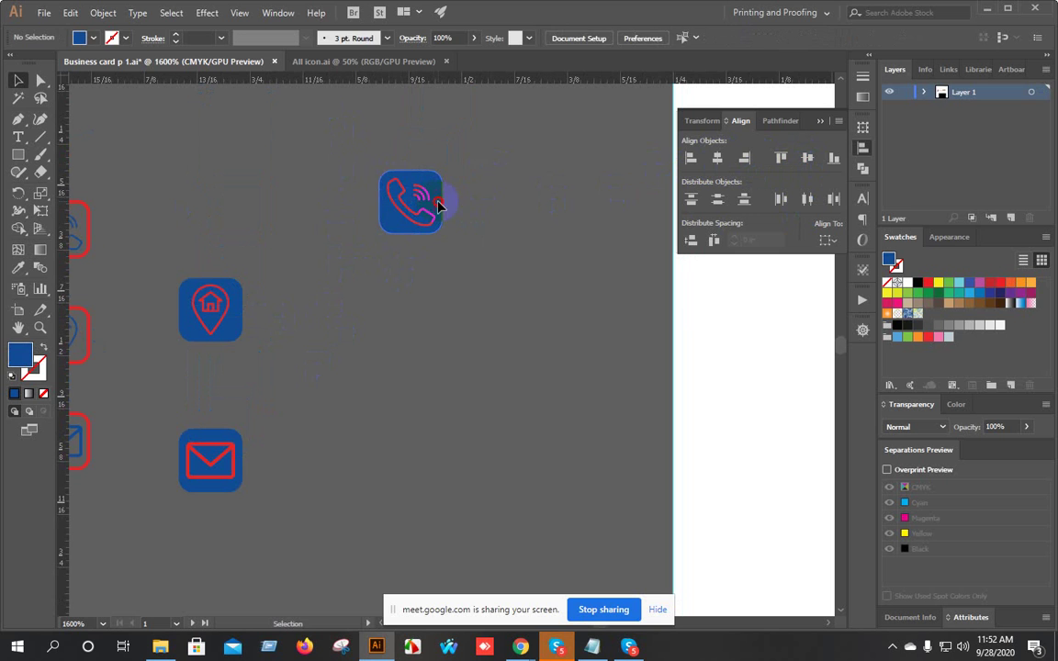
Recolour the three blue rounded squares red by sampling the red frame of the old envelope icon.
click(439, 206)
shift+click(235, 293)
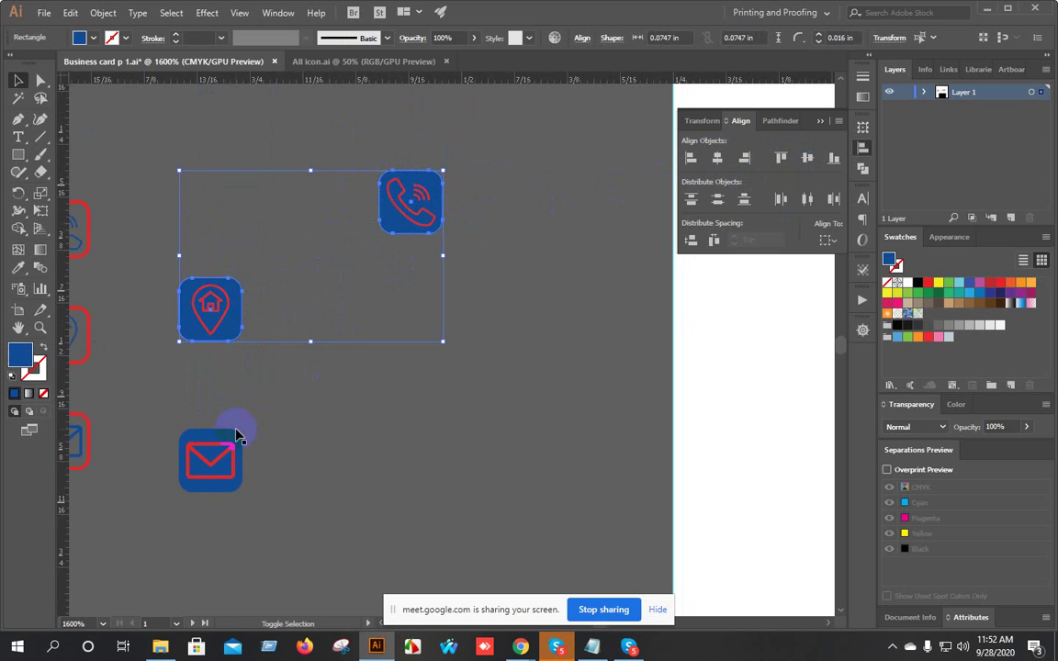
key(i)
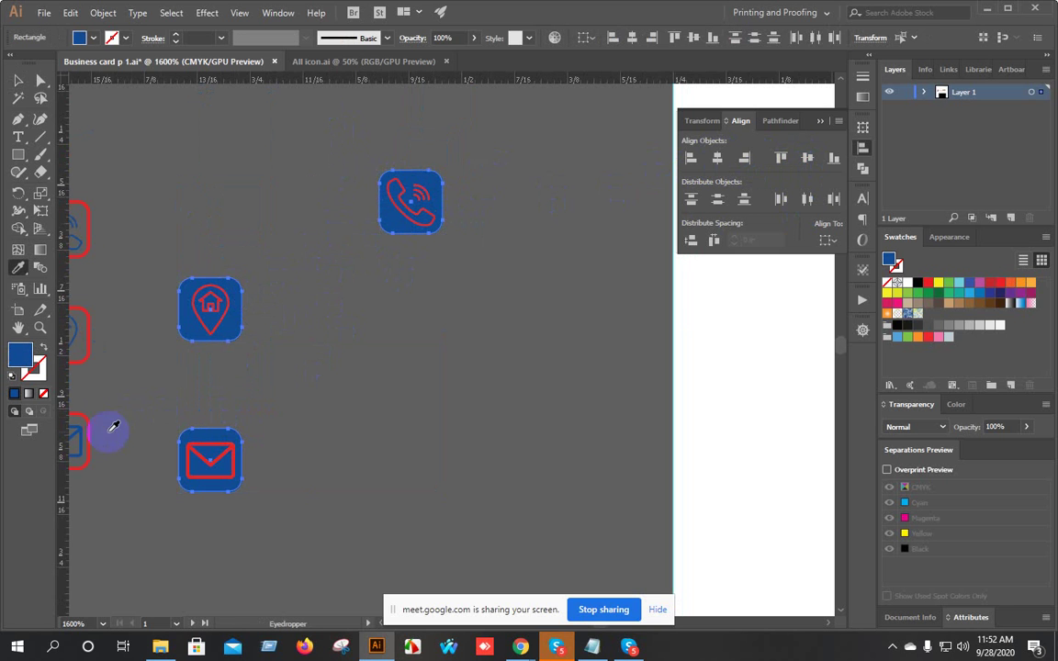
click(94, 424)
key(v)
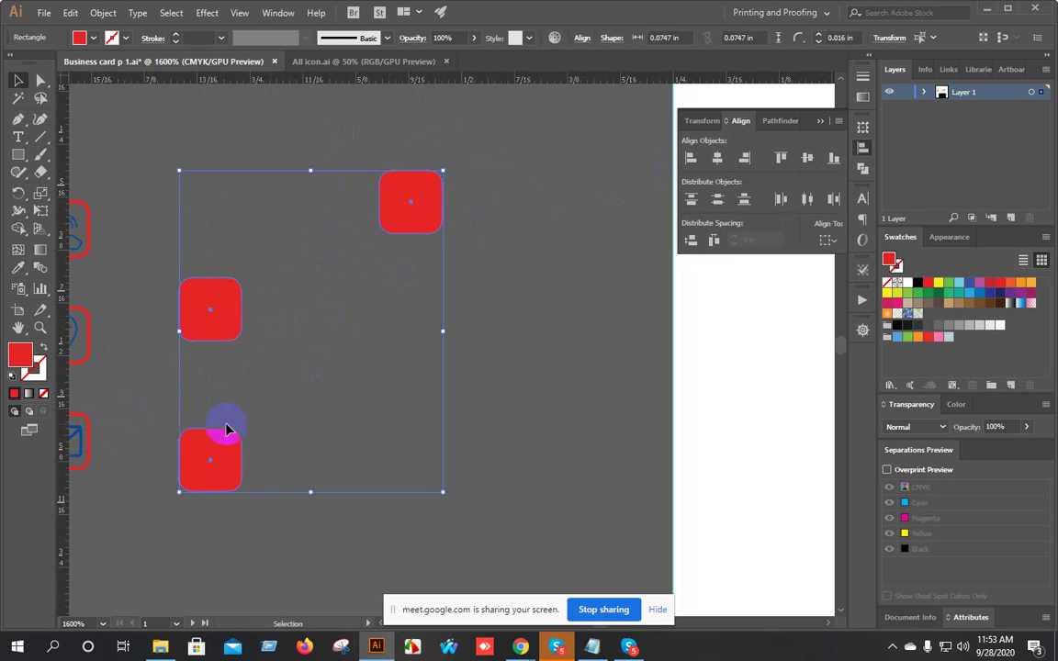
click(389, 229)
Recolour the phone, location pin and envelope symbols white by sampling the white artboard.
drag(410, 210, 414, 202)
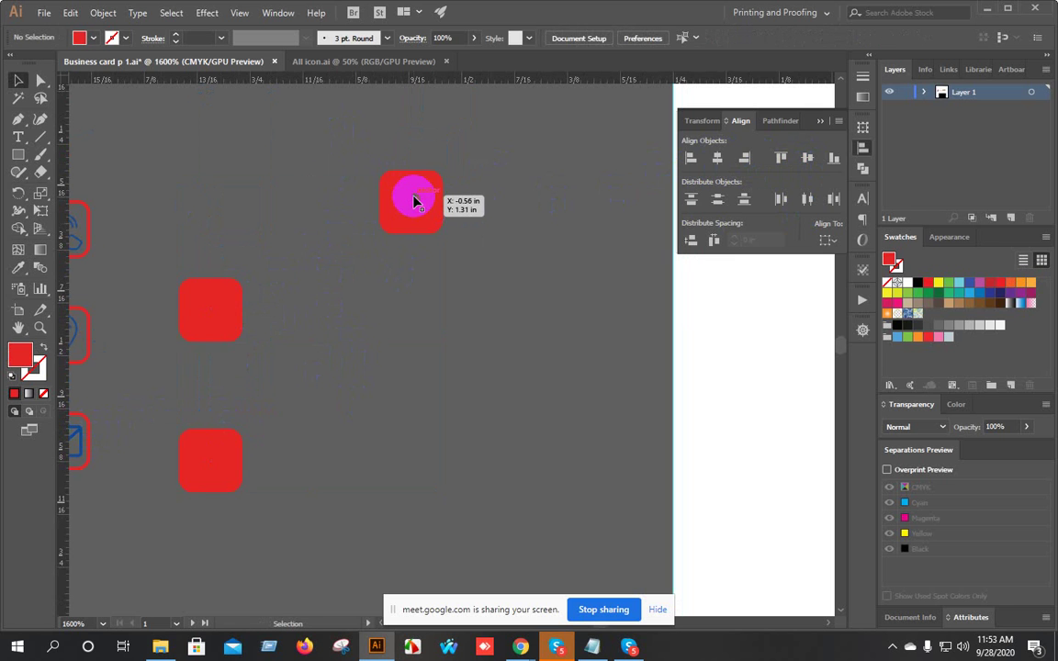
shift+click(212, 310)
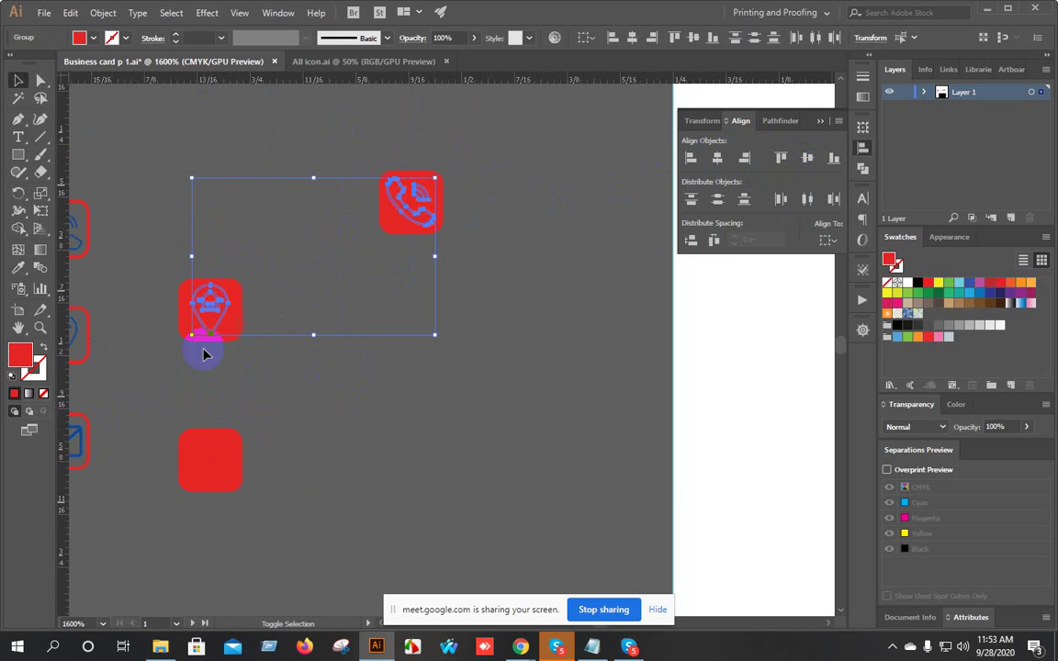
drag(208, 461, 209, 473)
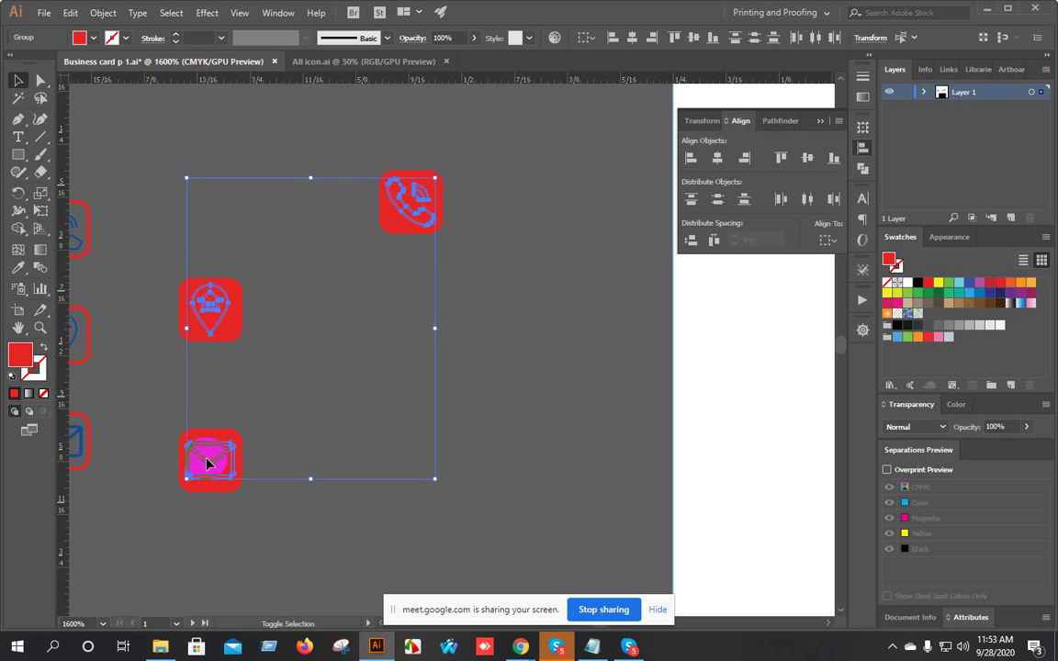
key(i)
click(713, 357)
key(v)
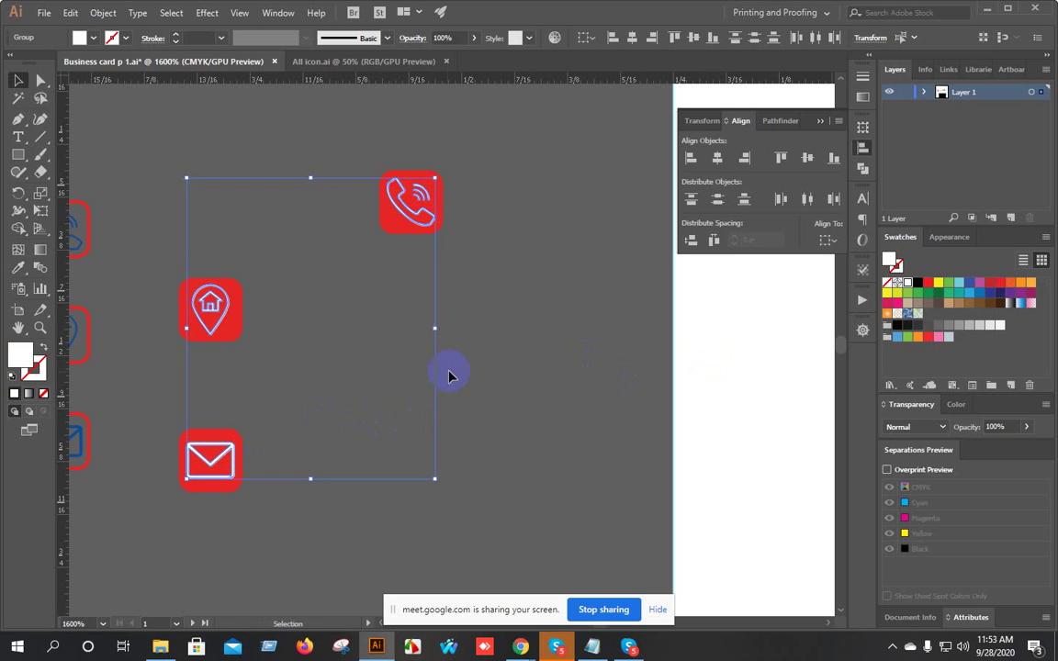
Group each white symbol with its red rounded square to form three separate icons.
click(386, 240)
click(449, 237)
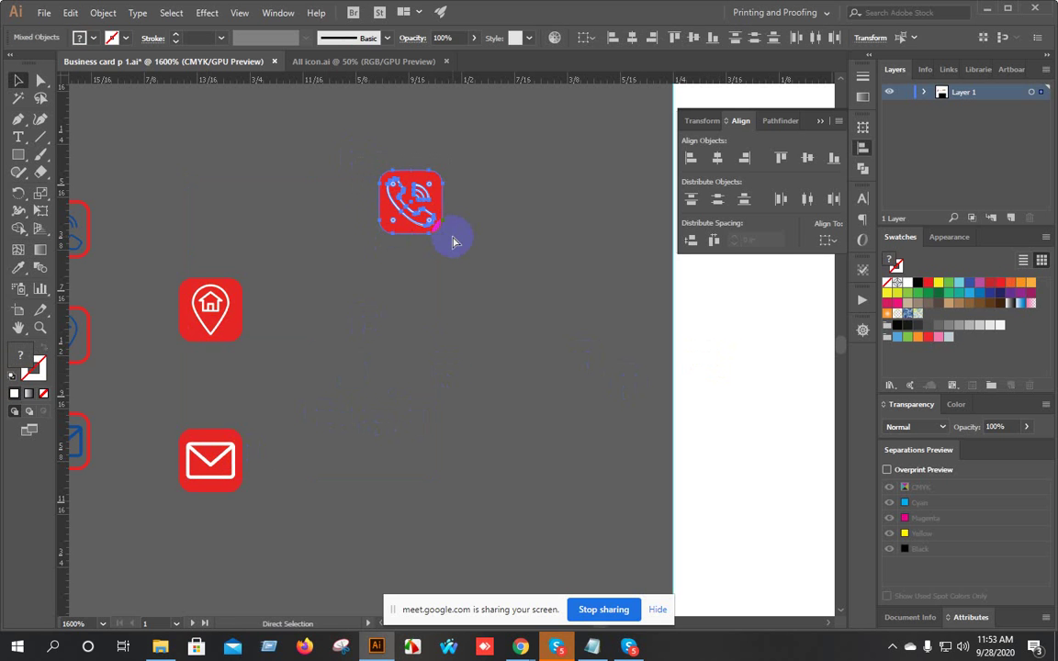
key(ctrl+g)
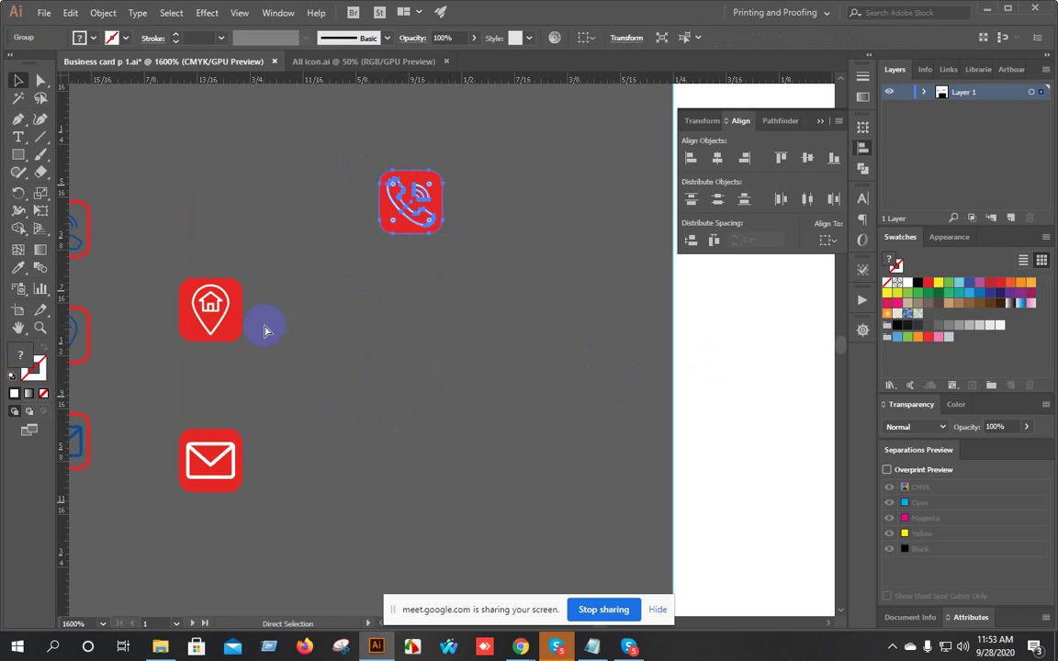
click(272, 354)
key(a)
click(232, 470)
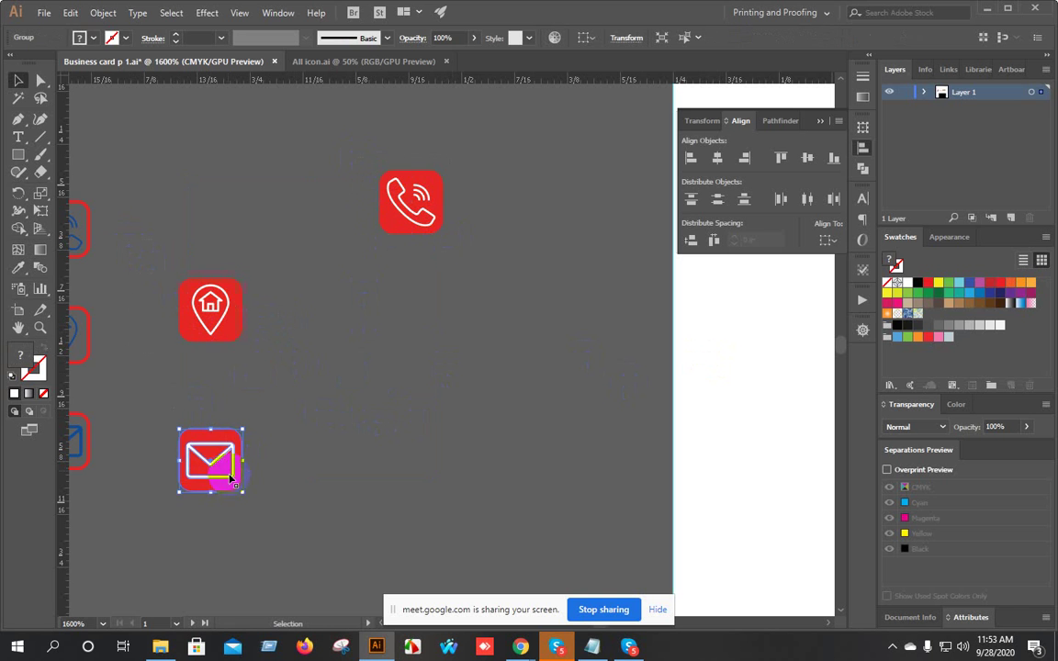
key(ctrl+g)
Move the red phone, location and envelope icons onto the card, stacked beside the three contact entries.
click(389, 380)
scroll(335, 388, down, 2)
drag(432, 395, 331, 358)
drag(285, 280, 582, 234)
drag(182, 315, 574, 285)
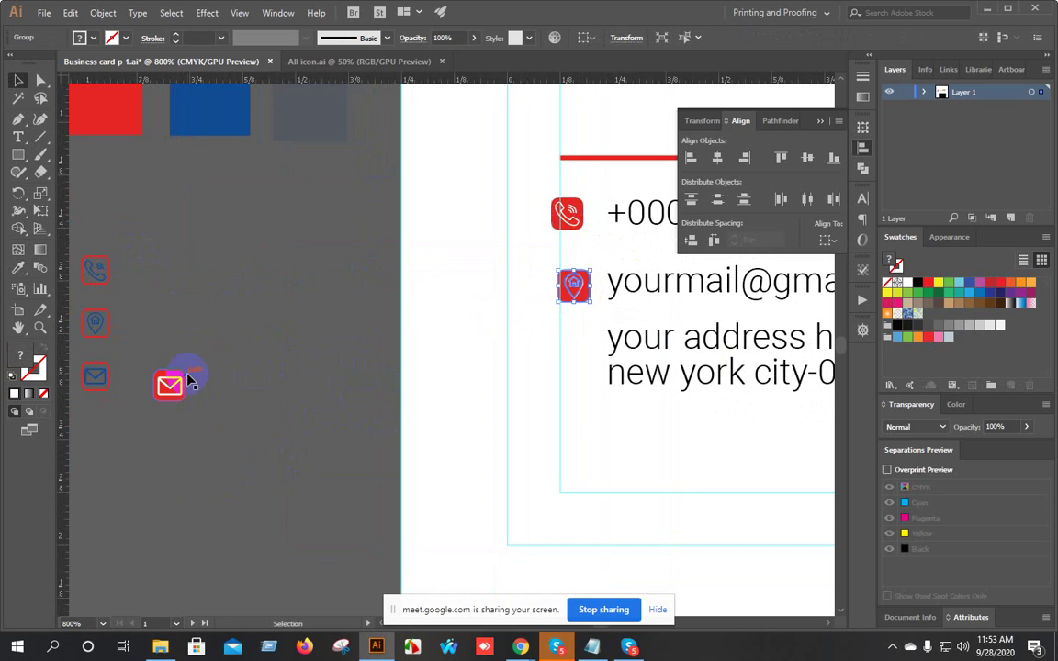
drag(170, 393, 573, 368)
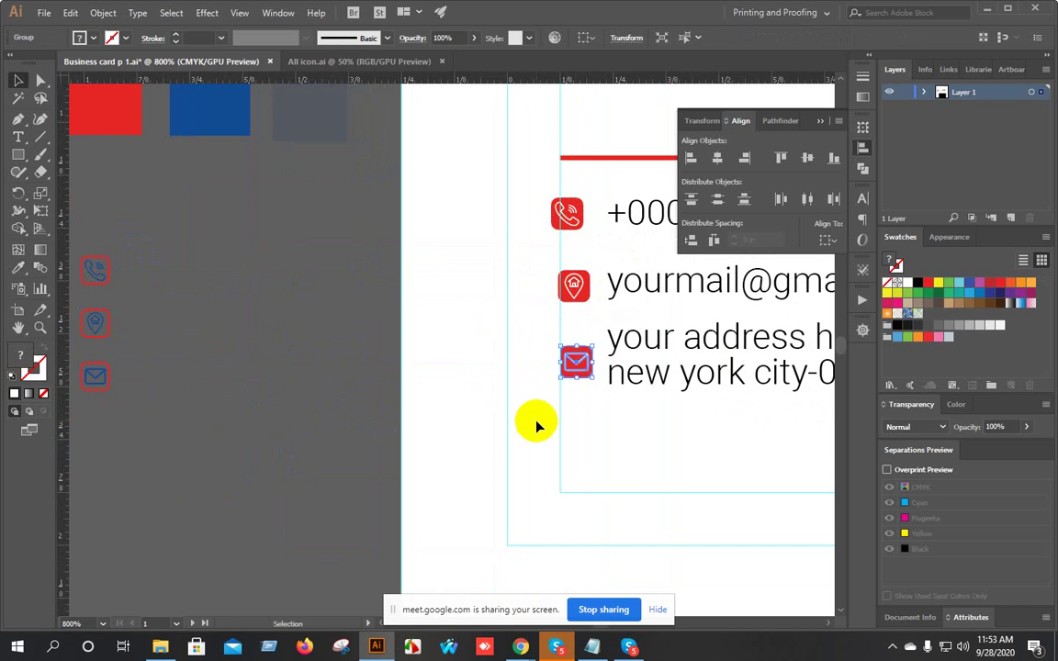
Align the three icons on the card by their horizontal centres and distribute them evenly in height.
scroll(538, 425, down, 2)
drag(594, 443, 494, 445)
scroll(415, 339, up, 2)
drag(416, 259, 447, 472)
click(717, 159)
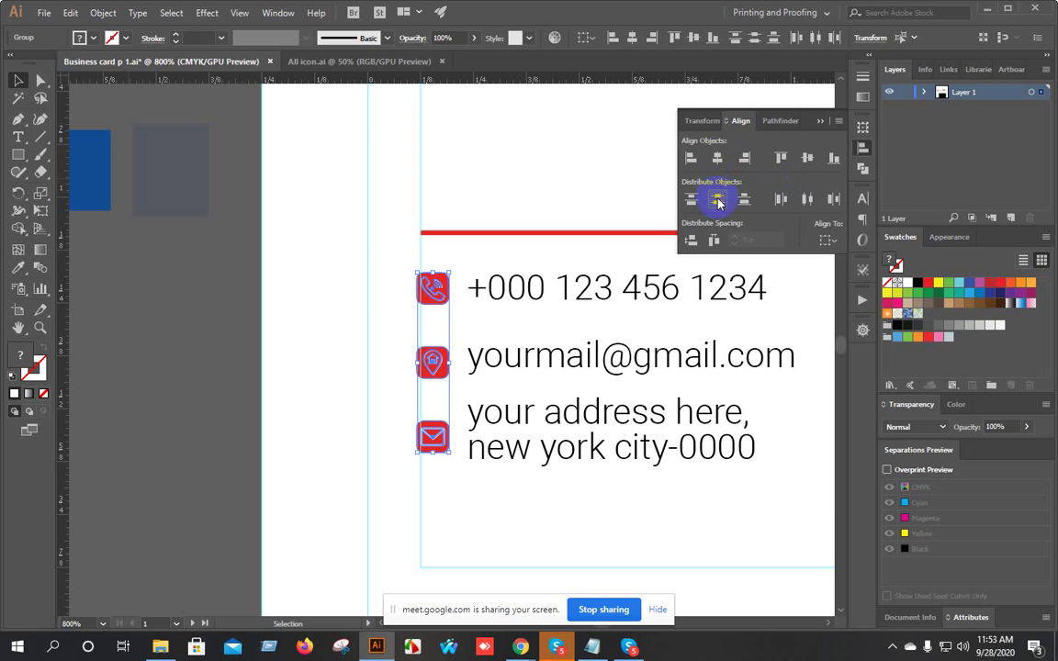
click(595, 501)
Align the phone icon and the phone number line by their vertical centres.
scroll(459, 413, right, 3)
drag(262, 272, 515, 330)
click(418, 276)
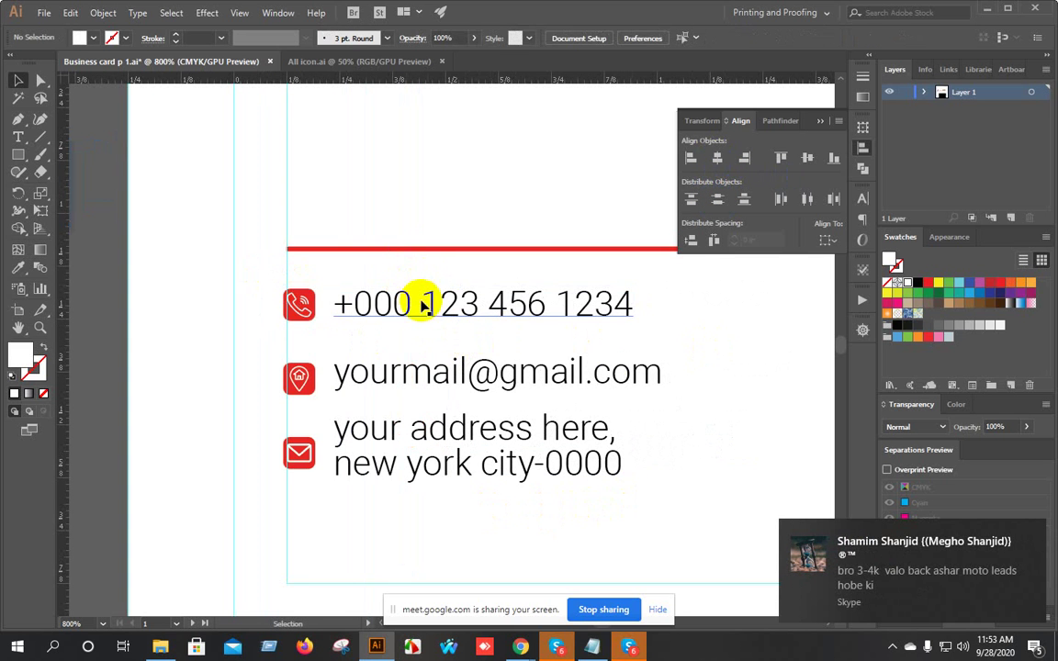
scroll(421, 302, down, 2)
scroll(437, 307, right, 4)
scroll(440, 342, left, 3)
scroll(393, 349, up, 1)
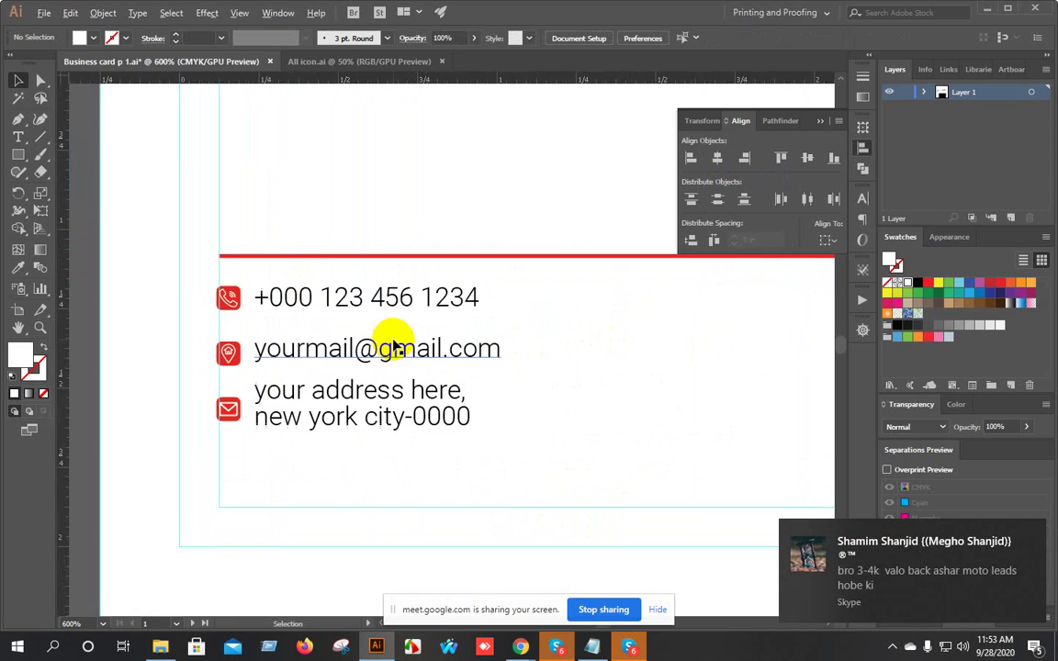
scroll(419, 342, left, 3)
drag(314, 288, 425, 302)
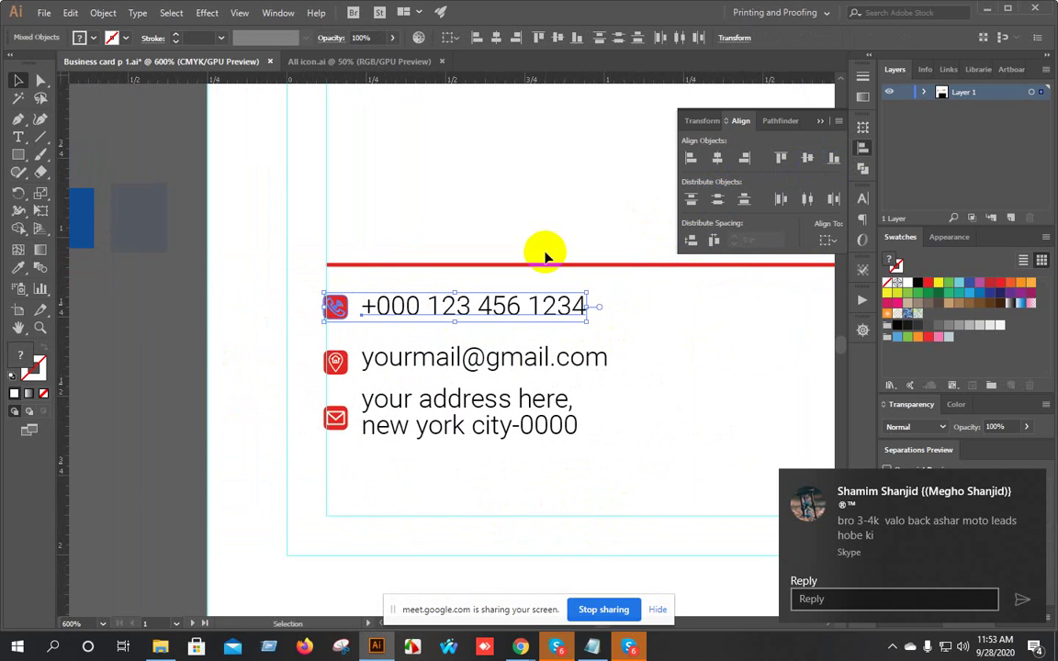
Vertically centre the location icon with the e-mail line and the envelope icon with the two-line address.
click(502, 365)
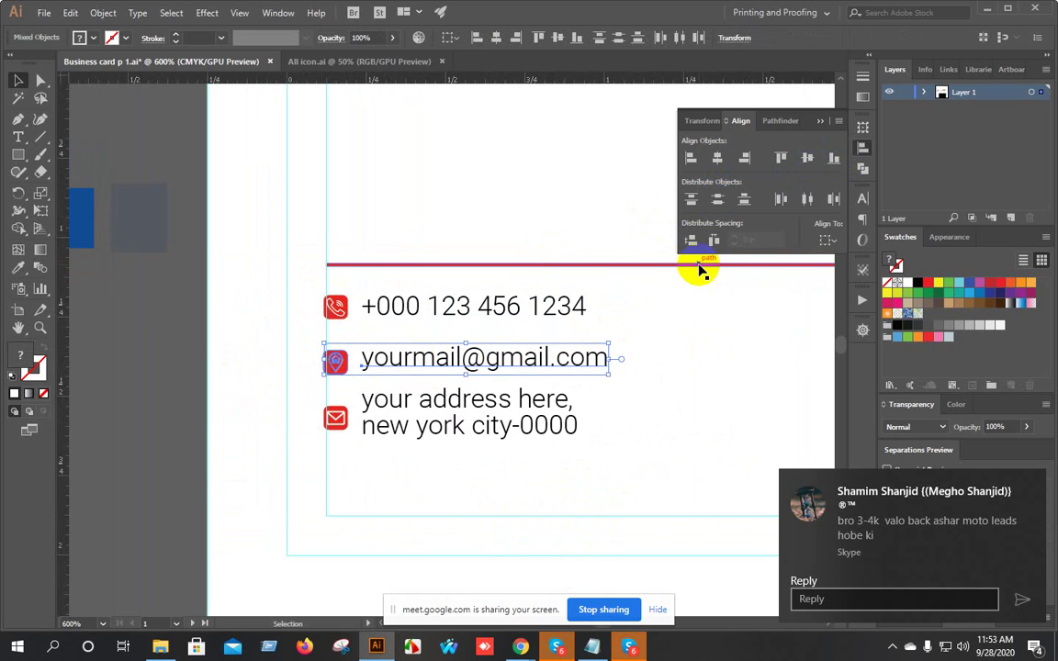
click(808, 158)
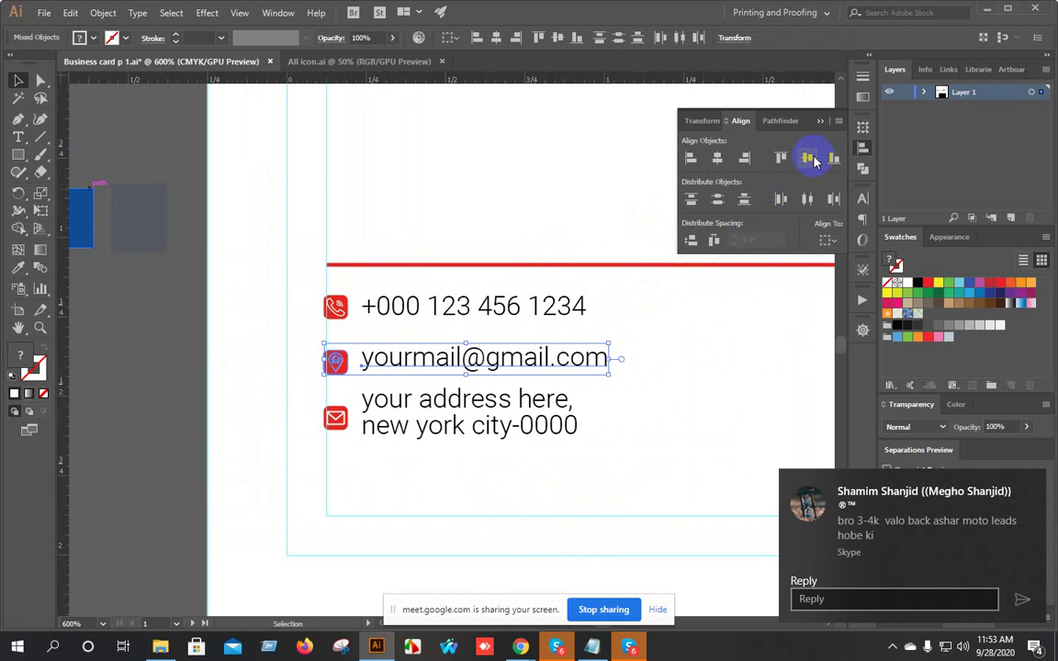
drag(305, 407, 579, 401)
click(797, 202)
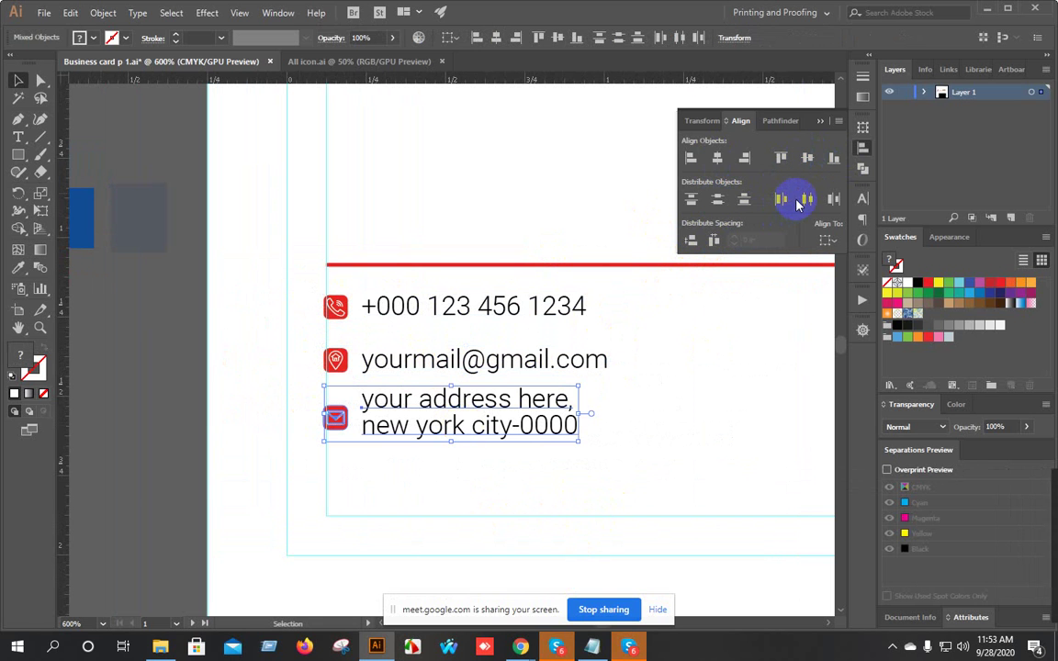
click(808, 159)
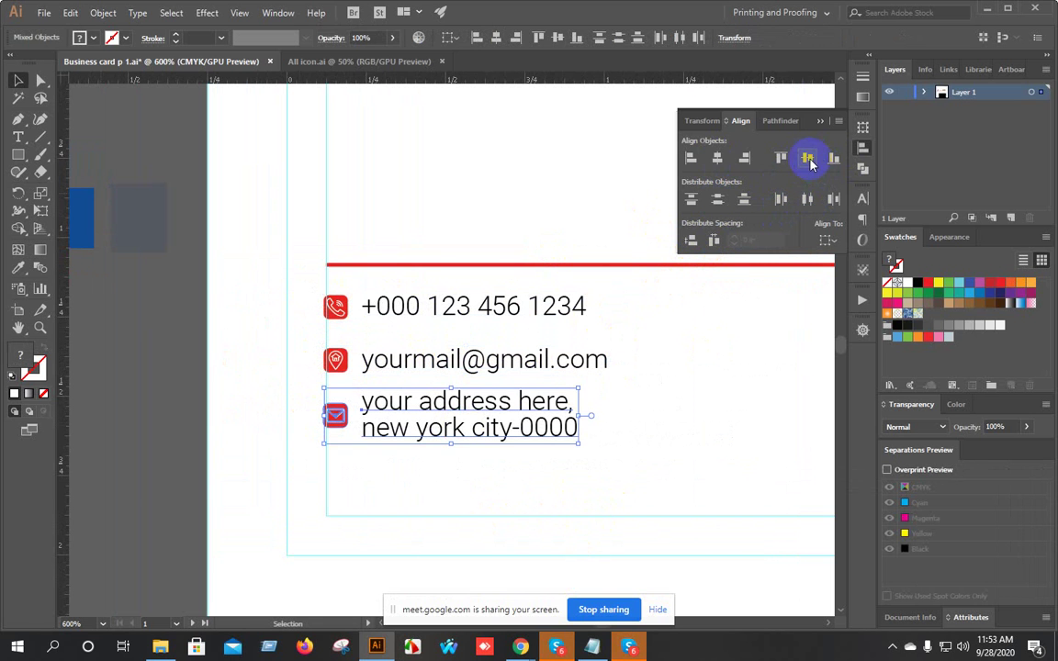
click(641, 401)
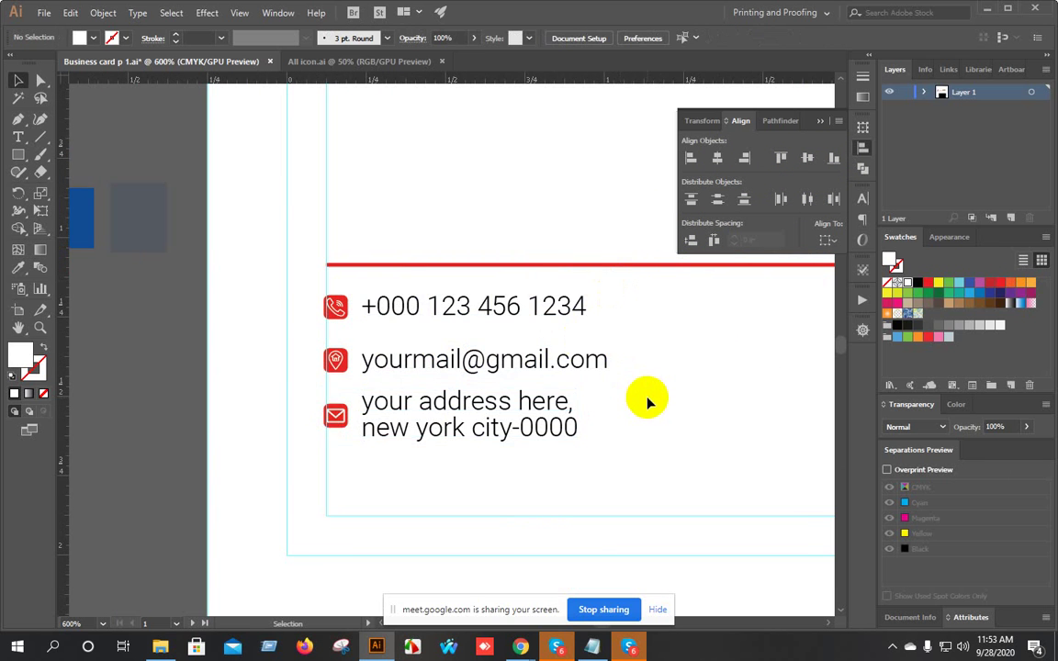
Distribute the contact lines and their icons evenly by their vertical centres.
scroll(642, 402, down, 1)
drag(689, 412, 563, 386)
drag(464, 390, 367, 278)
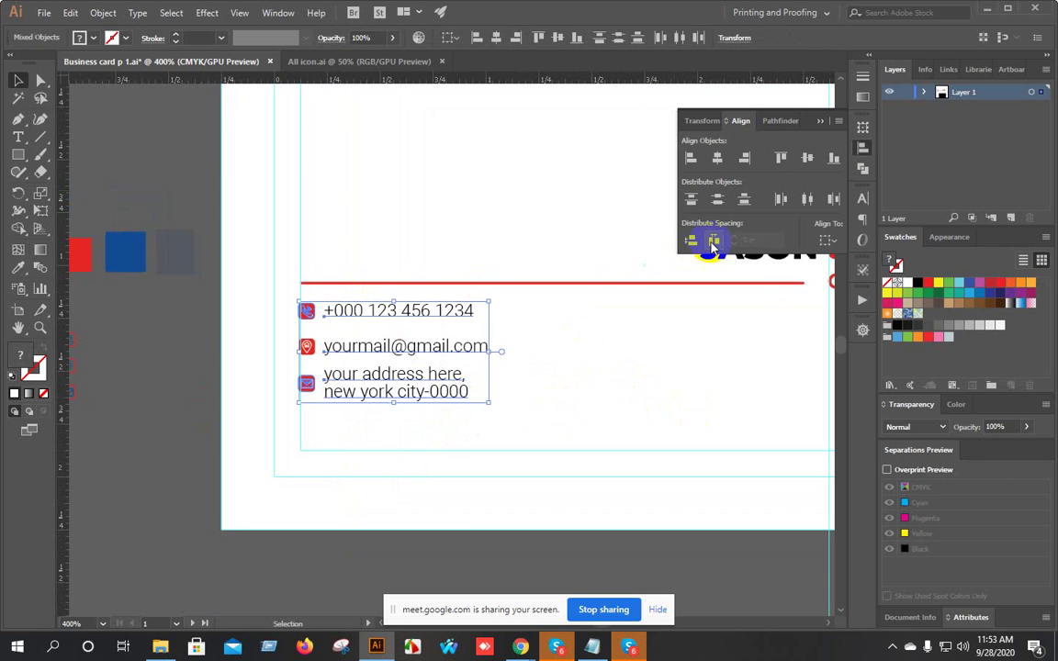
click(719, 199)
click(609, 354)
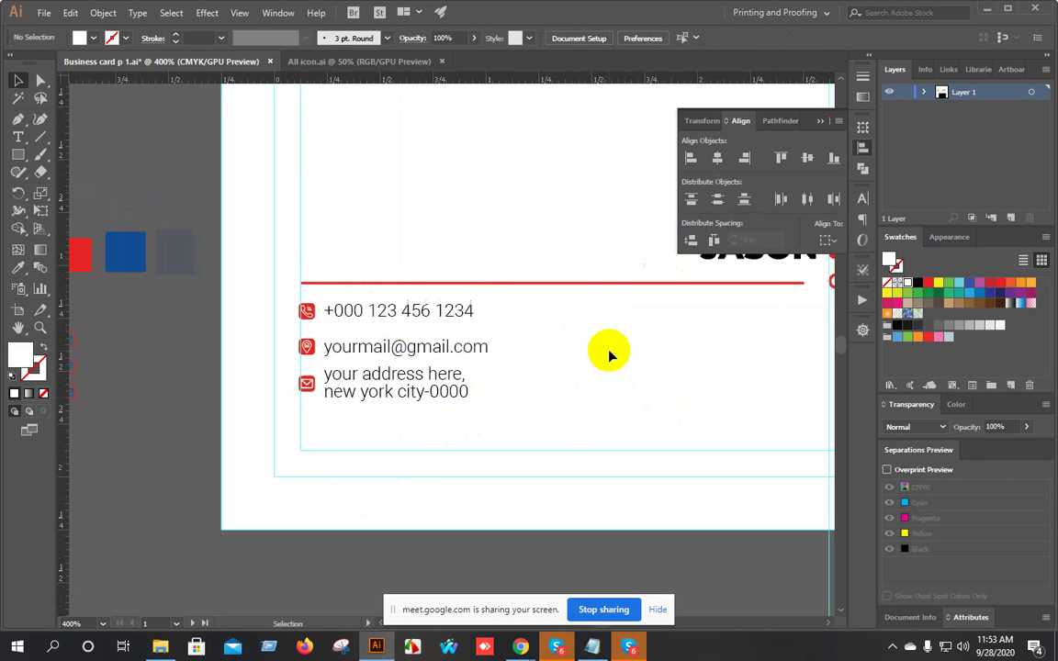
Nudge the address block and its envelope icon slightly down to loosen the spacing below the e-mail line.
click(422, 391)
key(Down)
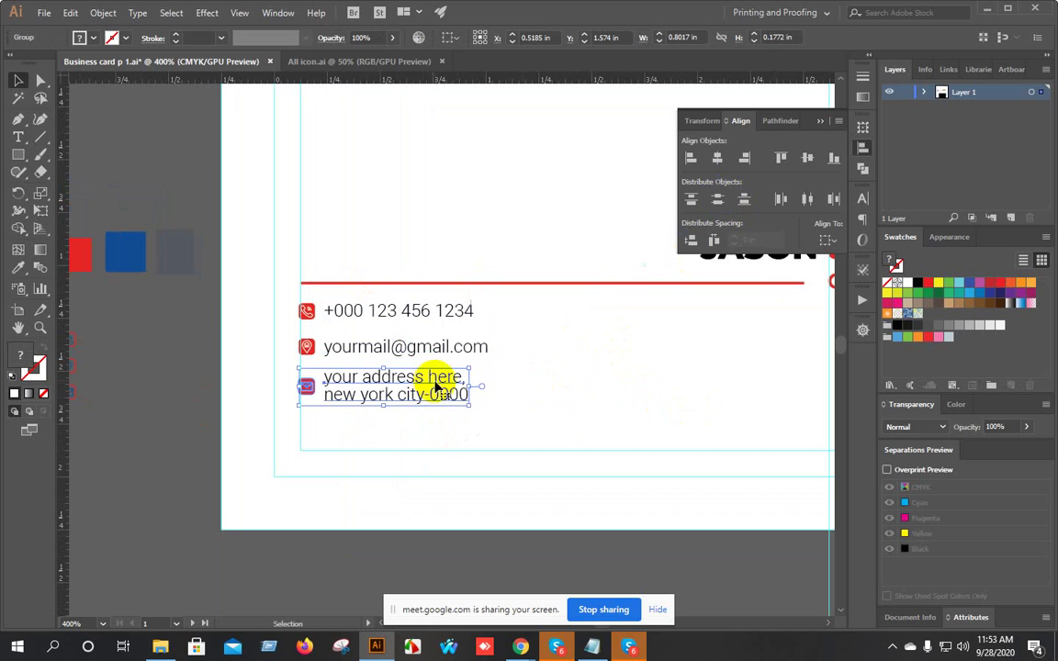
click(618, 378)
scroll(551, 378, down, 2)
scroll(442, 361, up, 2)
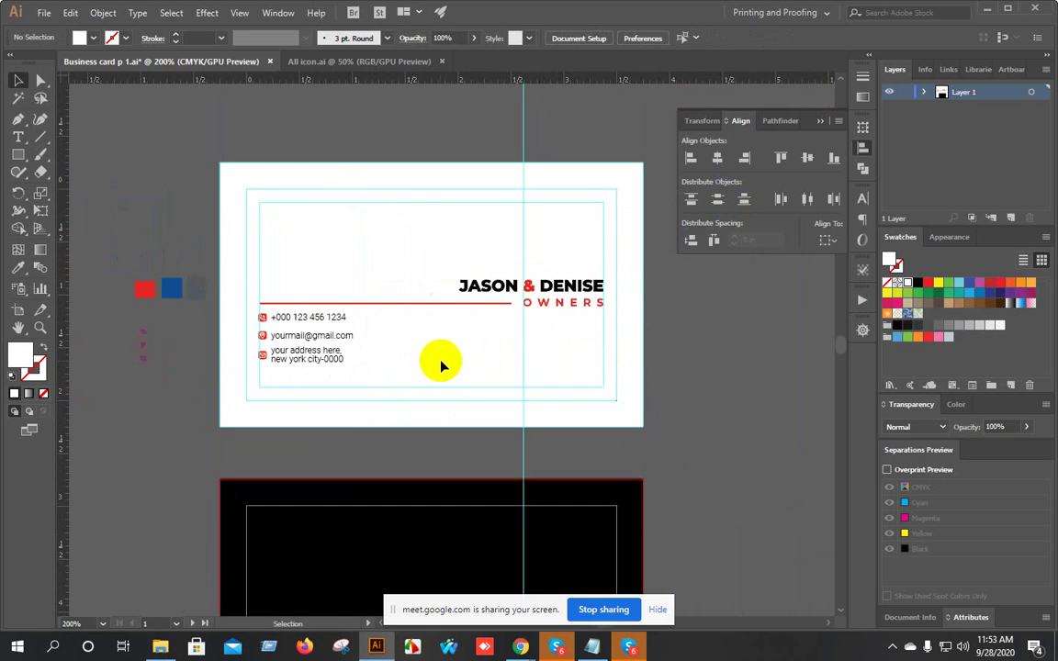
scroll(438, 364, down, 1)
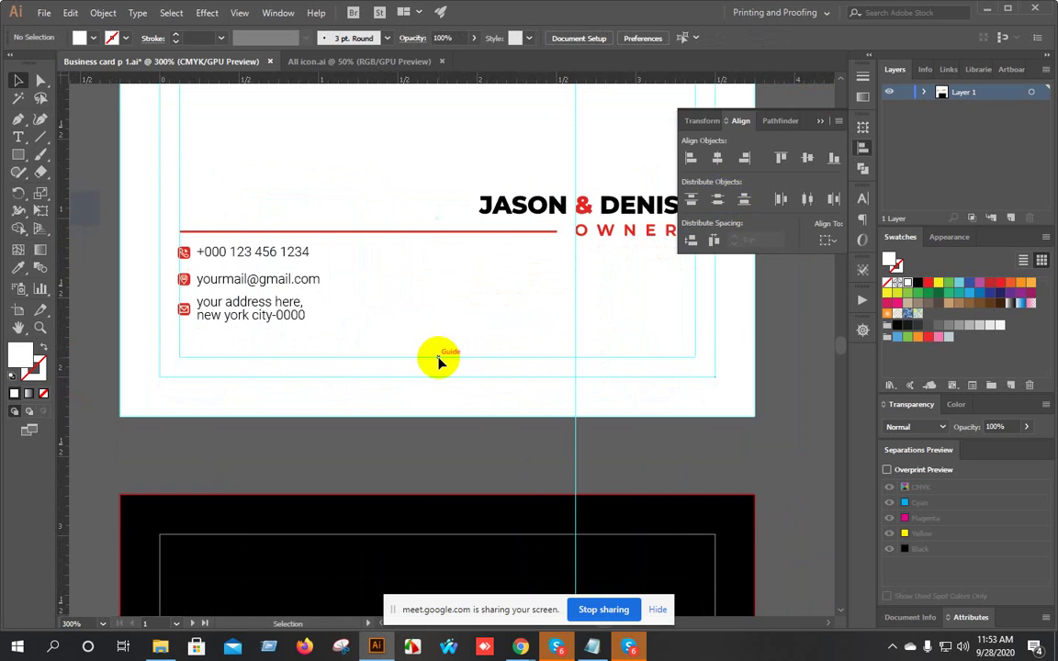
scroll(438, 364, down, 2)
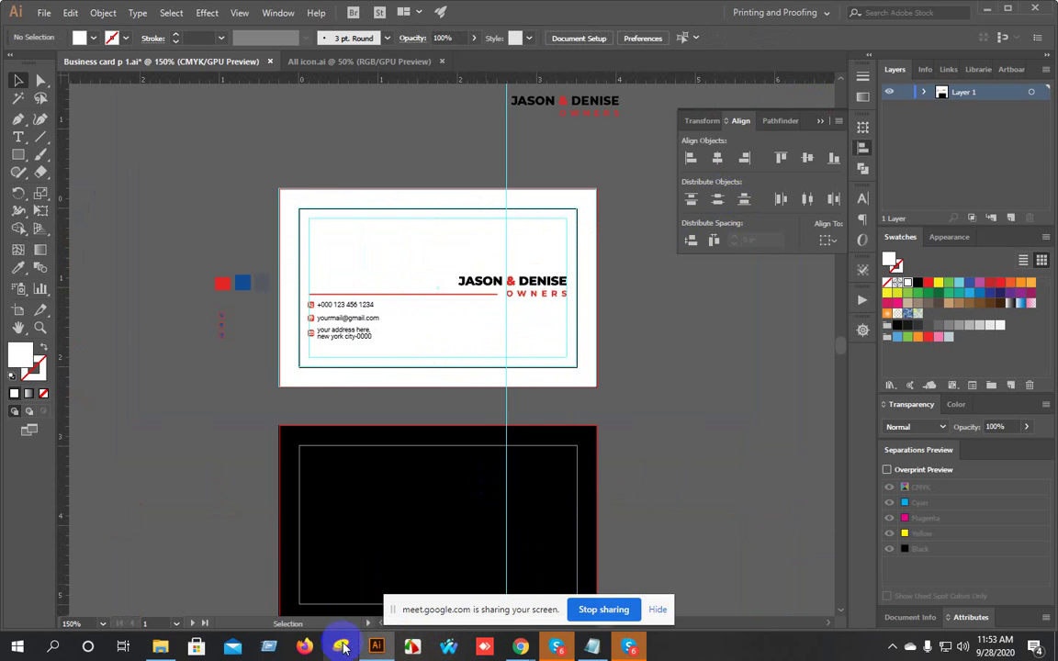
Switch to File Explorer and open logo file.ai from the client folder in Illustrator.
click(160, 649)
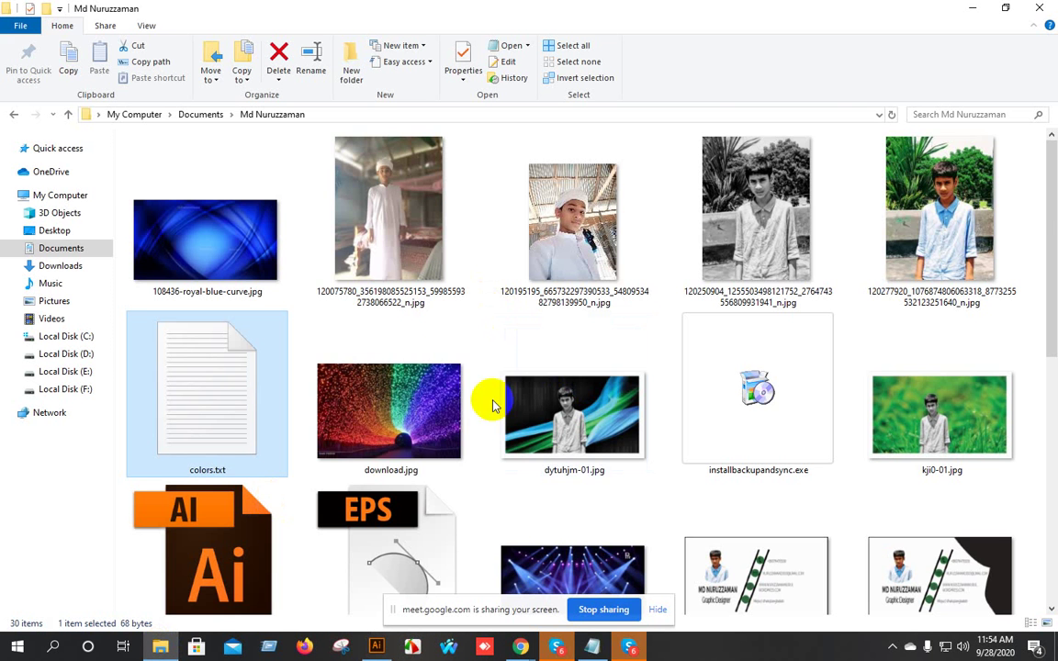
scroll(567, 404, down, 2)
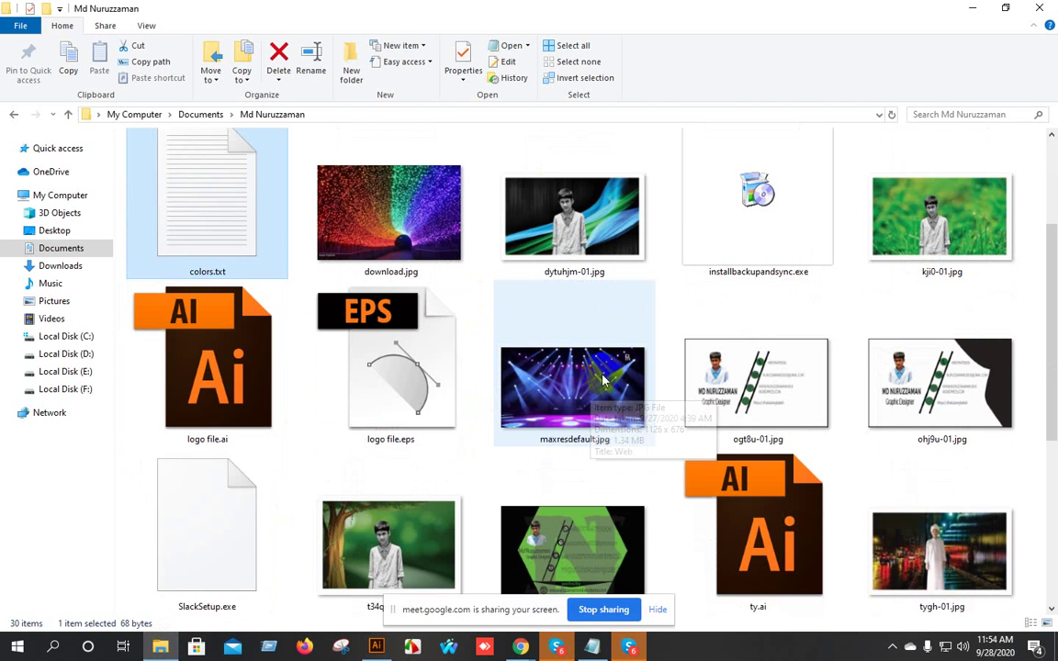
double_click(217, 321)
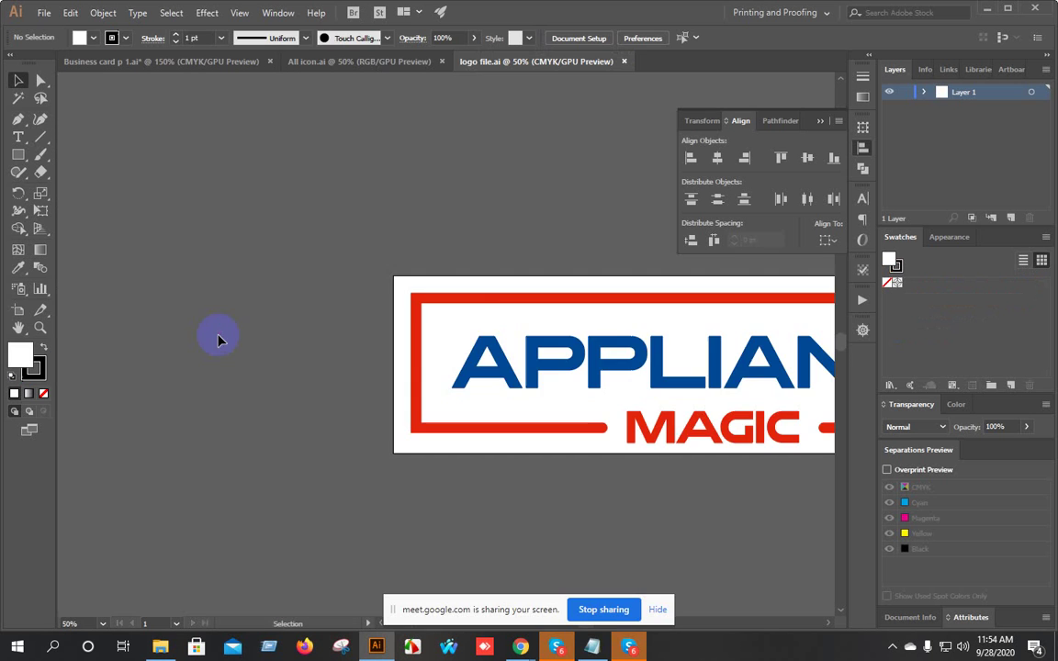
Bring the Appliance Magic logo group into the business card document and close the source documents without saving.
scroll(472, 337, down, 2)
drag(727, 408, 544, 335)
drag(470, 287, 238, 118)
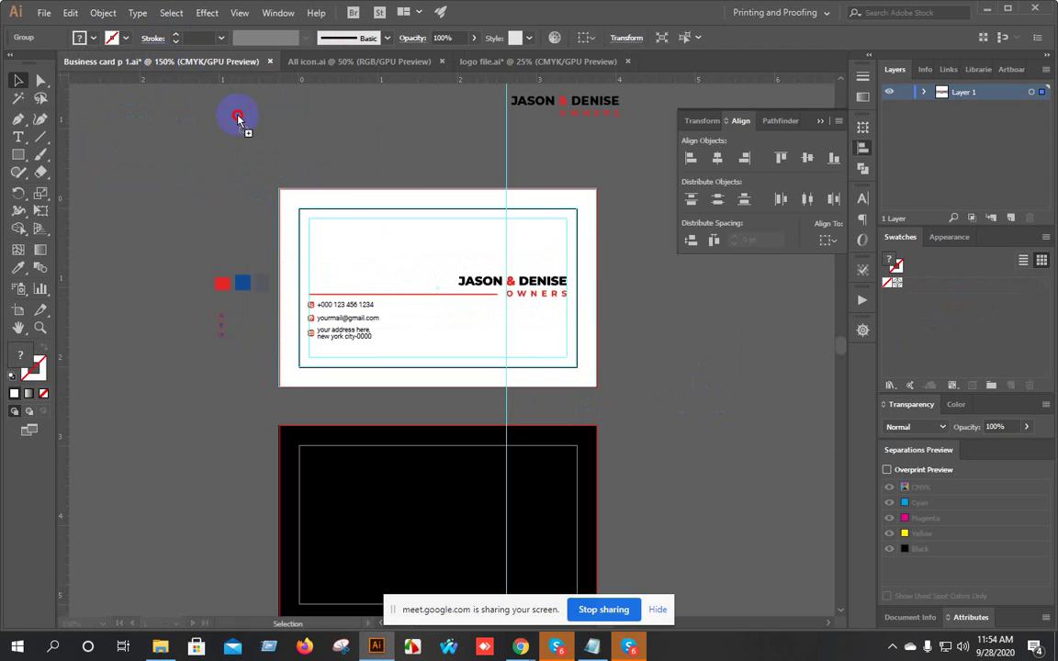
drag(308, 146, 452, 95)
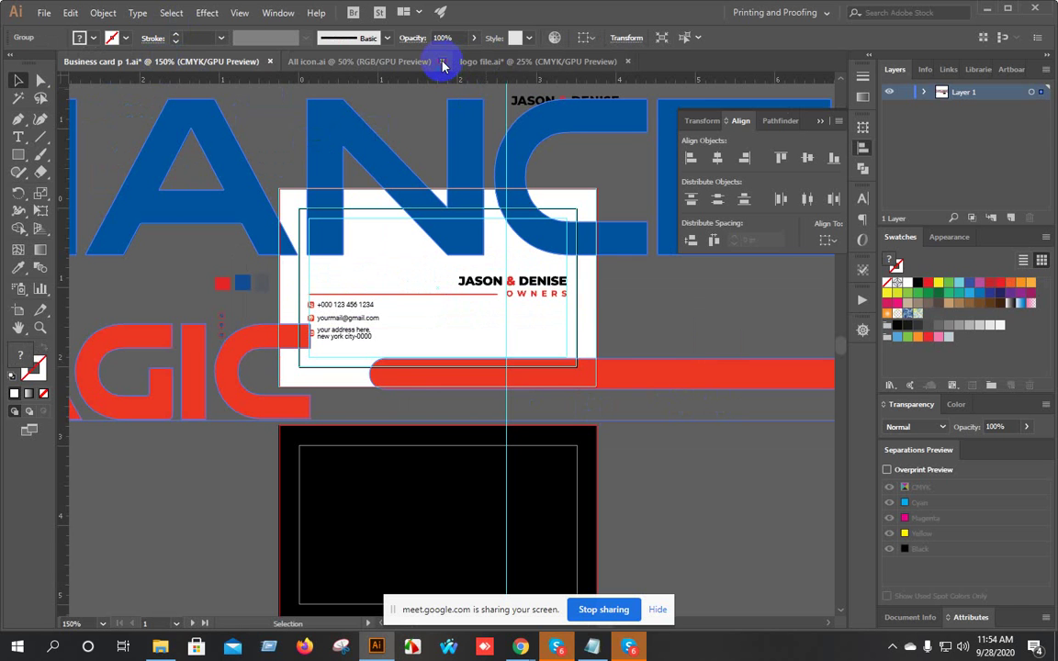
click(456, 61)
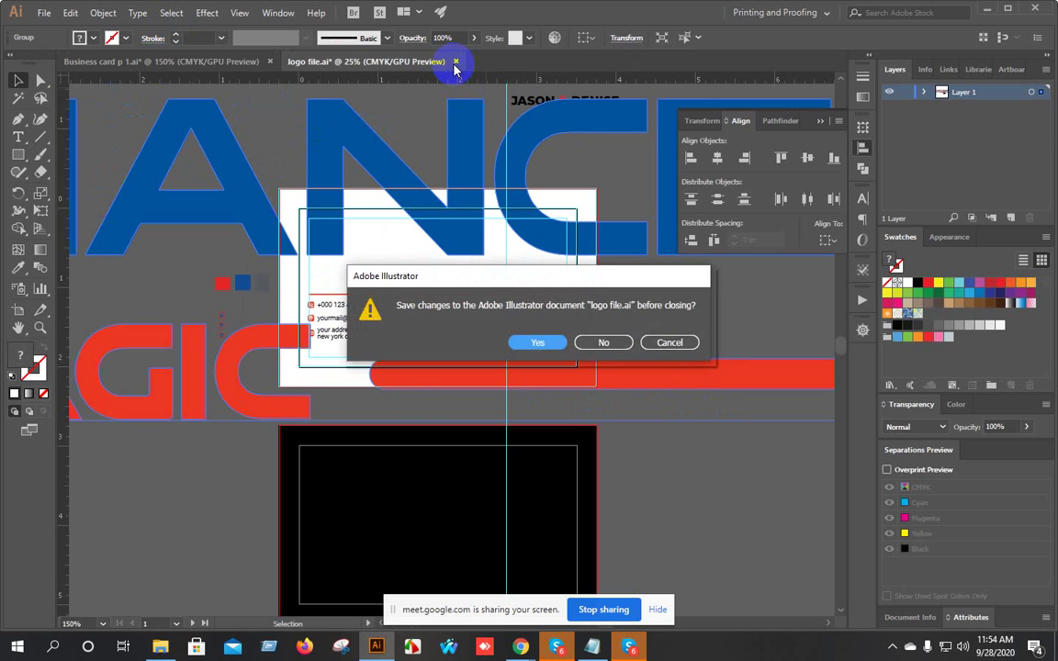
click(603, 342)
Scale the oversized logo down, place it in the white card's upper-left area and leave a duplicate on the pasteboard beside the card.
scroll(491, 361, down, 3)
drag(645, 228, 512, 292)
scroll(396, 292, up, 4)
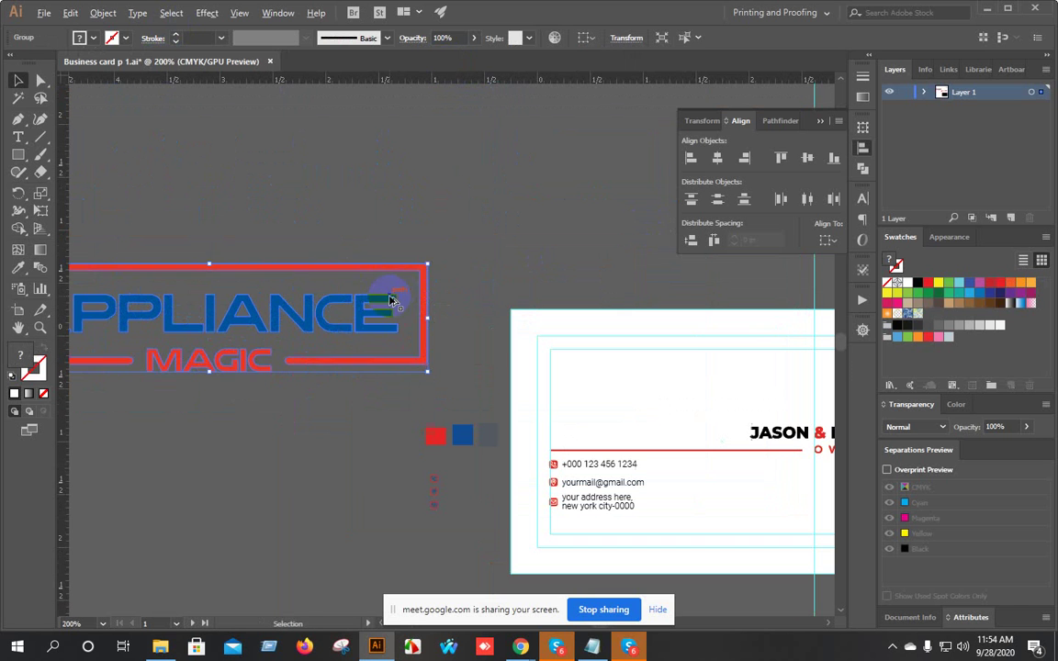
drag(425, 267, 389, 300)
drag(260, 325, 676, 386)
drag(659, 331, 503, 202)
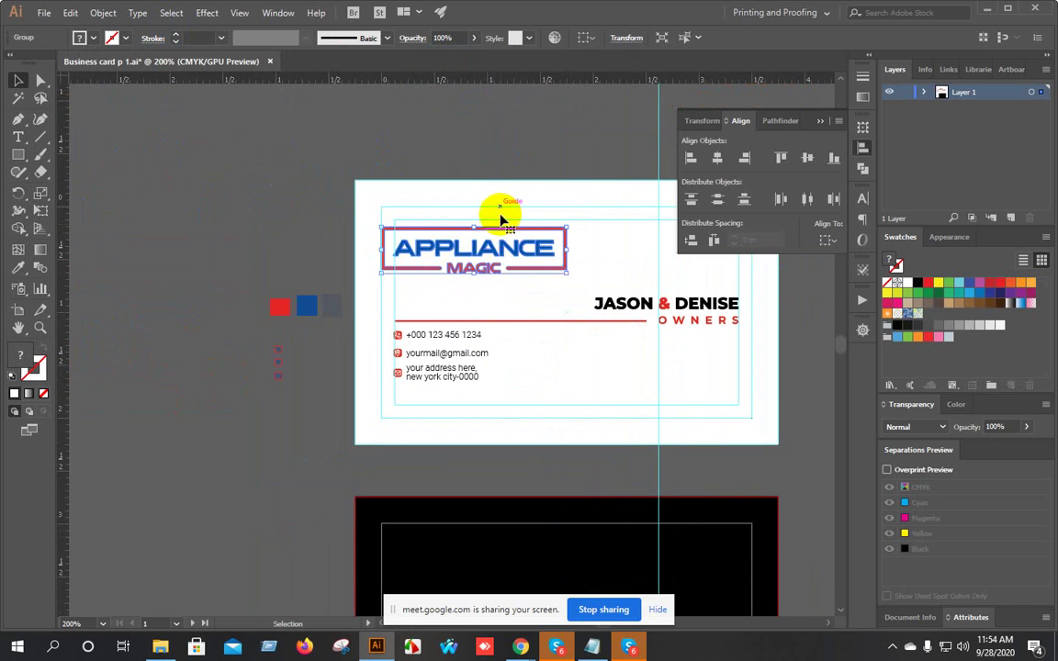
alt+drag(493, 252, 230, 447)
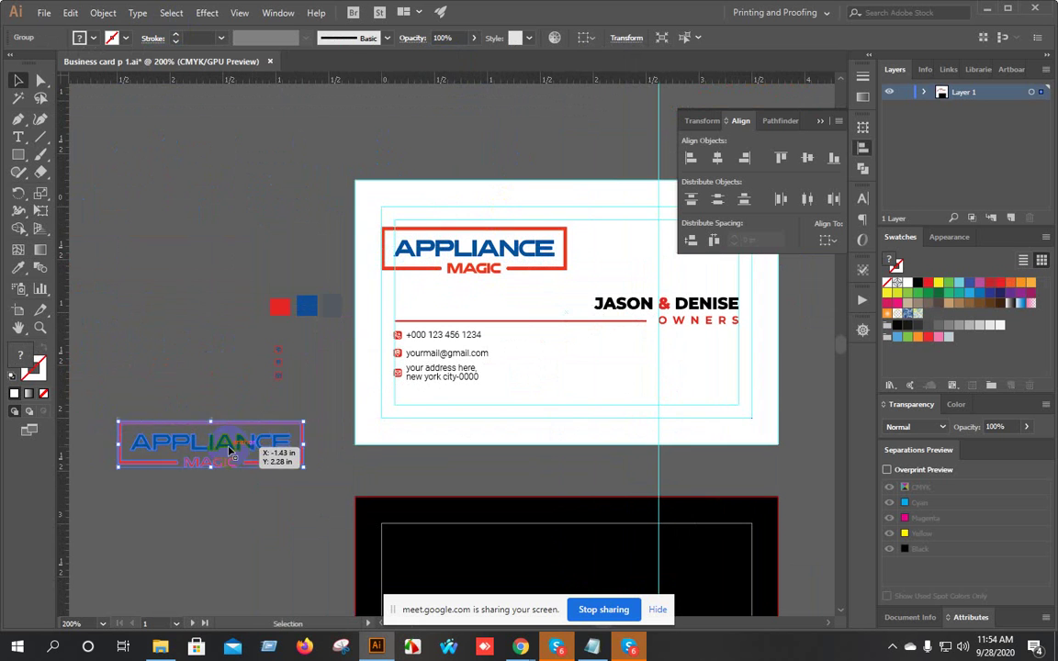
click(181, 368)
Shrink the logo on the white card proportionally from its centre to about half its size.
scroll(463, 290, up, 3)
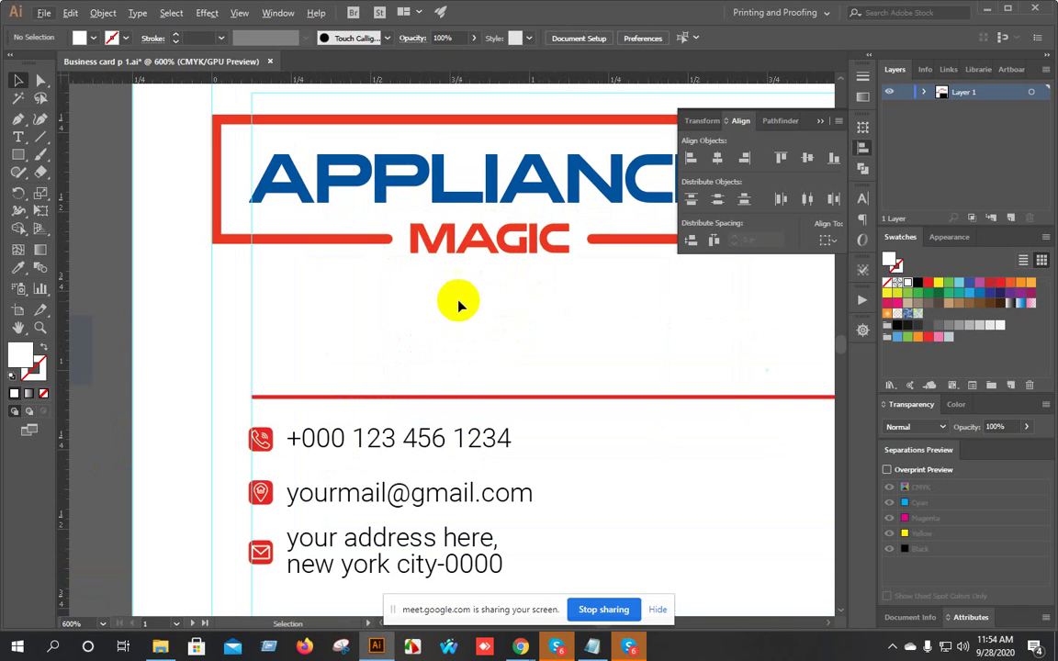
click(377, 213)
alt+shift+drag(211, 115, 340, 217)
scroll(341, 219, down, 2)
drag(524, 280, 456, 290)
scroll(350, 251, down, 2)
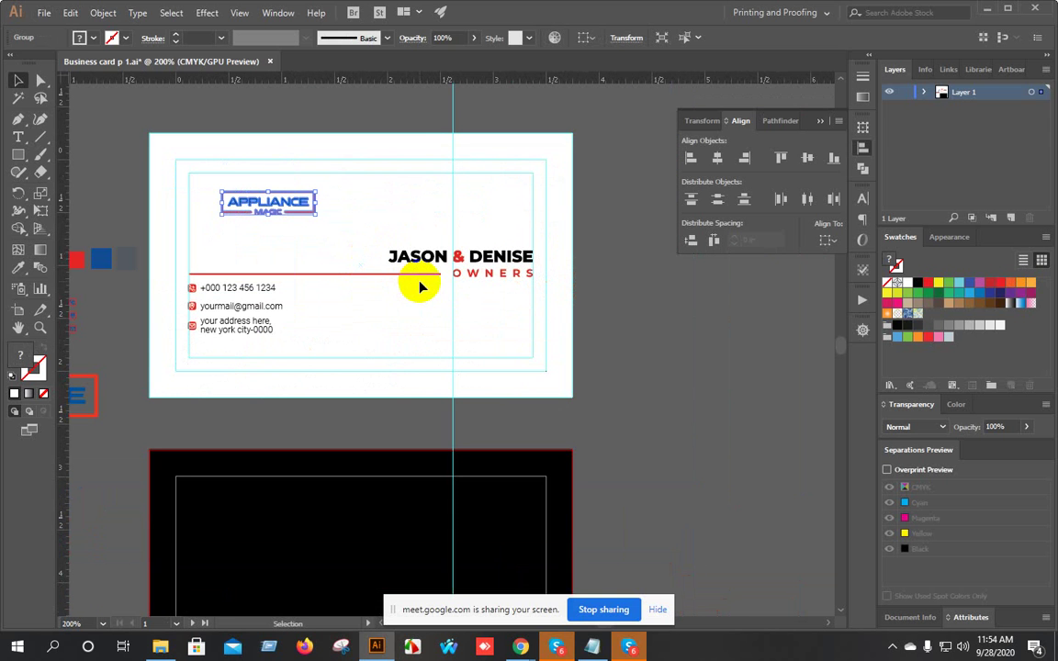
Move the card's logo close to the upper-left corner of the inner guides and enlarge it proportionally.
click(367, 205)
scroll(253, 193, up, 2)
drag(326, 310, 408, 323)
click(432, 231)
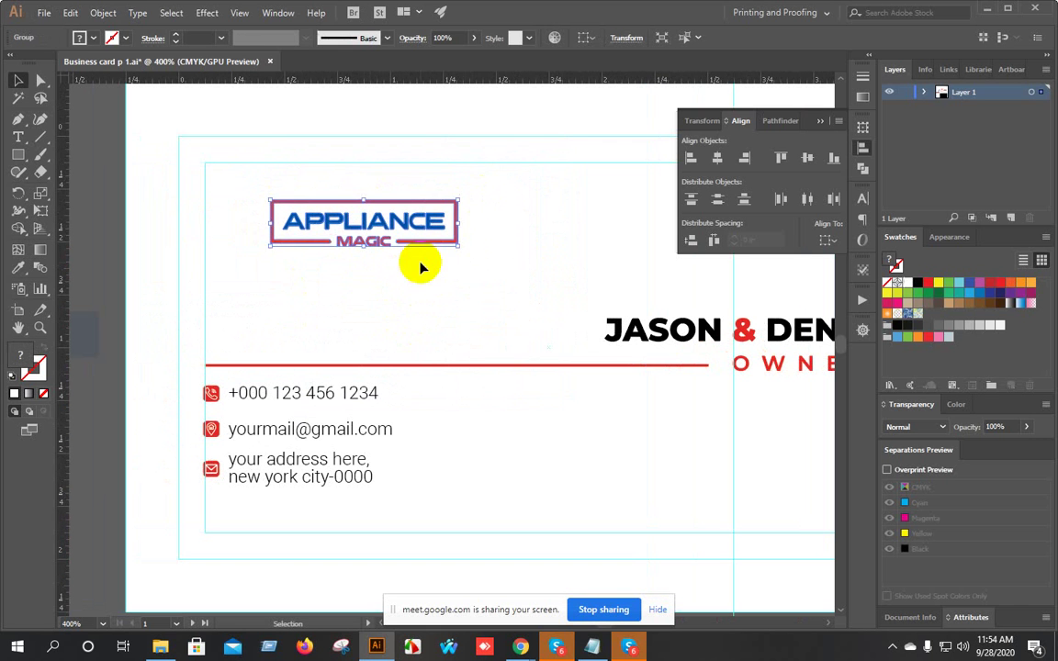
drag(456, 201, 506, 175)
drag(418, 218, 369, 204)
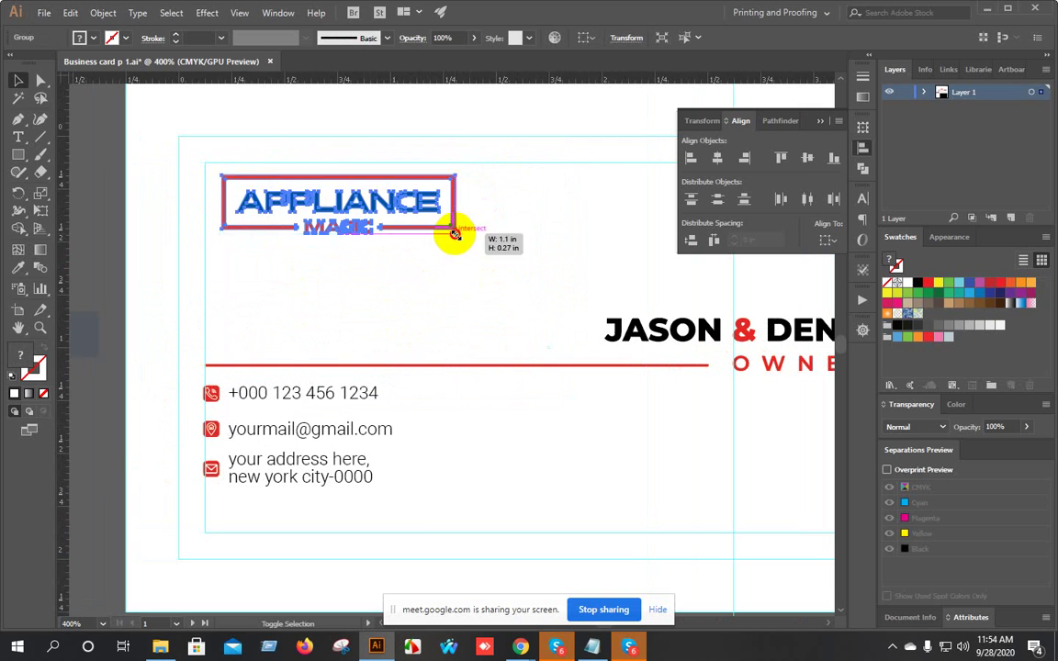
drag(454, 235, 577, 264)
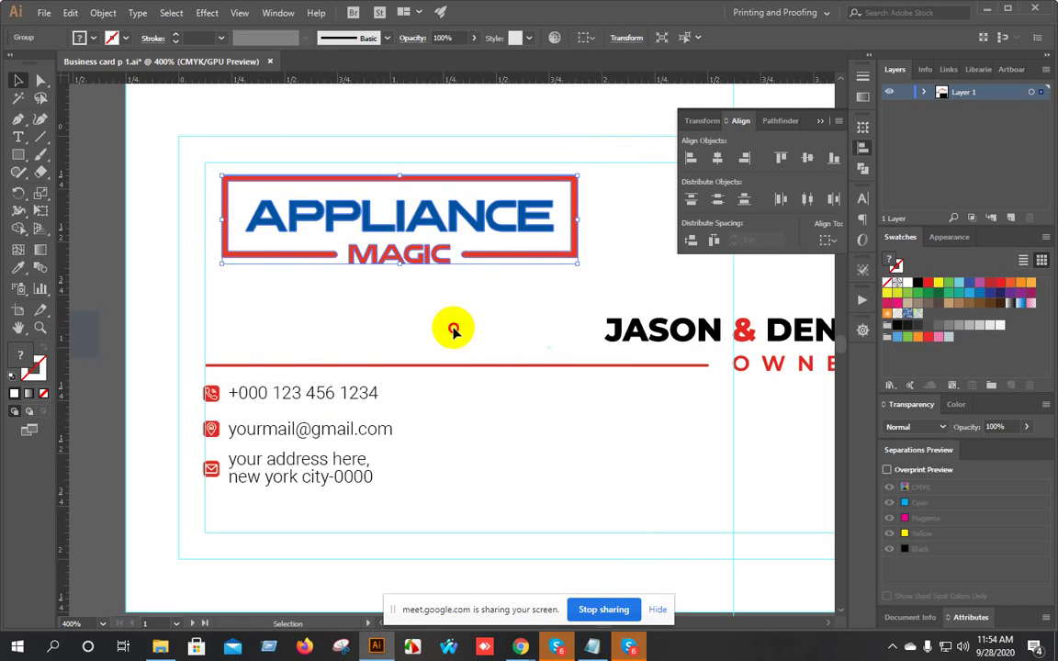
Reduce the card's logo by roughly a fifth, keeping its upper-left corner in place.
click(452, 331)
scroll(452, 331, down, 2)
scroll(453, 345, up, 4)
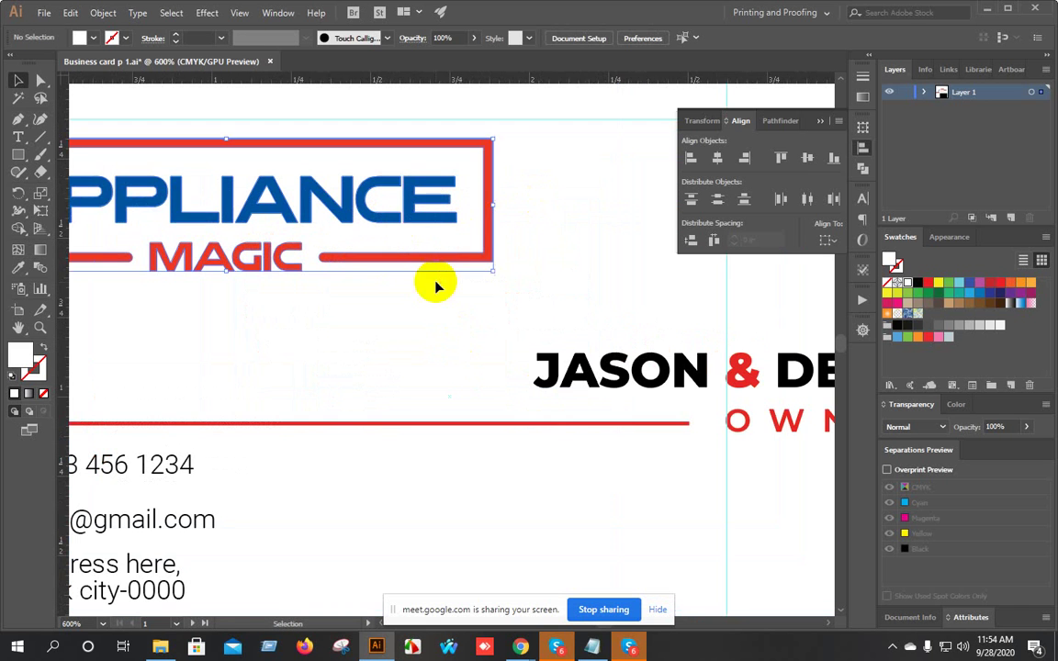
drag(492, 269, 381, 242)
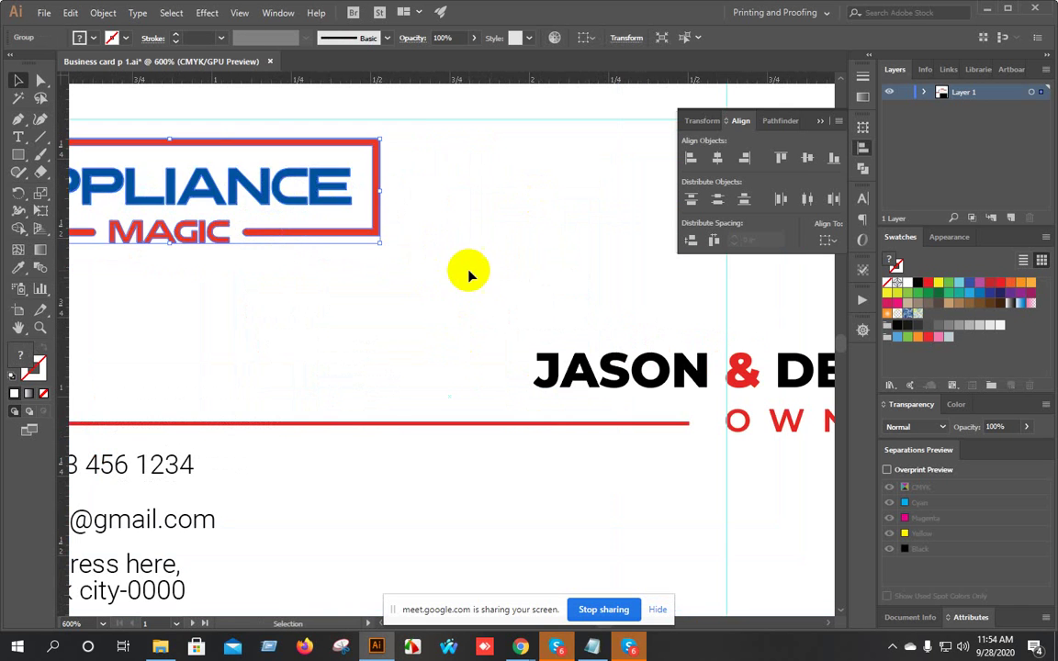
click(468, 273)
scroll(468, 273, down, 4)
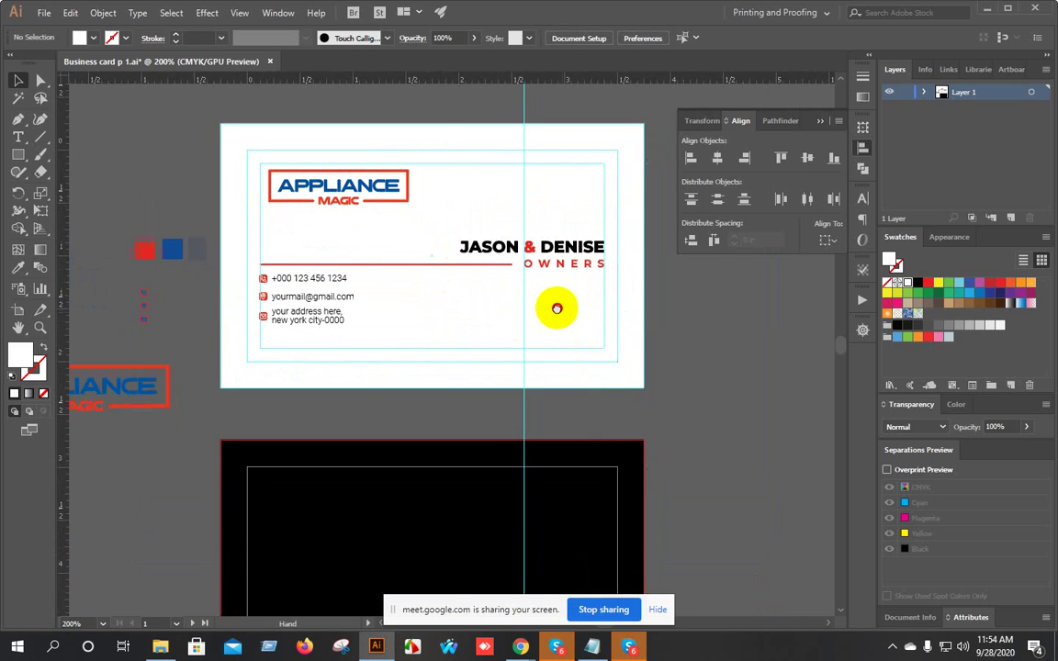
drag(556, 308, 480, 302)
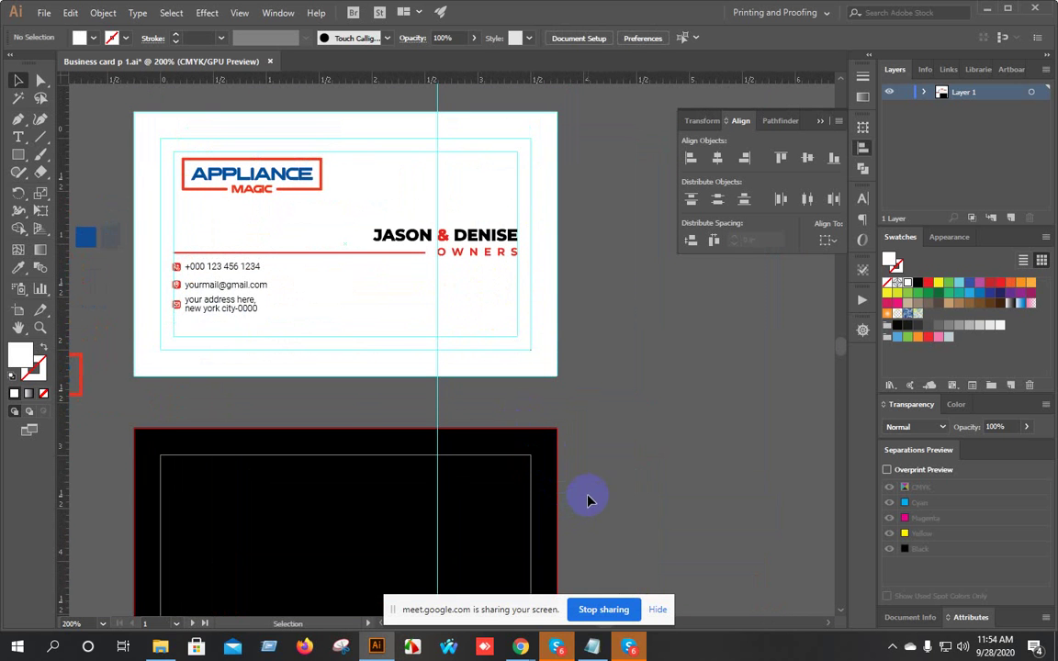
Switch to File Explorer and look through the client folder for further files.
click(162, 646)
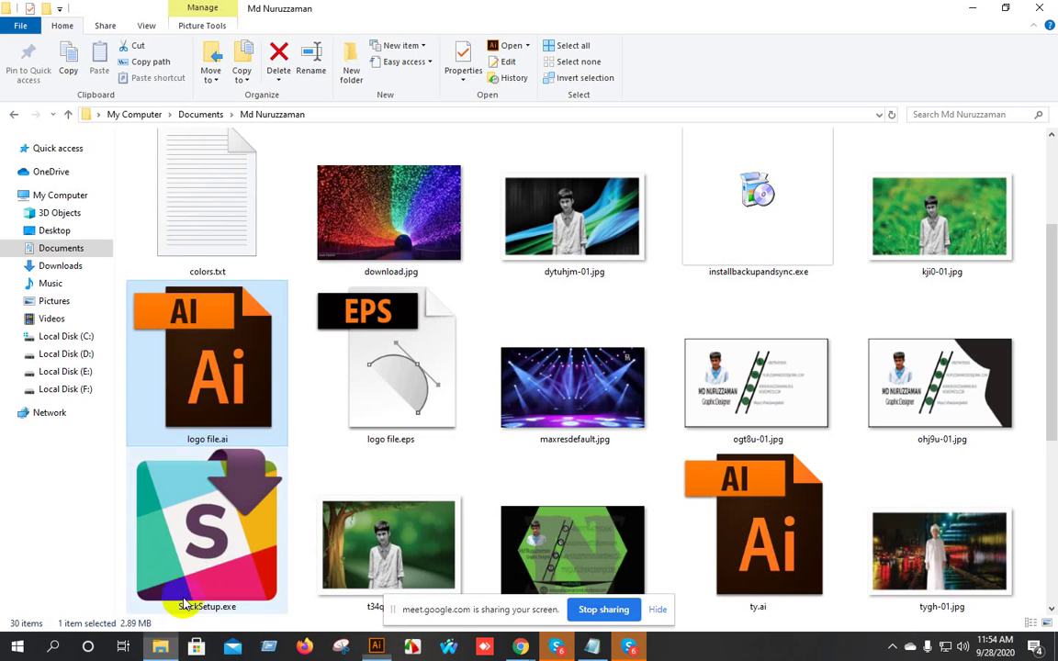
scroll(447, 366, down, 2)
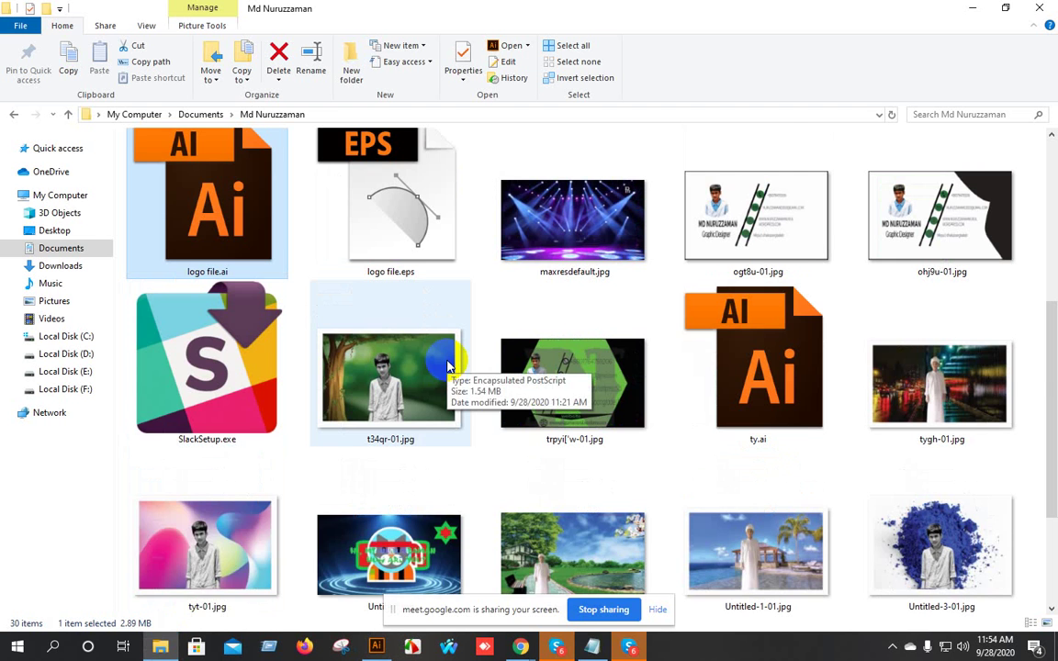
scroll(447, 366, down, 2)
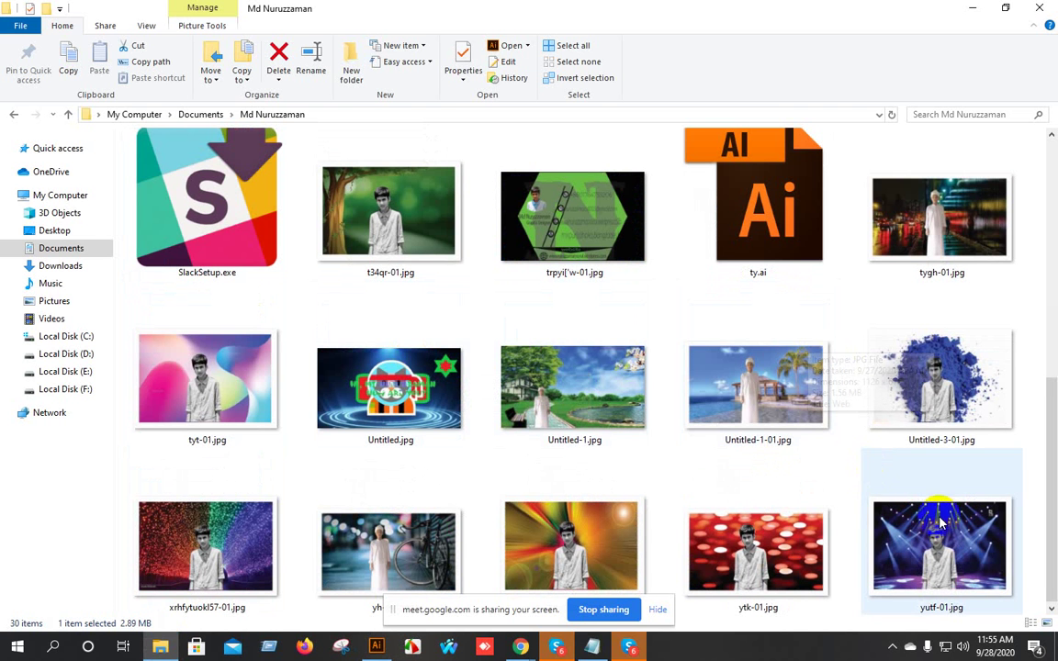
Delete the ten image files from tyt-01.jpg through yutf-01.jpg from the current folder.
click(865, 487)
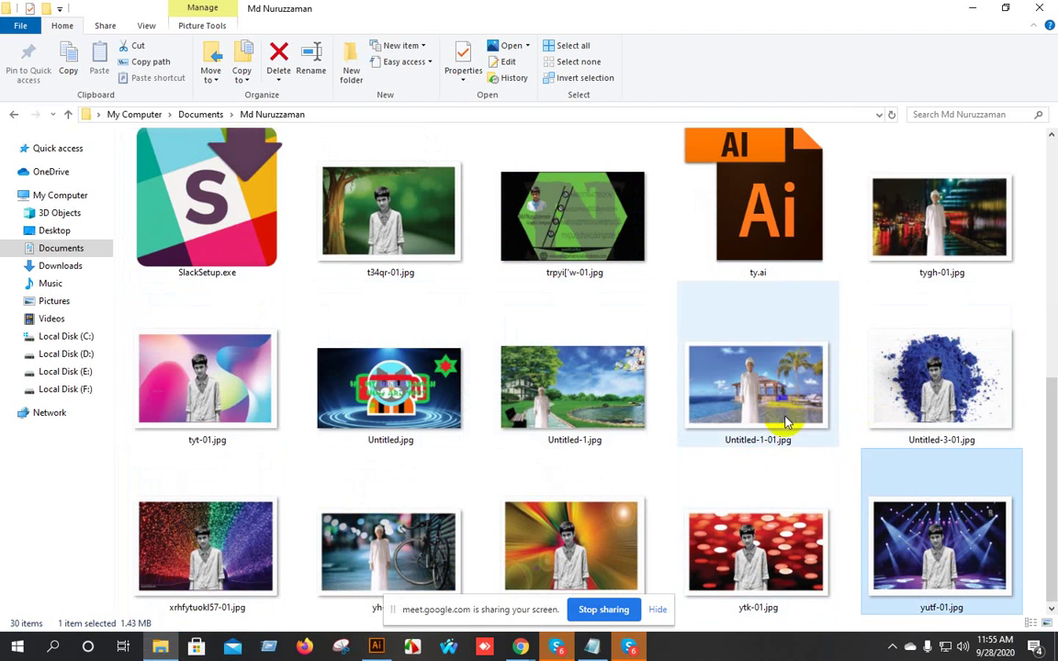
shift+click(231, 395)
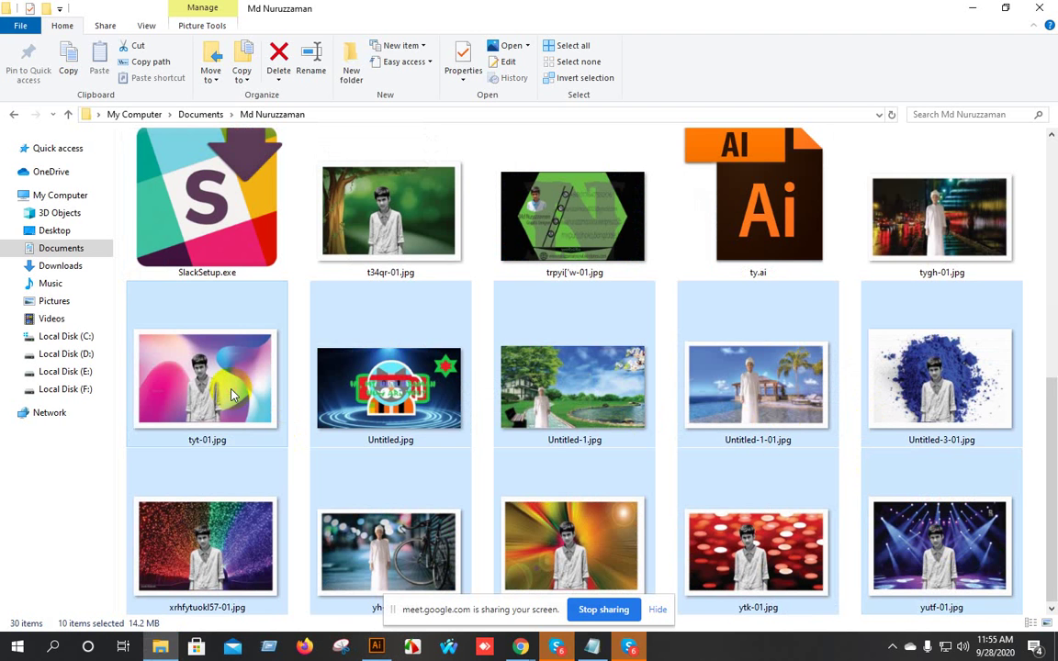
key(Delete)
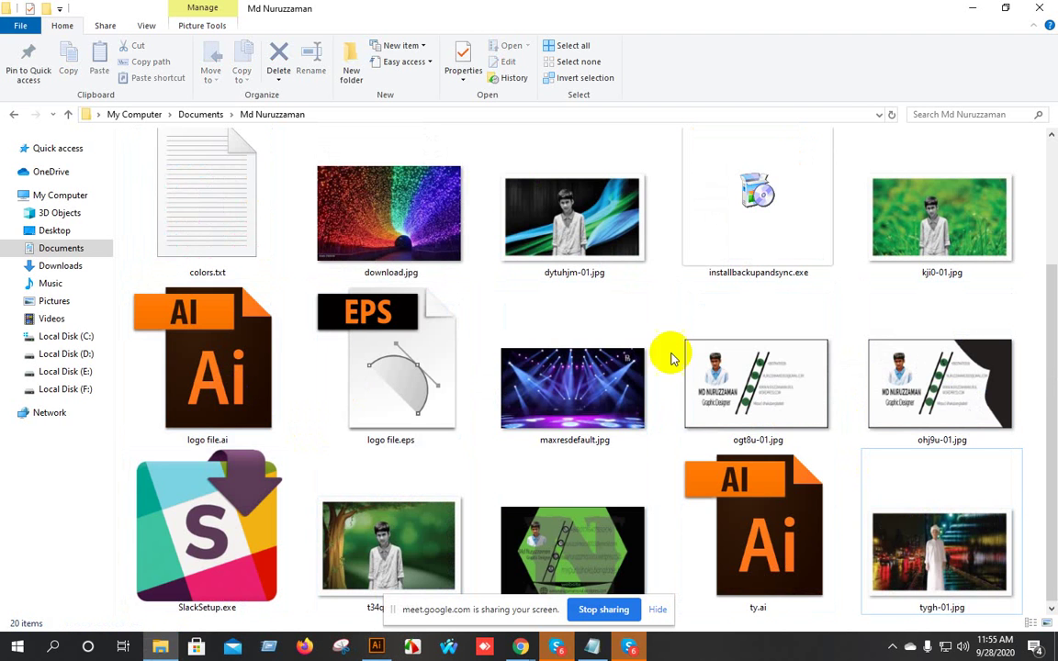
Open ty.ai in Illustrator to inspect the design, close it, and return to File Explorer.
double_click(762, 488)
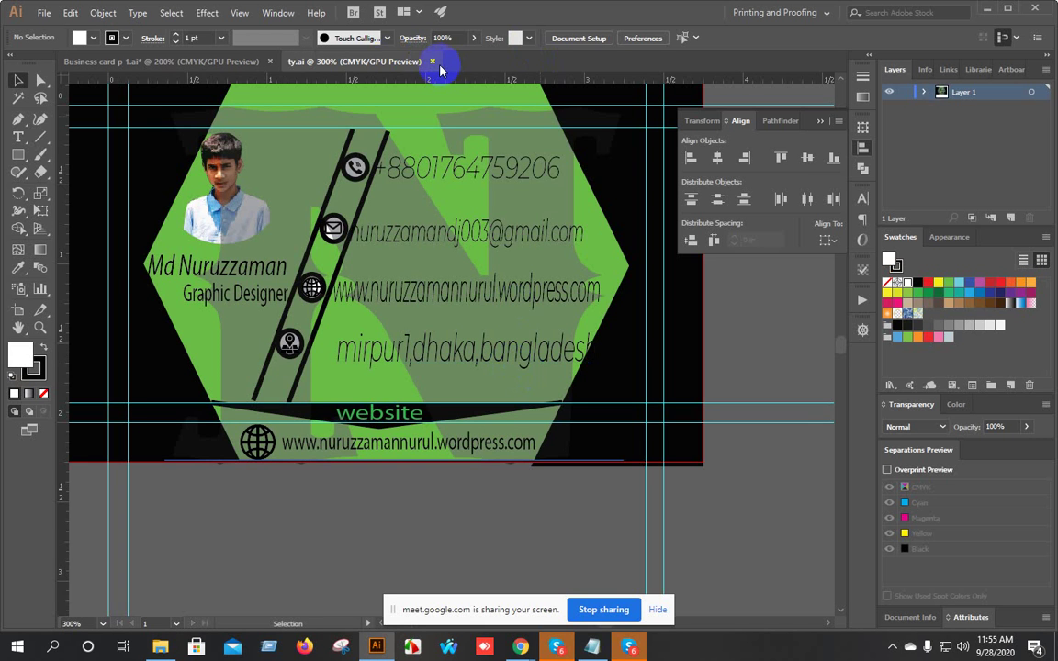
click(432, 61)
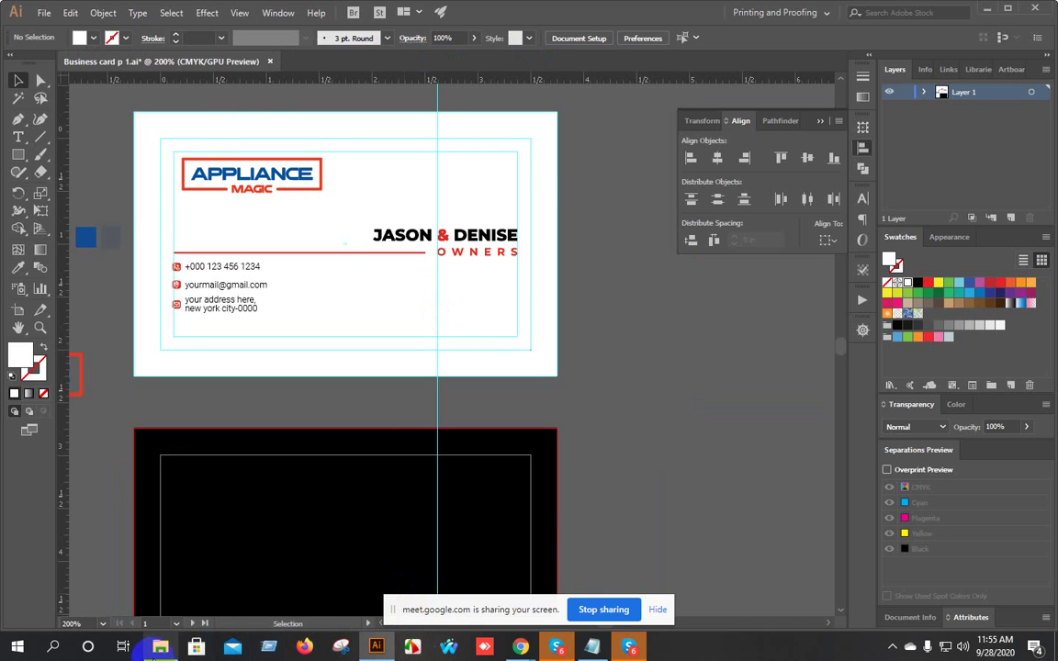
click(160, 649)
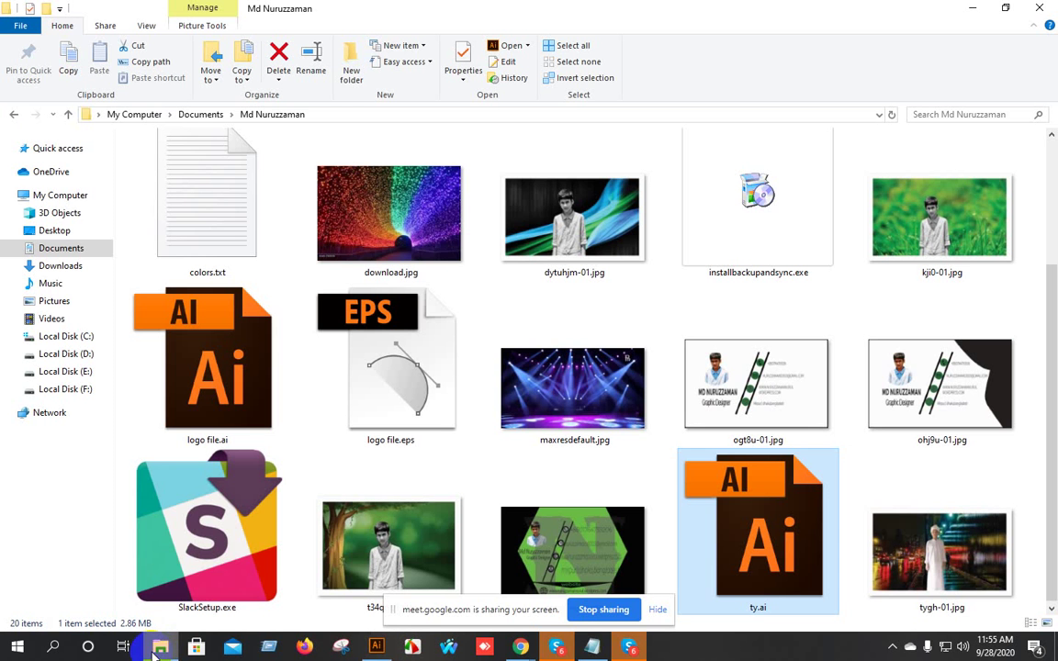
Check the attached files on the contest page in Chrome and look for them in the local folders, including Downloads.
click(405, 602)
click(384, 12)
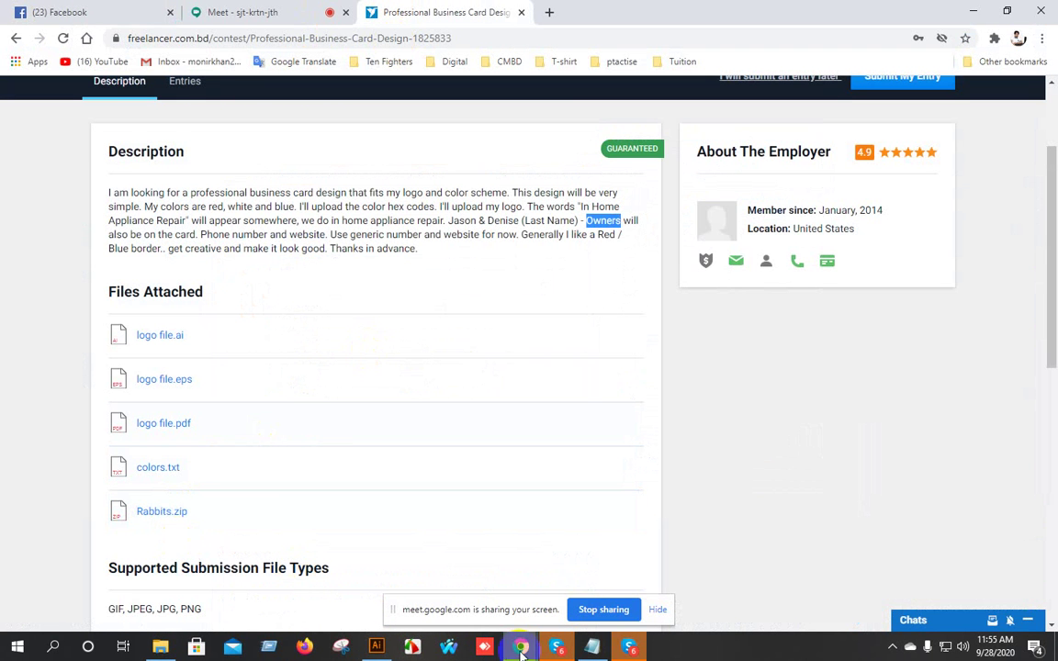
click(160, 648)
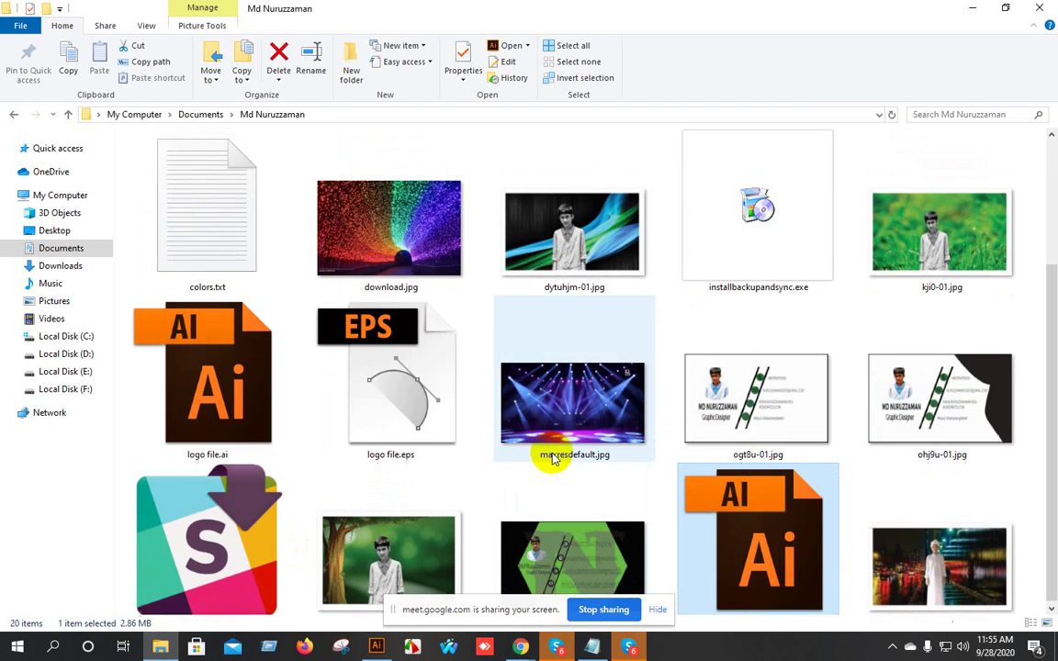
scroll(548, 454, up, 2)
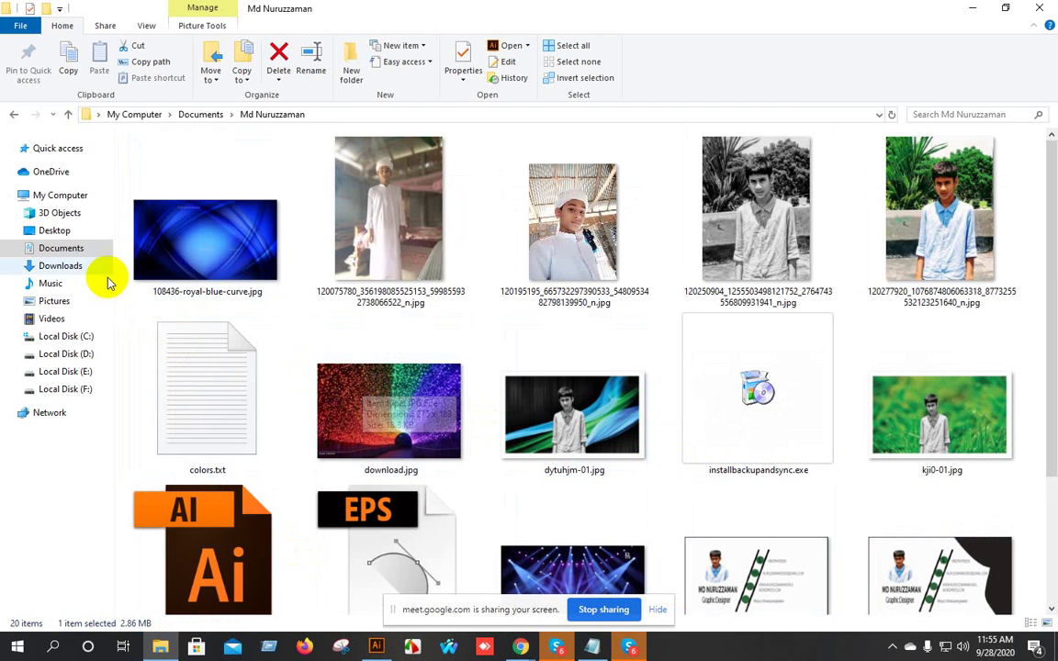
click(59, 265)
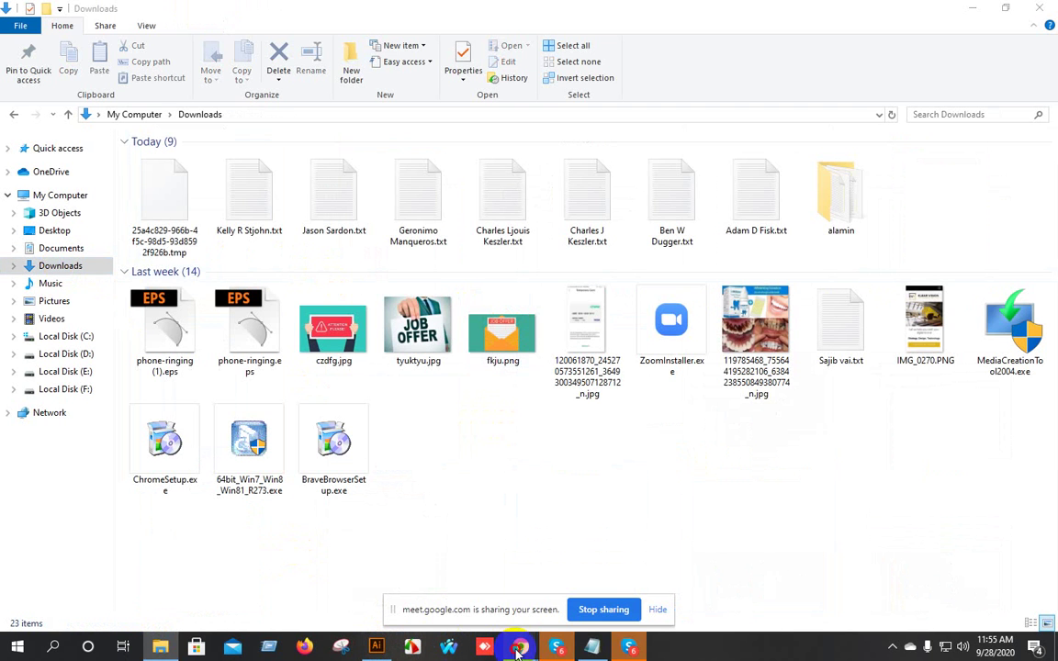
Download Rabbits.zip from the contest page's attached files in Chrome and save it to the proposed Documents subfolder.
mouse_move(520, 648)
click(432, 602)
click(163, 511)
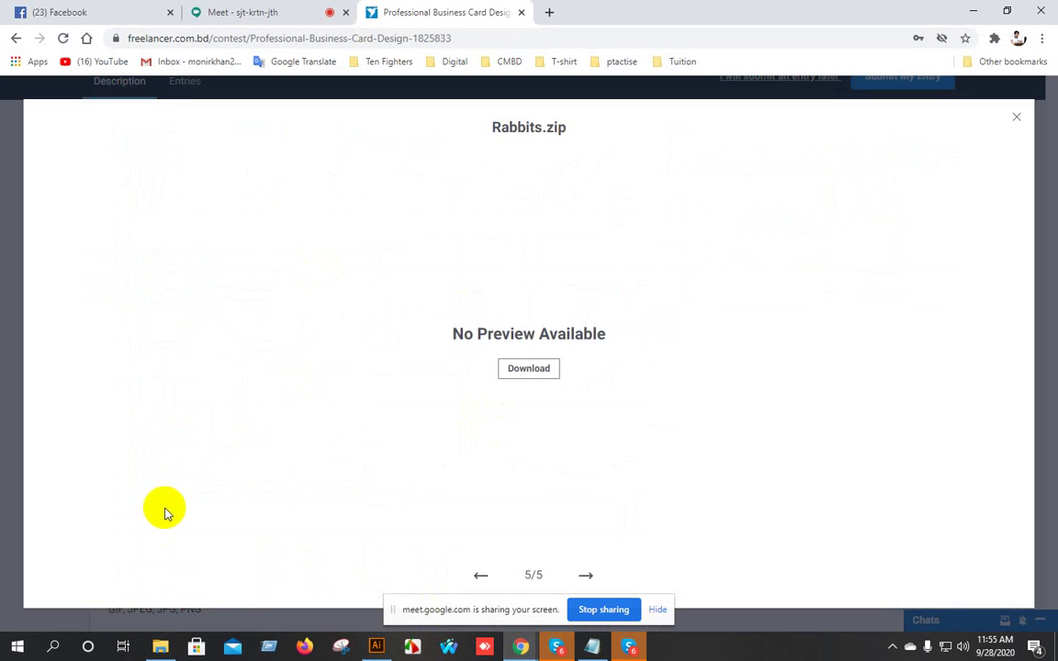
click(530, 368)
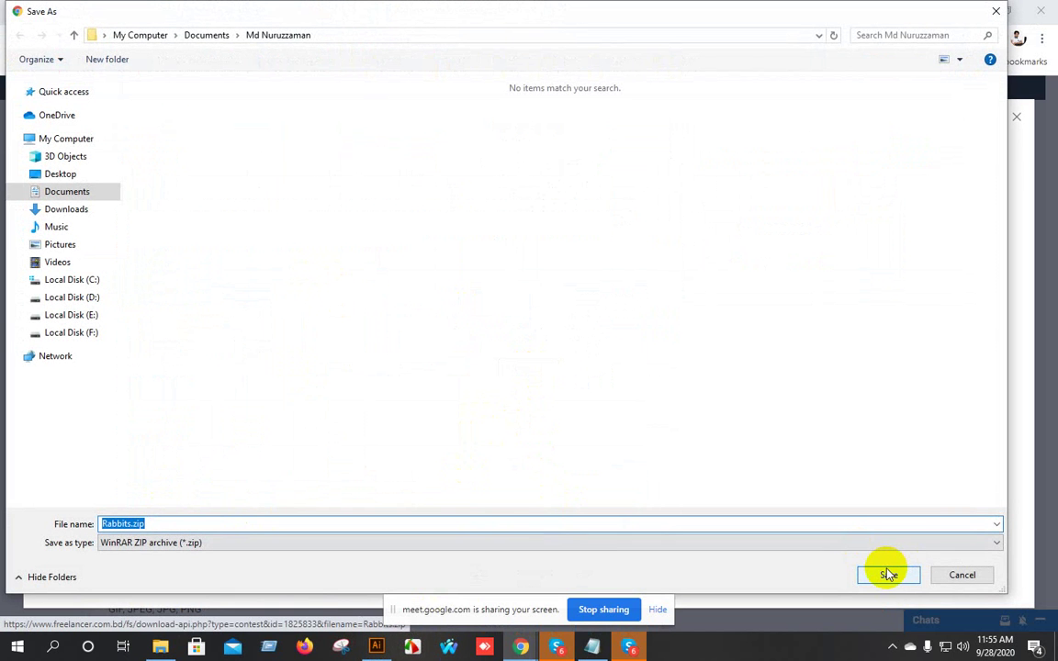
click(888, 574)
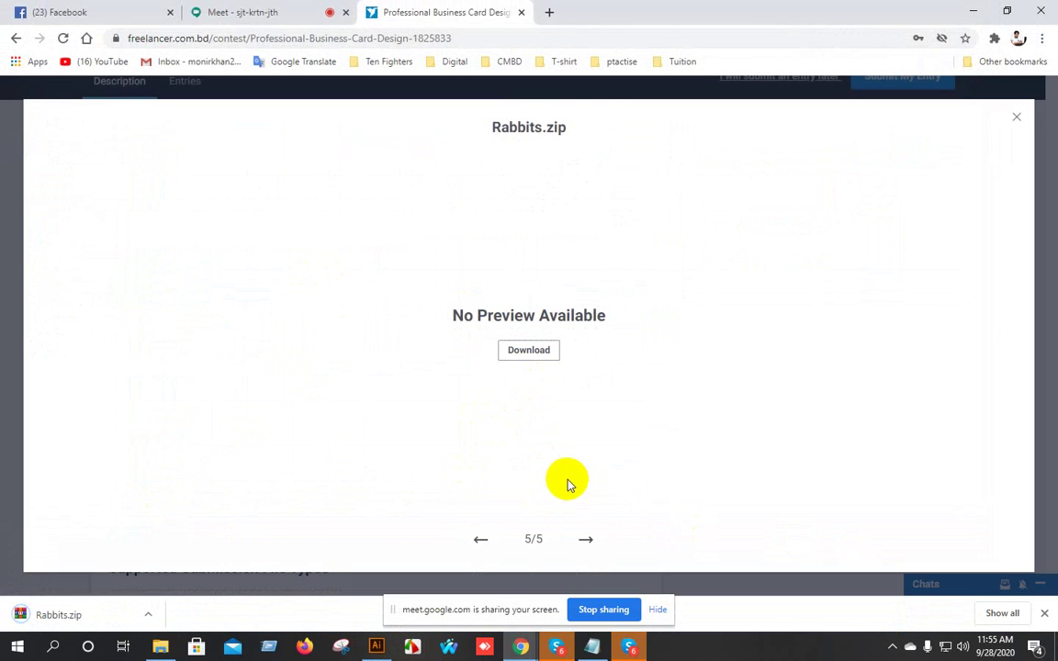
Open the downloaded Rabbits.zip to view its PNG files, dismissing the licence notice, and close the archive.
click(82, 615)
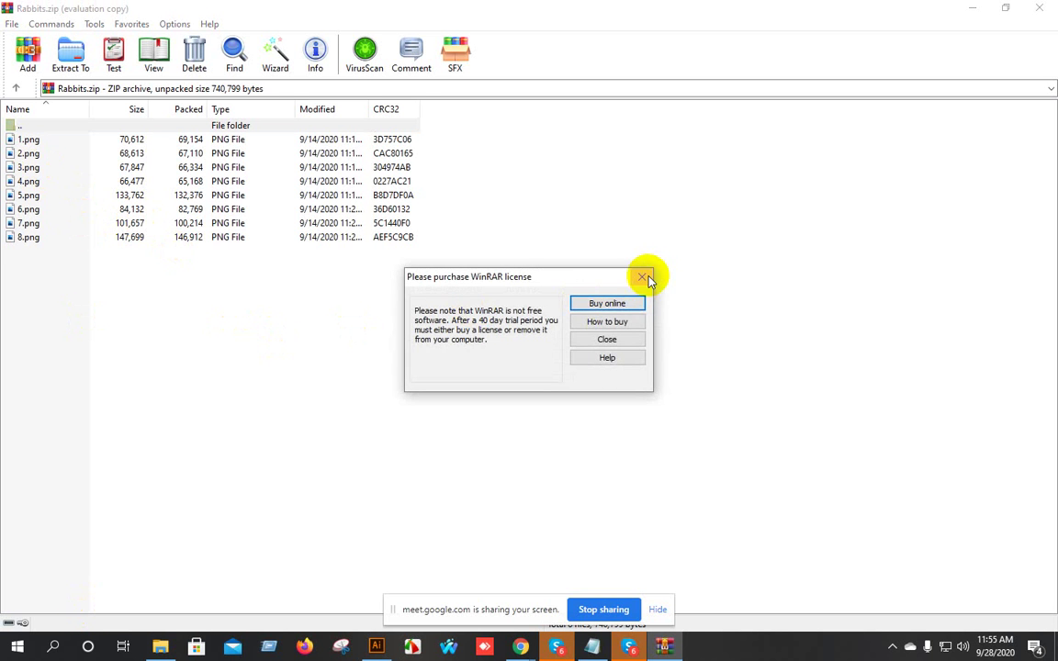
click(640, 276)
right_click(432, 302)
click(502, 313)
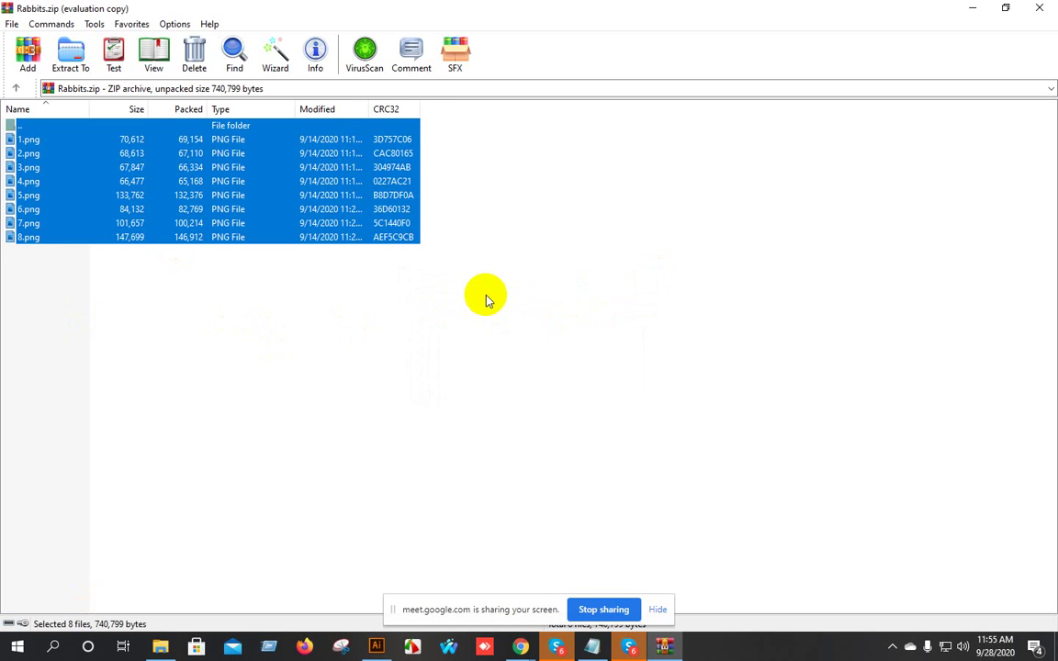
click(1044, 11)
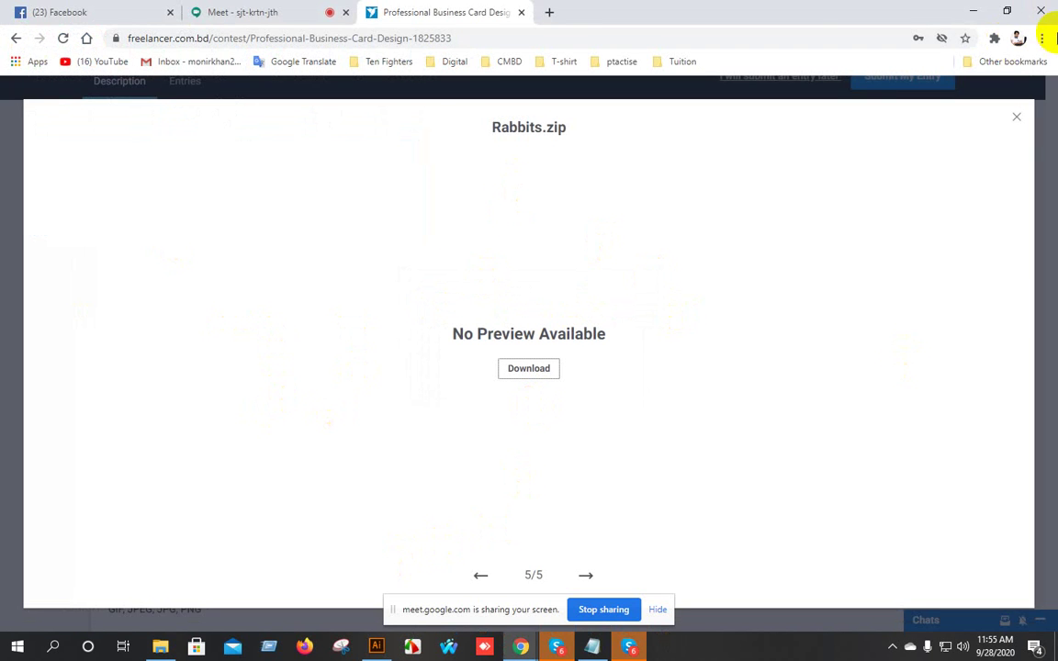
In File Explorer, go to Documents and open the subfolder where Rabbits.zip was saved.
click(160, 647)
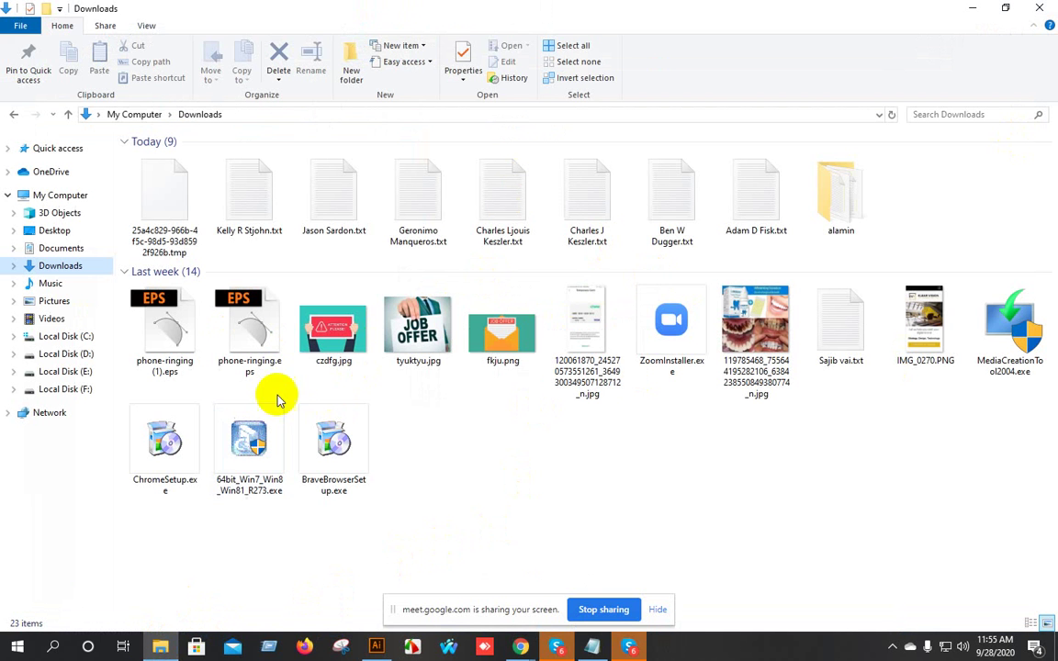
right_click(590, 496)
click(643, 347)
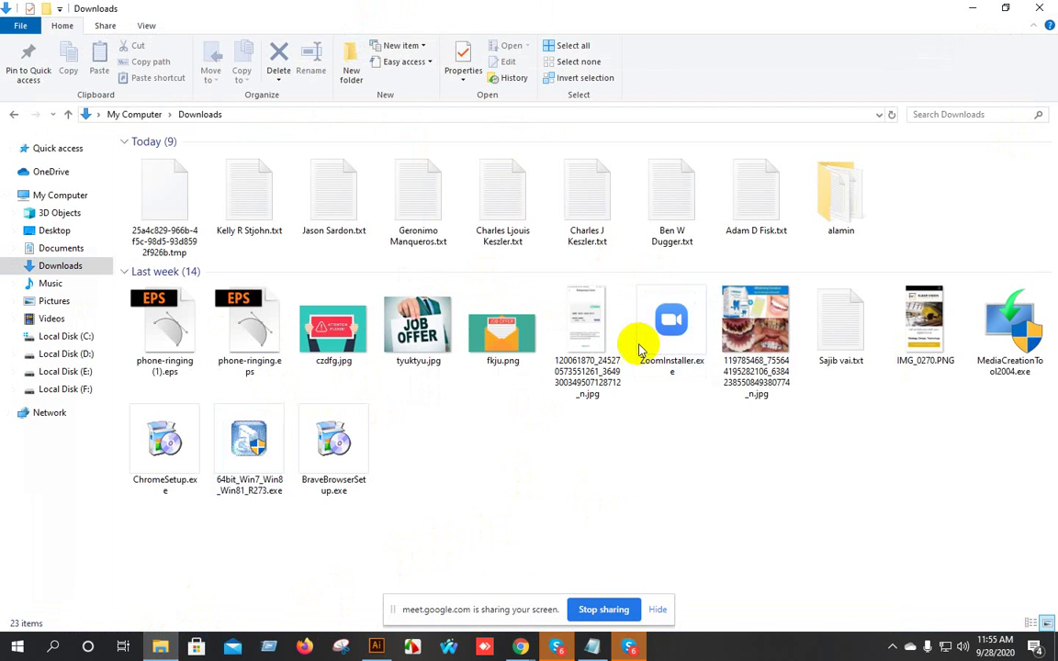
click(74, 246)
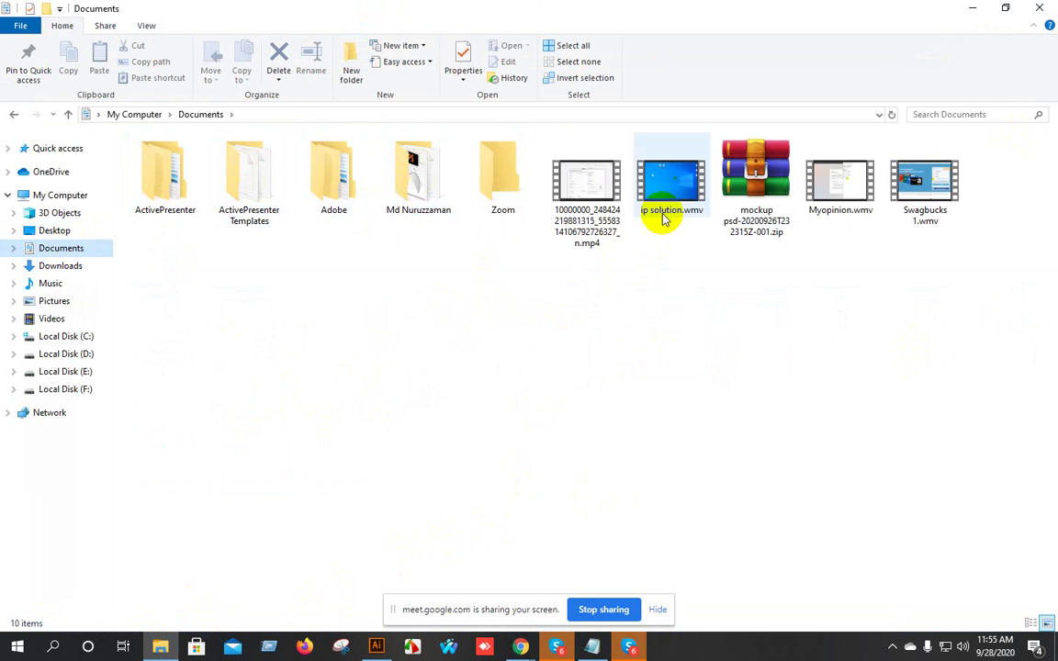
click(439, 182)
double_click(439, 182)
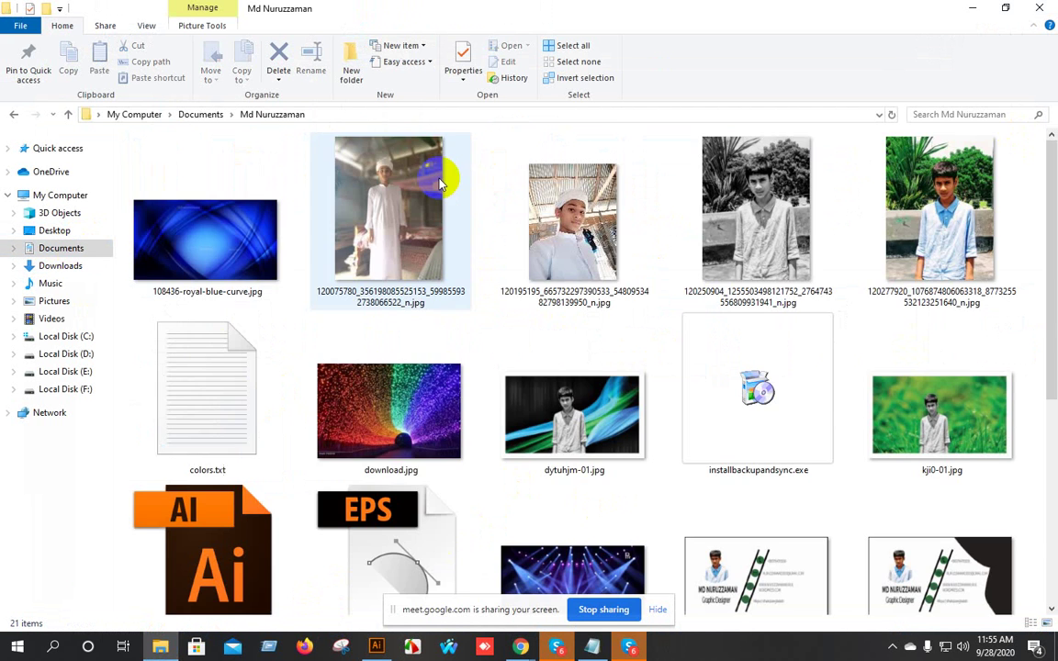
Extract the contents of Rabbits.zip directly into the current folder.
scroll(450, 326, down, 4)
click(181, 382)
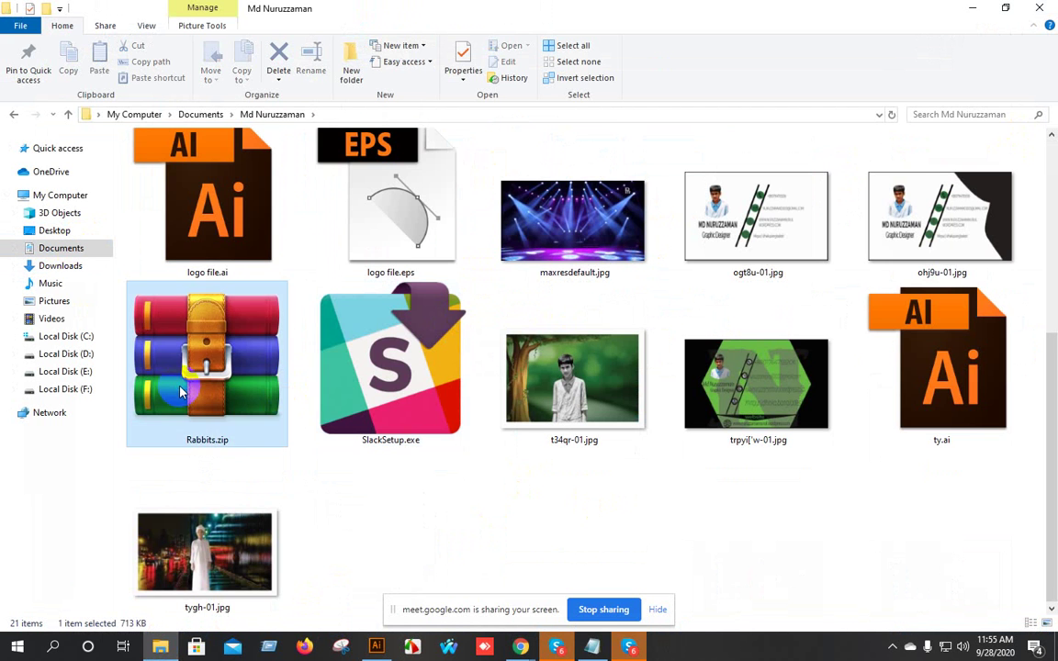
right_click(181, 382)
click(234, 138)
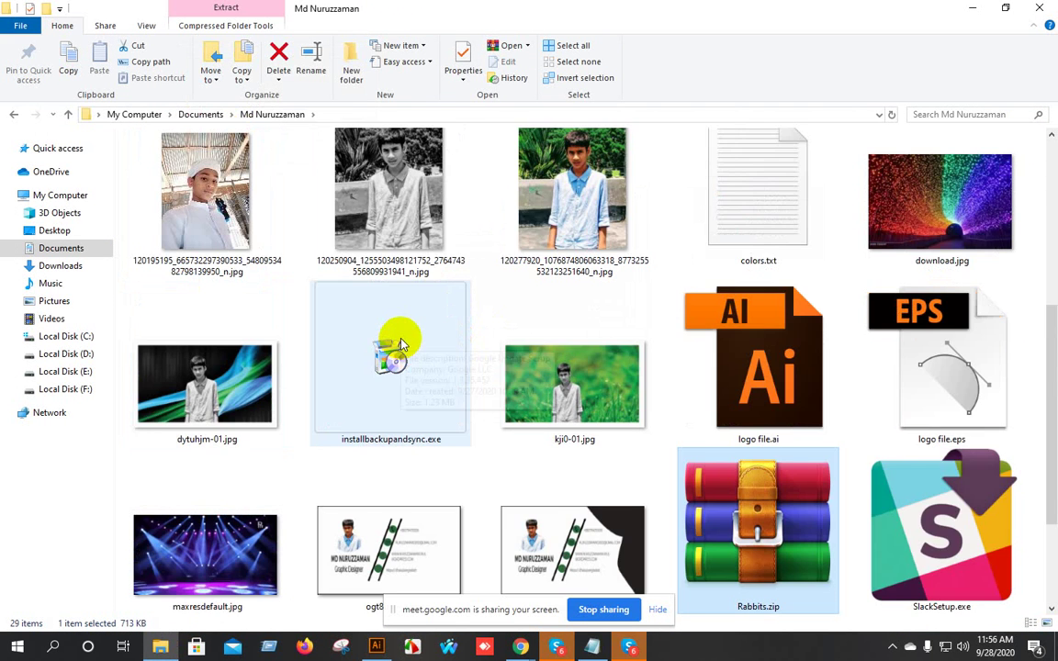
Look through the extracted rabbit images and preview 8.png.
scroll(396, 347, down, 2)
scroll(408, 344, up, 5)
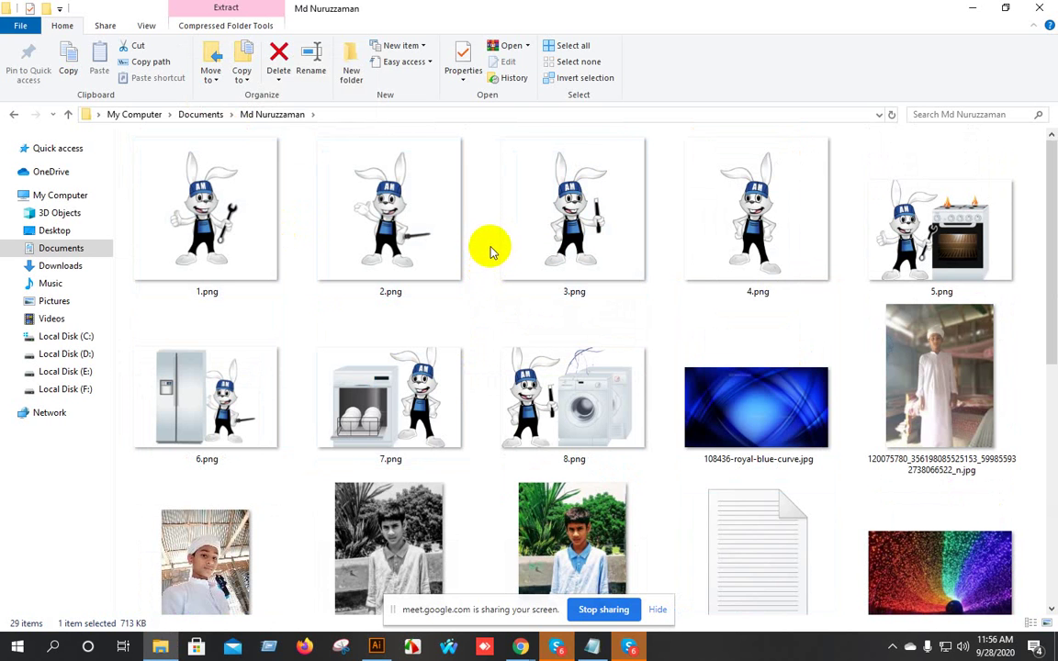
double_click(562, 410)
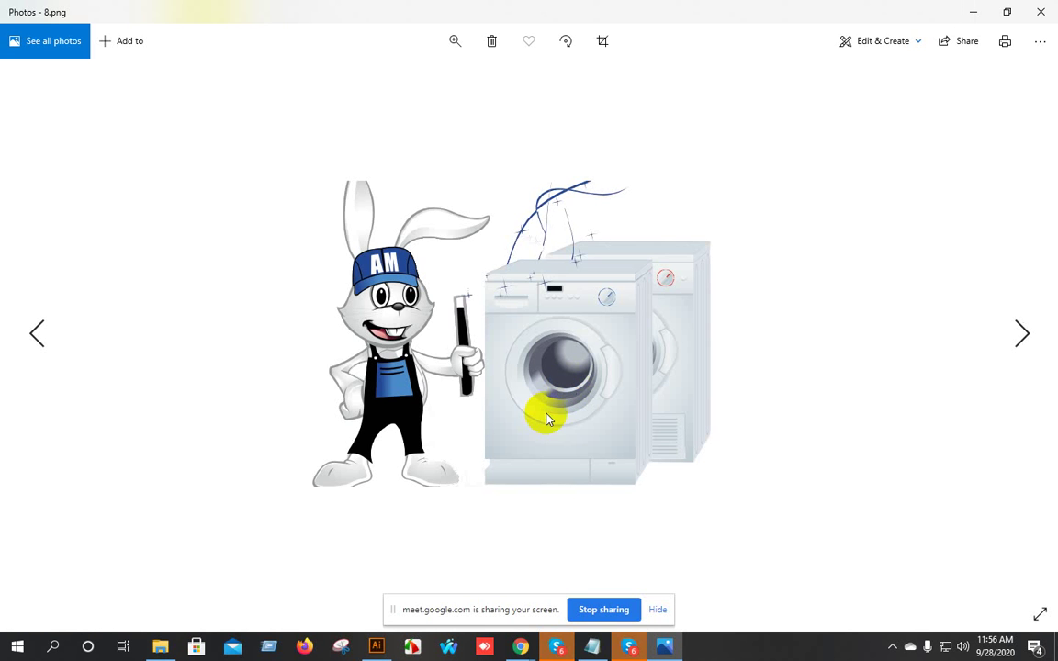
click(1043, 11)
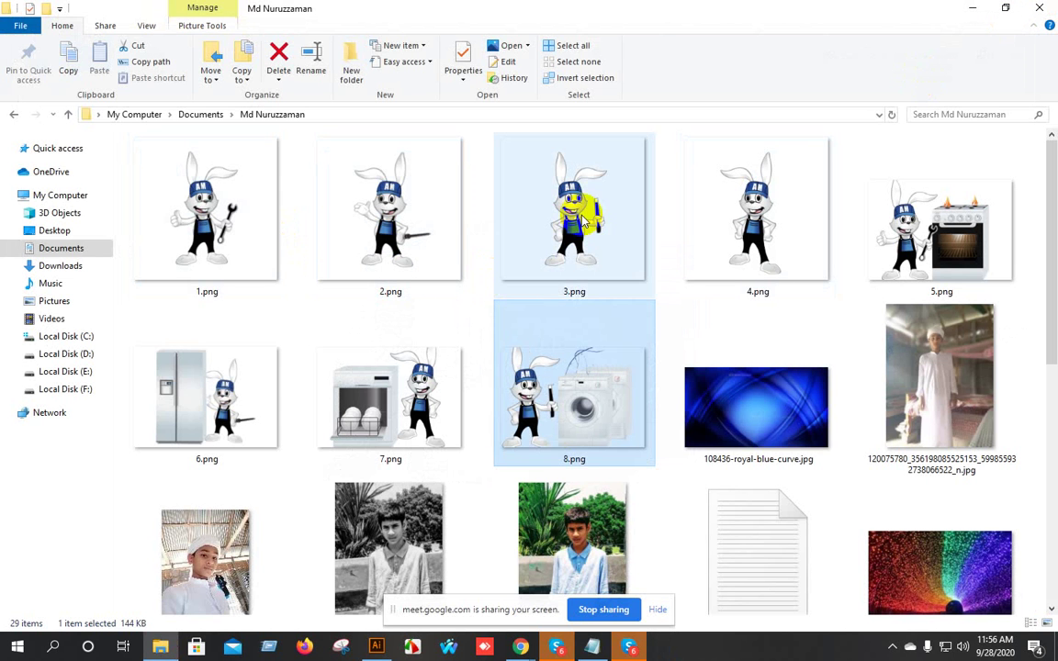
Place 1.png into the Illustrator business card document and scale it proportionally to about 0.93 in wide.
drag(210, 232, 507, 341)
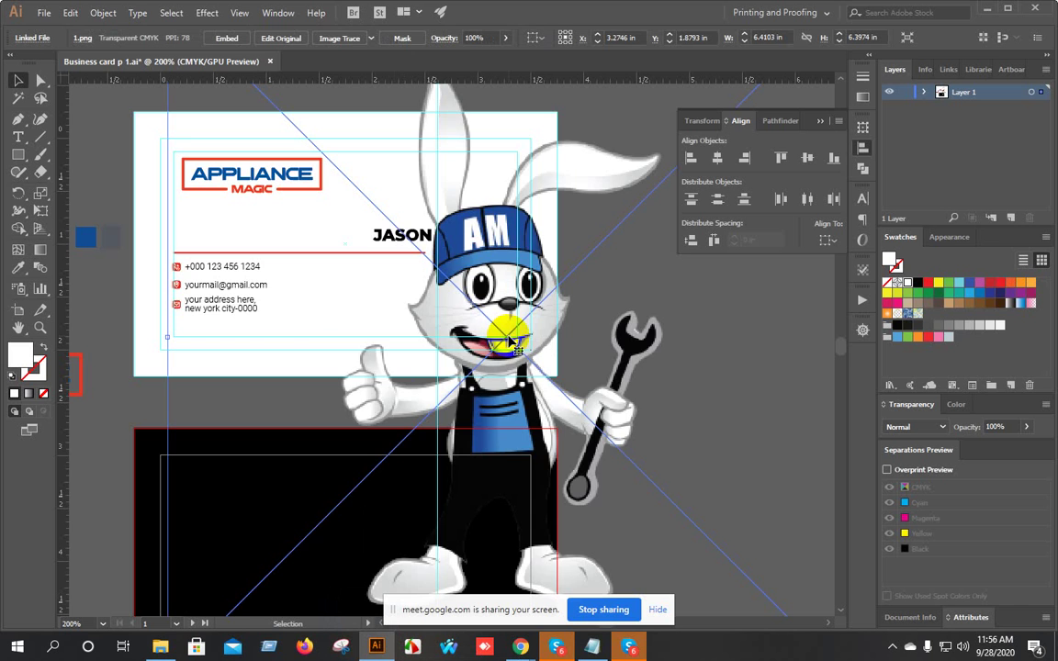
scroll(389, 384, down, 4)
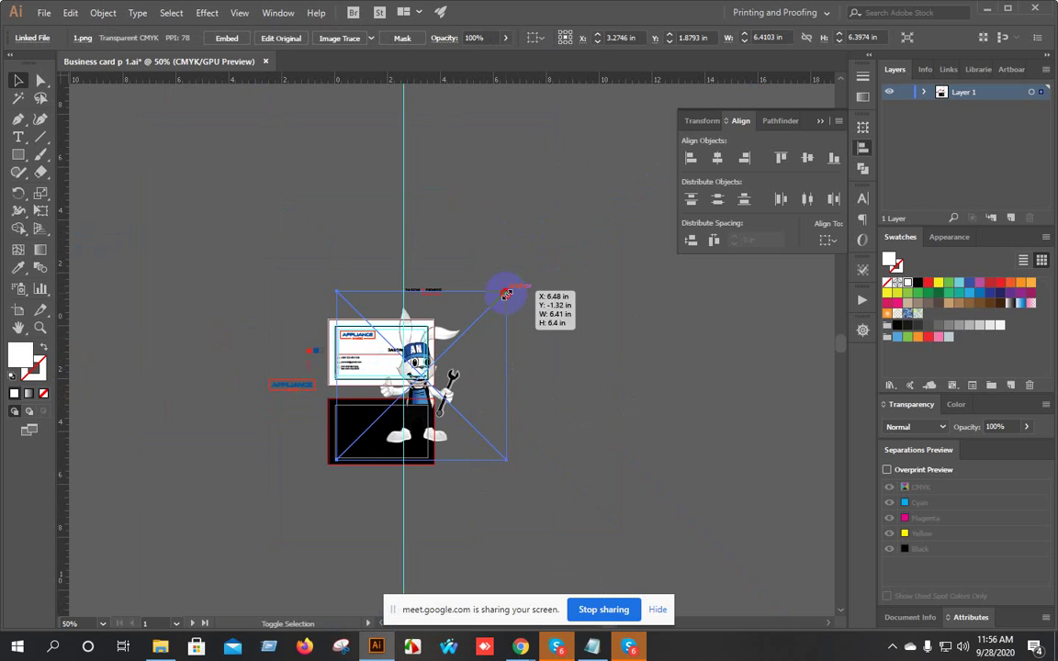
drag(505, 294, 390, 365)
scroll(390, 365, up, 6)
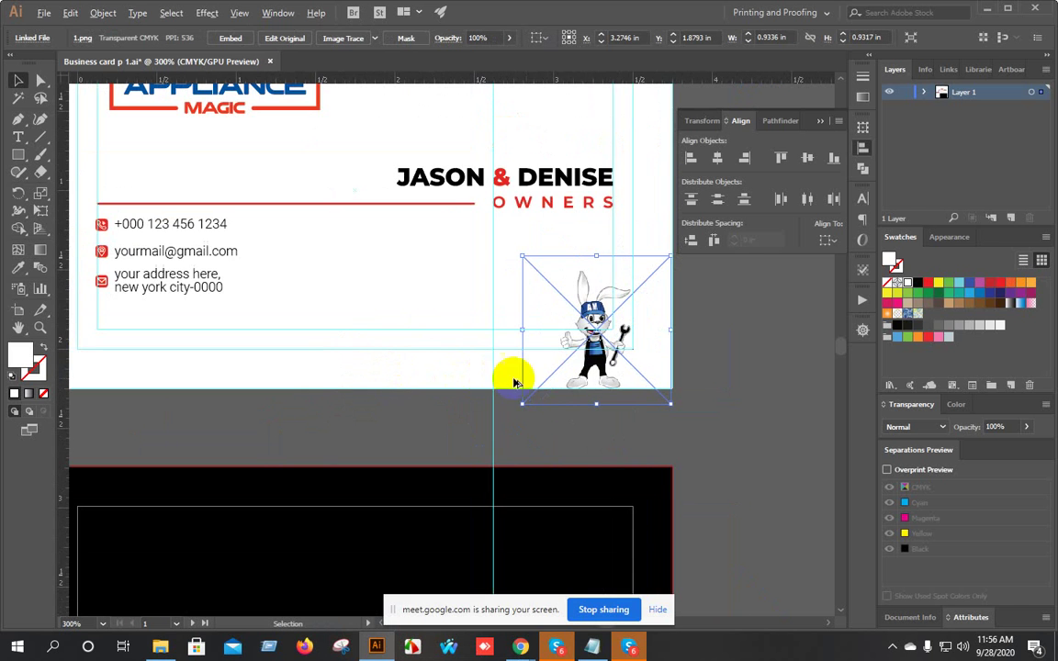
Move the rabbit image below the red line on the white card, between the contact details and OWNERS.
drag(578, 303, 418, 298)
key(ctrl+minus)
key(ctrl+minus)
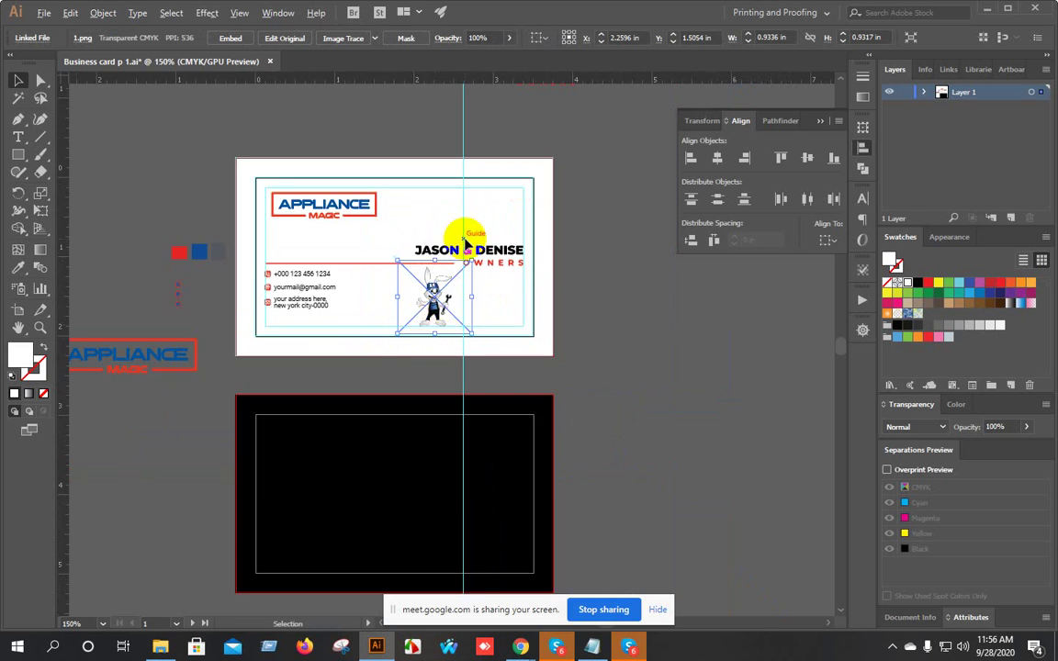
scroll(463, 238, up, 2)
Scale the rabbit image down proportionally to about 0.41 in wide and embed it in the document.
drag(477, 281, 441, 318)
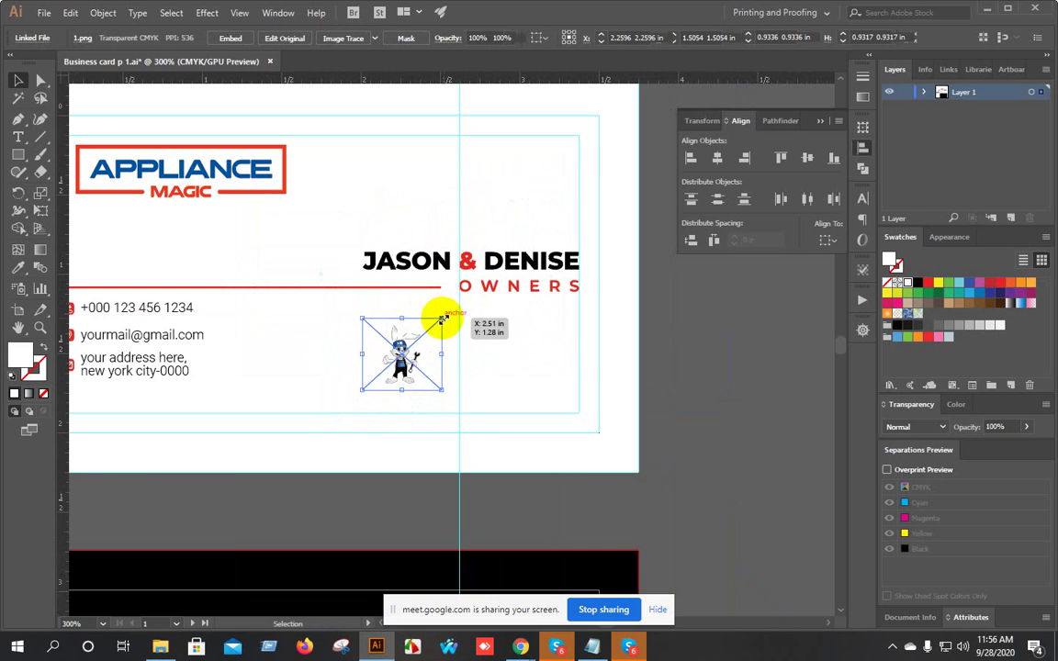
key(ctrl+z)
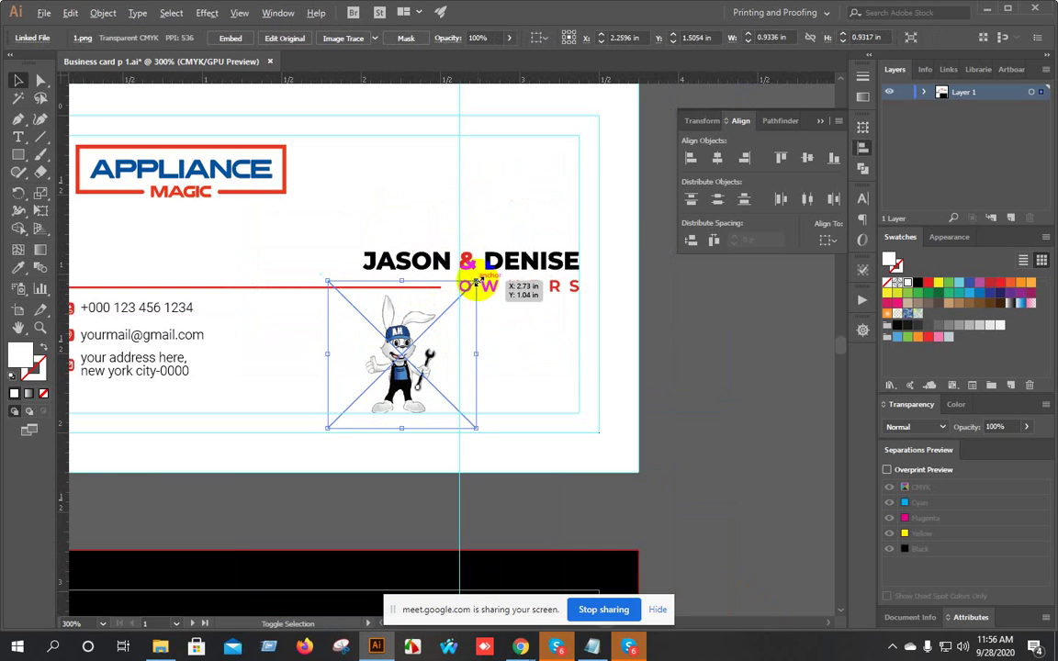
drag(476, 281, 549, 356)
scroll(454, 330, down, 1)
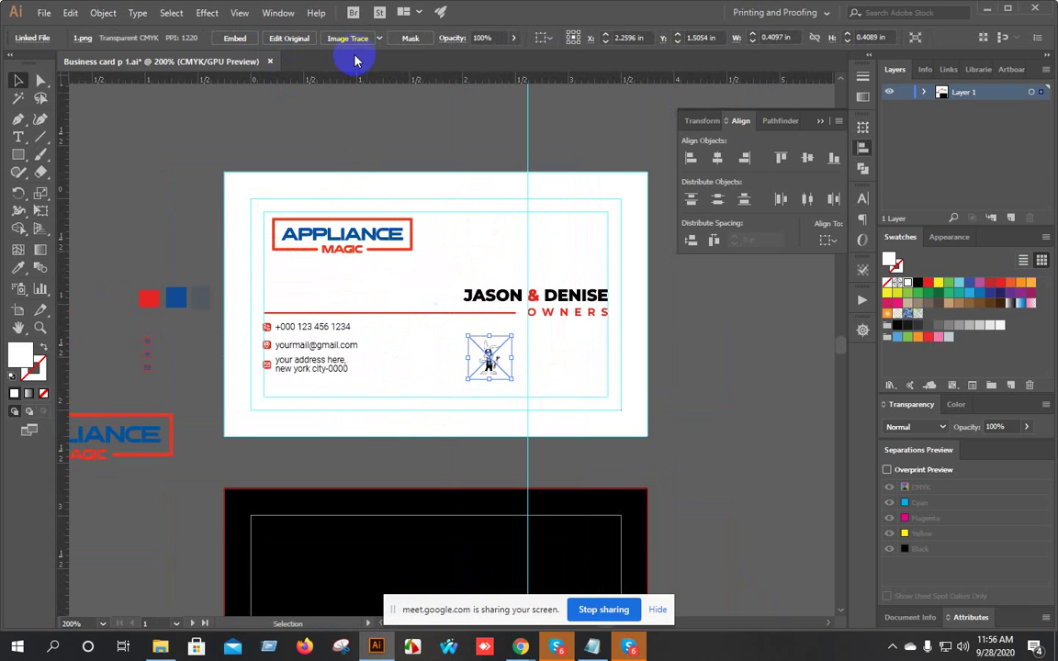
click(229, 43)
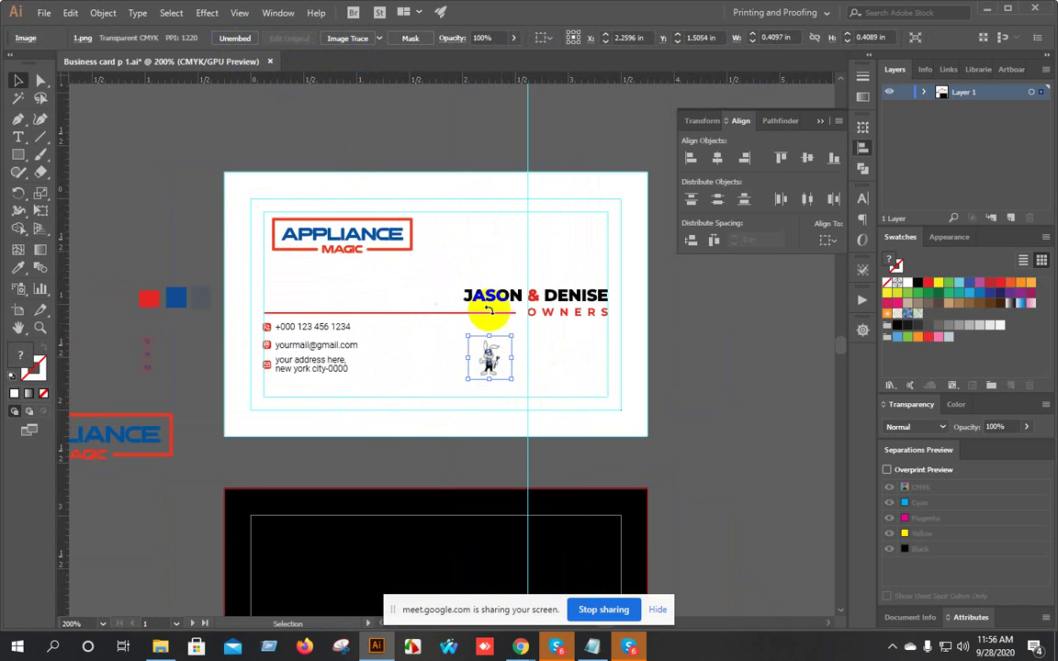
Enlarge the embedded rabbit image proportionally about its centre to about 0.65 in wide.
click(571, 363)
scroll(511, 354, up, 3)
scroll(512, 357, up, 1)
click(489, 420)
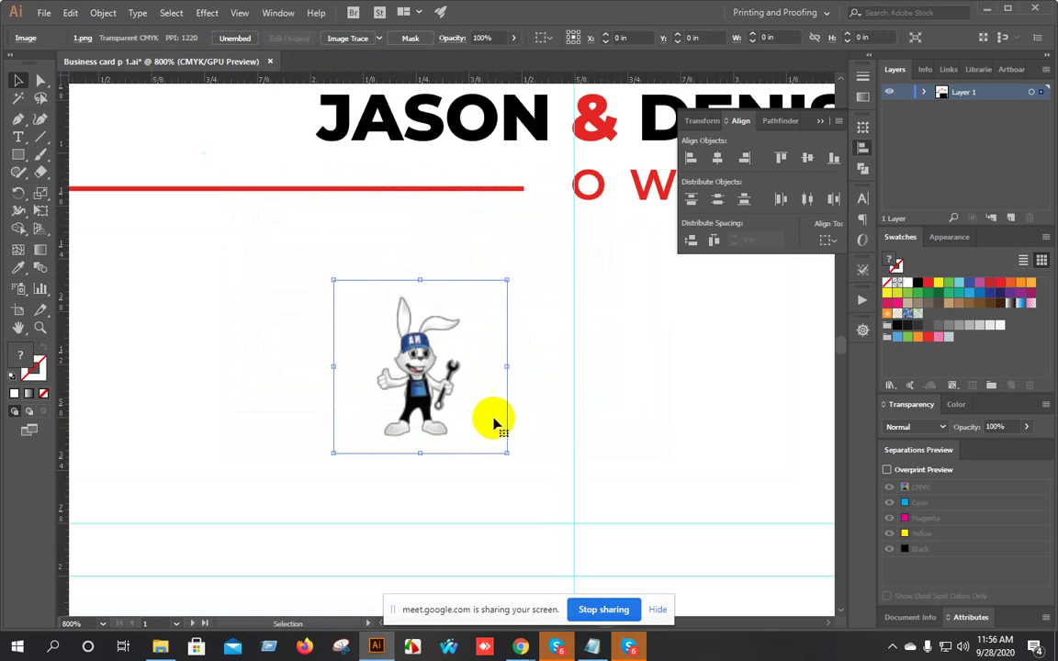
drag(507, 280, 553, 193)
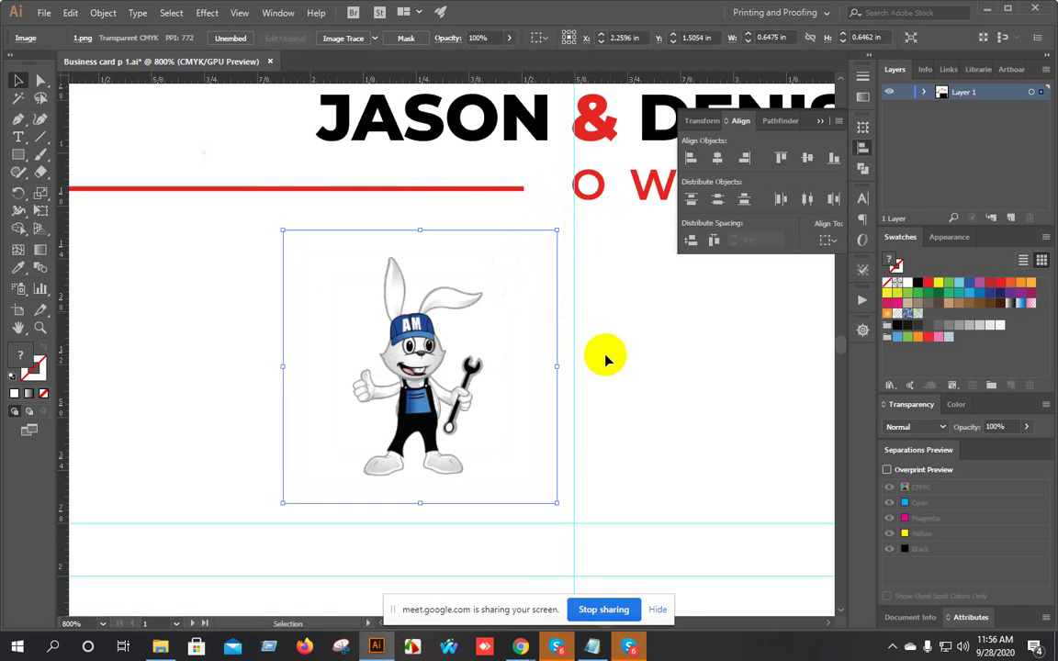
Enlarge the rabbit image proportionally about its centre to about 1.17 in wide.
scroll(607, 359, down, 2)
scroll(541, 371, down, 2)
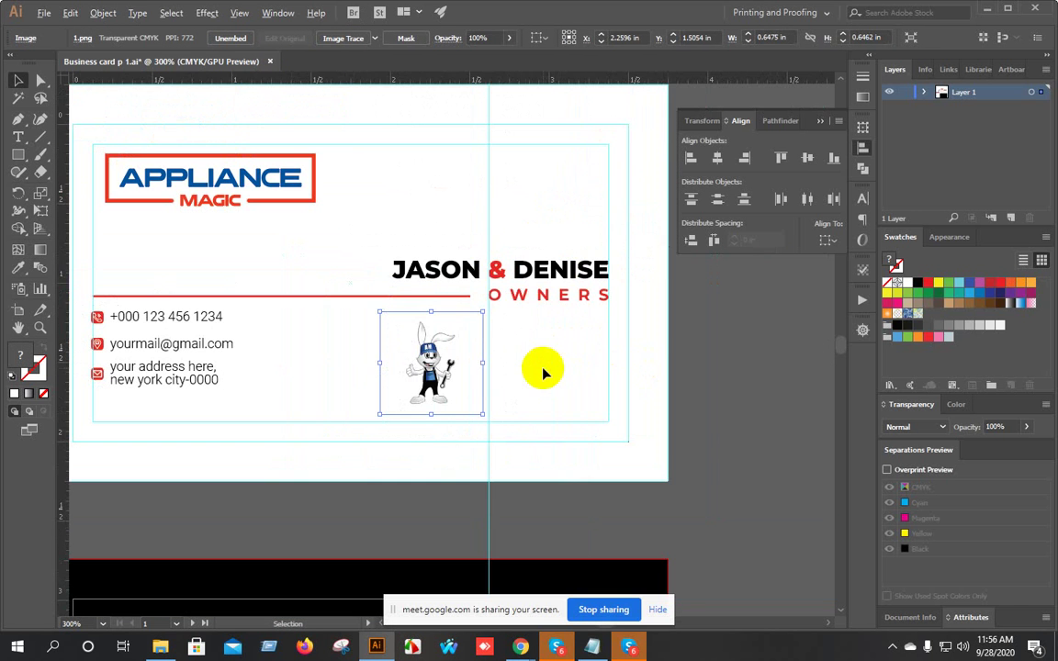
drag(482, 314, 522, 272)
drag(381, 411, 345, 448)
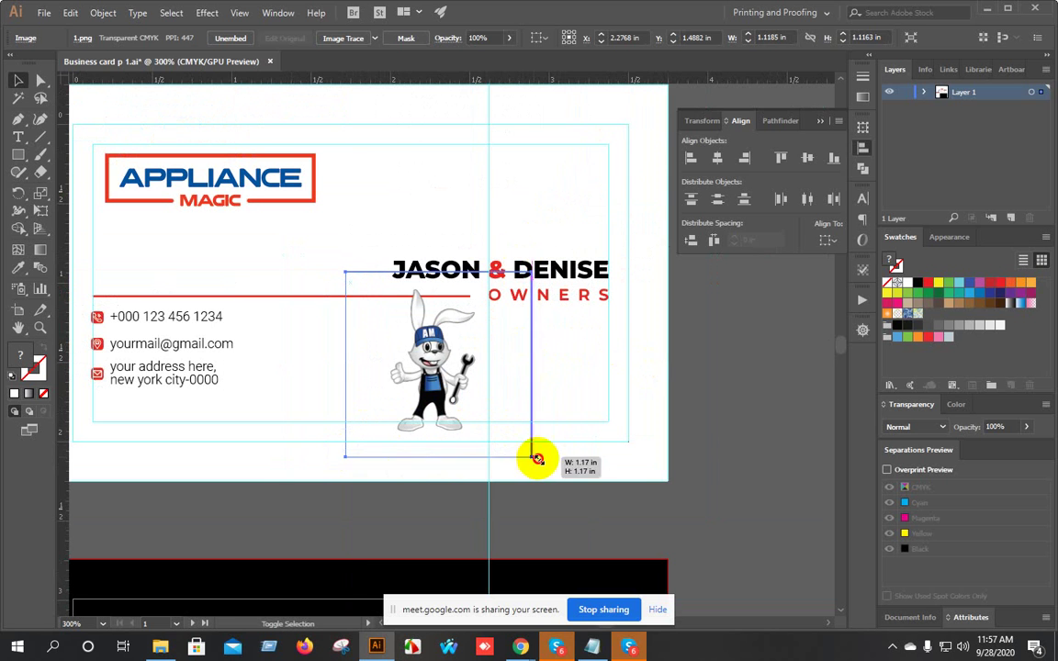
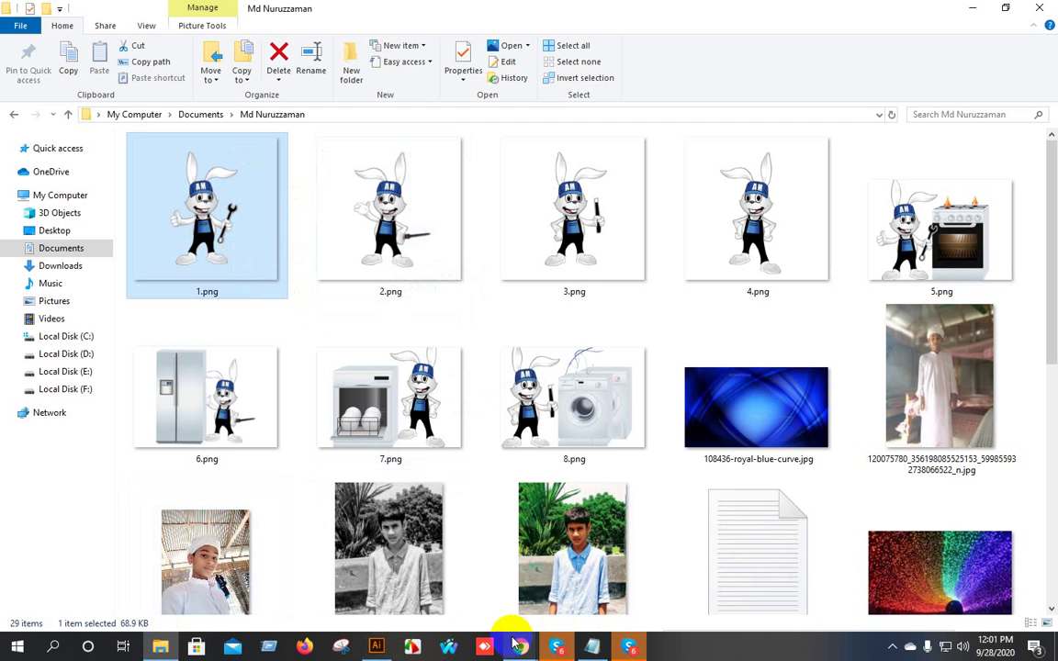
Switch from the image folder back to the business card document in Illustrator and bring the card front into view.
click(376, 646)
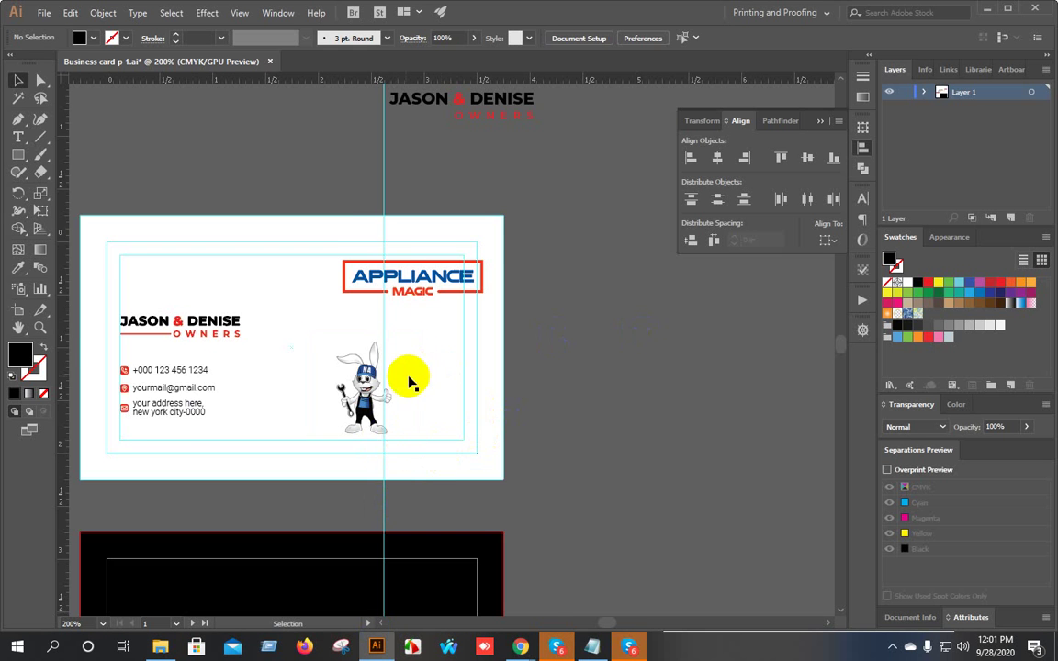
scroll(409, 378, up, 1)
drag(288, 384, 482, 382)
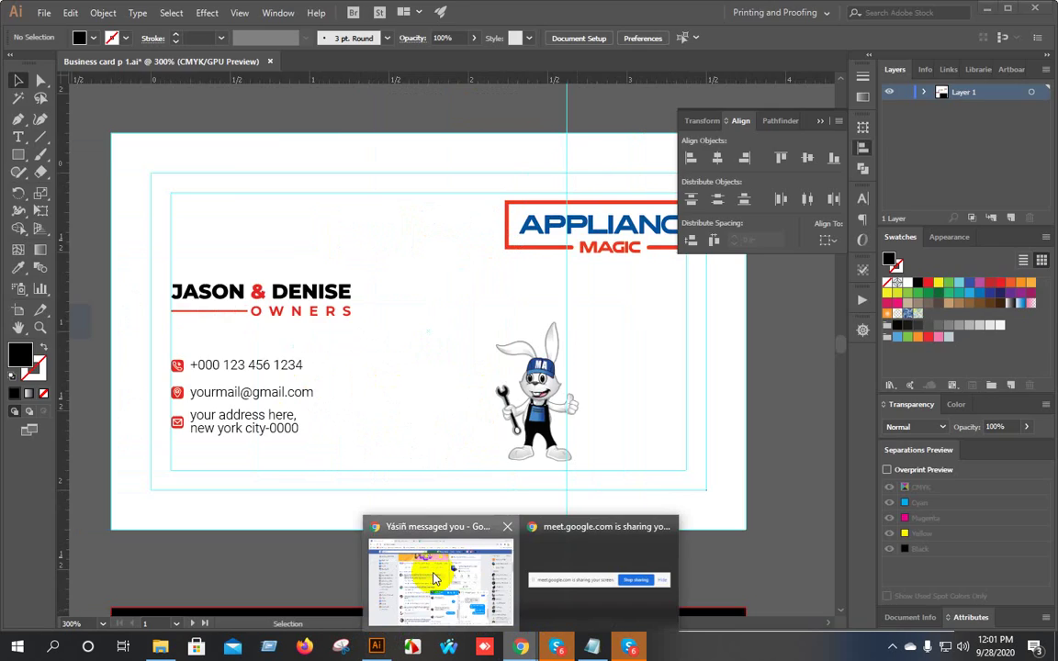
Switch to the Google Meet call in Chrome, admit the waiting participant, and return to Illustrator.
click(425, 566)
click(241, 12)
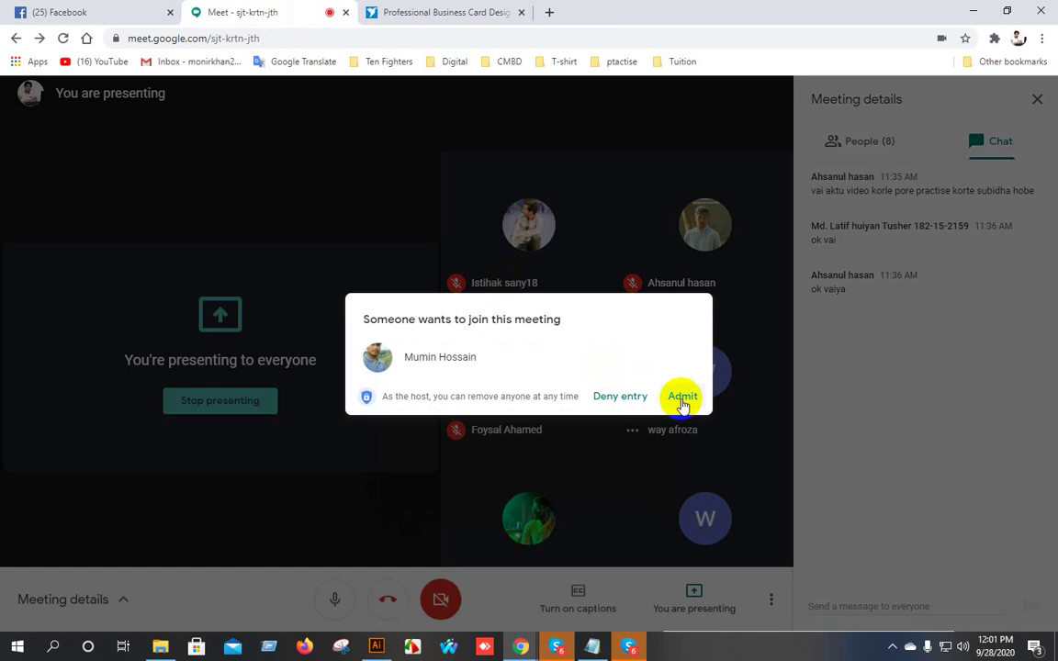
click(682, 396)
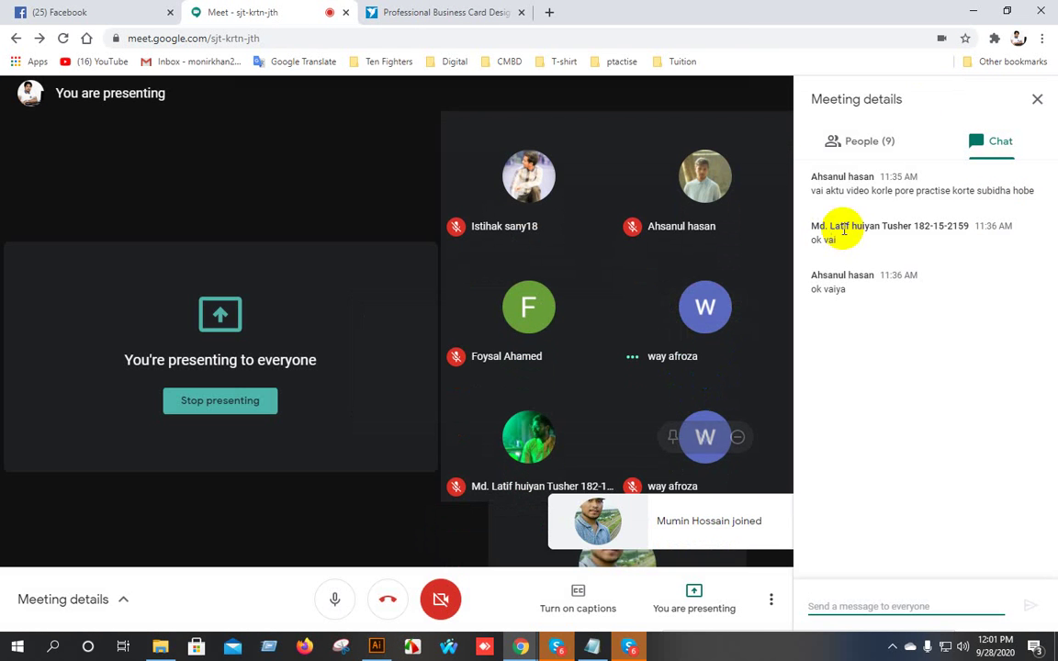
click(972, 11)
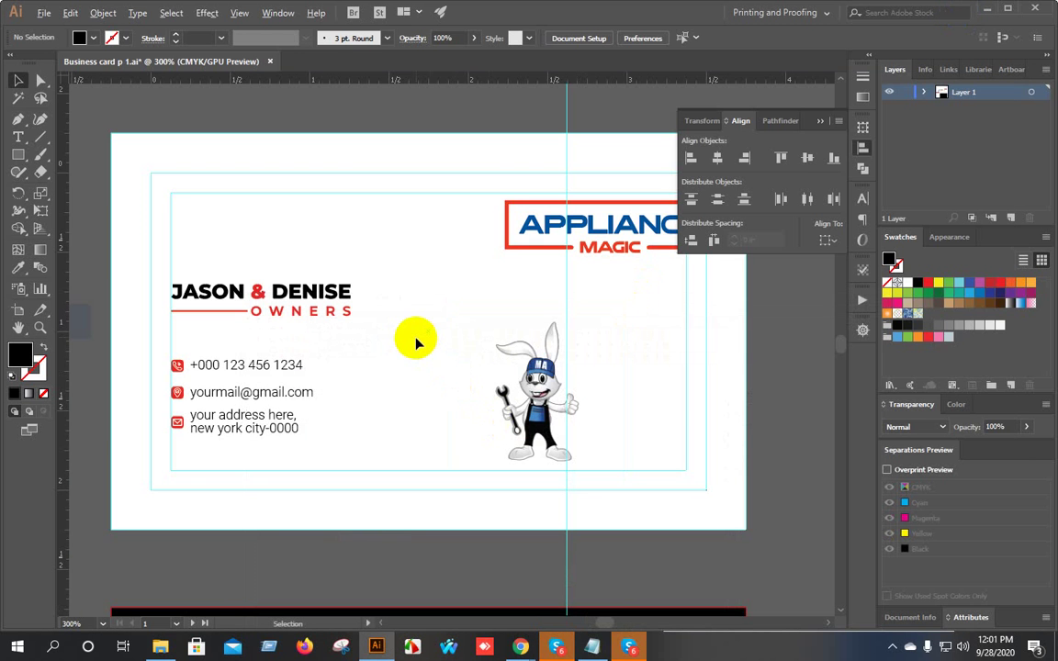
scroll(467, 331, right, 3)
scroll(512, 323, left, 4)
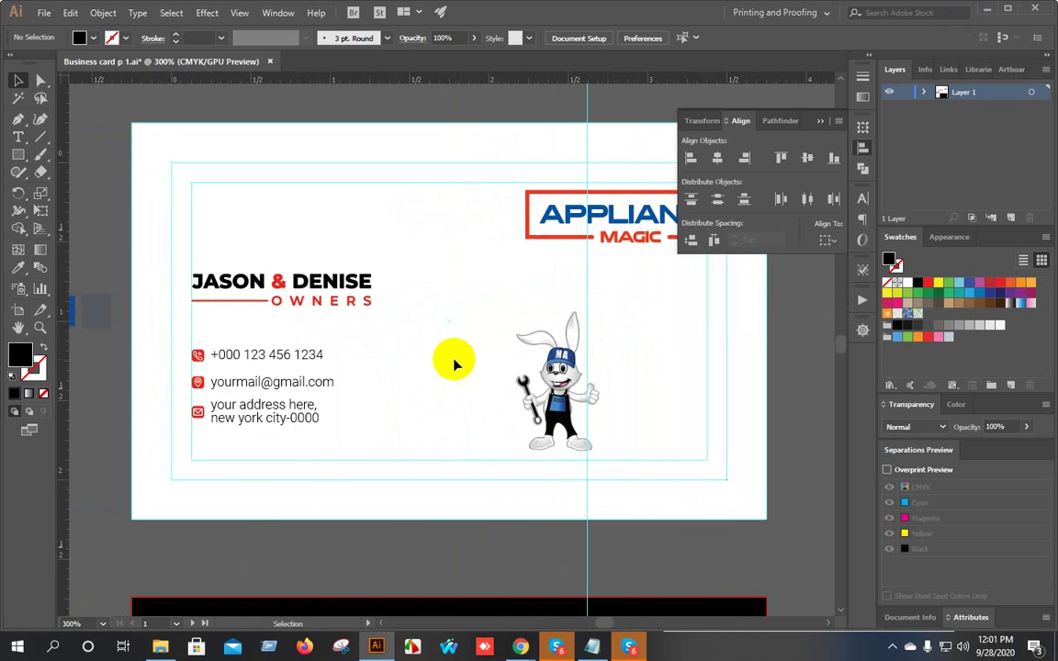
scroll(455, 364, down, 1)
scroll(431, 359, right, 2)
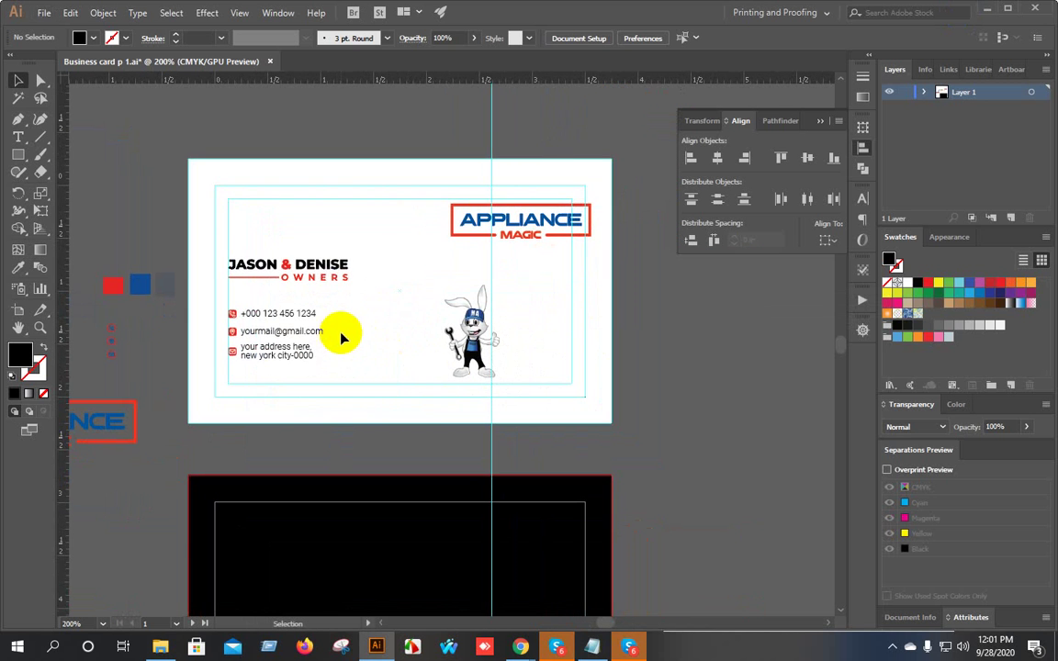
scroll(276, 349, up, 1)
scroll(277, 340, down, 1)
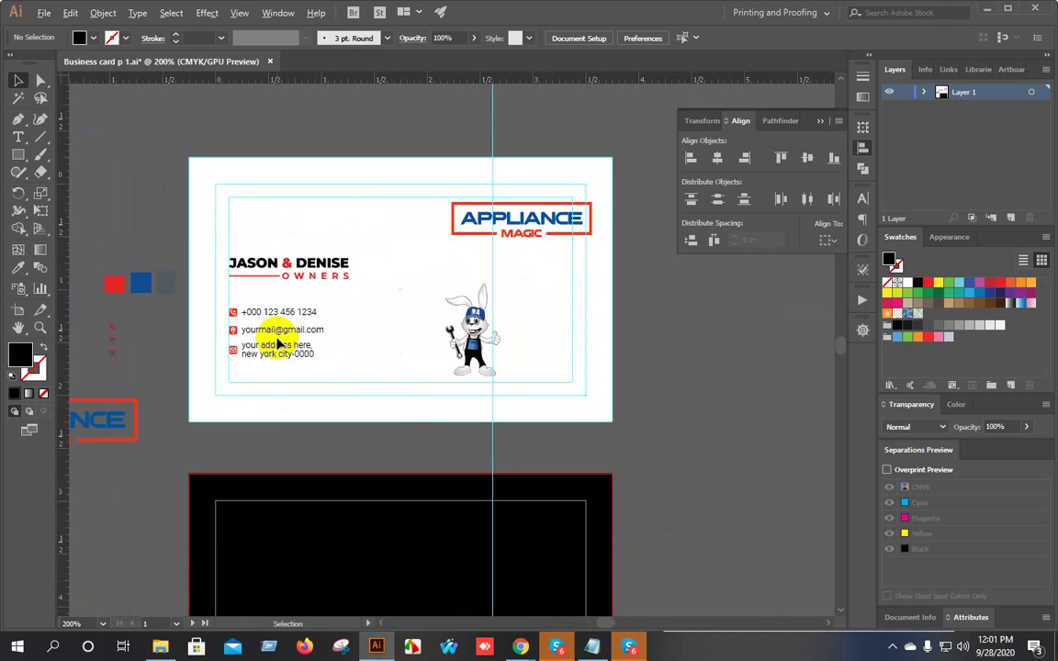
Place a copy of the owner names block above the original and ungroup the original block.
scroll(303, 296, up, 1)
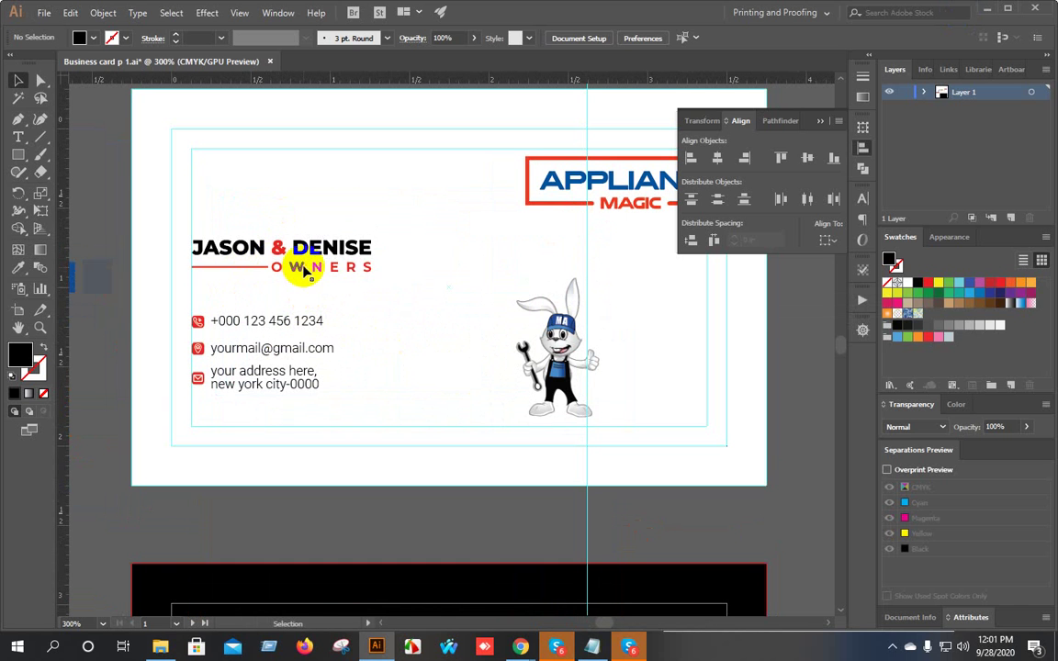
drag(314, 258, 320, 183)
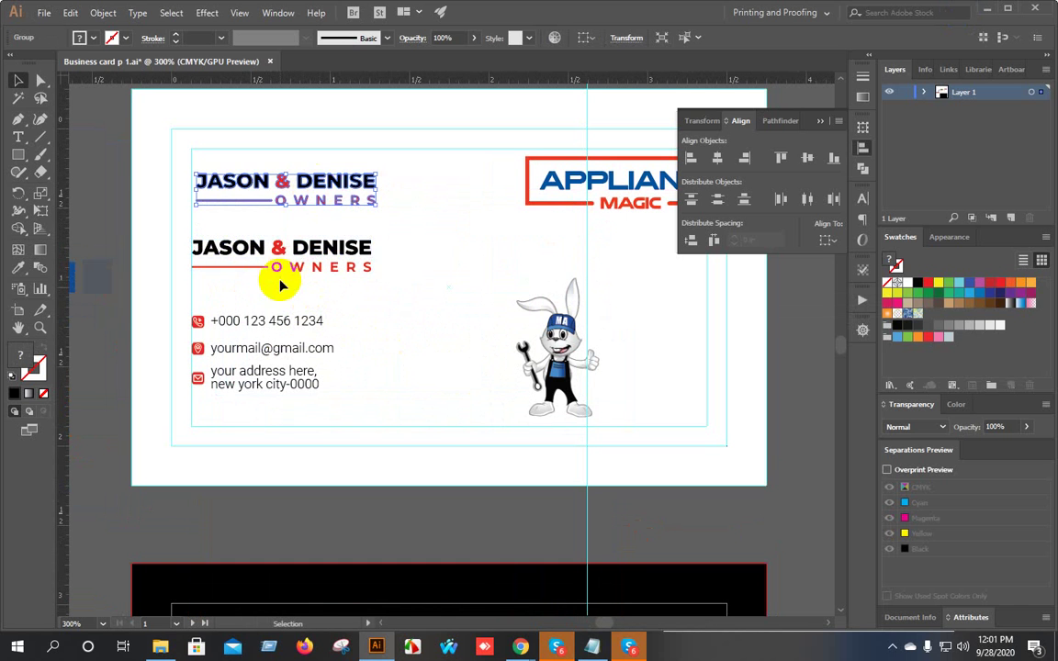
click(236, 252)
right_click(303, 248)
click(342, 353)
click(402, 283)
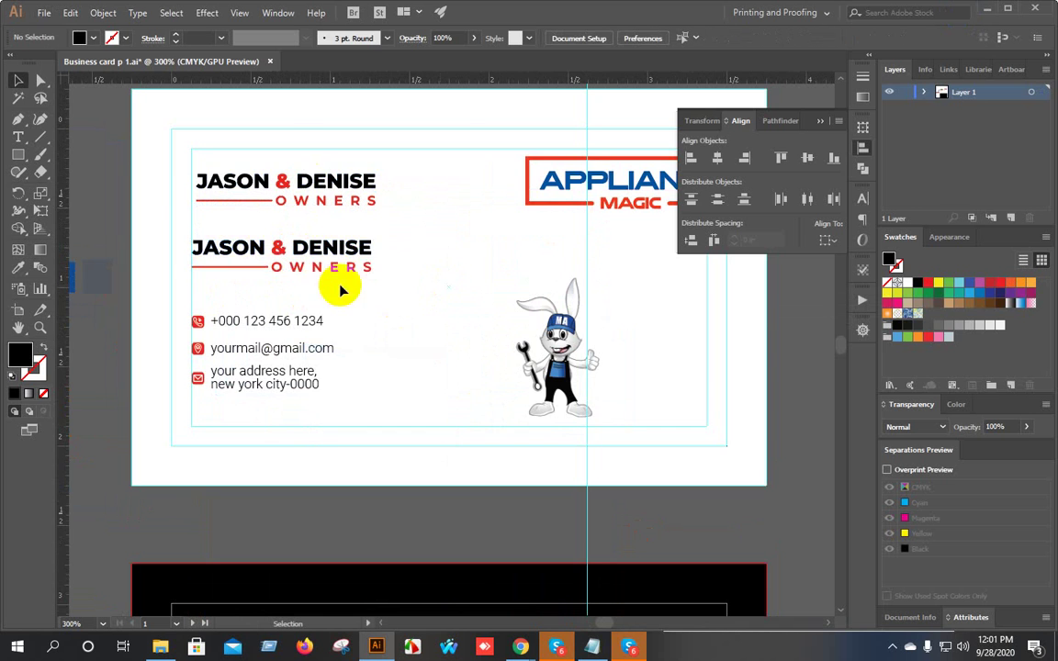
Ungroup the OWNERS text and its red line in the lower block, and stack the line beneath the text under the names.
scroll(276, 287, up, 2)
drag(220, 250, 237, 278)
right_click(237, 278)
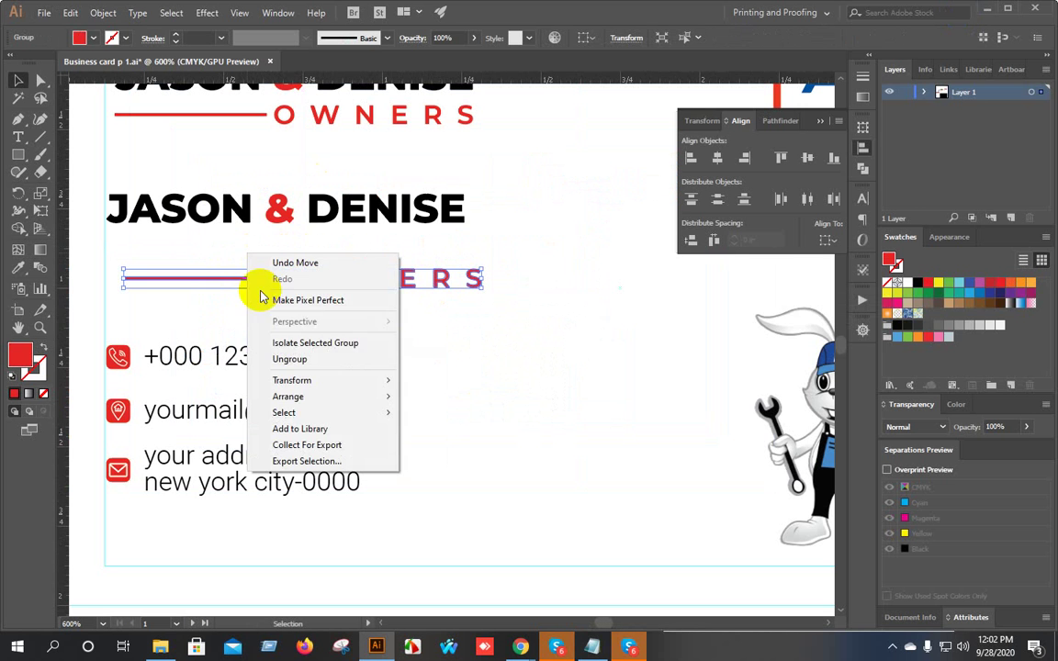
click(285, 358)
drag(314, 278, 275, 255)
drag(222, 284, 276, 291)
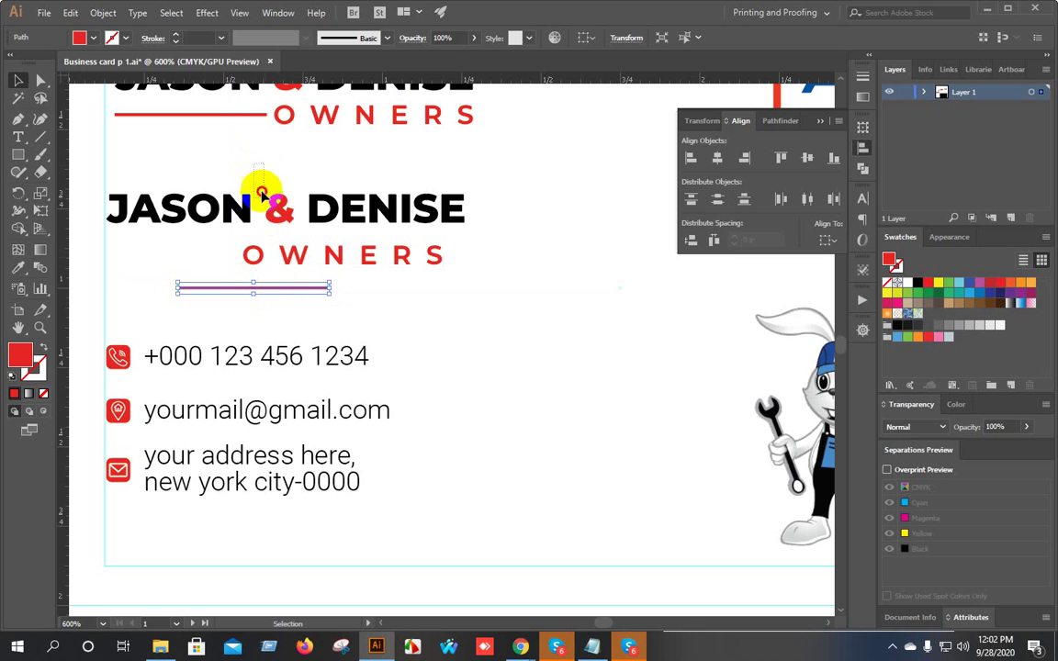
Align the owner names, OWNERS text and red line on a common horizontal centre.
drag(260, 188, 303, 299)
click(717, 160)
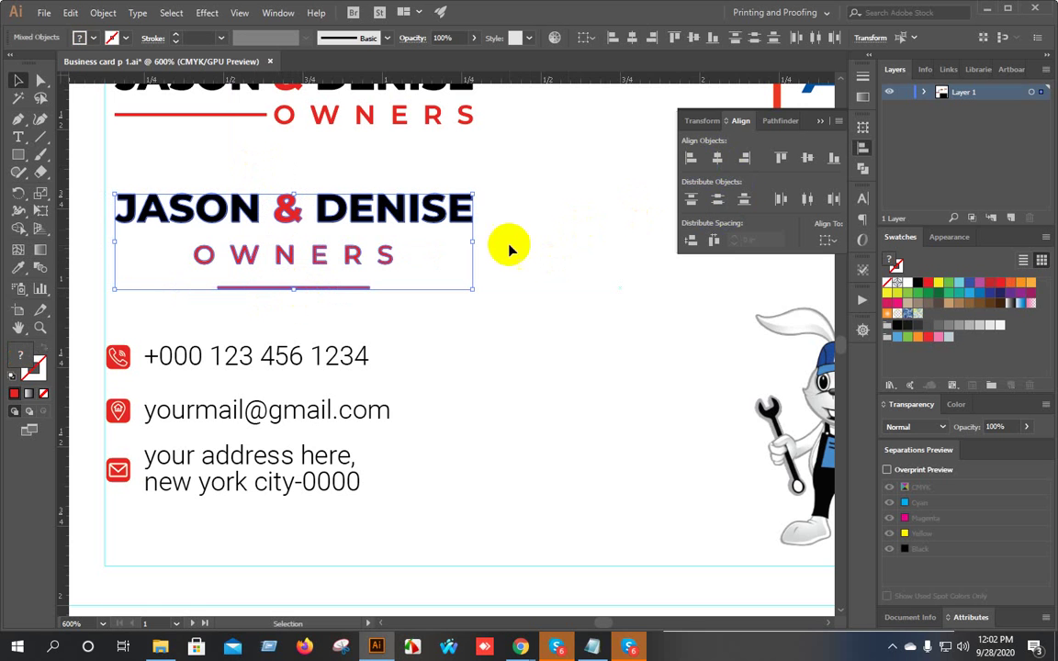
click(538, 255)
Nudge the red line up closer to the OWNERS text.
scroll(571, 290, down, 2)
scroll(486, 291, up, 3)
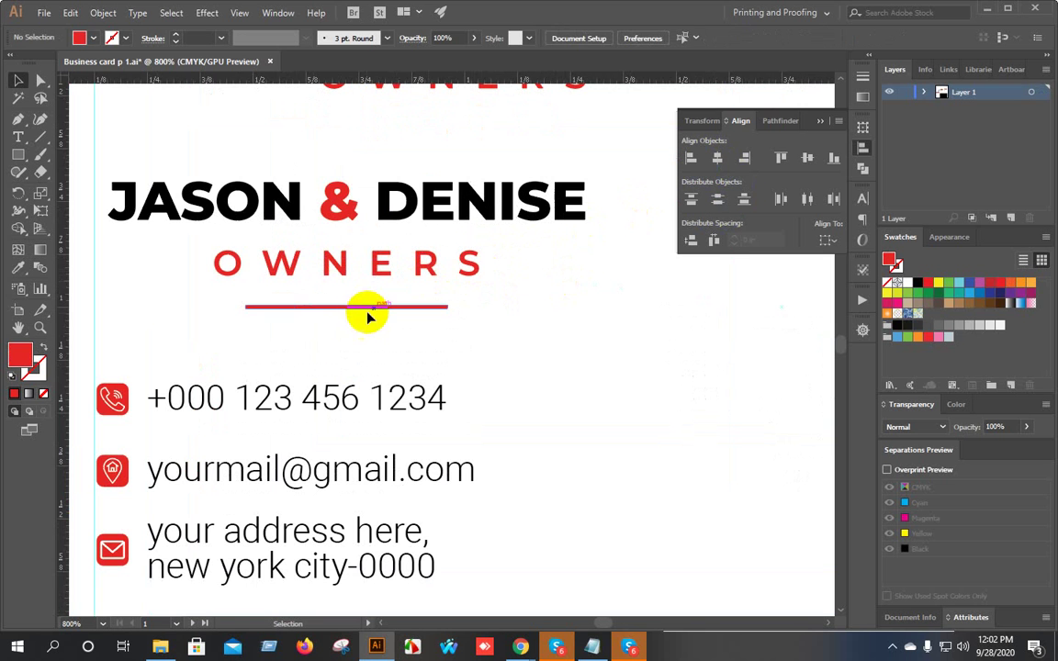
click(362, 309)
key(Up)
key(Up)
key(Up)
key(Up)
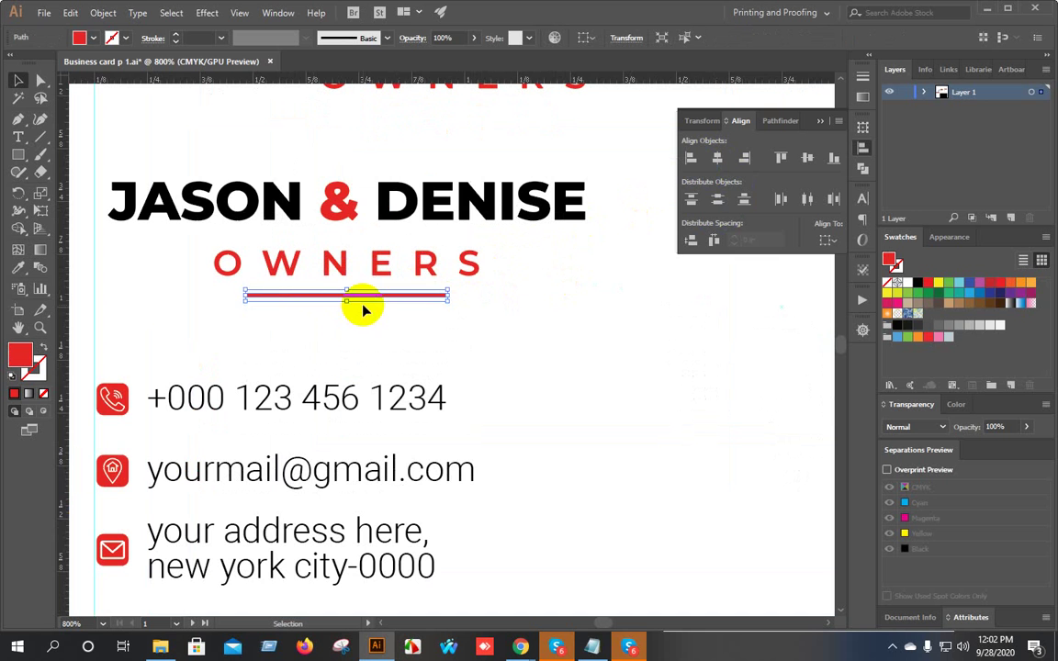
Select the OWNERS text, red line and owner names together and realign their horizontal centres.
click(393, 305)
drag(393, 306, 376, 241)
scroll(366, 262, up, 4)
scroll(402, 279, down, 4)
shift+click(548, 208)
click(717, 159)
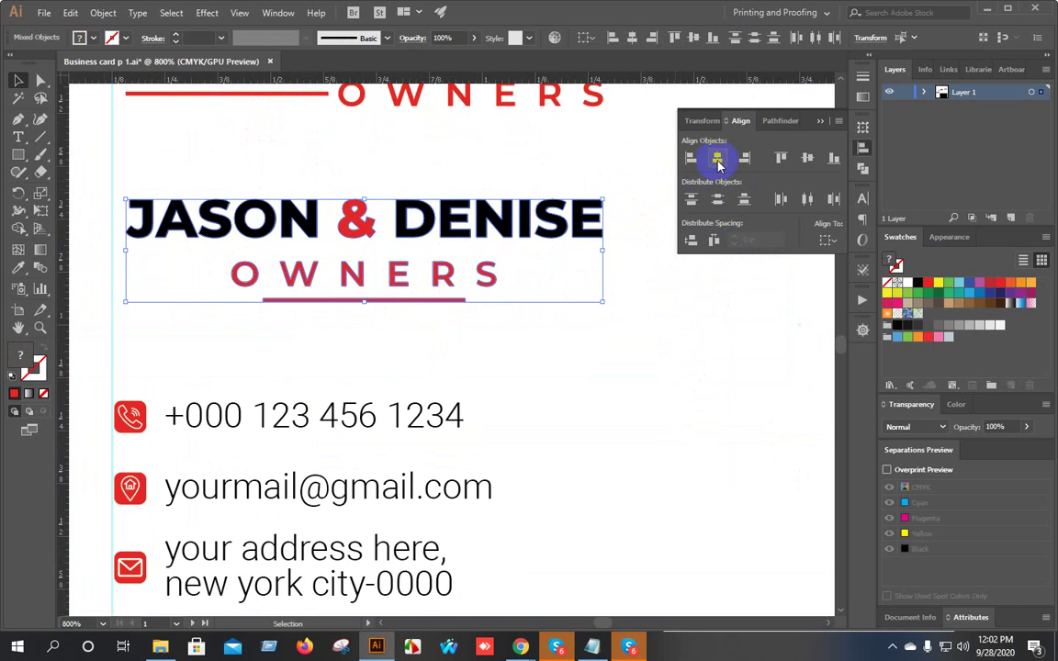
click(514, 317)
Group the owner names, OWNERS text and red line, and move the group down just above the phone number.
drag(393, 173, 441, 316)
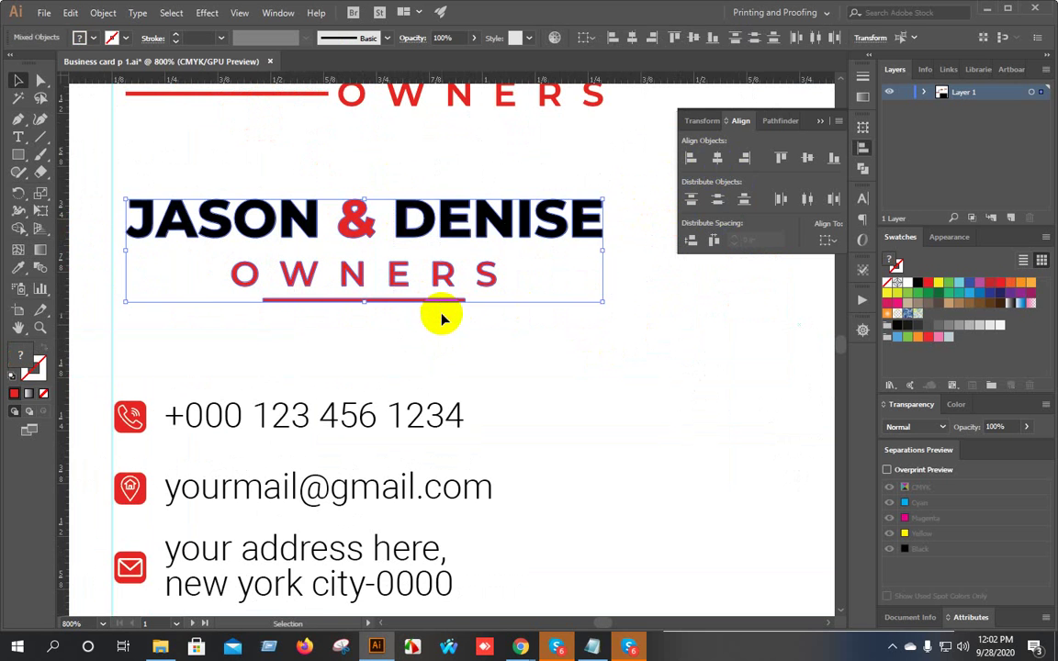
key(ctrl+g)
scroll(361, 383, down, 2)
drag(479, 435, 441, 375)
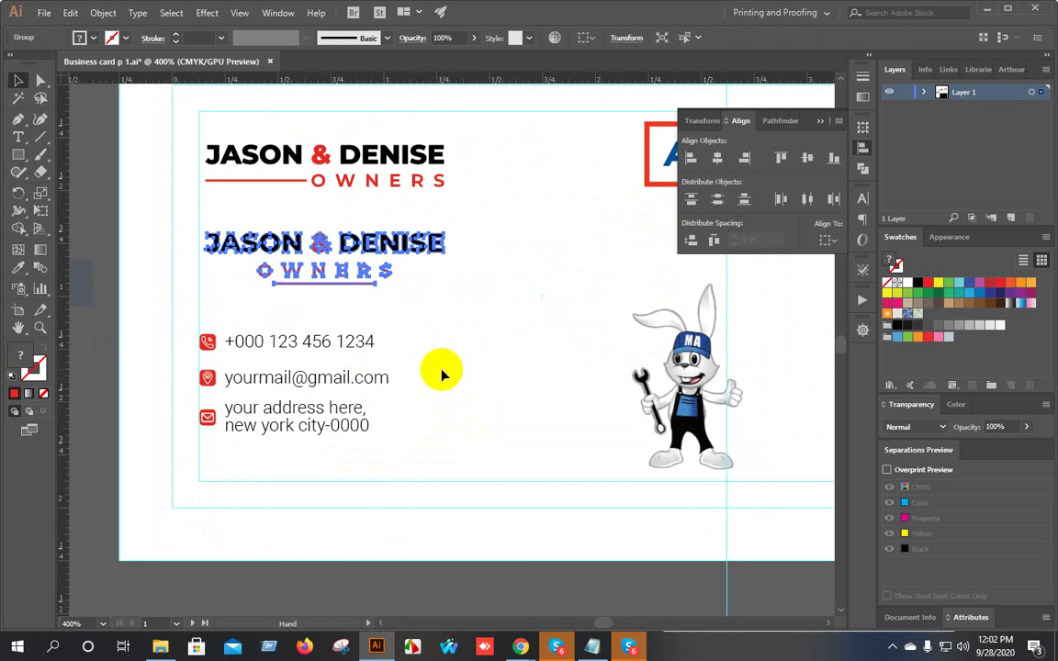
click(432, 367)
drag(373, 238, 375, 268)
click(409, 404)
Nudge the owner names group slightly up, away from the contact details.
scroll(401, 401, down, 2)
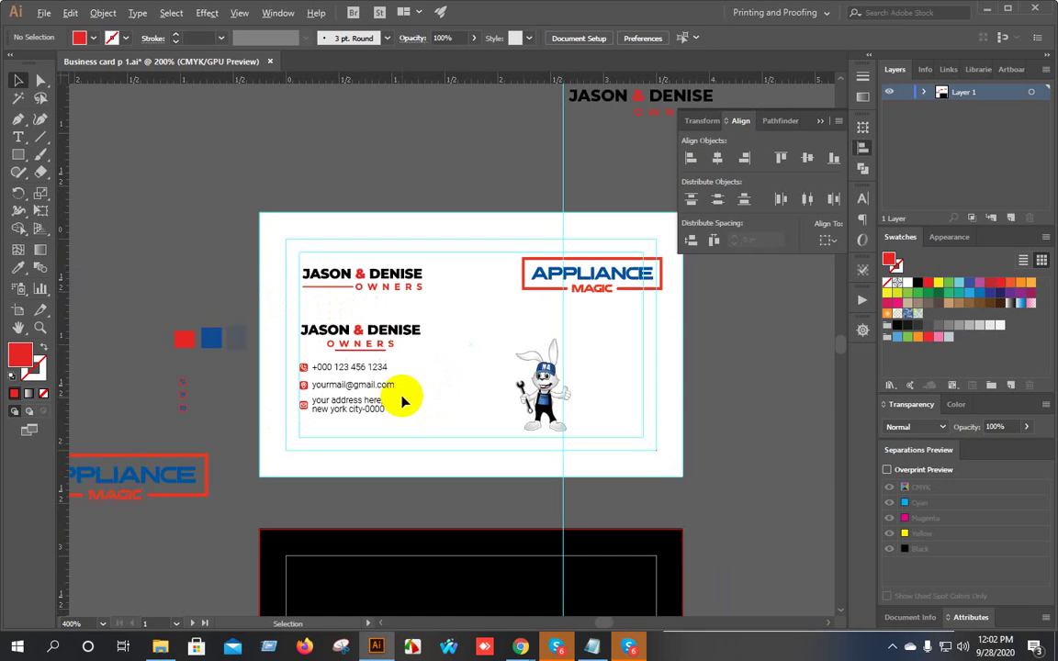
scroll(401, 401, up, 4)
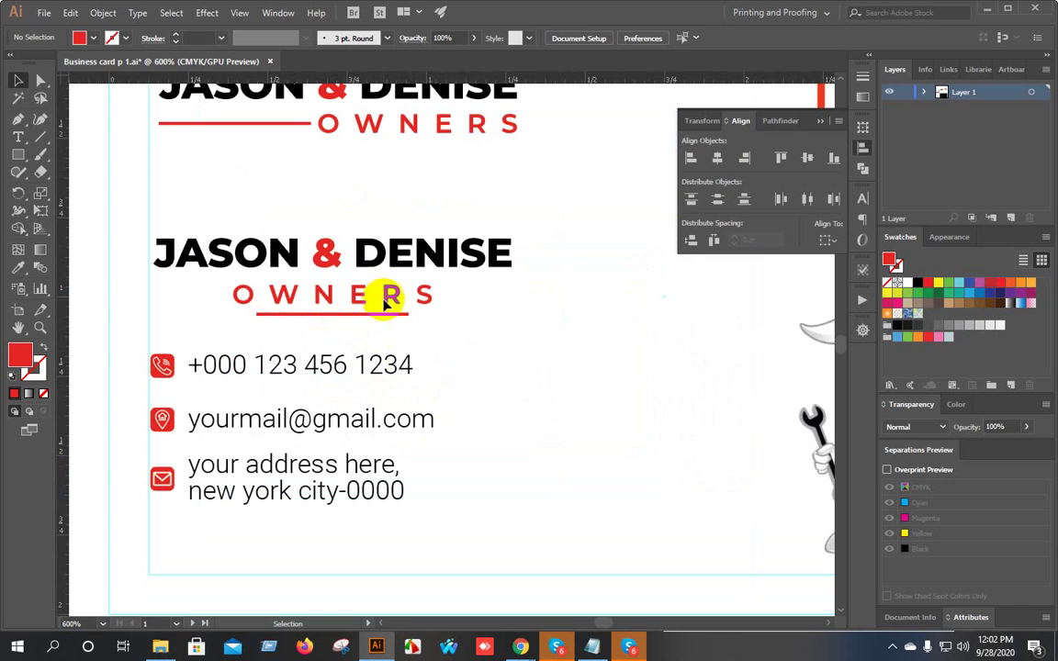
click(390, 295)
click(553, 366)
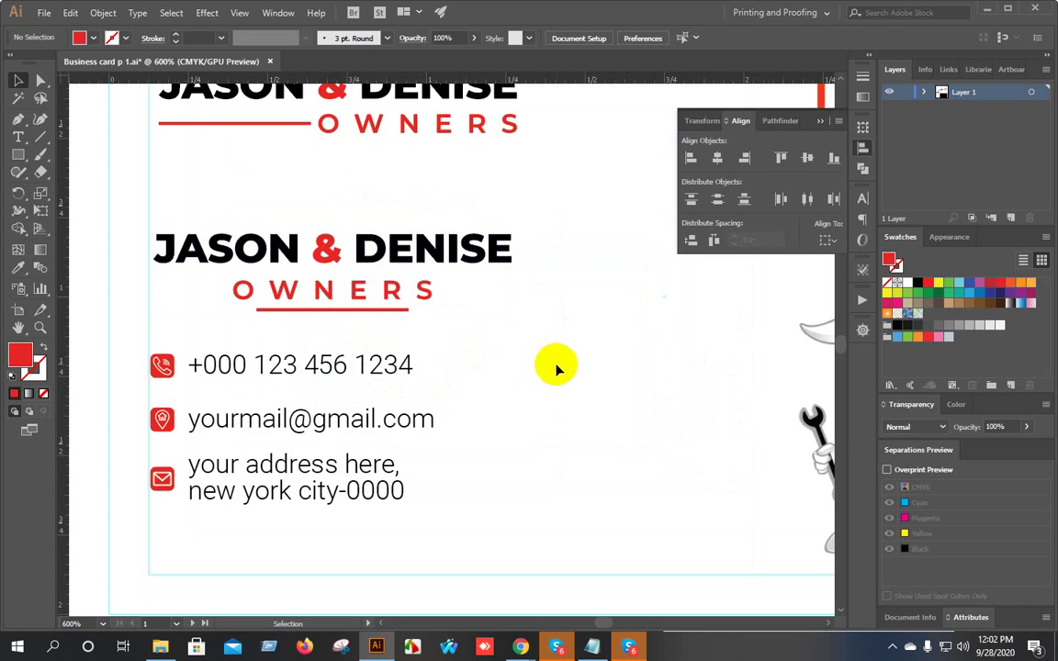
Move the duplicate owner names block off the card onto the pasteboard beside it.
scroll(552, 366, down, 1)
drag(552, 366, 675, 420)
scroll(428, 379, down, 1)
drag(562, 301, 258, 229)
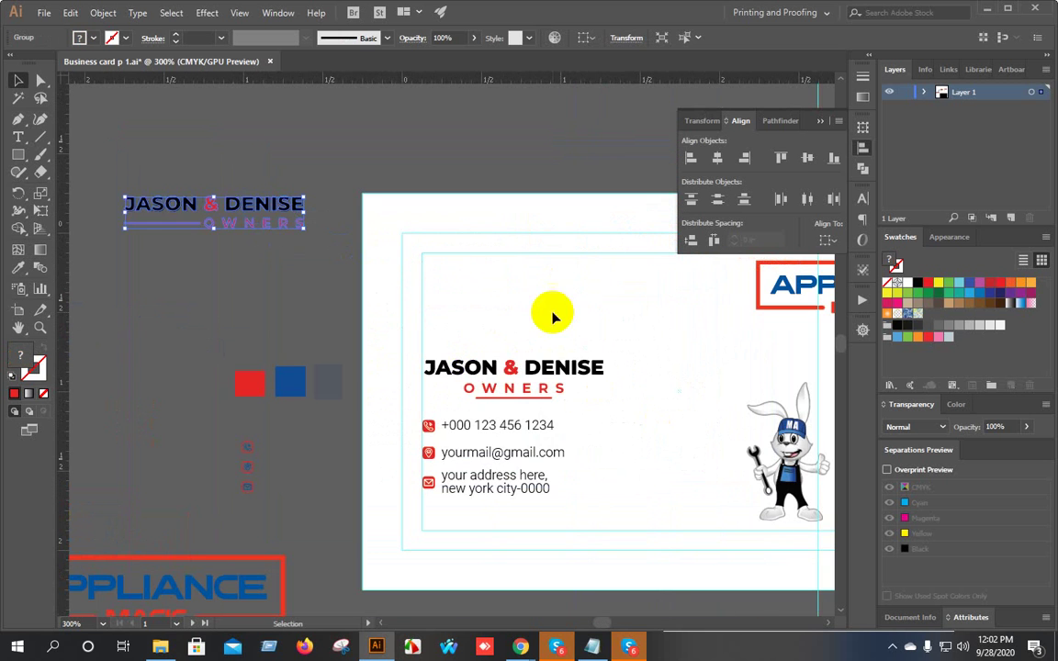
Raise the owner names group on the card to leave a wider gap above the contact details.
drag(679, 418, 537, 310)
click(389, 271)
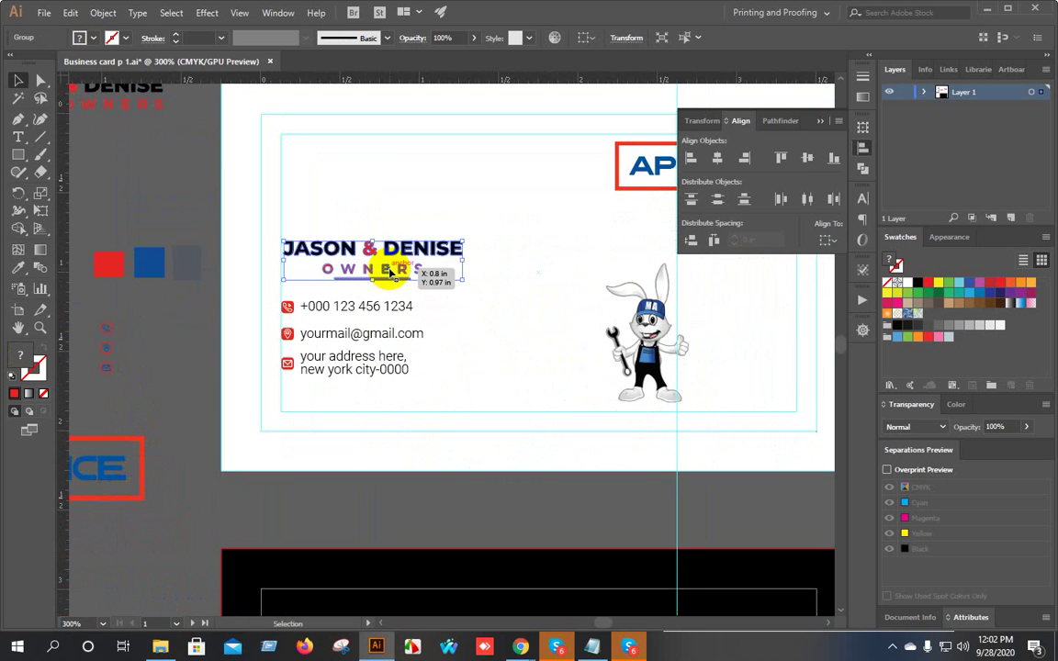
drag(389, 272, 385, 273)
key(Up)
key(Up)
key(Up)
key(Up)
key(Up)
key(Up)
key(Up)
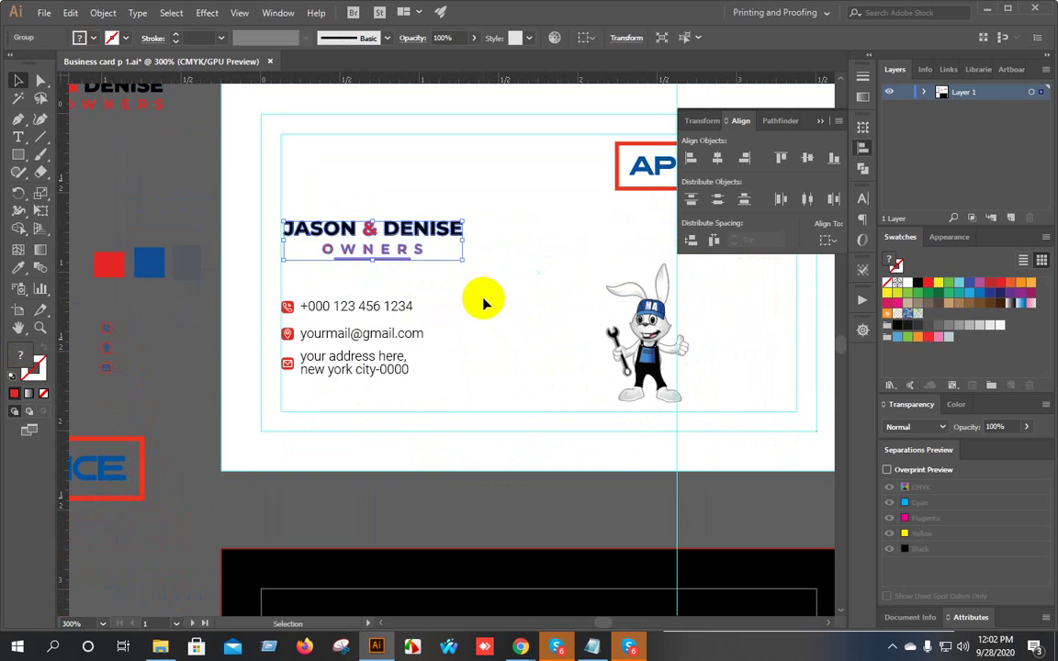
key(Up)
key(Up)
key(Up)
key(Up)
key(Up)
key(Up)
key(Up)
key(Up)
key(Up)
key(Up)
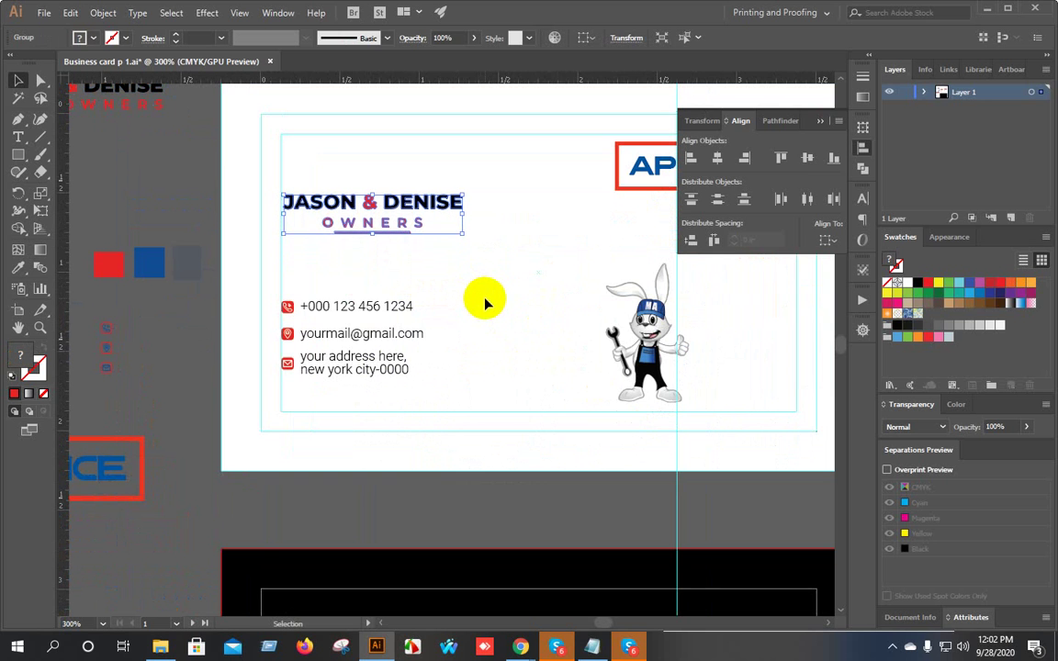
key(Down)
key(Down)
key(Down)
key(Down)
key(Down)
click(370, 294)
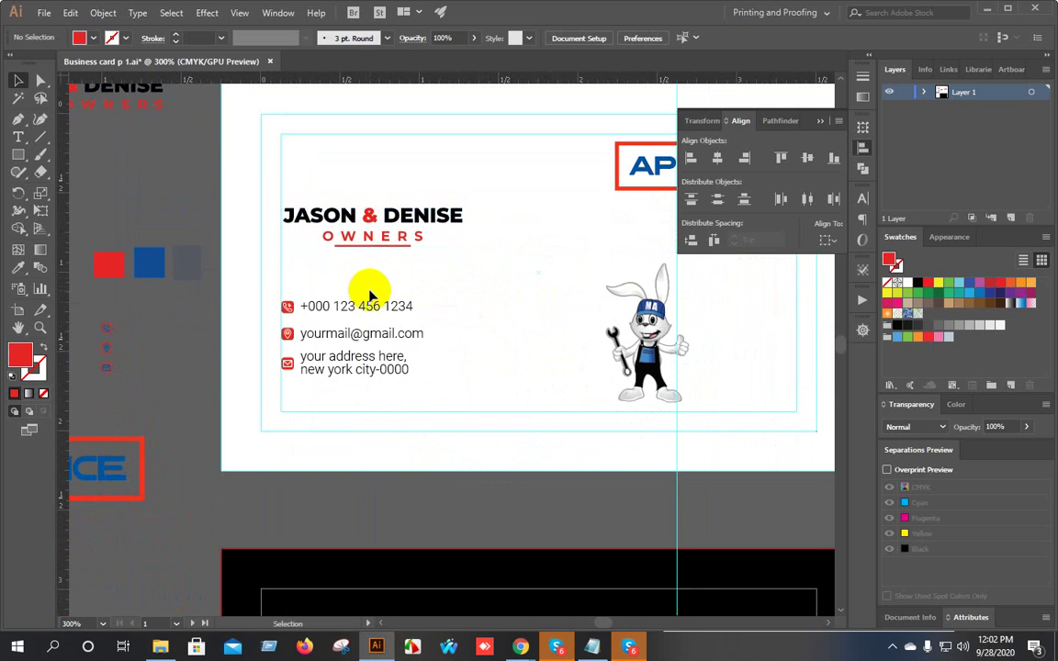
Enlarge the rabbit image proportionally about its centre to about 1.49 in wide and move it right and slightly up beneath the logo.
drag(370, 294, 420, 378)
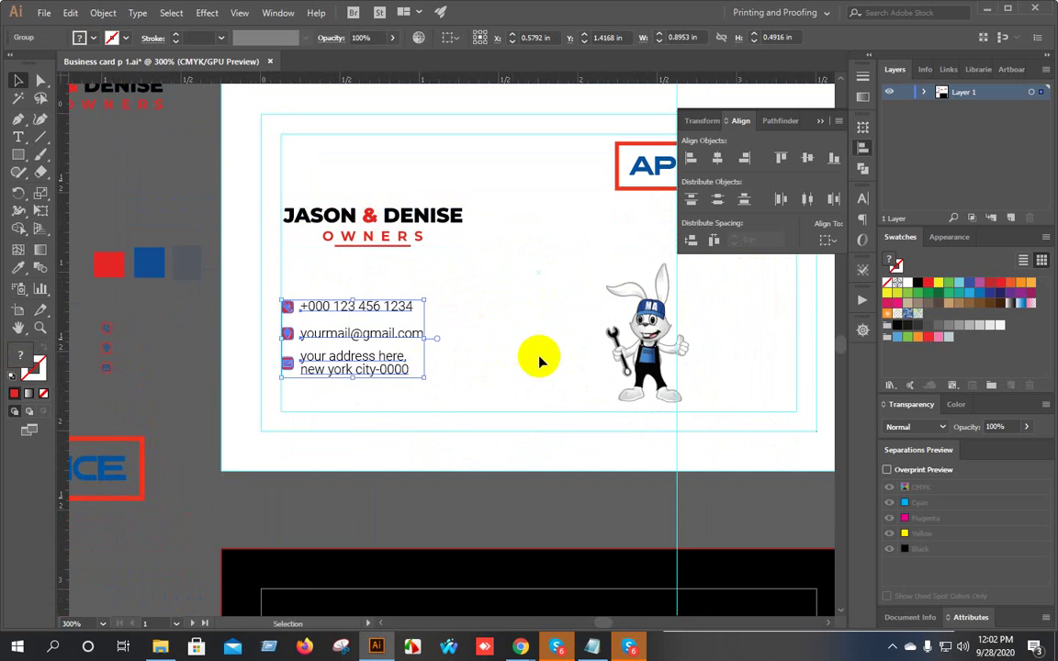
scroll(540, 361, right, 3)
click(514, 276)
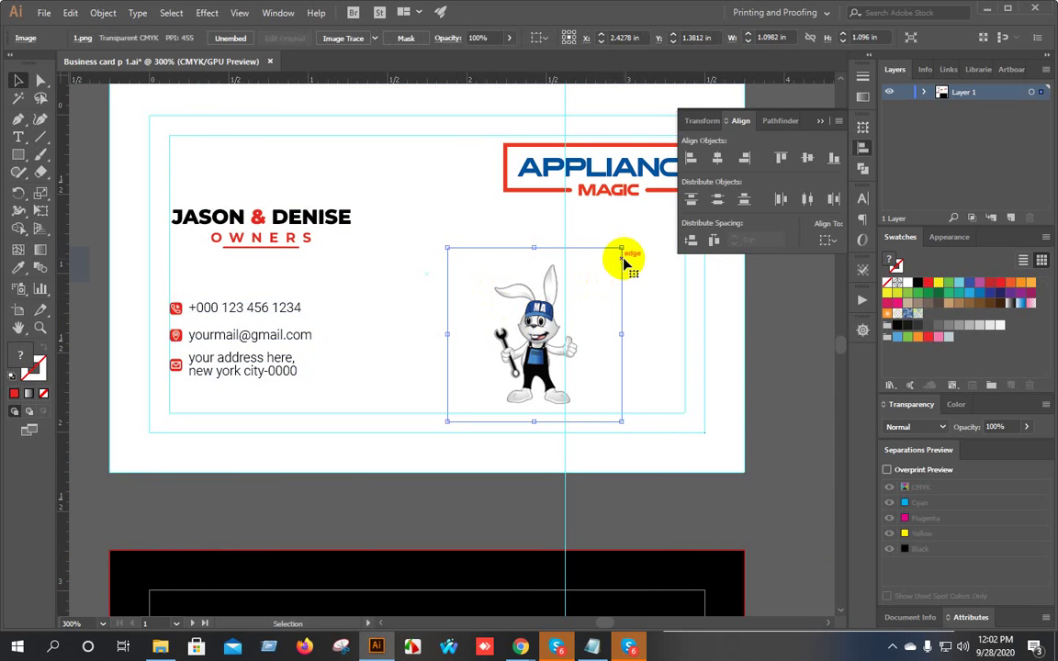
drag(621, 247, 655, 216)
drag(666, 345, 540, 378)
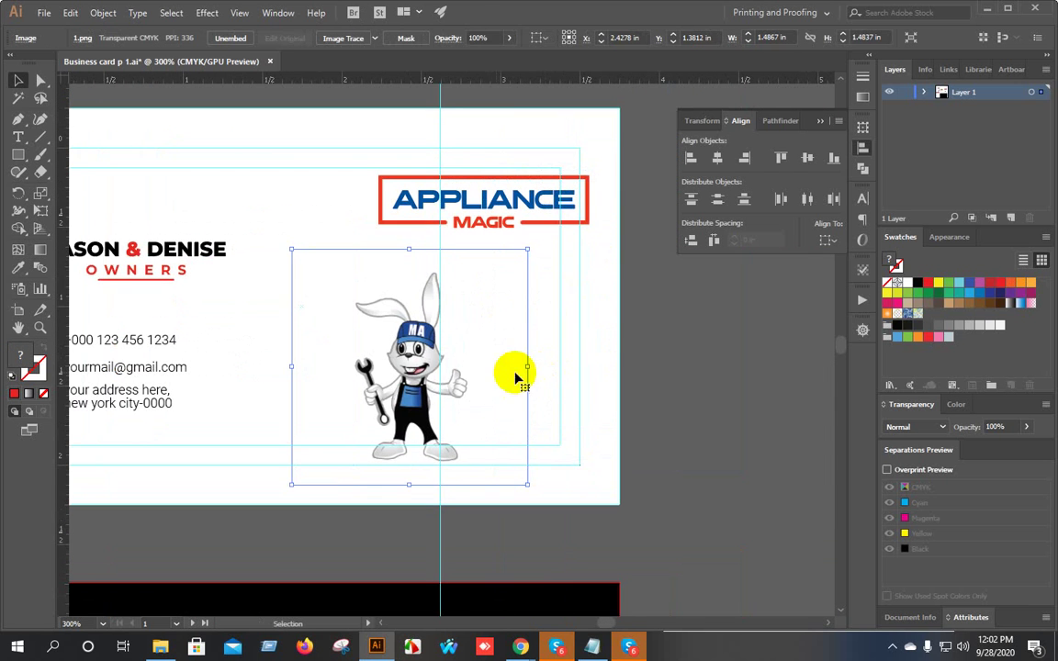
drag(404, 365, 459, 335)
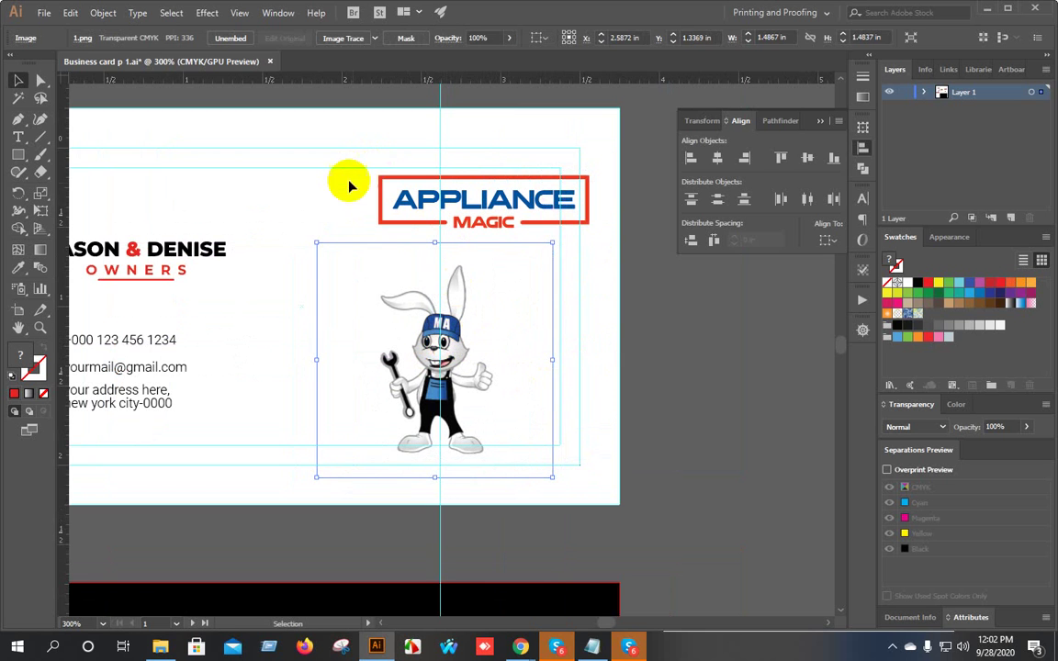
Enlarge the Appliance Magic logo proportionally on the card, keeping its upper-right corner in place.
drag(349, 181, 328, 271)
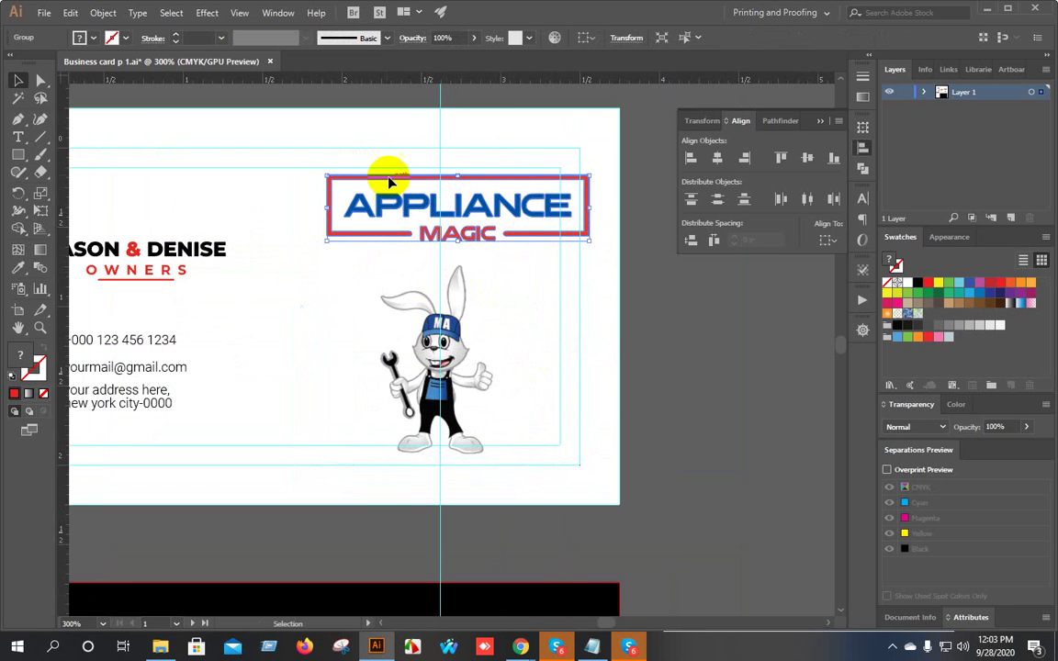
Align the Appliance Magic logo and the rabbit image to each other by their horizontal centres.
drag(310, 172, 478, 316)
click(718, 158)
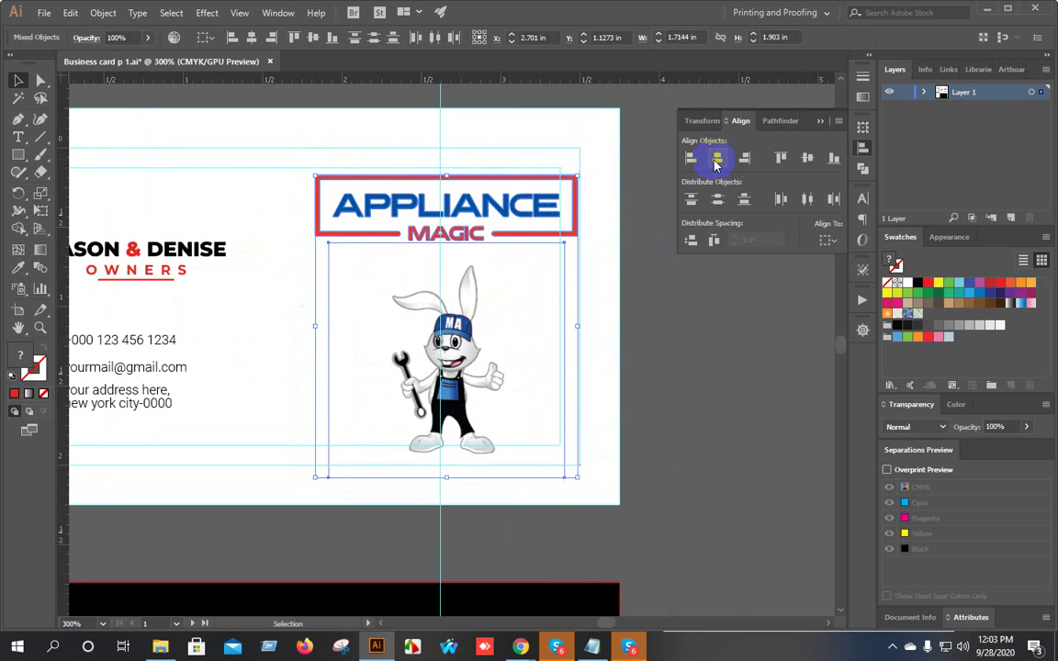
scroll(670, 294, down, 1)
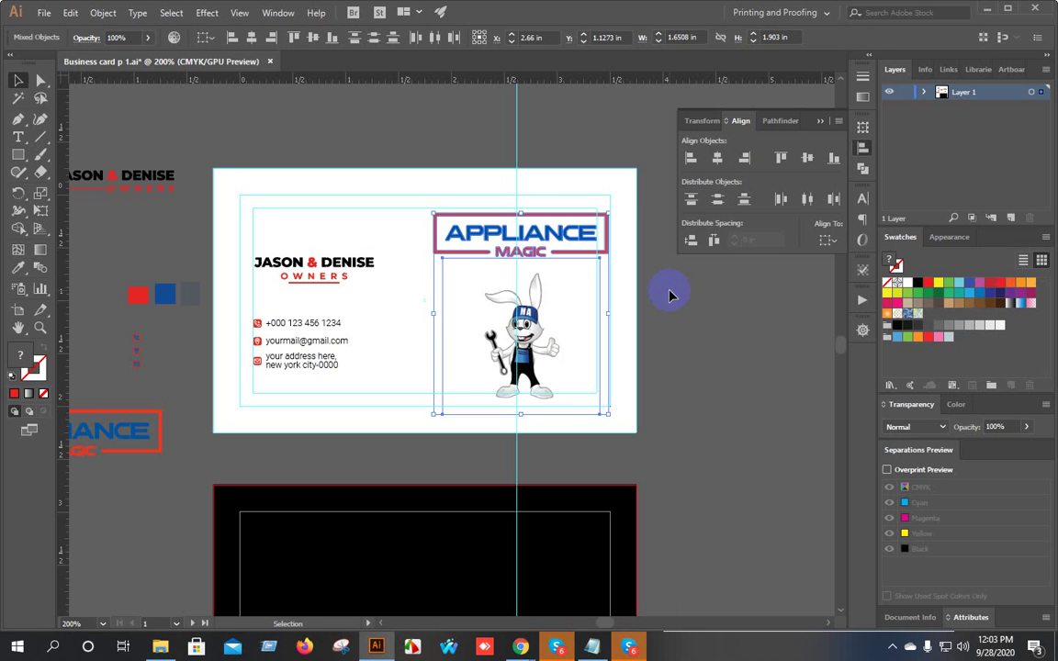
Nudge the logo and rabbit left together until the logo frame's right edge meets the card's inner guide.
scroll(595, 228, up, 3)
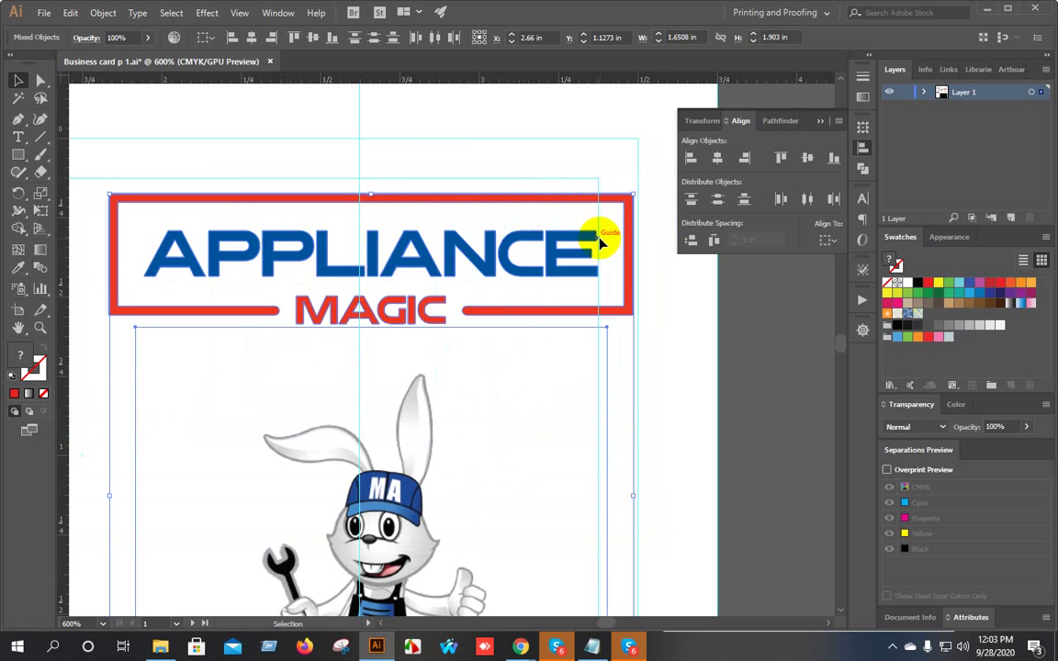
key(Left)
key(Left)
key(Left)
key(Left)
key(Left)
key(Left)
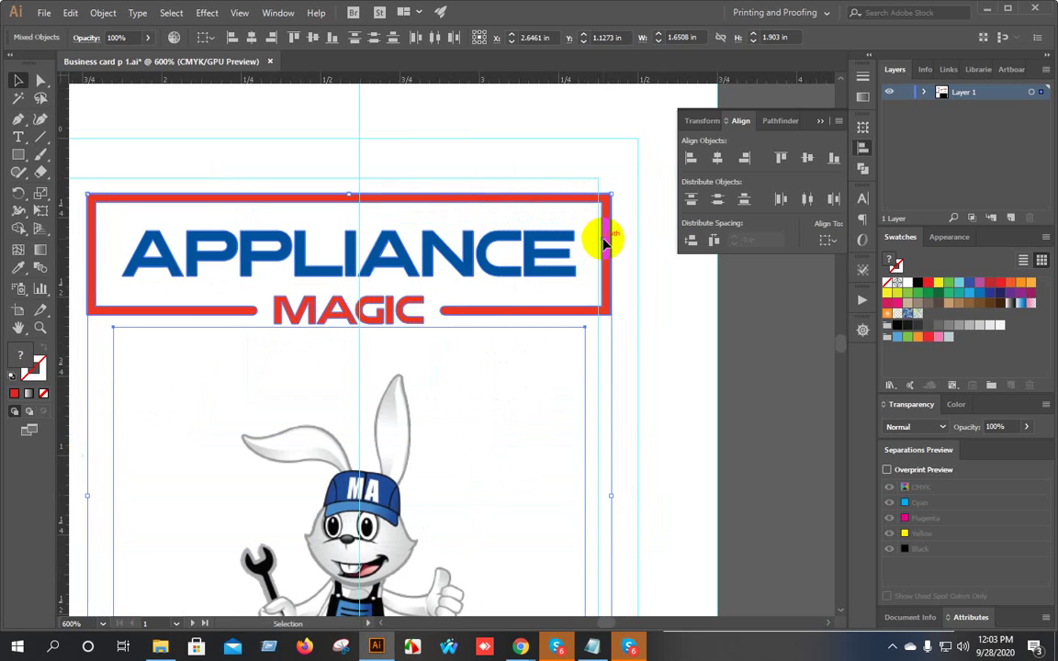
click(524, 338)
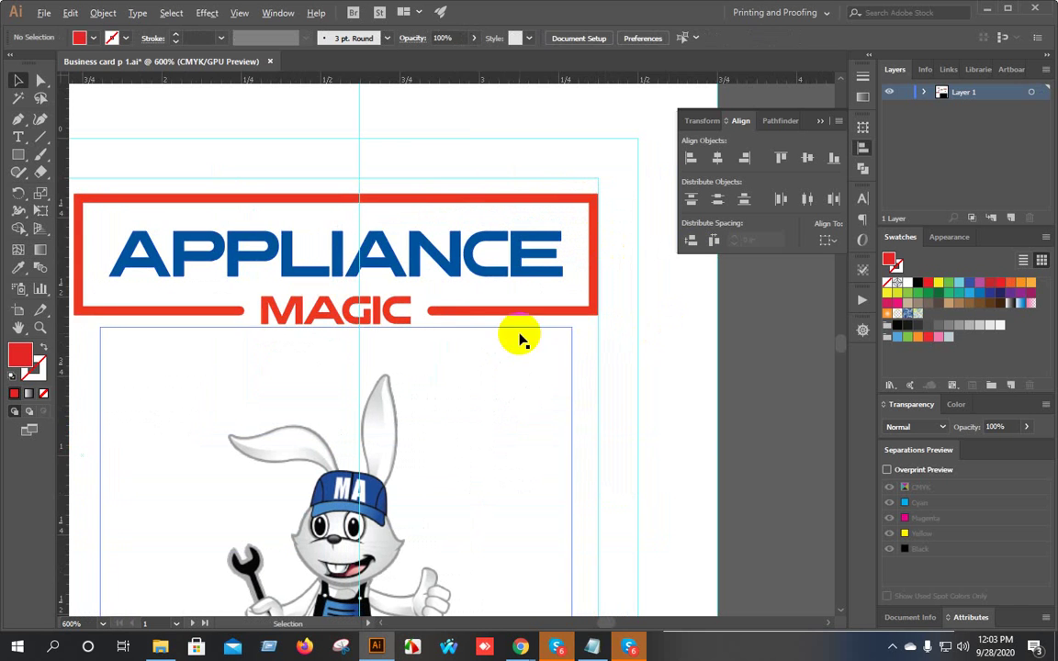
scroll(524, 338, down, 3)
scroll(413, 309, up, 3)
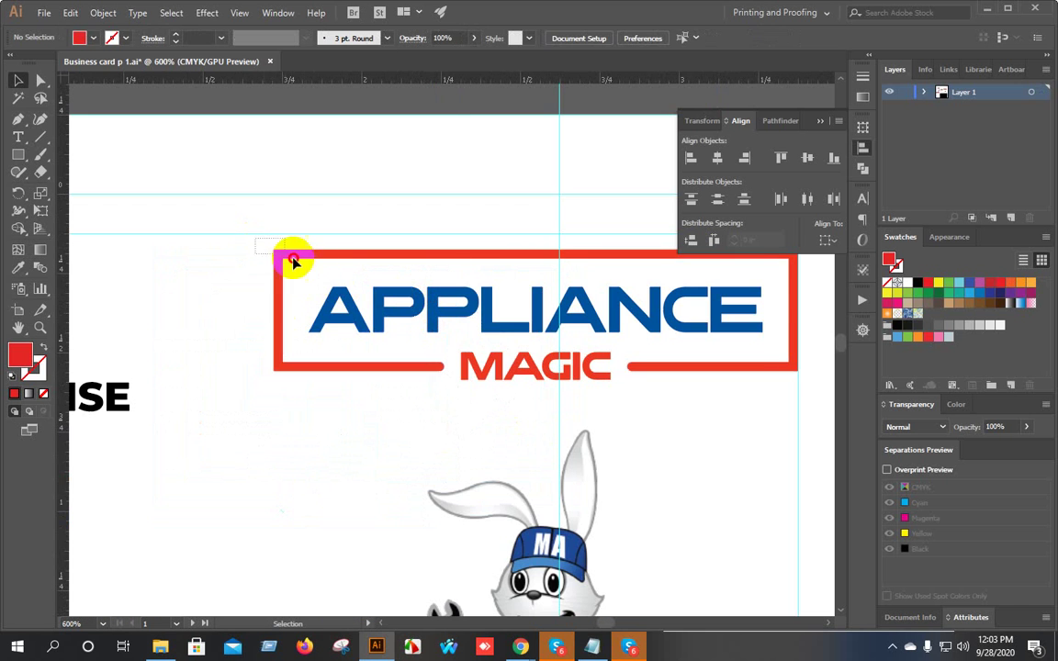
Reduce the Appliance Magic logo proportionally about its centre, leaving the rabbit at its current size.
drag(293, 263, 701, 378)
scroll(751, 432, down, 2)
drag(751, 437, 653, 322)
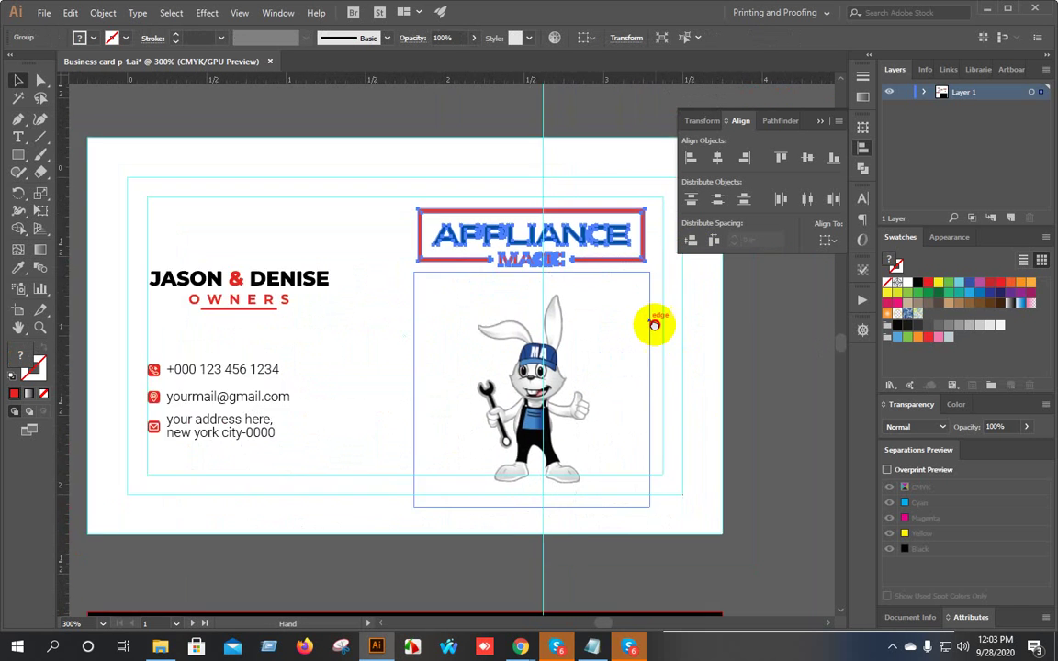
Nudge the logo down until it sits just above the rabbit's ears.
key(Down)
key(Down)
key(Down)
key(Down)
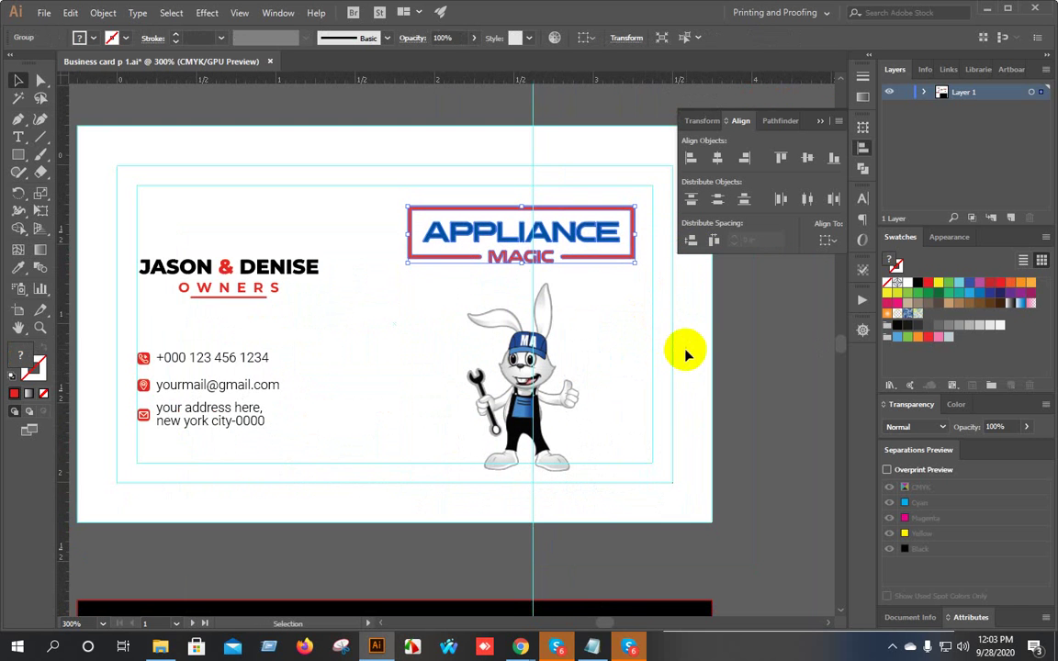
key(Down)
key(Down)
key(Down)
key(Down)
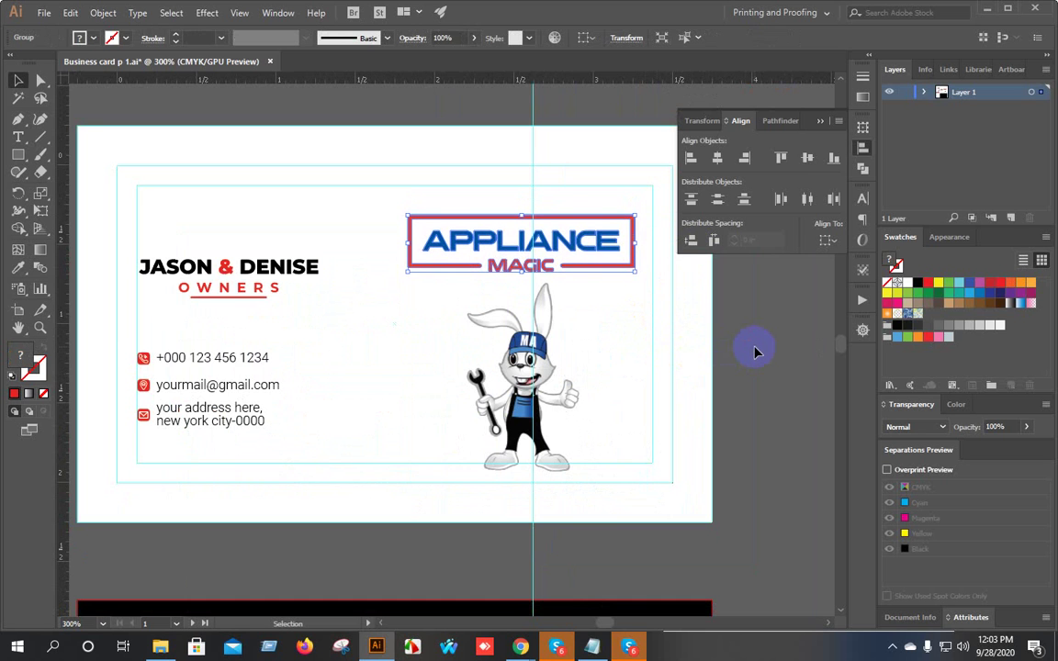
key(Down)
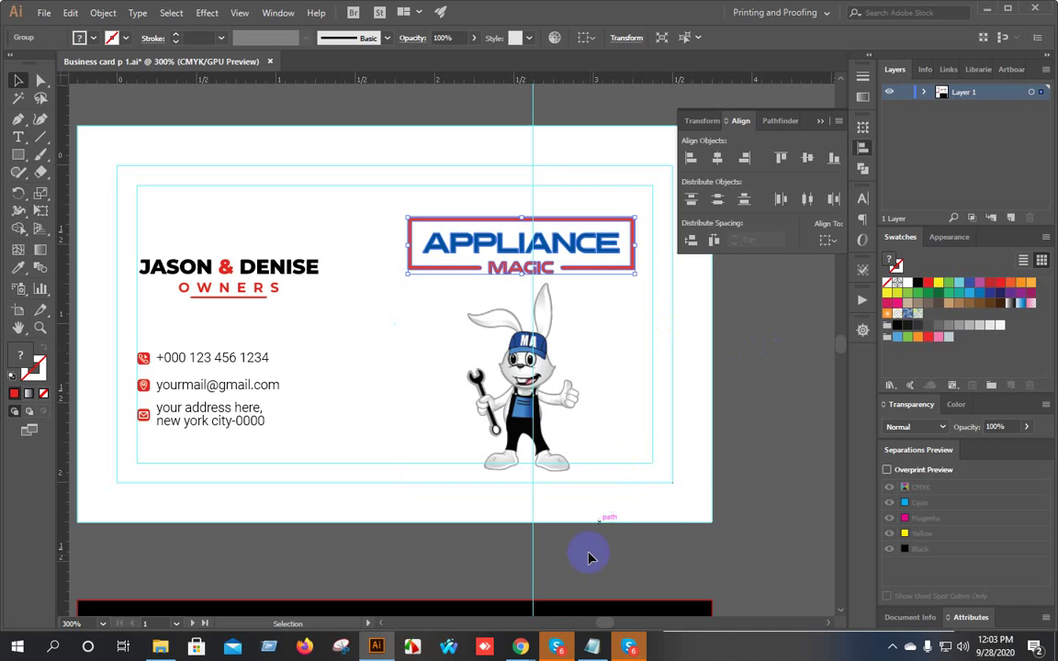
Switch to Chrome to look over the rival entries on the Freelancer contest page, and return to Illustrator.
mouse_move(520, 647)
click(386, 528)
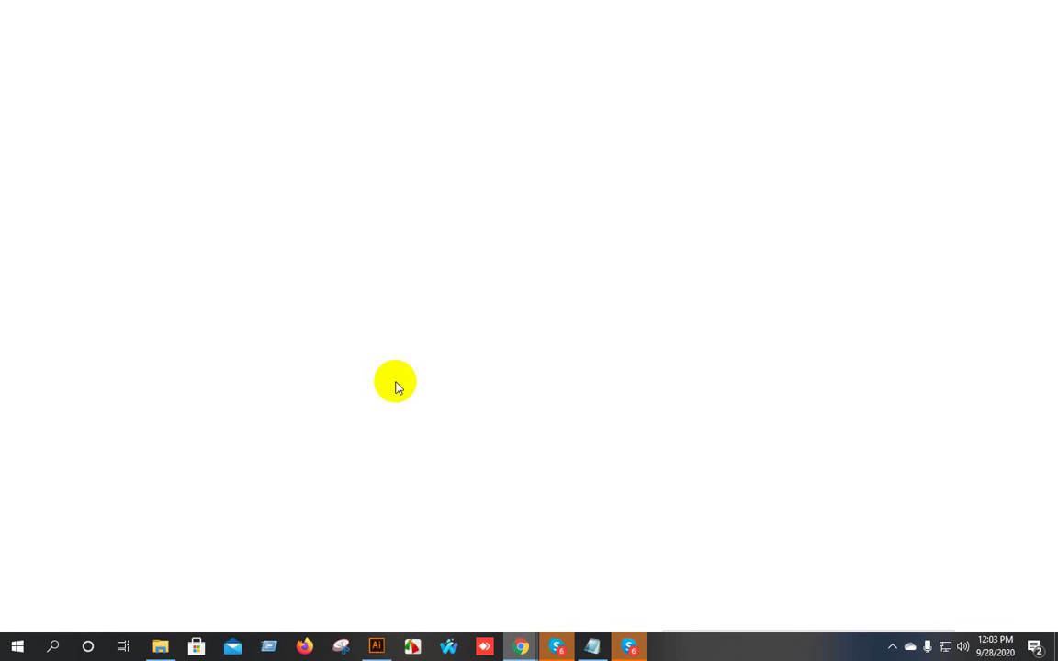
click(439, 12)
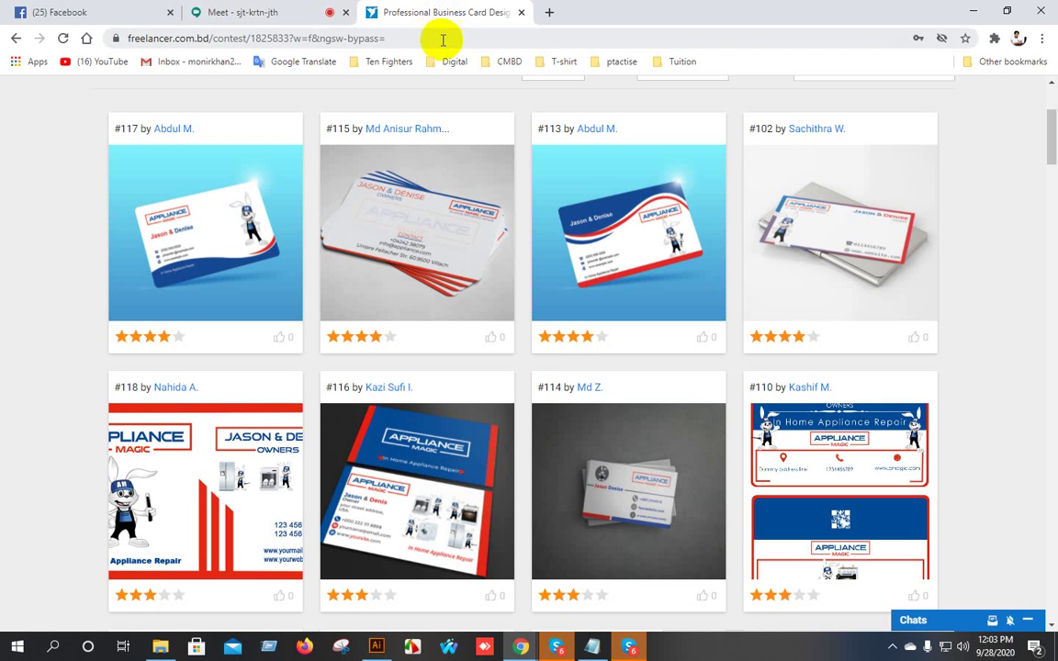
click(375, 647)
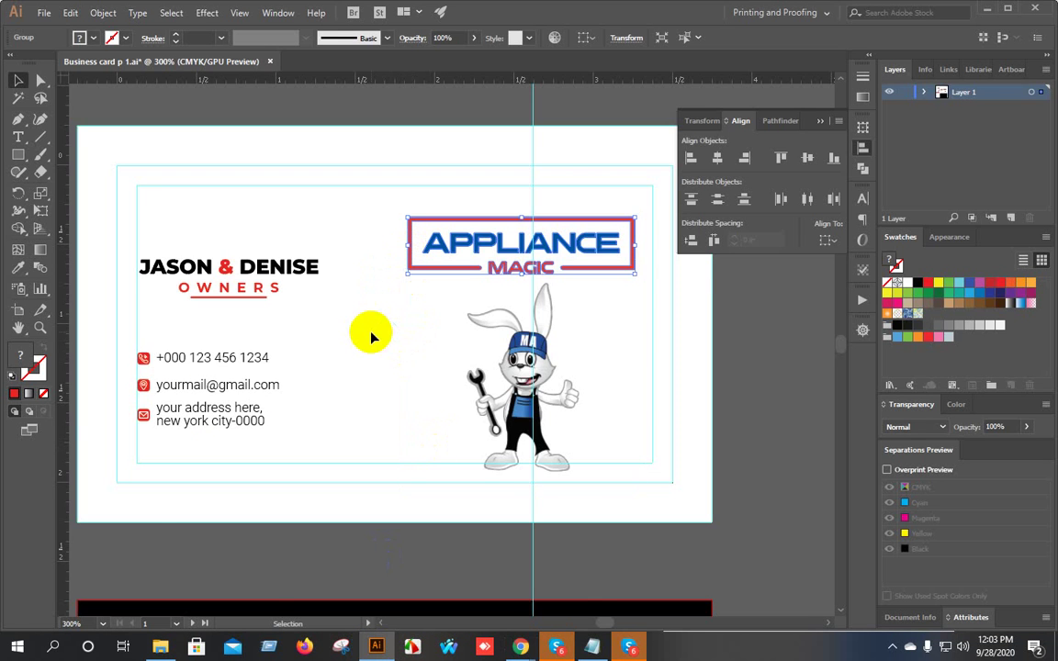
Place a horizontal ruler guide across the card just below the contact details.
click(427, 340)
scroll(519, 332, down, 1)
drag(601, 387, 595, 355)
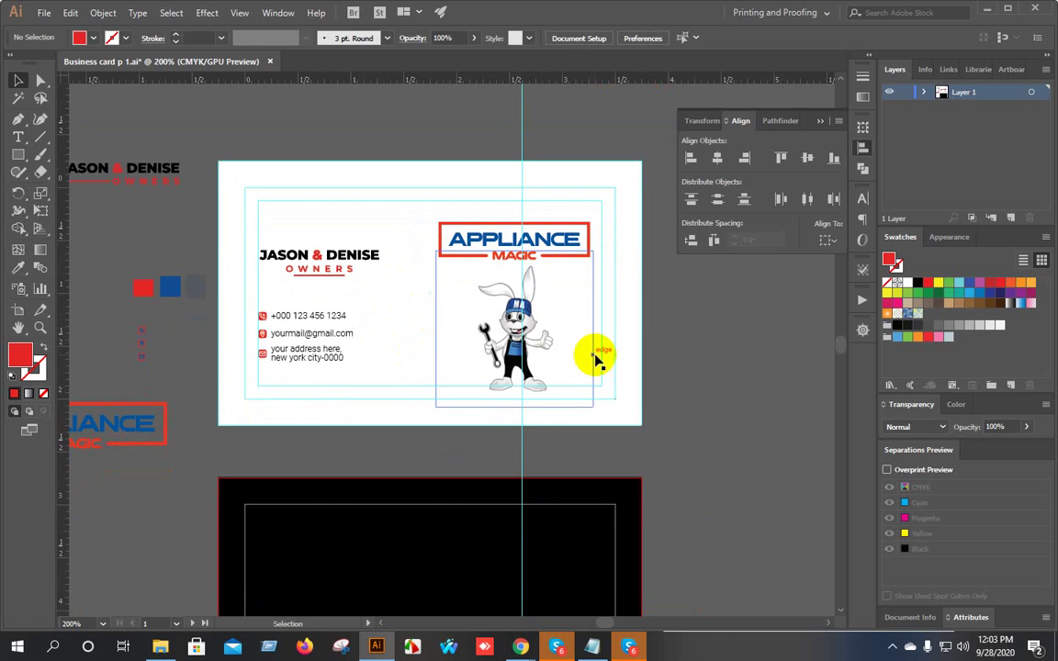
scroll(384, 361, up, 1)
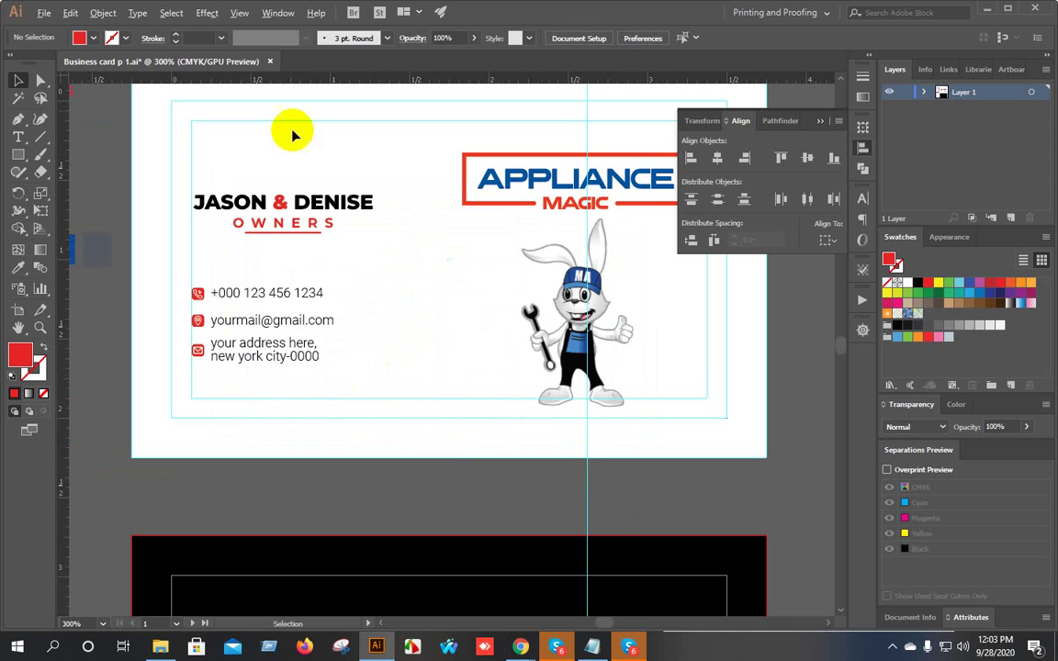
drag(353, 80, 371, 377)
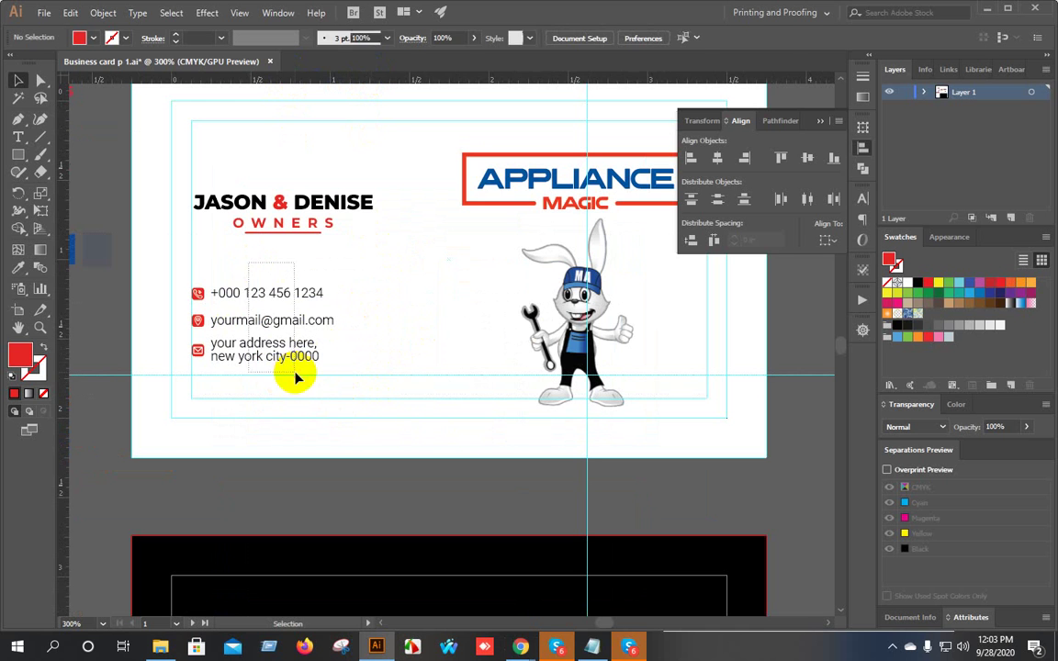
Move the contact details group down so its lower edge rests on the new horizontal guide.
click(316, 354)
drag(317, 354, 317, 364)
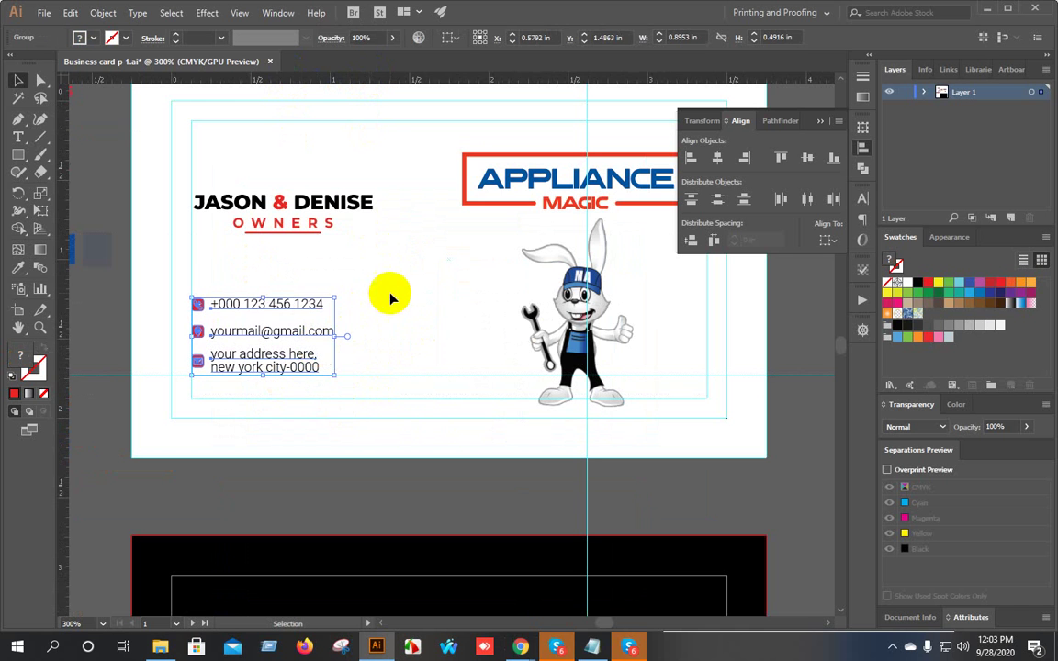
click(368, 296)
click(294, 377)
key(Up)
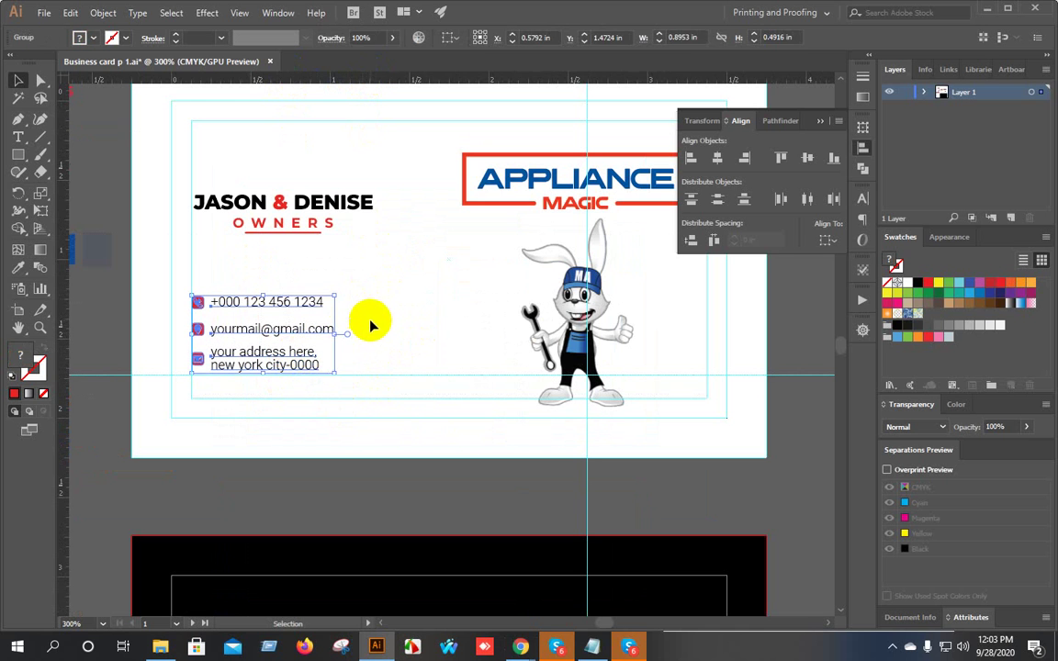
click(286, 275)
Move the owner names group down to sit close above the phone number line.
scroll(340, 252, up, 2)
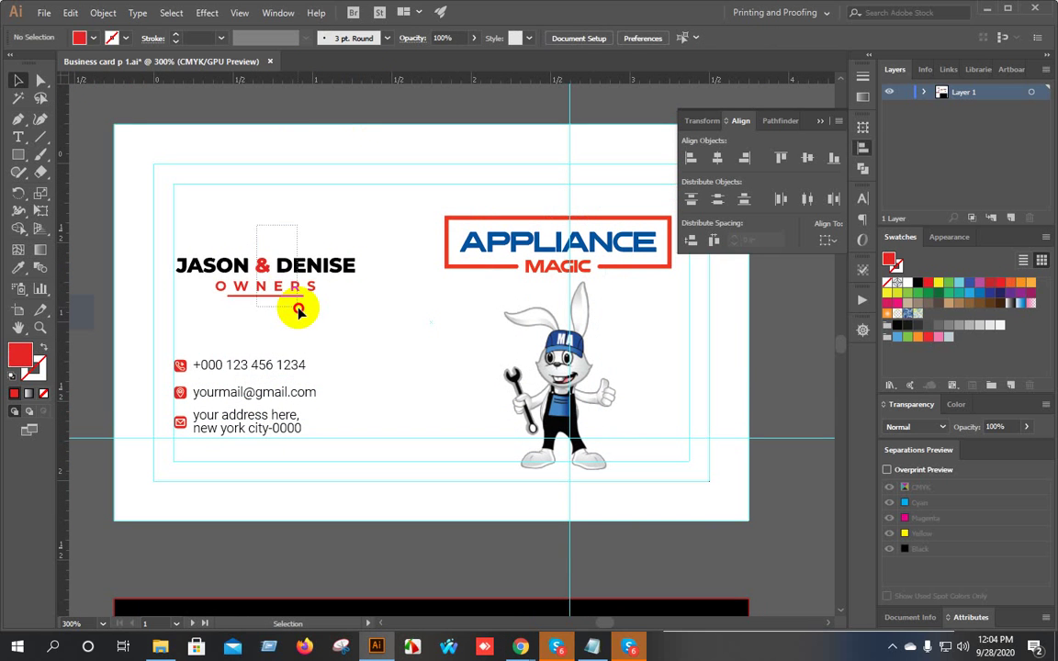
click(294, 303)
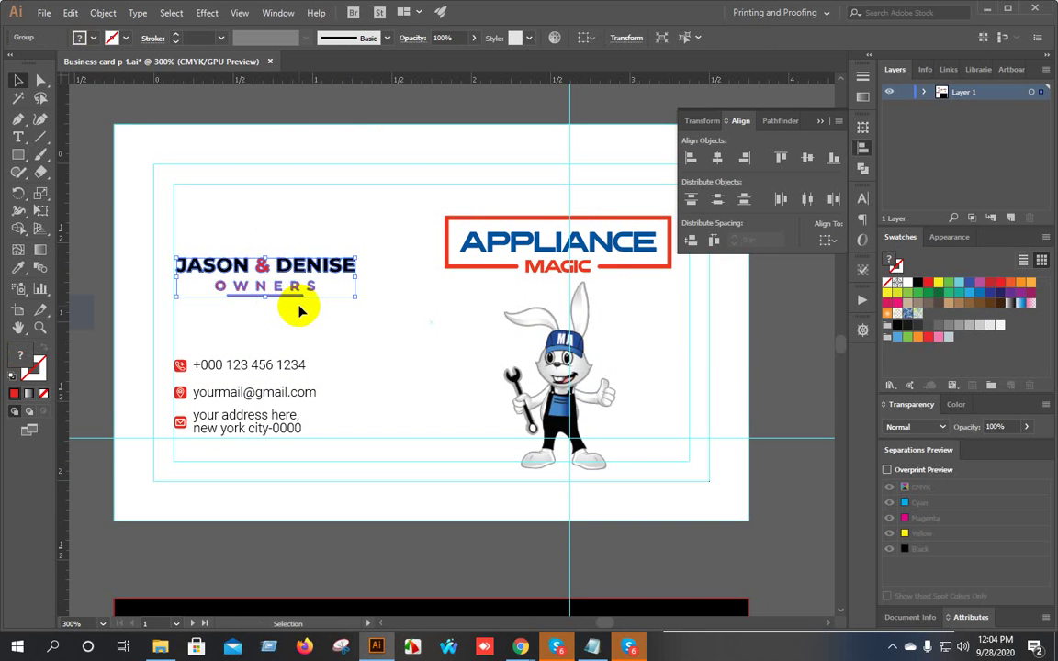
mouse_move(292, 305)
mouse_down()
mouse_move(265, 284)
mouse_move(301, 310)
mouse_up()
scroll(390, 299, down, 1)
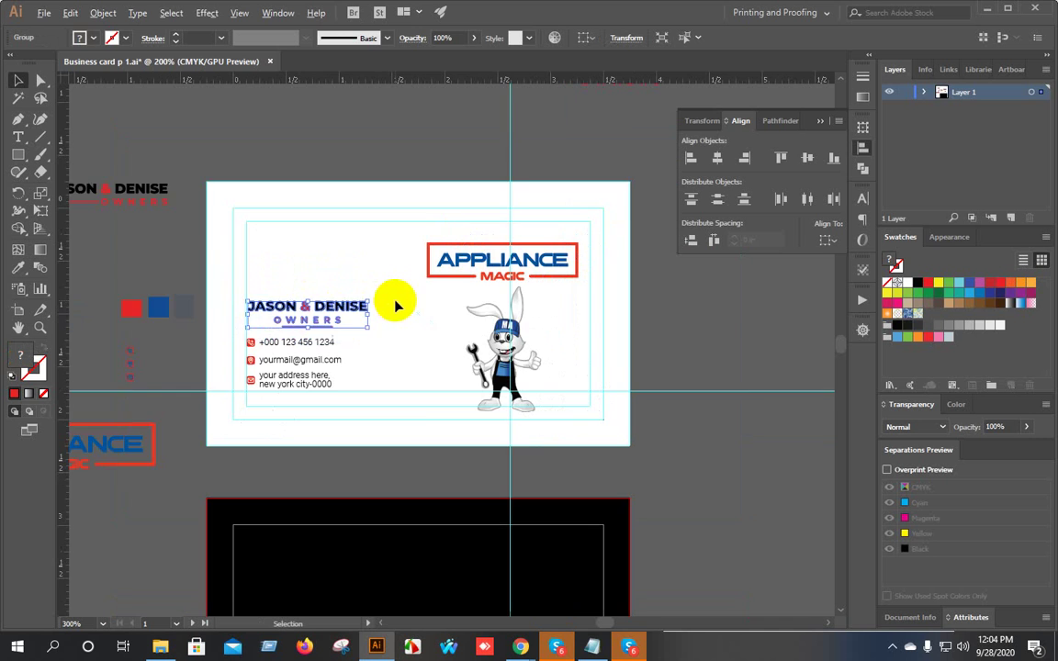
drag(478, 326, 382, 329)
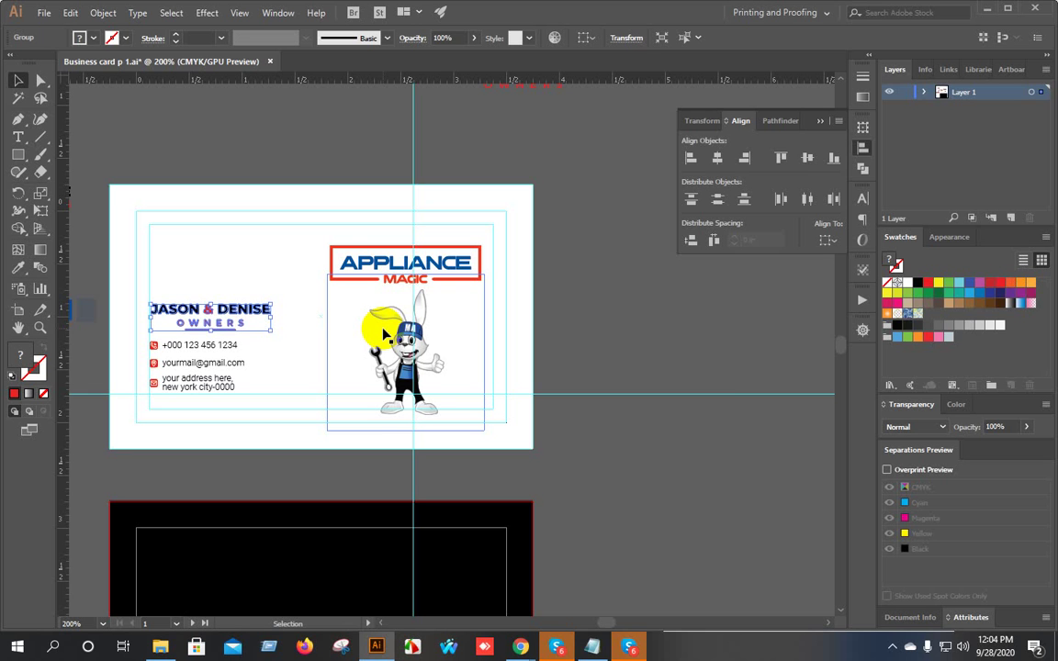
click(678, 306)
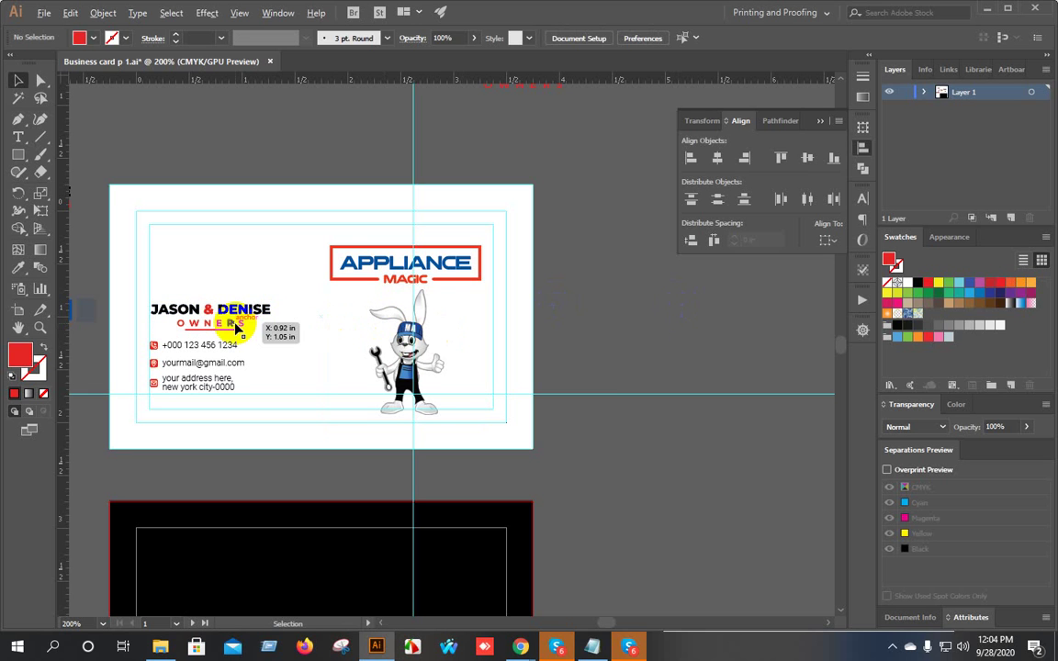
Shrink the rabbit image proportionally about its centre to about 1.17 in wide and move it right towards the card's lower-right corner.
drag(275, 281, 335, 259)
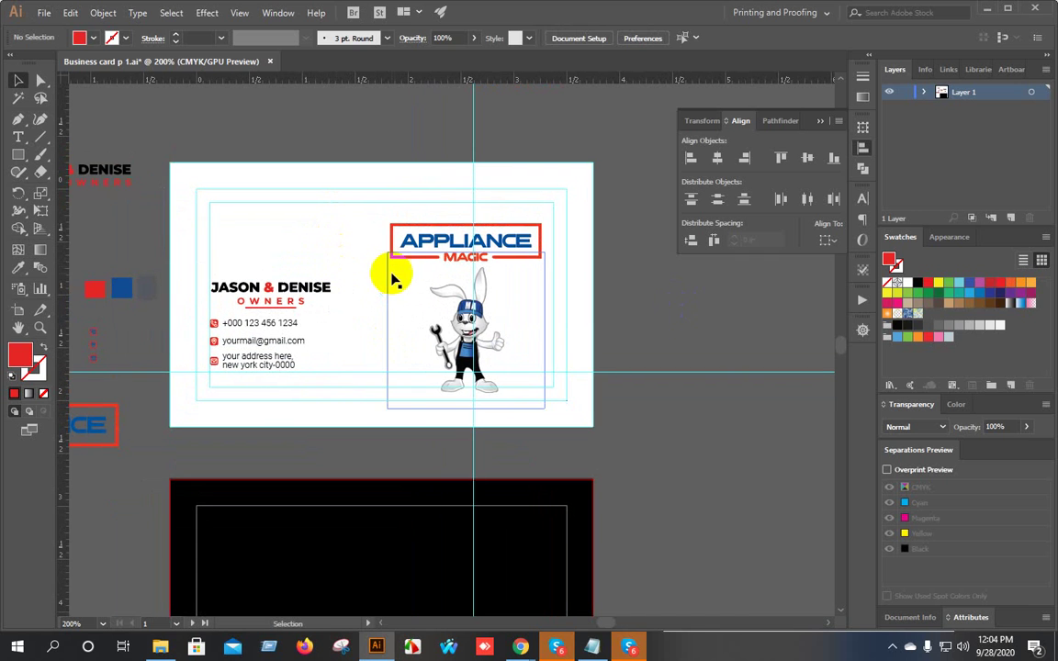
click(473, 323)
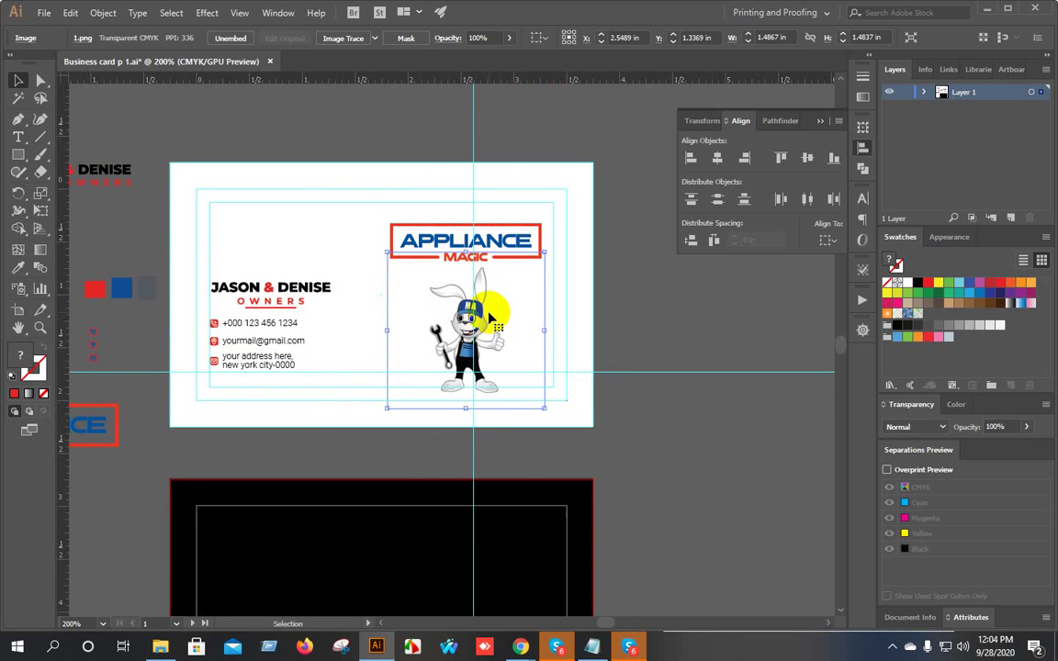
scroll(492, 318, up, 3)
drag(656, 133, 621, 183)
scroll(578, 284, down, 2)
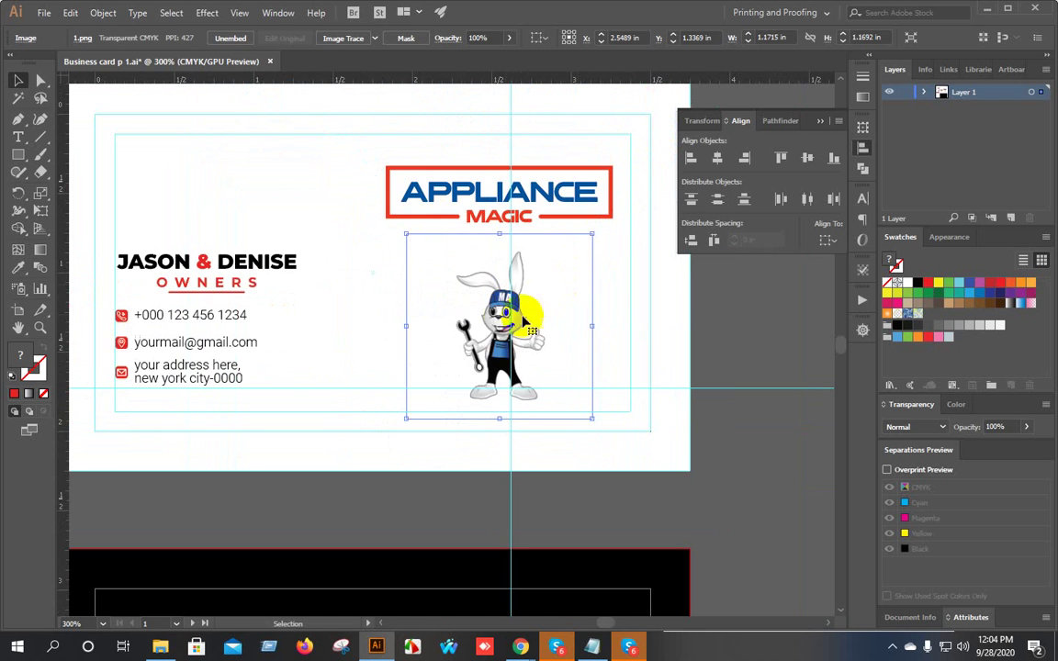
drag(501, 321, 515, 326)
drag(590, 330, 501, 337)
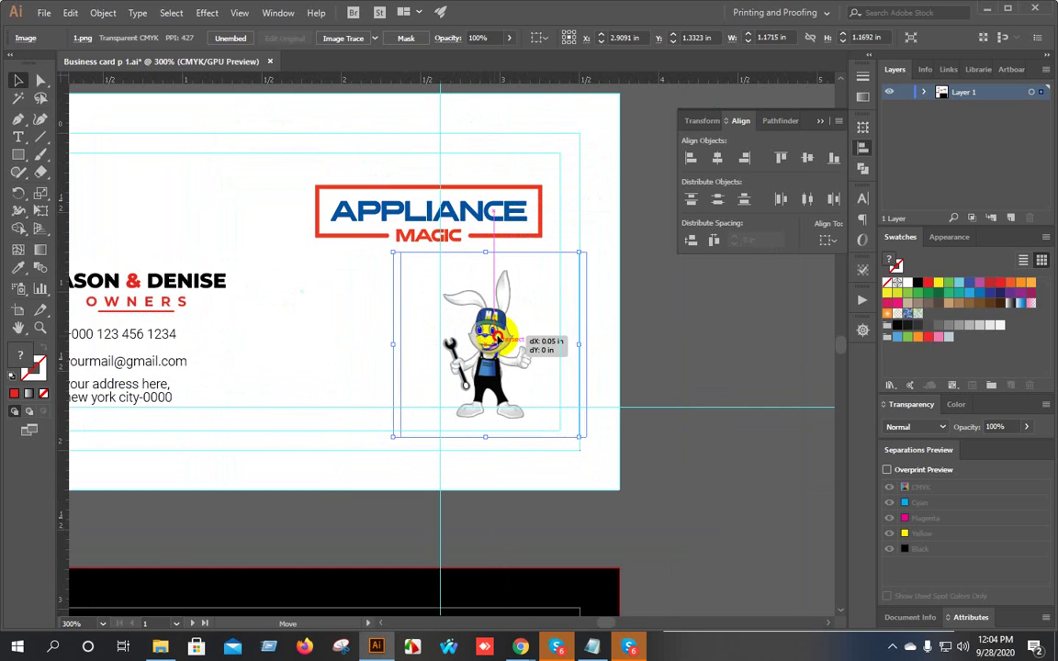
click(343, 319)
scroll(355, 326, down, 1)
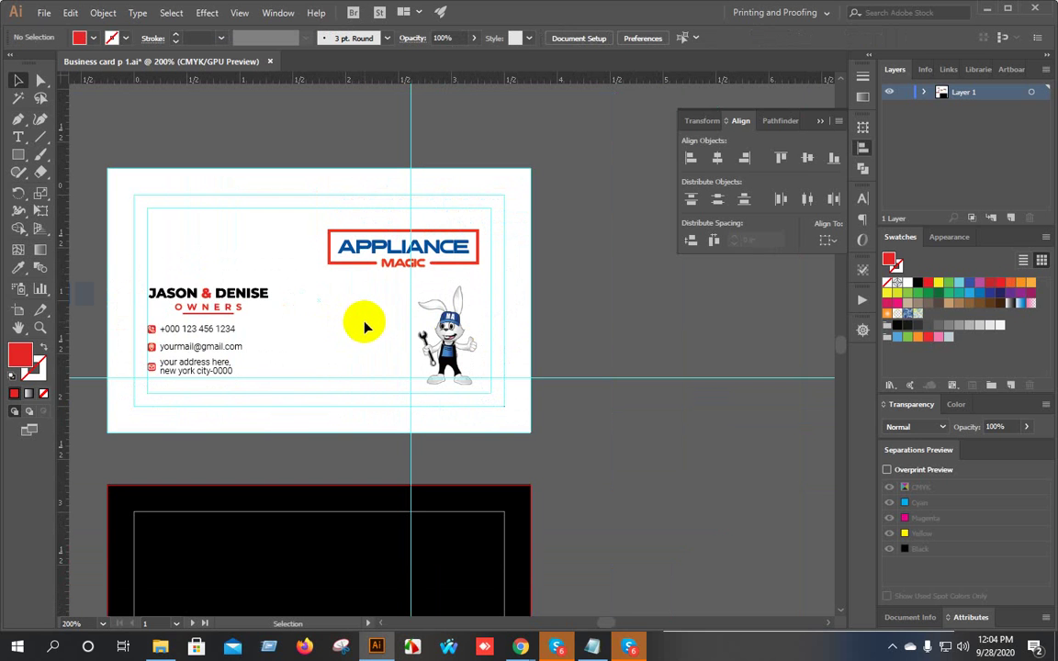
Move the Appliance Magic logo left and slightly up, close to the middle of the card's upper area.
drag(406, 240, 343, 230)
click(578, 223)
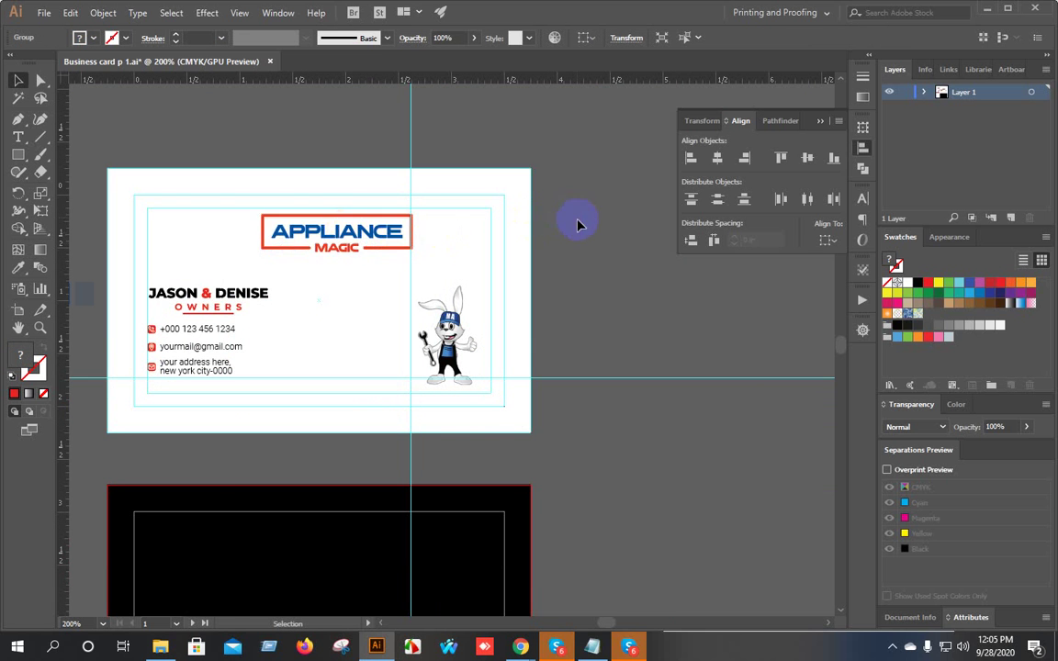
scroll(563, 254, down, 1)
drag(627, 293, 545, 309)
Enlarge the rabbit image proportionally to about 1.45 in wide and nudge it left to fit inside the inner guide.
click(403, 317)
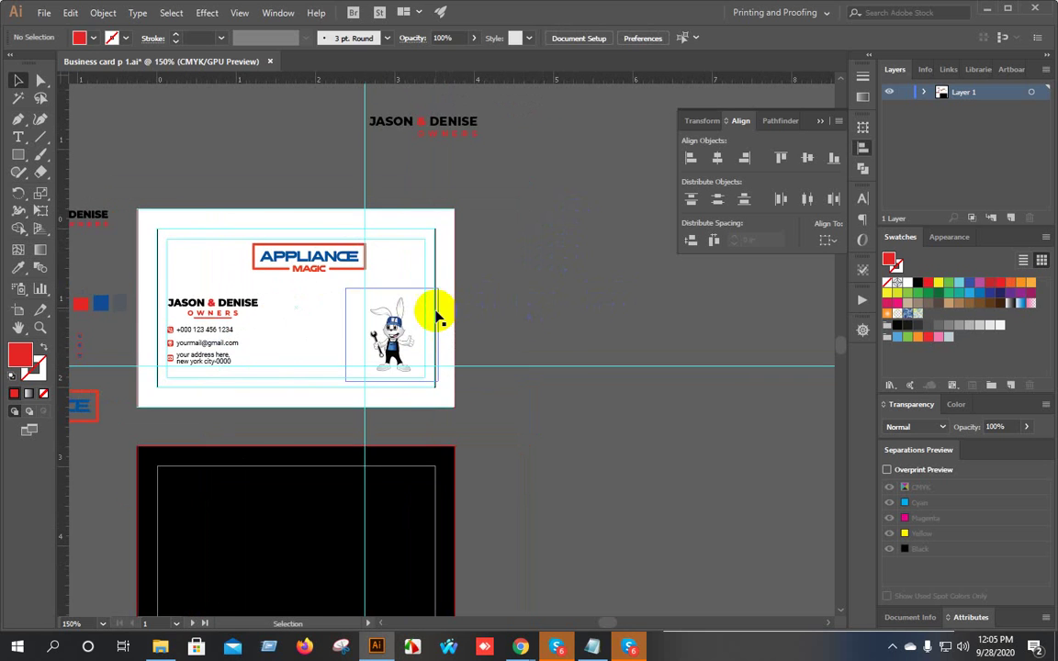
scroll(432, 310, up, 1)
drag(437, 281, 468, 243)
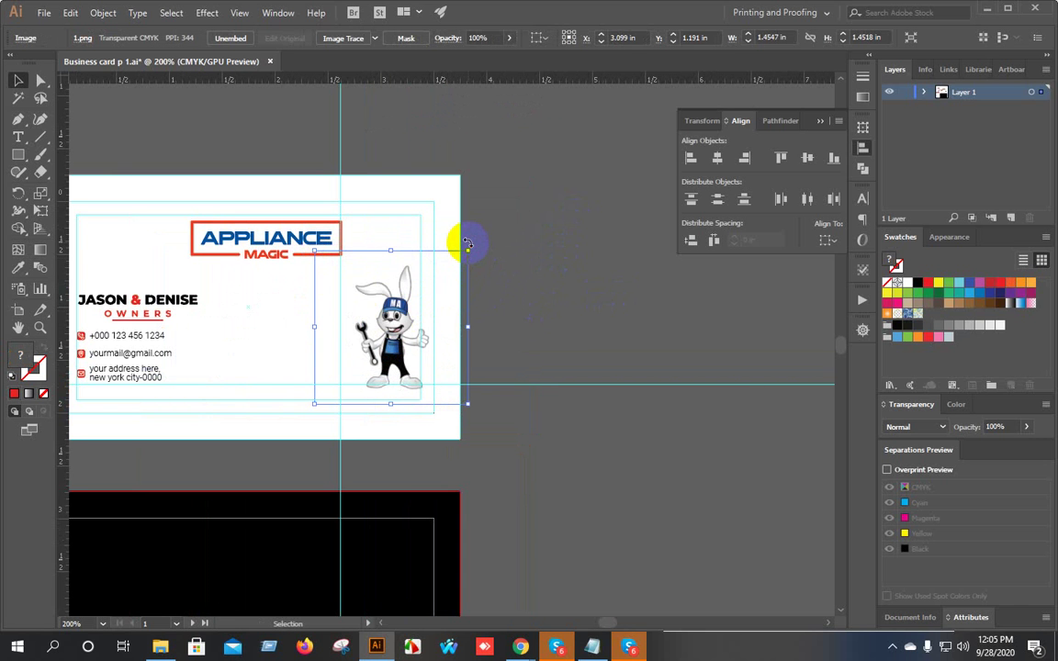
key(Left)
key(Left)
key(Left)
key(Left)
key(Left)
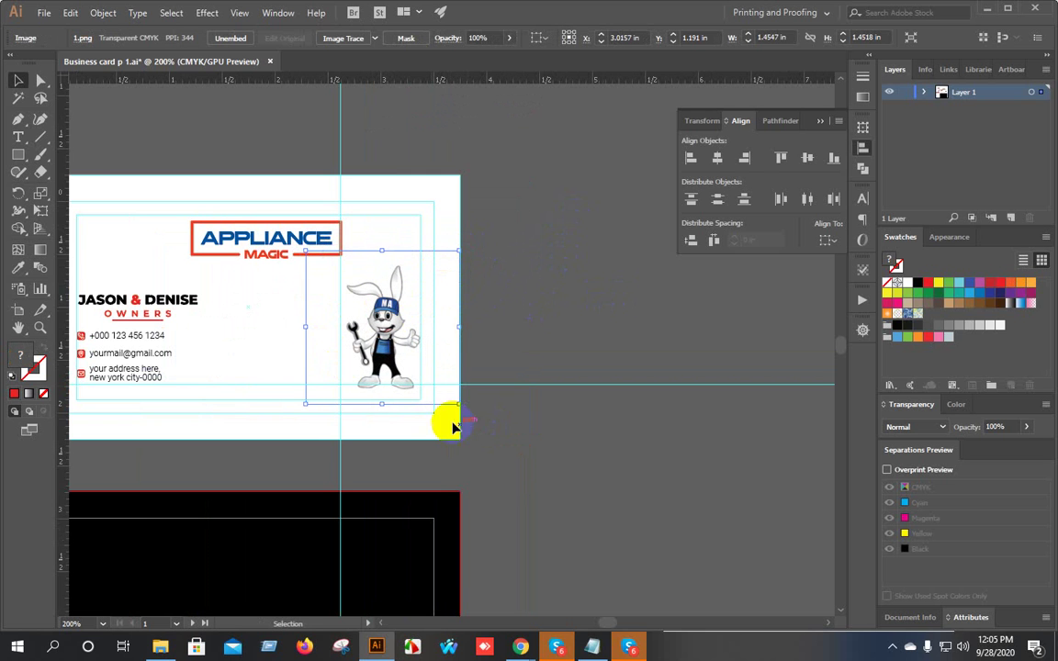
Enlarge the rabbit image to about 1.63 in wide from its upper-right corner and nudge it up.
drag(306, 404, 281, 421)
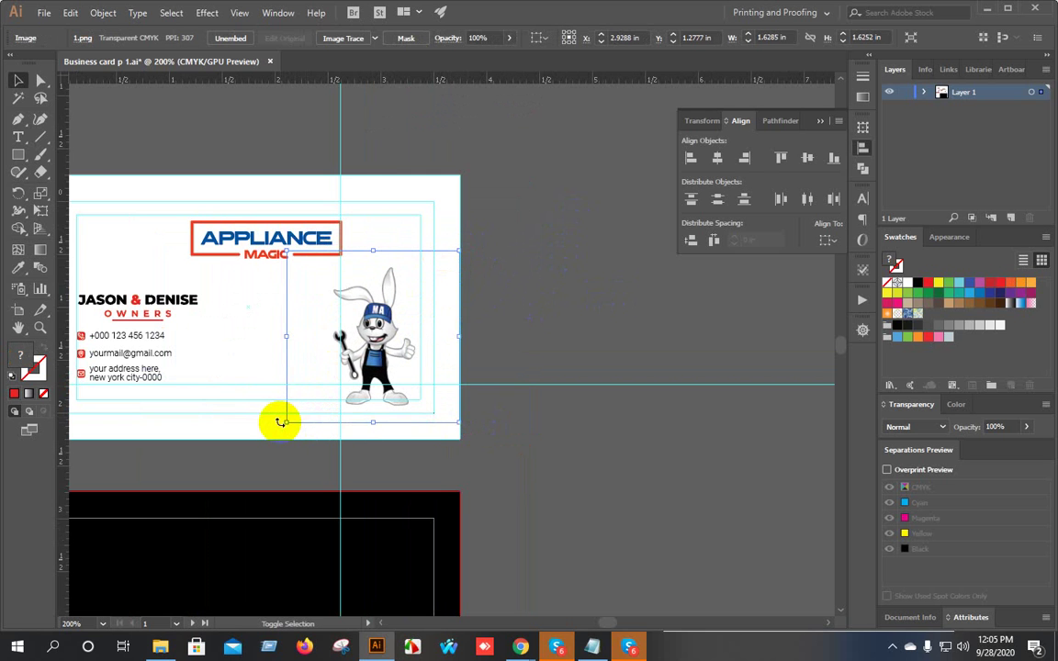
key(Up)
key(Up)
key(Up)
key(Up)
key(Up)
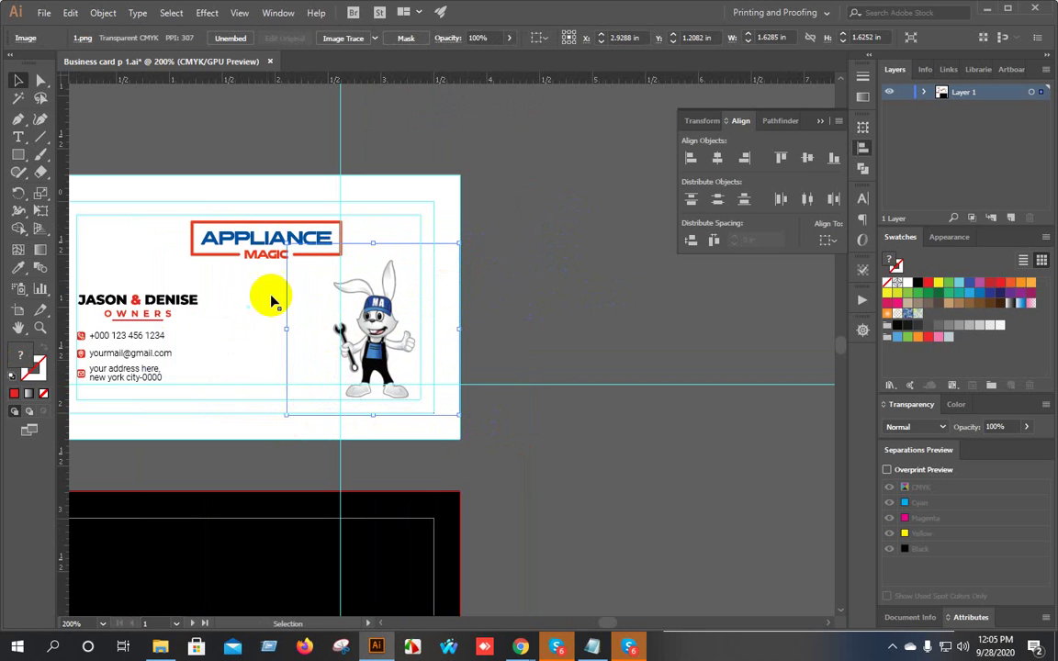
Enlarge the rabbit image further to about 1.85 in wide and raise it so its feet sit near the horizontal guide.
drag(286, 415, 261, 439)
key(shift+Up)
key(shift+Up)
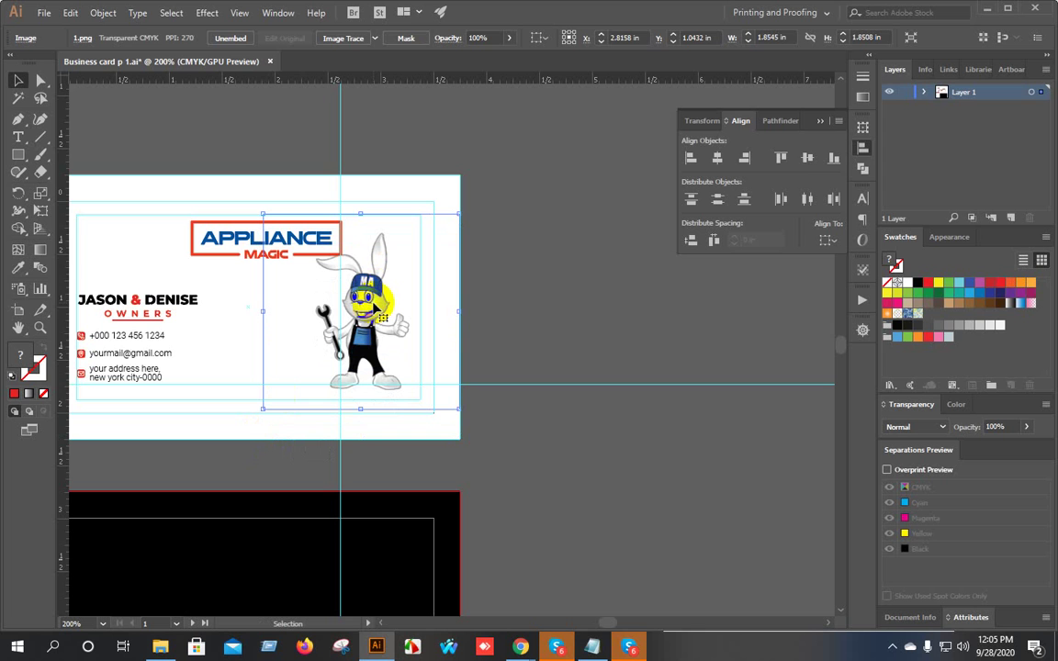
Nudge the rabbit image slightly down and about 0.11 in to the right, closer to the inner guide's edge.
key(Down)
key(Down)
key(Down)
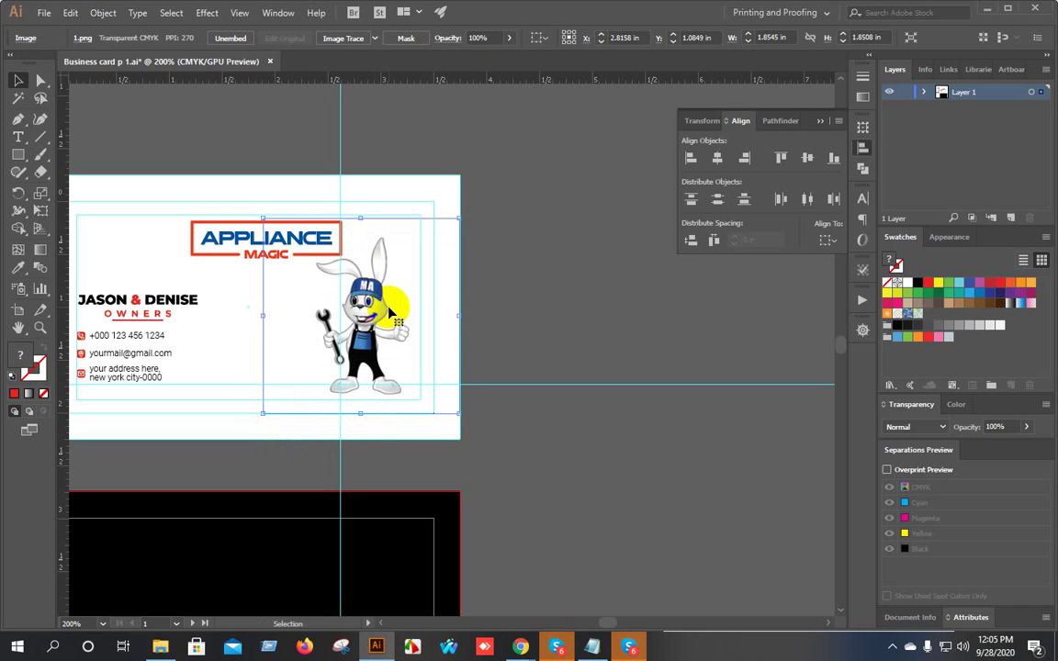
key(Up)
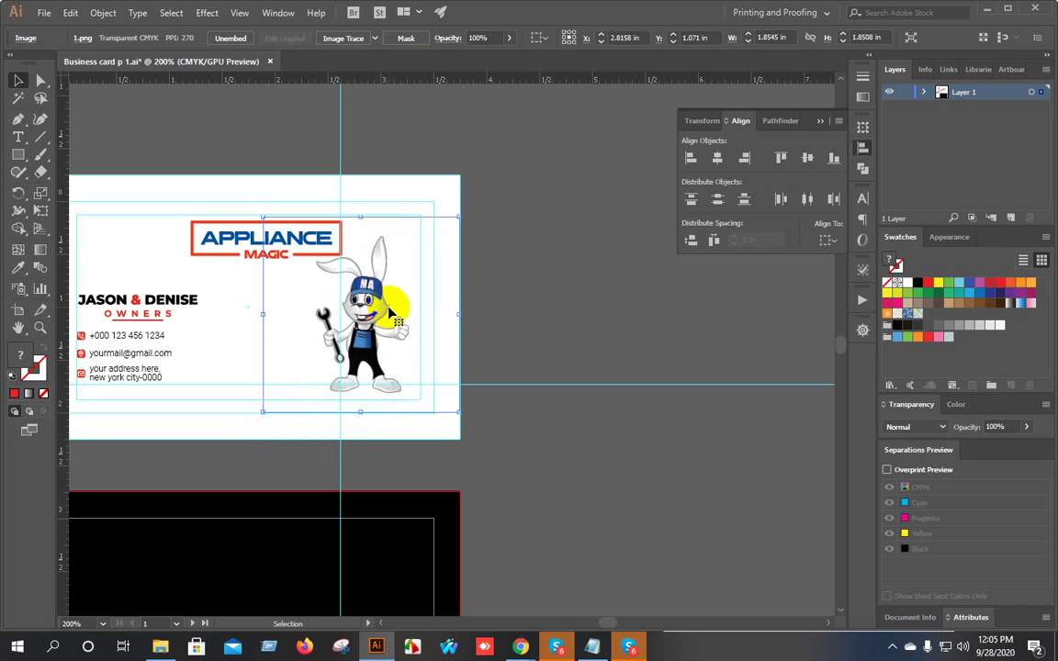
key(Right)
key(Right)
key(Right)
key(Right)
key(Right)
key(Right)
key(Right)
key(Right)
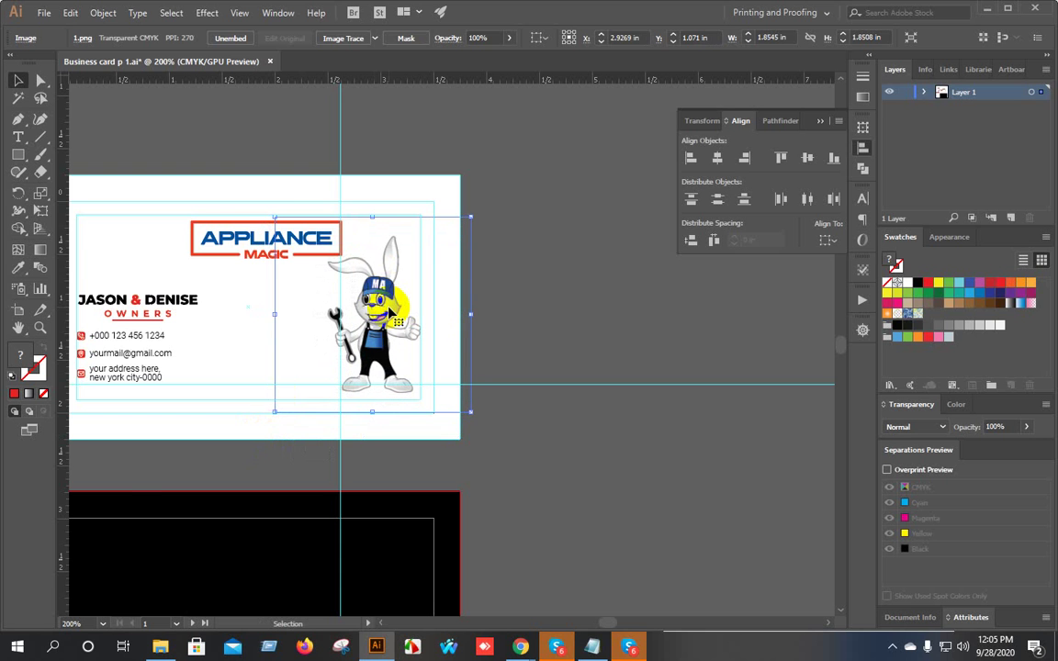
key(ctrl+shift+a)
Centre the Appliance Magic logo horizontally on the artboard.
scroll(303, 248, down, 1)
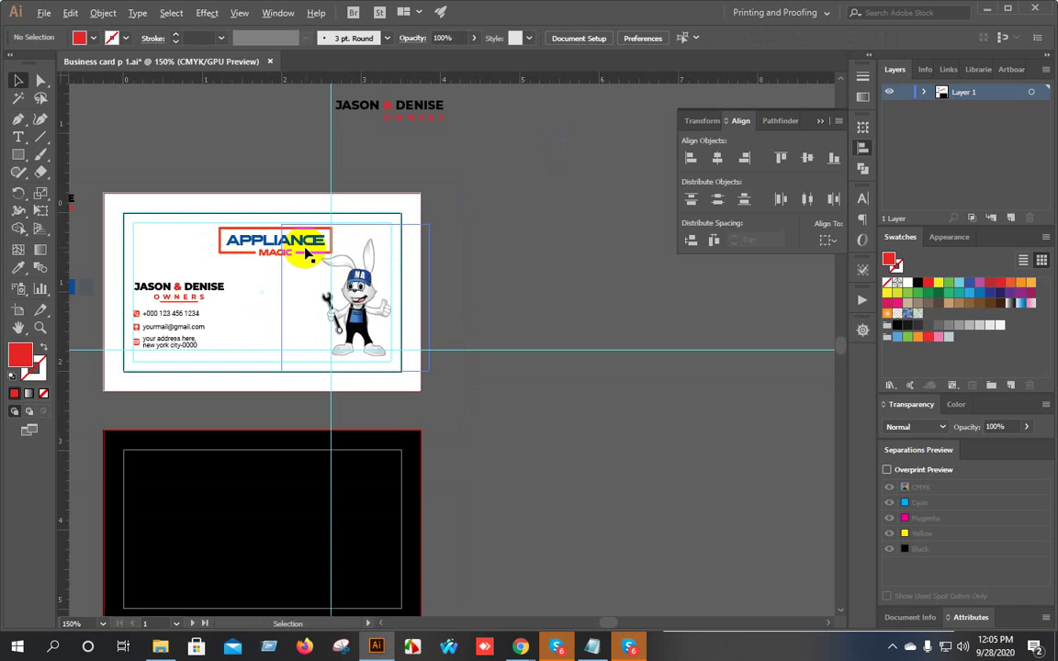
drag(264, 225, 311, 205)
click(296, 227)
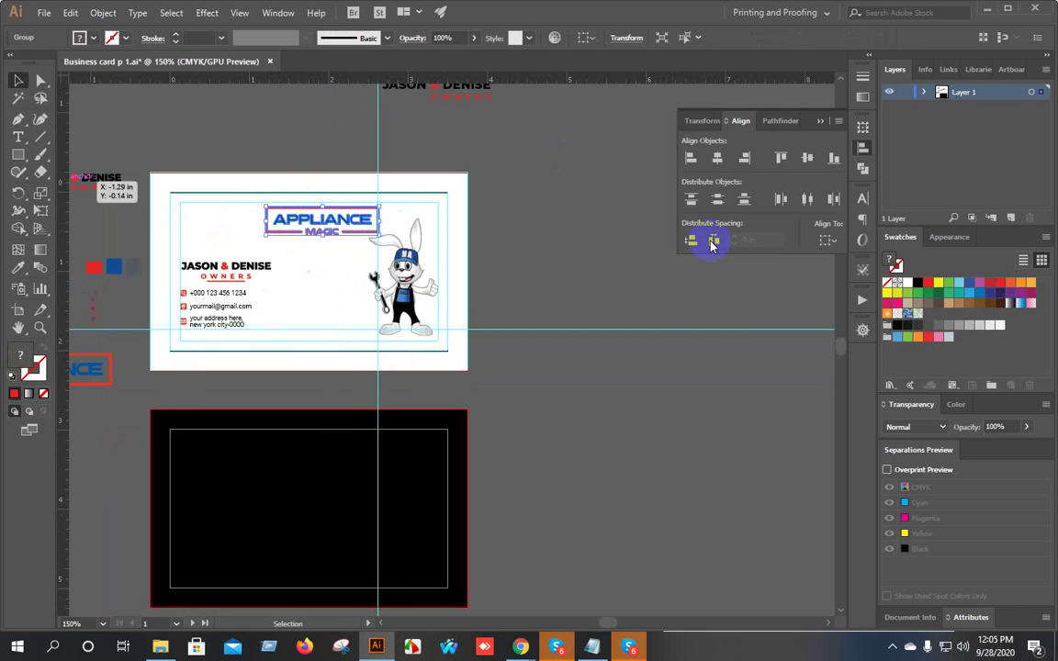
click(826, 246)
click(836, 290)
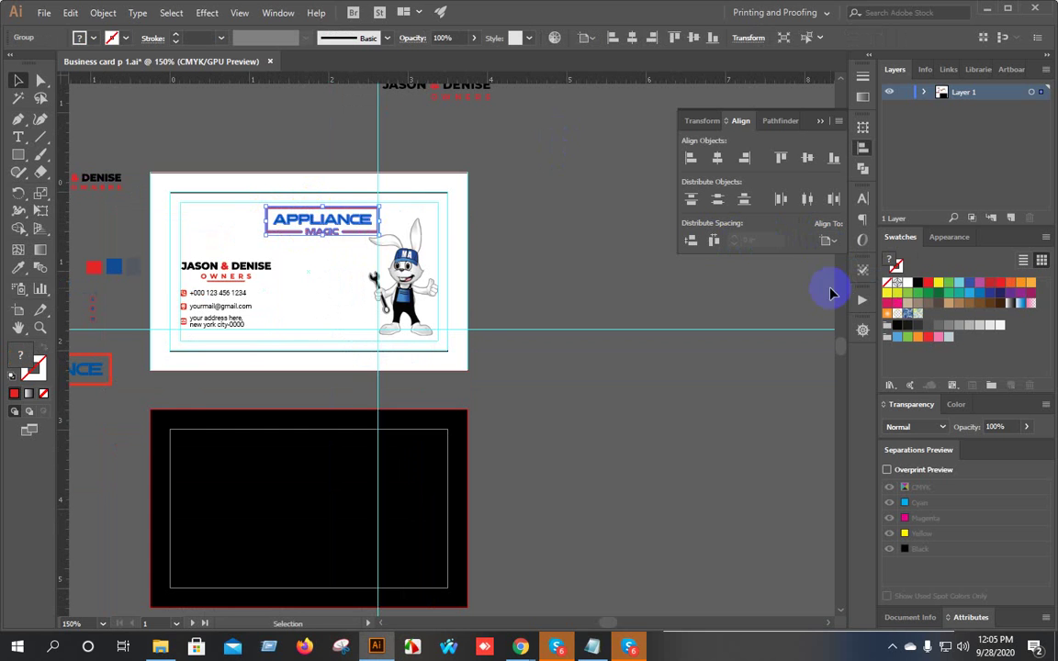
click(717, 158)
click(375, 187)
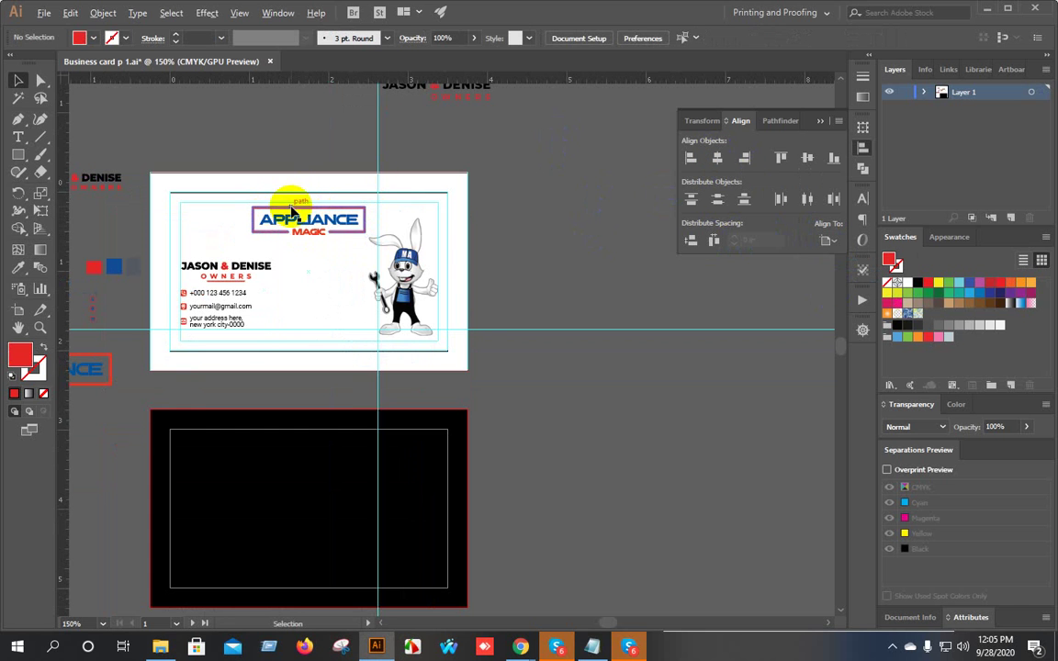
Enlarge the Appliance Magic logo proportionally about its centre until its right edge reaches about X 2.58 in.
scroll(292, 213, up, 3)
click(323, 236)
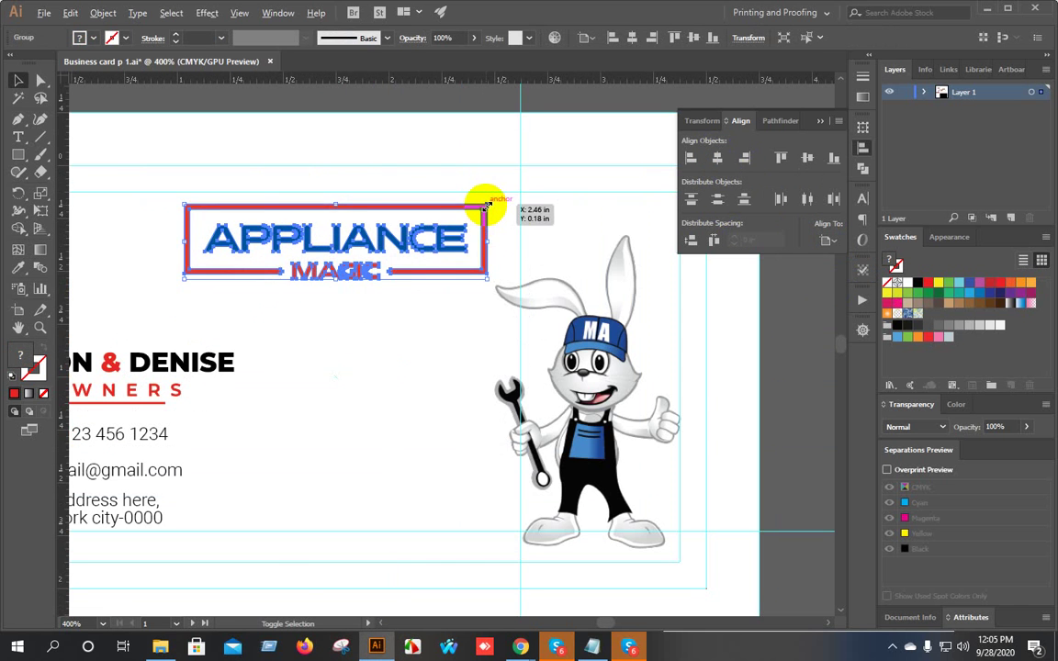
drag(485, 206, 512, 196)
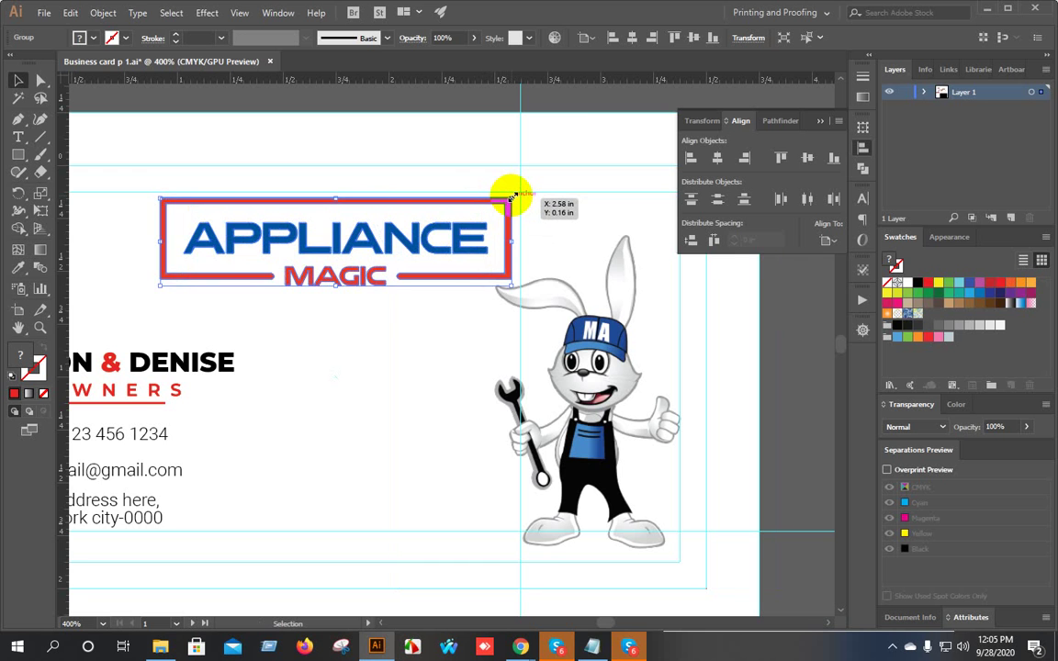
scroll(511, 196, down, 1)
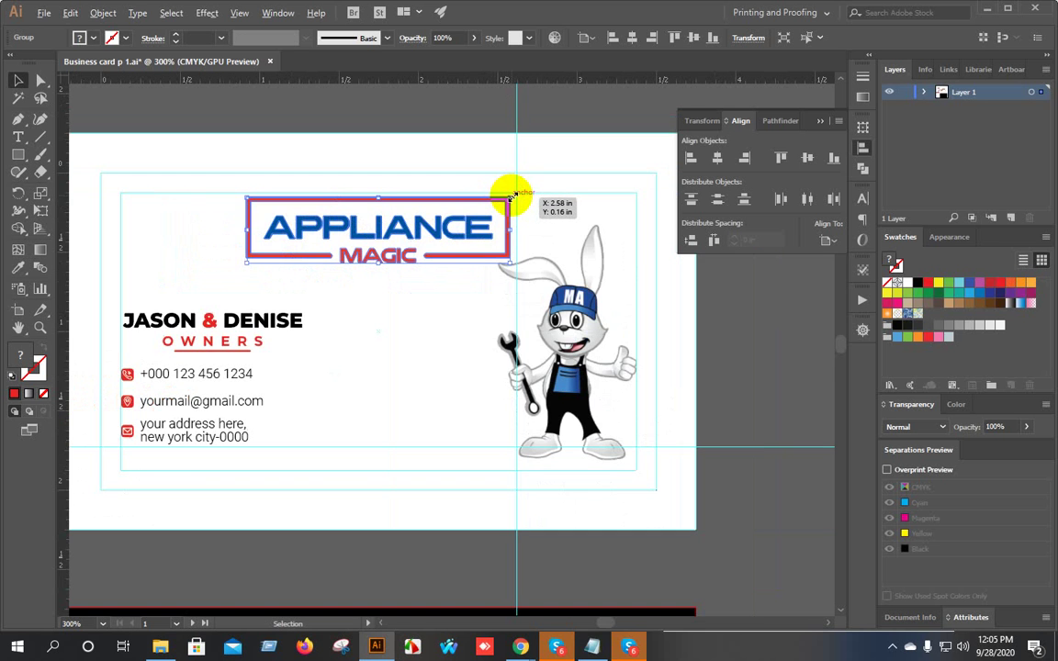
scroll(512, 195, down, 2)
click(625, 377)
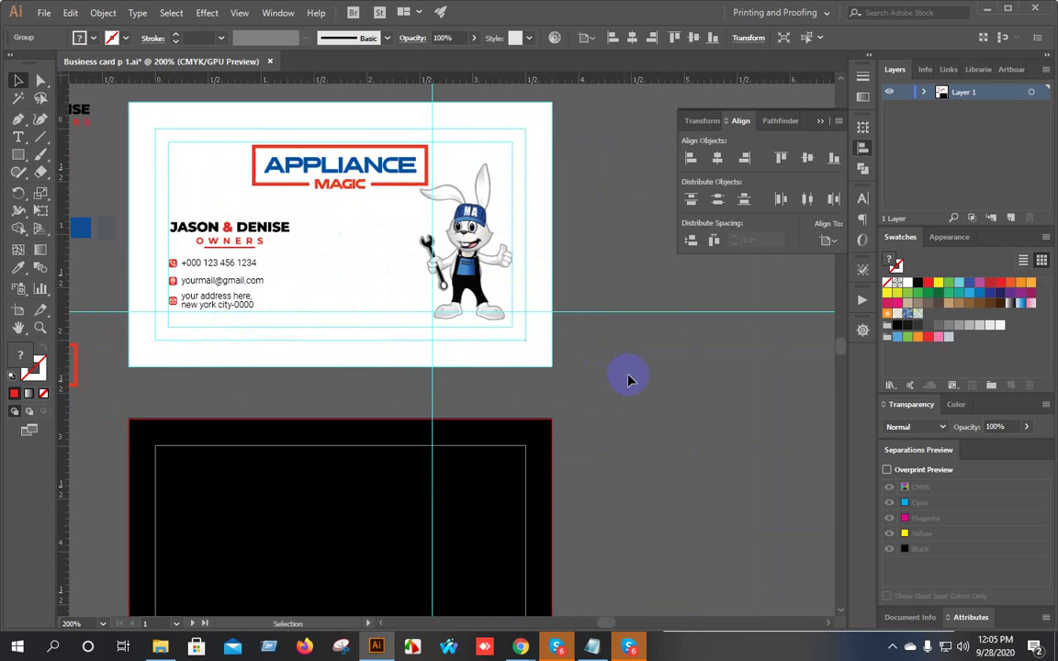
Nudge the owner names group slightly up to widen the gap above the phone number.
scroll(241, 252, up, 2)
scroll(241, 253, up, 1)
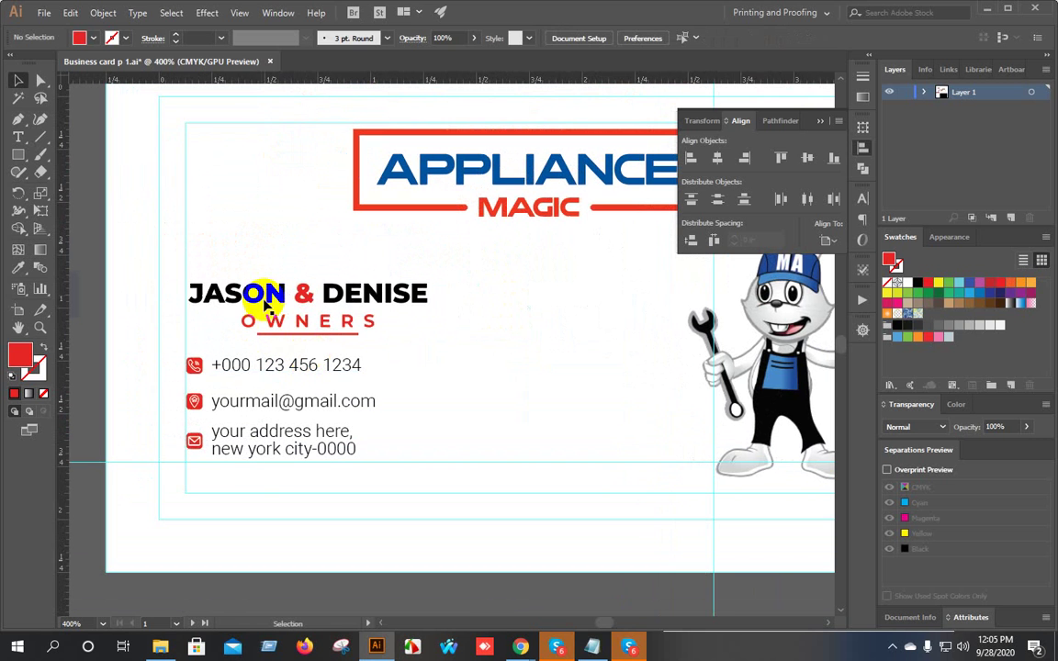
click(260, 281)
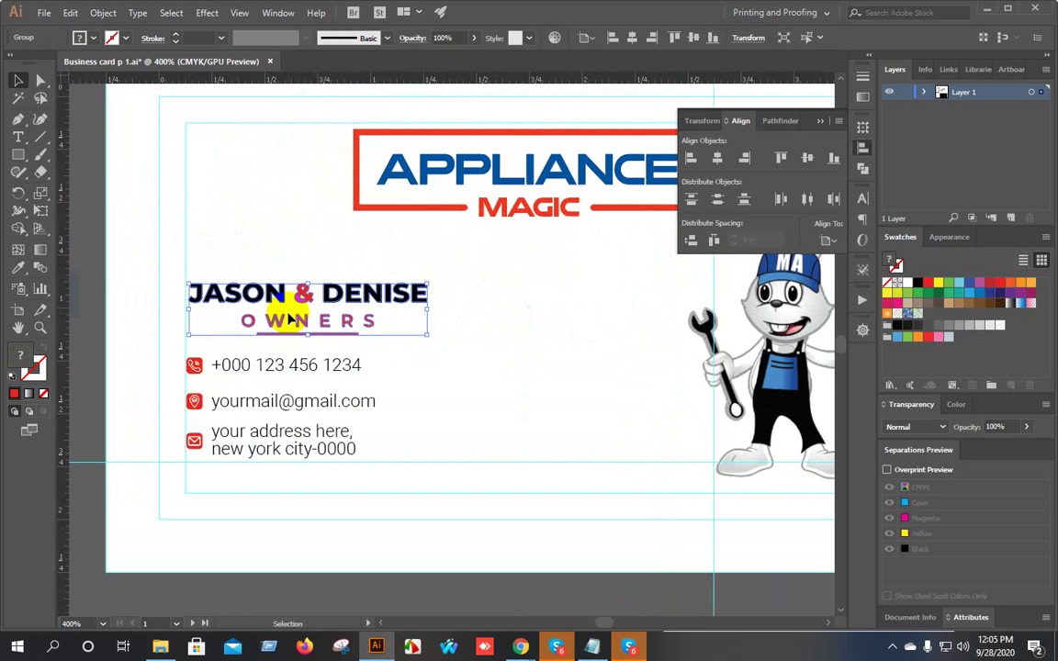
key(Up)
key(Up)
key(Up)
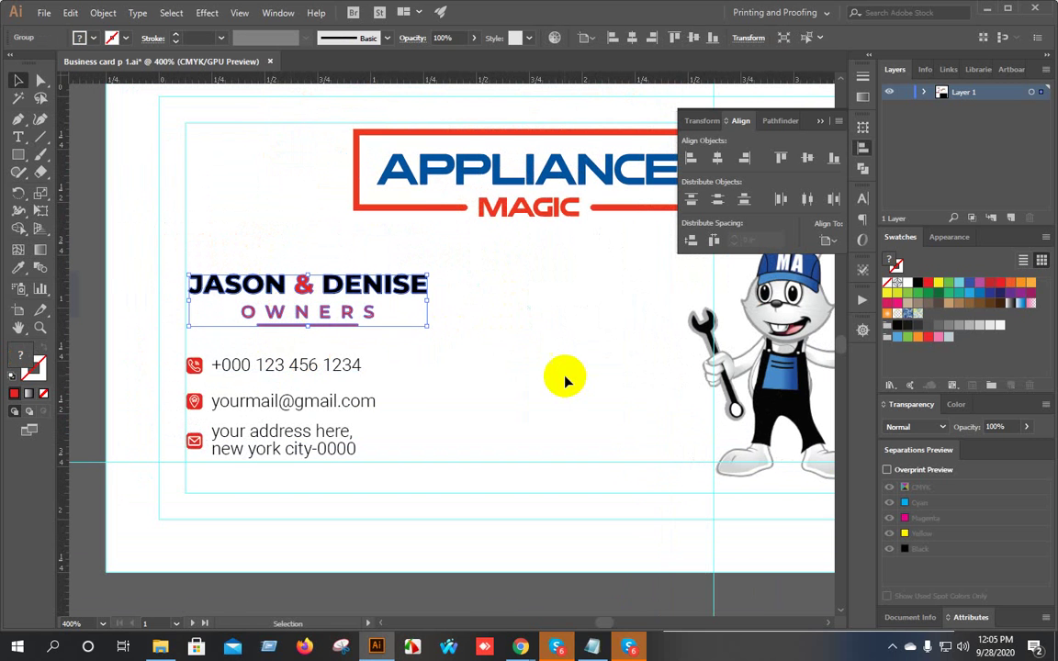
click(567, 377)
Start a red-filled path with the Pen tool just outside the card's left edge, above the level of the owner names.
scroll(566, 377, down, 1)
drag(559, 373, 349, 413)
scroll(400, 443, down, 1)
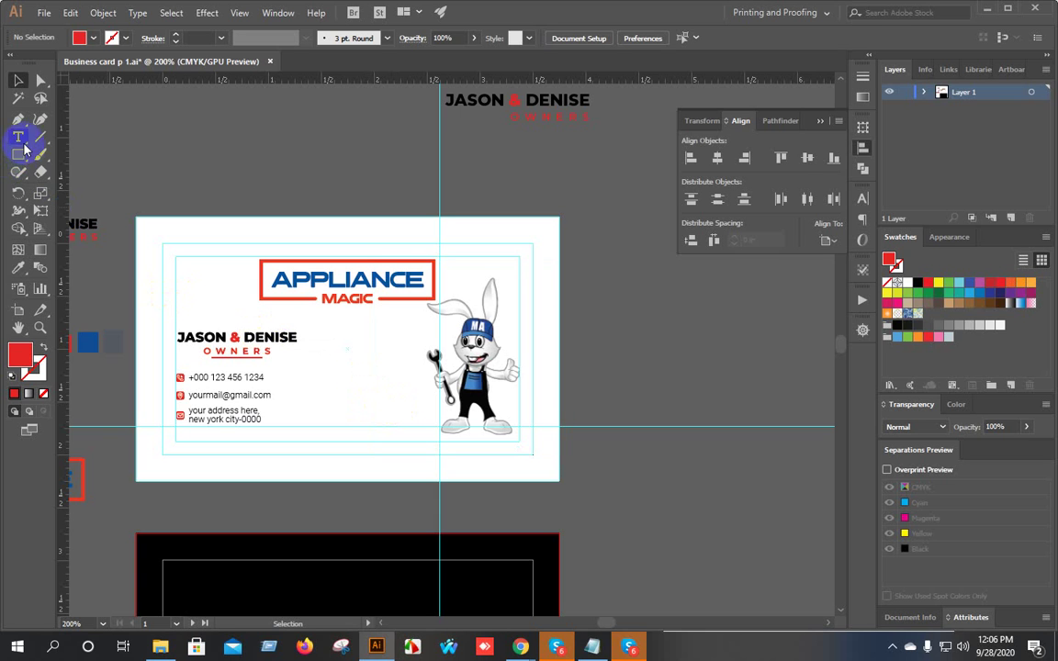
drag(18, 118, 55, 115)
click(126, 309)
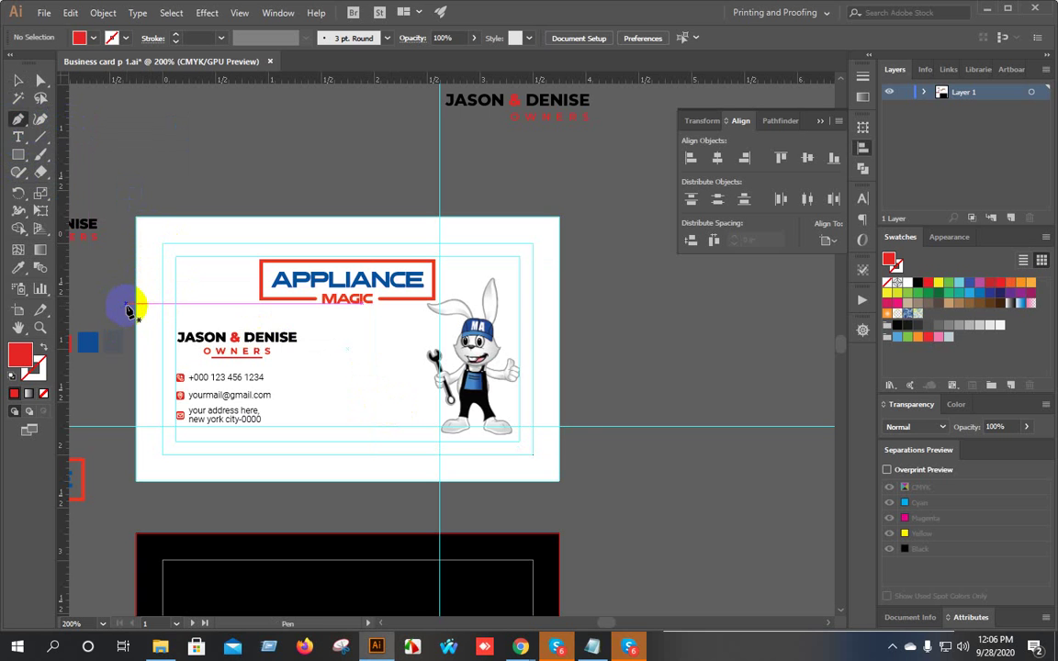
drag(306, 203, 425, 177)
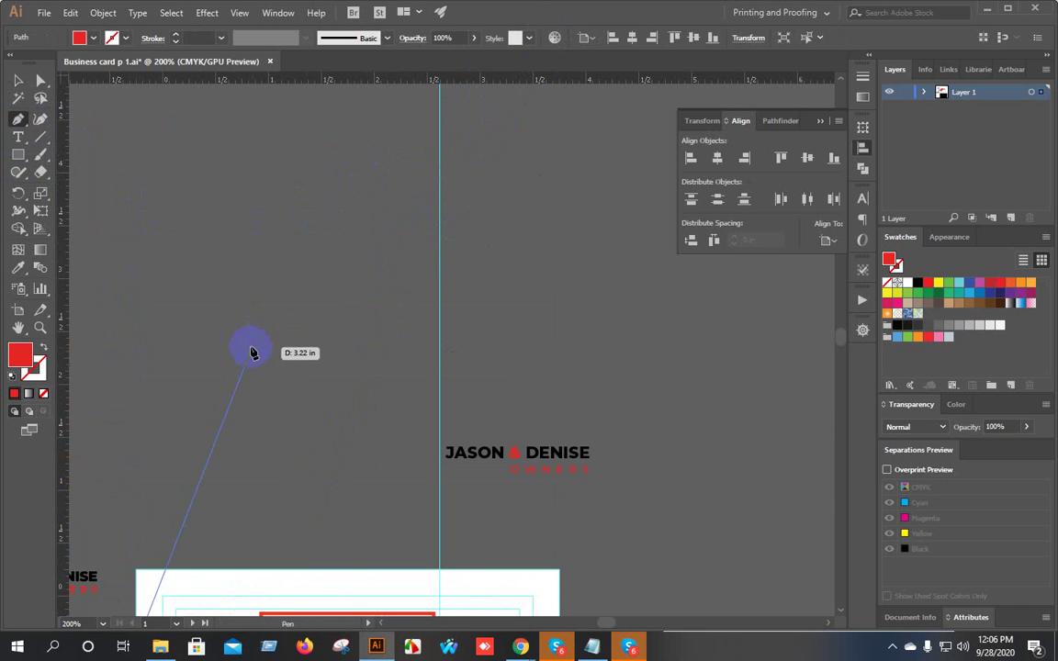
scroll(259, 356, down, 3)
scroll(303, 339, up, 3)
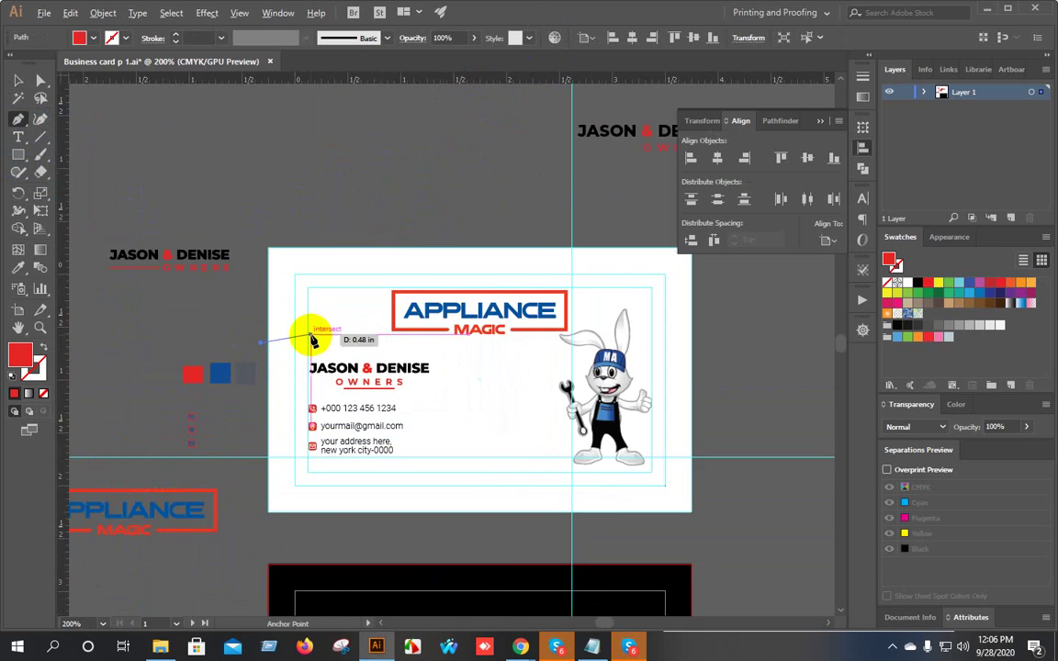
scroll(260, 288, up, 1)
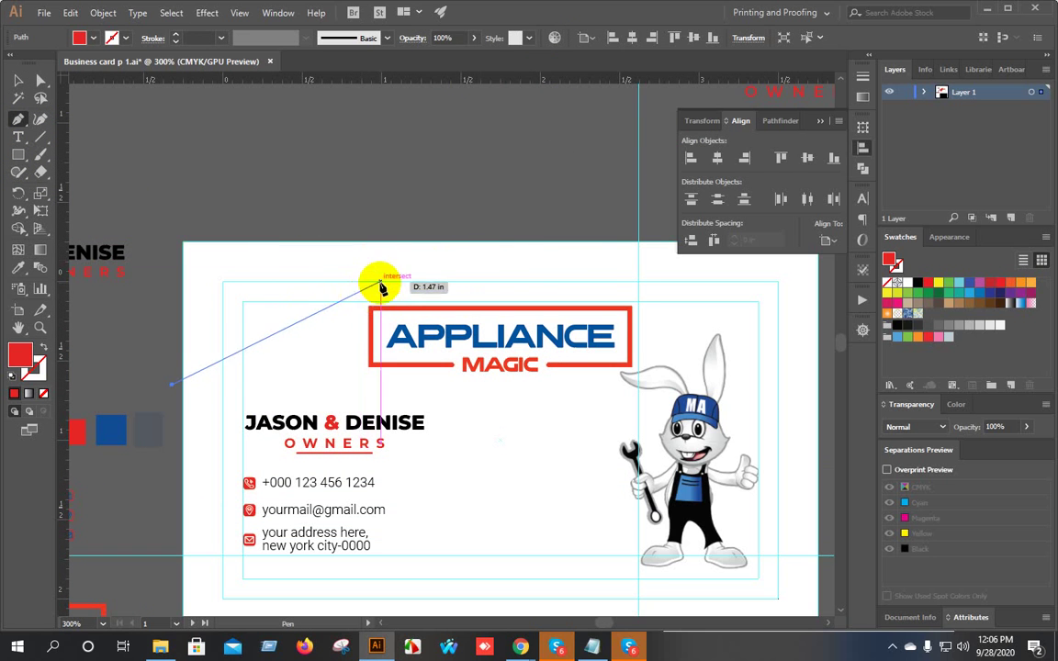
Draw an S-shaped wave from the first anchor up to the upper bleed guide, with points along it at about X 1.49 and 2.35 in.
drag(402, 240, 476, 235)
key(ctrl+z)
scroll(463, 265, down, 1)
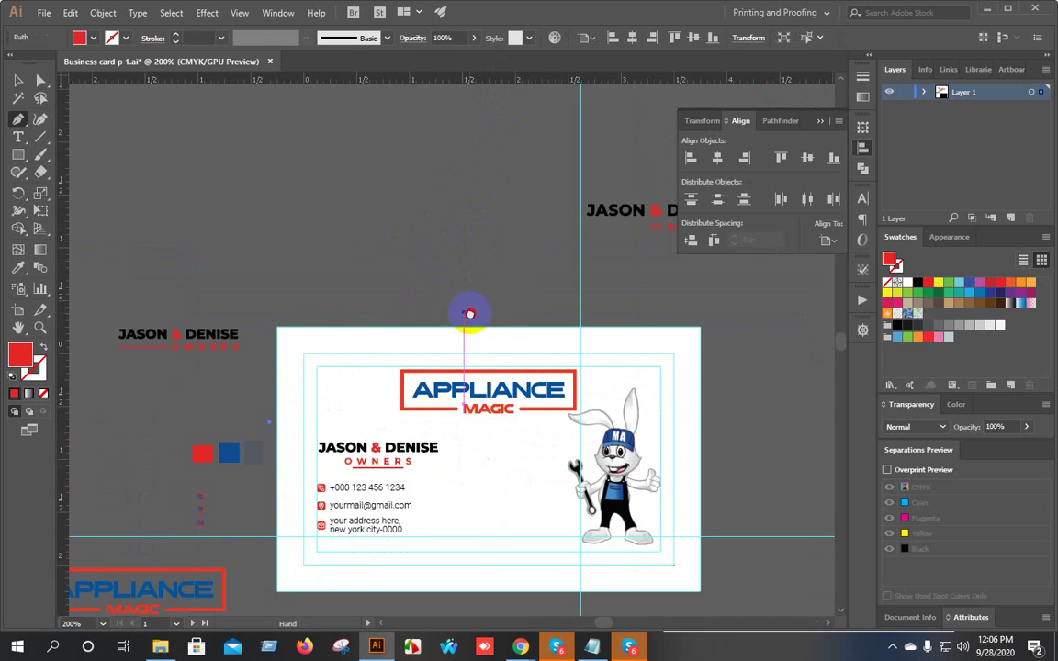
drag(469, 313, 457, 246)
drag(364, 322, 492, 285)
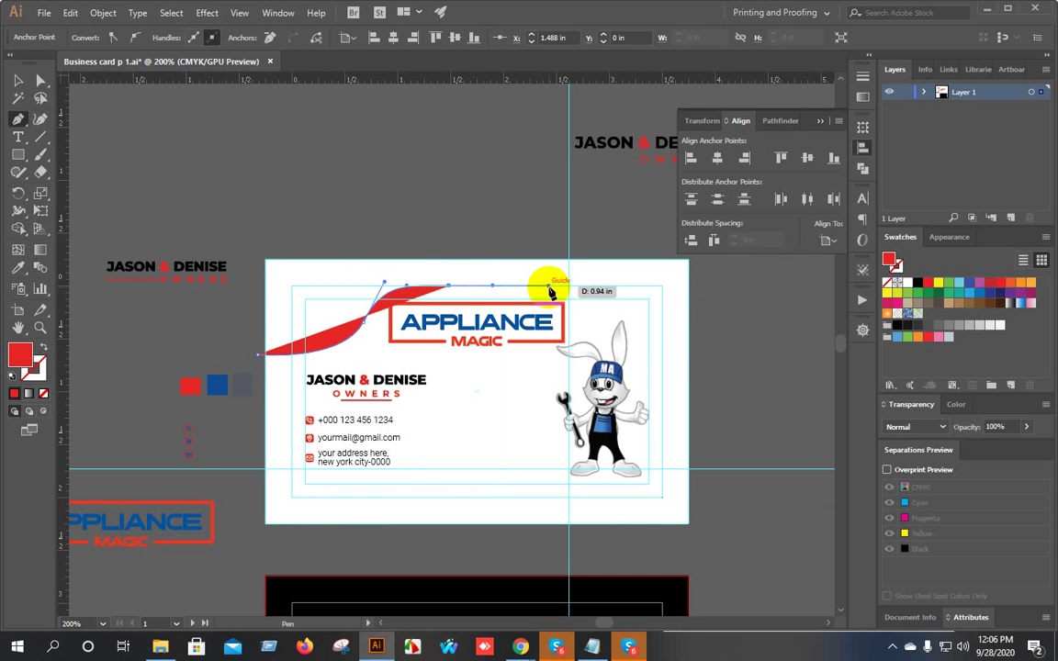
drag(549, 290, 547, 291)
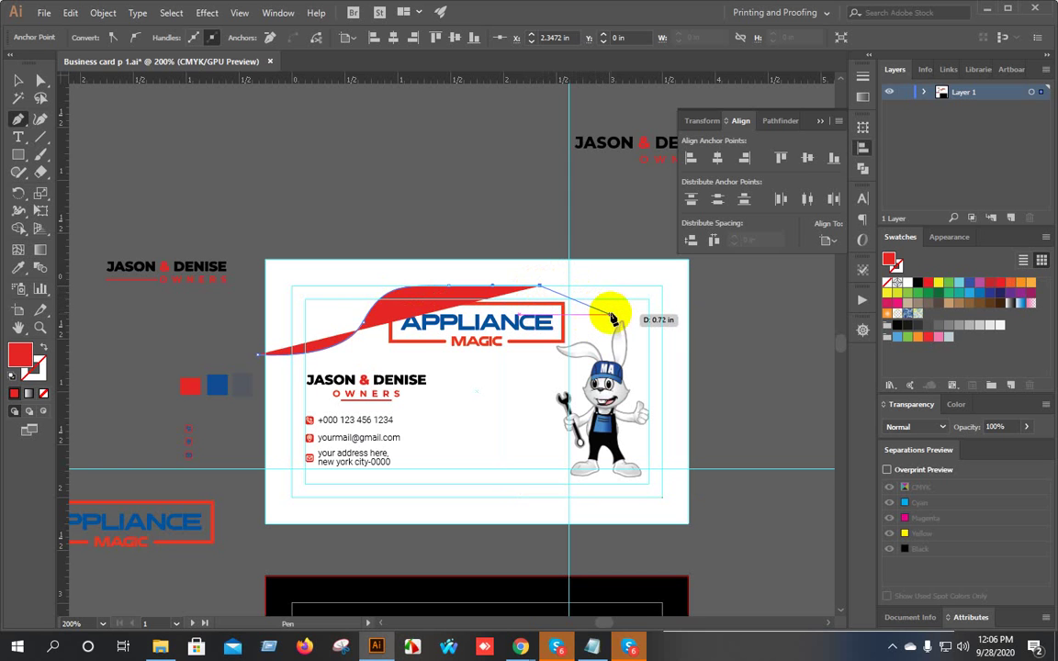
drag(609, 315, 629, 338)
key(ctrl+z)
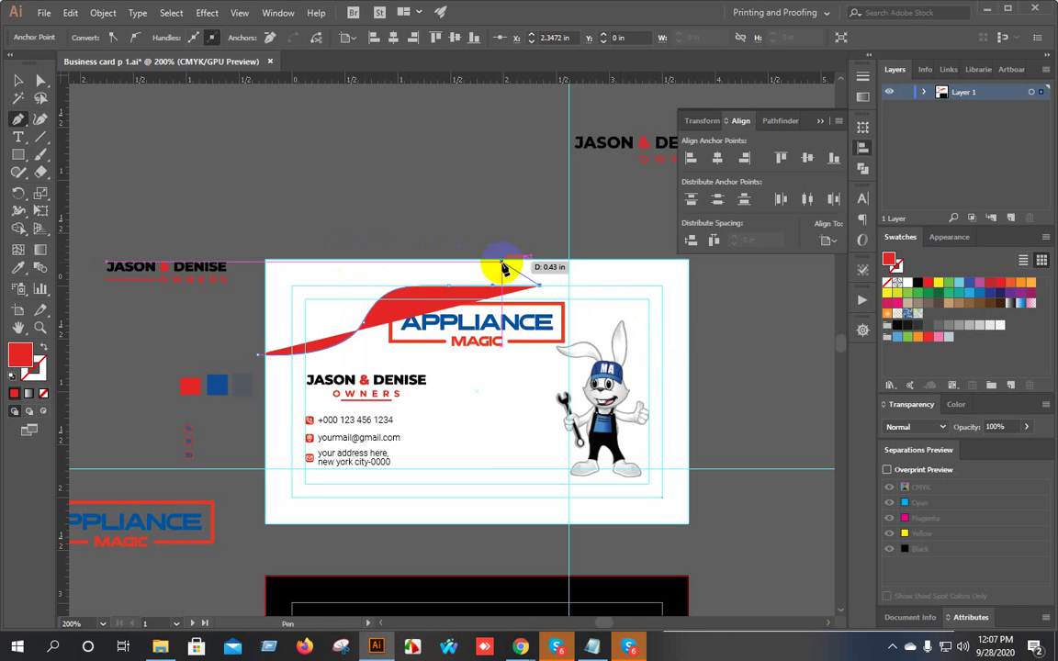
Draw a vertical line through the horizontal centre of the card, extending past its upper and lower edges.
scroll(491, 301, up, 2)
scroll(493, 296, down, 2)
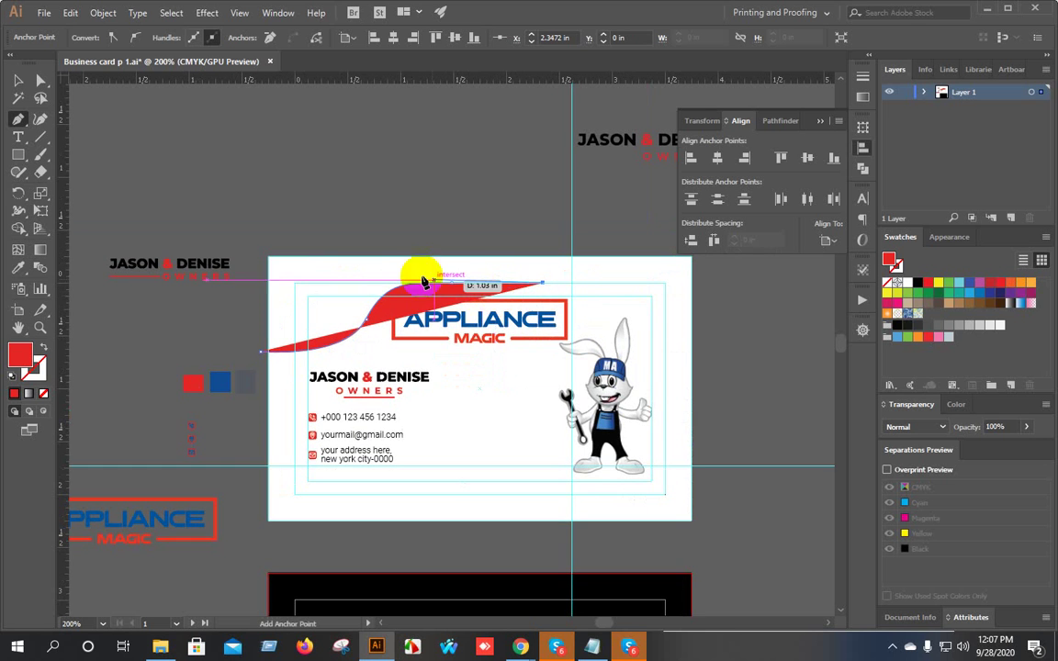
click(40, 138)
drag(491, 186, 525, 545)
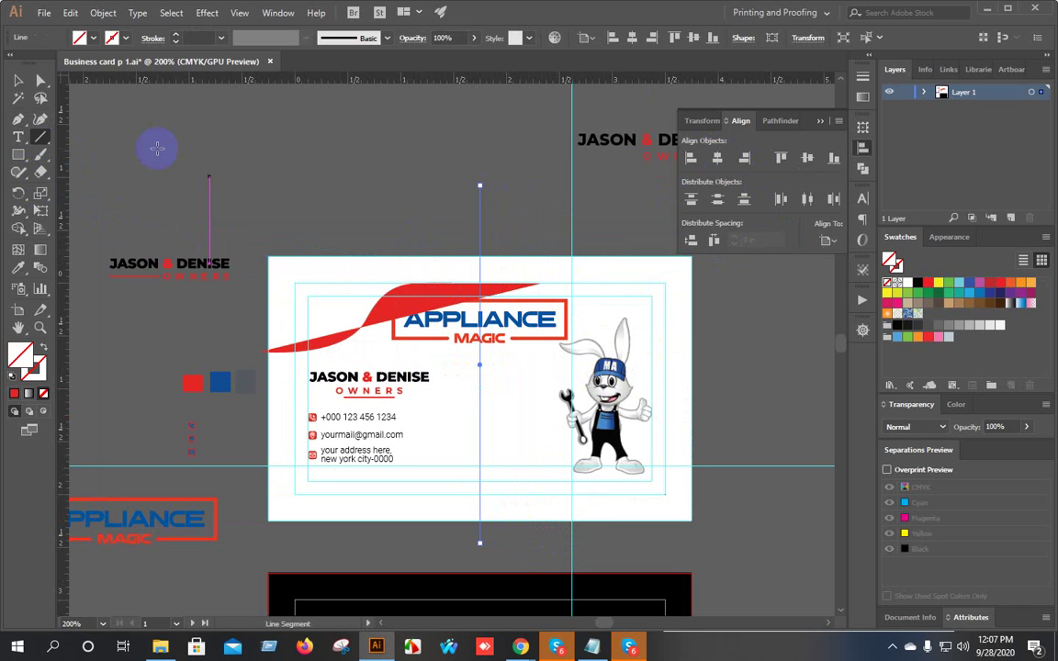
click(31, 82)
Delete the red wave's last anchor point at about X 2.35 in on the upper guide.
scroll(496, 275, up, 2)
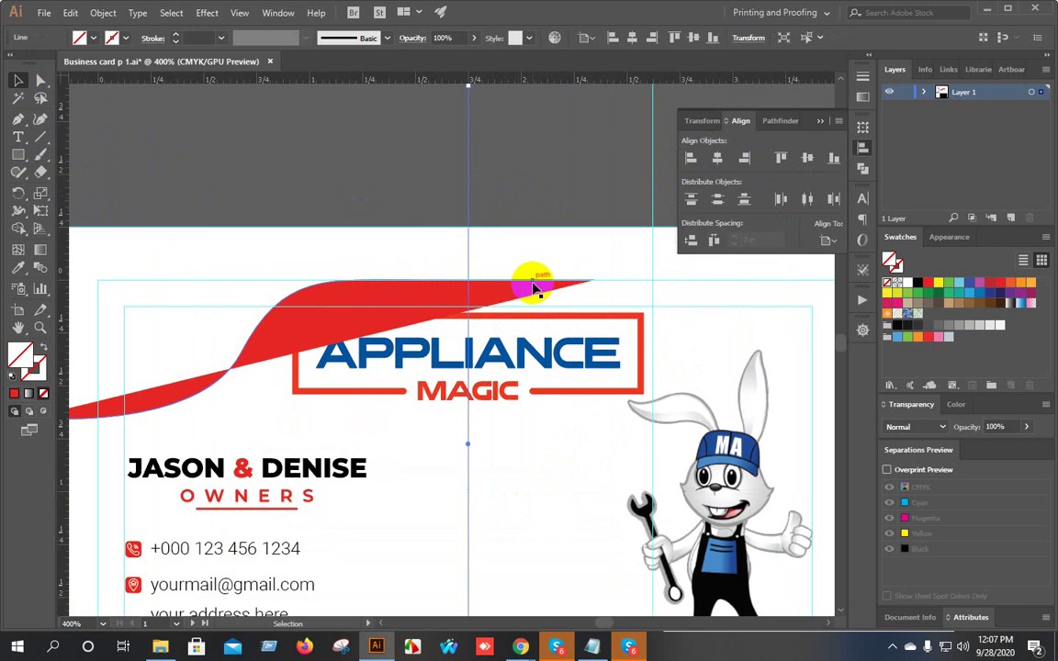
click(514, 291)
click(17, 118)
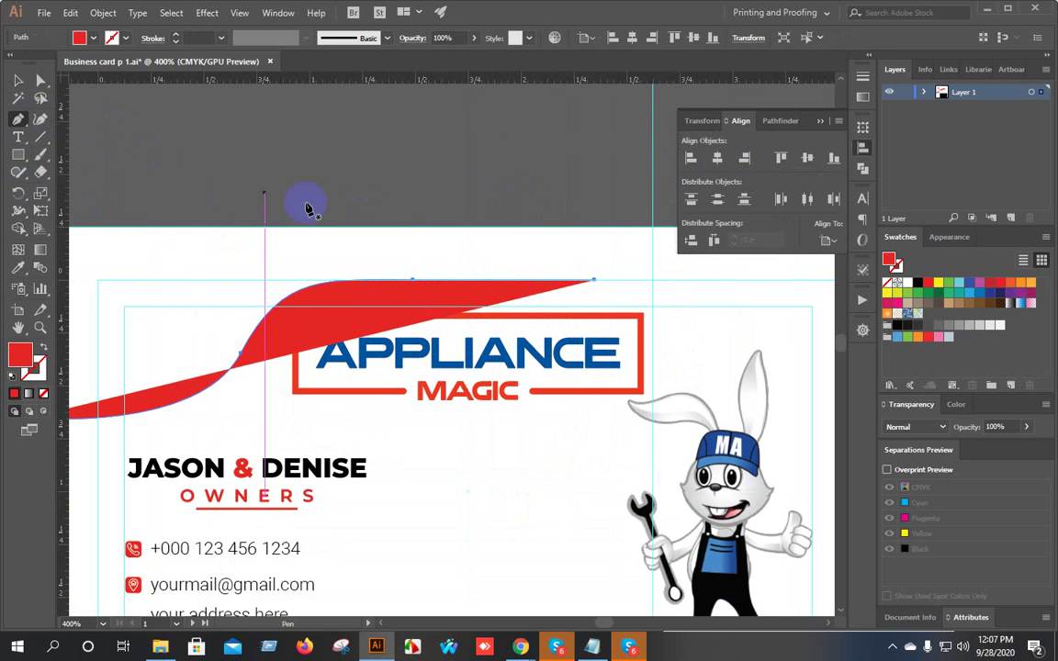
click(596, 283)
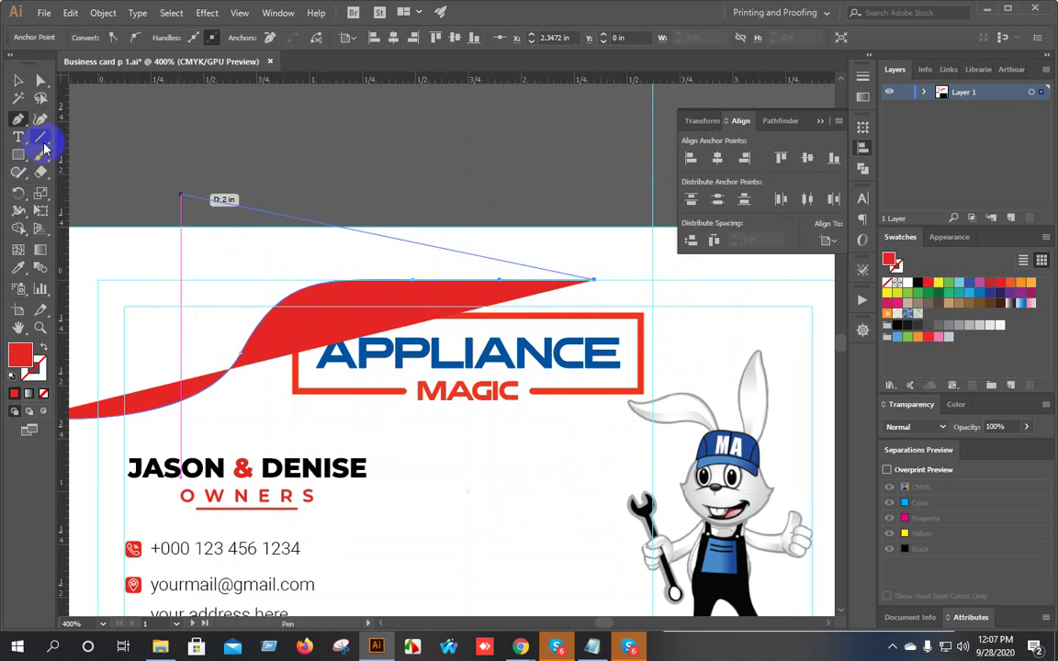
drag(17, 119, 80, 156)
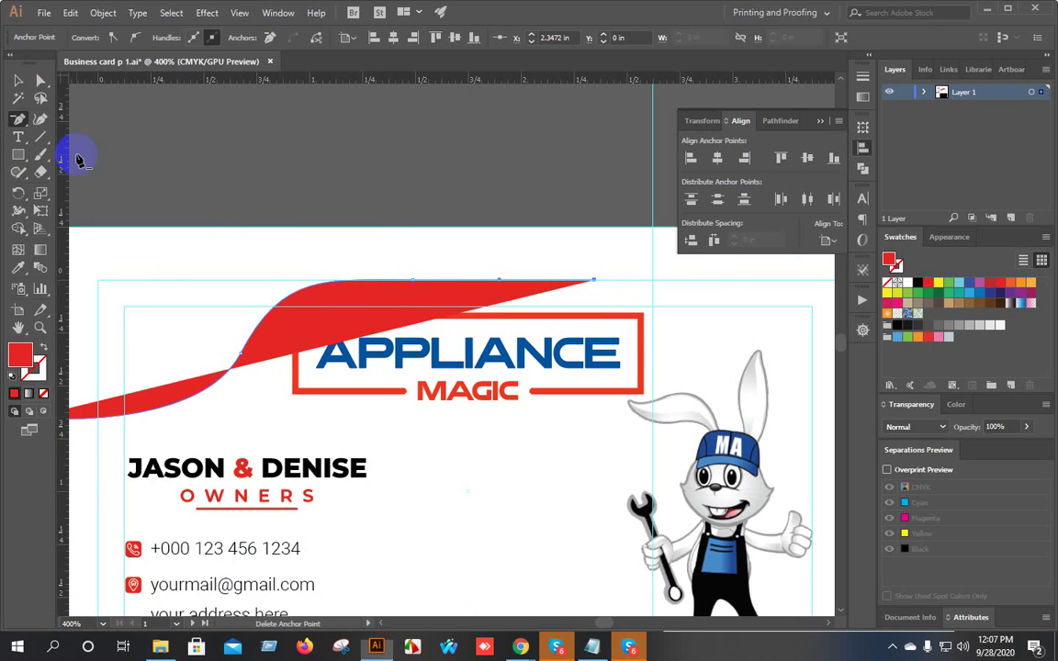
click(594, 280)
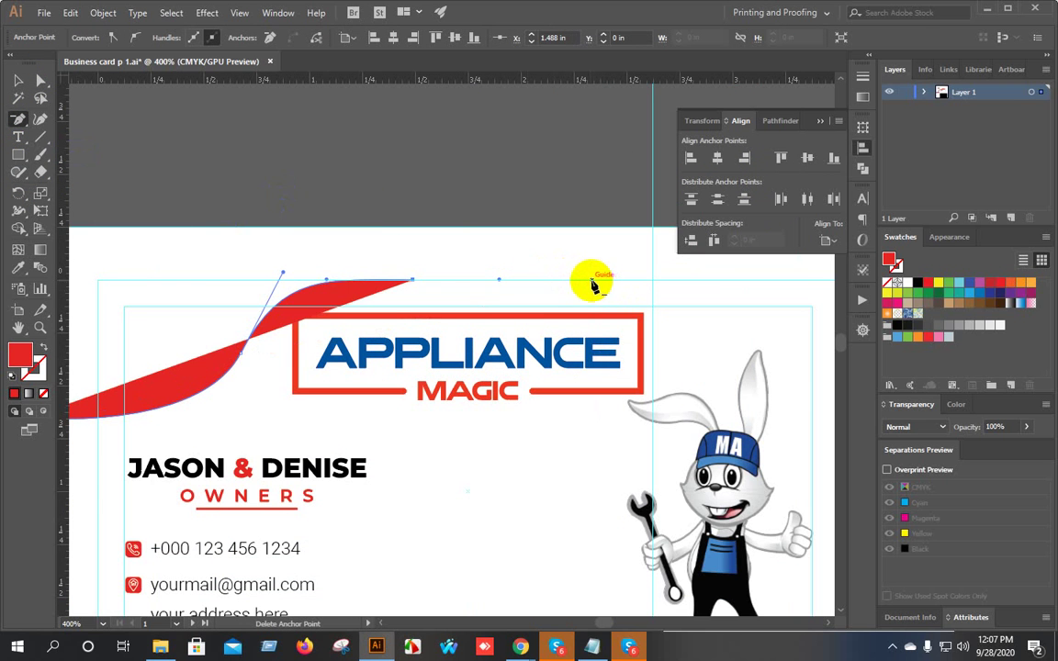
Give the vertical centre line a black 0.5 pt stroke.
click(17, 81)
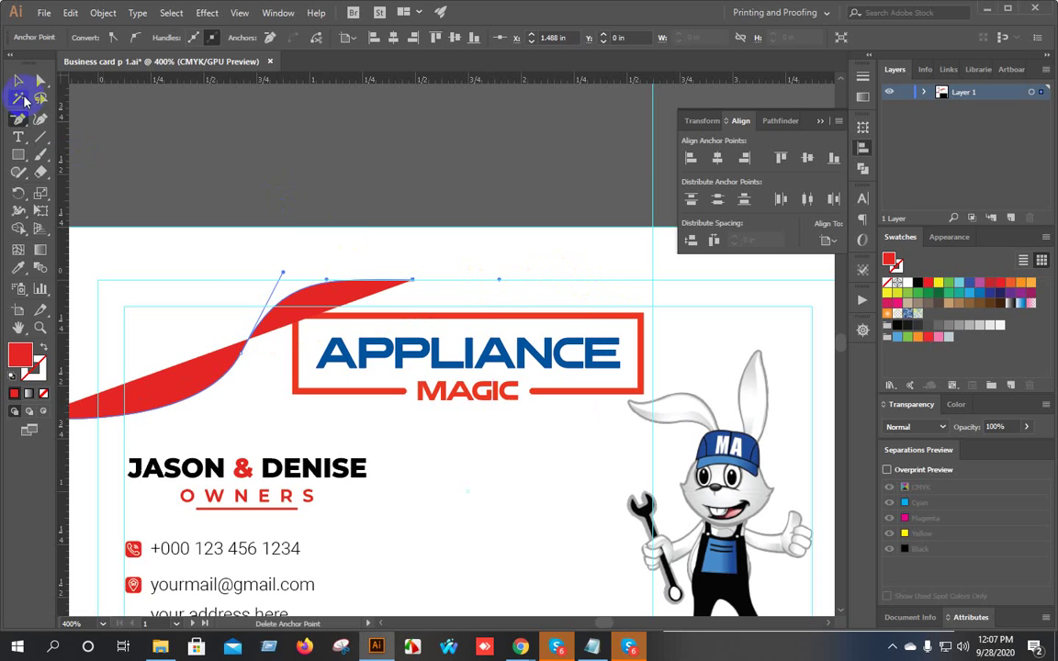
click(520, 202)
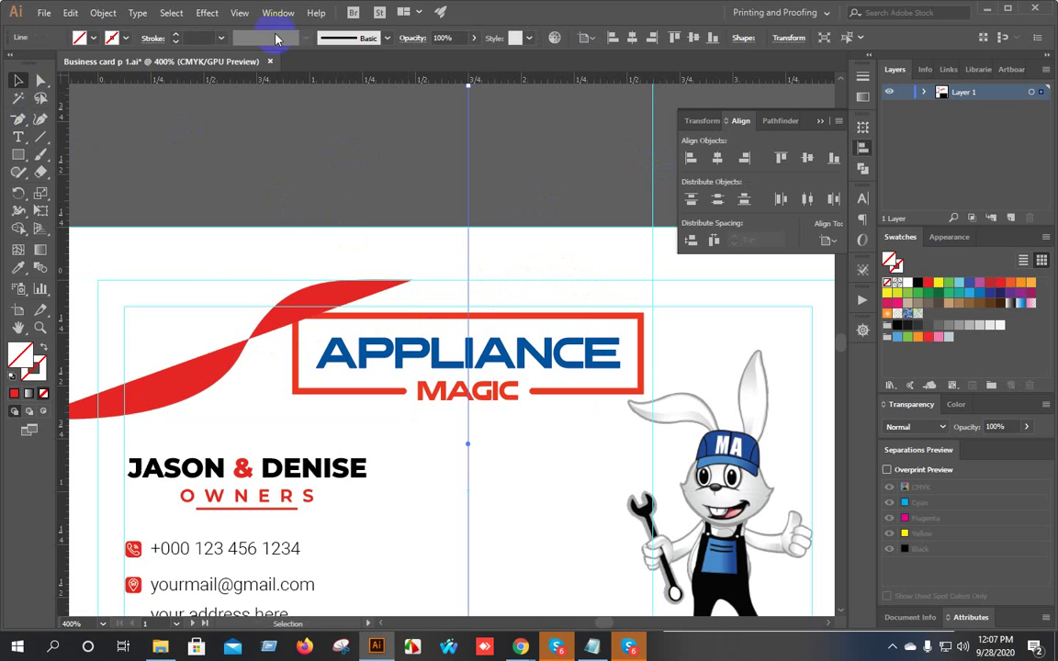
click(172, 35)
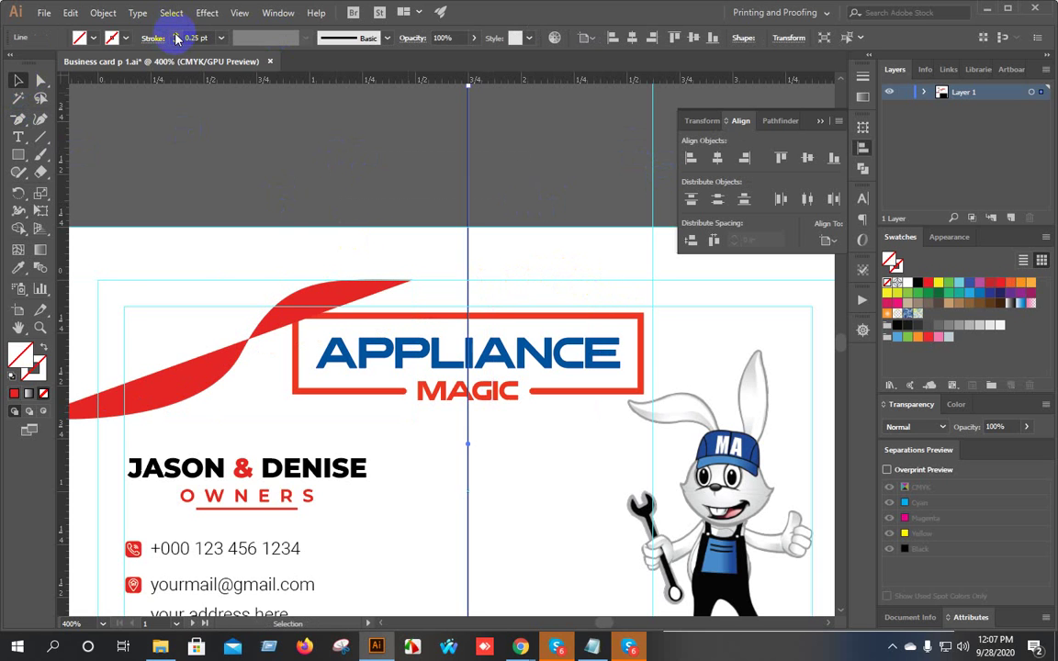
click(165, 137)
Extend the wave's open path along the upper guide to the centre line at X 1.75 in, and up to about Y -0.38 in above the card.
drag(17, 118, 125, 111)
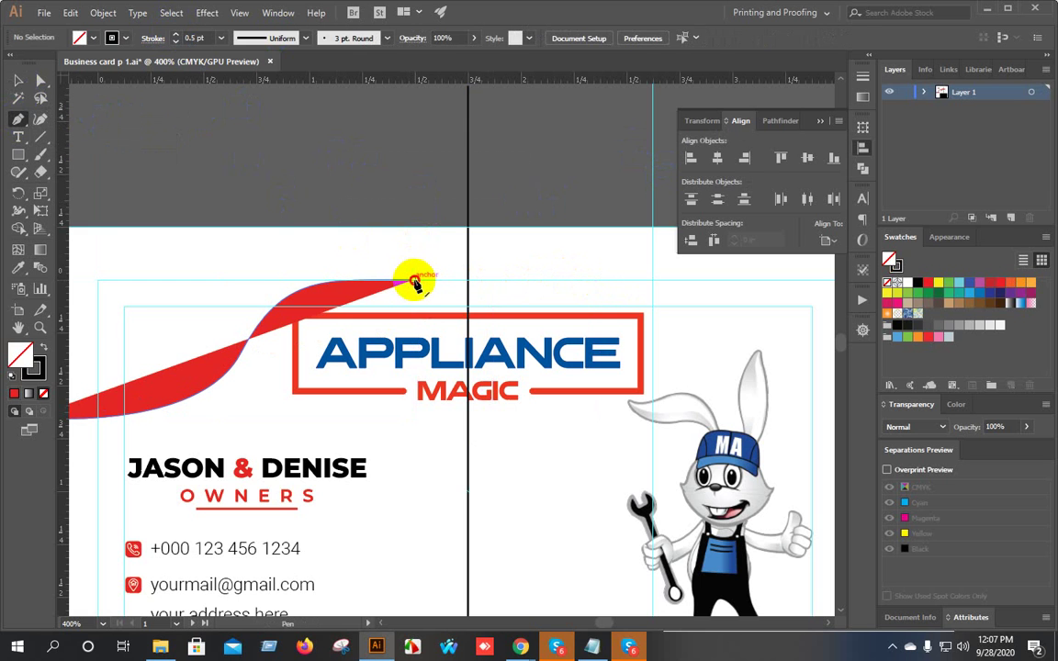
click(414, 281)
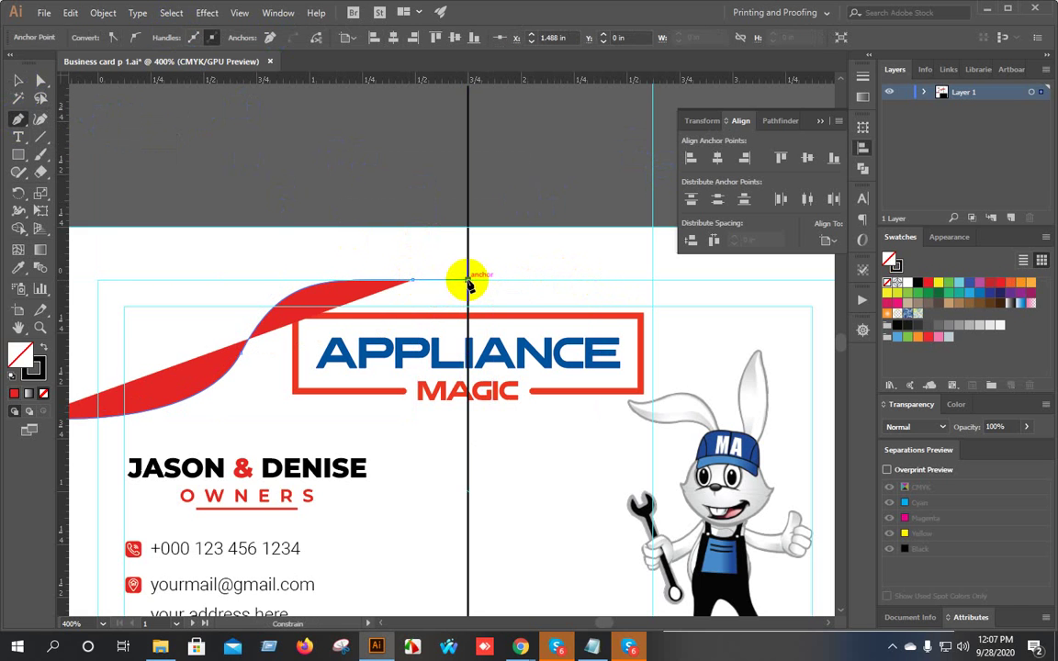
drag(469, 281, 470, 234)
click(467, 232)
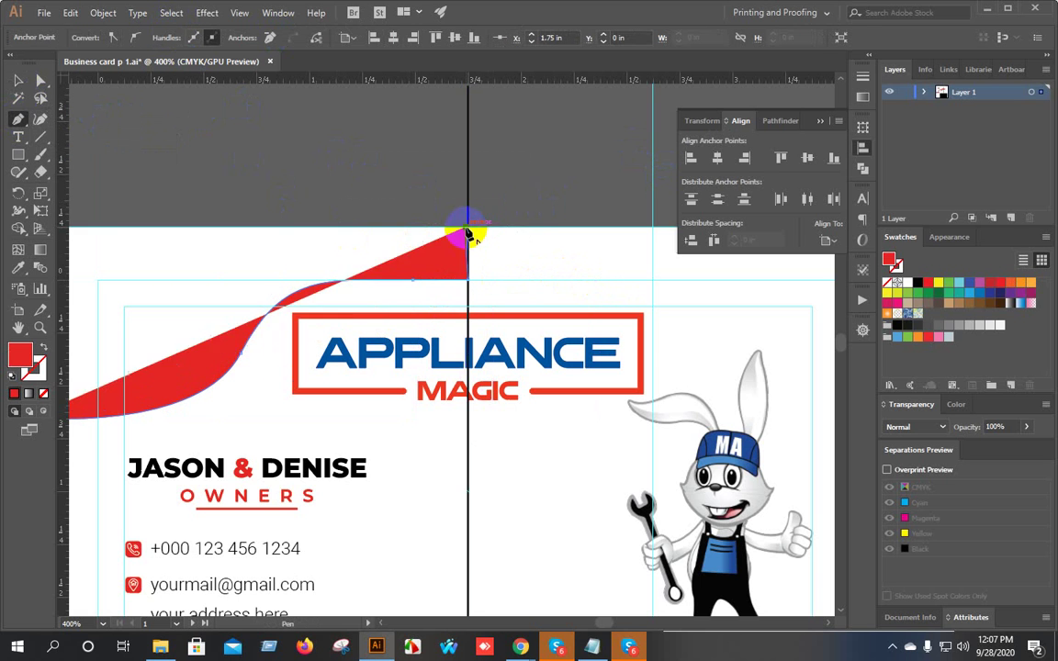
scroll(468, 234, down, 1)
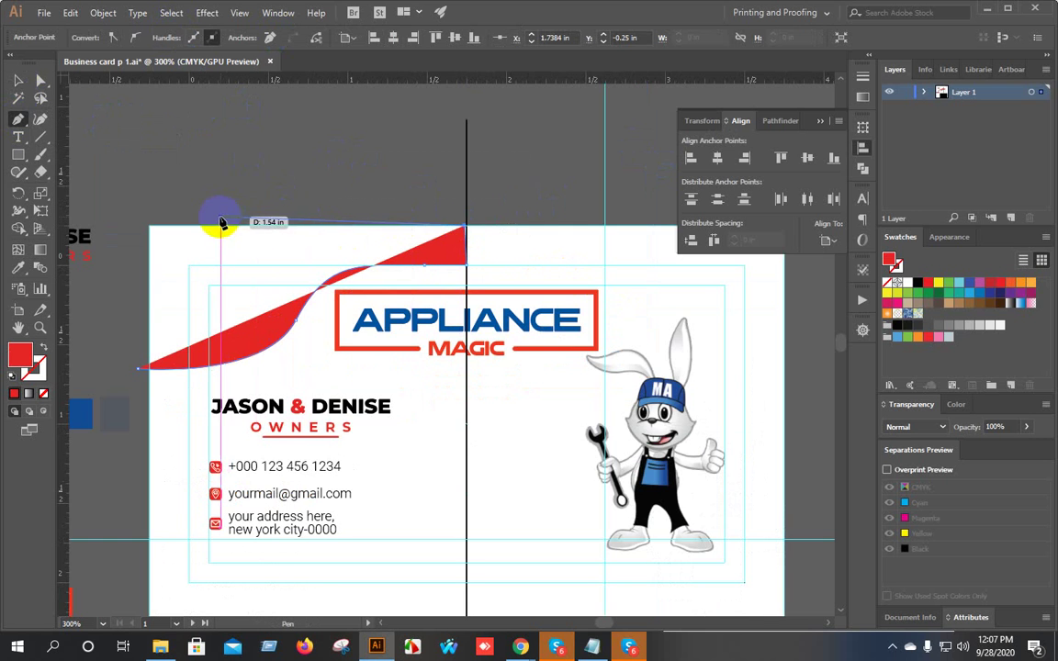
scroll(450, 207, up, 5)
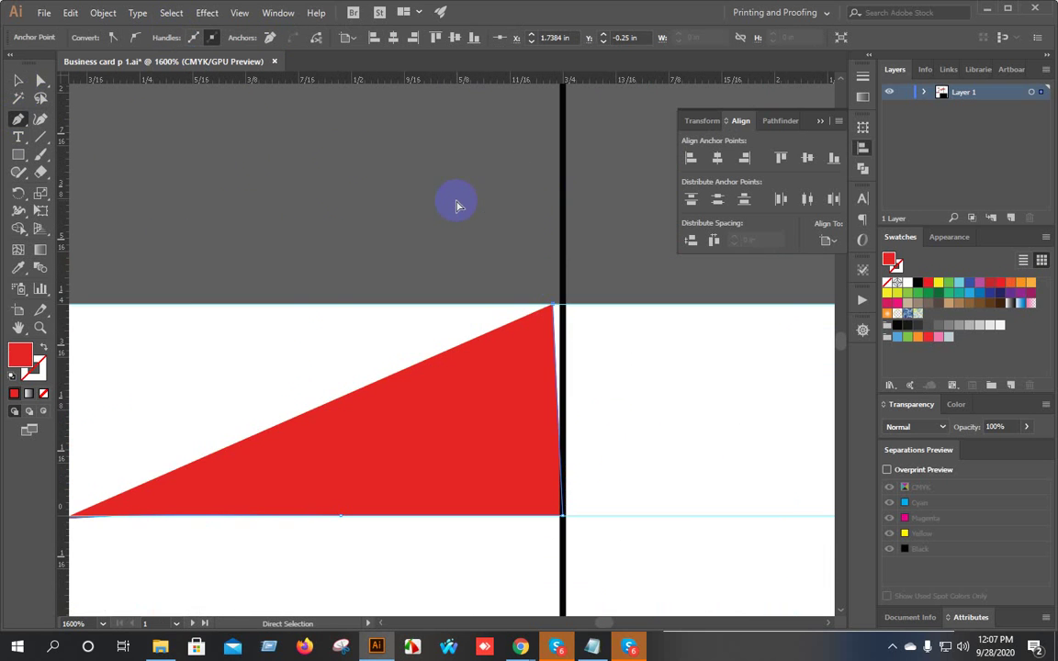
click(562, 200)
Close the red shape around the card's upper-left corner with an outer anchor at about X -0.38 in, Y -0.44 in, and deselect it.
scroll(560, 200, down, 5)
scroll(596, 198, left, 2)
scroll(345, 196, up, 1)
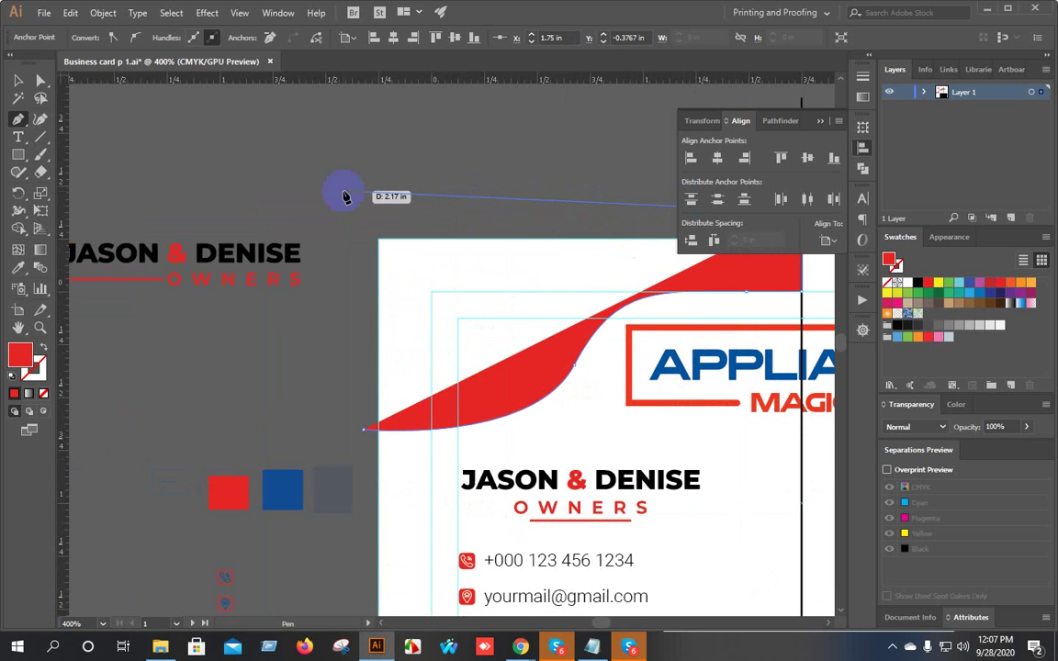
click(351, 198)
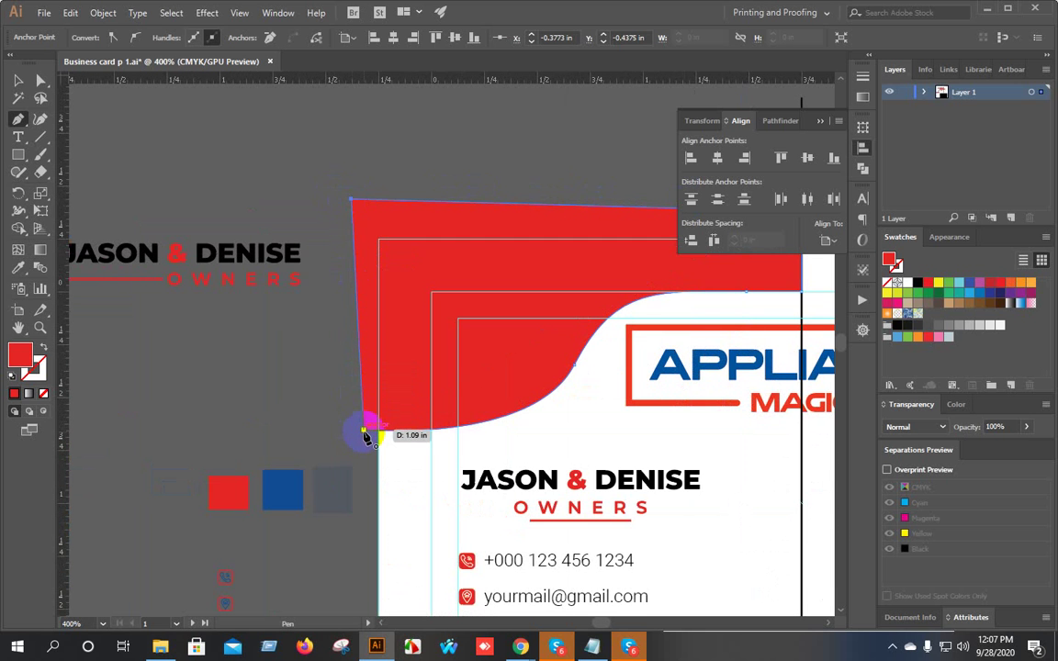
click(371, 425)
scroll(371, 425, down, 2)
scroll(437, 354, down, 2)
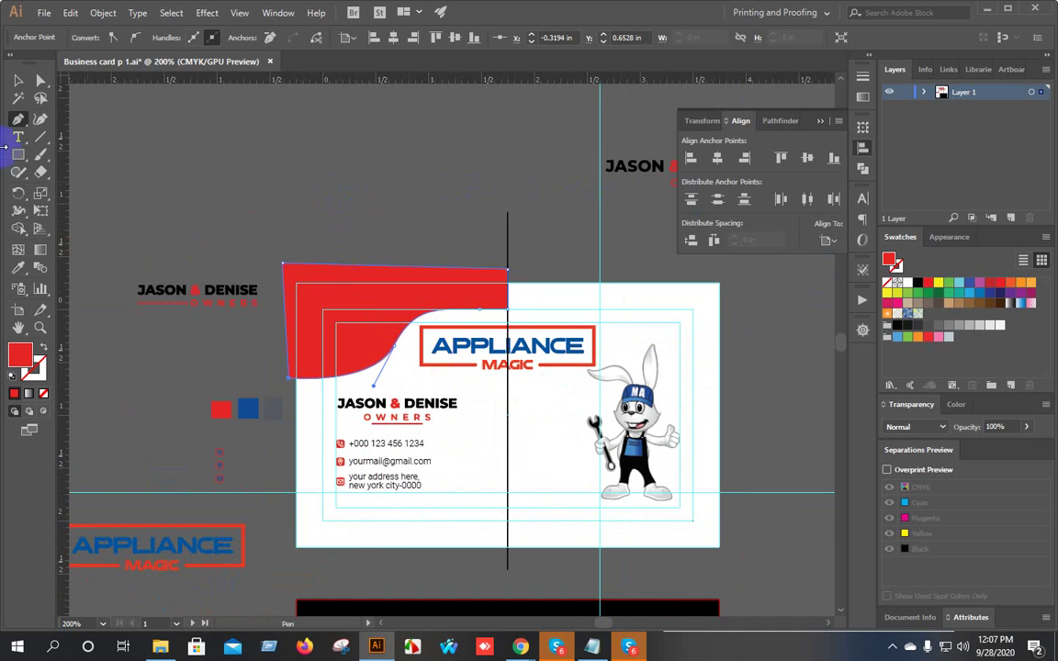
click(22, 83)
click(326, 189)
Nudge the red wave shape slightly upward, keeping its straight right edge on the vertical centre line.
scroll(366, 295, up, 2)
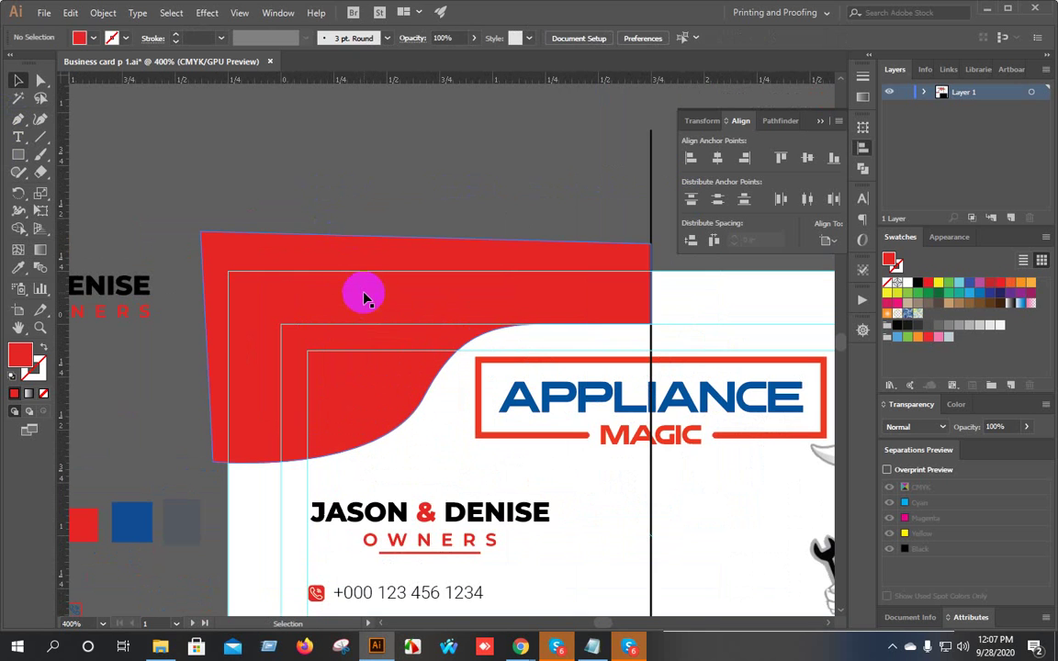
click(327, 301)
key(Up)
key(Up)
key(Up)
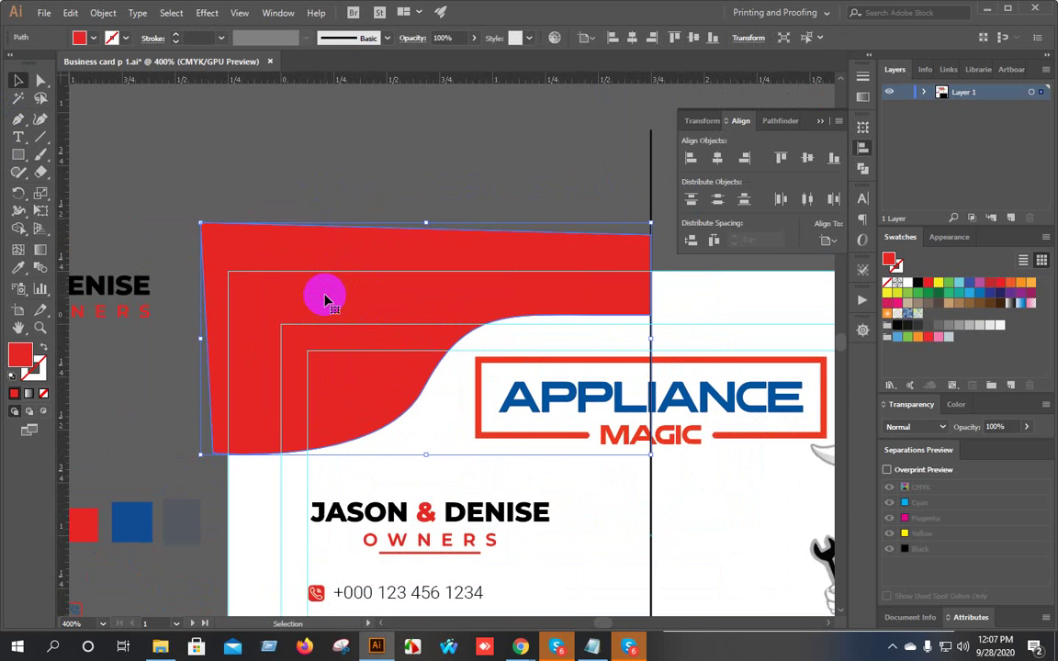
key(Up)
key(Left)
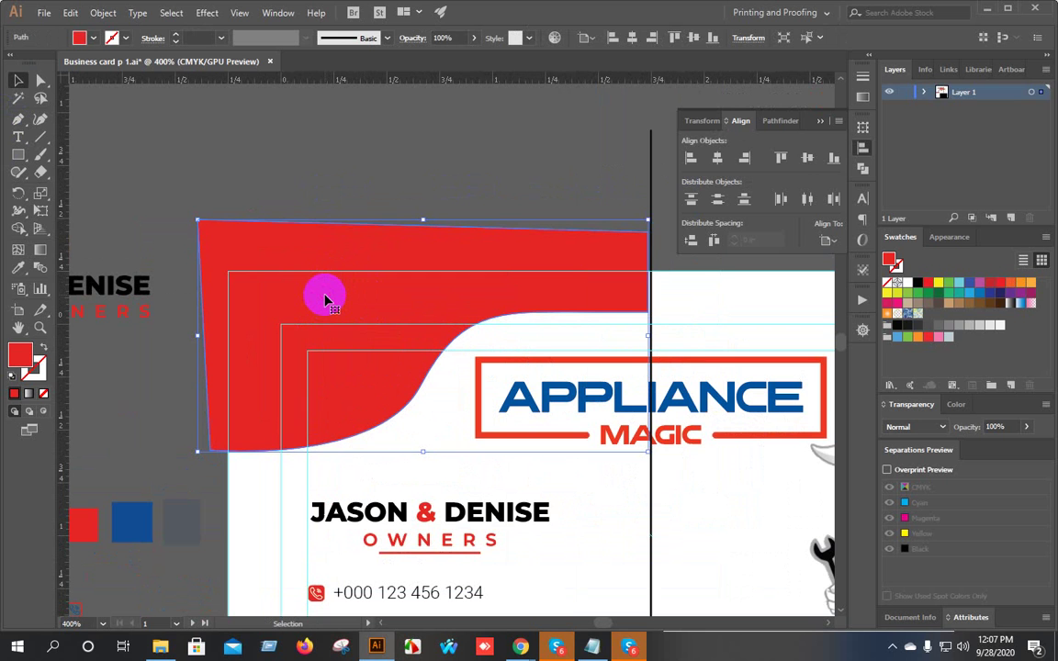
key(Right)
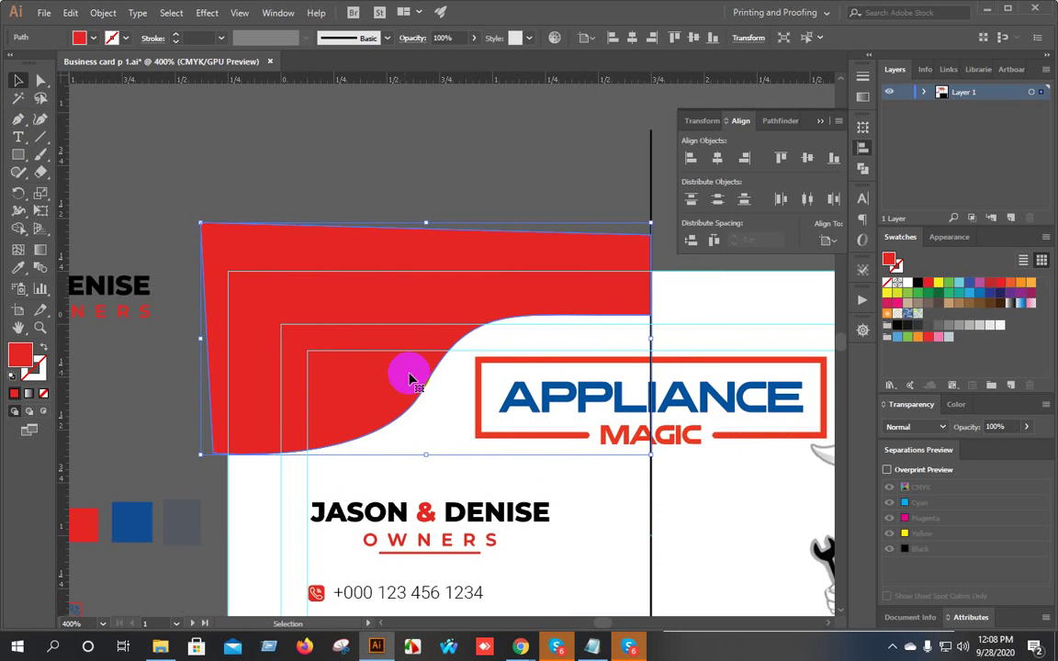
Trim away the part of the red shape outside the white card rectangle with the Shape Builder tool.
key(a)
key(v)
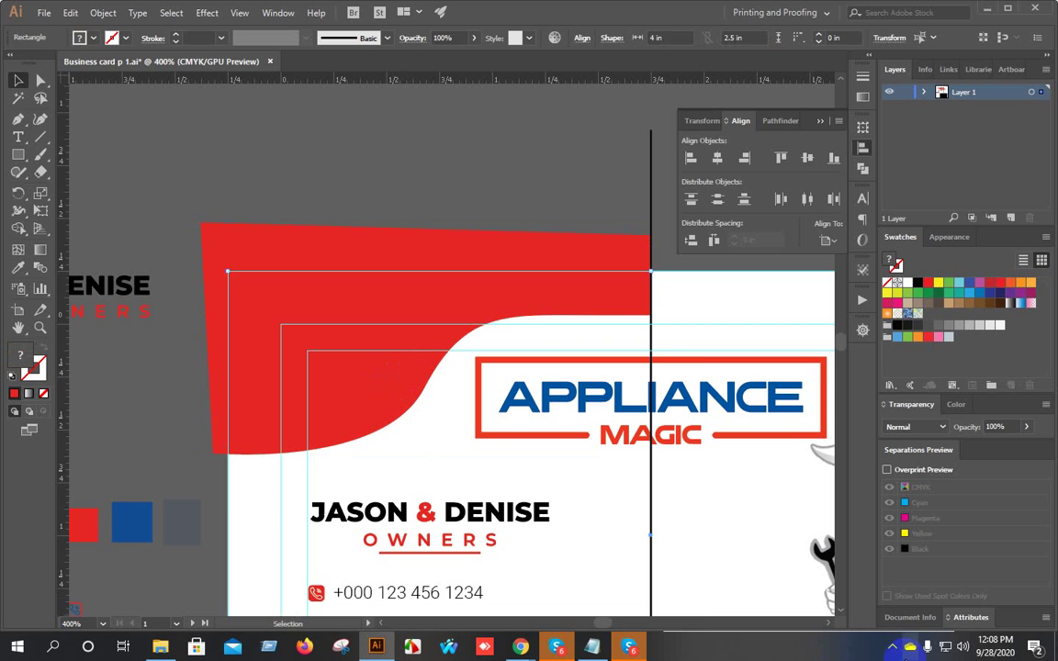
click(440, 445)
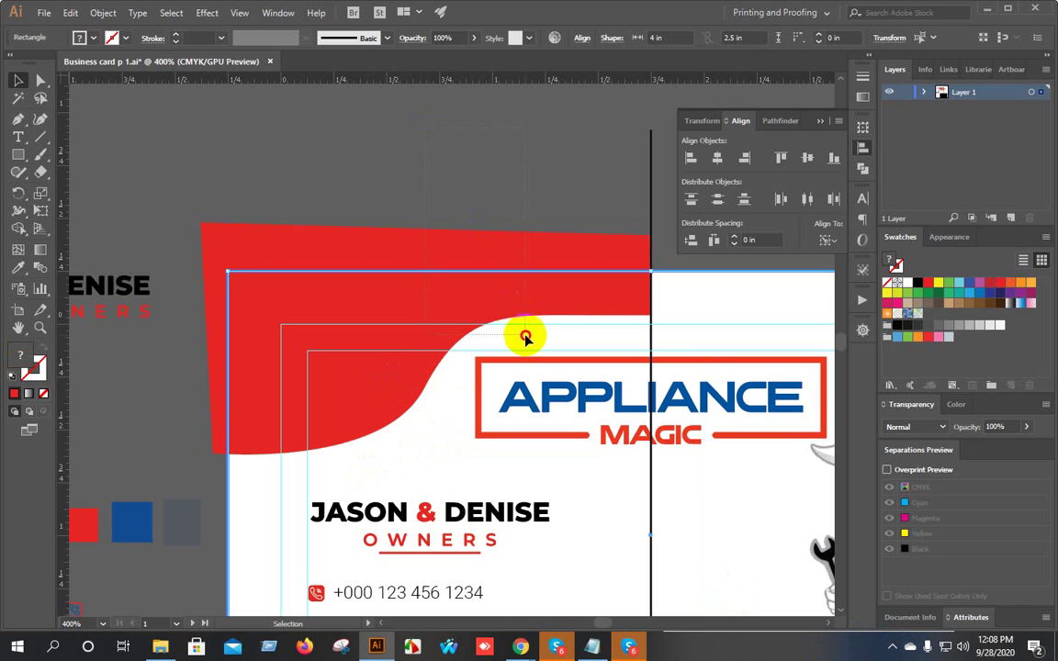
click(347, 277)
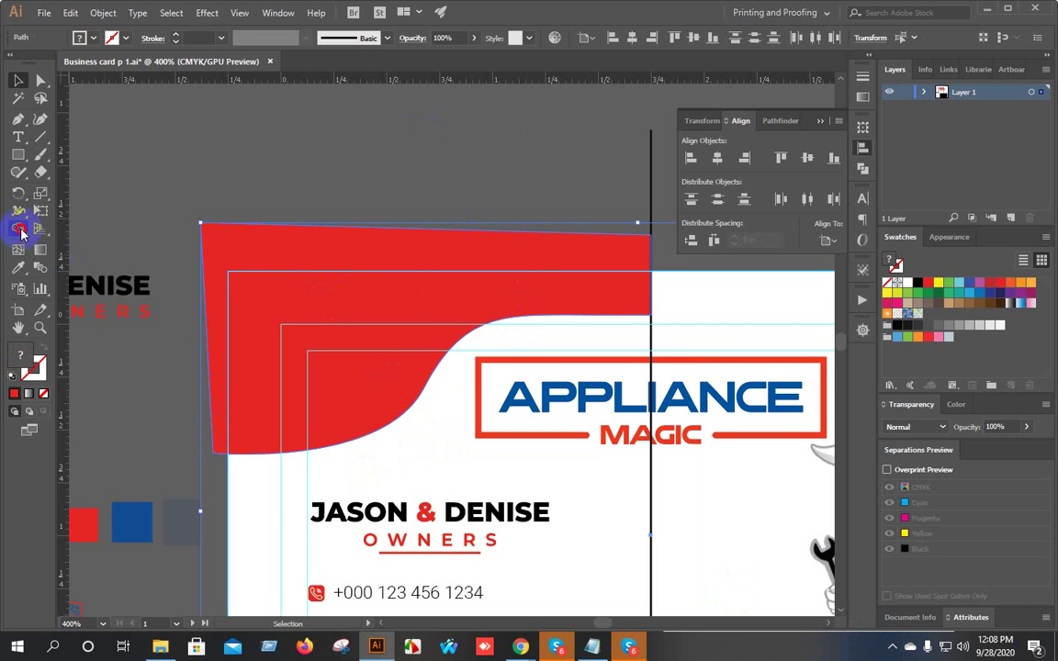
click(22, 233)
alt+click(230, 241)
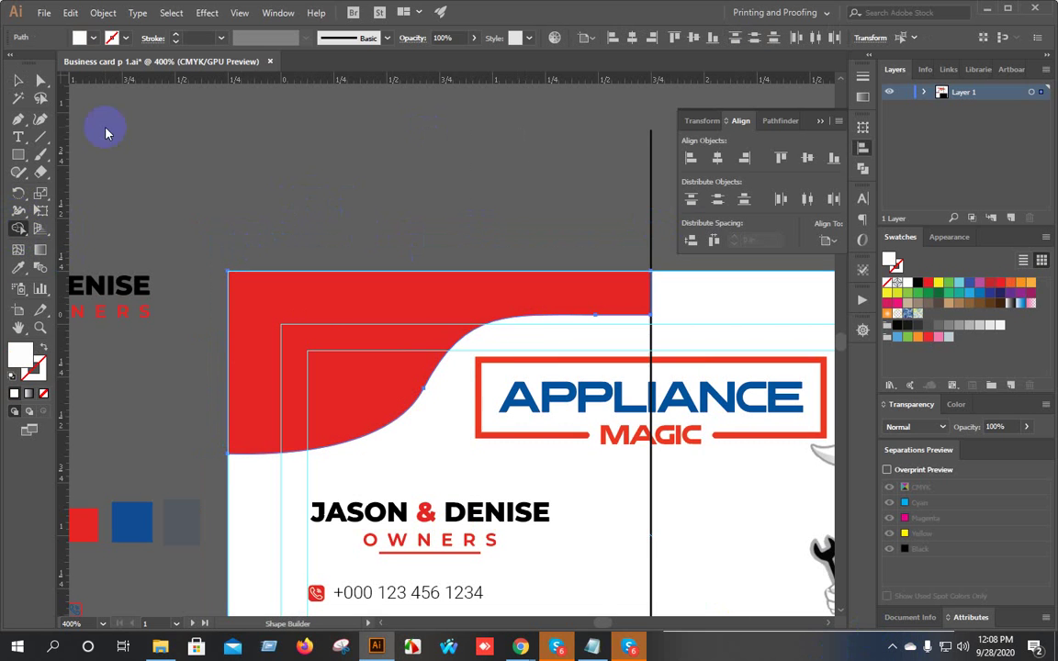
Lock the white card background.
click(19, 80)
click(310, 288)
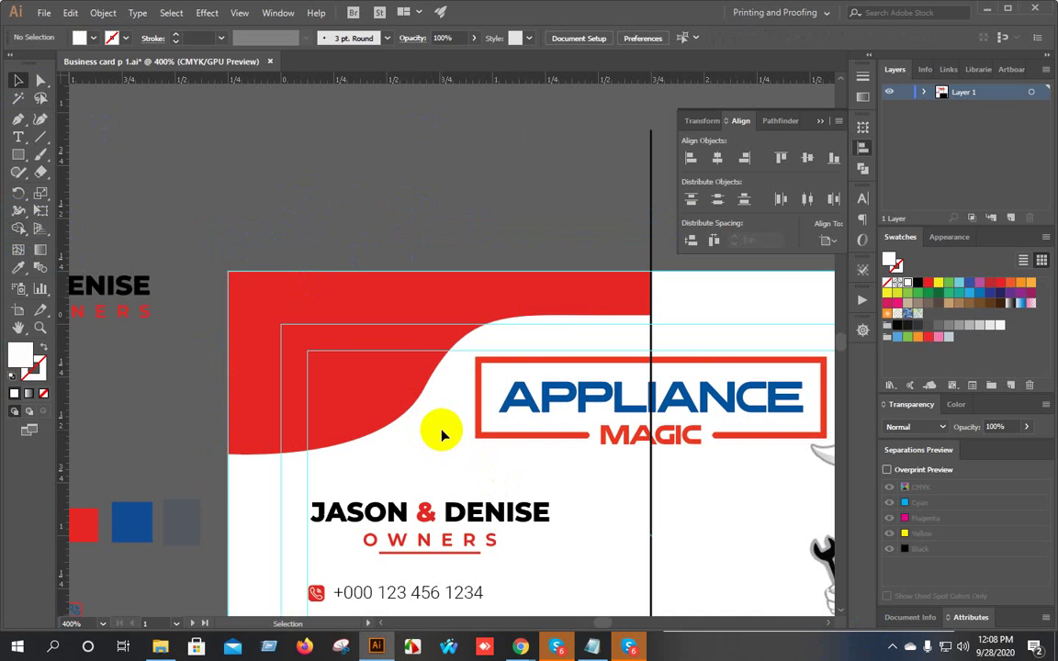
click(413, 389)
Copy the trimmed red wave shape and paste the duplicate in front of it.
scroll(401, 393, up, 1)
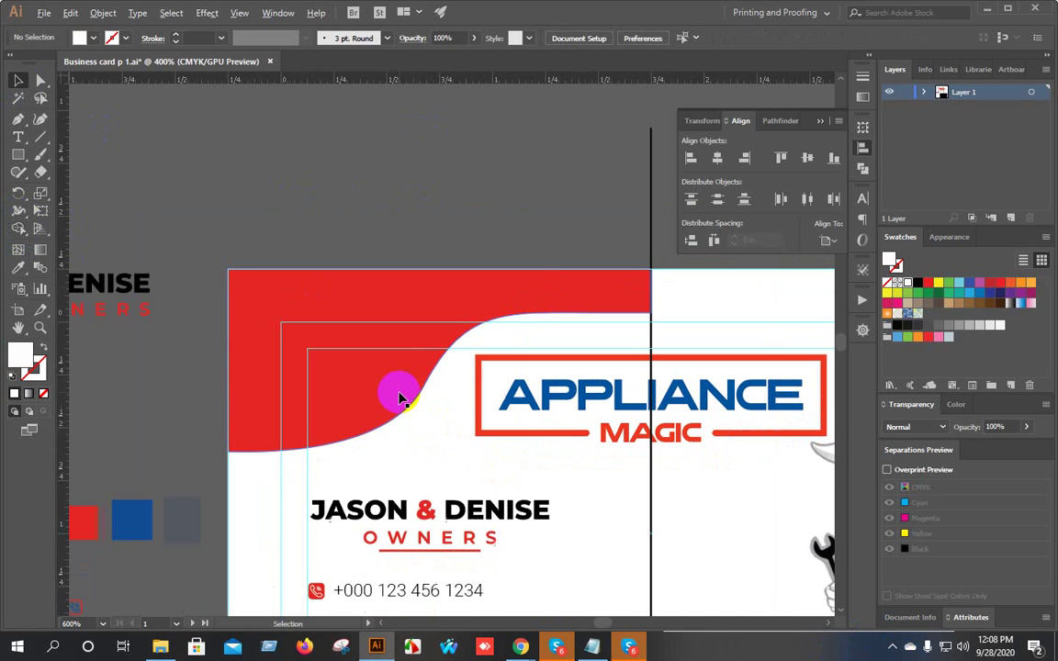
scroll(399, 396, down, 1)
click(326, 336)
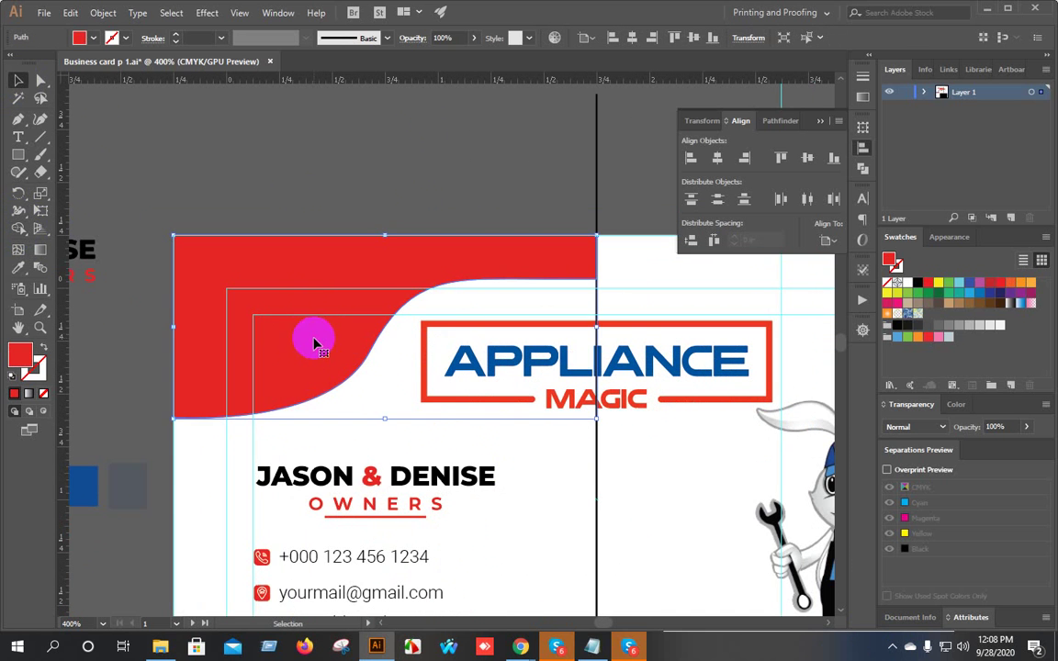
click(70, 13)
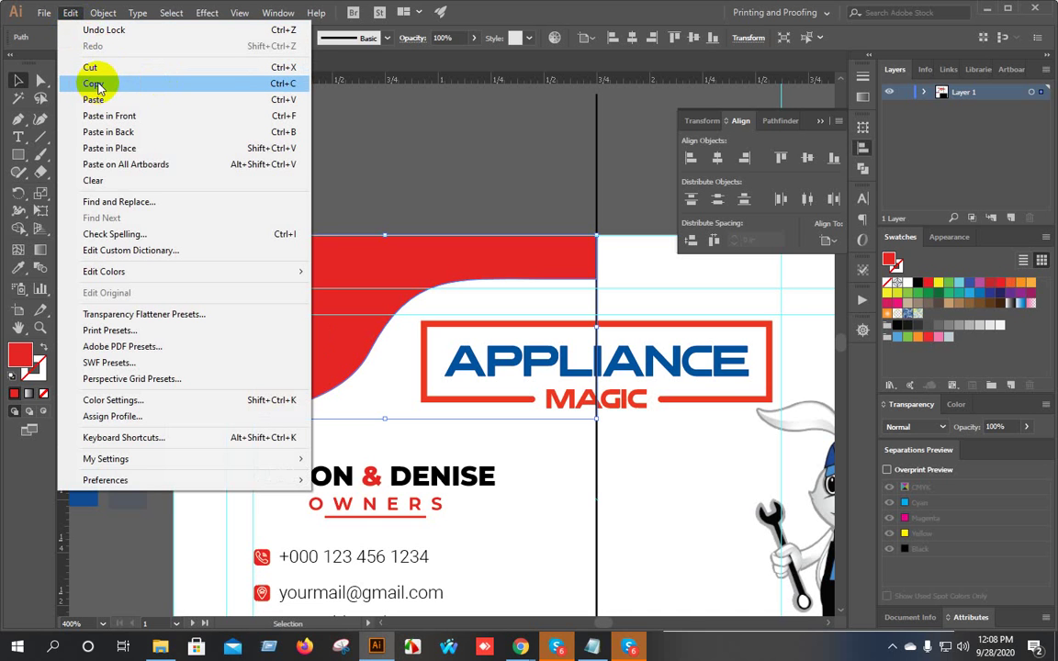
click(96, 83)
click(72, 14)
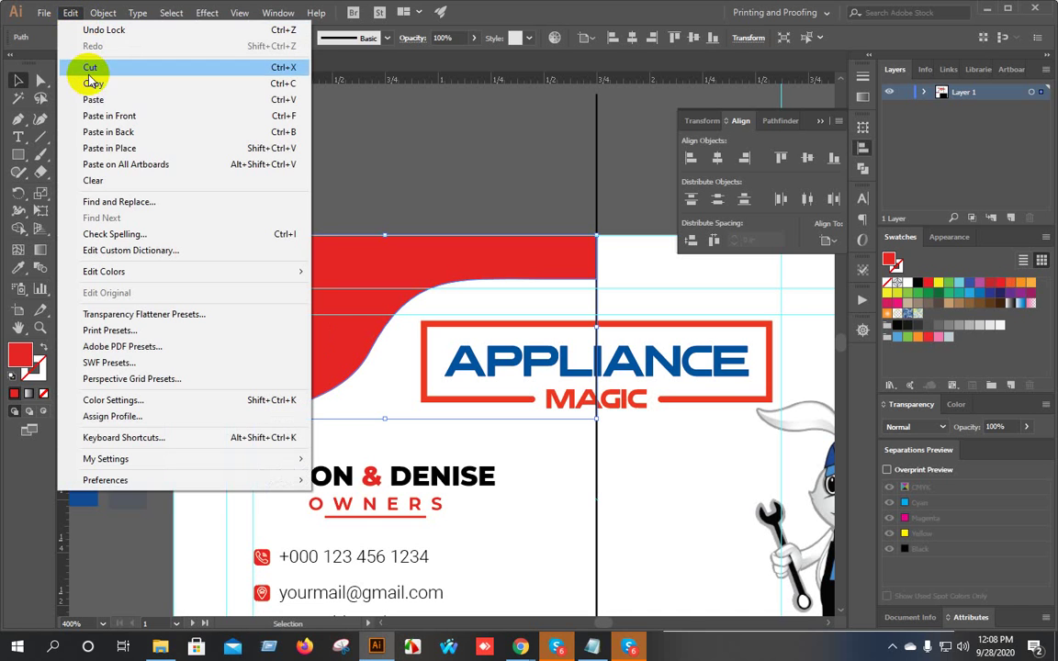
click(129, 116)
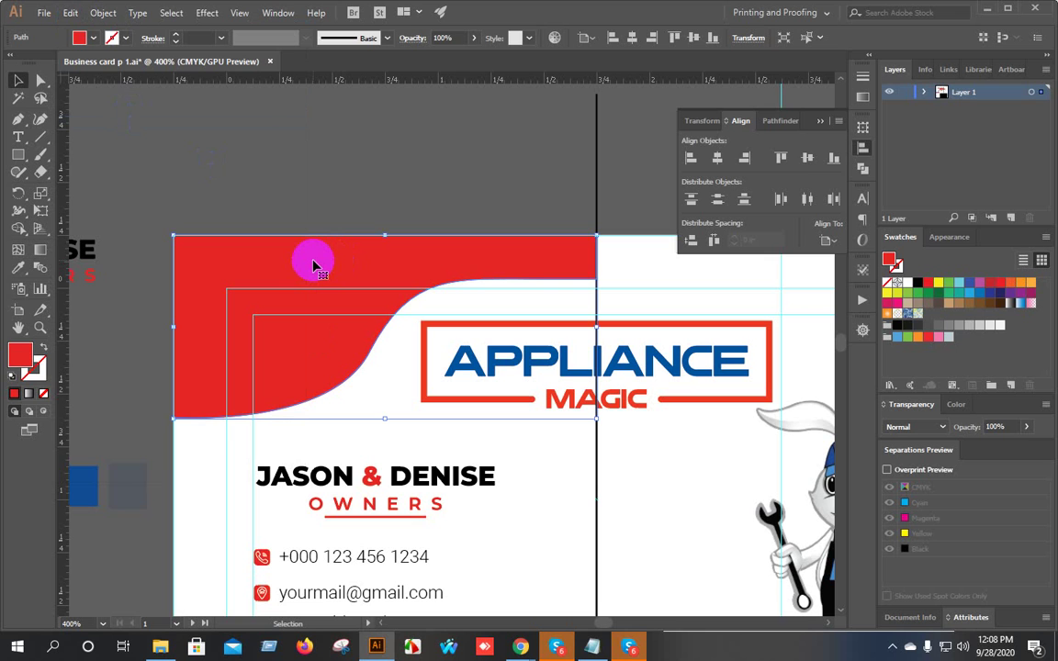
Nudge the duplicated red wave up by four increments, leaving a thin strip of the original below it, and deselect it.
key(Up)
key(Up)
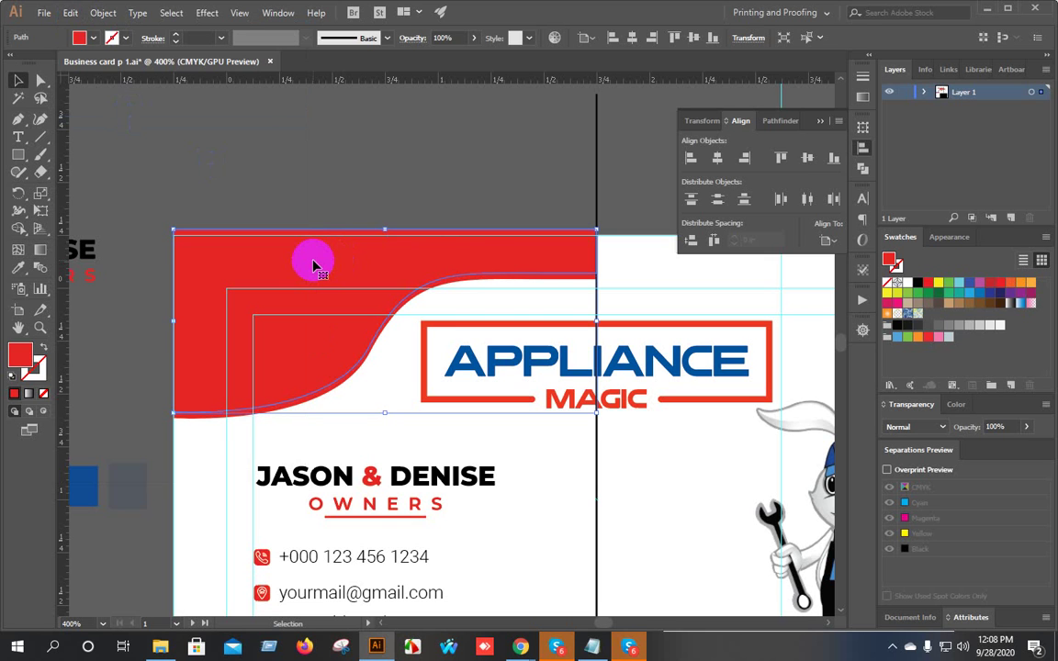
key(Up)
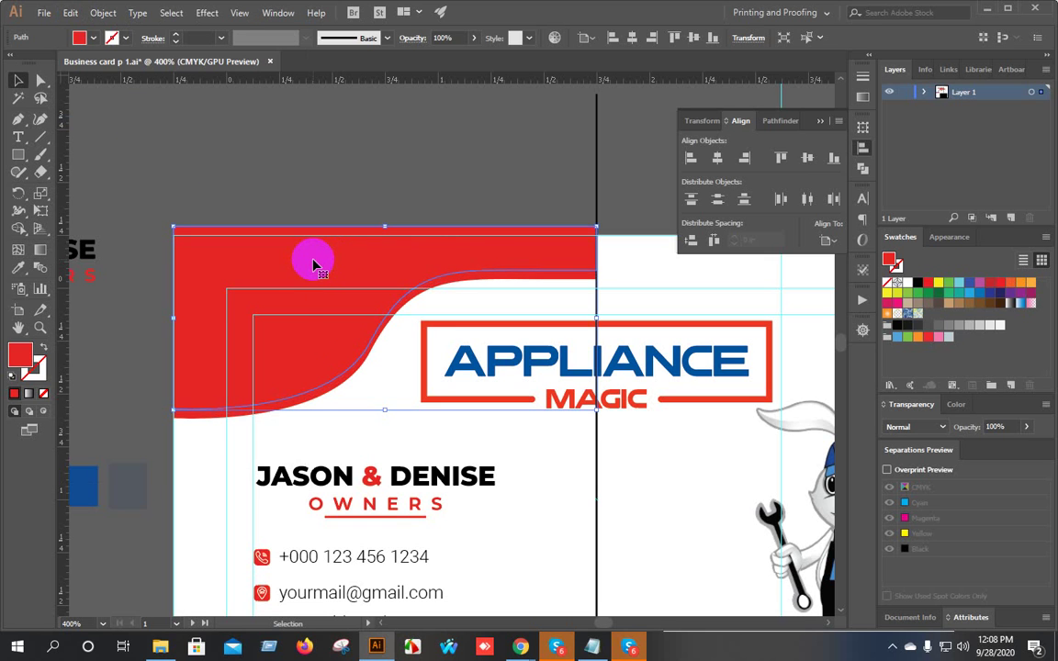
key(Up)
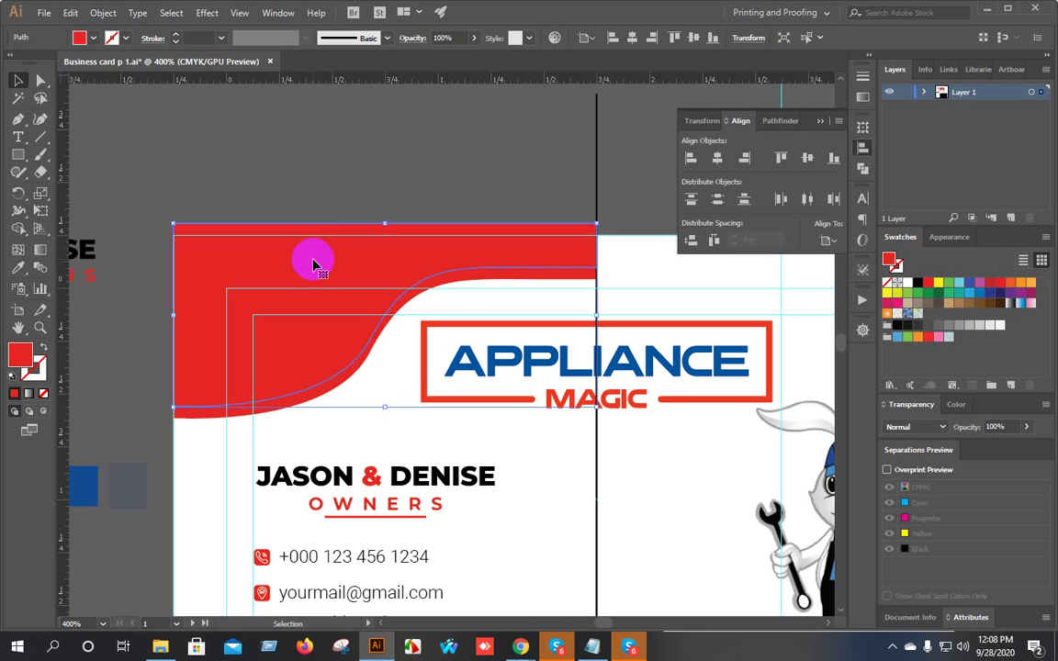
click(361, 151)
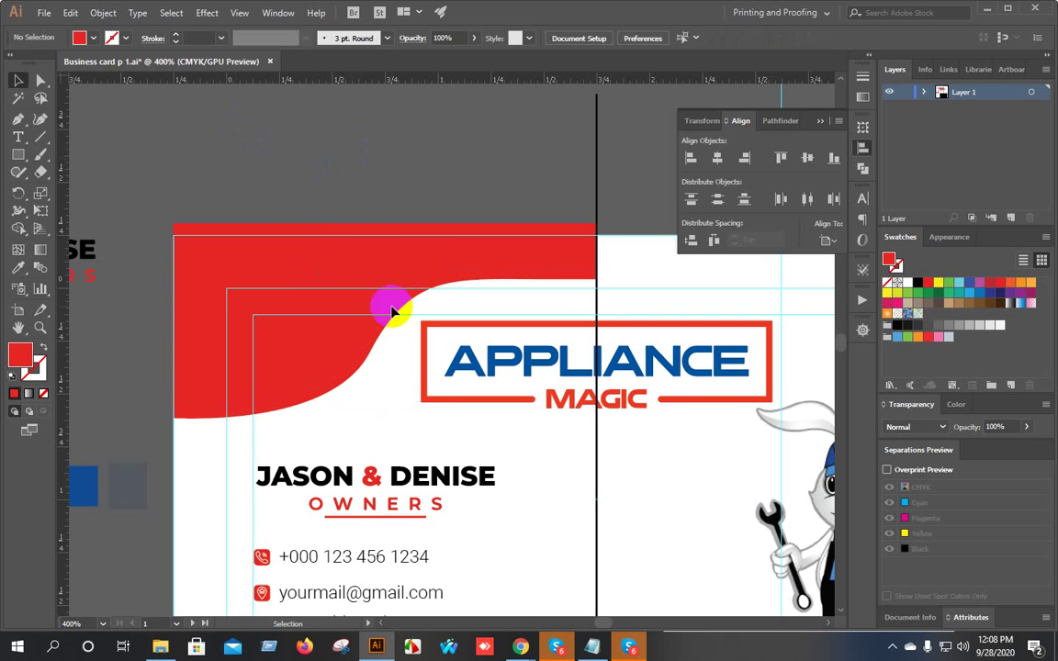
Recolour the original wave shape at the back with the blue sampled from the APPLIANCE lettering.
click(341, 383)
key(i)
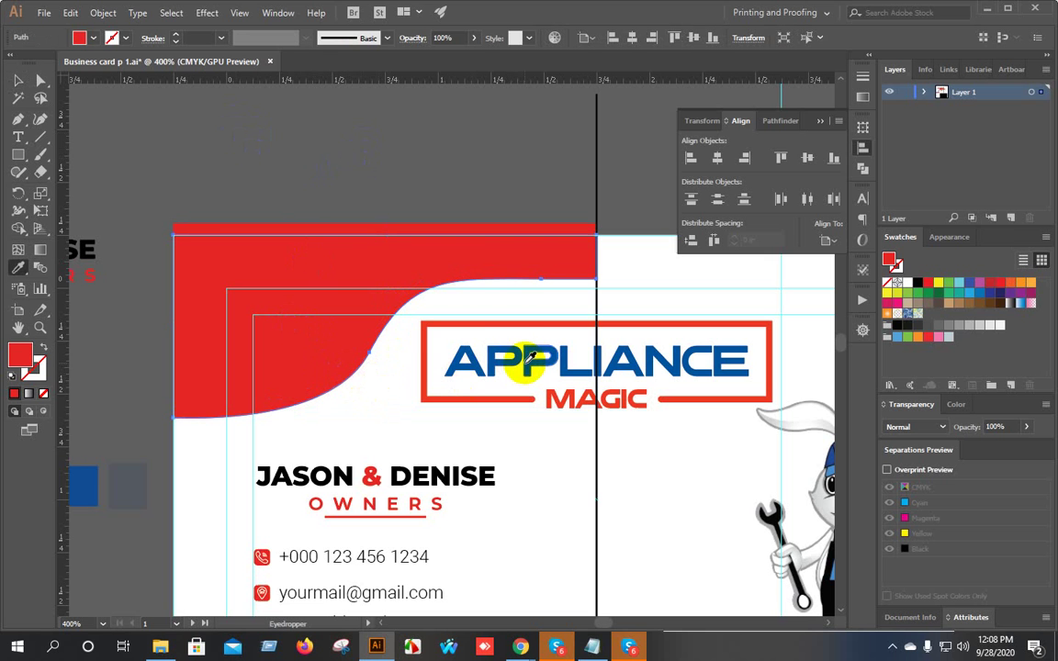
click(520, 351)
key(v)
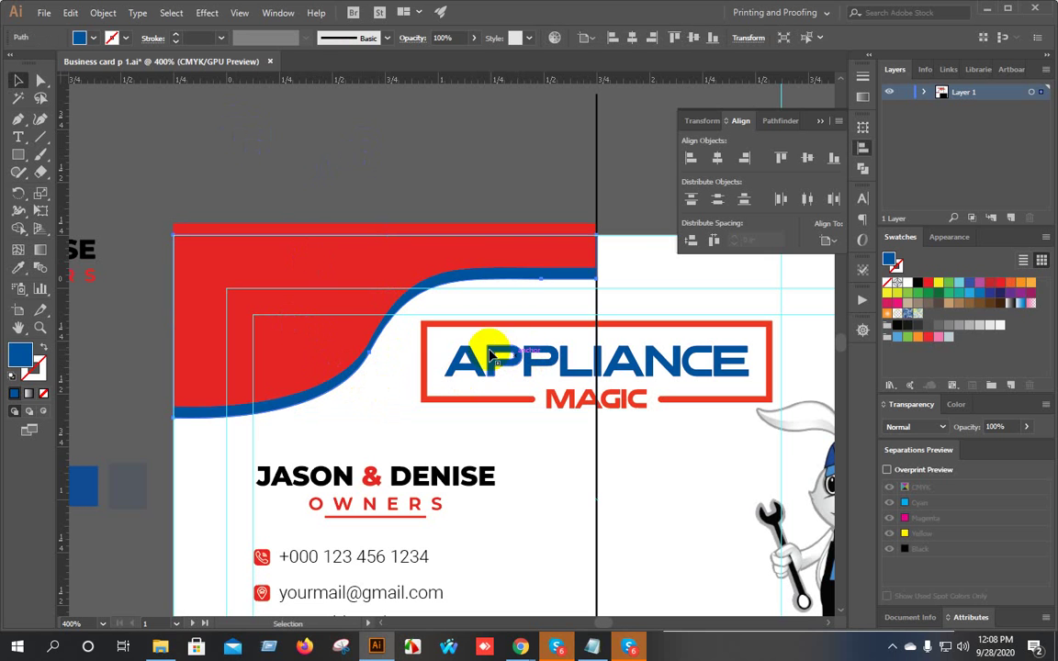
click(278, 170)
Try converting the middle anchor point of the front red wave's curve to a corner point with the Anchor Point tool.
scroll(431, 336, down, 1)
scroll(386, 340, up, 4)
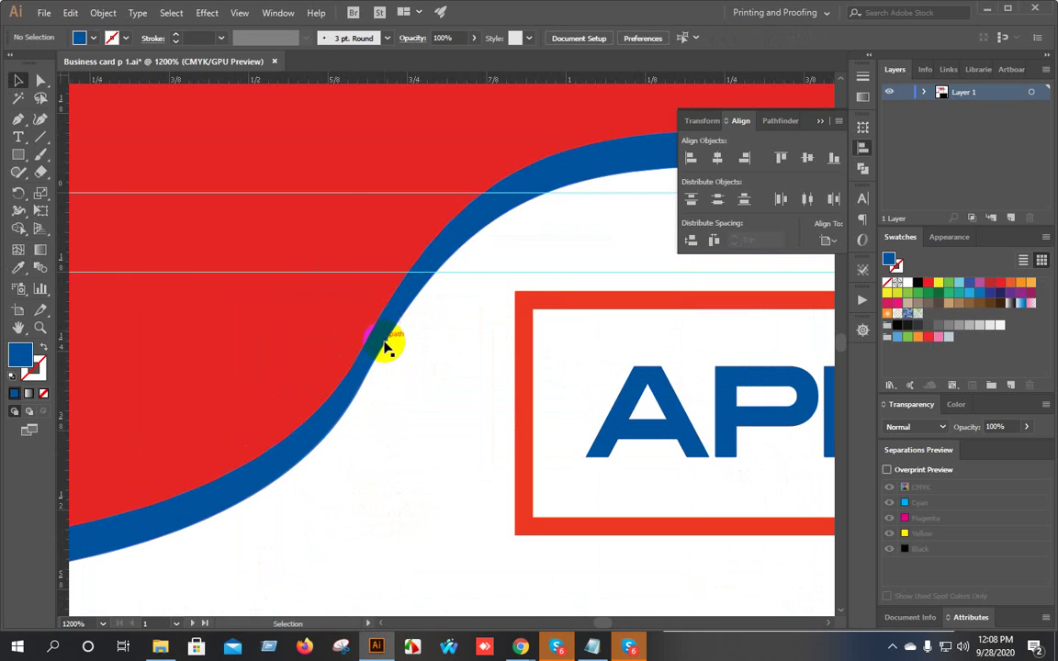
scroll(385, 336, down, 1)
drag(386, 333, 484, 397)
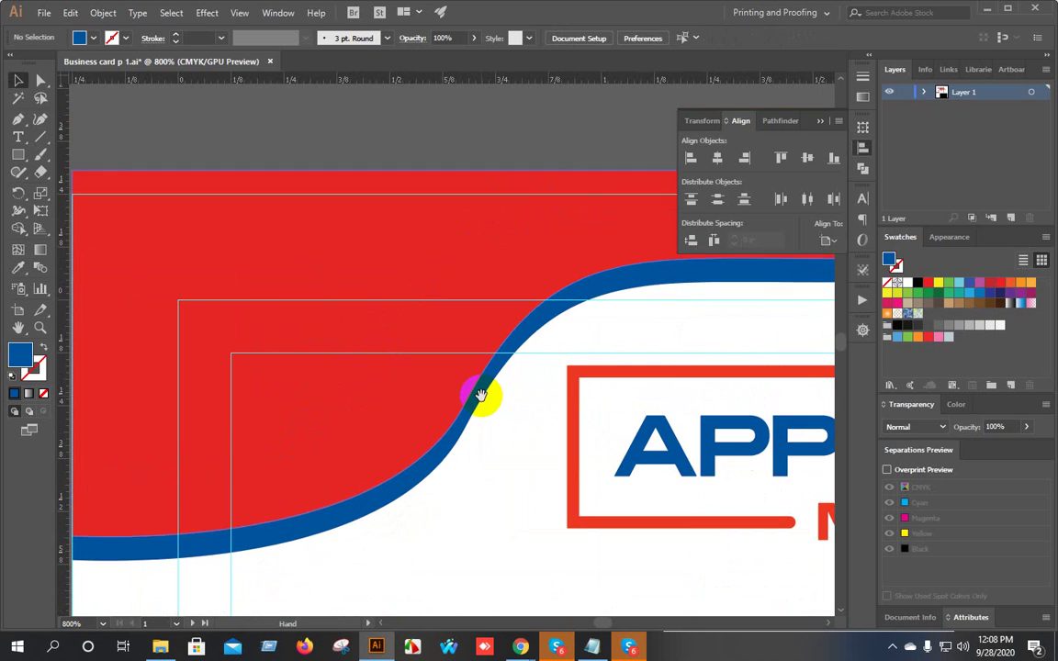
click(472, 393)
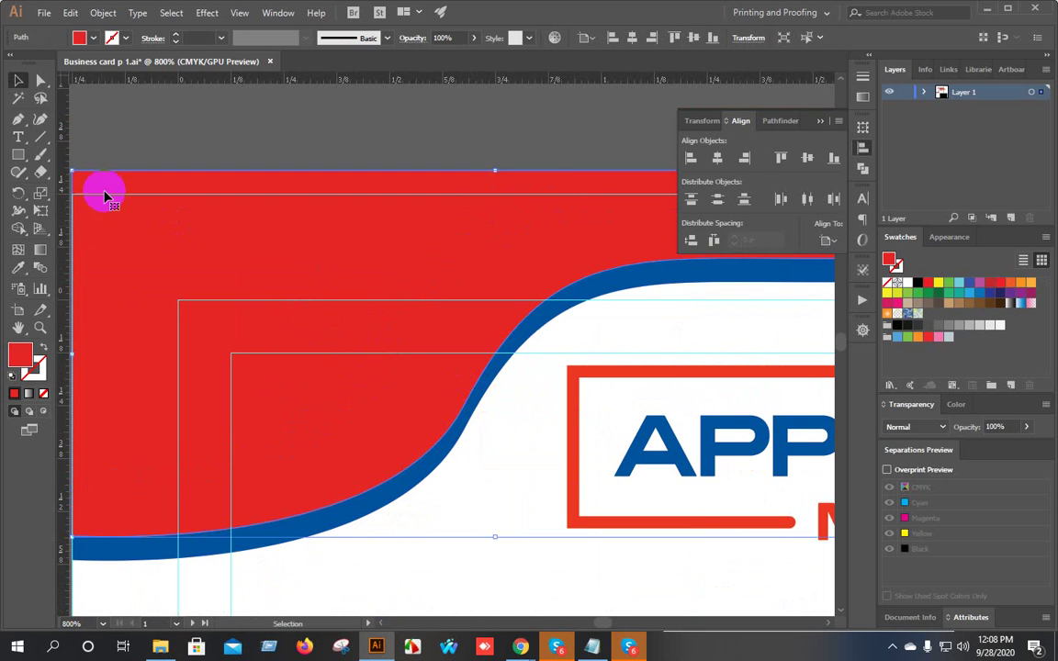
drag(17, 119, 81, 171)
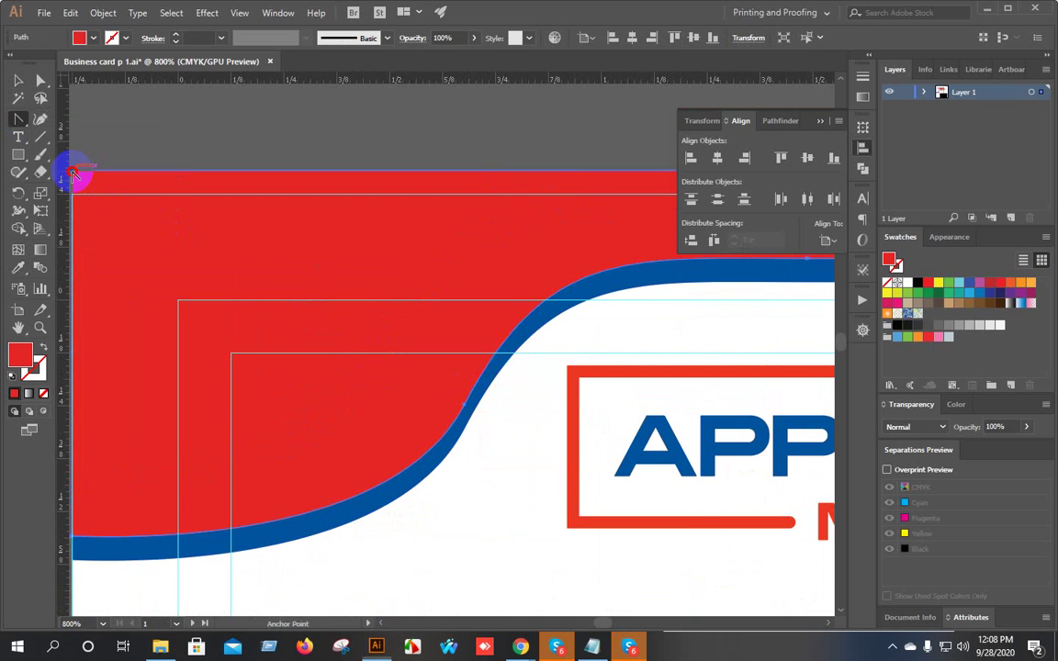
click(466, 408)
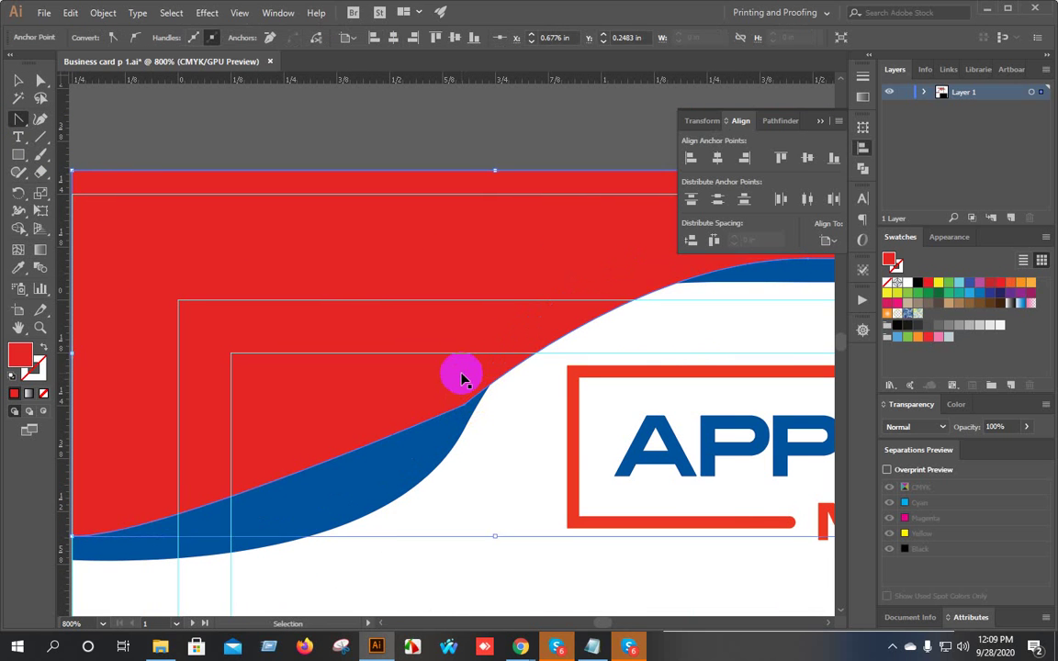
drag(462, 378, 488, 406)
alt+scroll(493, 407, down, 1)
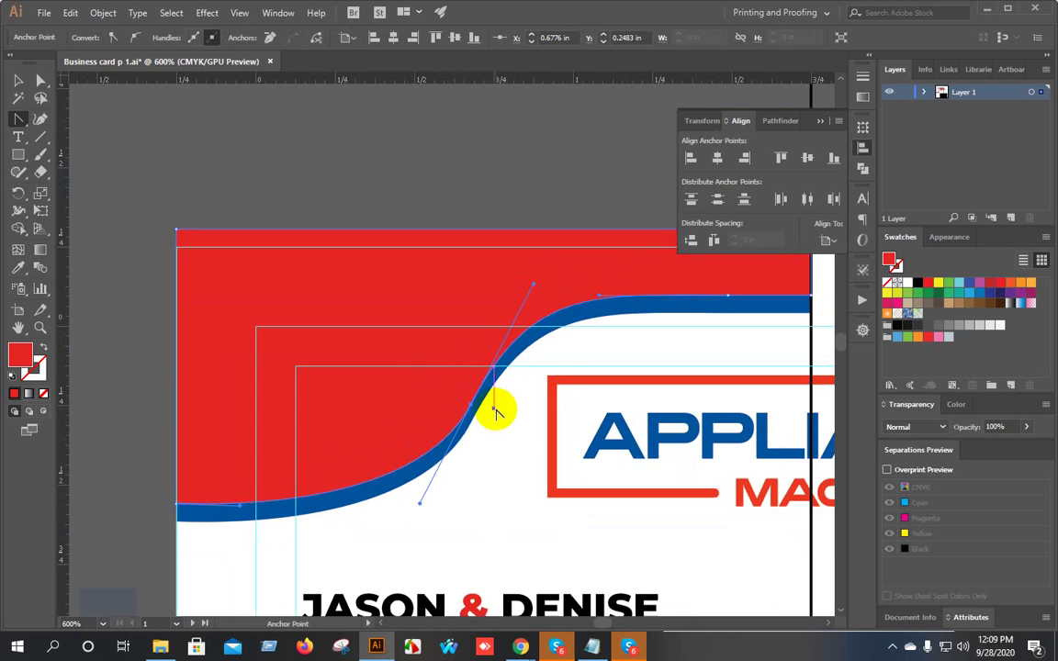
Lower the anchor point at the left end of the red wave's curve to about Y 0.58 in, thinning the blue edge.
scroll(495, 397, up, 2)
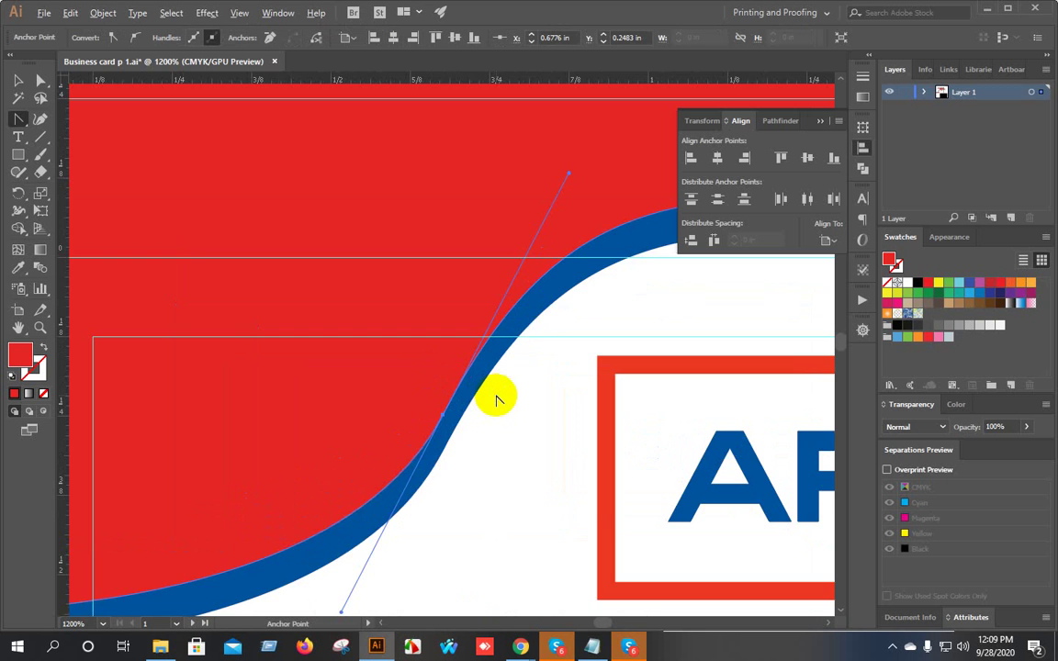
scroll(495, 397, down, 3)
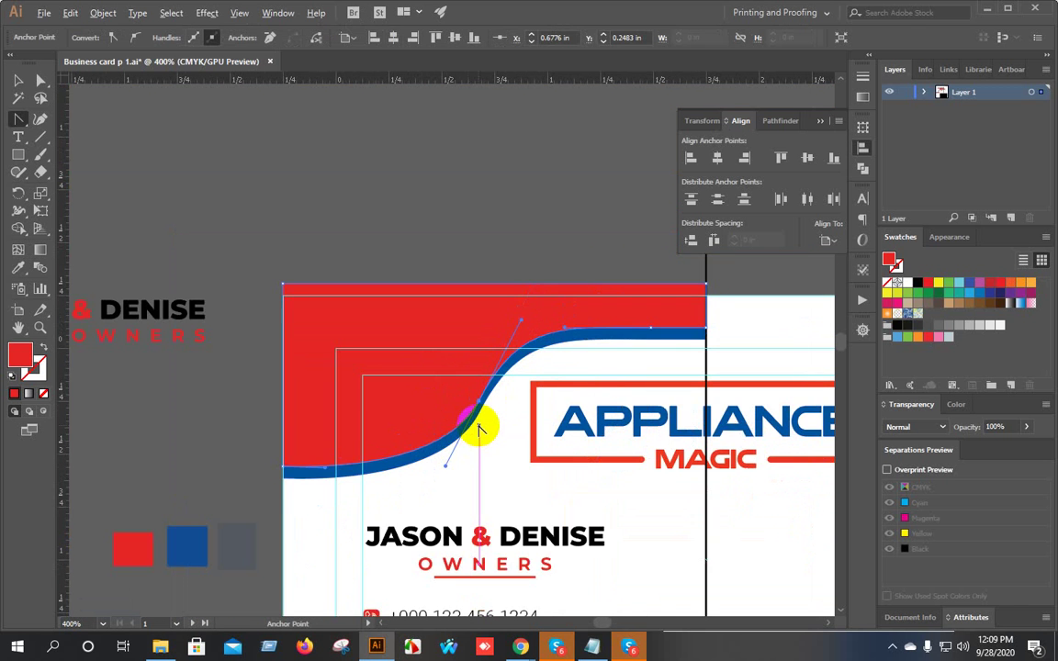
scroll(478, 427, up, 1)
scroll(442, 378, left, 2)
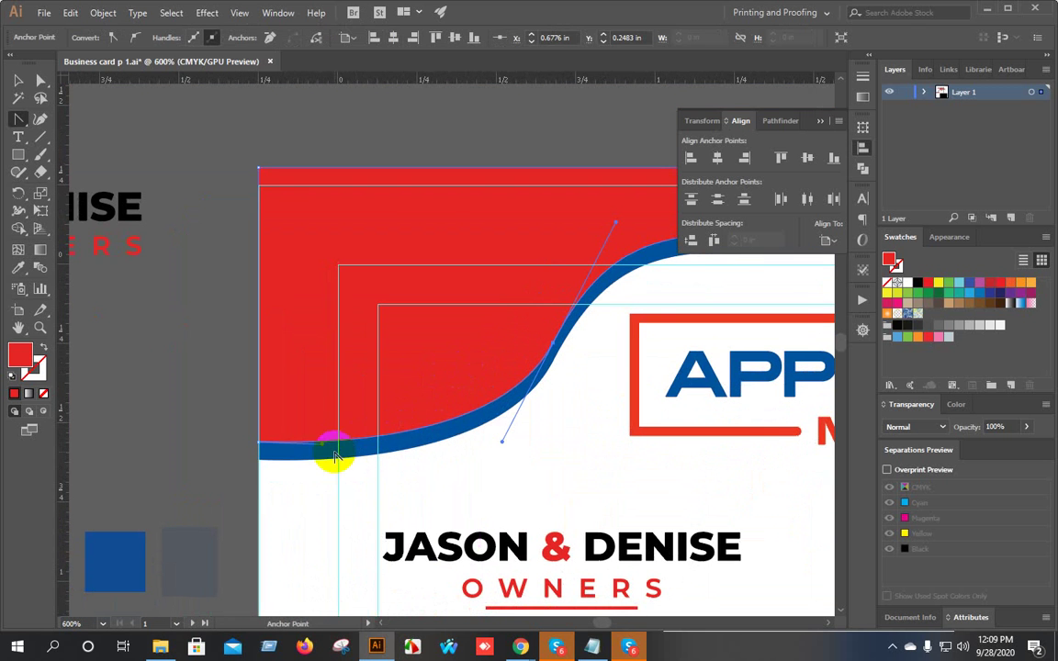
scroll(264, 456, up, 3)
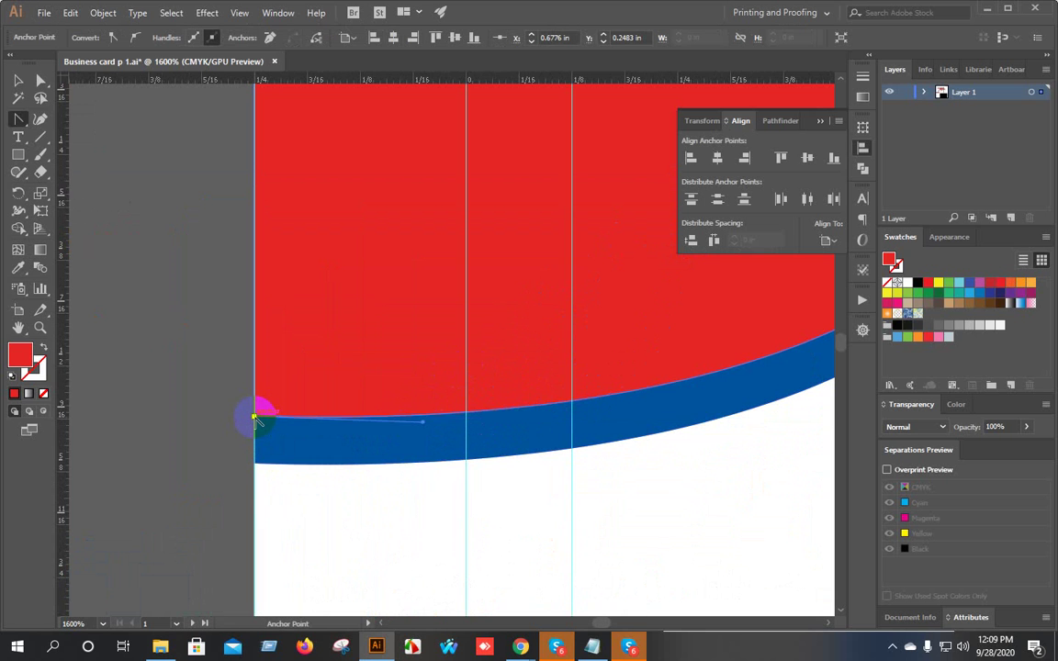
drag(254, 418, 255, 425)
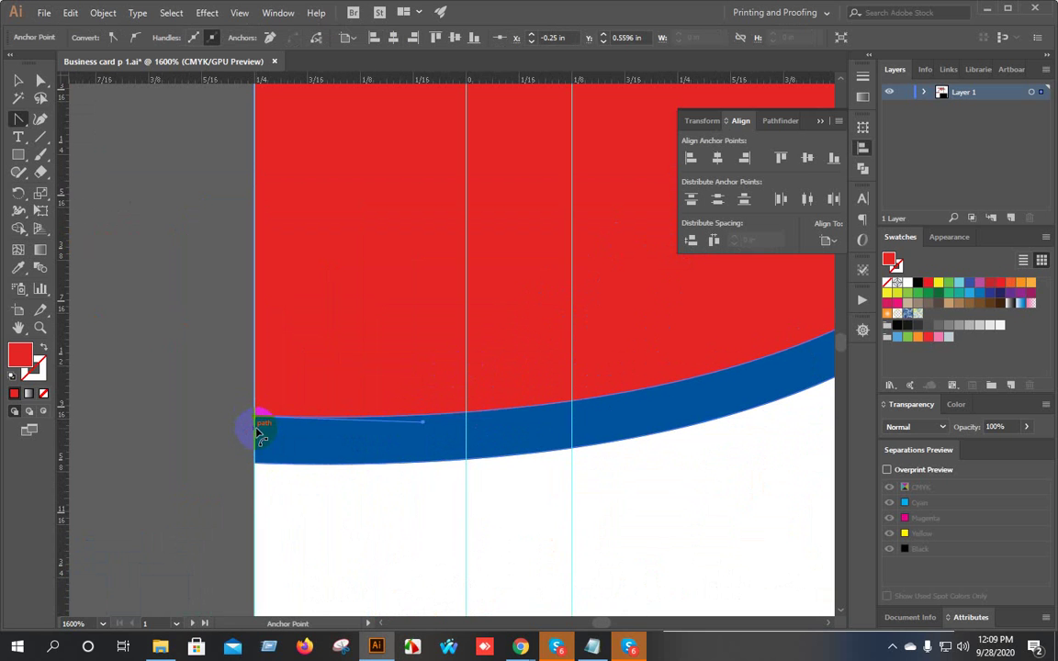
click(19, 81)
click(40, 81)
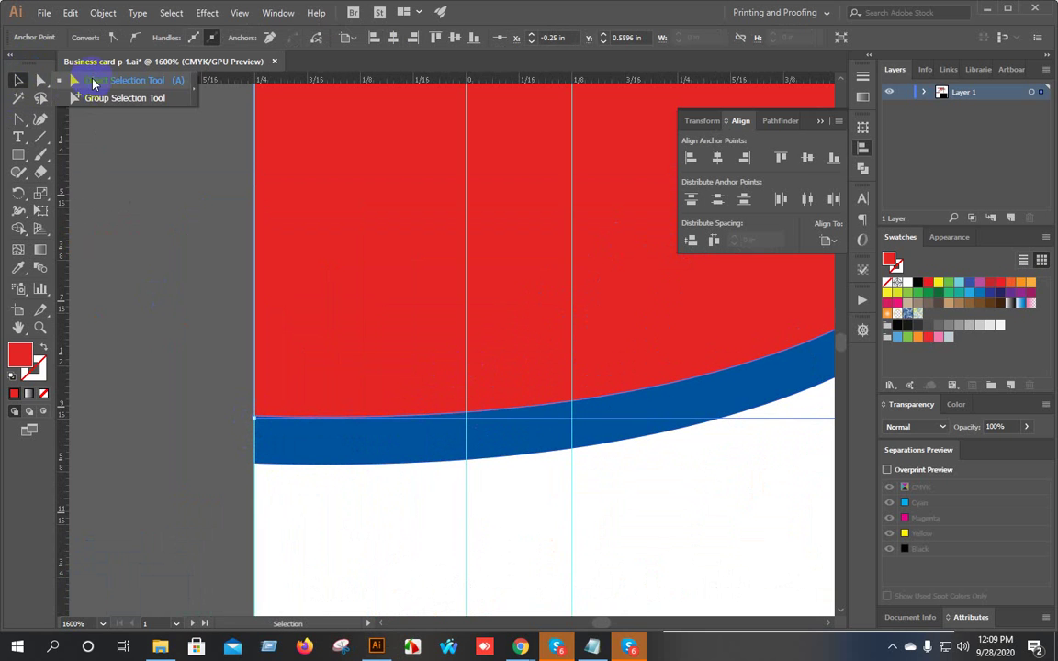
click(258, 424)
scroll(258, 424, up, 3)
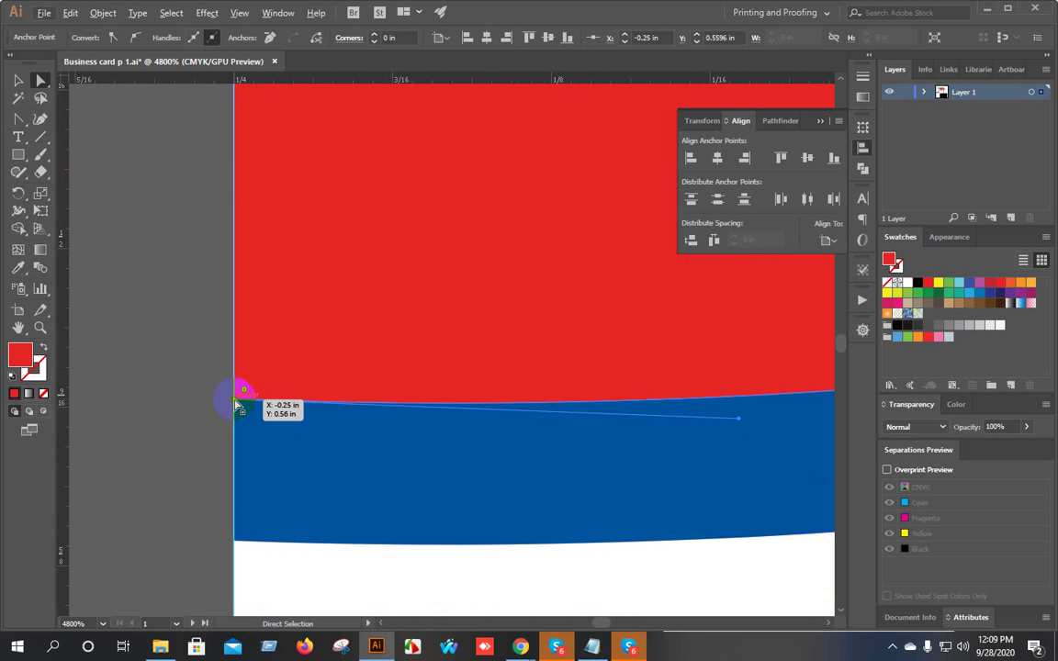
drag(237, 404, 243, 442)
scroll(251, 440, down, 4)
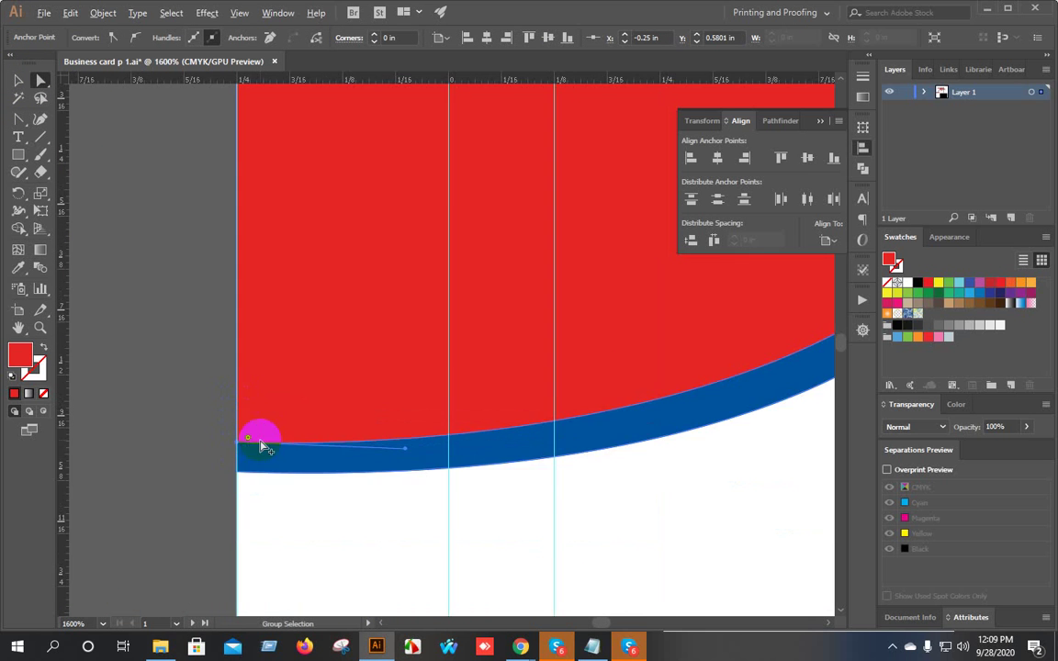
Adjust the lower direction handle of the red wave's middle anchor point so the blue edge follows the lower curve smoothly, and deselect the shape.
scroll(466, 449, right, 3)
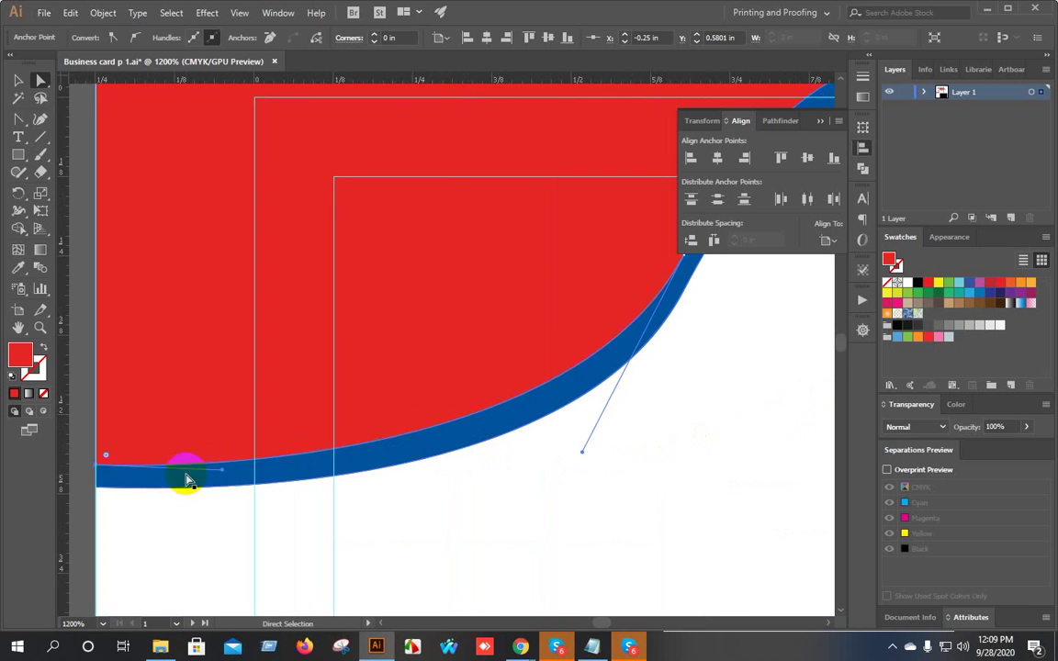
scroll(477, 467, down, 1)
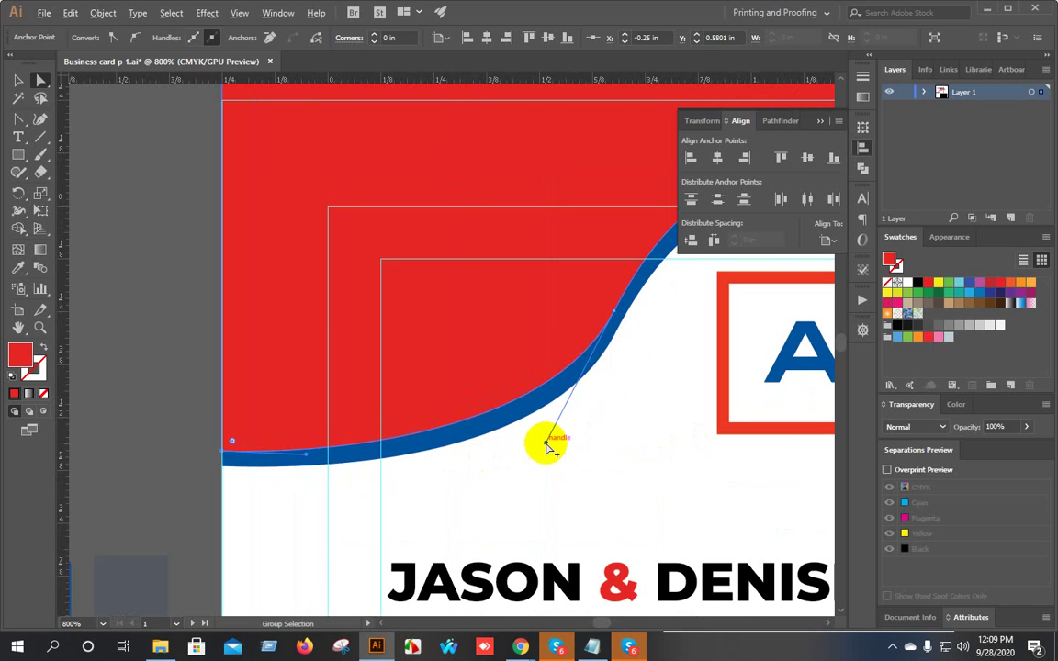
drag(546, 444, 520, 459)
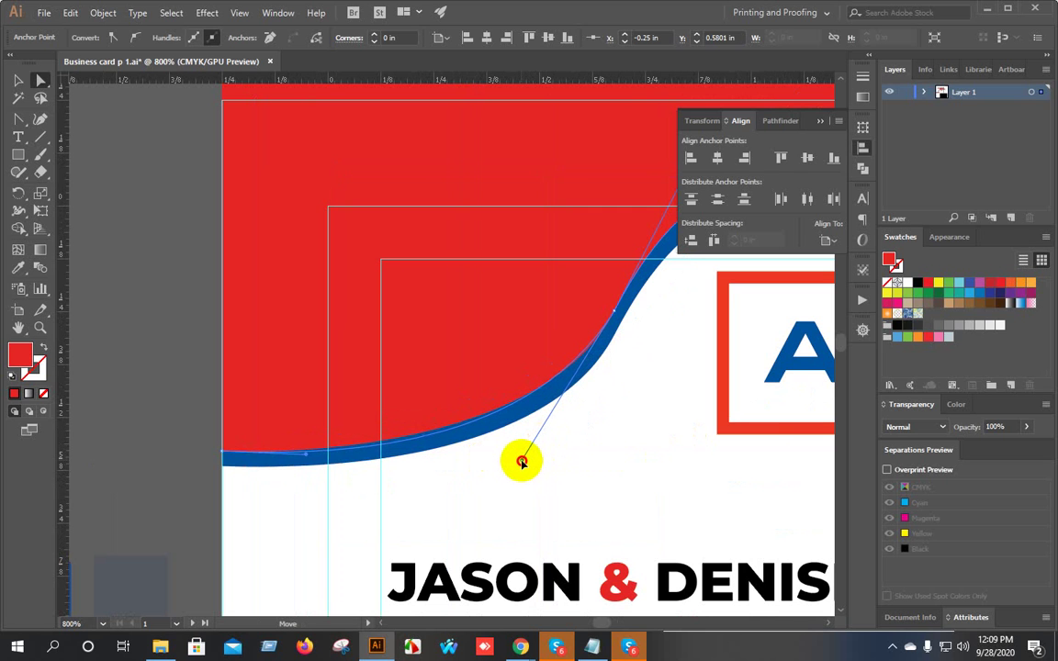
drag(521, 462, 521, 460)
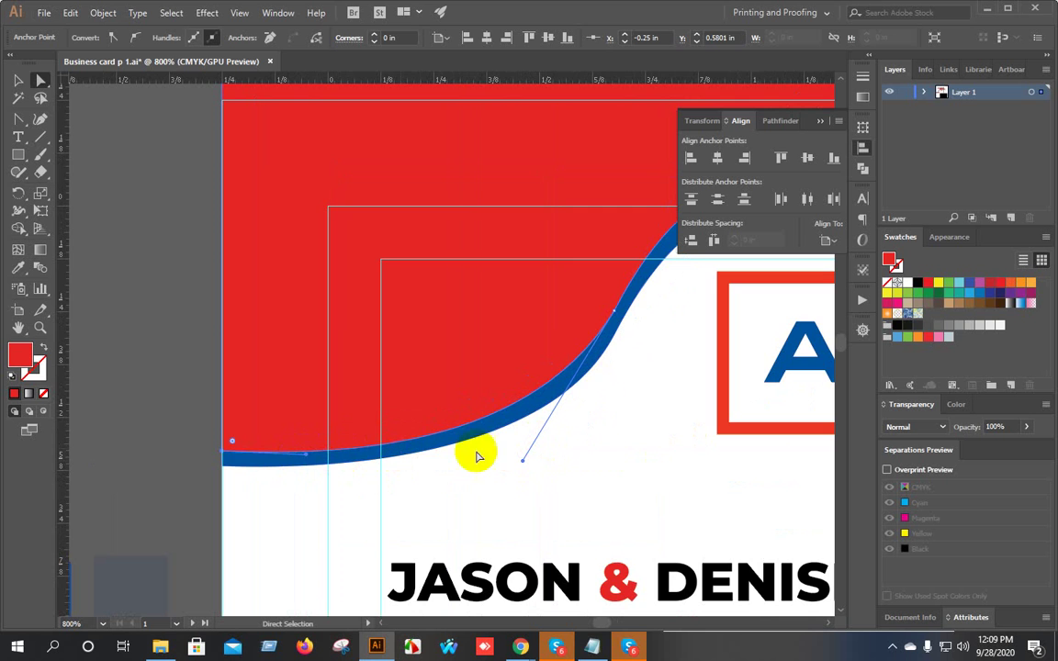
scroll(605, 401, up, 1)
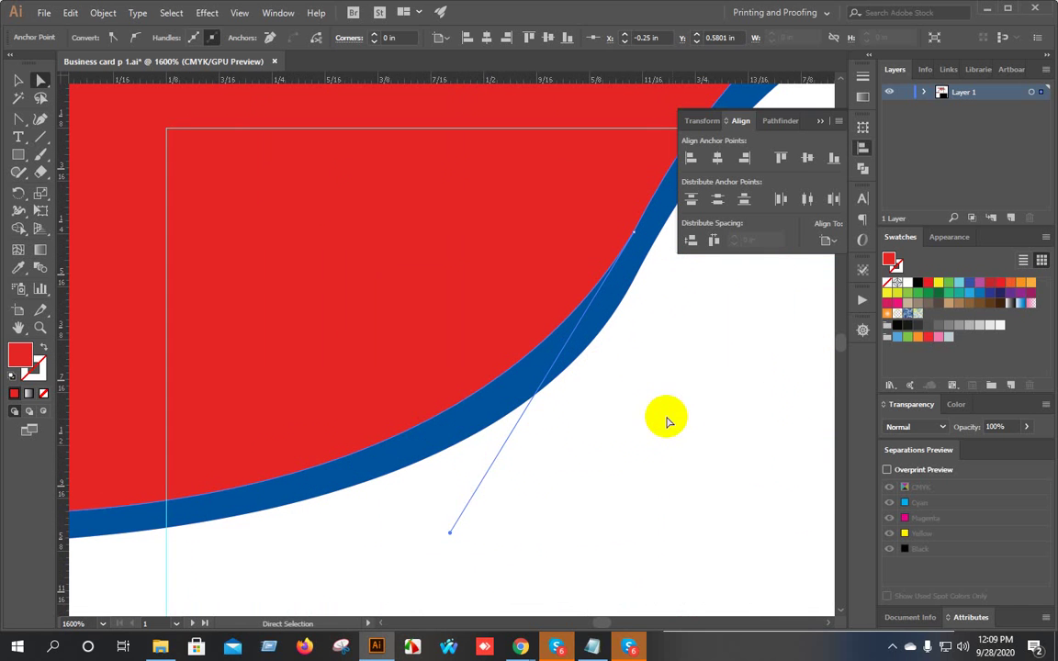
scroll(668, 420, up, 1)
scroll(369, 530, down, 1)
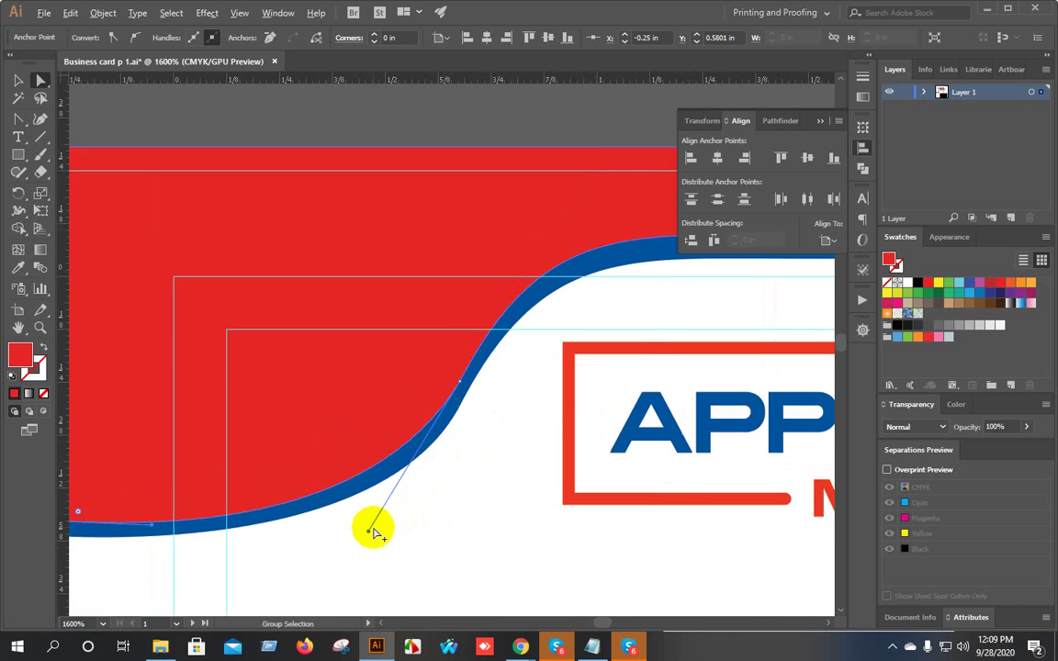
mouse_move(368, 530)
mouse_down()
mouse_move(389, 517)
mouse_move(377, 521)
mouse_move(386, 533)
mouse_up()
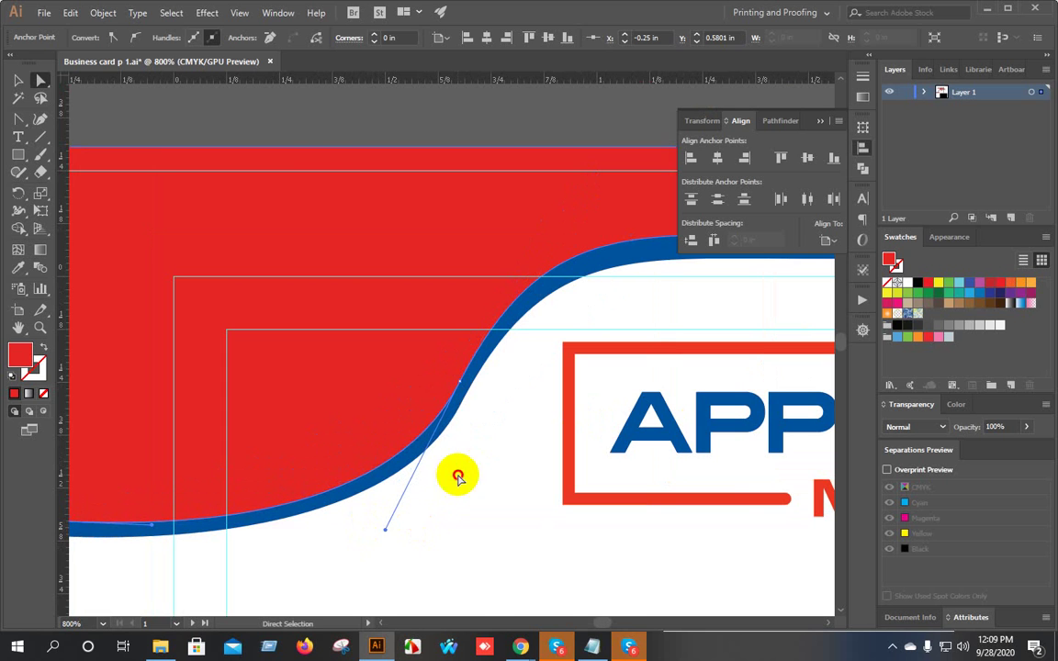
click(508, 488)
scroll(507, 488, down, 1)
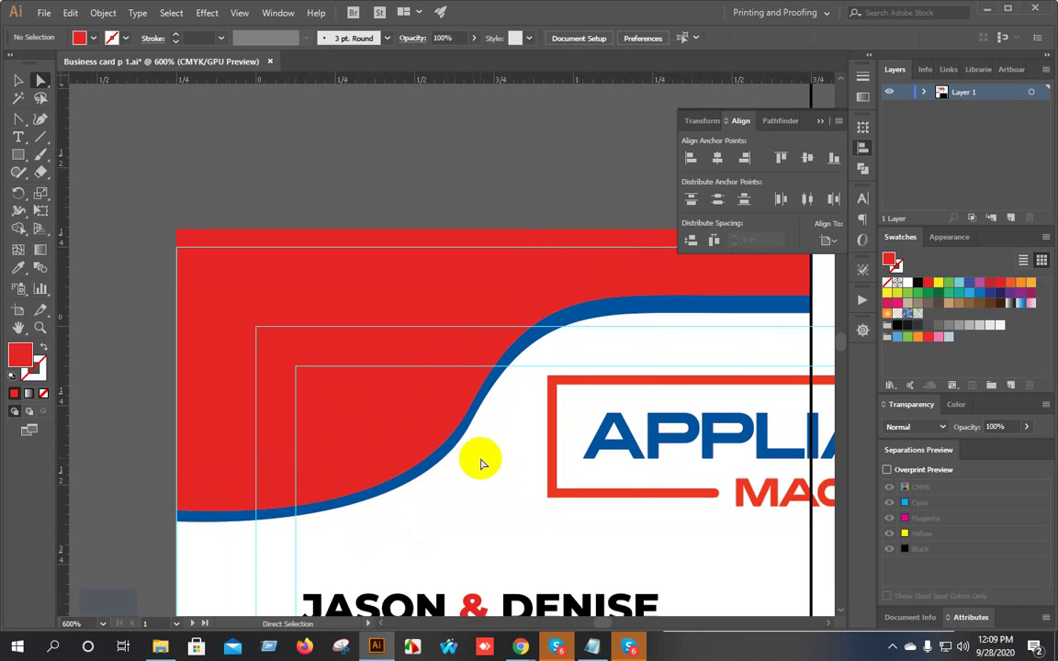
Lower the anchor point at the right end of the red wave's curve to about Y -0.08 in, narrowing the blue edge.
drag(472, 440, 301, 430)
scroll(601, 278, up, 5)
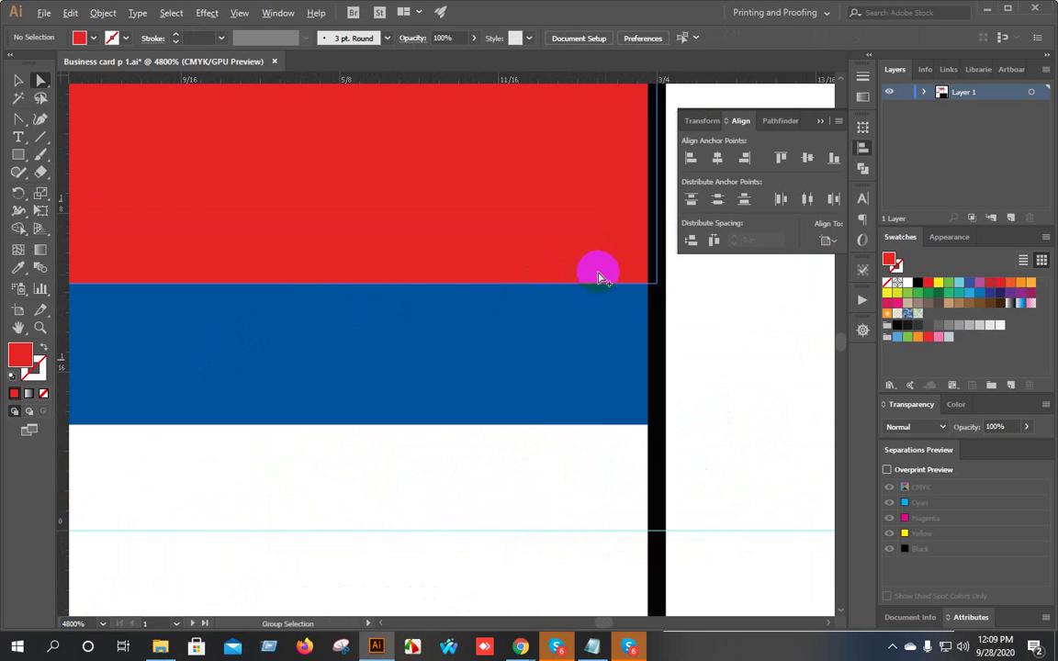
click(655, 285)
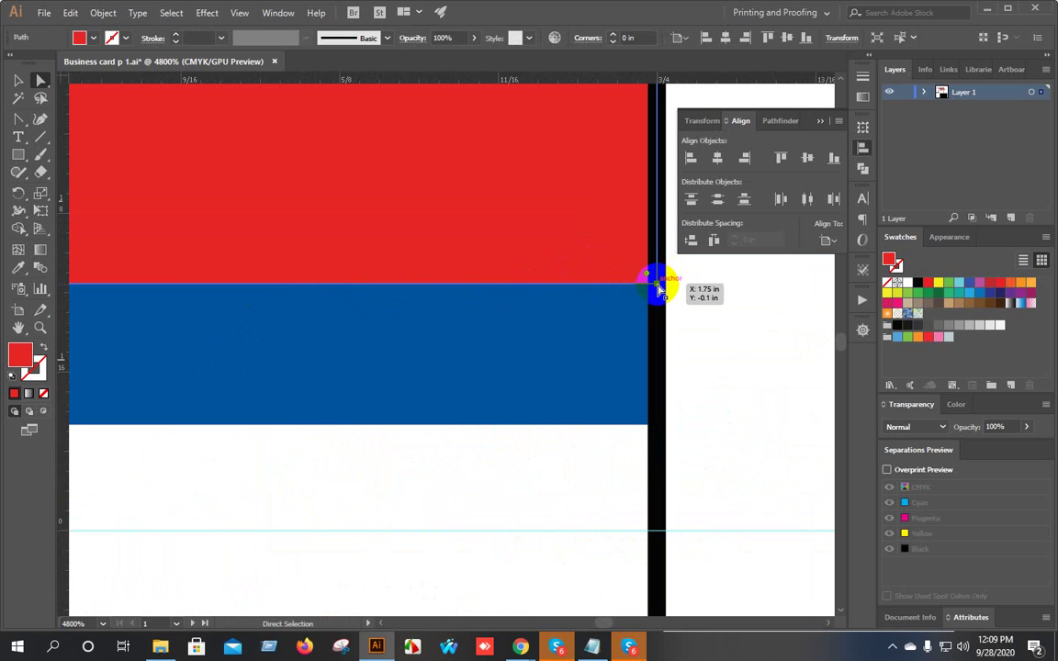
drag(658, 288, 659, 314)
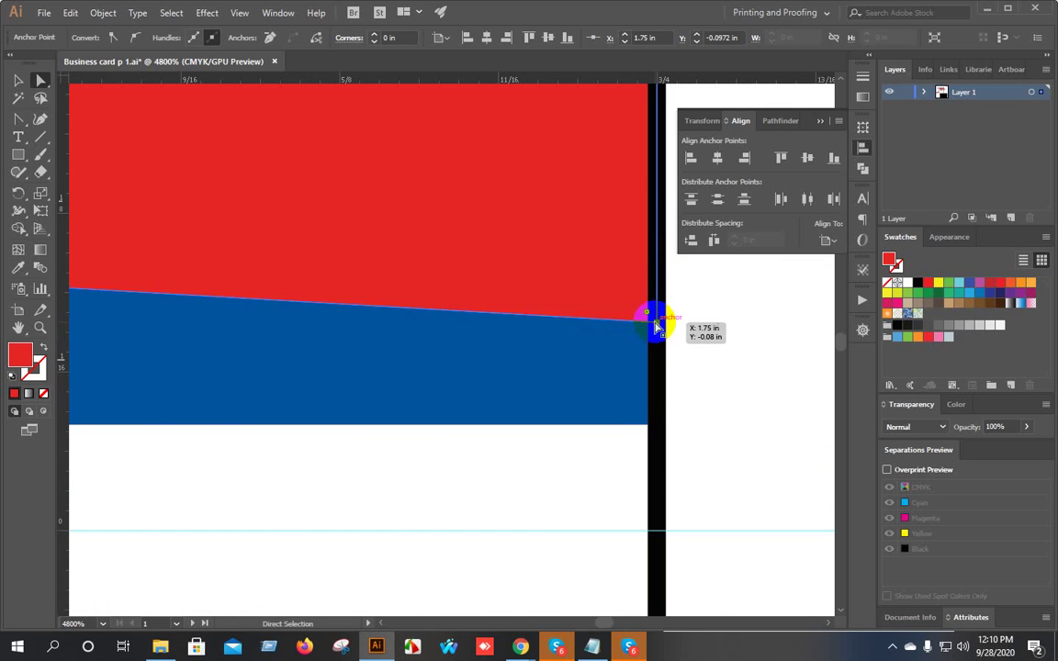
Shift the red wave shape slightly downward over the blue shape to narrow the upper blue edge.
scroll(659, 322, down, 4)
scroll(551, 379, left, 4)
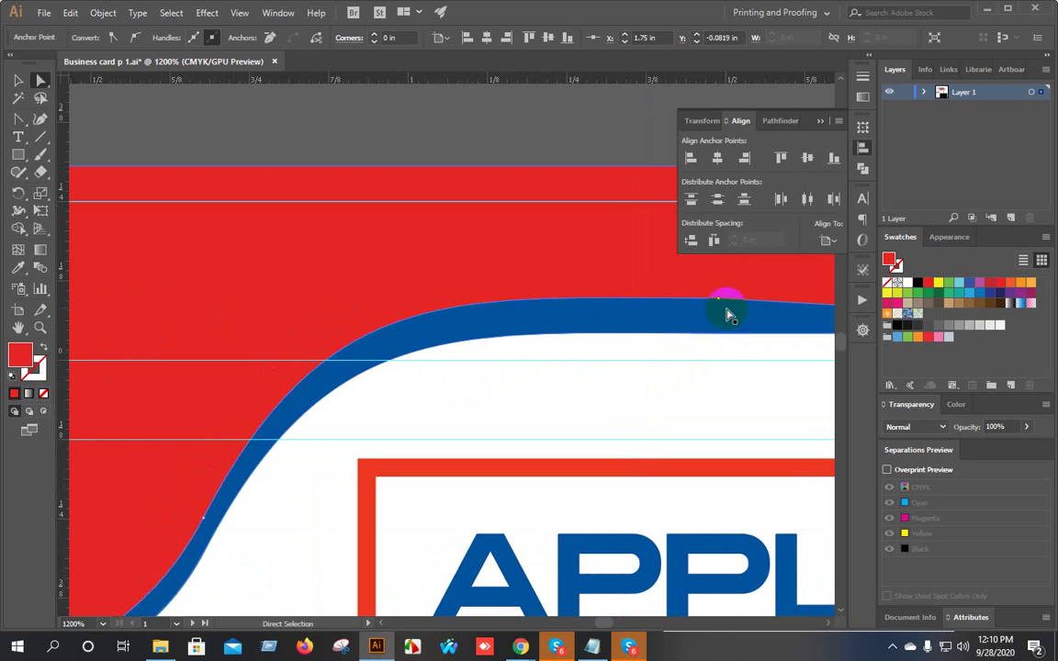
drag(721, 303, 491, 321)
scroll(721, 303, up, 5)
scroll(677, 292, down, 2)
scroll(533, 336, down, 1)
scroll(491, 321, down, 1)
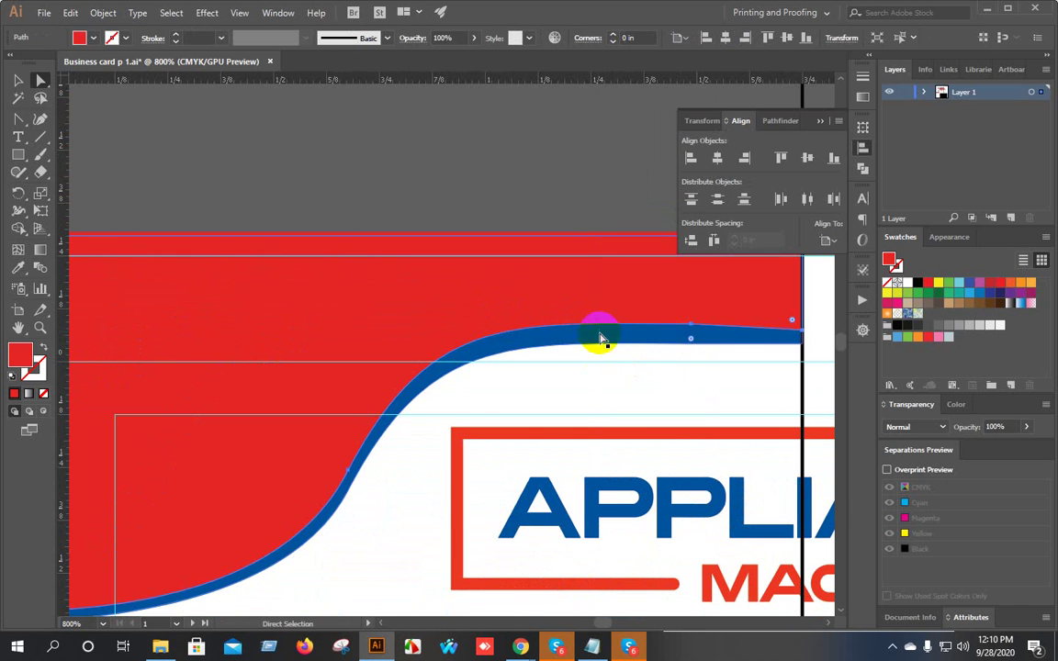
click(600, 339)
click(559, 301)
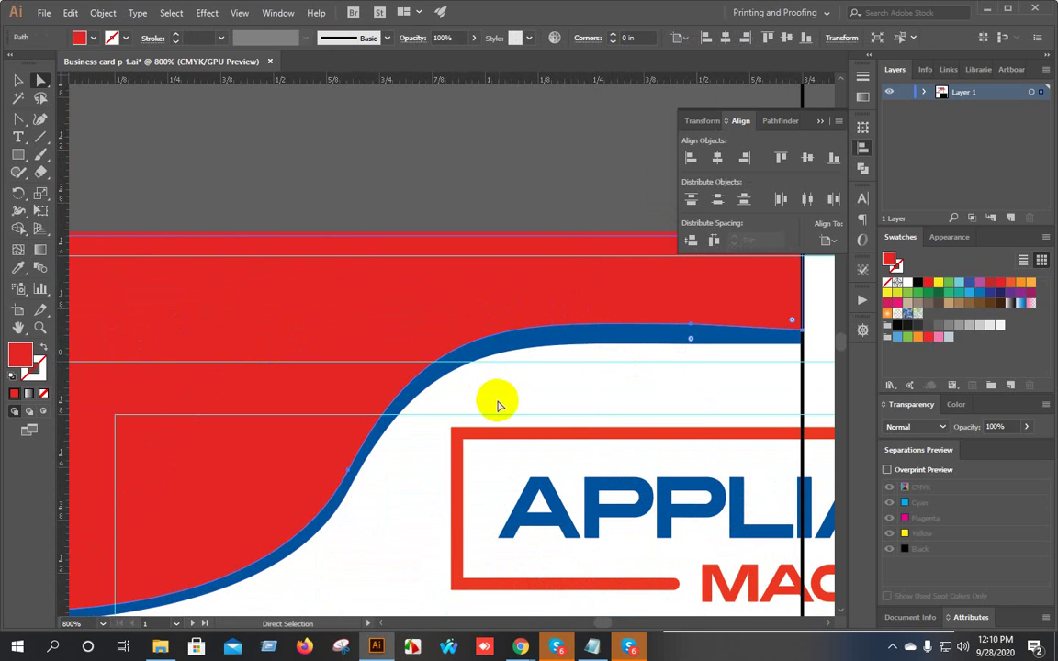
Reshape the upper curve with the upper direction handle of the red wave's middle anchor point, and deselect the shape.
click(351, 470)
drag(432, 308, 410, 336)
click(352, 469)
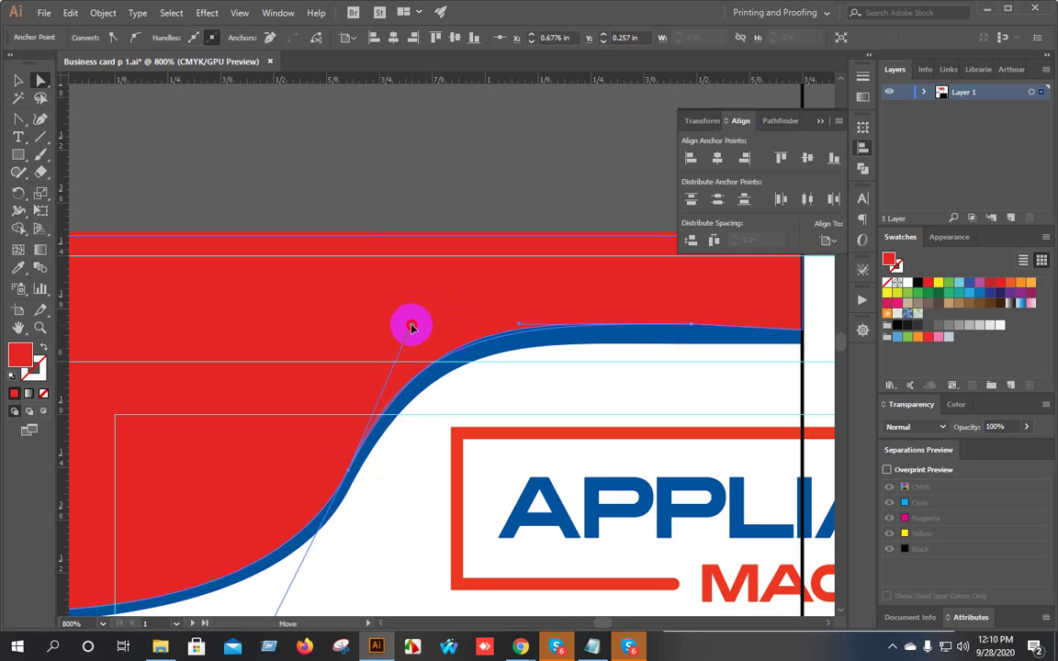
scroll(413, 328, down, 2)
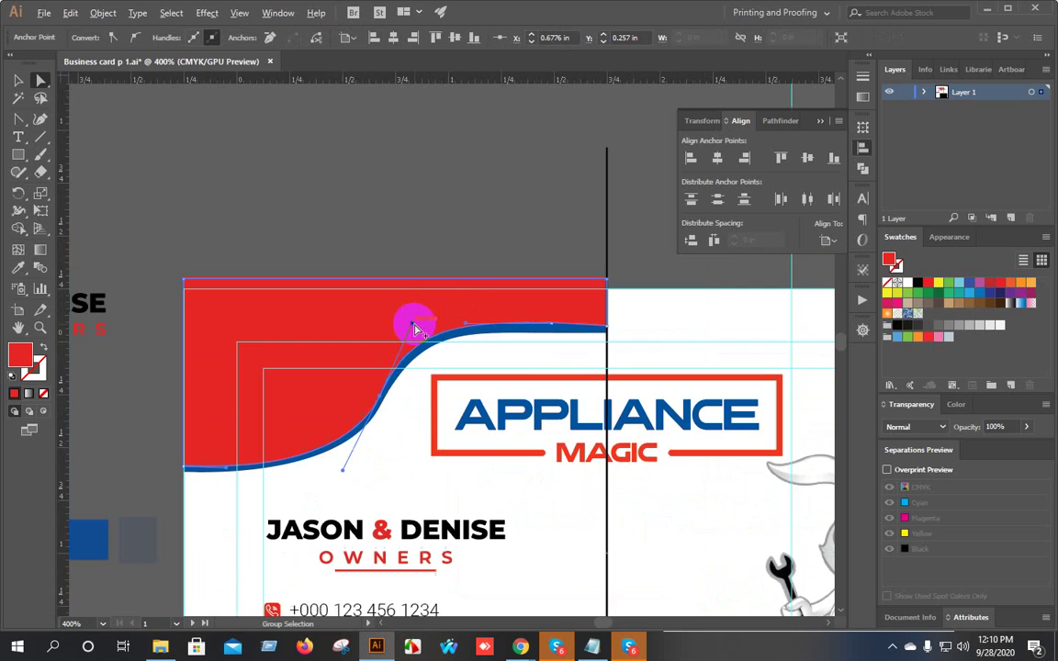
click(484, 306)
Try to simplify the red wave's upper curve by deleting the anchor point near its right end.
scroll(472, 370, up, 3)
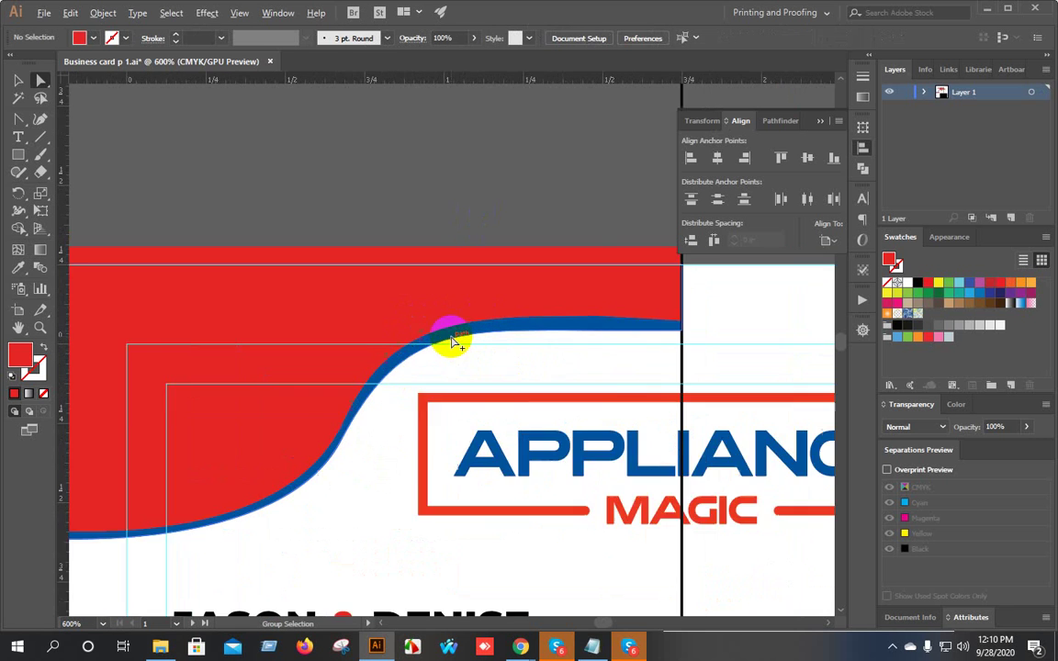
scroll(596, 316, down, 2)
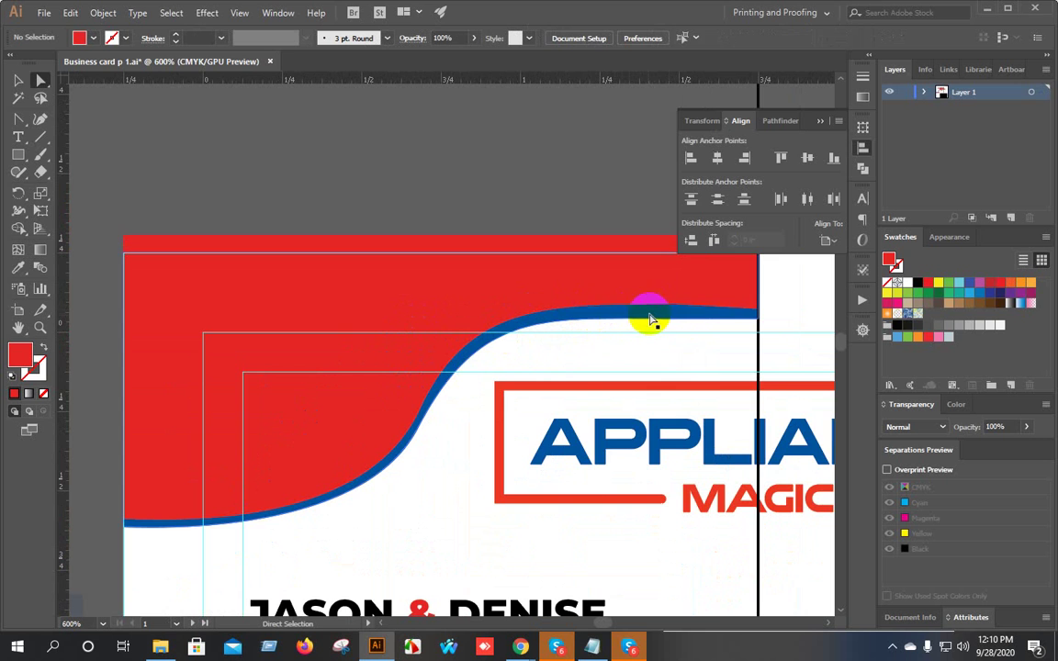
scroll(598, 312, up, 2)
drag(673, 340, 420, 314)
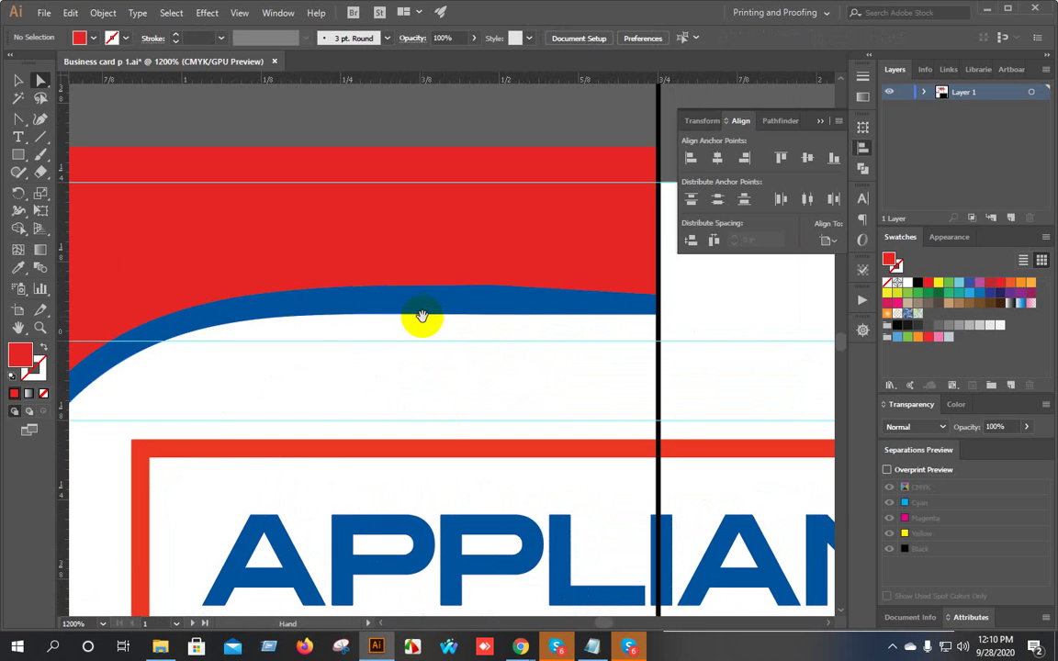
click(448, 300)
click(489, 296)
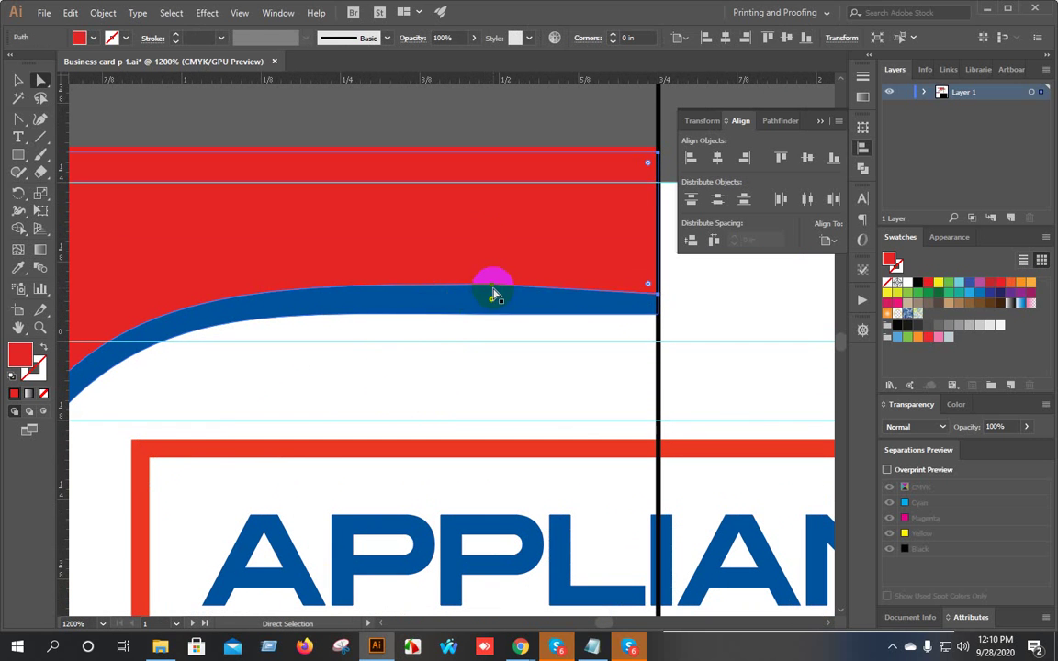
click(493, 296)
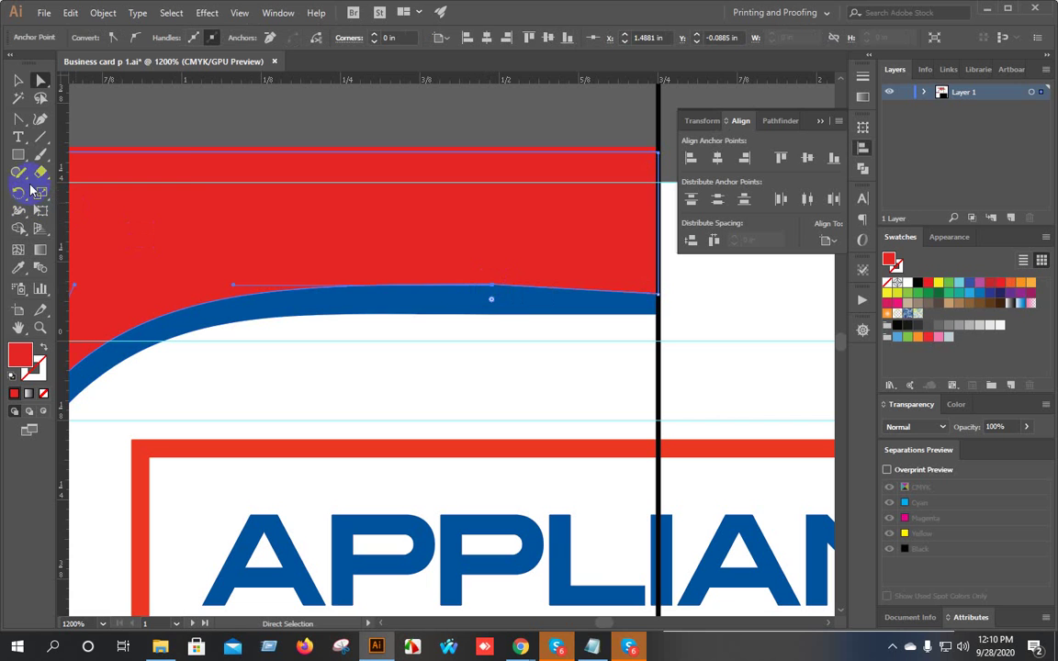
drag(18, 119, 92, 133)
click(349, 279)
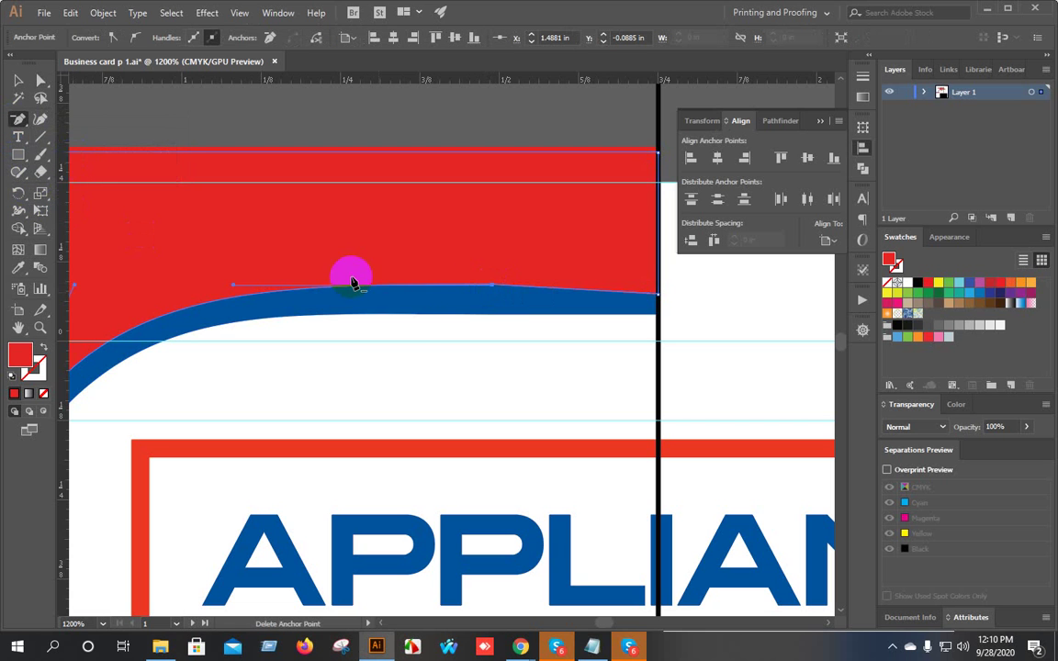
scroll(500, 298, up, 4)
click(498, 168)
scroll(487, 171, down, 5)
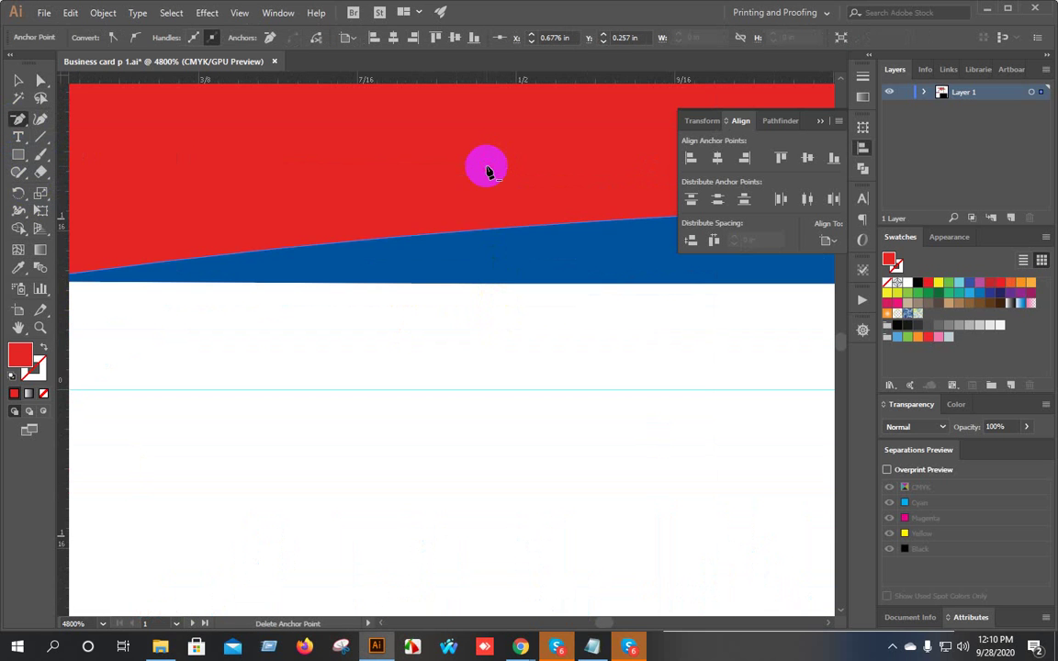
ctrl+click(71, 143)
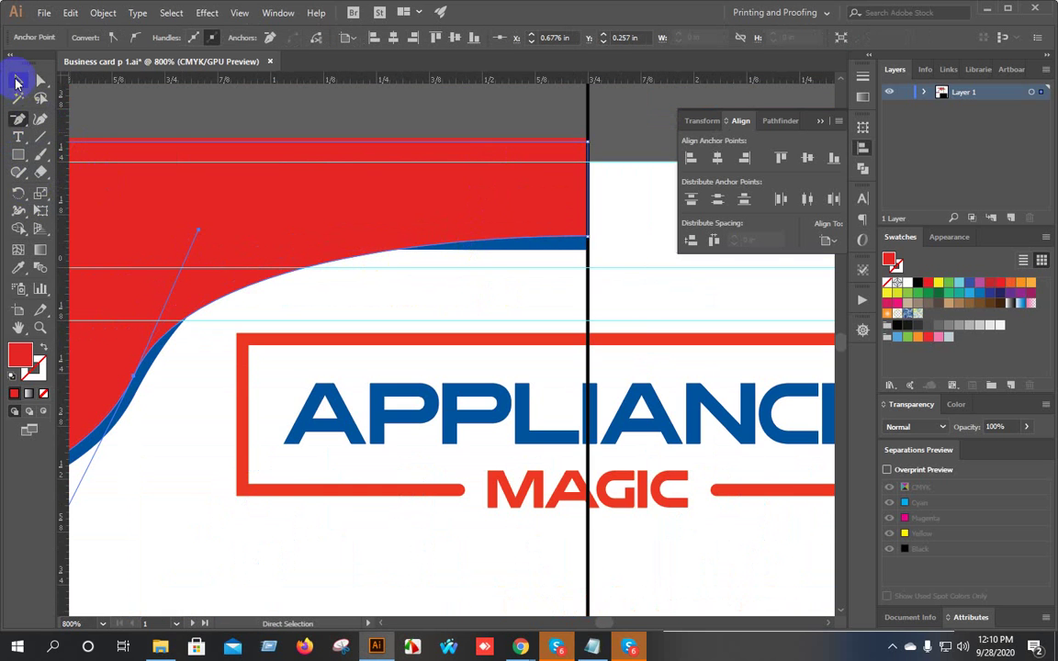
Try to reshape the upper curve by raising the upper direction handle of the red wave's middle anchor point, and check the right end anchor.
click(40, 81)
scroll(293, 337, down, 2)
drag(281, 332, 290, 361)
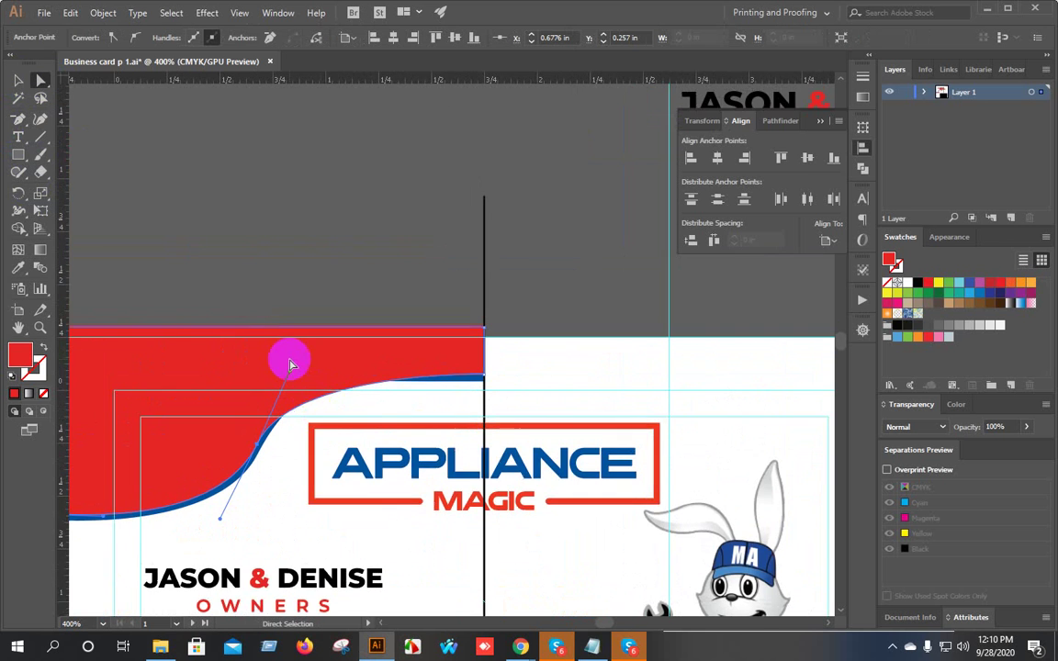
scroll(290, 363, up, 3)
drag(343, 443, 277, 342)
scroll(277, 343, down, 1)
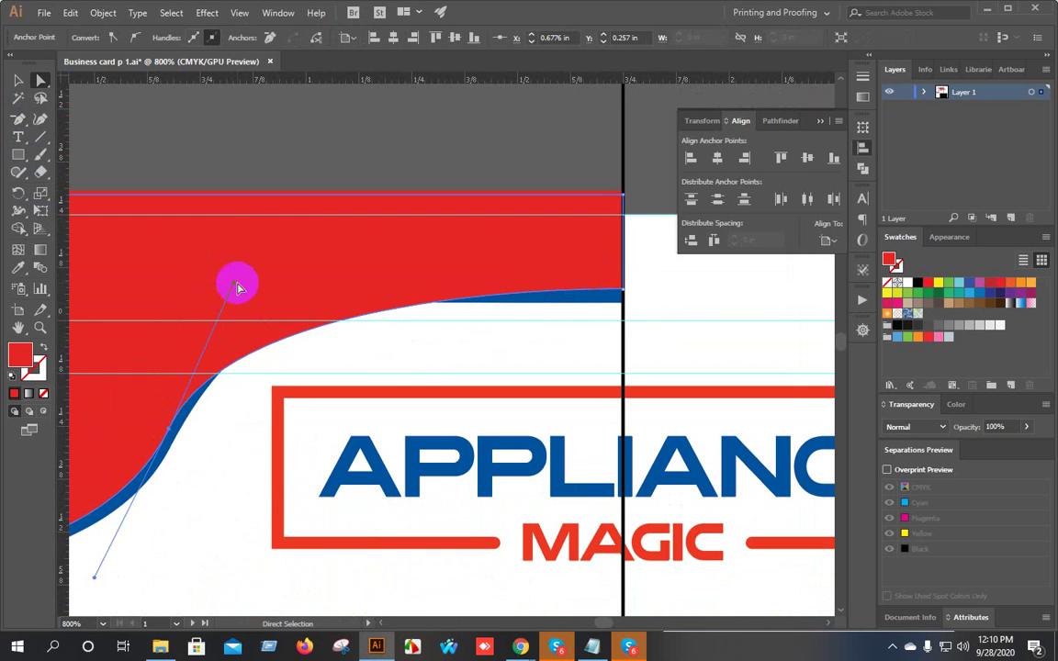
drag(239, 279, 226, 221)
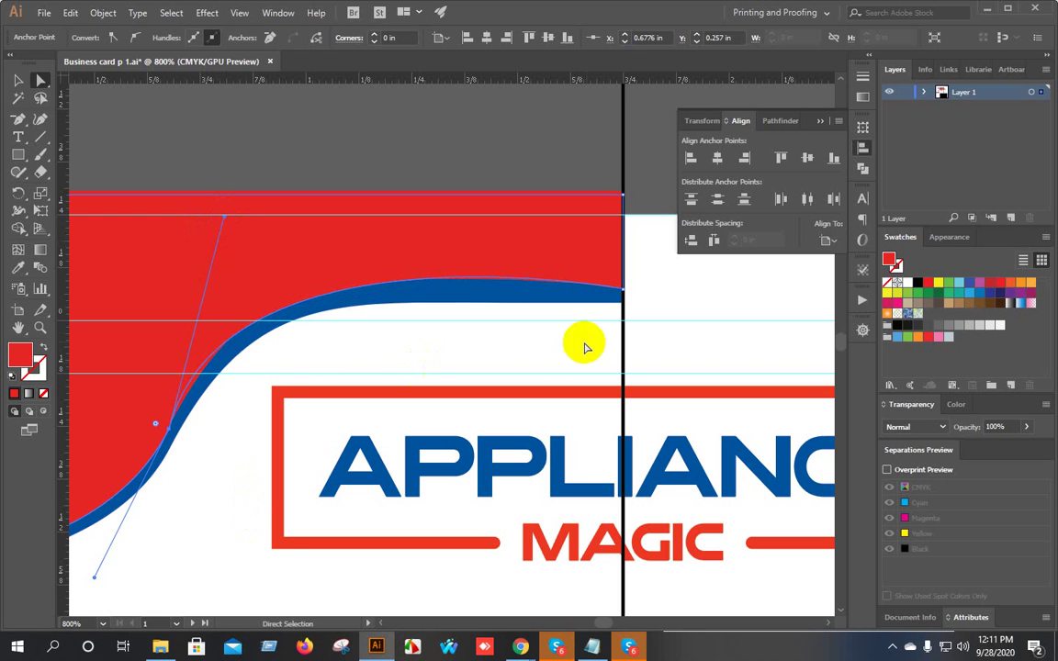
click(623, 288)
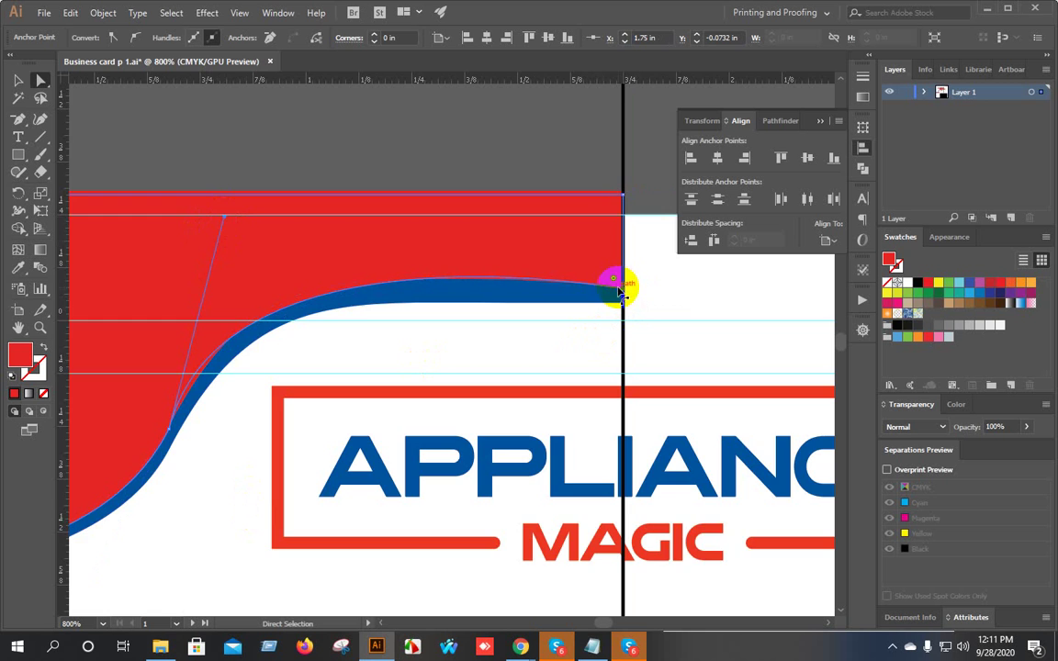
scroll(620, 290, up, 3)
mouse_move(609, 266)
mouse_down()
mouse_move(615, 255)
mouse_move(639, 261)
mouse_move(610, 246)
mouse_up()
scroll(445, 416, down, 3)
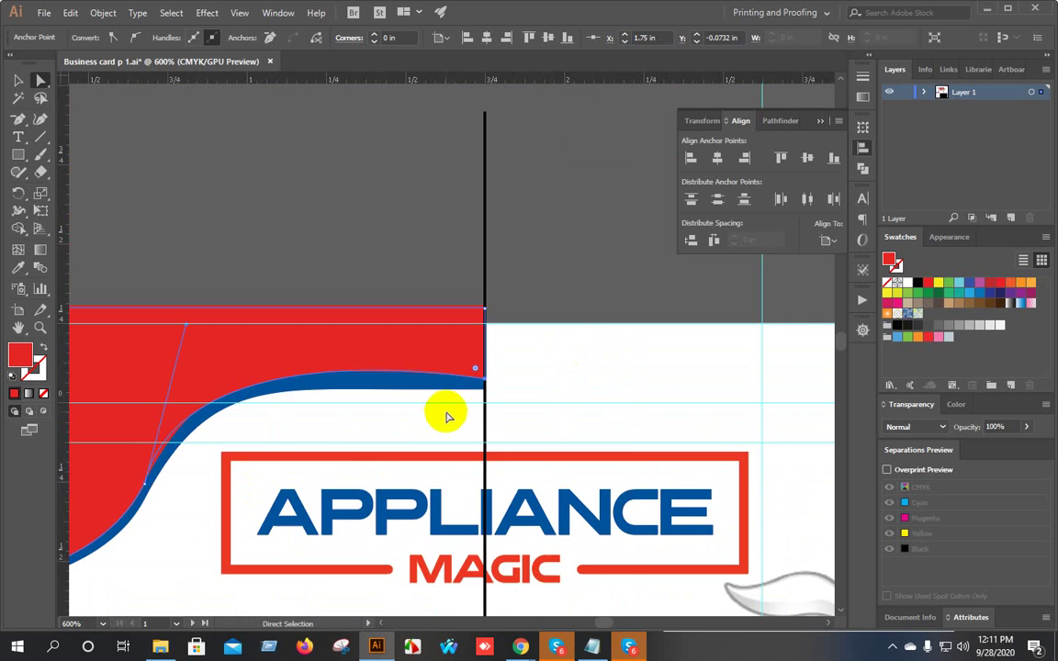
drag(403, 424, 544, 368)
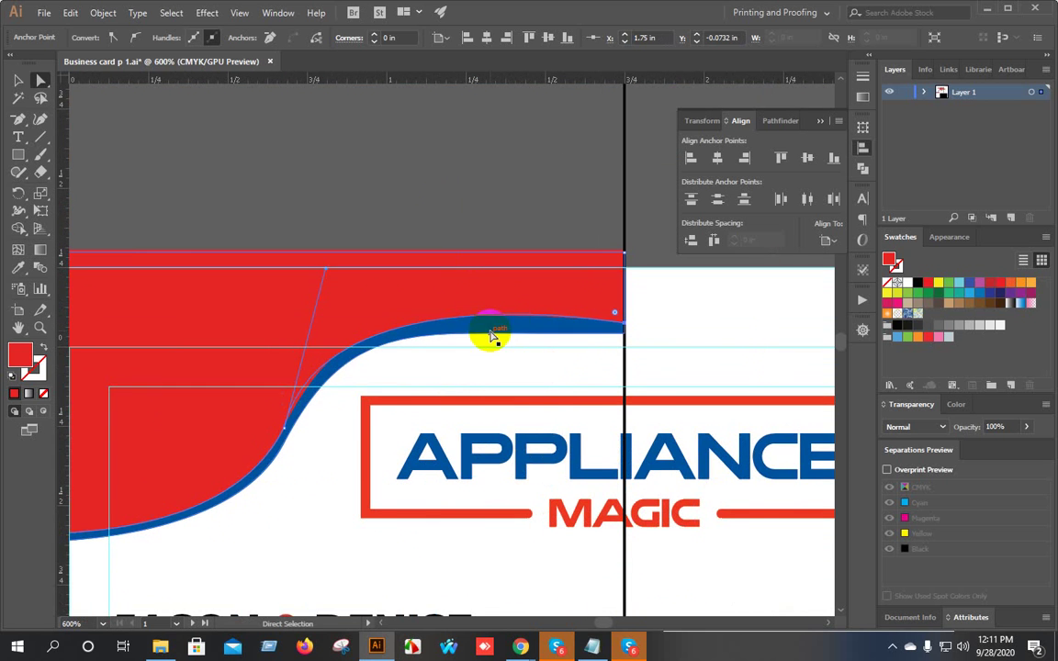
Undo the anchor point deletion and the recent handle and position edits of the red wave shape.
scroll(491, 338, down, 2)
key(ctrl+z)
key(ctrl+z)
key(ctrl+z)
key(ctrl+z)
key(ctrl+z)
key(ctrl+z)
key(ctrl+z)
key(ctrl+z)
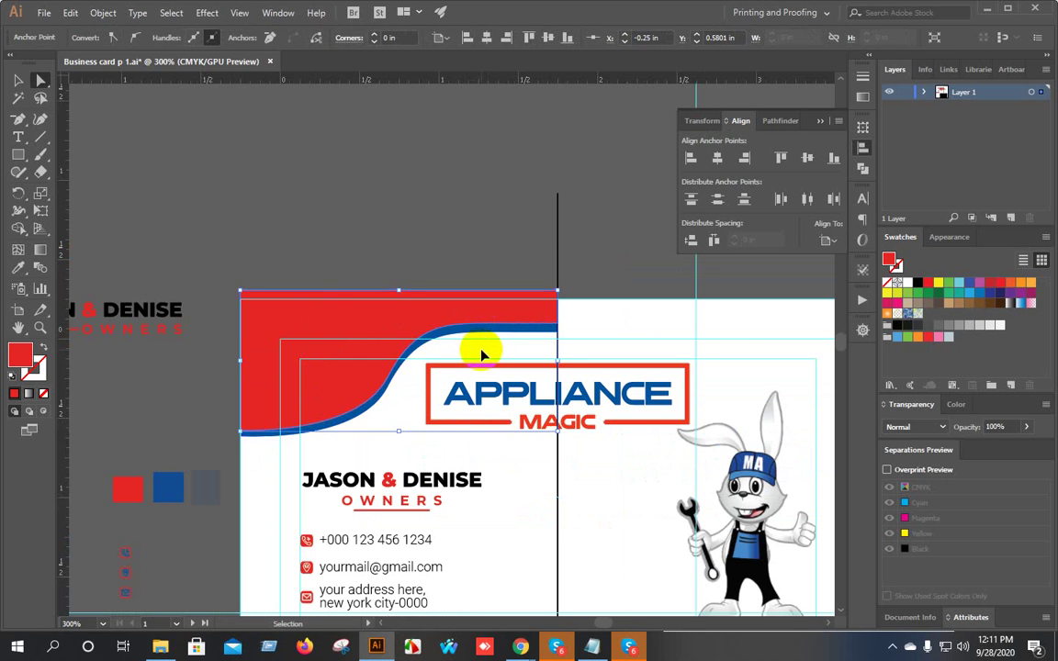
Deselect the shape and examine the thickness and smoothness of the blue edge along the whole red wave.
click(463, 302)
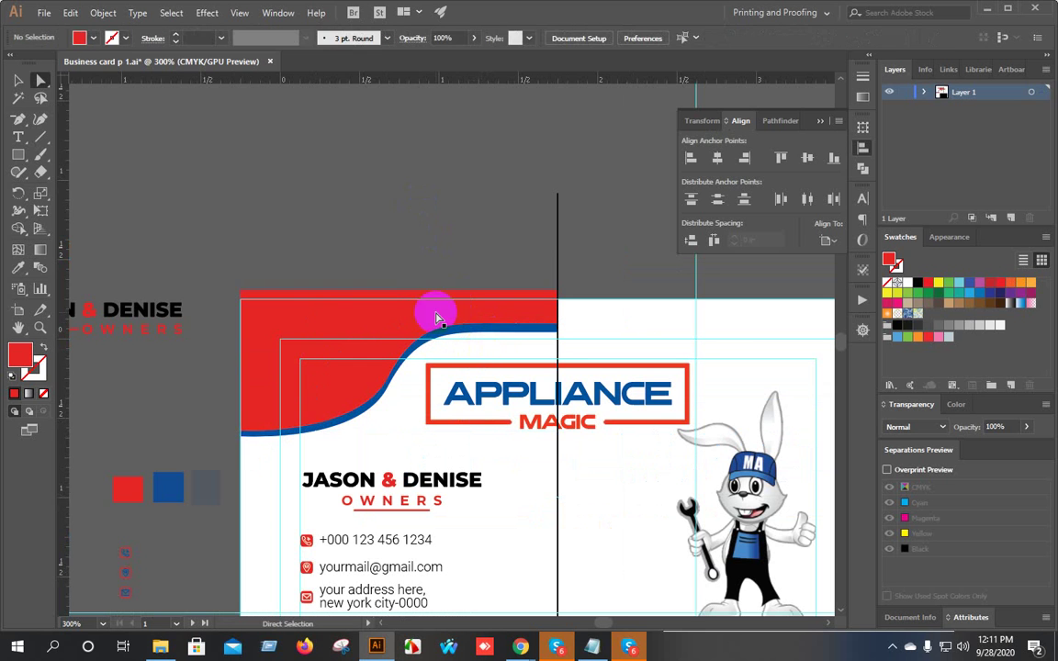
scroll(415, 359, up, 2)
drag(335, 429, 391, 401)
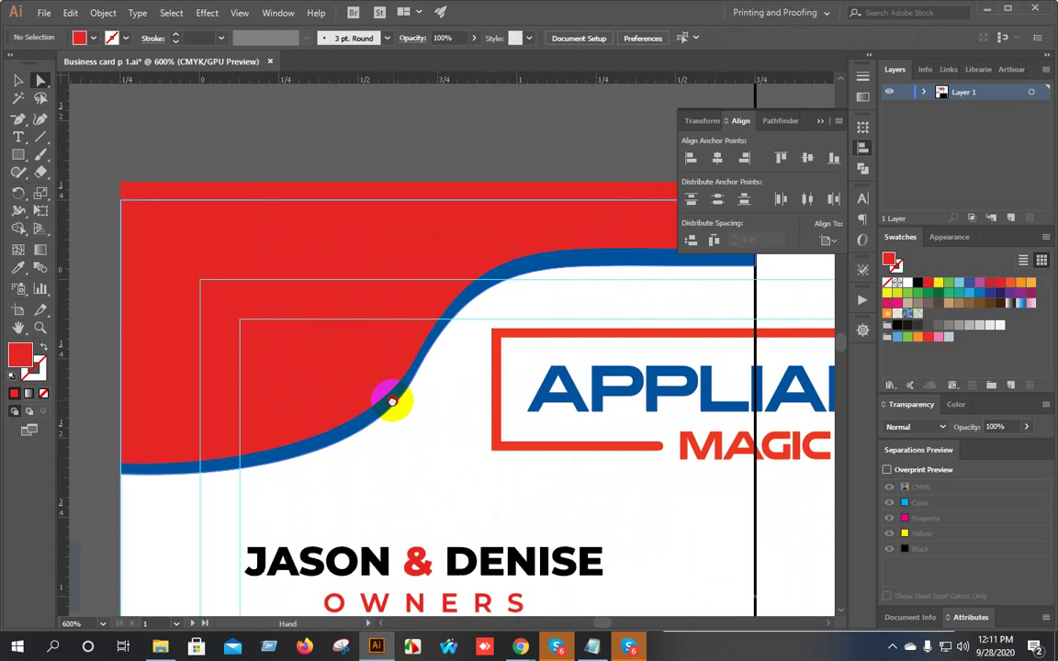
scroll(393, 404, down, 1)
drag(406, 449, 390, 447)
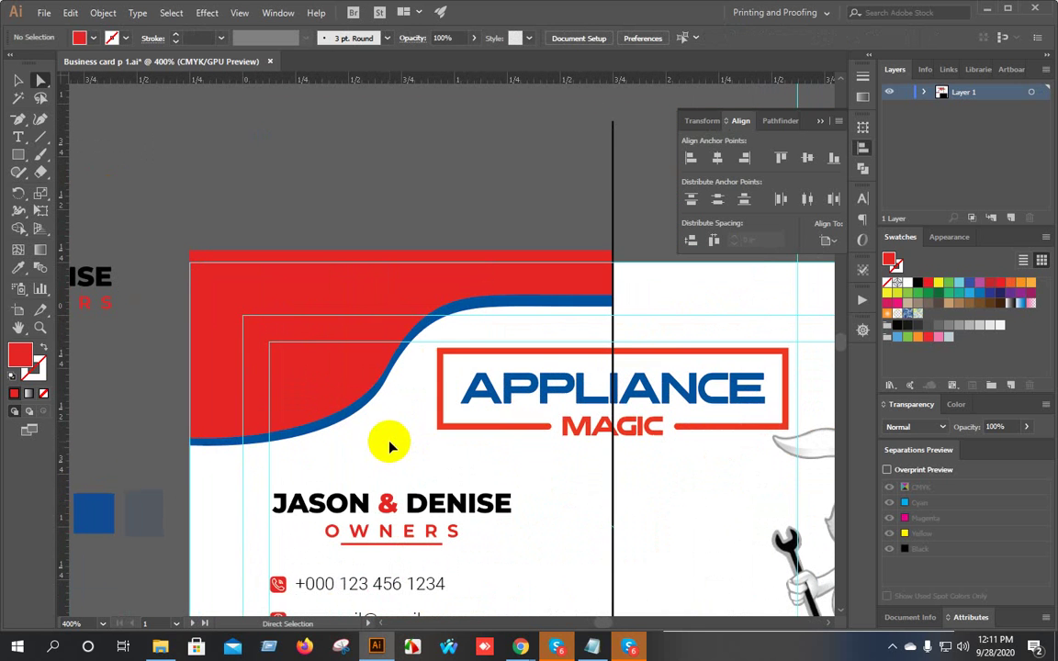
click(387, 442)
click(394, 135)
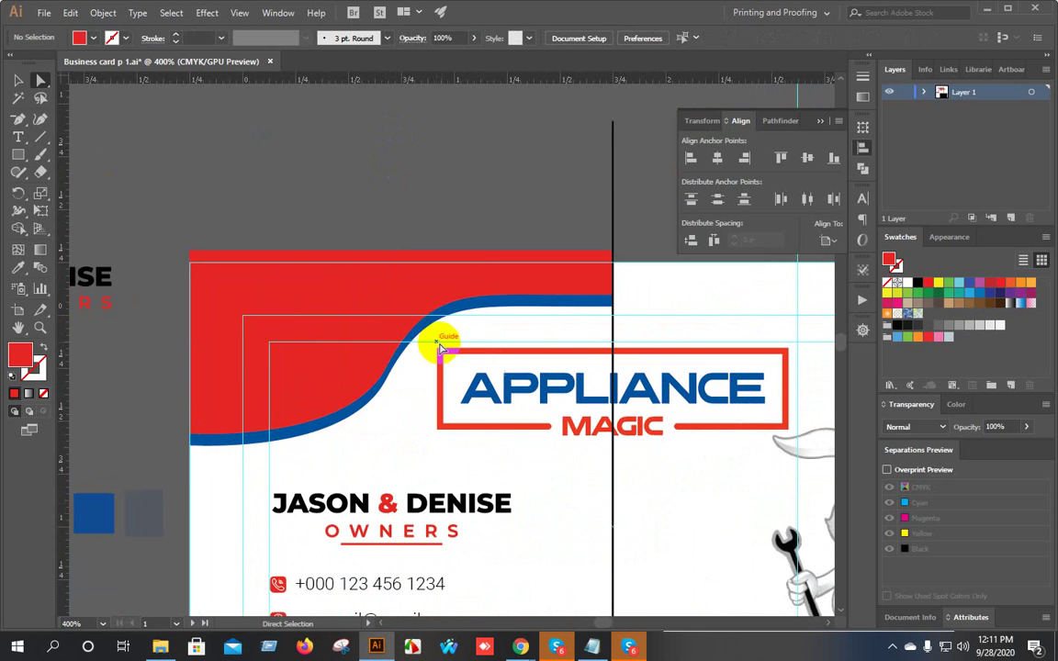
scroll(399, 398, down, 1)
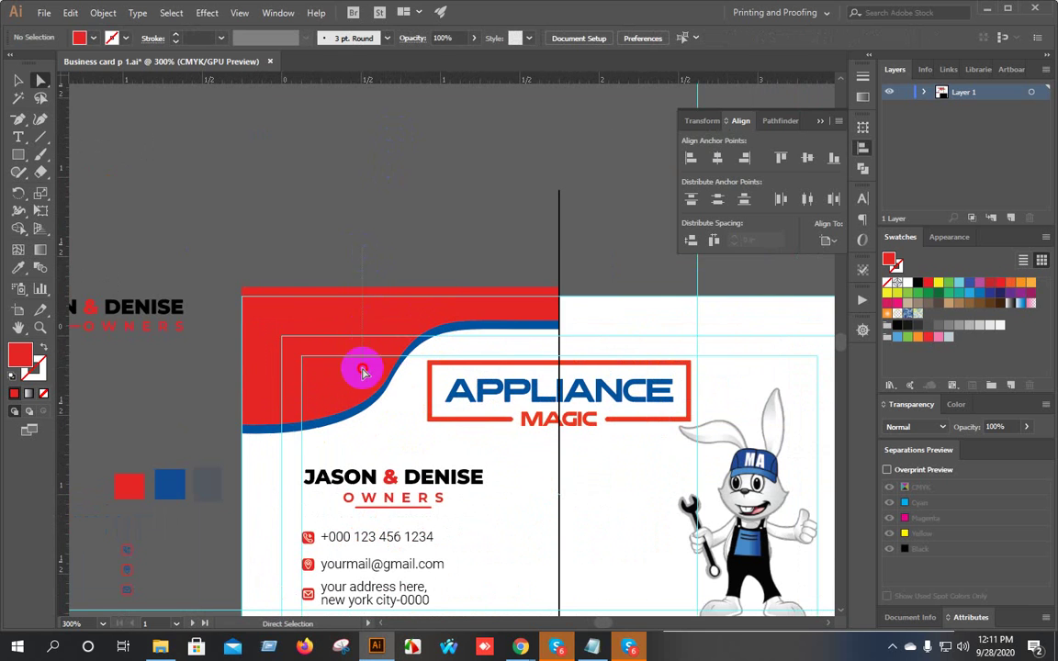
Select the red and blue wave shapes with the white card background and trim the strip above the card's upper edge using Shape Builder.
drag(362, 369, 389, 394)
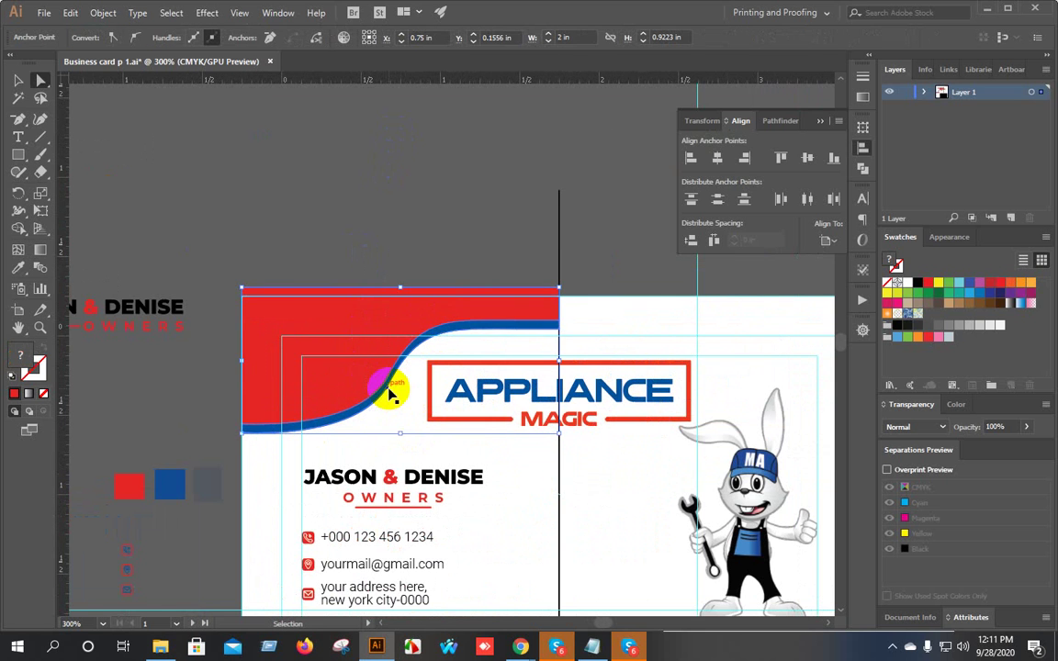
click(389, 393)
click(622, 487)
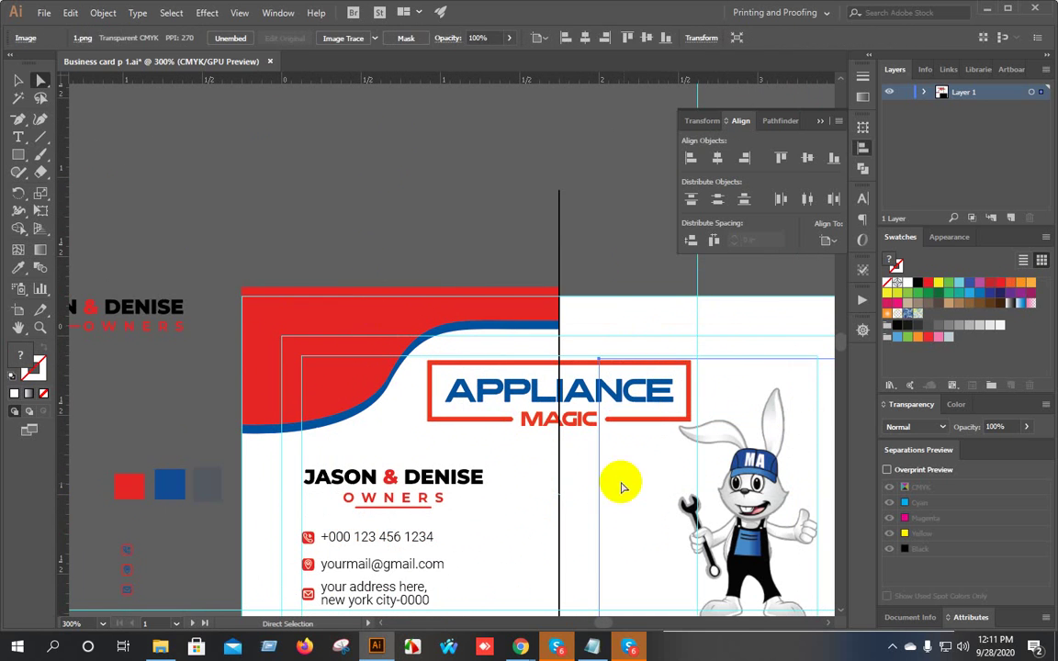
click(621, 314)
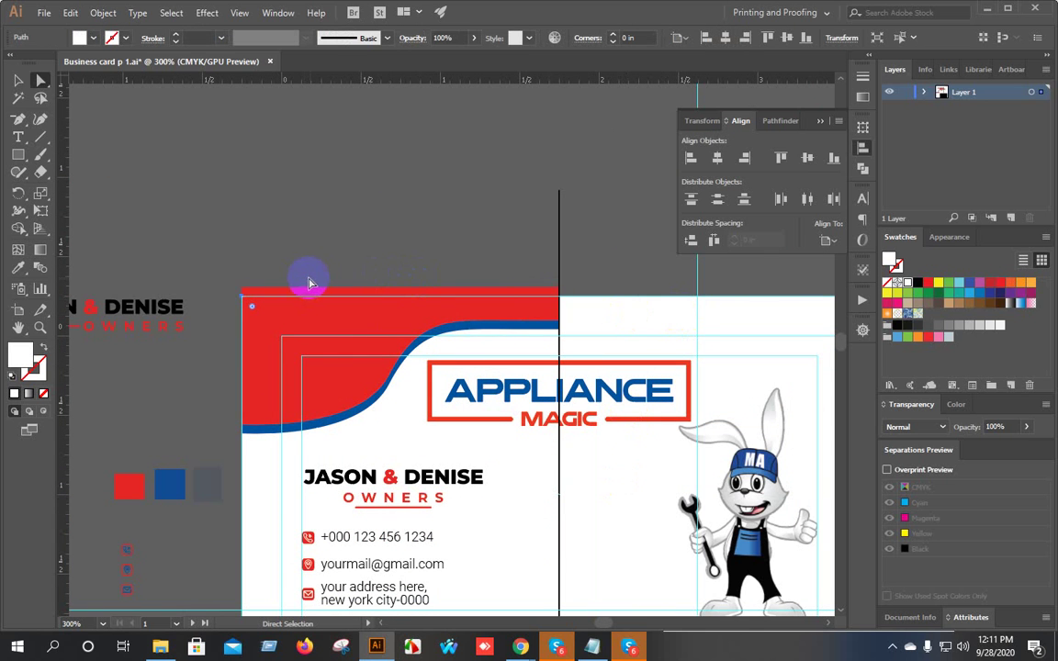
click(353, 395)
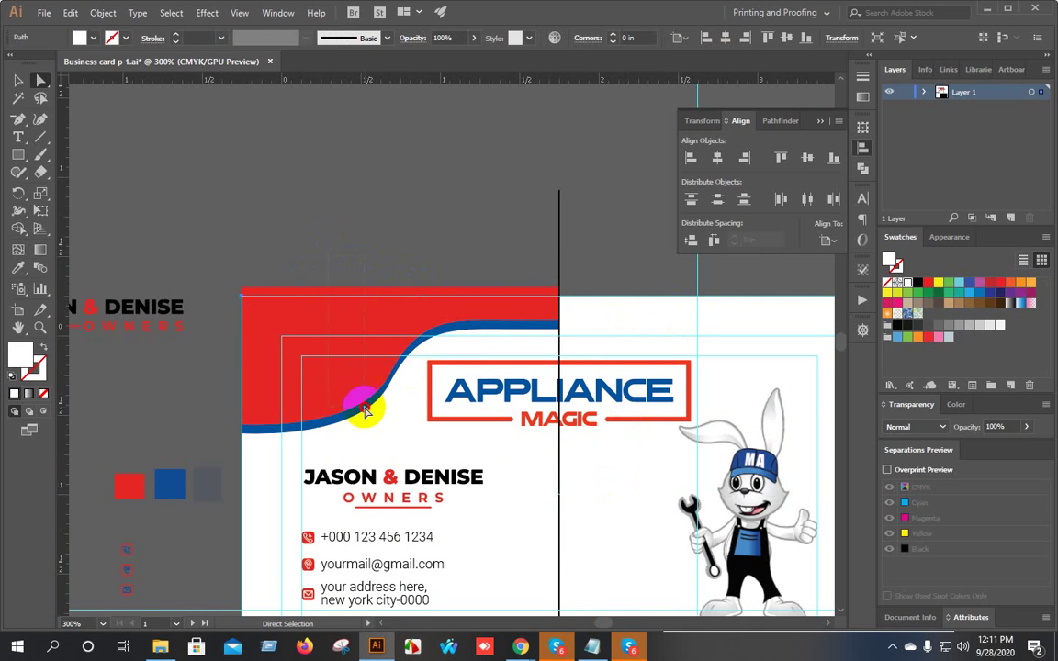
click(20, 229)
scroll(234, 287, up, 4)
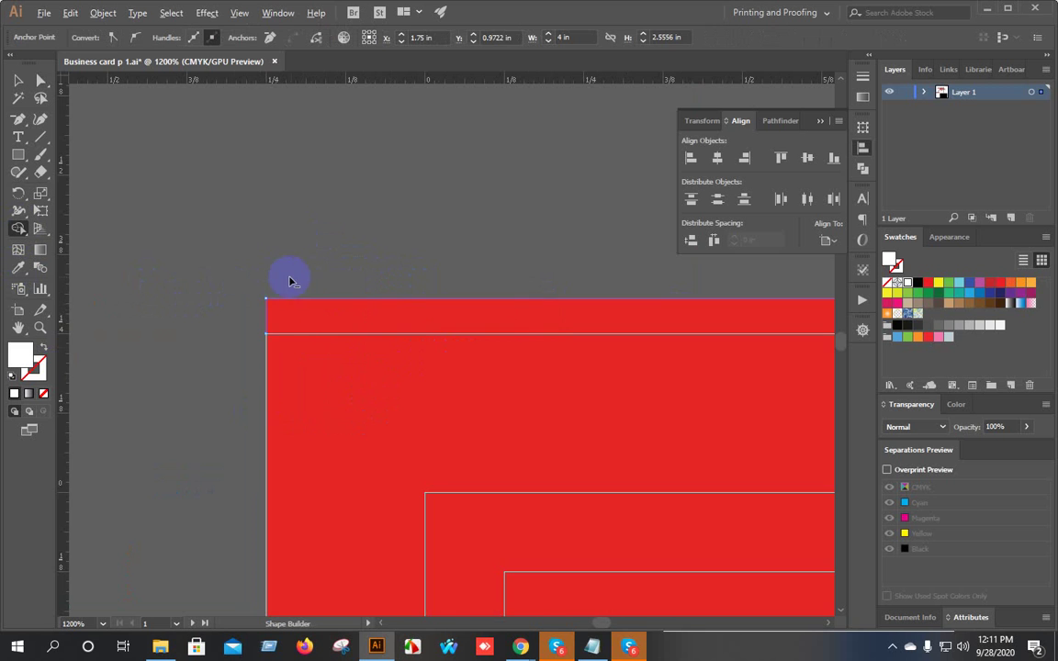
drag(269, 309, 468, 324)
scroll(469, 324, down, 8)
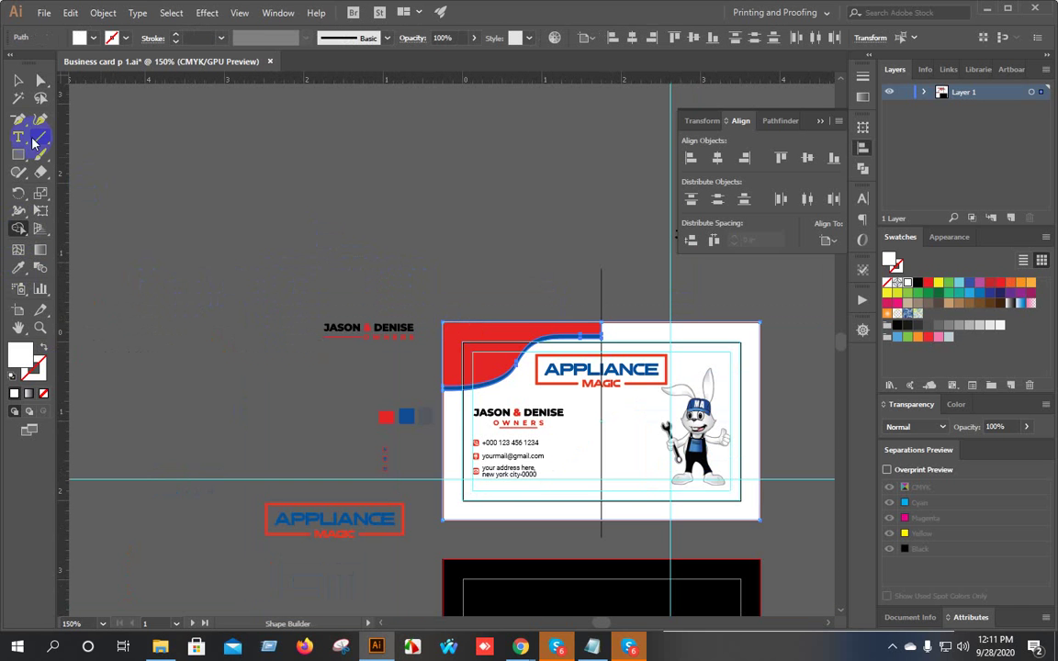
Deselect the card background and group the red and blue wave shapes.
click(18, 98)
click(740, 390)
key(a)
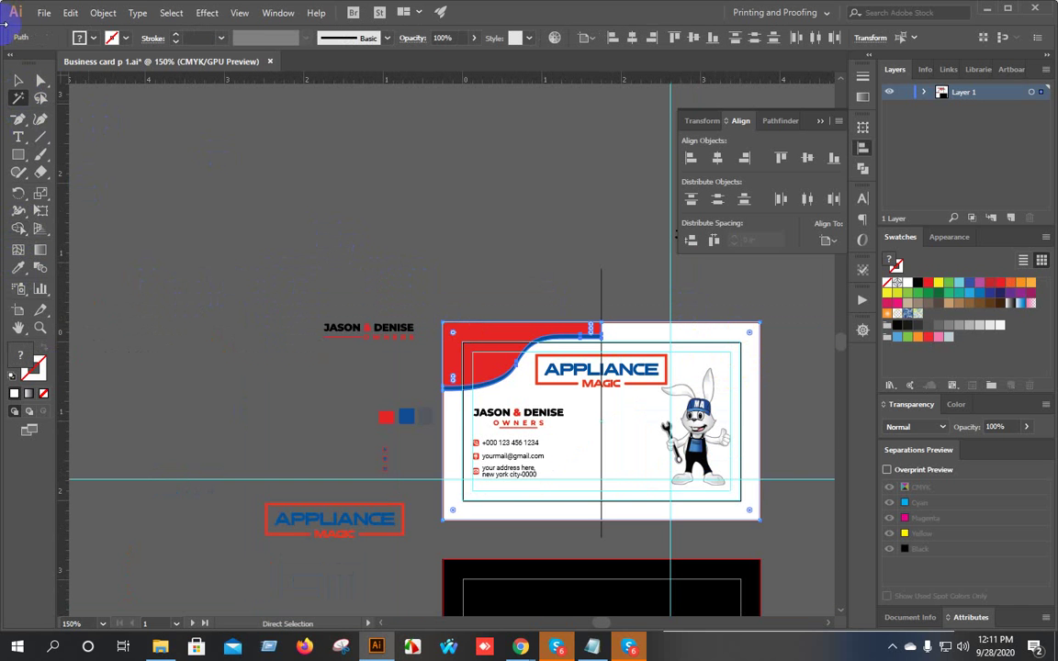
click(20, 79)
click(710, 323)
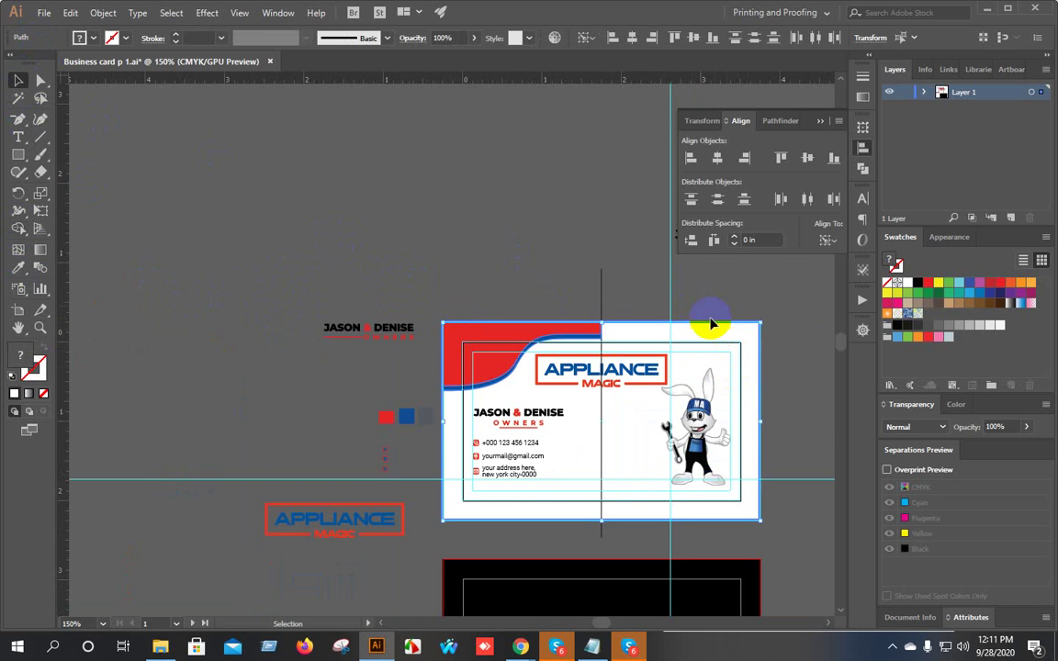
click(607, 262)
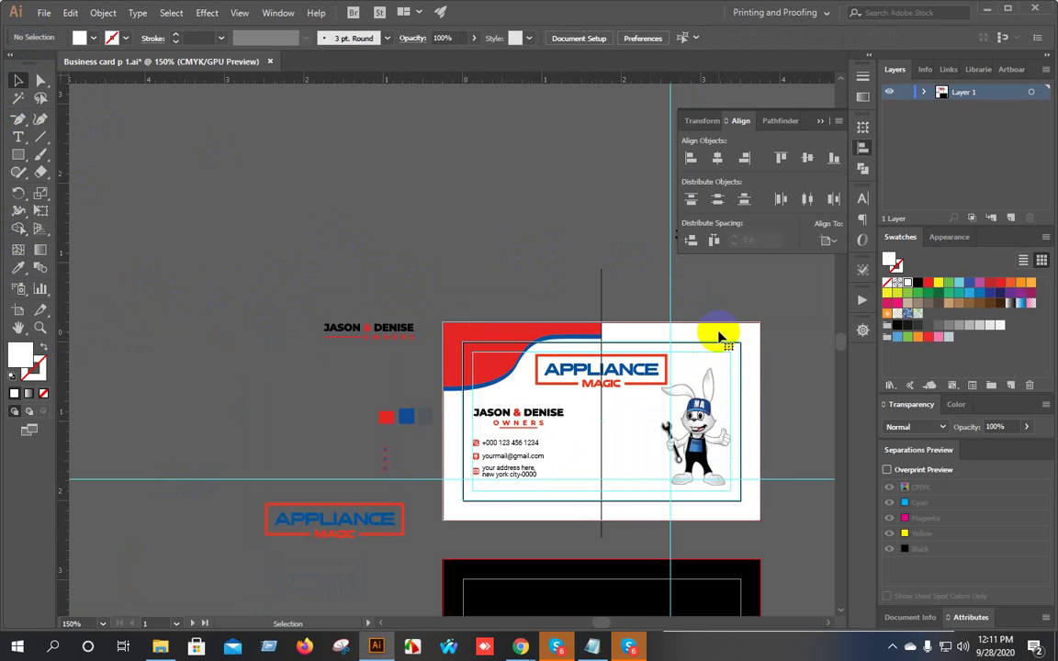
key(a)
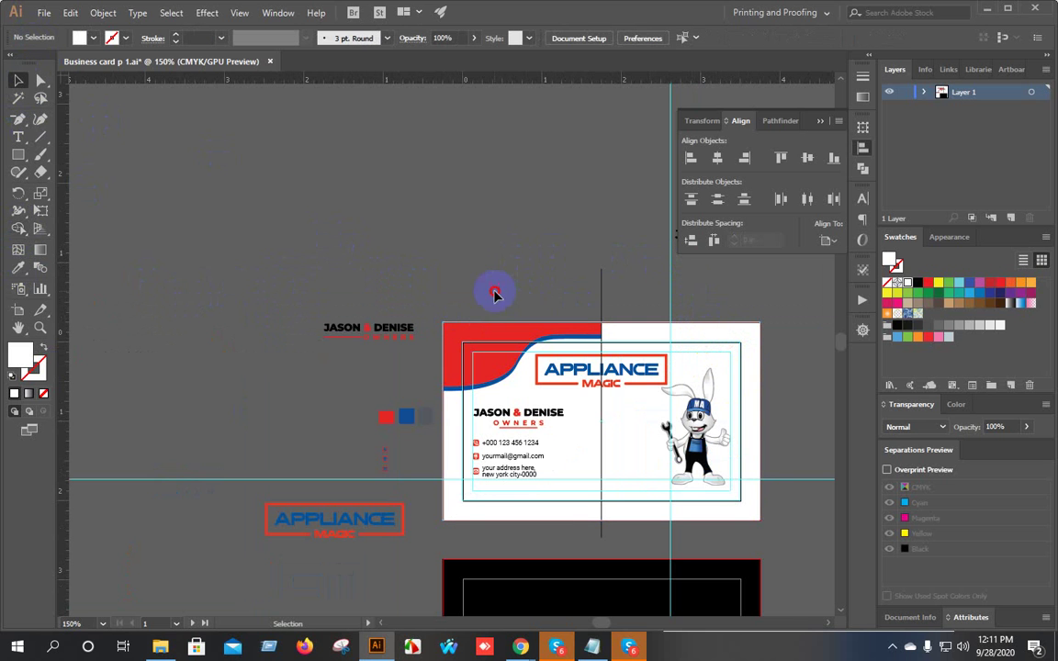
click(505, 359)
scroll(634, 368, down, 1)
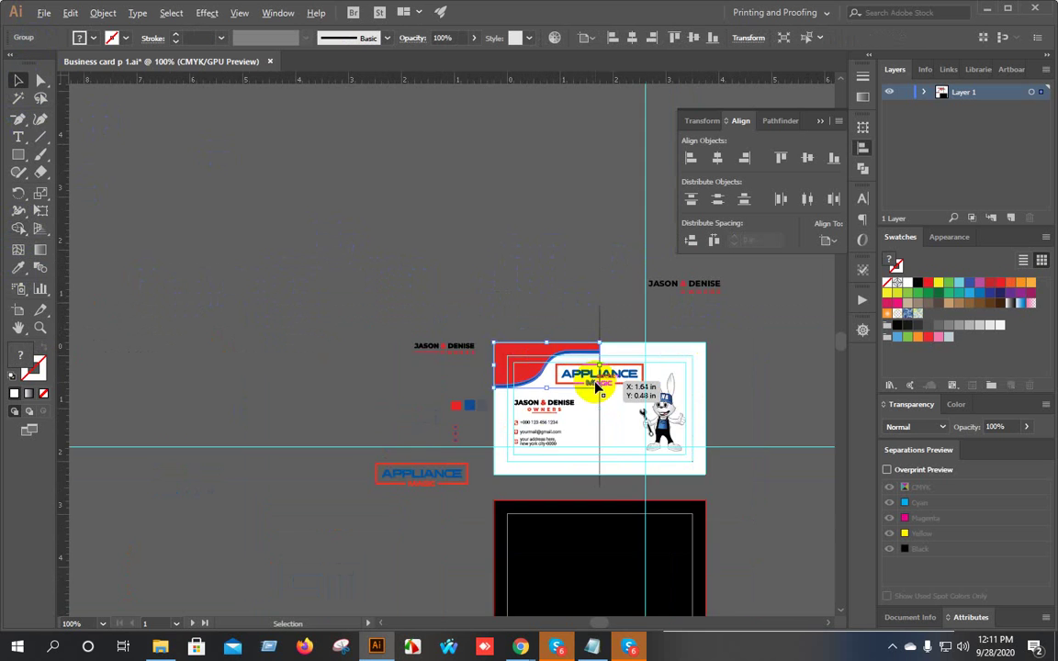
scroll(597, 377, up, 3)
scroll(571, 347, down, 1)
drag(539, 338, 480, 330)
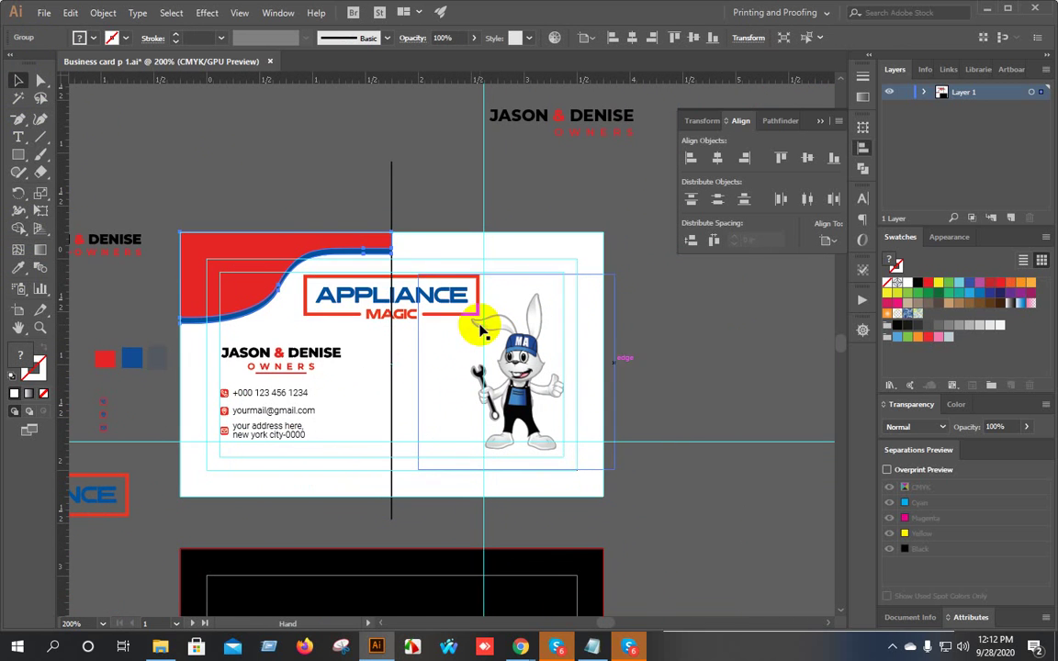
Reflect the grouped red and blue wave across the vertical axis as a copy.
click(294, 249)
right_click(294, 250)
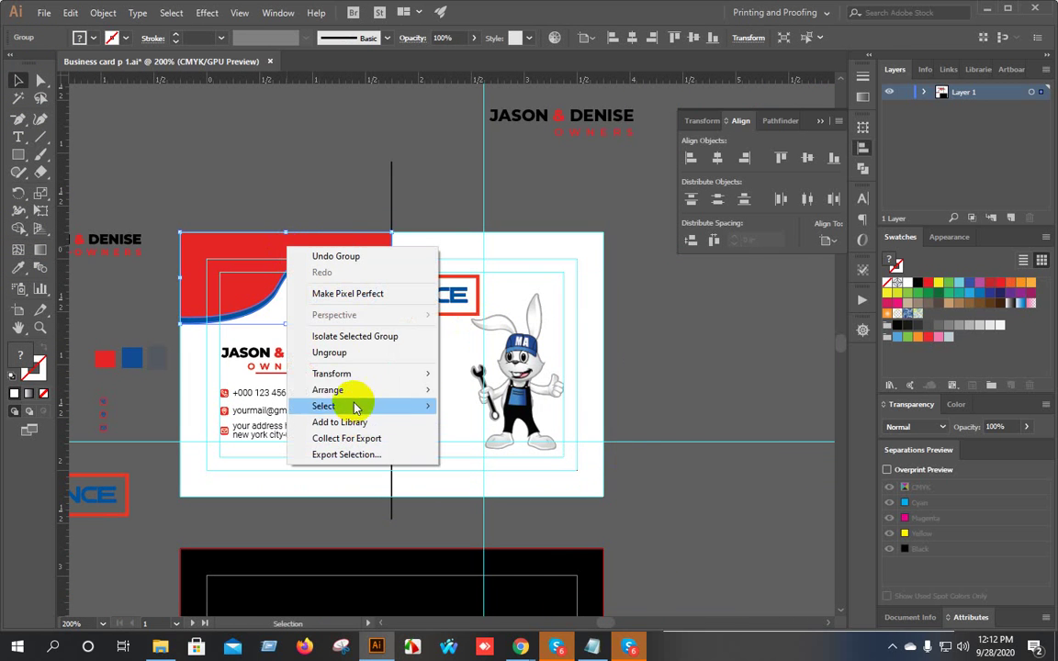
mouse_move(349, 376)
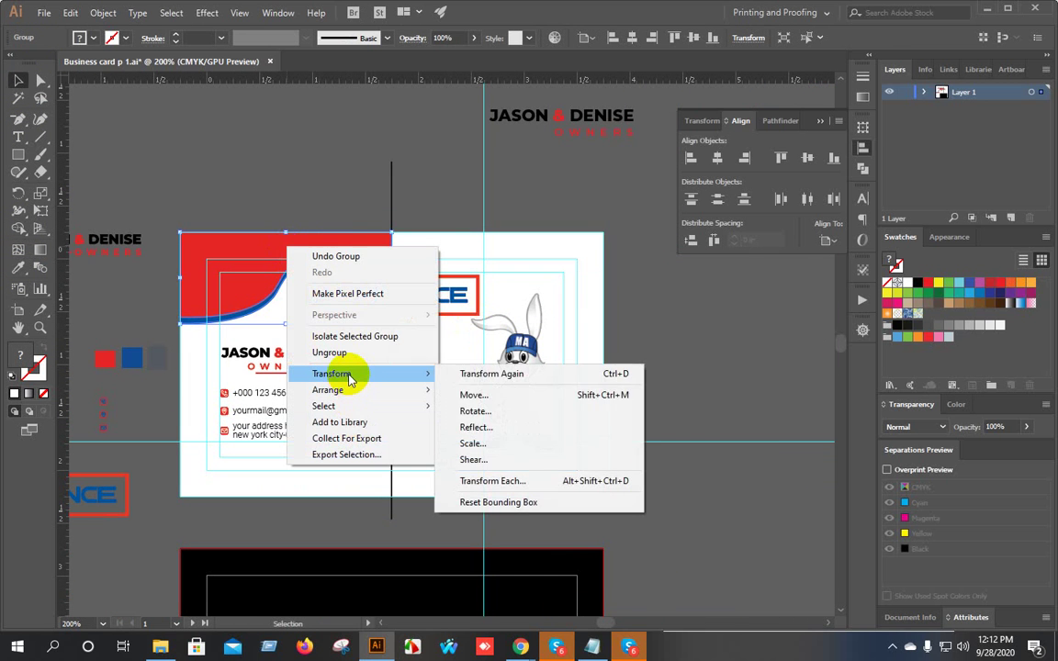
click(475, 427)
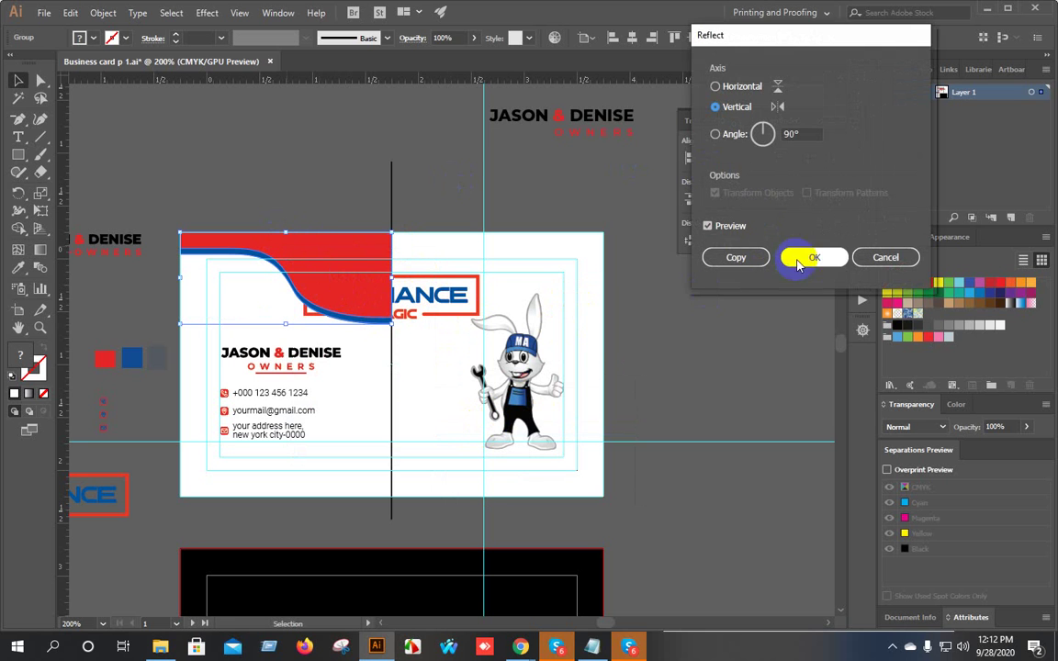
click(736, 257)
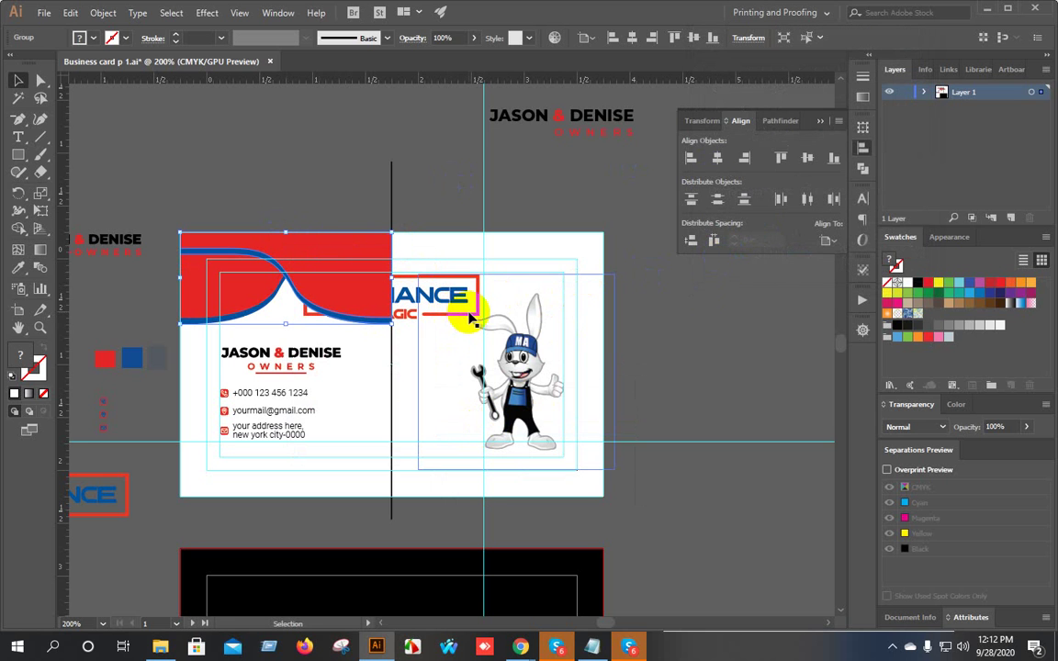
Move the mirrored wave copy onto the card's right half so it meets the original at the centre, and deselect it.
key(shift+Right)
key(shift+Right)
key(shift+Right)
key(shift+Right)
key(shift+Right)
key(shift+Right)
key(shift+Right)
key(shift+Right)
key(shift+Right)
key(shift+Right)
key(shift+Right)
key(shift+Right)
key(shift+Right)
key(shift+Right)
key(shift+Right)
key(shift+Right)
key(shift+Right)
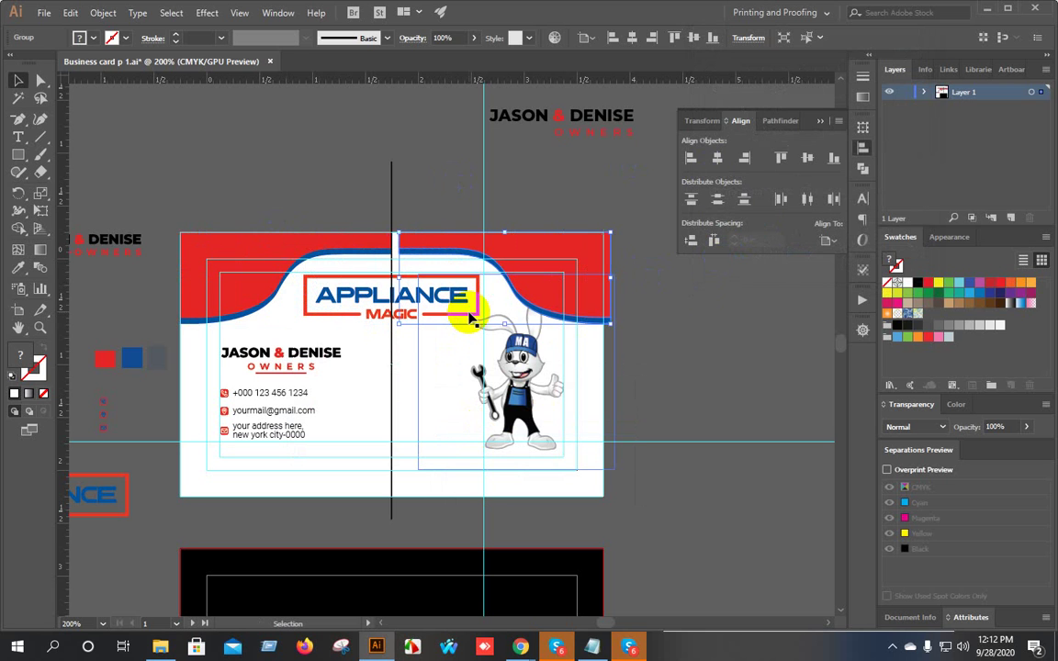
key(Left)
key(Left)
key(Left)
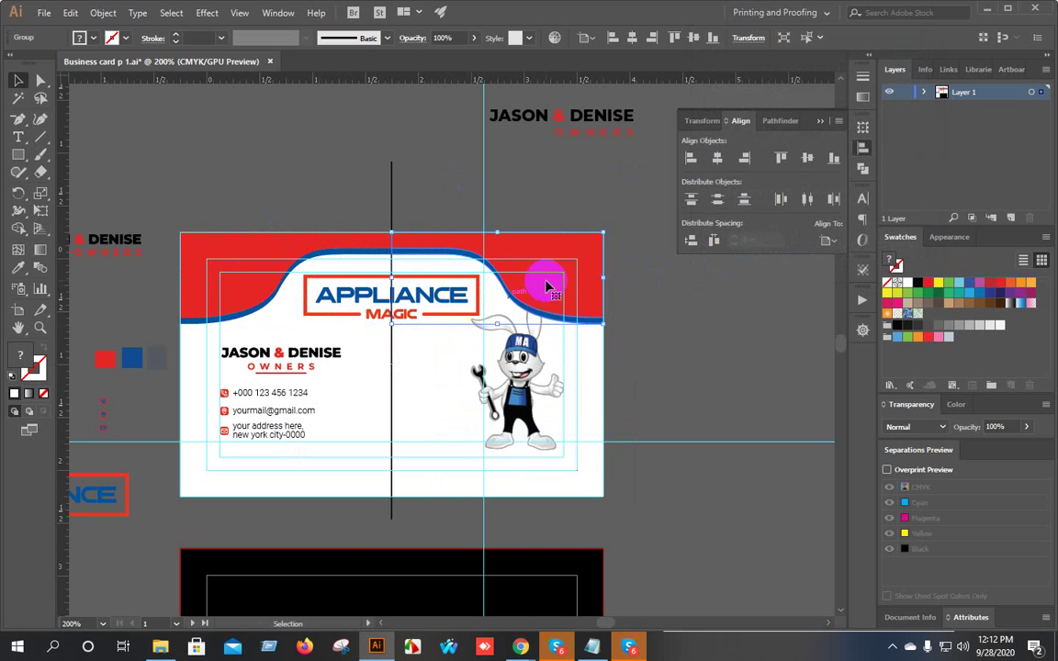
click(420, 219)
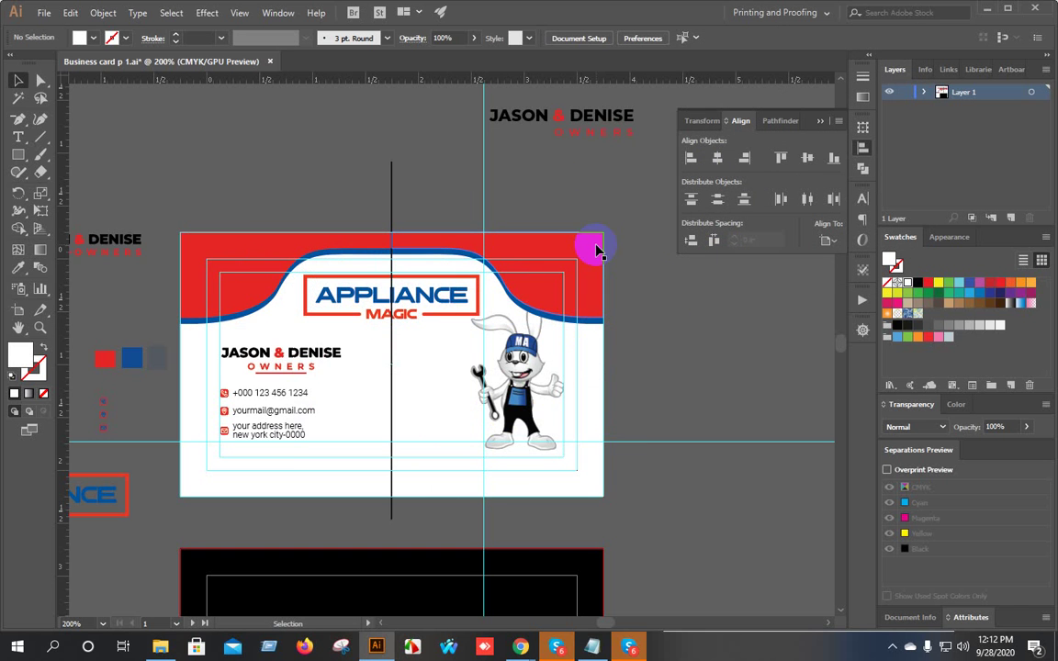
Delete the black vertical centre line that runs through the card.
scroll(622, 241, up, 7)
scroll(435, 298, down, 4)
scroll(437, 325, up, 1)
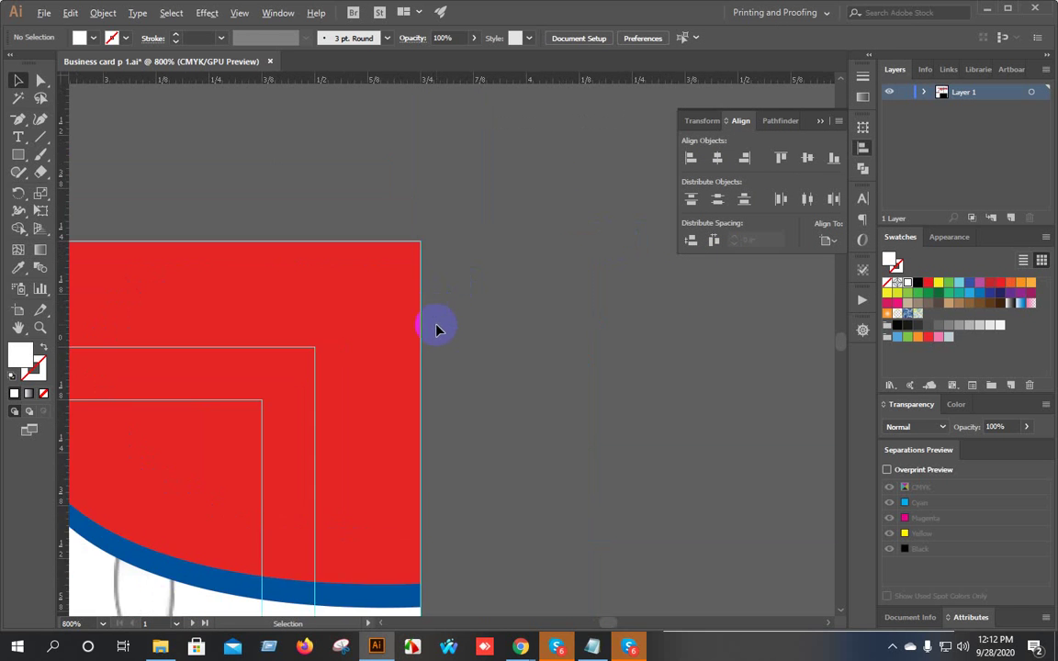
scroll(438, 328, down, 2)
scroll(675, 276, down, 3)
scroll(663, 233, up, 1)
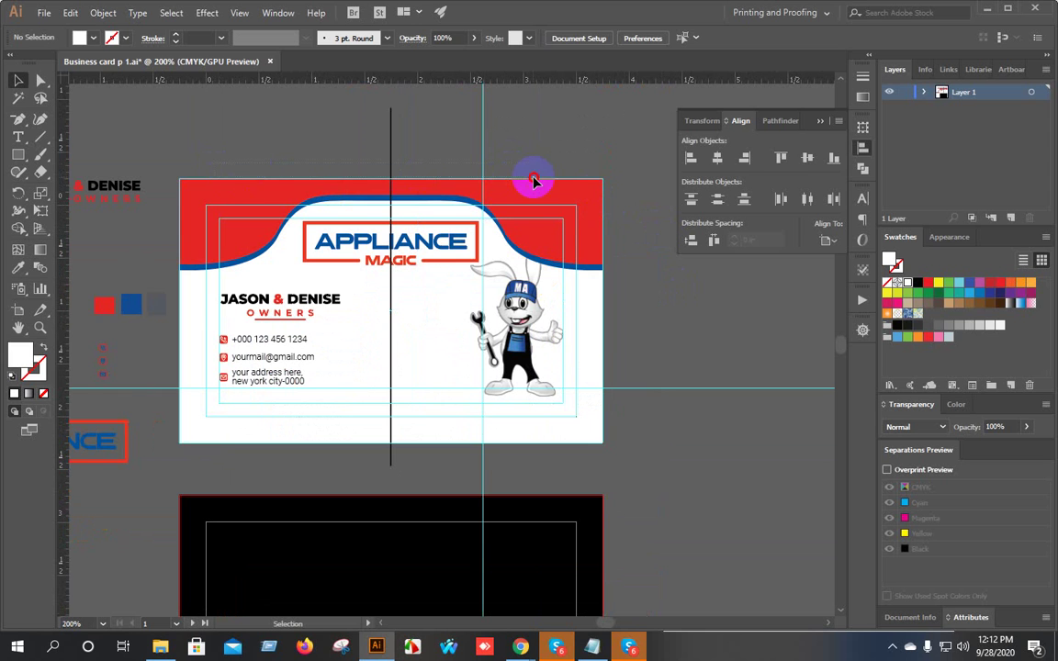
click(575, 196)
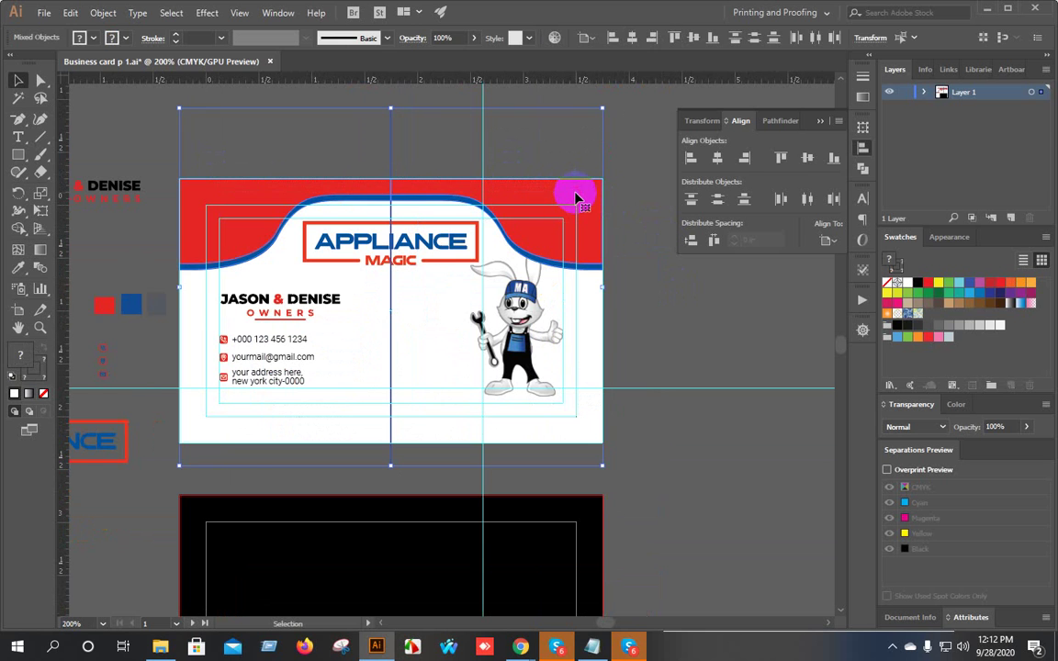
click(472, 126)
drag(366, 119, 432, 145)
key(Delete)
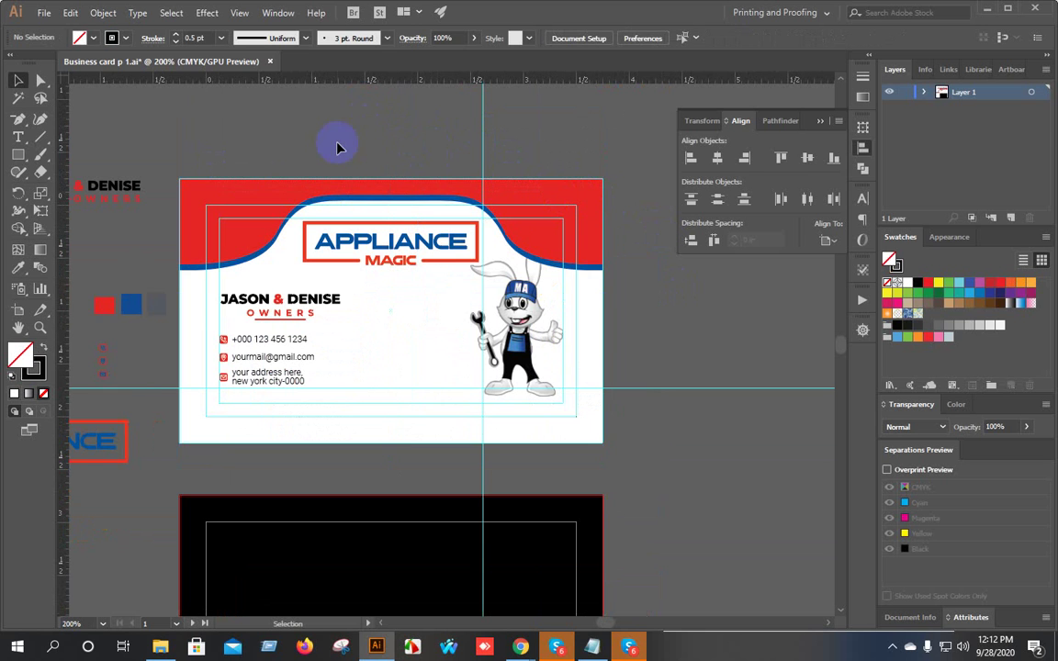
Examine the seam between the two wave halves at high magnification in outline and preview views.
scroll(377, 172, up, 5)
scroll(432, 206, up, 3)
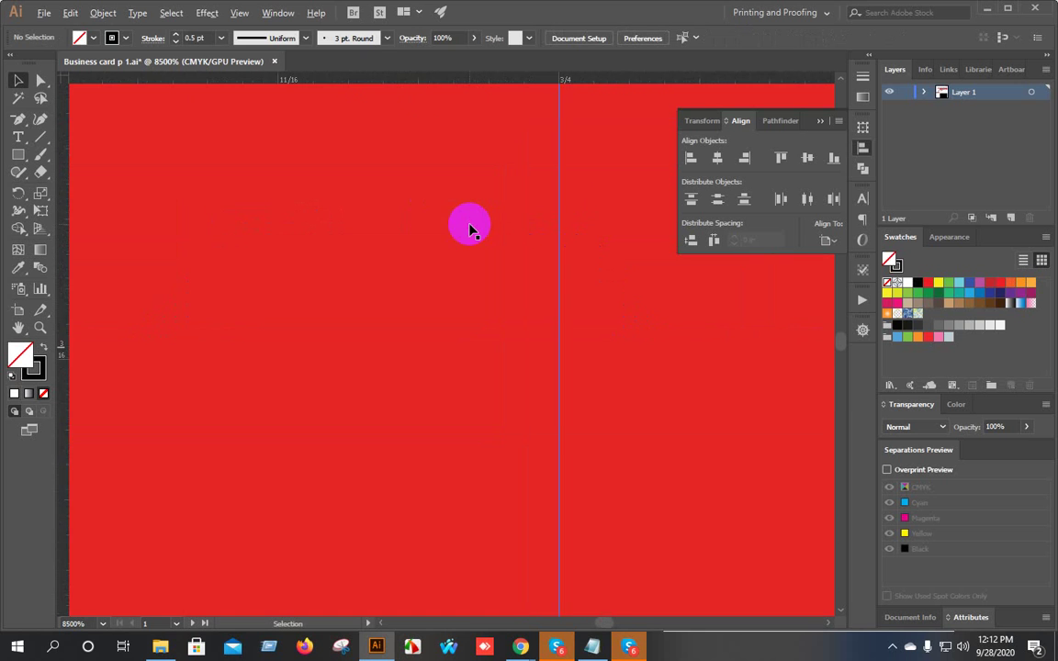
click(514, 278)
scroll(514, 278, up, 4)
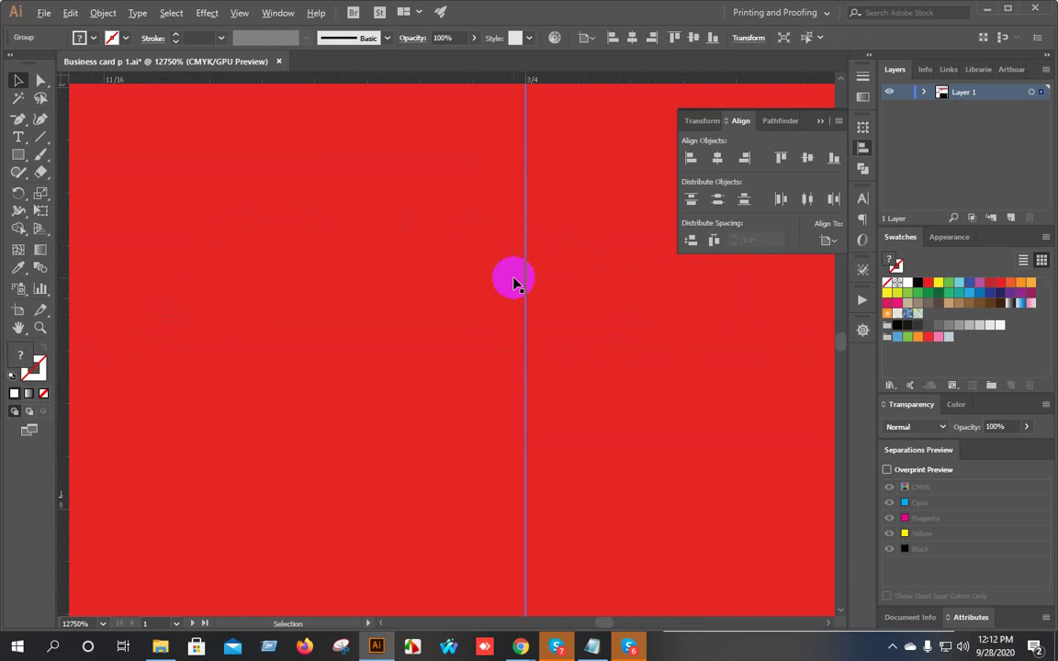
key(ctrl+y)
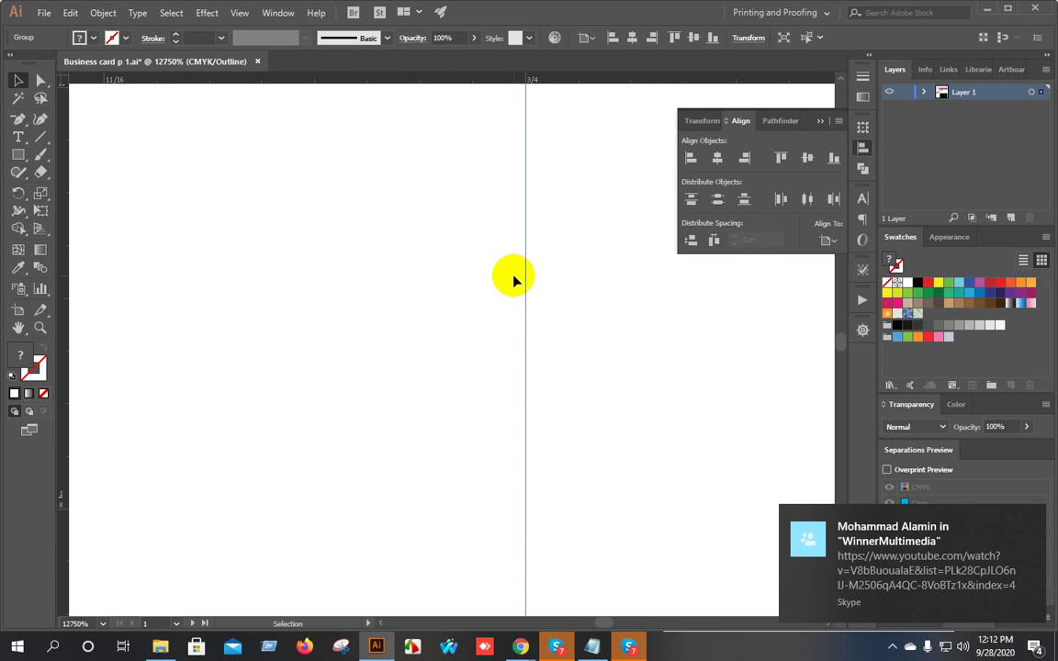
scroll(557, 291, up, 3)
scroll(551, 287, down, 3)
key(ctrl+y)
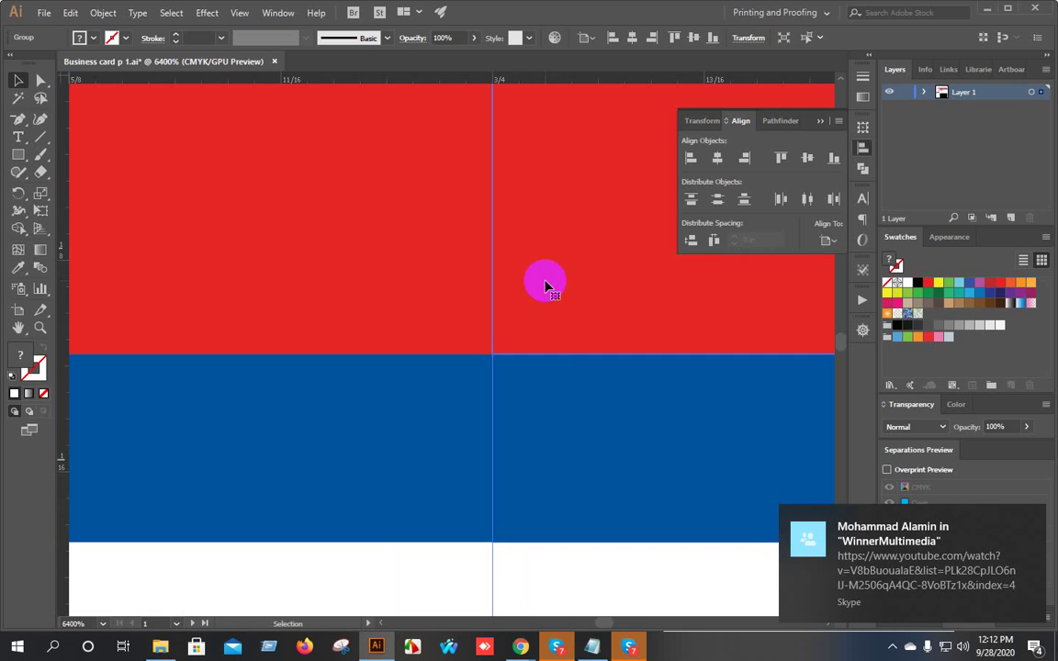
scroll(546, 286, down, 4)
click(488, 146)
Select both wave halves along the card's upper edge and group them.
drag(640, 267, 514, 264)
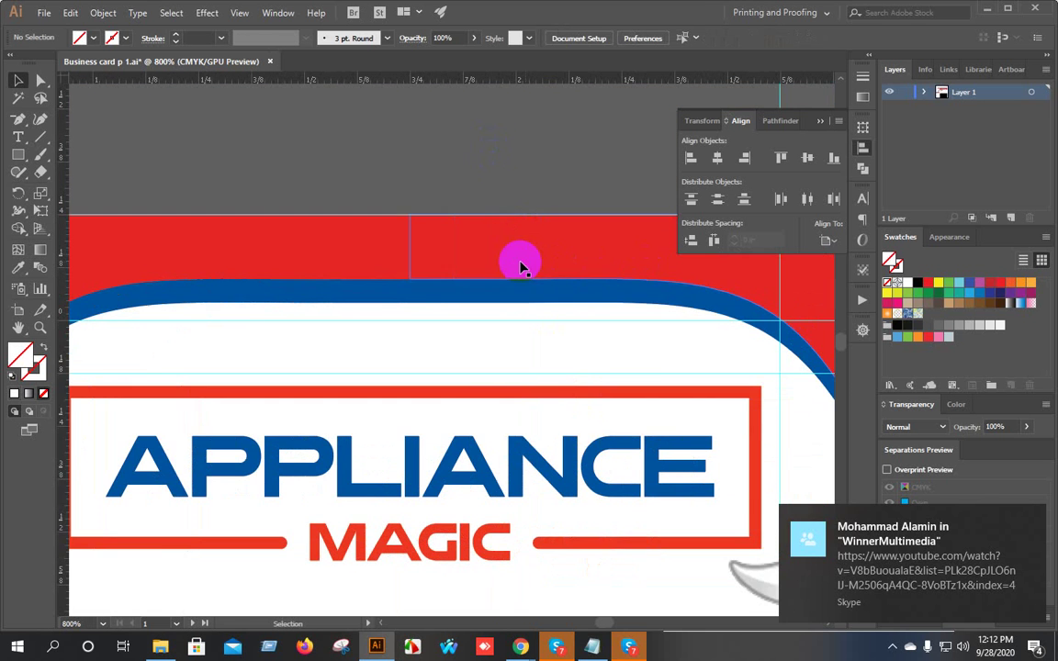
scroll(587, 173, down, 2)
drag(465, 183, 529, 213)
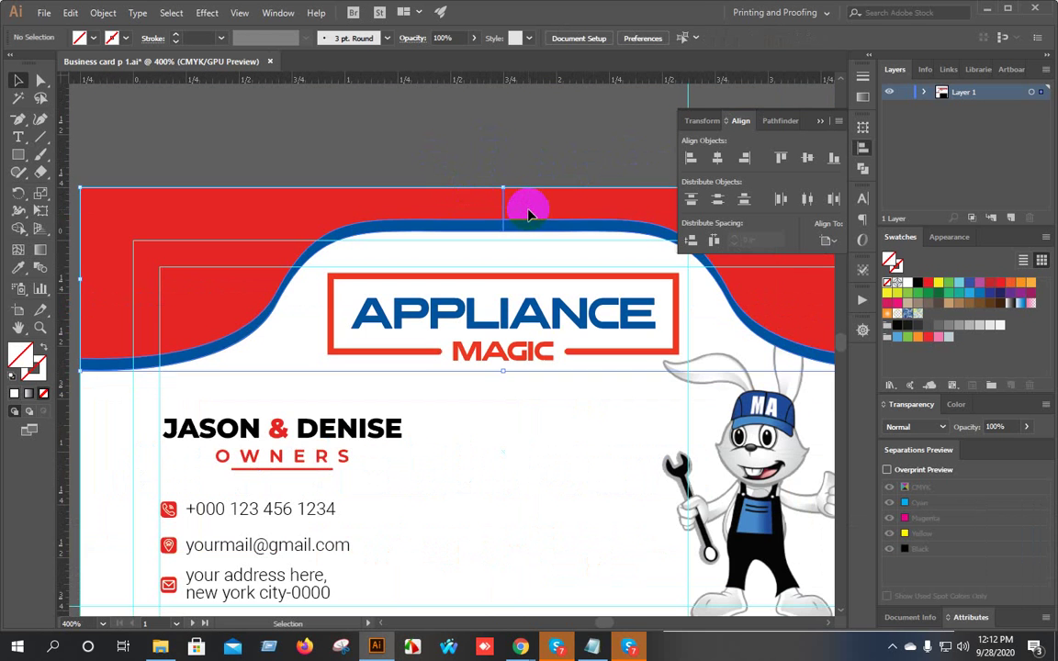
scroll(484, 248, down, 3)
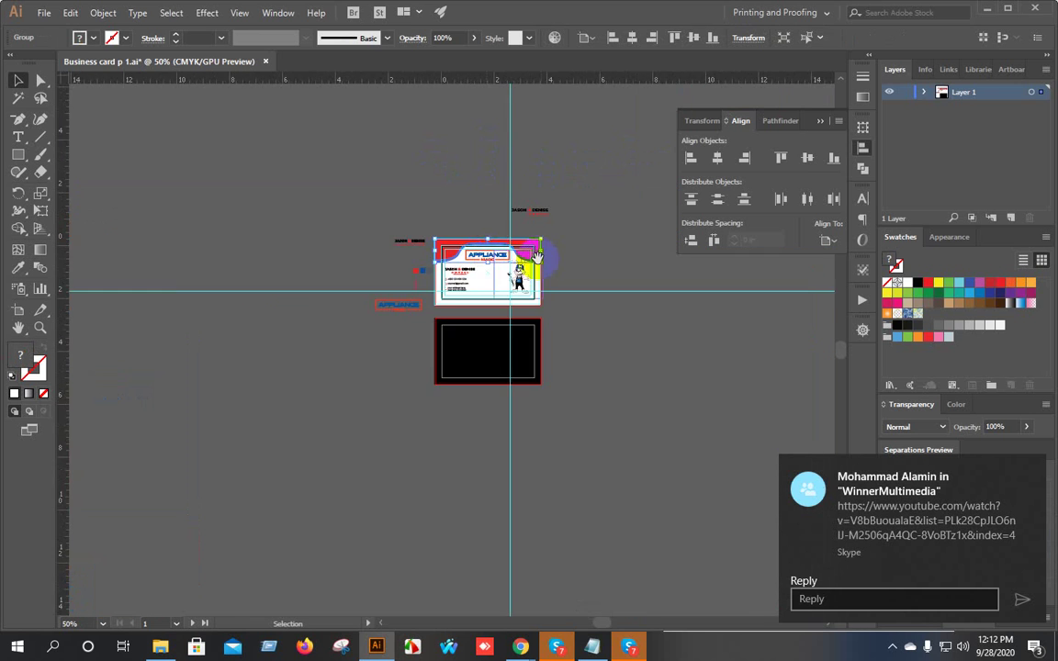
scroll(452, 227, up, 2)
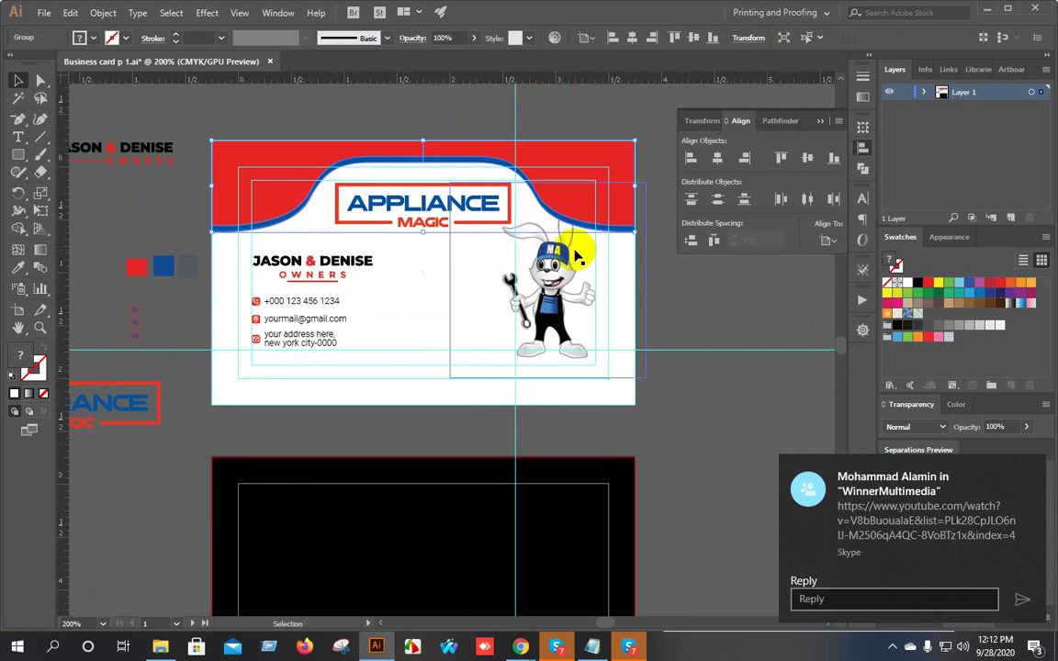
Open the incoming Skype group message and minimize the chat window to return to the card design.
click(901, 517)
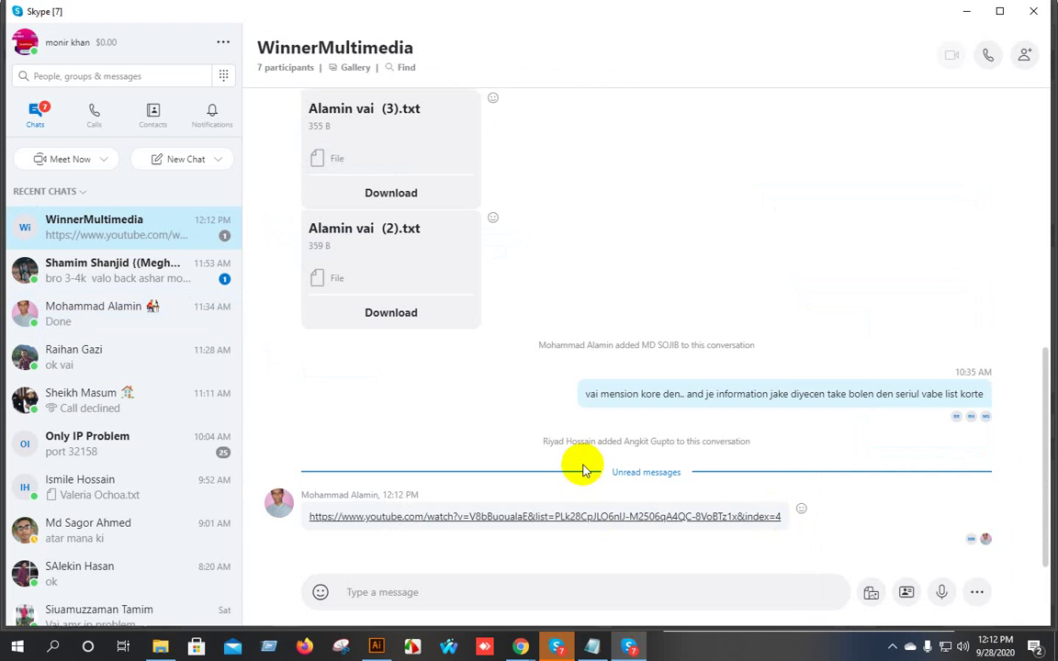
click(965, 11)
Reflect the grouped full-width wave across the horizontal axis as a copy.
right_click(469, 149)
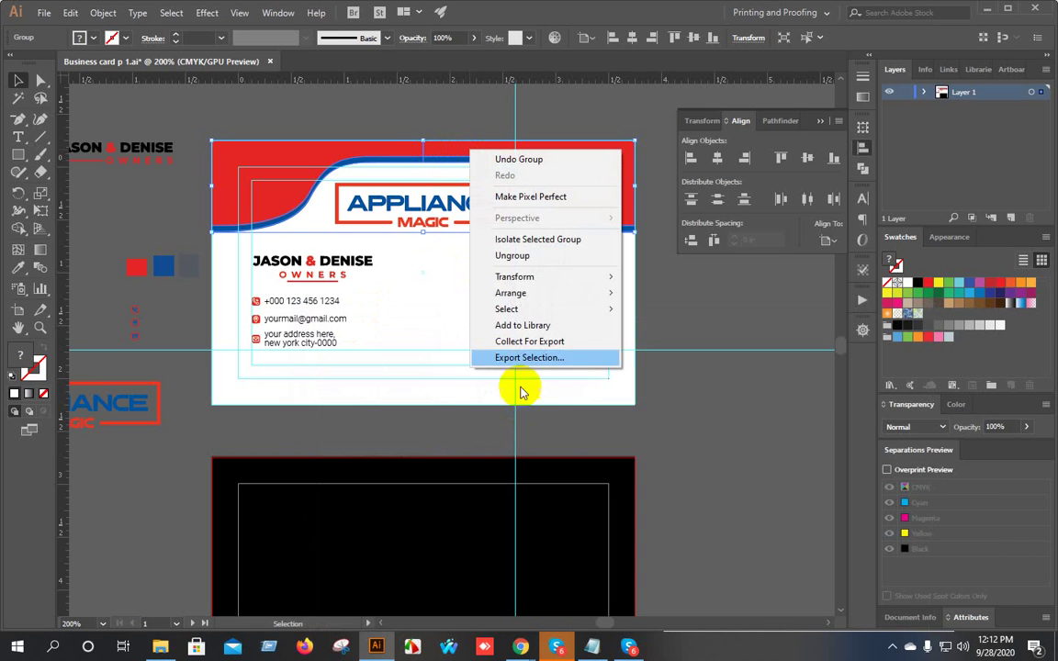
mouse_move(528, 278)
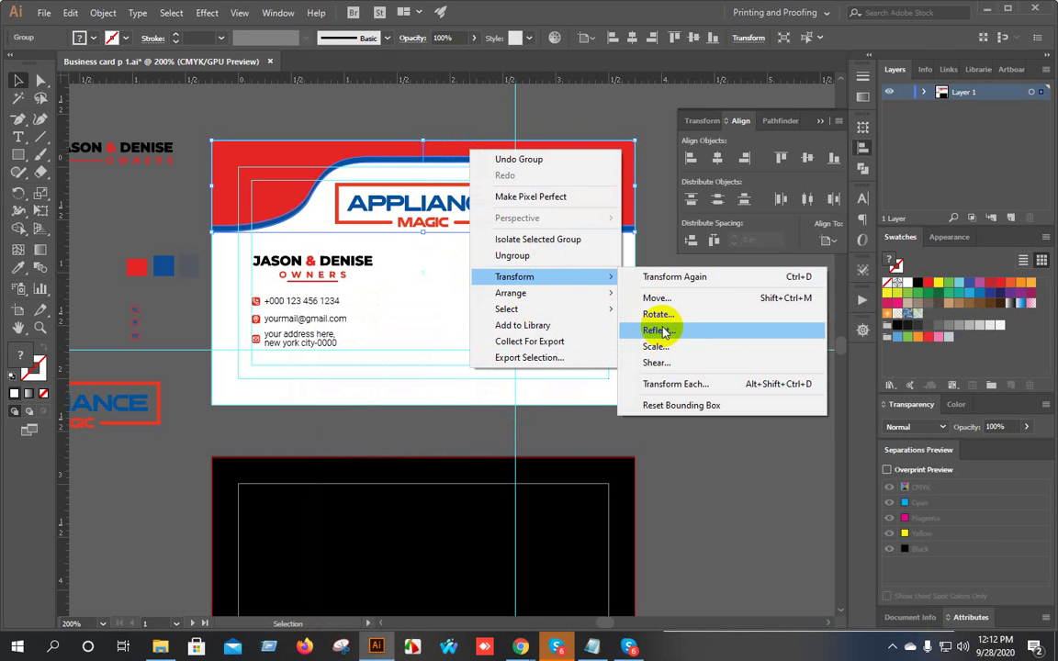
click(659, 330)
click(726, 228)
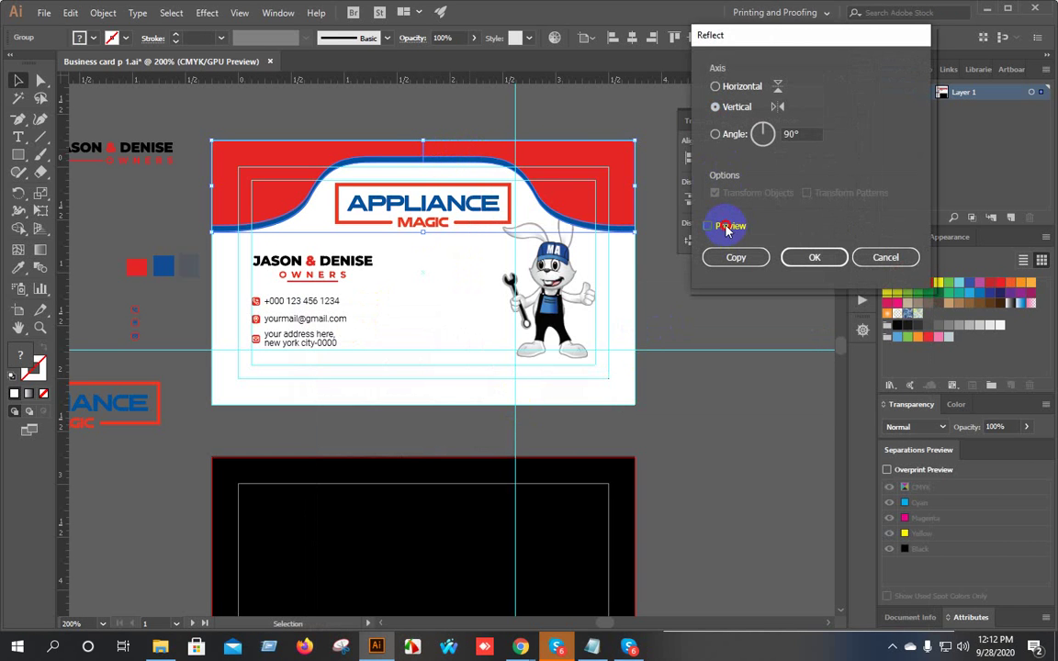
click(725, 227)
click(740, 89)
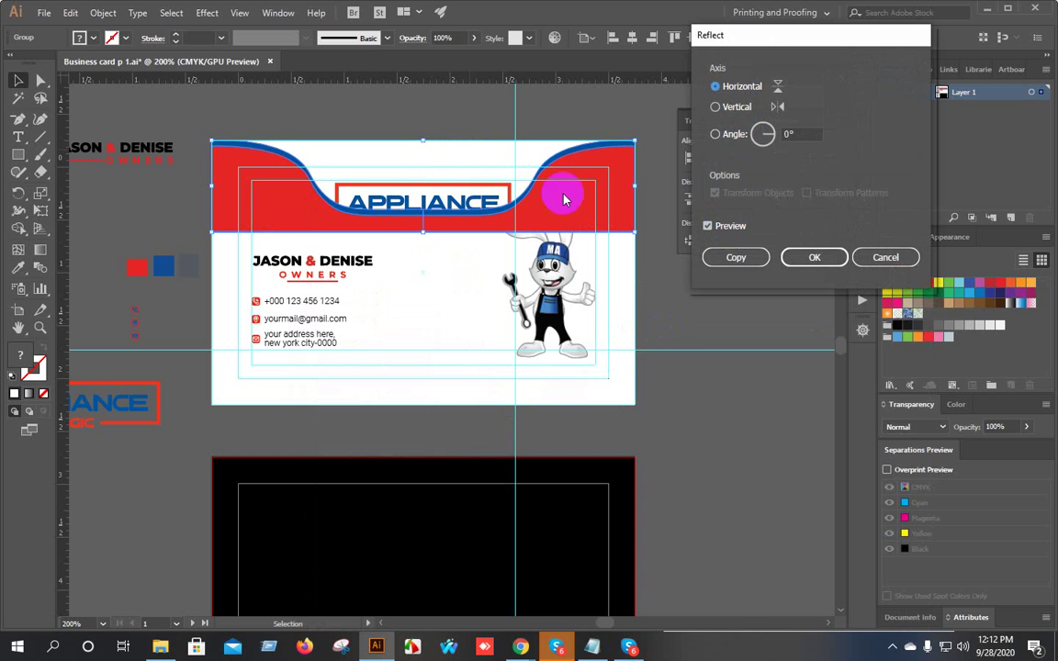
click(733, 257)
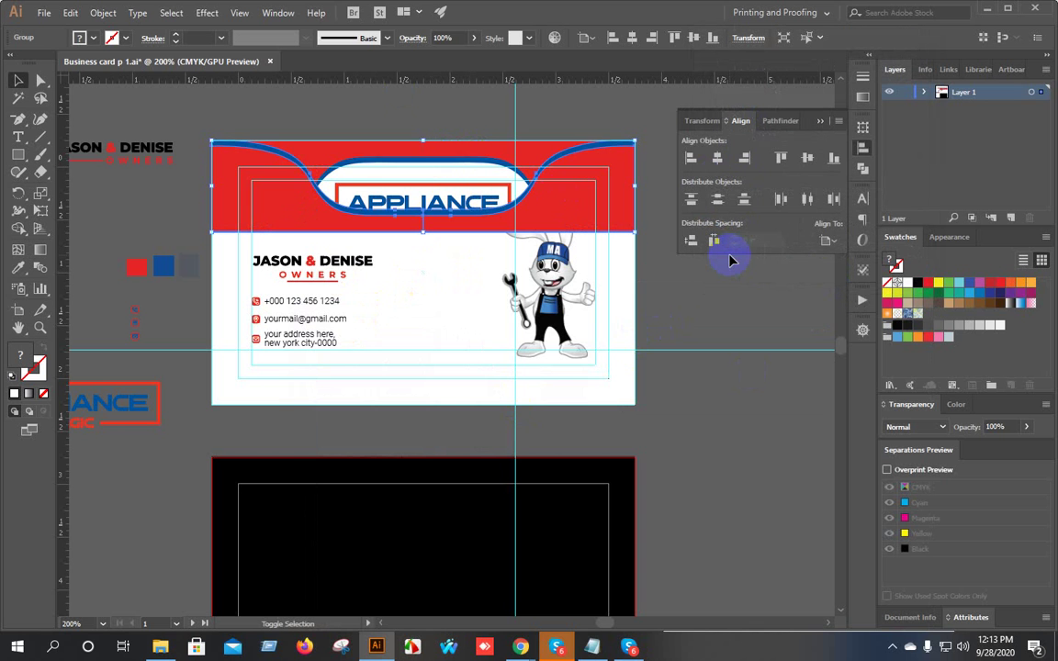
Move the flipped wave copy straight down to the lower part of the front card.
key(shift+Down)
key(shift+Down)
key(shift+Down)
key(shift+Down)
key(shift+Down)
key(shift+Down)
key(shift+Down)
key(shift+Down)
key(shift+Down)
key(shift+Down)
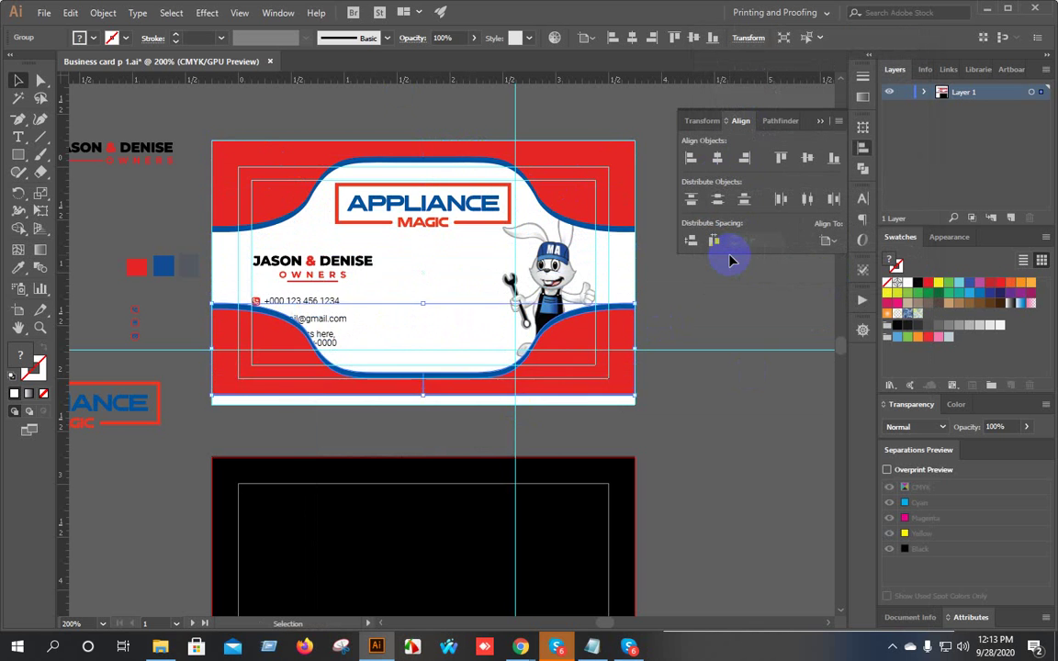
key(Down)
key(Down)
key(Down)
key(Down)
key(Down)
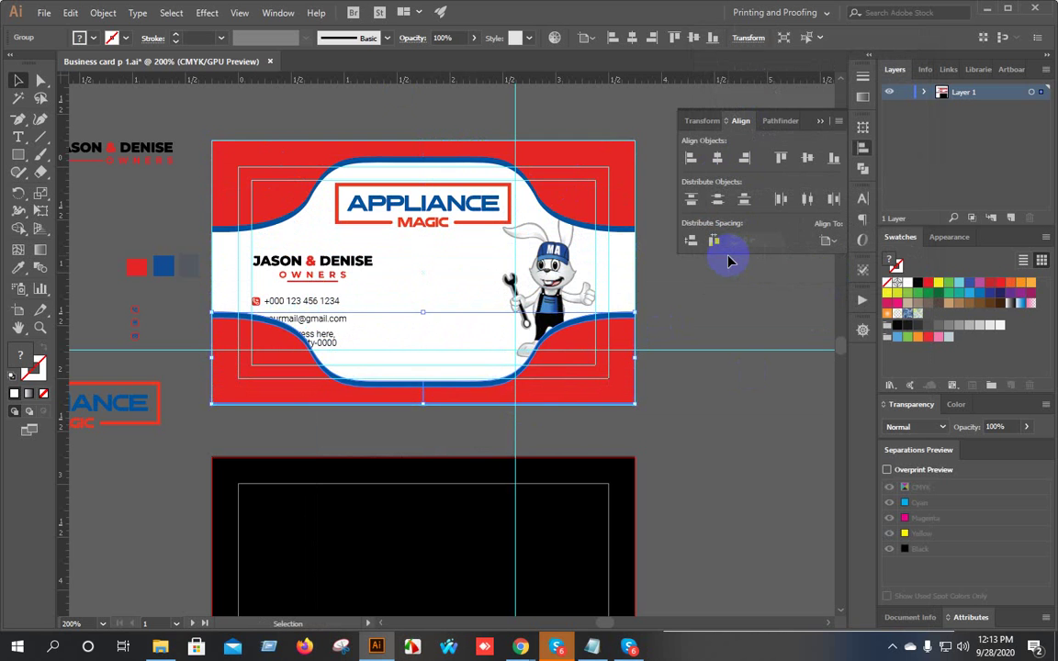
Fine-tune the lower wave's position to match the card's bottom edge, and deselect it.
scroll(410, 415, up, 7)
key(Down)
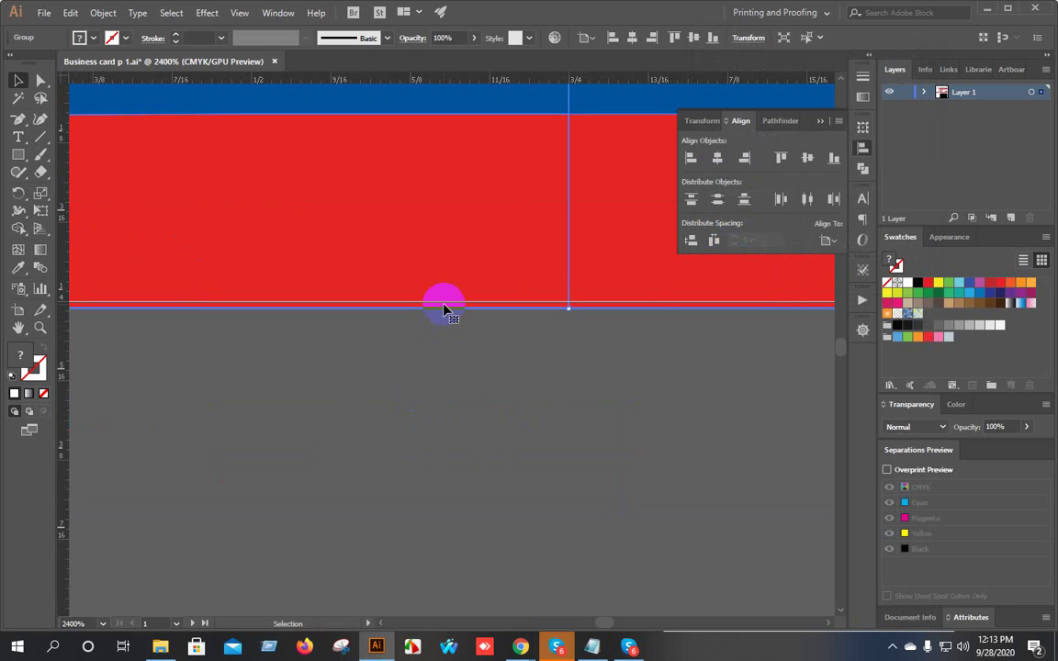
scroll(545, 302, up, 5)
drag(619, 333, 369, 481)
mouse_move(420, 384)
mouse_down()
mouse_move(420, 343)
mouse_move(413, 396)
mouse_up()
scroll(413, 397, down, 8)
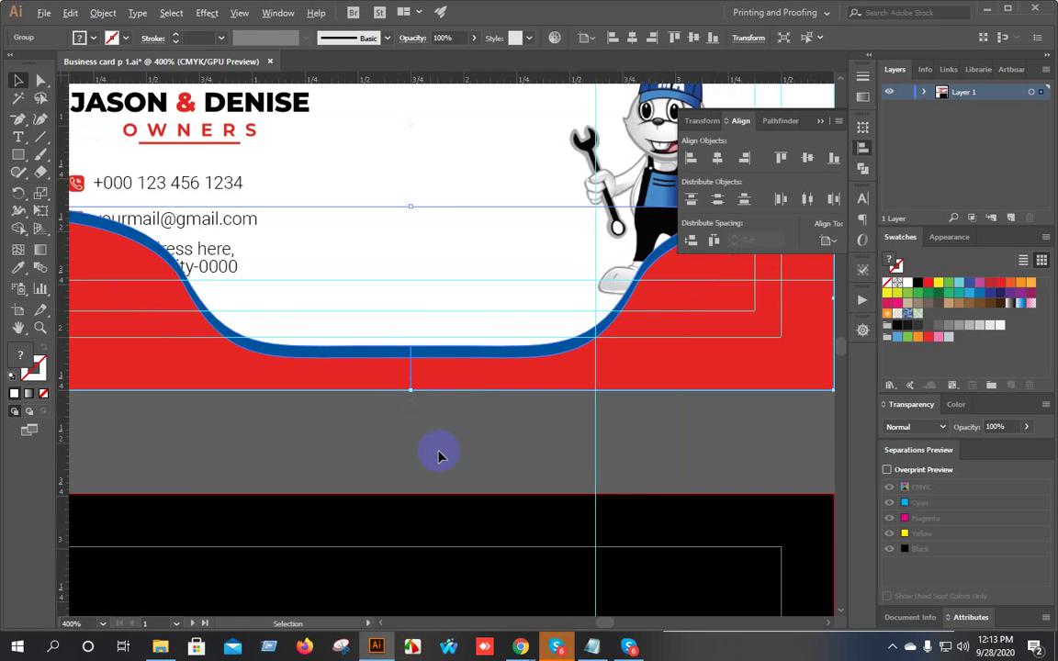
drag(367, 421, 347, 383)
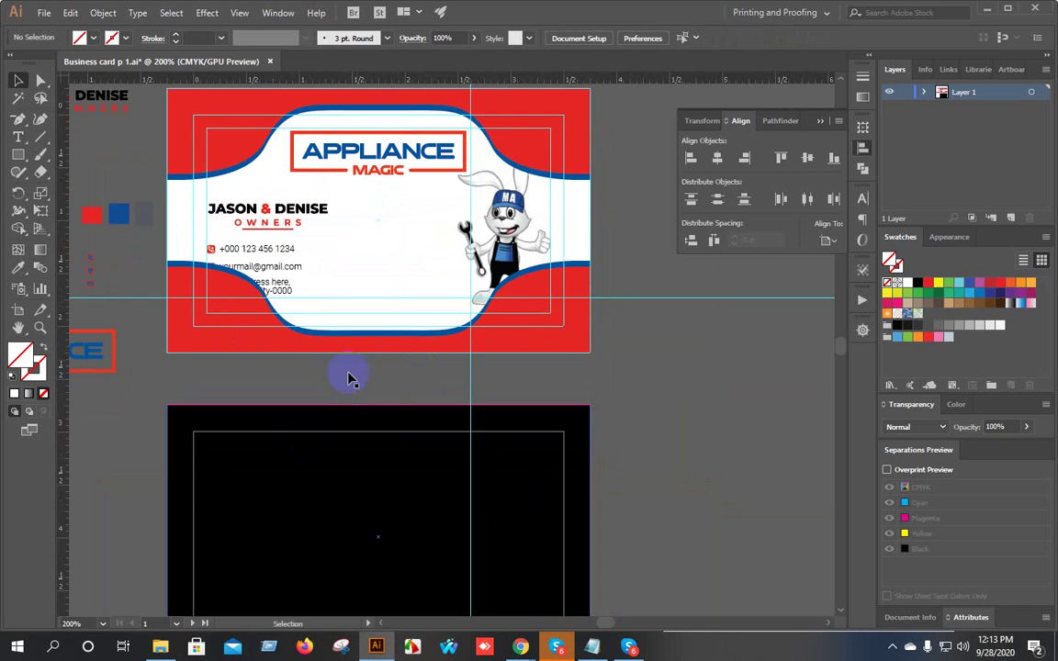
Ungroup the lower wave and delete its left half covering the contact details.
drag(521, 293, 501, 349)
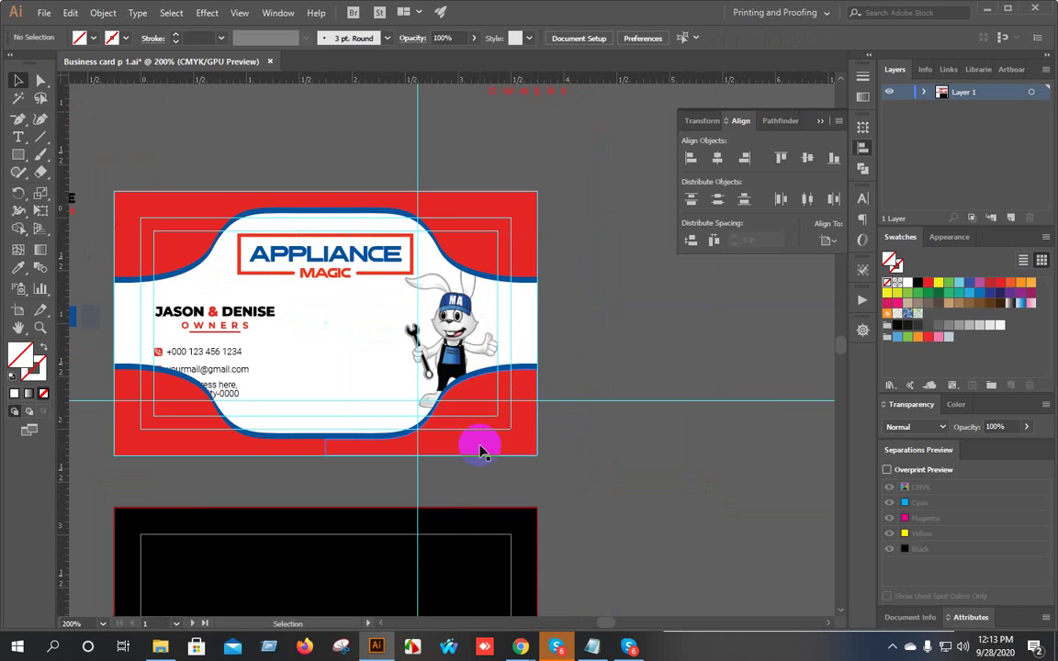
right_click(246, 441)
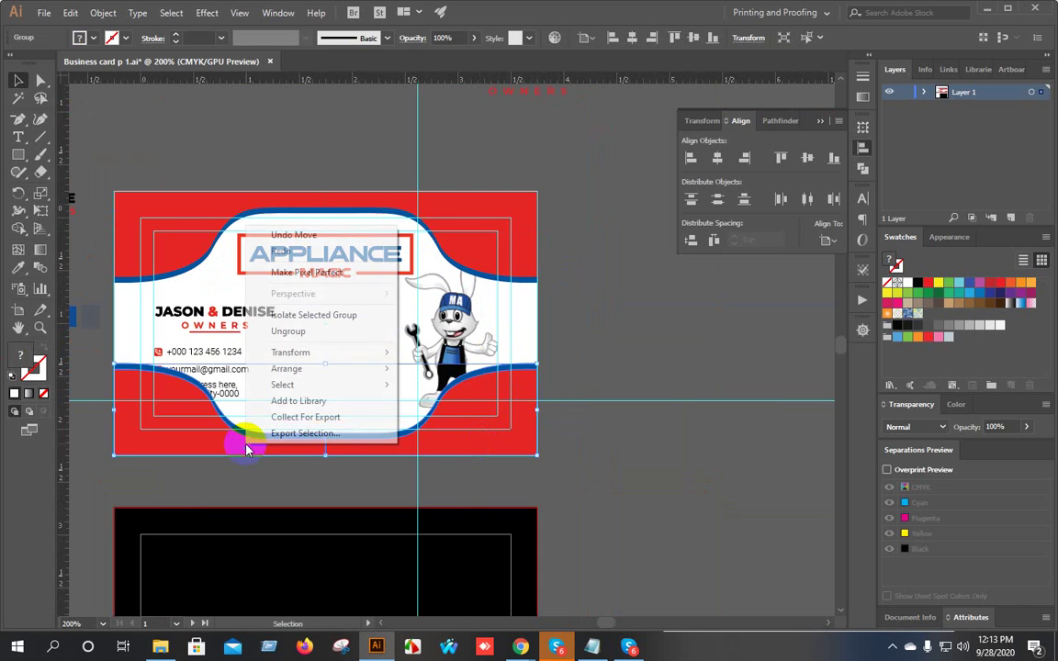
click(306, 332)
click(218, 442)
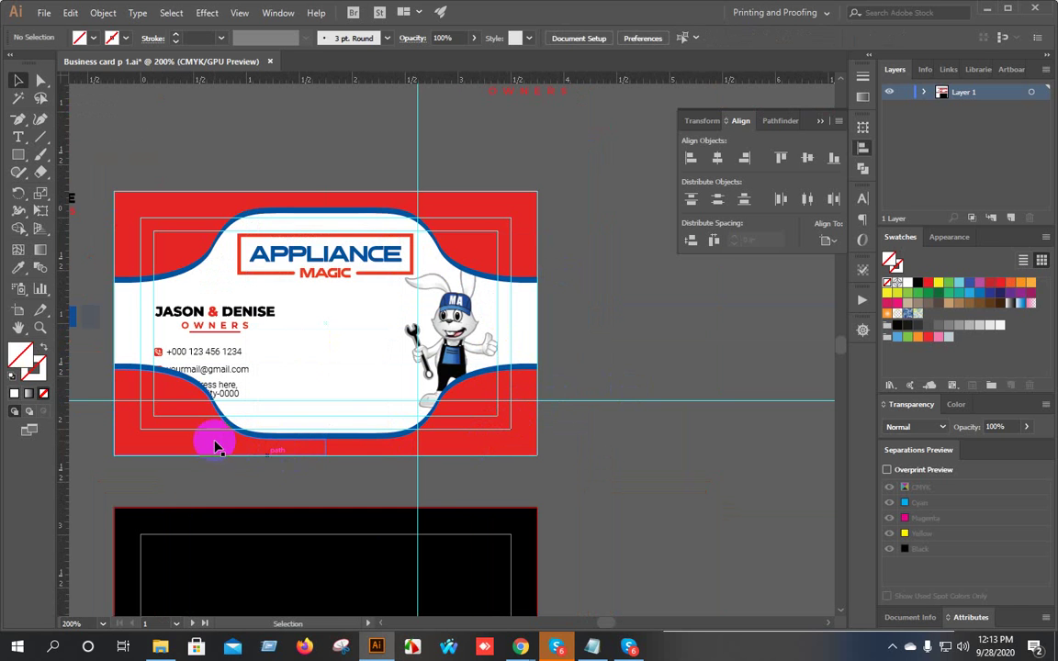
key(Delete)
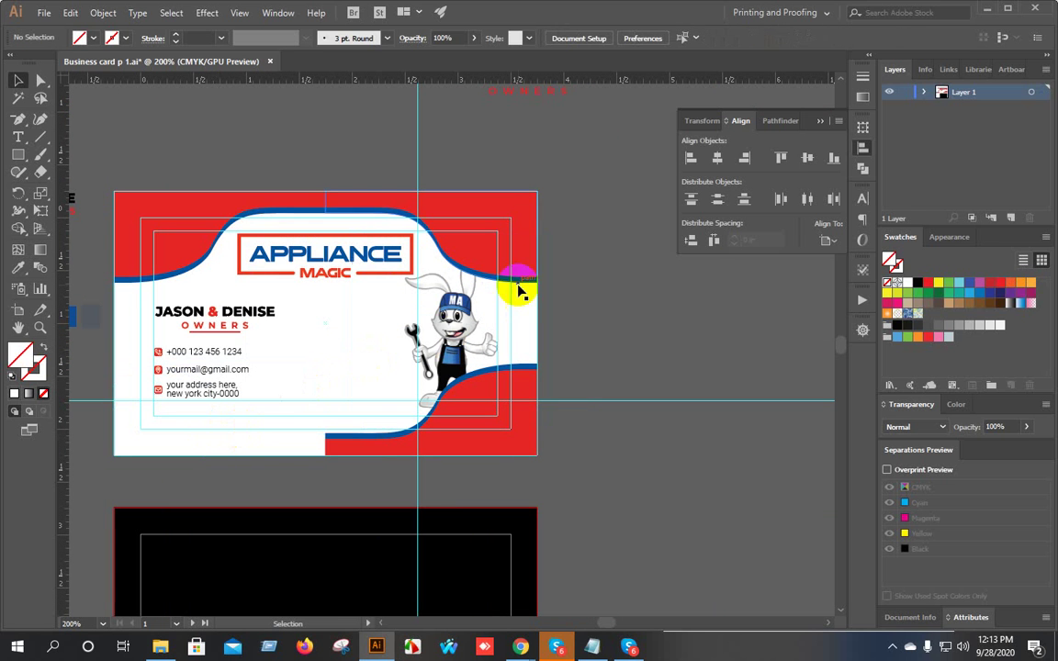
Ungroup the upper wave and delete its right half, along with the remaining wave piece at the card's lower right corner.
click(528, 226)
right_click(528, 227)
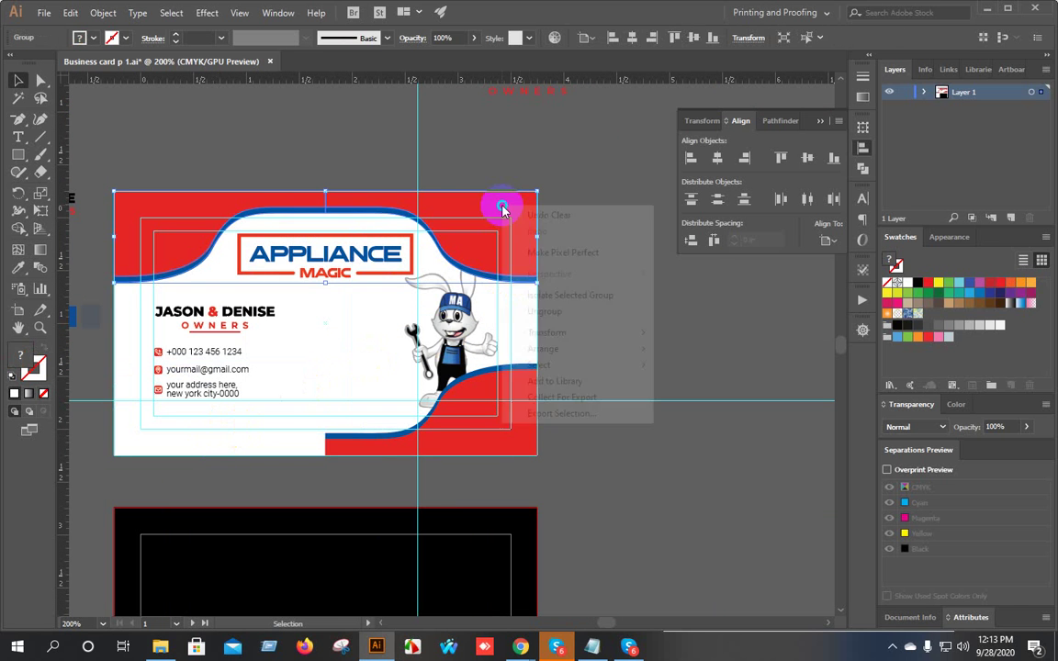
click(598, 305)
click(511, 219)
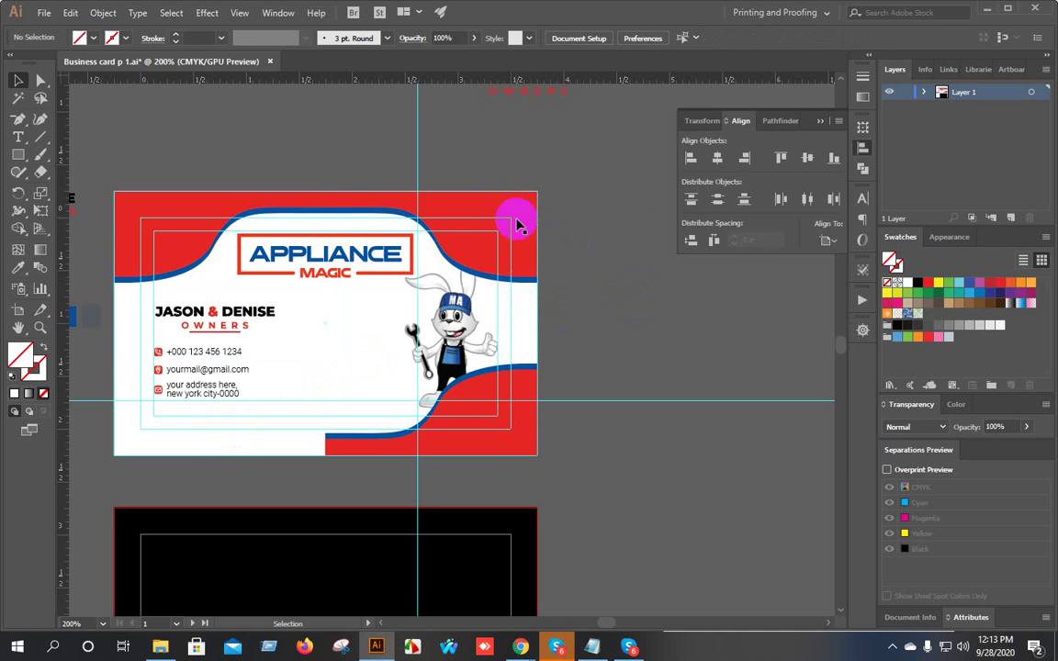
key(Delete)
click(492, 450)
key(Delete)
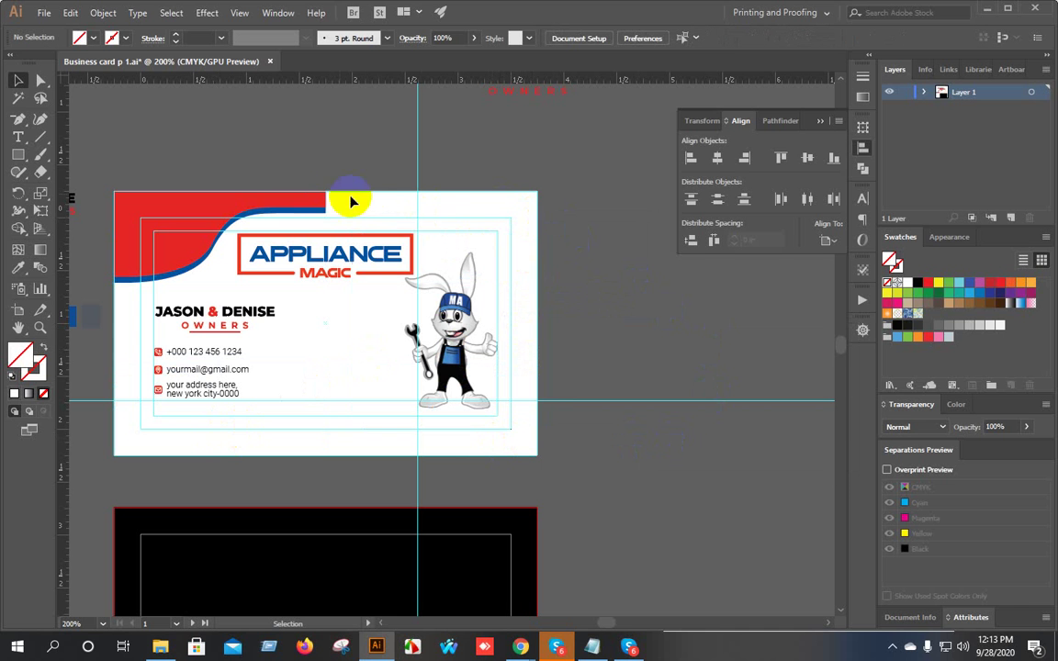
Start a Pen path at the upper wave's cut top corner and extend it 2 in along the edge to the card's upper-right corner.
scroll(367, 196, up, 3)
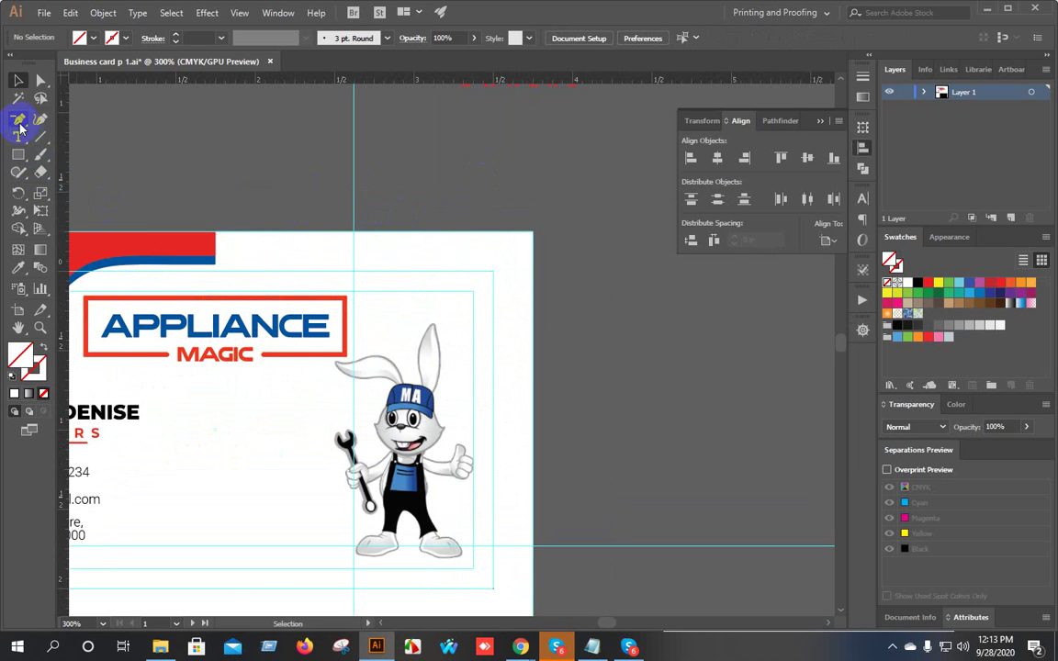
drag(22, 125, 78, 116)
scroll(228, 253, up, 2)
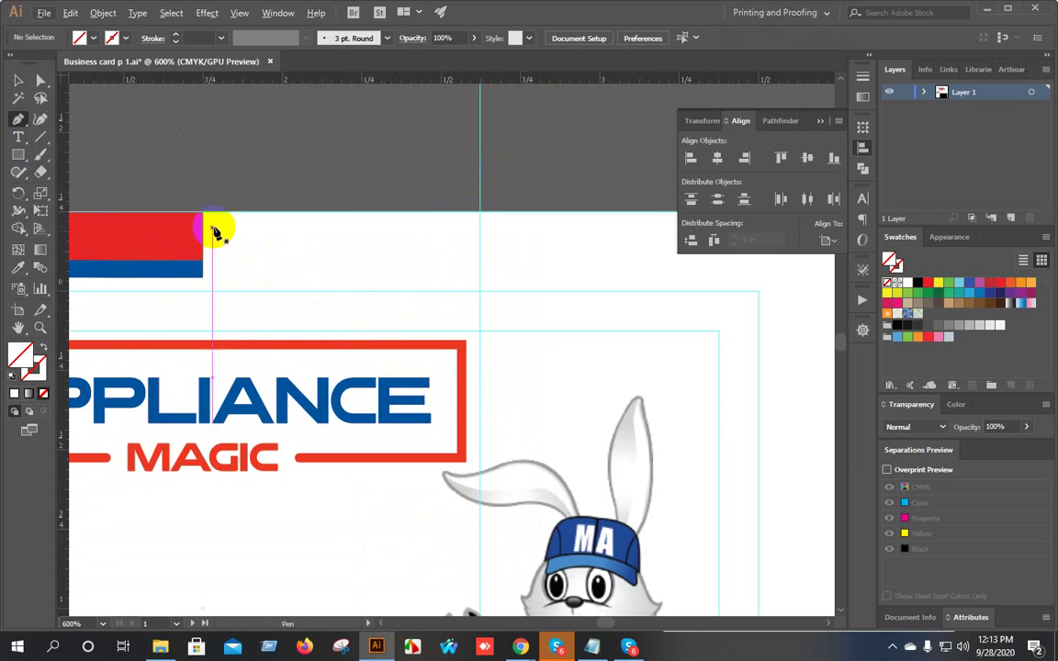
click(203, 214)
scroll(204, 216, down, 3)
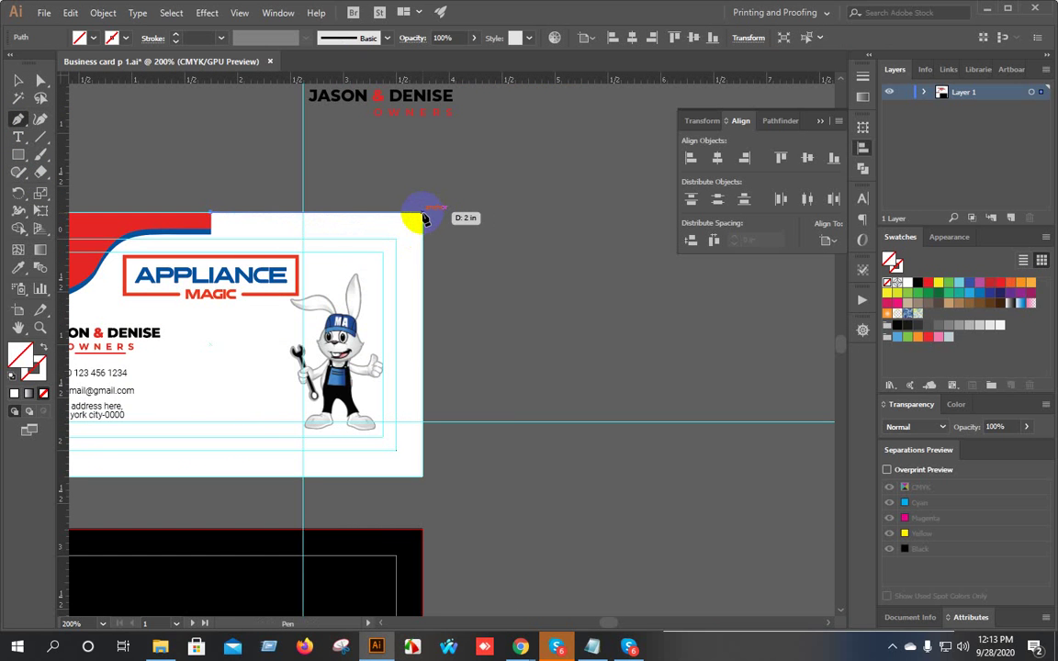
scroll(423, 218, up, 4)
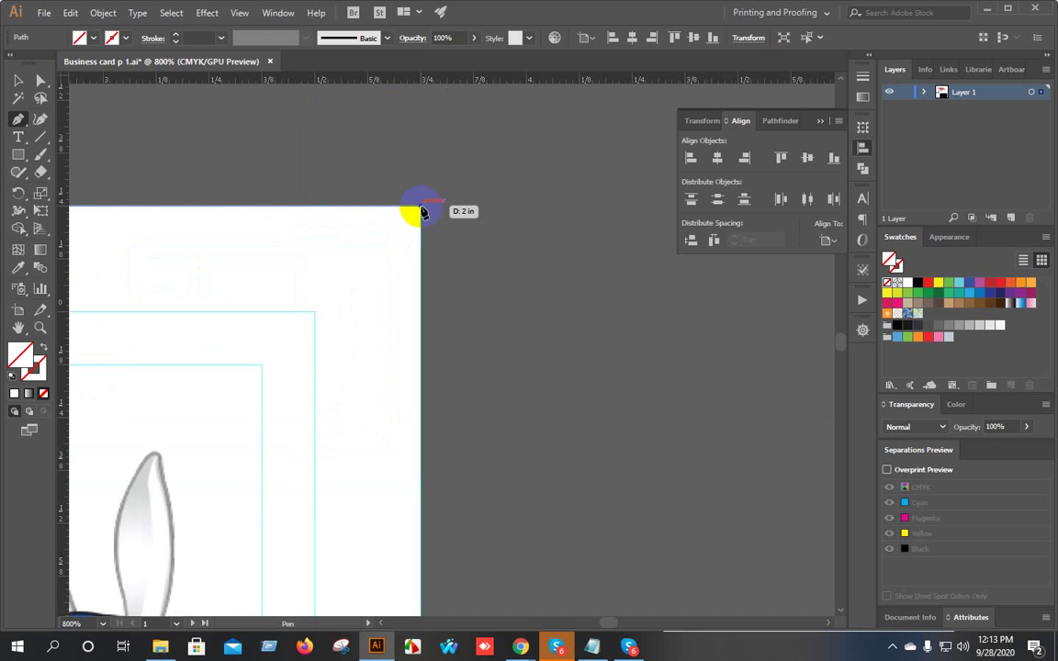
click(421, 208)
scroll(420, 208, down, 2)
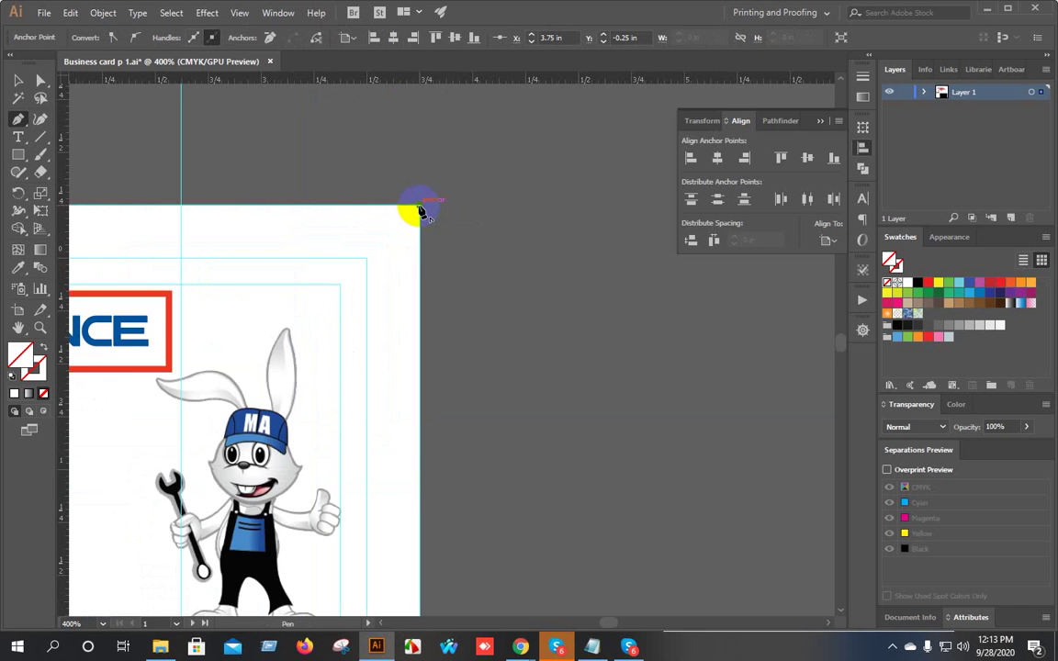
Try to extend the path about 0.16 in down the card's right edge and straight back to the wave's cut end.
key(space)
drag(402, 265, 602, 277)
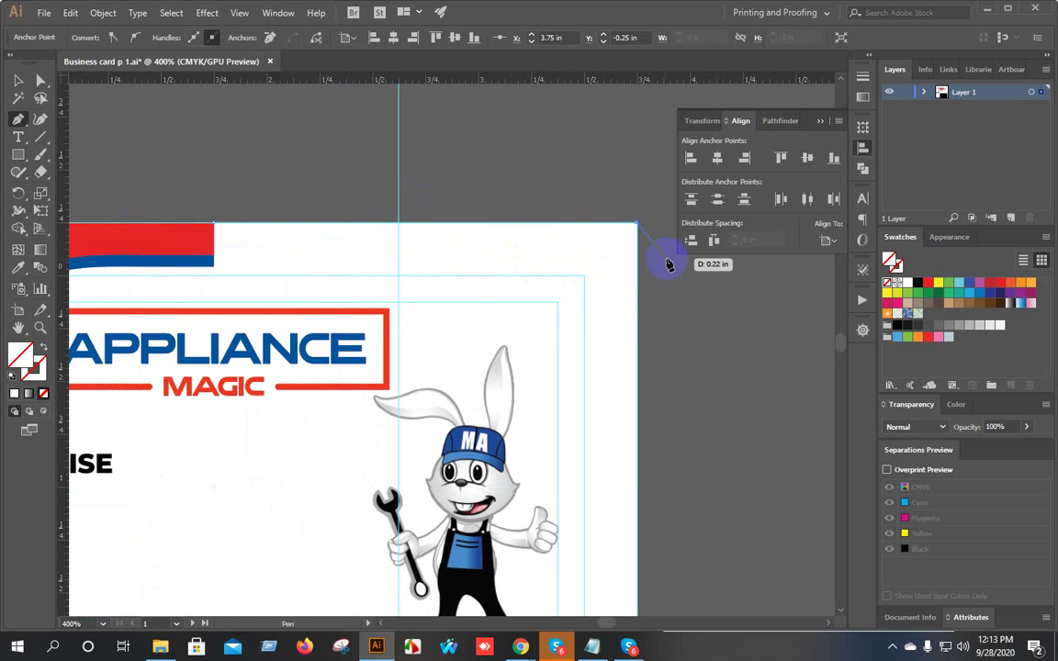
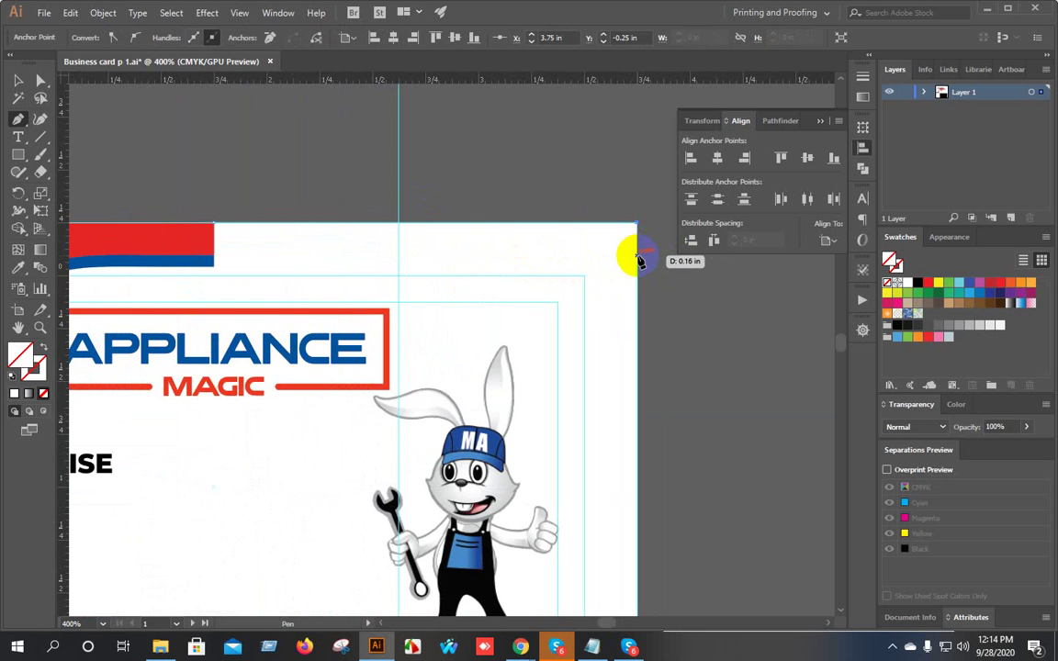
click(637, 255)
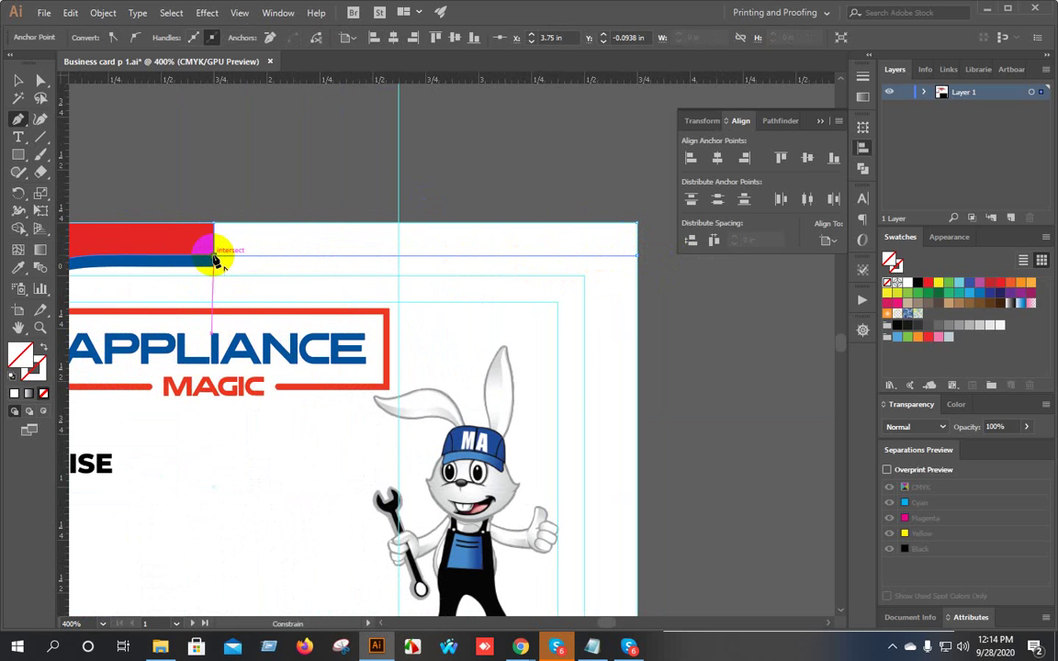
scroll(216, 260, up, 10)
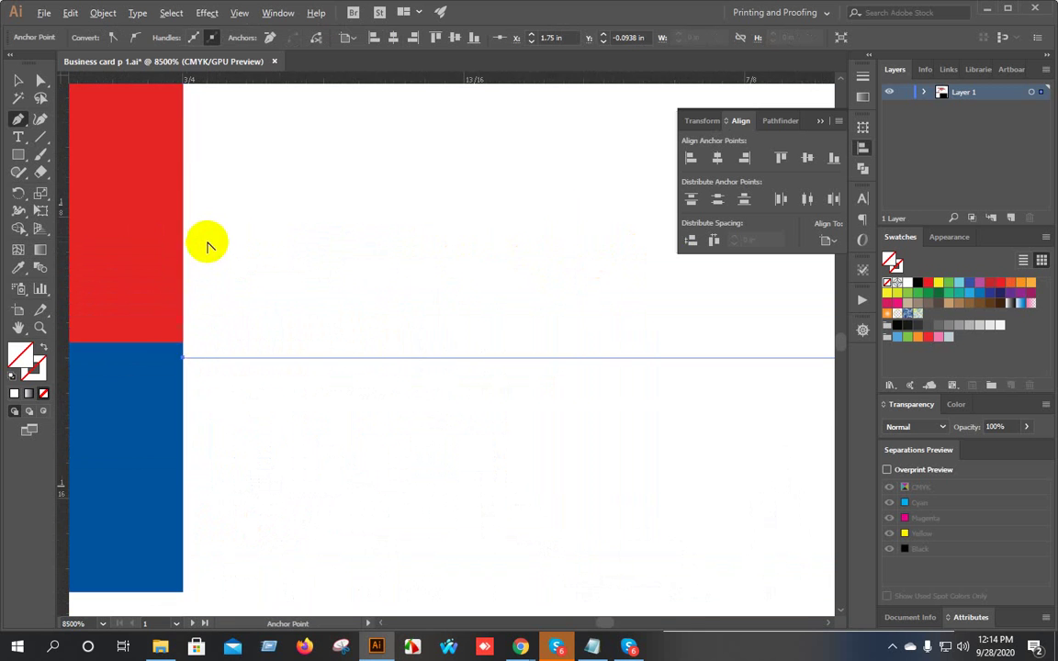
click(180, 354)
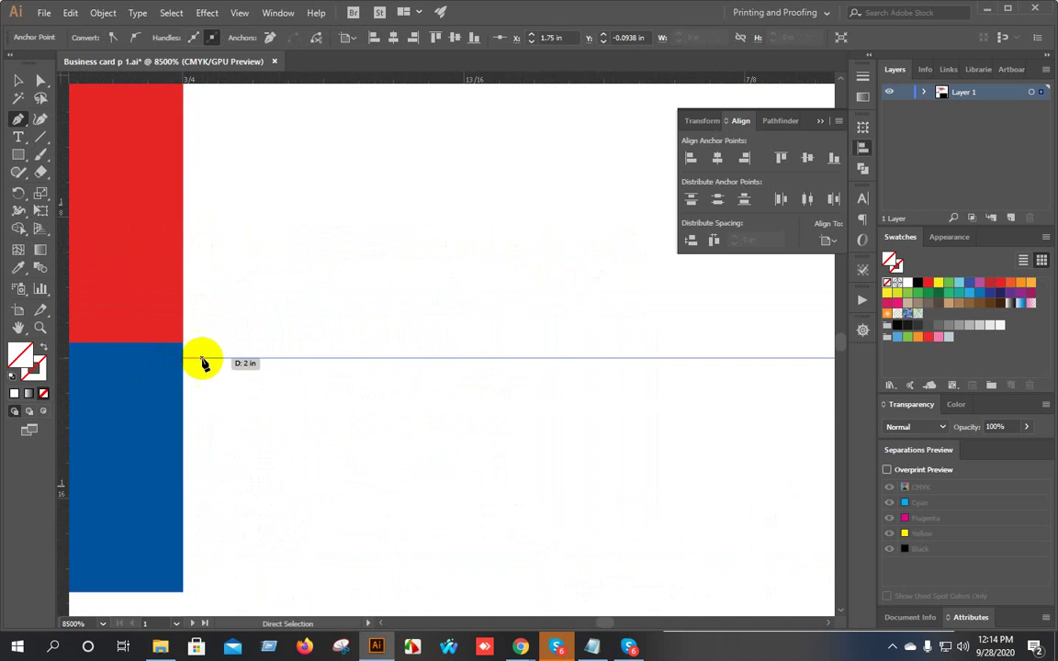
scroll(206, 361, down, 5)
drag(708, 349, 152, 352)
scroll(321, 349, down, 5)
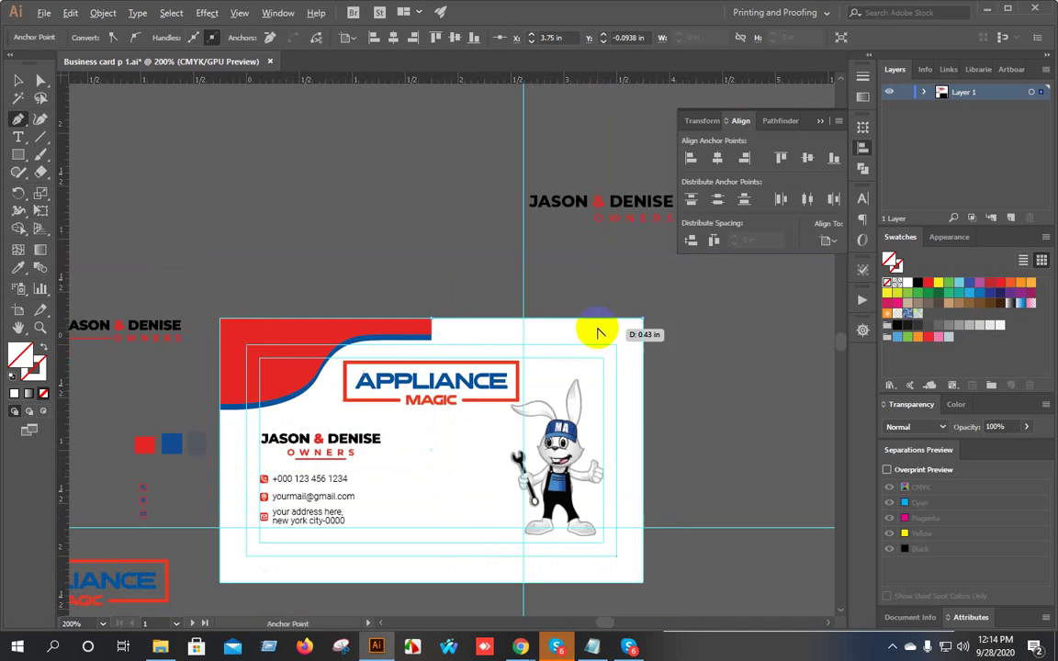
Try placing the path's next anchor about 0.13 in below the card's upper-right corner and lining it up with the wave's red-blue boundary.
scroll(643, 331, up, 6)
drag(564, 284, 566, 276)
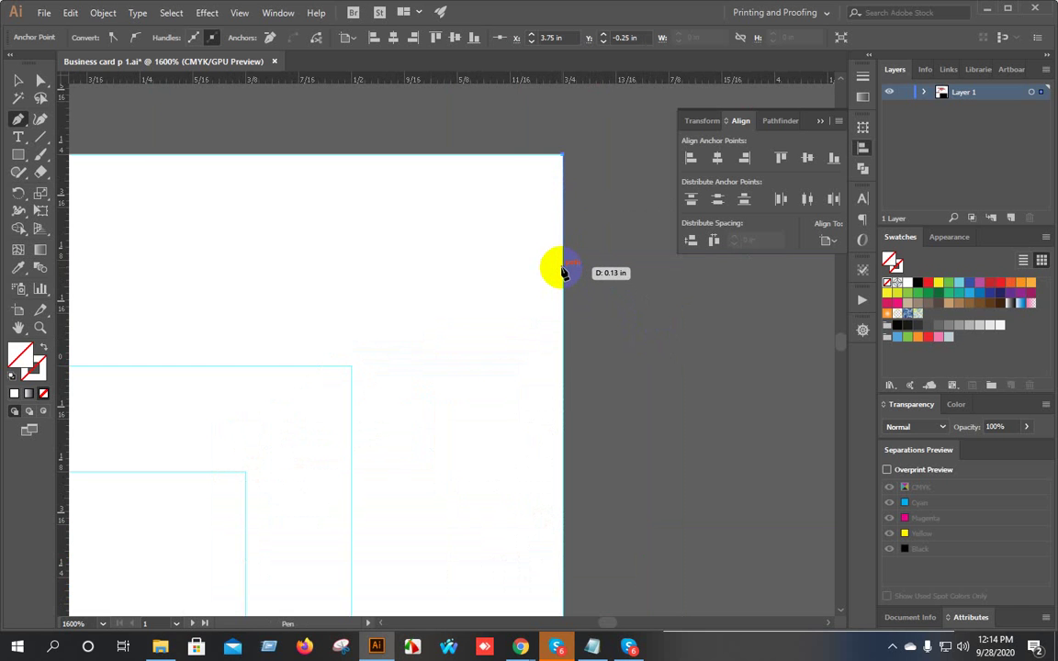
scroll(559, 266, down, 5)
scroll(342, 230, up, 5)
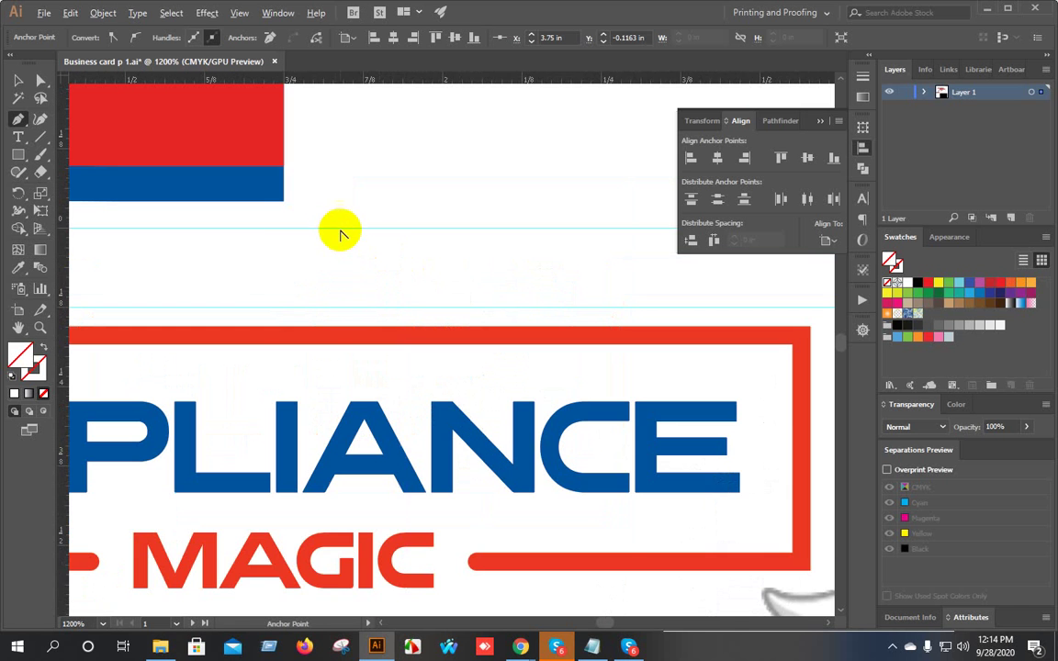
drag(266, 192, 271, 139)
scroll(271, 139, down, 2)
drag(462, 162, 355, 288)
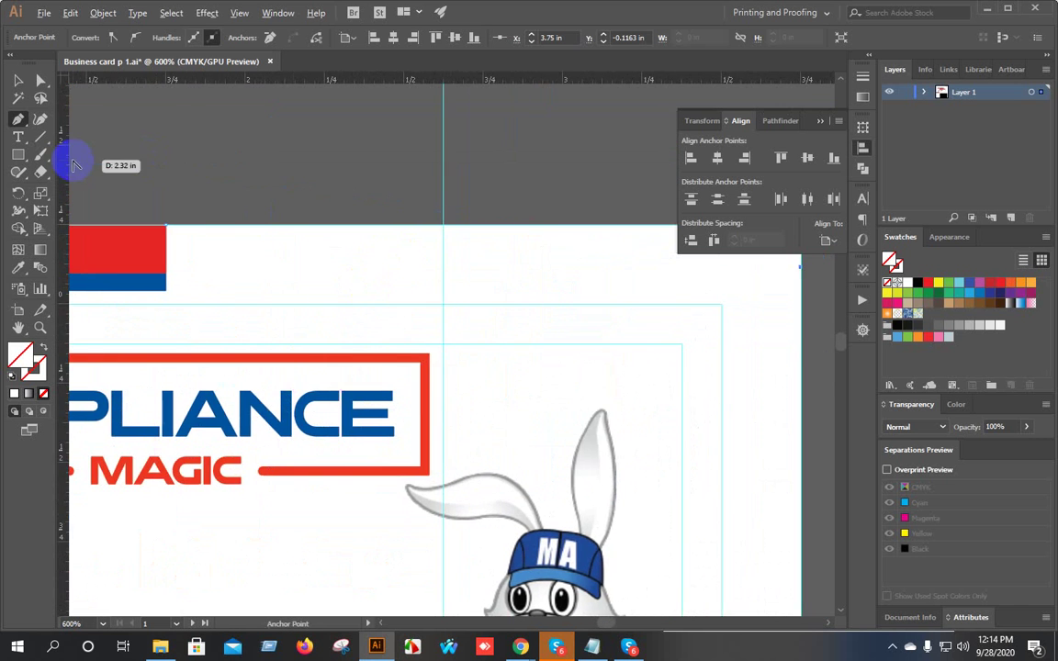
scroll(104, 175, up, 4)
drag(105, 176, 222, 175)
drag(388, 501, 278, 255)
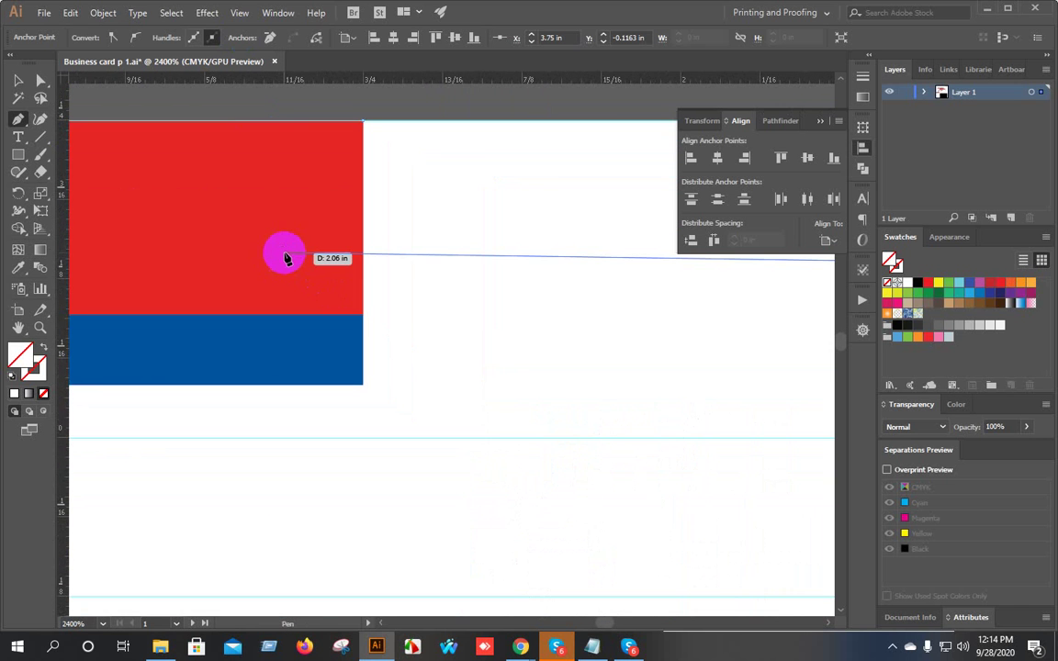
Place a horizontal guide exactly on the boundary between the red and blue bands at the upper wave's cut end.
drag(389, 82, 397, 315)
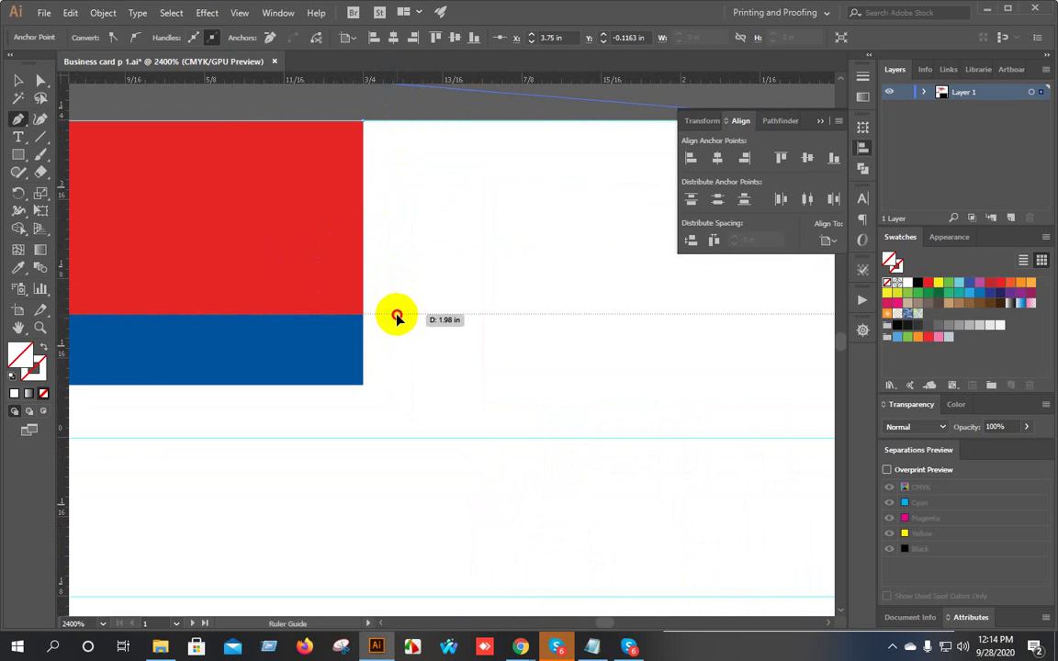
drag(397, 316, 397, 316)
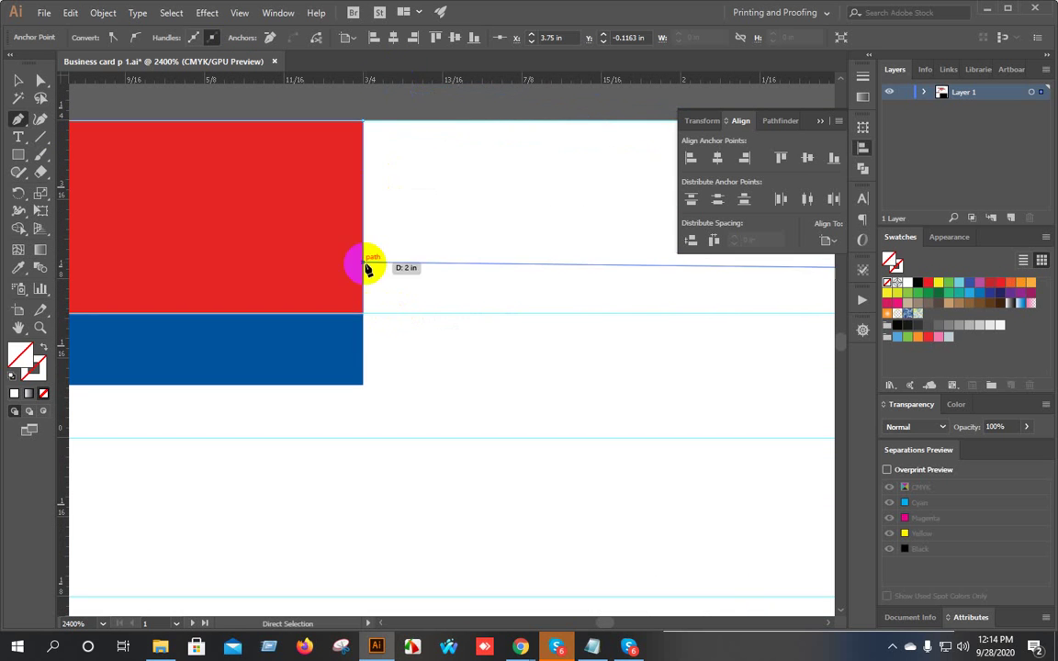
scroll(367, 352, up, 4)
scroll(371, 310, up, 2)
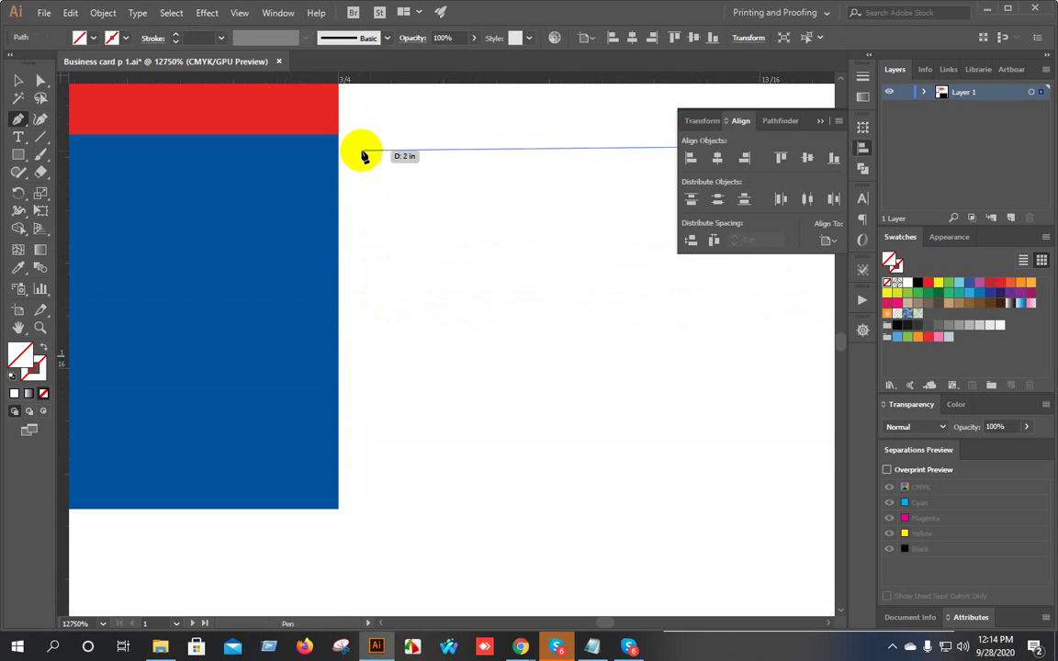
scroll(364, 154, up, 5)
scroll(356, 397, down, 4)
scroll(321, 171, up, 2)
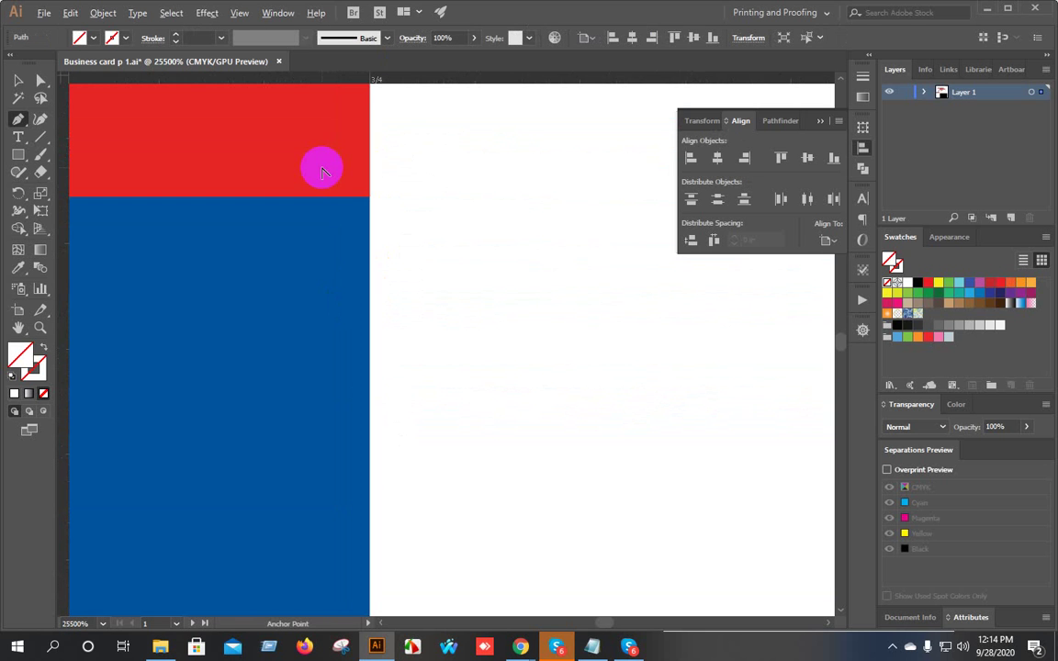
drag(395, 86, 394, 198)
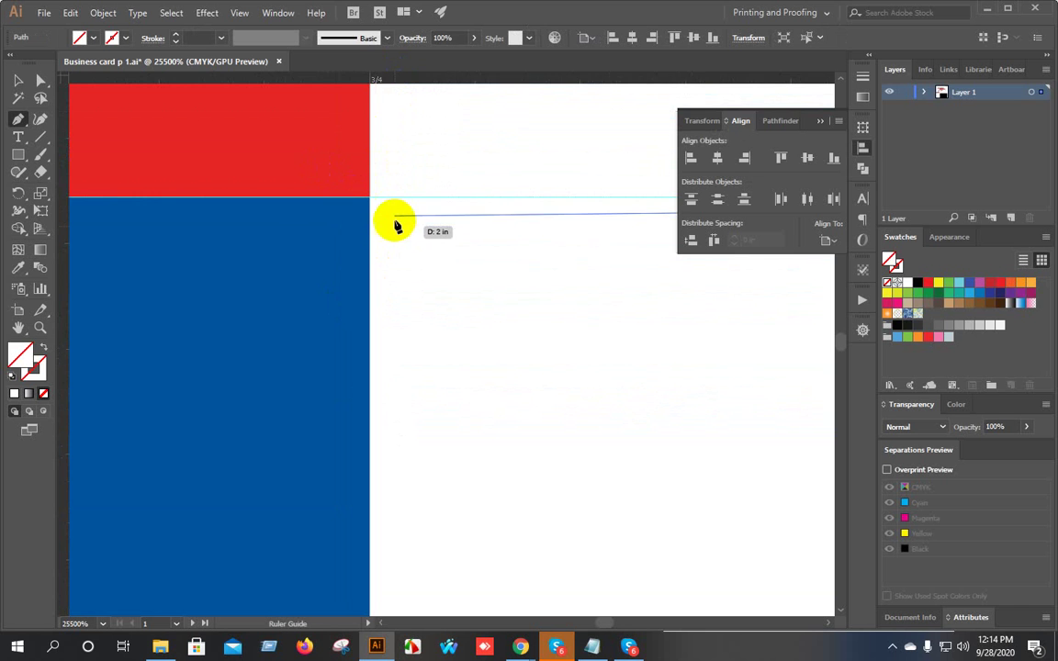
Add a second horizontal guide along the lower edge of the blue band at the wave's cut end.
scroll(394, 218, down, 2)
scroll(381, 202, down, 1)
scroll(378, 179, up, 3)
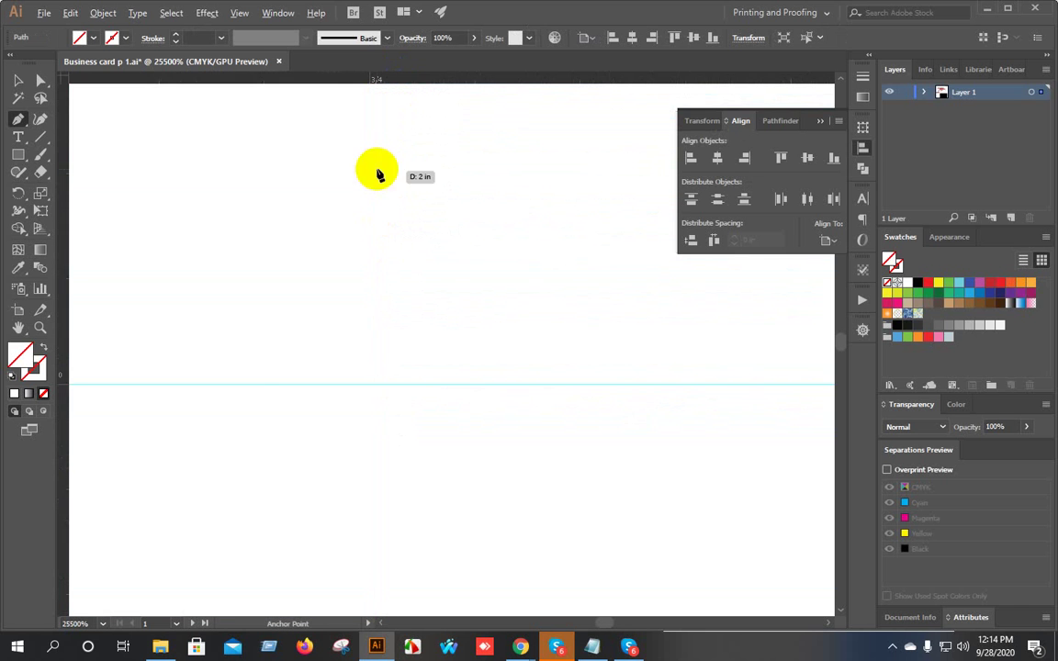
scroll(385, 224, down, 1)
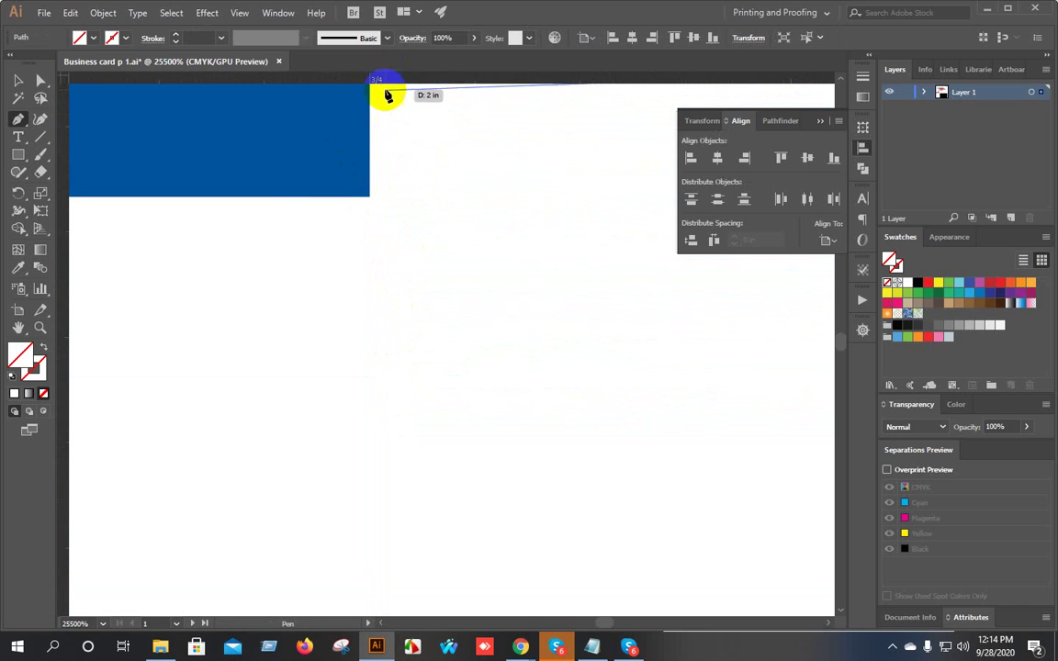
drag(392, 85, 393, 199)
Extend the Pen path down the card's right edge to an anchor on the red-blue boundary guide.
scroll(411, 228, down, 6)
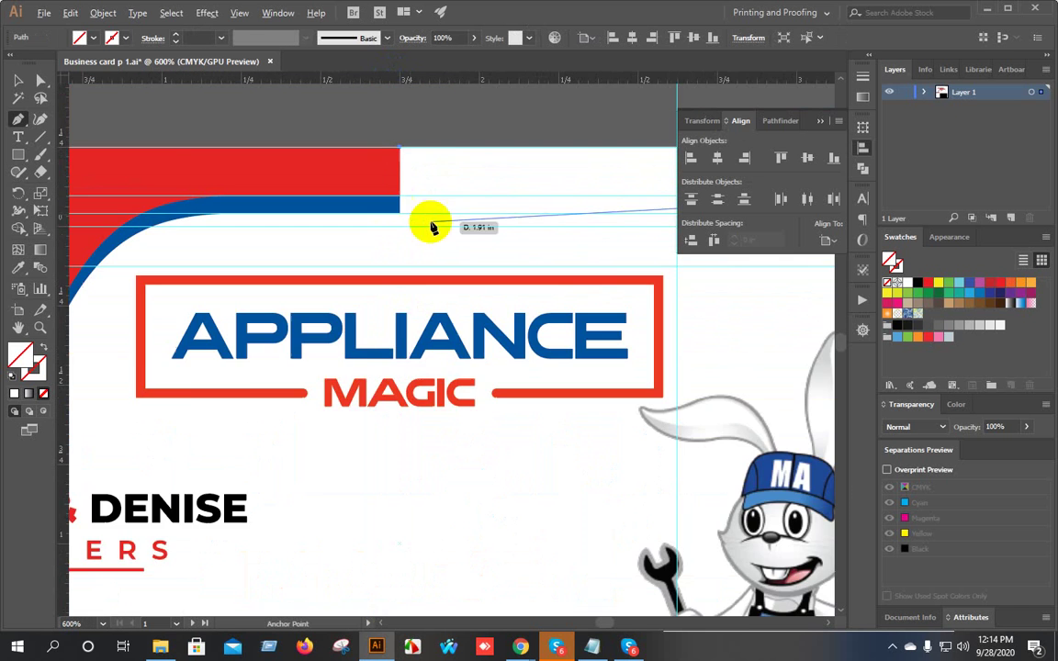
scroll(279, 244, up, 1)
scroll(279, 245, down, 1)
click(281, 244)
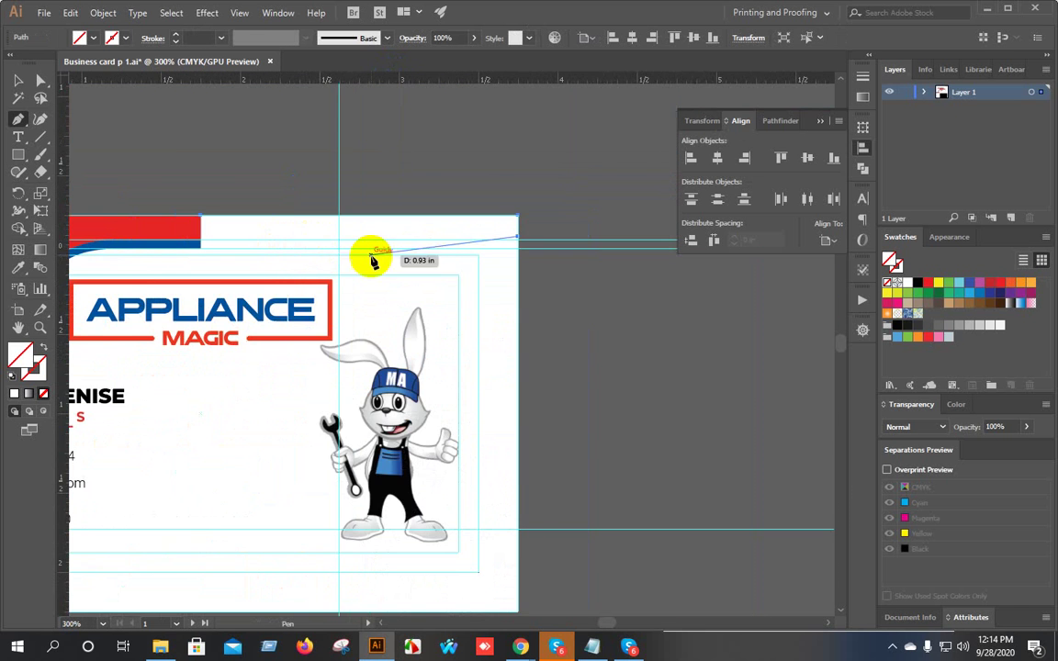
scroll(376, 259, down, 1)
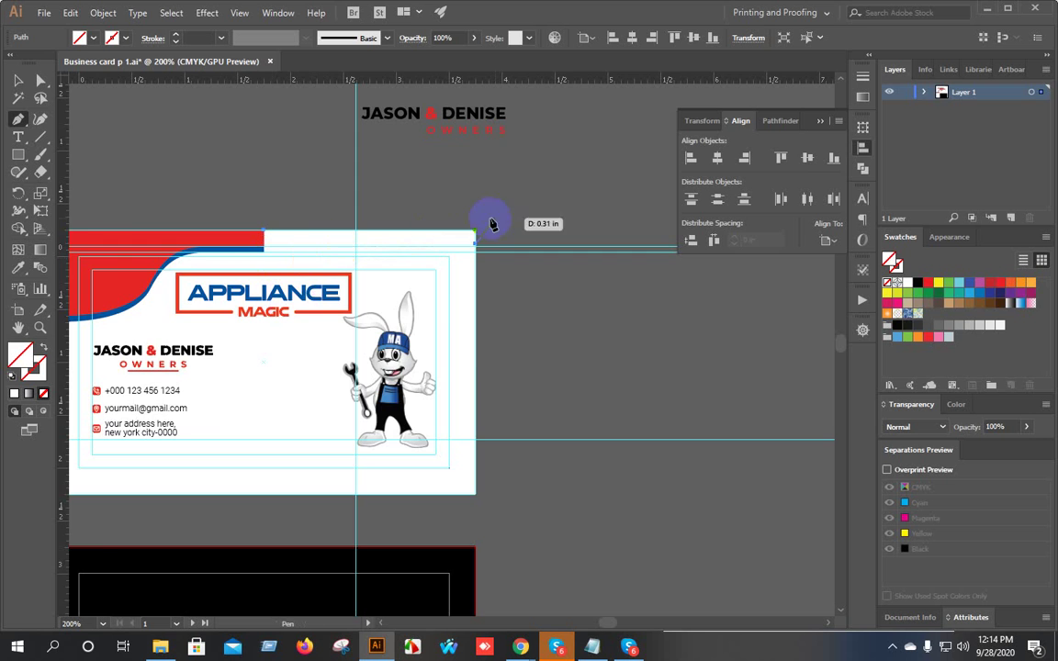
drag(386, 204, 461, 189)
scroll(533, 229, up, 3)
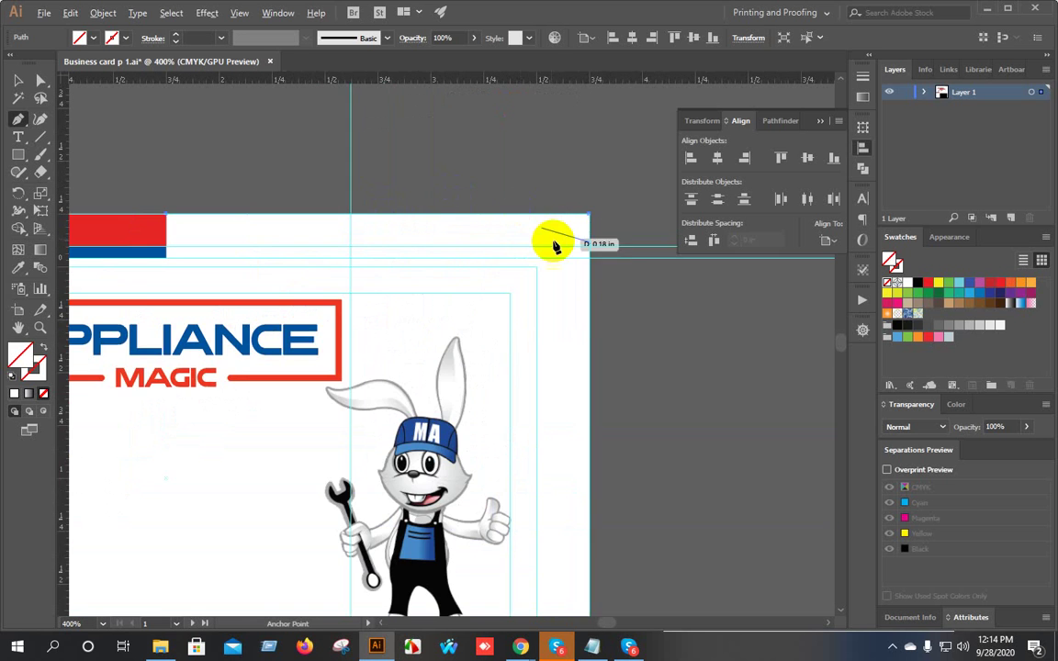
scroll(595, 248, up, 4)
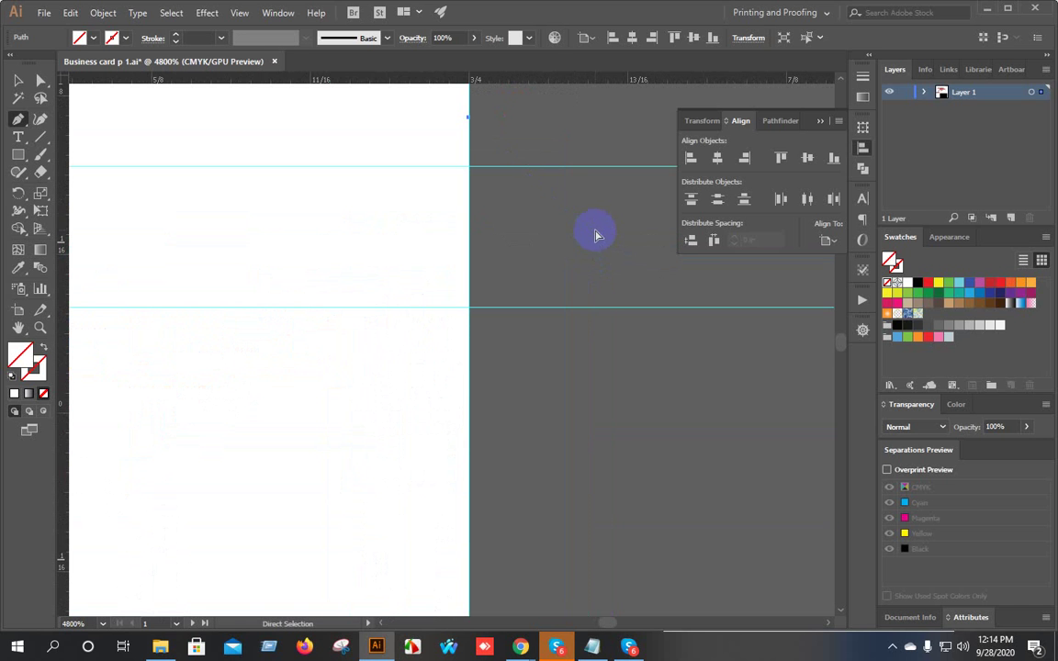
drag(495, 164, 470, 147)
click(471, 167)
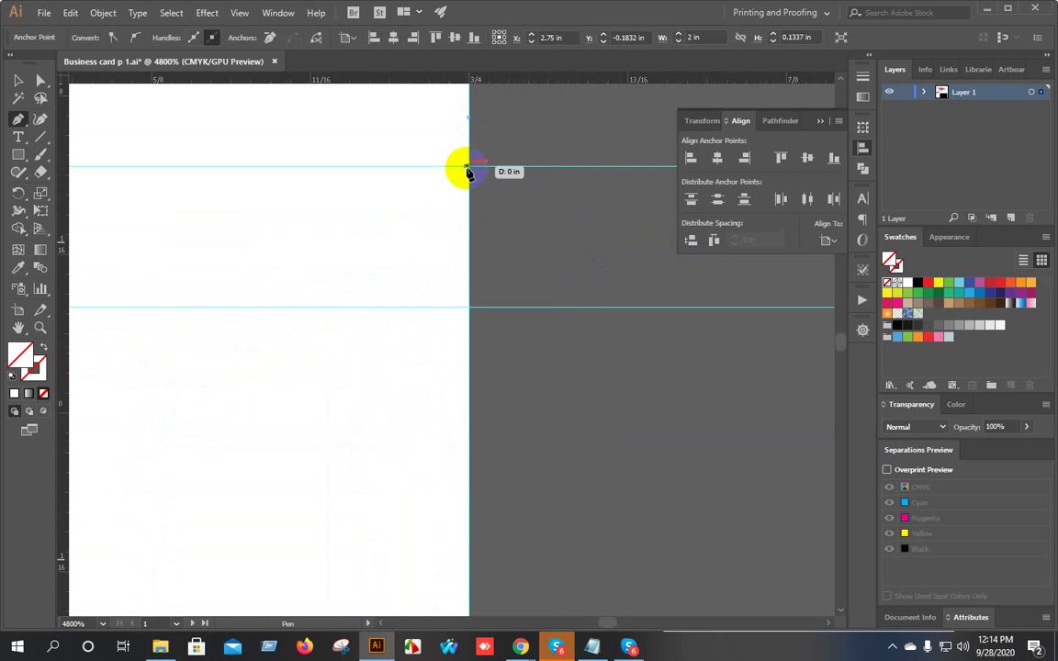
Continue the path horizontally along the upper guide to the red-blue boundary at the wave's cut end.
drag(394, 209, 677, 303)
scroll(413, 251, down, 3)
drag(128, 230, 693, 285)
drag(245, 270, 664, 285)
scroll(257, 332, down, 5)
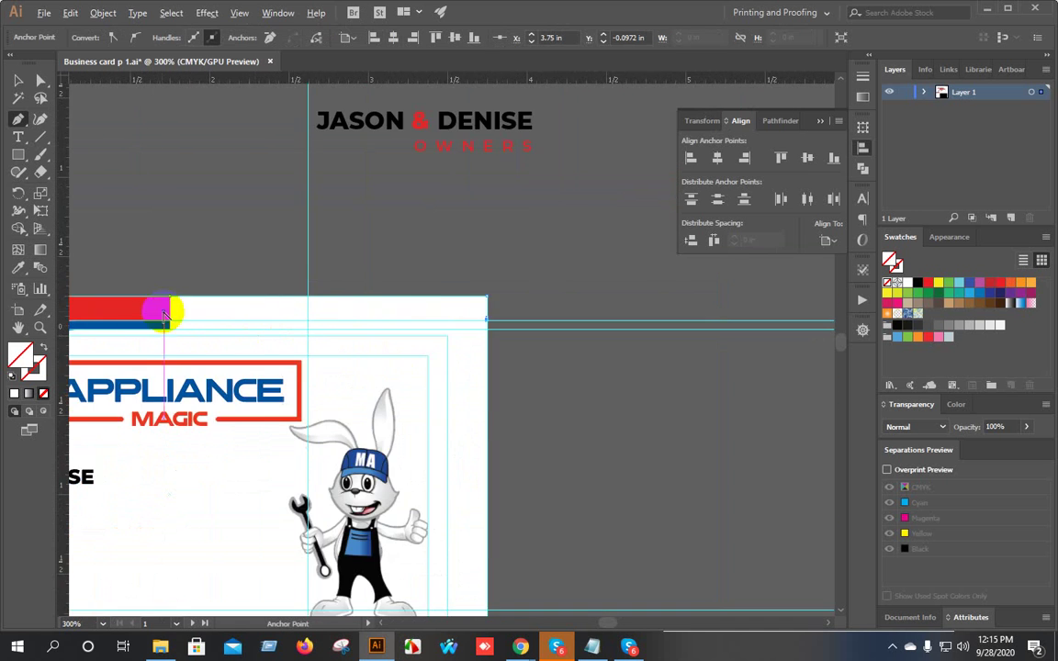
scroll(179, 321, up, 7)
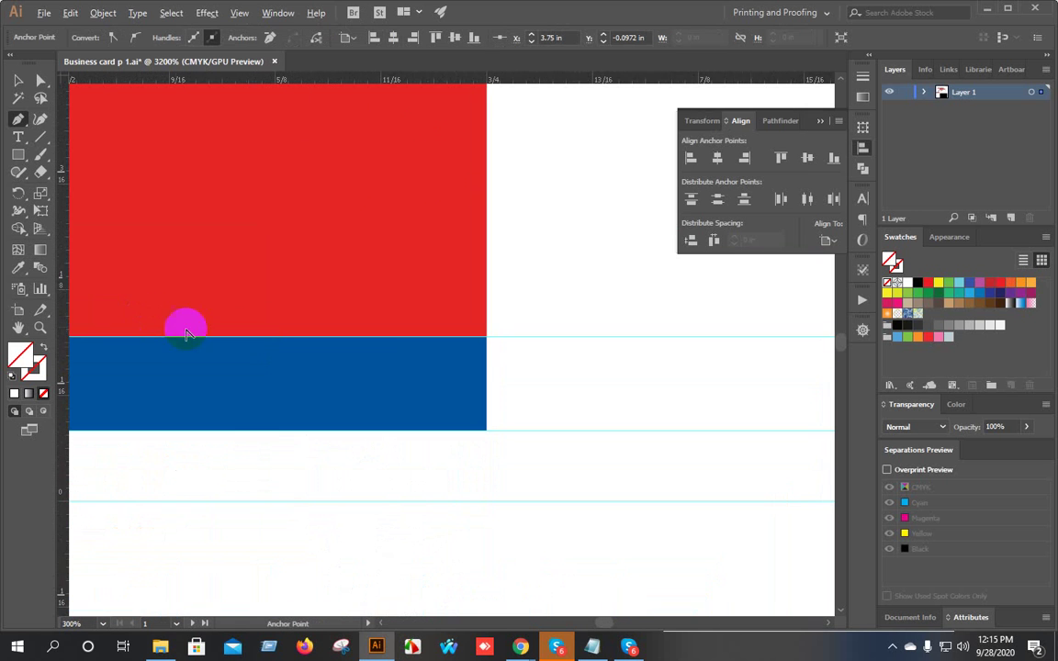
click(486, 340)
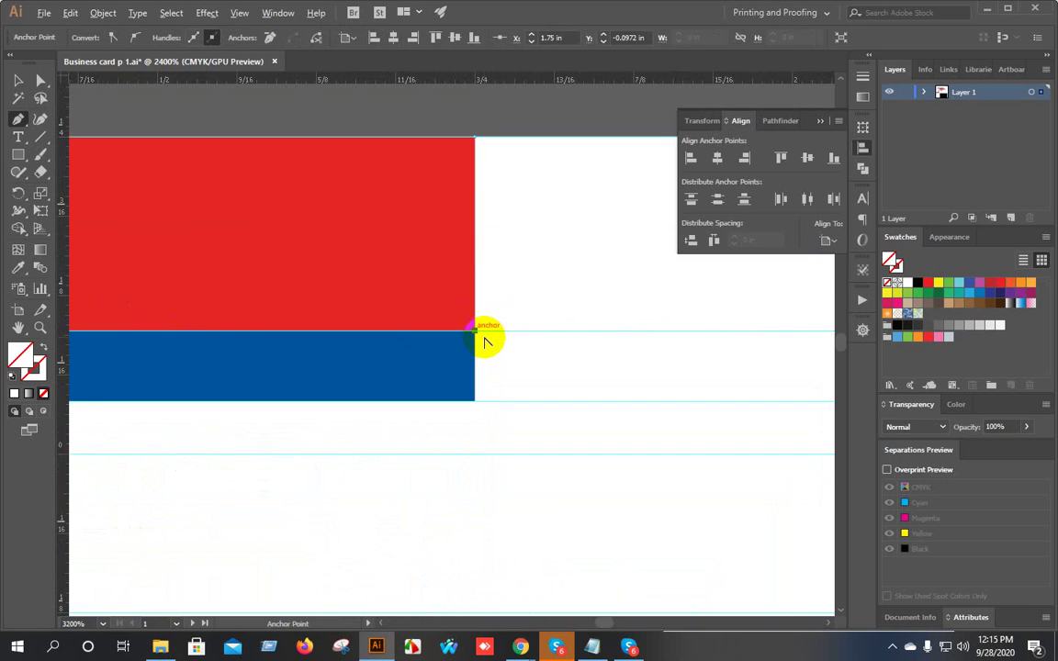
scroll(484, 338, down, 4)
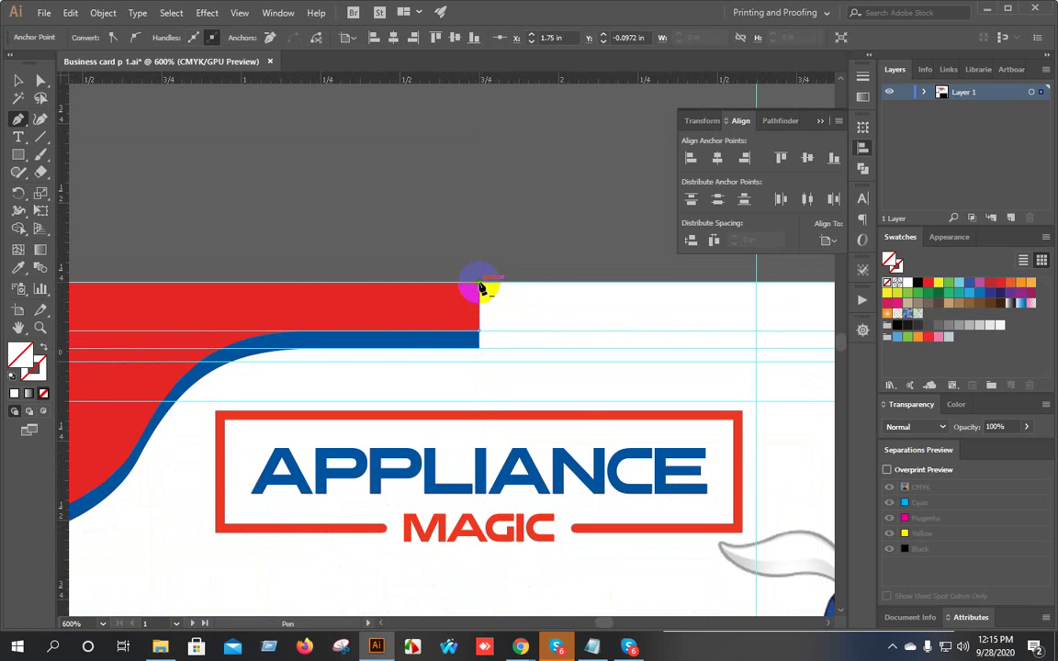
Fill the closed band shape along the card's top edge with the red sampled from the wave.
scroll(480, 288, down, 4)
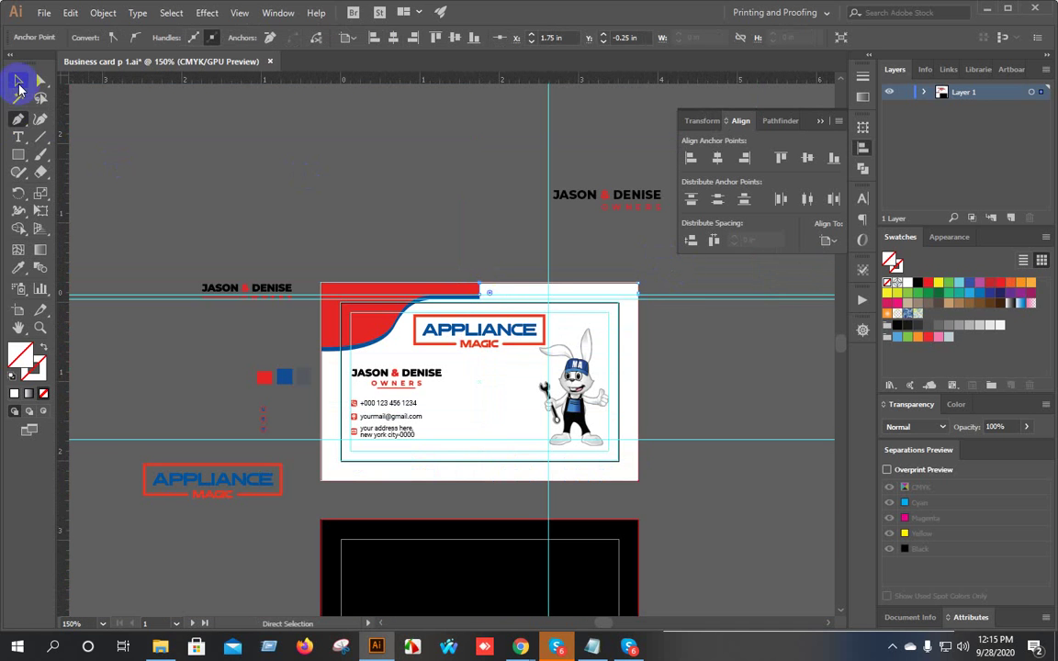
double_click(28, 365)
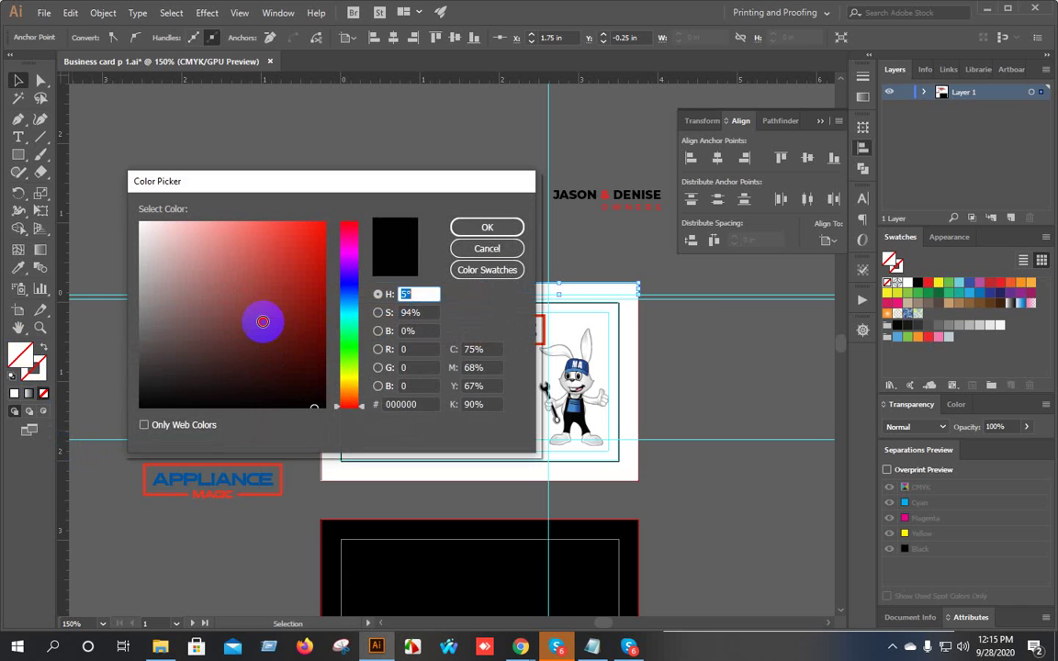
click(263, 322)
click(489, 229)
key(shift+x)
scroll(515, 278, up, 3)
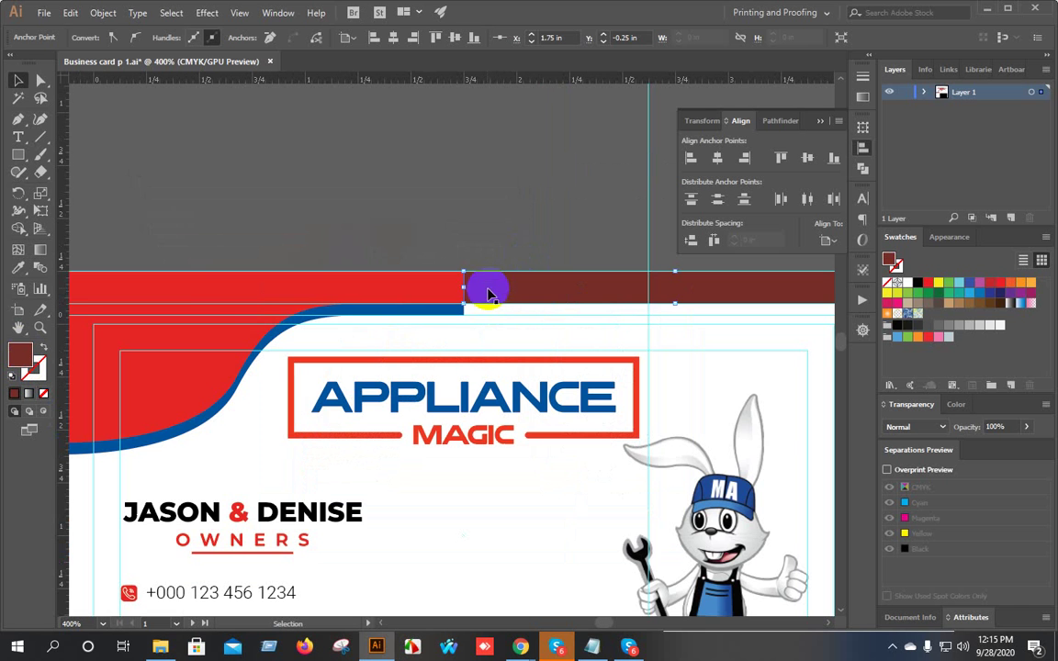
key(i)
click(216, 278)
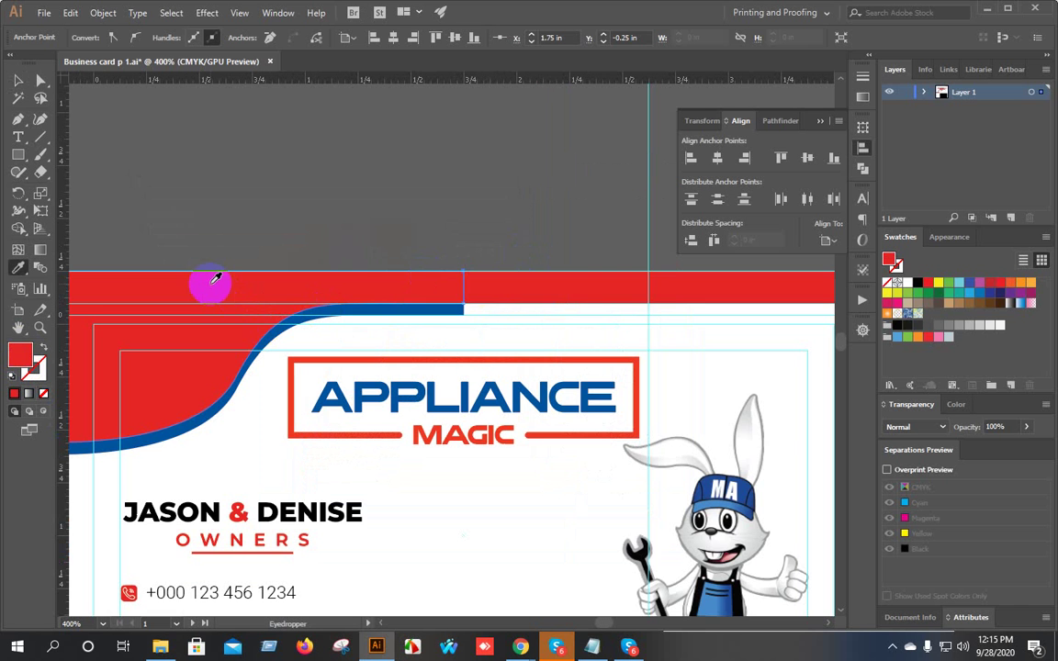
click(381, 208)
Start a new Pen path down the blue band's cut end, from the red-blue boundary to its lower edge.
scroll(454, 301, down, 3)
scroll(437, 307, up, 6)
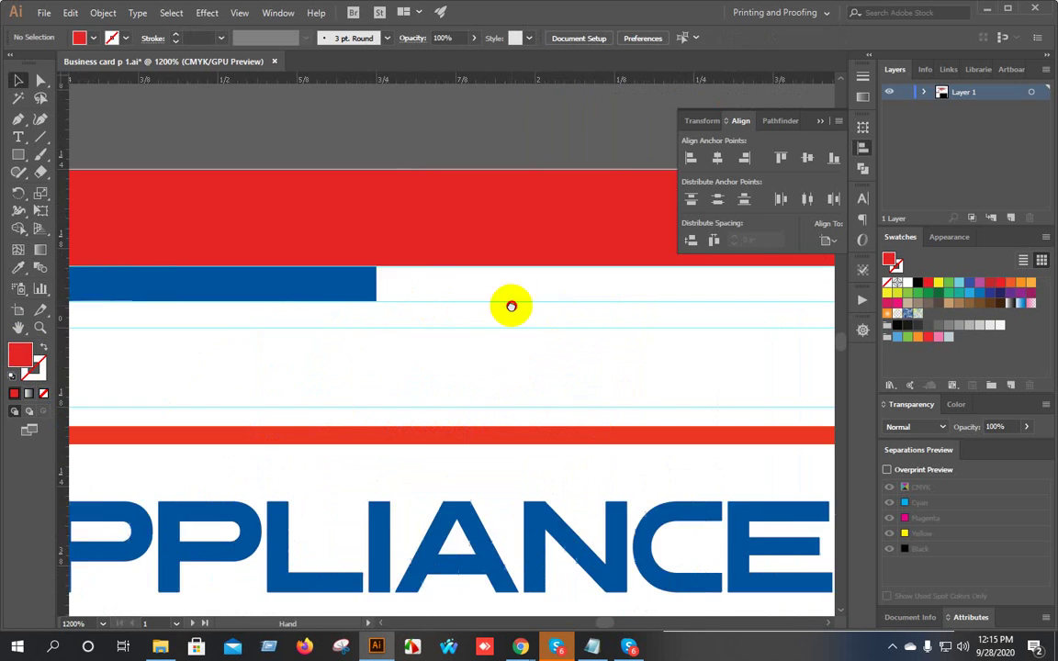
drag(227, 202, 99, 179)
click(19, 119)
scroll(266, 252, up, 4)
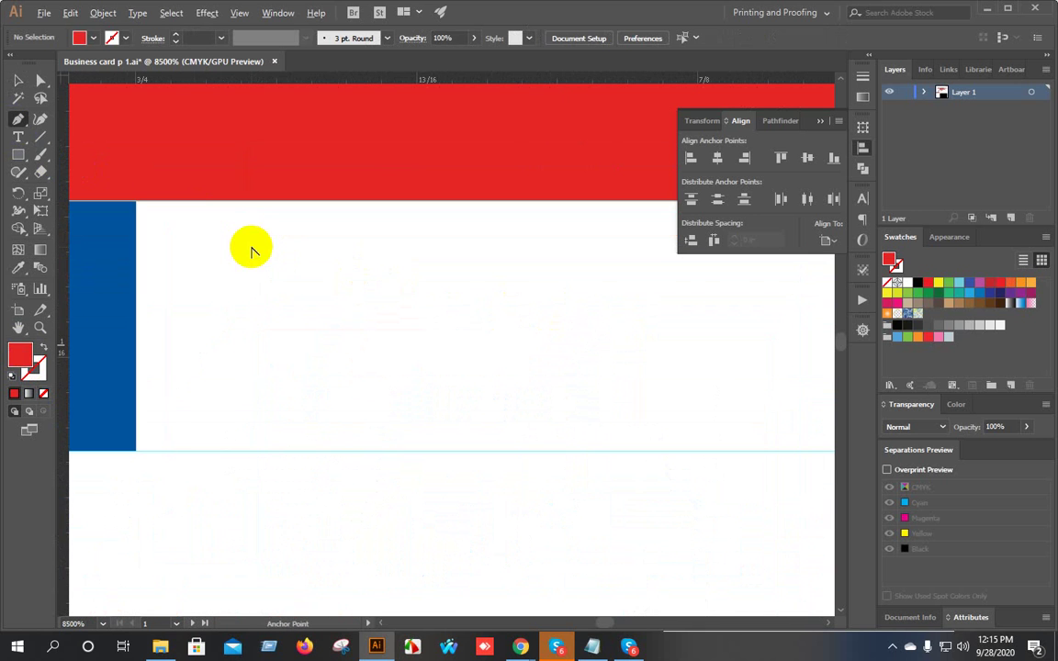
click(137, 201)
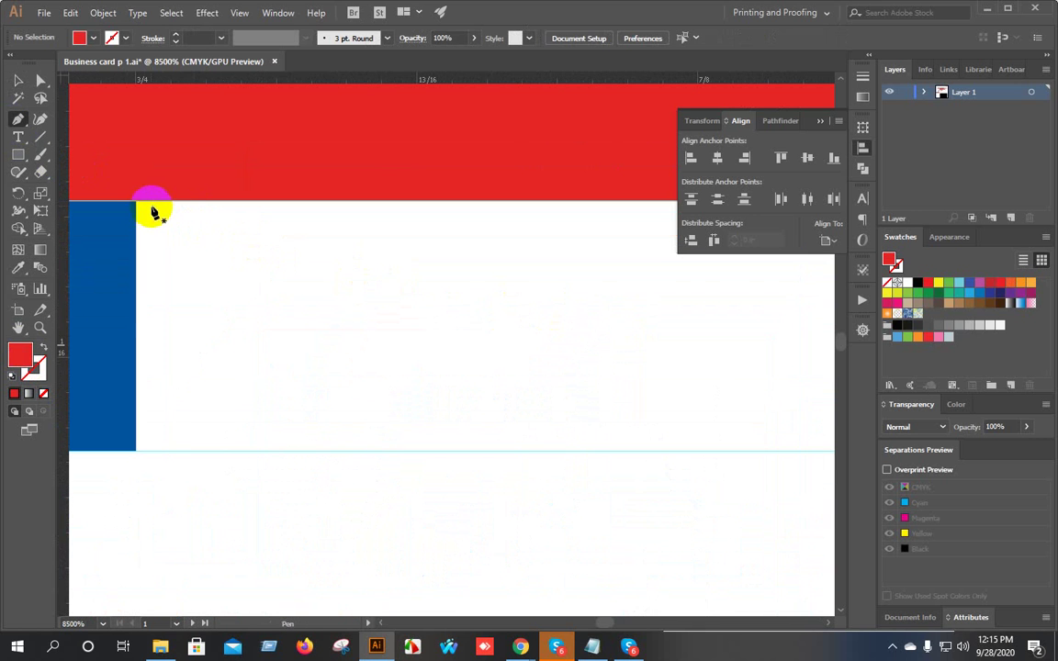
click(137, 456)
Continue the path 2 in along the lower guide to the card's right edge, then up to the red-blue boundary guide.
scroll(137, 457, down, 5)
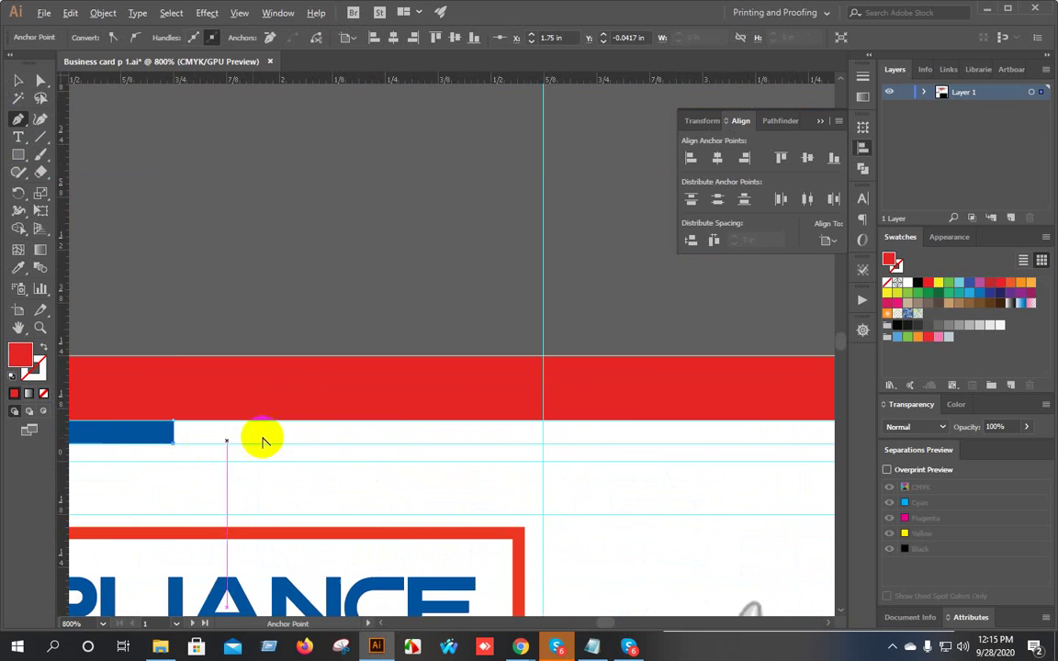
drag(790, 422, 652, 421)
scroll(303, 423, up, 6)
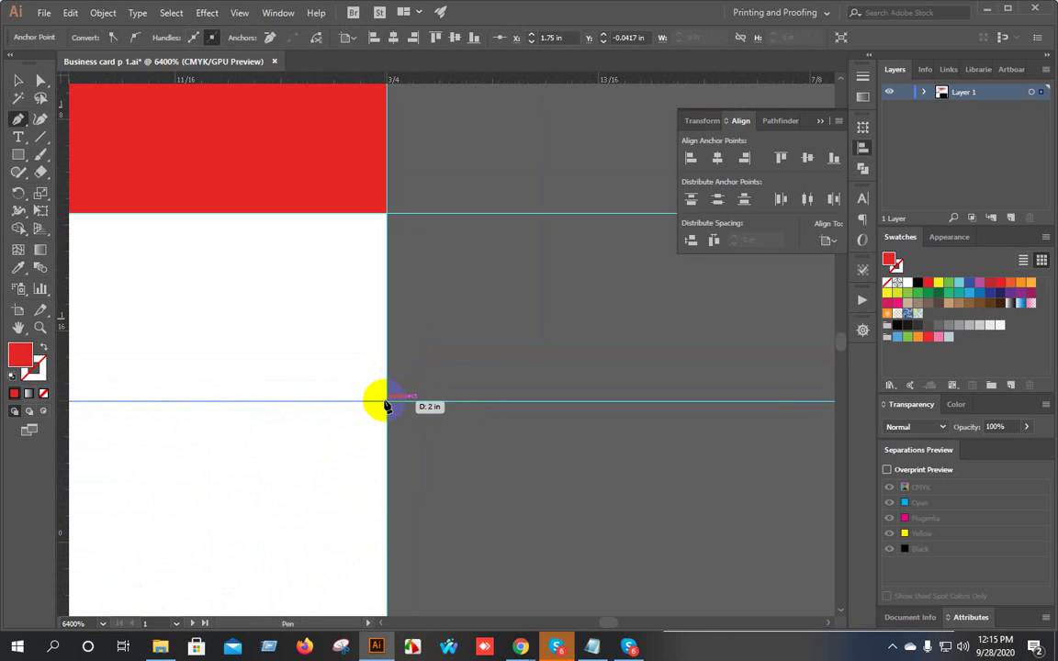
click(386, 401)
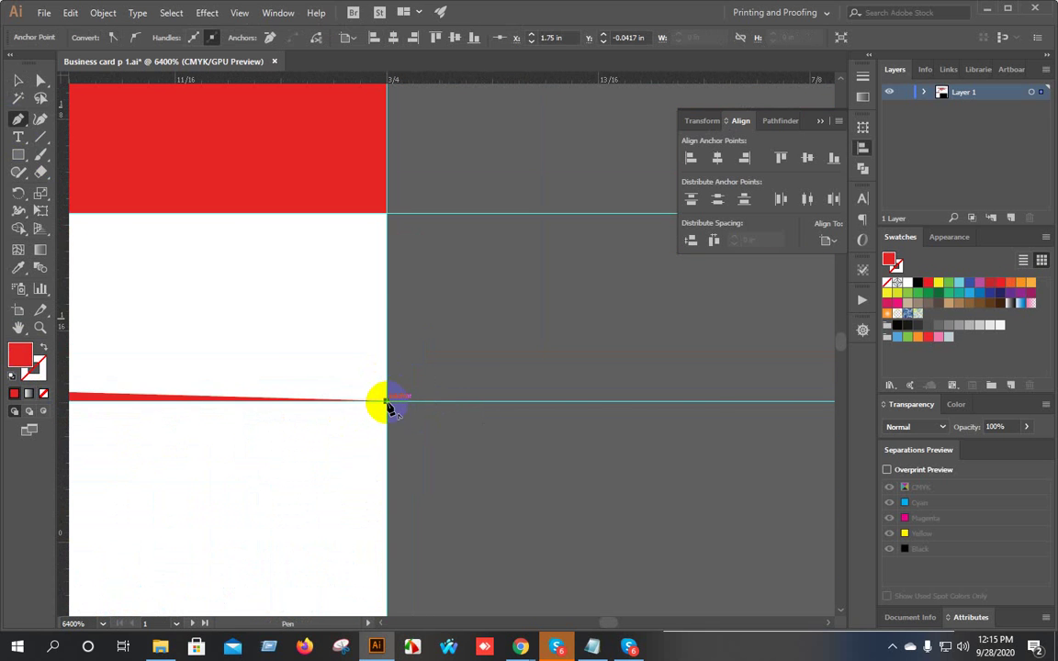
click(387, 217)
Close the Pen path at its starting anchor on the blue band's cut end.
scroll(377, 365, down, 4)
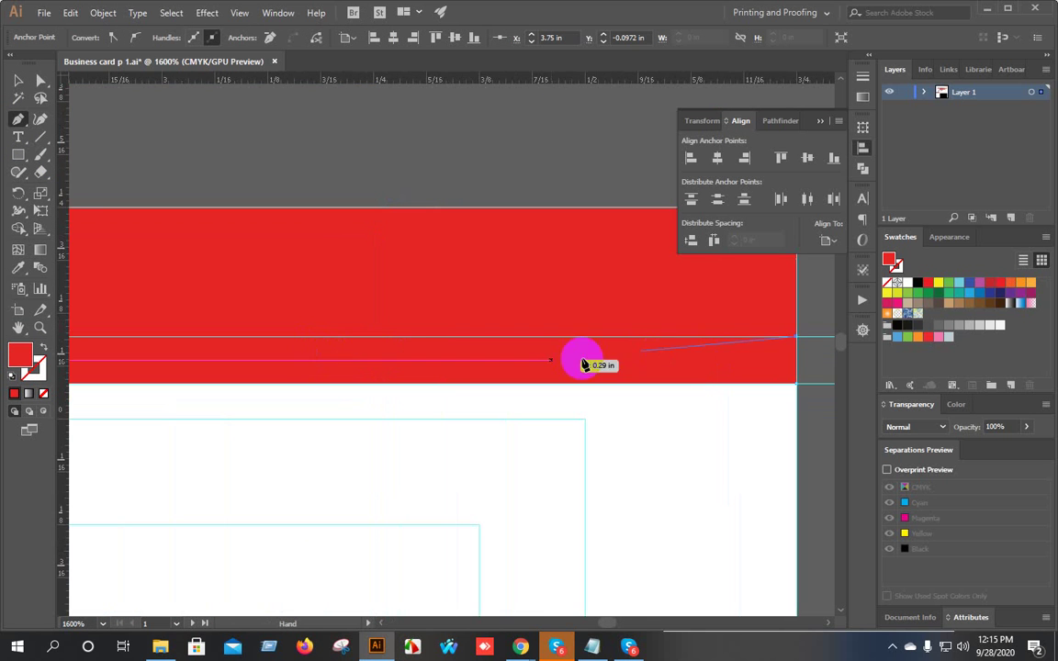
scroll(191, 296, down, 5)
scroll(218, 260, up, 5)
scroll(229, 326, down, 1)
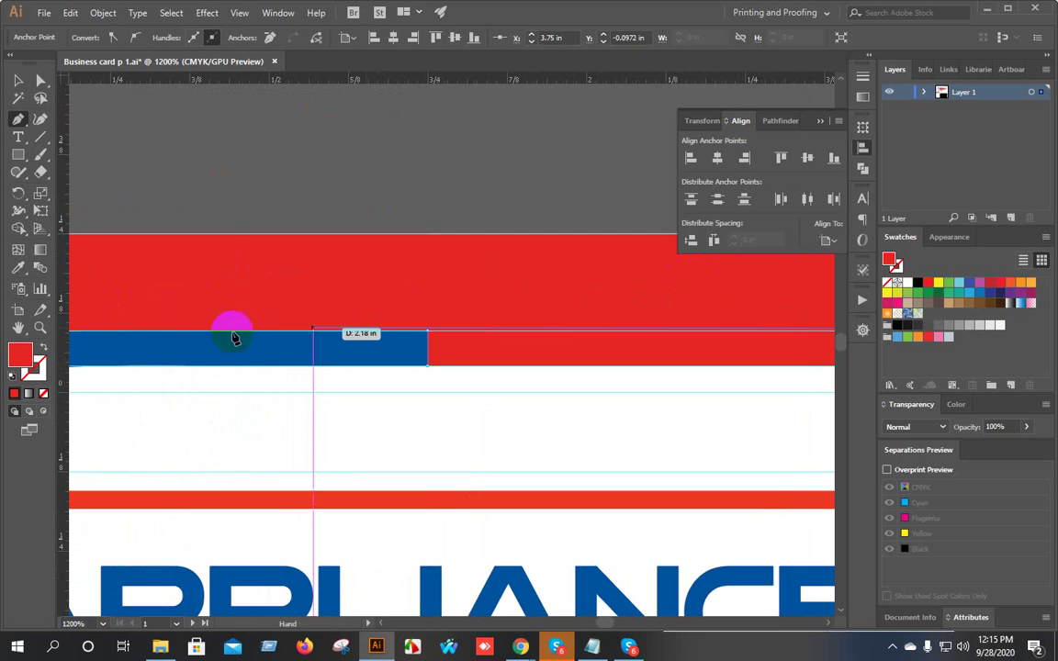
scroll(441, 350, up, 8)
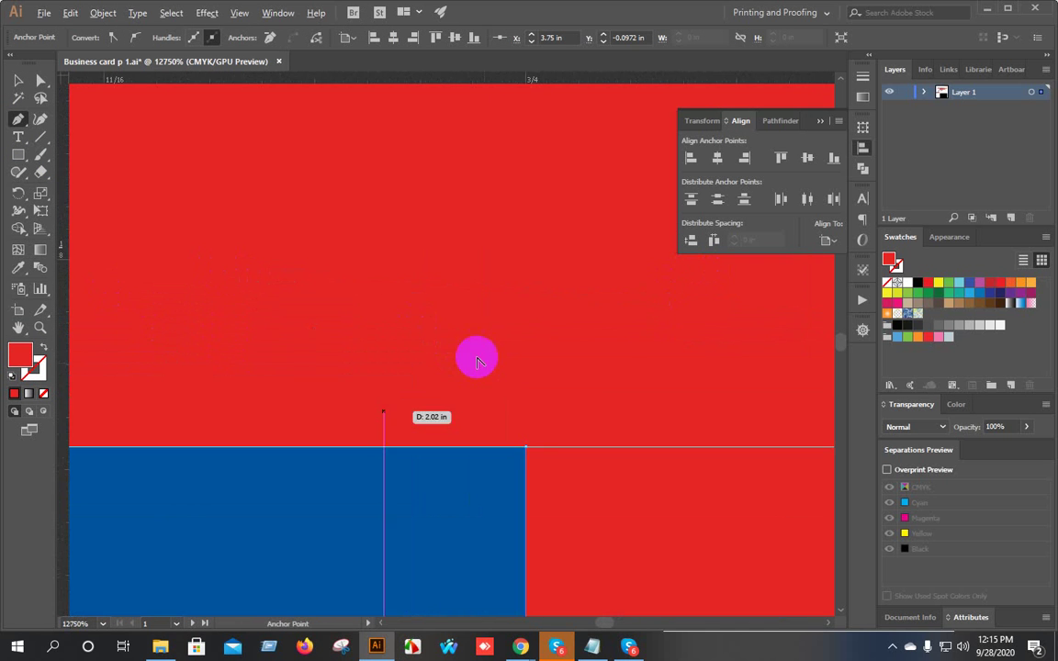
click(524, 450)
Fill the new lower band shape with the blue sampled from the wave's band.
key(i)
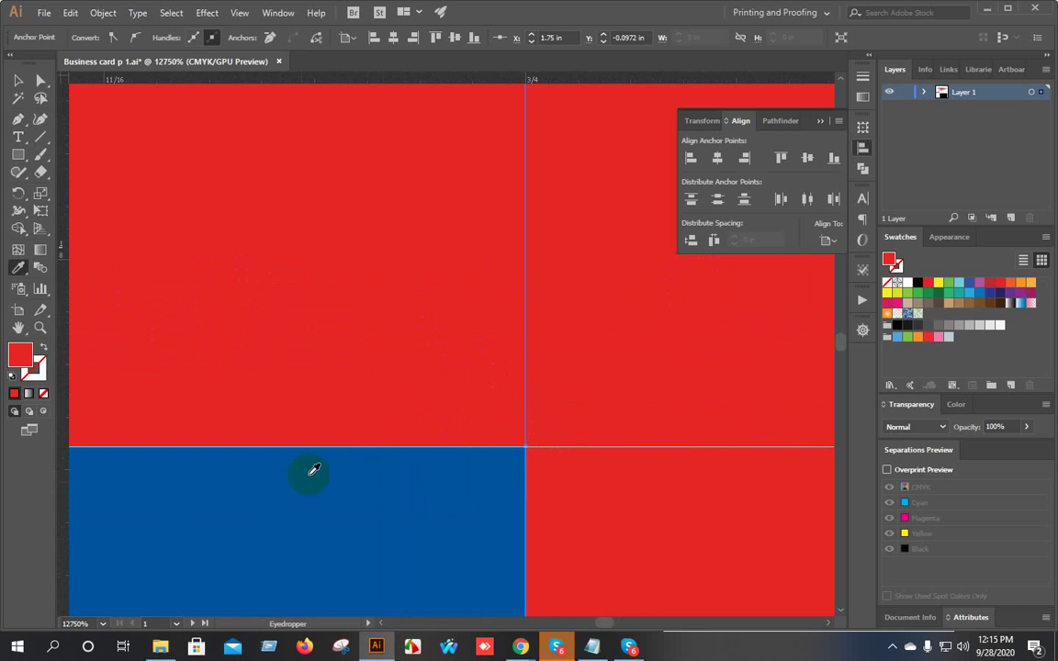
click(282, 482)
scroll(272, 406, down, 8)
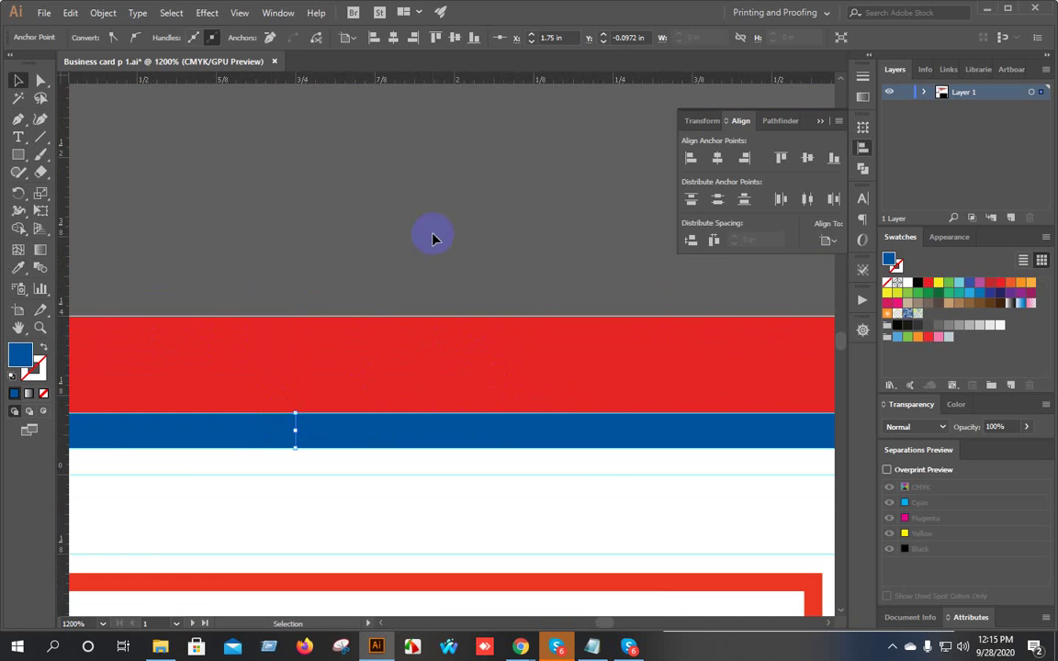
scroll(437, 260, down, 4)
scroll(562, 331, down, 2)
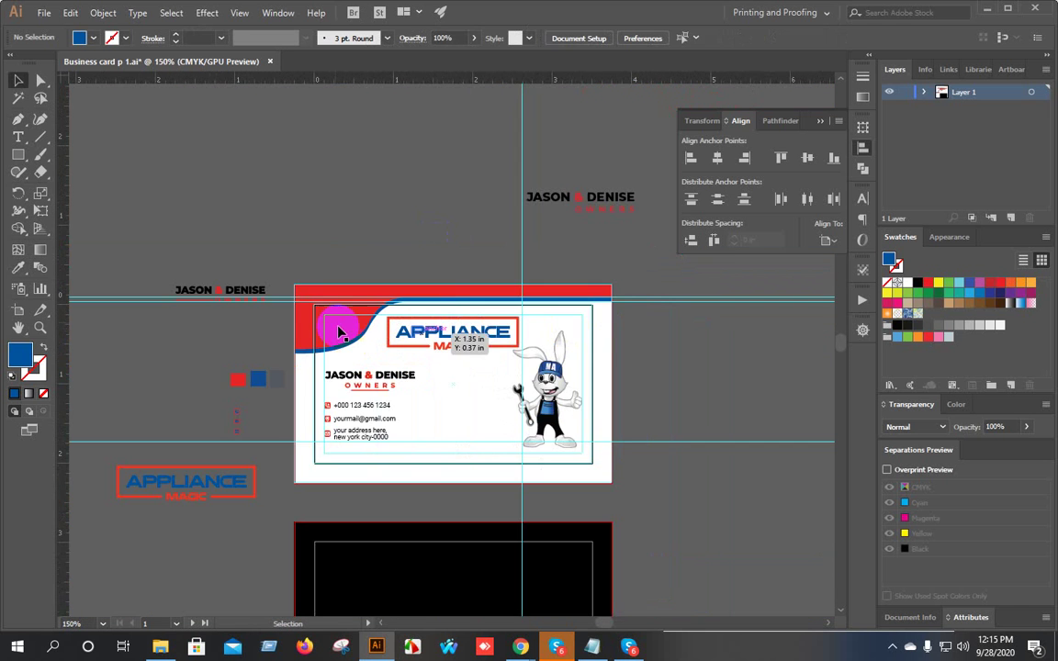
scroll(529, 282, up, 1)
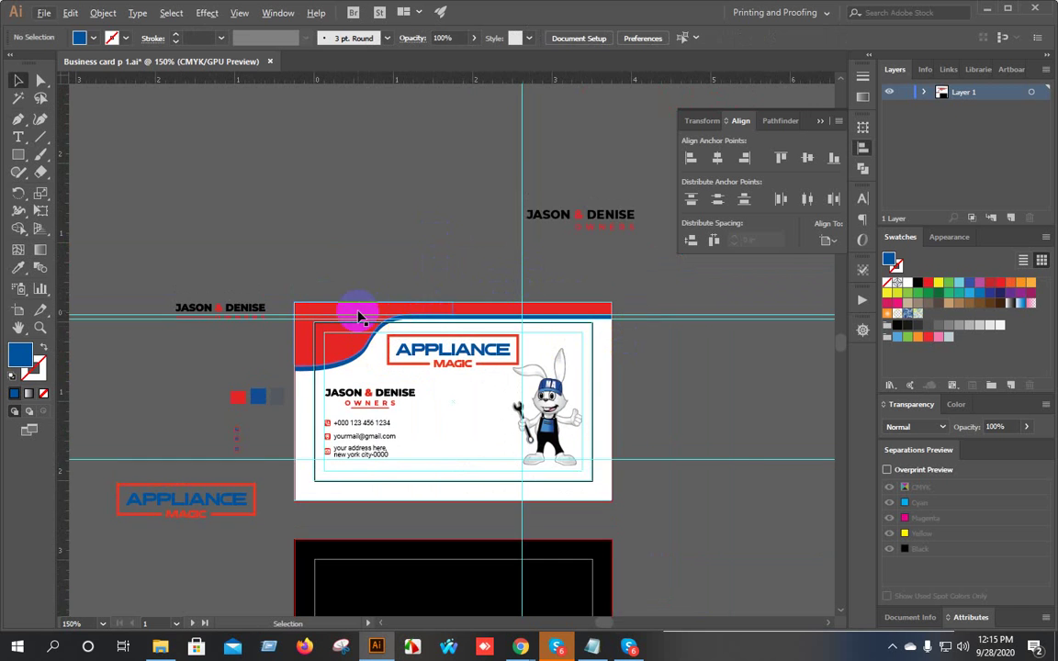
Ungroup the red and blue wave shapes in the card's upper corner.
scroll(354, 314, up, 2)
scroll(395, 326, up, 1)
drag(436, 346, 413, 338)
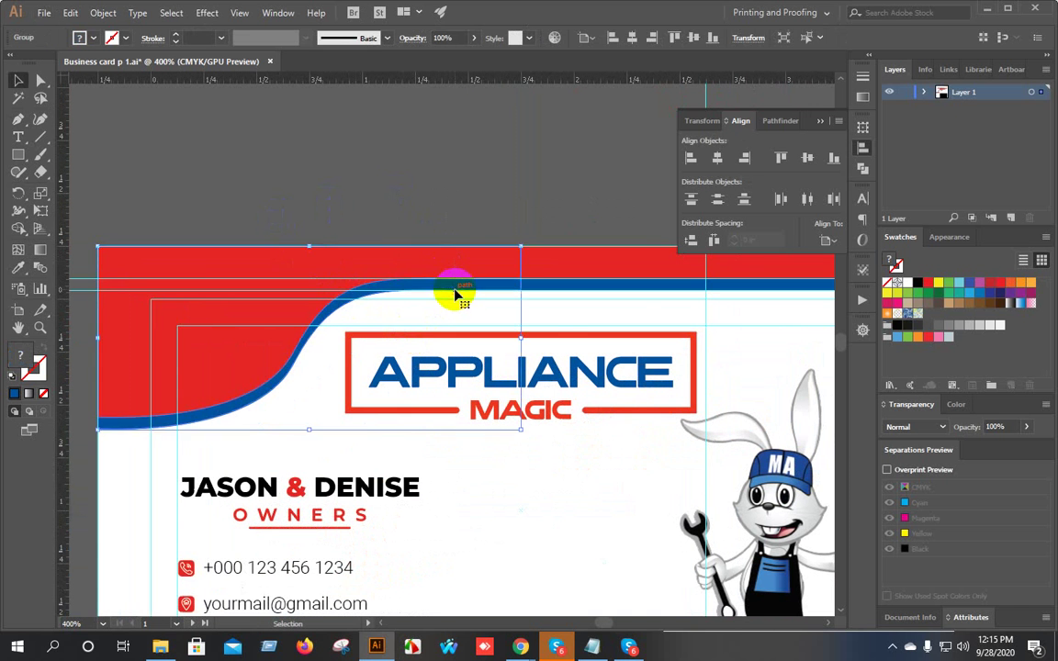
scroll(455, 294, down, 1)
drag(521, 268, 360, 214)
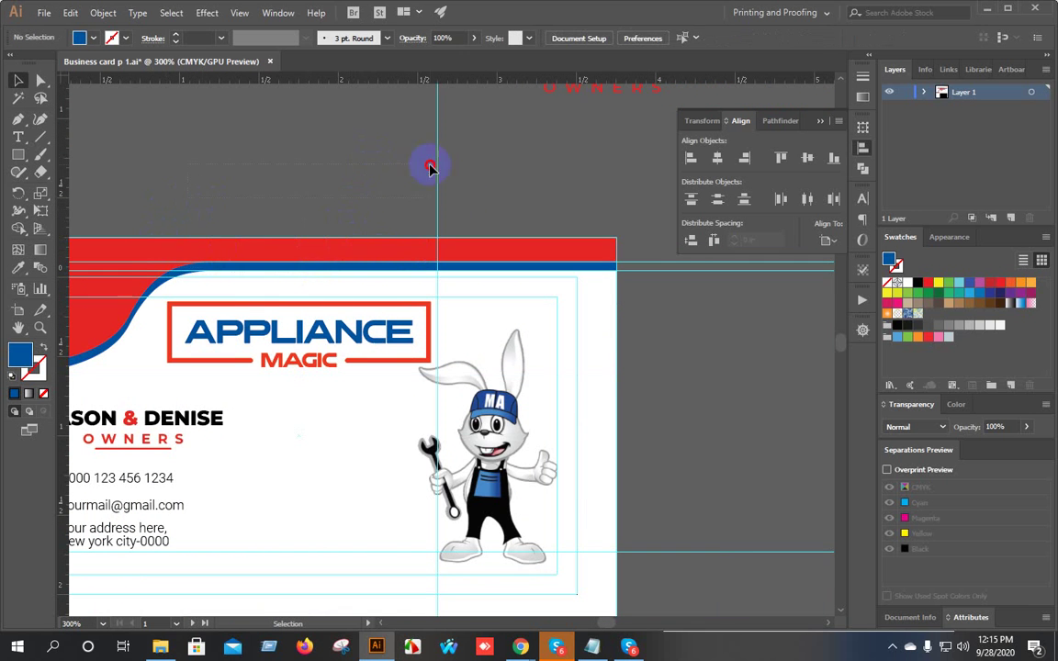
right_click(99, 230)
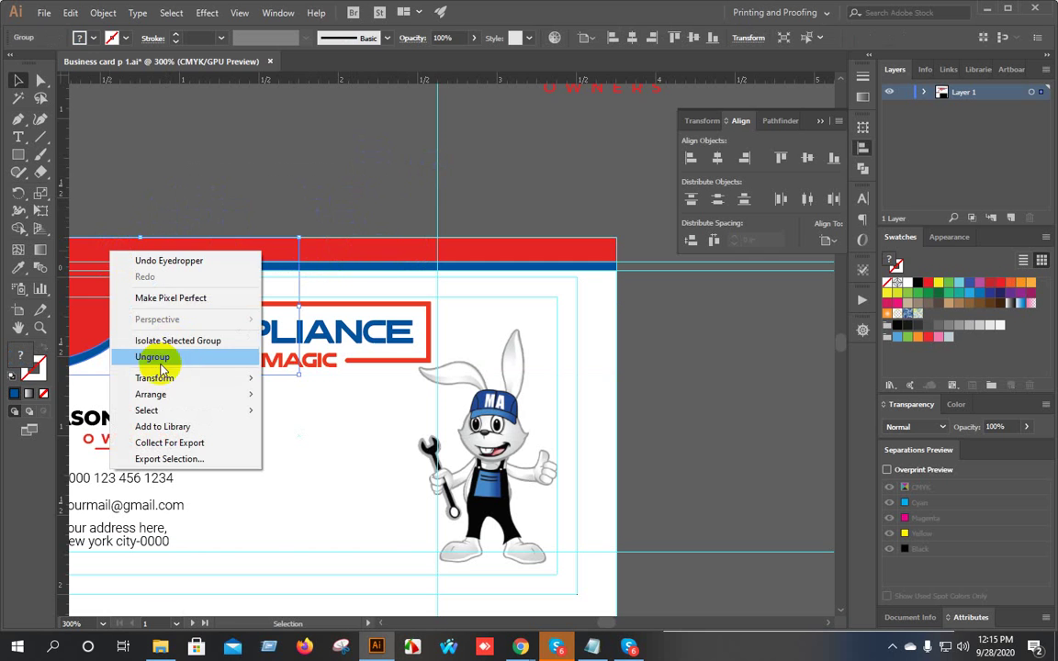
click(146, 359)
click(226, 149)
Unite the red top band with the red wave shape using Pathfinder.
click(386, 254)
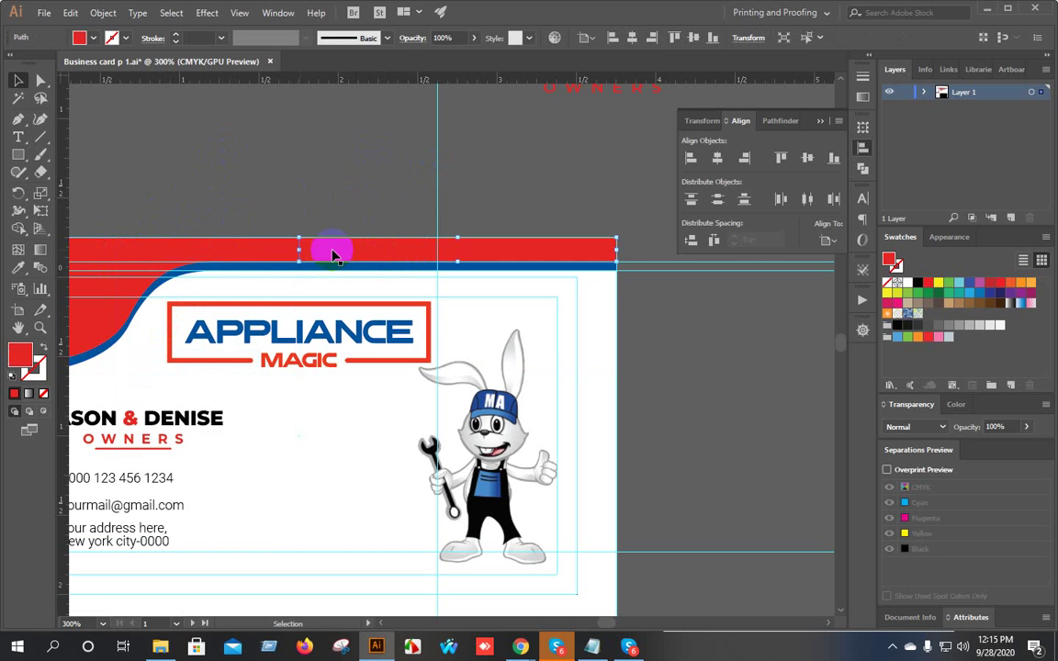
shift+click(137, 248)
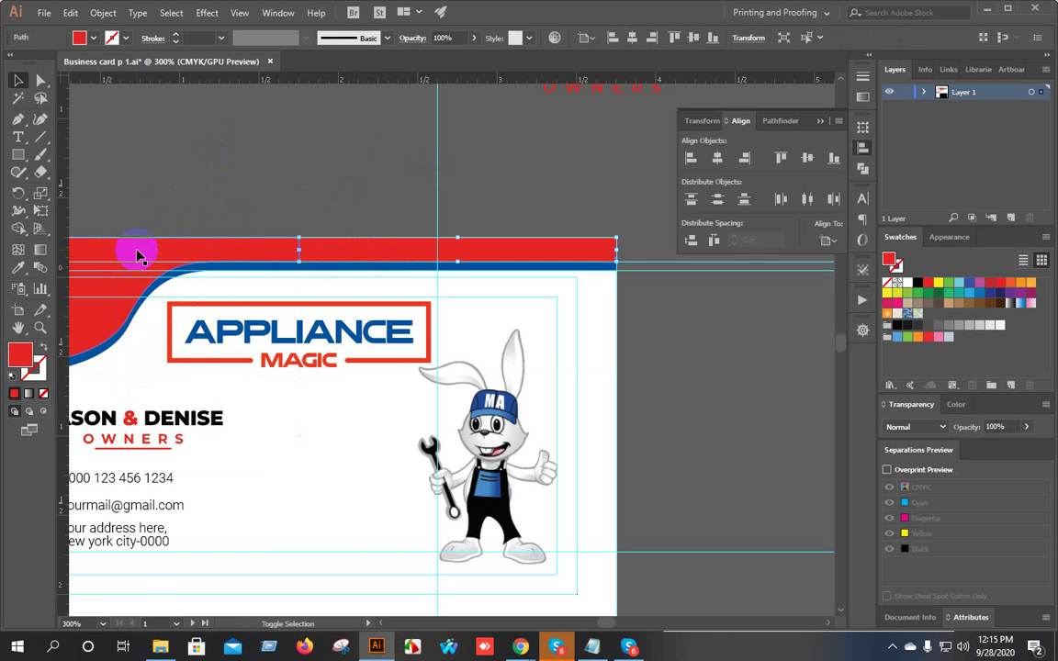
click(863, 169)
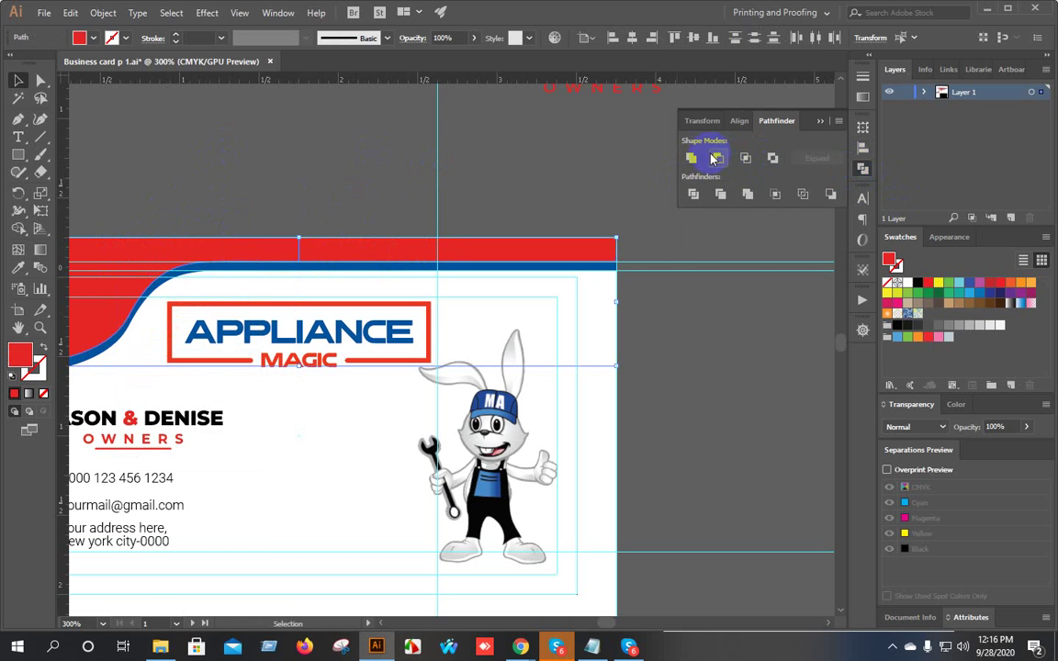
click(544, 191)
Unite the blue band extension with the blue wave shape using Pathfinder.
scroll(215, 280, up, 3)
drag(236, 278, 487, 287)
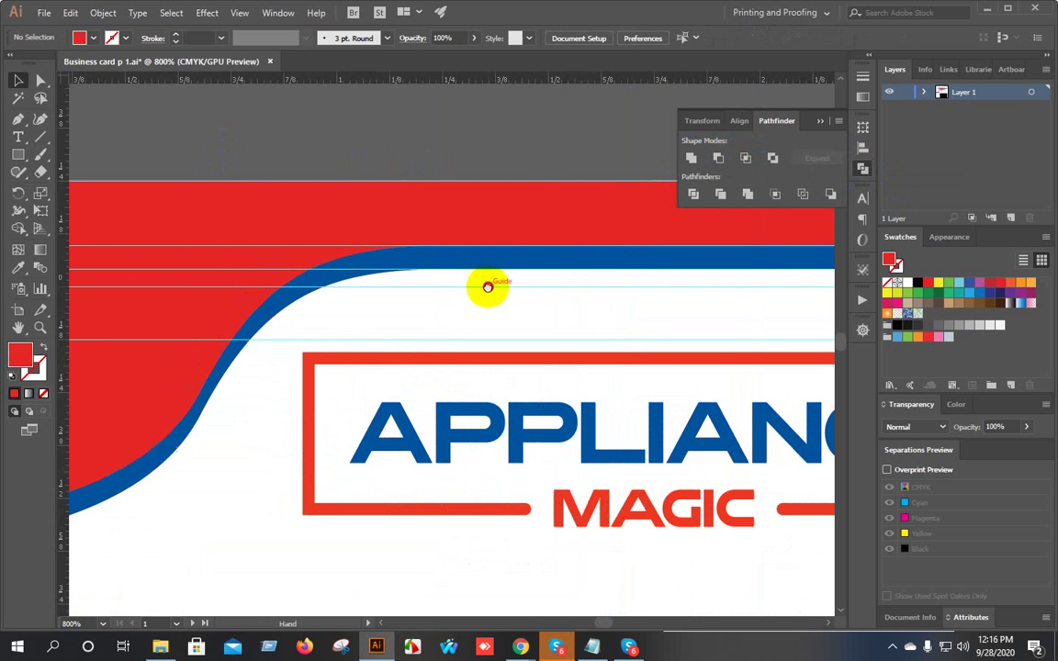
click(782, 262)
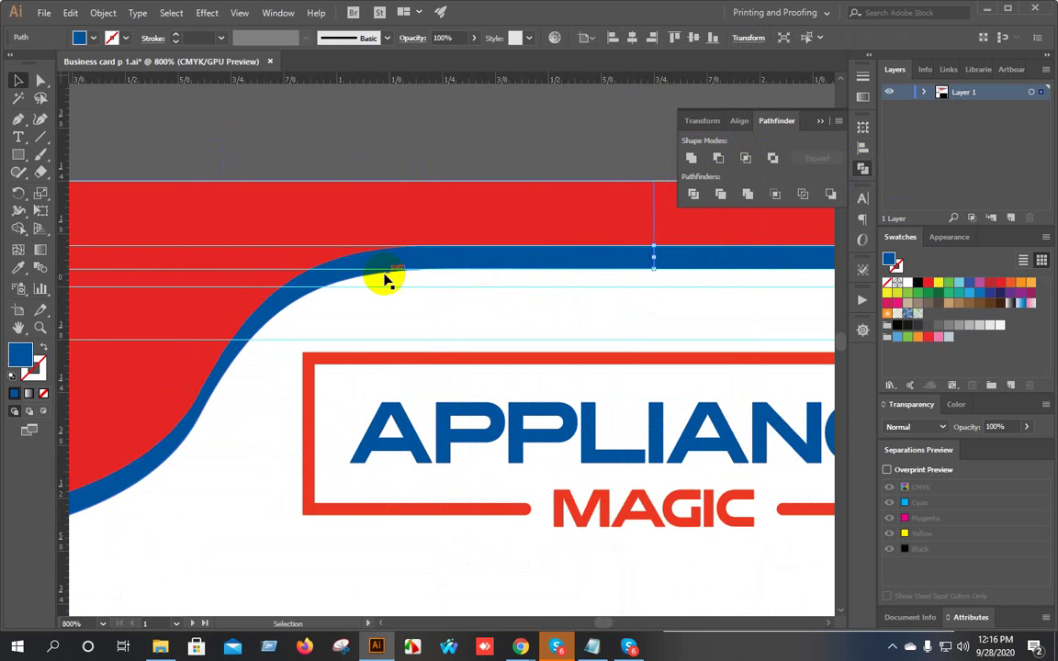
shift+click(323, 285)
click(691, 159)
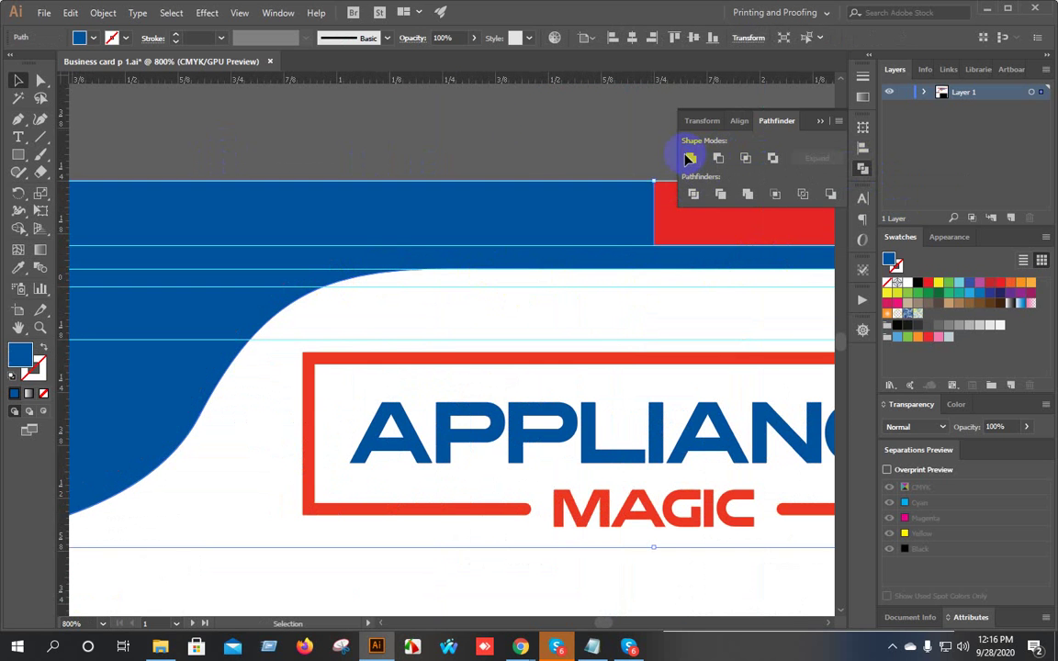
Try to send the united blue wave shape to the back of the stacking order.
scroll(362, 168, down, 2)
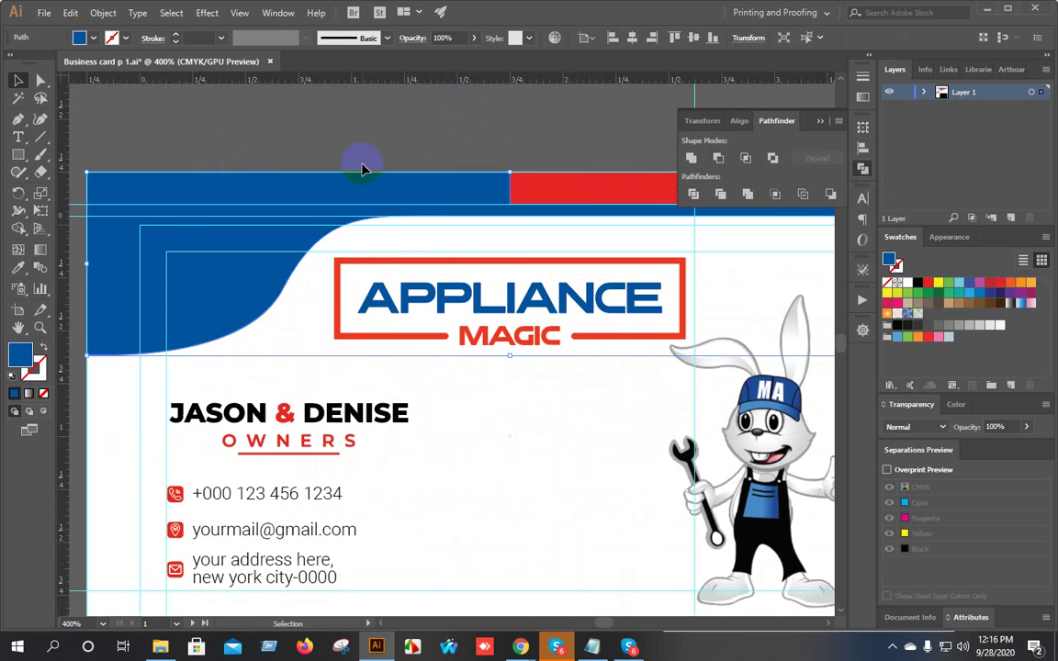
scroll(363, 168, down, 1)
right_click(369, 184)
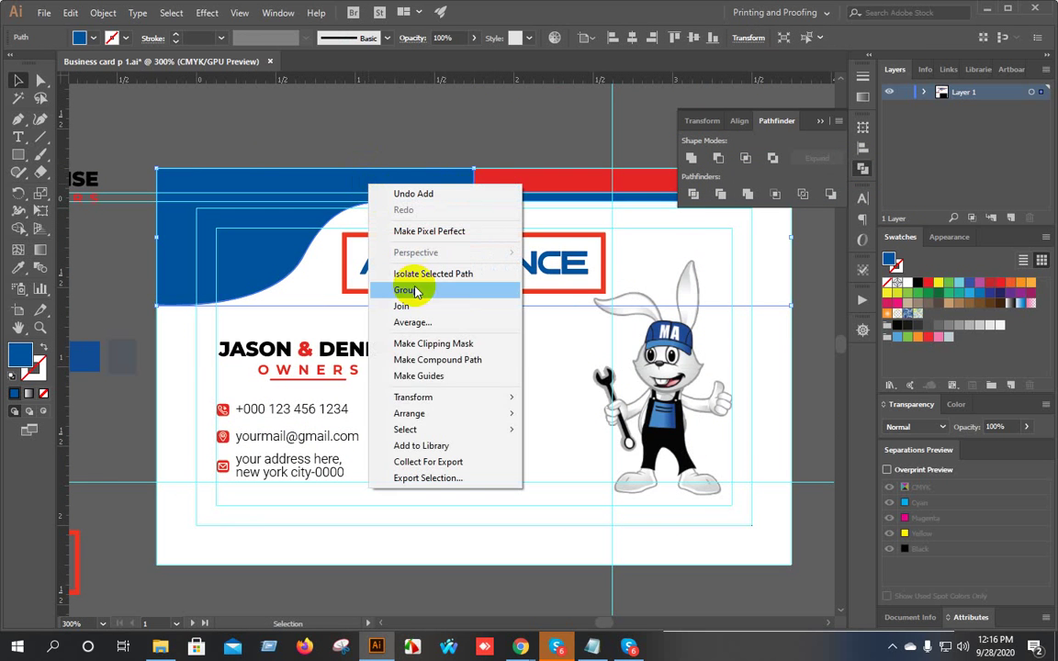
mouse_move(409, 413)
click(549, 465)
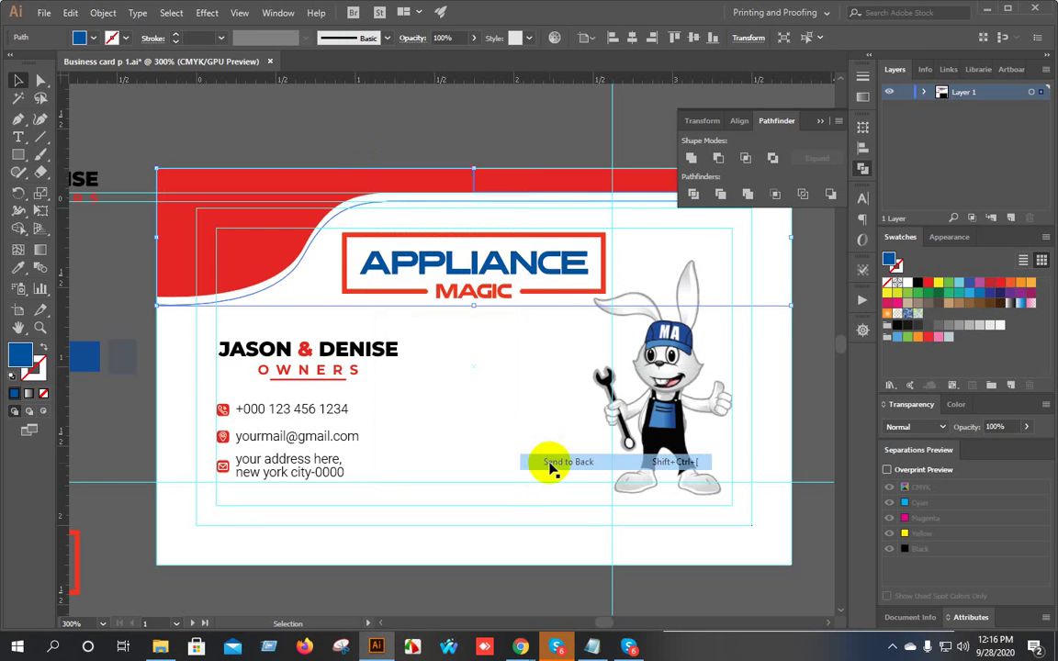
Try to shift the united red wave shape sideways and delete it.
click(401, 121)
click(427, 180)
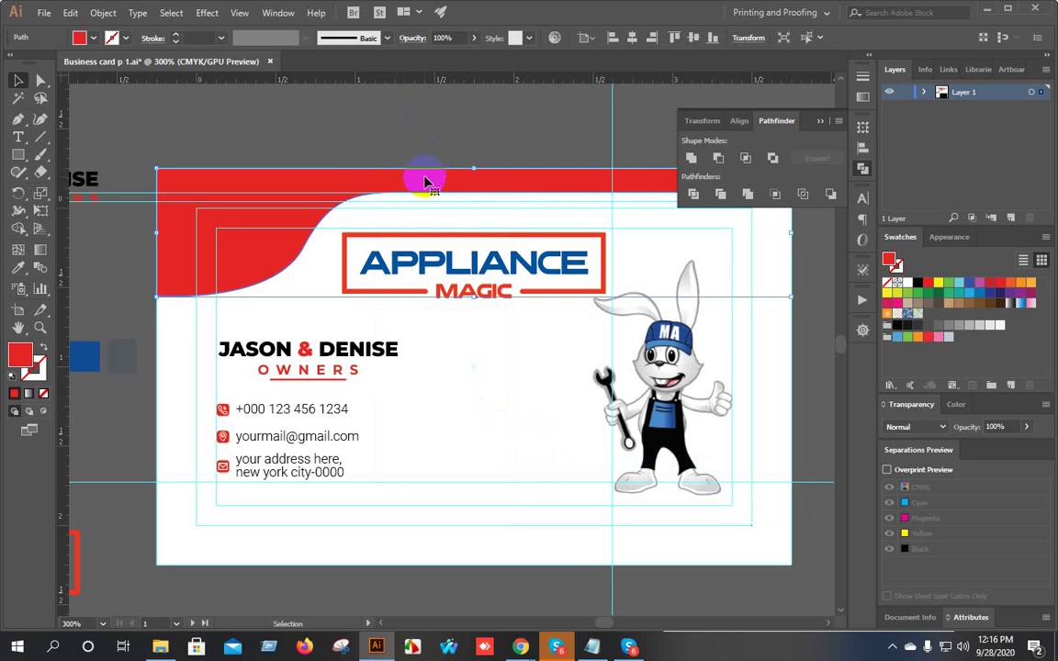
drag(425, 182, 319, 182)
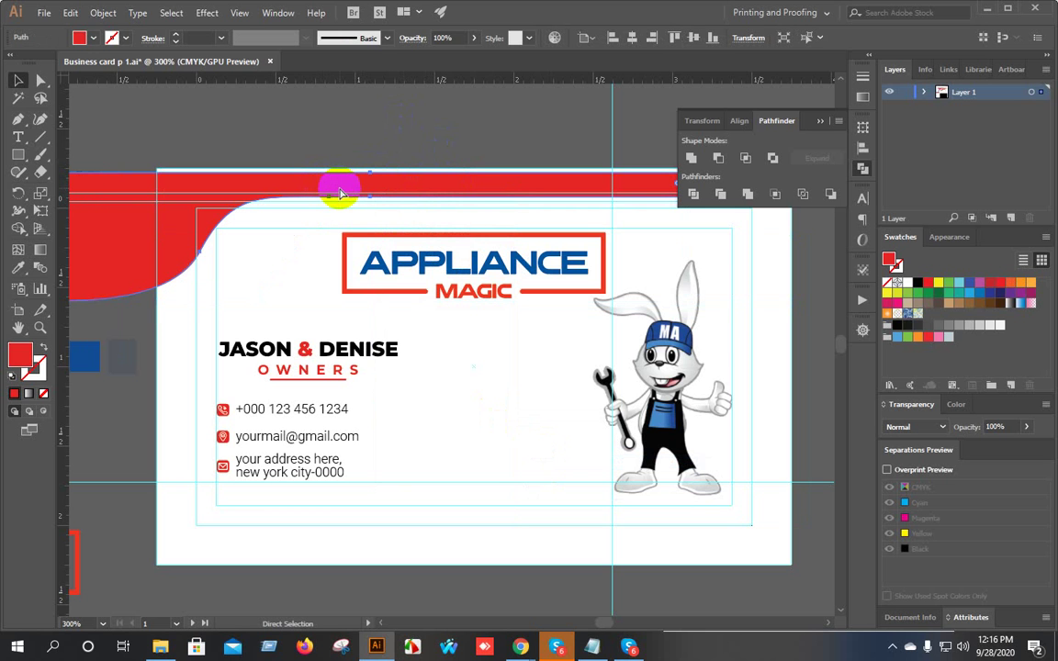
key(Delete)
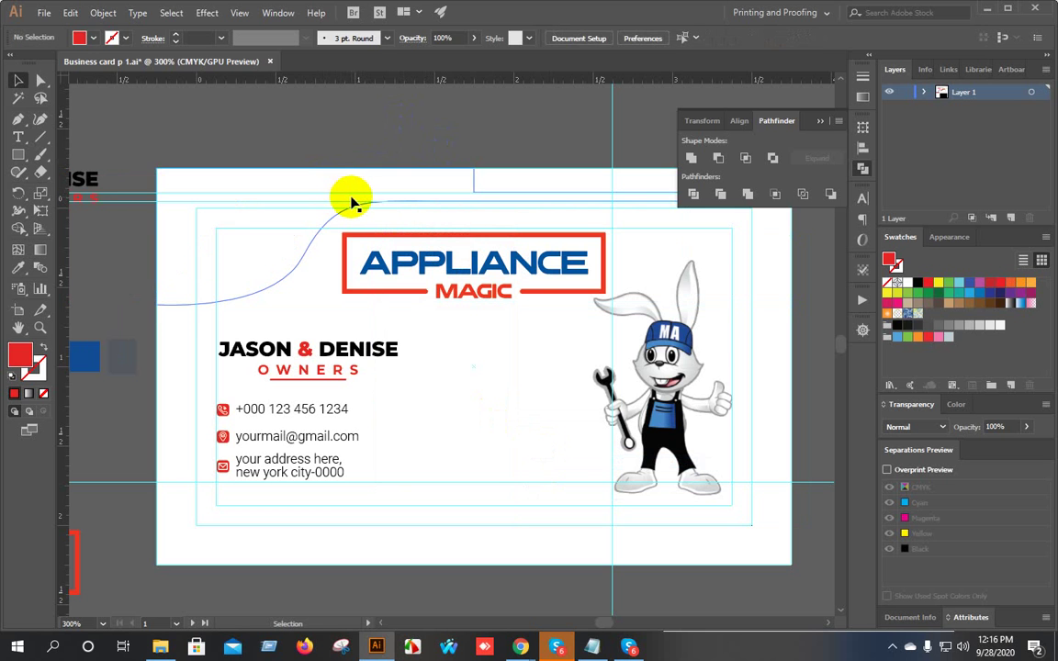
Undo the red shape's deletion and move, and the blue shape's send-to-back.
key(ctrl+z)
key(ctrl+z)
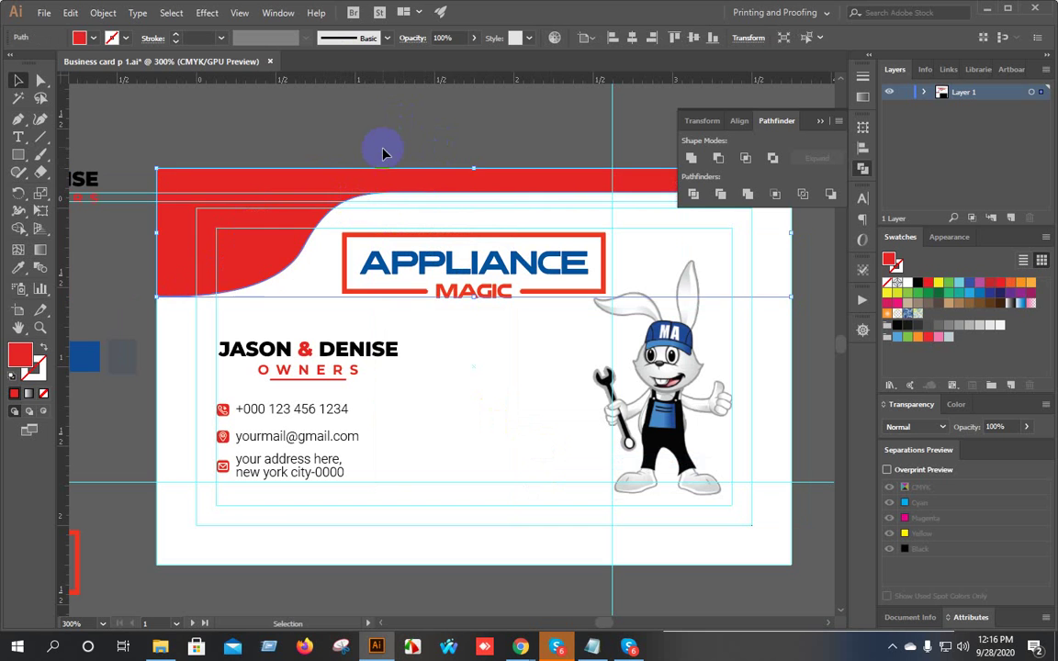
key(ctrl+z)
click(393, 147)
scroll(401, 132, down, 1)
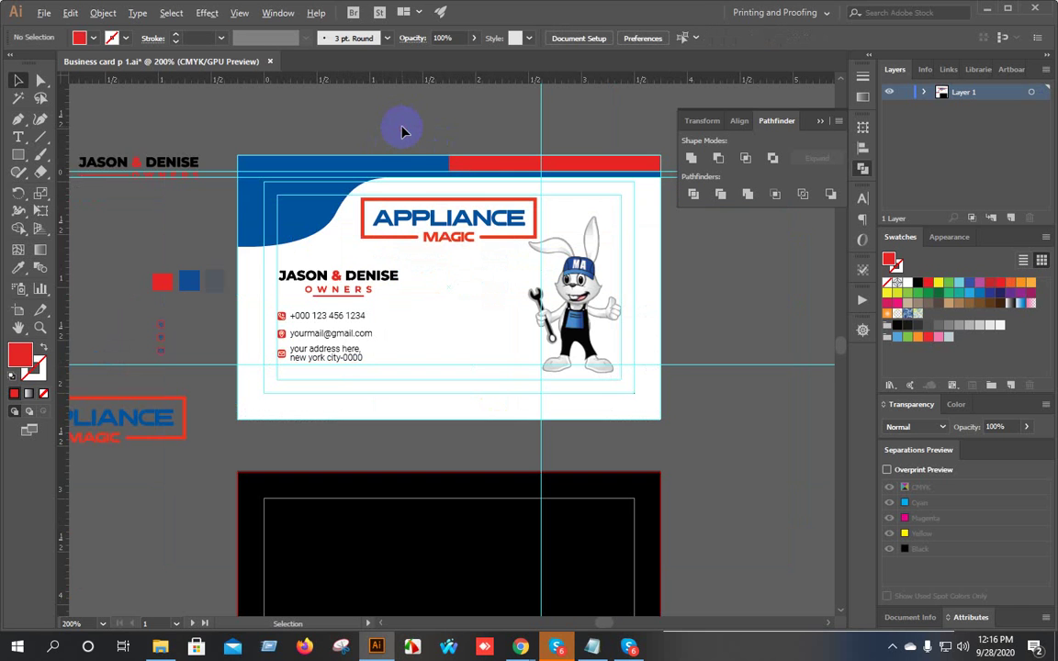
scroll(409, 163, up, 1)
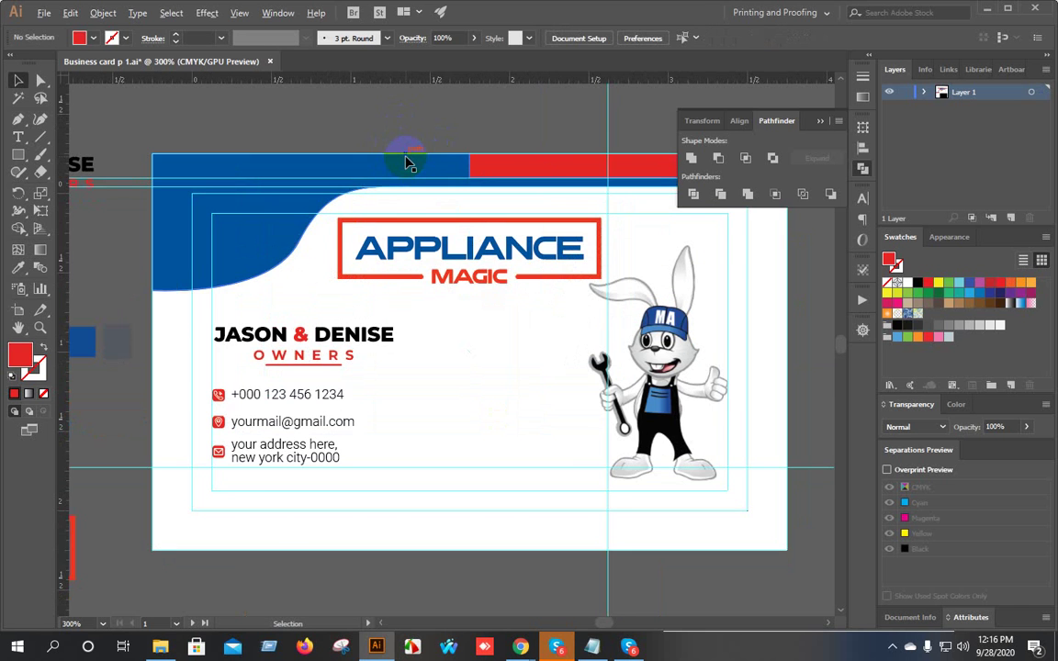
Send the united blue wave behind the red wave so that only its edge shows as a border.
drag(499, 144, 451, 175)
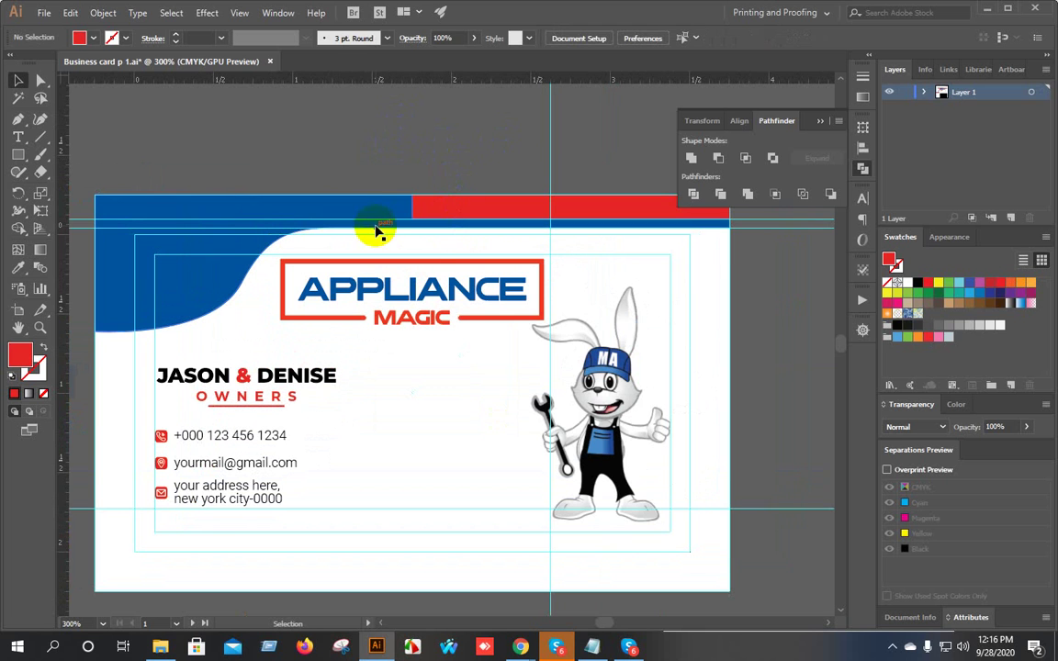
click(349, 212)
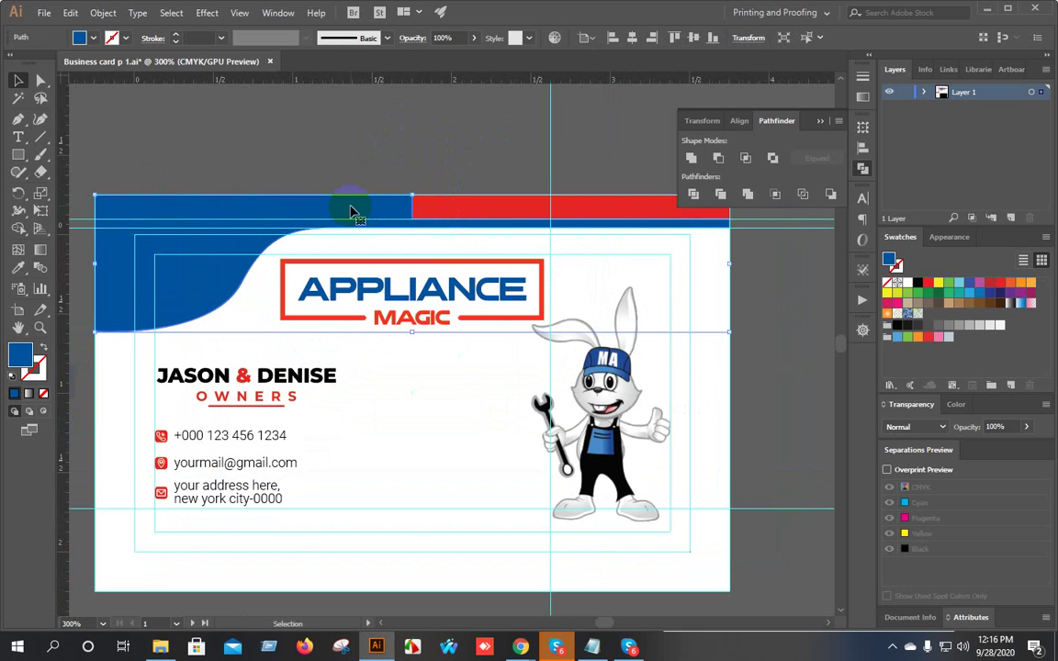
key(a)
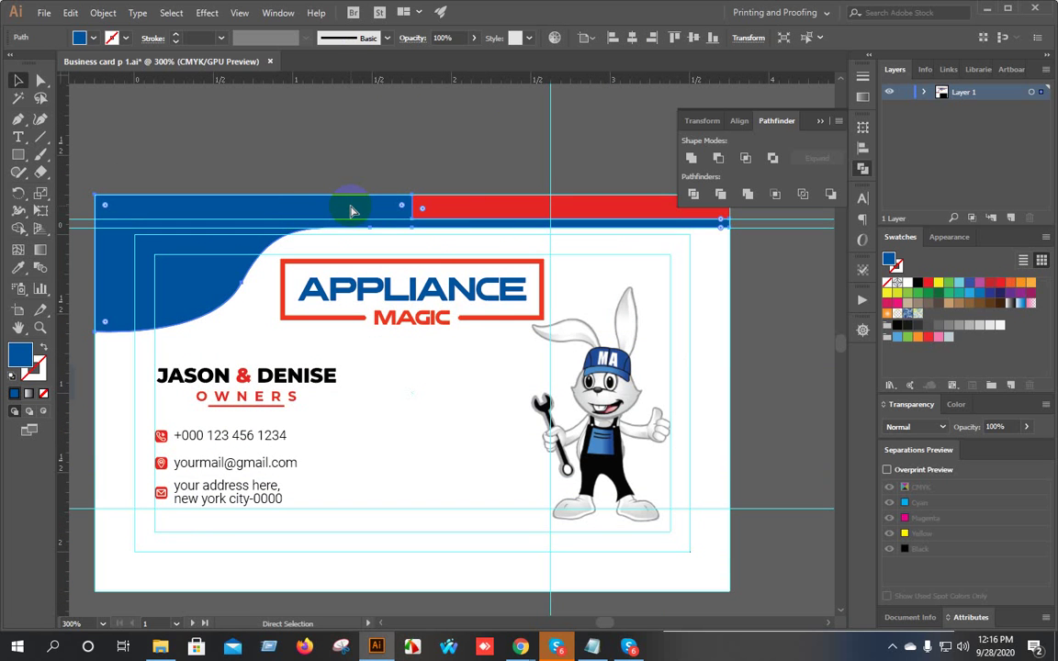
key(v)
click(351, 211)
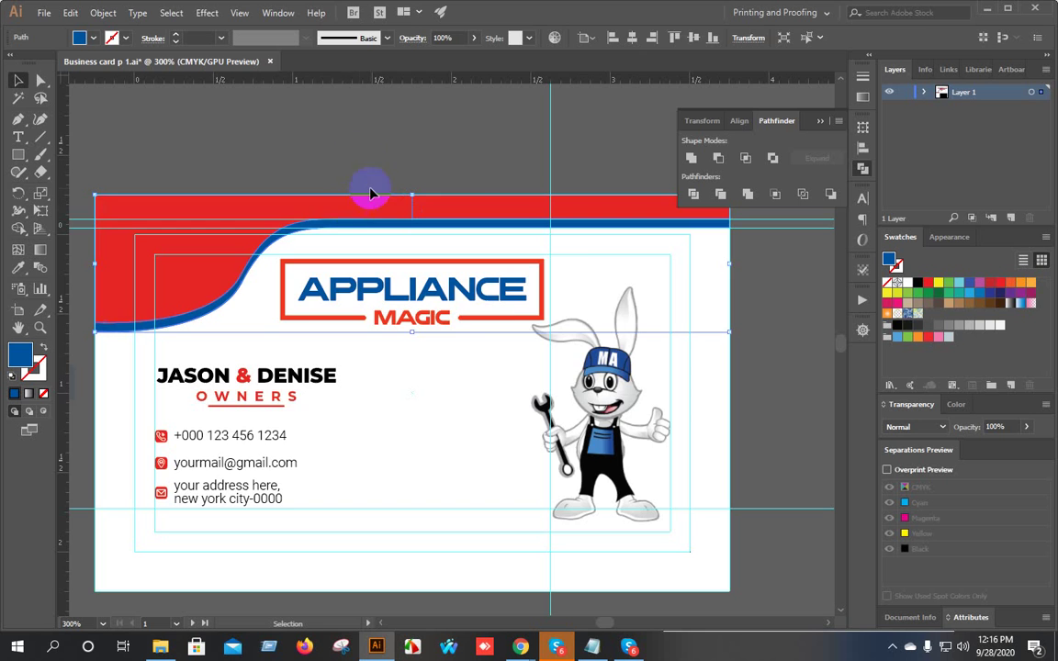
click(355, 149)
scroll(358, 189, down, 1)
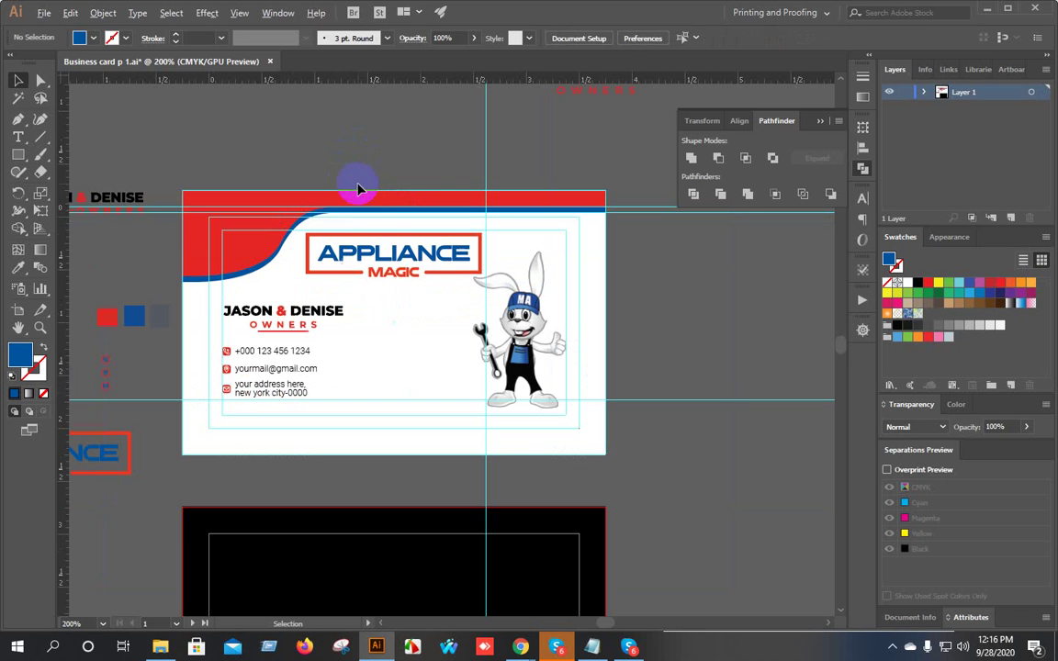
Group the red and blue header wave shapes together.
click(478, 197)
click(275, 184)
key(a)
click(290, 233)
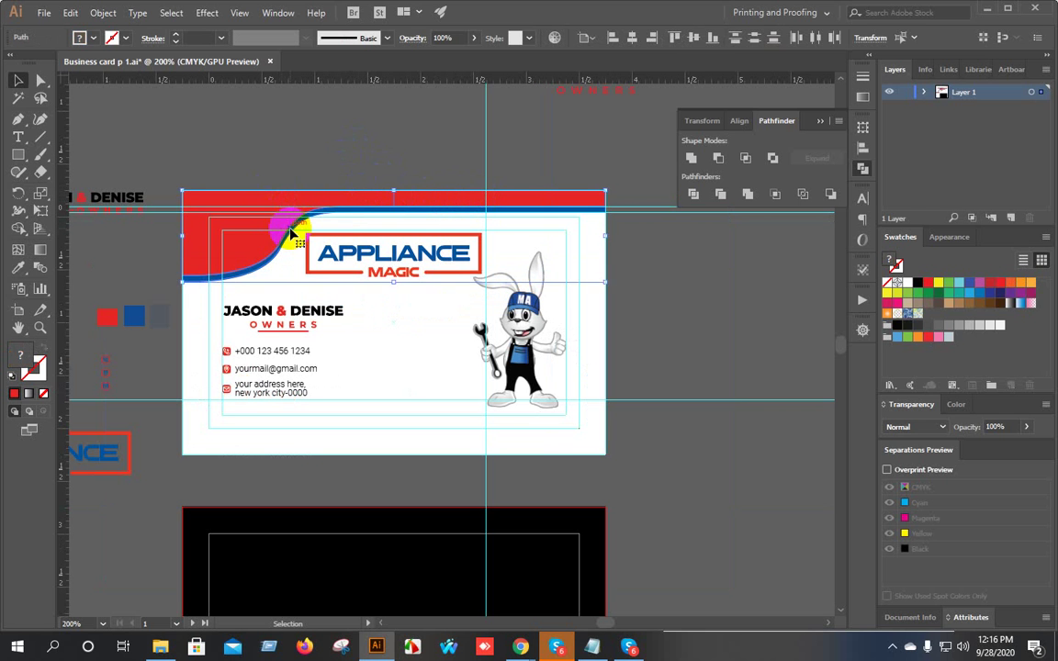
key(v)
click(386, 157)
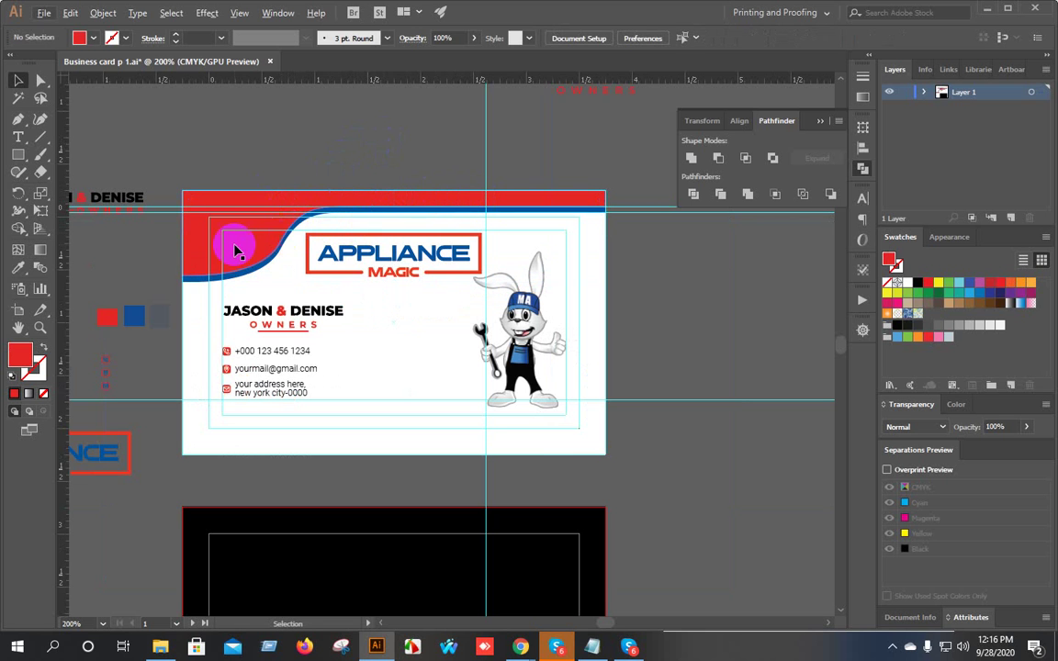
right_click(260, 242)
mouse_move(326, 373)
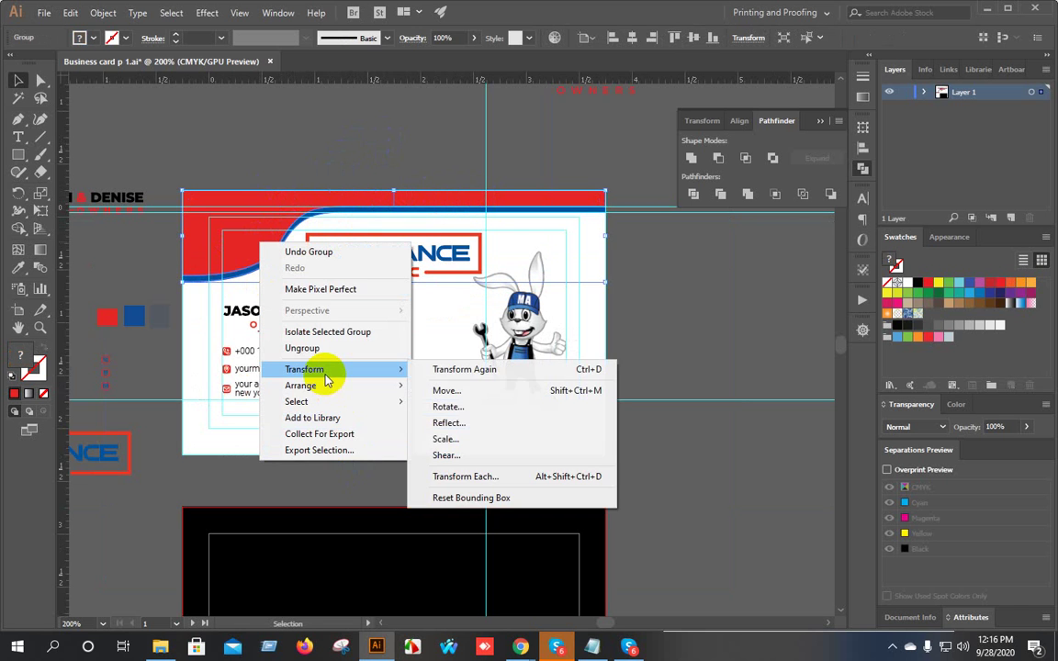
click(538, 135)
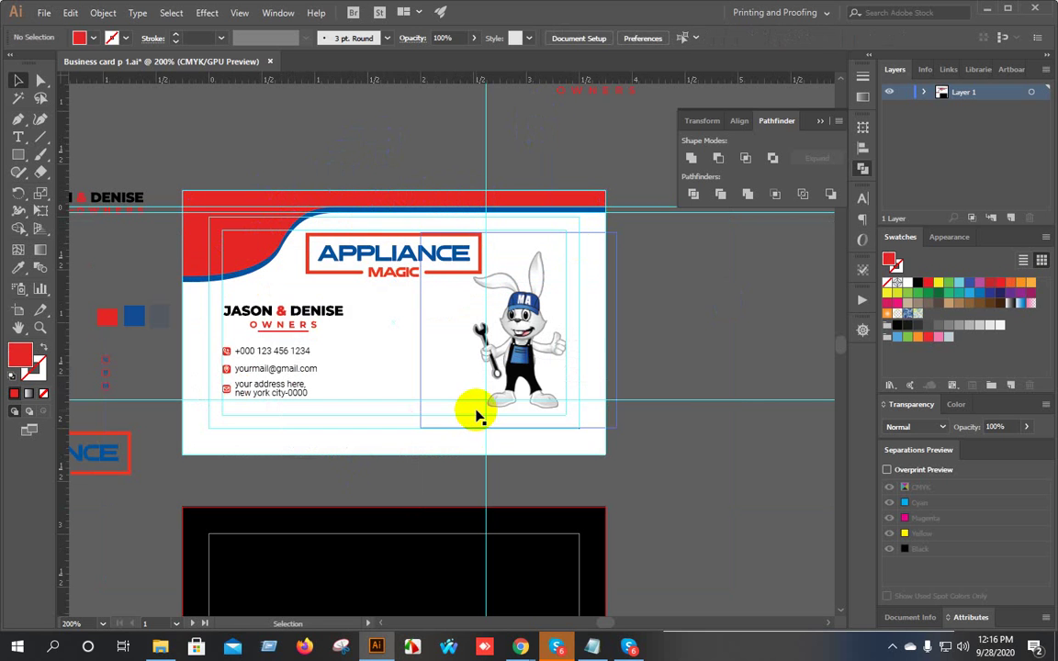
Ungroup the contact details block into separate phone, e-mail and address rows.
scroll(306, 350, up, 1)
scroll(278, 372, up, 1)
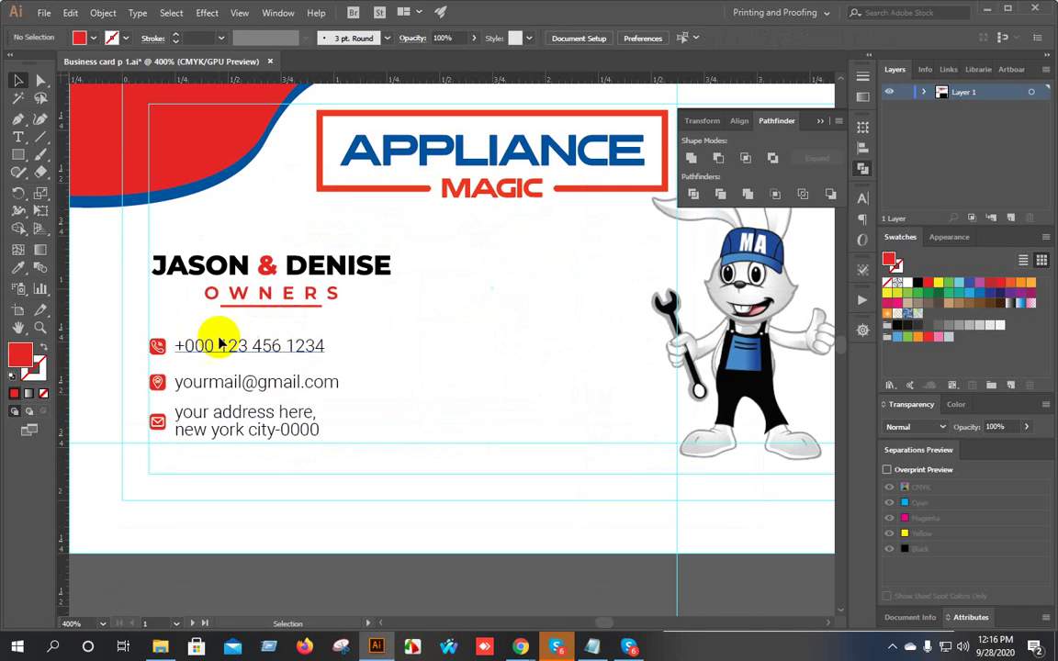
drag(202, 330, 218, 349)
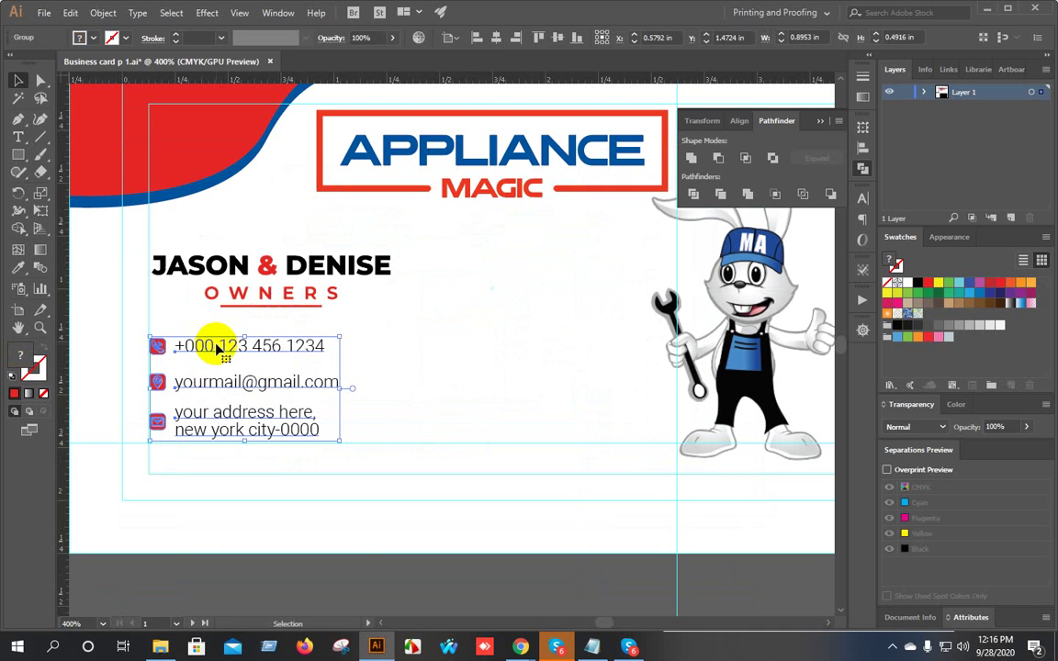
right_click(218, 349)
click(344, 449)
click(415, 359)
Nudge the e-mail and phone rows down to tighten the spacing above the address row.
click(272, 388)
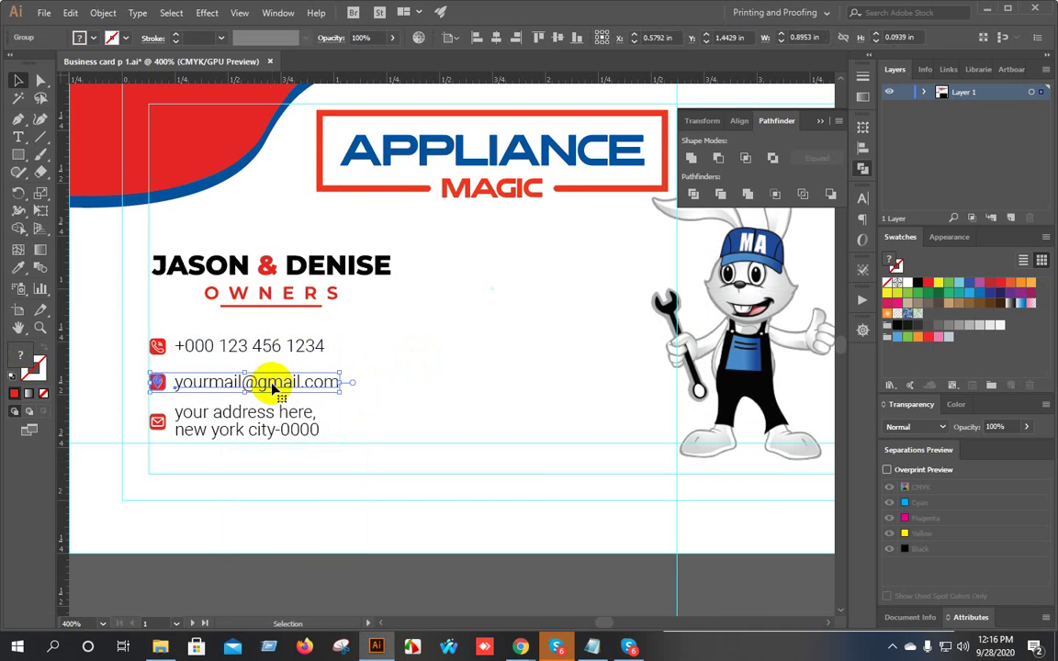
key(Down)
click(257, 344)
key(Down)
key(Down)
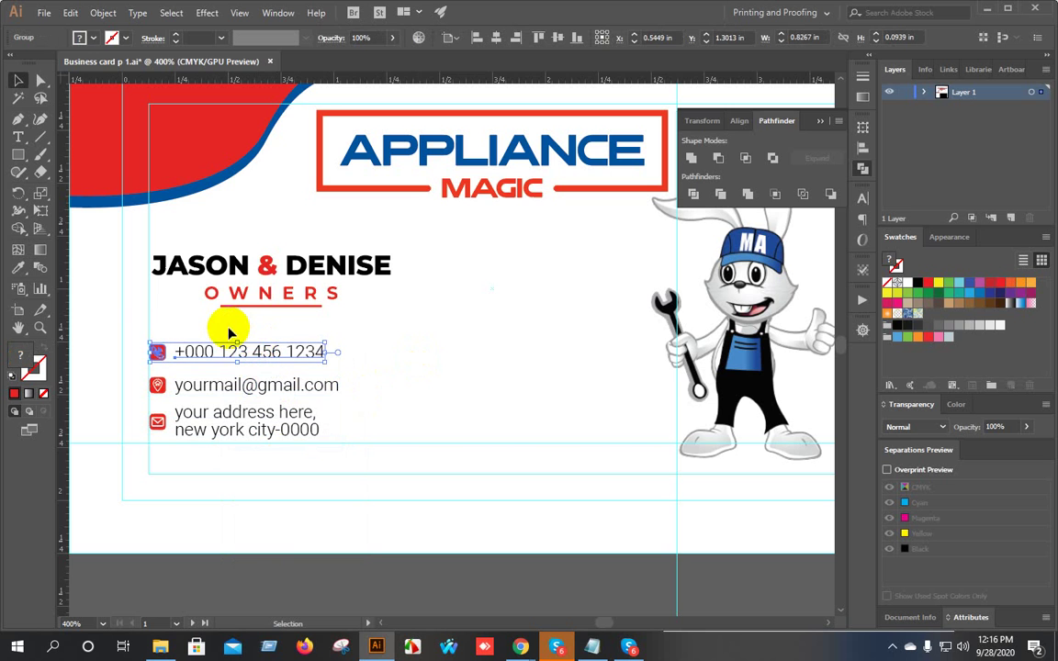
key(Down)
click(255, 383)
click(396, 361)
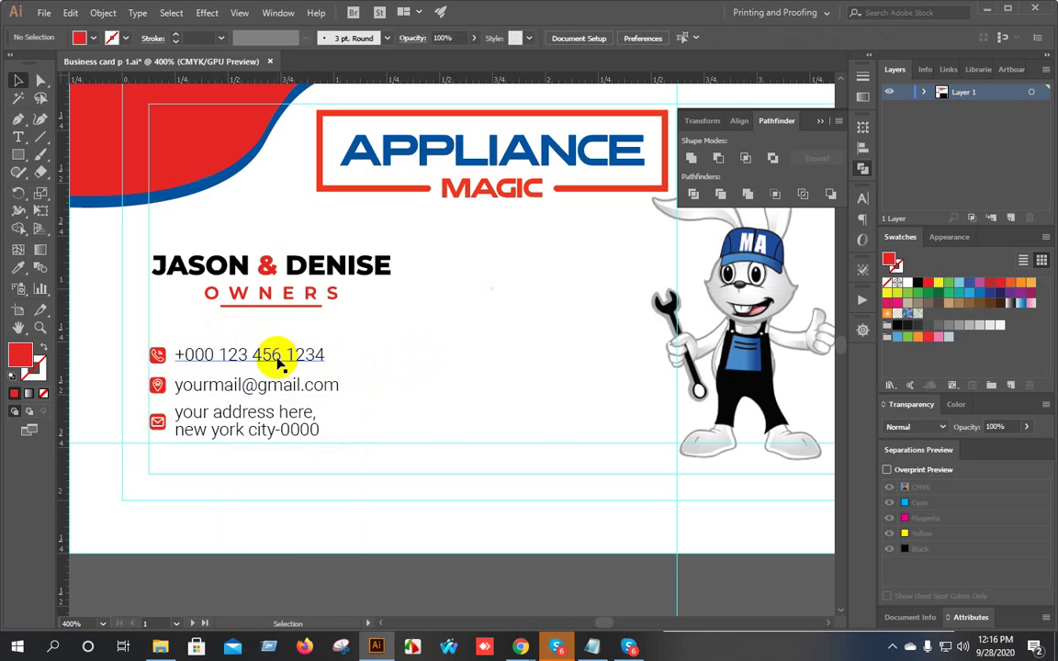
Move all three contact rows down together, toward the lower inner margin guide.
drag(218, 332, 281, 464)
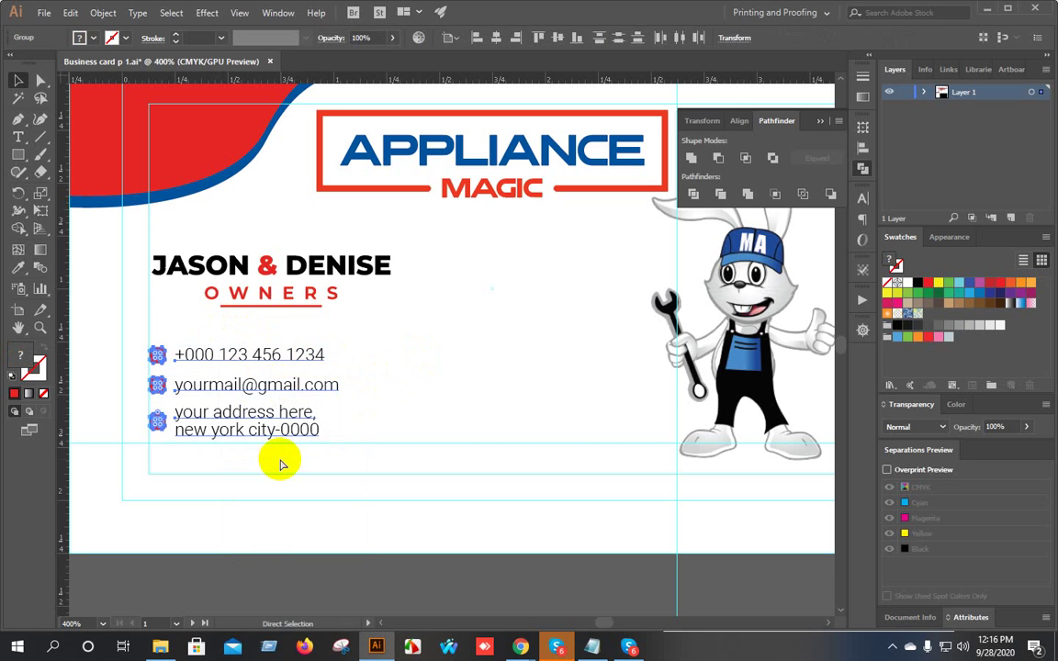
key(v)
key(Down)
key(Down)
key(Down)
key(Down)
key(Down)
key(Down)
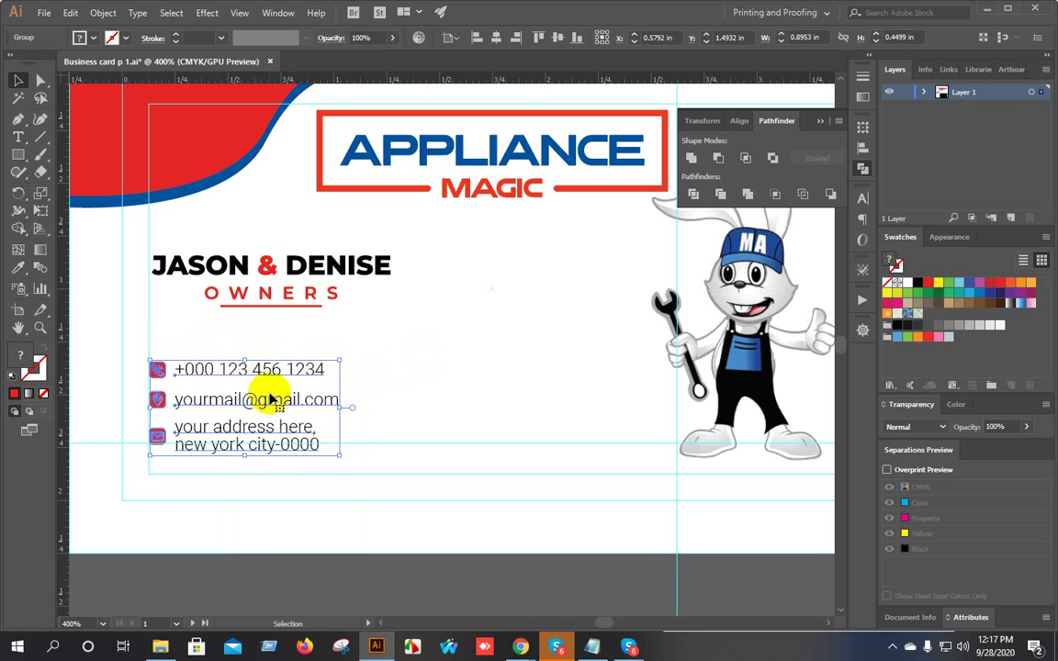
click(424, 345)
Move the owners' names, title and underline down, closer to the contact rows.
drag(255, 236, 301, 318)
key(Down)
key(Down)
key(Down)
key(Down)
key(Down)
click(436, 363)
scroll(436, 362, down, 4)
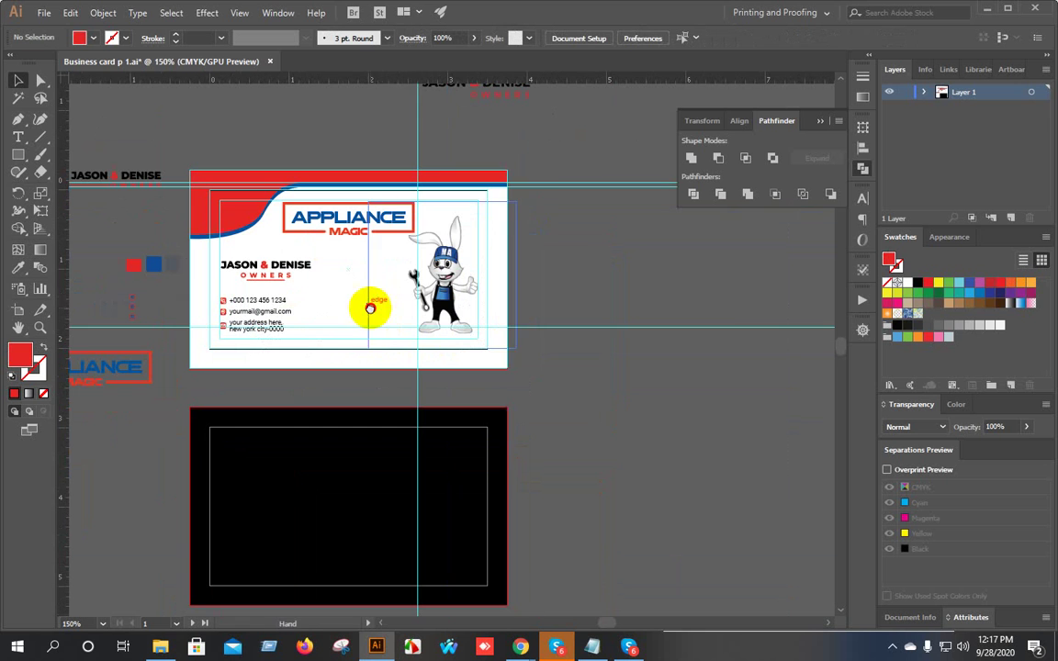
key(a)
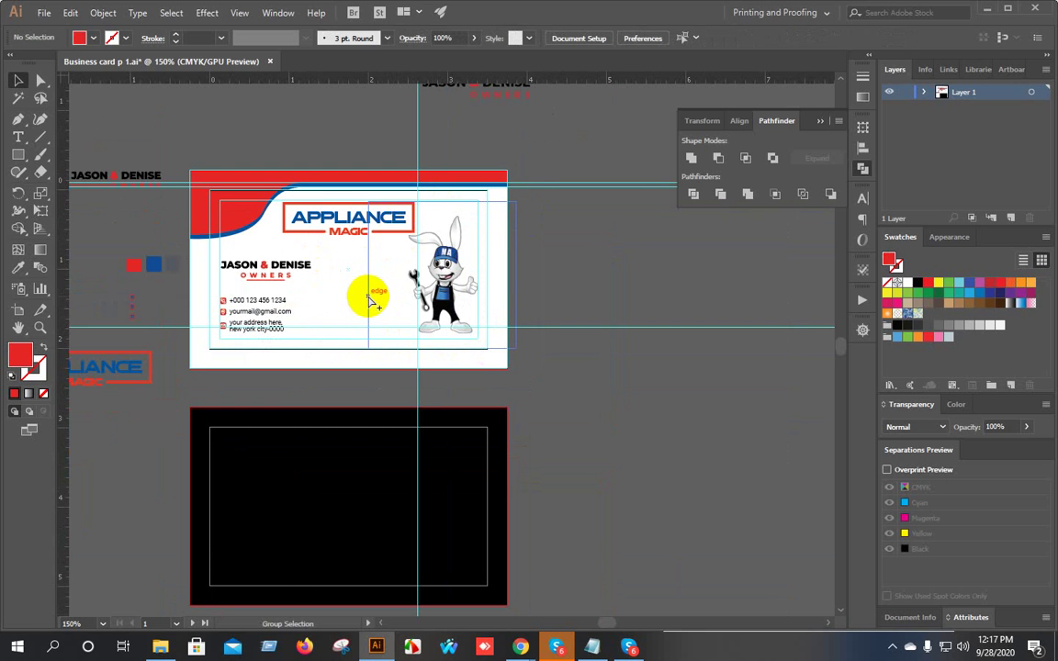
click(368, 299)
click(610, 249)
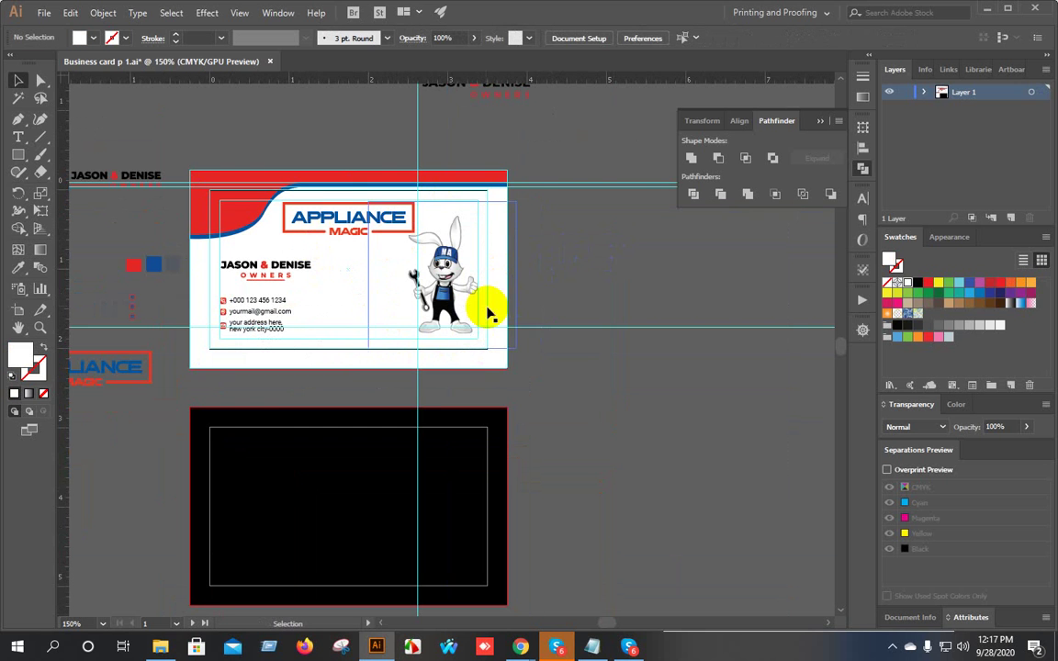
Enlarge the rabbit mascot image slightly, extending it outward from its lower inner corner.
scroll(488, 313, up, 2)
scroll(601, 314, down, 1)
click(579, 346)
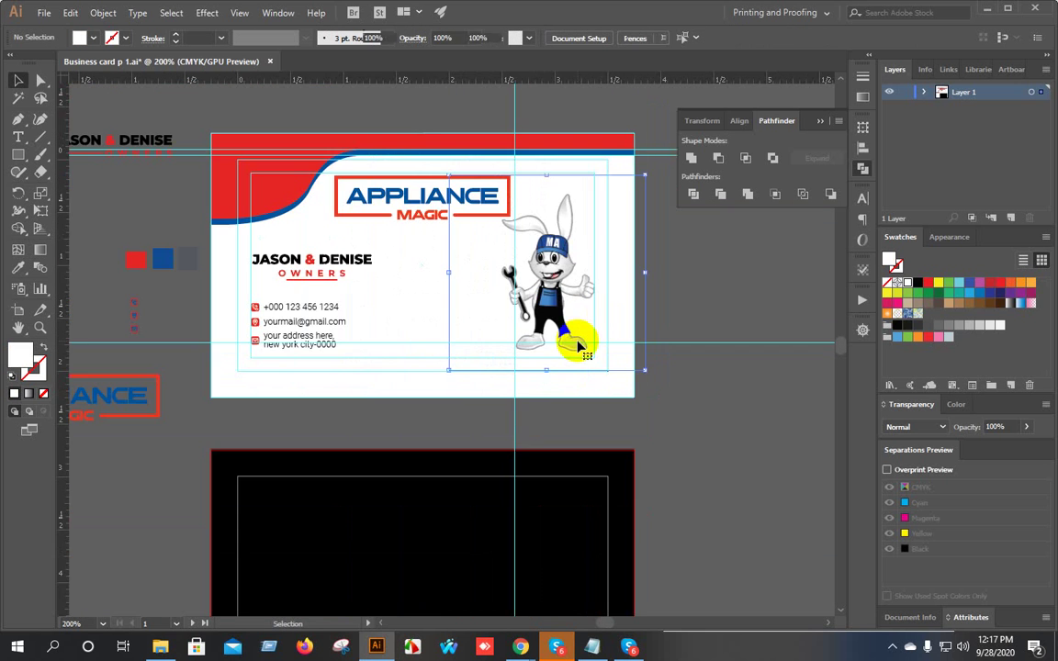
scroll(579, 347, up, 2)
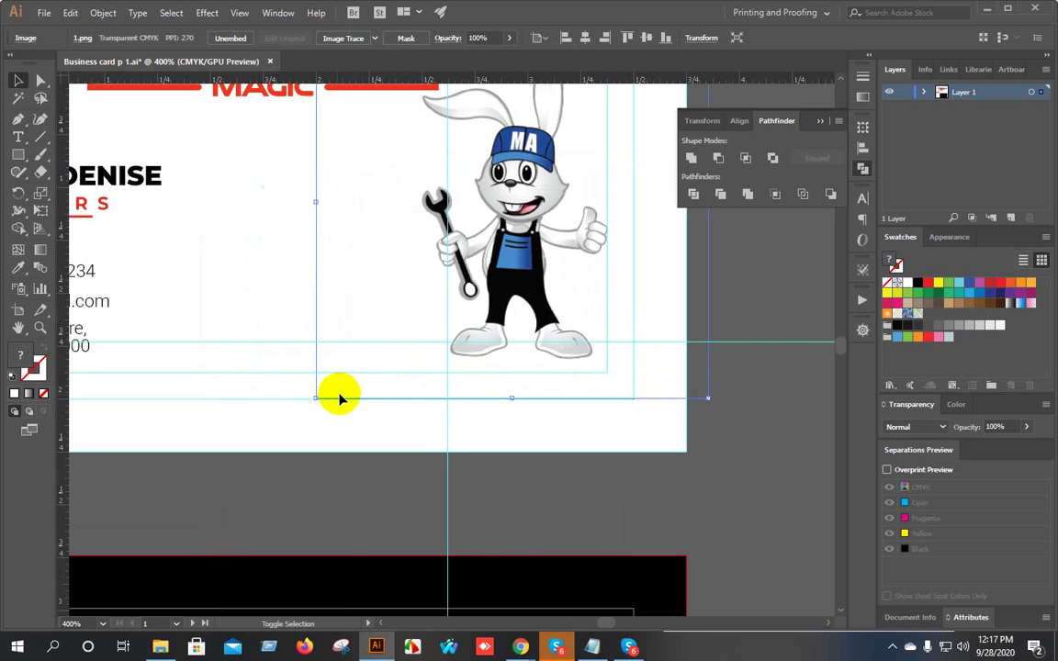
drag(314, 397, 304, 412)
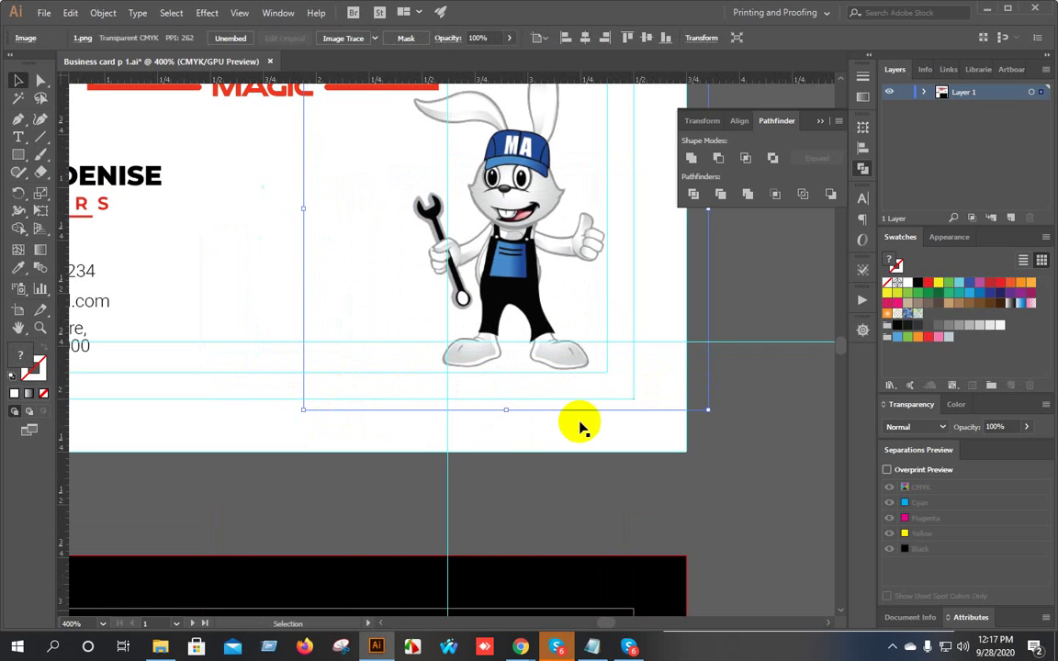
Test the mascot's horizontal position and nudge it slightly down so its feet rest on the inner margin guide.
key(Right)
key(Right)
key(Right)
key(Right)
key(Right)
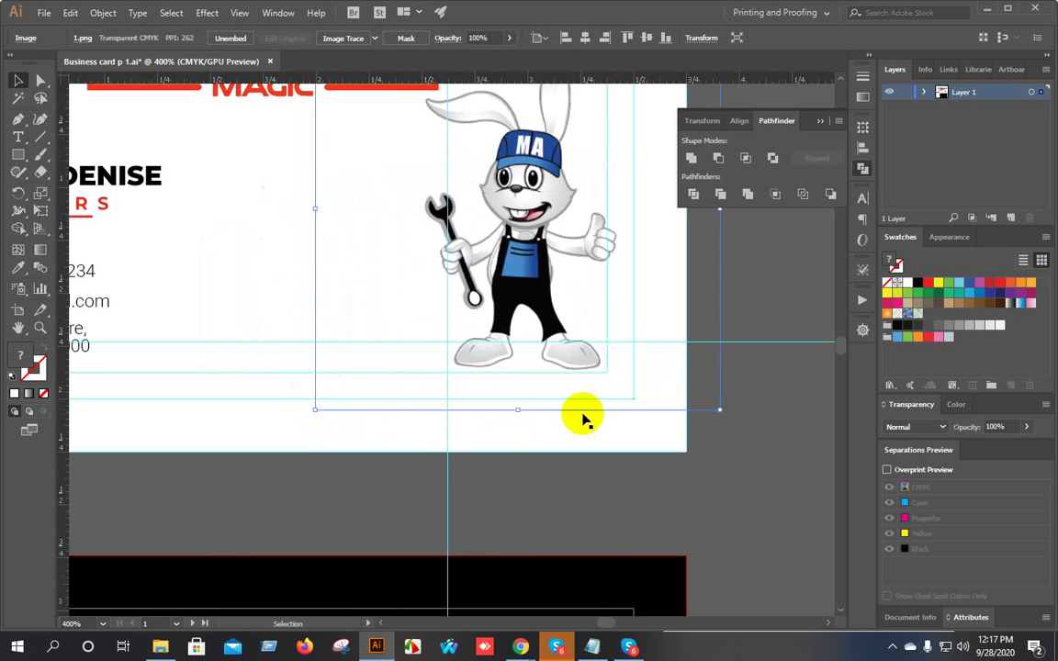
key(Left)
key(Left)
key(Left)
key(Left)
key(Left)
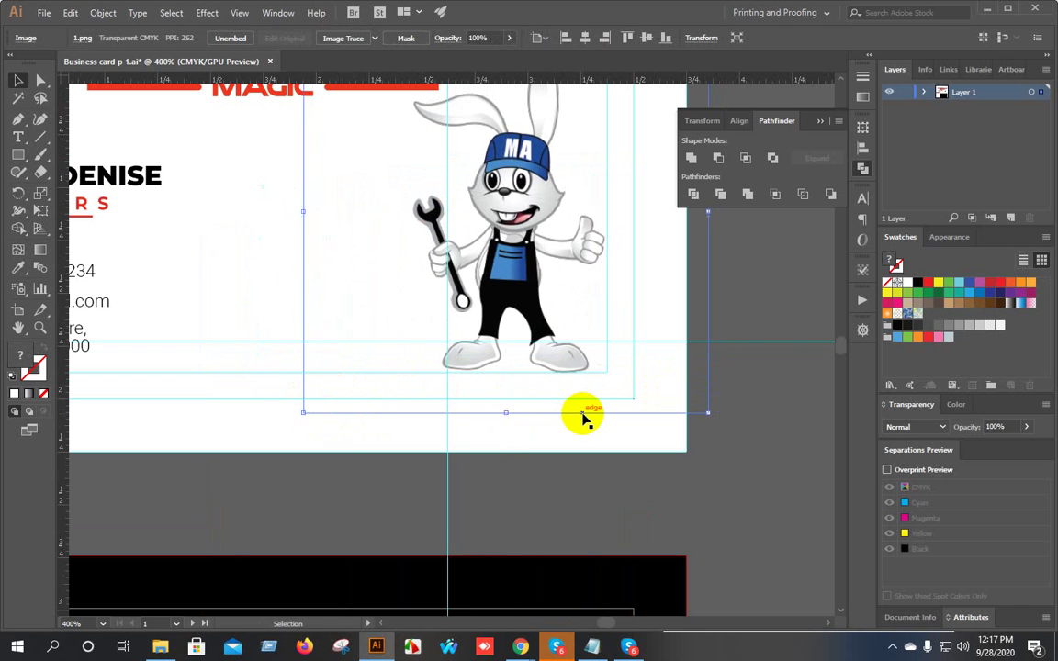
key(ctrl+shift+a)
key(ctrl+minus)
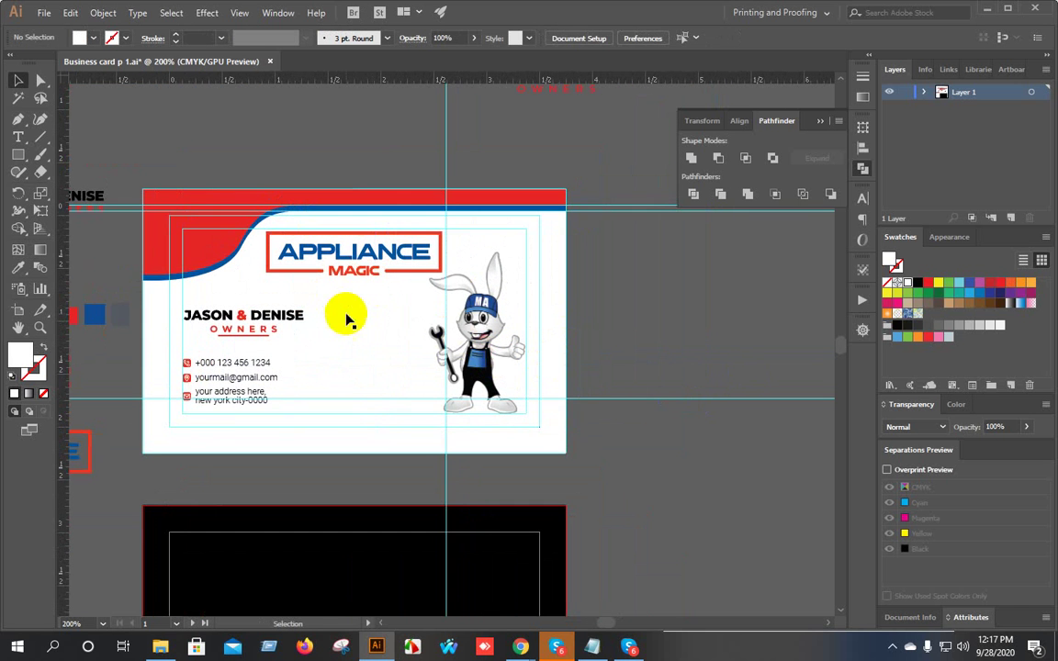
Scale the Appliance Magic logo down slightly about its centre, keeping it centred on the card.
scroll(341, 234, up, 2)
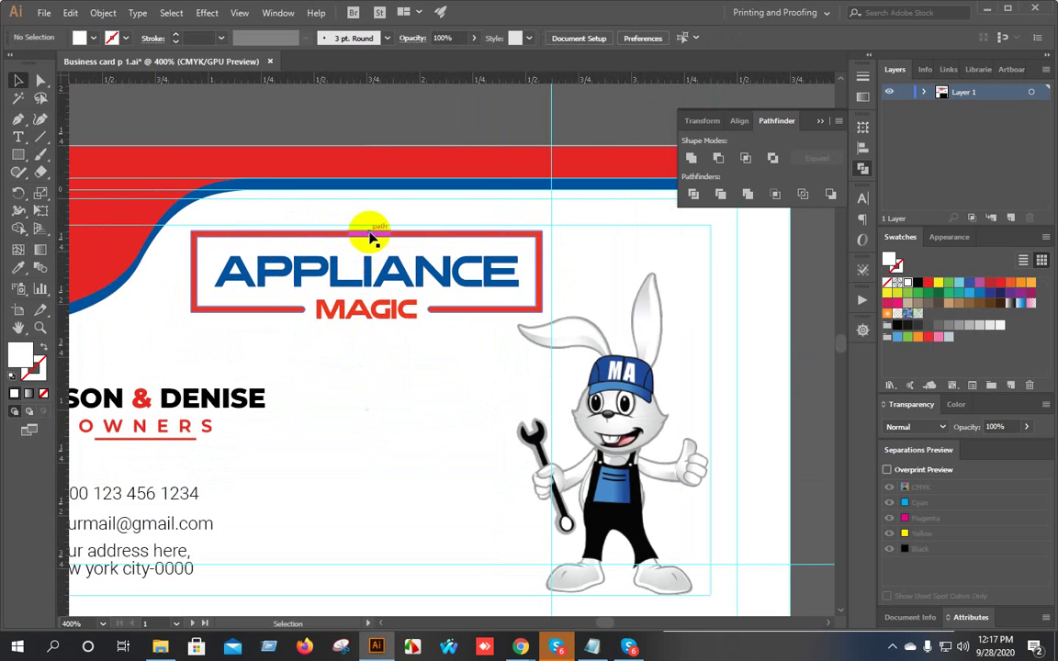
click(366, 236)
scroll(397, 243, up, 1)
drag(610, 226, 602, 236)
scroll(602, 236, down, 3)
drag(551, 273, 437, 291)
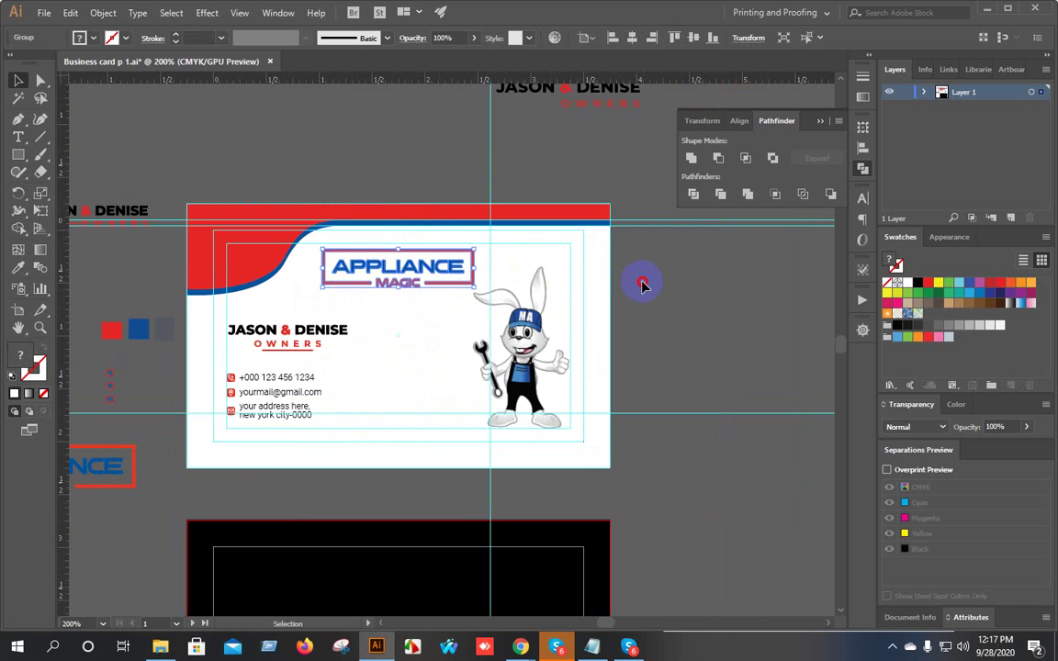
click(654, 287)
Group the whole front card design and place a duplicate of it beside the artboard at the same height.
scroll(723, 309, down, 2)
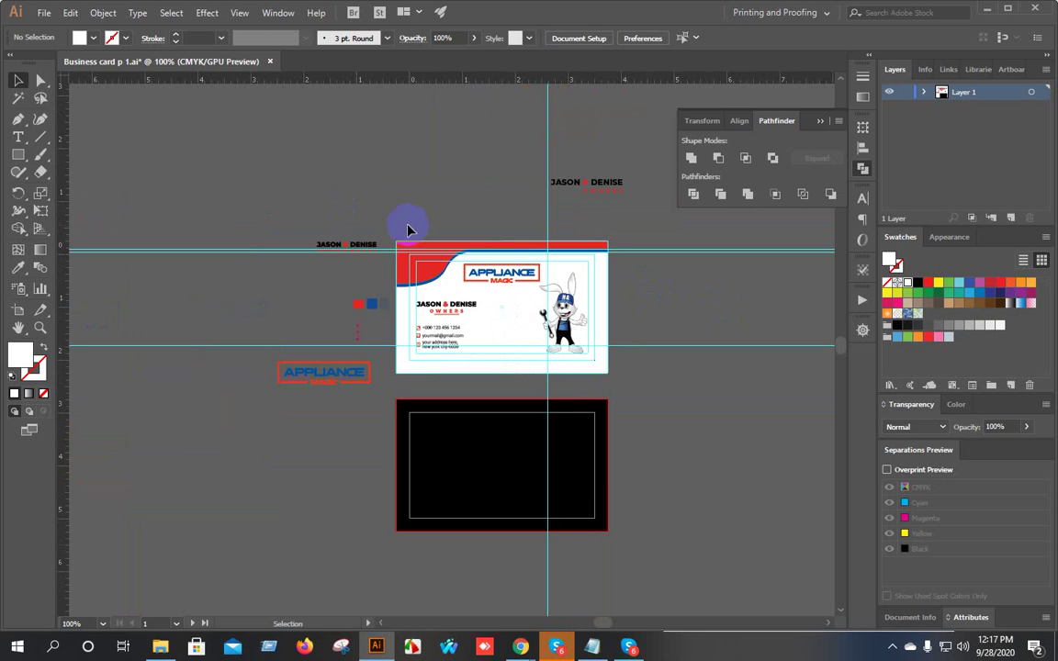
drag(602, 338, 496, 273)
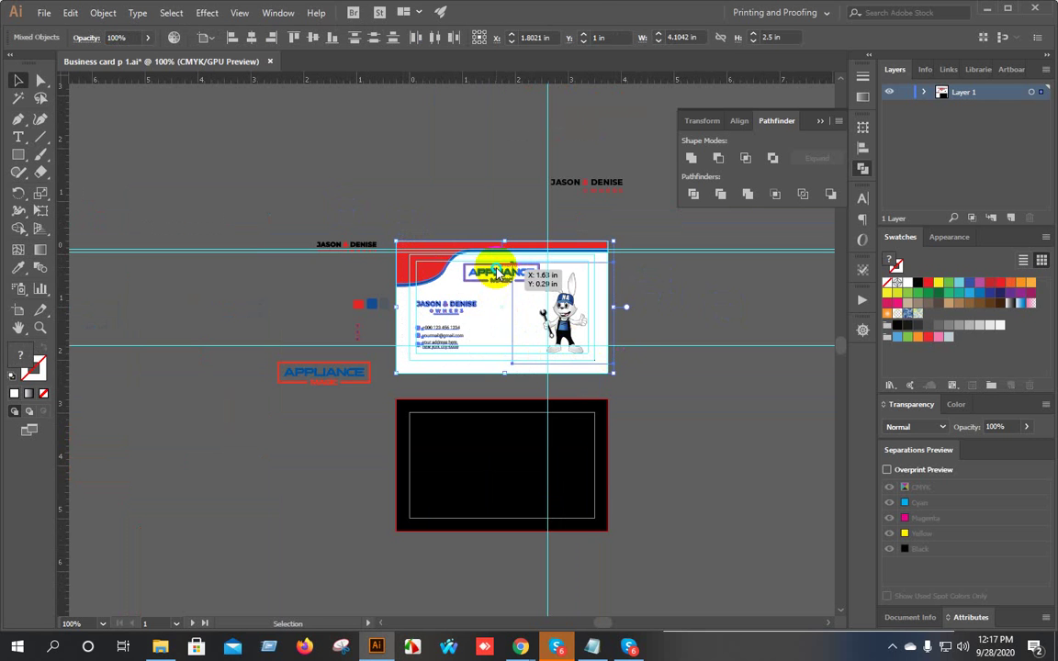
right_click(495, 272)
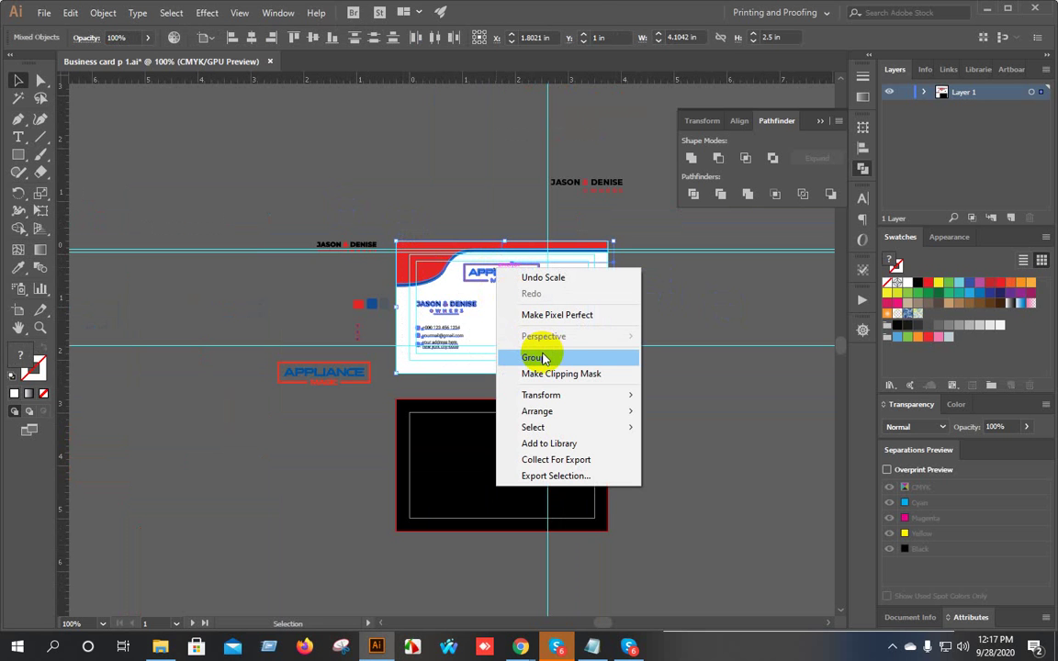
click(542, 357)
drag(587, 327, 278, 328)
drag(179, 328, 562, 327)
click(531, 214)
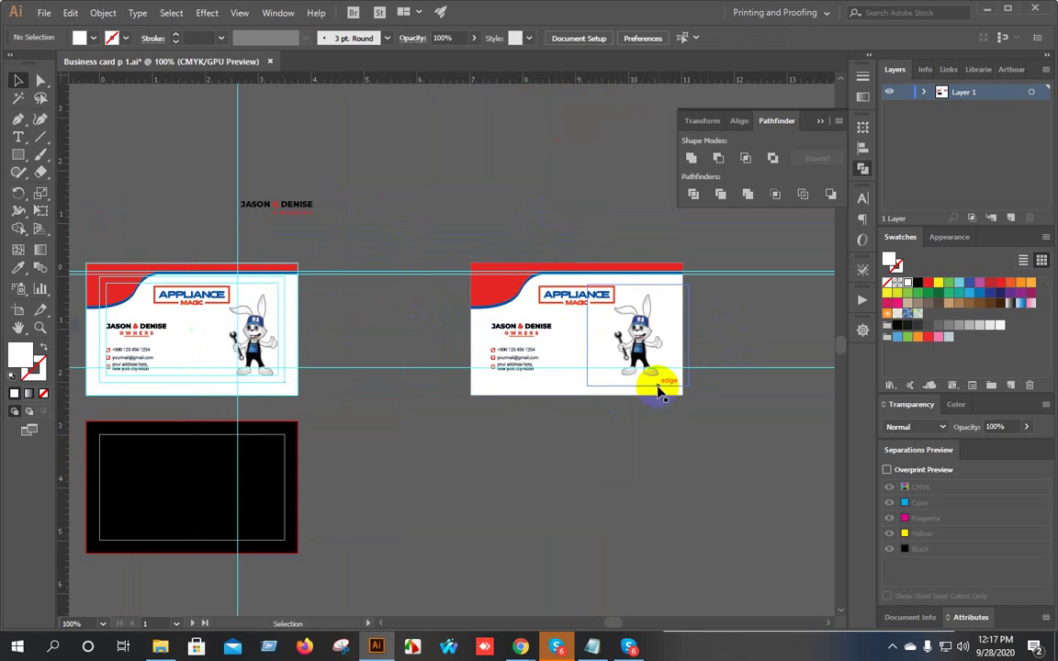
Draw a vertical line about 0.5 in long between the contact details and the mascot, with a 0.25 pt black stroke.
scroll(177, 354, up, 1)
scroll(434, 314, up, 1)
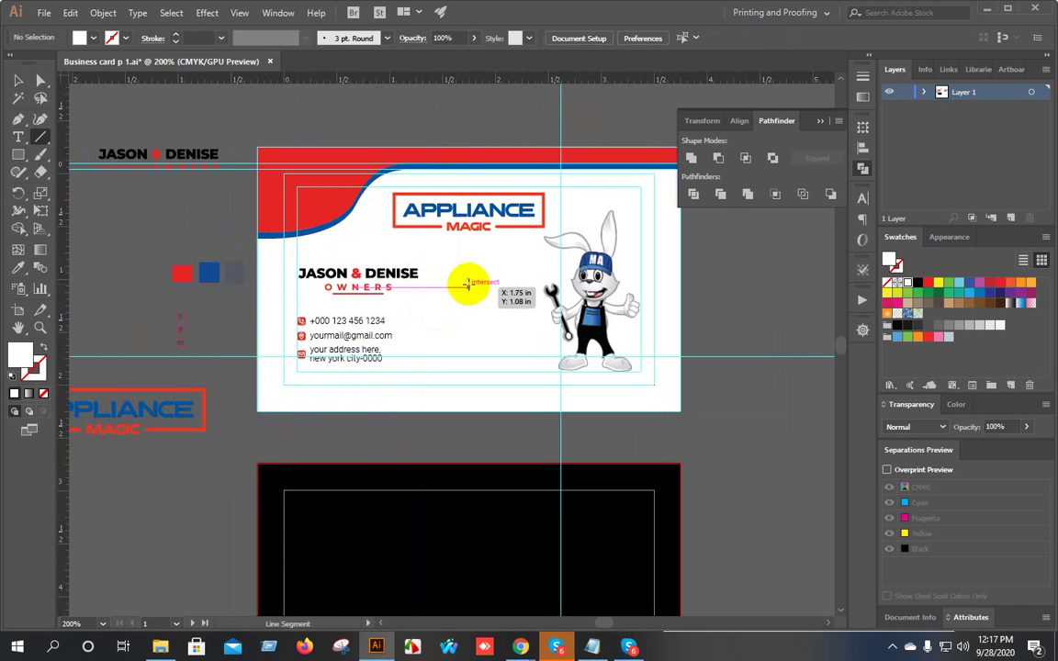
drag(468, 279, 480, 336)
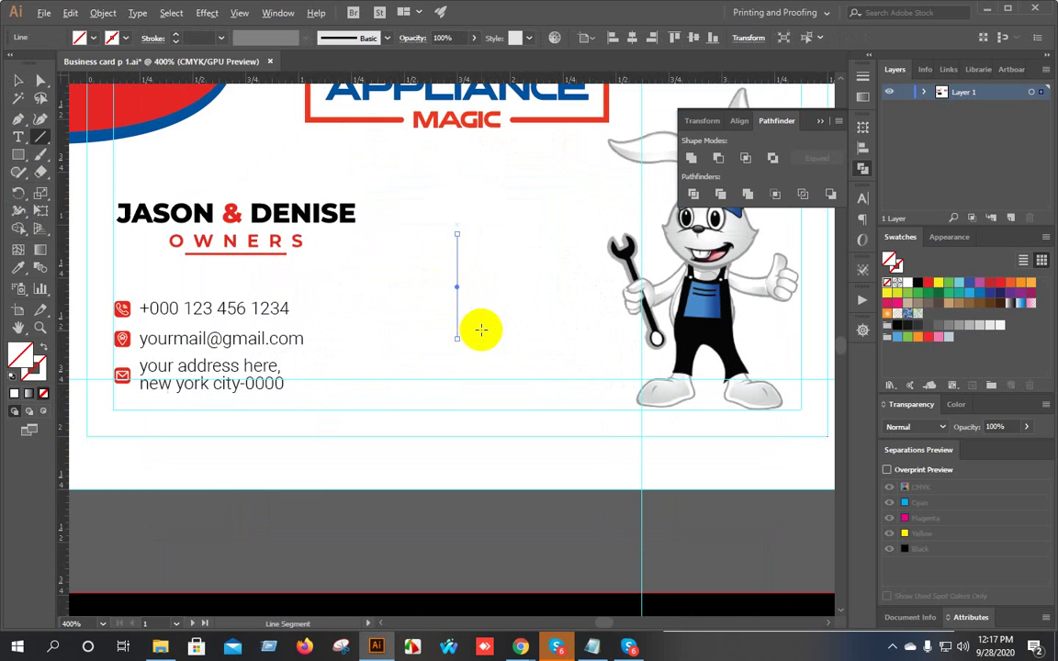
scroll(480, 333, up, 2)
click(174, 38)
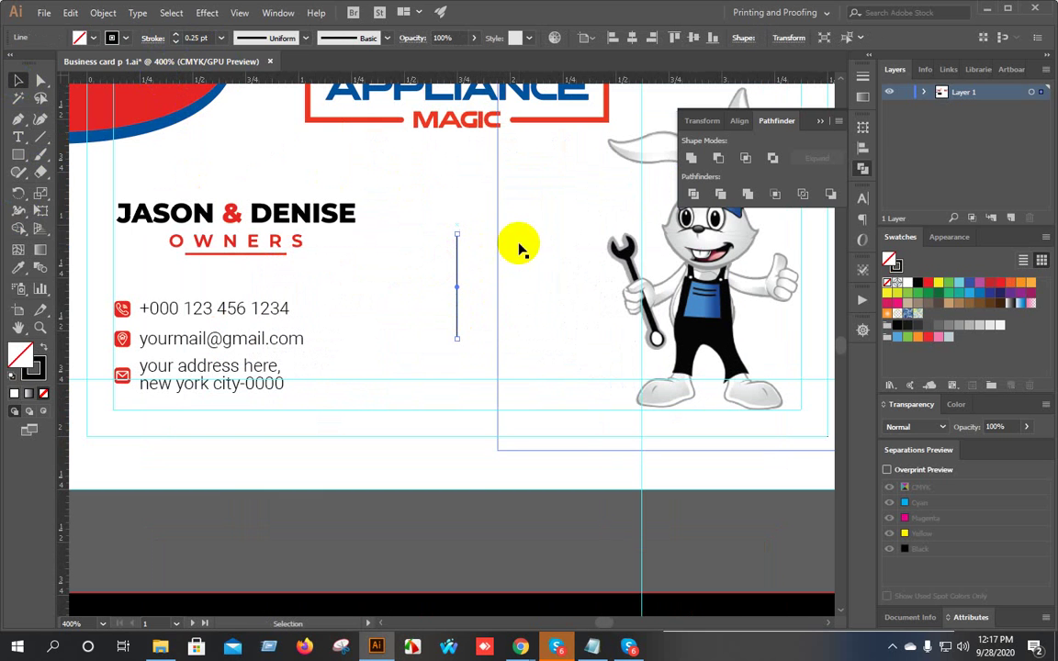
click(483, 248)
click(457, 269)
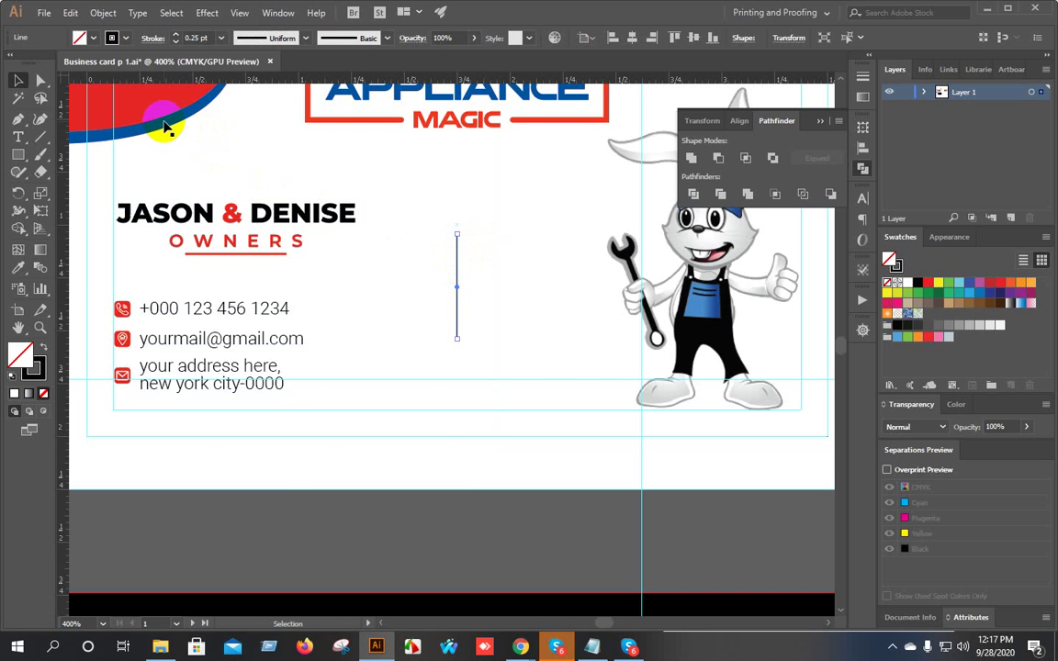
Expand the vertical divider line into a filled shape and recolour it with the card's red.
click(102, 13)
click(133, 169)
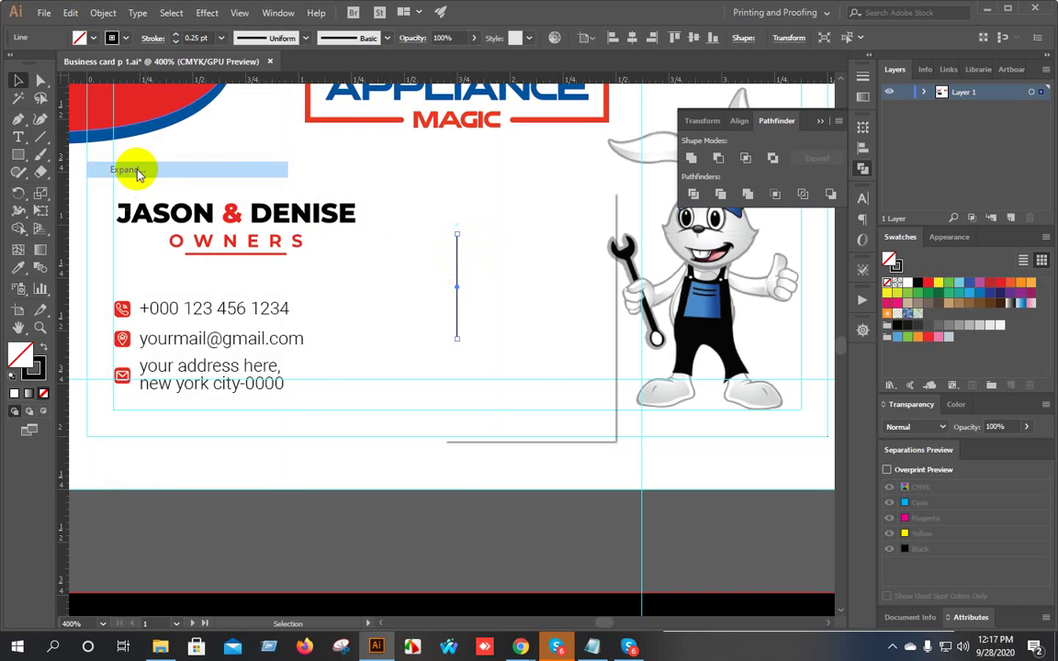
click(491, 404)
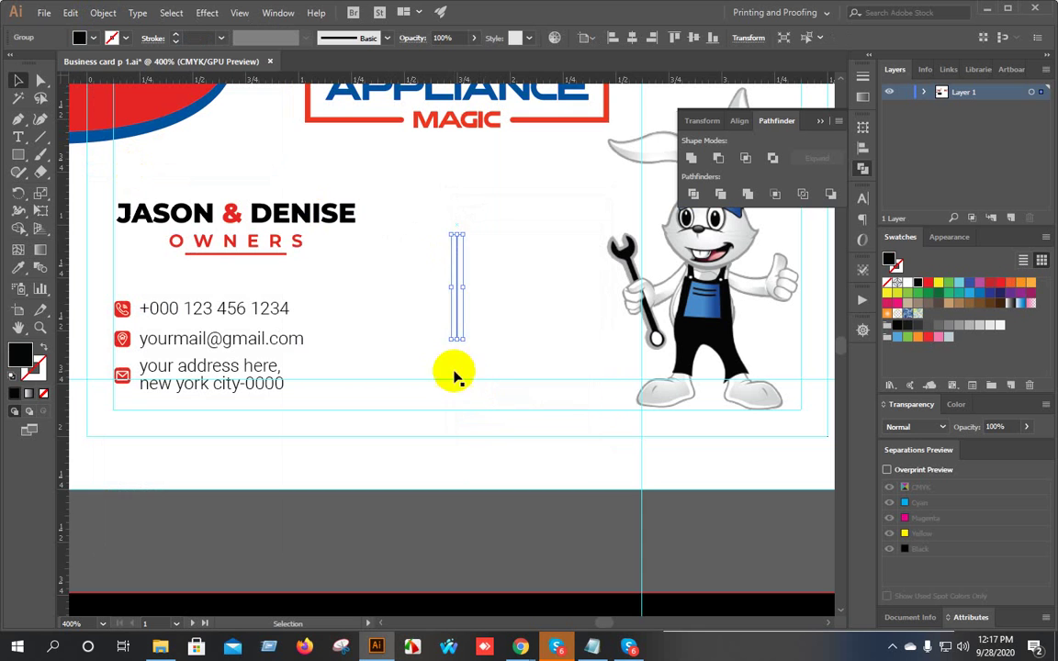
key(i)
key(v)
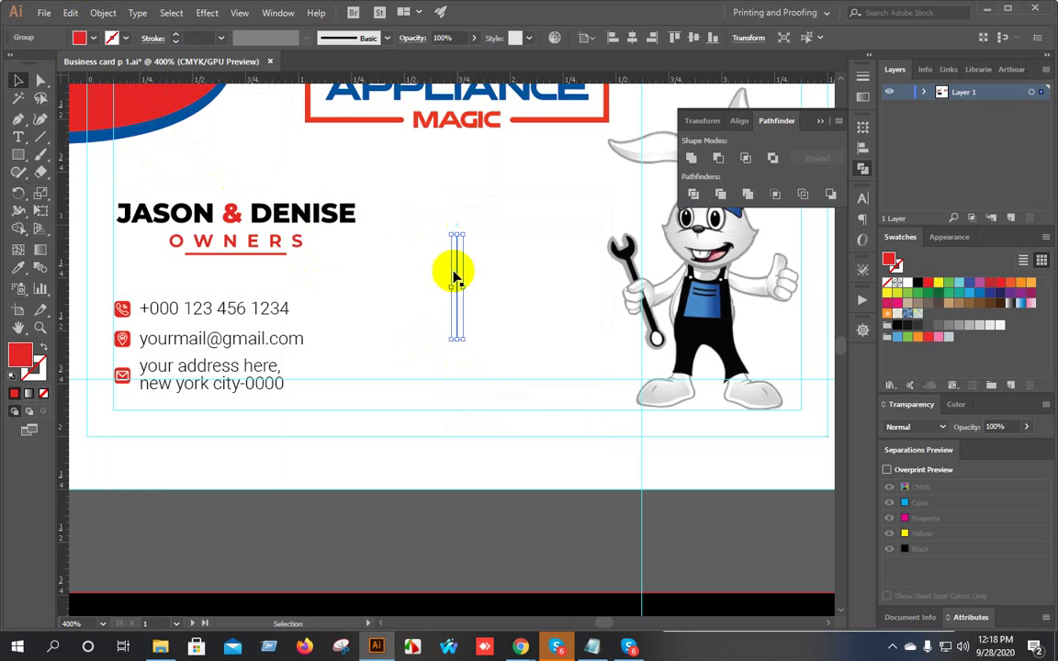
Place a parallel copy of the red divider line a short distance away on each side of it.
scroll(464, 277, up, 3)
drag(447, 325, 414, 322)
drag(363, 285, 465, 321)
key(ctrl+z)
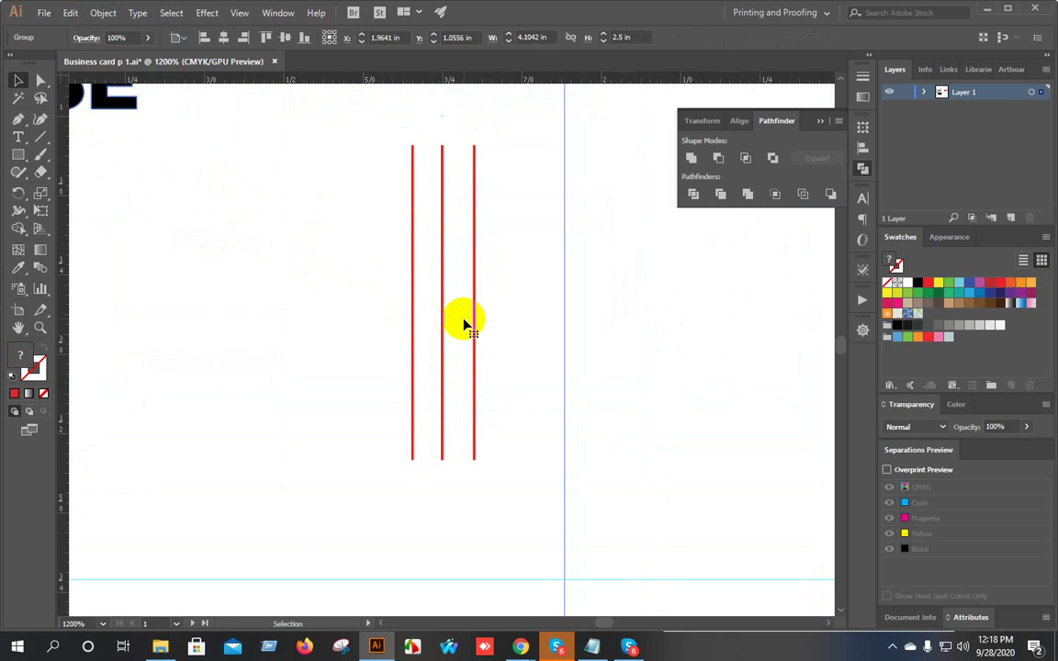
Shorten the two outer divider lines equally at both ends, keeping the middle line longer.
click(475, 326)
shift+click(444, 329)
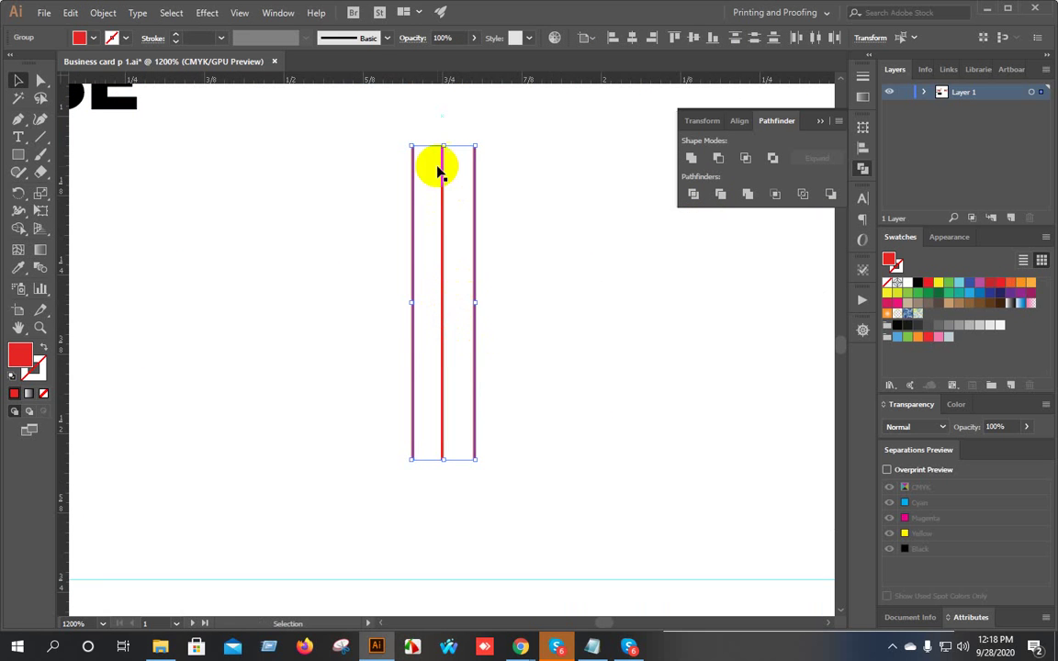
drag(444, 146, 443, 187)
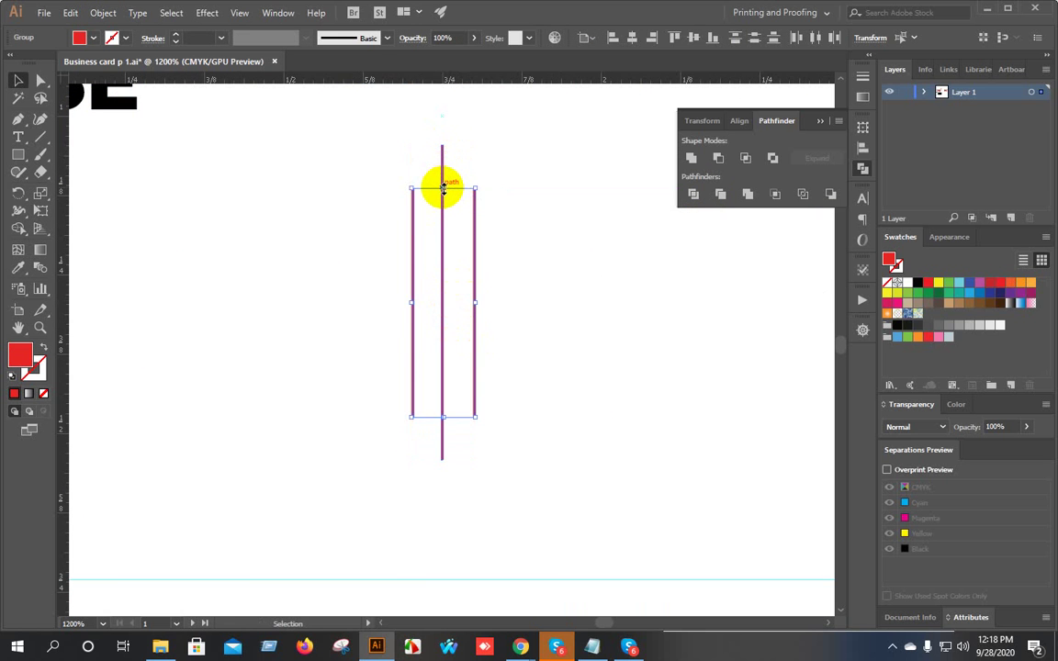
Align the three divider lines on the artboard's vertical centre and distribute their horizontal centres evenly relative to the selection.
shift+click(442, 267)
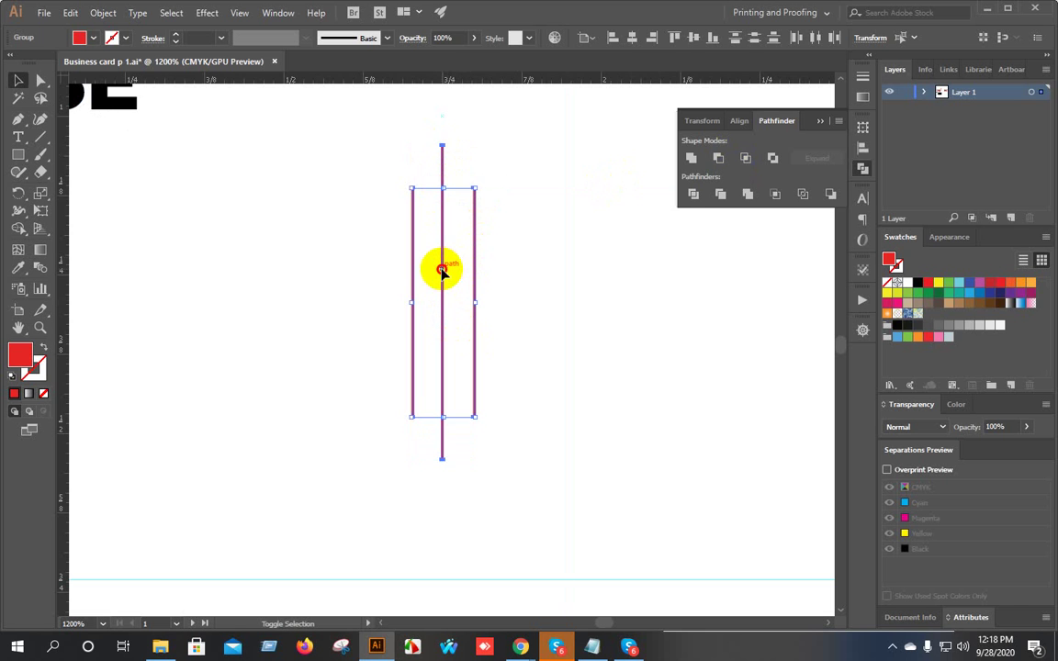
click(863, 150)
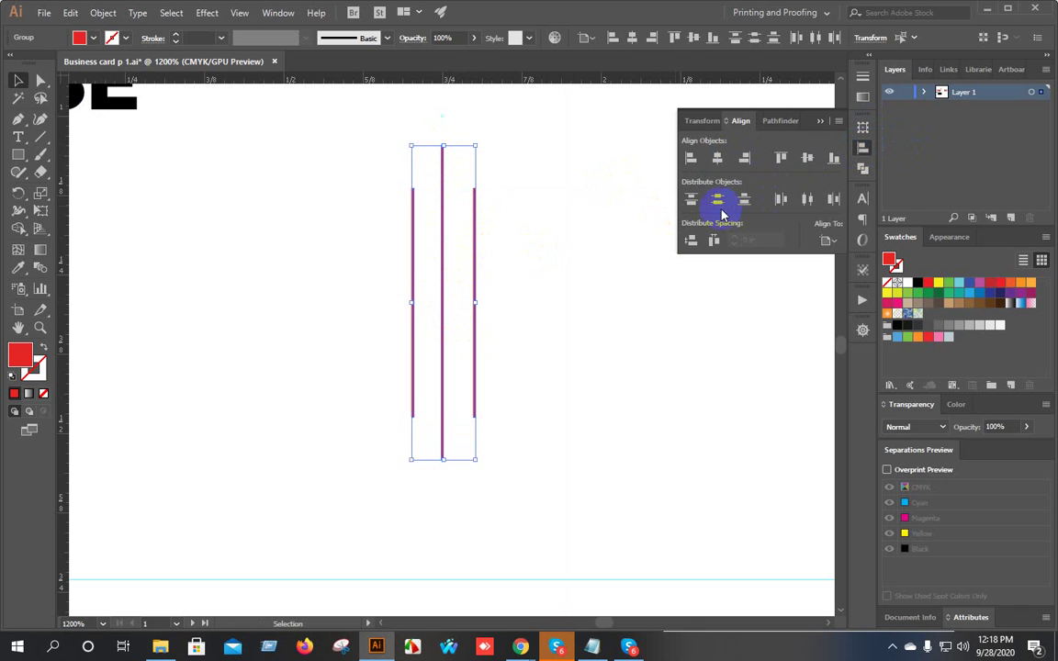
click(807, 166)
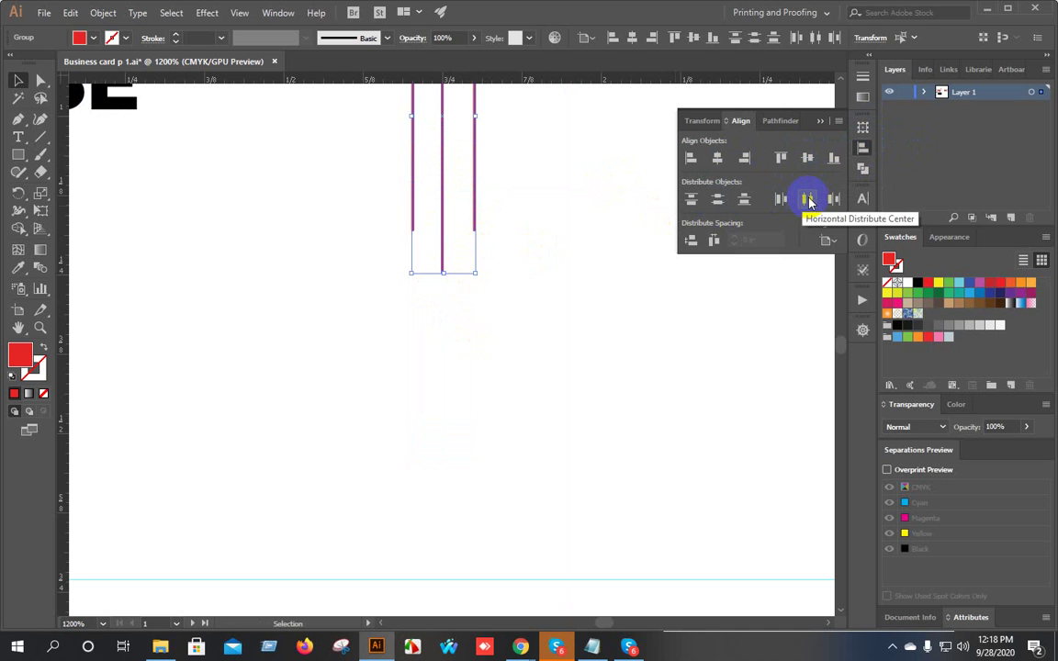
click(808, 200)
key(ctrl+z)
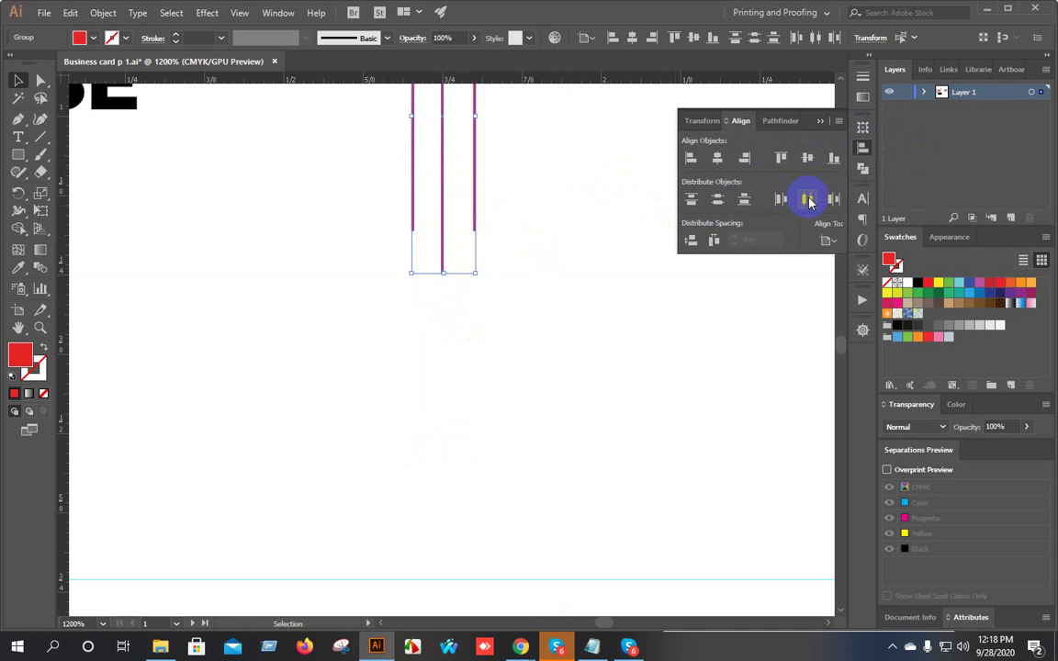
click(829, 240)
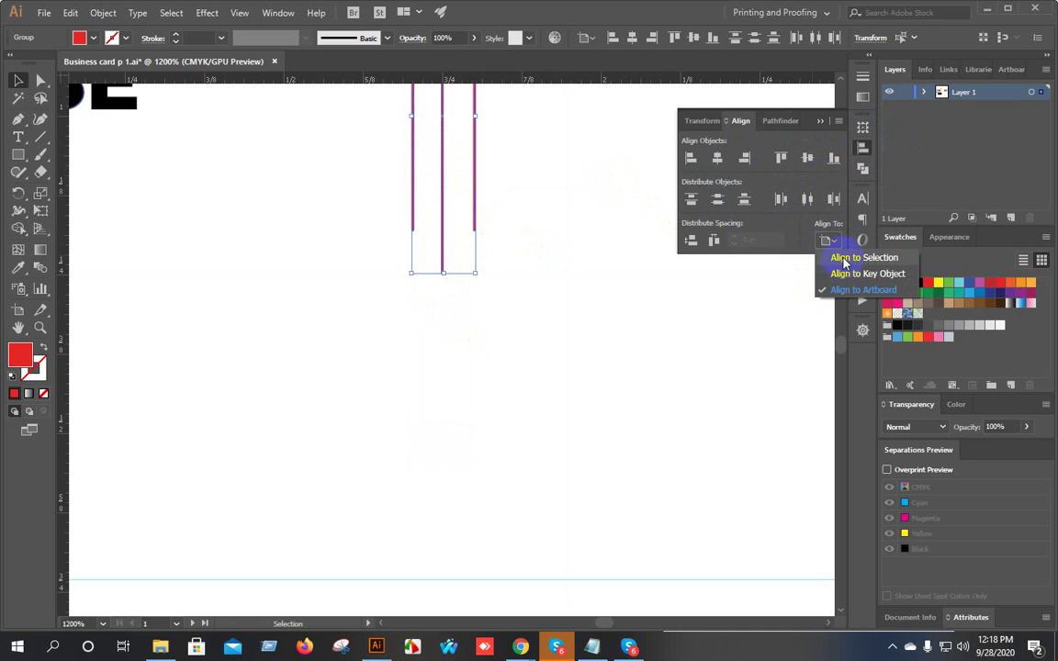
click(836, 257)
click(808, 201)
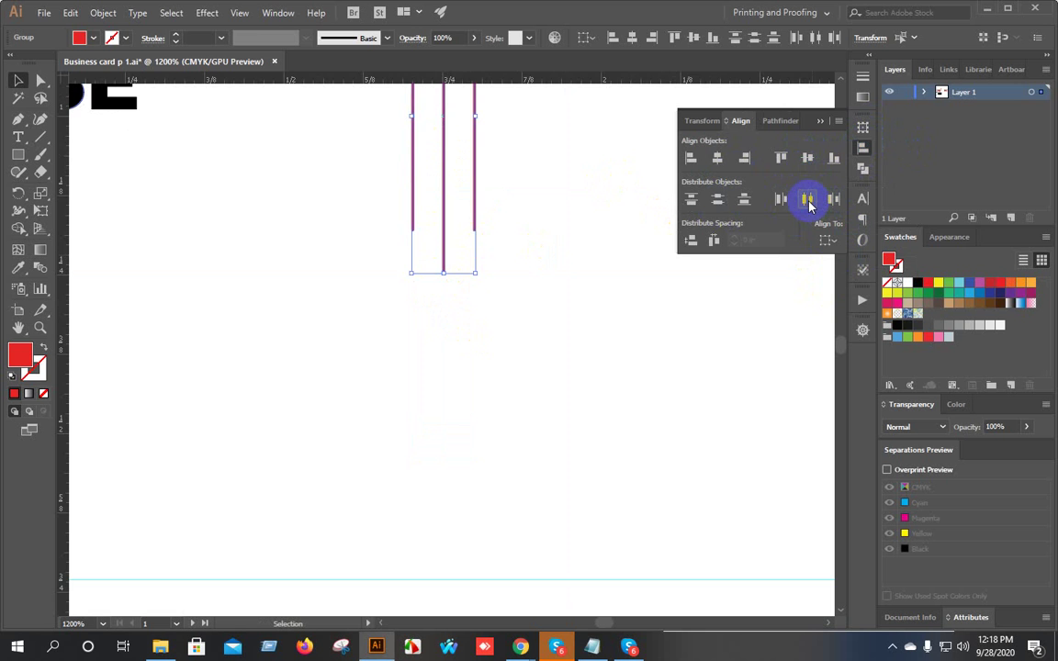
Move the three divider lines down beside the contact details and enlarge them proportionally about their centre.
scroll(564, 267, down, 1)
scroll(562, 257, up, 1)
drag(564, 253, 481, 269)
scroll(481, 269, down, 2)
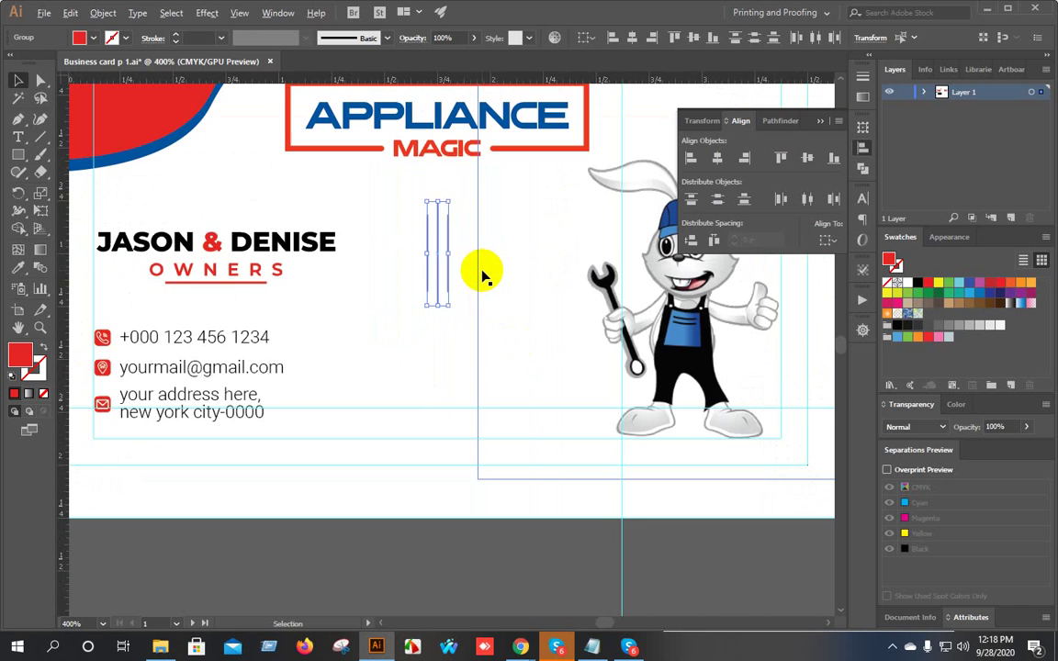
scroll(482, 272, down, 1)
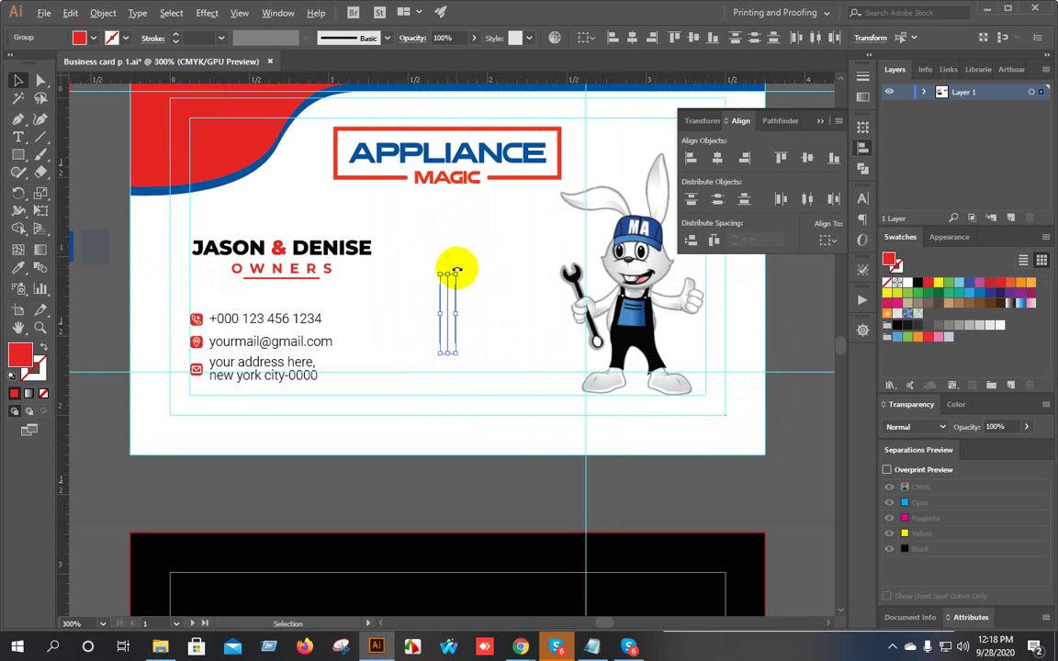
drag(456, 274, 455, 245)
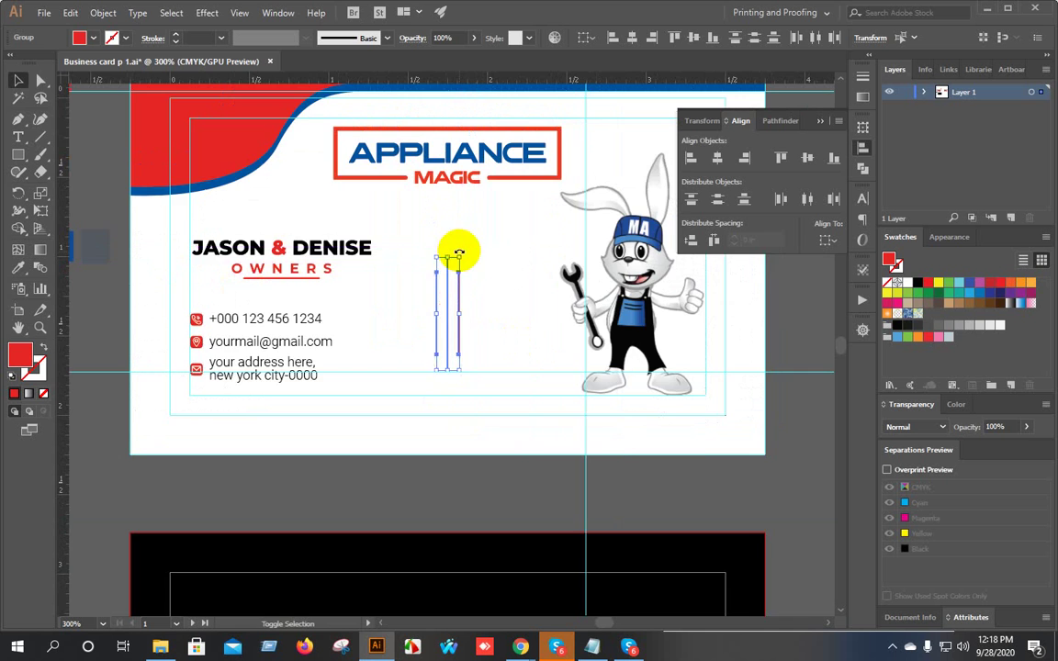
scroll(476, 290, down, 1)
scroll(475, 290, down, 2)
drag(524, 307, 456, 295)
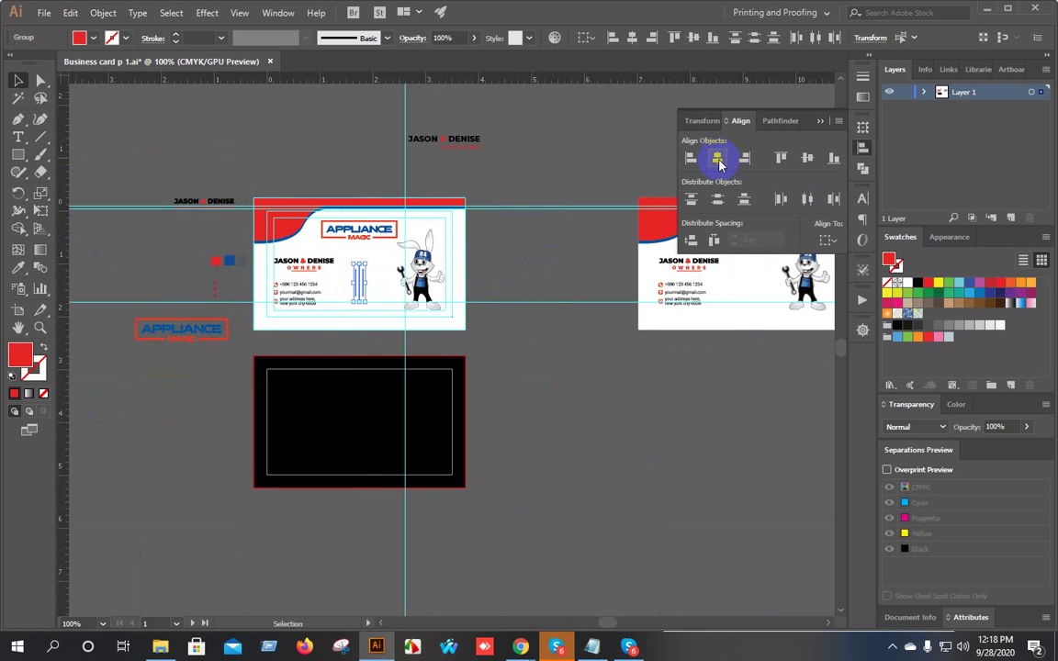
Group the three divider lines and centre the group horizontally on the artboard.
right_click(354, 277)
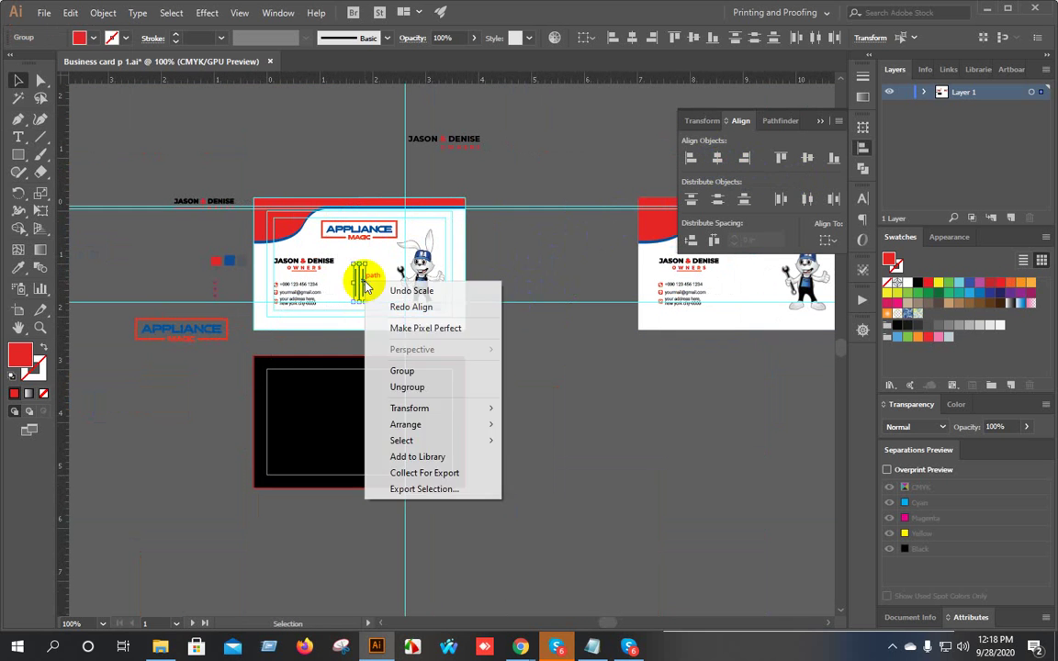
click(410, 371)
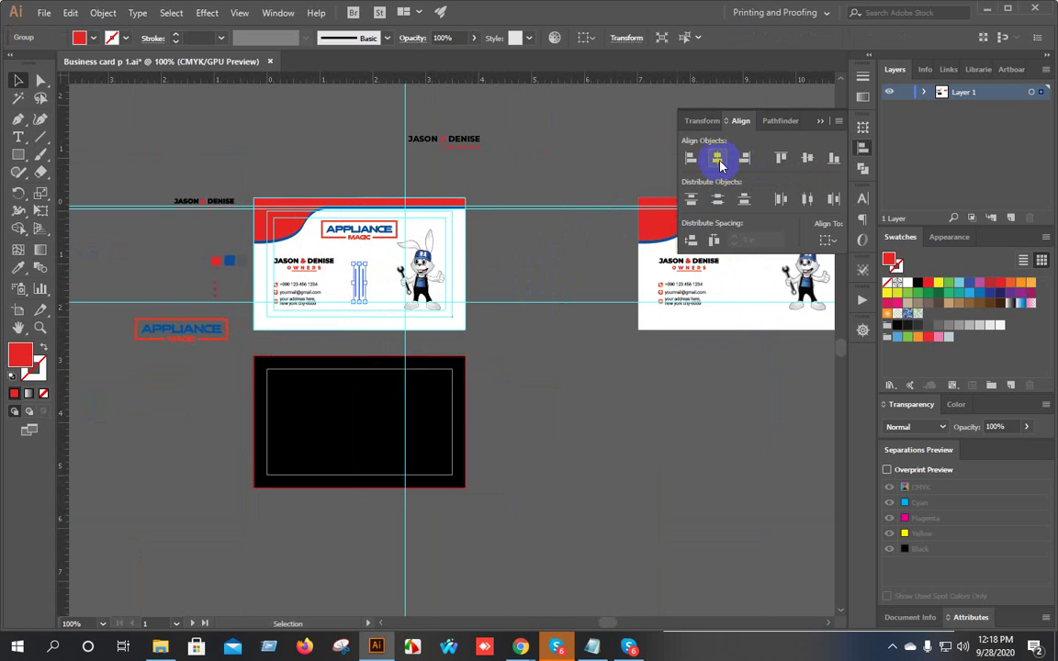
click(826, 241)
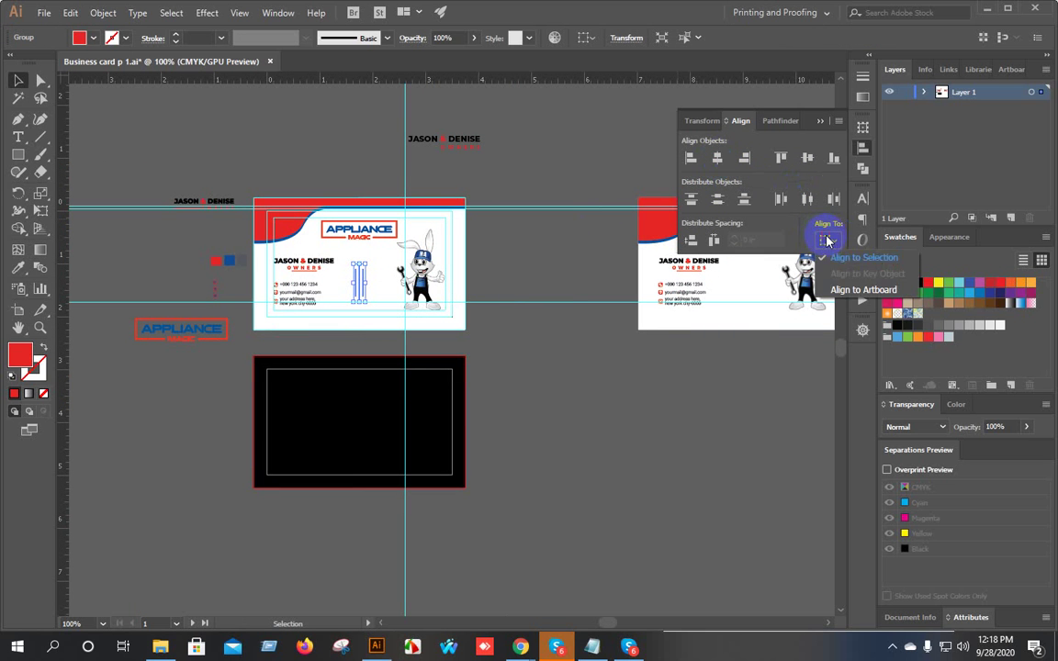
click(848, 289)
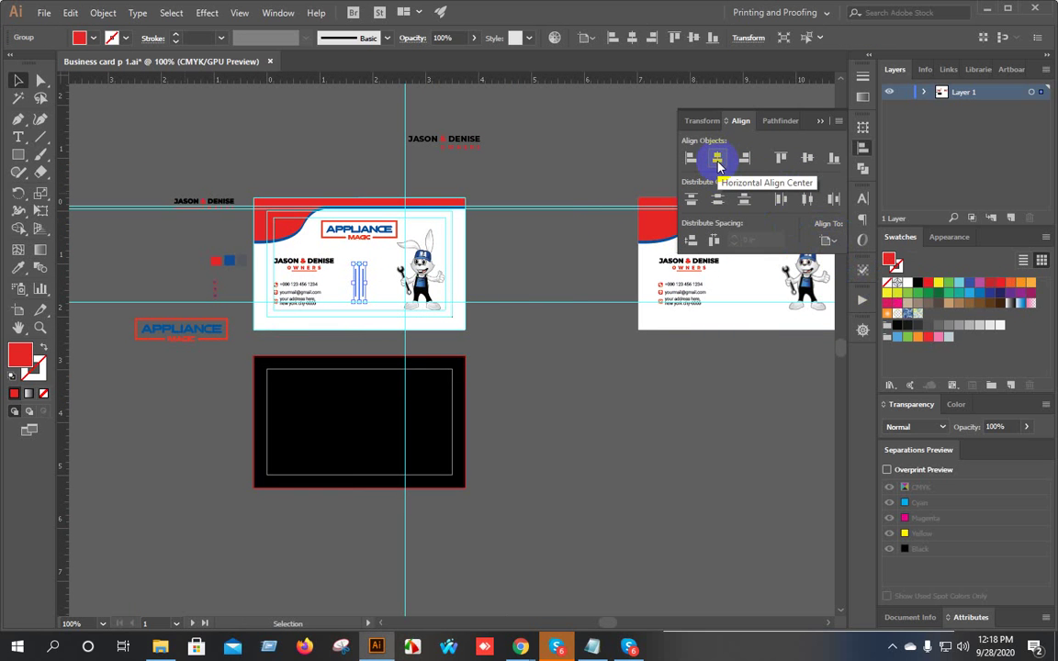
click(637, 189)
scroll(365, 292, up, 2)
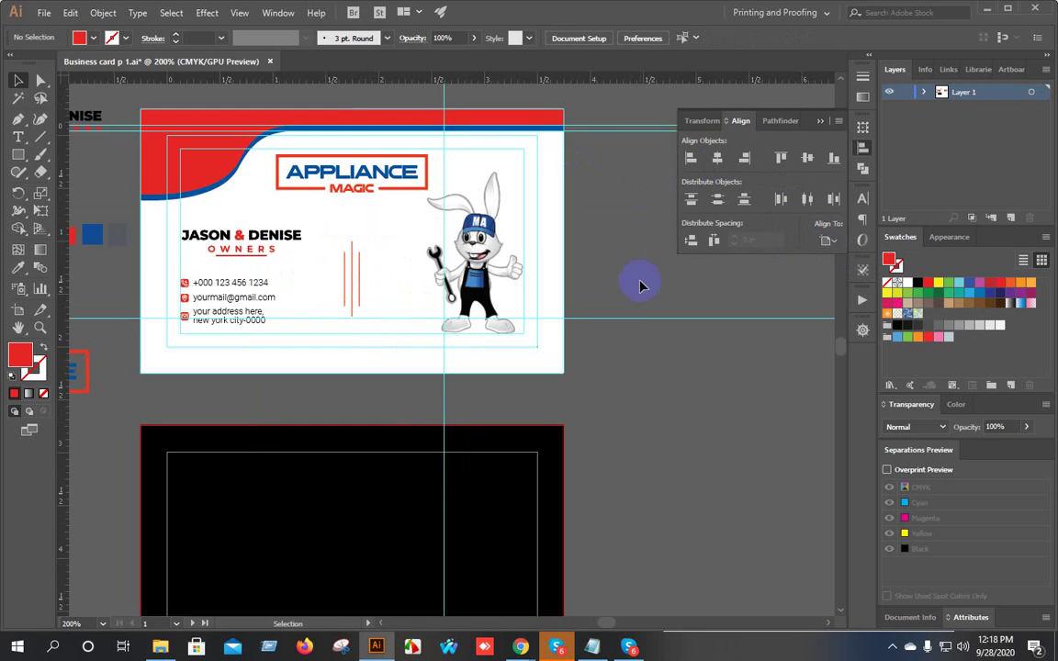
Duplicate the front card design including the divider lines and place the copy diagonally above, near the earlier duplicate.
scroll(358, 312, up, 4)
drag(366, 228, 419, 332)
scroll(419, 333, down, 4)
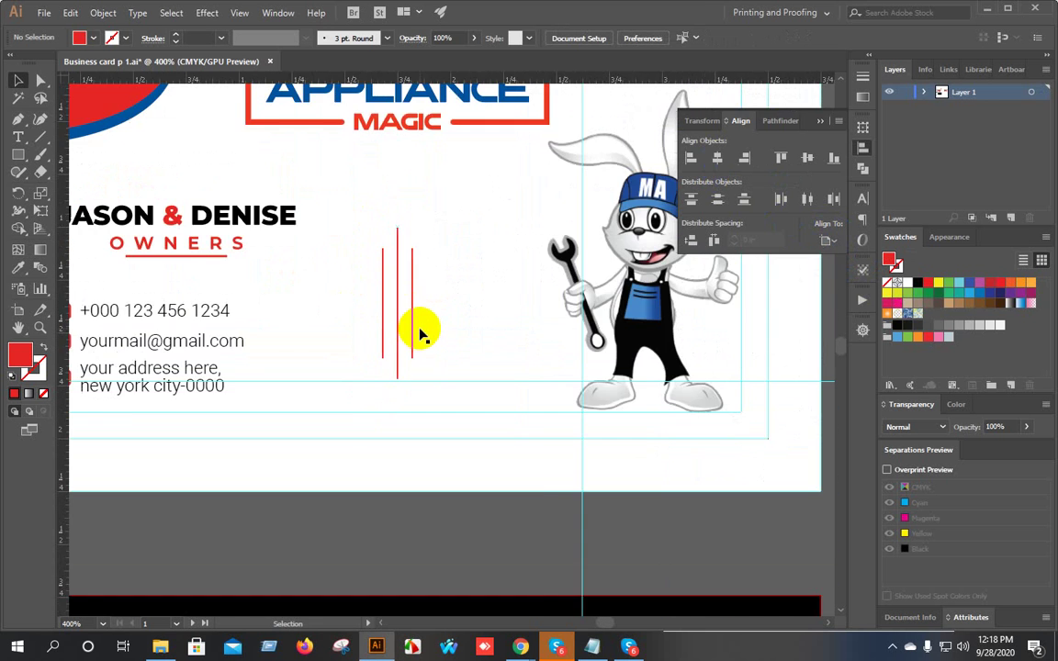
scroll(630, 338, down, 1)
drag(743, 445, 619, 397)
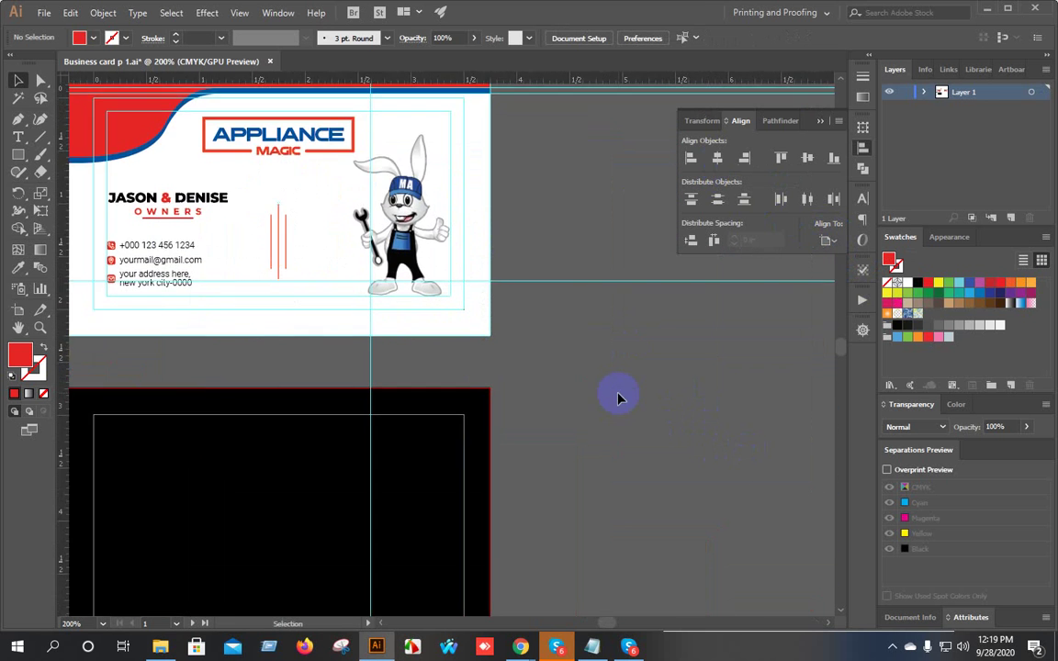
scroll(619, 397, down, 1)
click(491, 326)
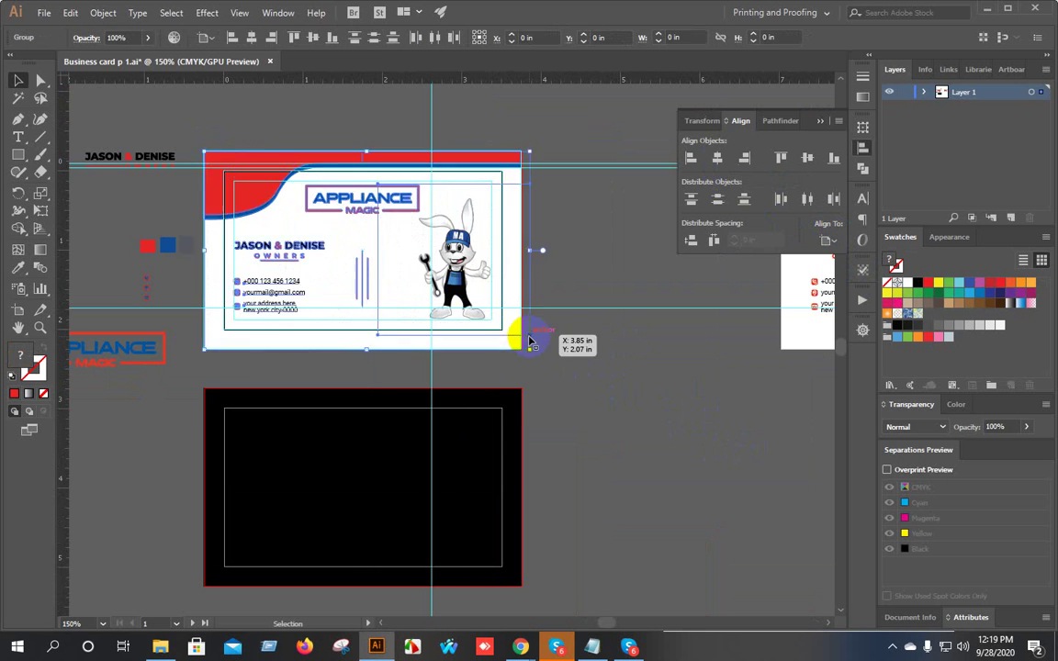
scroll(519, 338, down, 2)
drag(542, 338, 391, 430)
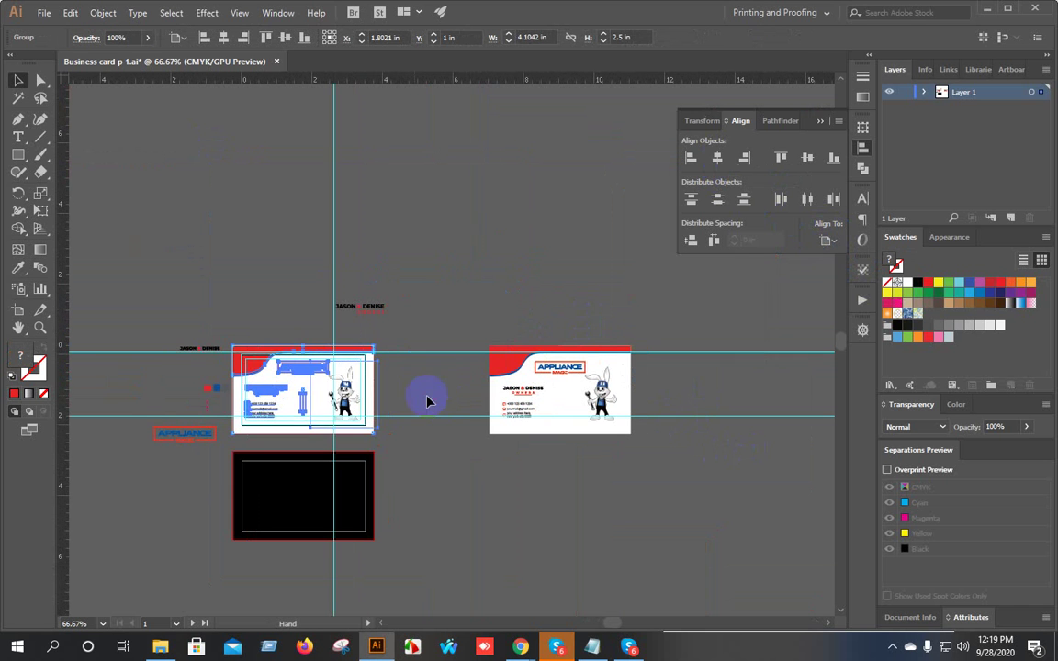
drag(320, 392, 566, 300)
Ungroup the front card design on the artboard until the header wave is separate from the other elements.
scroll(318, 409, up, 2)
drag(288, 375, 314, 321)
click(212, 217)
right_click(229, 217)
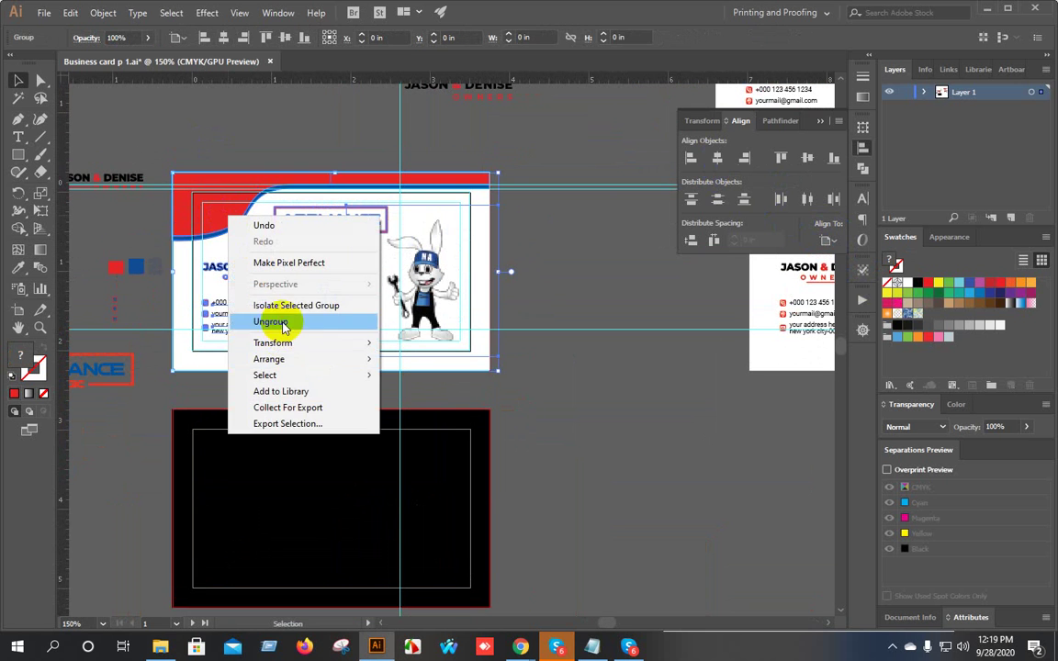
click(270, 321)
click(609, 219)
right_click(227, 214)
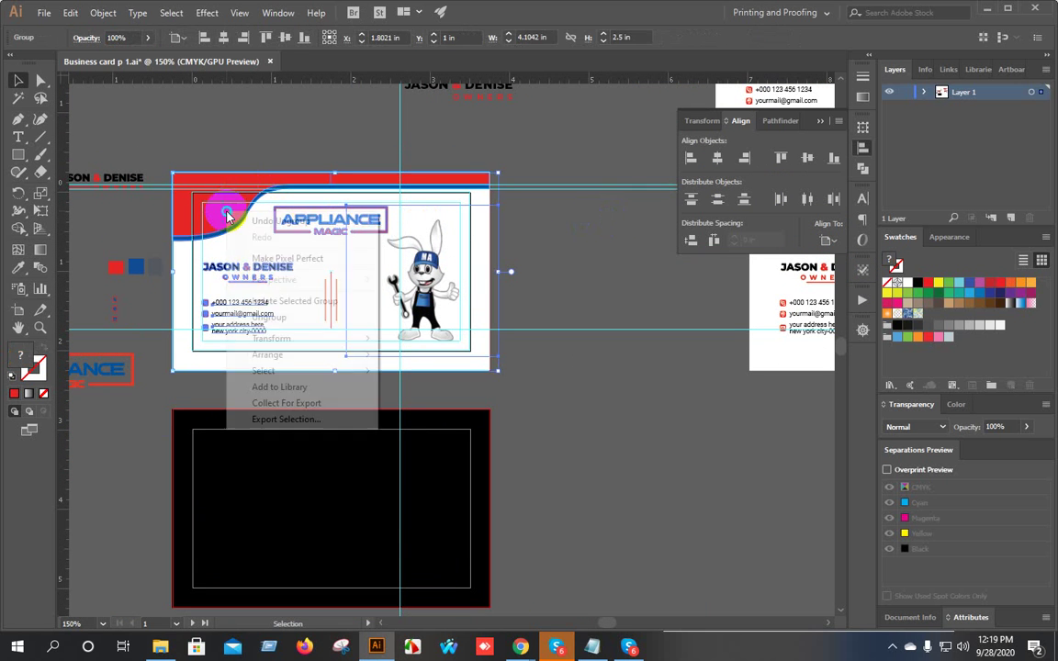
click(306, 316)
click(566, 230)
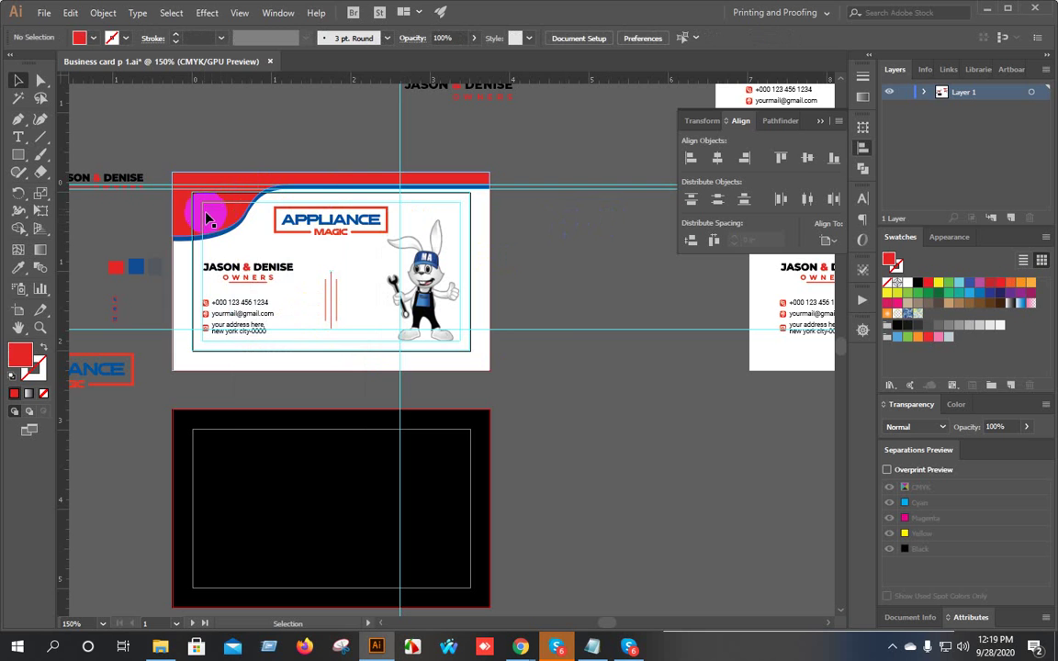
Reflect the header wave group across the vertical axis with the preview on.
click(217, 213)
right_click(221, 212)
mouse_move(272, 340)
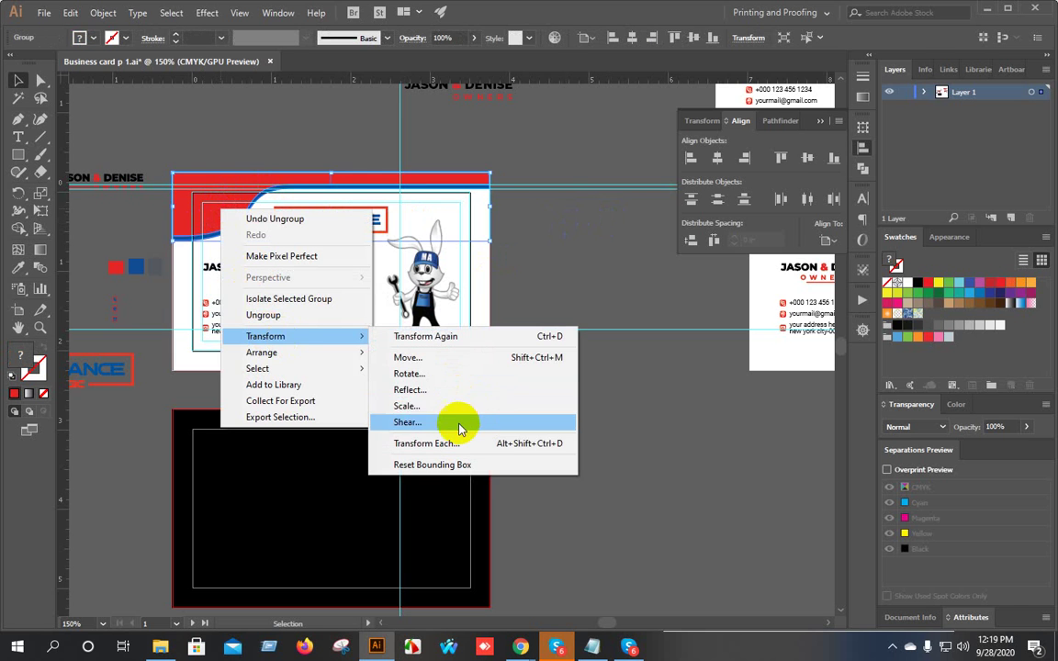
click(454, 389)
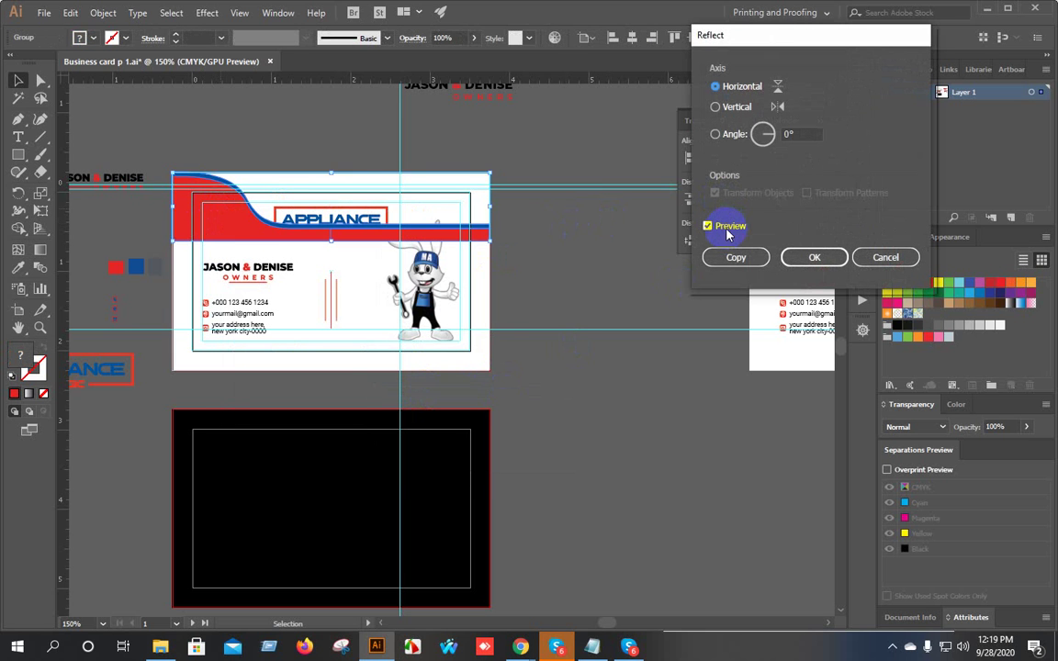
click(736, 108)
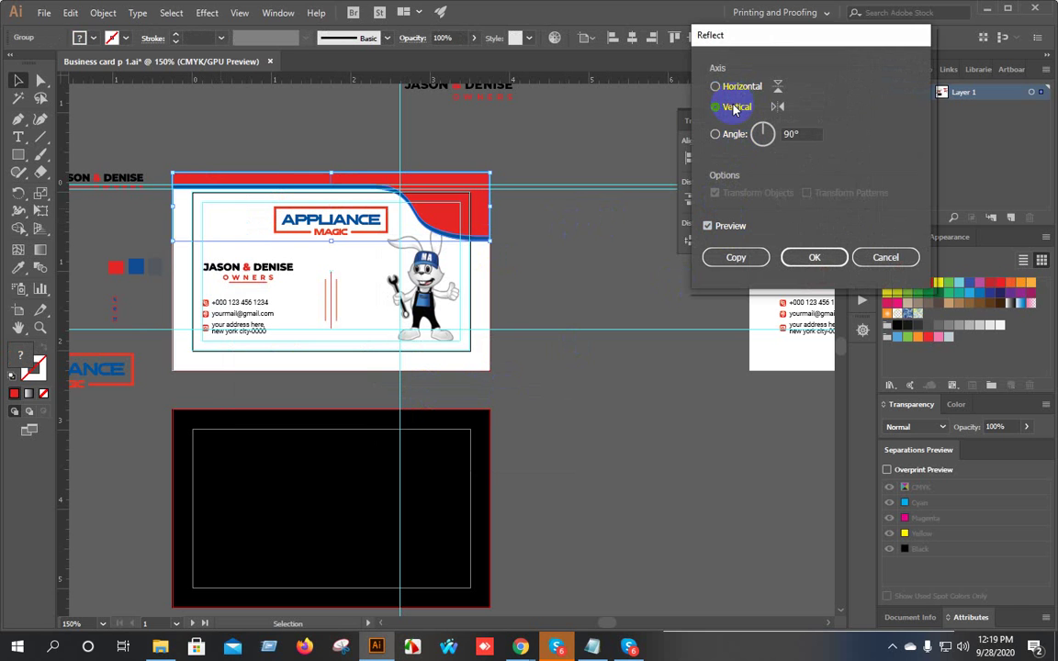
Create a copy of the red and blue header wave reflected on the vertical axis, and flip that copy on the horizontal axis.
click(742, 258)
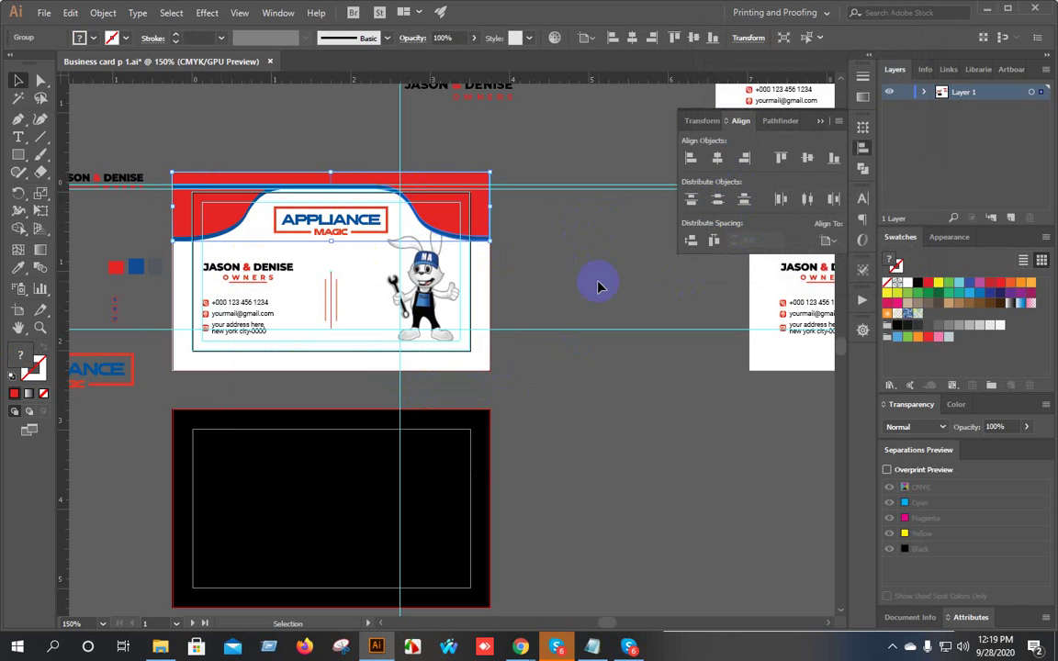
right_click(440, 182)
mouse_move(496, 318)
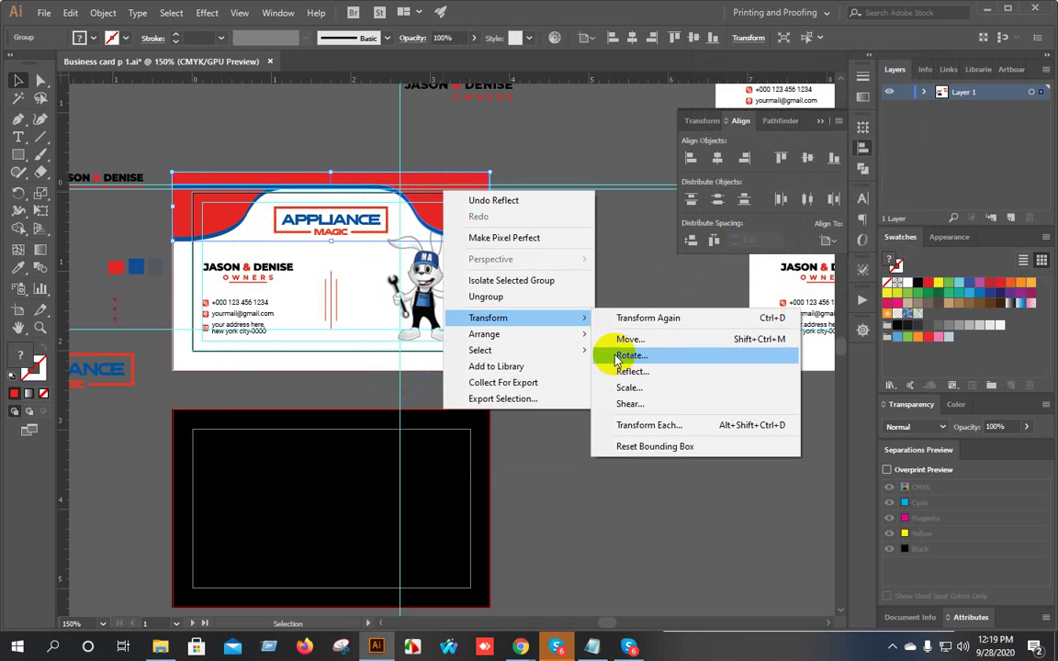
click(627, 371)
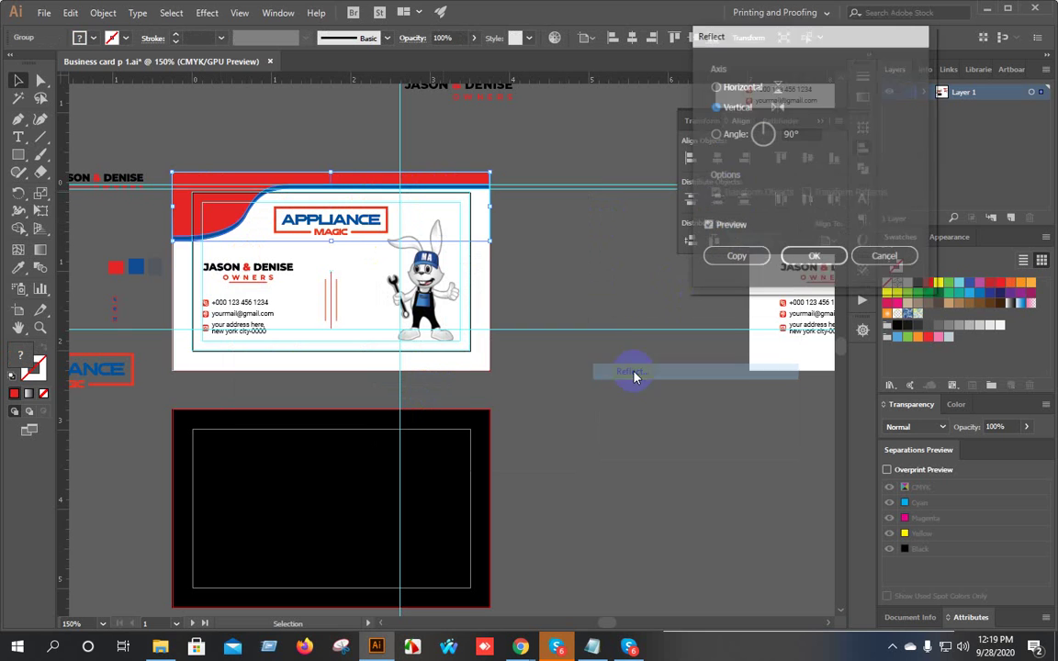
click(716, 86)
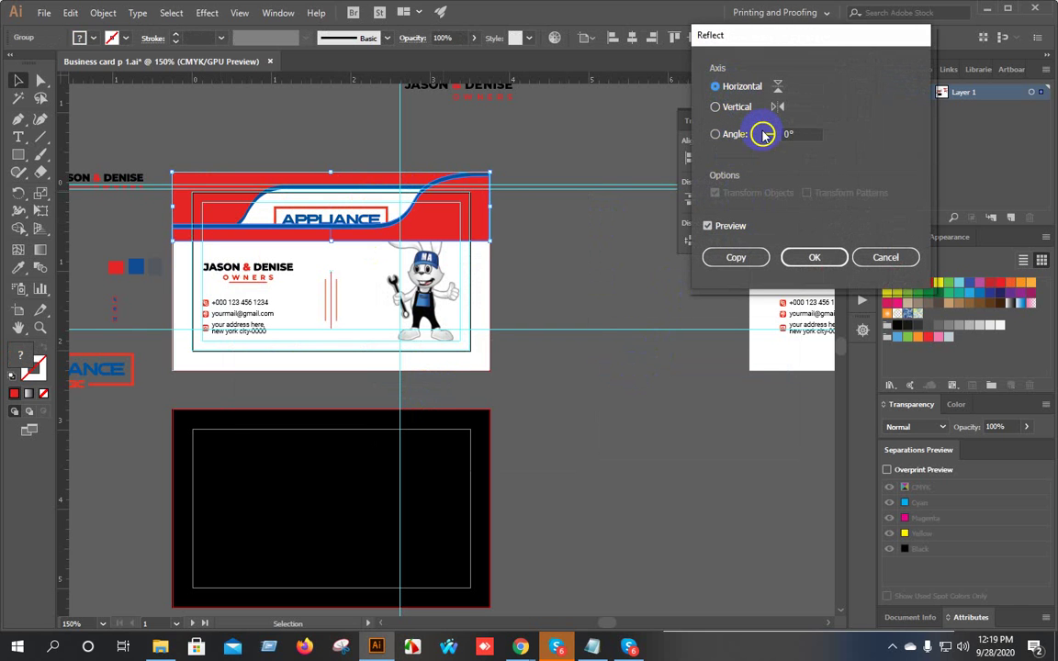
click(813, 257)
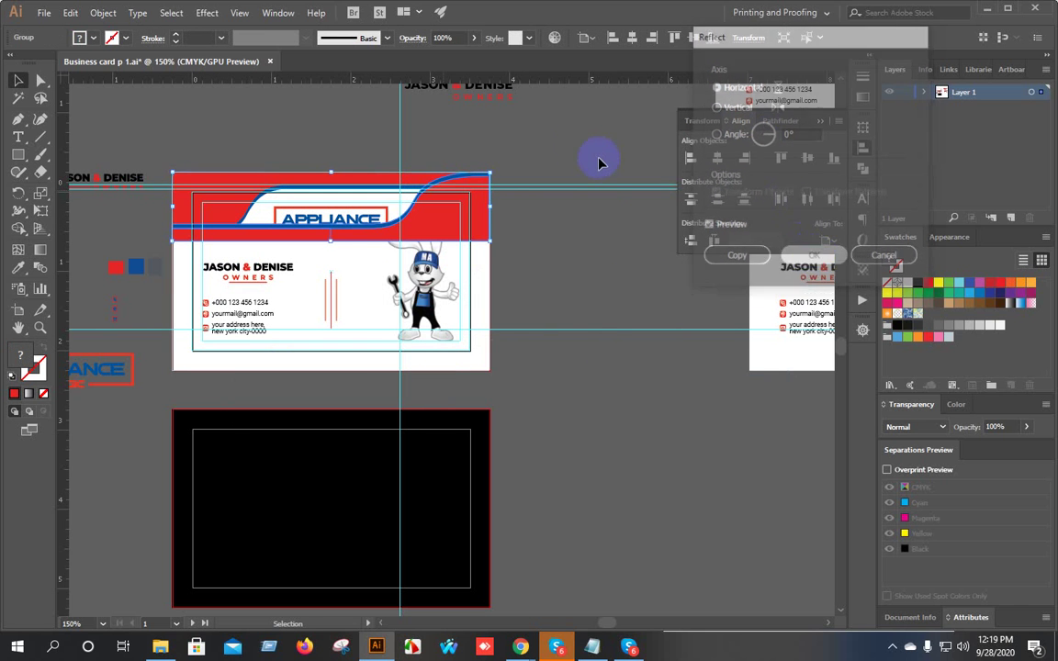
Move the flipped wave copy straight down until it lines up with the white card's bottom edge.
key(shift+Down)
key(shift+Down)
key(shift+Down)
key(shift+Down)
key(shift+Down)
key(shift+Down)
key(shift+Down)
key(shift+Down)
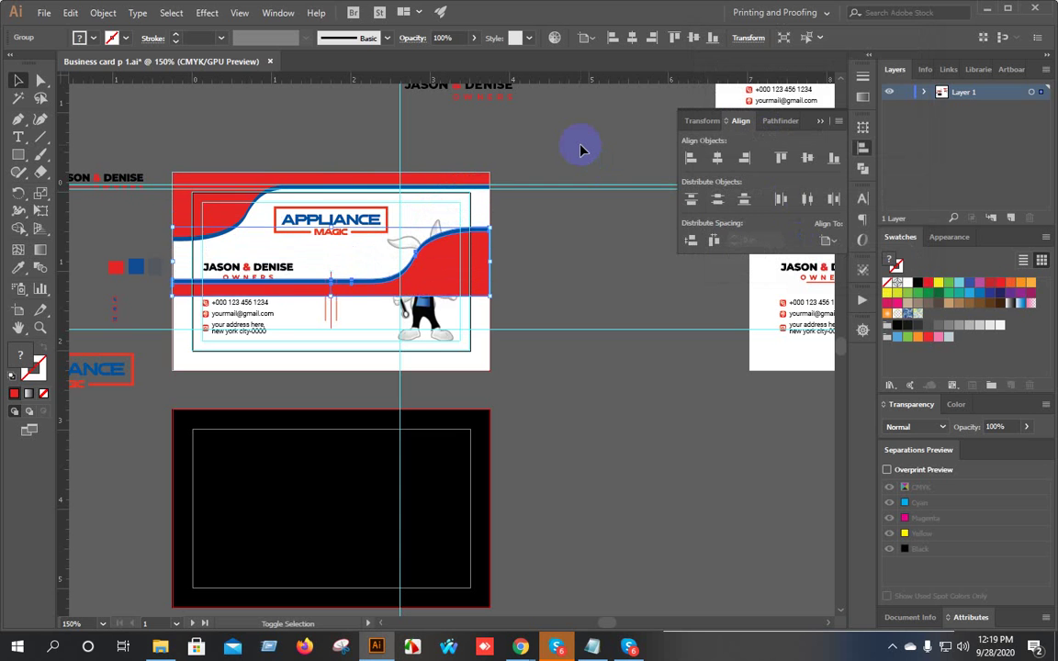
key(shift+Down)
key(shift+Down)
key(shift+Down)
key(shift+Down)
key(shift+Down)
key(shift+Down)
key(shift+Down)
key(shift+Down)
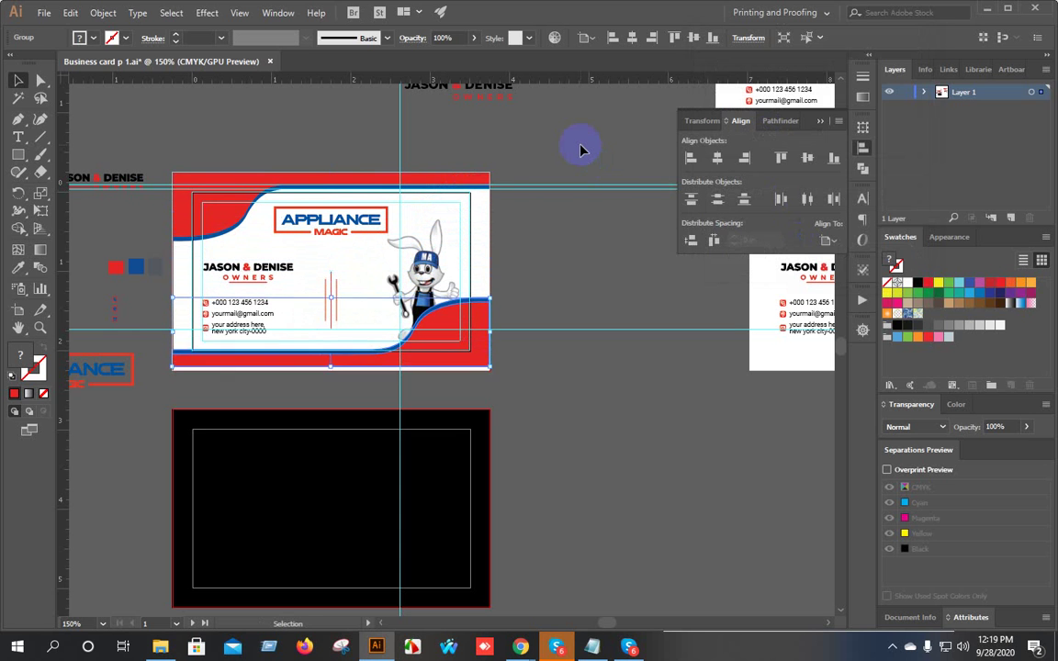
key(shift+Down)
key(shift+Down)
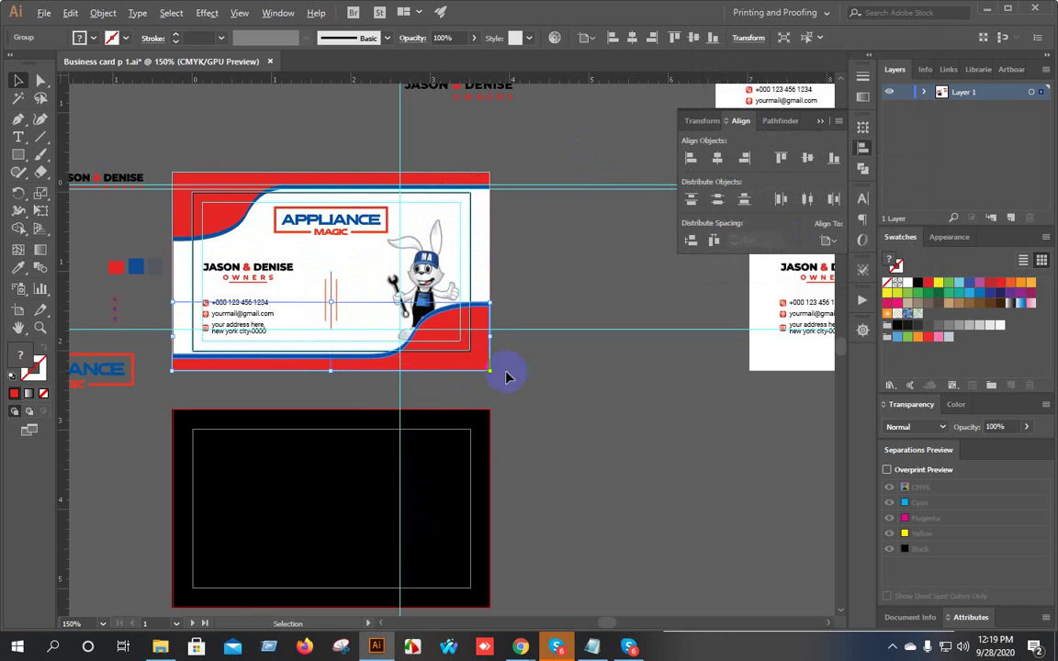
scroll(489, 370, up, 4)
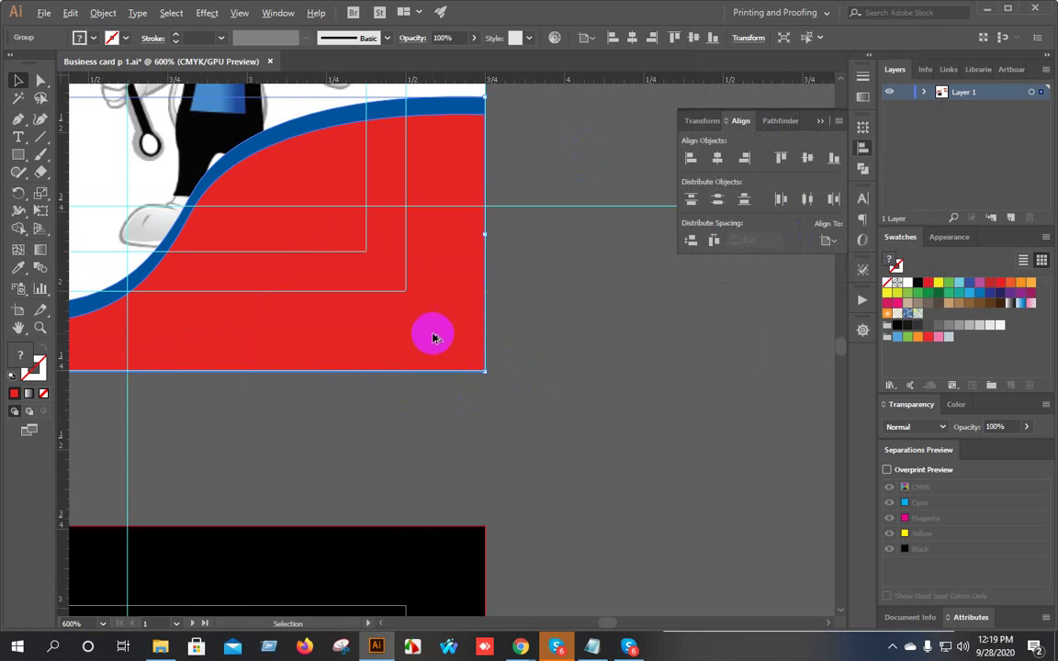
scroll(431, 335, up, 5)
scroll(567, 425, up, 4)
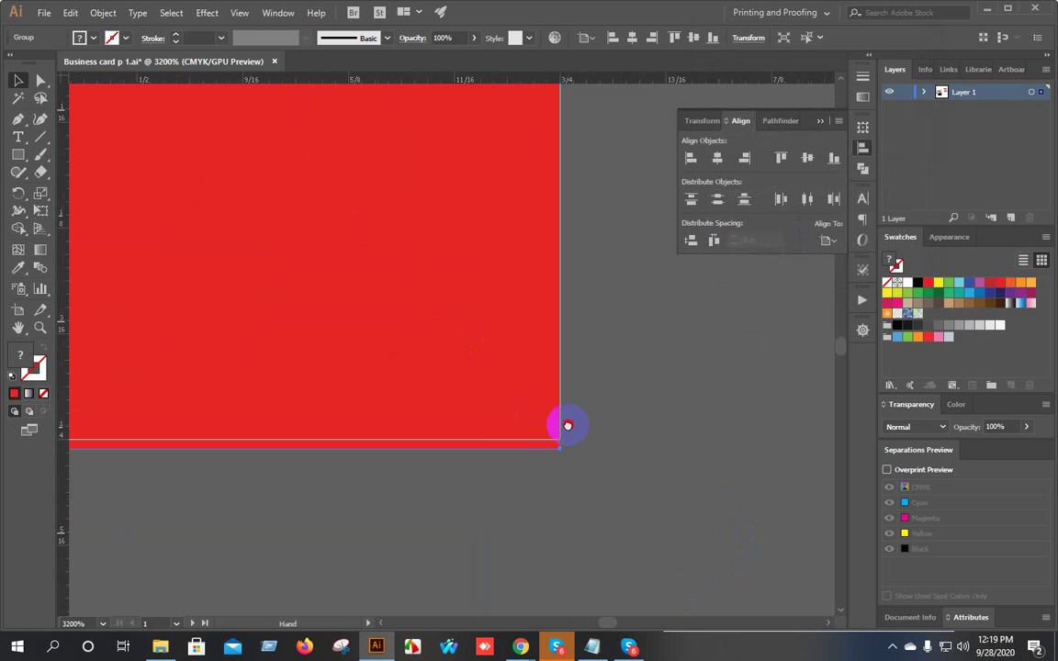
drag(488, 378, 486, 340)
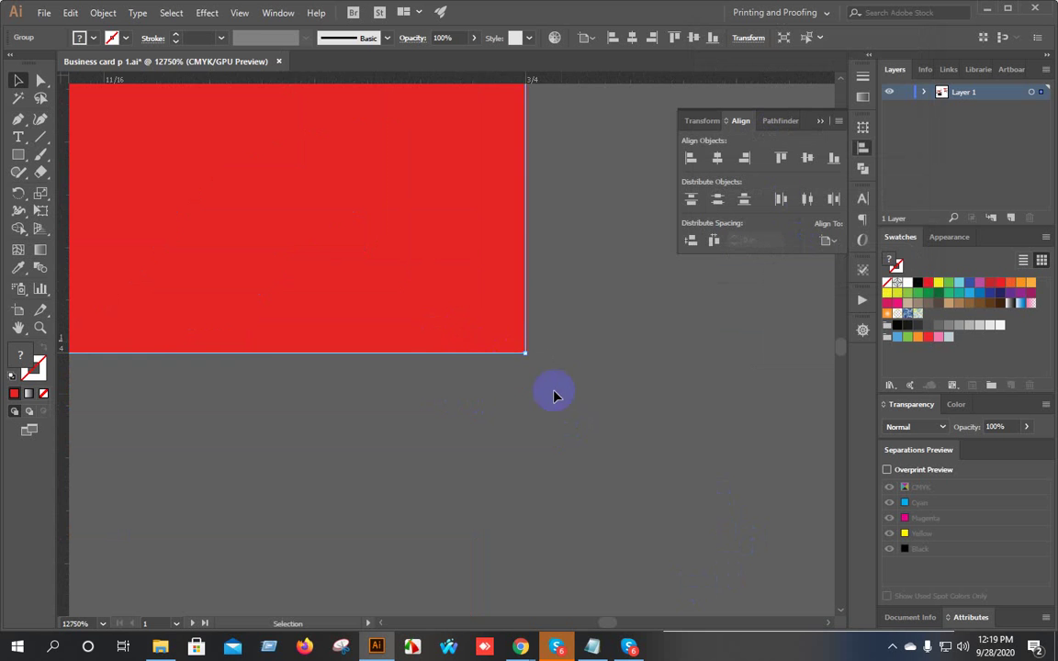
Bring the rabbit mascot image in front of the lower red wave and nudge it slightly to the left.
scroll(560, 397, down, 10)
scroll(461, 363, up, 3)
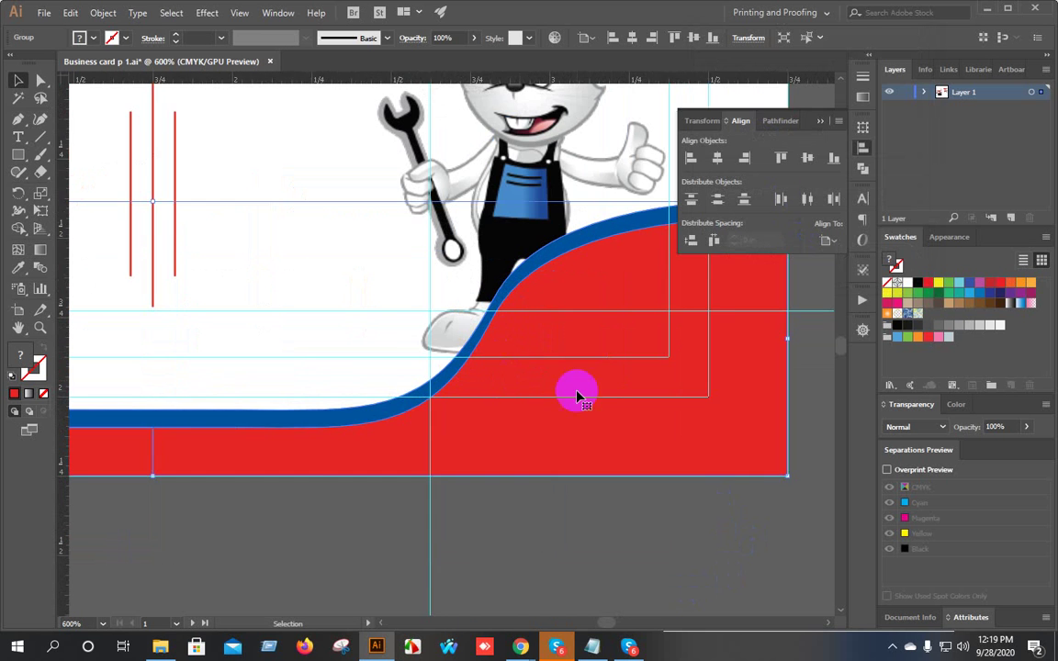
click(422, 221)
right_click(422, 220)
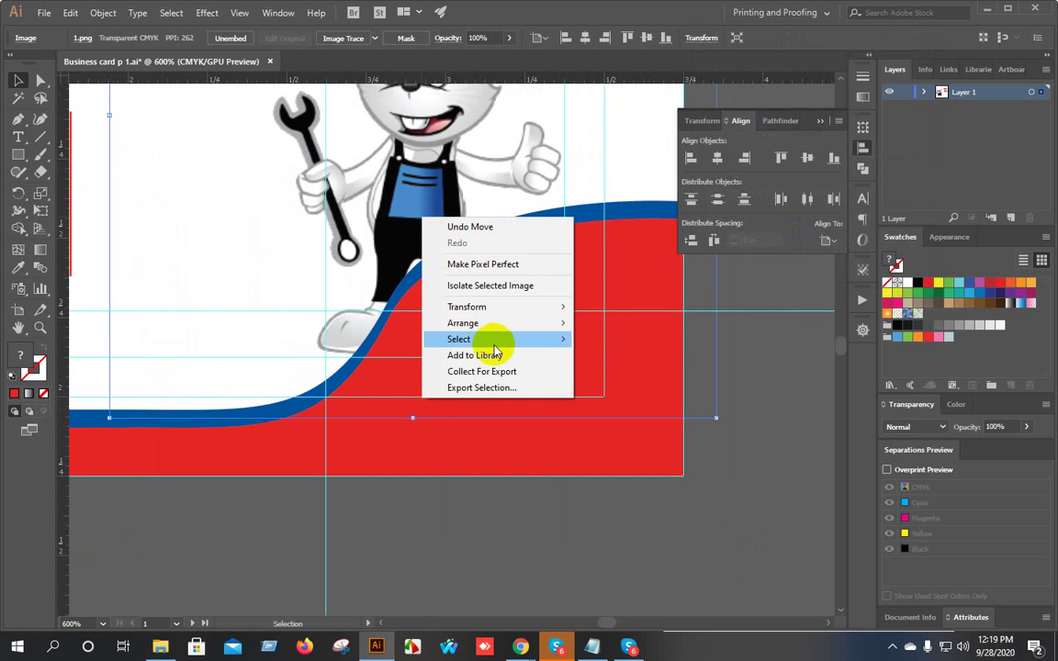
mouse_move(467, 321)
click(620, 322)
scroll(549, 369, down, 2)
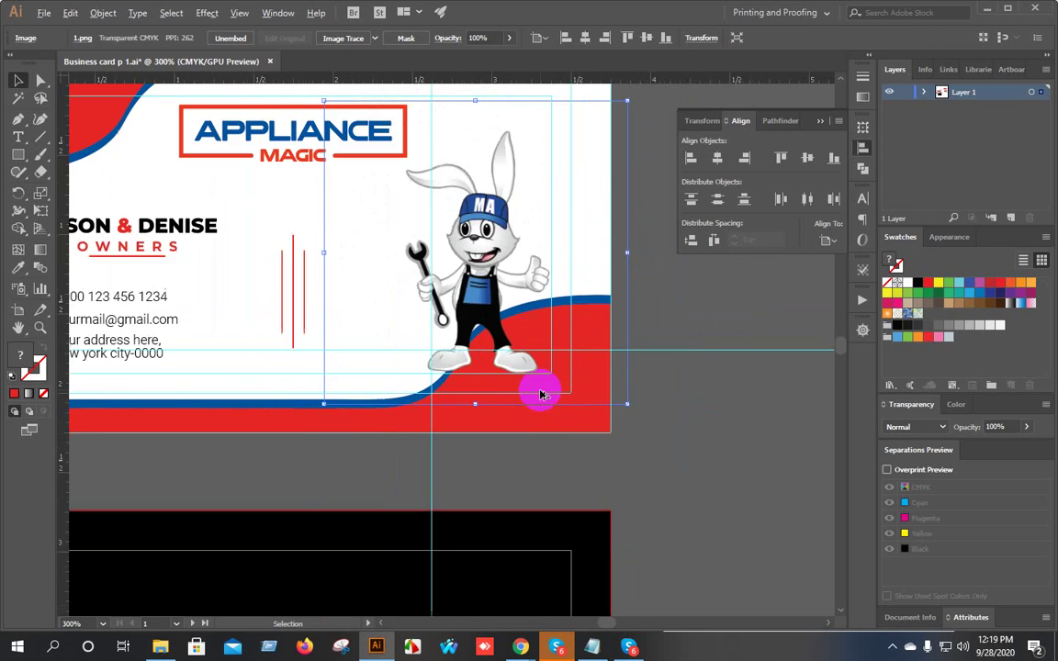
drag(633, 449, 574, 468)
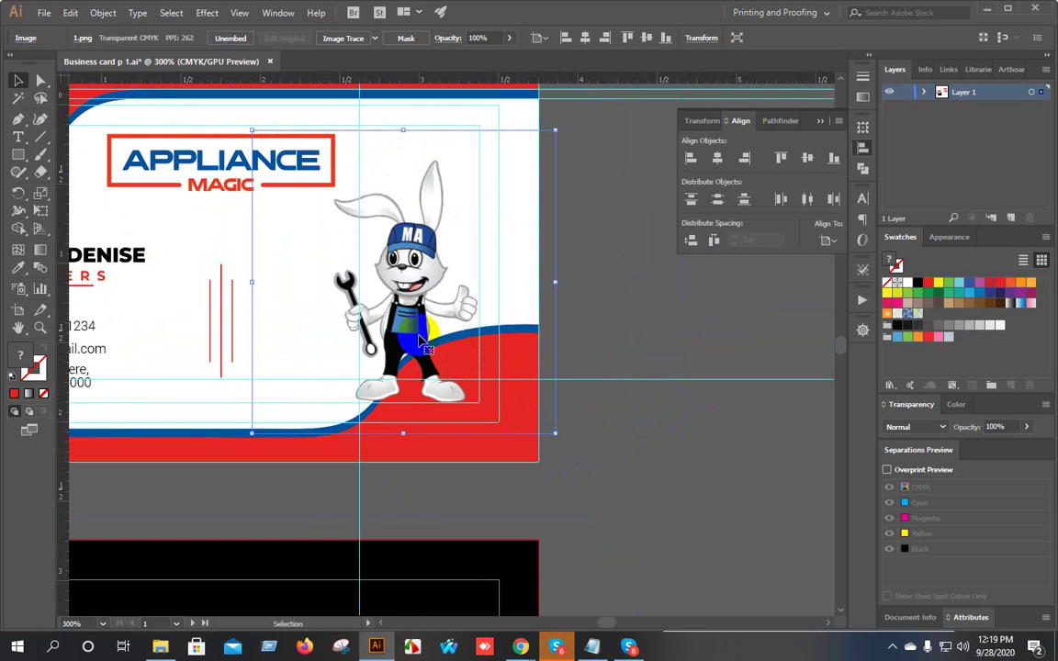
key(Left)
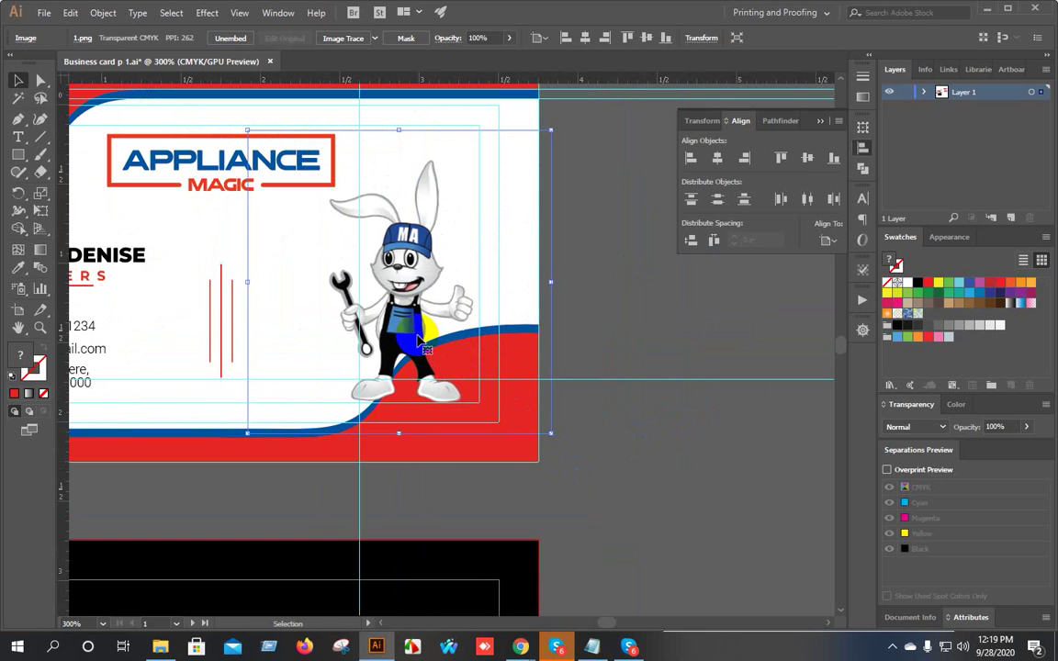
Try rasterizing the mascot image as CMYK at High (300 ppi) with a white background, and undo it.
right_click(397, 287)
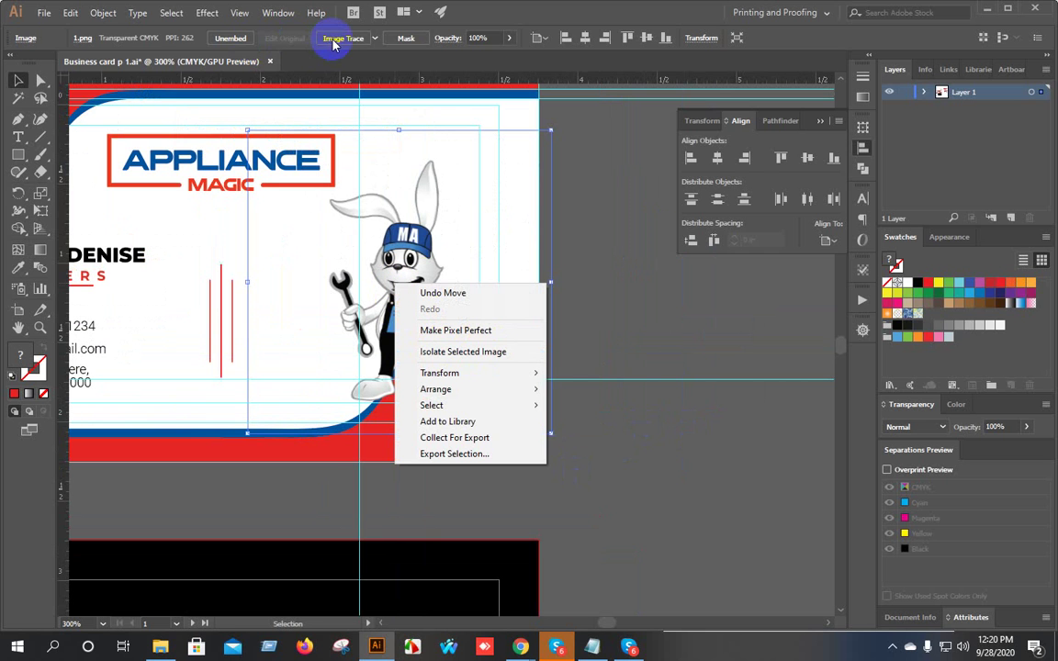
click(613, 226)
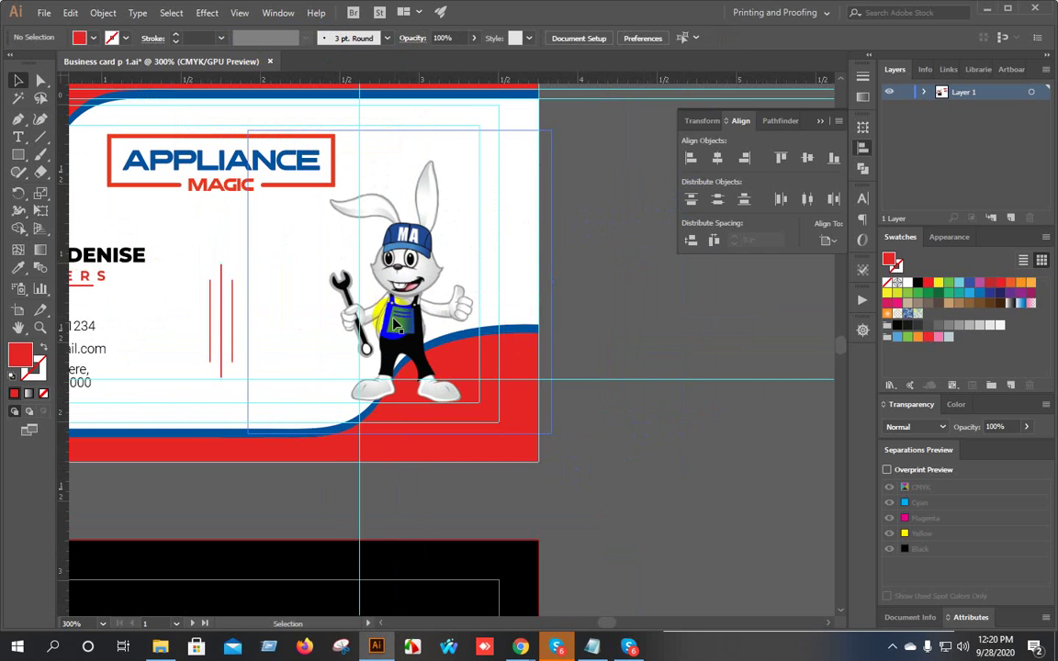
click(366, 233)
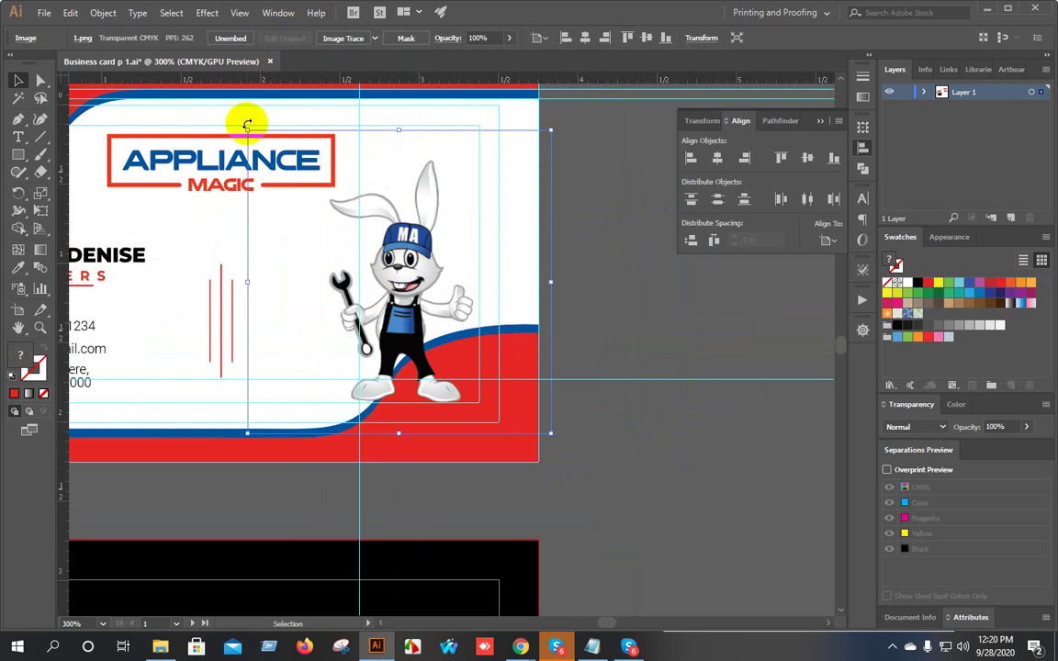
click(103, 13)
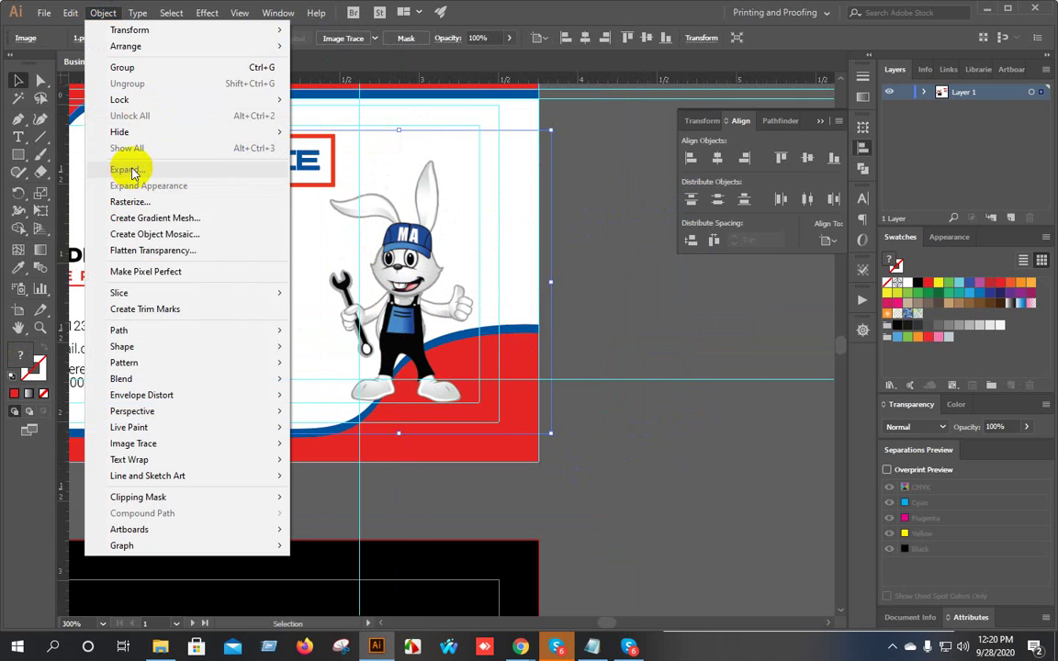
click(129, 201)
click(579, 439)
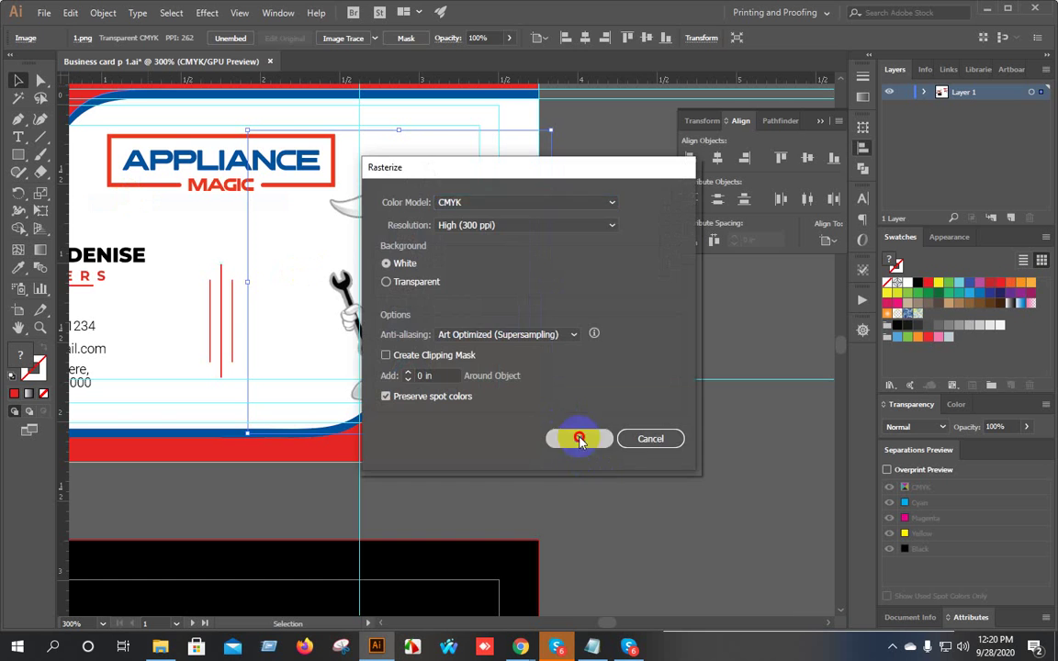
click(672, 462)
click(402, 262)
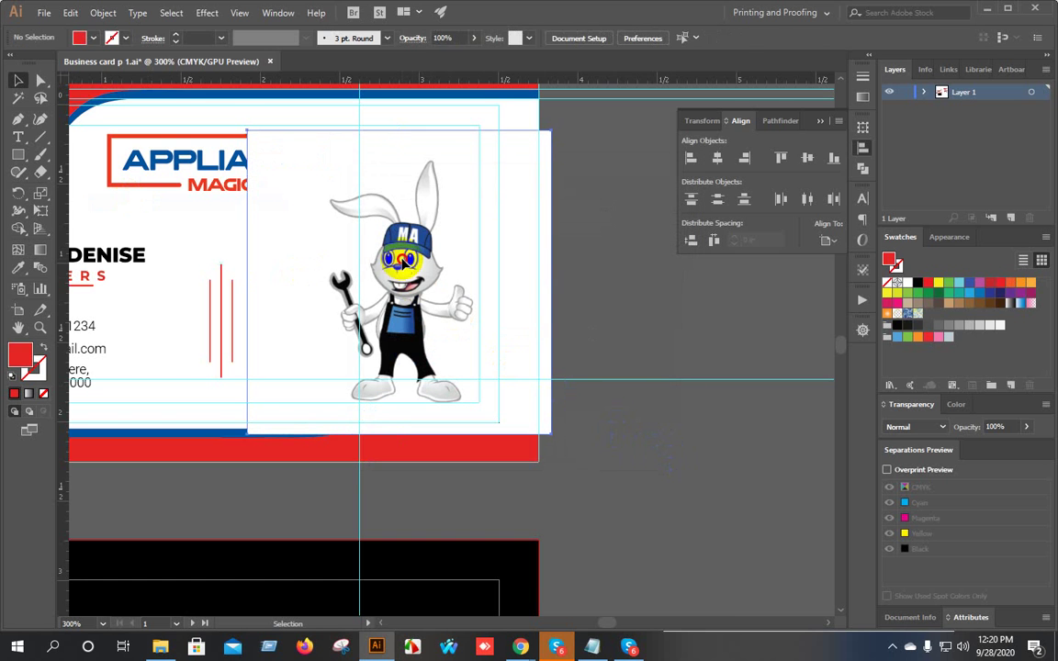
click(402, 263)
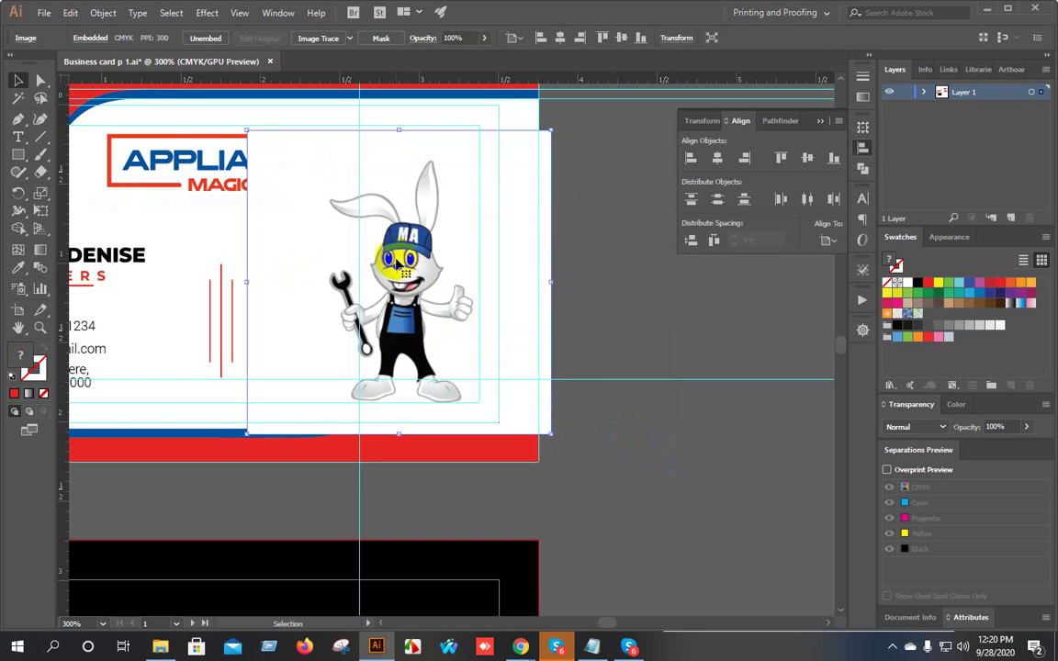
key(ctrl+z)
click(103, 12)
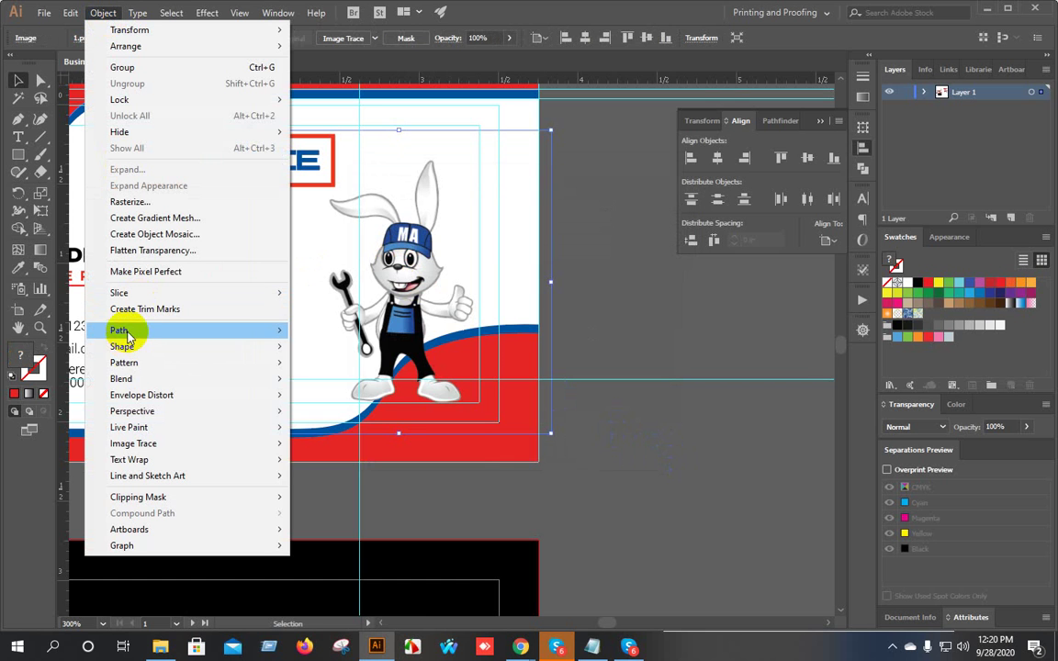
mouse_move(152, 331)
click(602, 302)
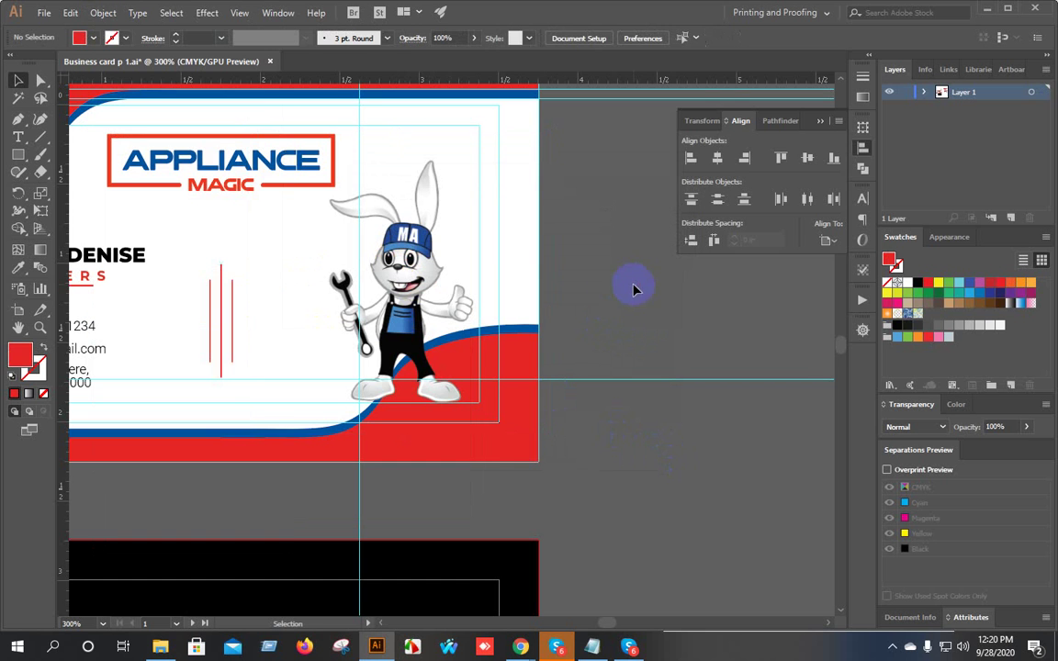
click(406, 267)
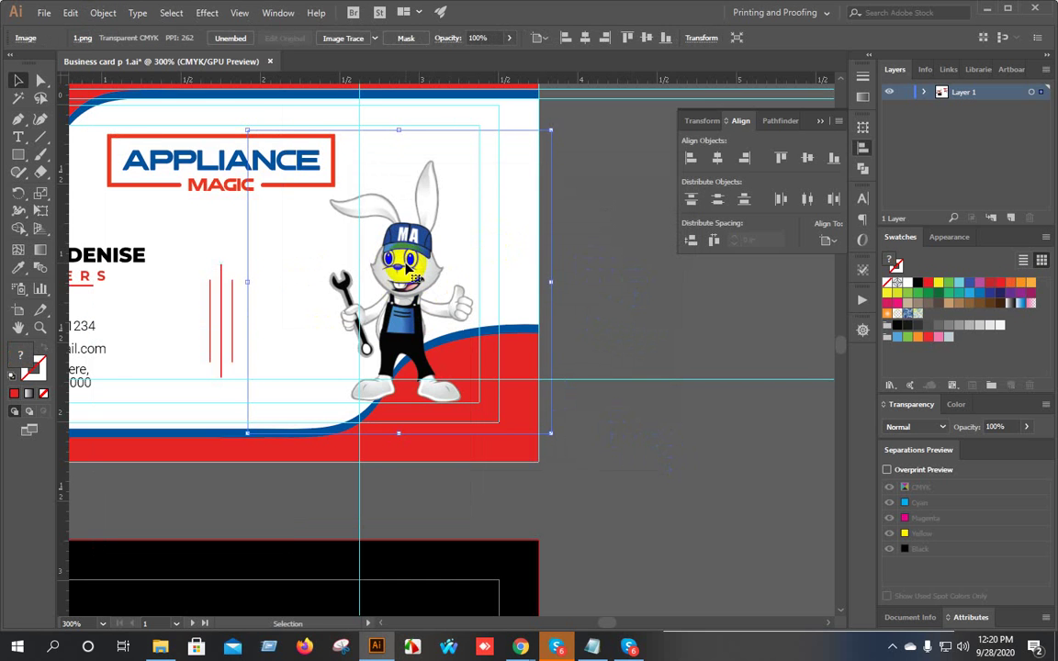
click(342, 42)
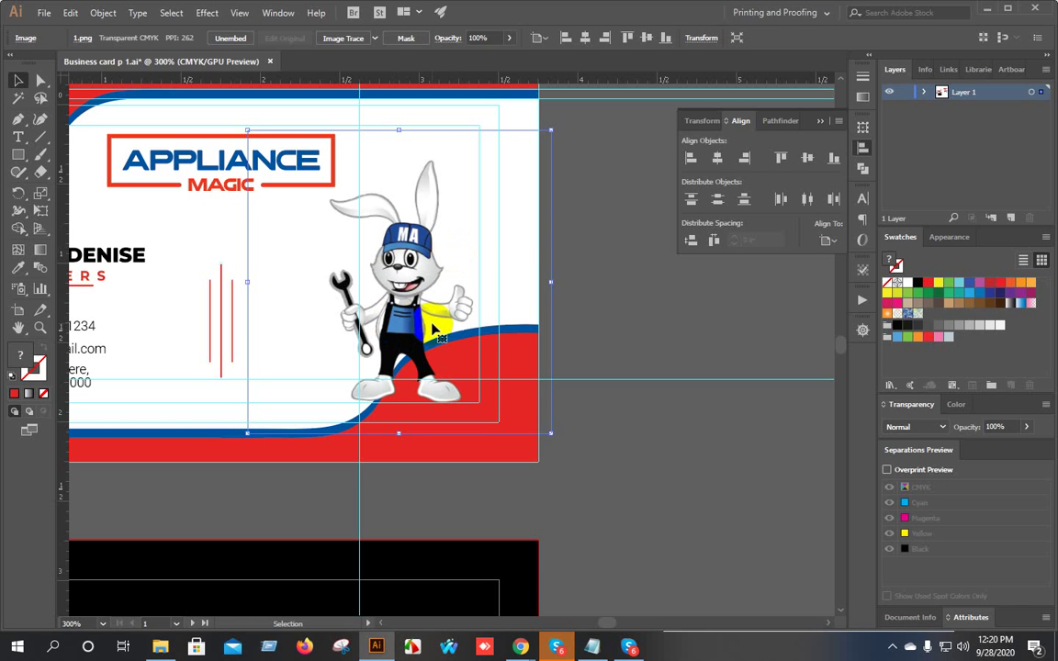
Deselect the mascot and examine the front card's overall layout, including the lower wave, contact details and margins.
scroll(436, 312, down, 2)
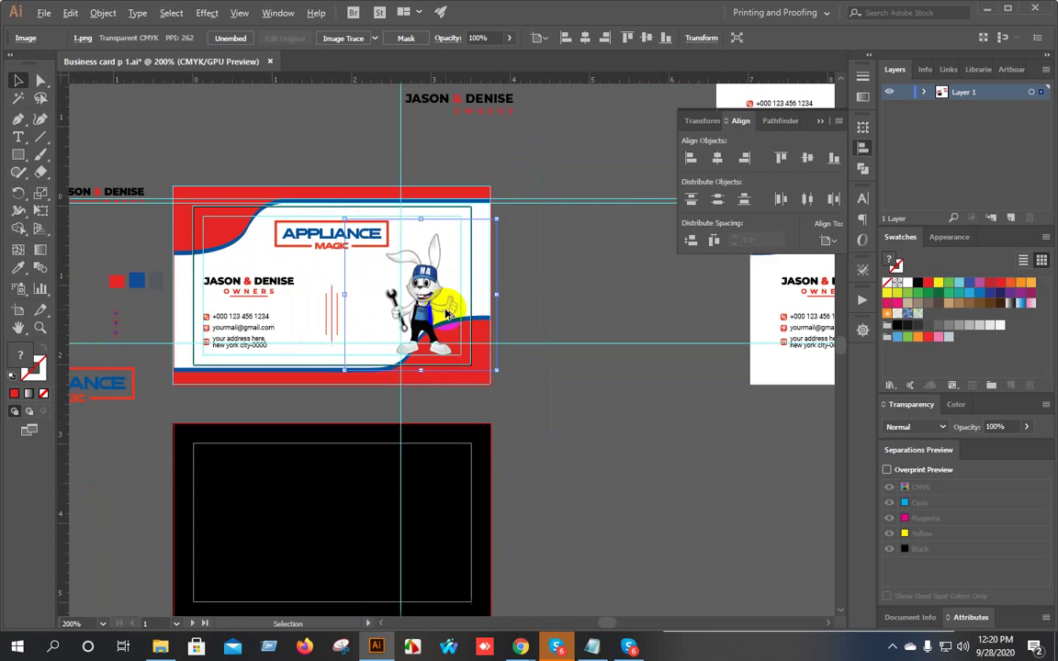
scroll(643, 303, left, 3)
click(728, 303)
scroll(708, 368, down, 3)
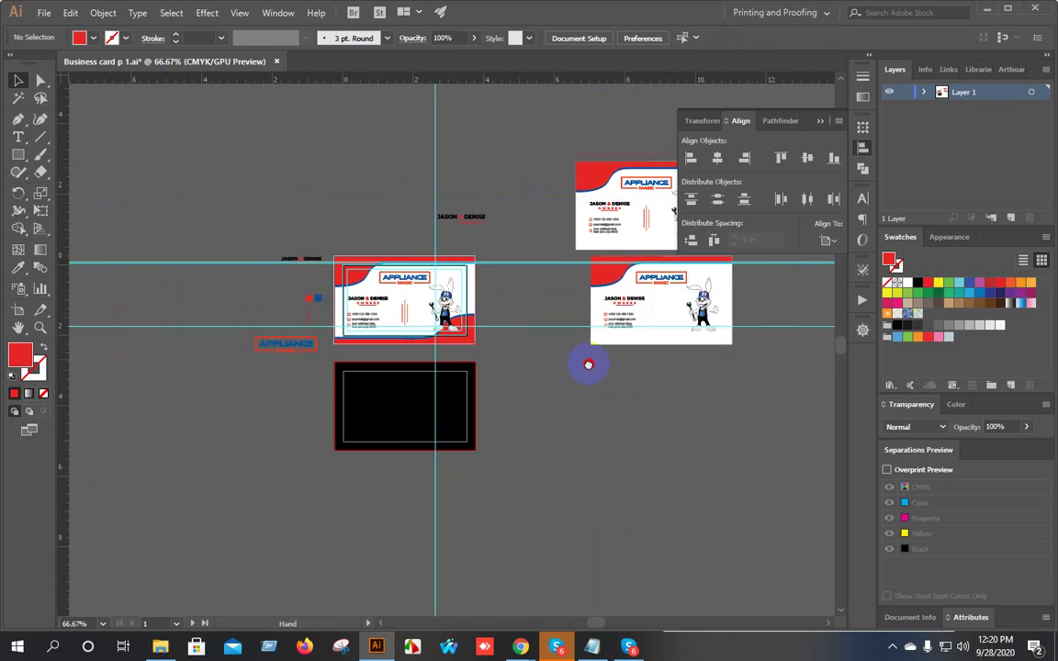
scroll(377, 302, up, 3)
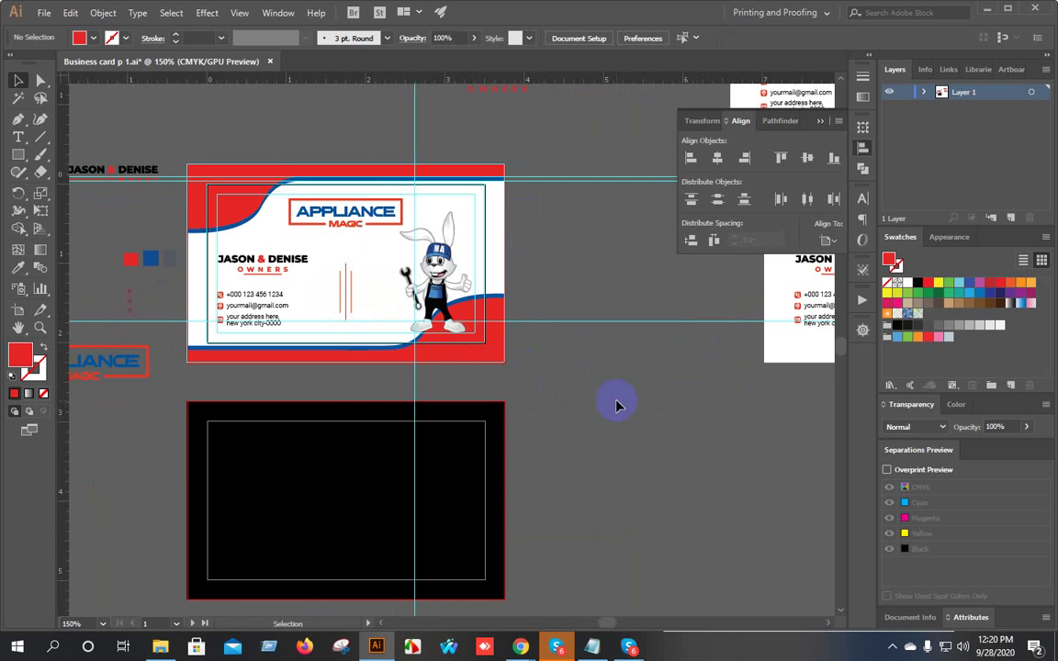
drag(616, 406, 602, 397)
scroll(291, 371, up, 2)
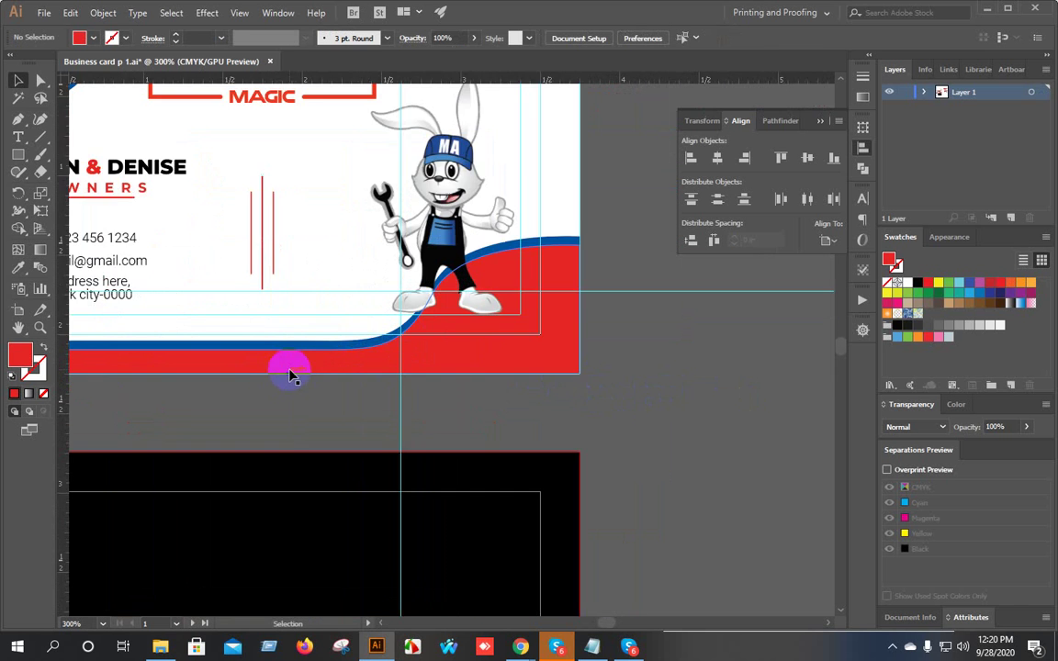
drag(291, 371, 401, 389)
scroll(401, 394, down, 1)
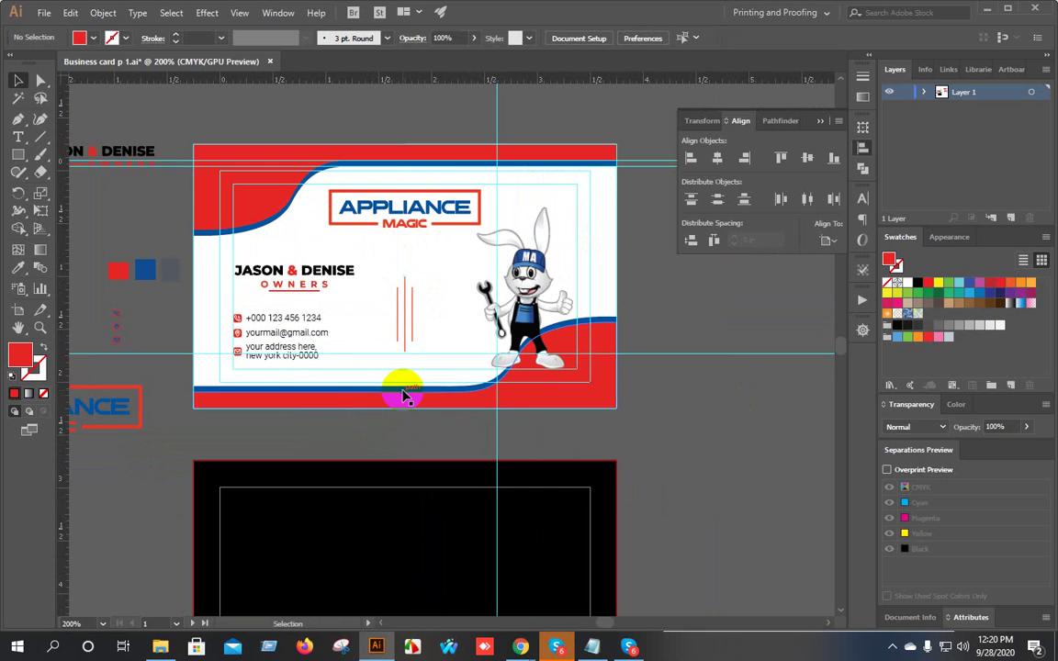
scroll(413, 389, up, 1)
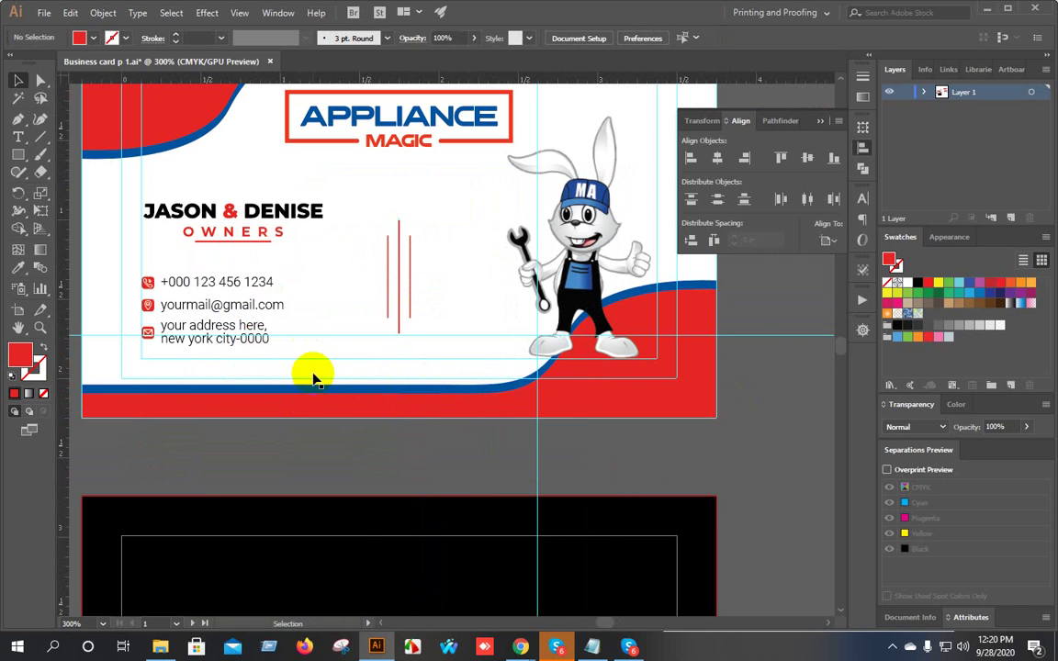
scroll(310, 376, down, 1)
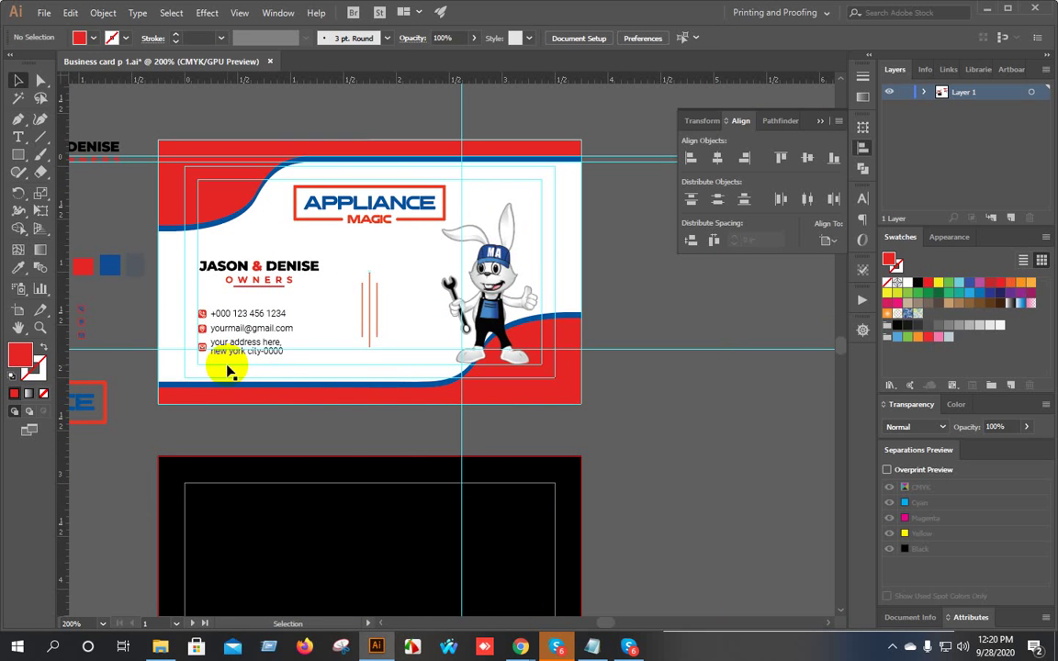
click(550, 373)
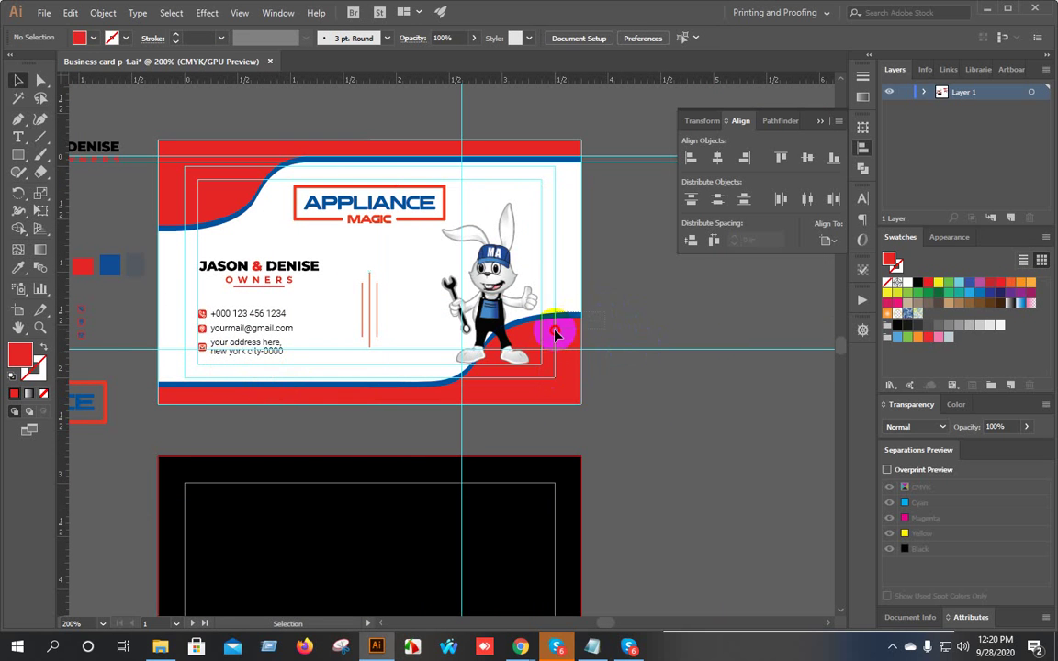
Try stretching the lower red and blue wave group upward to make it taller.
click(567, 336)
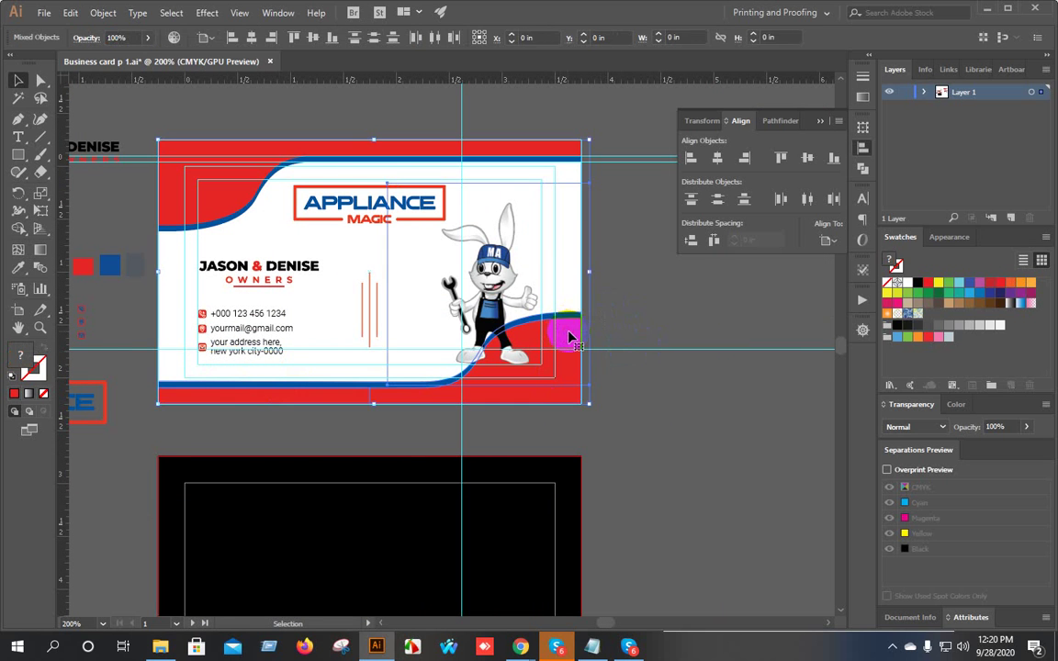
scroll(644, 312, up, 3)
click(624, 309)
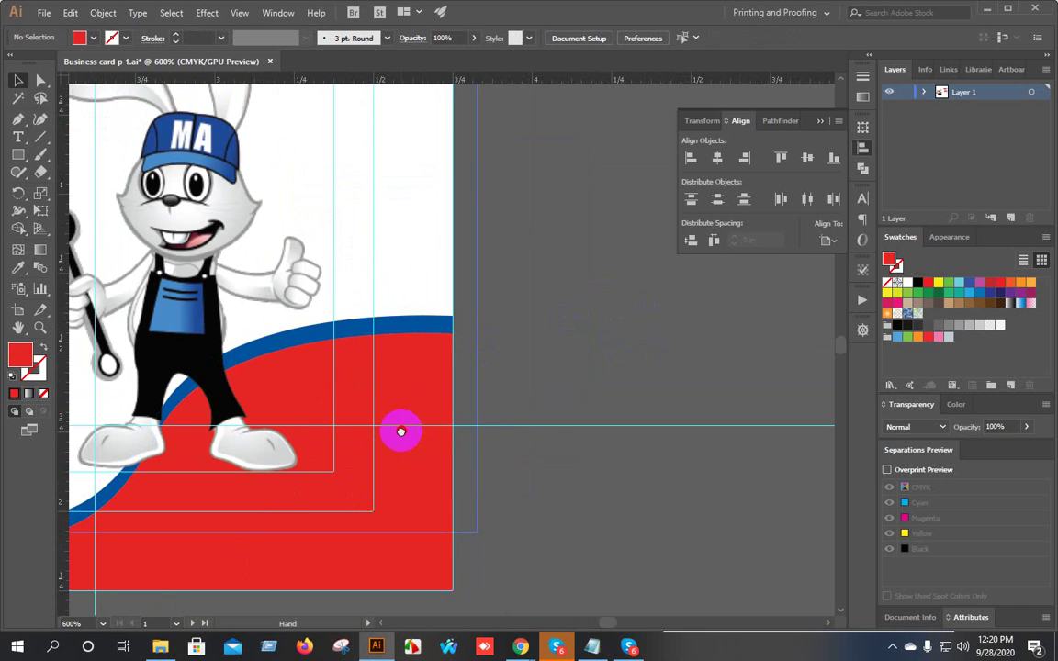
drag(402, 431, 1025, 346)
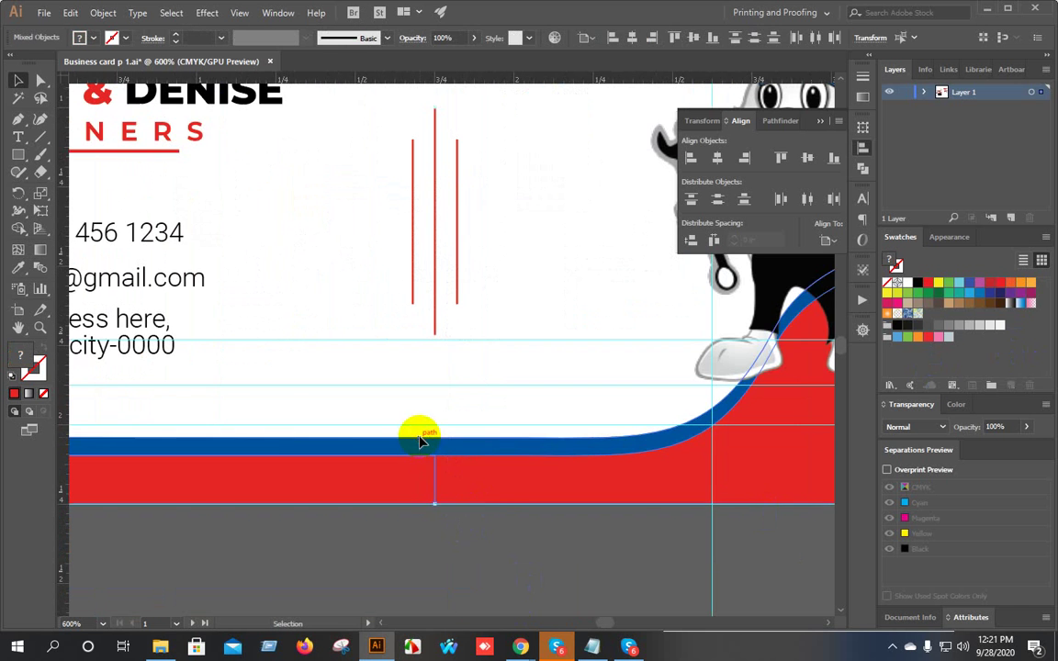
scroll(418, 437, down, 2)
click(451, 455)
click(389, 437)
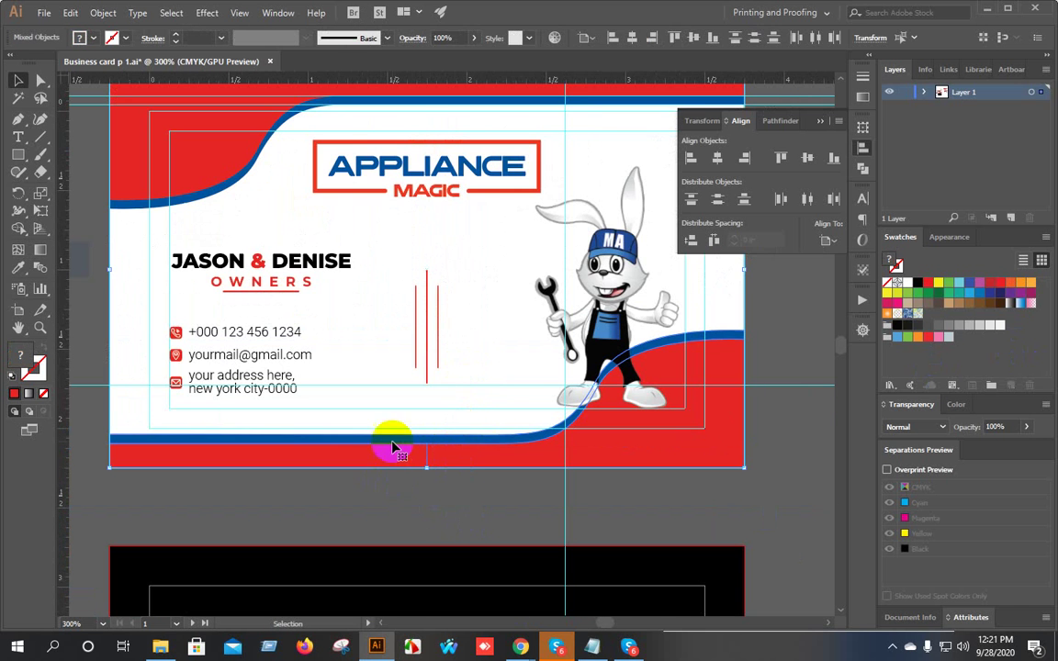
click(373, 456)
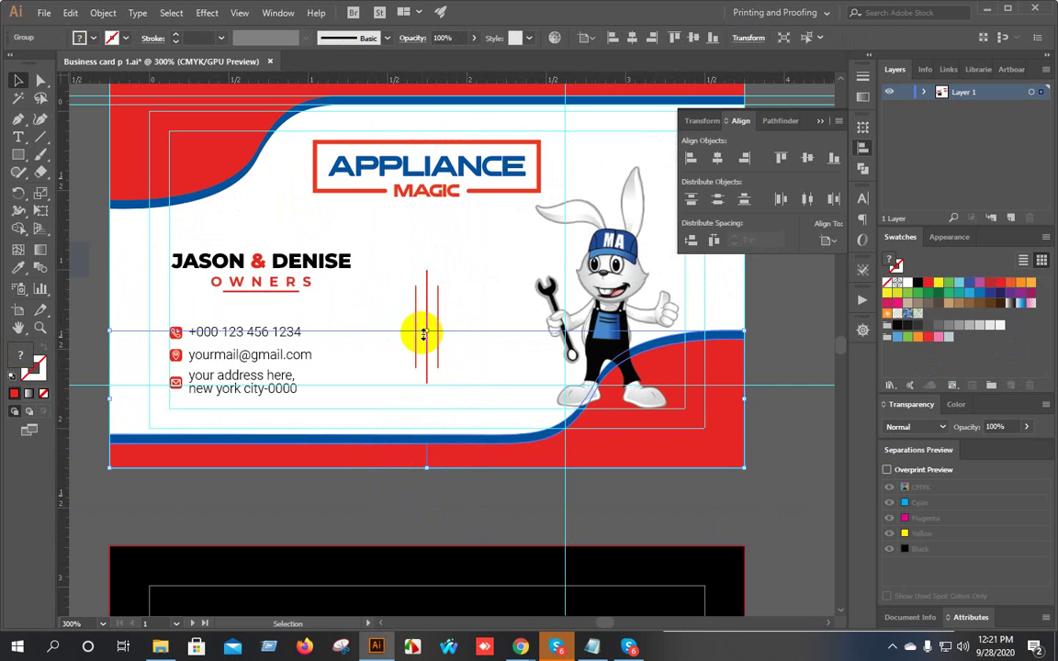
drag(426, 329, 442, 243)
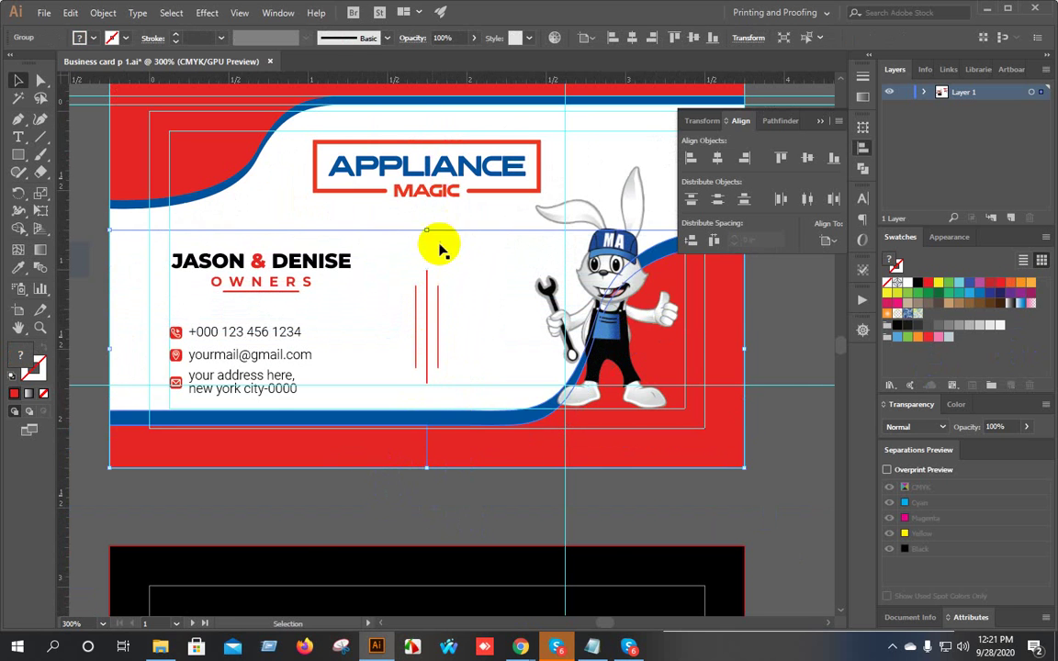
scroll(415, 317, down, 1)
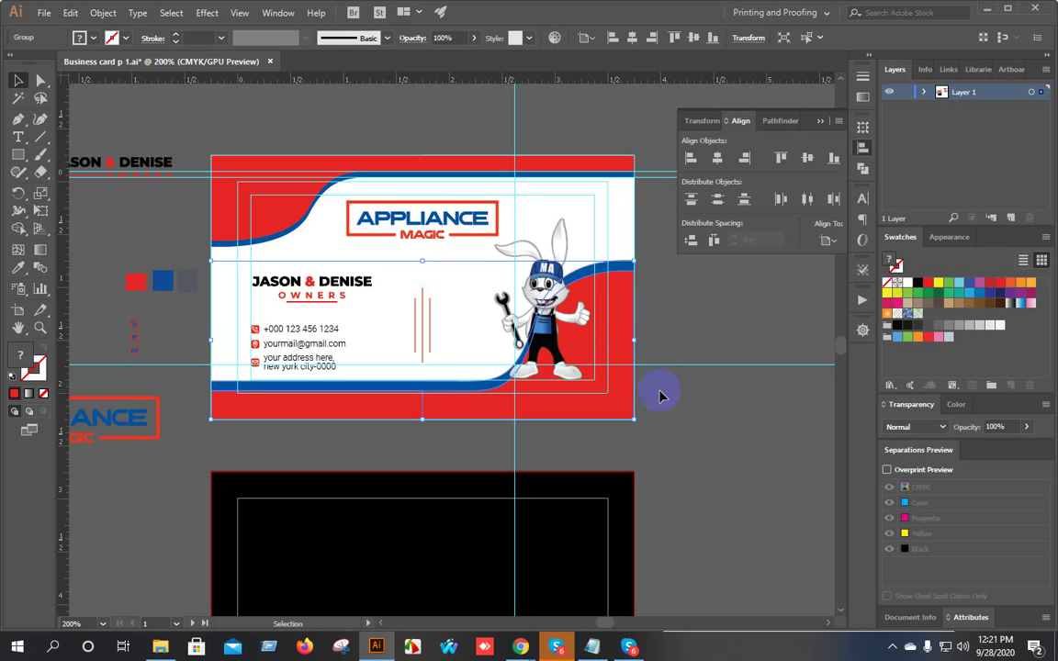
key(ctrl+z)
click(687, 322)
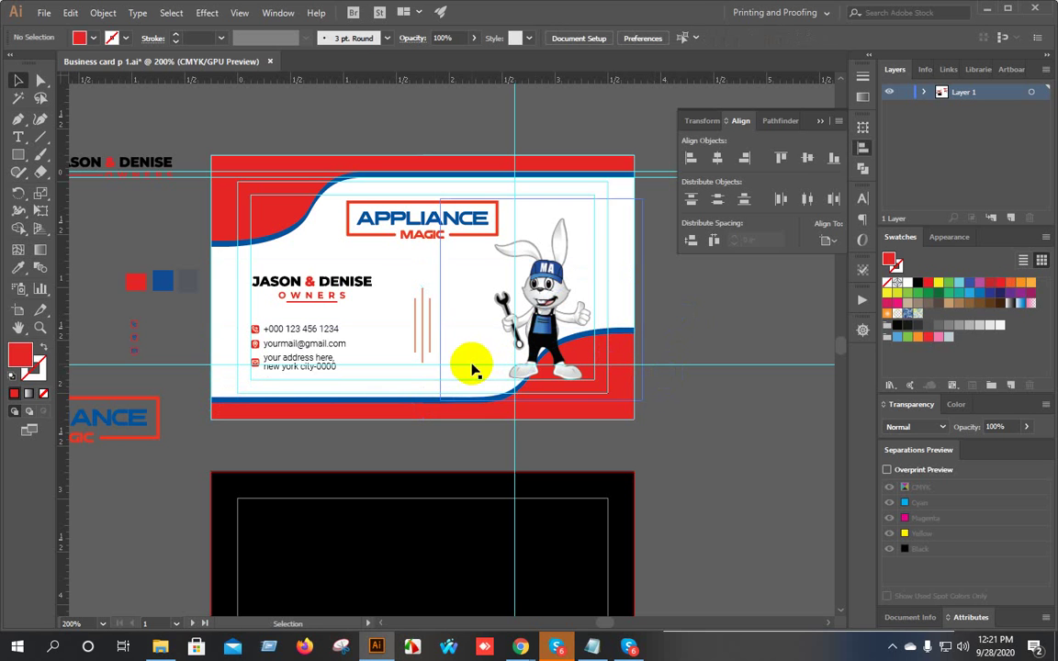
Nudge the owners' names block slightly down and delete the three vertical red lines beside it.
drag(440, 311, 390, 321)
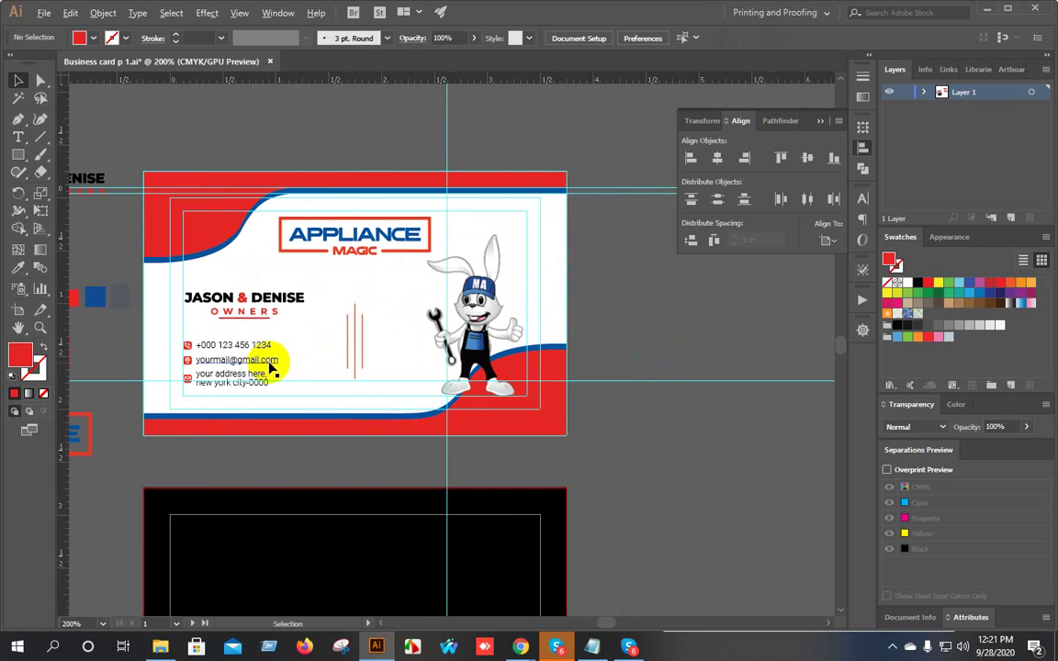
scroll(271, 366, up, 1)
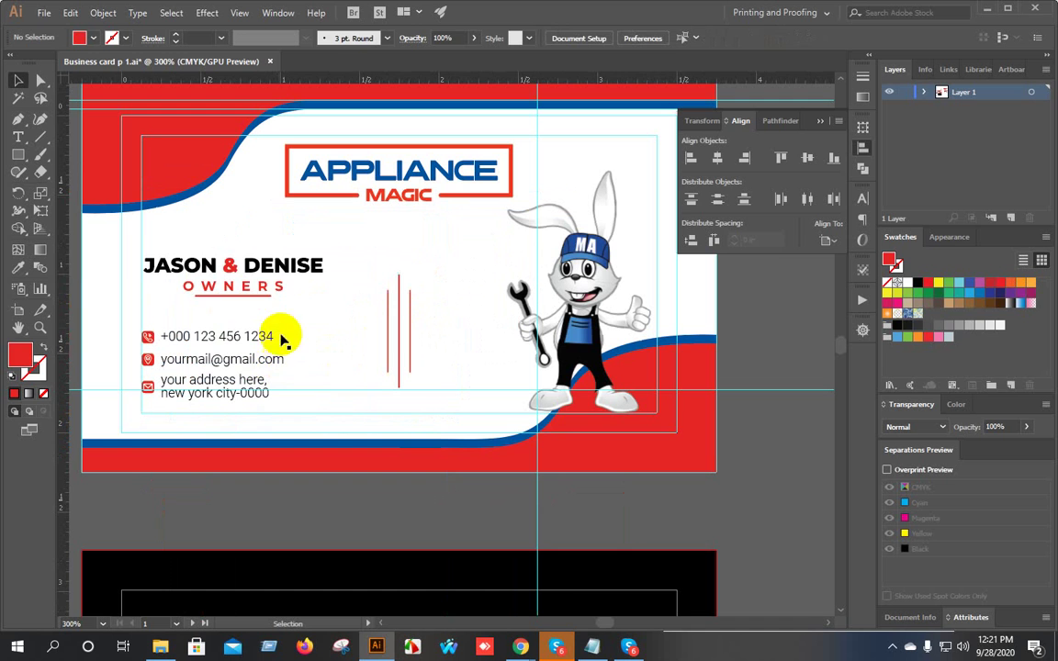
click(265, 288)
drag(265, 292, 271, 298)
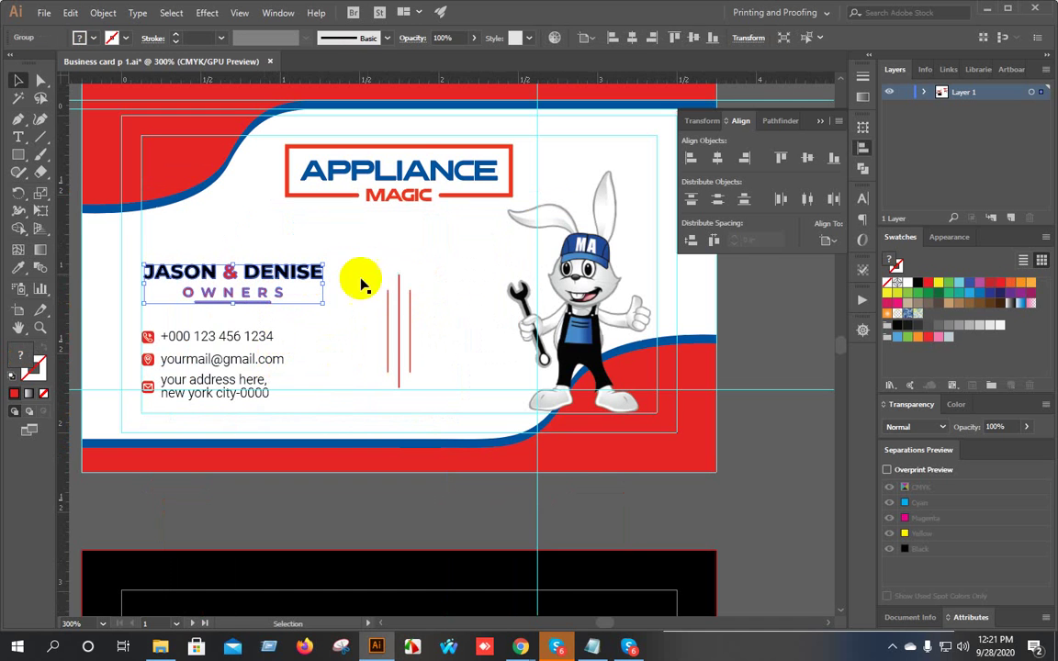
click(402, 317)
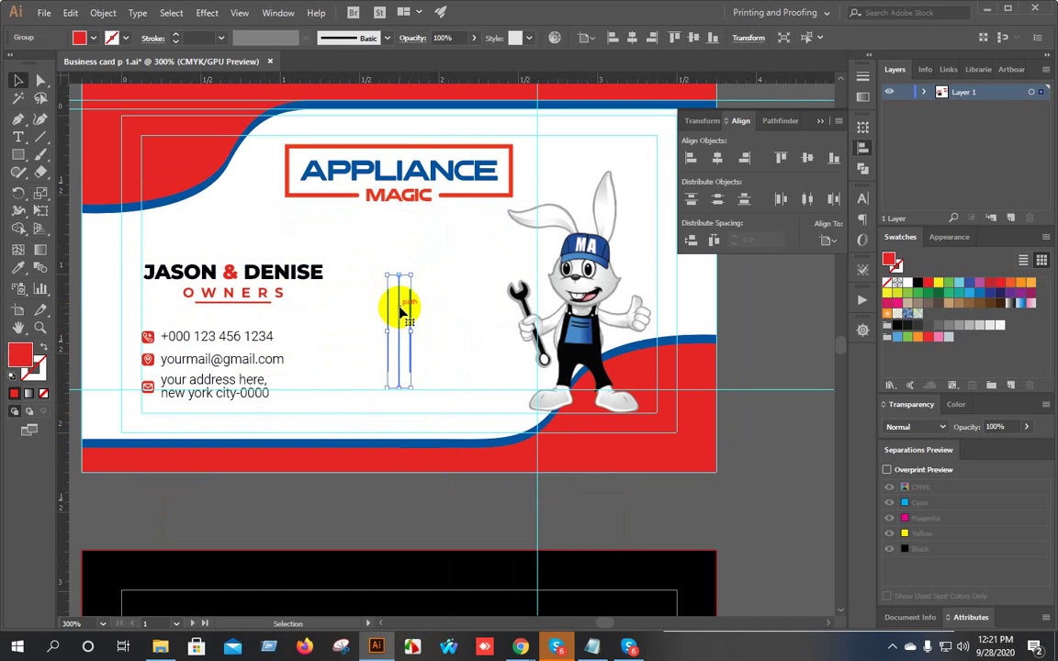
key(Delete)
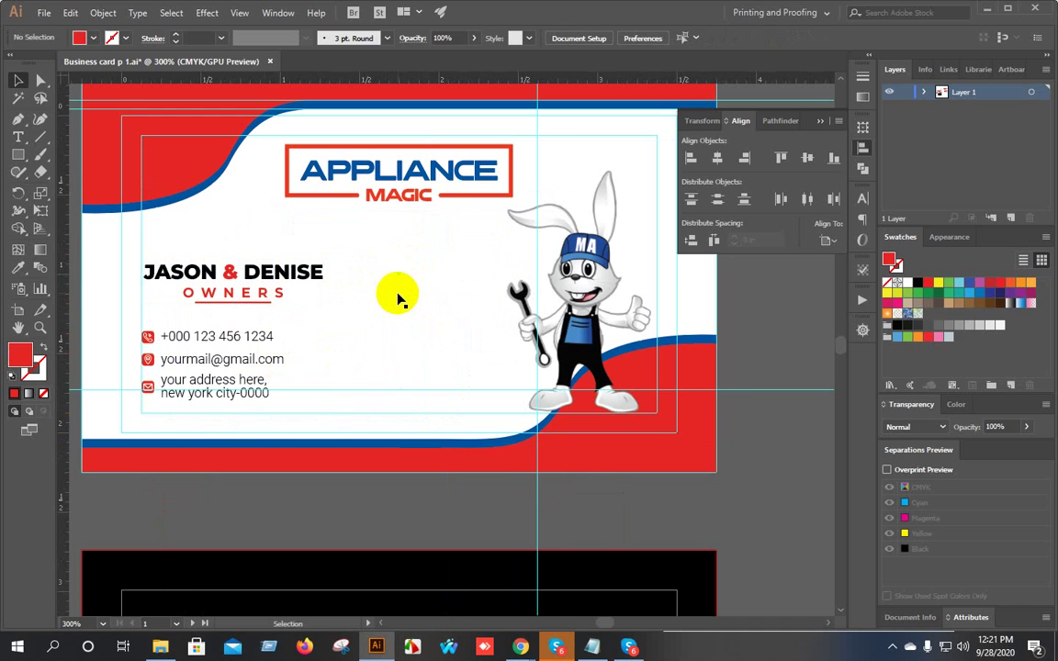
Move the Appliance Magic logo on the front card slightly downward.
scroll(397, 299, down, 2)
click(352, 262)
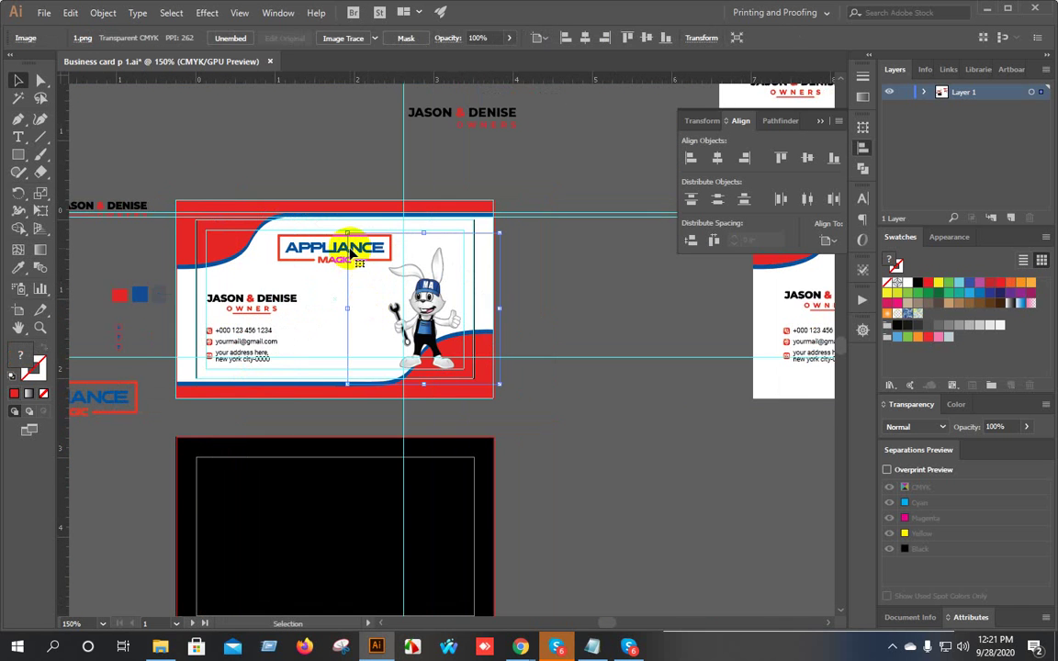
key(ctrl+plus)
key(ctrl+plus)
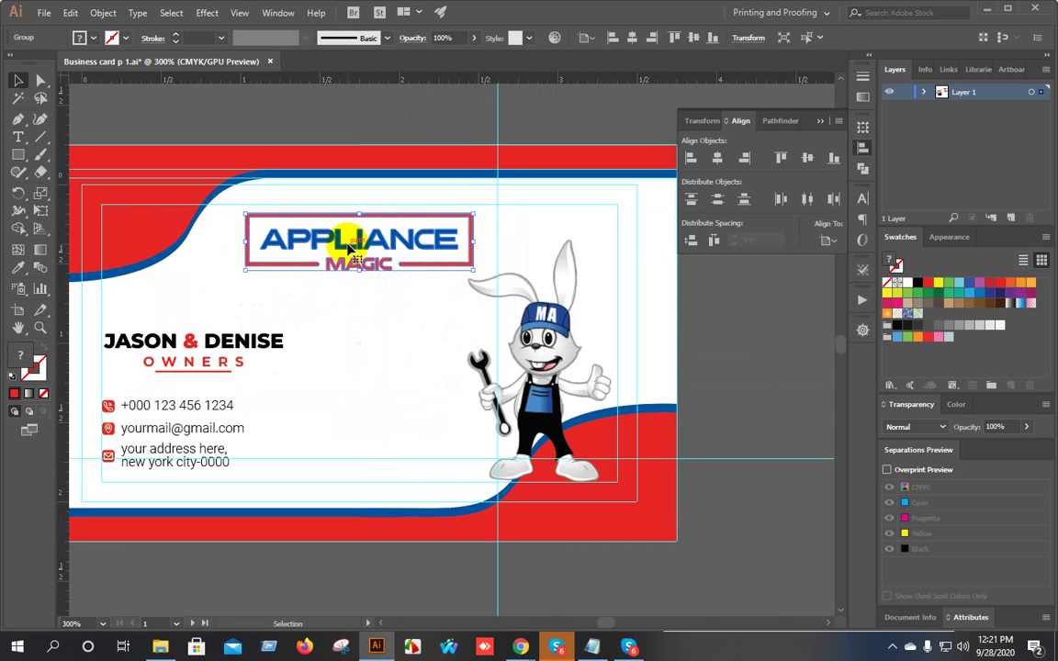
drag(348, 246, 350, 250)
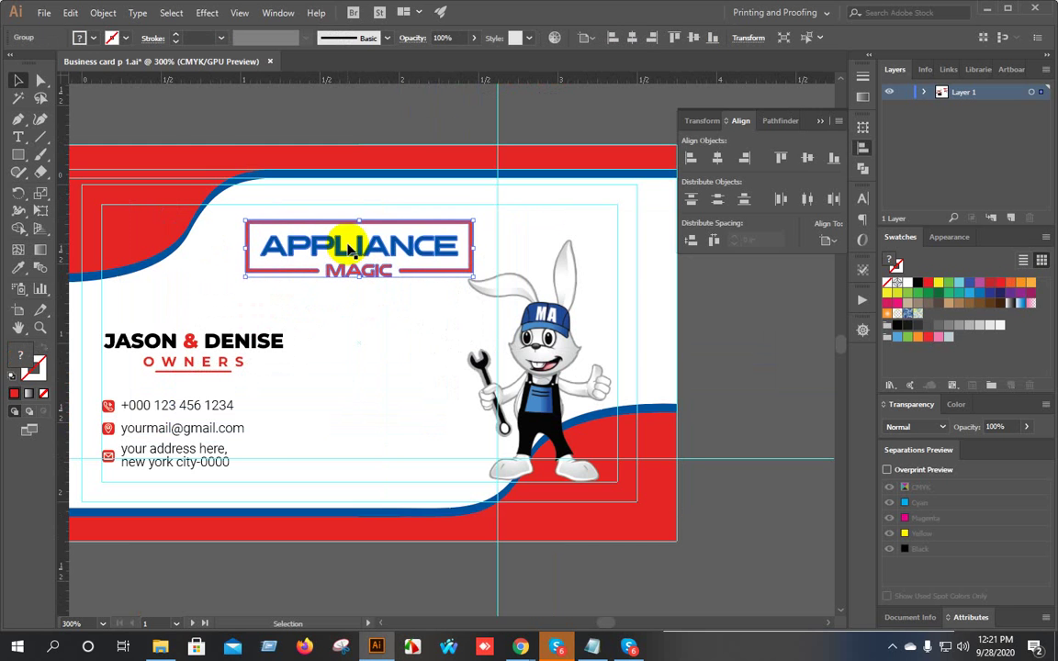
Scale the rabbit mascot image down slightly from its upper-left corner, keeping its proportions, and deselect it.
click(571, 316)
key(ctrl+plus)
key(ctrl+plus)
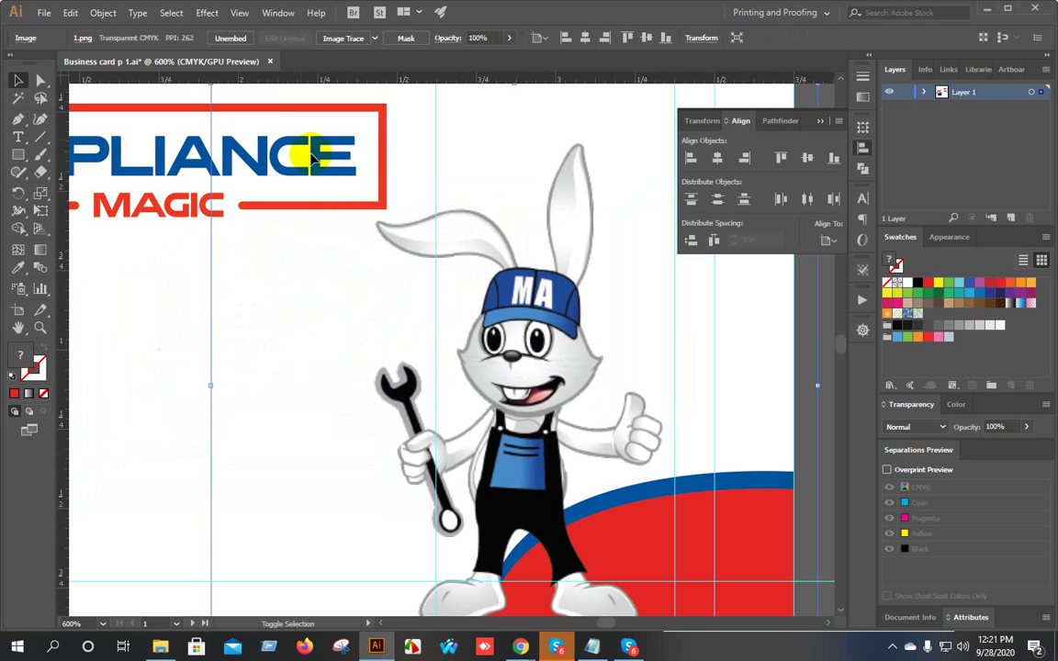
key(ctrl+minus)
mouse_move(307, 208)
mouse_down()
mouse_move(272, 184)
mouse_move(295, 215)
mouse_up()
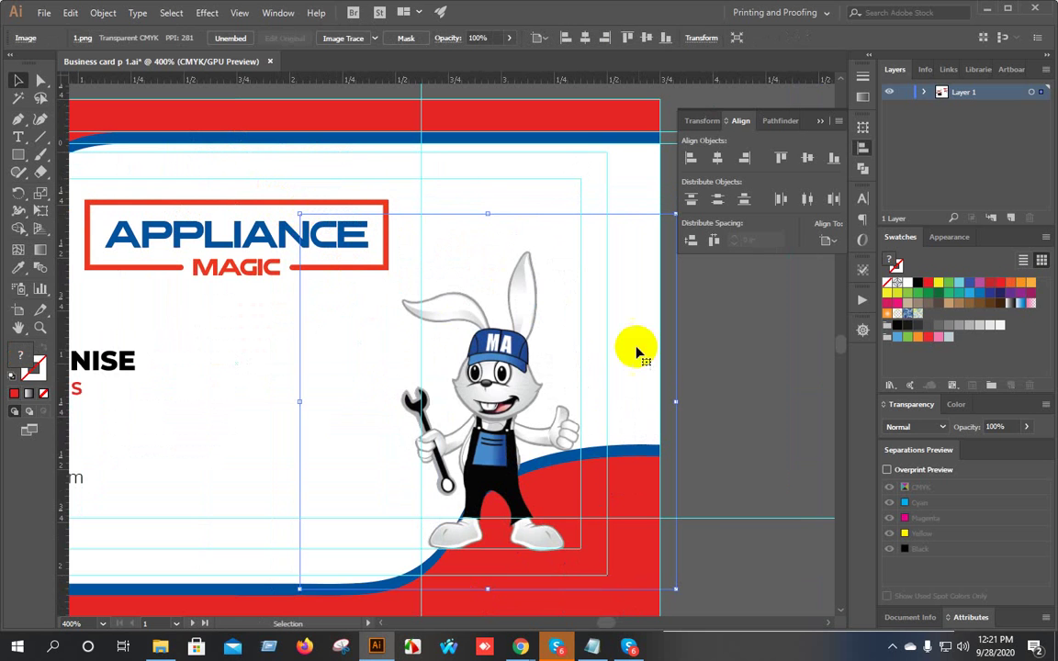
click(741, 352)
Nudge the Appliance Magic logo a little further down, away from the upper wave.
key(ctrl+minus)
key(ctrl+minus)
drag(707, 359, 638, 359)
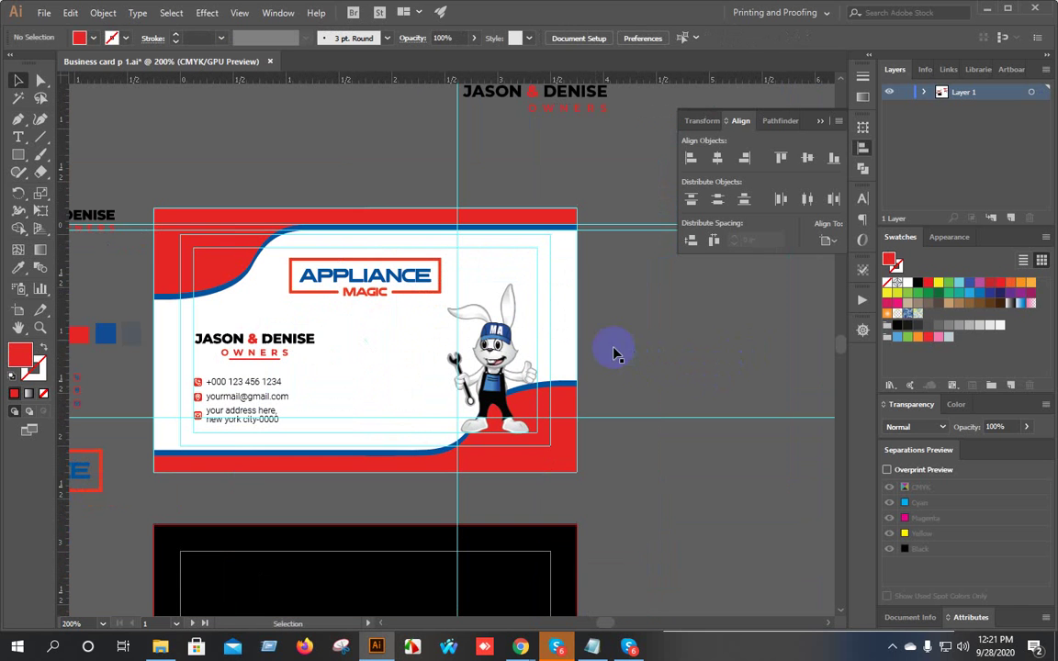
click(366, 273)
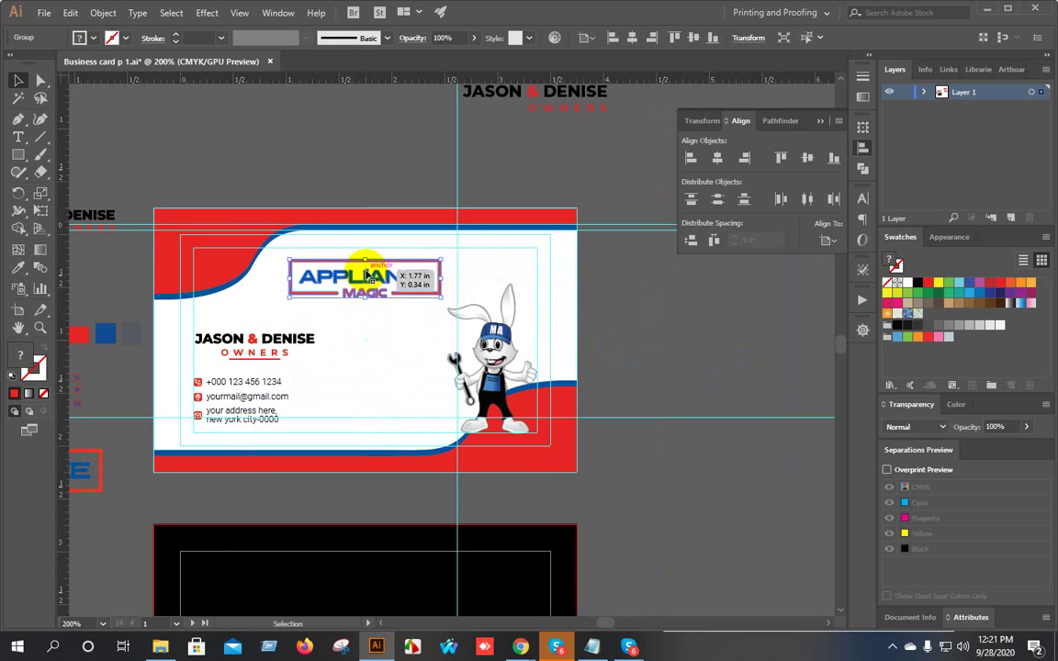
key(Down)
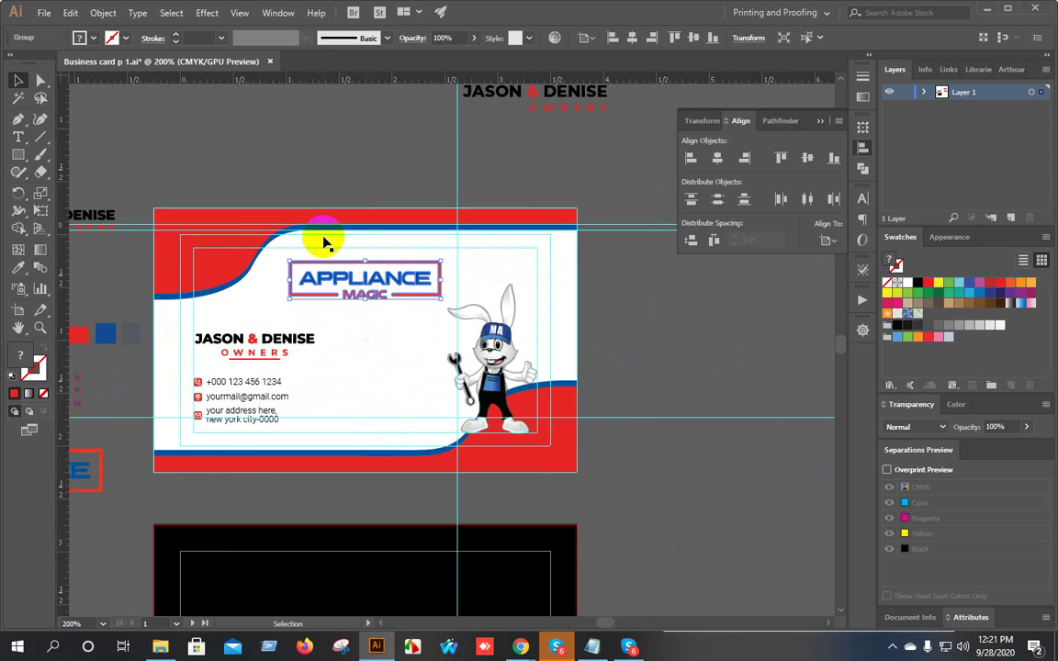
Move the upper red and blue wave down until its top edge meets the guide at 0, leaving a white strip above.
scroll(232, 201, up, 1)
scroll(231, 201, down, 1)
drag(340, 179, 331, 206)
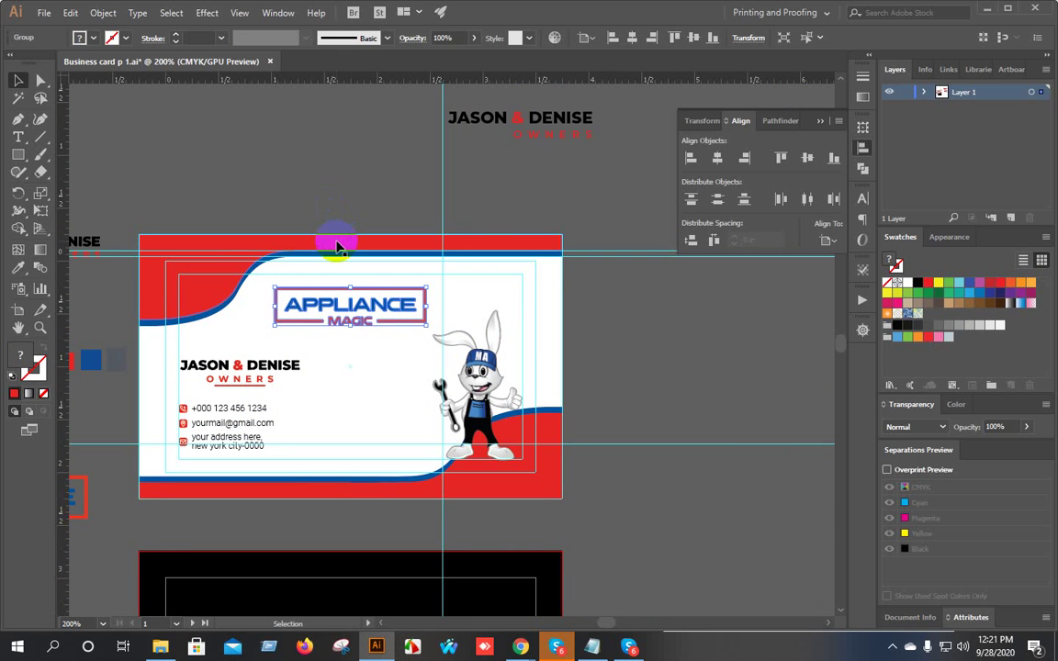
click(337, 246)
key(Down)
key(Down)
key(Down)
key(Down)
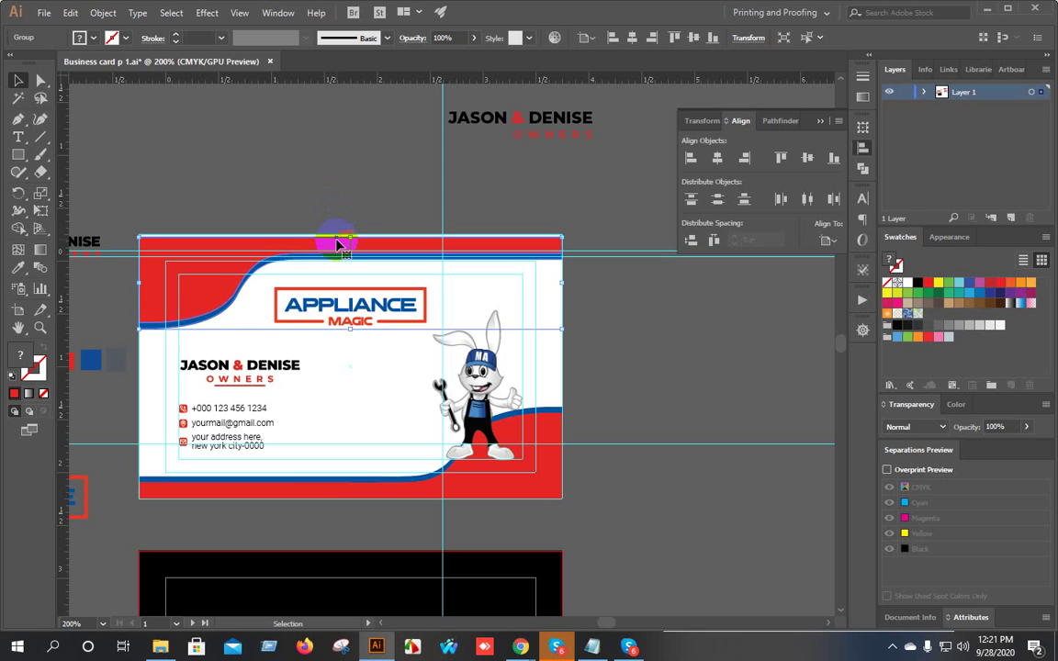
key(Down)
key(Down)
key(Down)
key(Down)
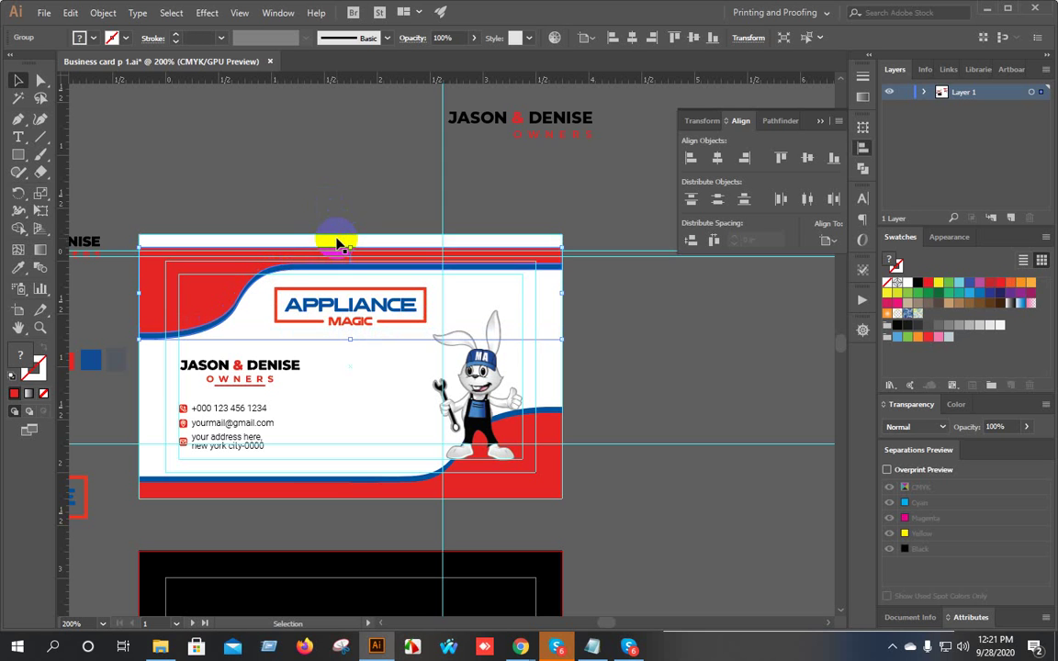
key(Down)
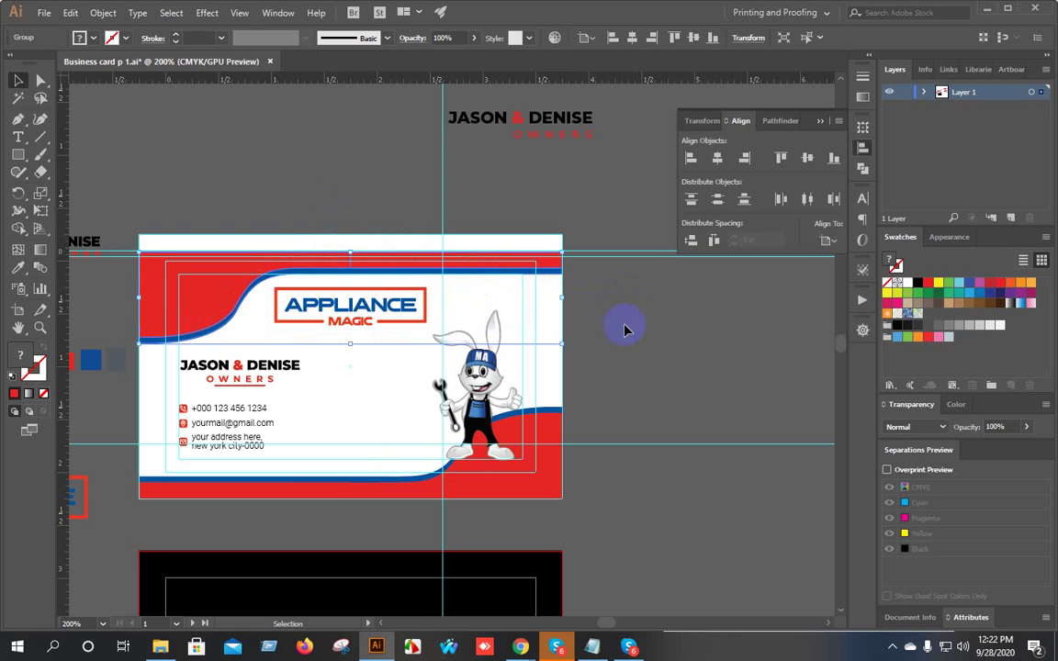
Move the lower red and blue wave up to leave a white strip along the card's bottom edge matching the top one.
click(503, 489)
key(Up)
key(Up)
key(Up)
key(Up)
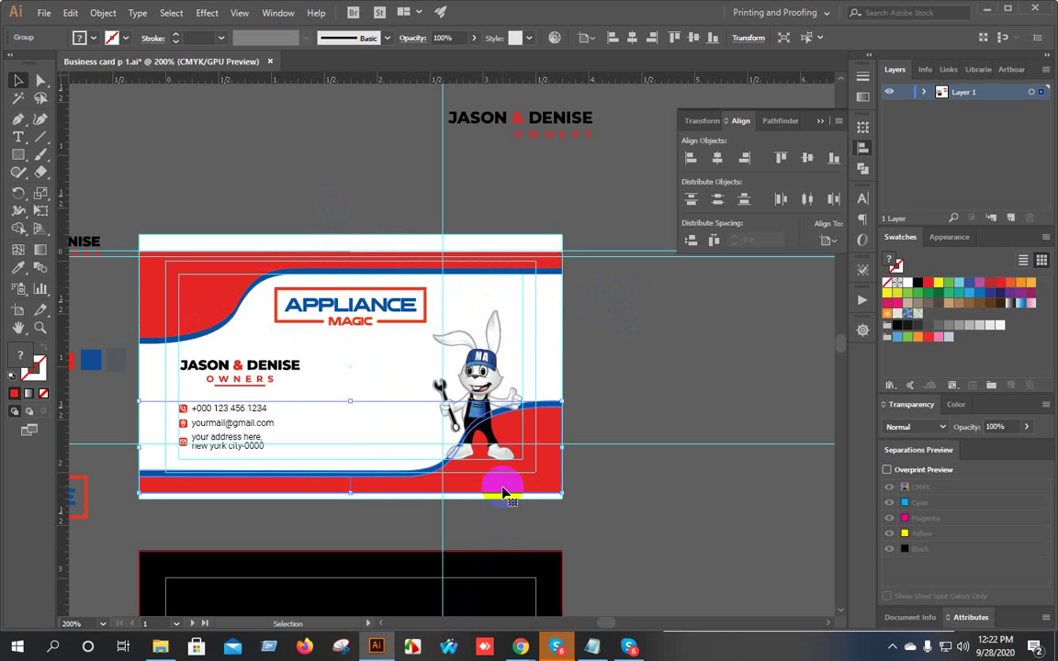
key(Up)
key(Up)
key(Up)
key(Up)
key(Up)
key(Up)
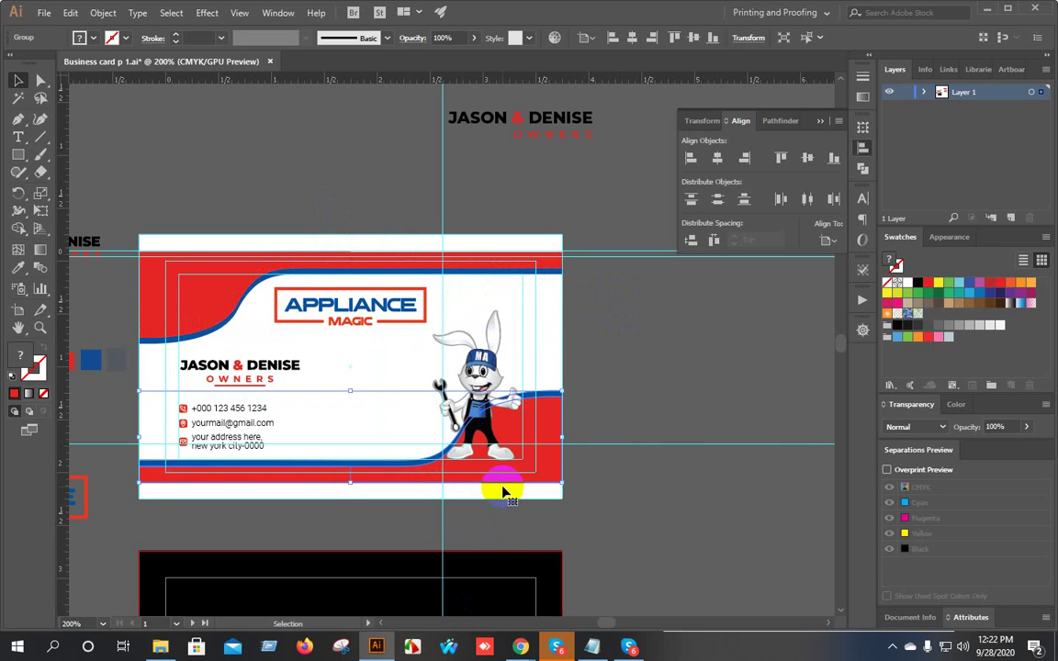
click(681, 394)
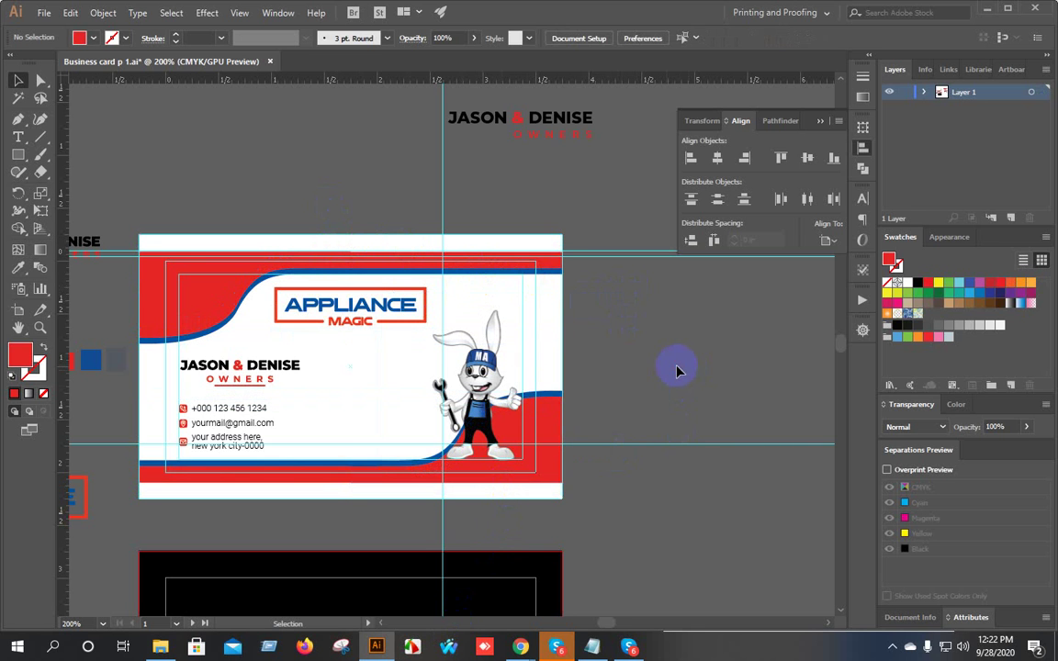
Enlarge the rabbit mascot slightly from its upper-left and lower-right corners, keeping its proportions, and deselect it.
click(481, 369)
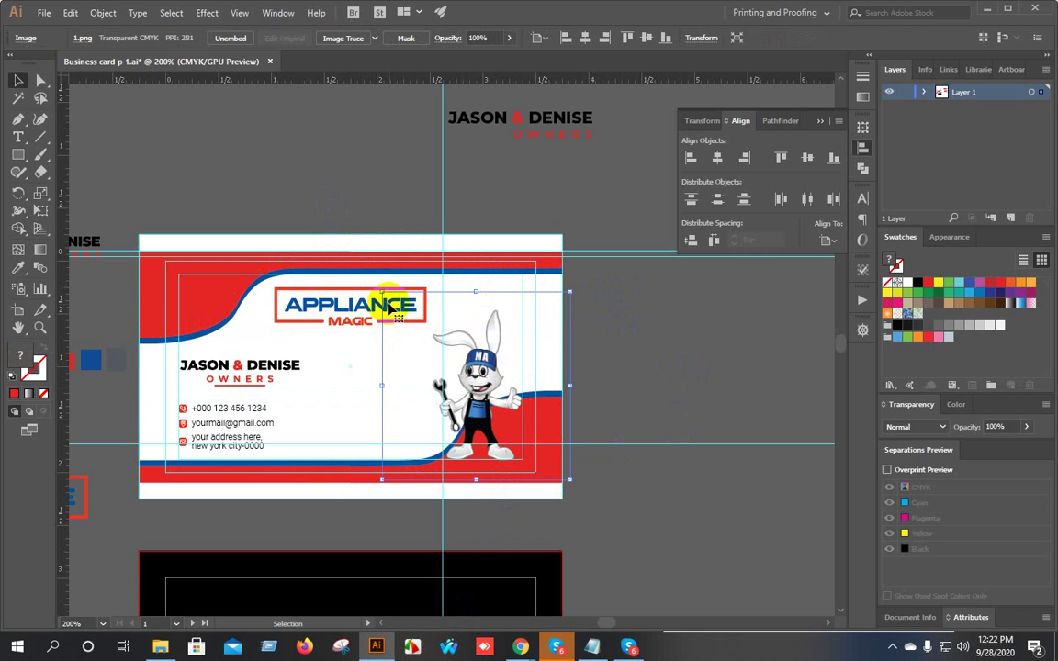
scroll(381, 287, up, 2)
drag(387, 292, 371, 276)
scroll(415, 325, down, 2)
click(538, 470)
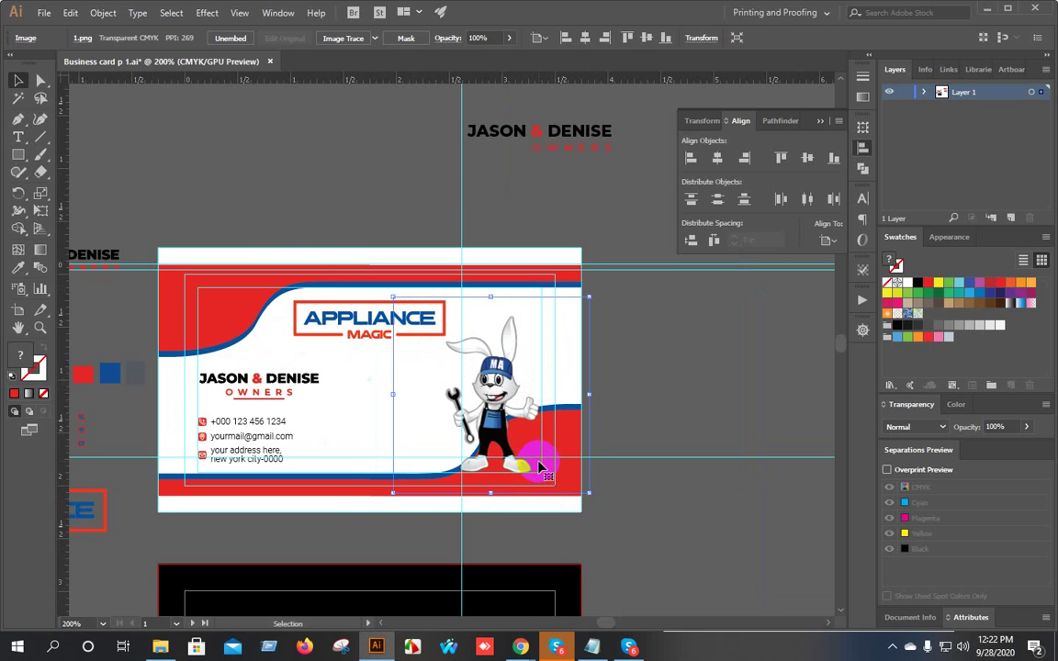
scroll(539, 466, up, 2)
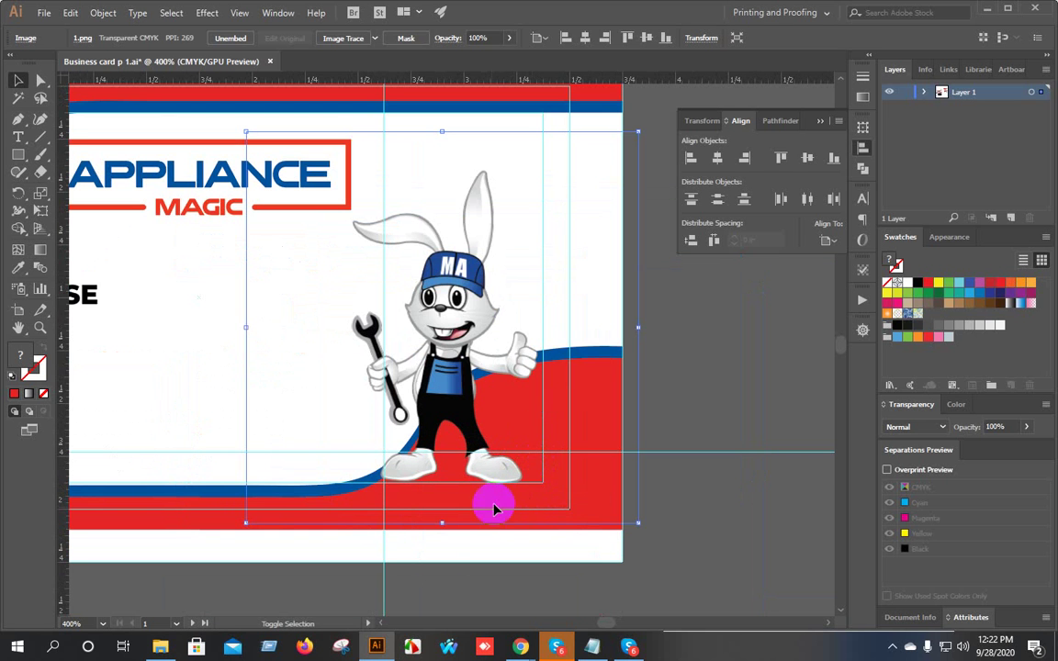
drag(640, 521, 656, 534)
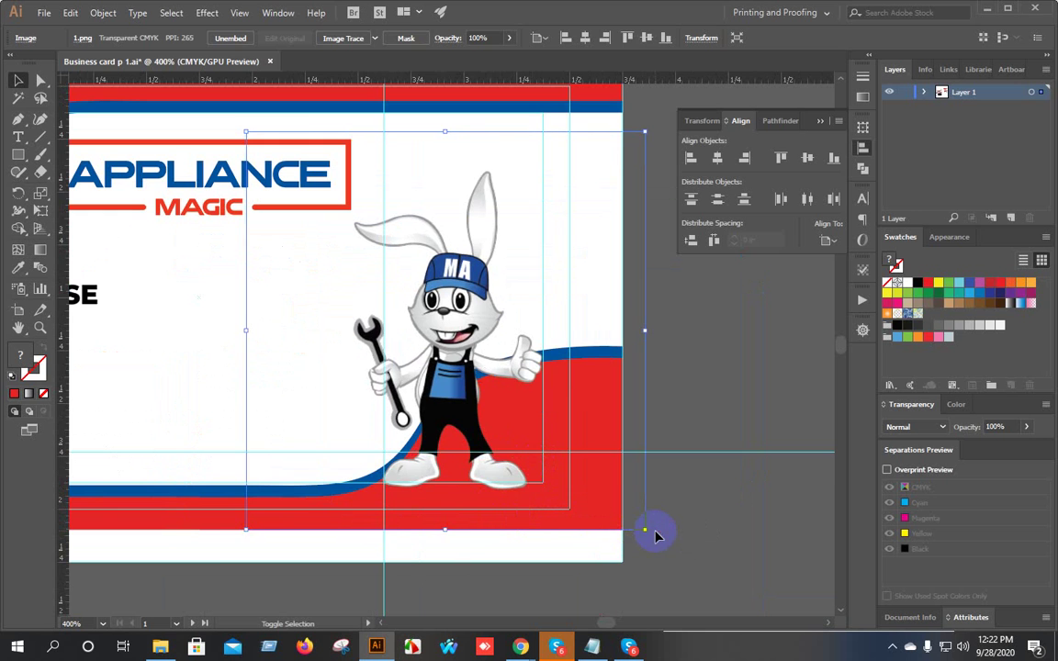
scroll(670, 521, down, 2)
click(716, 511)
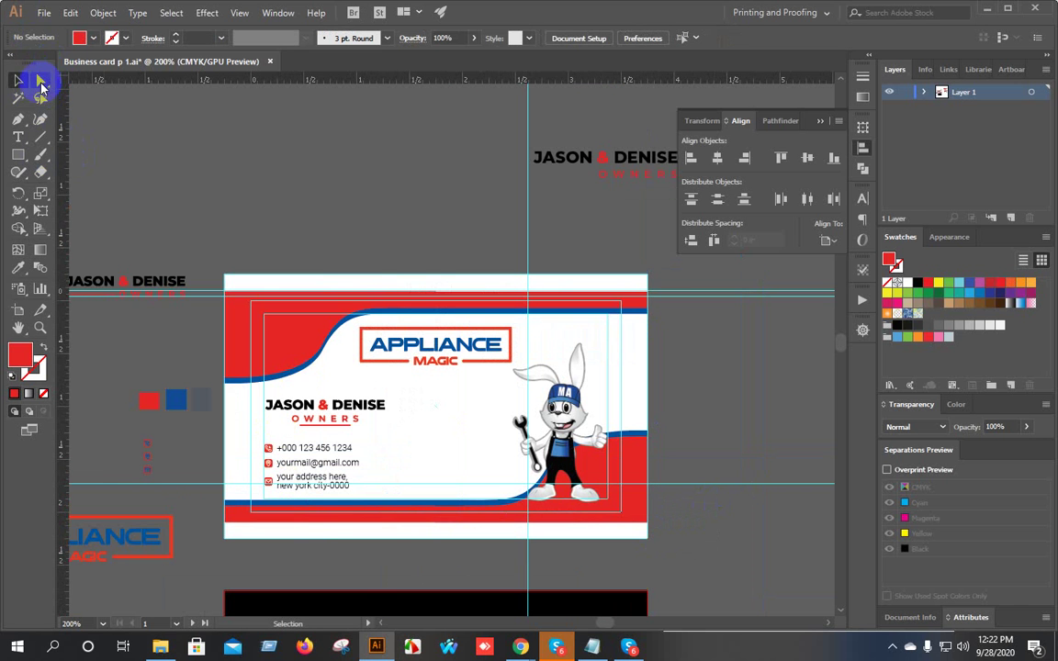
Move the two bottom corner anchors of the lower red wave down to the card's bottom bleed edge.
click(39, 82)
scroll(312, 519, up, 3)
drag(307, 531, 384, 406)
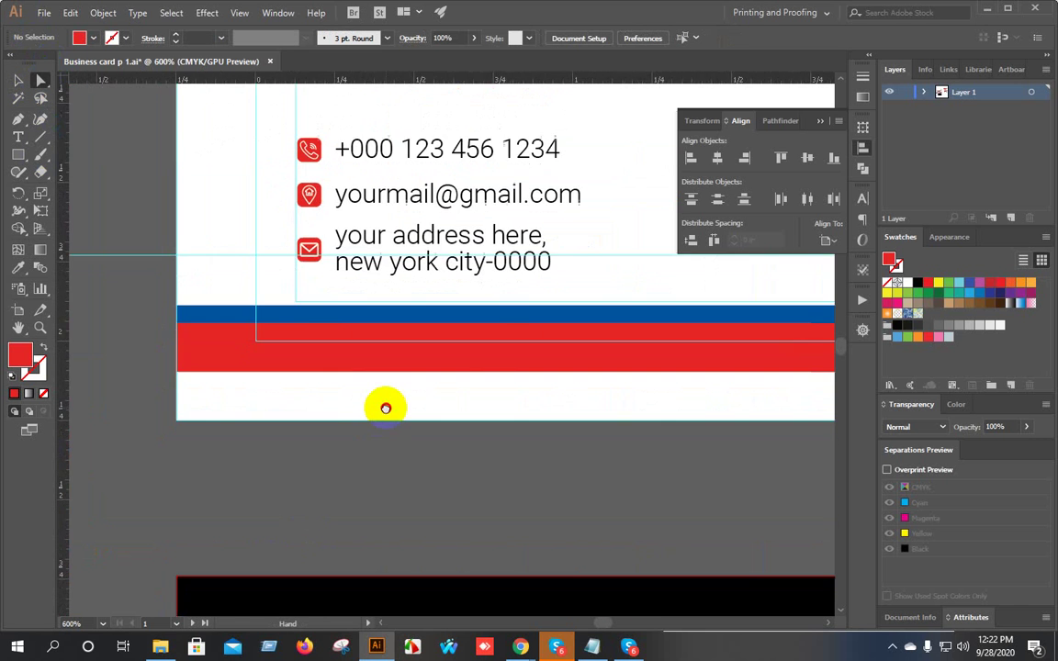
click(182, 381)
scroll(211, 385, down, 5)
scroll(484, 383, up, 4)
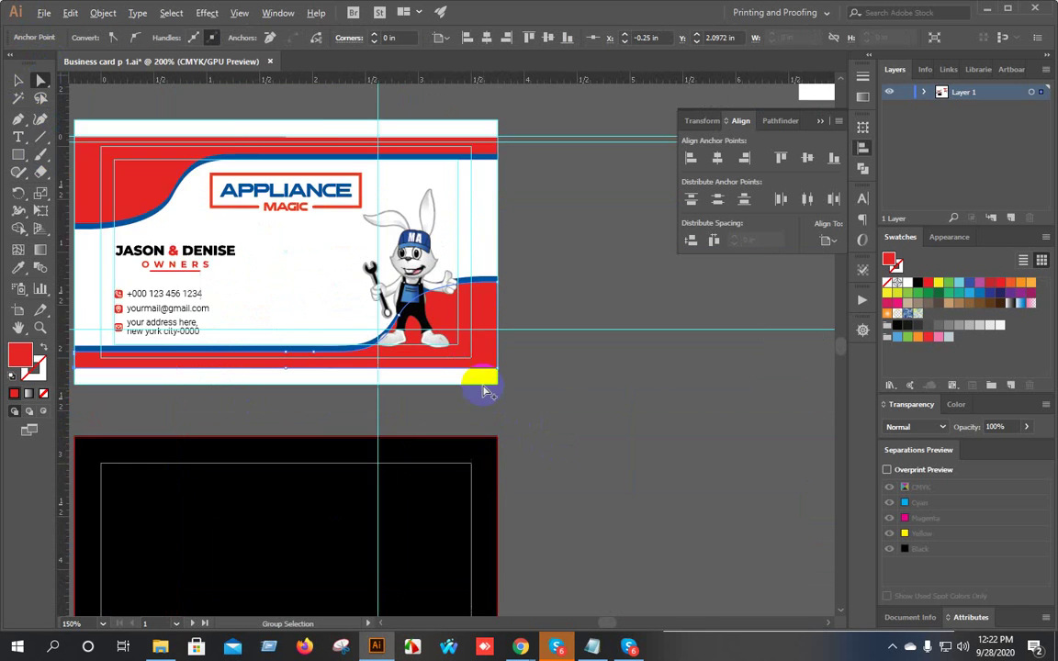
shift+click(512, 350)
scroll(569, 390, down, 2)
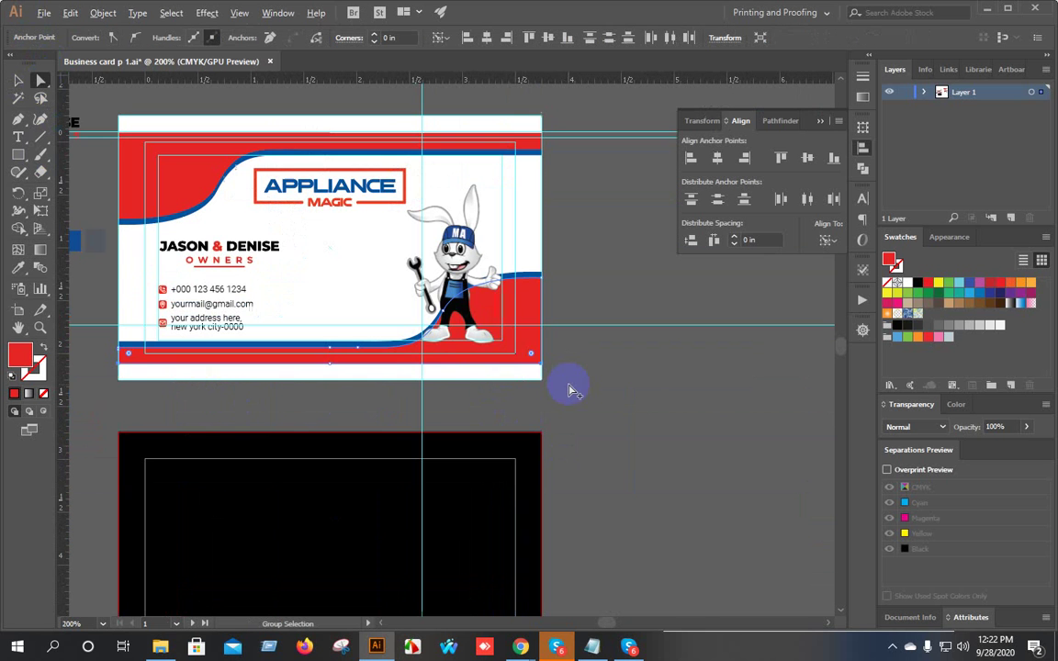
key(Down)
key(Down)
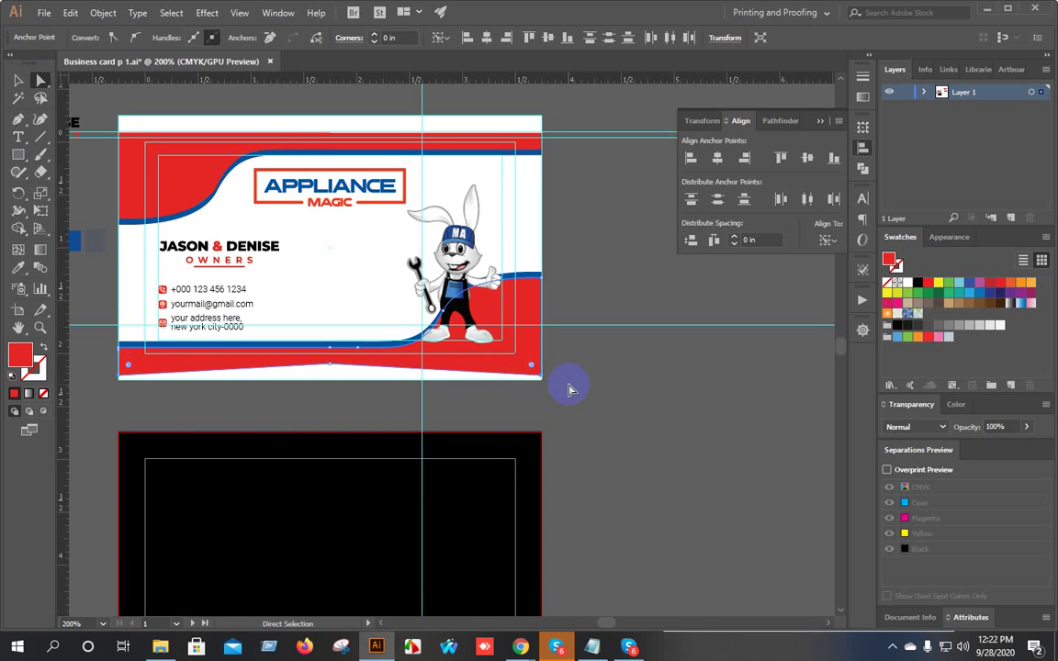
scroll(302, 389, up, 3)
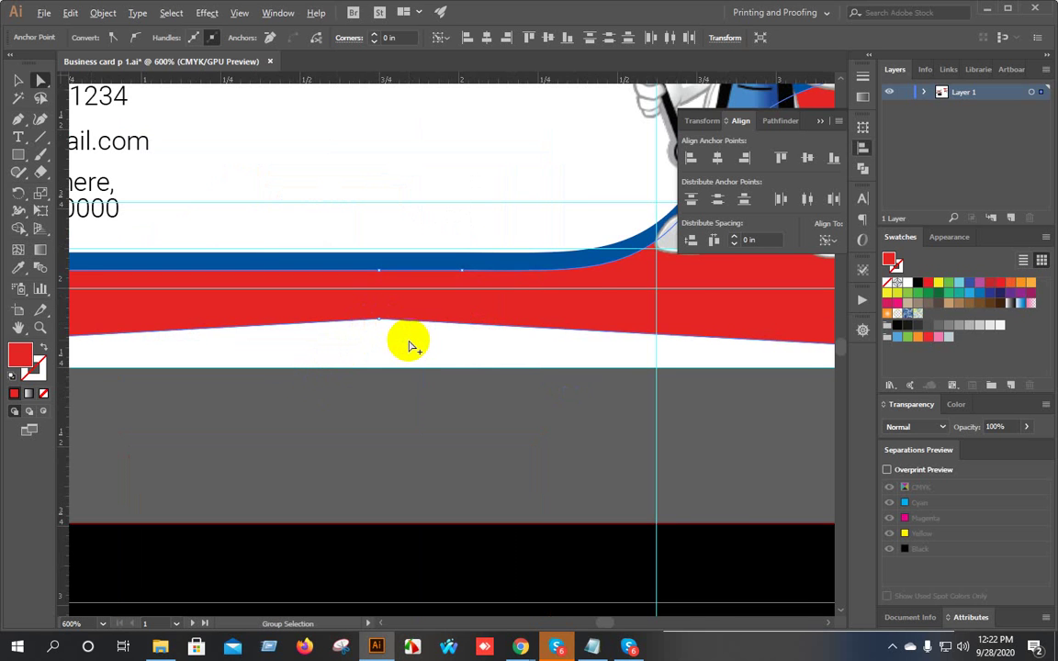
scroll(255, 354, down, 4)
scroll(300, 354, up, 5)
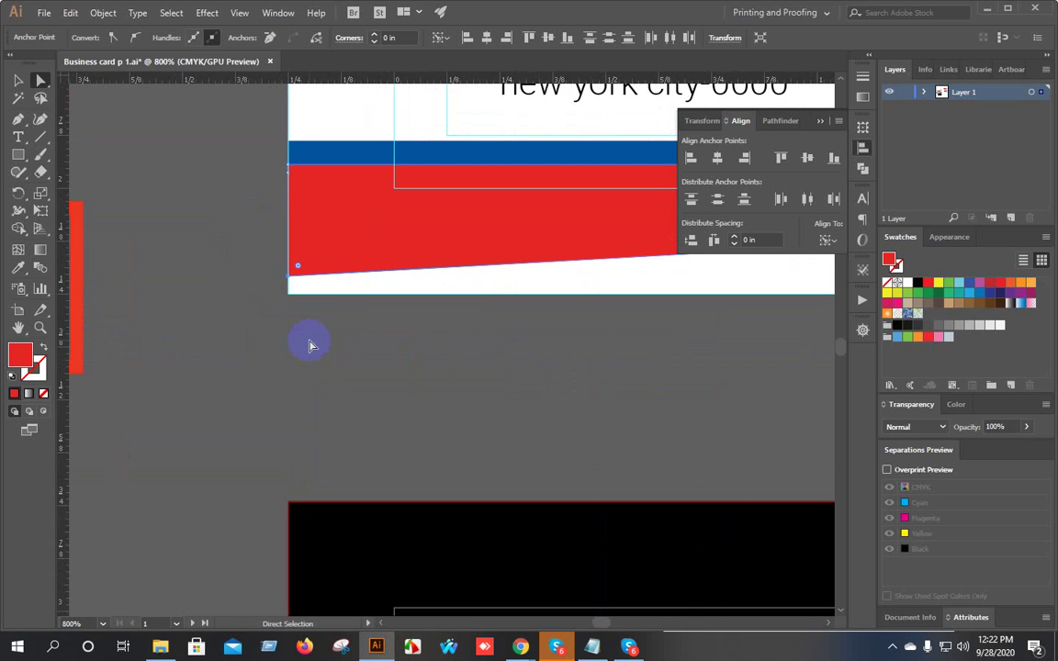
key(Down)
key(Down)
key(Down)
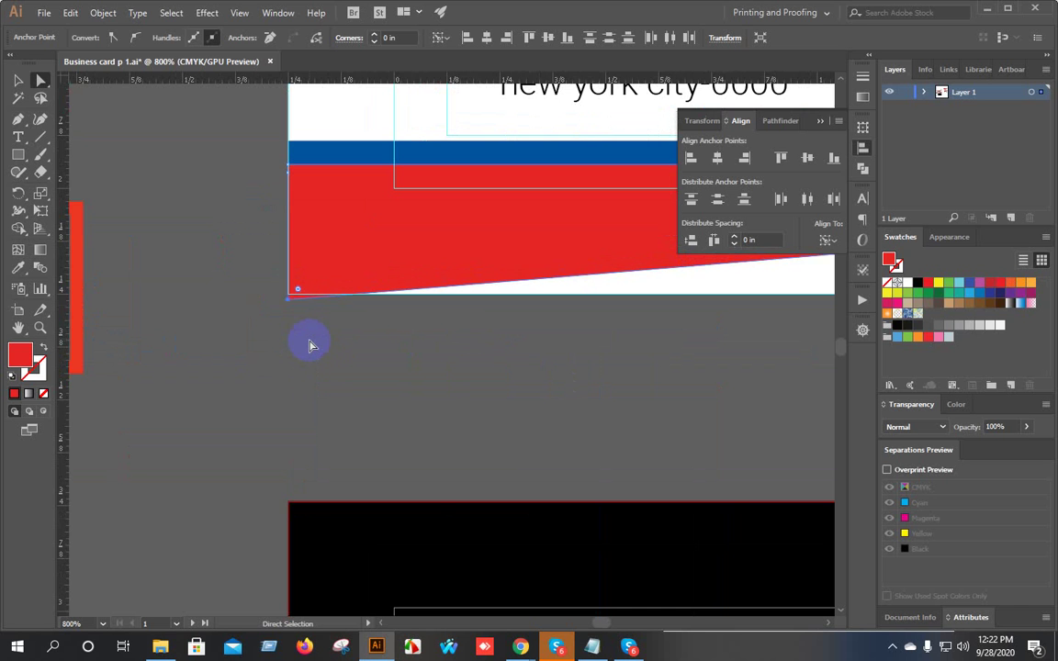
scroll(310, 346, up, 6)
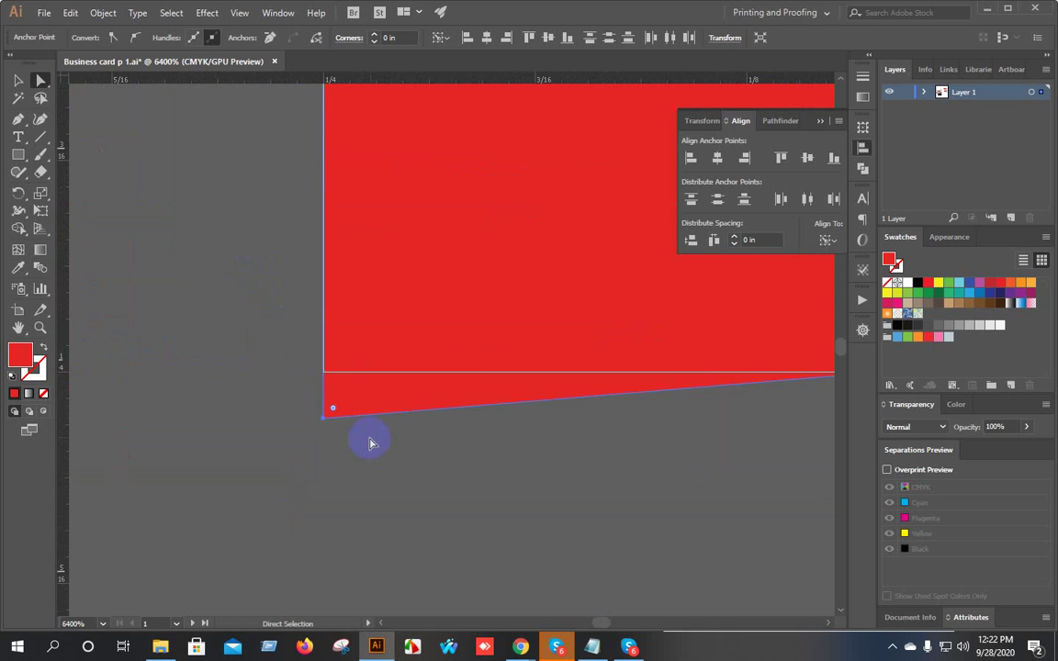
key(Up)
scroll(354, 420, down, 9)
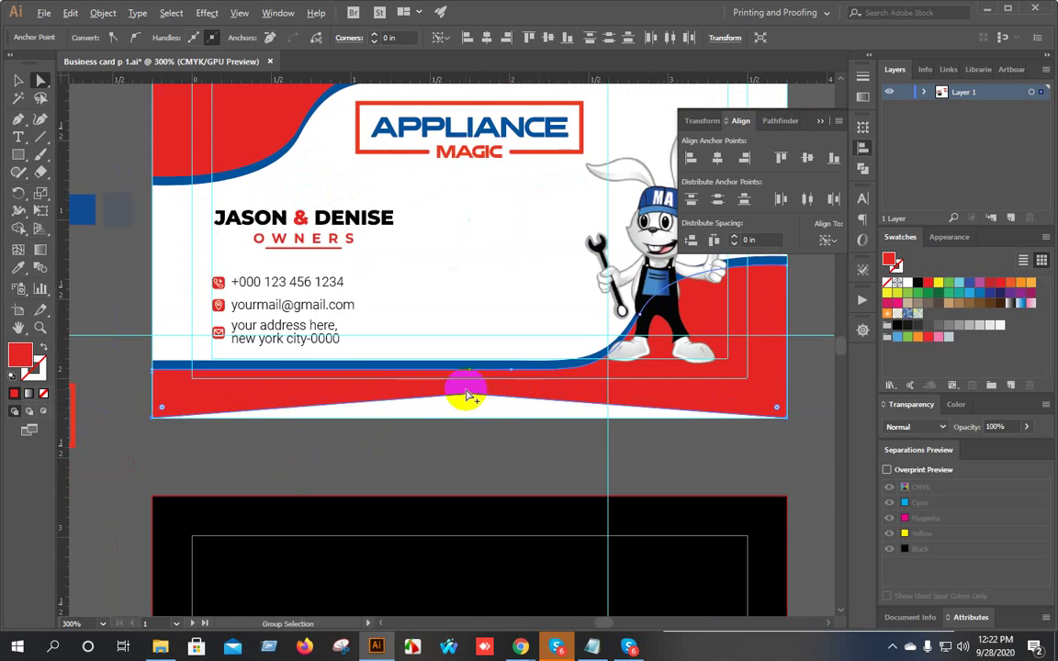
Pull the middle anchor of the lower red wave's bottom edge down to the bleed edge and deselect the shape.
scroll(466, 395, up, 5)
drag(496, 430, 500, 548)
scroll(526, 492, down, 6)
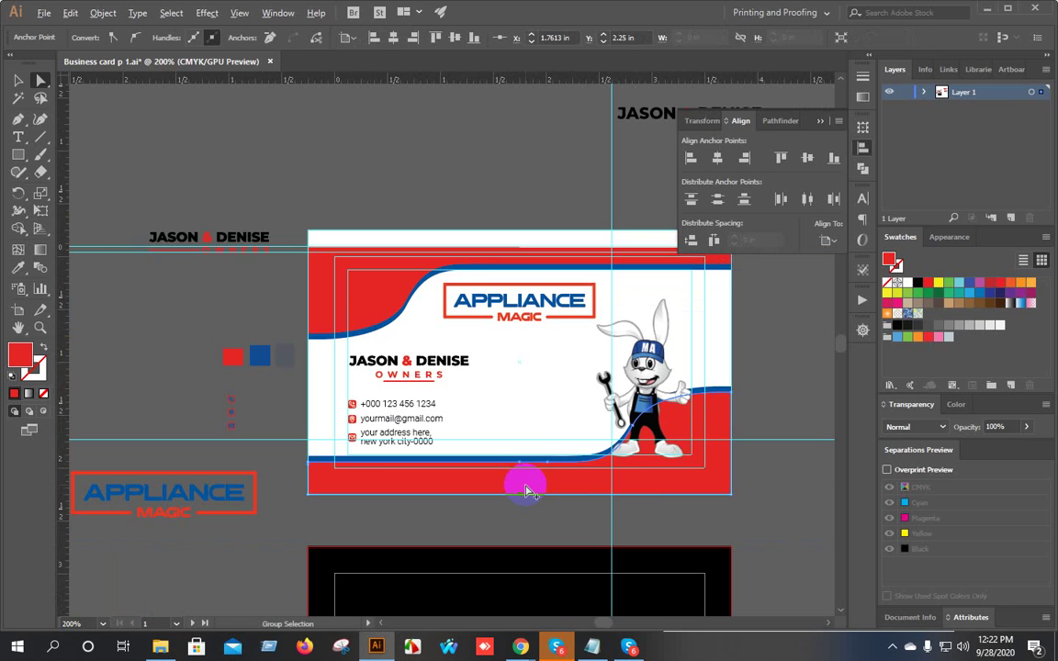
click(797, 494)
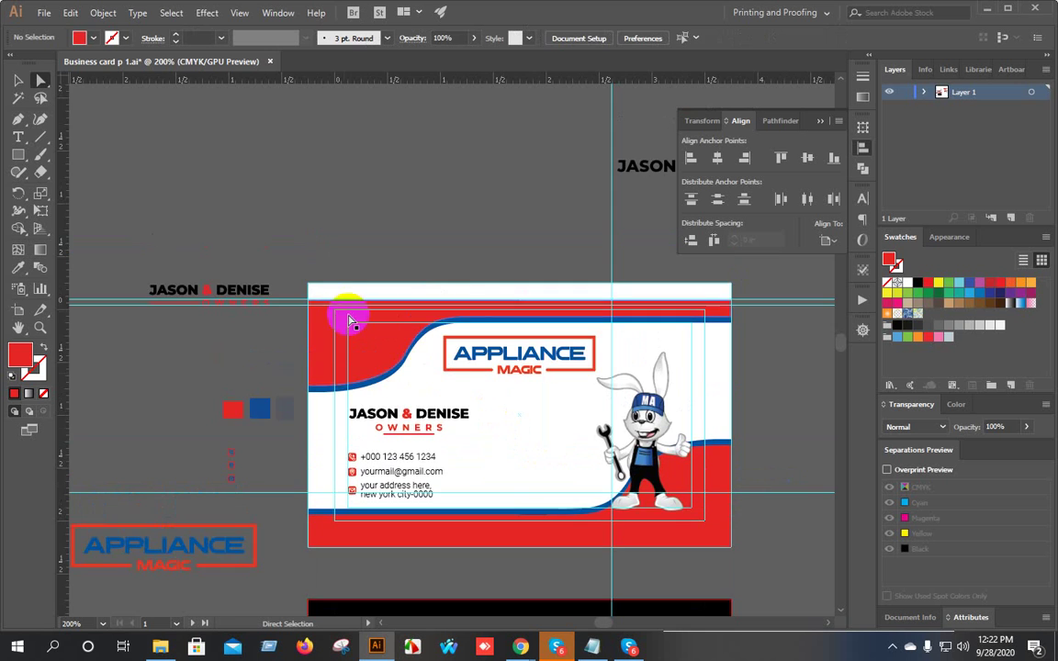
Move the upper red wave's two top corner anchors and middle top anchor up to the card's top bleed edge, and deselect.
scroll(312, 299, up, 3)
click(238, 395)
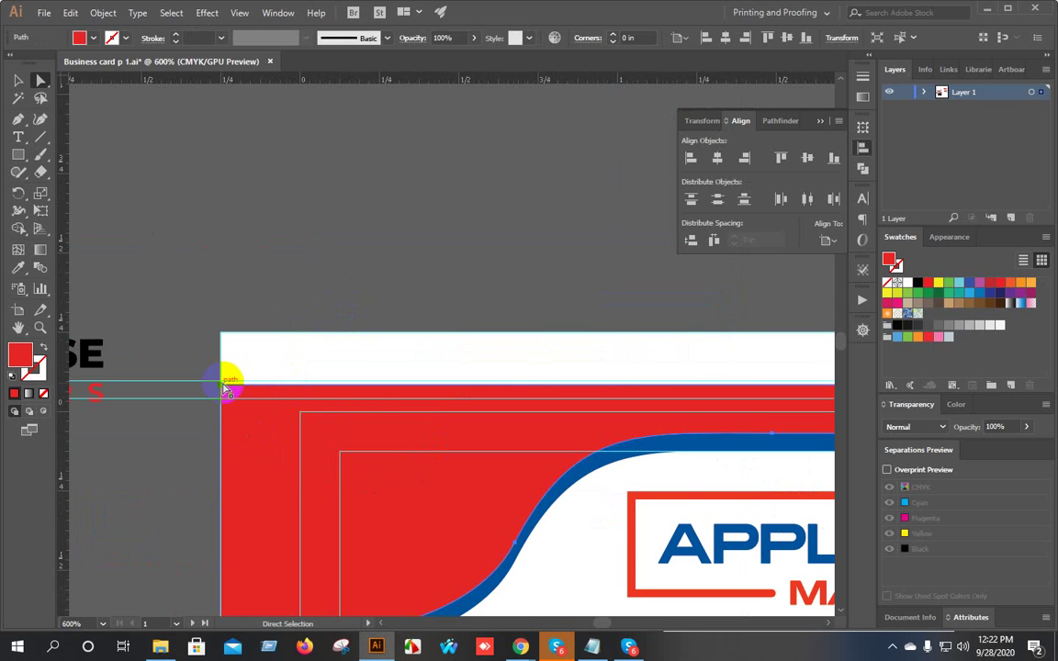
click(227, 391)
scroll(696, 401, down, 2)
drag(696, 401, 422, 402)
shift+click(422, 399)
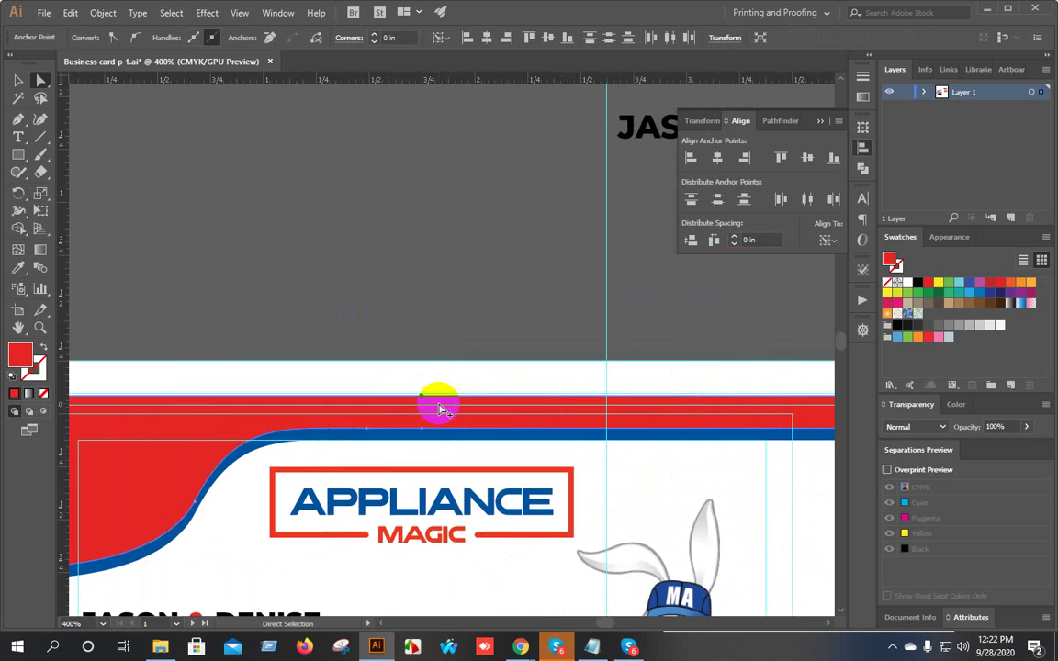
scroll(439, 404, down, 5)
scroll(521, 400, up, 7)
drag(353, 488, 348, 484)
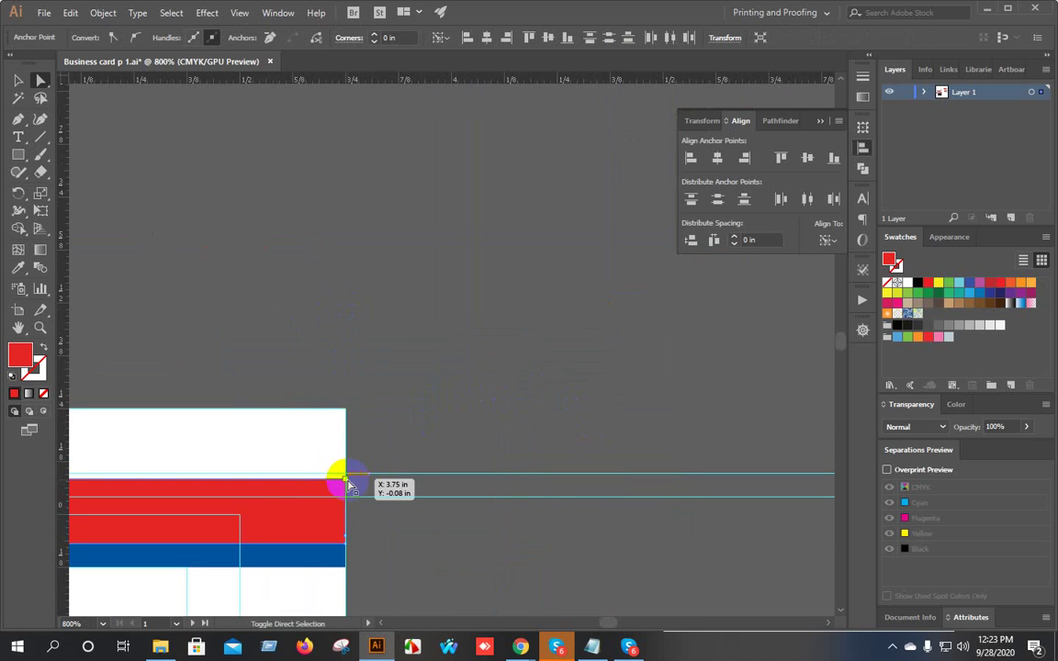
scroll(348, 484, down, 4)
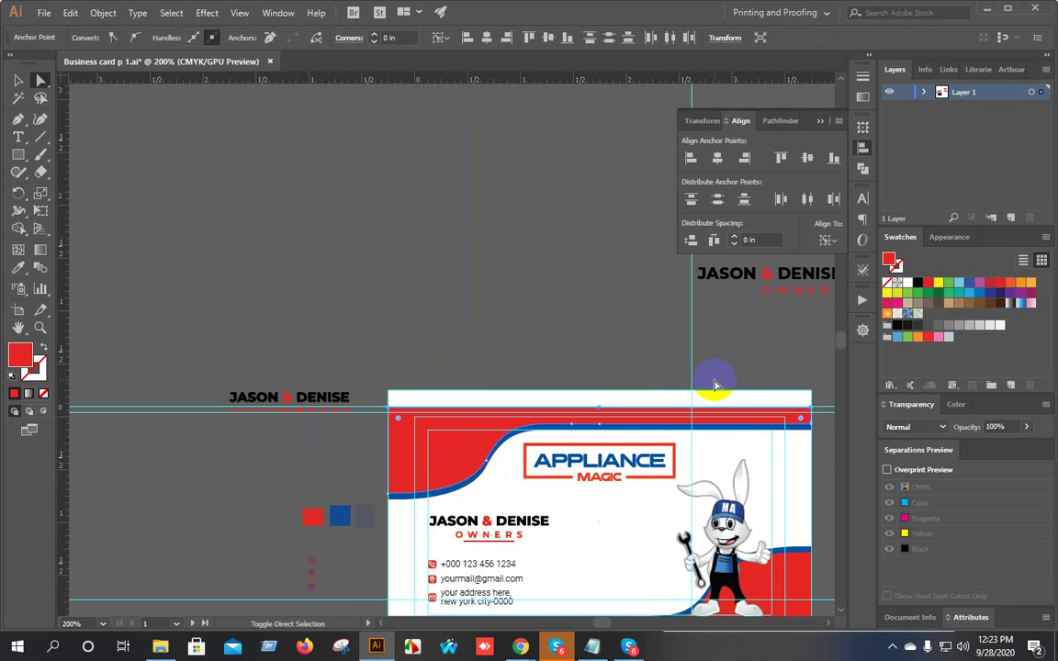
drag(715, 385, 715, 384)
scroll(713, 378, up, 5)
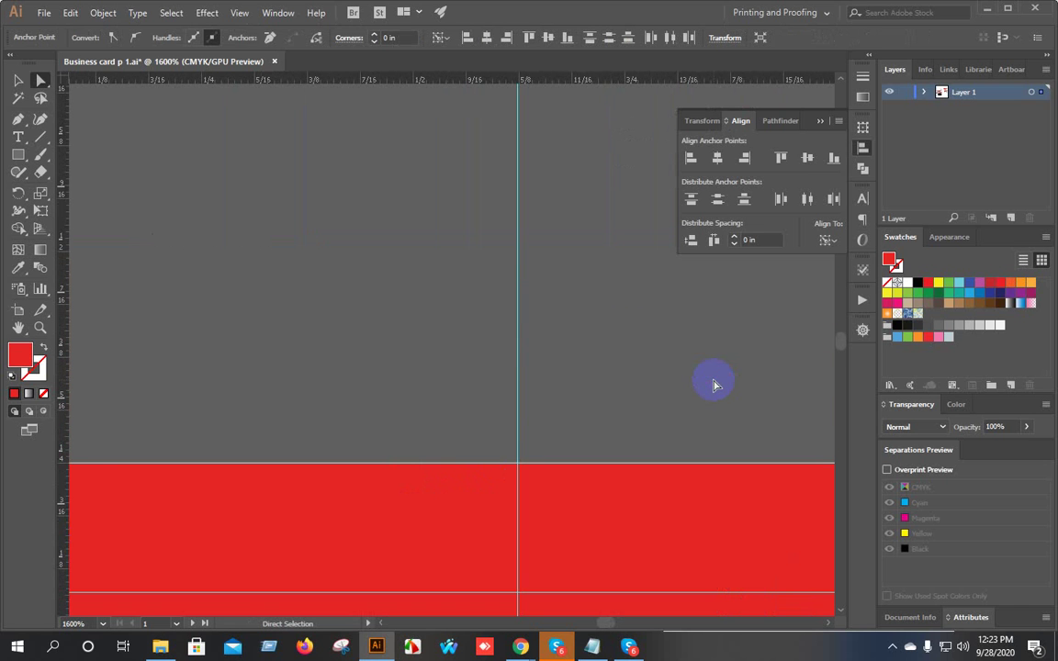
click(484, 321)
Examine the whole card front, checking the red bleed areas, contact block and mascot placement.
scroll(484, 321, down, 6)
drag(576, 388, 500, 281)
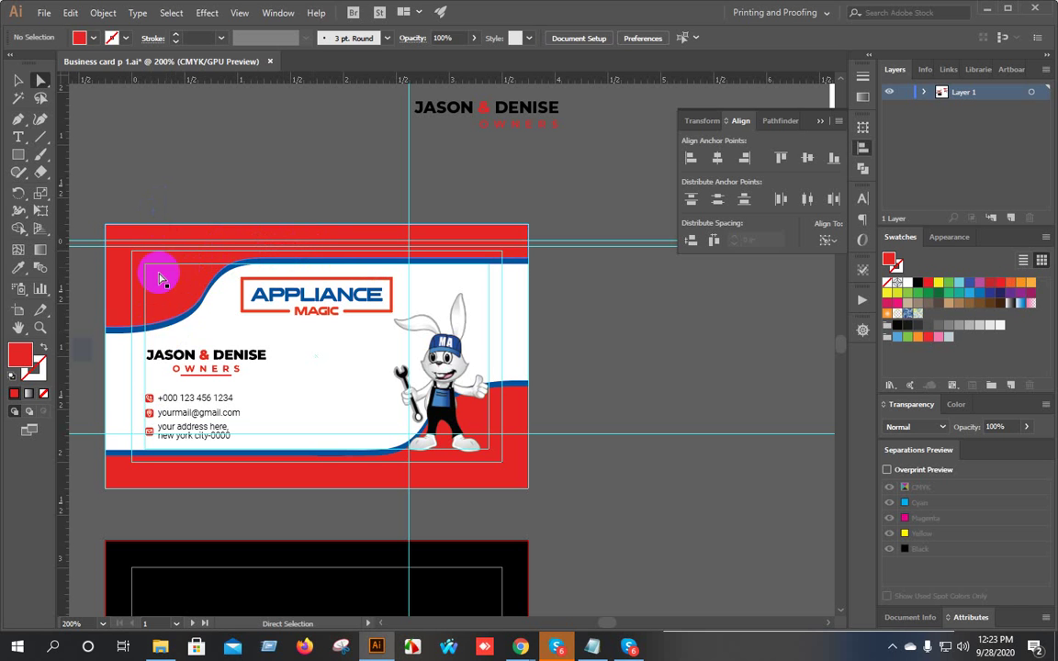
scroll(592, 326, down, 1)
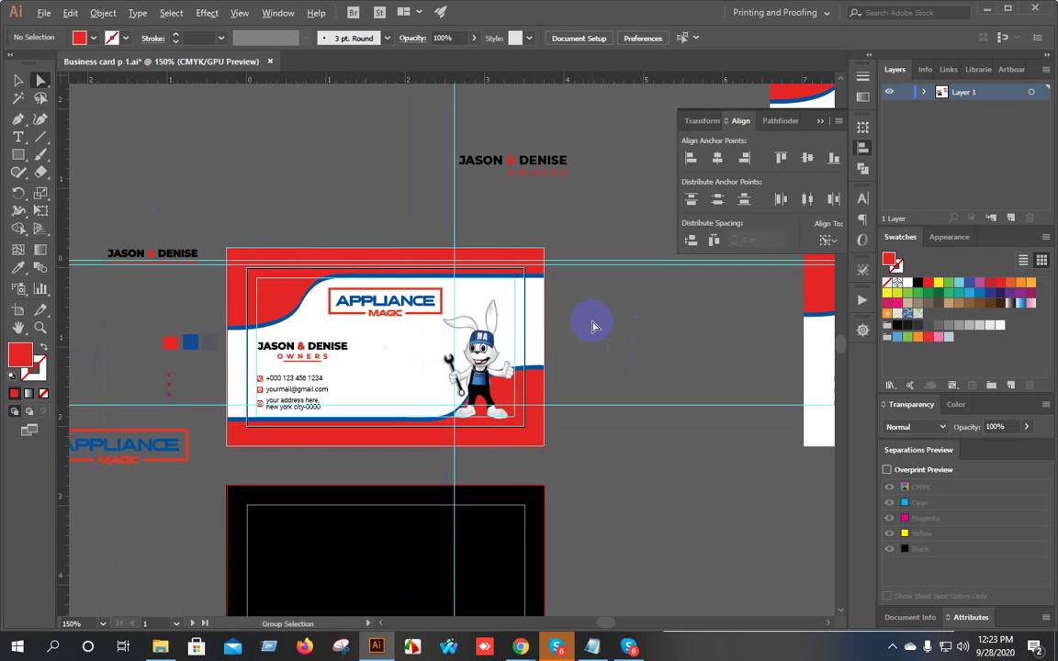
scroll(276, 460, up, 2)
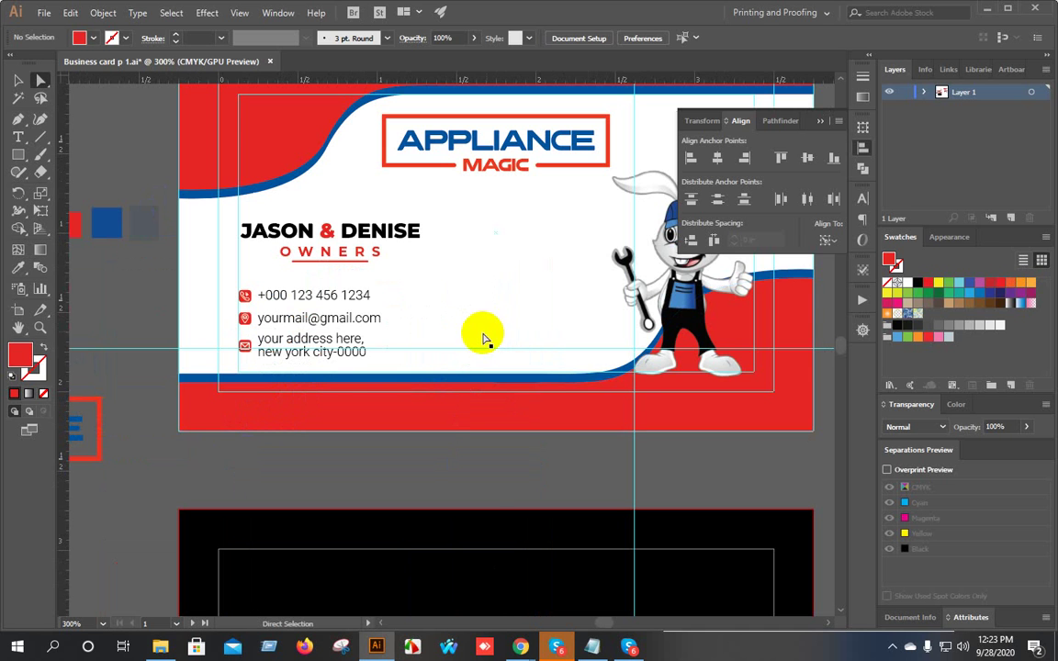
scroll(432, 358, down, 2)
drag(548, 372, 441, 315)
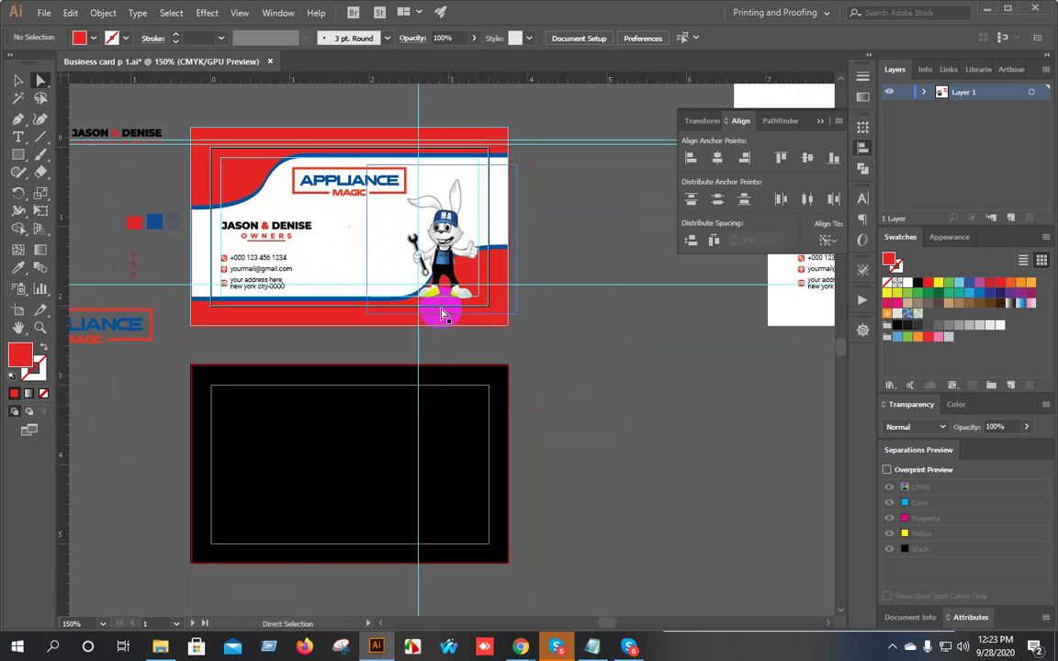
scroll(551, 266, down, 3)
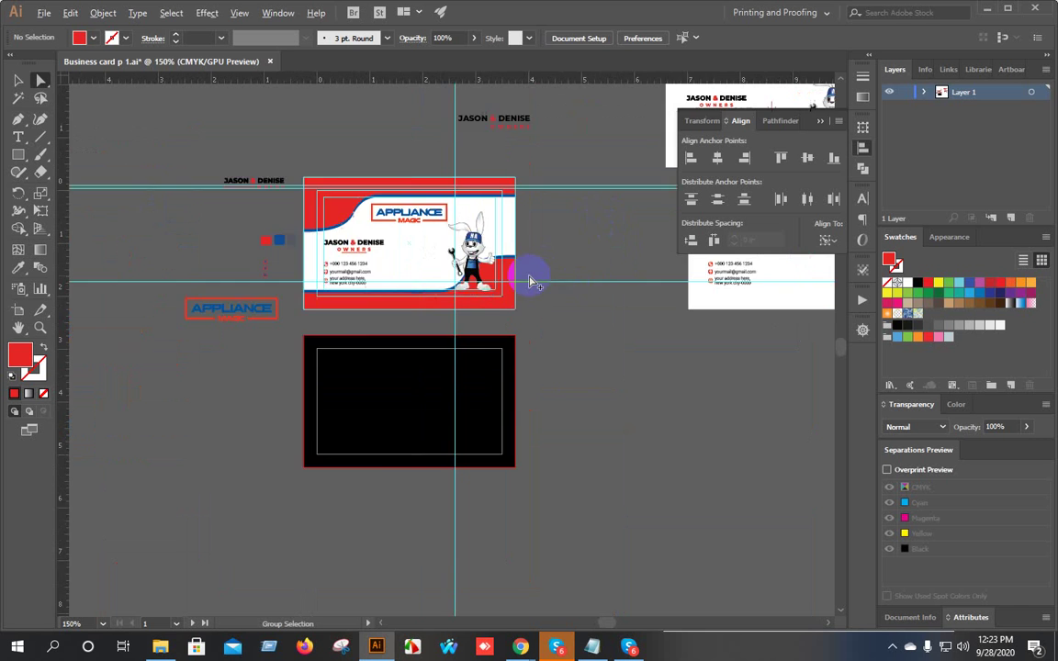
scroll(367, 276, up, 4)
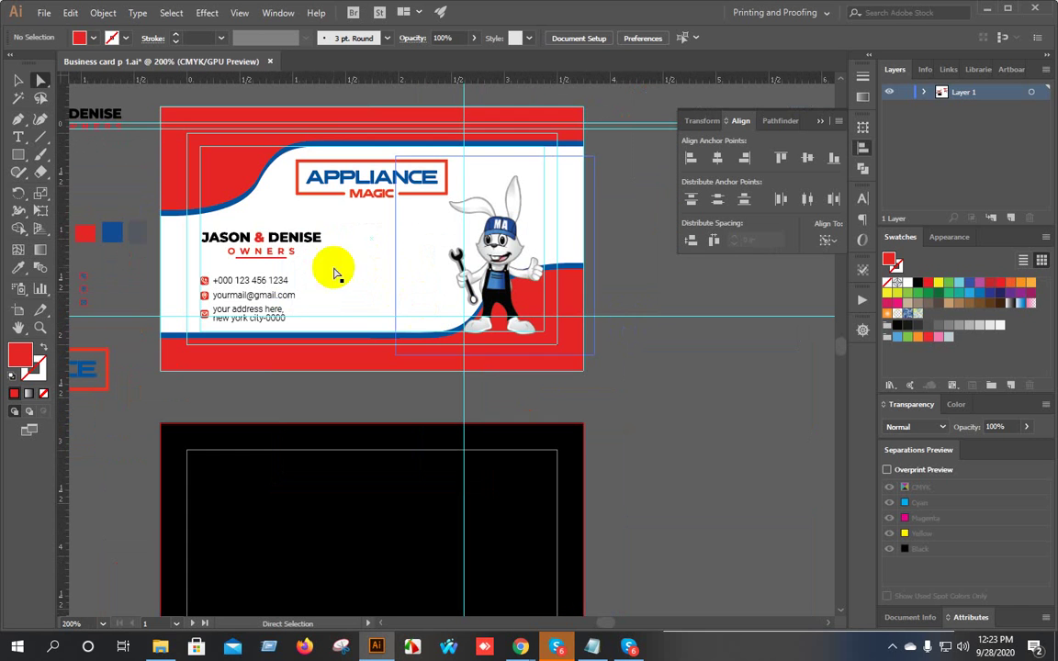
Switch to Chrome and examine the design of contest entry #117 on Freelancer, closing it when done.
mouse_move(520, 643)
click(447, 585)
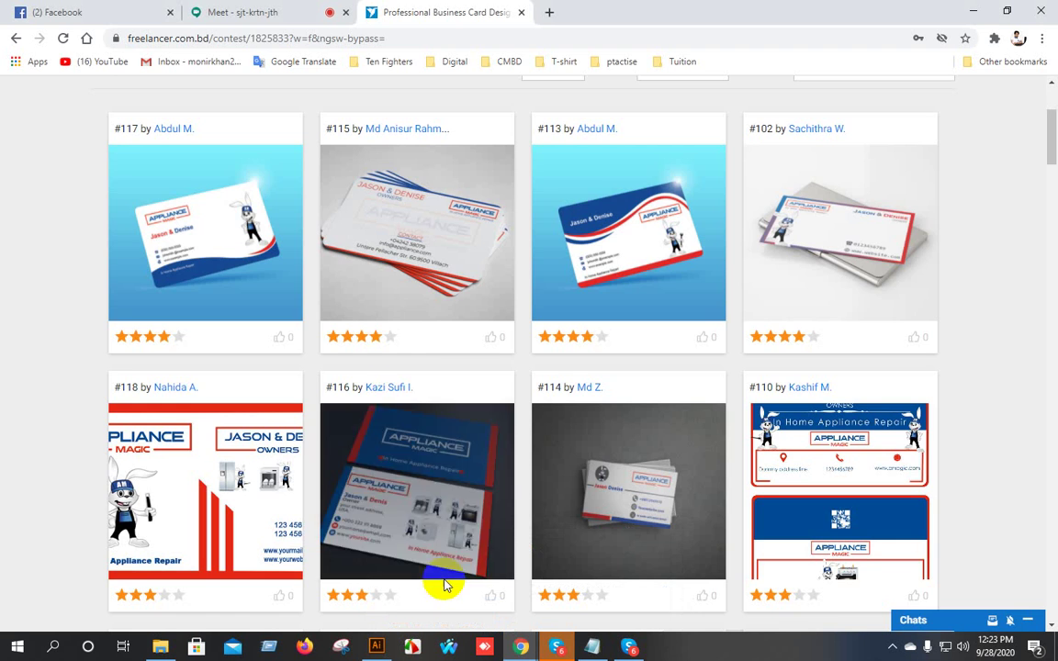
scroll(260, 219, up, 3)
click(197, 449)
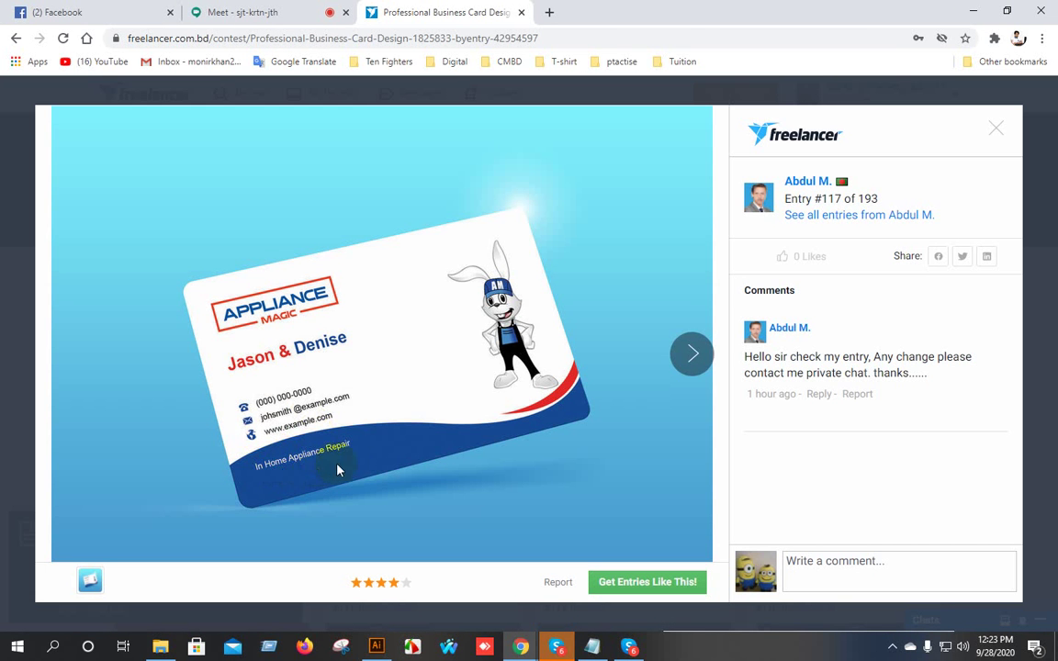
click(996, 129)
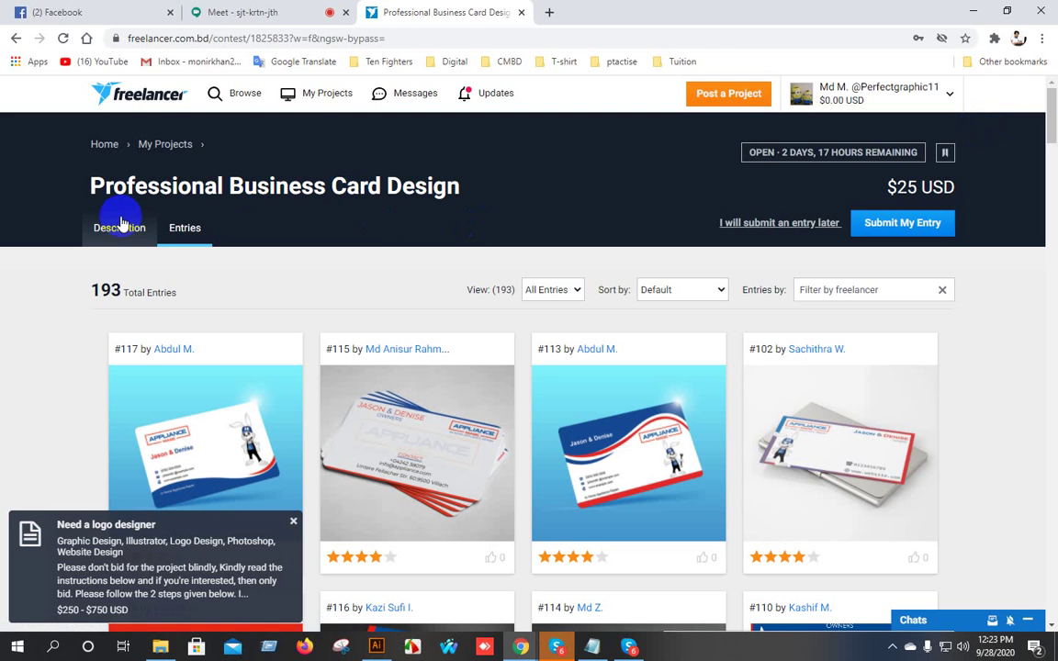
Copy "In Home Appliance Repair" from the contest description and paste it in Illustrator as a new text line outside the card.
click(116, 228)
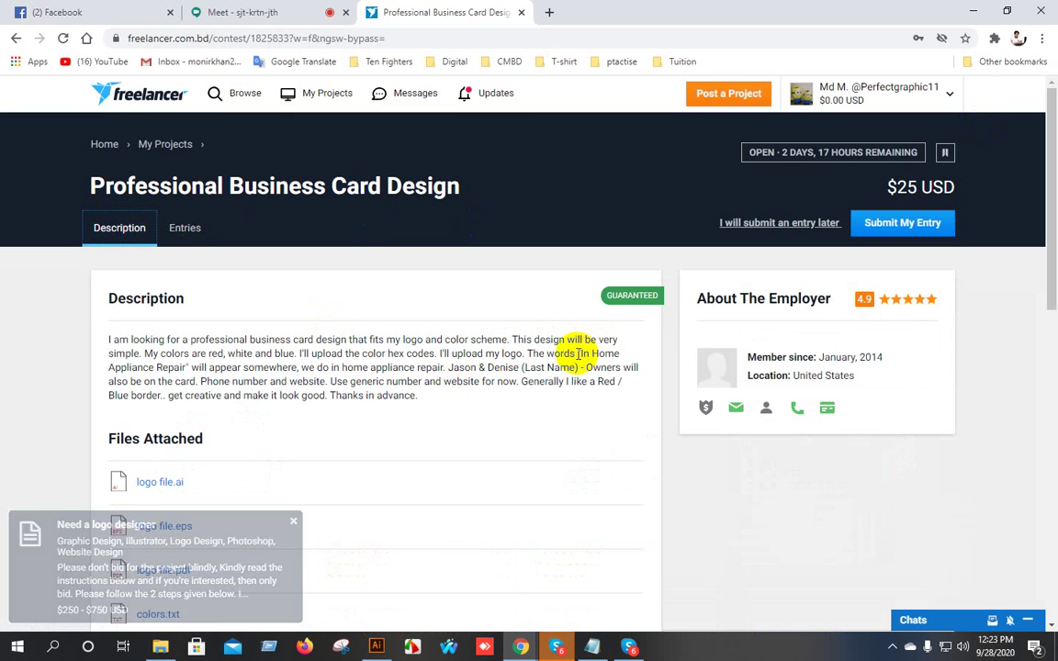
drag(577, 354, 190, 369)
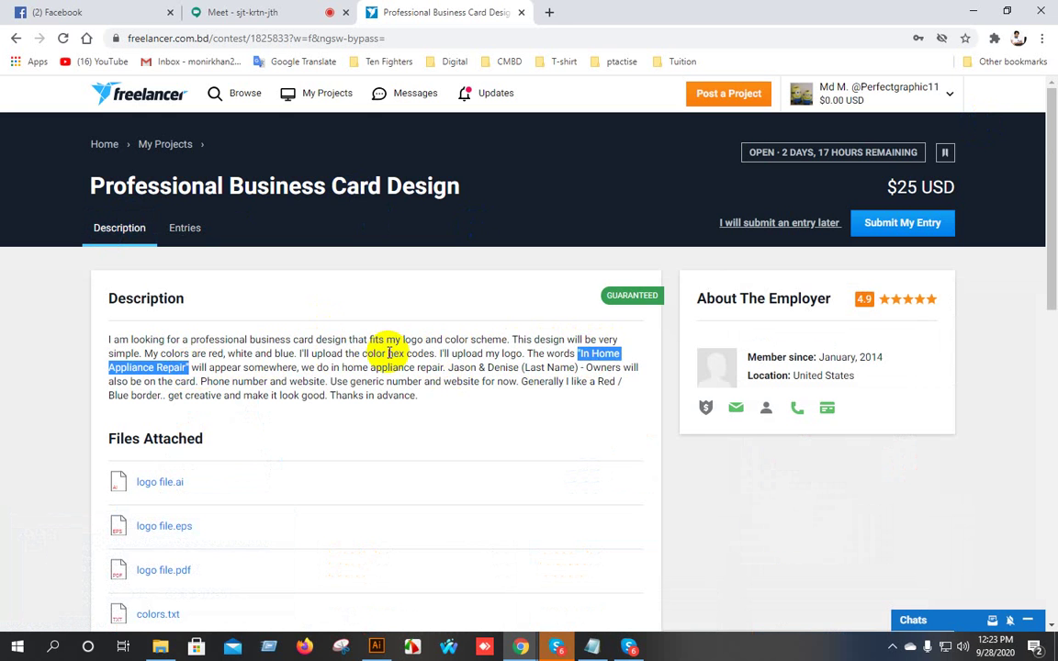
click(376, 647)
click(22, 136)
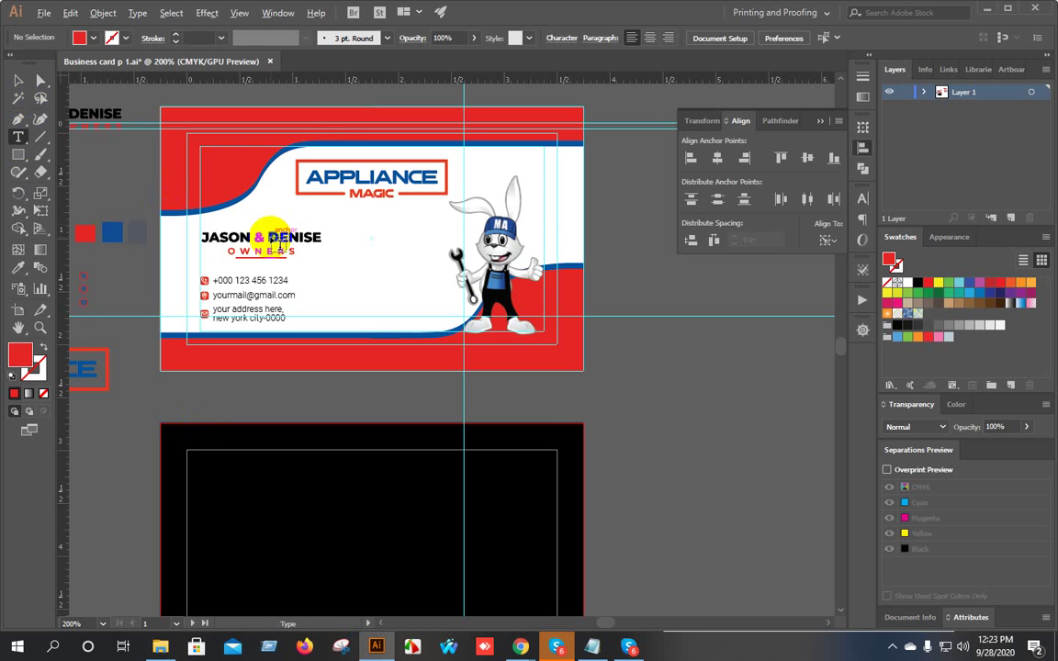
scroll(266, 203, down, 1)
click(562, 371)
text(IN HOME APPLIANCE REPAIR")
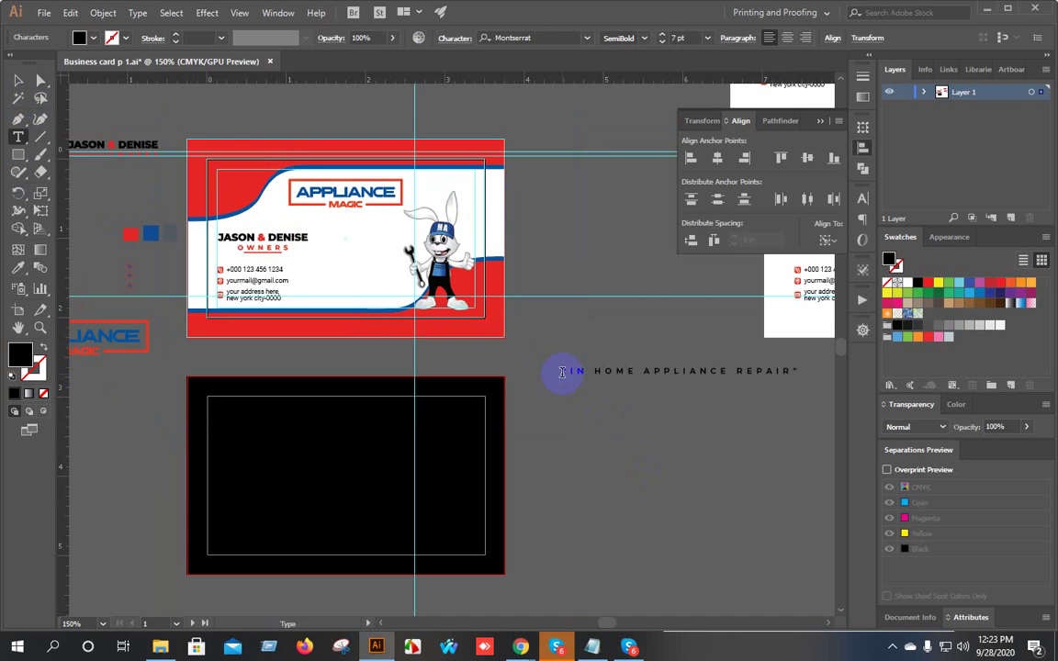
click(18, 82)
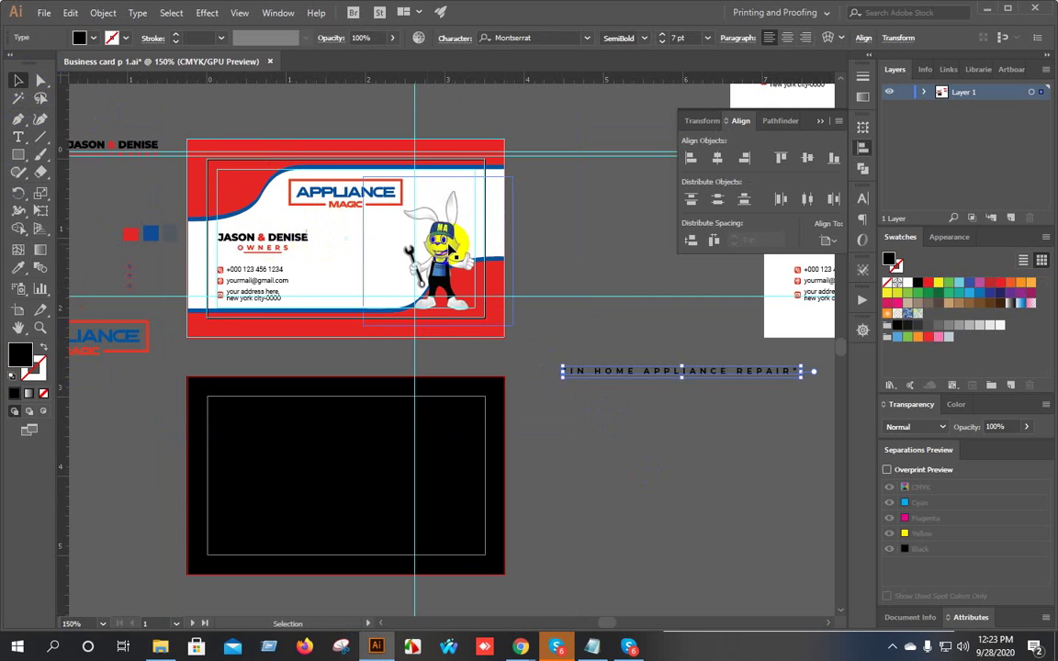
Set the tracking of the "IN HOME APPLIANCE REPAIR" text to 0.
click(550, 37)
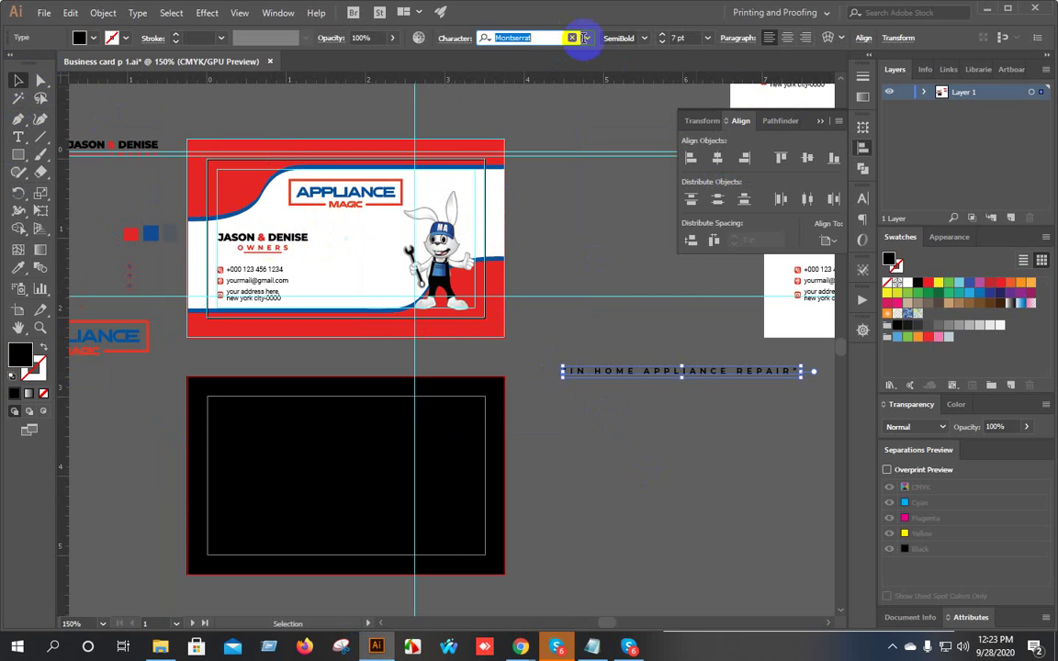
click(644, 38)
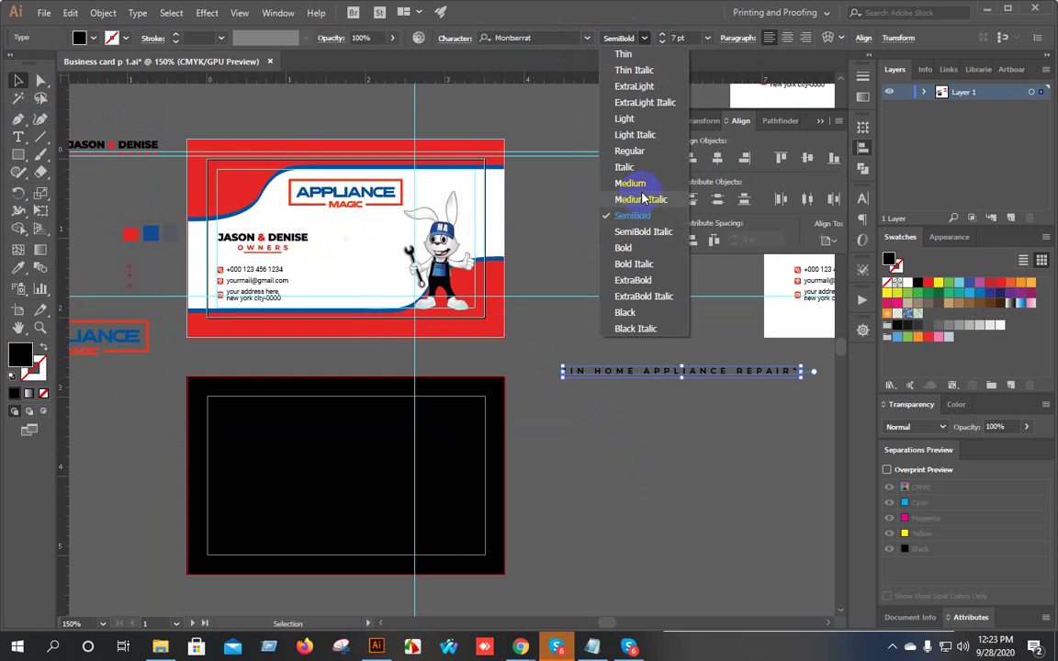
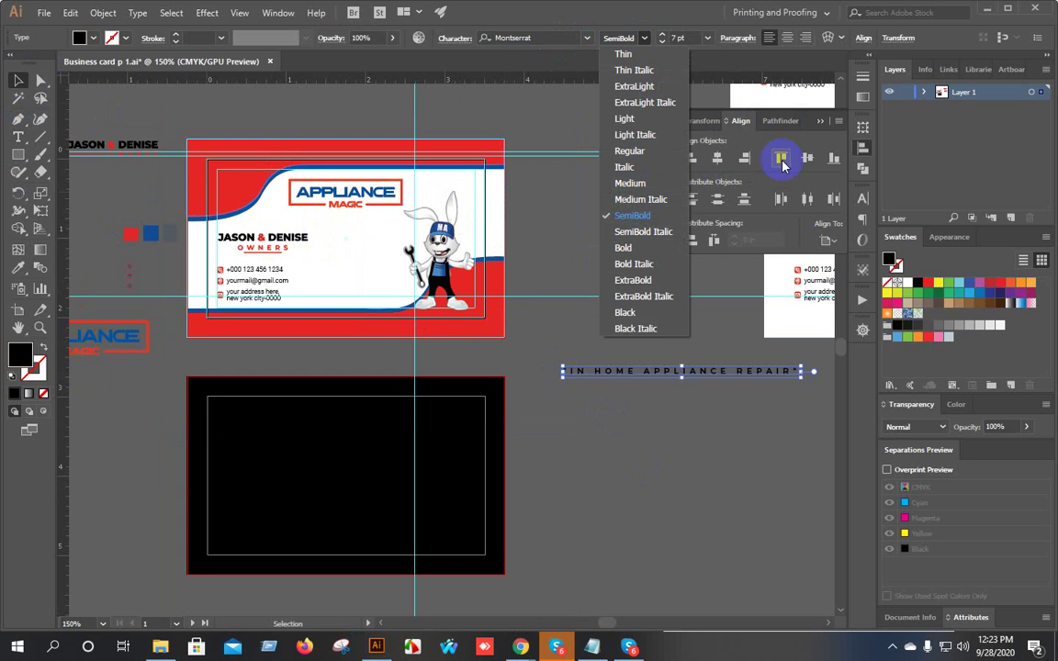
click(863, 200)
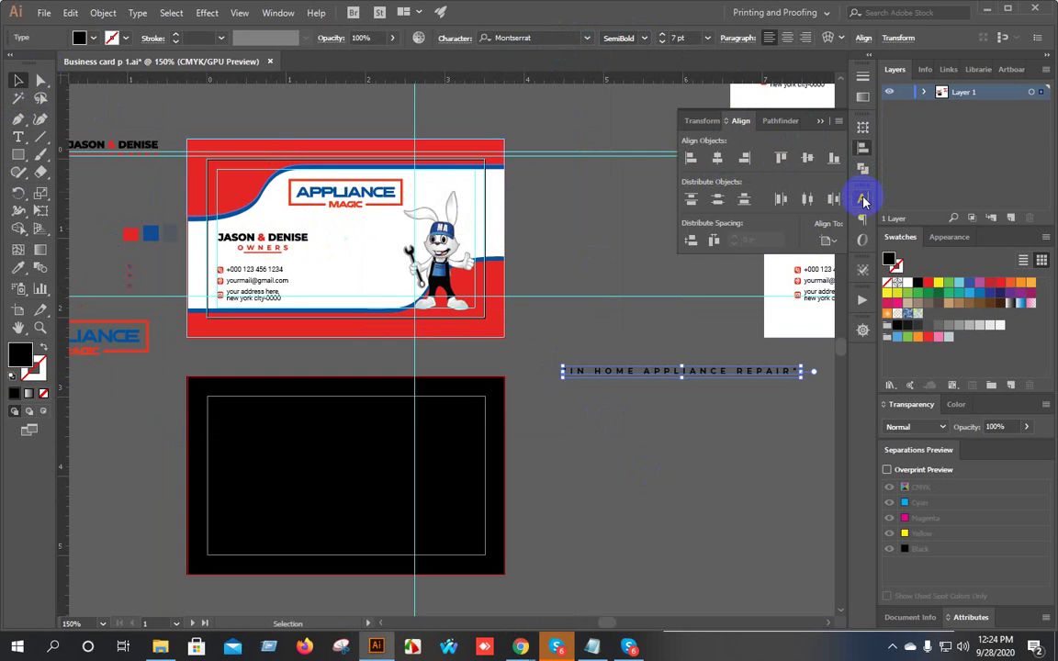
click(862, 201)
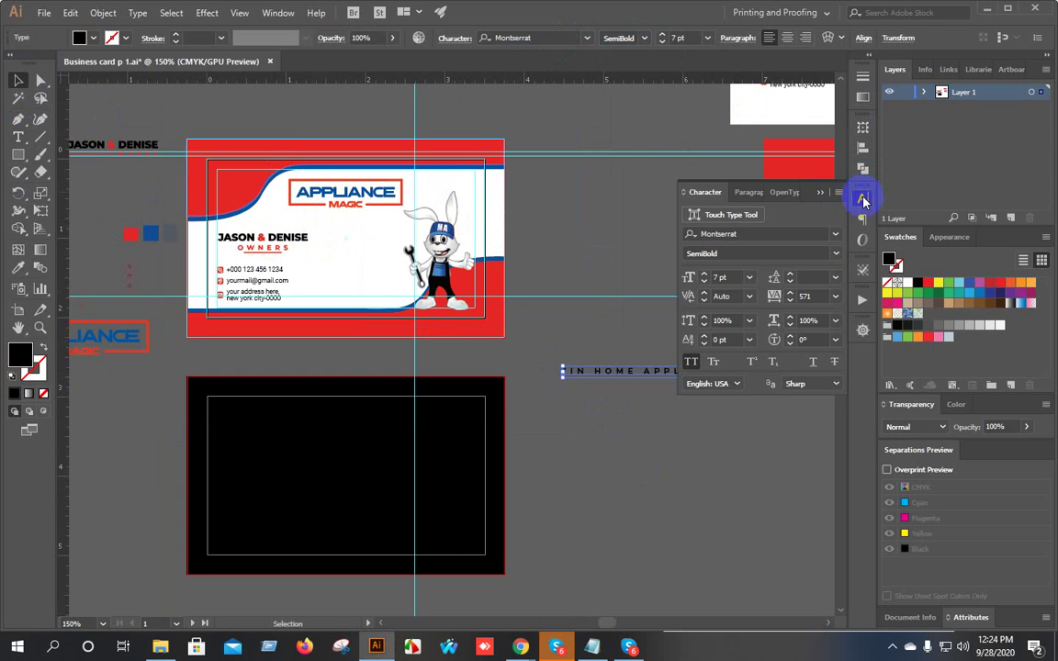
click(1047, 57)
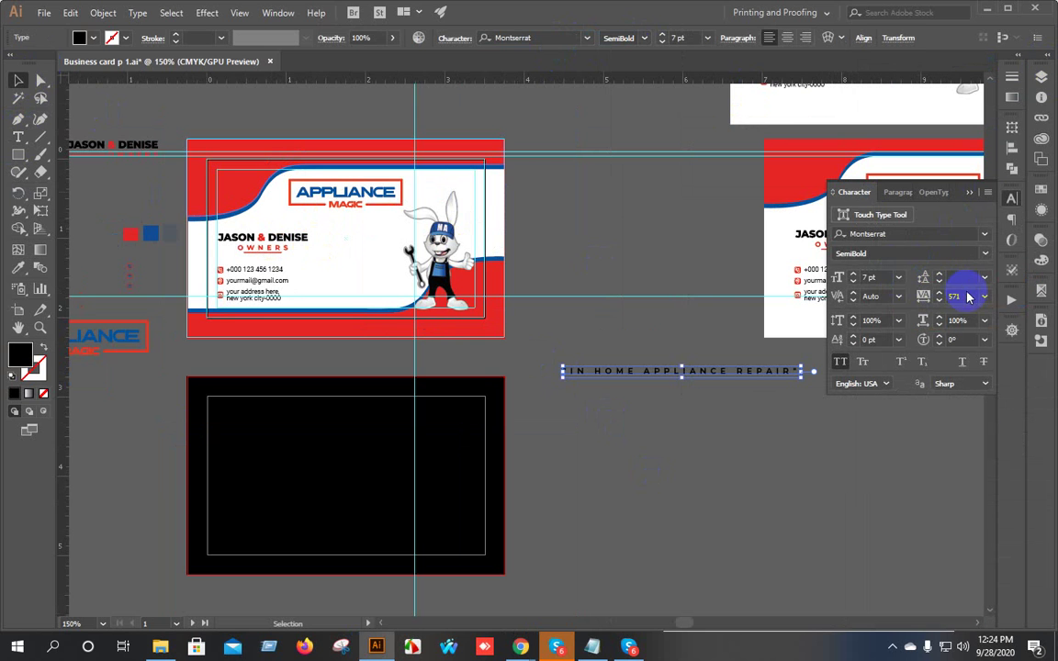
text(0)
key(Return)
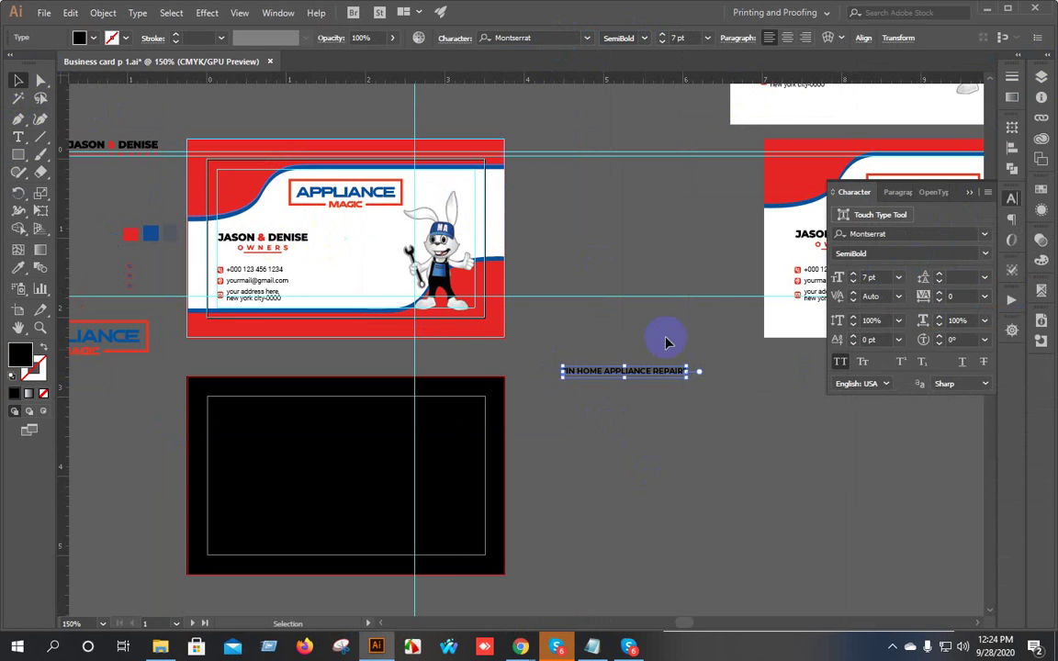
Move the tagline onto the card's white area beside the address and reduce its font size to 6 pt.
scroll(602, 335, up, 2)
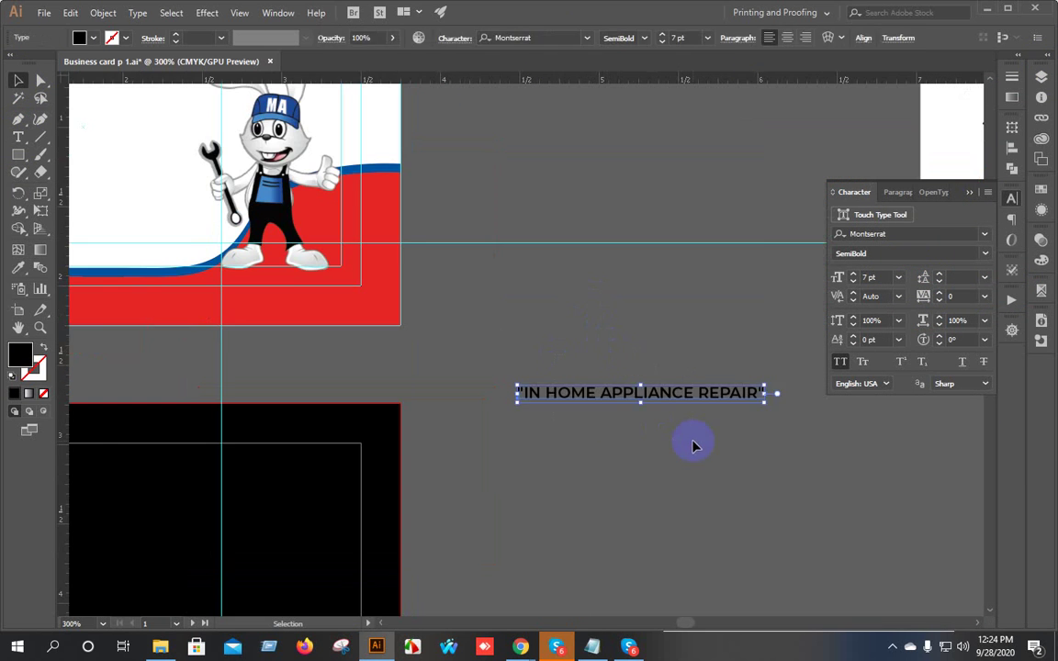
scroll(690, 441, down, 1)
drag(637, 407, 474, 304)
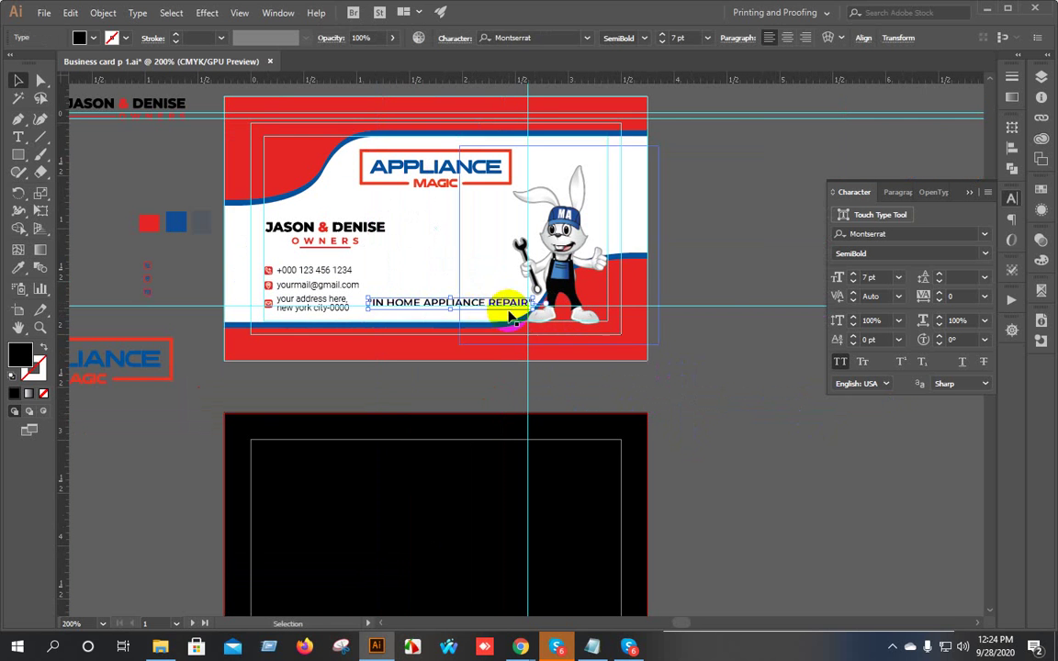
scroll(500, 312, up, 3)
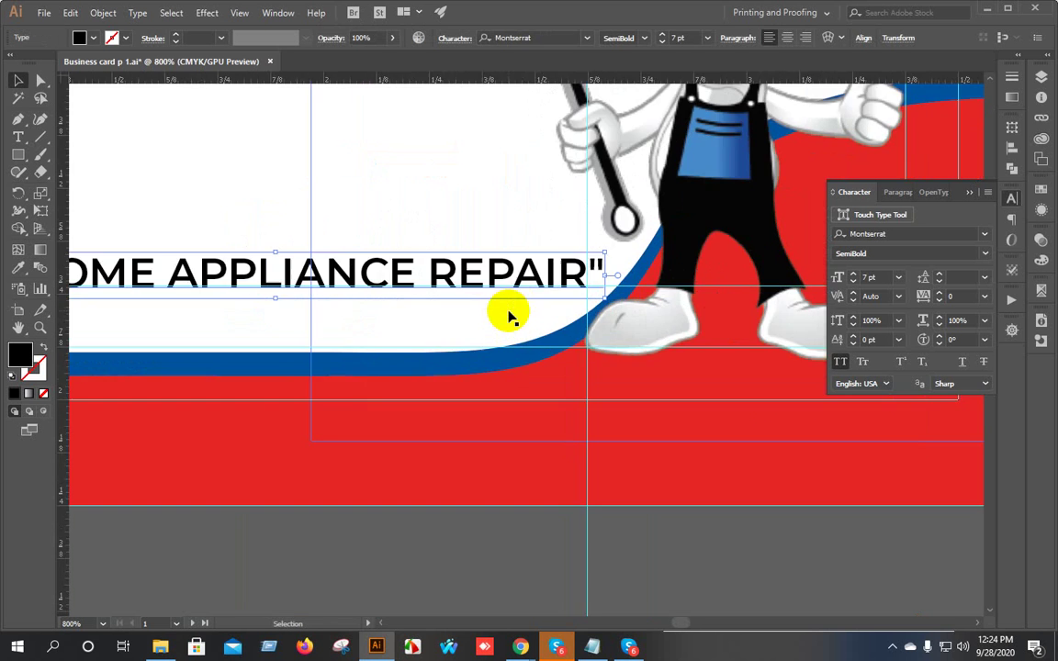
click(853, 281)
scroll(758, 320, down, 1)
drag(494, 357, 597, 359)
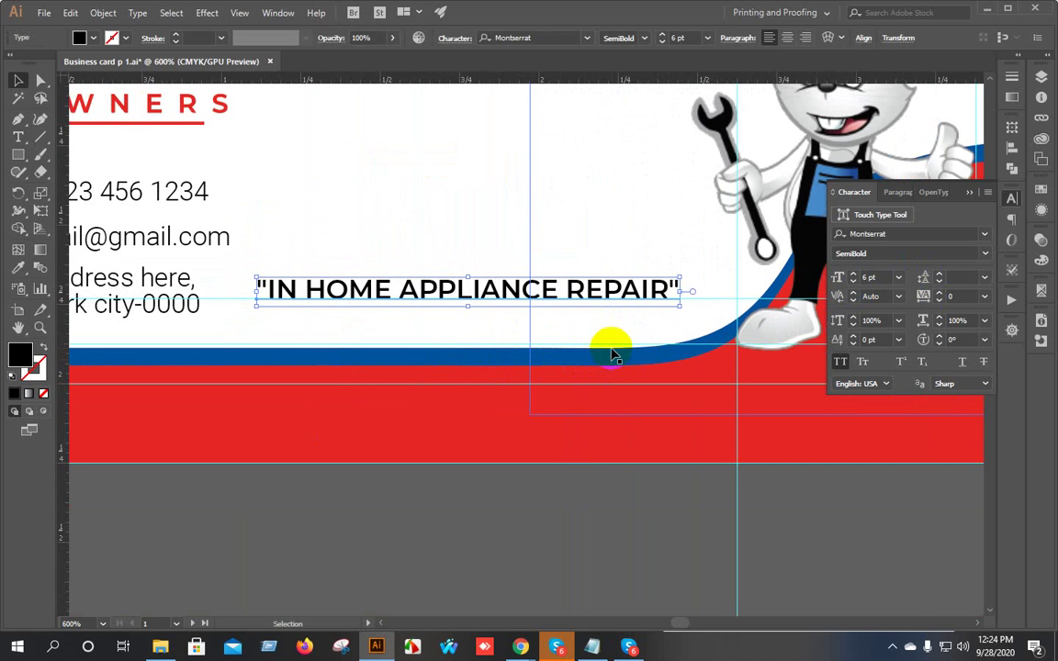
Nudge the tagline right and down so it sits between the address and the mascot's foot, just above the blue wave.
key(Right)
key(Right)
key(Right)
key(Down)
key(Down)
key(Down)
key(Down)
key(Down)
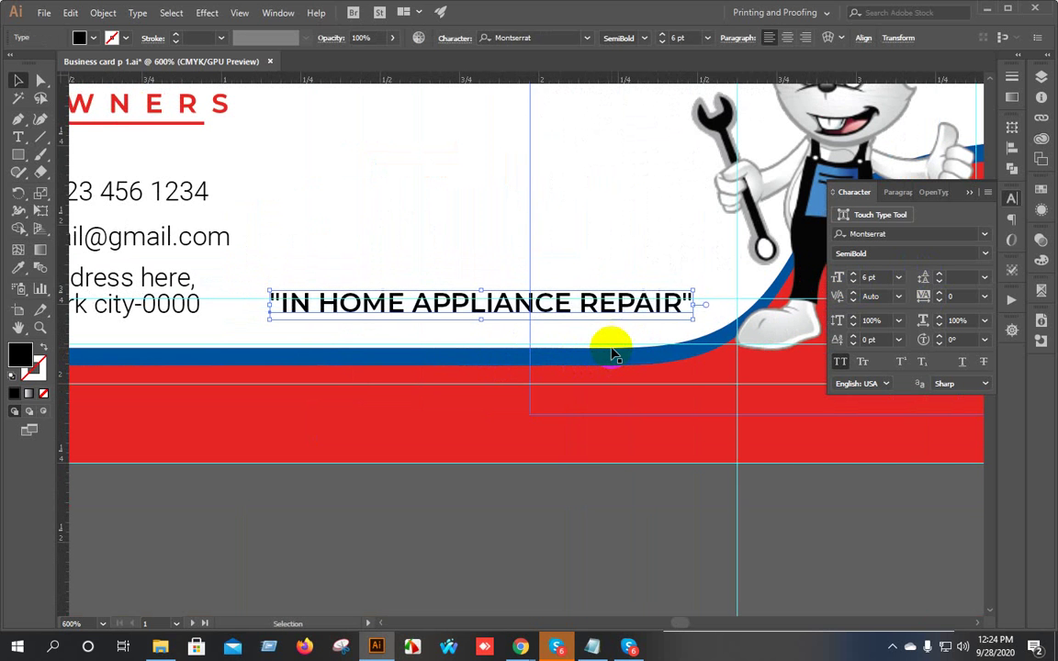
key(Right)
key(Right)
key(Right)
key(Right)
key(Up)
key(Up)
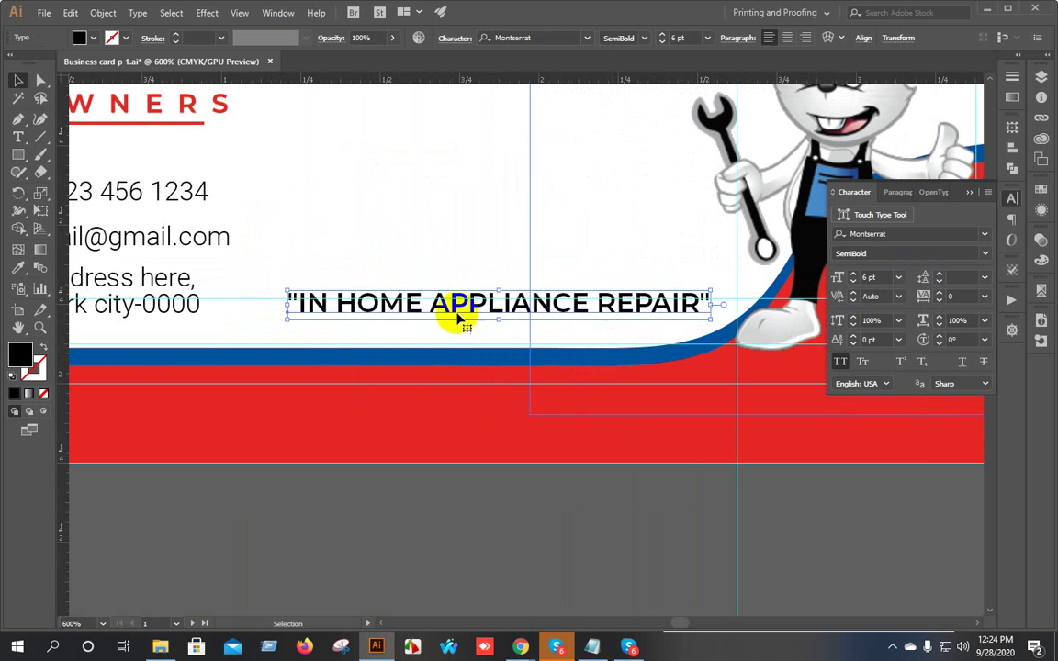
Select the grouped contact details with their icons and nudge the group slightly down.
scroll(354, 393, down, 1)
drag(252, 390, 532, 395)
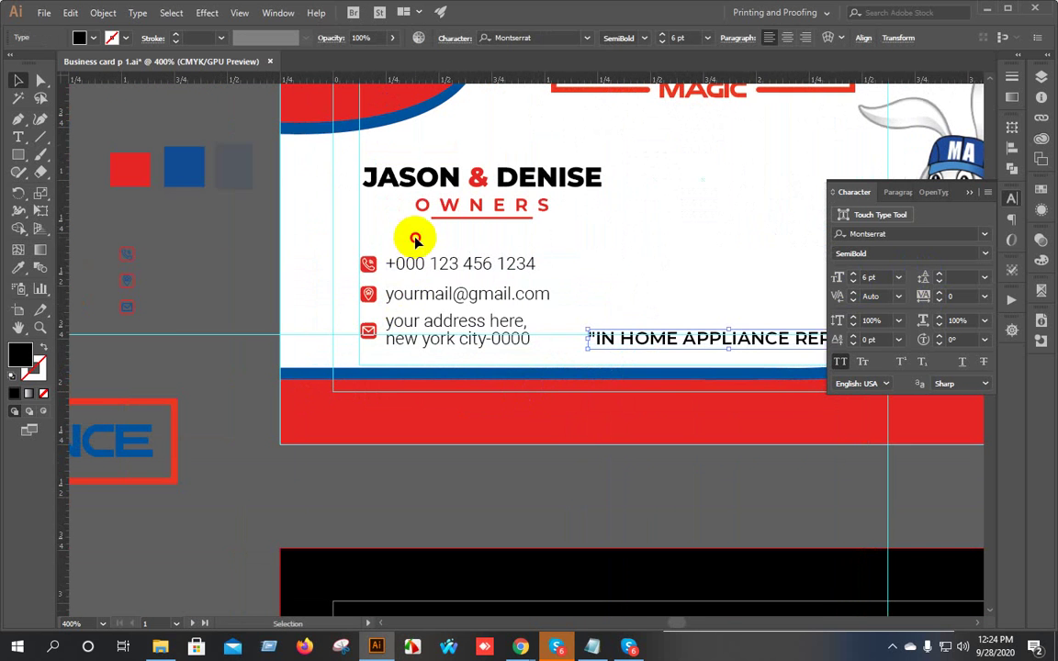
drag(416, 239, 449, 331)
key(ctrl+z)
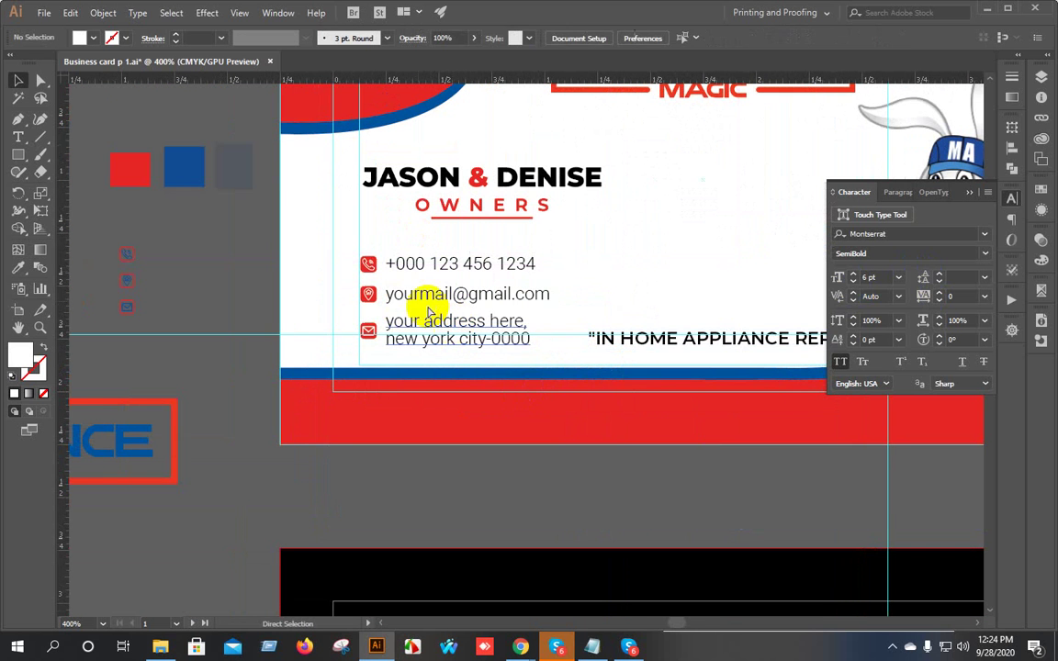
click(430, 346)
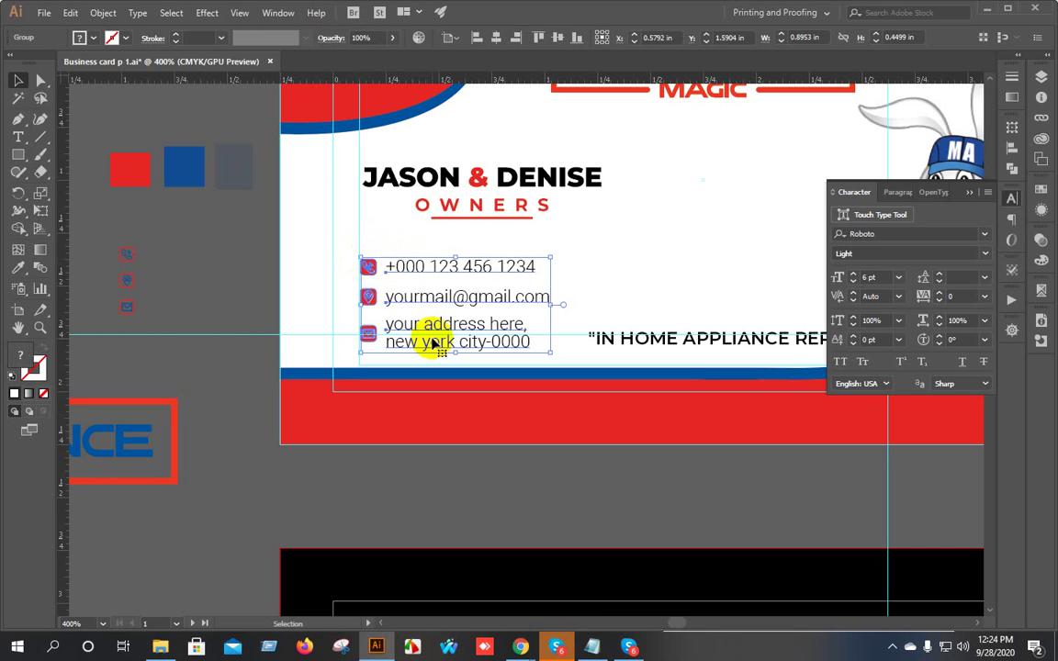
key(Down)
scroll(431, 345, down, 3)
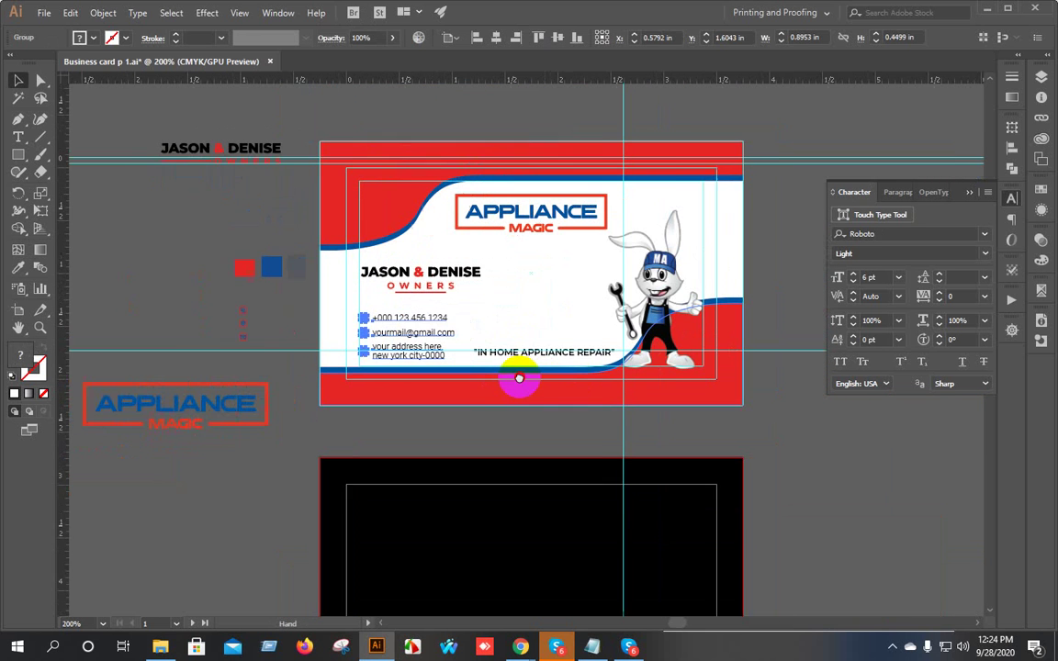
Move the tagline up beside the owners' title and delete its opening quotation mark.
scroll(491, 376, up, 3)
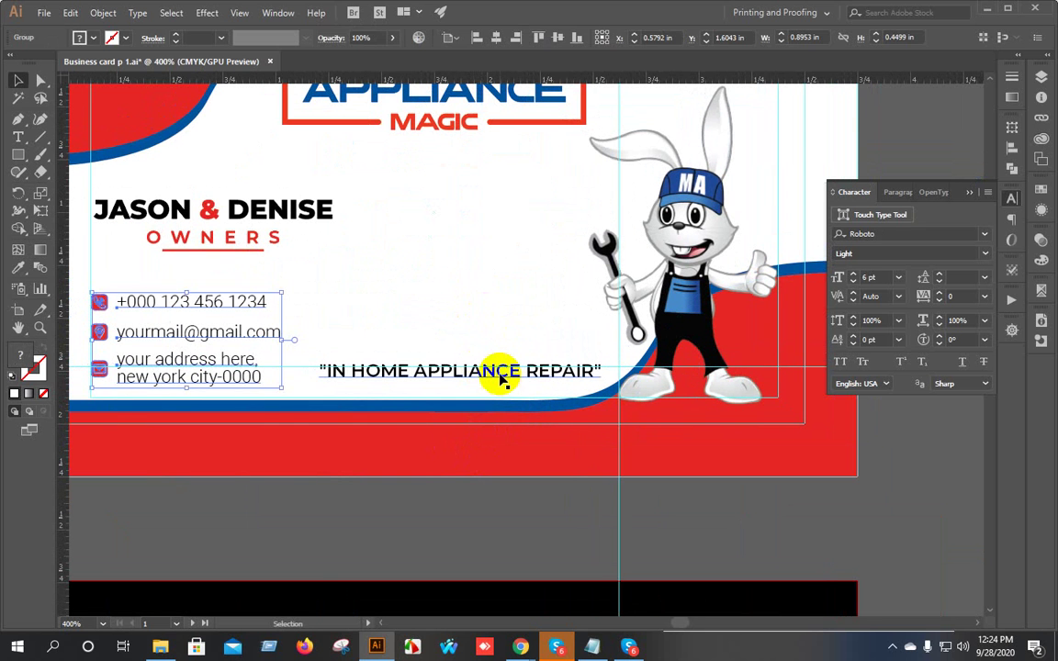
drag(501, 378, 511, 247)
click(18, 137)
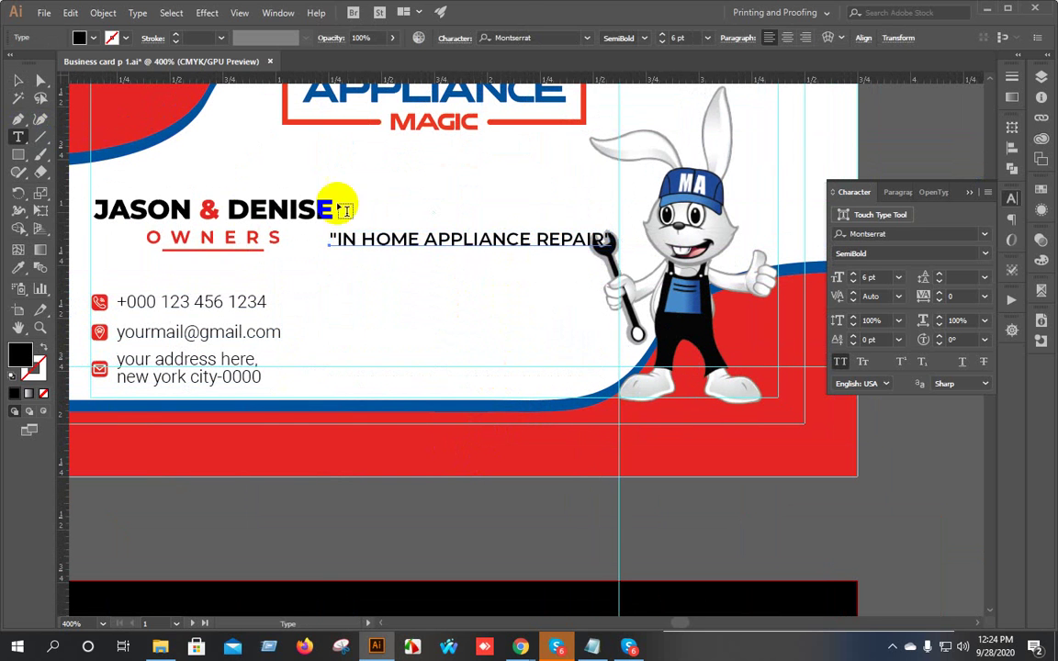
double_click(340, 237)
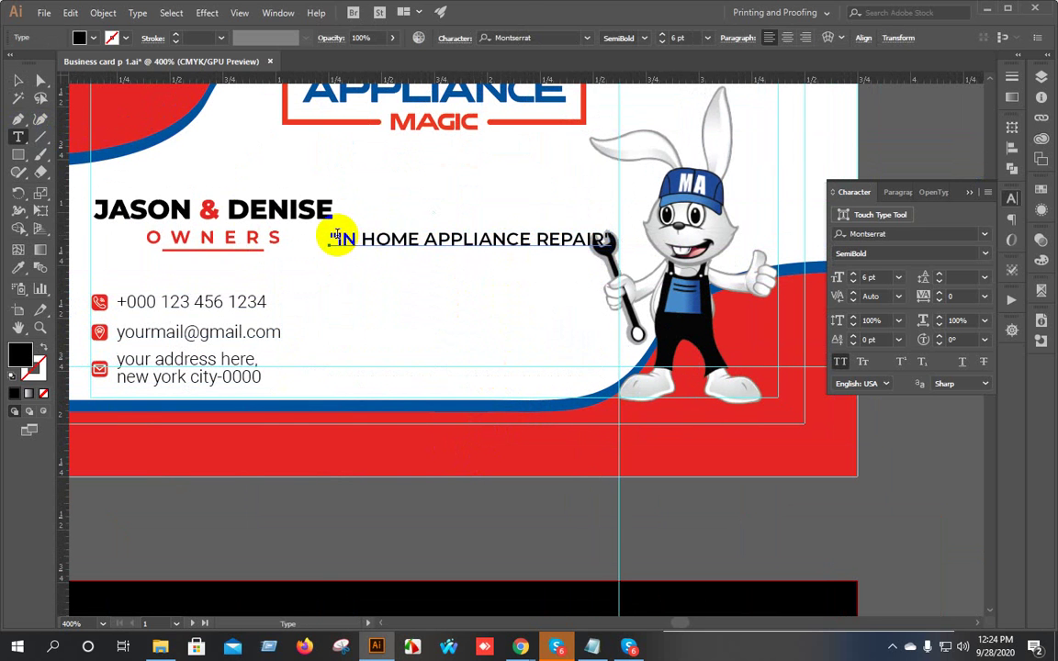
click(399, 231)
key(BackSpace)
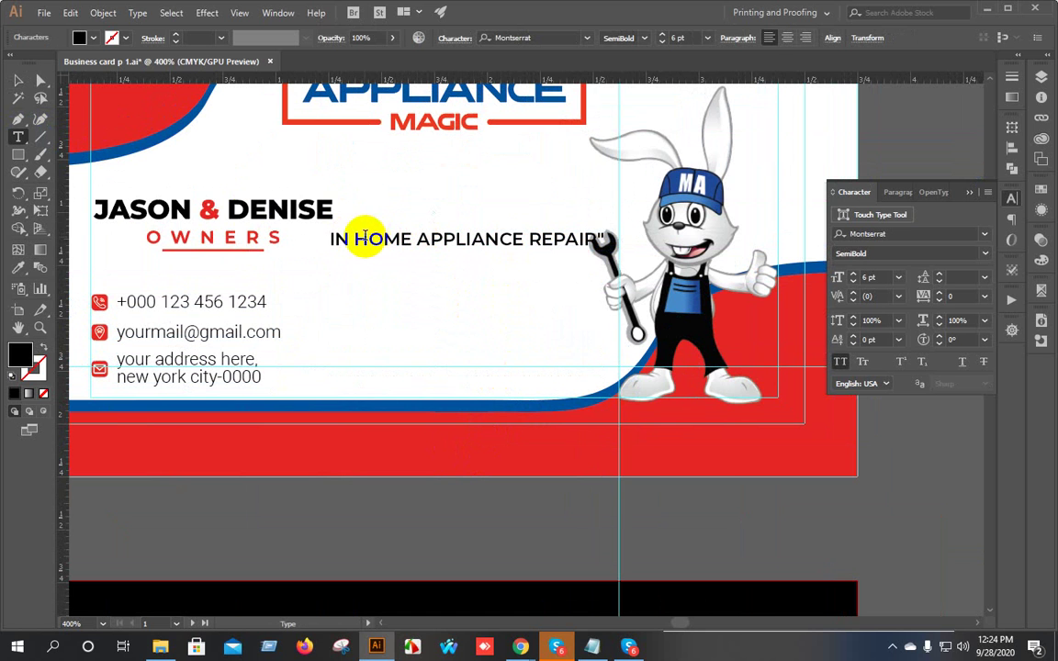
Break the tagline into four lines, IN / HOME / APPLIANCE / REPAIR, and remove its closing quotation mark.
double_click(391, 235)
key(BackSpace)
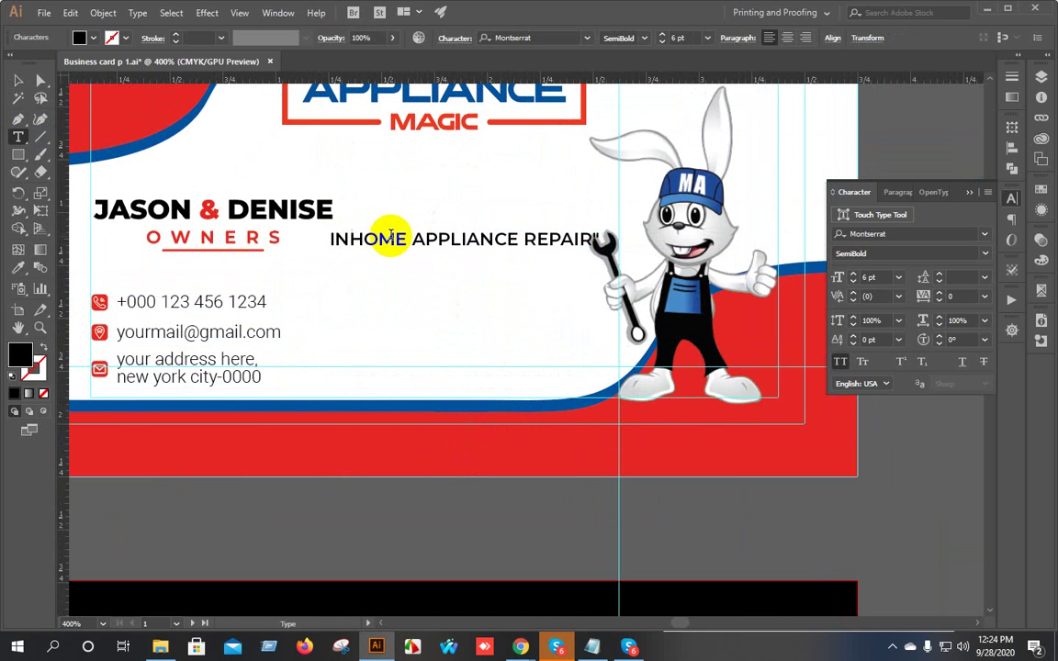
key(Return)
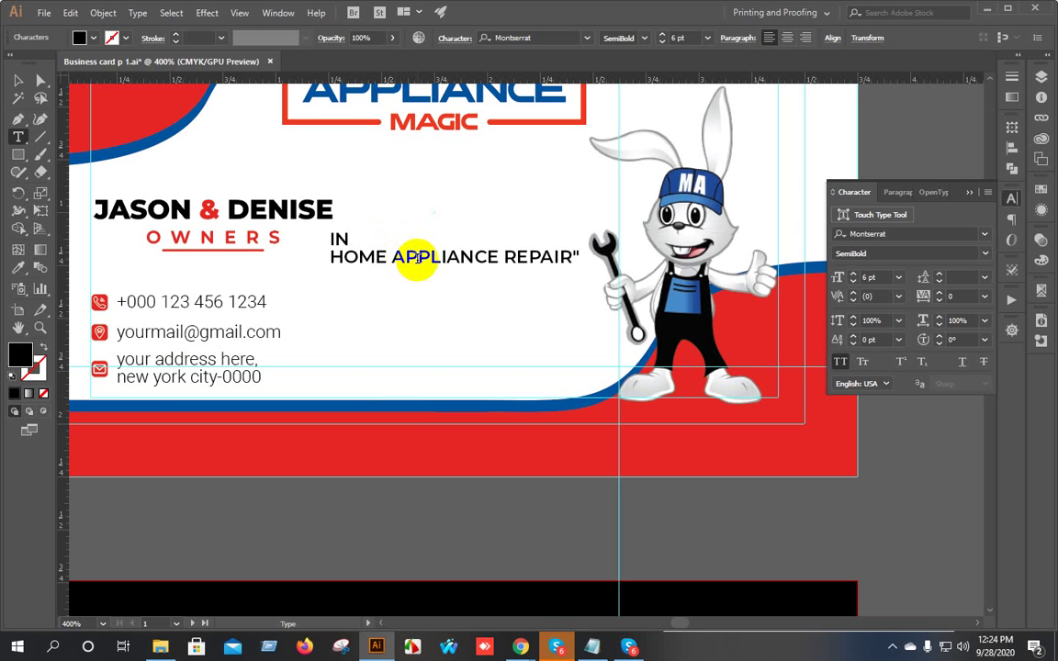
key(BackSpace)
key(Return)
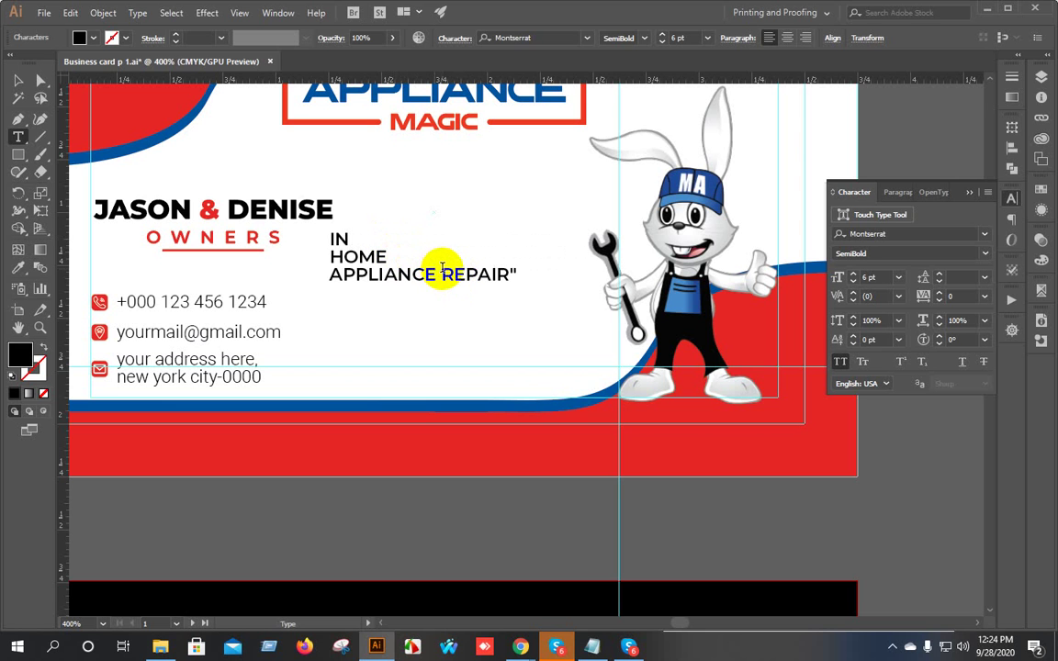
key(Return)
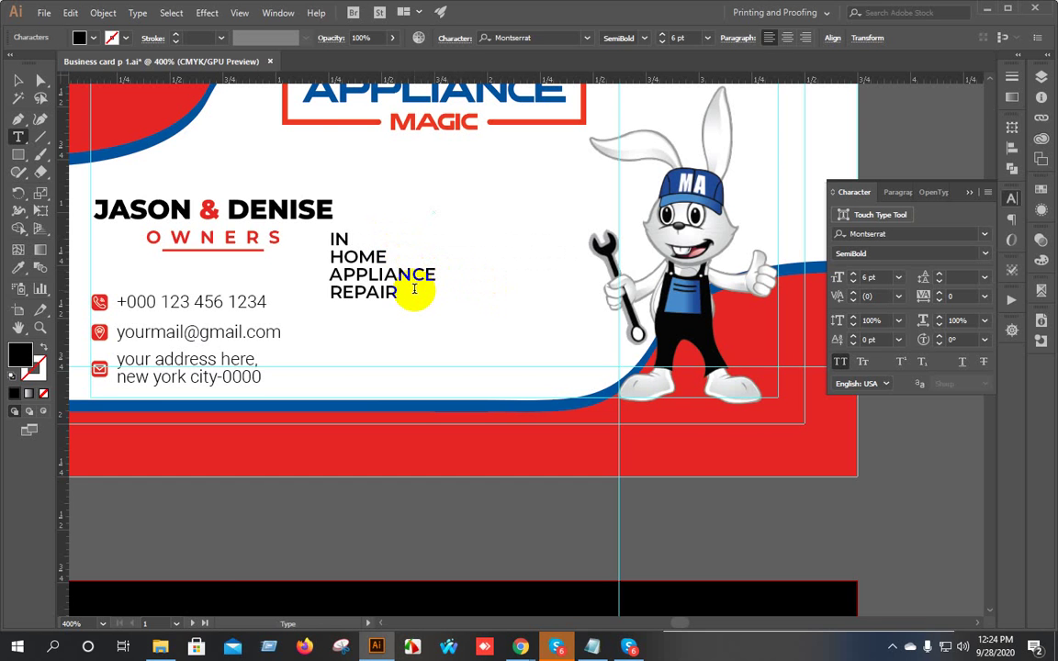
click(17, 80)
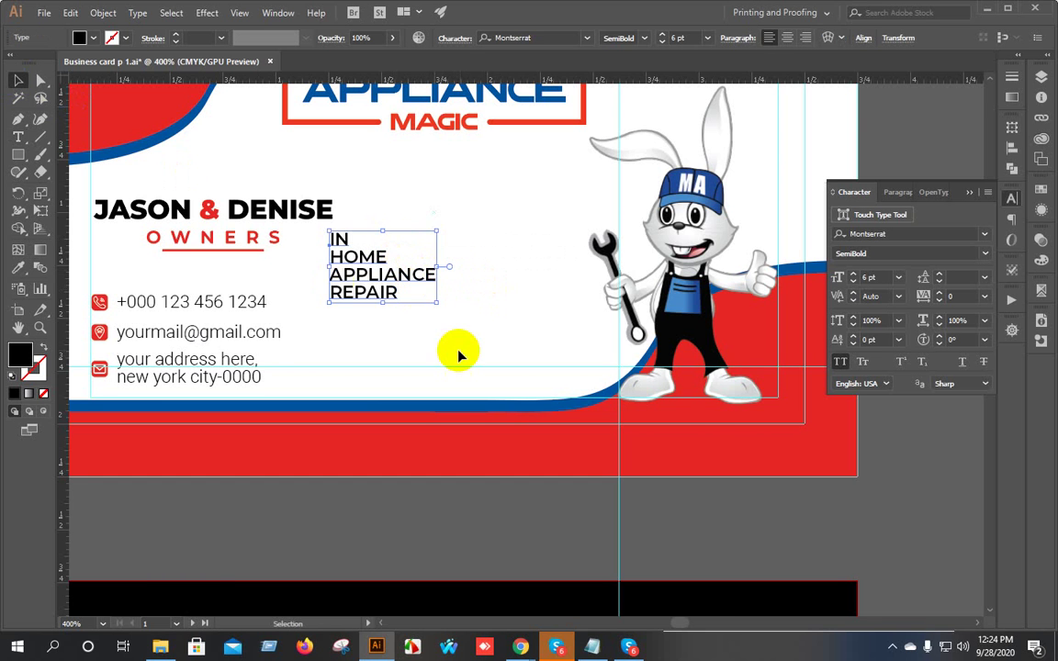
Right-align the four-line tagline and move it next to the mascot's wrench.
scroll(455, 349, down, 1)
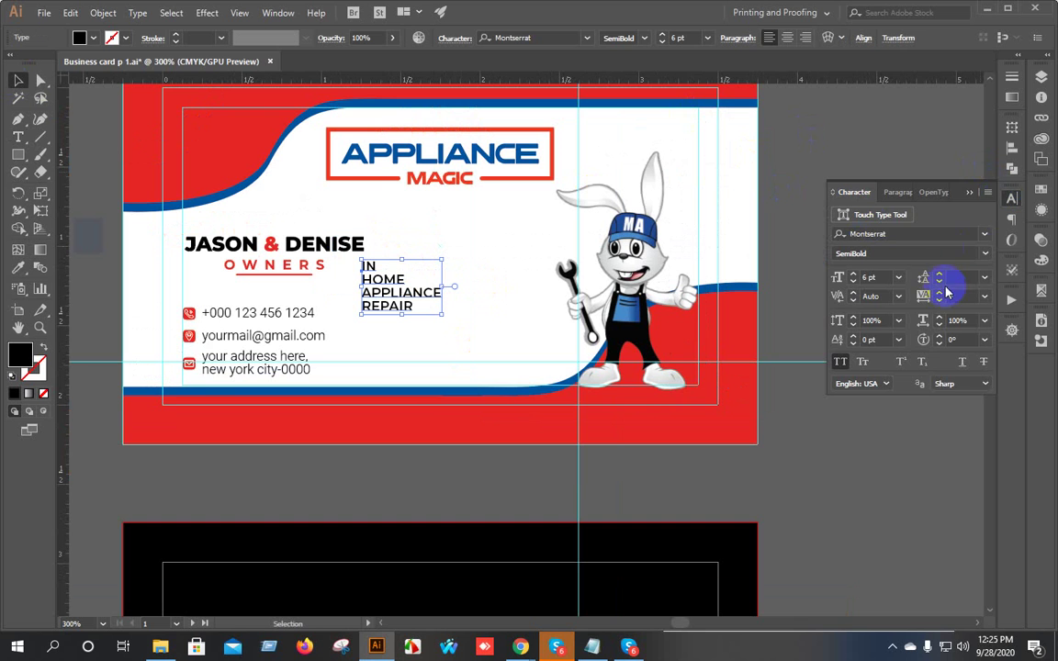
click(894, 197)
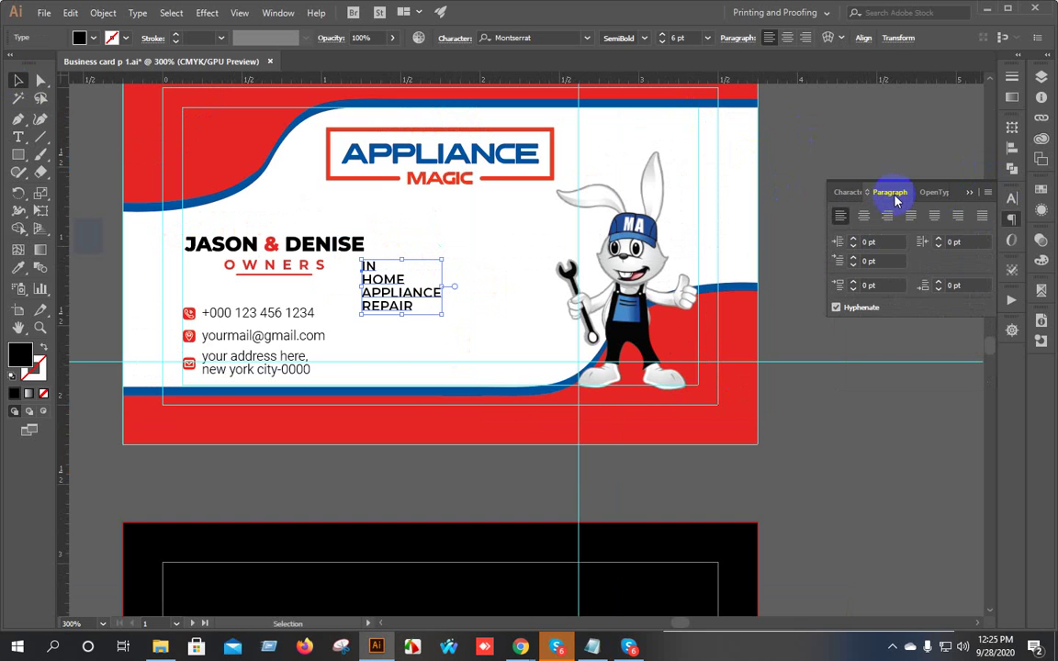
click(805, 38)
drag(347, 301, 518, 322)
Set the tagline's leading to 9 pt and its font size to 7 pt.
click(843, 193)
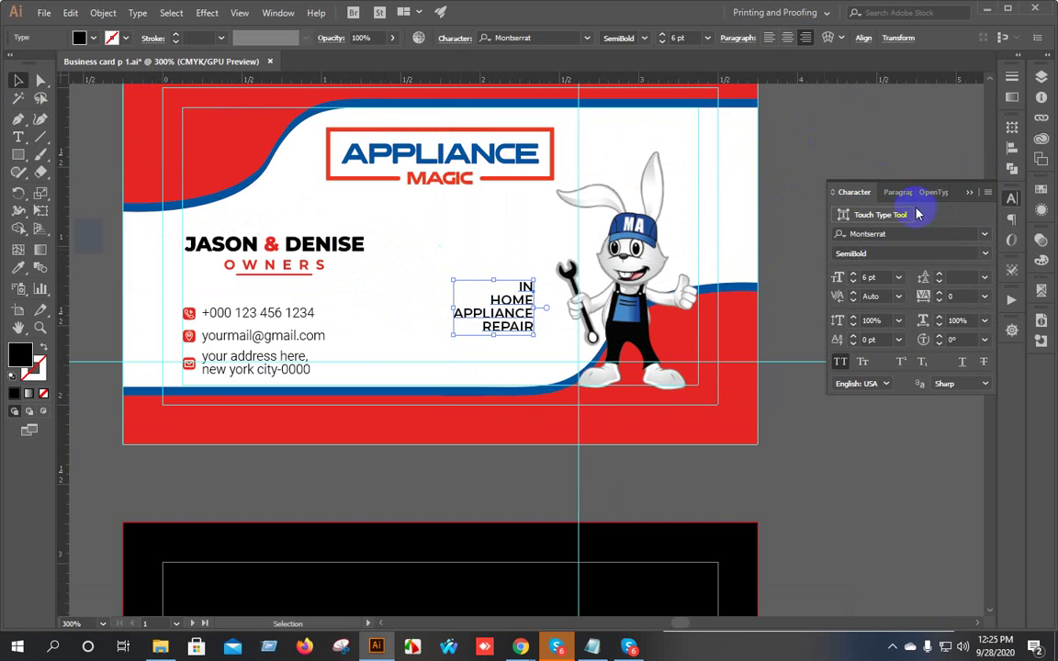
click(938, 277)
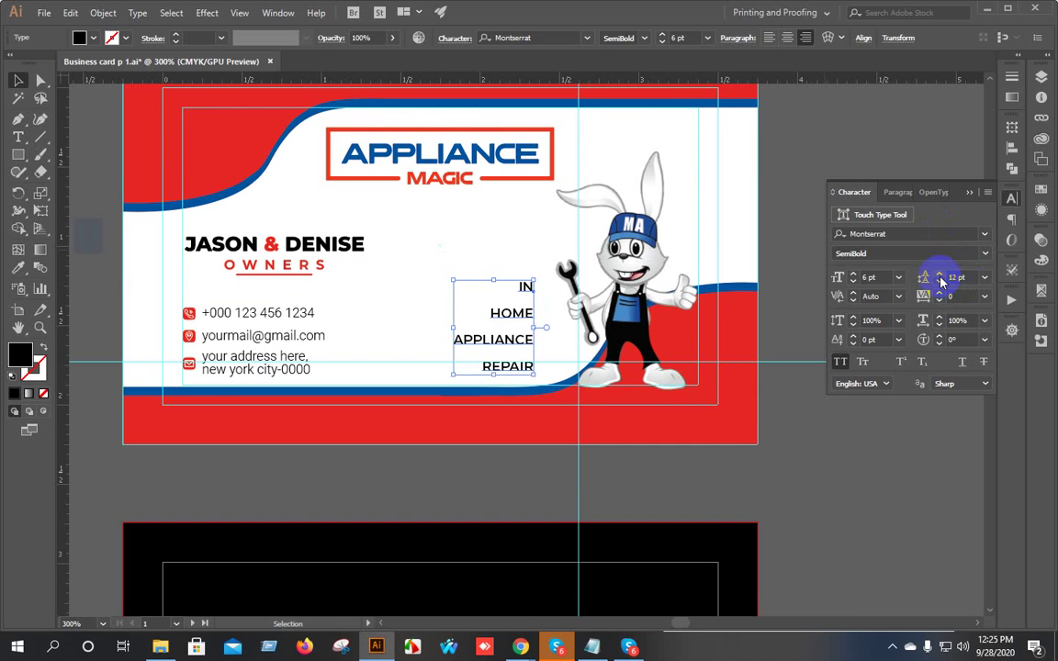
click(939, 284)
click(940, 284)
click(939, 284)
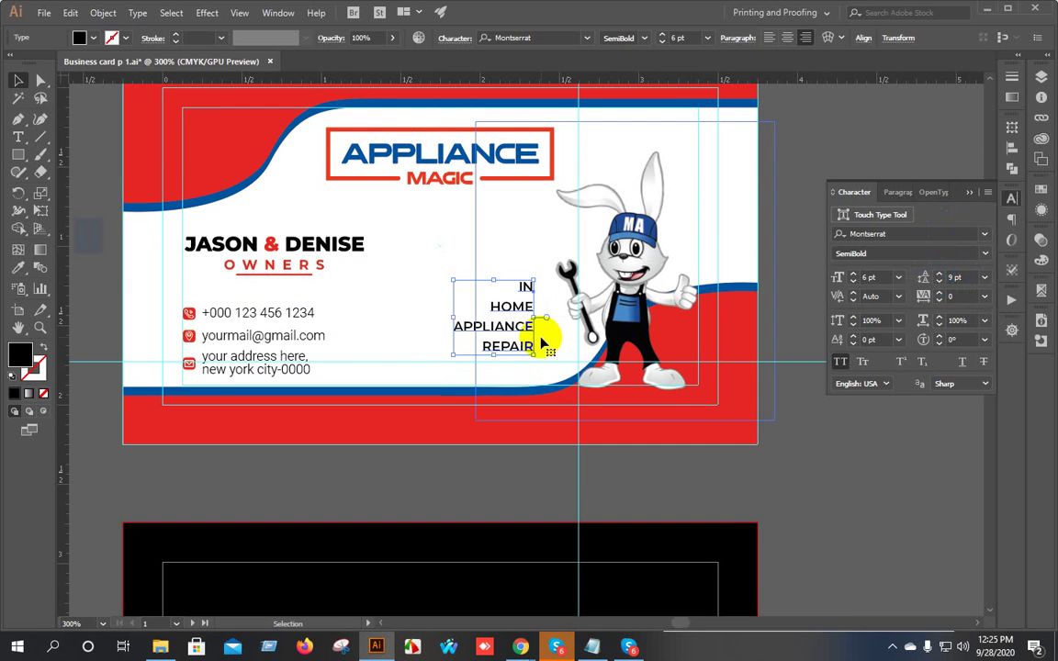
click(853, 273)
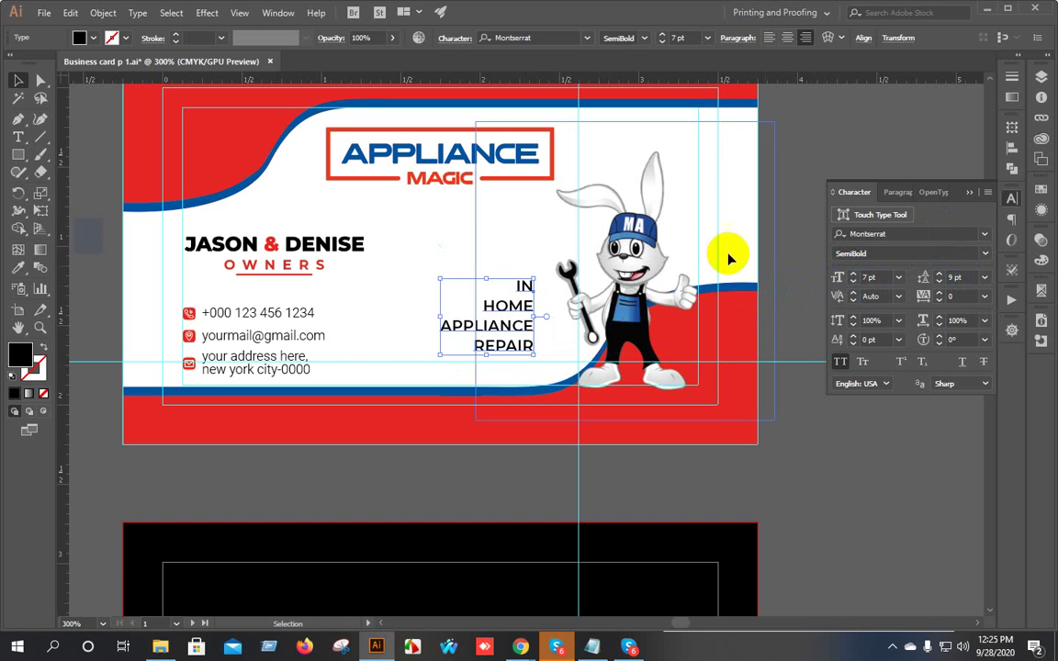
Center-align the tagline and shift it left and slightly down, between the contact details and the mascot.
click(787, 38)
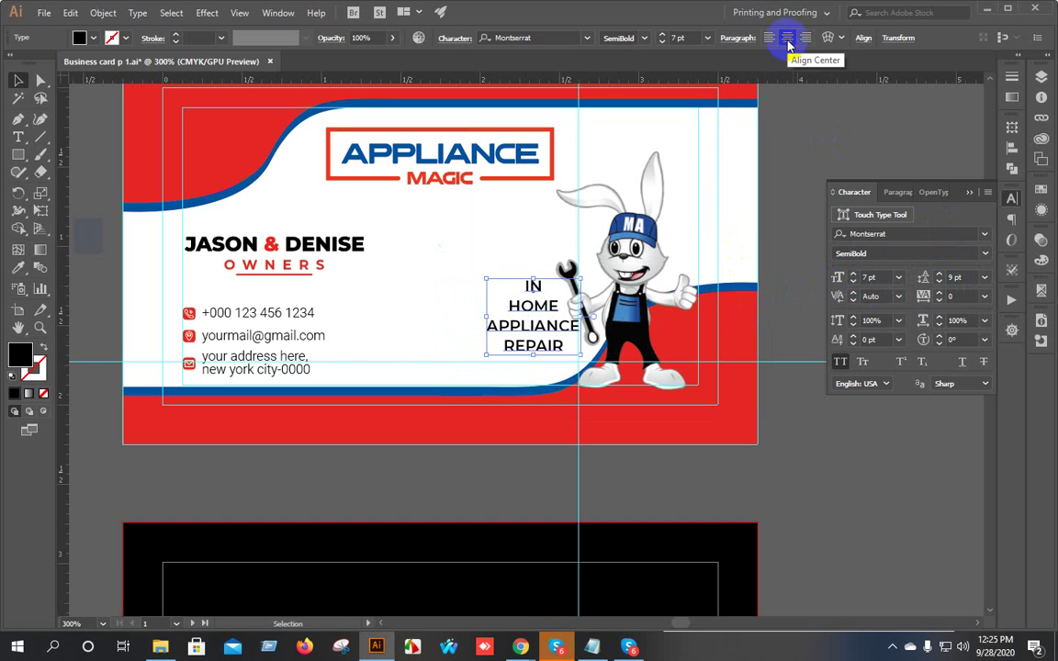
drag(536, 306, 489, 298)
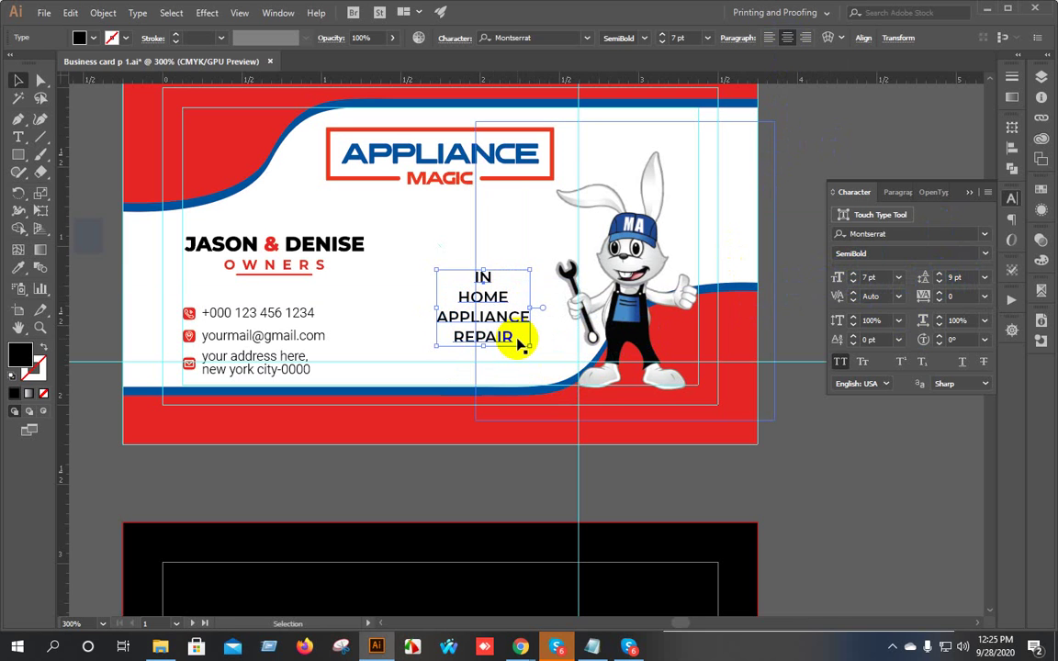
key(Left)
key(Left)
key(Down)
key(Down)
key(Down)
key(Down)
key(Down)
key(Down)
key(Down)
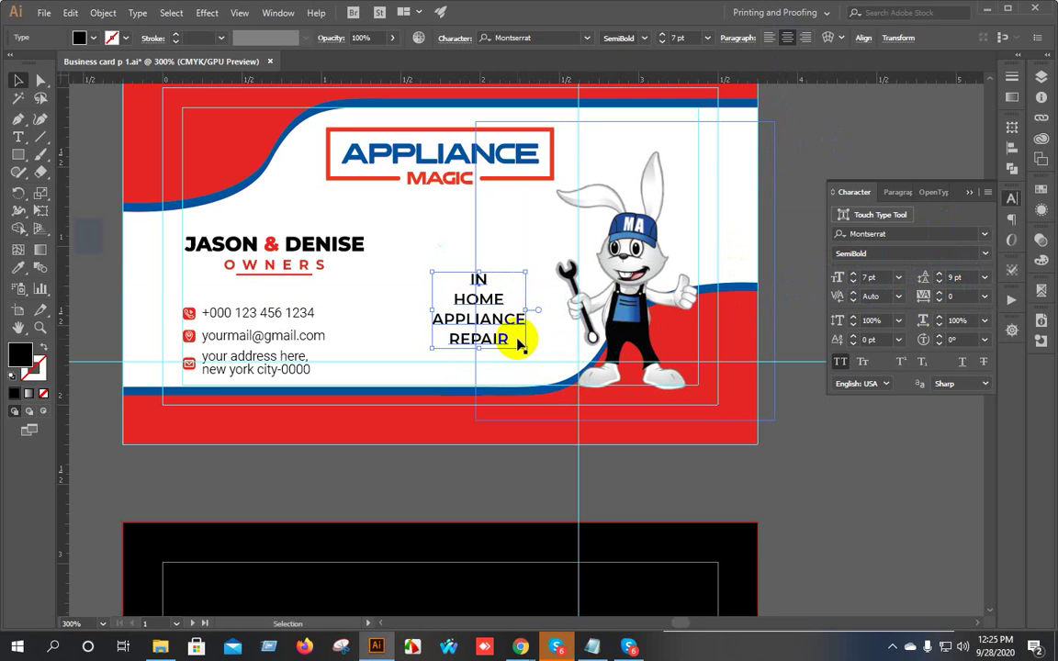
Set the tagline's leading to 10 pt and nudge the text block up slightly.
click(938, 276)
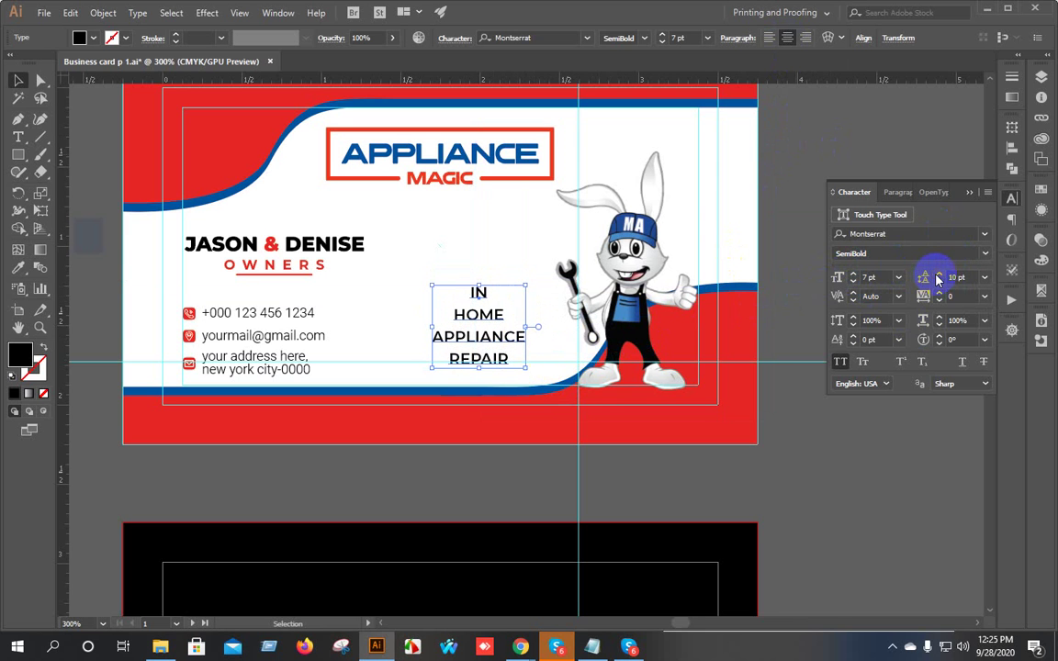
key(Up)
key(Up)
key(Up)
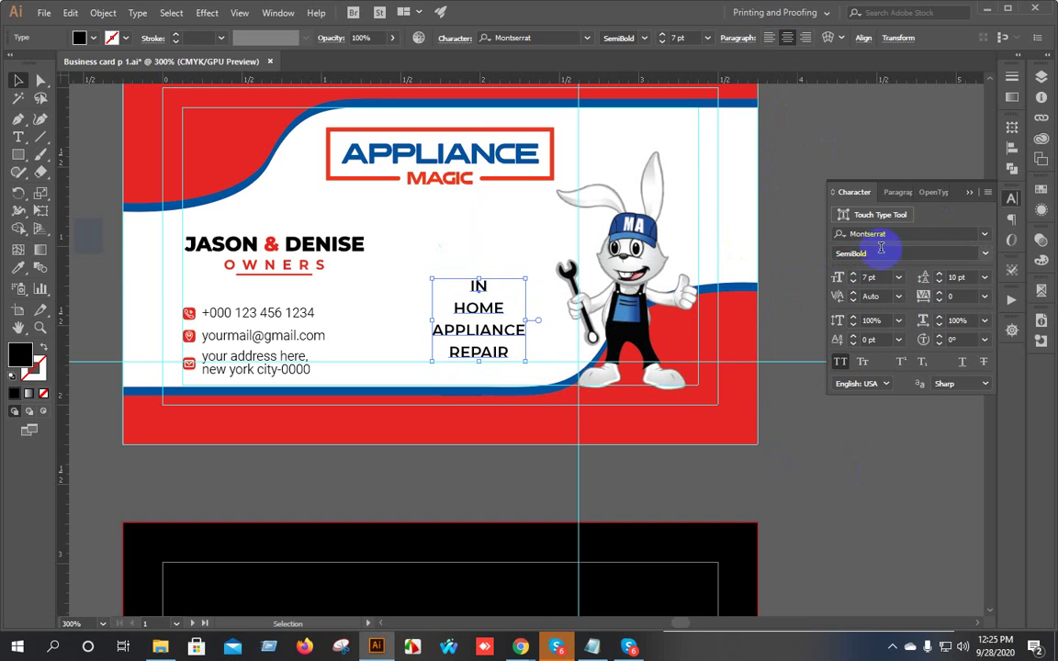
Change the tagline's Montserrat font style to Bold.
click(645, 39)
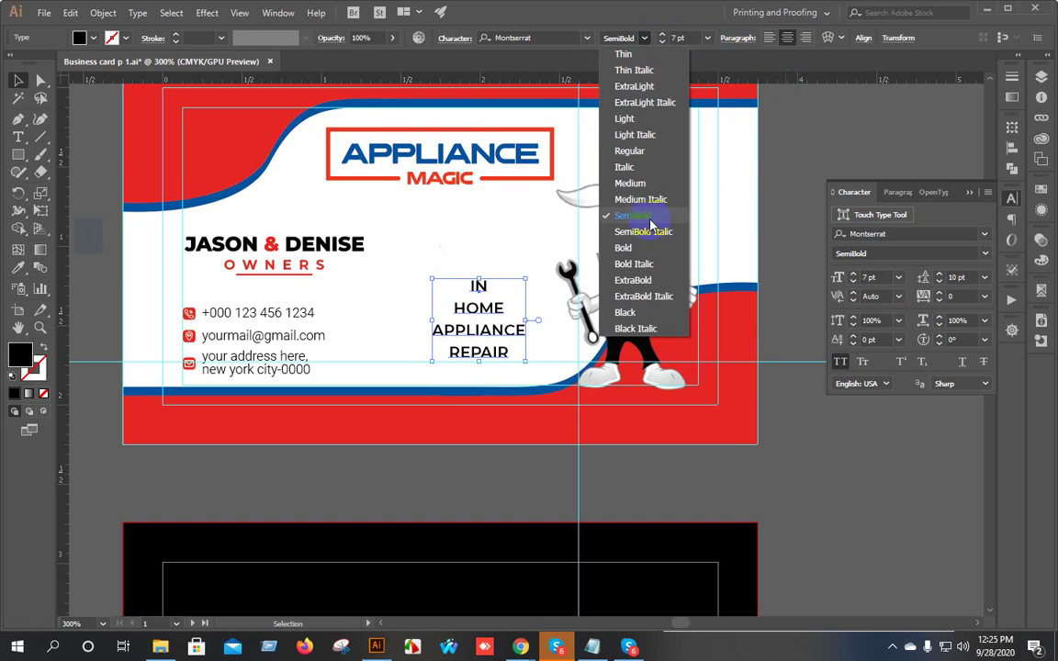
click(627, 248)
click(845, 490)
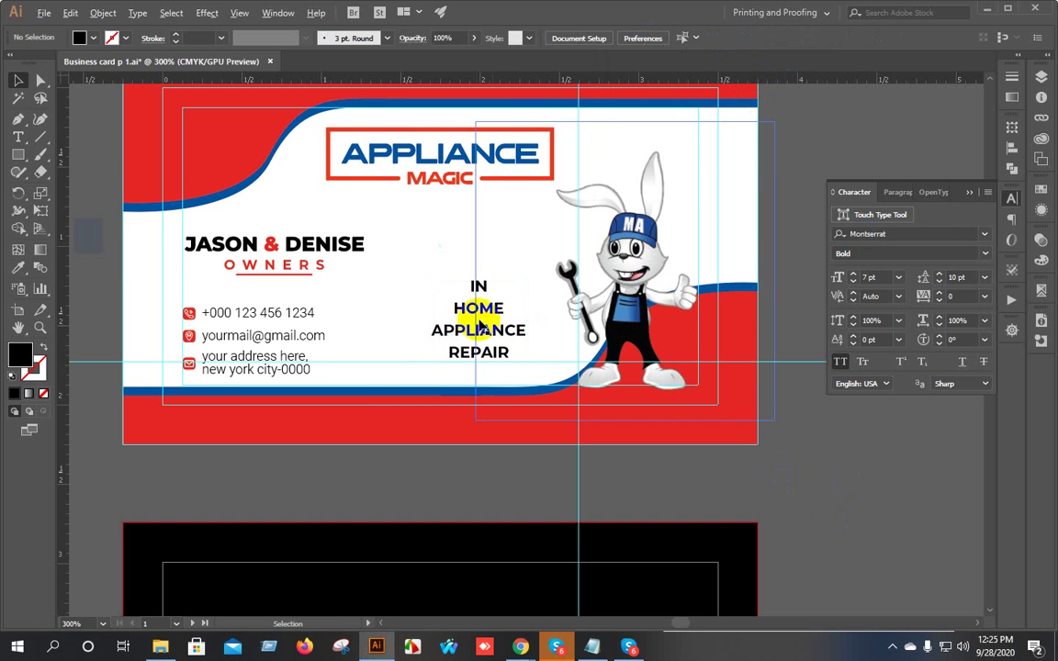
Turn off All Caps for the tagline and scale it up proportionally from its center to 8.36 pt.
key(ctrl+=)
click(493, 330)
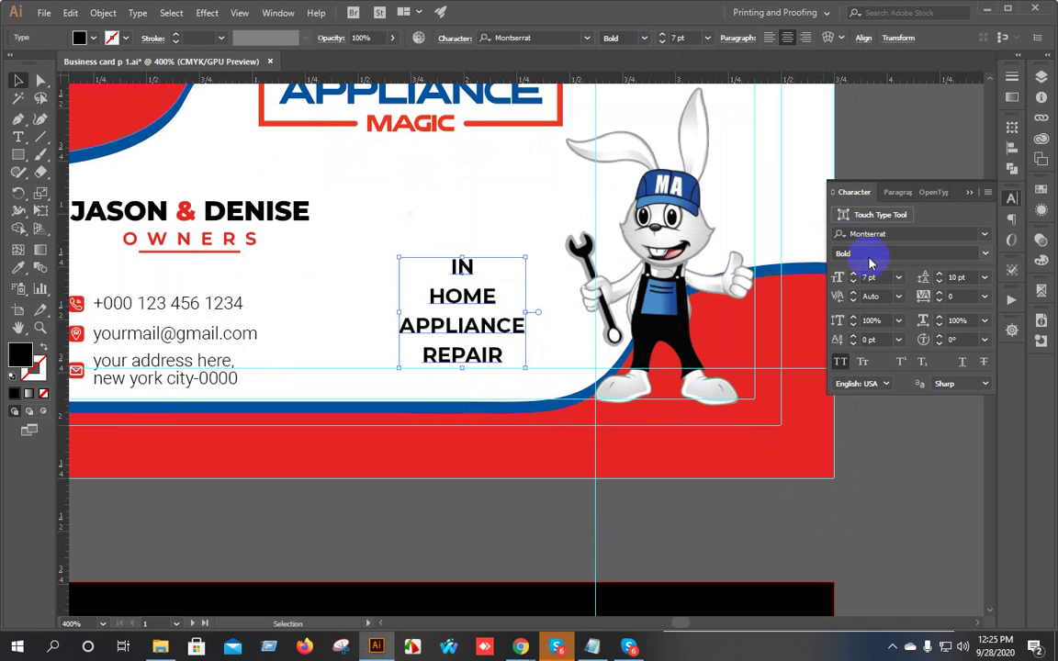
click(839, 364)
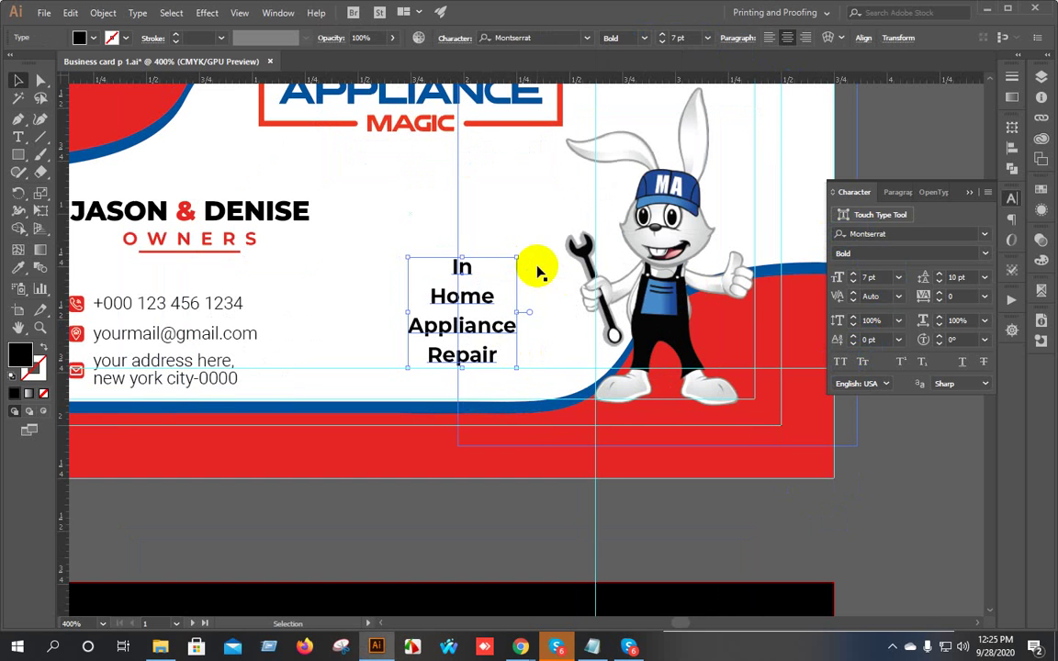
drag(516, 259, 527, 245)
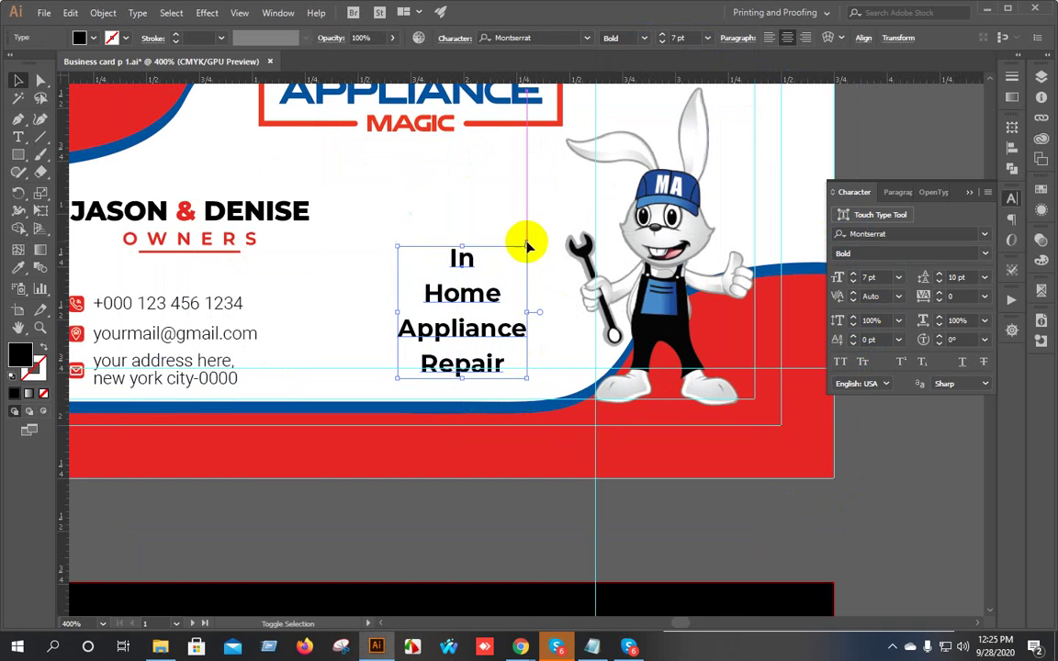
Nudge the enlarged tagline right, close to the mascot's wrench, and fine-tune its height above the blue curve.
key(Down)
key(Down)
key(Right)
key(Right)
key(Right)
key(Right)
key(Right)
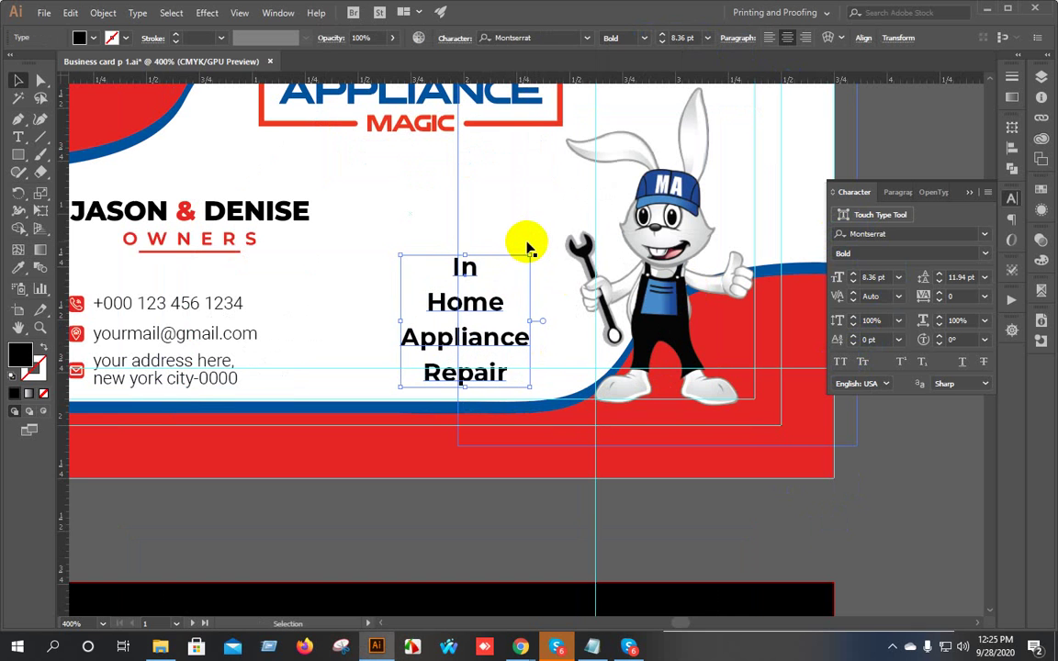
key(Right)
key(Right)
key(Right)
key(Right)
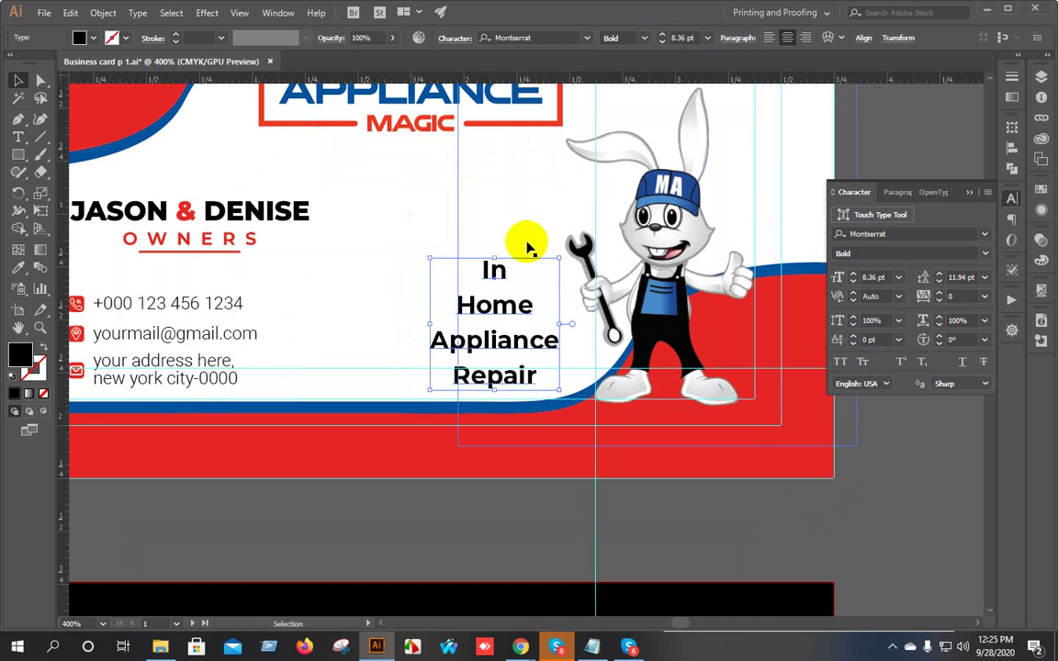
key(Down)
key(Down)
key(Up)
key(Up)
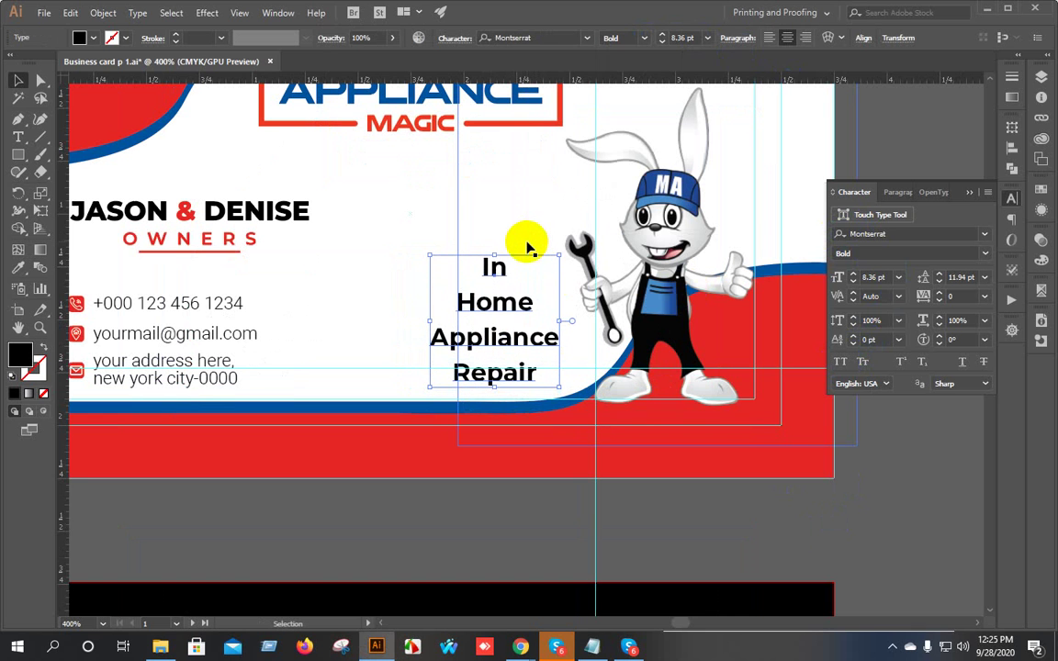
key(Up)
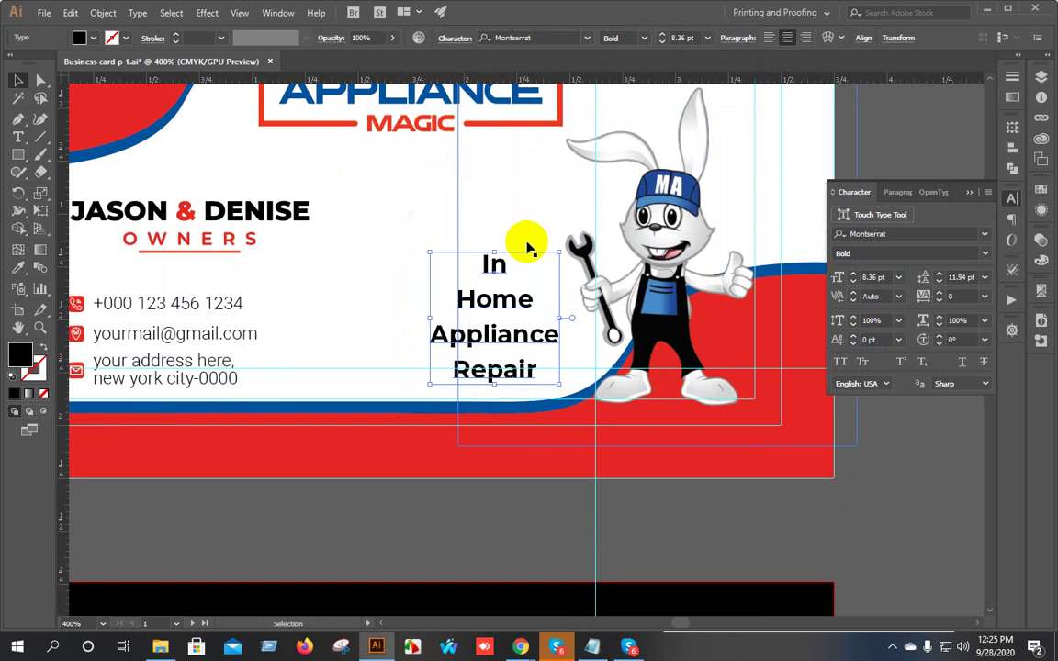
Nudge the tagline up once and increase its leading to 13 pt.
scroll(843, 472, down, 1)
drag(652, 421, 493, 349)
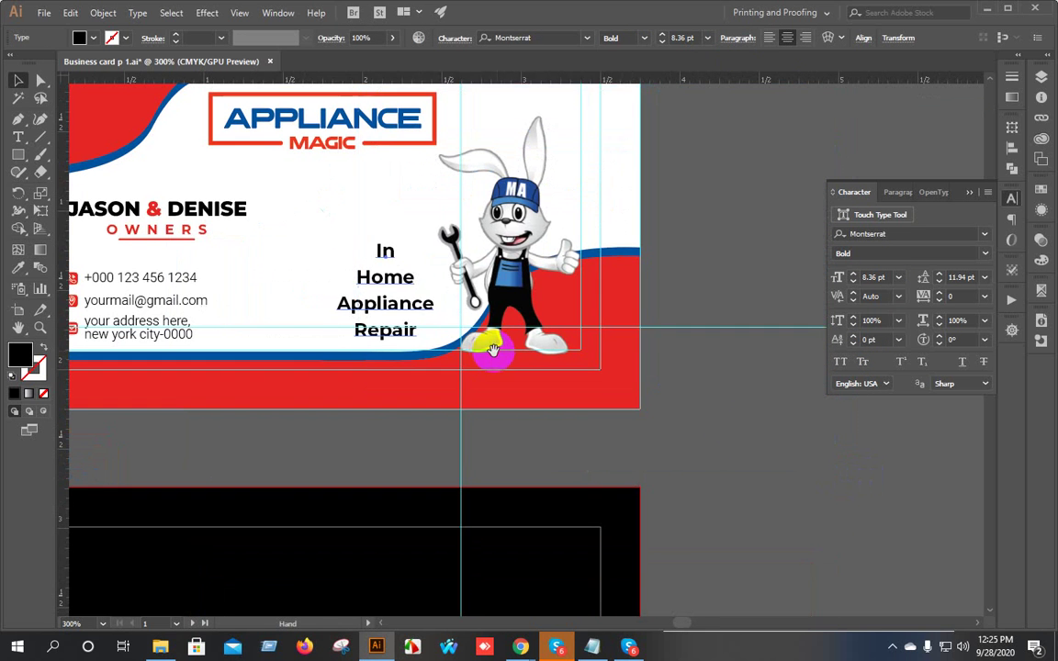
click(597, 361)
click(396, 277)
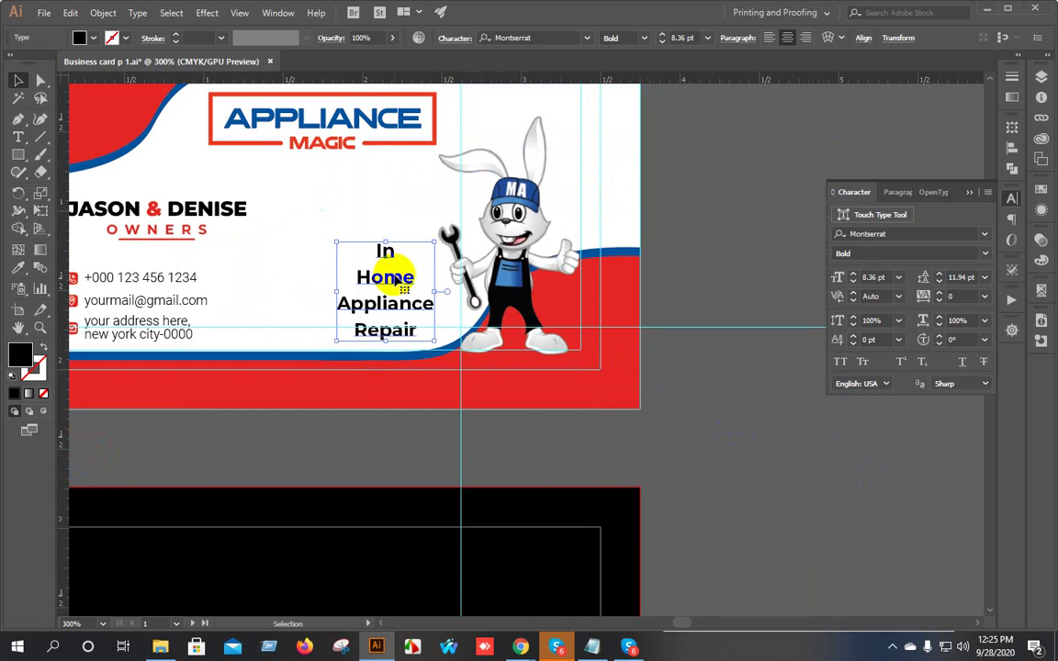
key(Up)
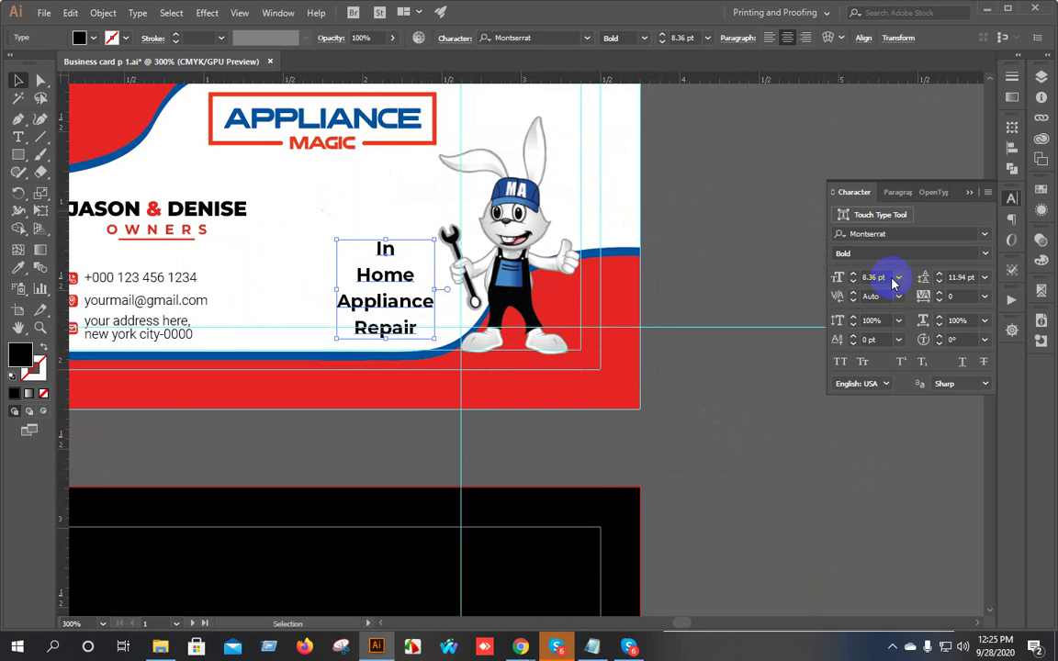
click(938, 278)
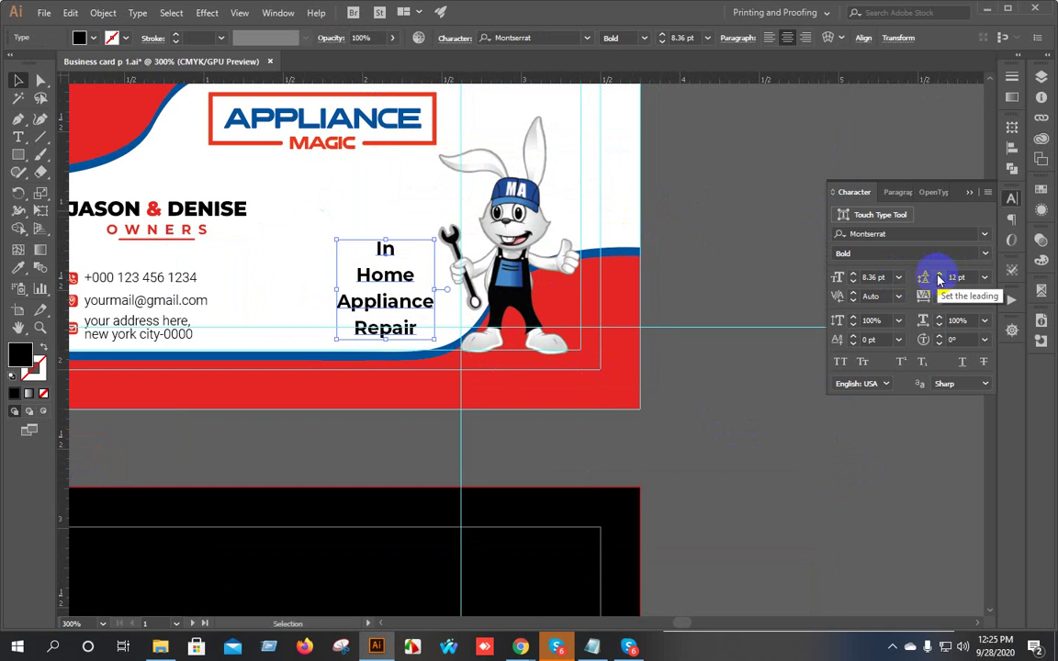
click(939, 277)
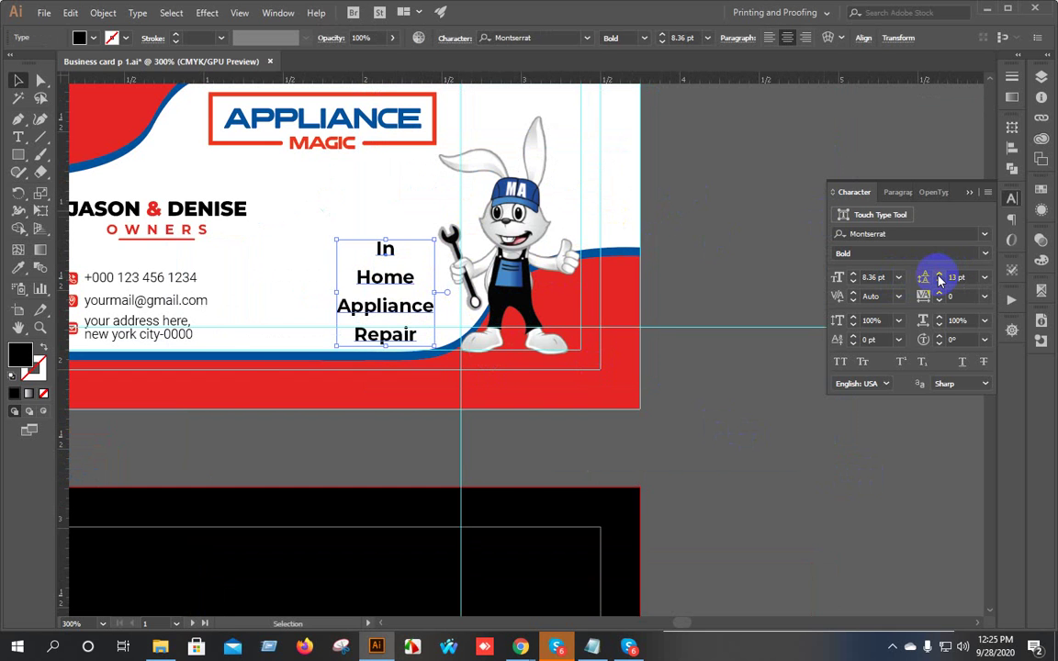
click(774, 256)
Move the re-spaced tagline up a little to add clearance above the blue curve.
scroll(406, 289, down, 2)
scroll(409, 284, up, 3)
click(395, 284)
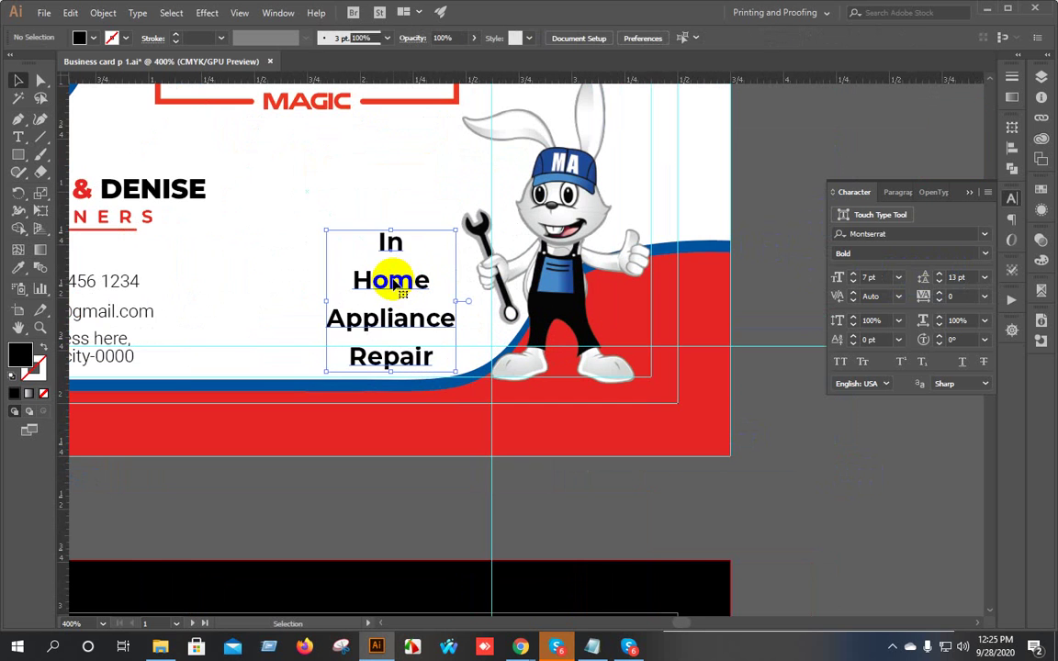
key(Up)
key(Up)
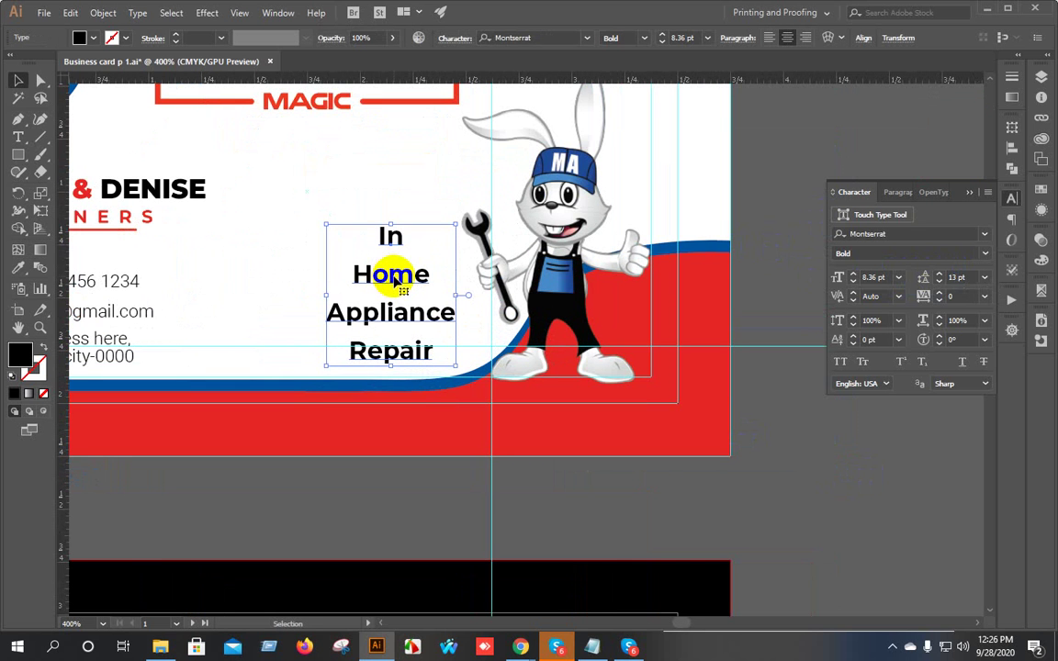
click(19, 136)
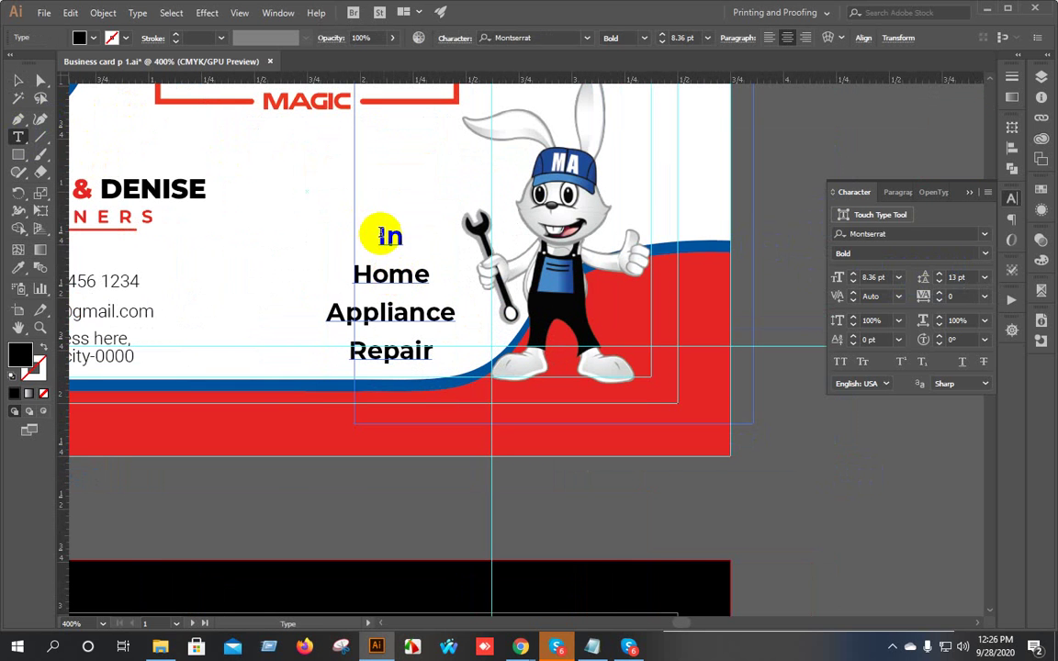
key(Escape)
click(23, 80)
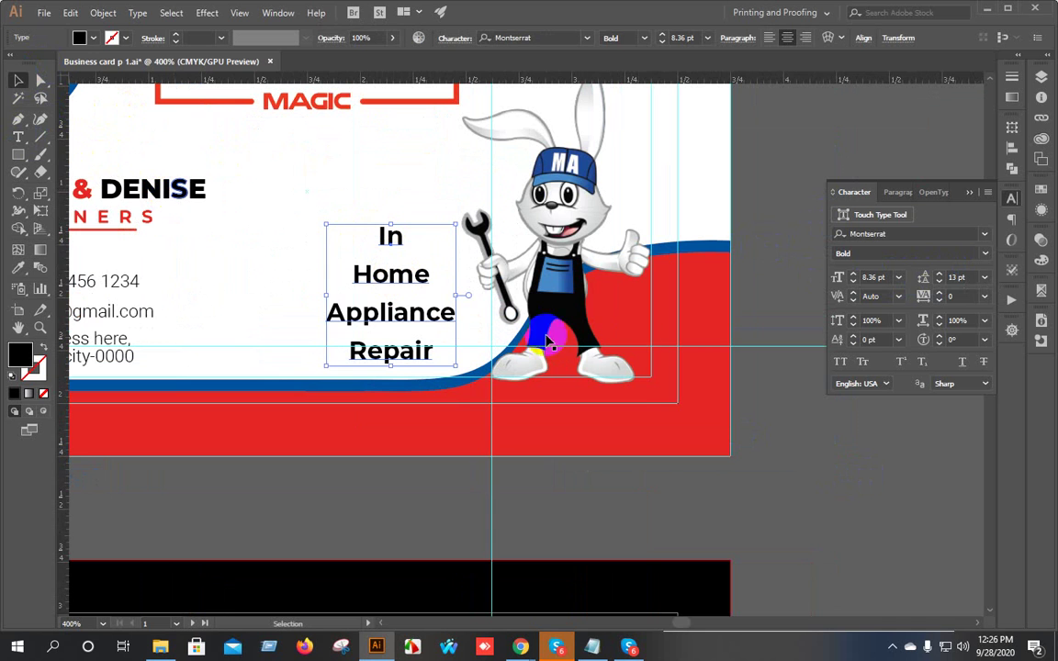
Color the whole tagline red by sampling the logo's frame with the Eyedropper.
key(i)
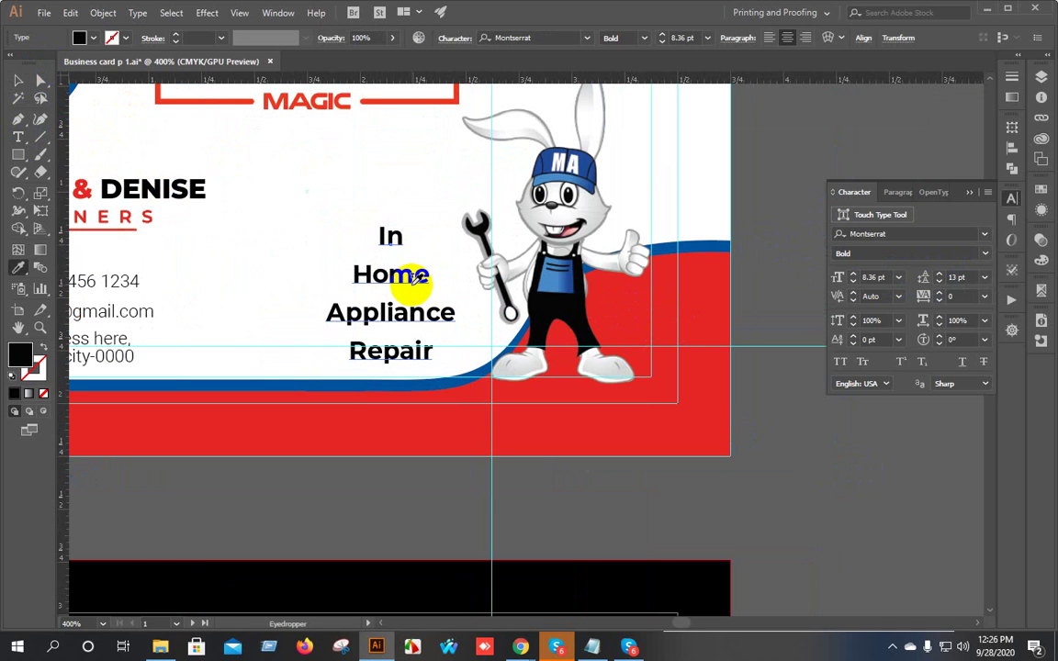
key(v)
key(i)
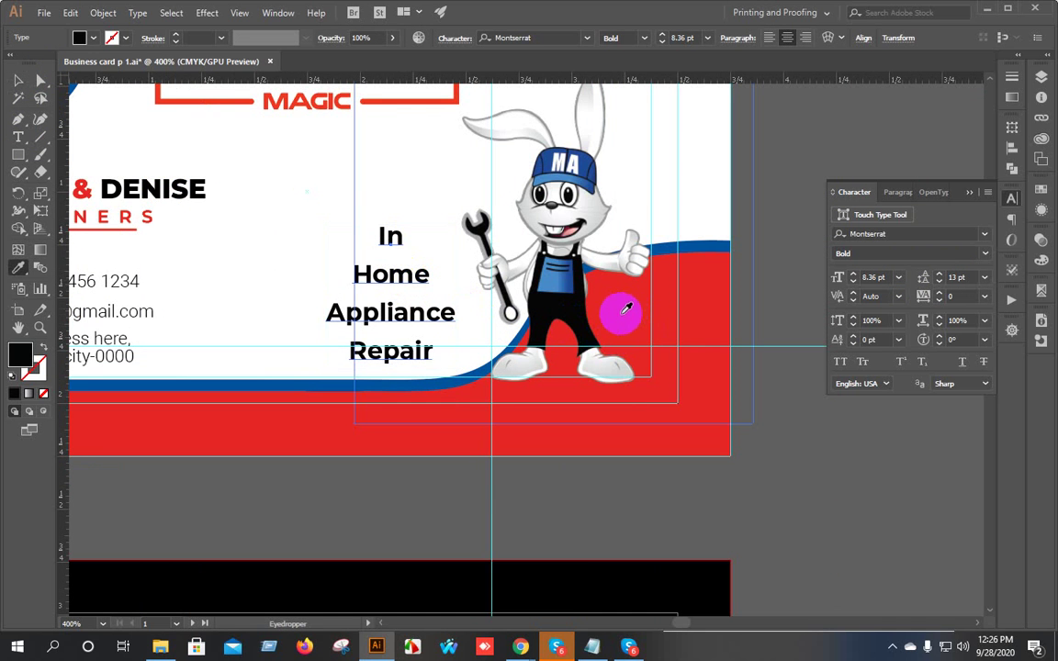
click(236, 97)
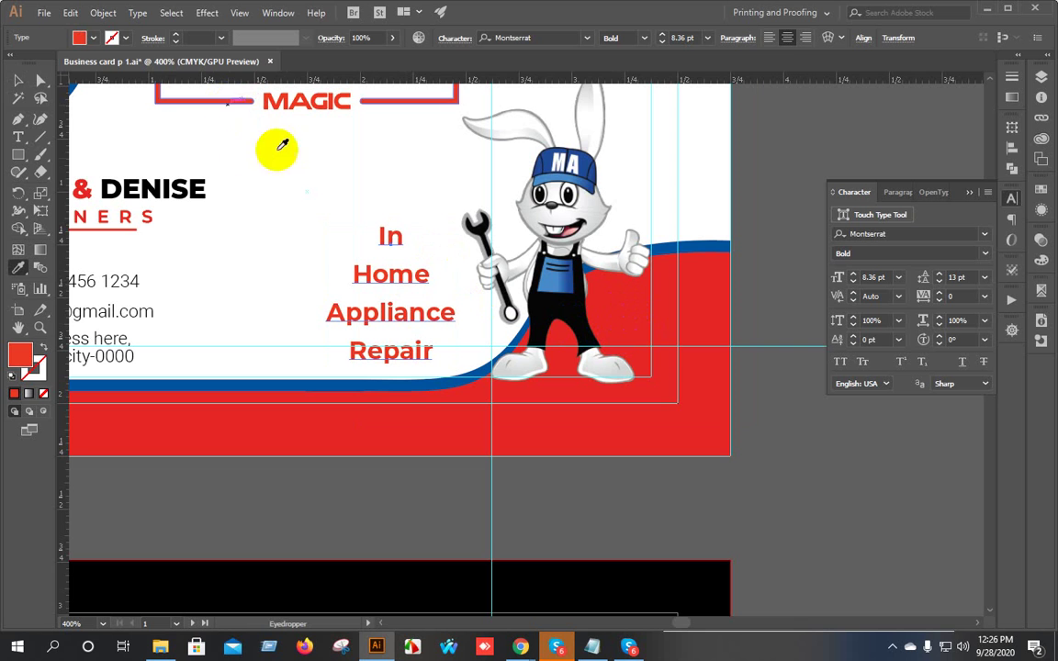
Select only the word Home in the tagline and recolor it by sampling the logo's APPLIANCE lettering.
click(40, 84)
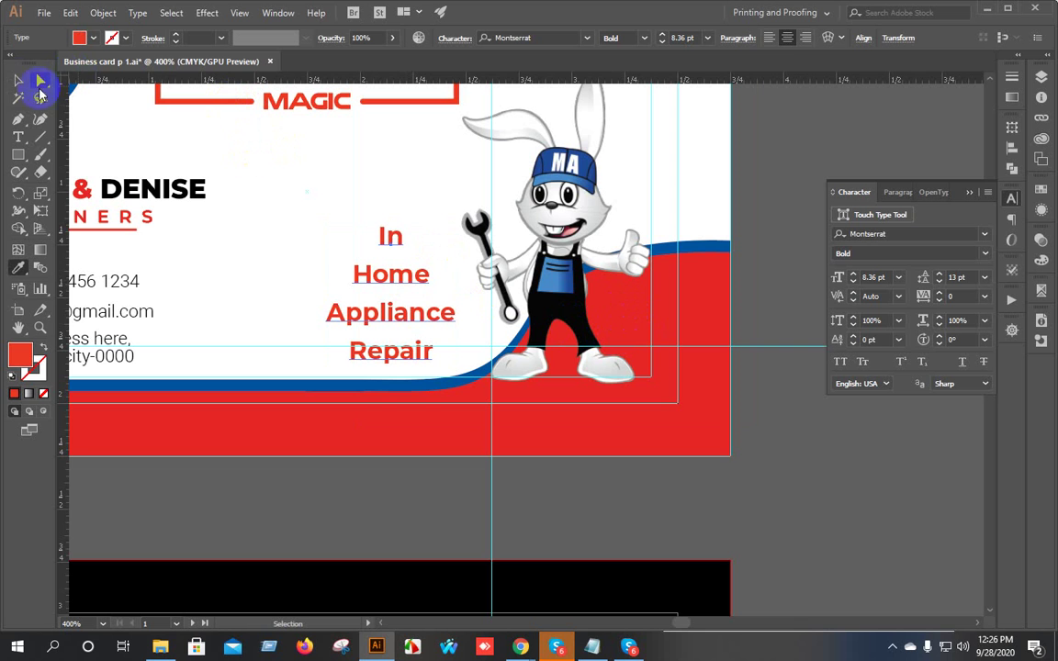
click(18, 136)
double_click(370, 274)
drag(355, 274, 431, 273)
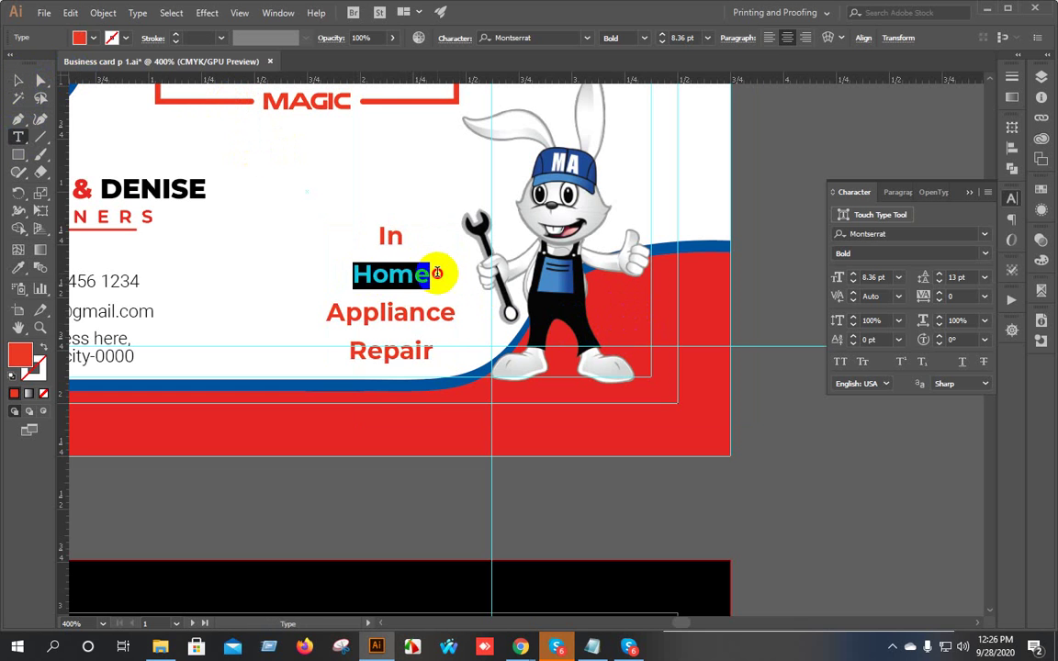
scroll(409, 262, up, 2)
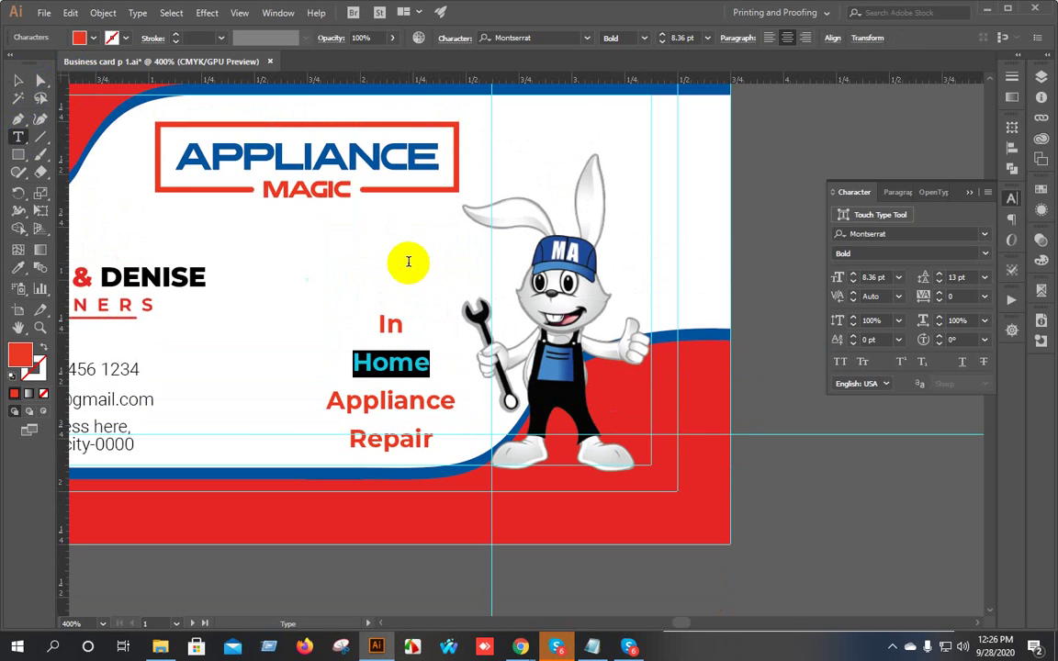
click(18, 266)
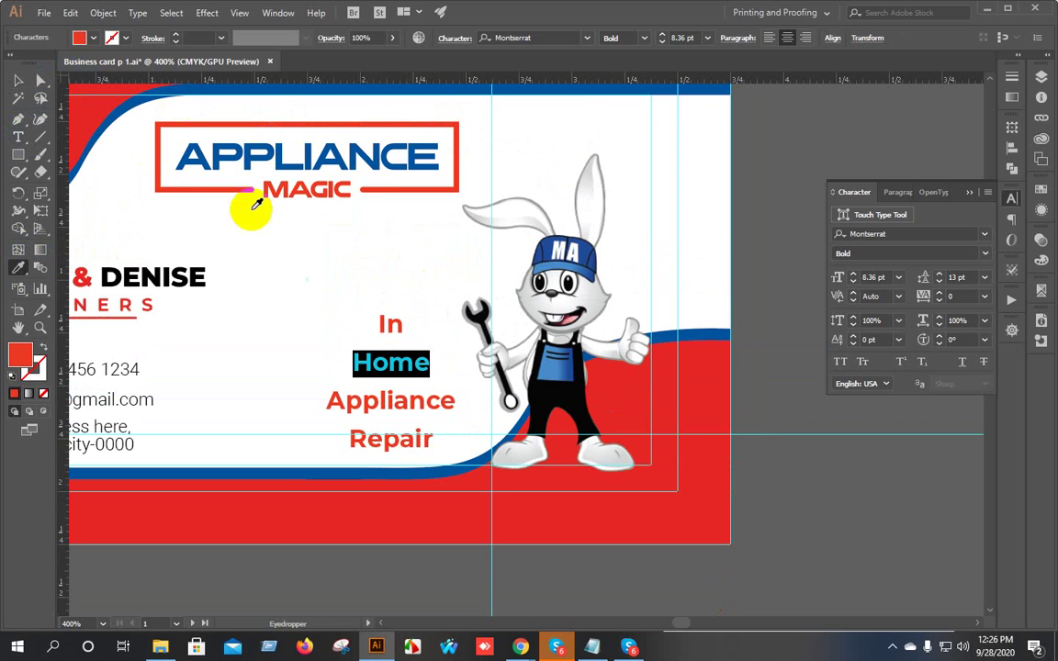
click(378, 158)
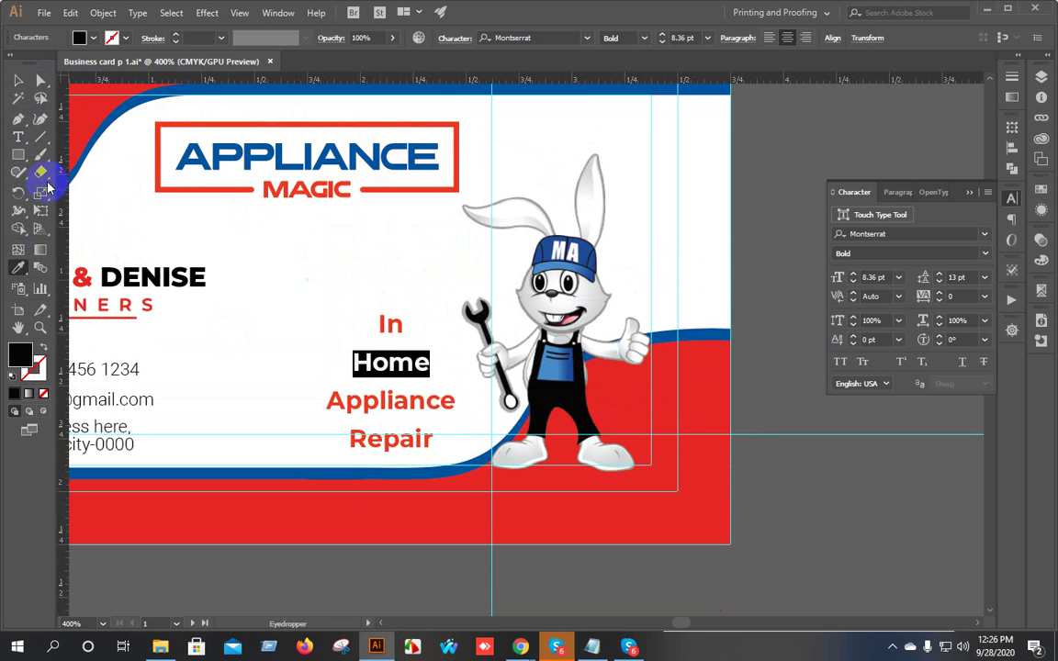
click(18, 136)
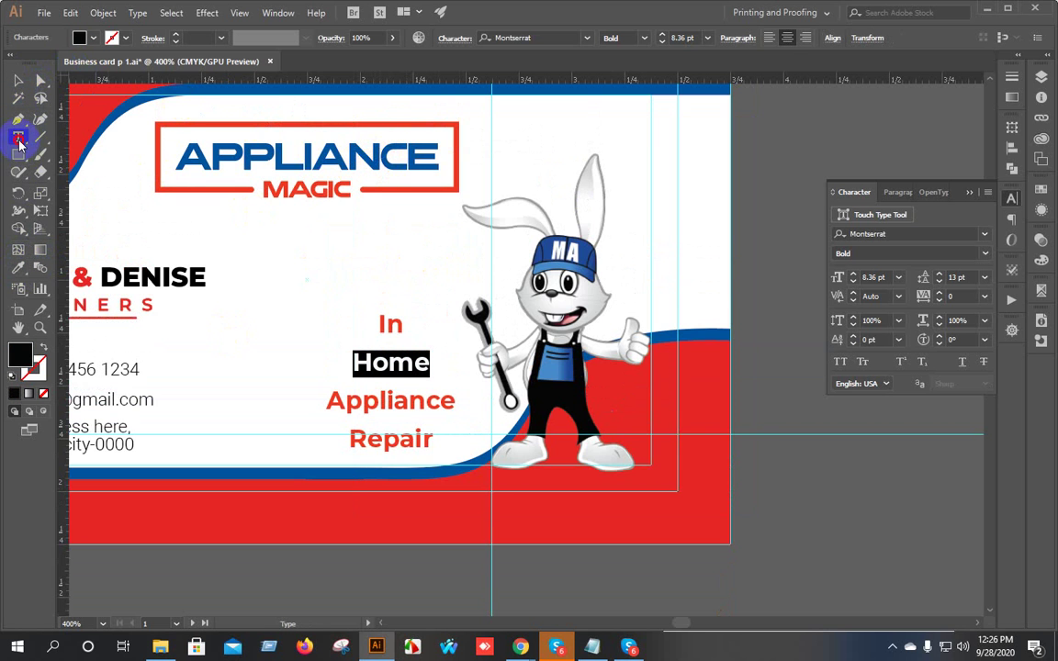
click(335, 396)
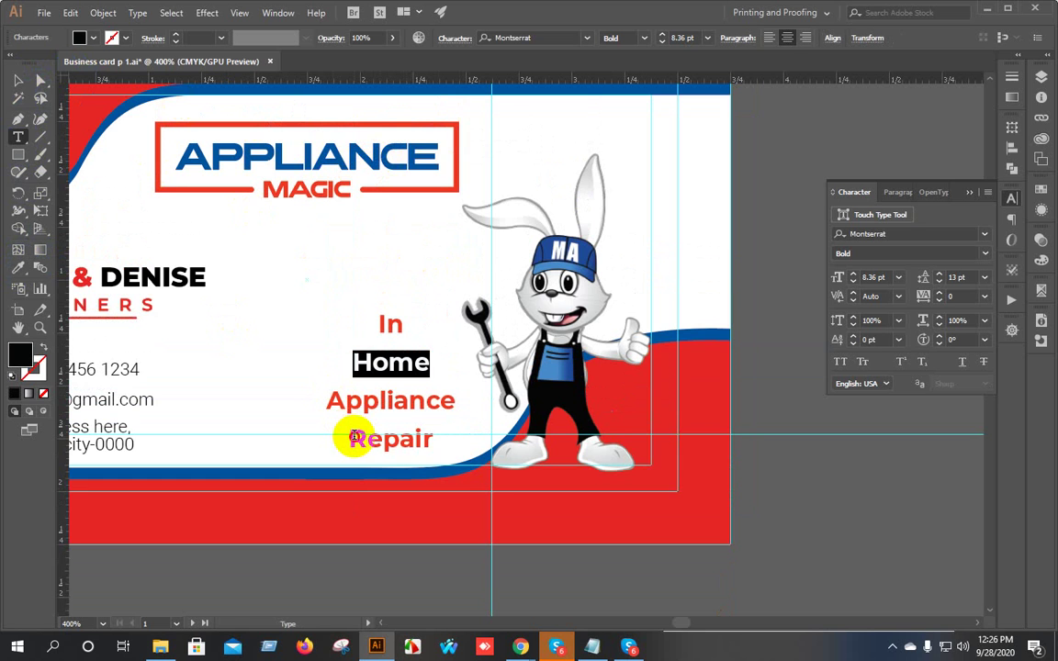
drag(351, 438, 448, 430)
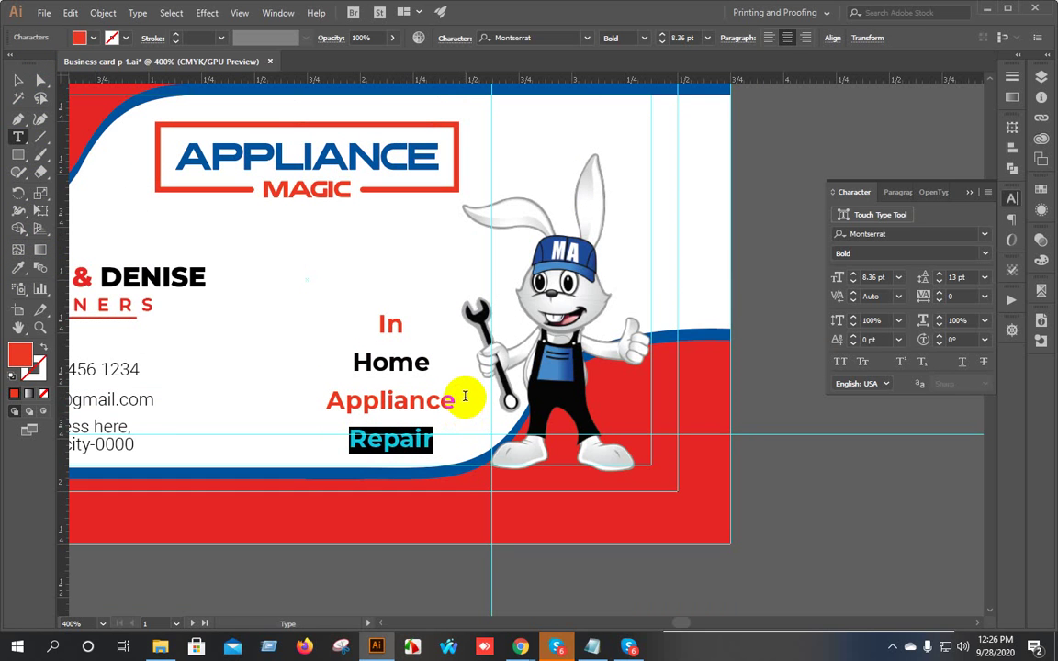
click(21, 91)
Color the whole tagline blue by sampling the blue palette square beside the card.
scroll(254, 274, down, 1)
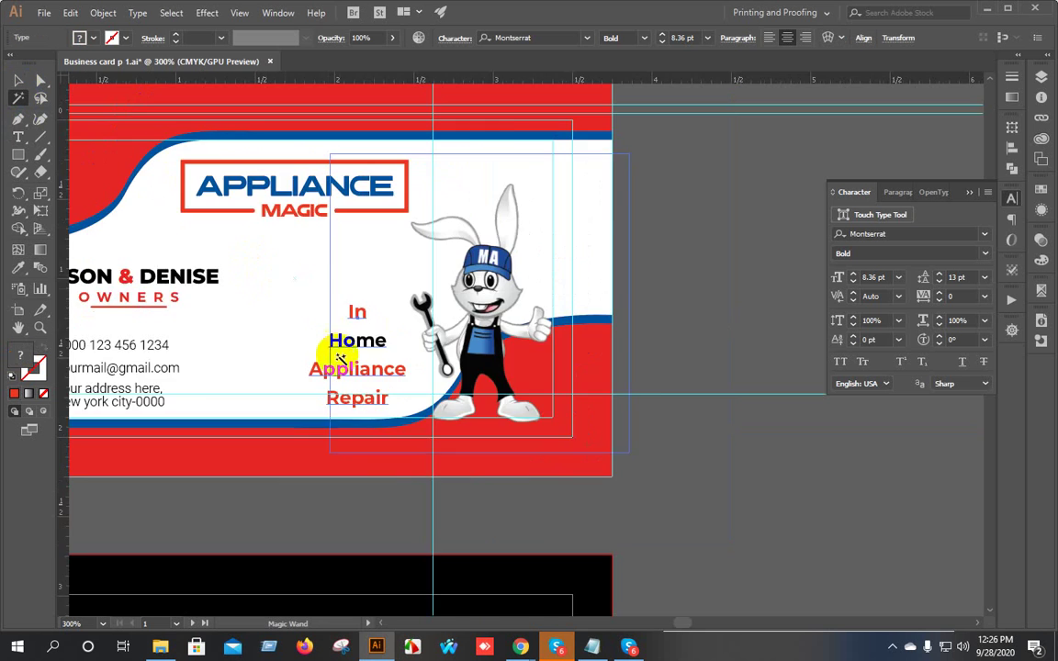
drag(312, 337, 544, 282)
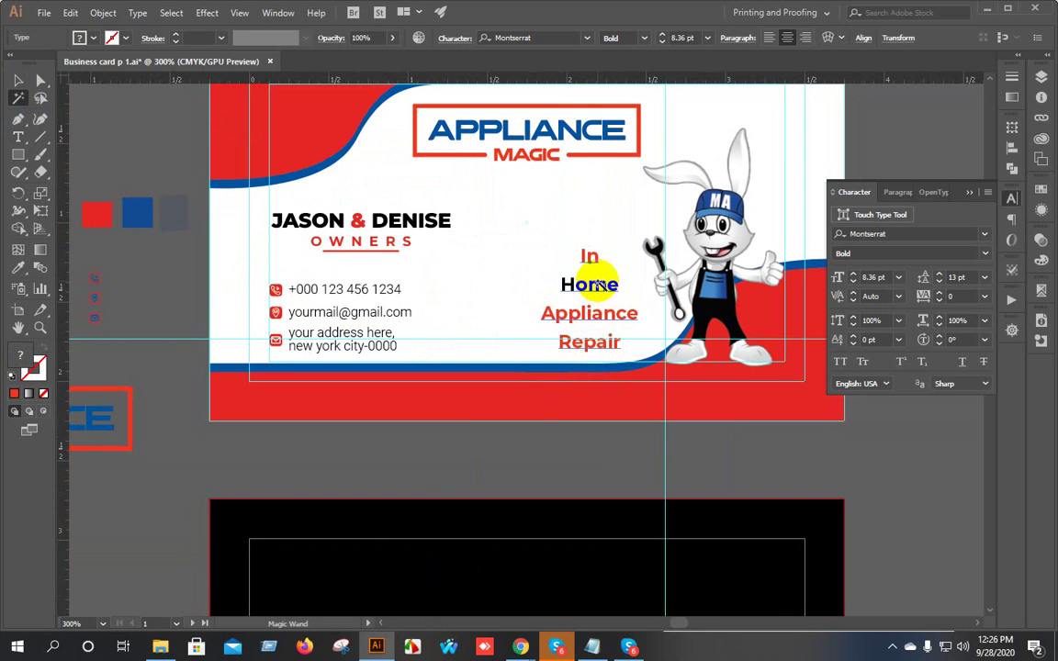
click(18, 83)
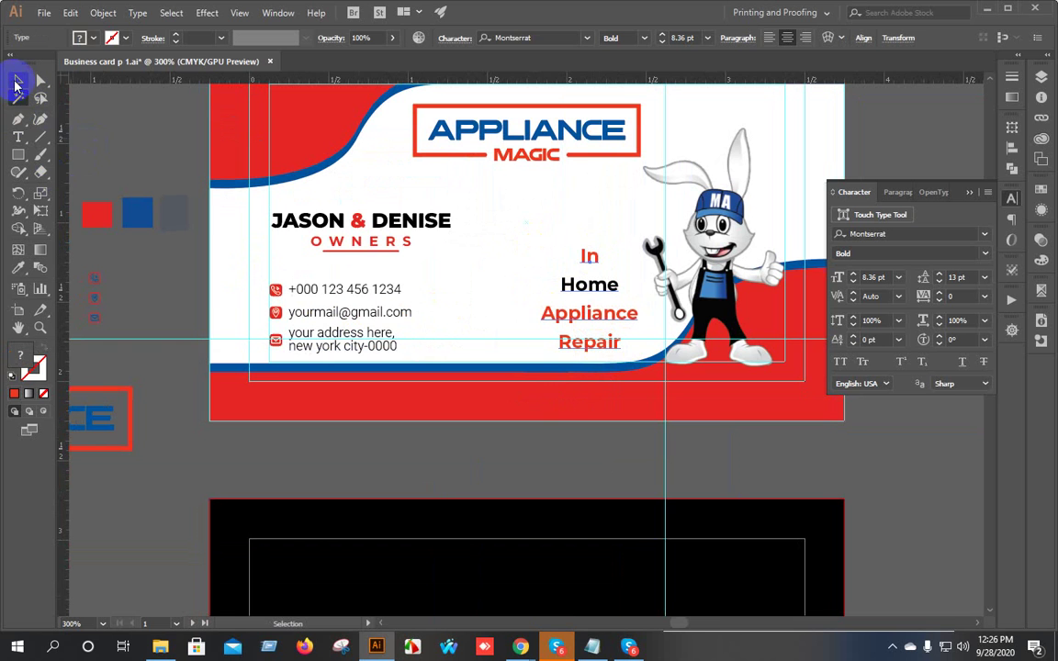
click(95, 216)
key(i)
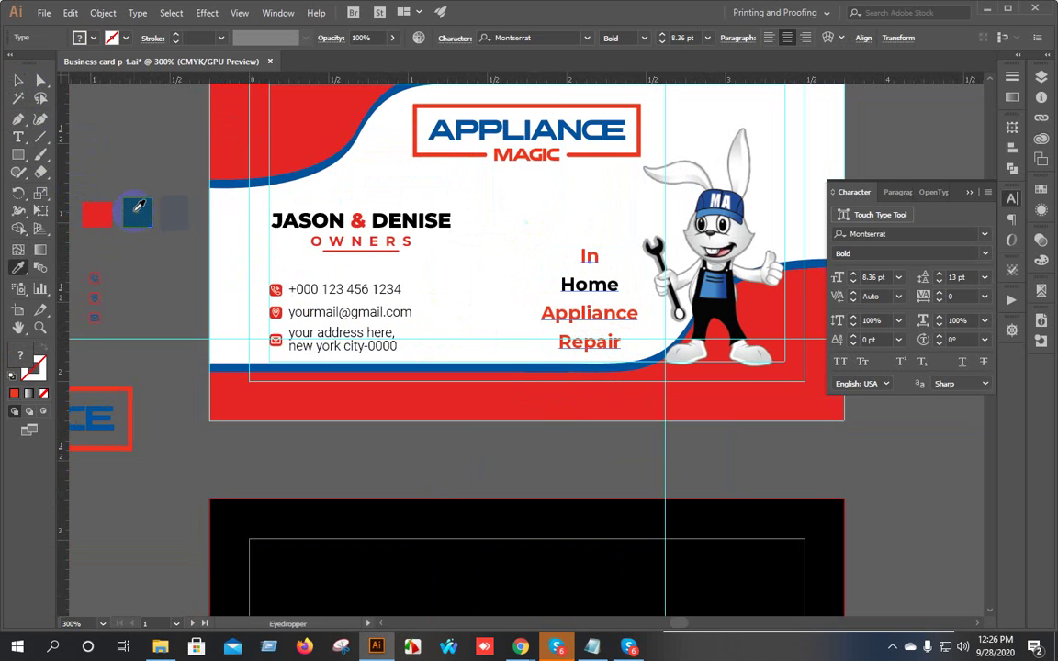
click(138, 210)
key(v)
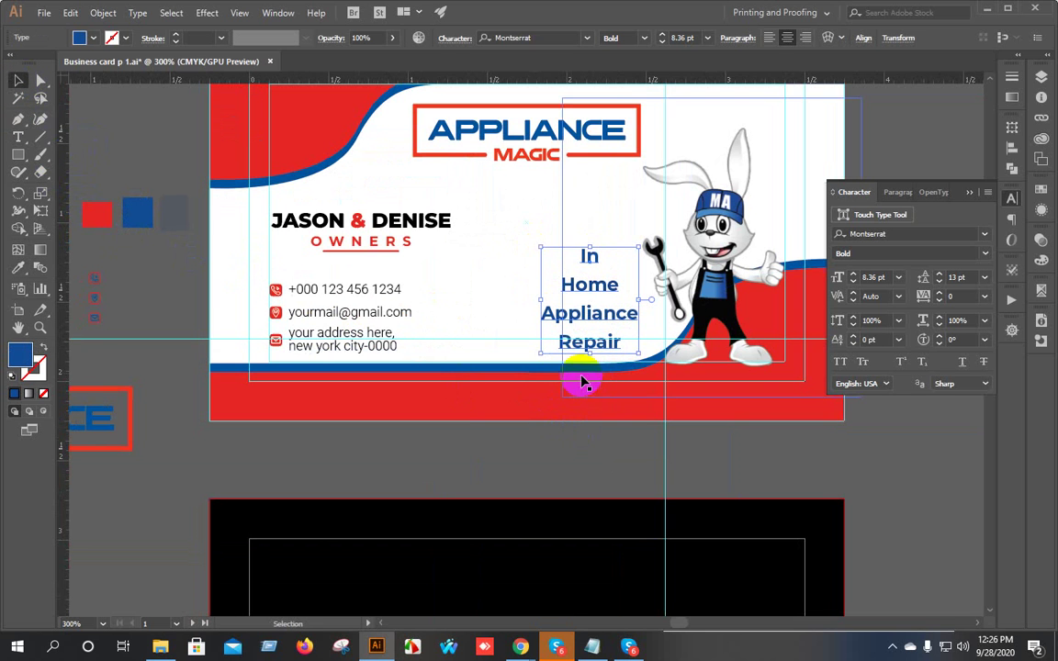
Color the whole tagline red from the red palette square, and recolor only the word Appliance from the blue square.
key(i)
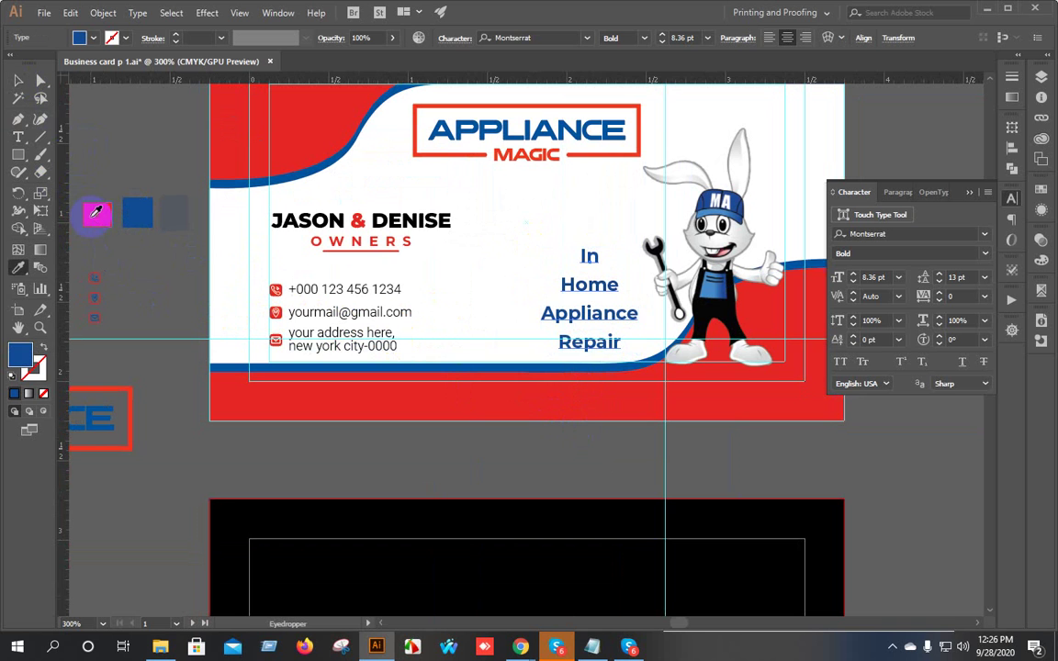
click(97, 212)
click(18, 135)
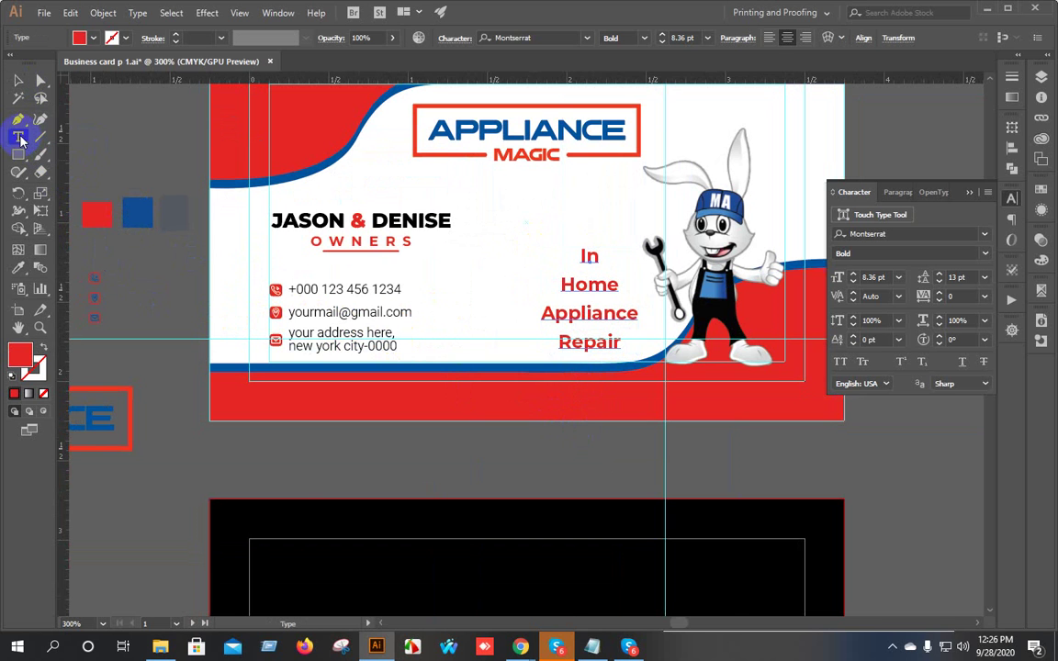
click(578, 273)
drag(542, 312, 642, 309)
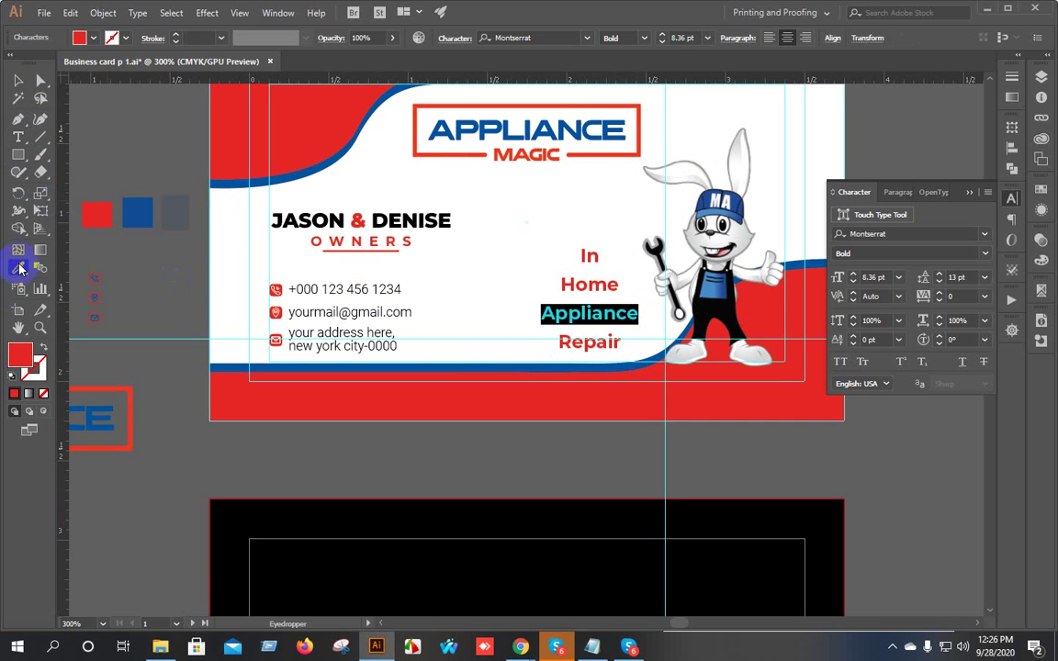
click(147, 213)
click(18, 81)
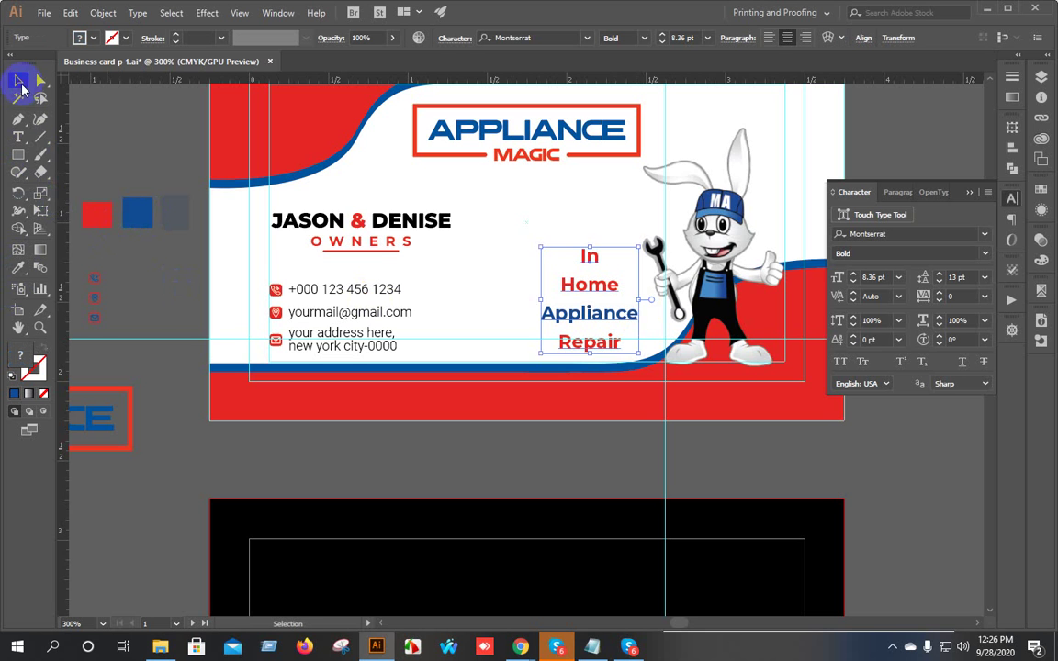
Recolor only the word In within the tagline blue and deselect the text.
click(17, 137)
click(584, 259)
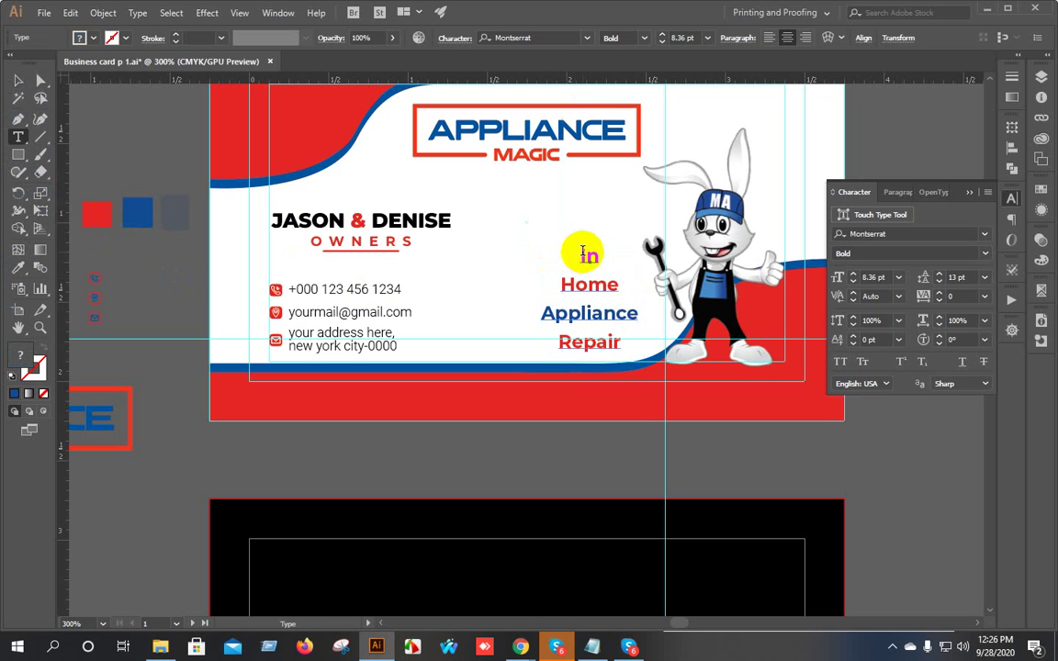
drag(586, 254, 610, 249)
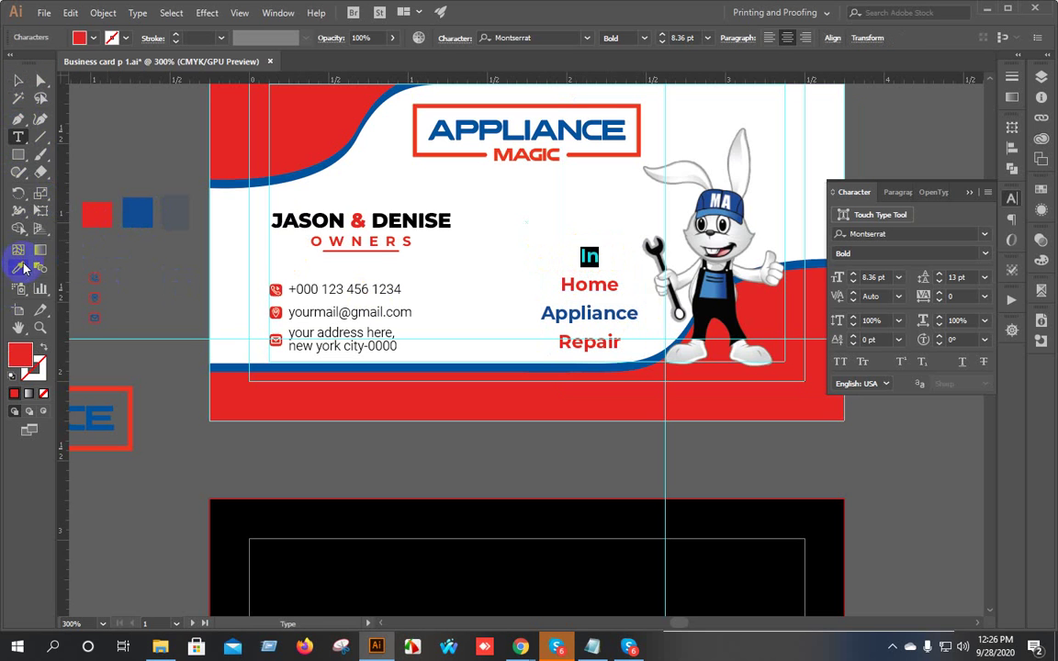
click(19, 81)
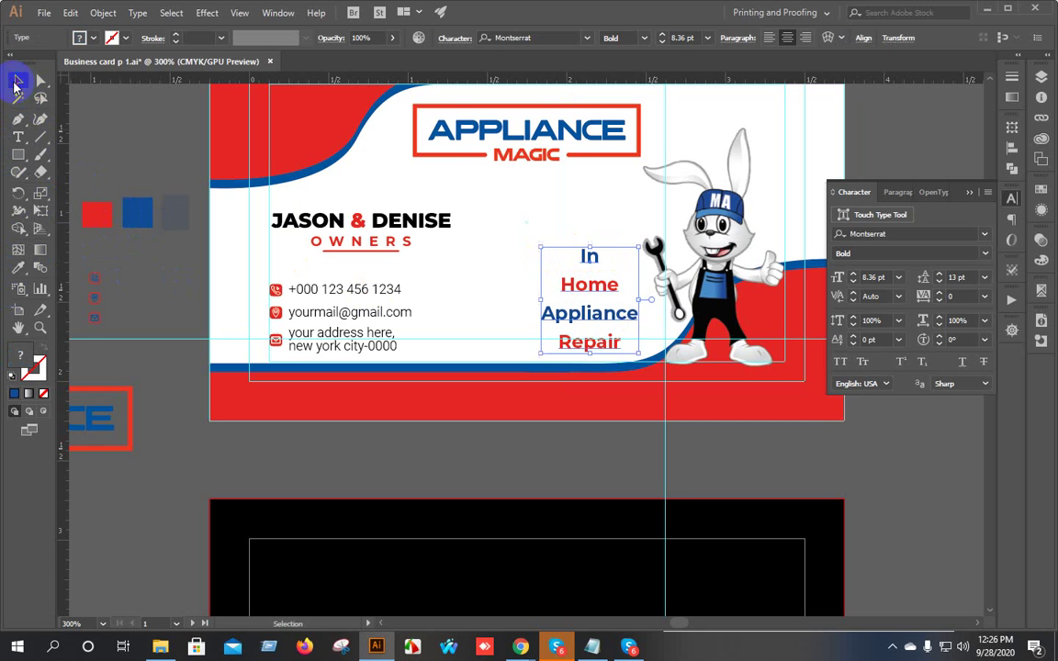
click(161, 137)
Apply All Caps to the whole four-line tagline beside the mascot.
drag(620, 378, 445, 324)
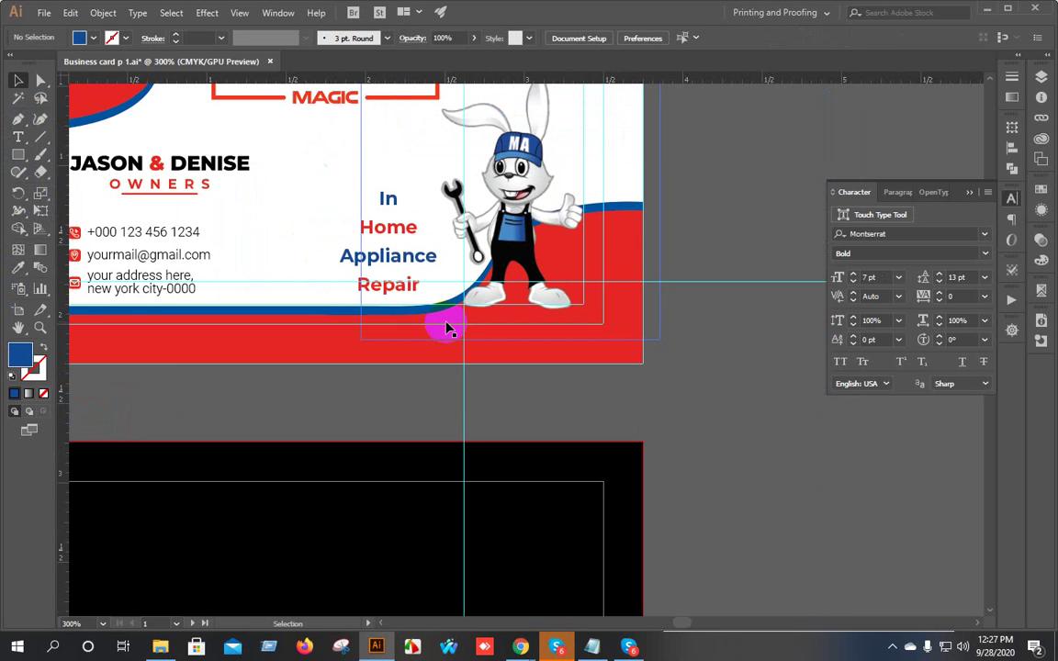
scroll(404, 246, up, 1)
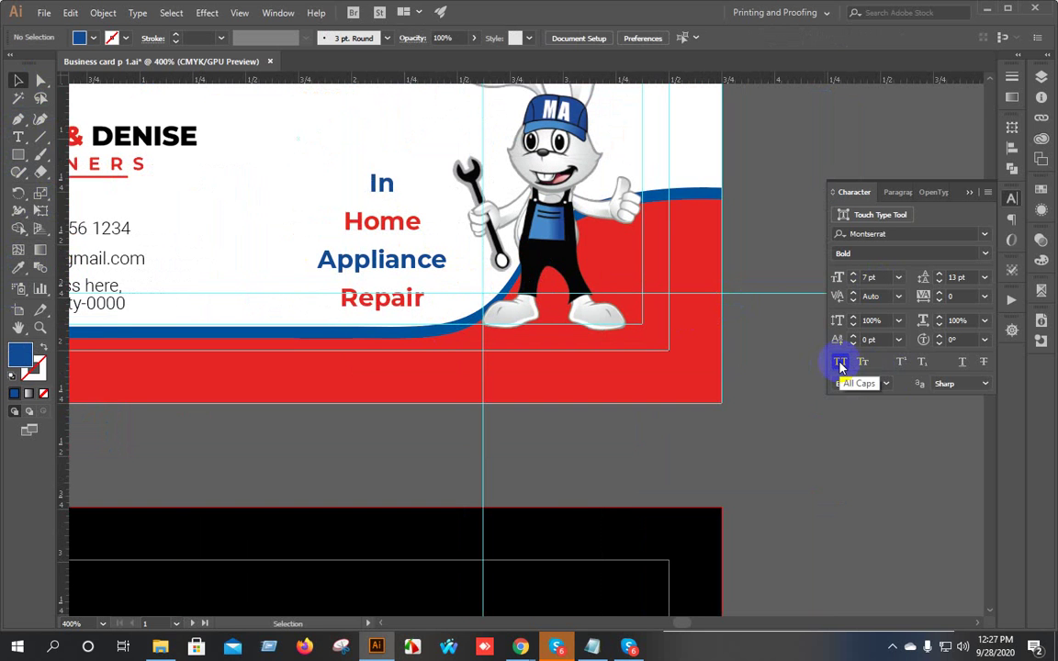
click(413, 260)
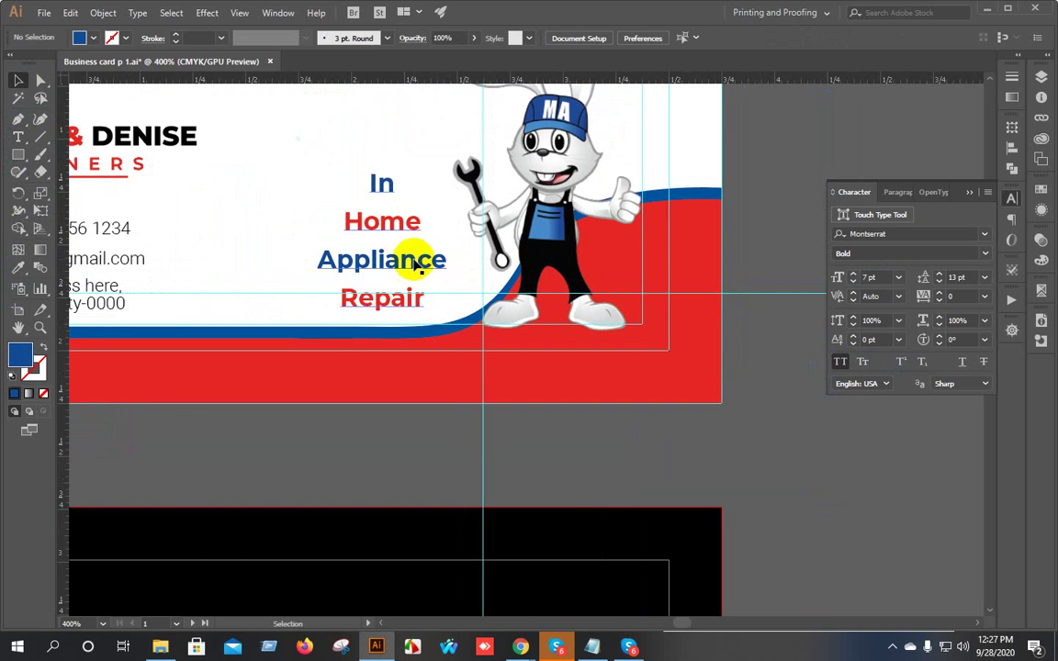
click(839, 361)
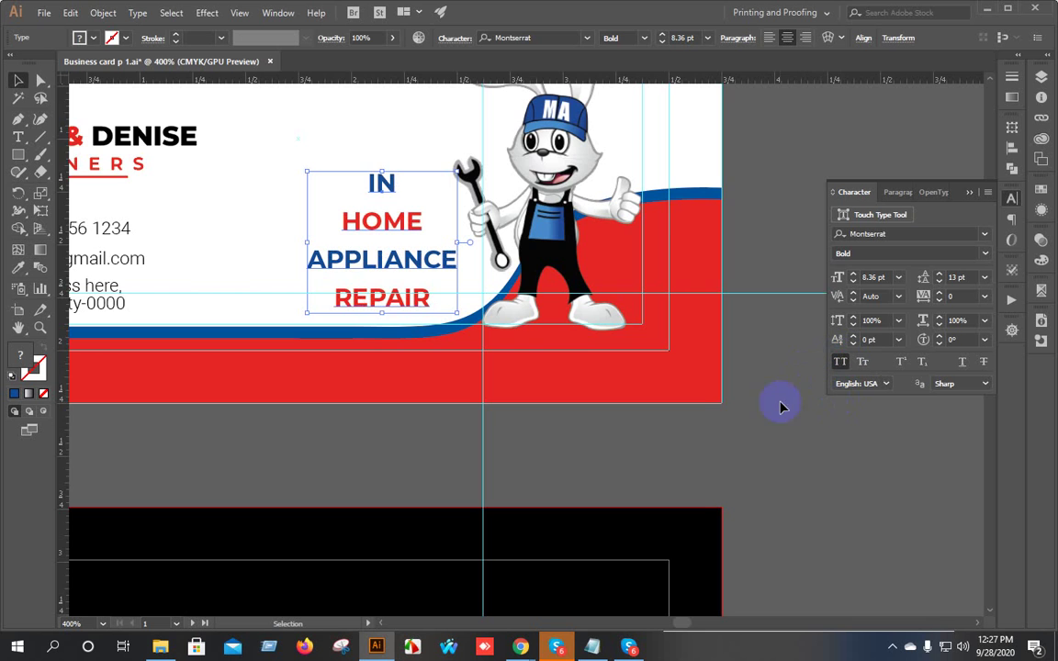
Reduce the capitalized tagline to a 7 pt font size with 12 pt leading.
scroll(776, 303, down, 1)
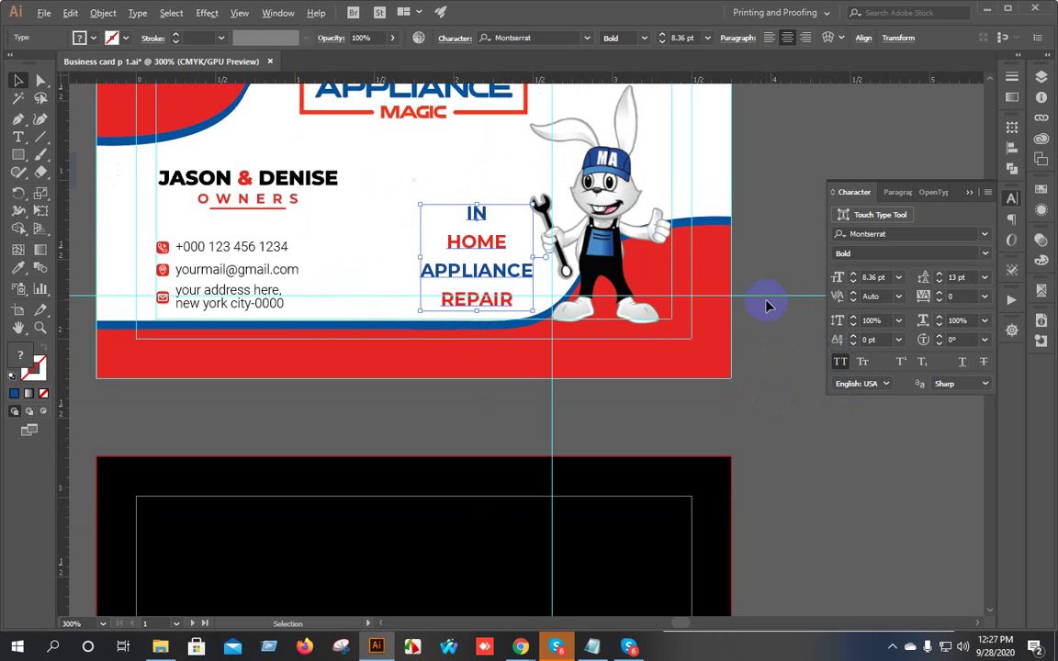
click(854, 283)
click(854, 283)
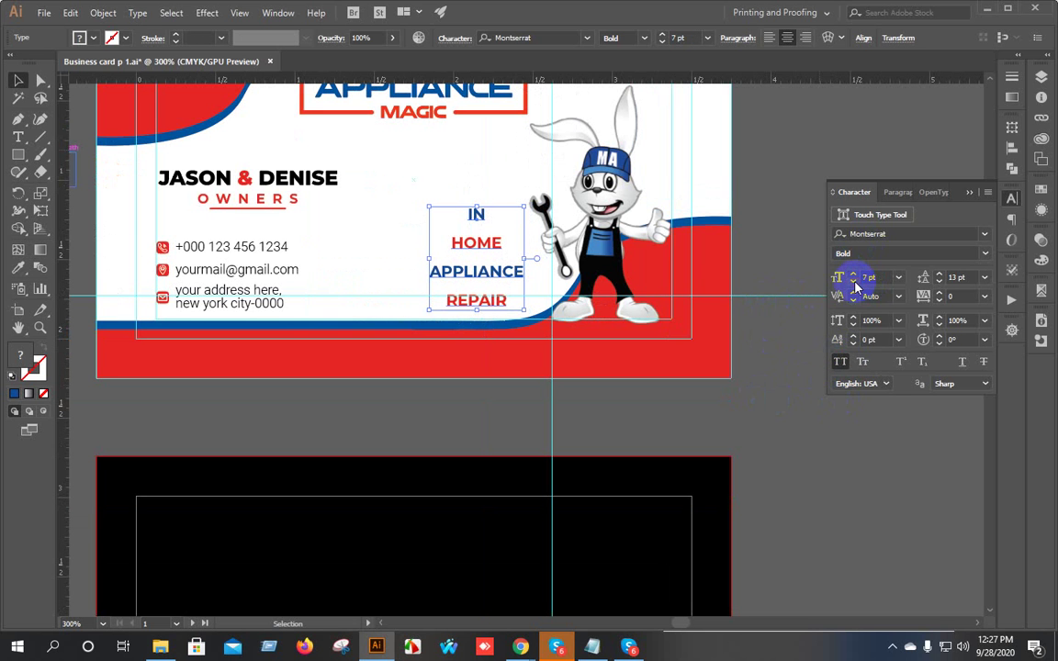
click(939, 280)
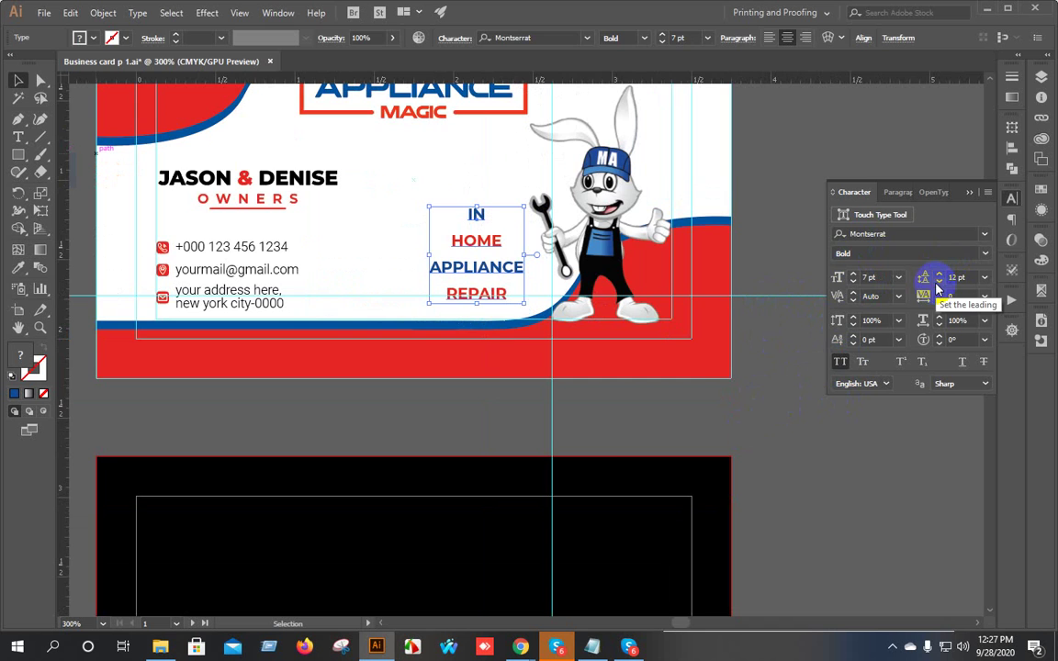
click(810, 371)
Nudge the tagline left and up so it sits clear of the mascot's wrench and the blue curve.
scroll(683, 349, down, 3)
drag(782, 331, 611, 331)
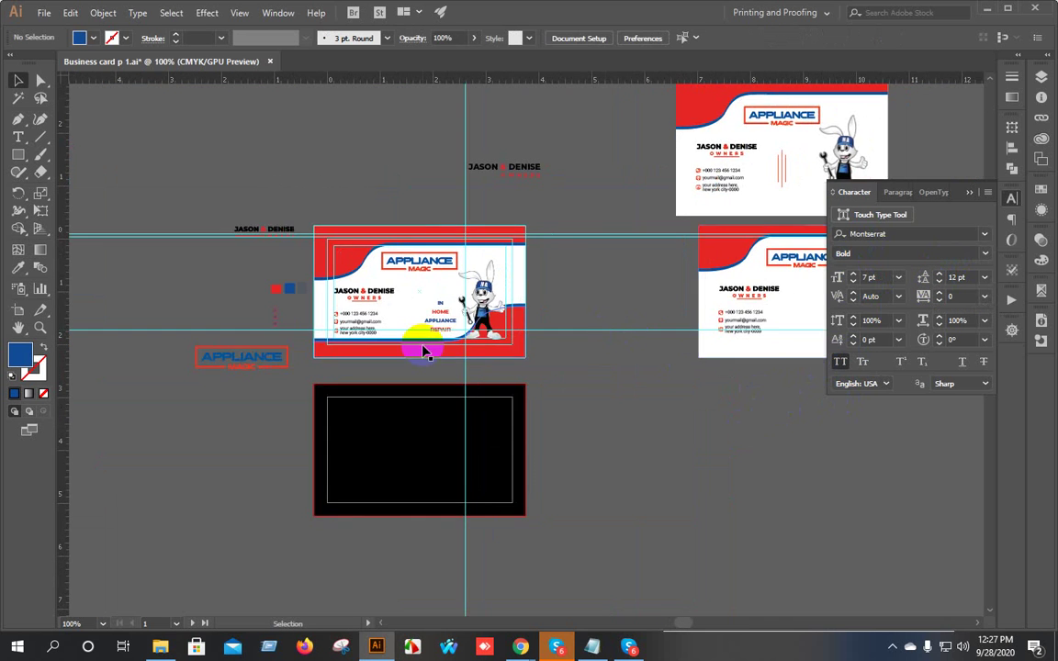
scroll(424, 350, up, 3)
click(472, 277)
key(Left)
key(Left)
key(Left)
key(Left)
key(Left)
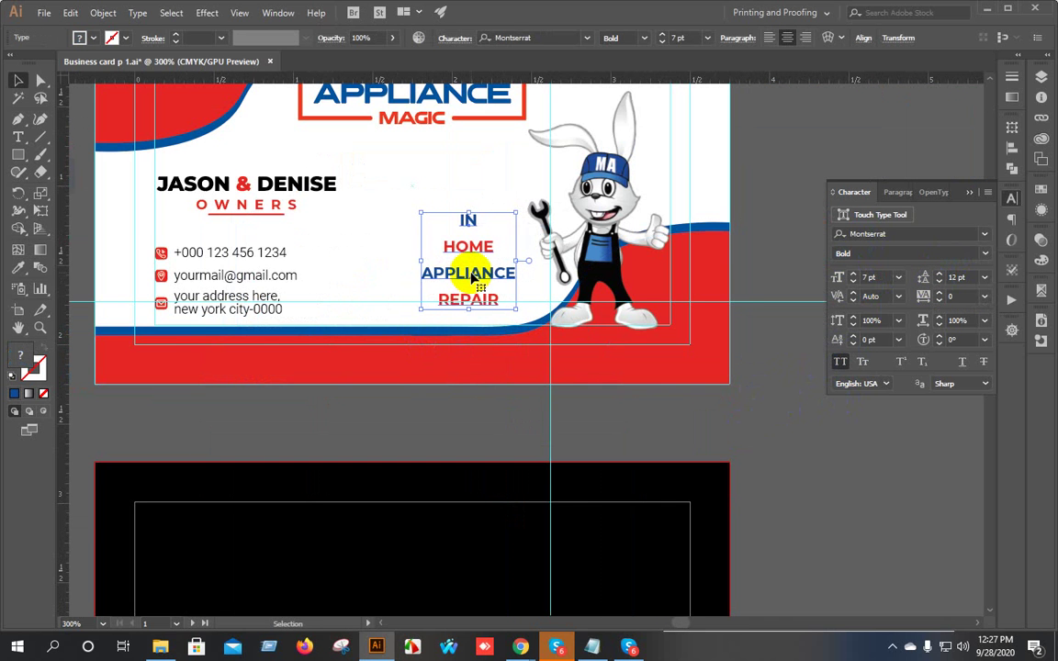
key(Up)
key(Up)
key(Up)
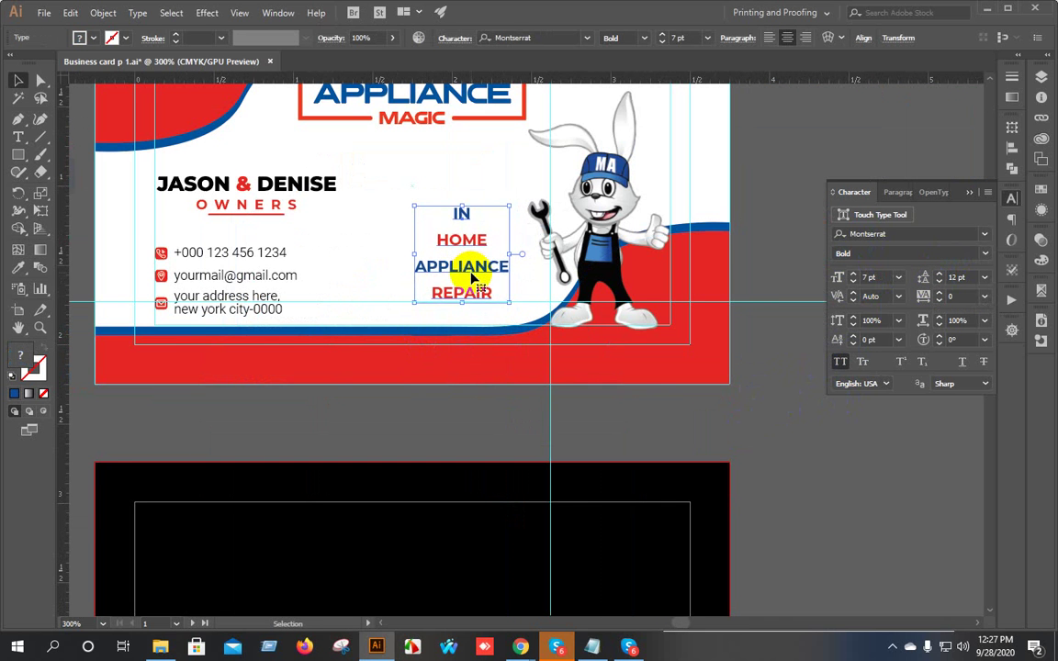
key(Up)
key(Up)
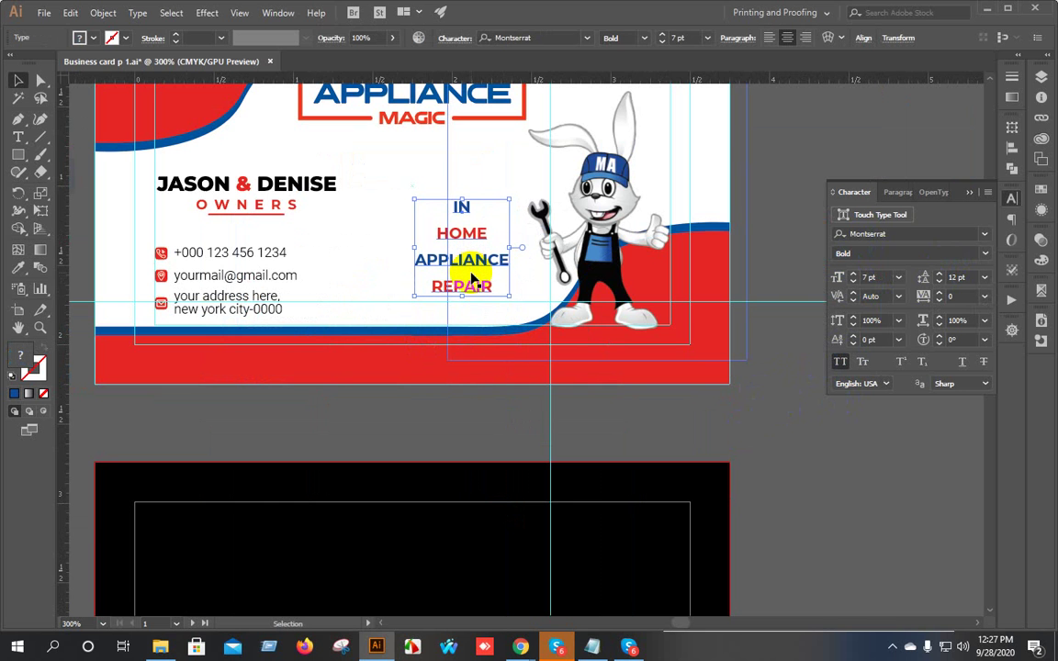
key(Right)
key(Left)
key(Left)
click(740, 340)
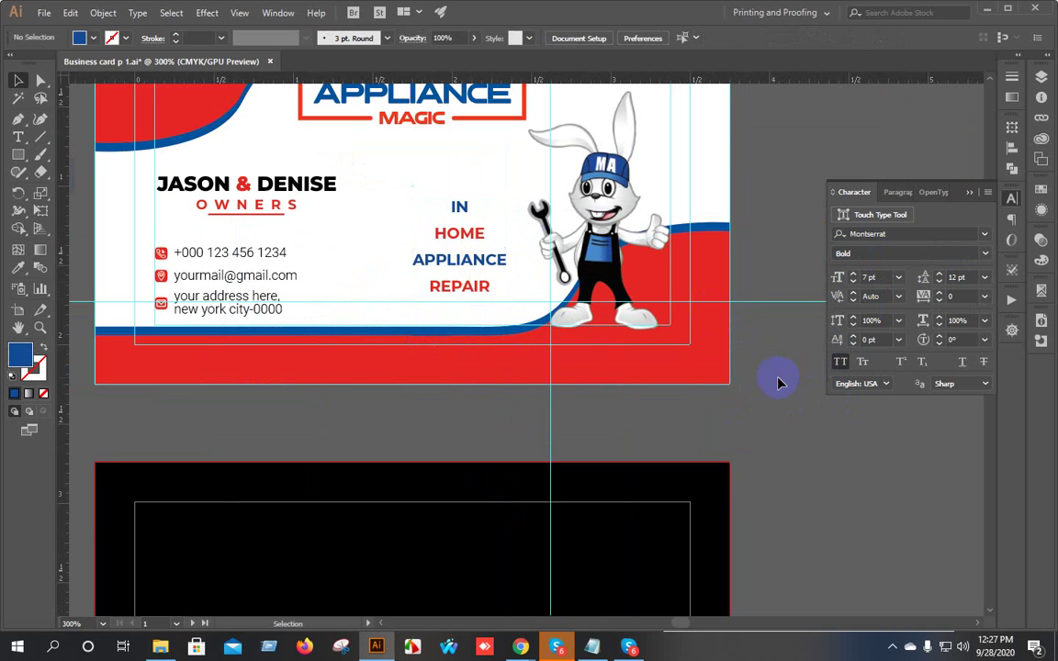
Review the overall layout of the card front alongside the other card versions.
key(ctrl+minus)
key(ctrl+minus)
drag(677, 332, 576, 326)
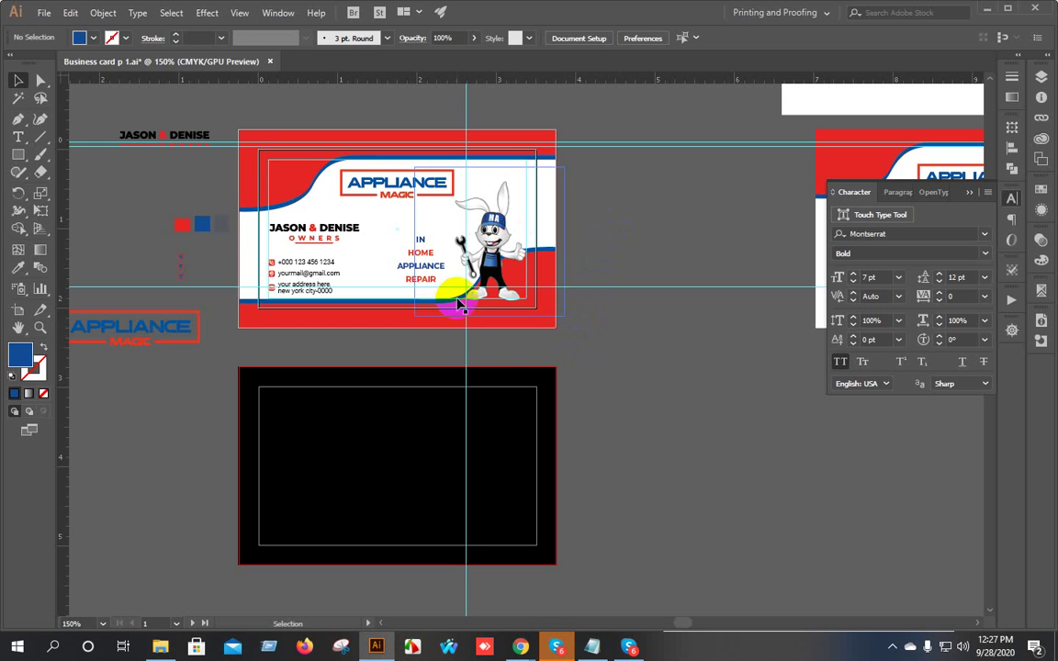
key(ctrl+minus)
key(ctrl+minus)
drag(533, 262, 406, 295)
key(ctrl+plus)
key(ctrl+plus)
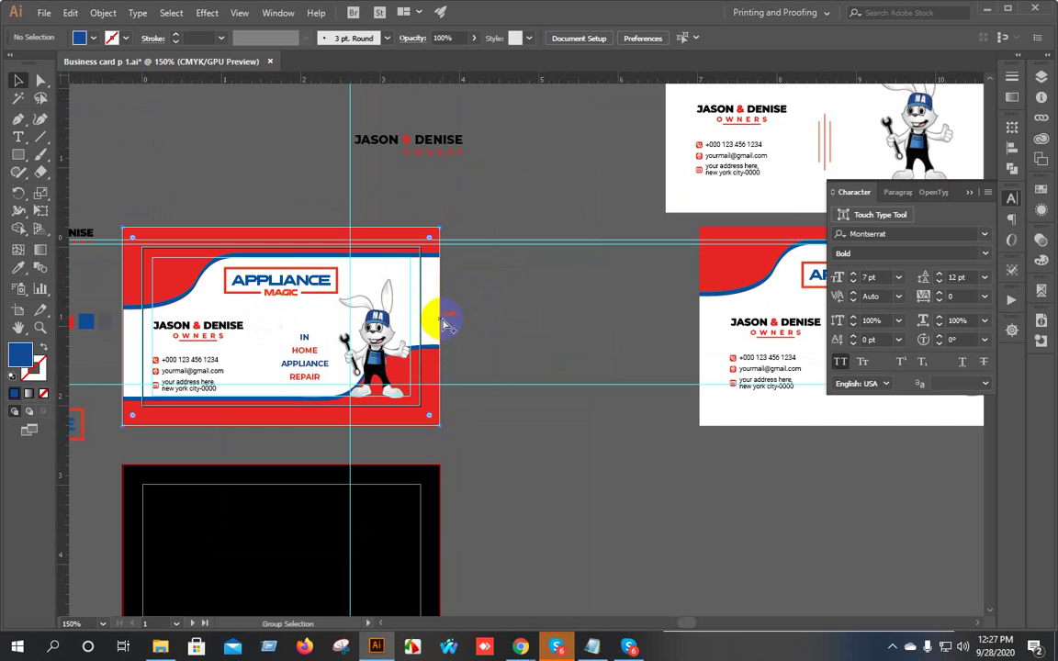
click(441, 320)
click(582, 280)
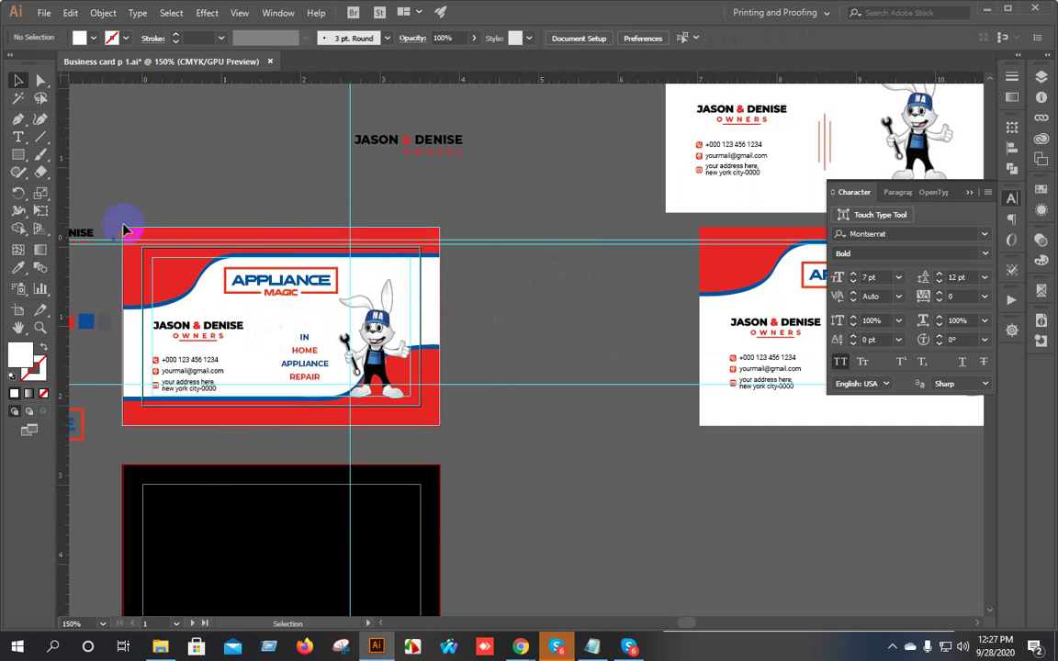
Group all the artwork of the card front and place a copy below the two earlier card versions.
drag(126, 230, 465, 427)
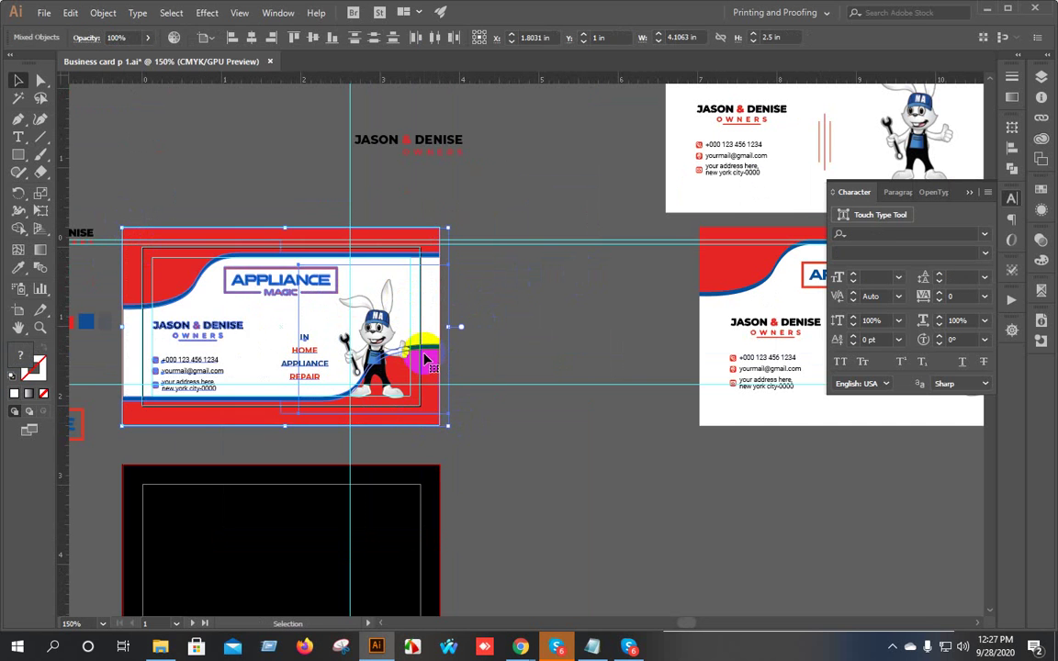
key(ctrl+minus)
key(ctrl+g)
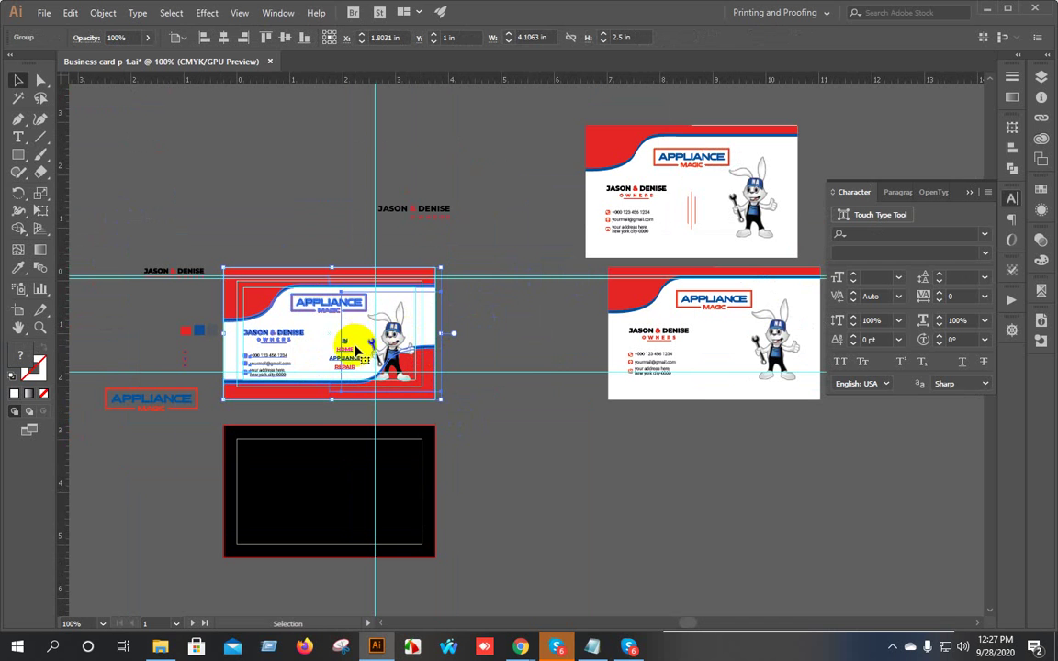
drag(384, 317, 775, 469)
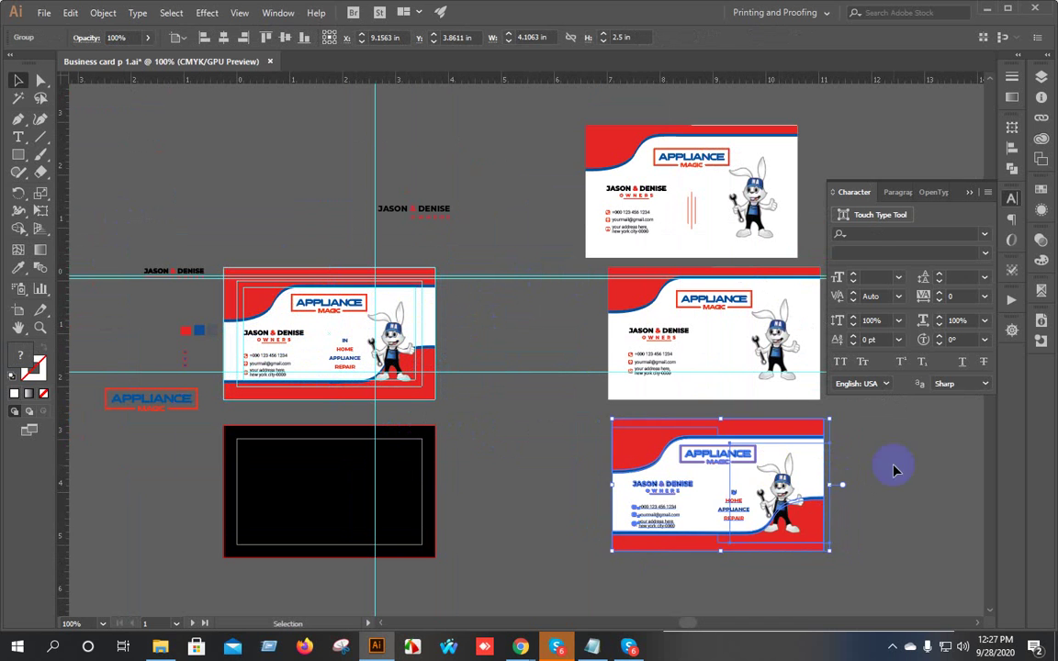
click(913, 467)
Add the one-line text "IN HOME APPLIANCE REPAIR", including quotation marks, near the lower edge of the copied card.
drag(928, 479, 710, 466)
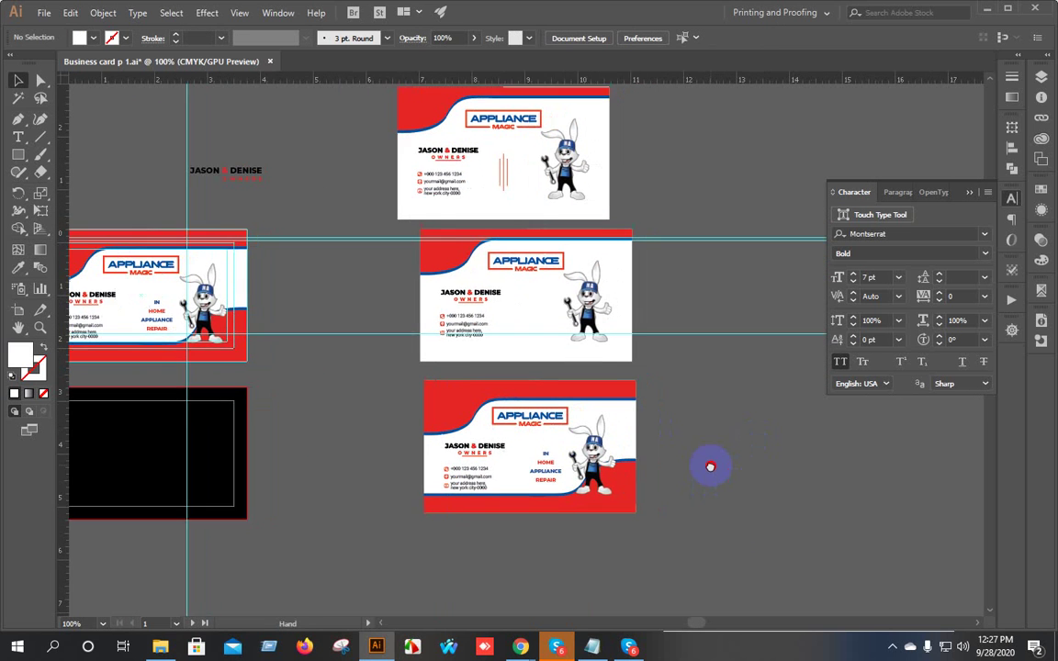
scroll(609, 496, up, 2)
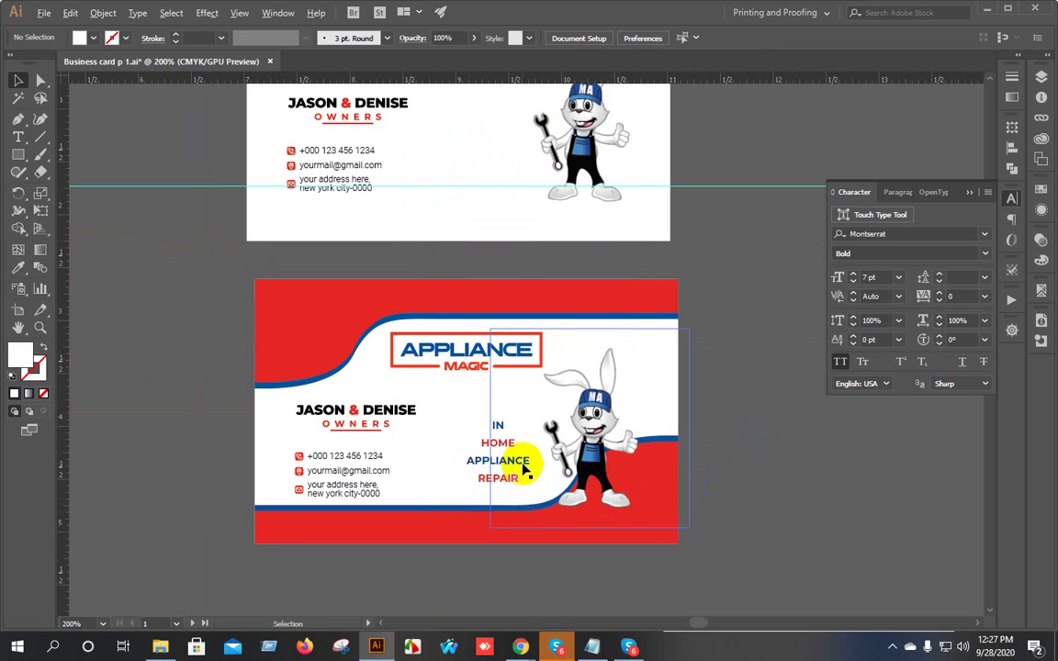
click(19, 137)
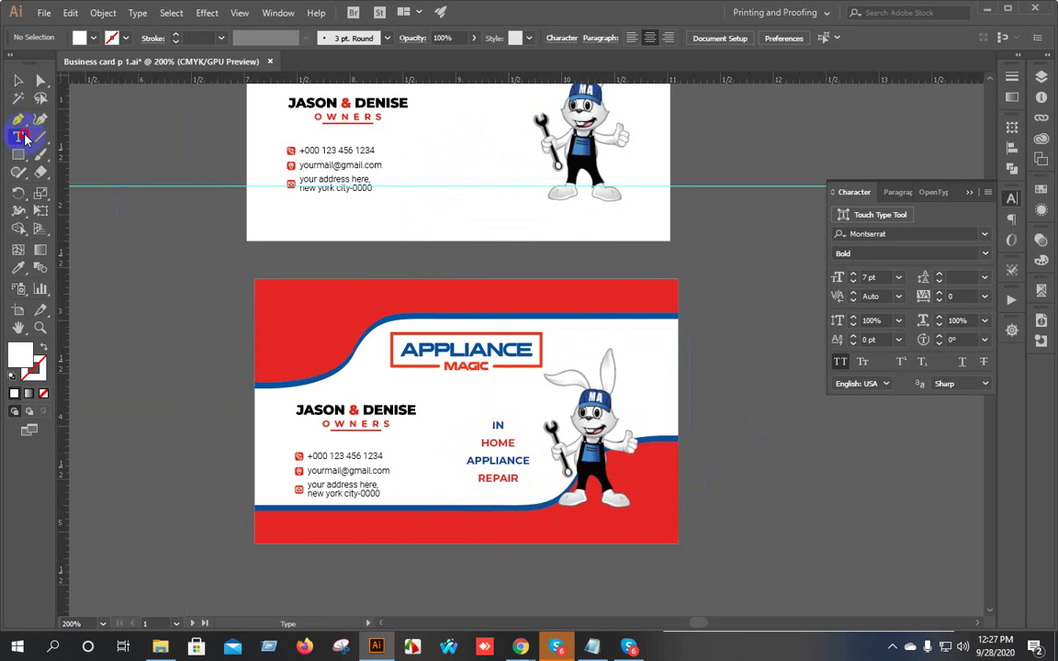
click(727, 500)
text("IN HOME APPLIANCE REPAIR")
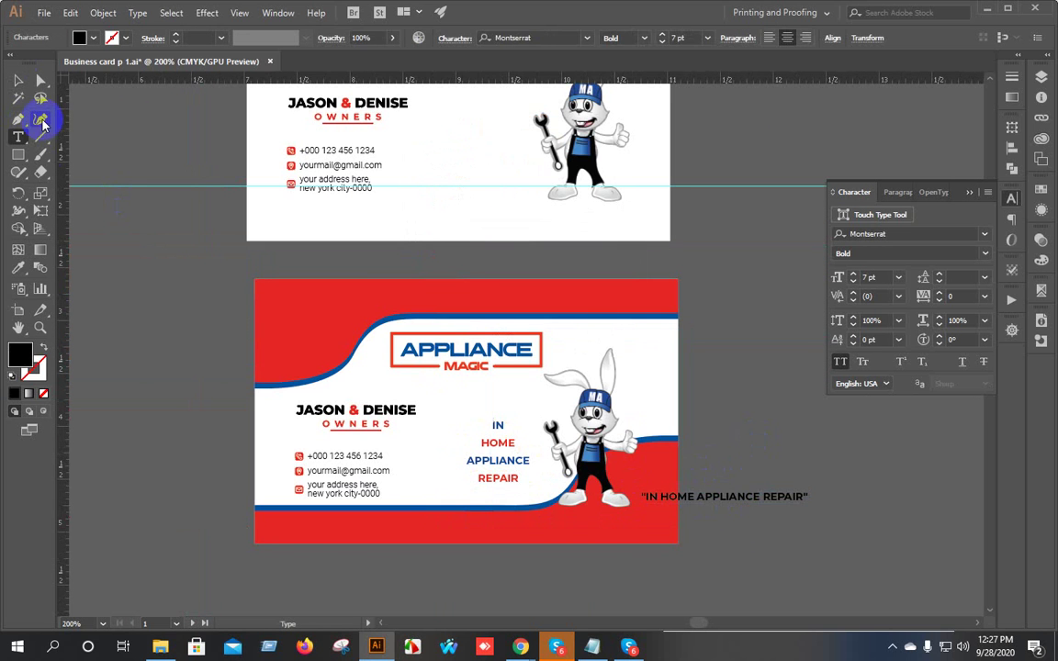
Move the quoted tagline line onto the card version above, below its contact details.
click(18, 80)
click(657, 492)
drag(739, 498, 473, 210)
scroll(503, 239, up, 5)
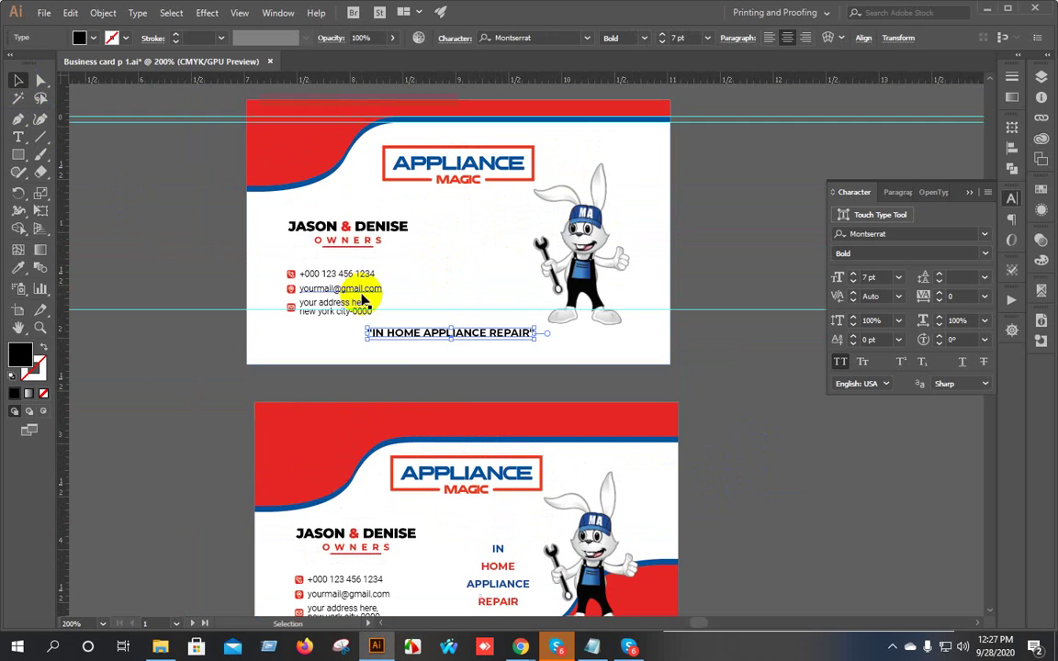
Ungroup the middle card version and shift its owners' name block and contact details slightly upward.
click(351, 213)
right_click(357, 215)
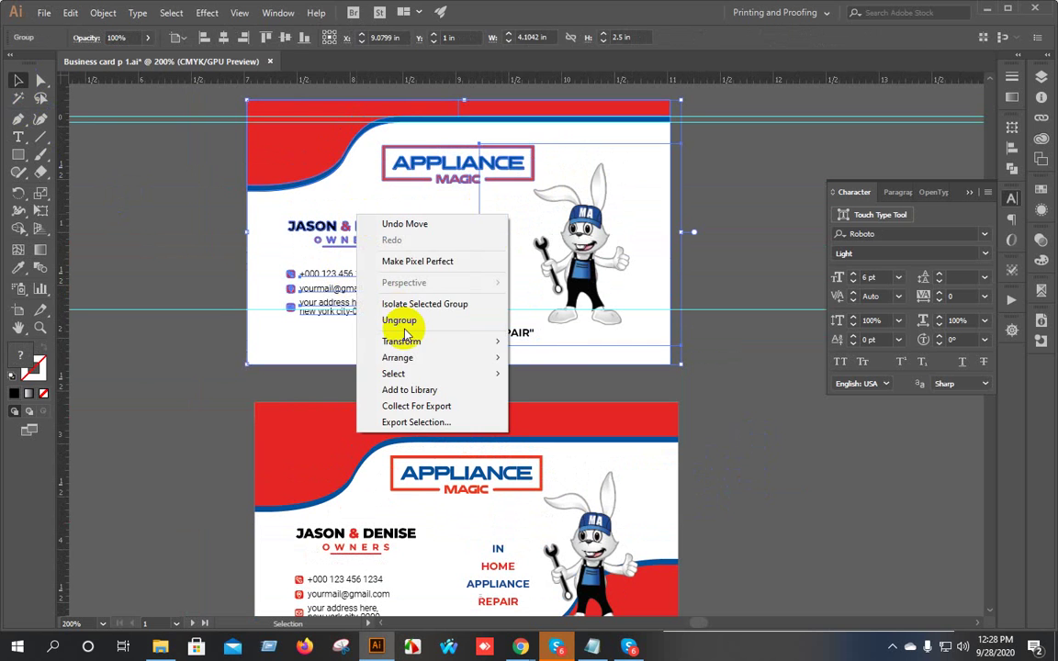
click(401, 321)
click(365, 235)
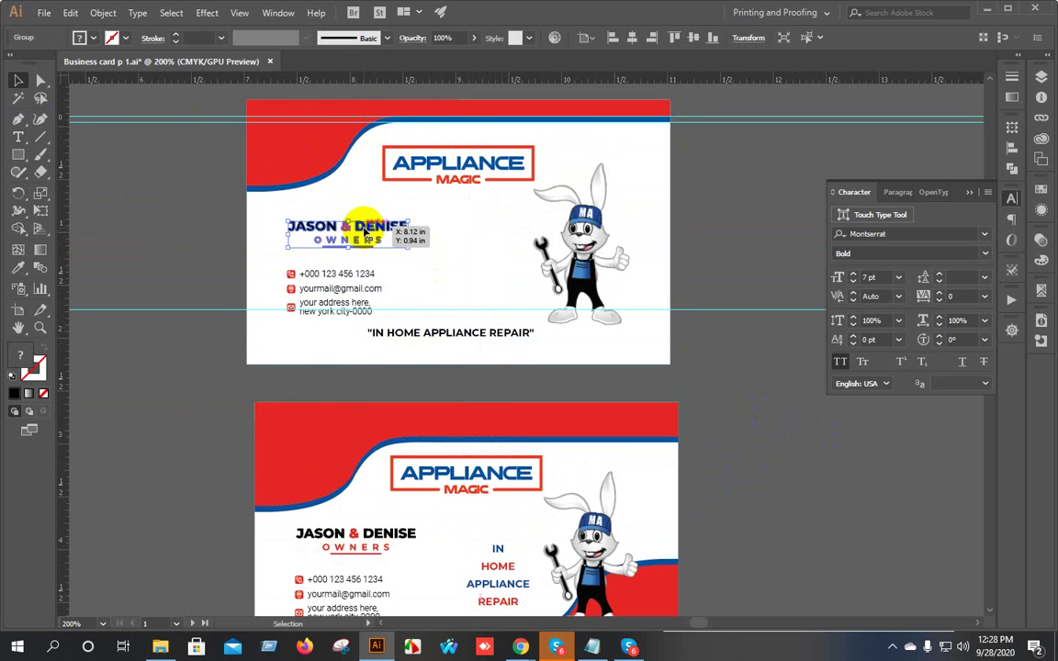
drag(347, 279, 350, 230)
shift+click(347, 229)
key(Up)
key(Up)
key(Up)
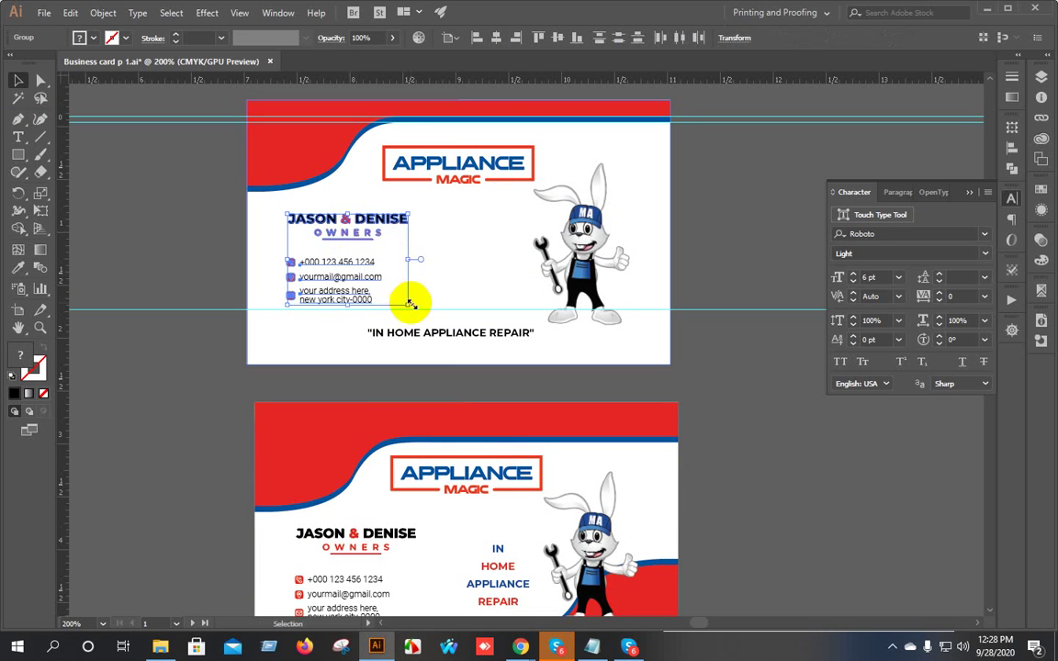
Nudge the quoted tagline on the middle card slightly upward and recolor it with the red of the card's header shape.
click(440, 335)
key(Up)
key(Up)
key(Up)
key(Up)
key(Up)
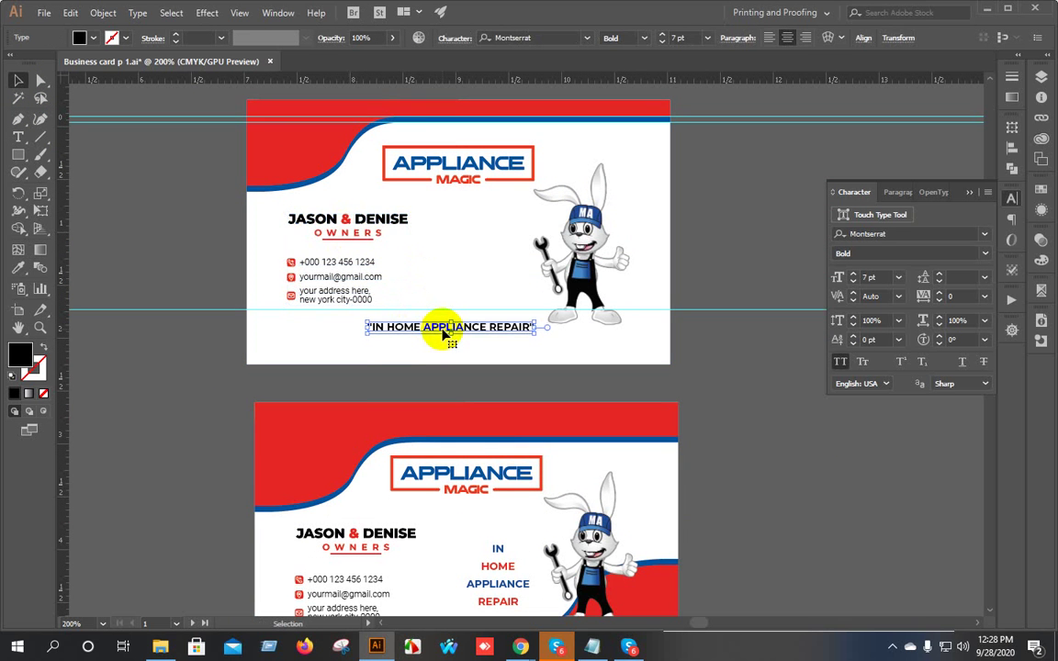
key(i)
click(303, 138)
click(18, 81)
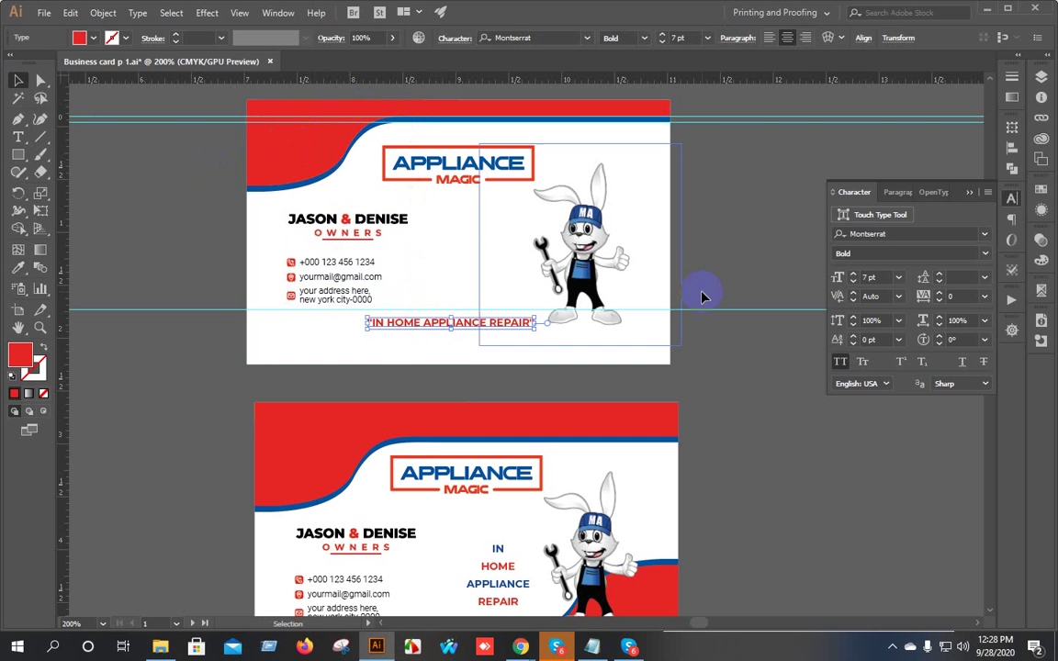
click(765, 371)
Compare the three card versions, examining the one-line tagline against the stacked tagline layout.
scroll(501, 349, down, 1)
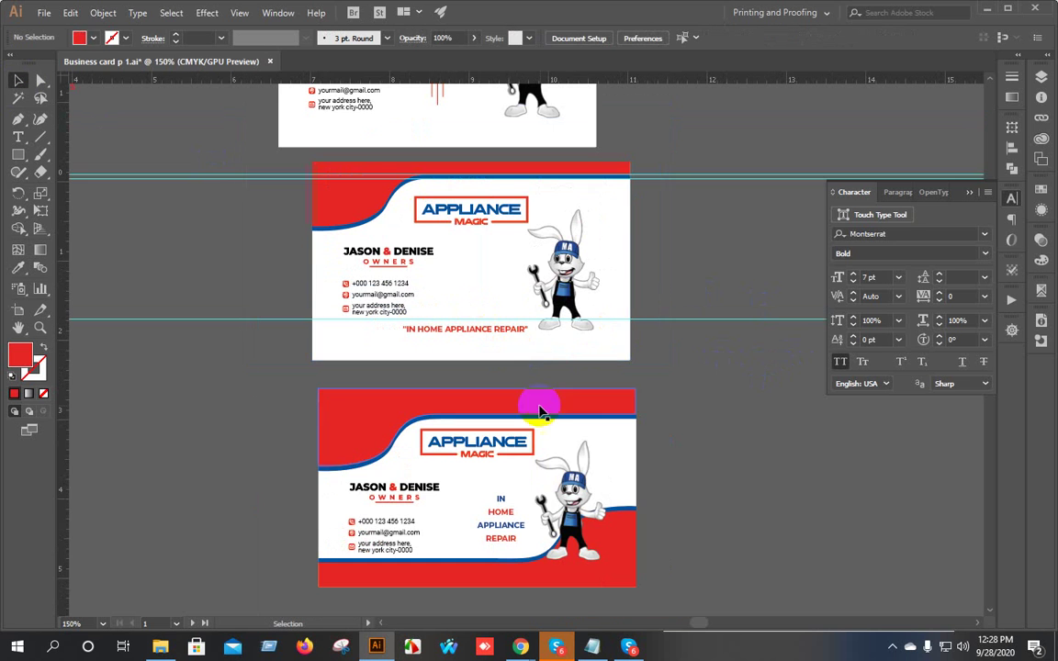
scroll(493, 347, up, 2)
scroll(511, 343, down, 2)
drag(528, 299, 466, 425)
scroll(466, 422, down, 3)
scroll(473, 423, down, 1)
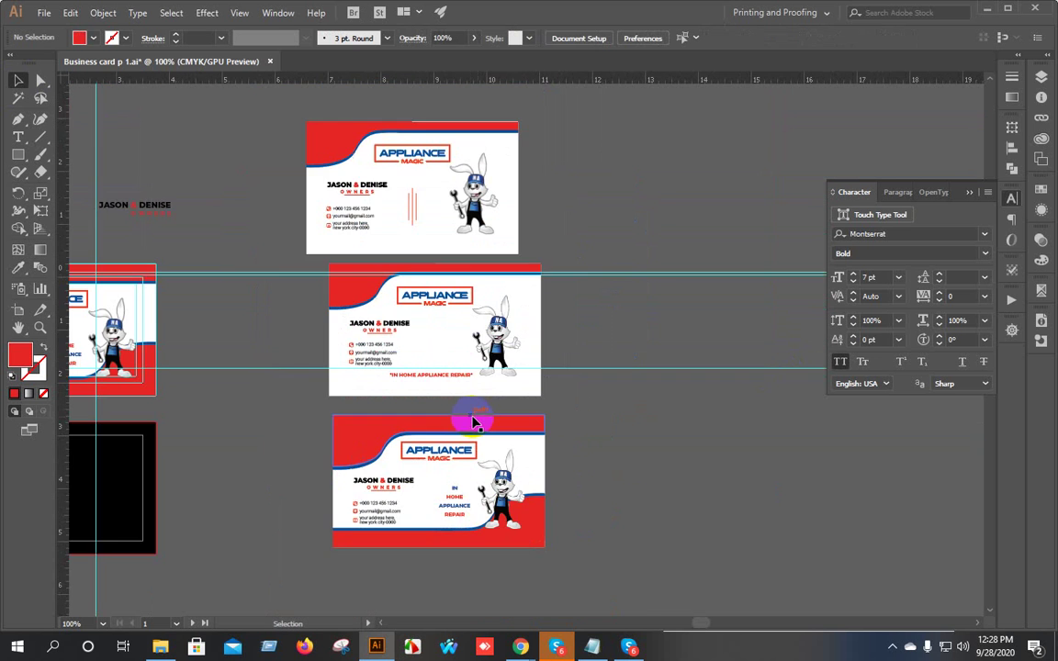
scroll(473, 423, down, 2)
scroll(525, 428, down, 1)
scroll(484, 421, up, 2)
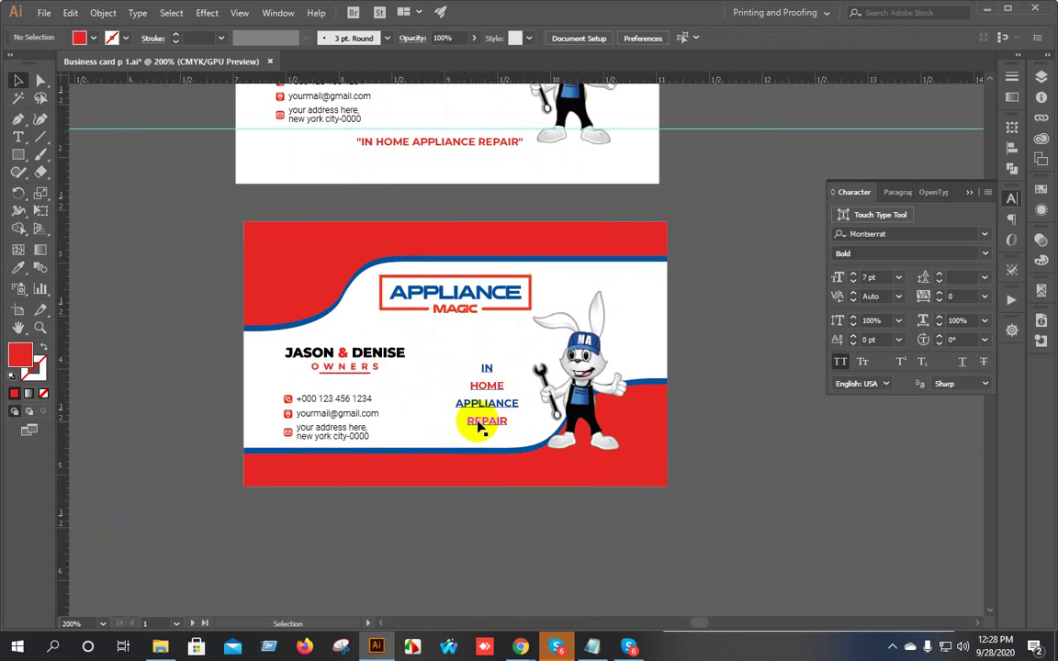
click(489, 391)
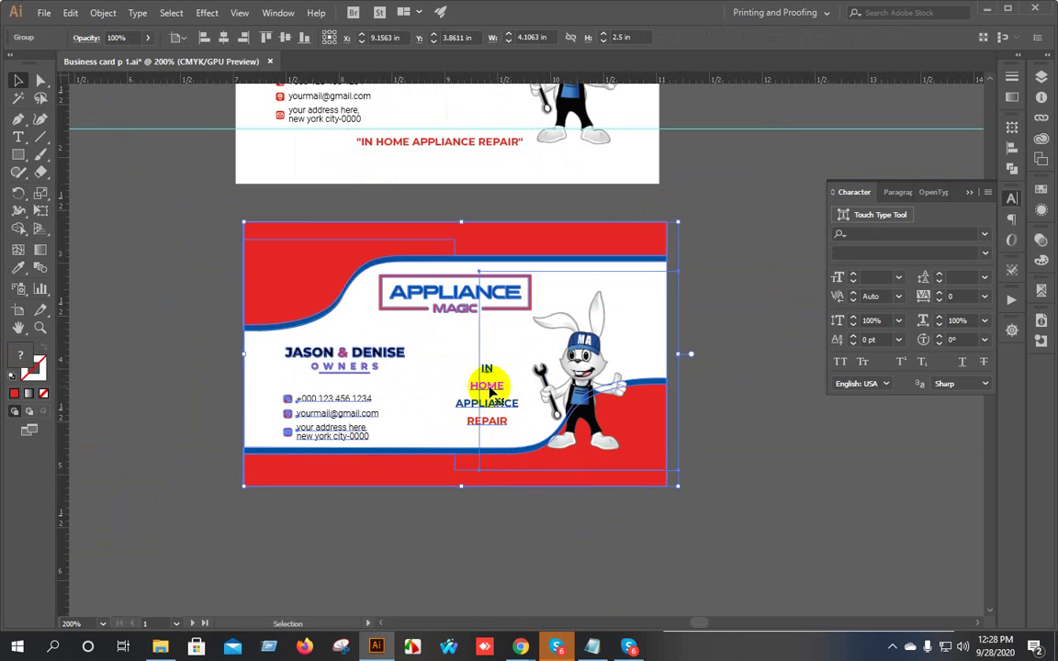
click(753, 425)
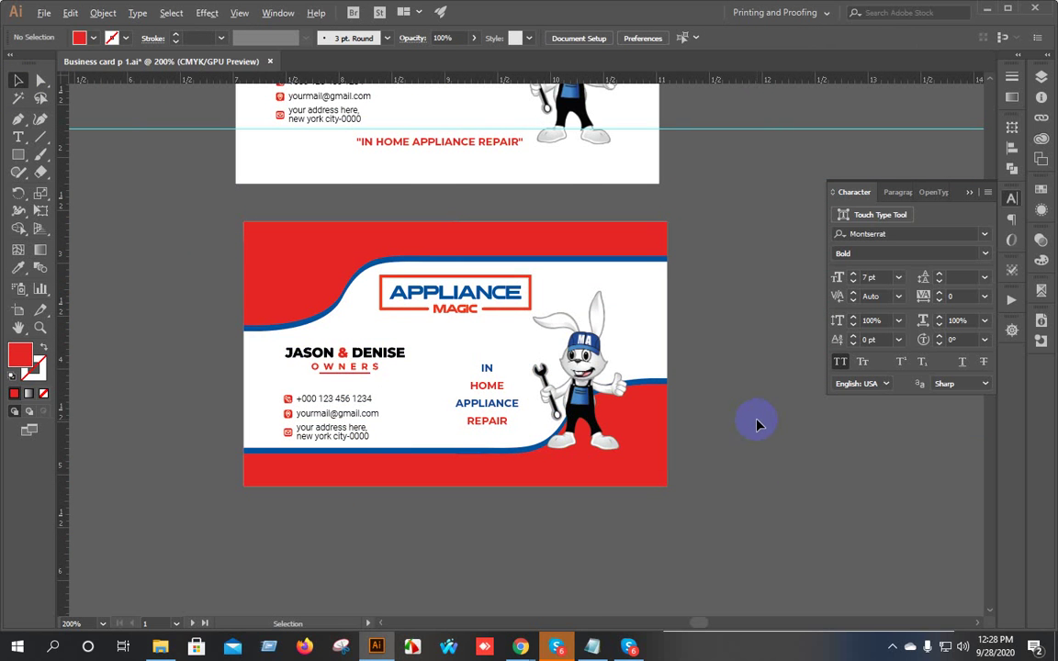
scroll(757, 424, down, 1)
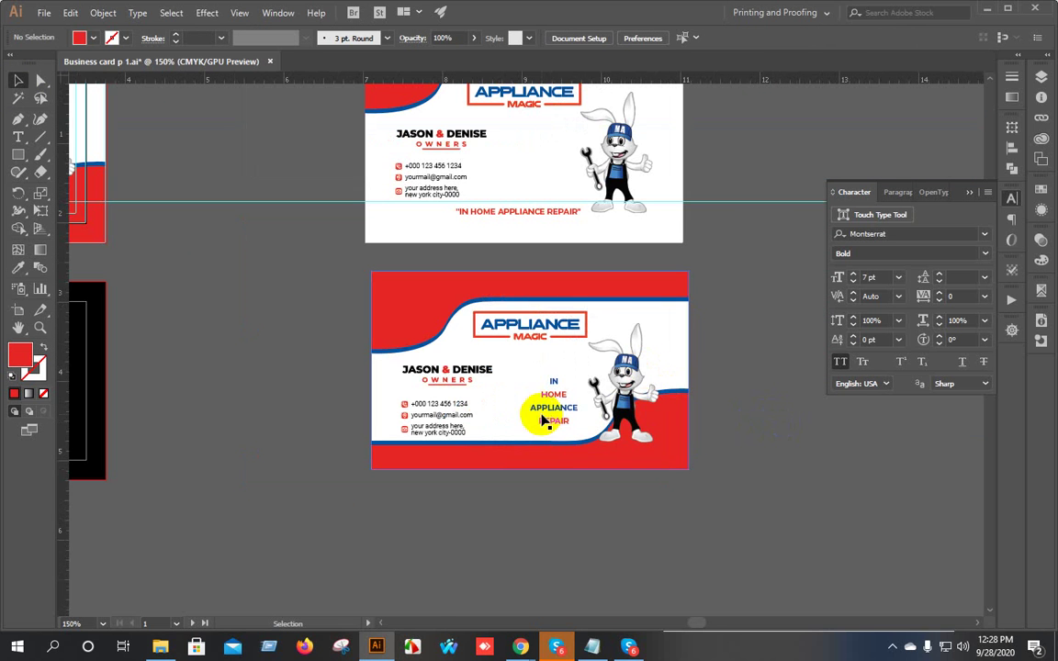
Launch Adobe Photoshop CS6, show drive D: in File Explorer, and quit the Photoshop sign-in window.
click(17, 646)
click(142, 546)
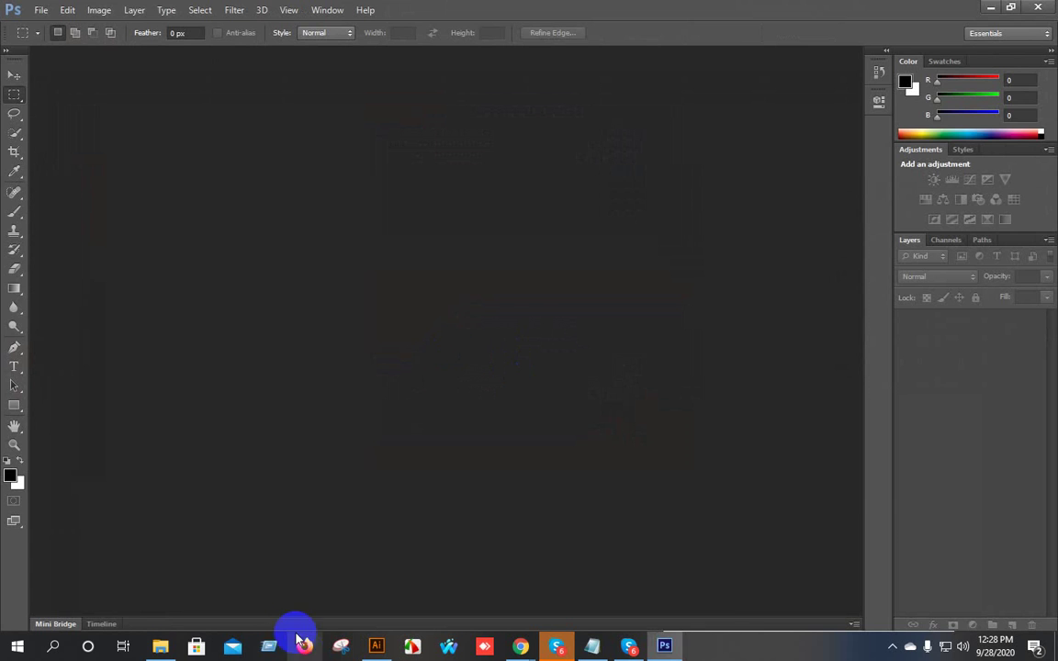
click(162, 645)
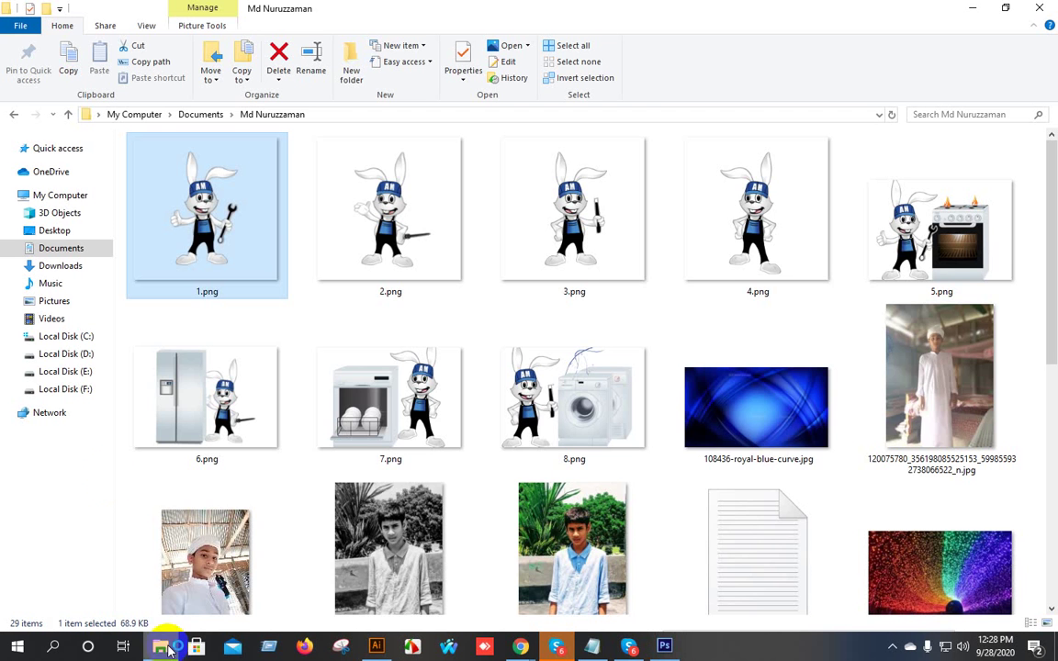
click(84, 354)
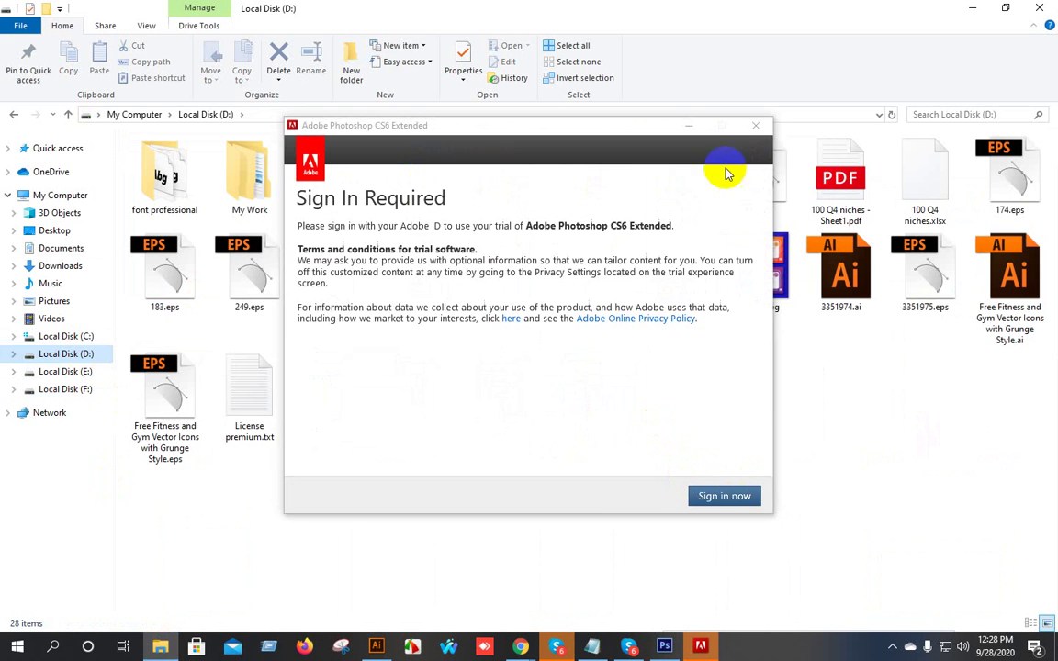
click(753, 124)
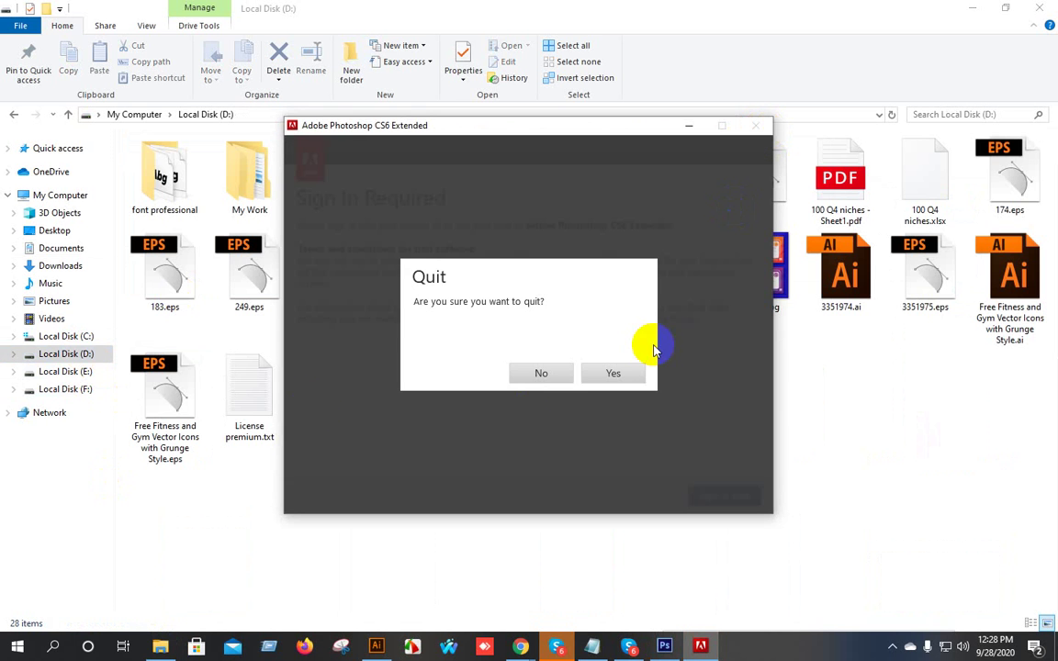
click(612, 373)
Browse to "New folder" inside the "new" folder on Local Disk (E:).
click(55, 371)
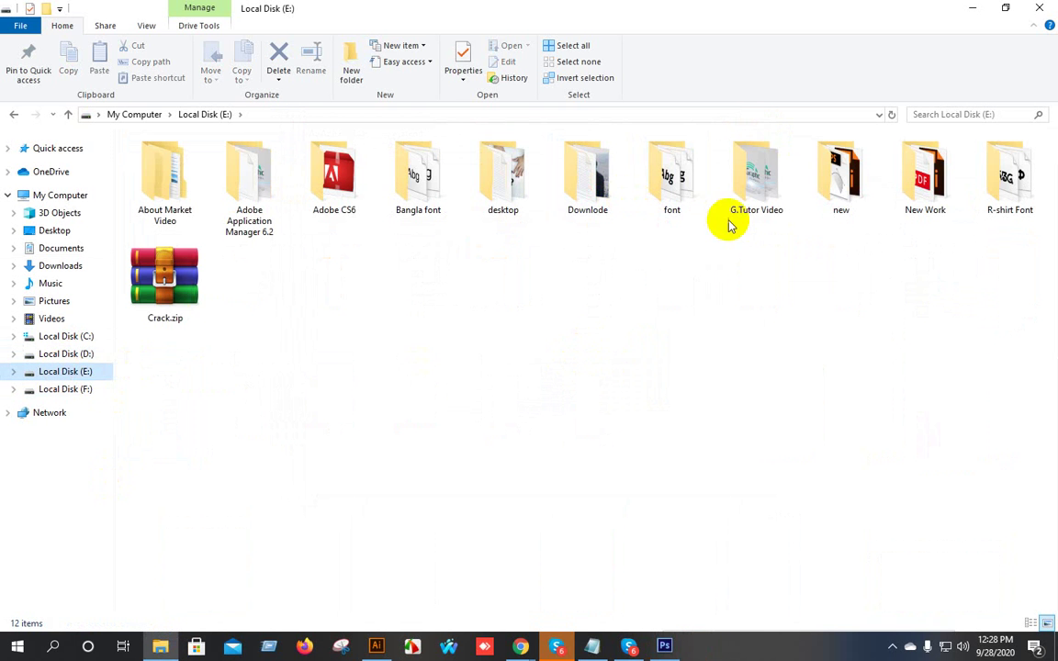
double_click(839, 170)
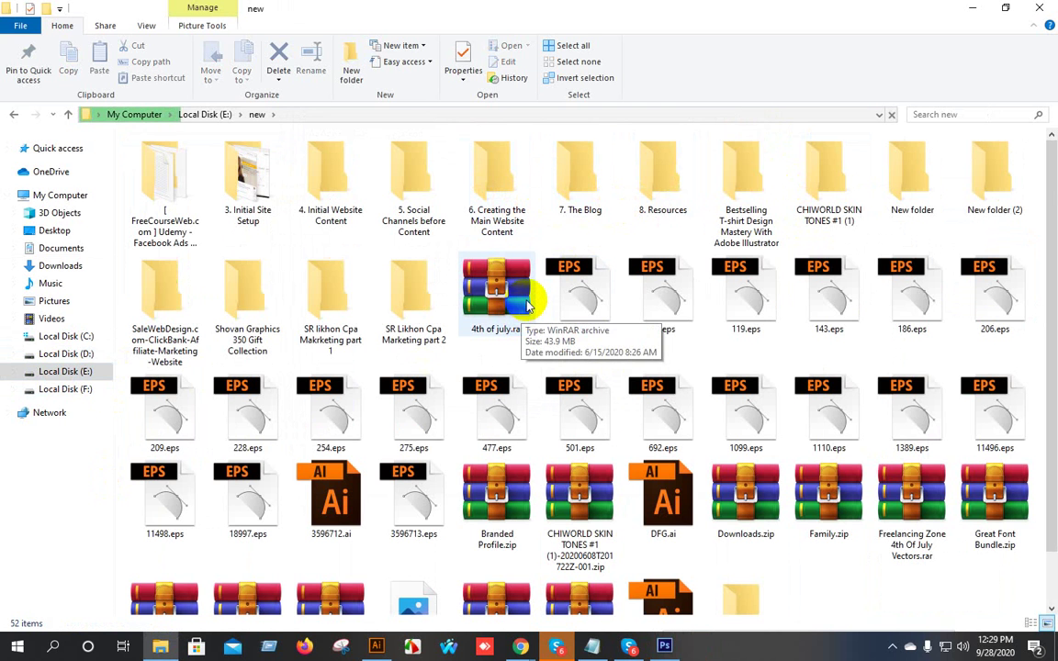
scroll(804, 308, down, 1)
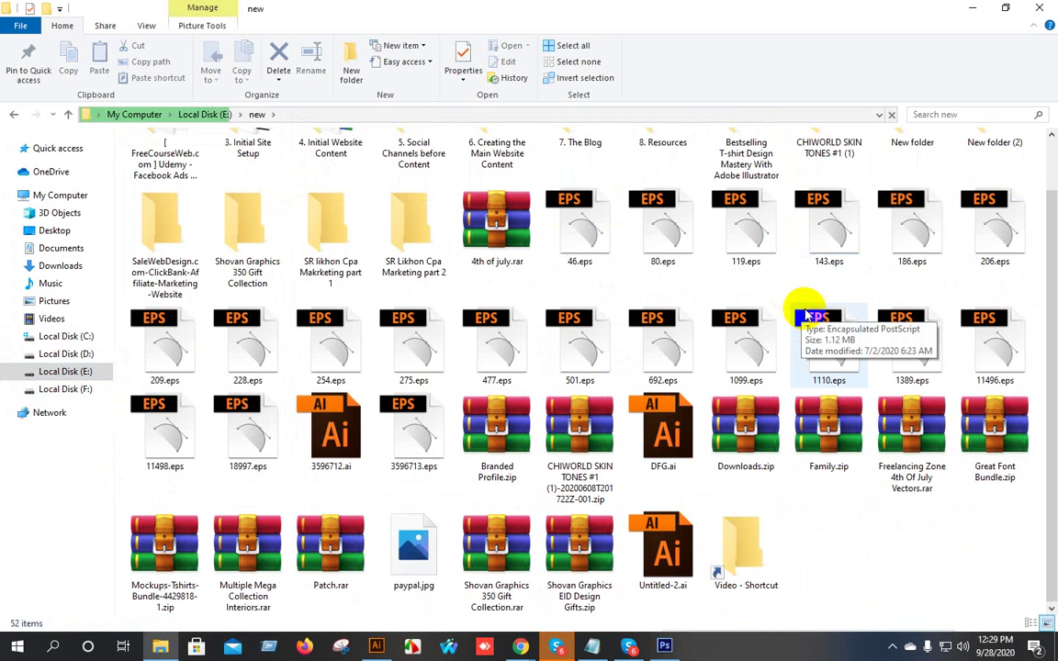
scroll(804, 309, up, 1)
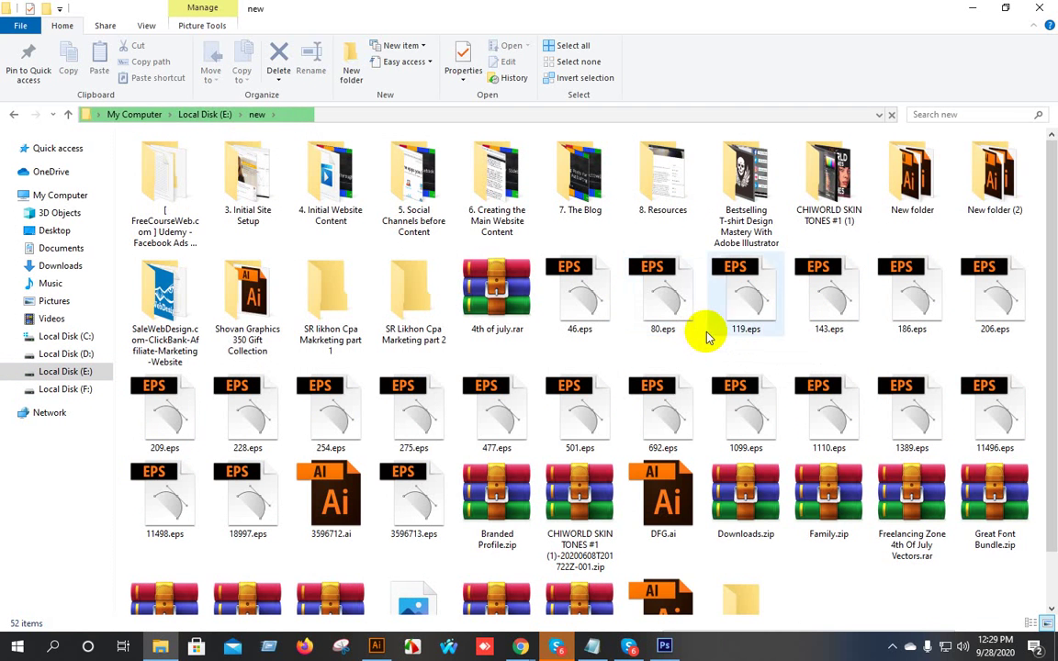
double_click(926, 179)
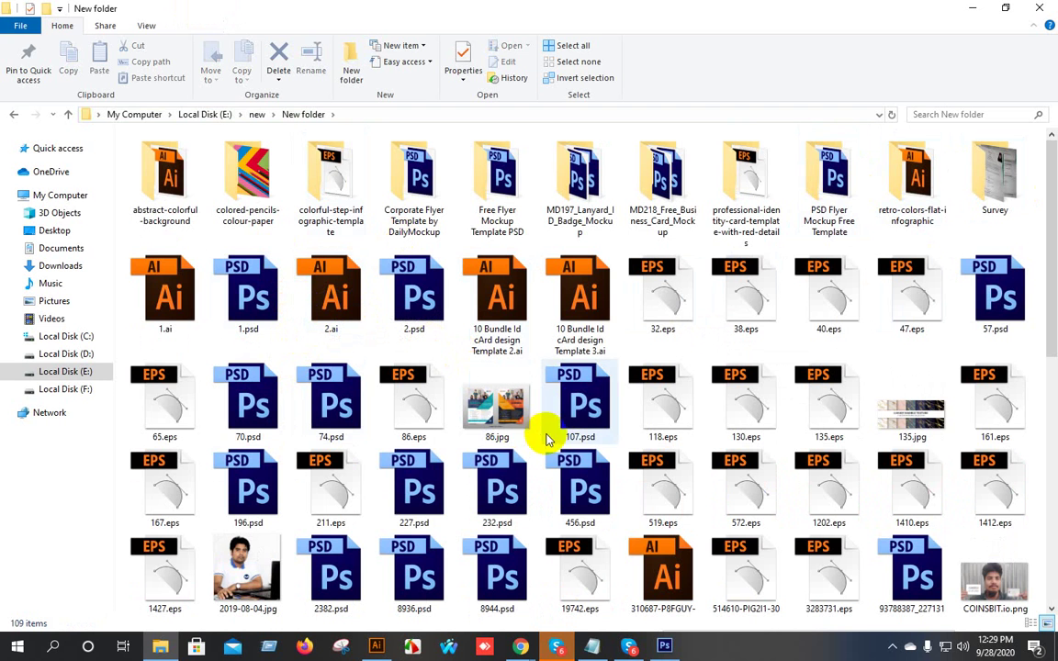
Open 57.psd in Photoshop with its layers kept, inspect the design, and close the file.
double_click(1014, 315)
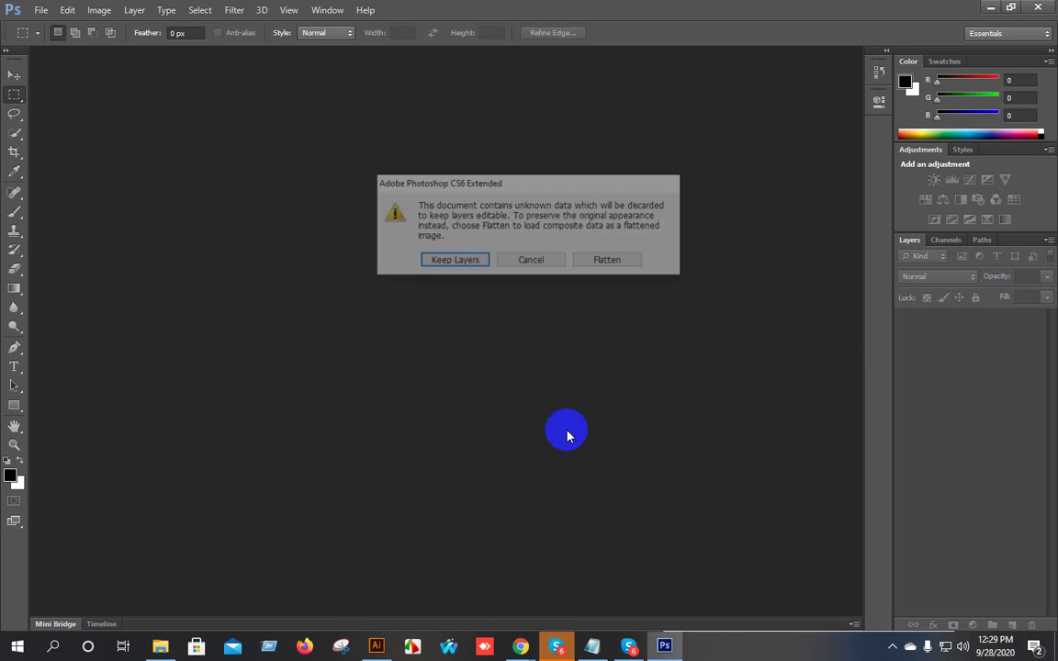
click(449, 264)
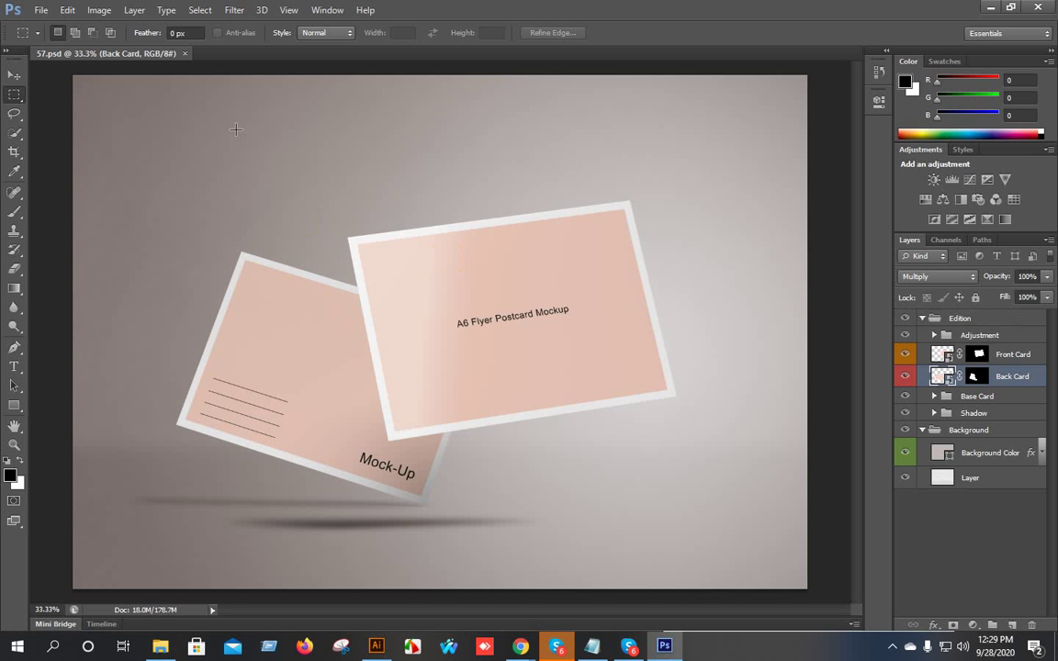
click(185, 53)
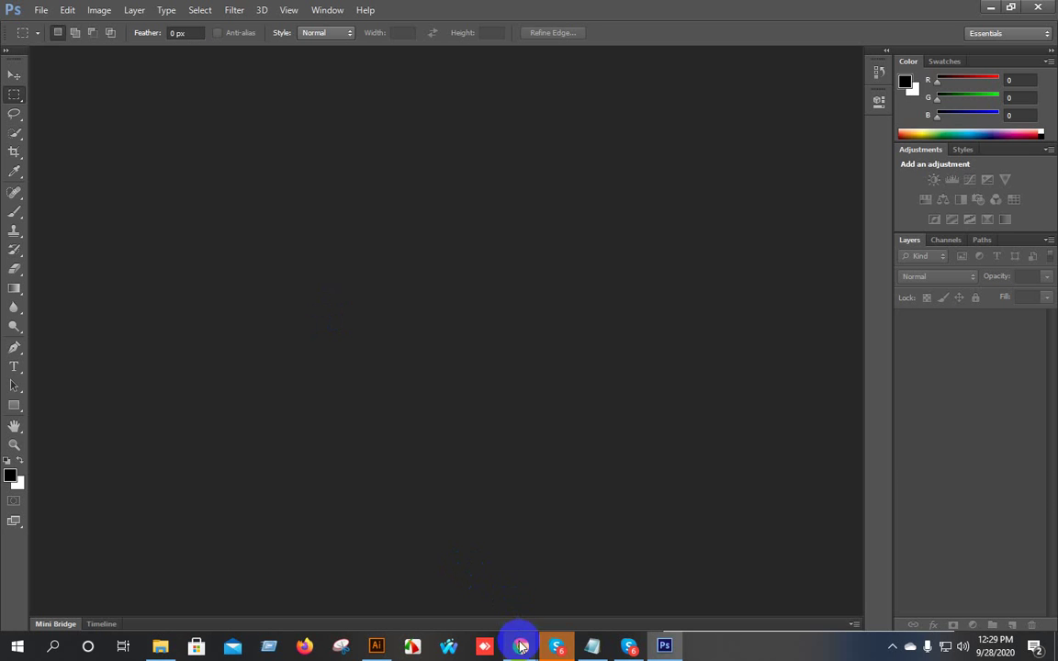
Open 2.psd from the same folder in Photoshop, inspect the design, and close the file.
click(160, 646)
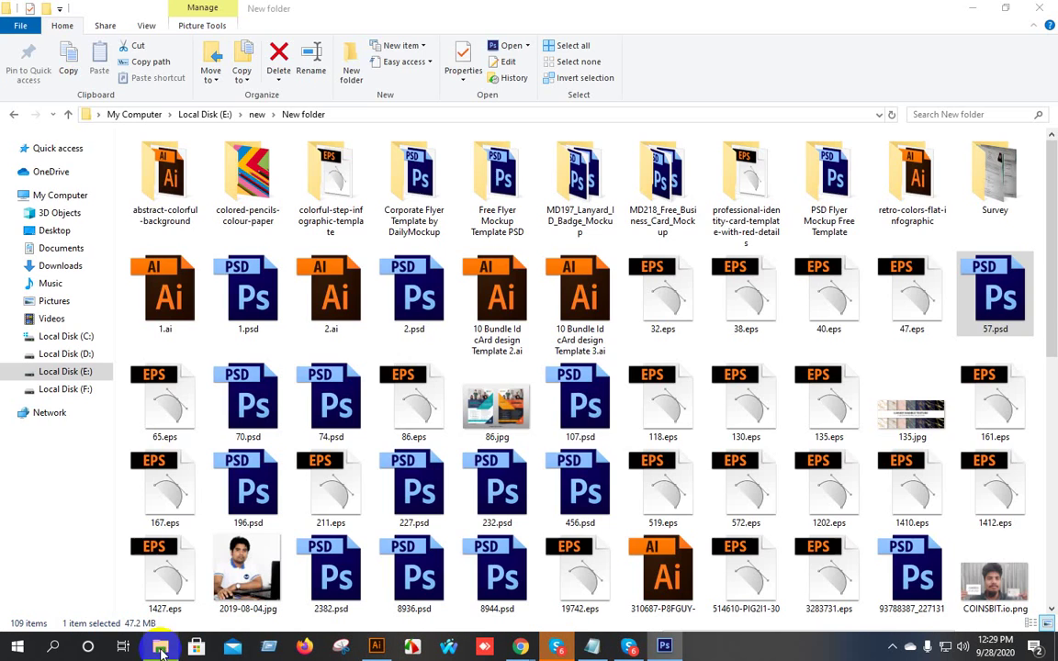
double_click(415, 294)
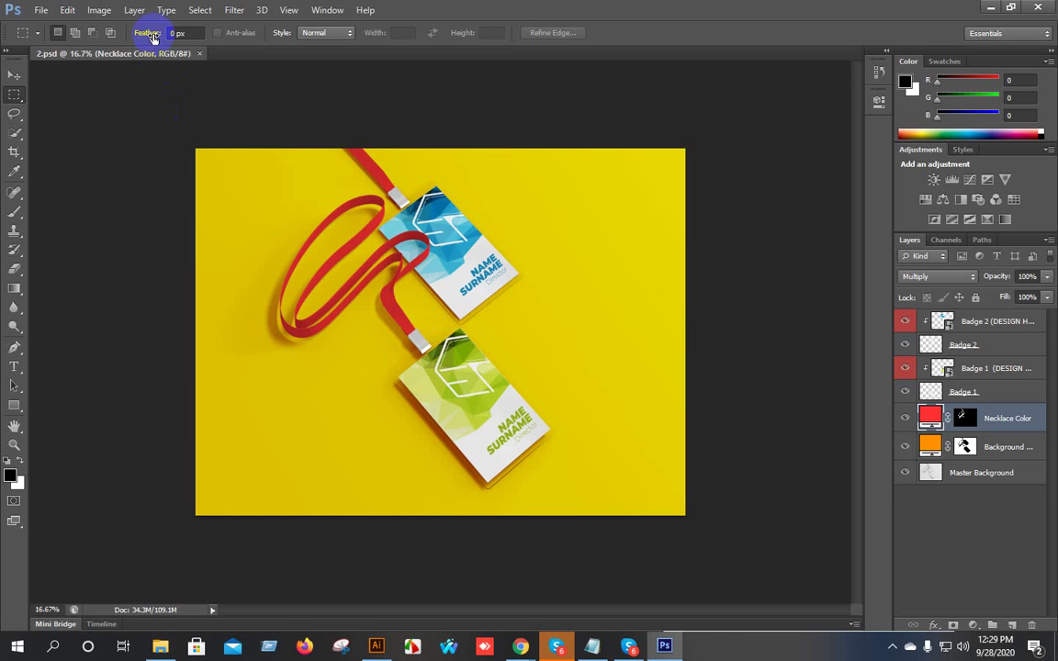
click(199, 54)
Open 196.psd in Photoshop, accepting the opening prompts, inspect the design, and close the file.
click(167, 640)
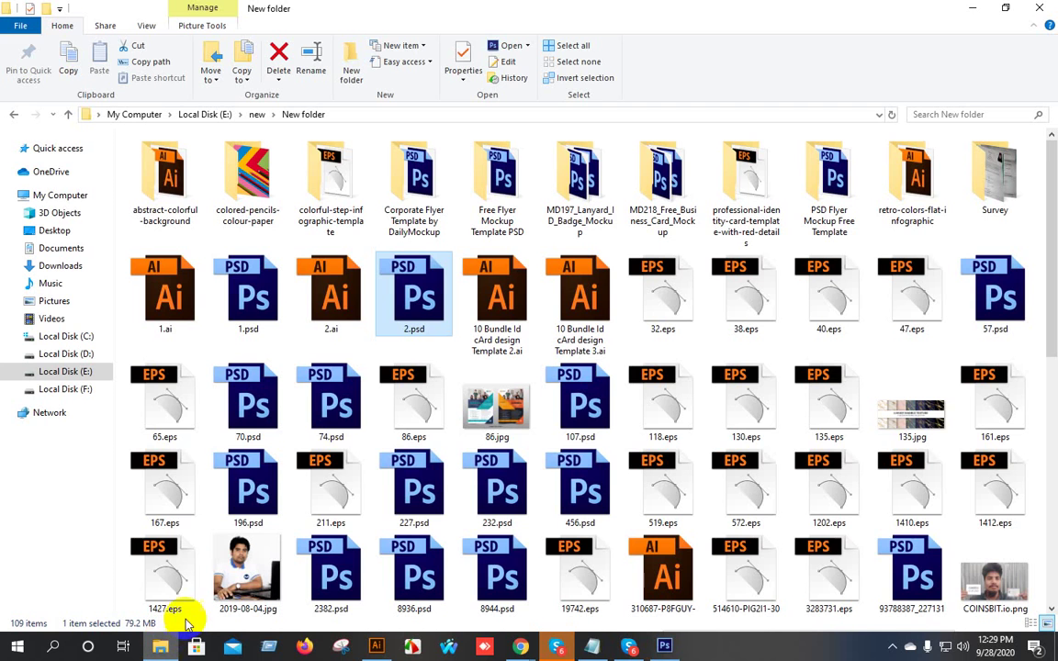
double_click(256, 504)
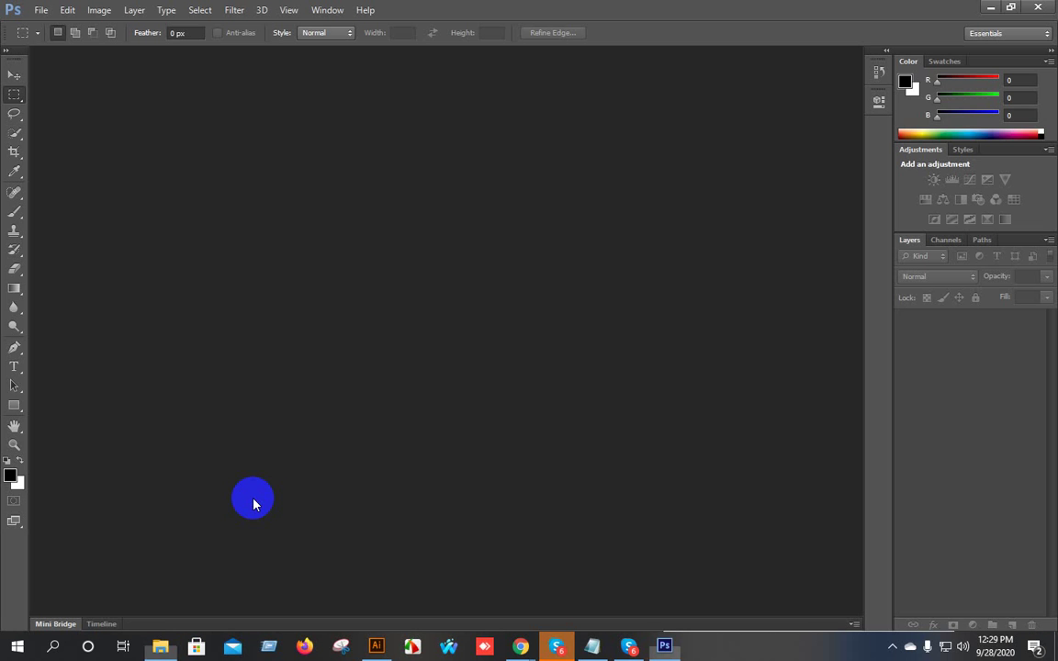
click(438, 266)
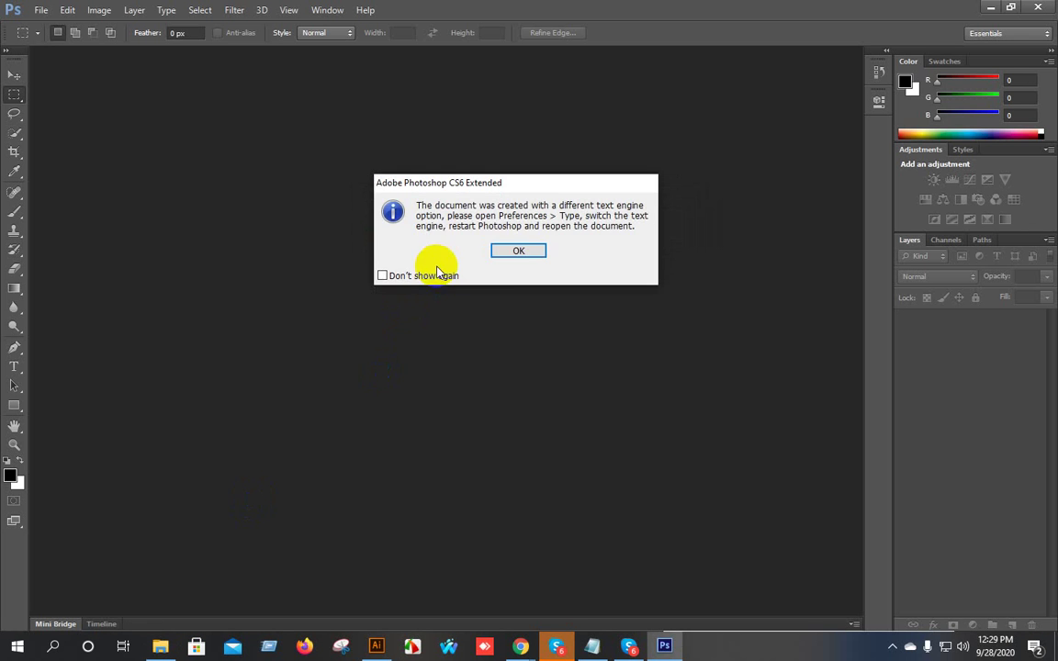
click(533, 249)
click(488, 254)
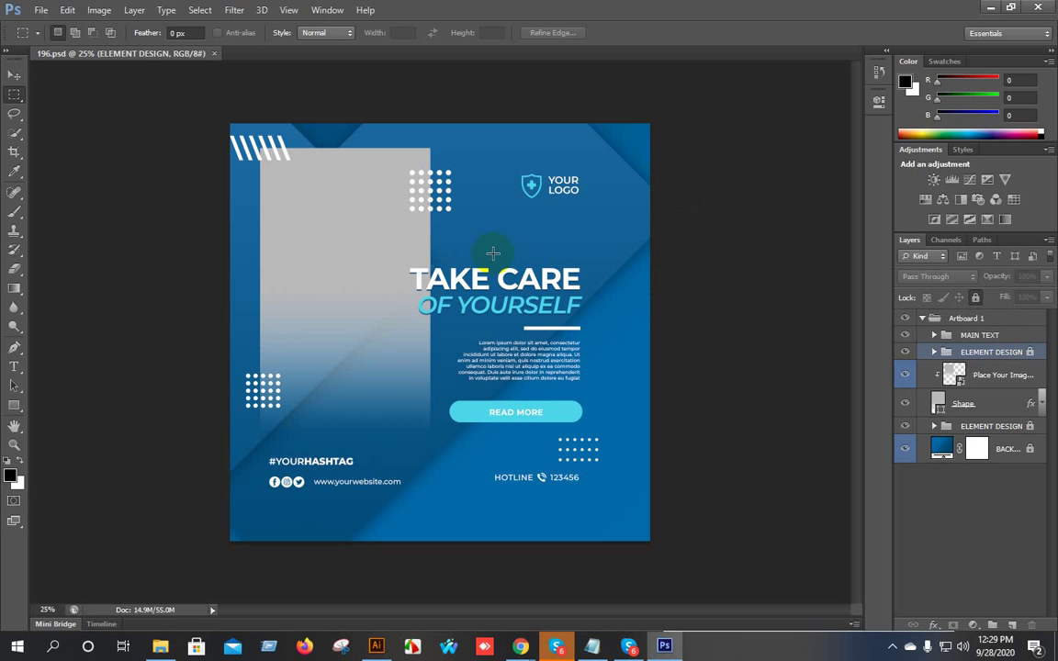
click(213, 53)
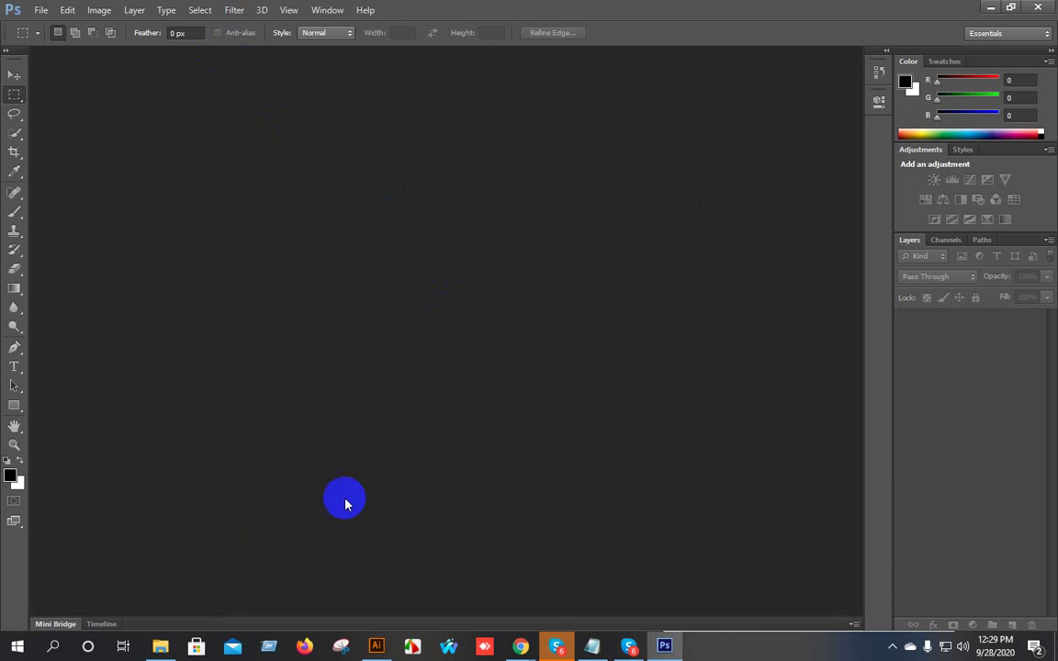
Look through the rest of "New folder" and the neighbouring "New folder (2)" in File Explorer for a suitable design file.
click(162, 646)
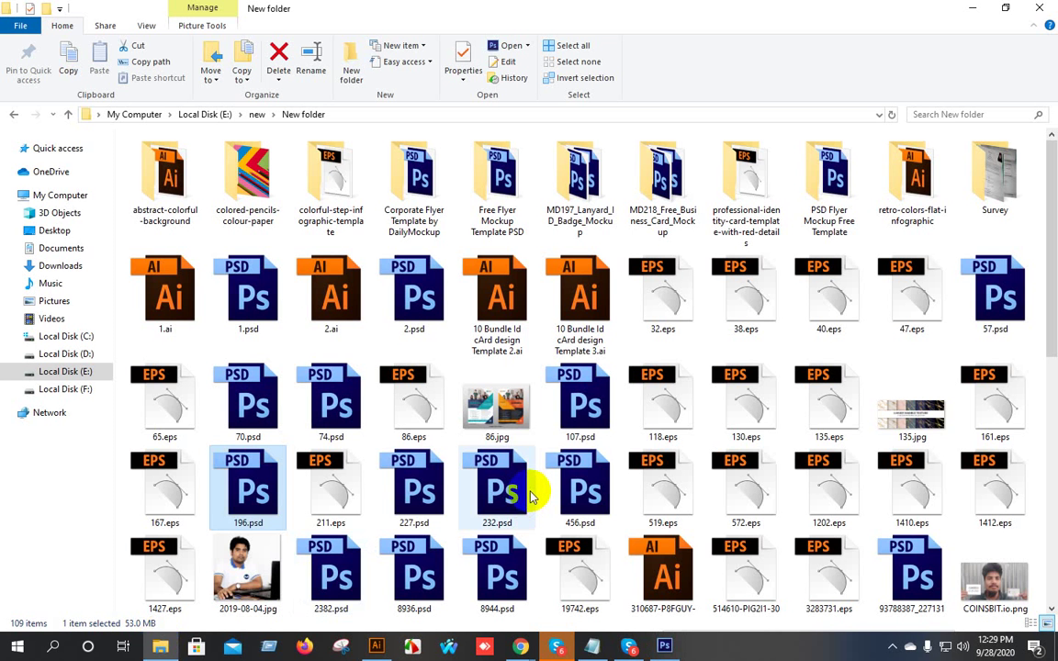
scroll(530, 496, down, 6)
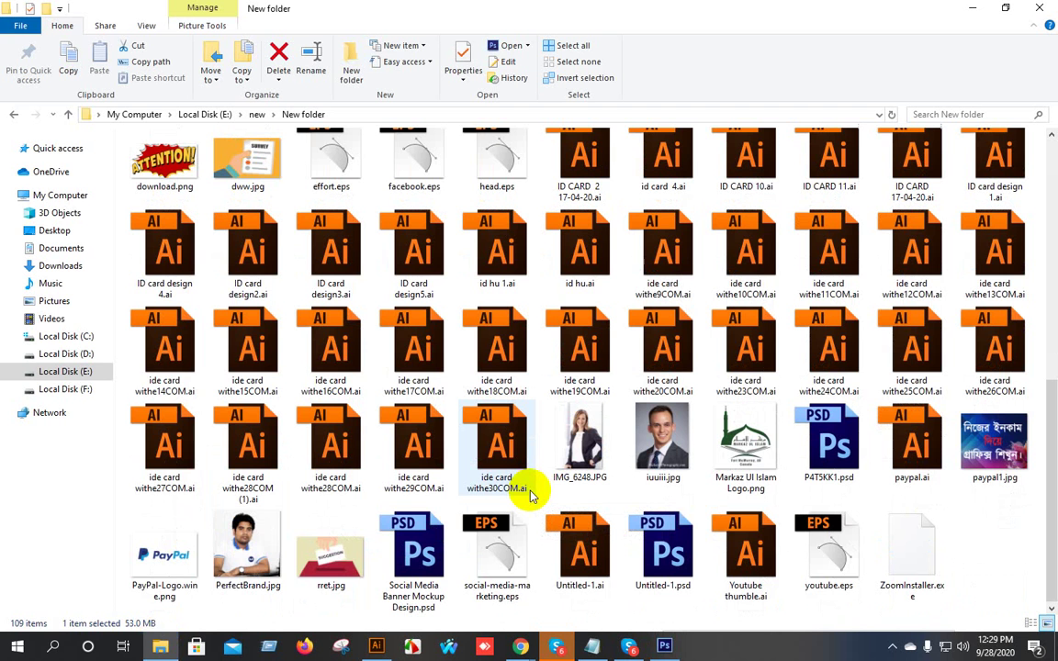
scroll(531, 496, up, 6)
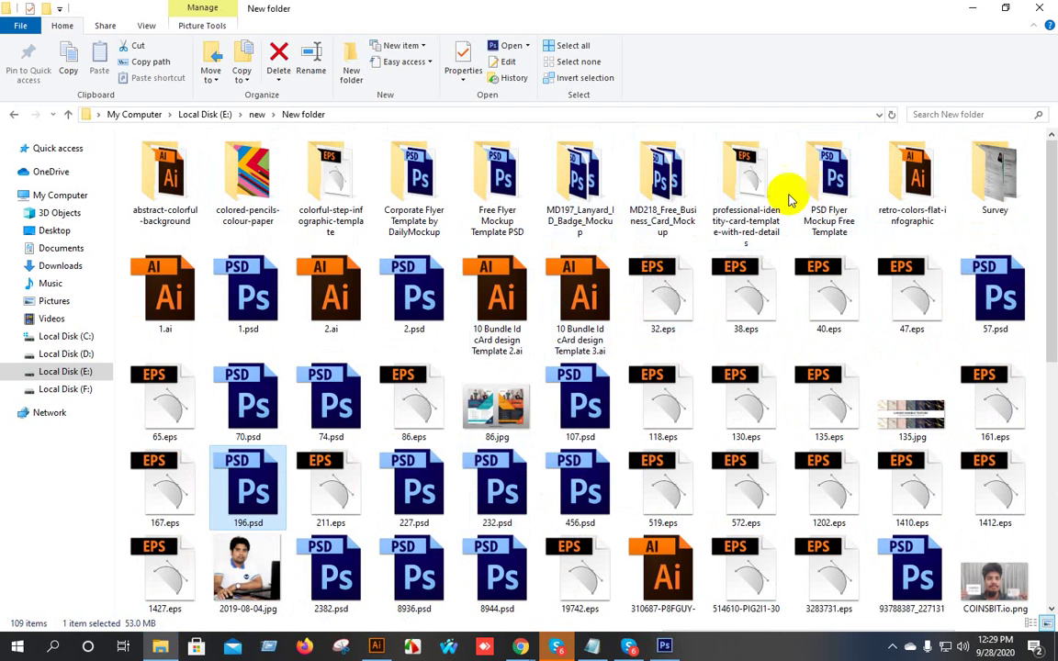
click(67, 113)
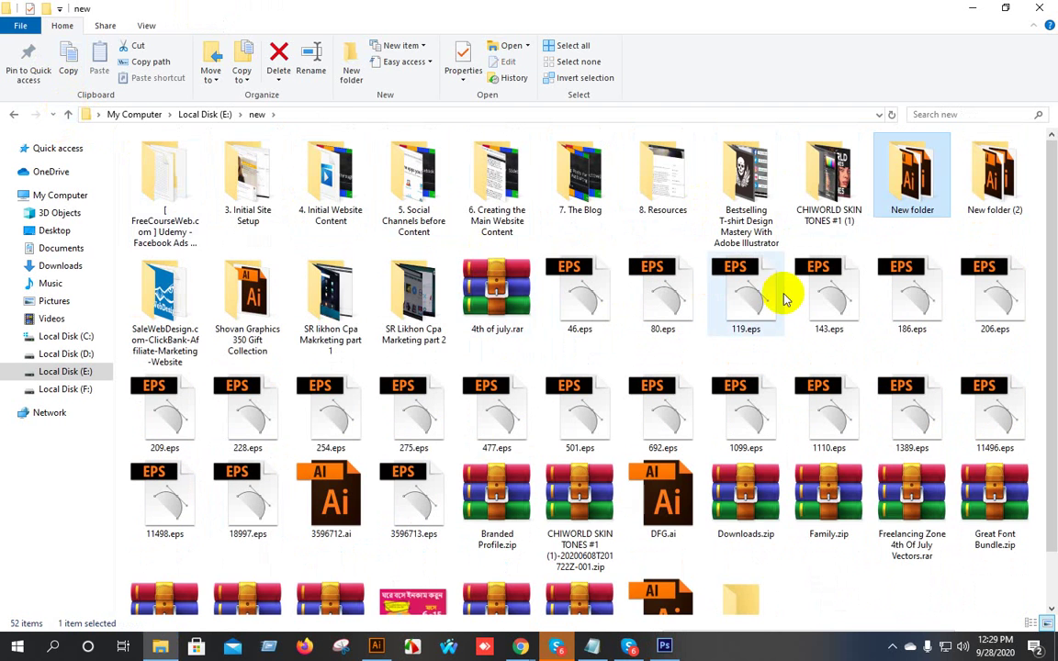
double_click(991, 182)
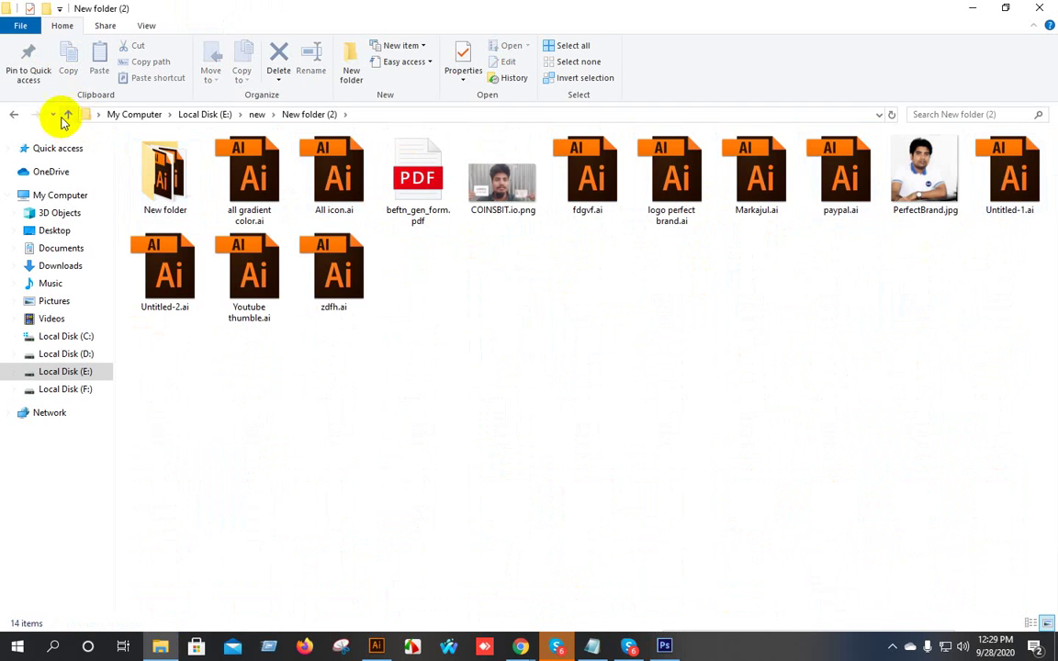
Go to the Downlode folder on Local Disk (E:) and look through its files for business card mockups.
click(70, 115)
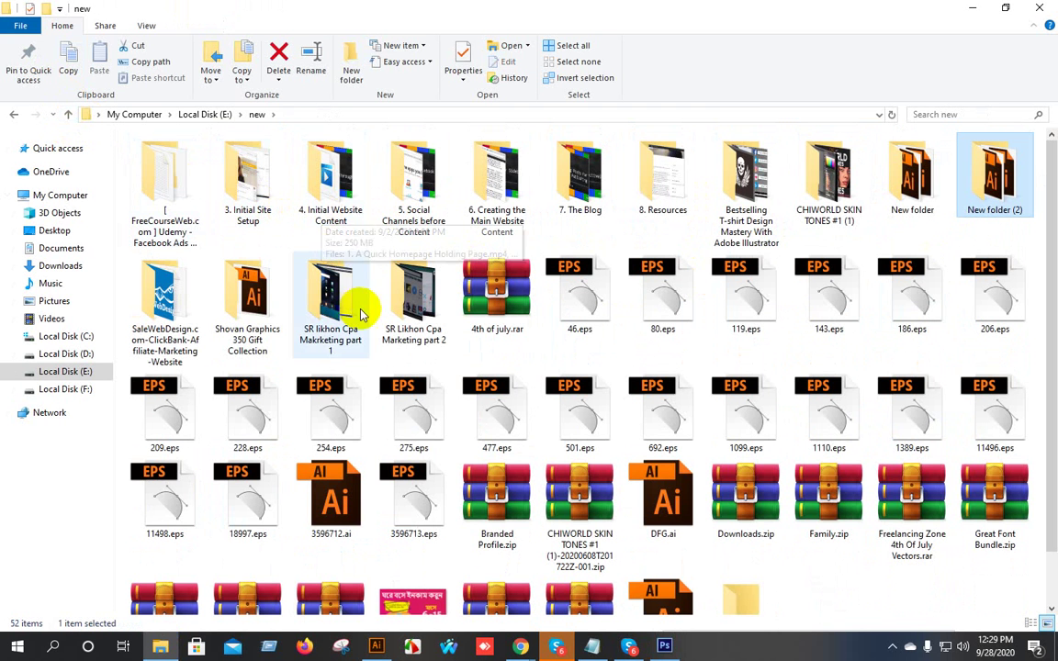
click(67, 114)
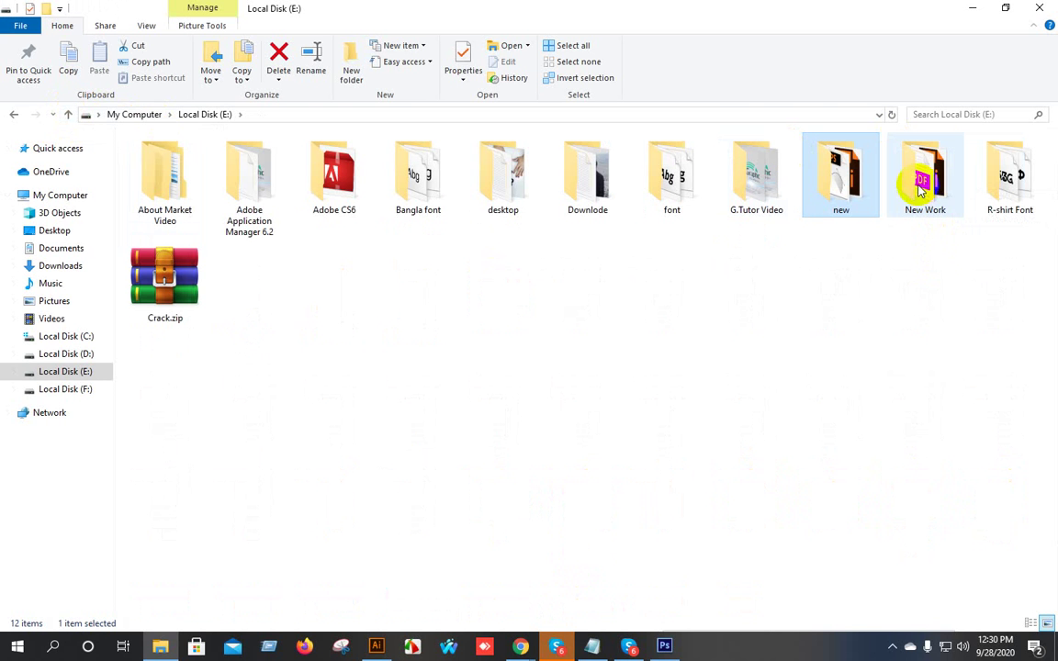
double_click(590, 174)
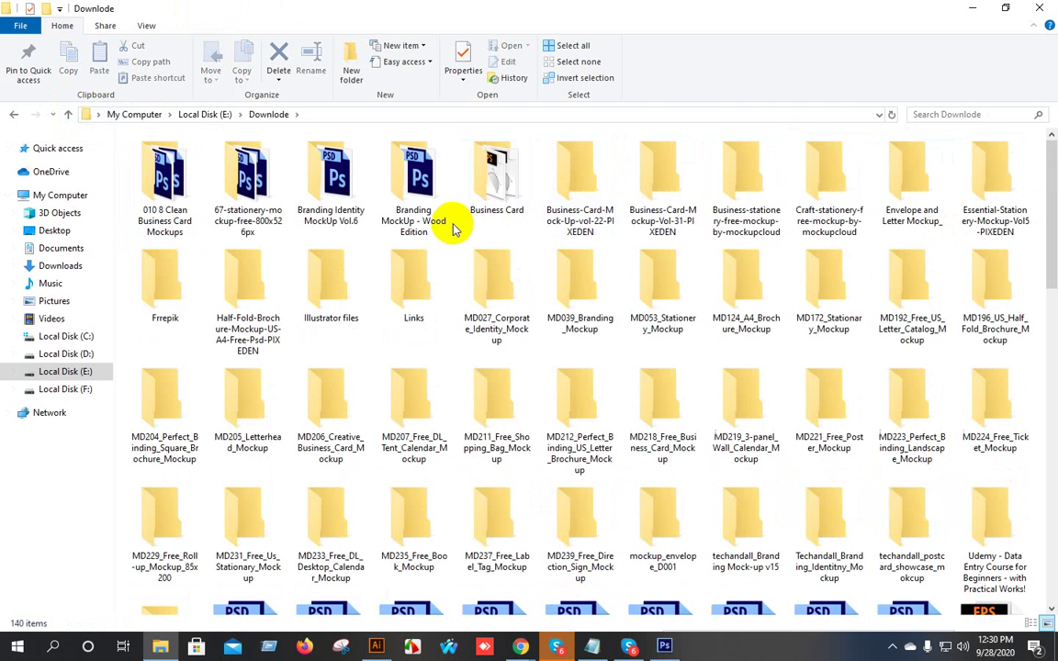
scroll(659, 327, down, 10)
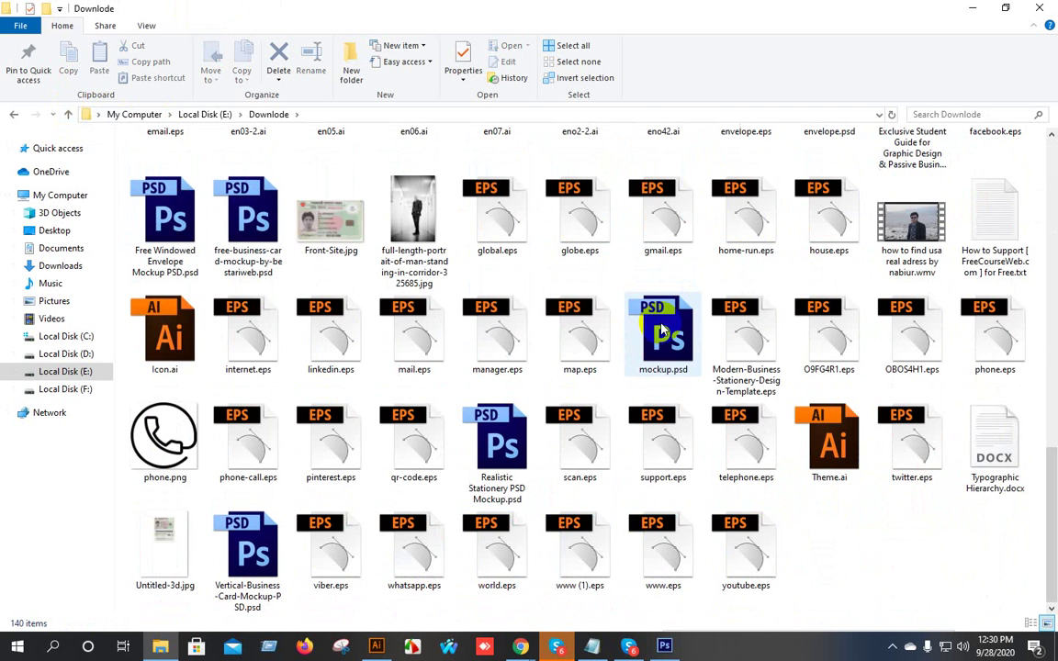
Open Vertical-Business-Card-Mockup-PSD.psd in Photoshop, show its ungroup-unhide group to inspect the design, and close the file without saving.
double_click(255, 554)
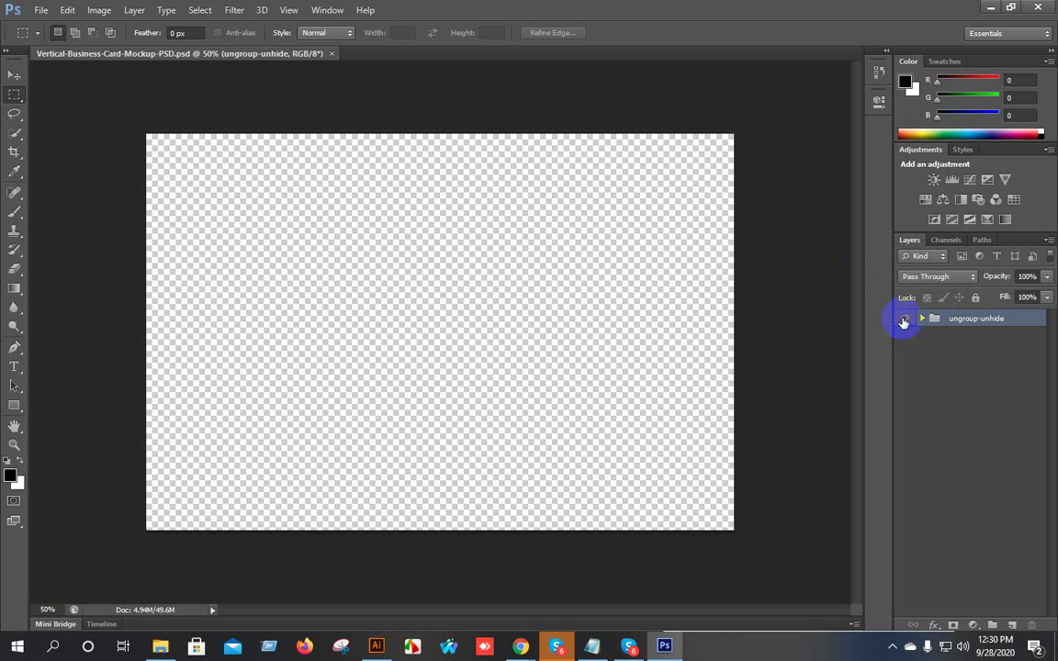
click(904, 318)
click(338, 53)
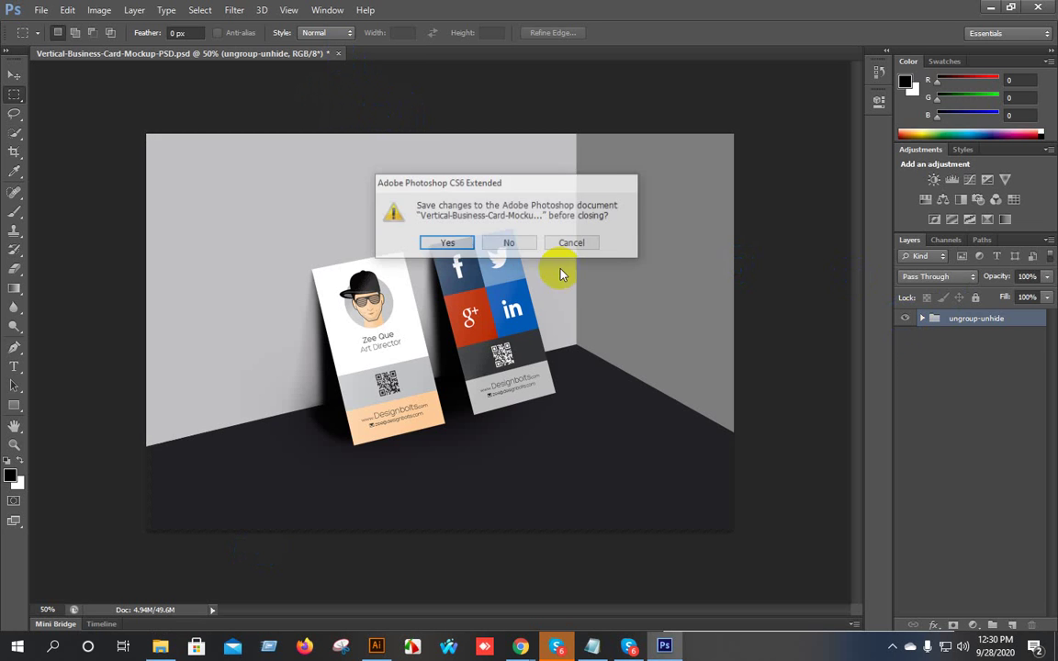
click(505, 242)
Open Realistic Stationery PSD Mockup.psd from the Downlode folder, inspect the design, and close the file.
click(186, 647)
double_click(528, 498)
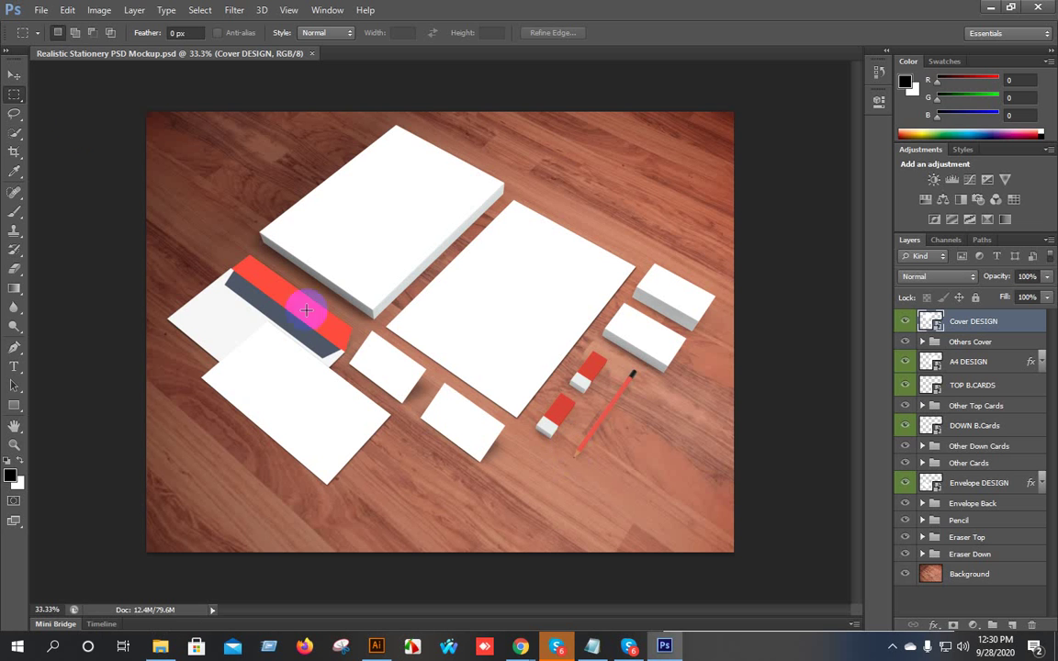
click(308, 53)
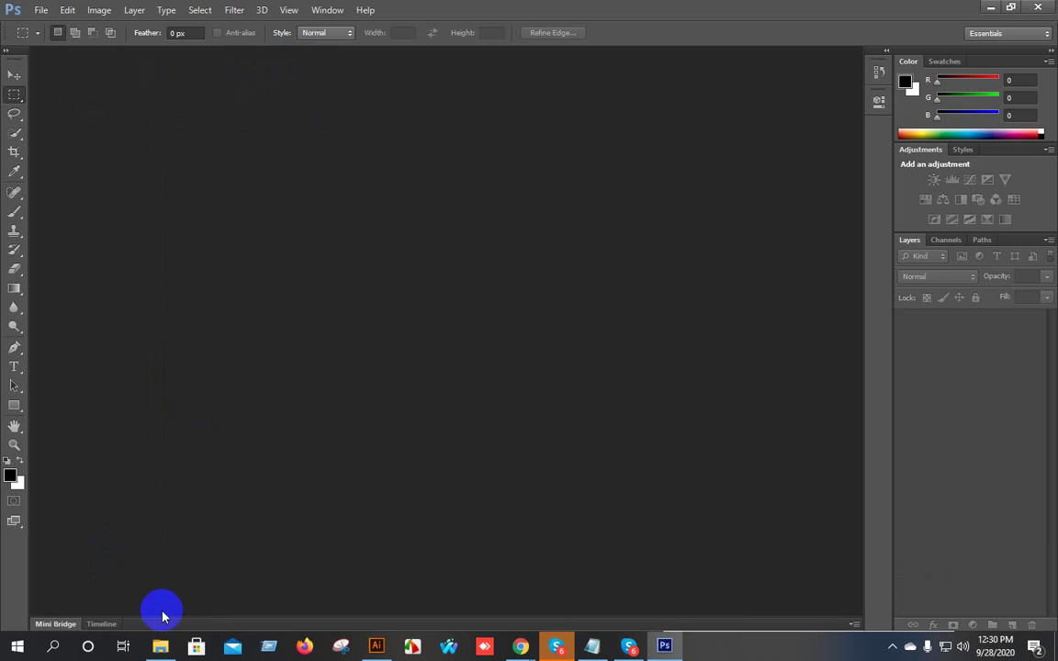
Open mockup.psd from the Downlode folder and toggle the Vertical_Back, Vertical_Front and Horizontal_Back groups off and on to identify their cards.
click(160, 647)
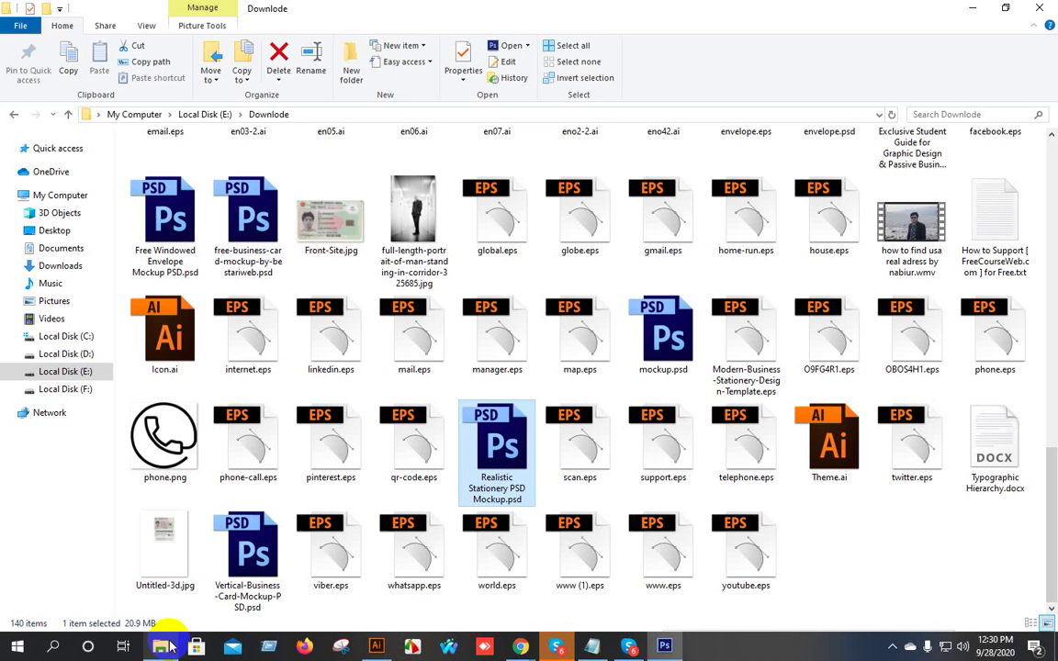
double_click(663, 338)
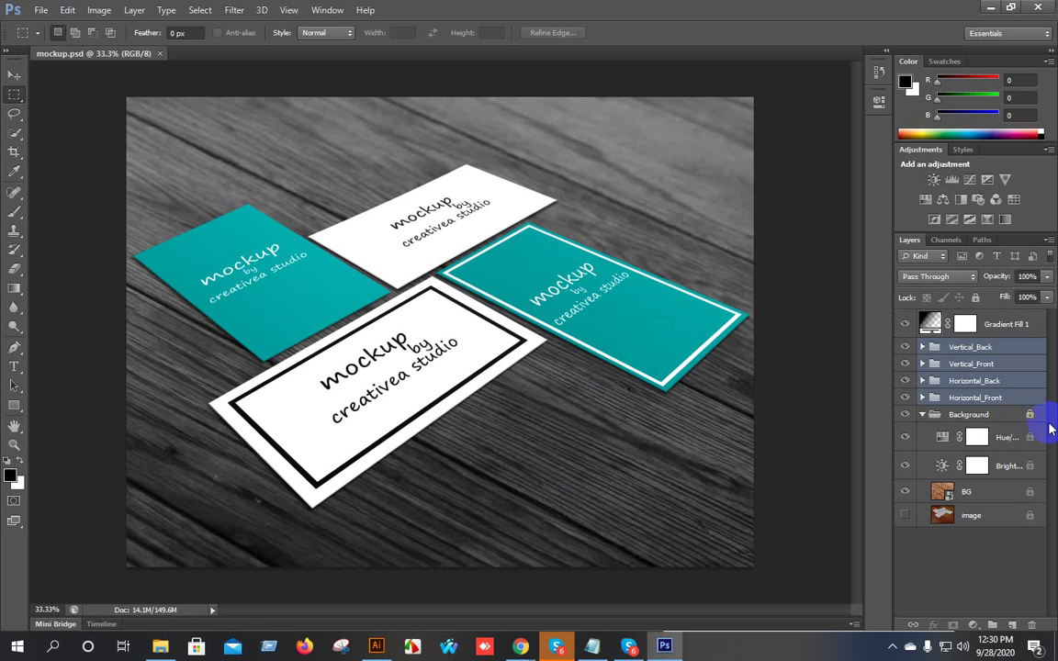
click(906, 347)
click(906, 347)
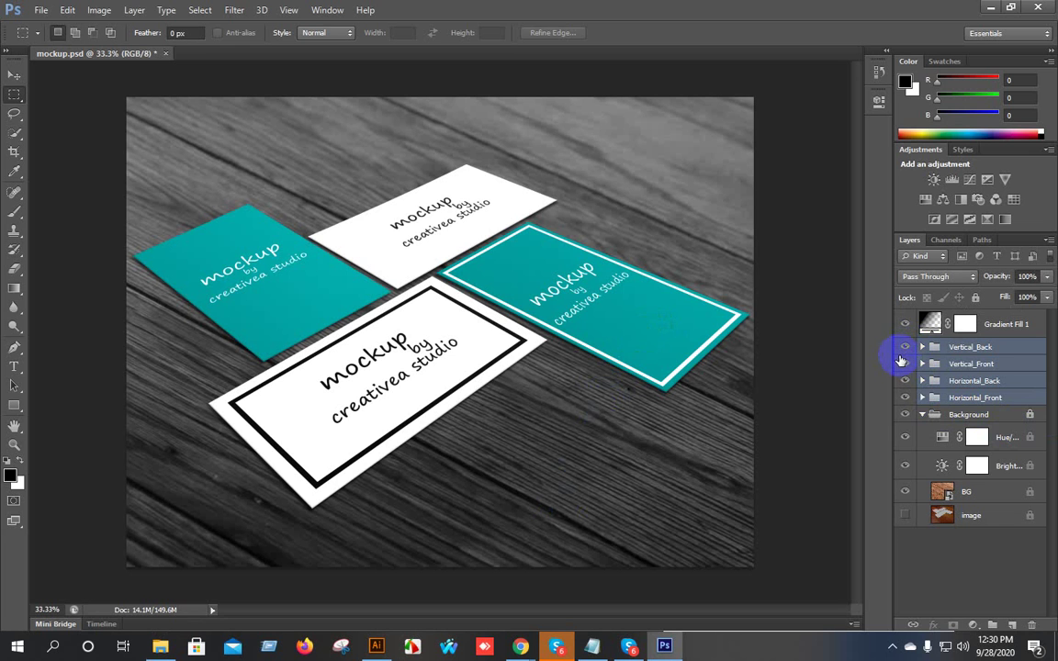
click(904, 363)
click(903, 364)
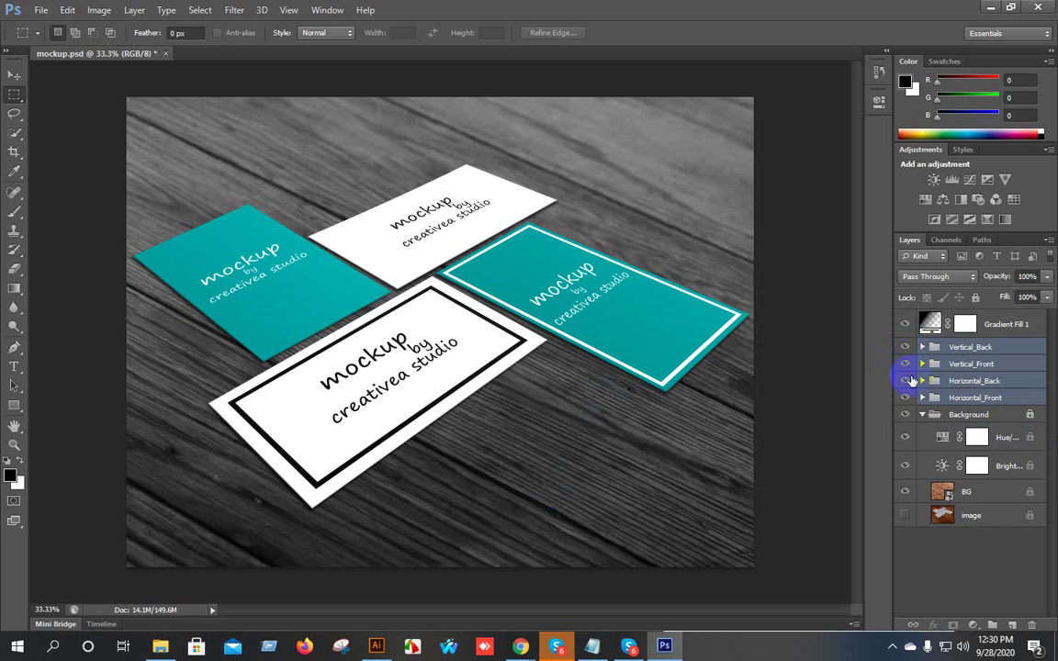
click(906, 380)
click(907, 381)
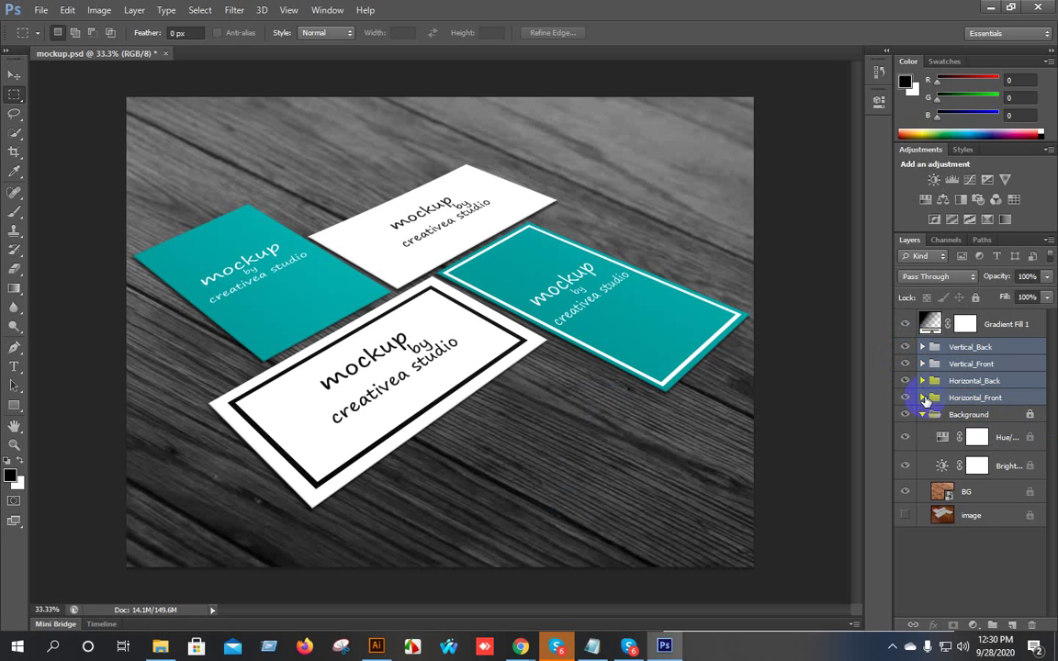
Open the Layer 1 smart object of the Horizontal_Front group for editing, keeping its layers editable.
click(923, 398)
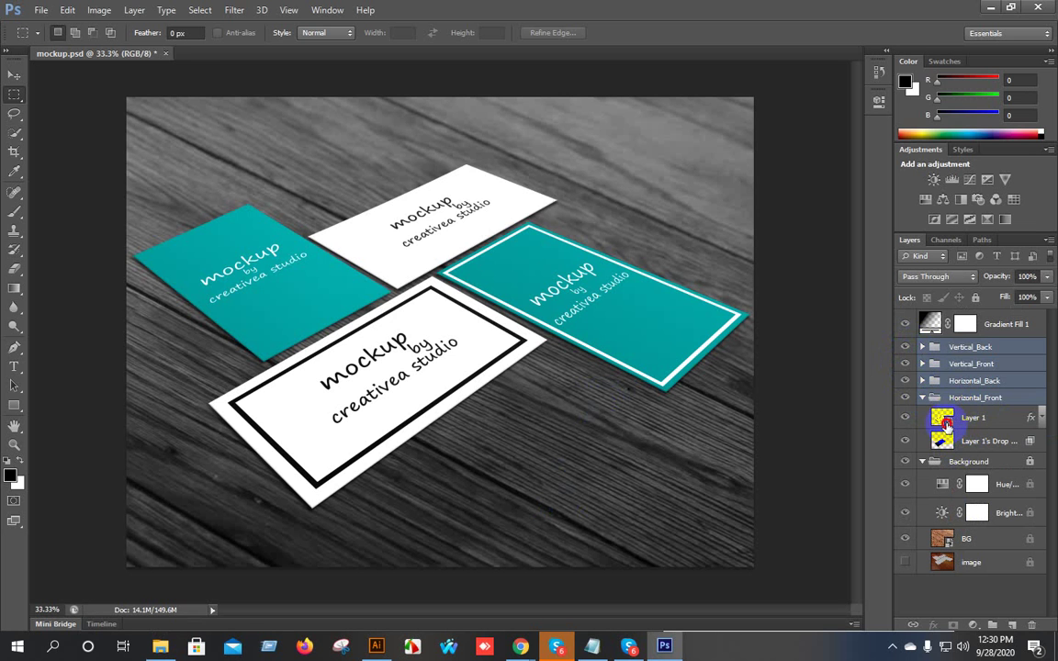
double_click(945, 423)
click(446, 257)
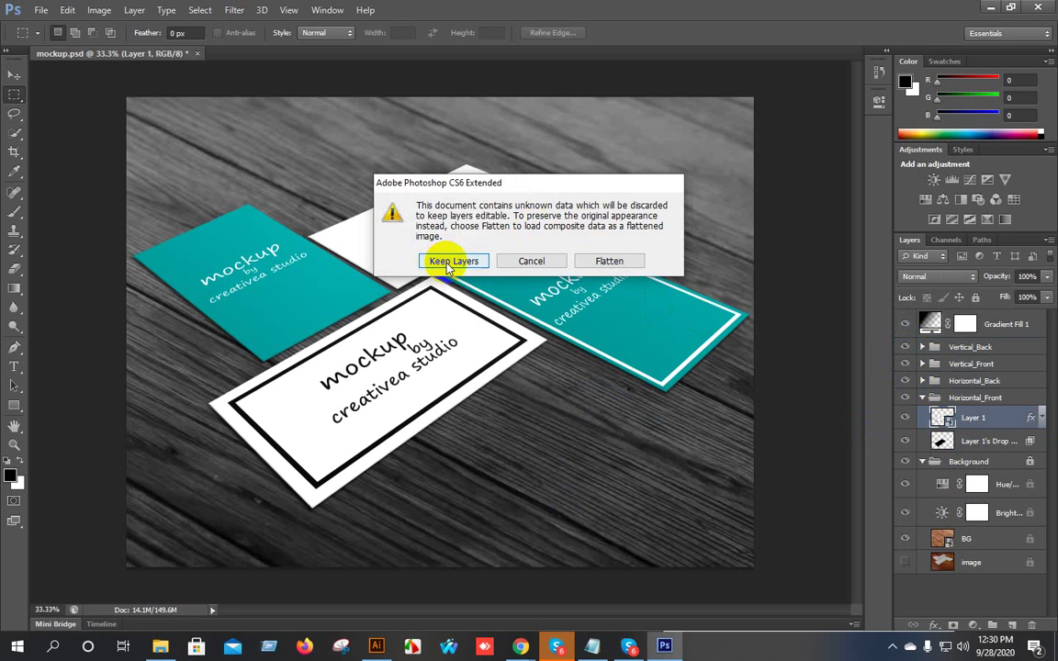
click(533, 250)
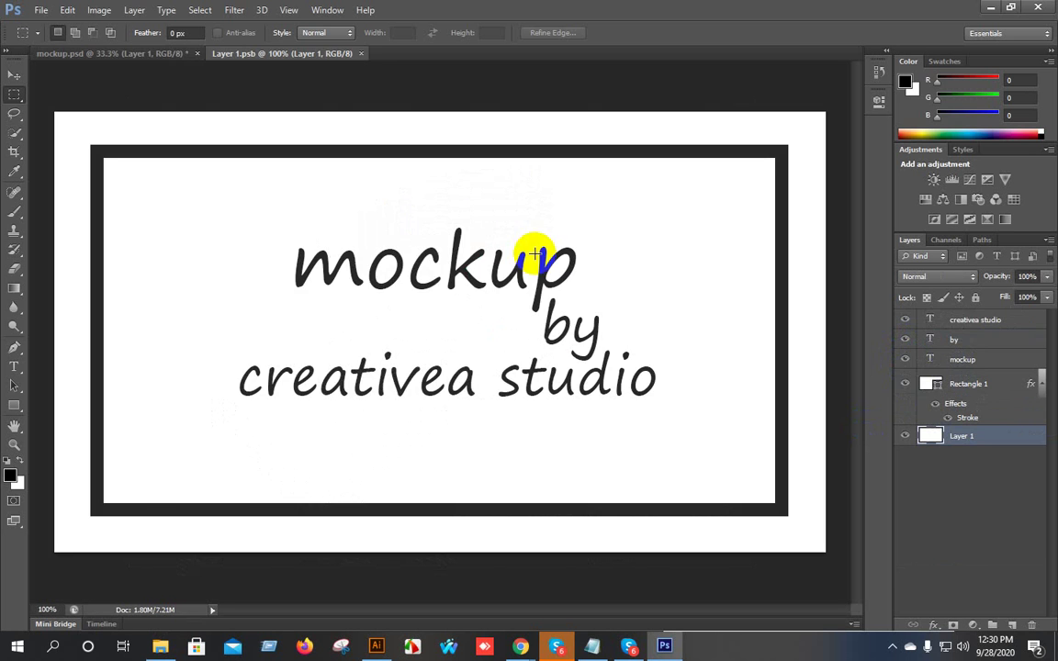
key(ctrl+0)
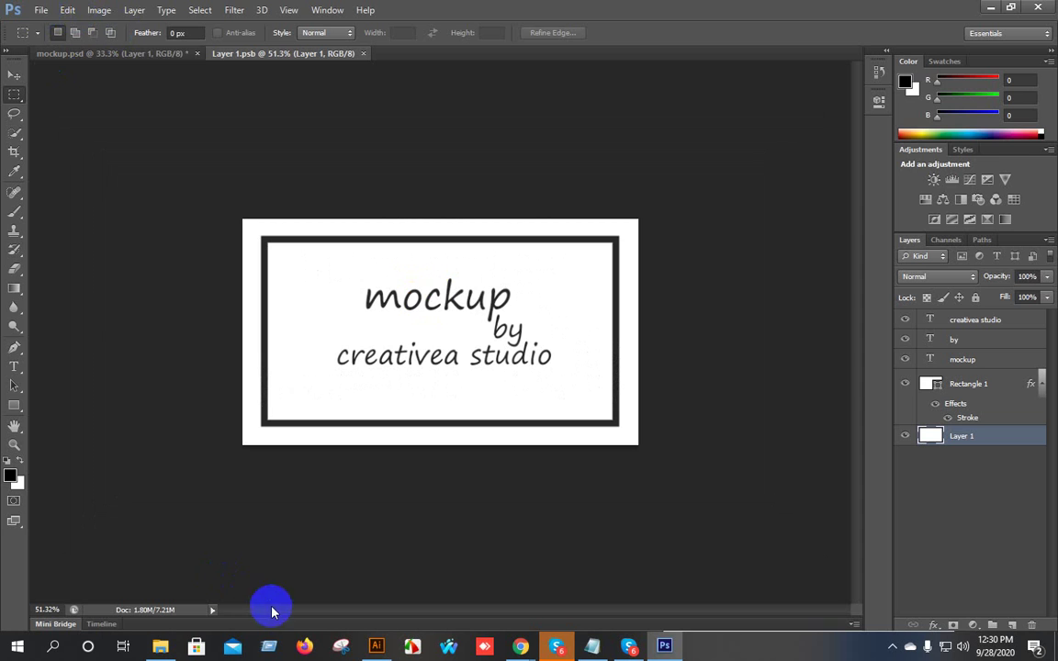
Switch to Illustrator, copy the Appliance Magic card with the stacked tagline, and paste it into Layer 1.psb in Photoshop as a smart object.
click(375, 645)
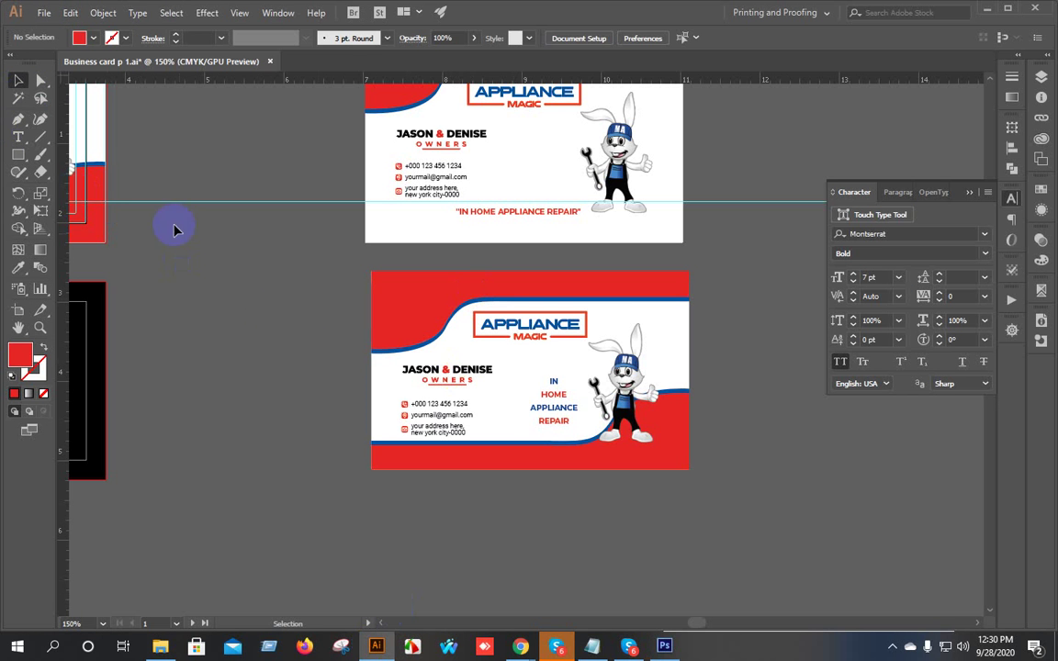
click(661, 431)
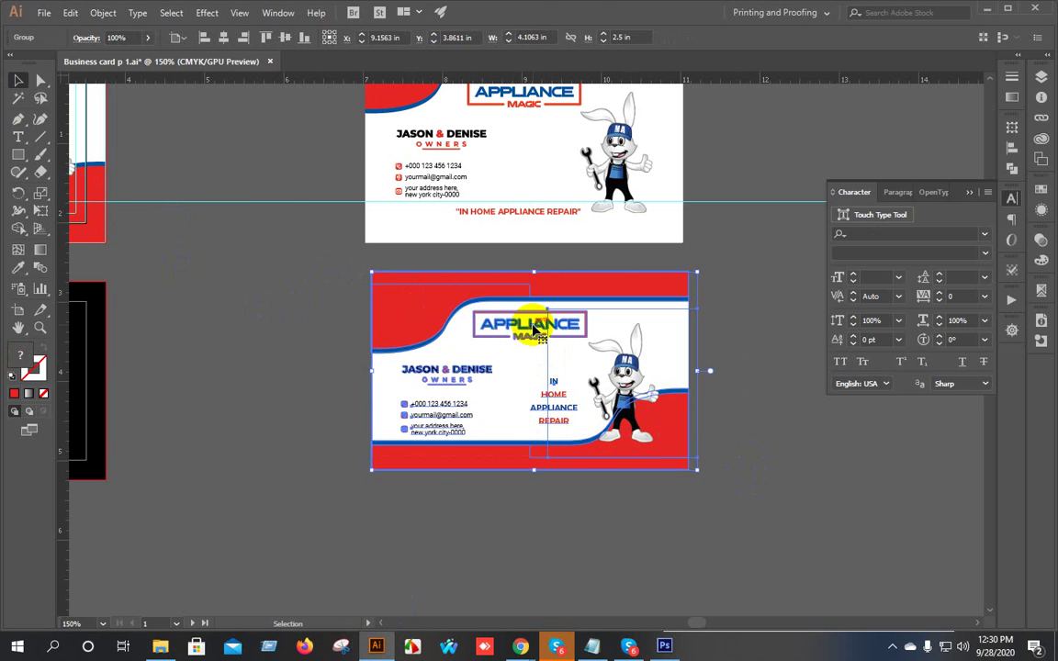
drag(532, 326, 537, 270)
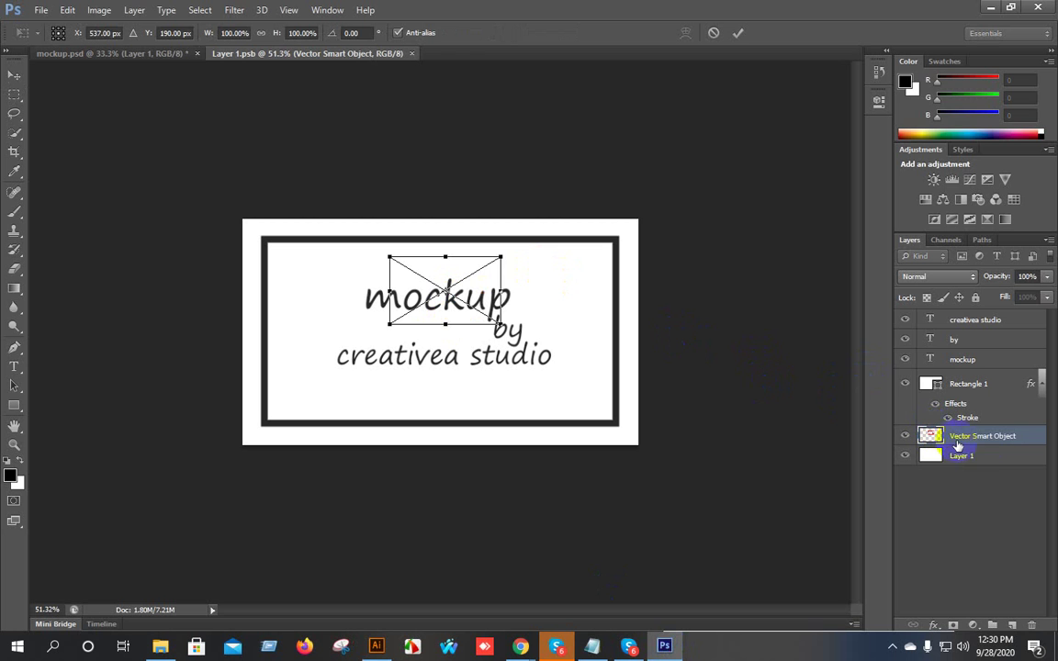
Enlarge the pasted card to roughly the document's width and move its layer to the top of the layer stack.
drag(500, 256, 631, 144)
click(739, 35)
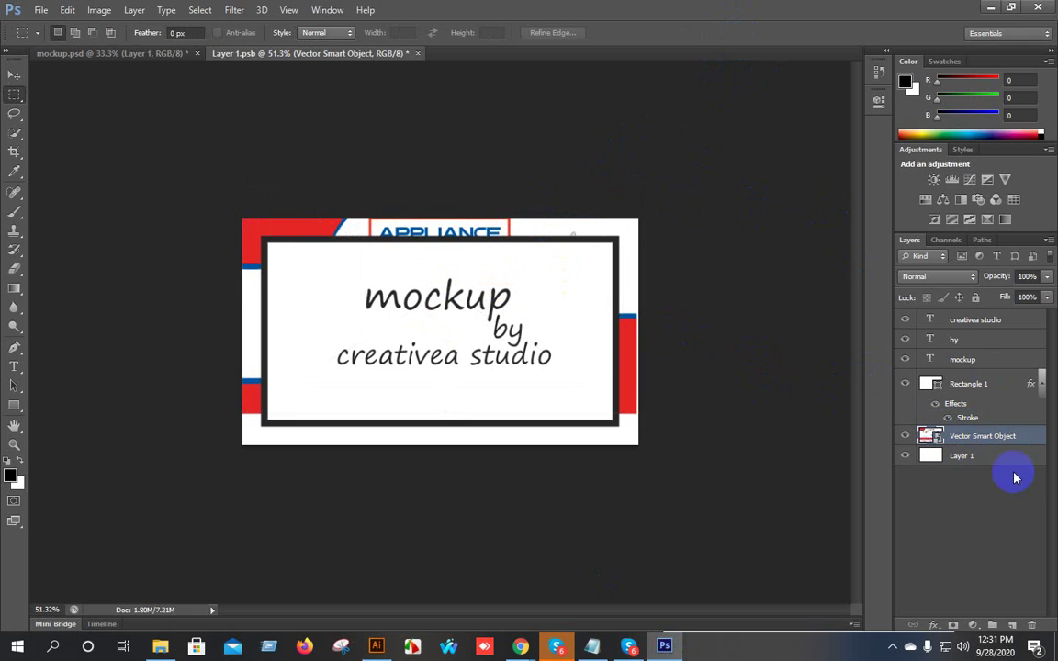
drag(999, 439, 981, 319)
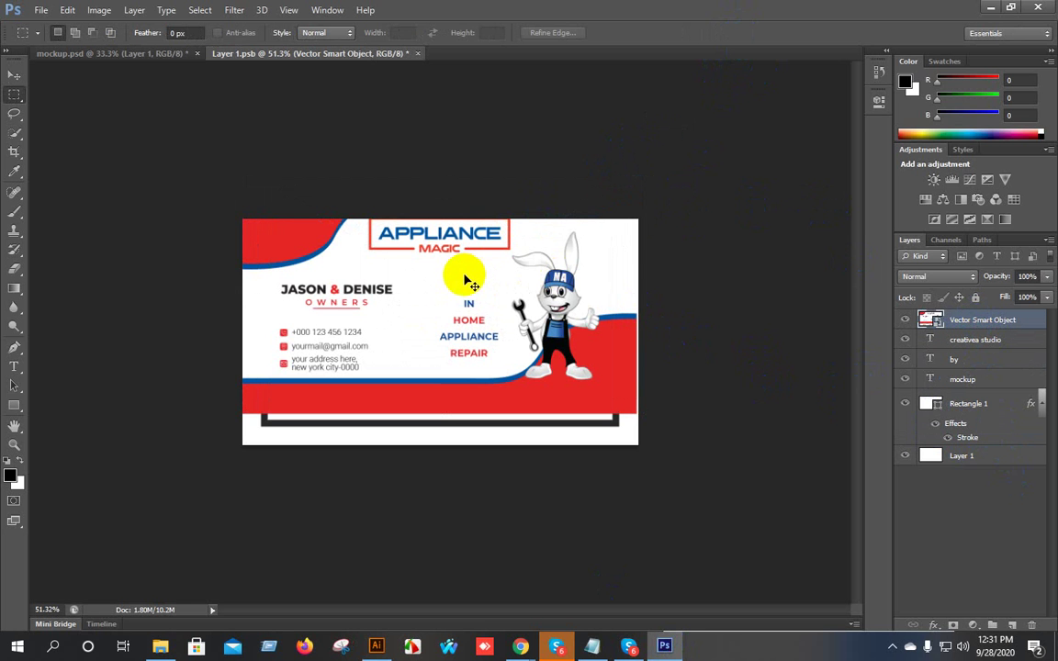
Move the card over the canvas, scale it to about 404%, and nudge it to X 538.5 px, Y 294.5 px.
key(ctrl+t)
drag(484, 291, 472, 331)
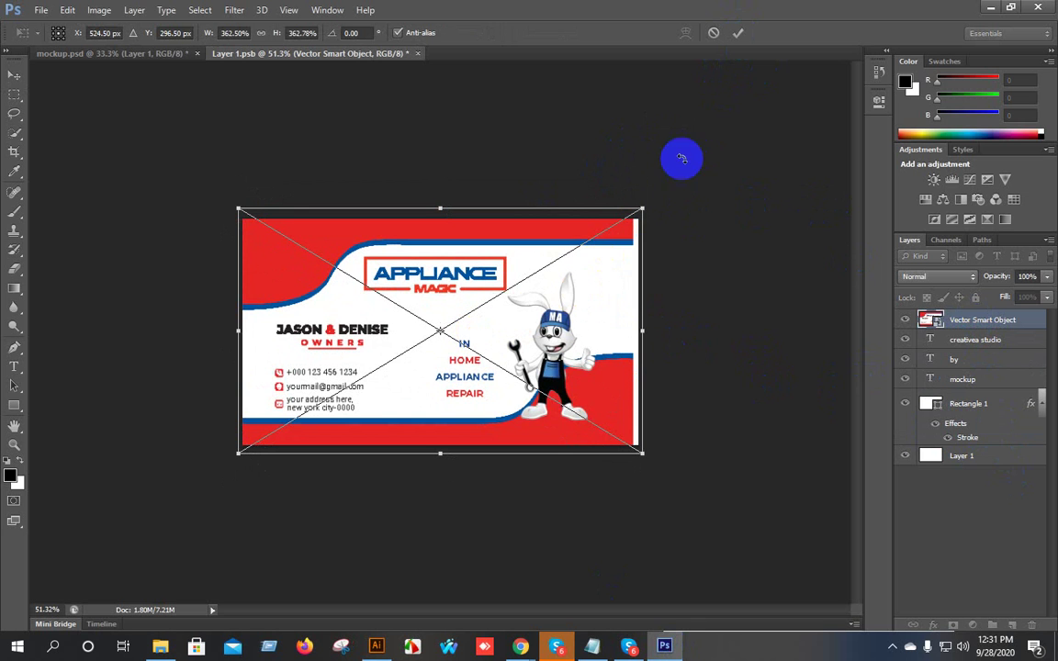
drag(529, 266, 511, 265)
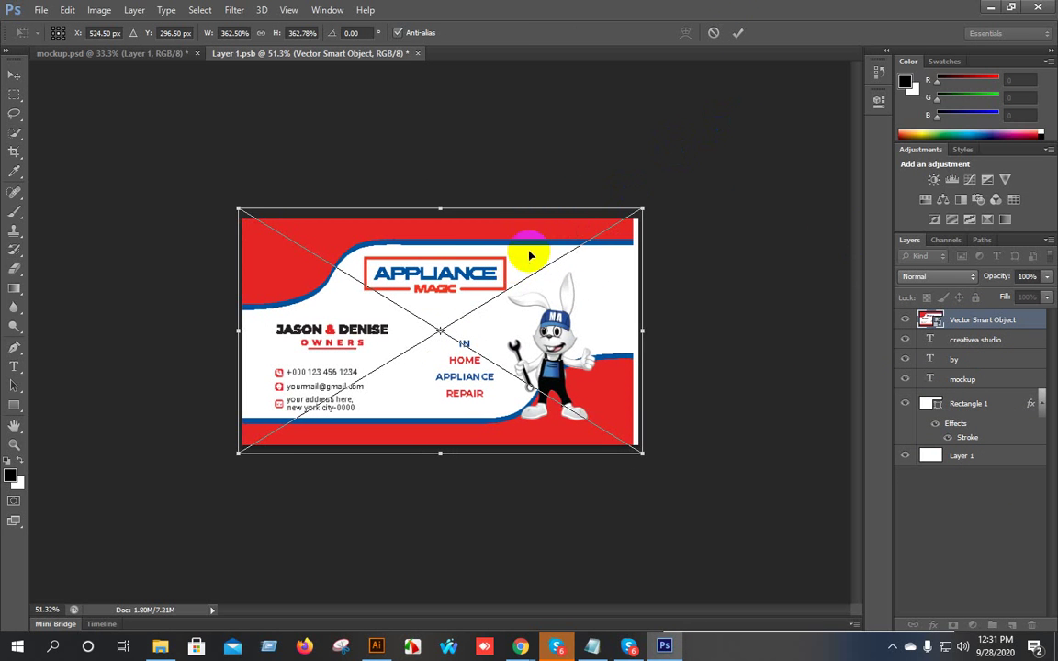
drag(644, 208, 668, 190)
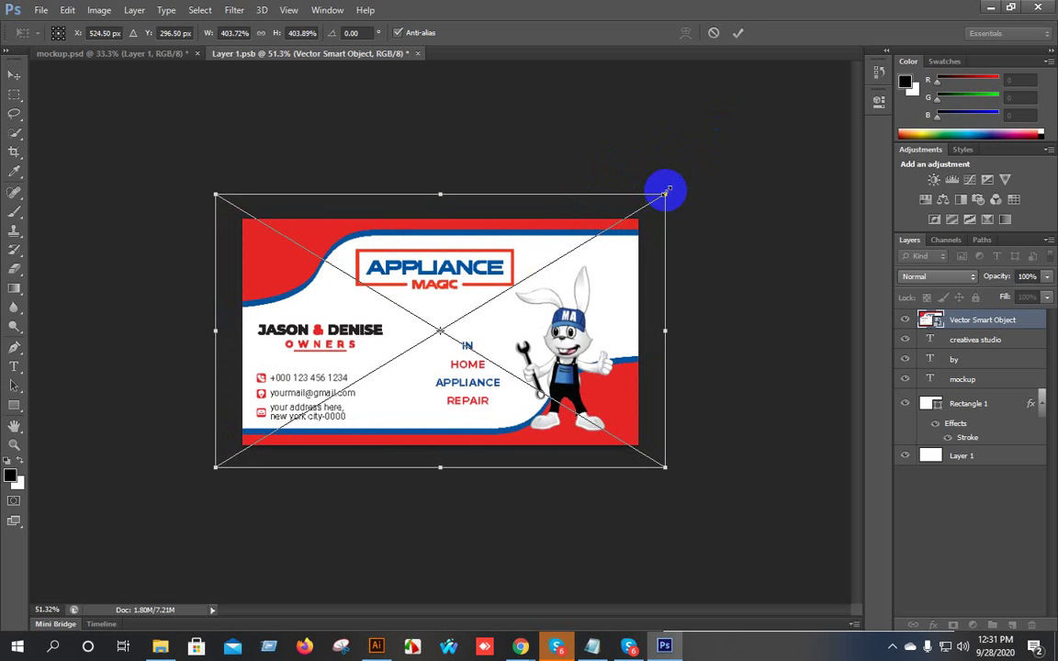
key(Up)
key(Up)
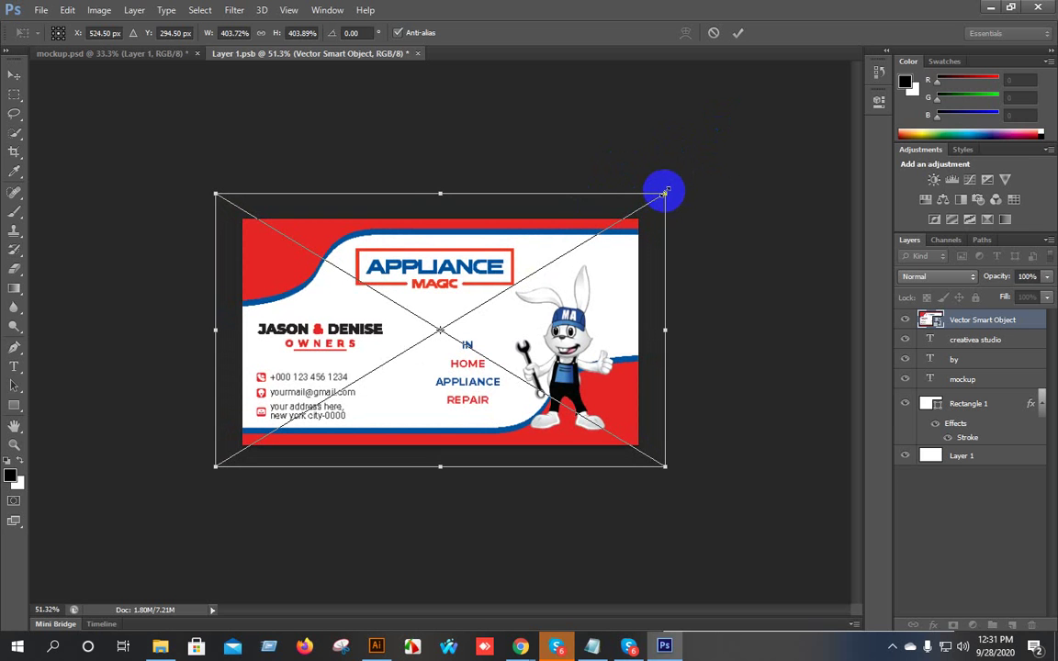
key(Right)
key(Right)
key(Right)
key(Right)
key(Right)
key(Right)
key(Right)
key(Right)
key(Right)
key(Right)
key(Right)
key(Right)
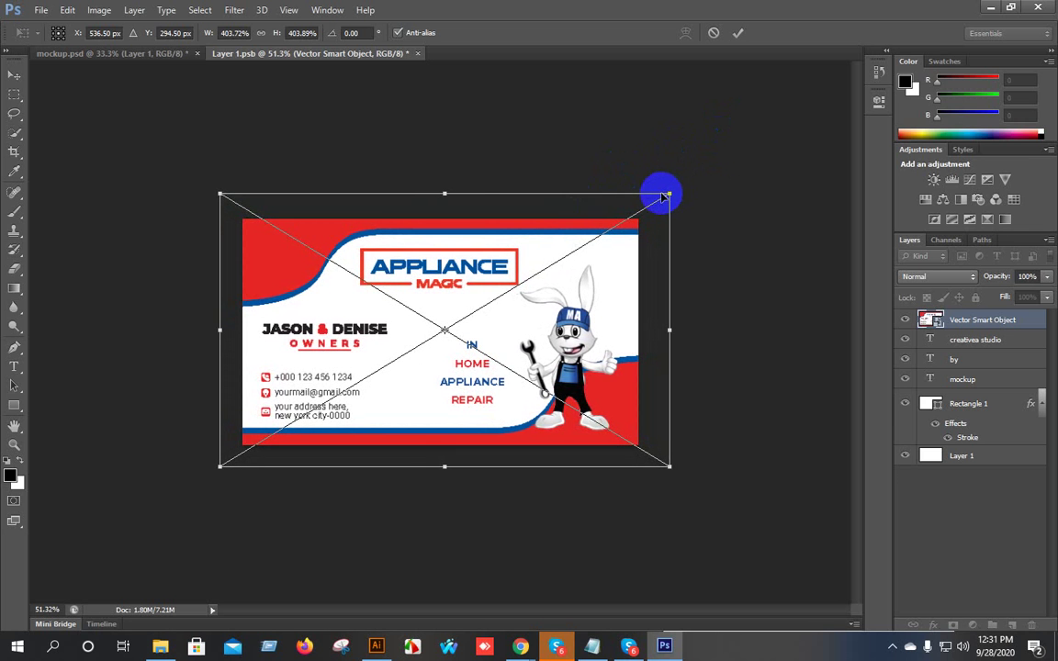
key(Right)
key(Right)
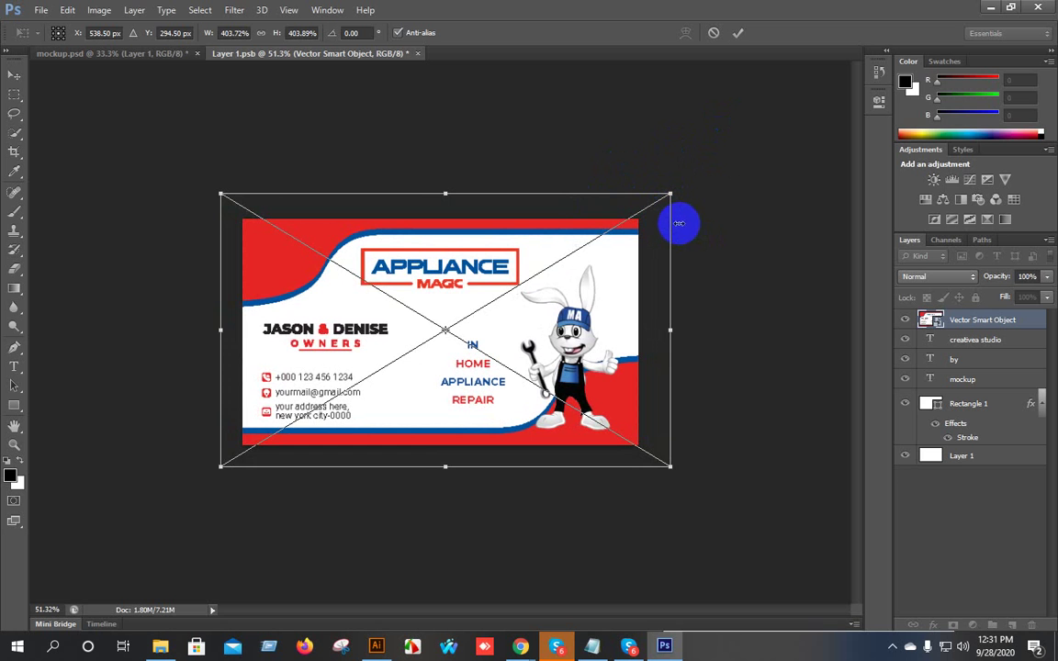
click(737, 34)
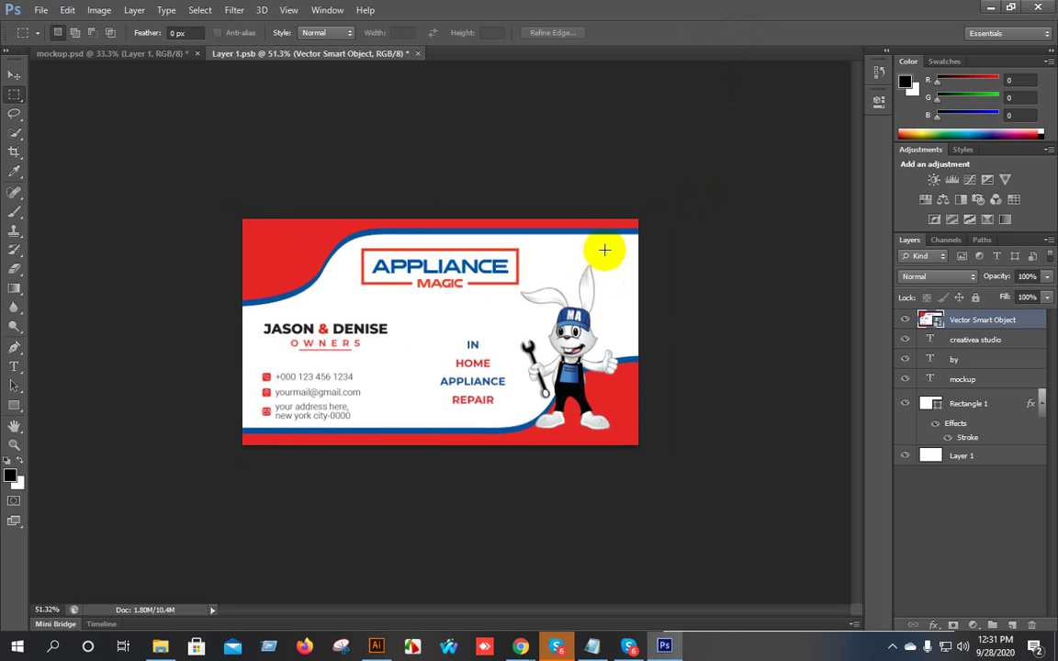
Fine-tune the card's scale to about 409%, centred at X 537.5 px, Y 296.5 px.
key(ctrl+t)
scroll(630, 260, up, 2)
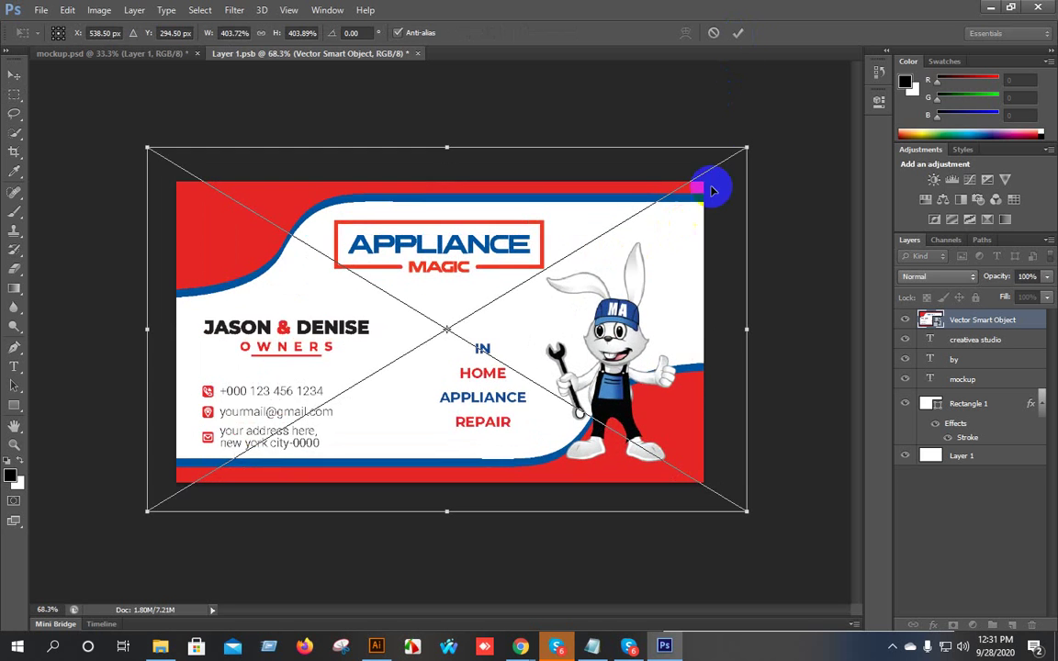
drag(750, 145, 759, 137)
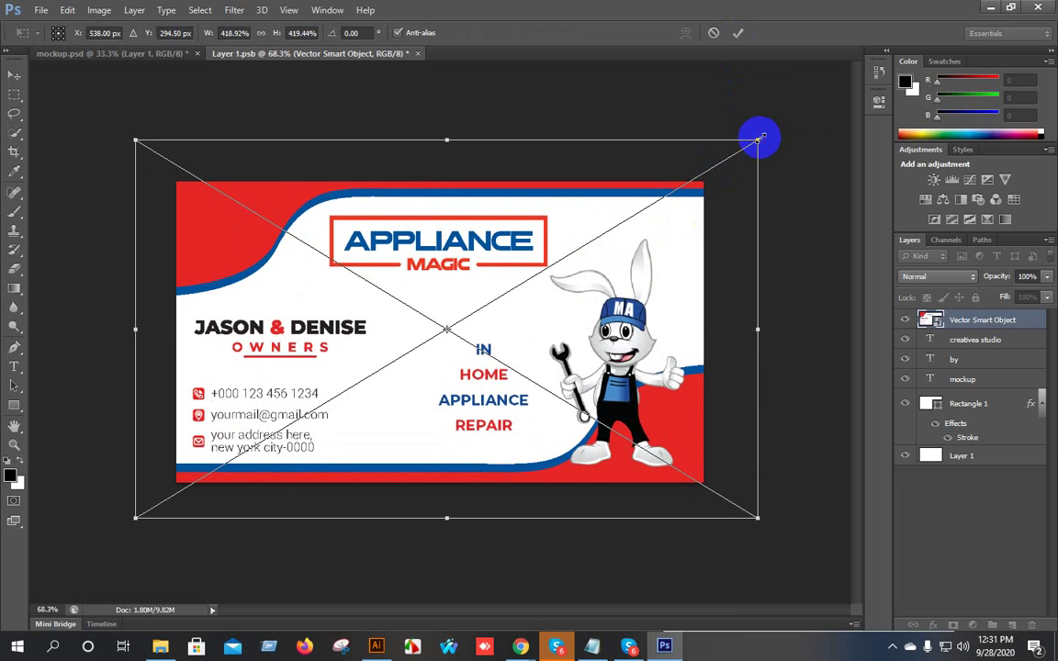
key(Down)
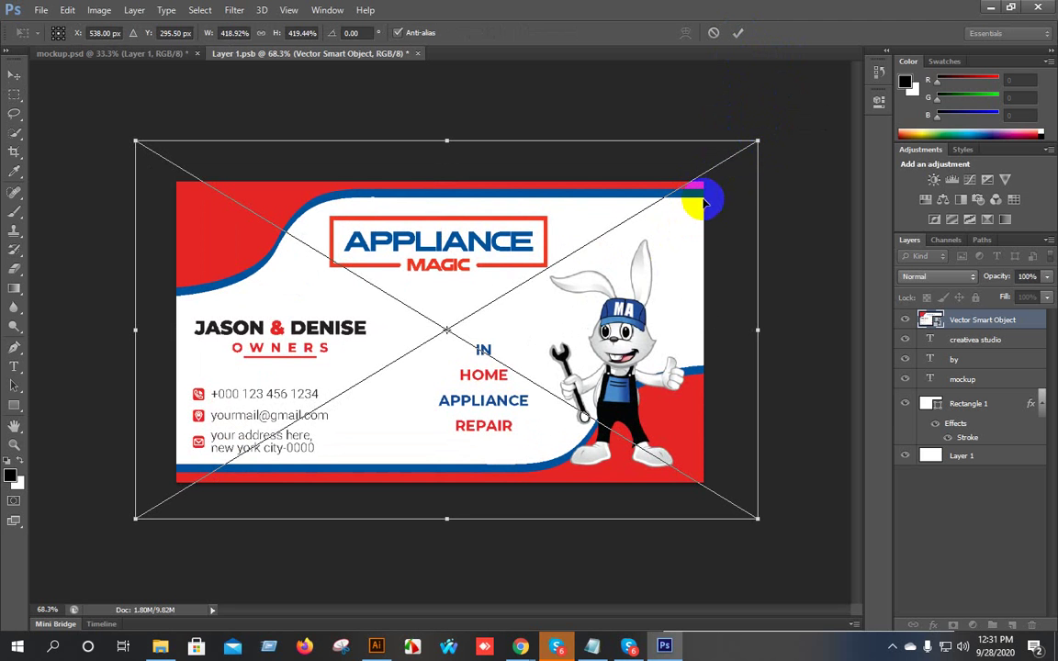
drag(752, 143, 750, 149)
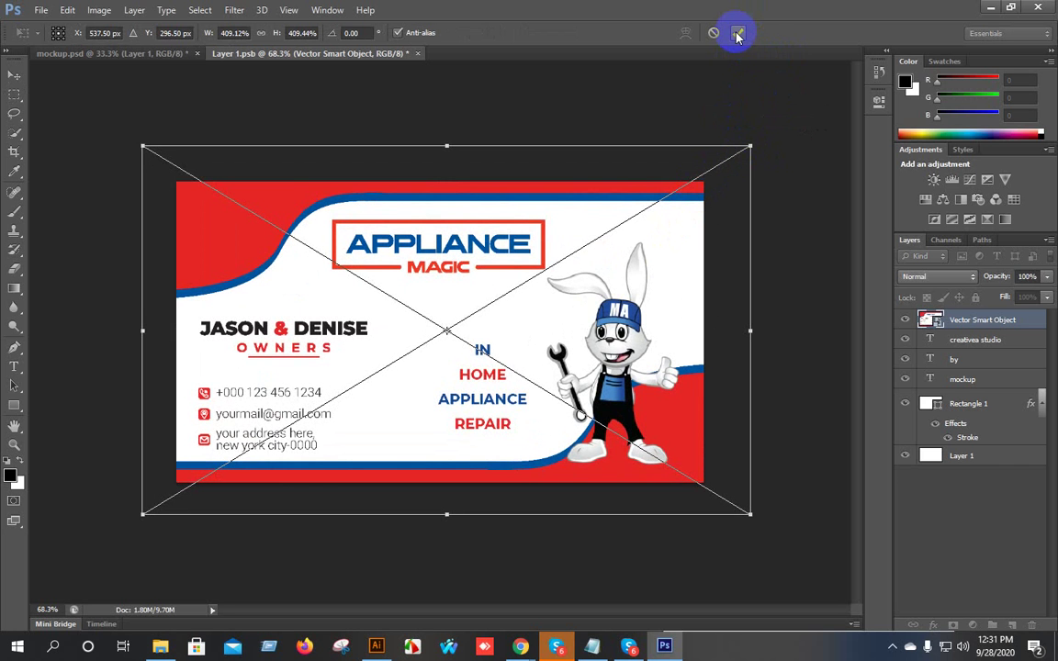
click(737, 34)
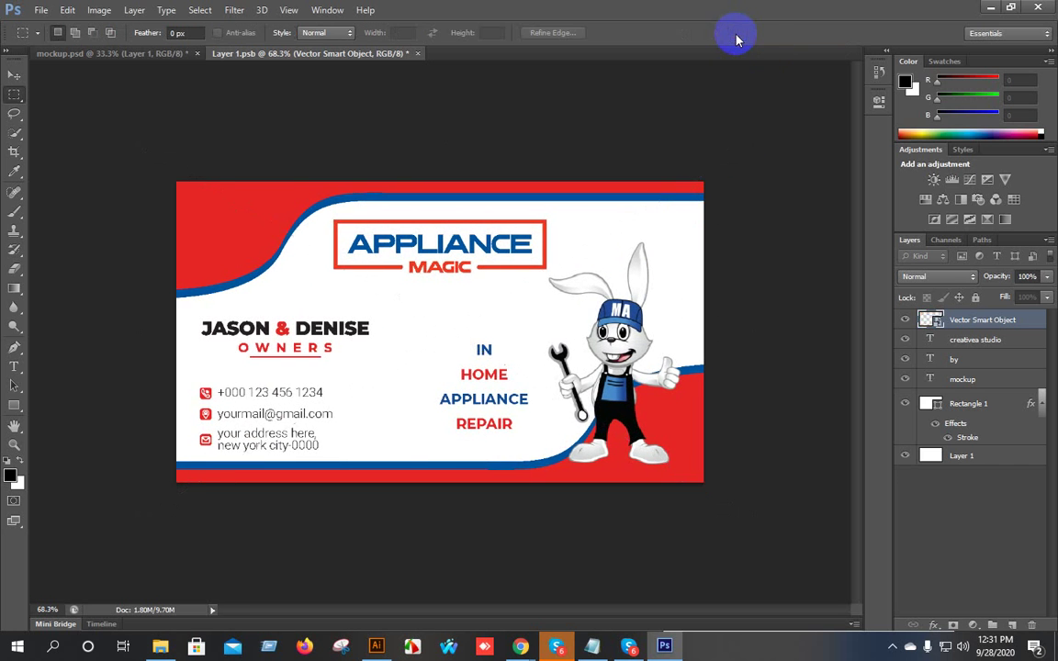
Save and close Layer 1.psb to update mockup.psd, and check the placed card up close.
click(417, 53)
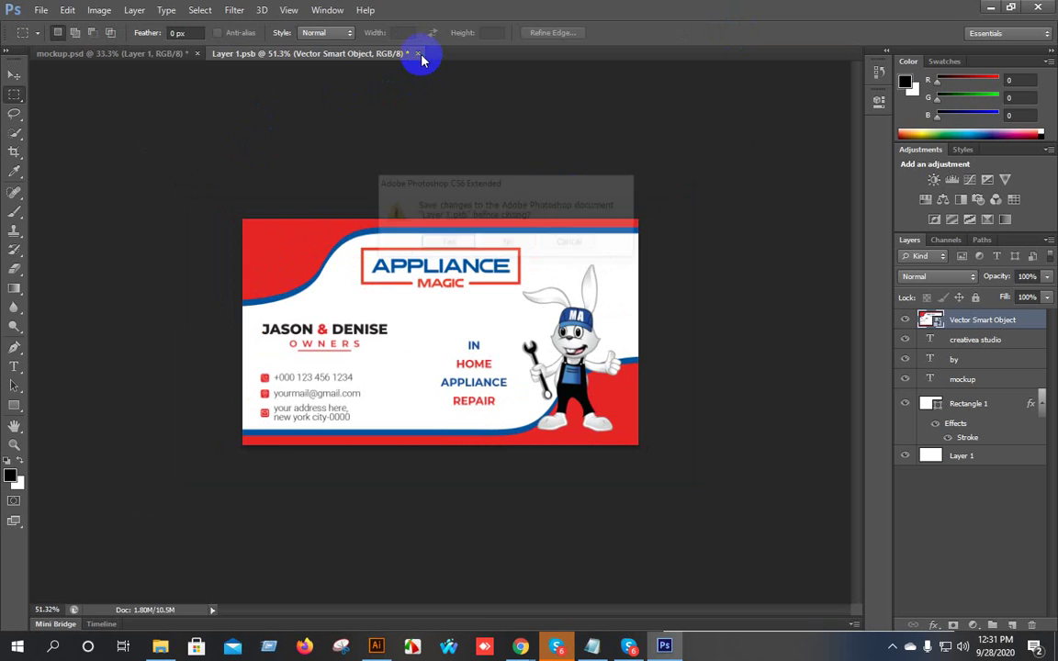
click(447, 243)
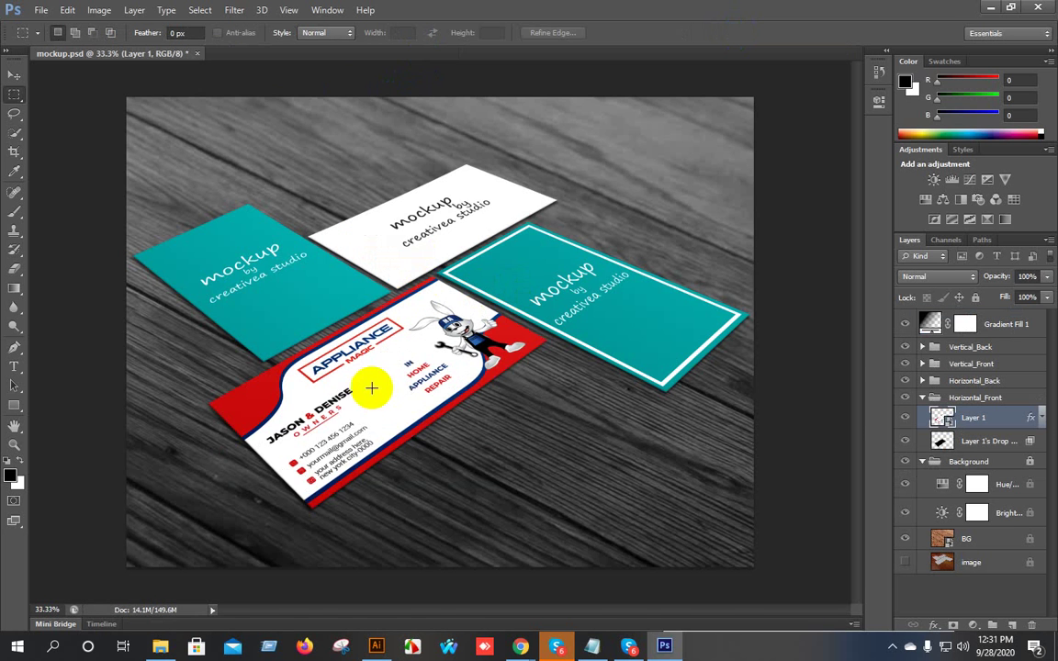
scroll(398, 377, up, 2)
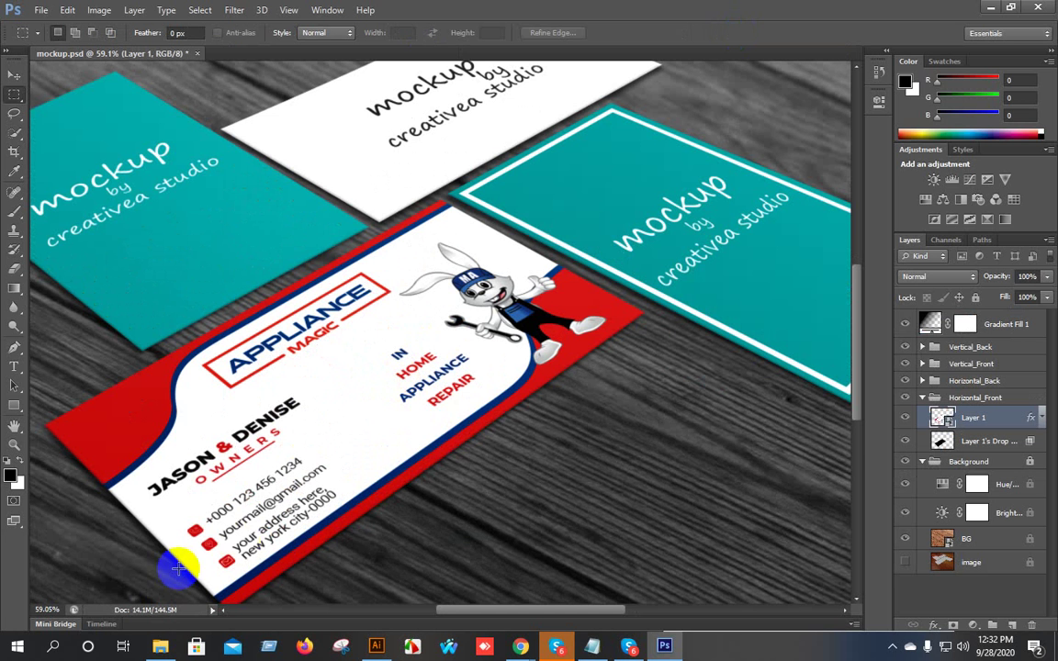
drag(169, 561, 242, 517)
key(ctrl+0)
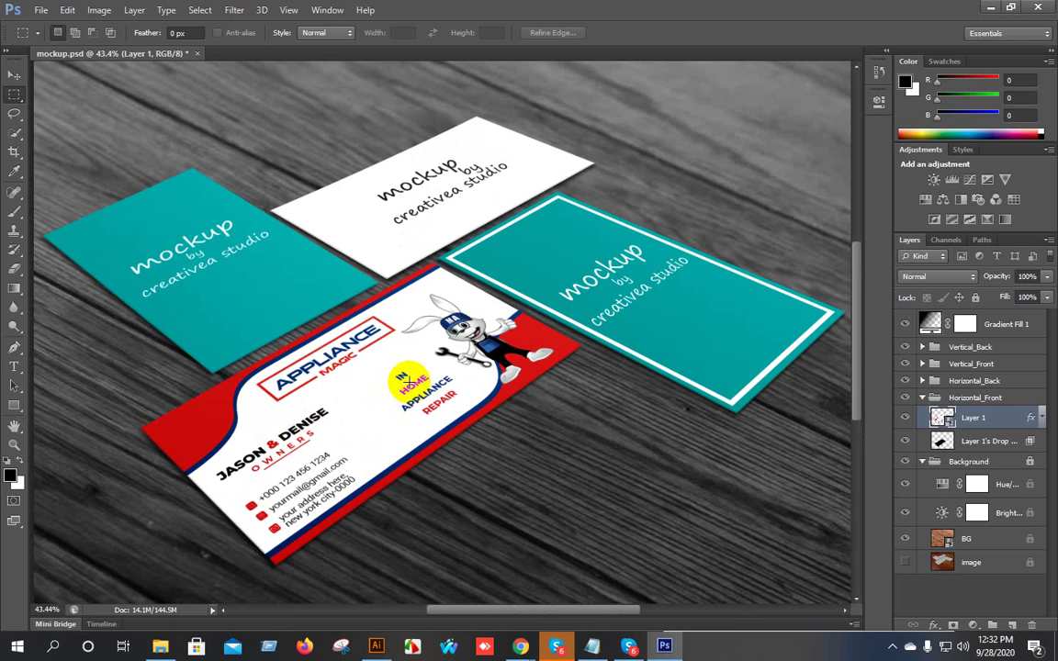
Open free-business-card-mockup-by-bestariweb.psd in Photoshop and toggle its upper layers' visibility to check what each one affects.
click(159, 646)
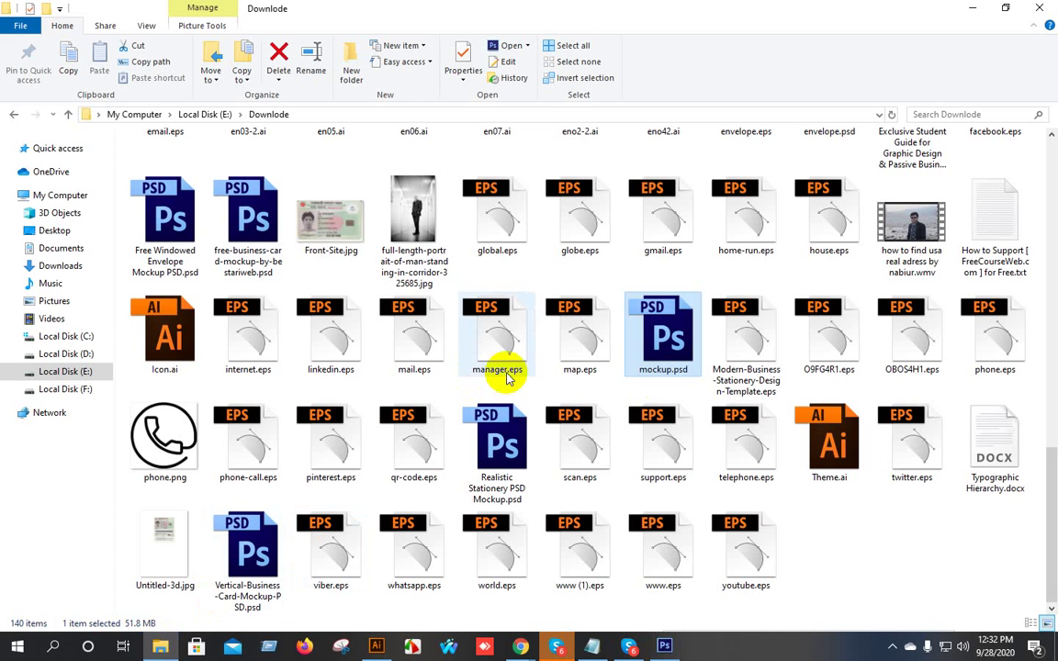
key(alt+Tab)
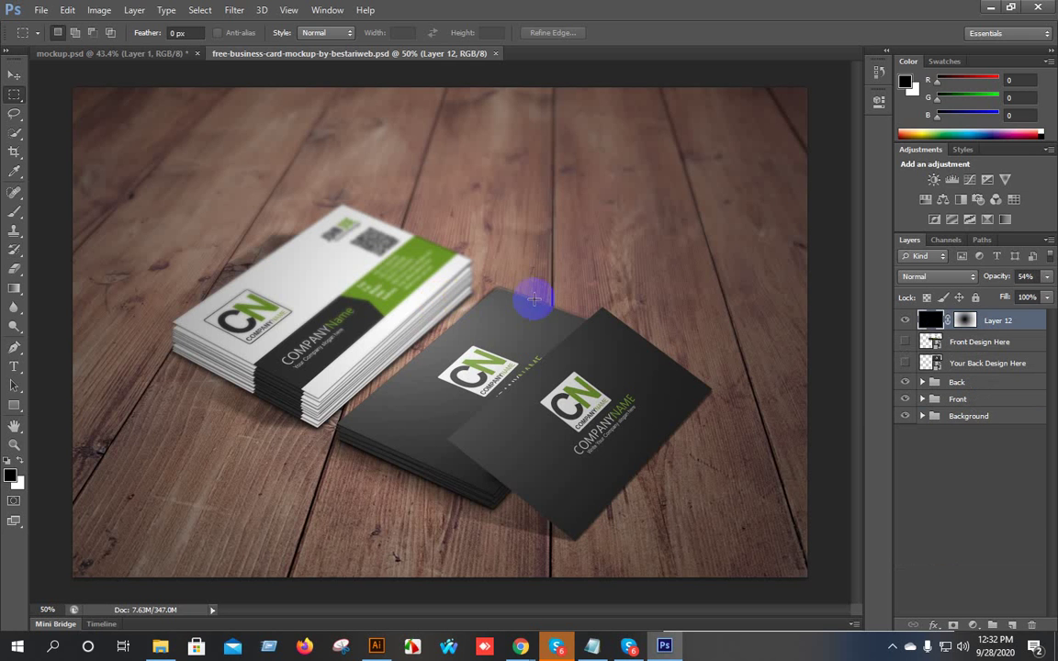
click(960, 321)
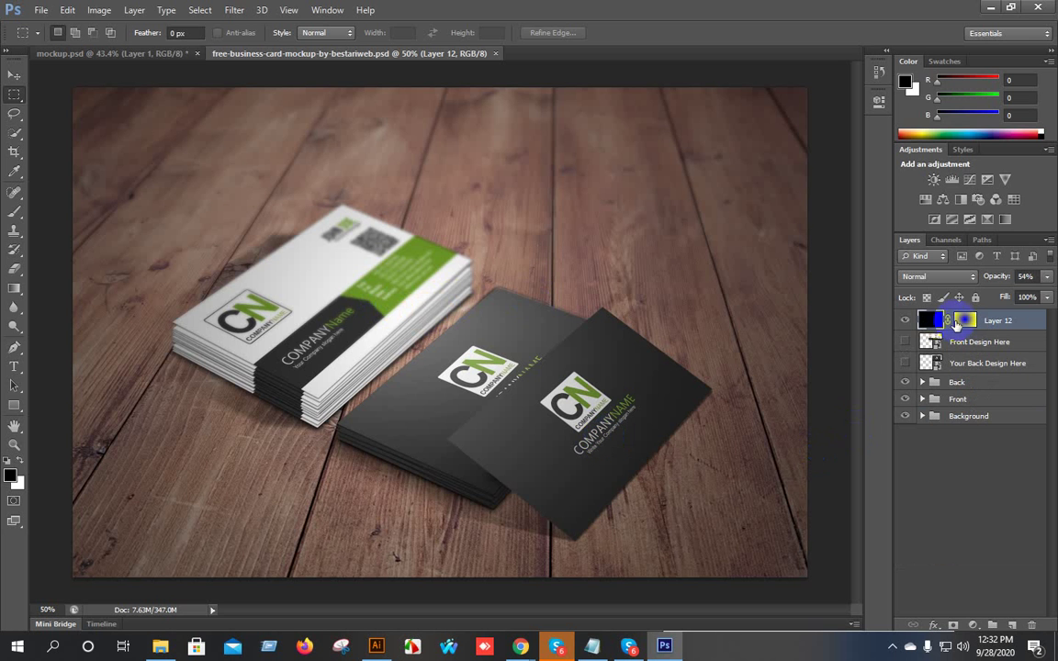
click(905, 343)
click(905, 341)
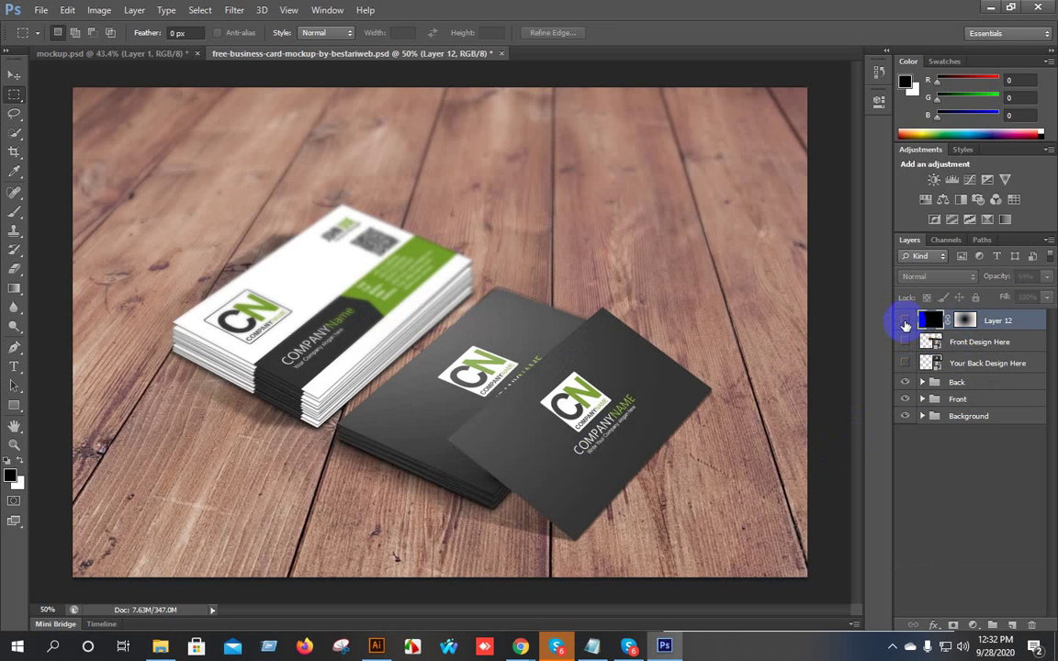
click(905, 323)
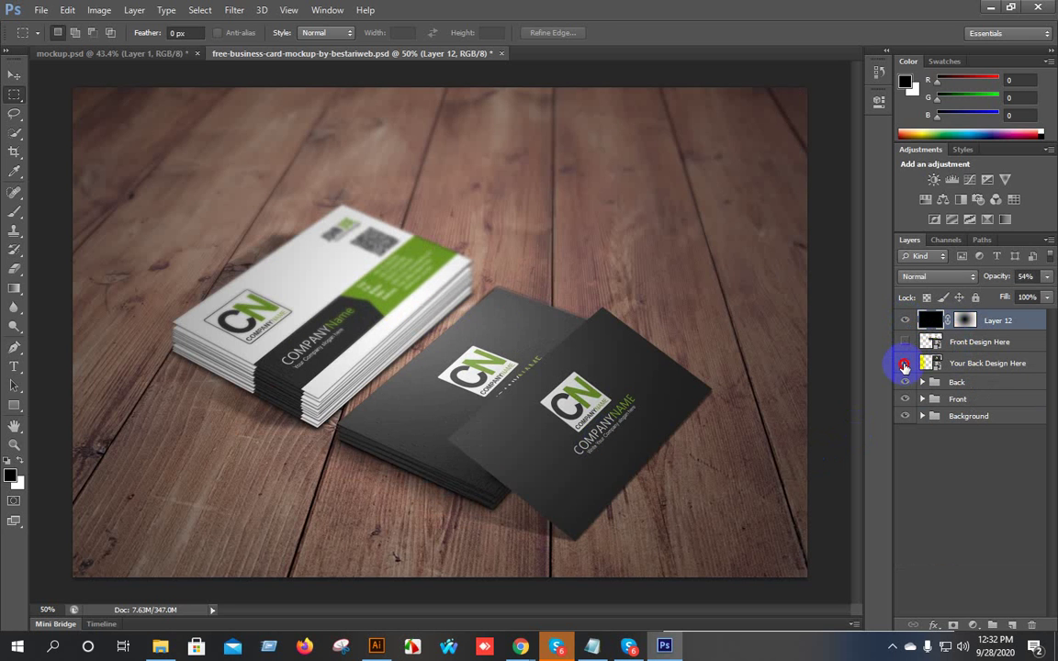
click(905, 364)
click(904, 364)
Open the Your Back Design Here smart object and bring in the Appliance Magic card from Illustrator as a smart object.
double_click(936, 364)
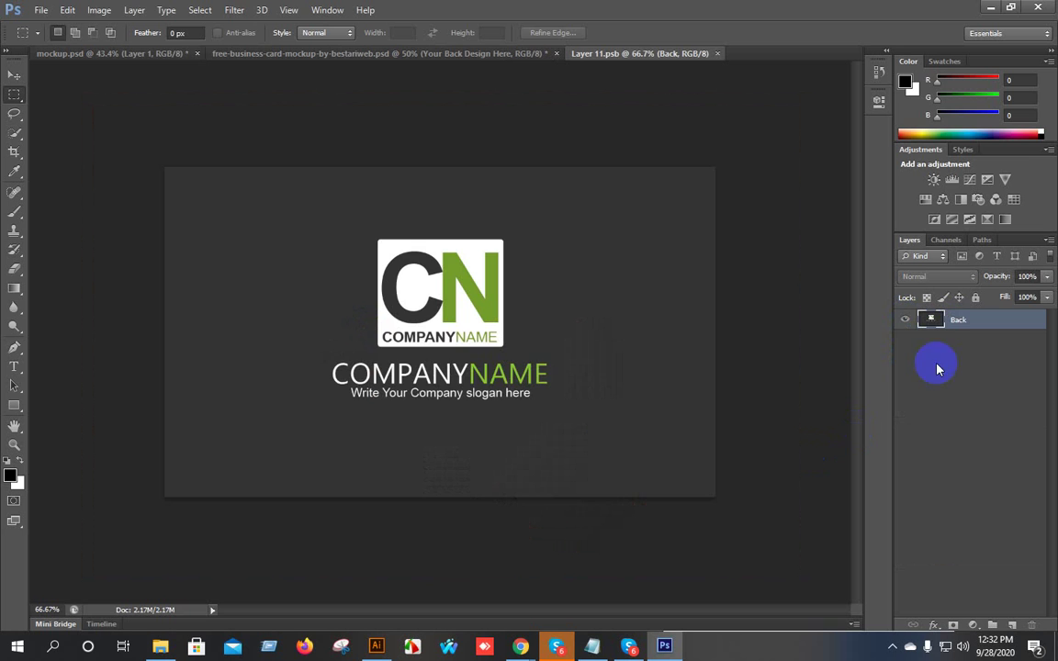
scroll(411, 312, down, 3)
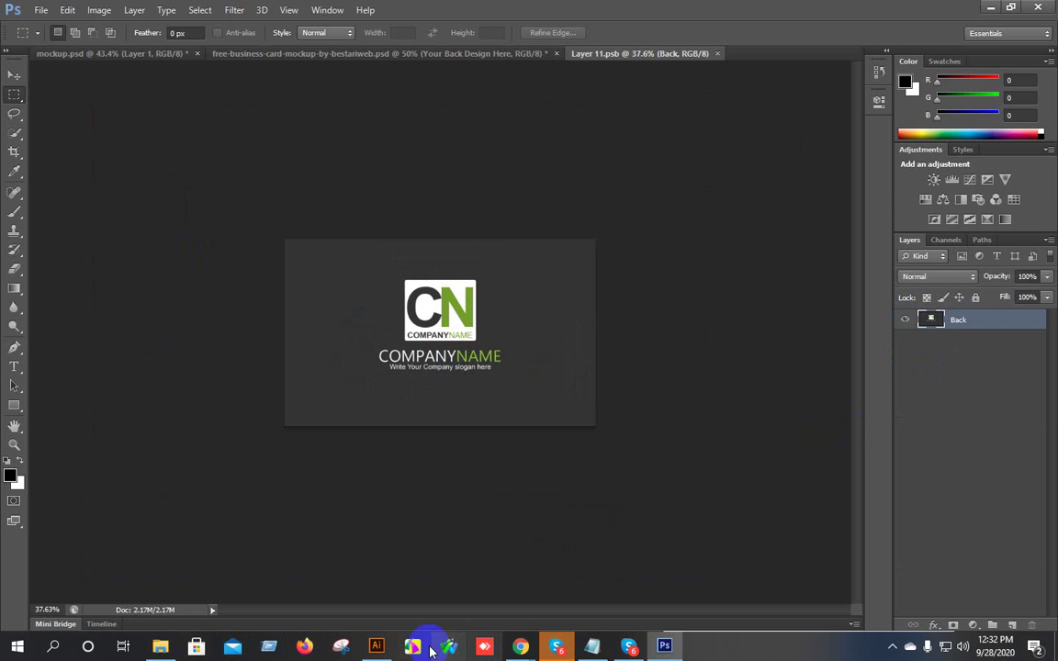
click(378, 648)
drag(484, 350, 443, 241)
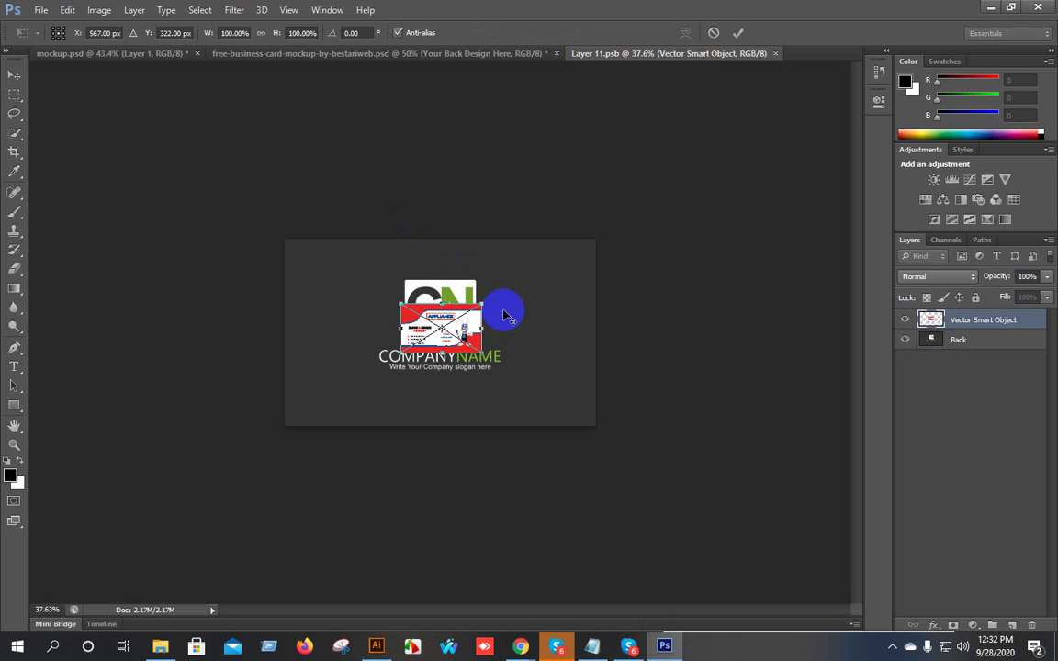
Scale the placed card to about 444% around its centre and lower it over the Layer 11.psb canvas.
drag(484, 302, 611, 197)
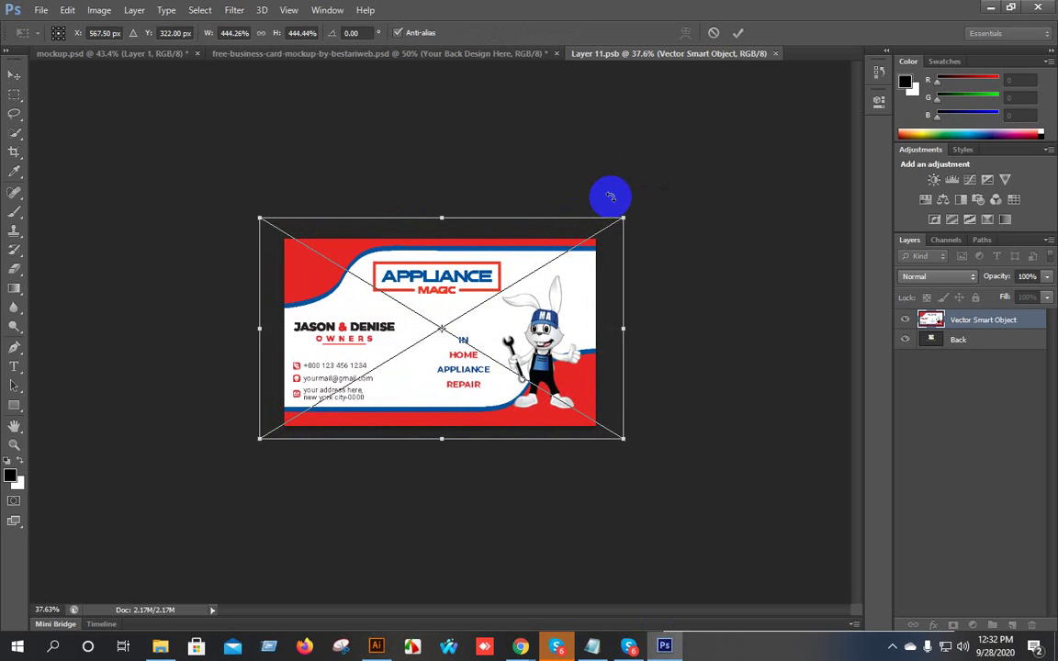
key(Down)
key(Down)
key(Down)
key(Down)
key(Down)
key(Down)
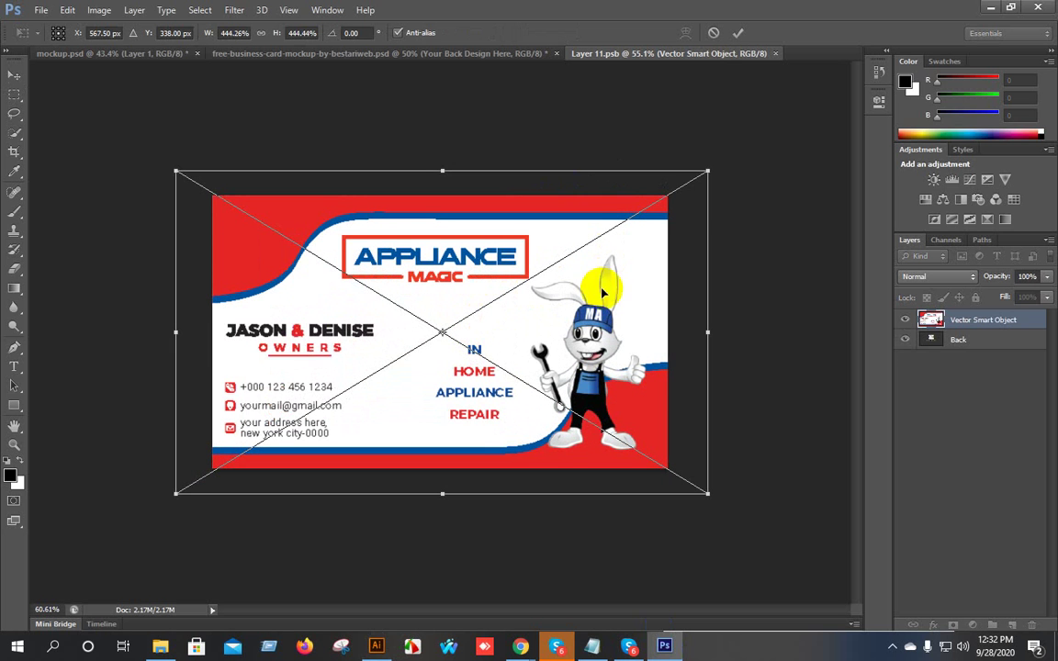
Nudge the enlarged card to X 575.5 px, Y 335 px and commit the placement.
key(ctrl+plus)
key(ctrl+plus)
key(Up)
key(Up)
key(Up)
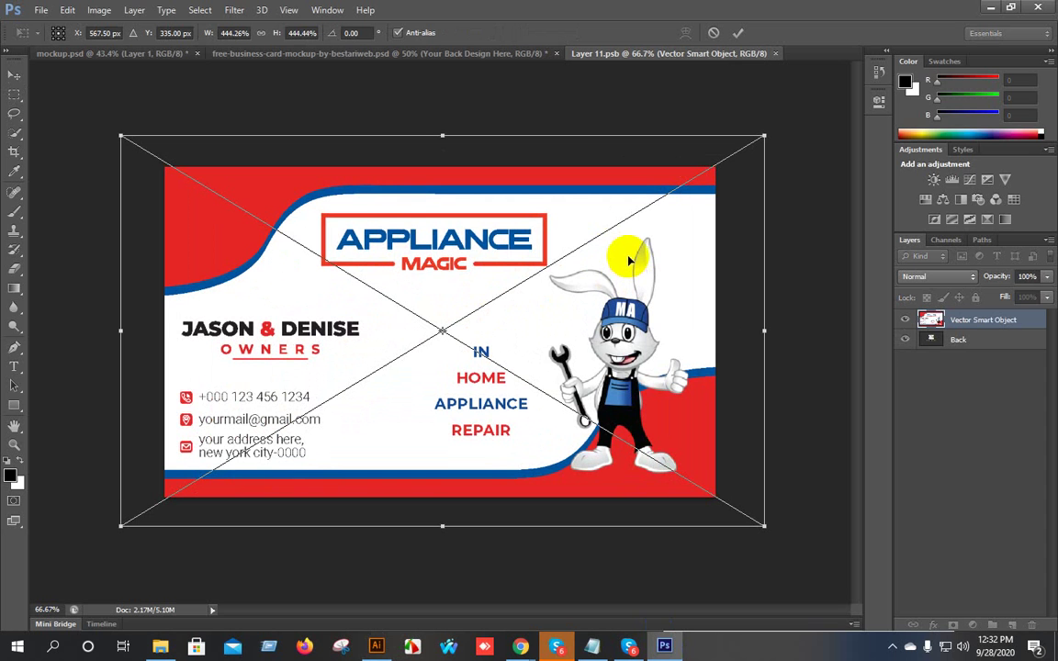
key(Right)
key(Right)
key(Right)
key(Right)
key(Right)
key(Right)
key(Right)
key(Right)
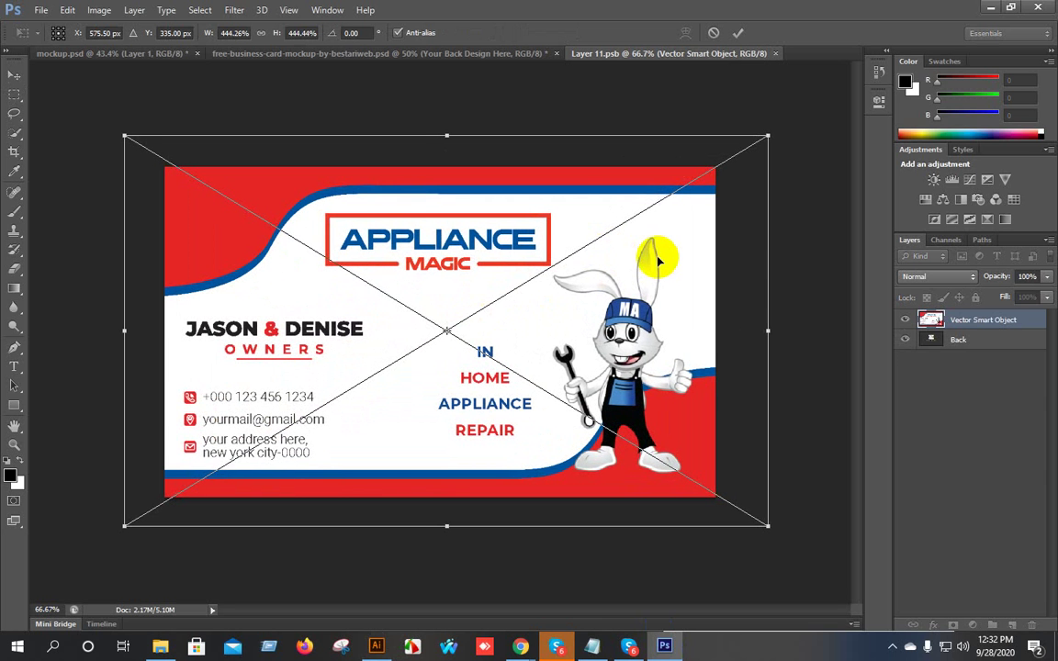
click(738, 33)
Save and close Layer 11.psb to update the bestariweb mockup, and check the resulting cards.
click(780, 53)
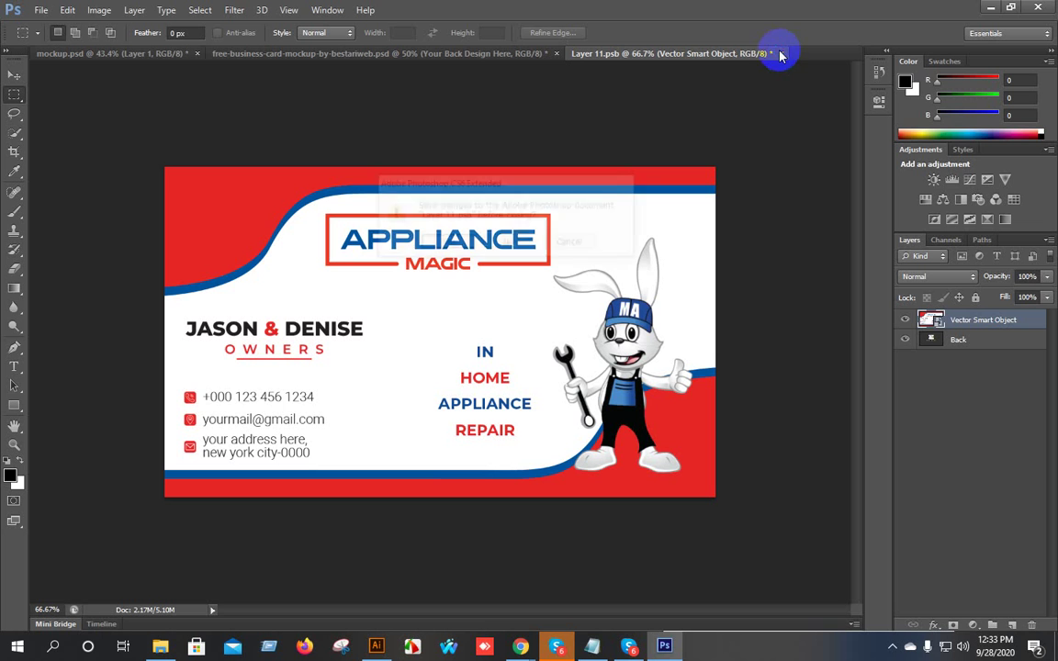
click(442, 243)
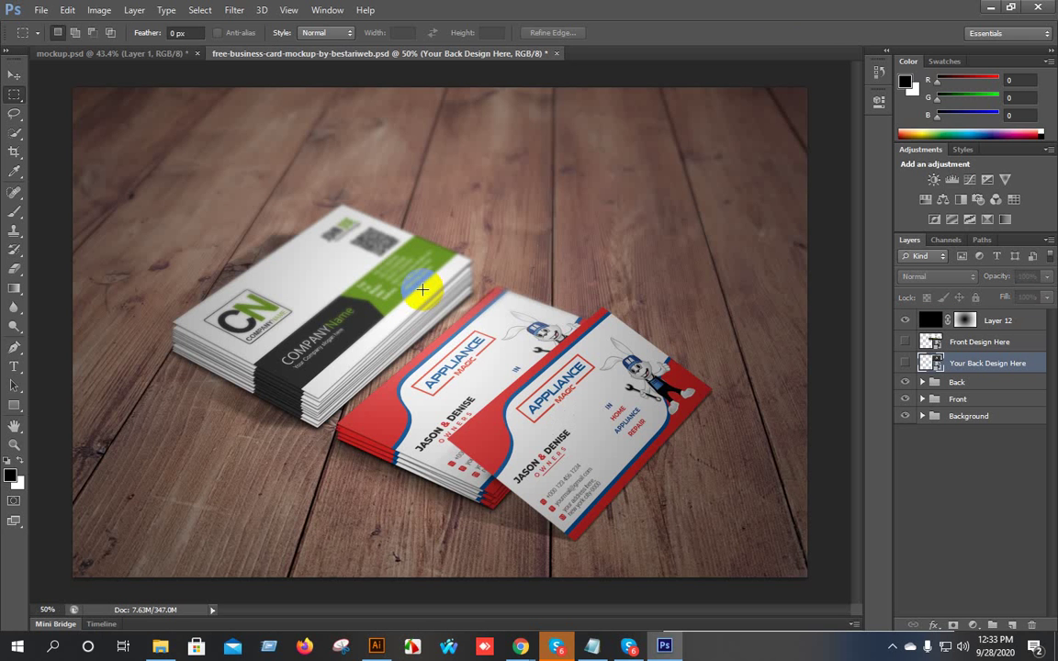
key(ctrl+plus)
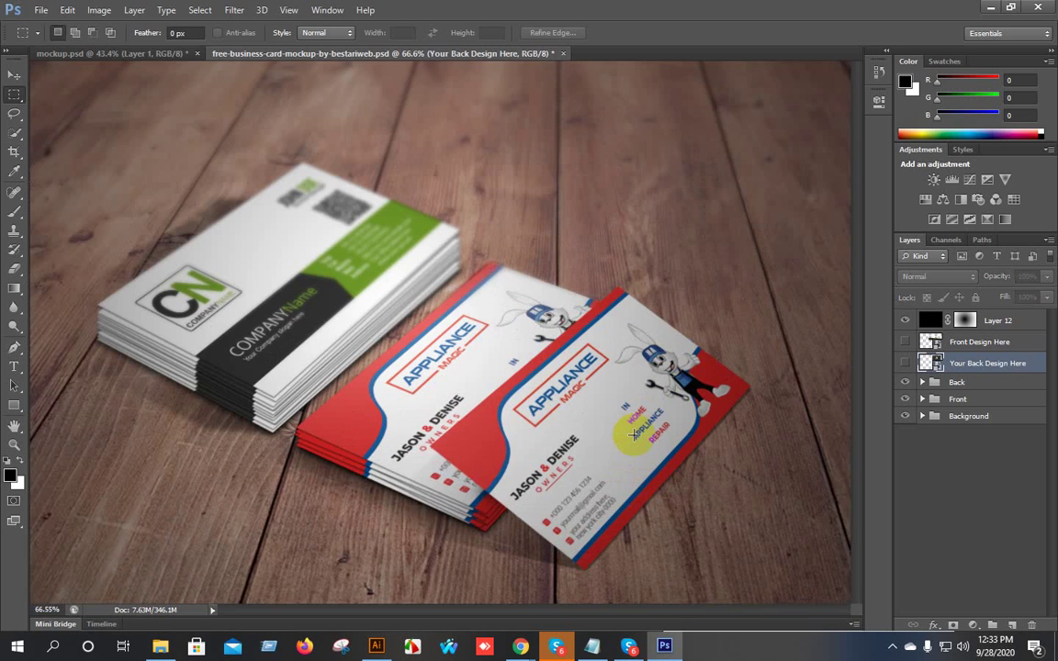
scroll(633, 433, down, 3)
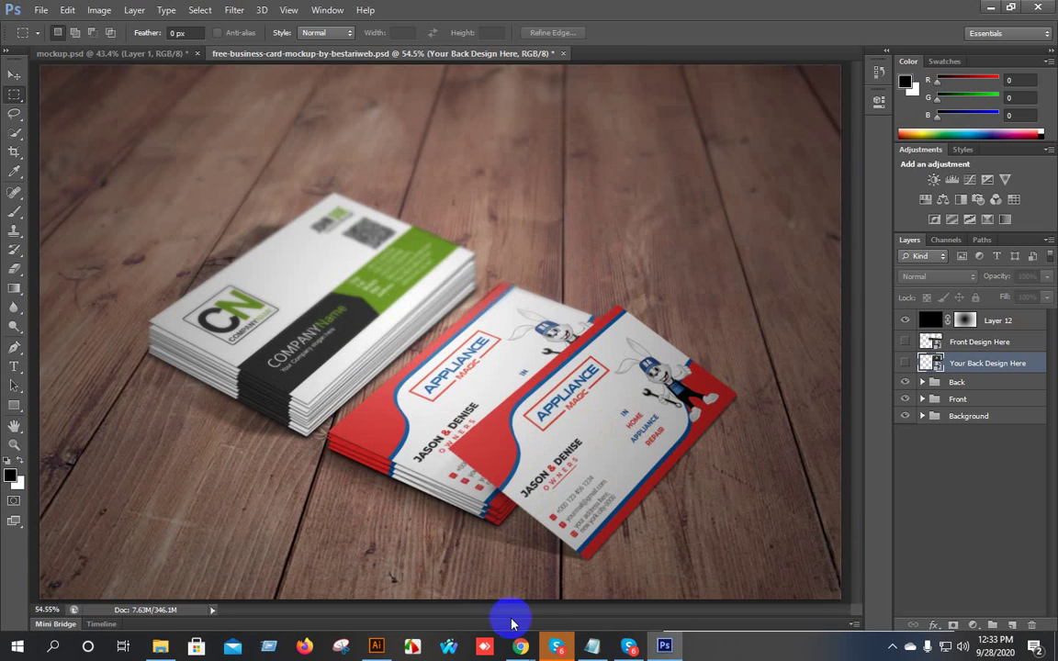
Switch to Illustrator and go to the blank black back card below the original card front.
click(376, 646)
scroll(402, 433, up, 1)
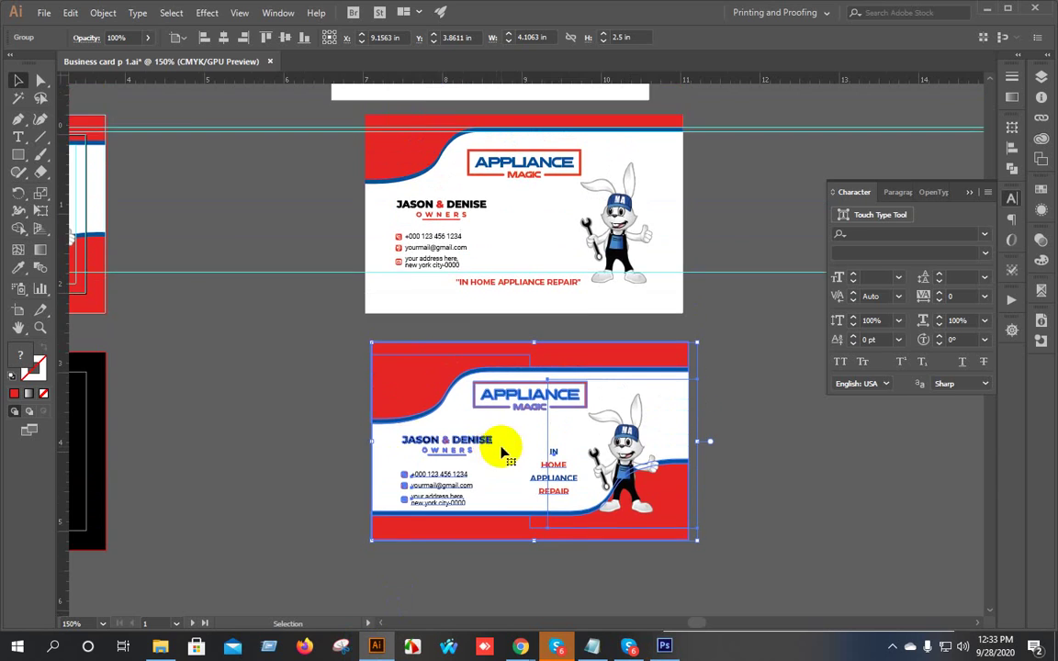
scroll(500, 451, down, 1)
mouse_move(680, 281)
mouse_down()
mouse_move(651, 336)
mouse_move(681, 285)
mouse_up()
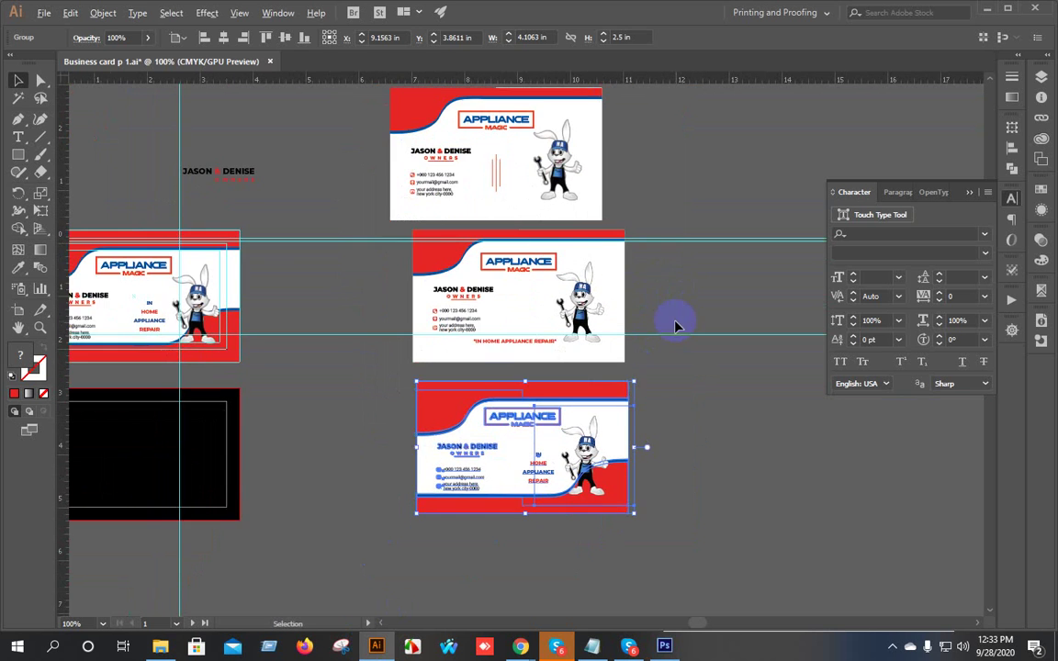
scroll(492, 421, down, 2)
scroll(531, 422, up, 2)
scroll(588, 395, left, 3)
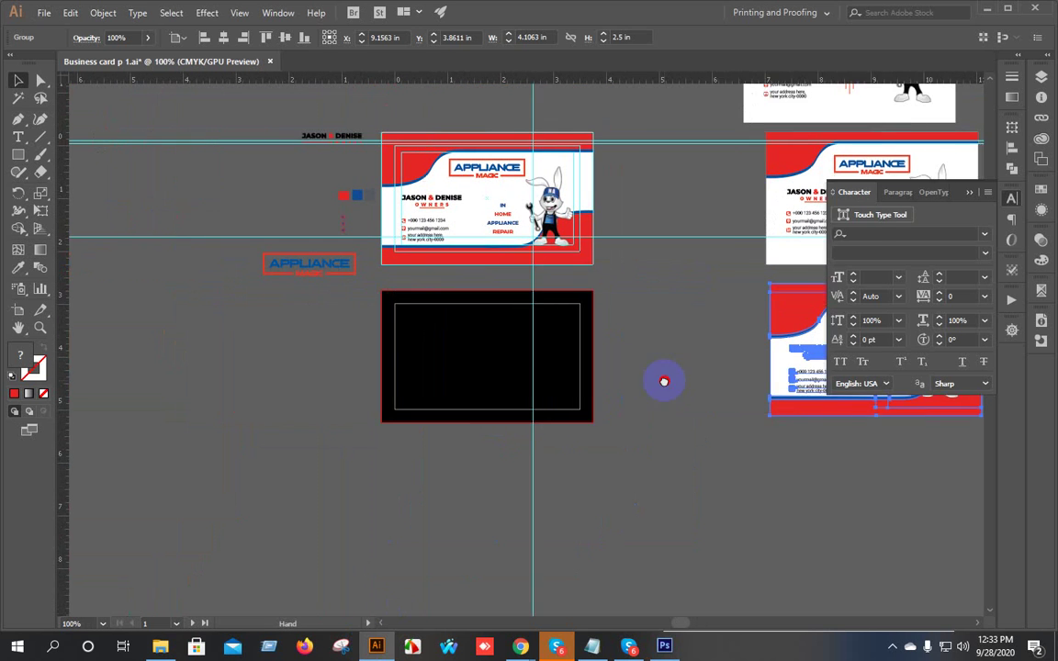
drag(663, 380, 562, 356)
click(402, 345)
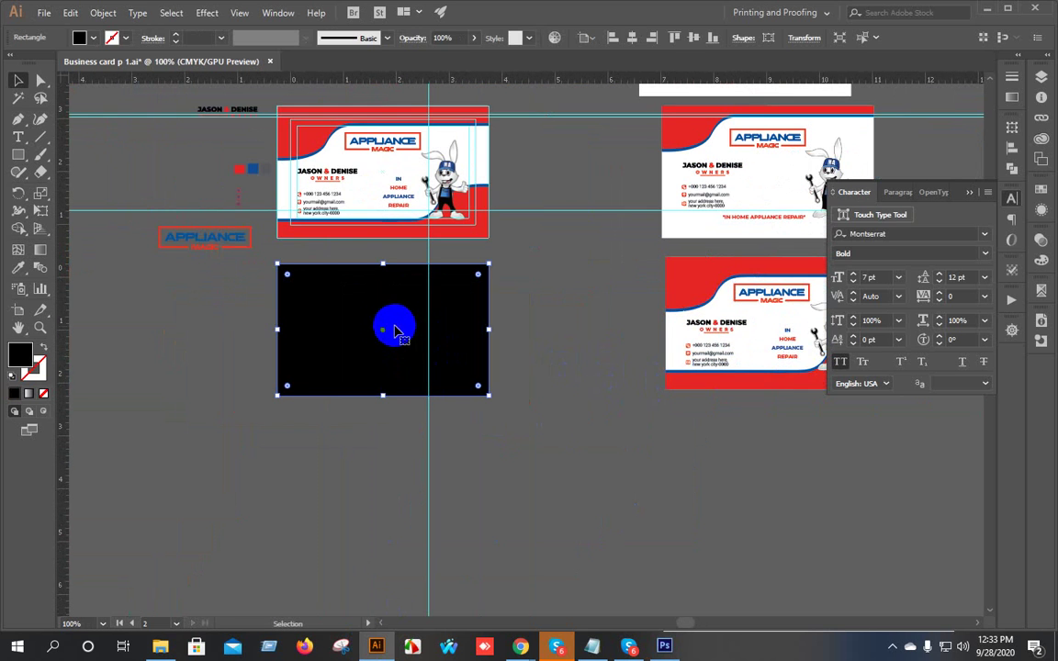
key(i)
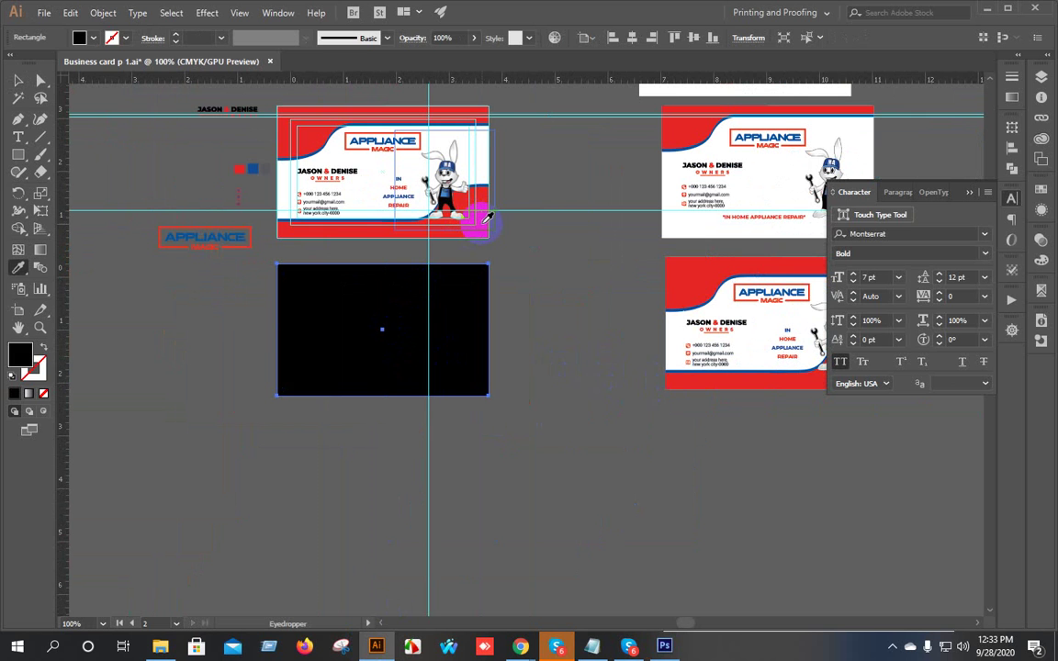
key(v)
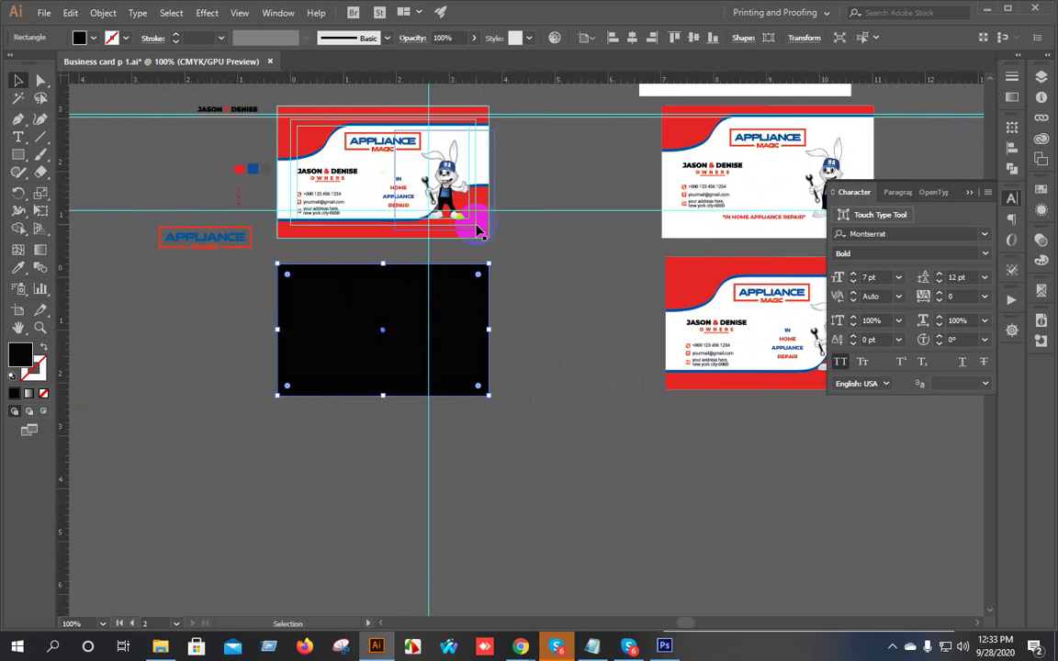
right_click(378, 326)
click(504, 333)
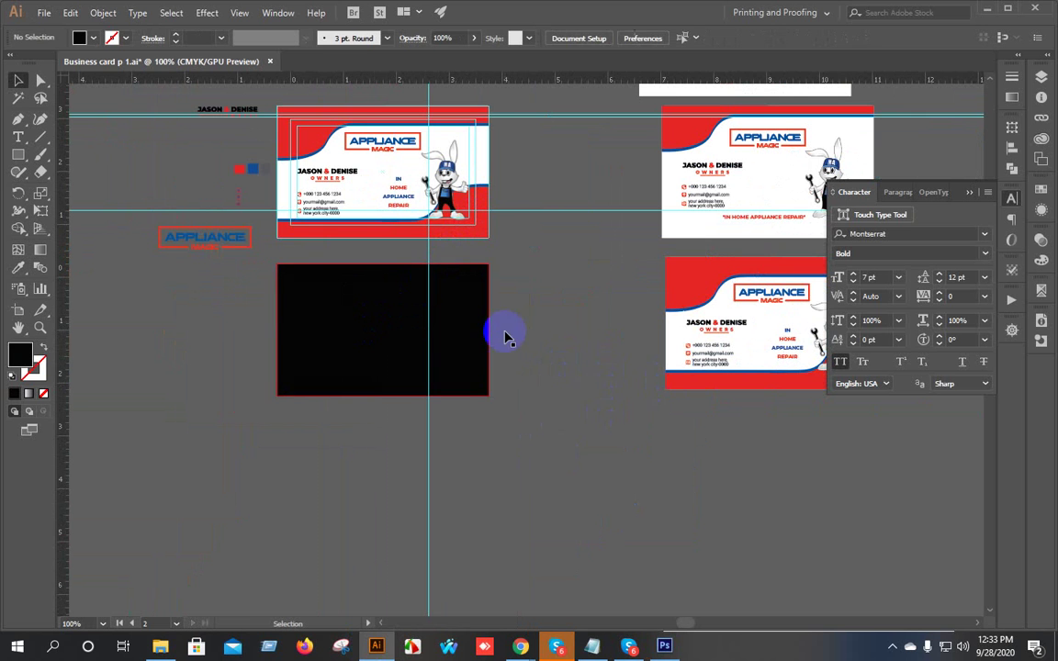
Fill the black back-card rectangle with the red sampled from the finished card's upper corner using the Eyedropper.
click(466, 338)
key(i)
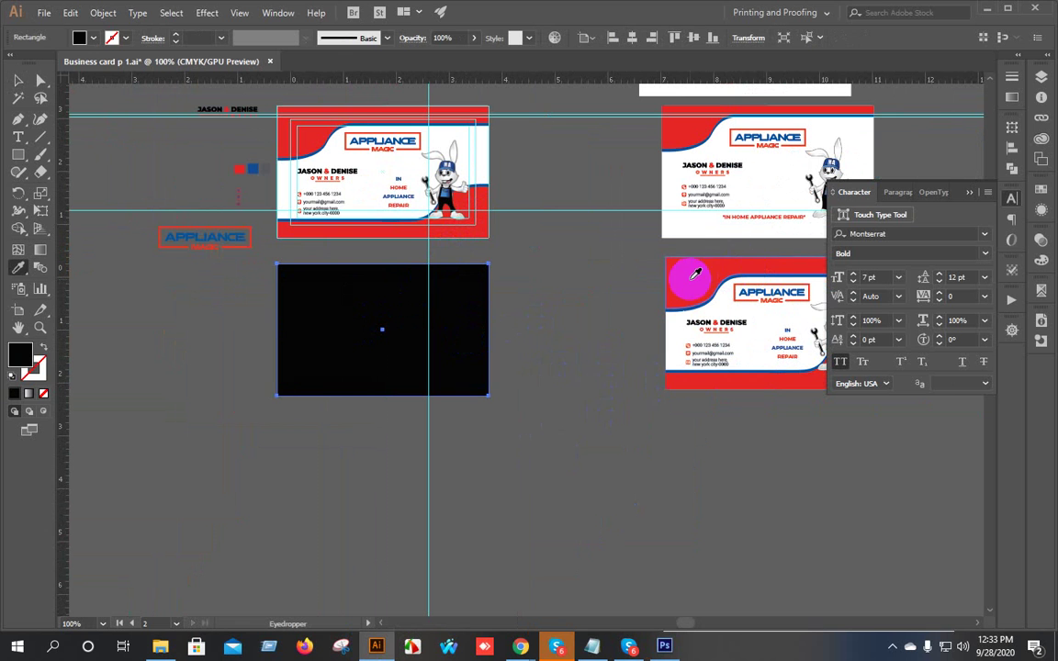
click(685, 277)
key(v)
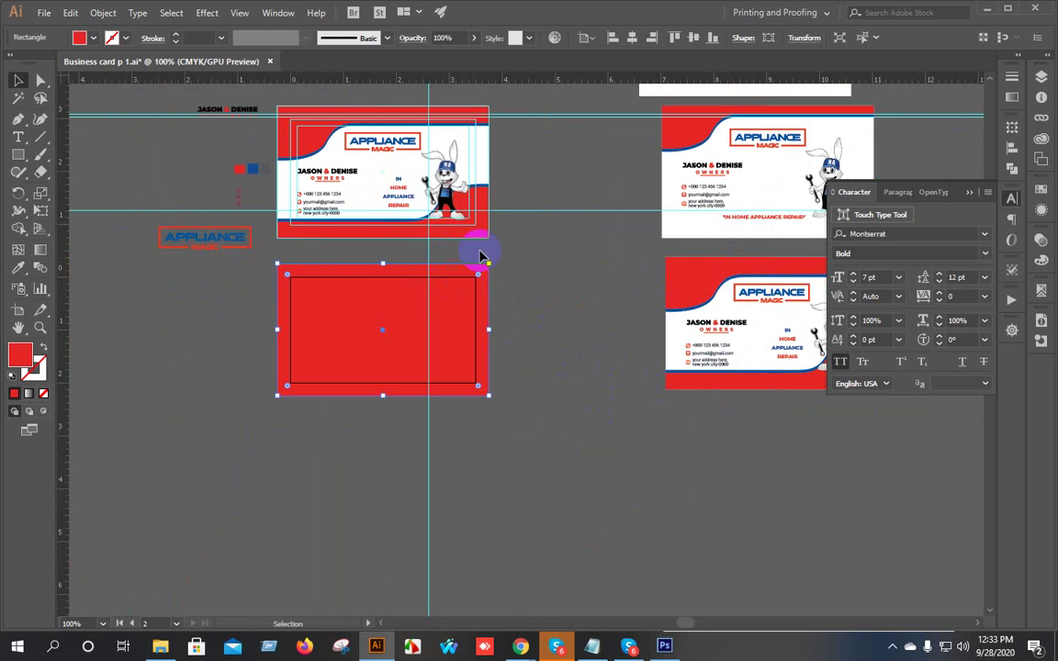
click(562, 182)
Place a copy of the spare Appliance Magic logo at the centre of the red back card and bring it to the front.
drag(389, 144, 378, 345)
key(ctrl+z)
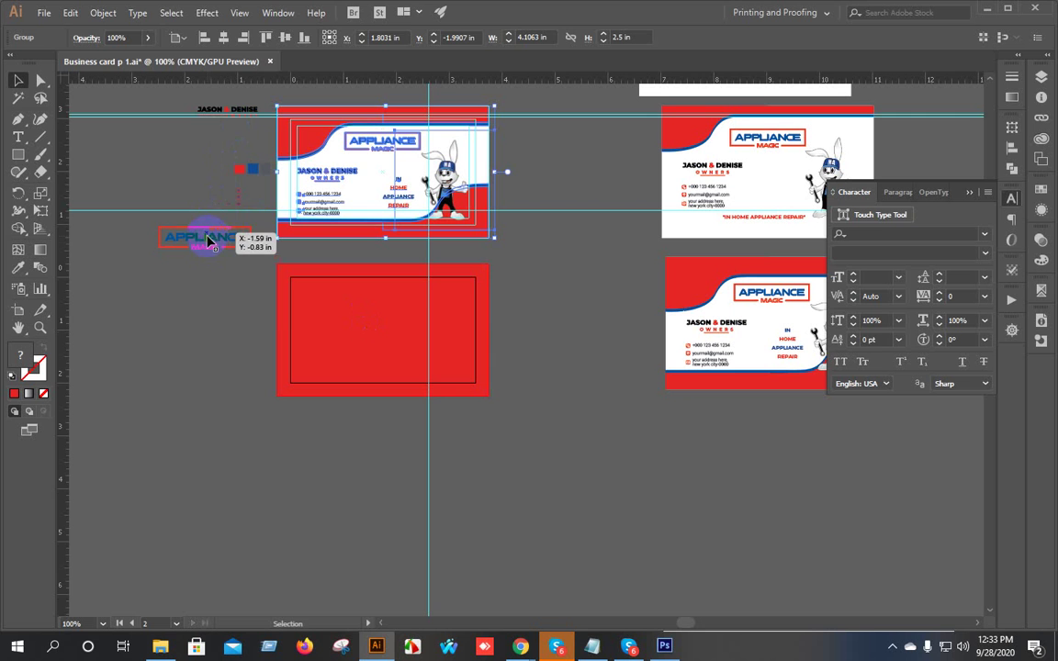
drag(207, 239, 384, 332)
right_click(383, 333)
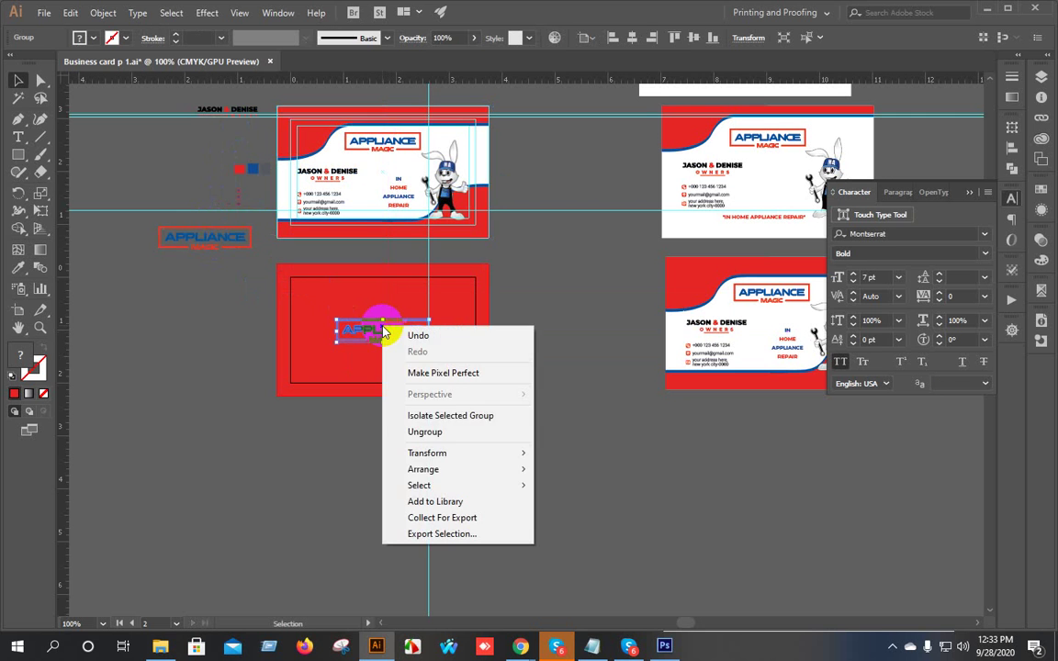
mouse_move(421, 469)
click(596, 472)
Enlarge the logo copy on the red card to about 2.3 in wide, ungroup it, and deselect it.
scroll(442, 378, up, 2)
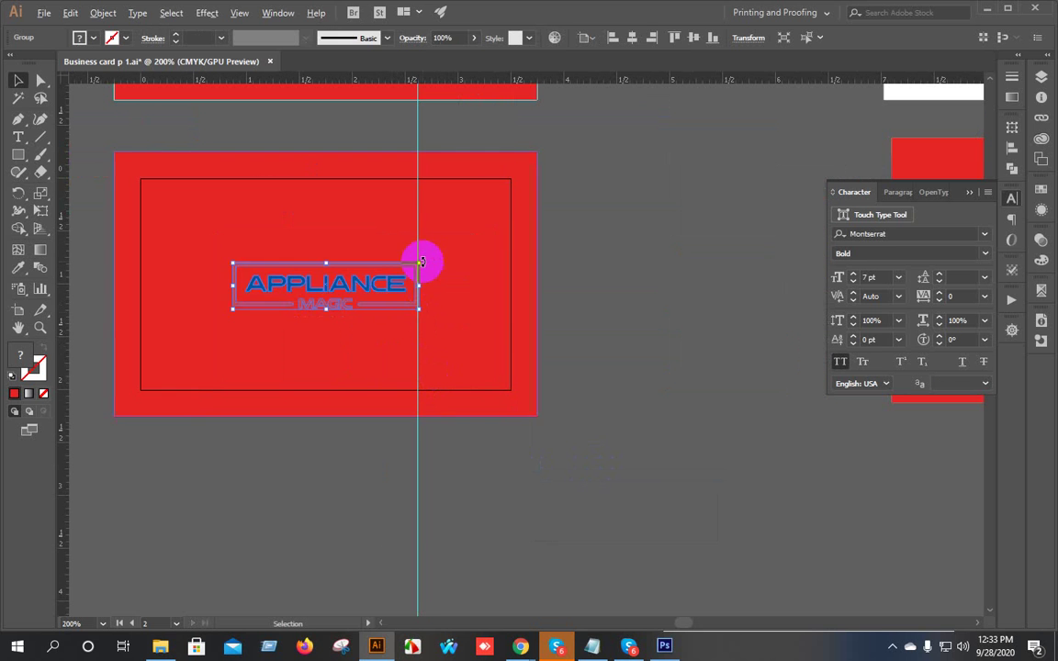
drag(421, 263, 446, 243)
scroll(415, 292, down, 1)
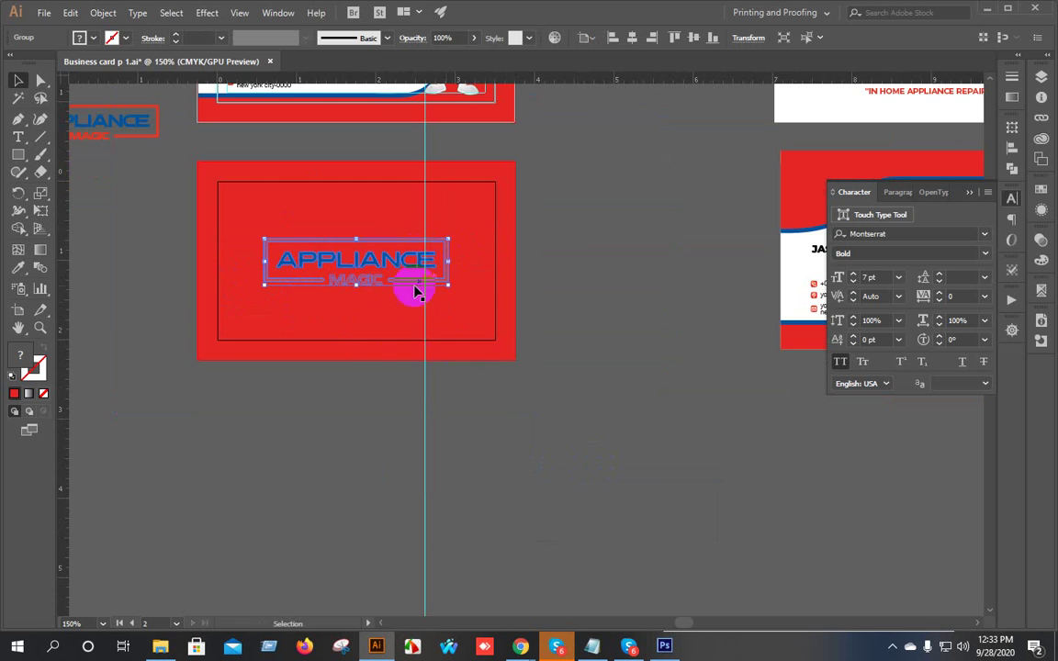
scroll(415, 292, left, 5)
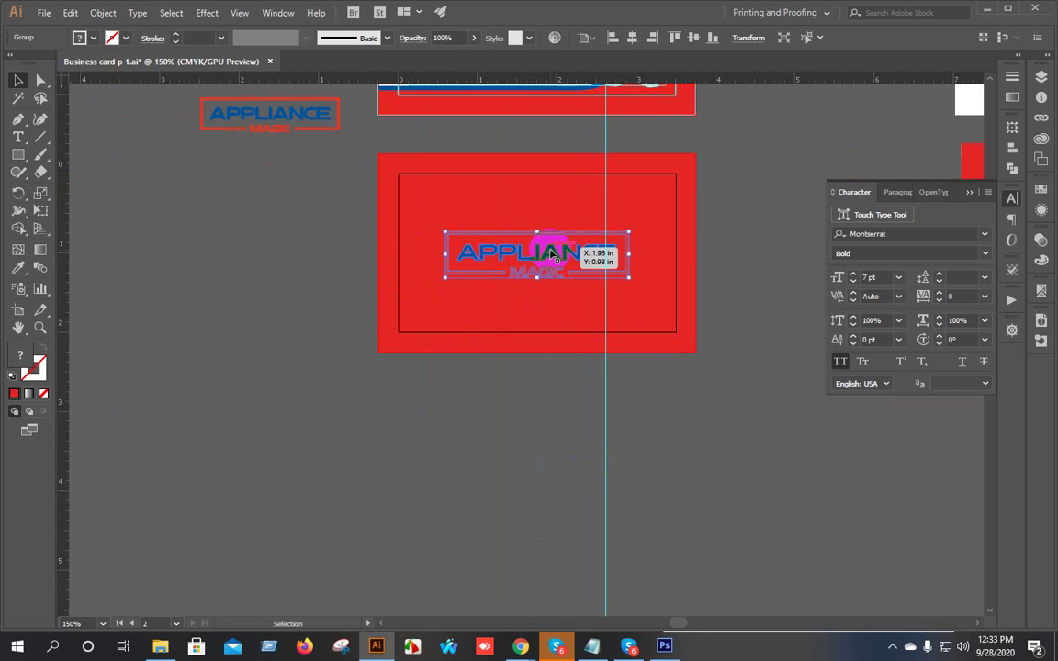
right_click(552, 255)
click(578, 353)
click(725, 401)
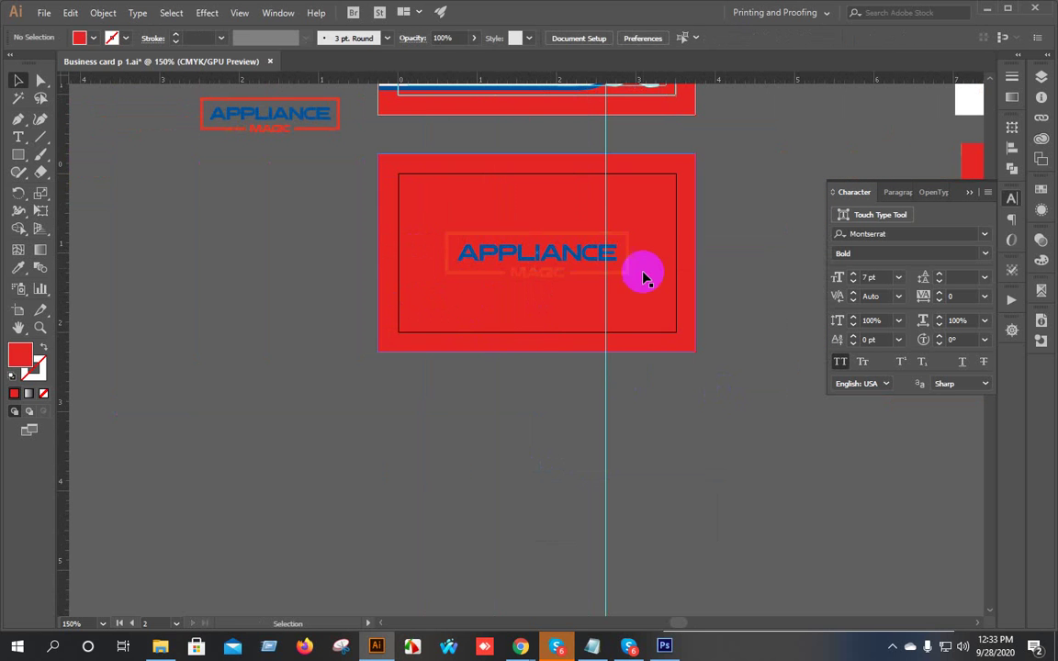
Fill the frame and the MAGIC lettering of the logo on the red back card with white.
click(628, 266)
shift+click(549, 281)
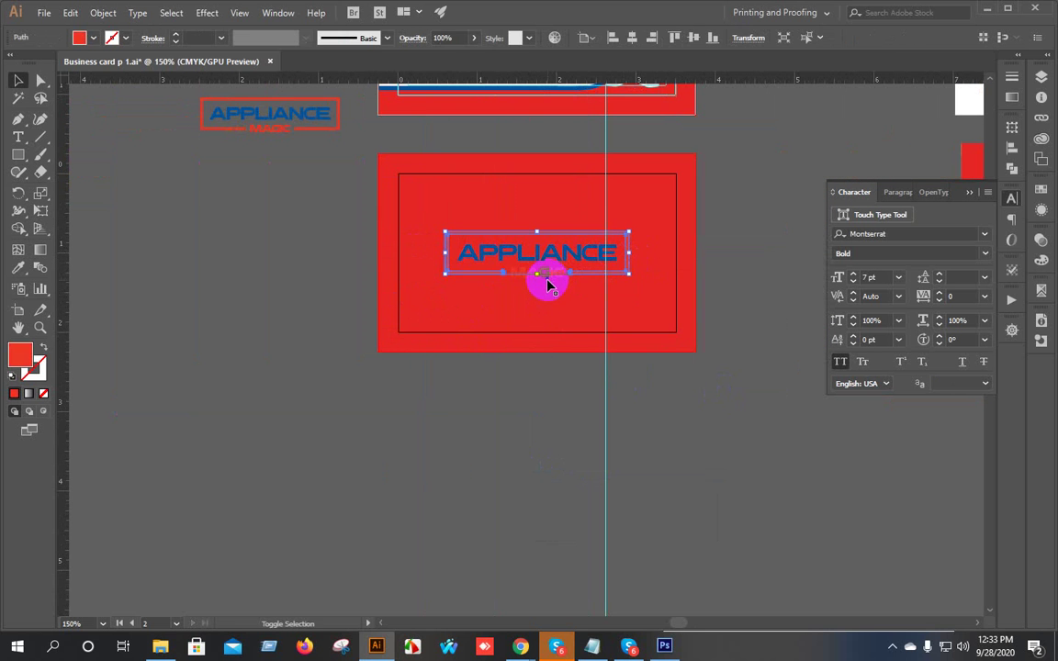
scroll(548, 277, up, 5)
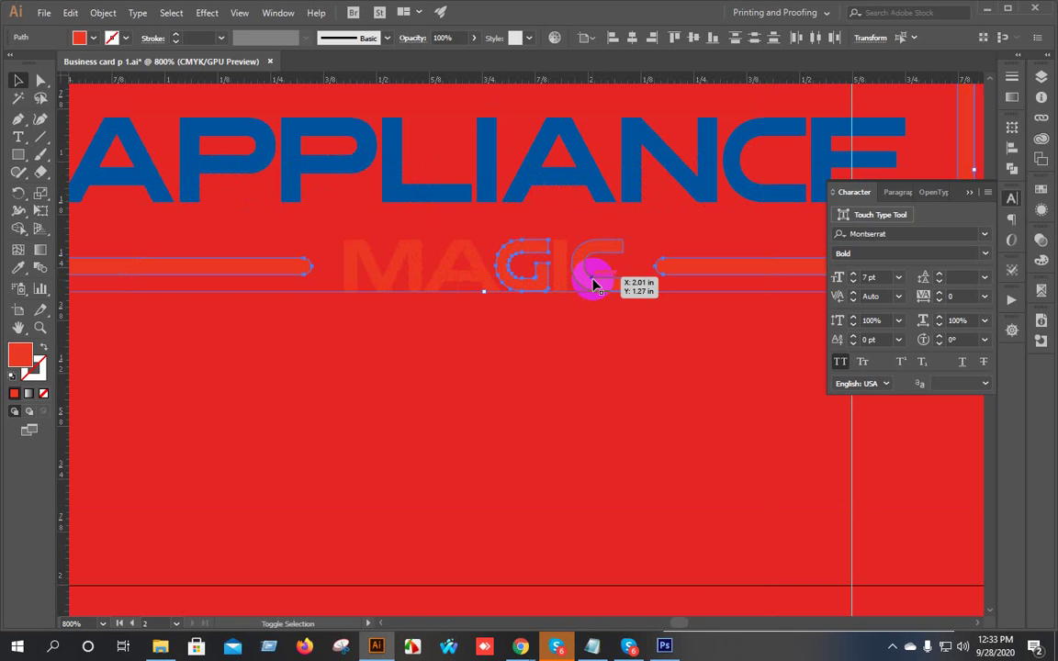
shift+click(382, 284)
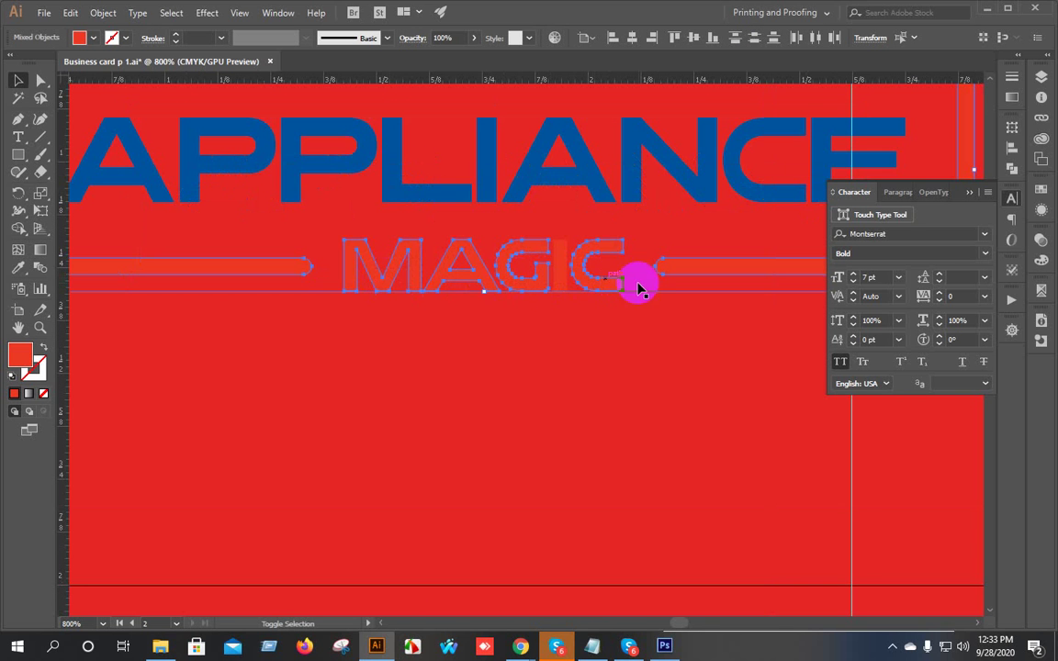
click(81, 38)
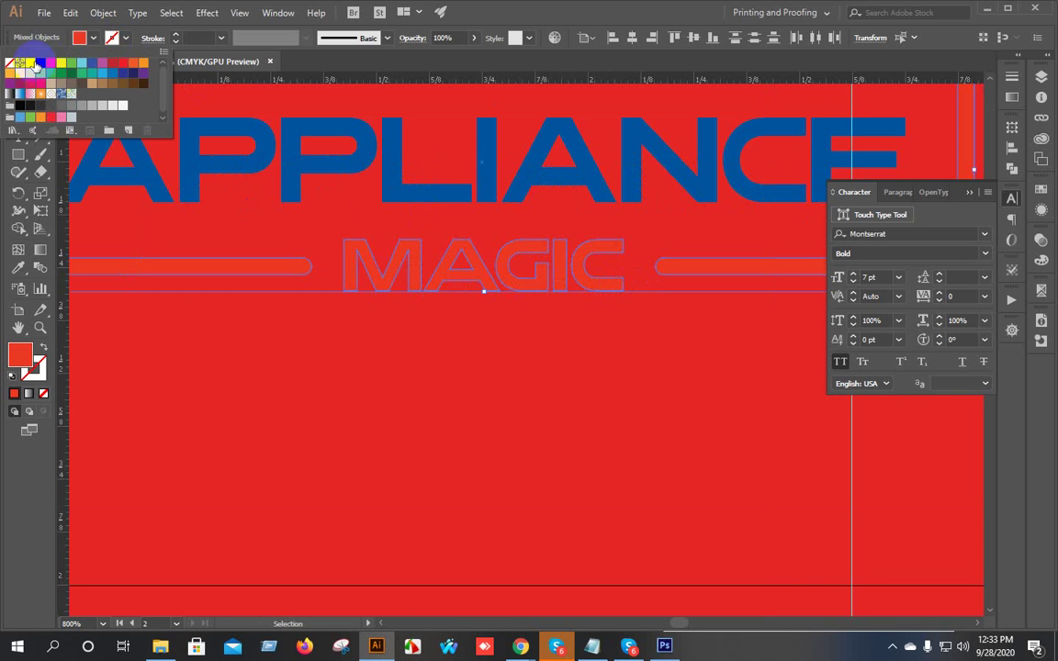
click(32, 63)
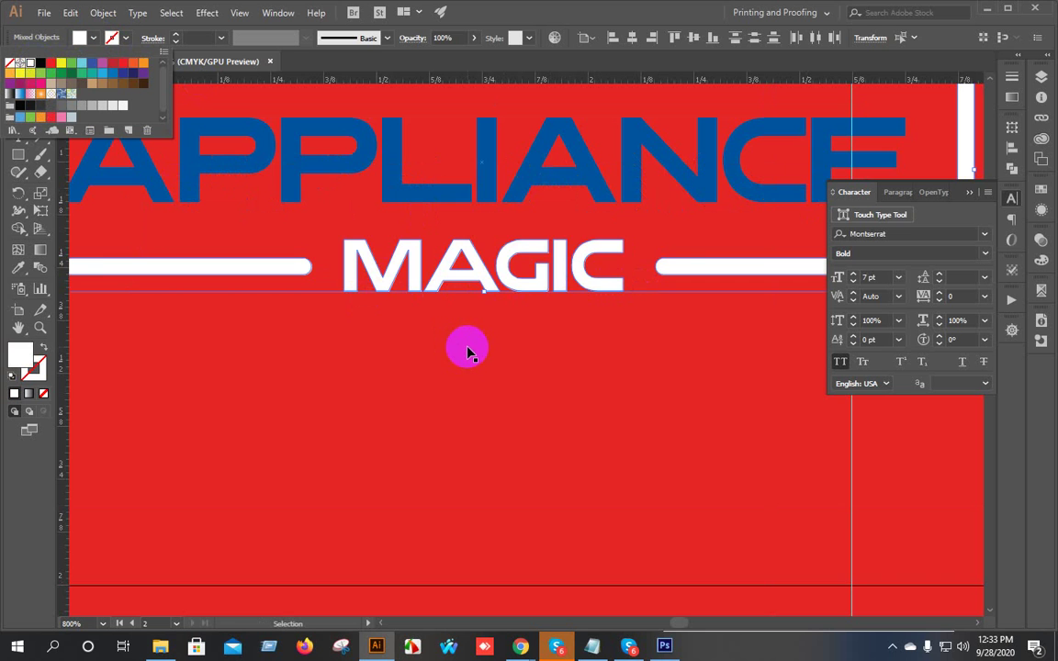
key(Escape)
scroll(493, 370, down, 4)
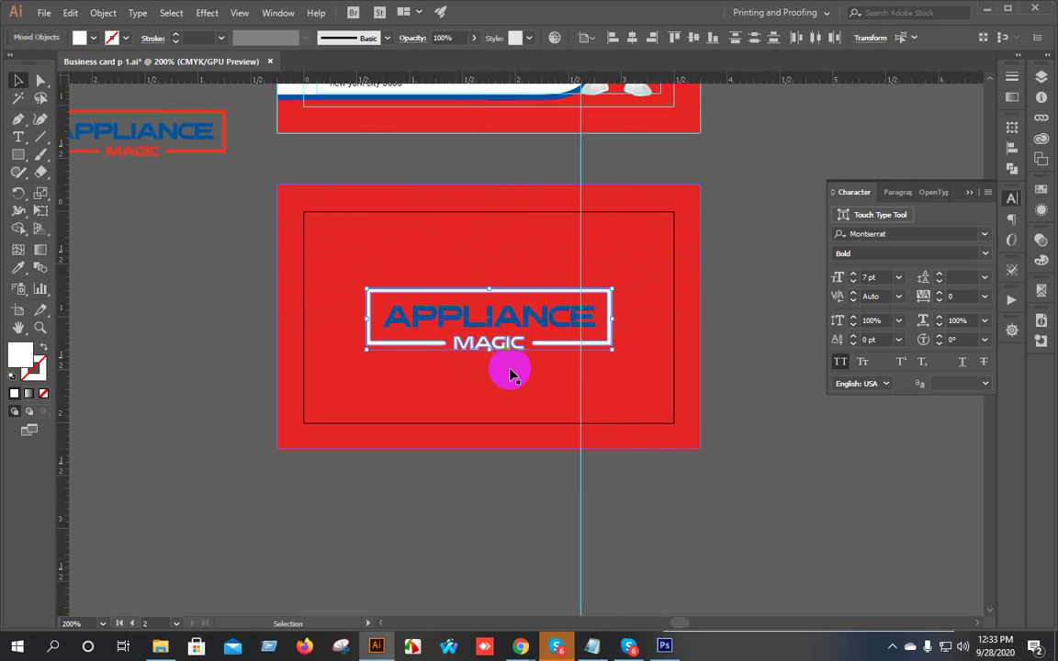
Group the white logo parts, then combine them with the blue APPLIANCE lettering into one logo group.
key(ctrl+g)
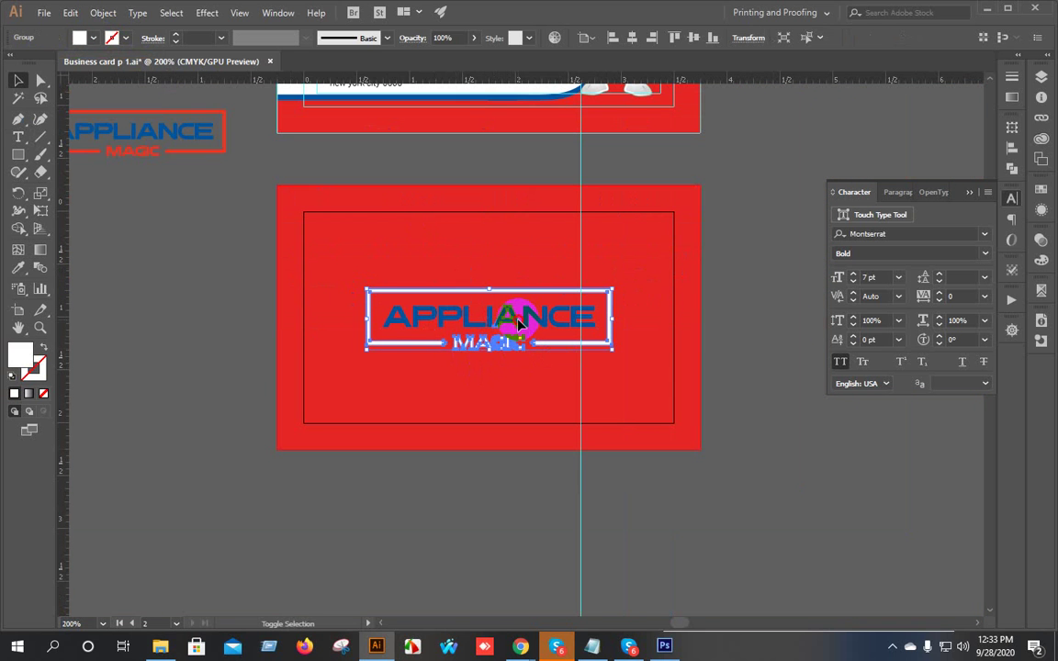
click(751, 343)
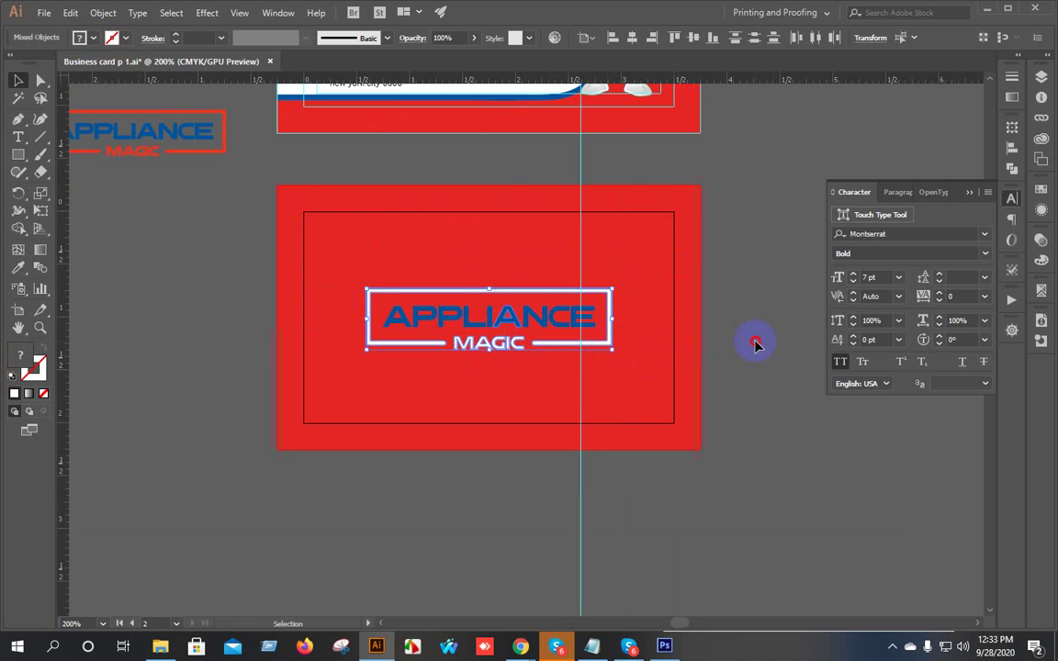
click(645, 313)
key(ctrl+2)
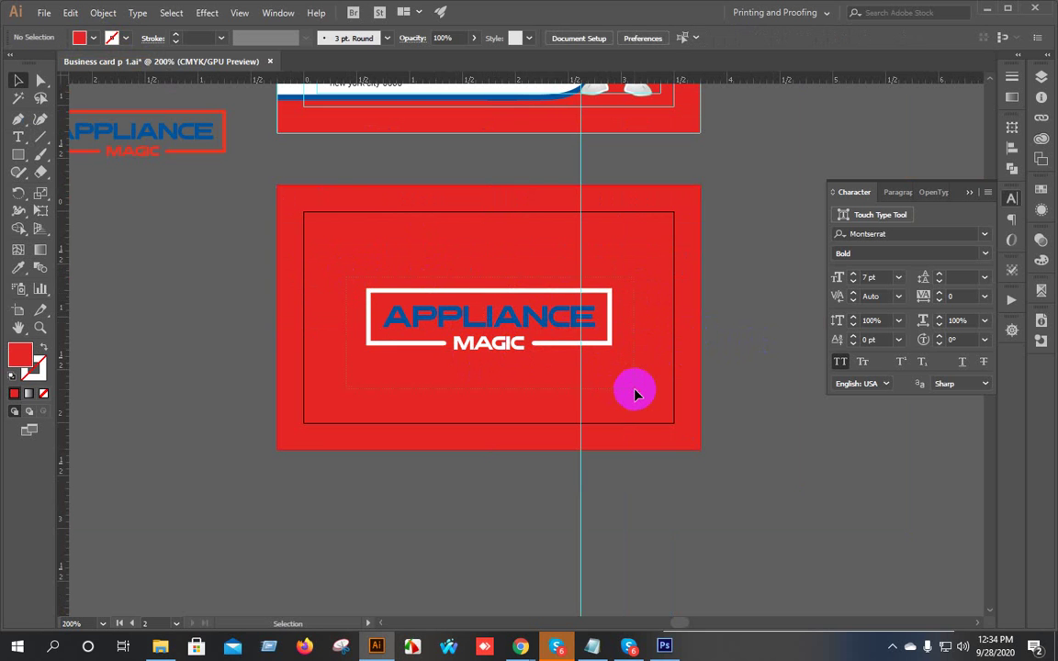
click(633, 391)
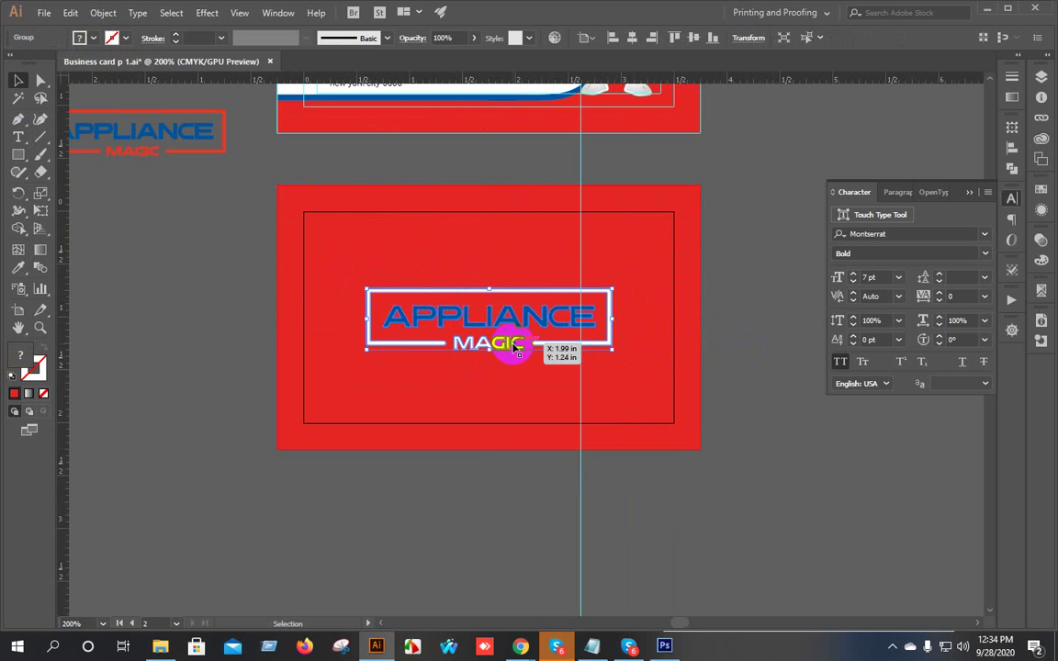
mouse_move(517, 350)
mouse_down()
mouse_move(496, 295)
mouse_move(524, 344)
mouse_up()
Enlarge the grouped logo on the red back card to about 2.5 in wide, keeping its centre in place.
click(618, 326)
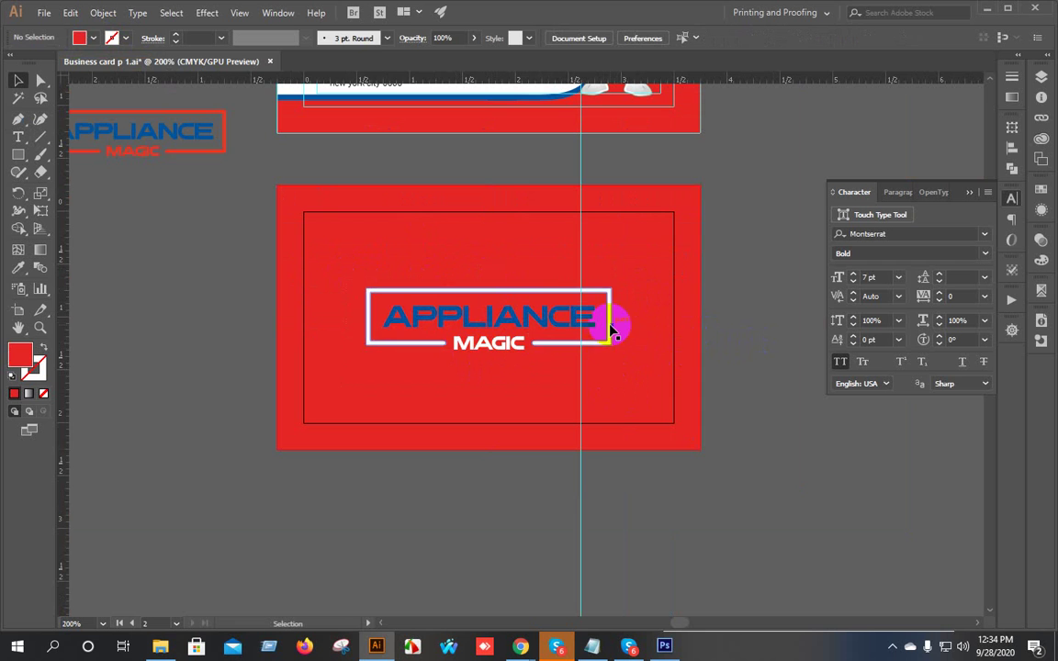
mouse_move(613, 328)
mouse_down()
mouse_move(608, 348)
mouse_move(608, 330)
mouse_move(543, 356)
mouse_move(751, 419)
mouse_move(617, 373)
mouse_move(610, 312)
mouse_move(621, 309)
mouse_move(624, 321)
mouse_up()
scroll(609, 347, up, 1)
click(756, 486)
scroll(698, 418, down, 1)
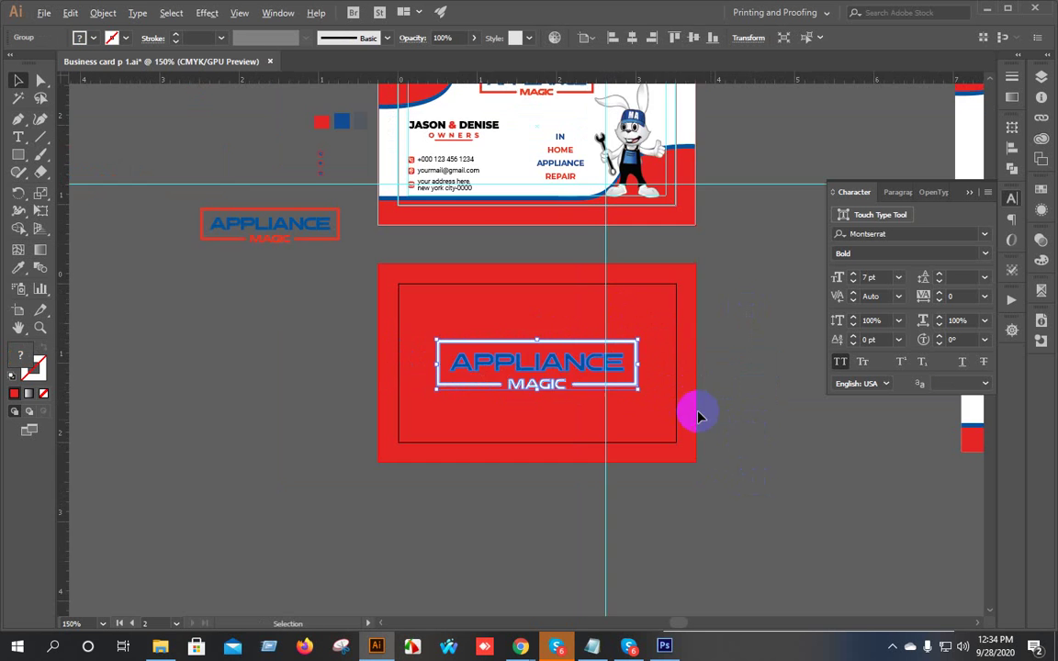
drag(792, 446, 702, 404)
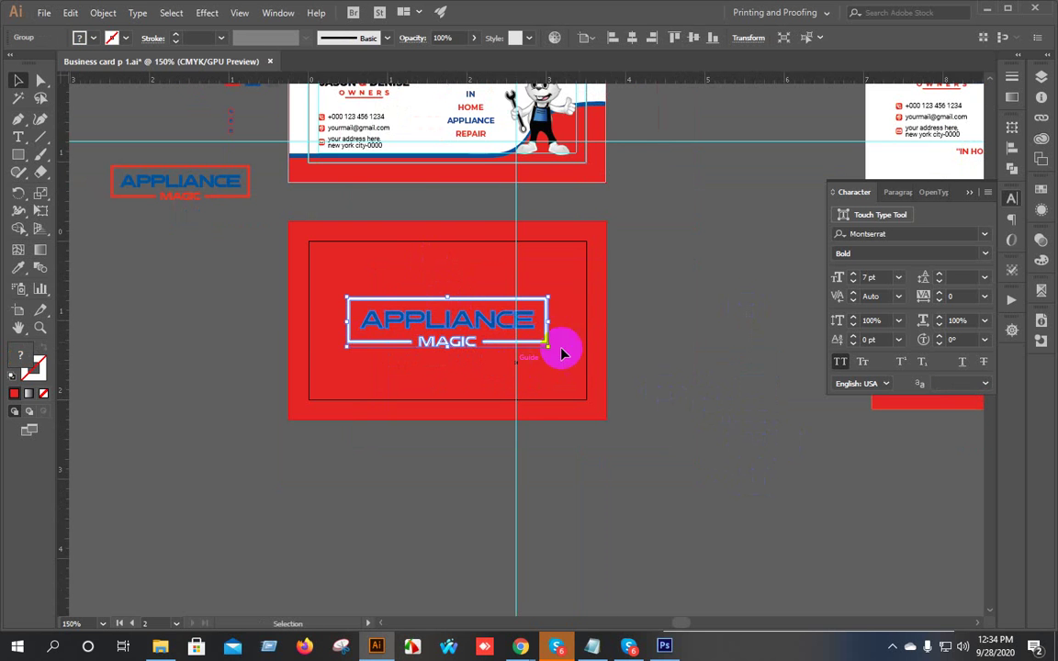
Centre the logo vertically on the red back card's artboard and deselect it.
click(1009, 149)
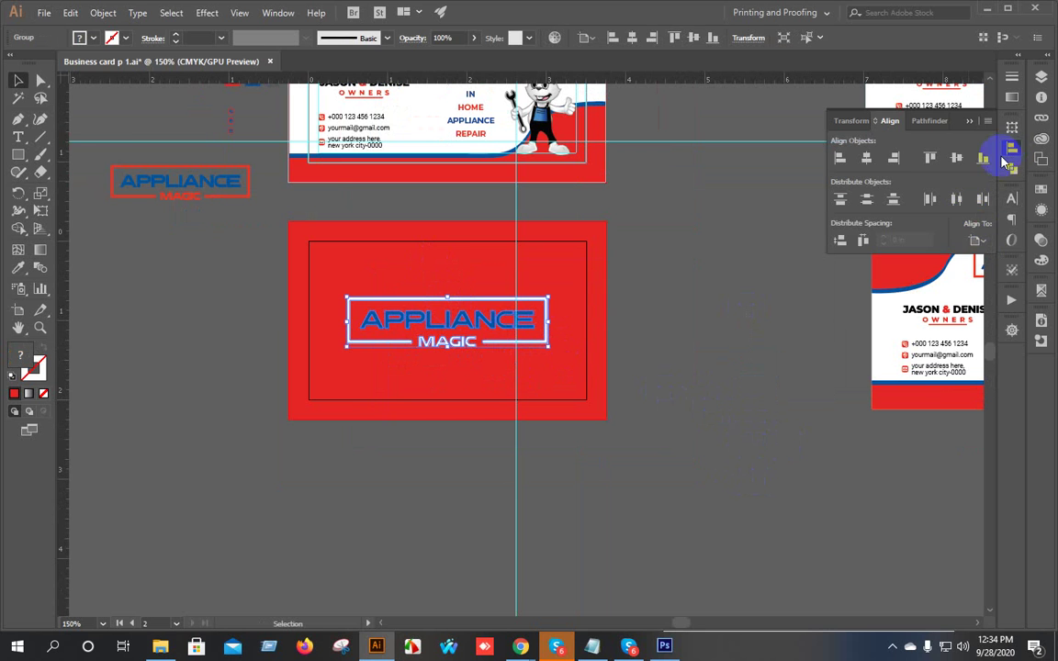
click(981, 244)
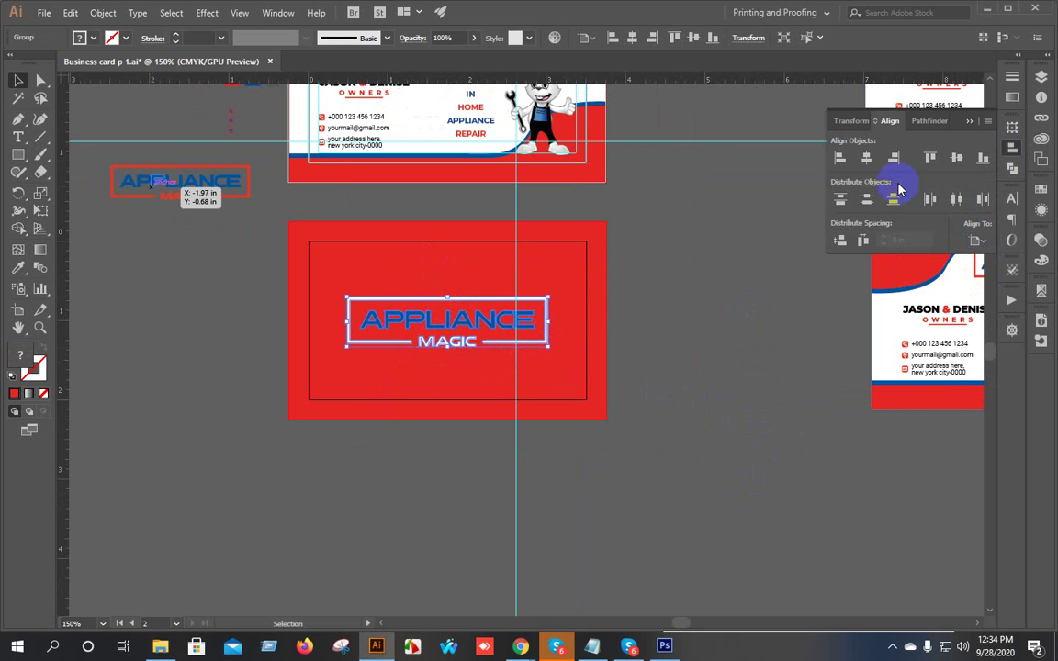
click(956, 158)
click(665, 310)
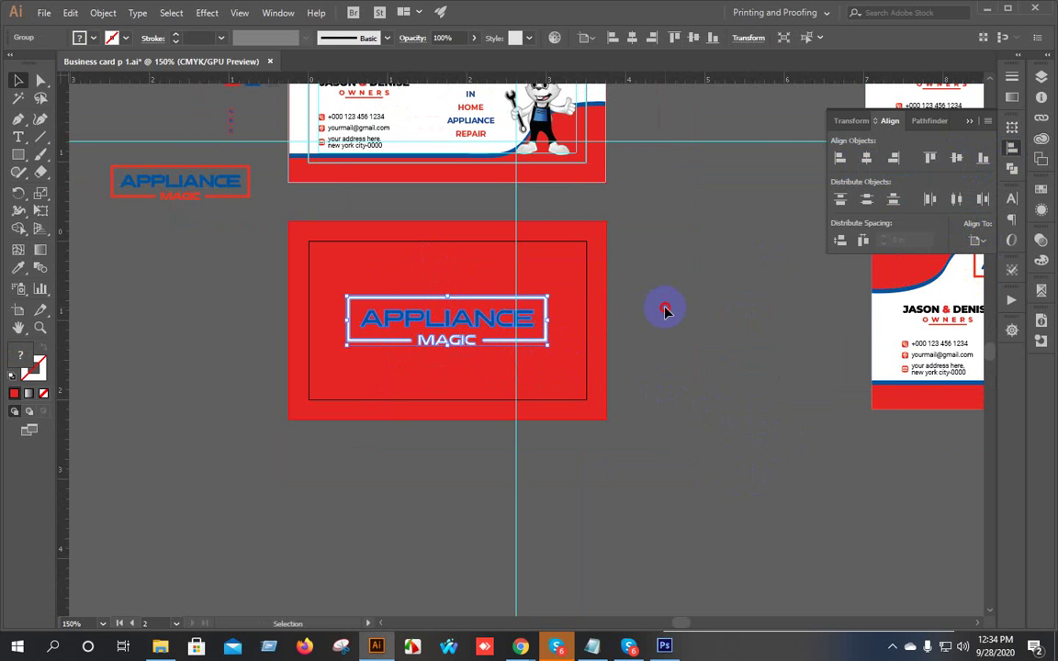
Copy the "IN HOME APPLIANCE REPAIR" tagline from the earlier front design to below the red card's logo and bring it to the front.
scroll(666, 311, down, 1)
drag(778, 365, 615, 382)
scroll(339, 394, up, 2)
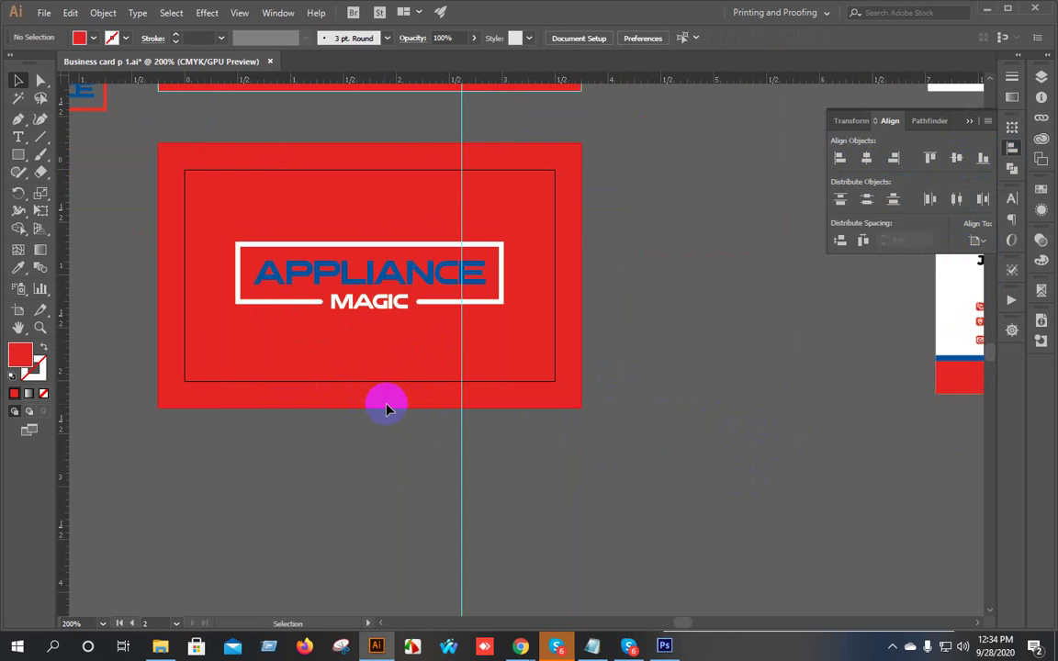
scroll(538, 397, down, 1)
scroll(665, 343, down, 2)
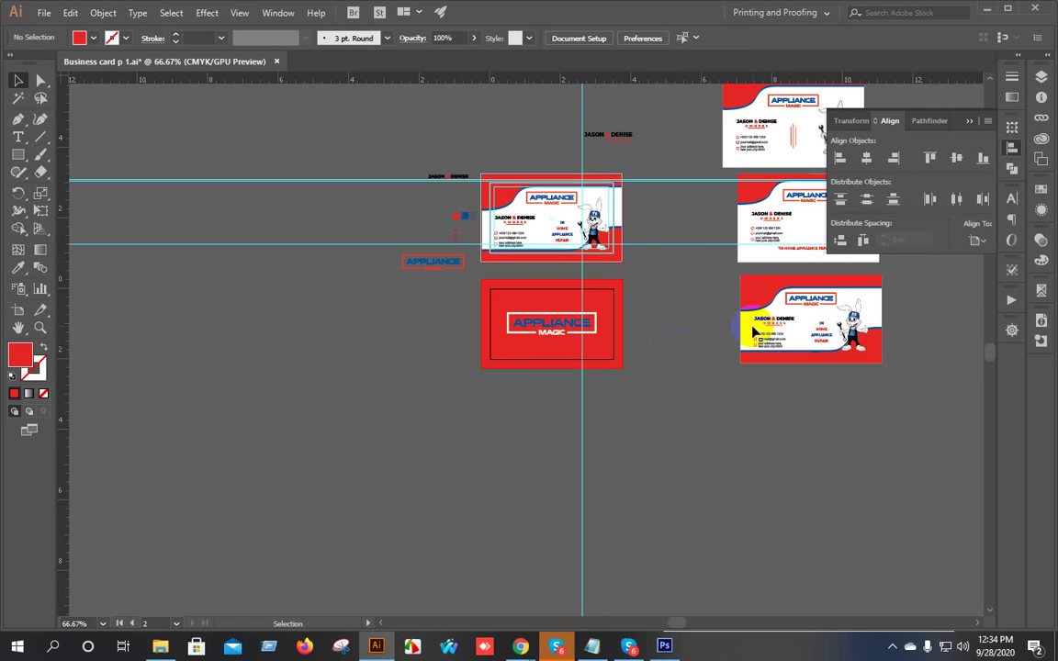
drag(805, 247, 550, 354)
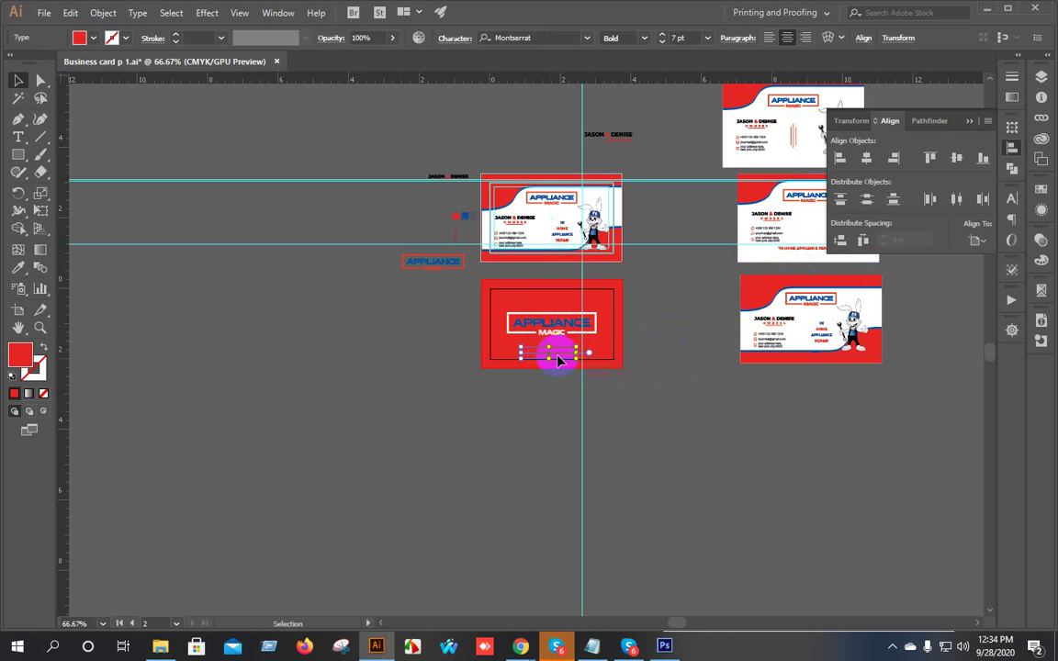
scroll(555, 358, up, 3)
right_click(486, 331)
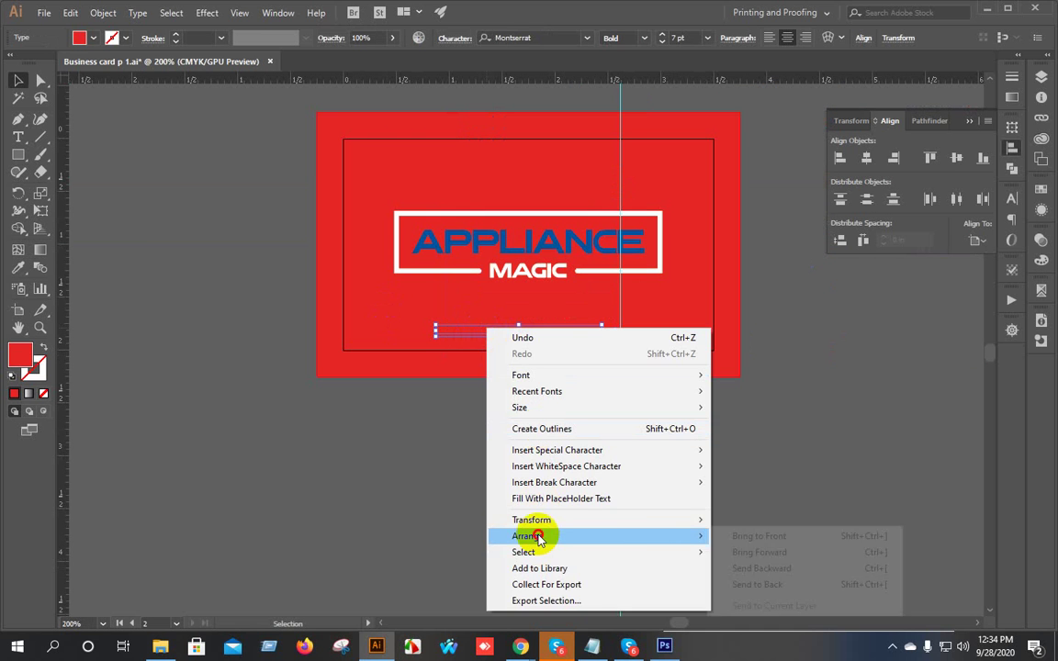
click(744, 536)
Fill the tagline with white and centre it and the logo horizontally on the back card.
click(92, 37)
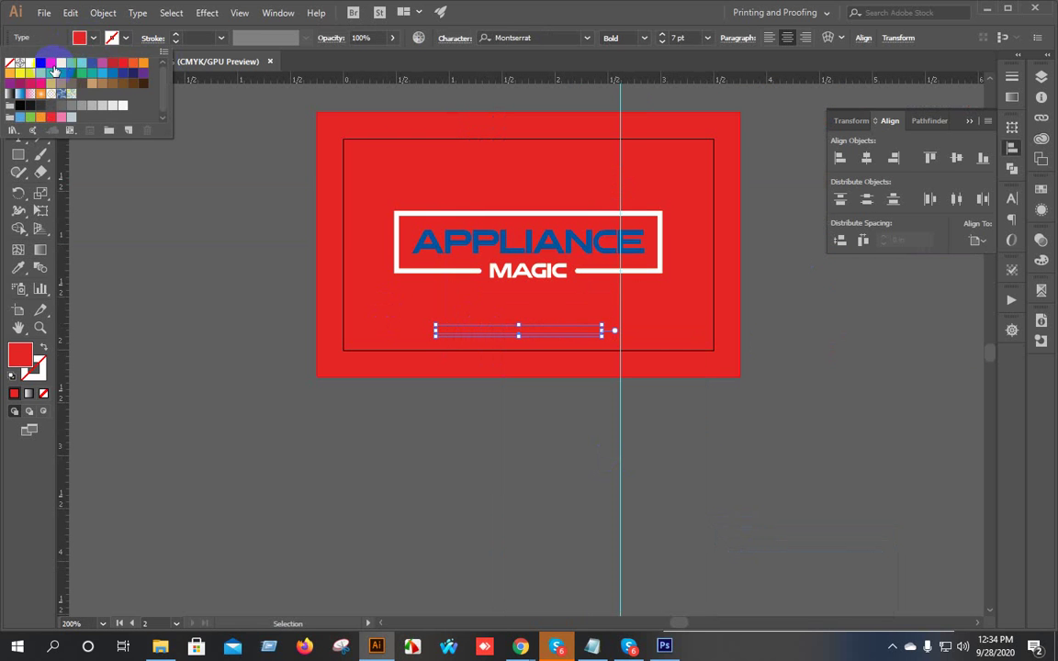
click(28, 55)
click(543, 338)
drag(500, 104, 592, 422)
click(865, 159)
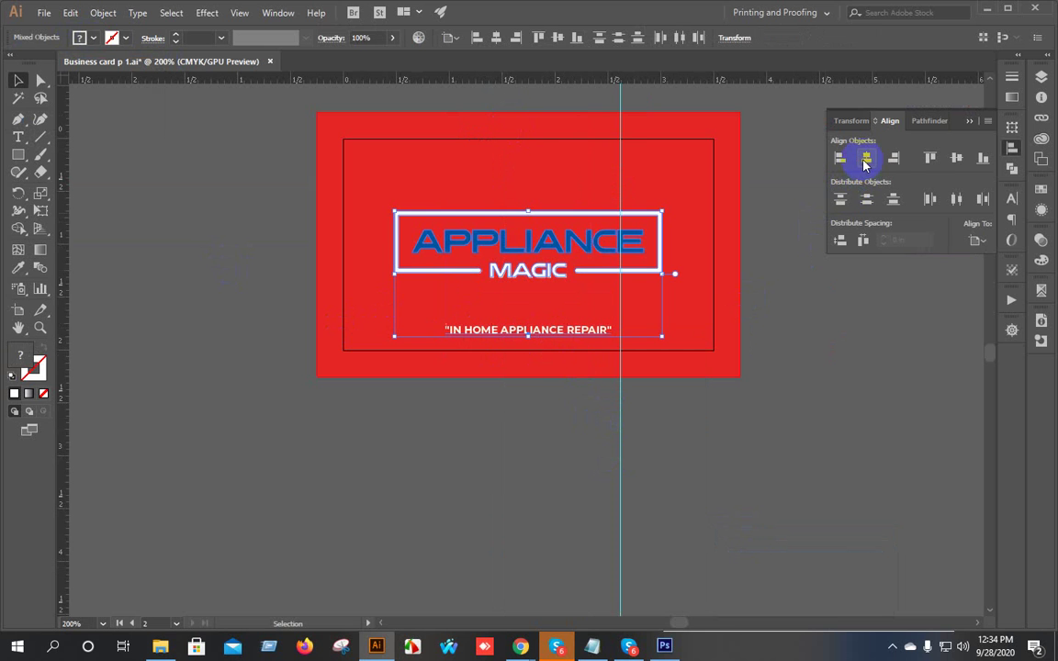
click(827, 321)
Move the tagline slightly lower and set its text to 6 pt Montserrat SemiBold.
scroll(520, 361, up, 2)
click(530, 301)
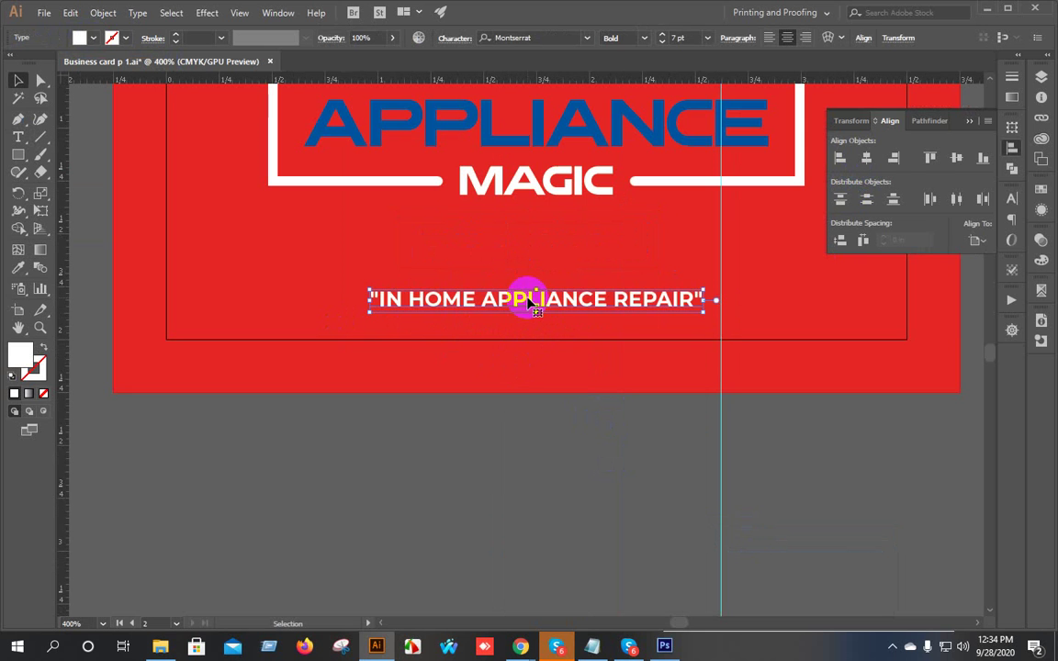
key(Down)
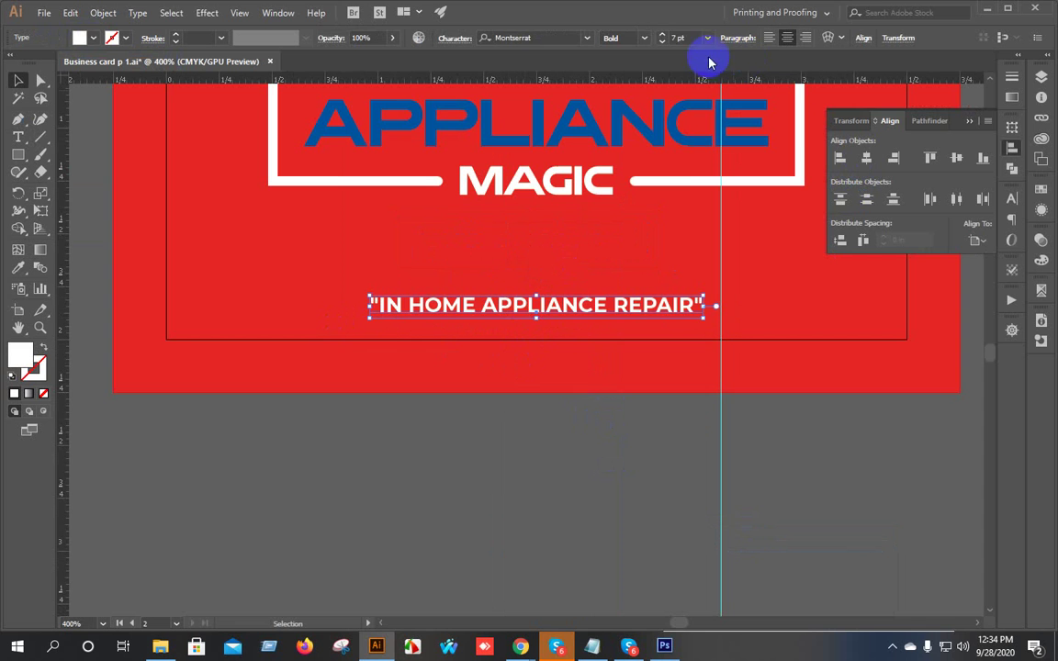
click(661, 42)
click(644, 38)
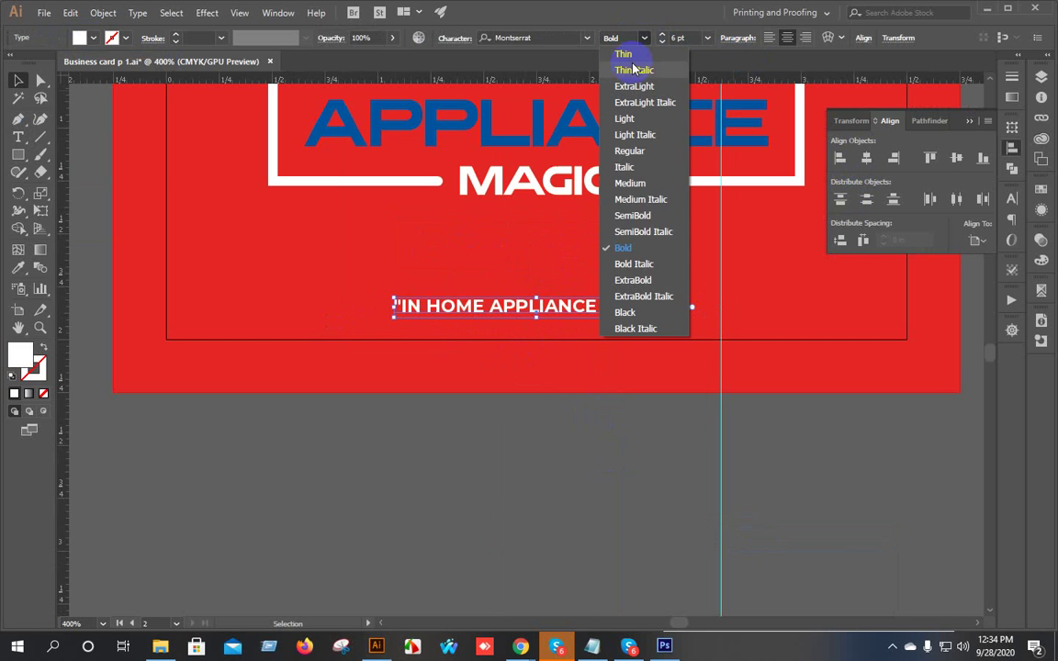
click(633, 185)
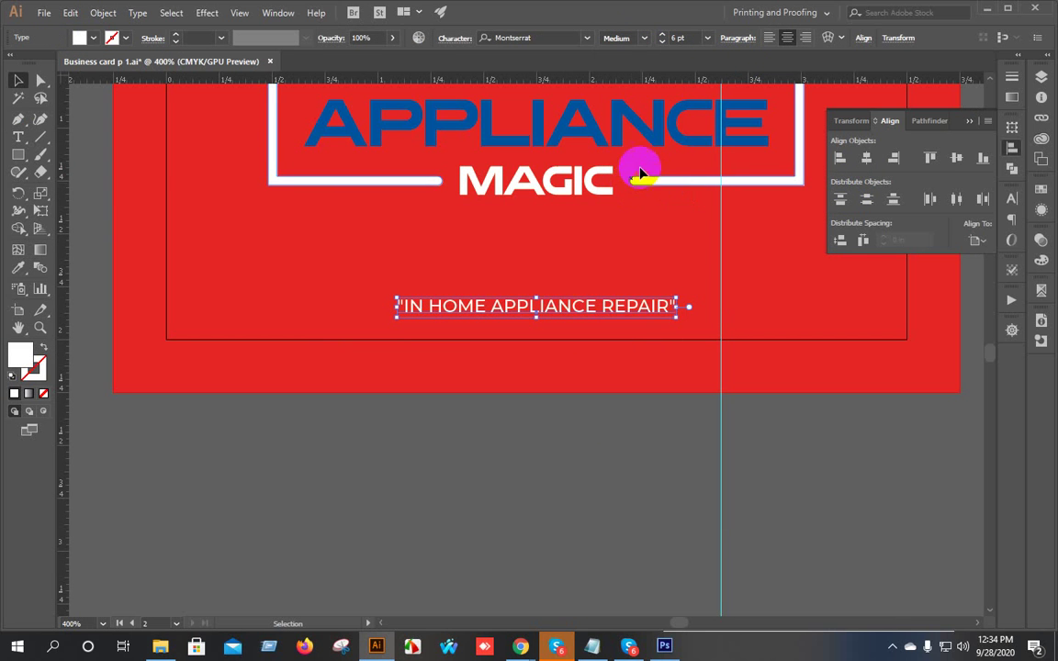
click(642, 41)
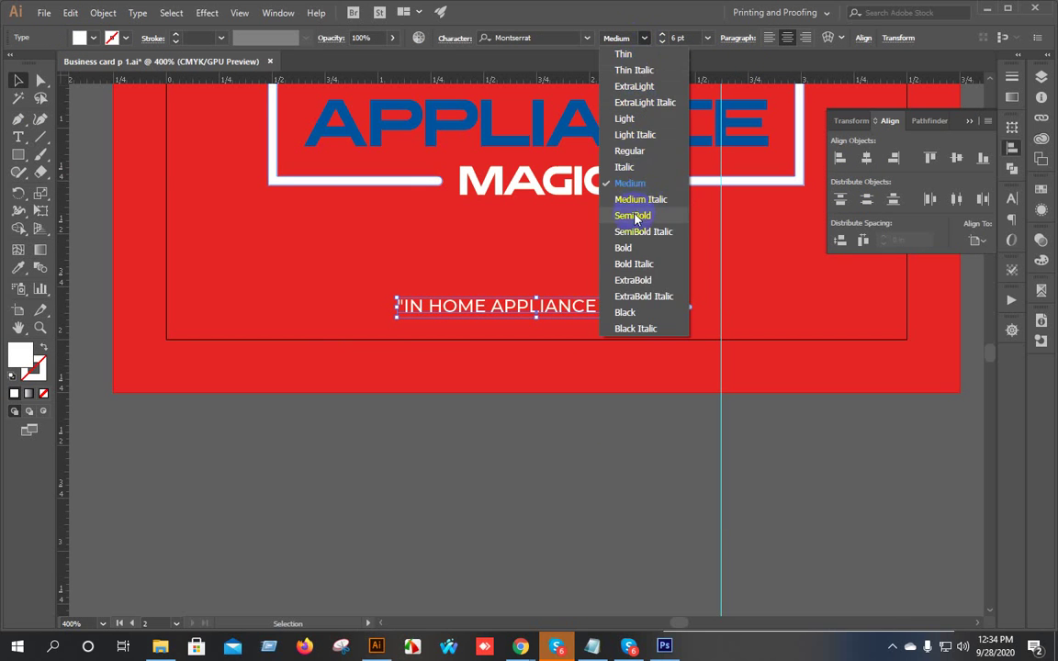
click(632, 215)
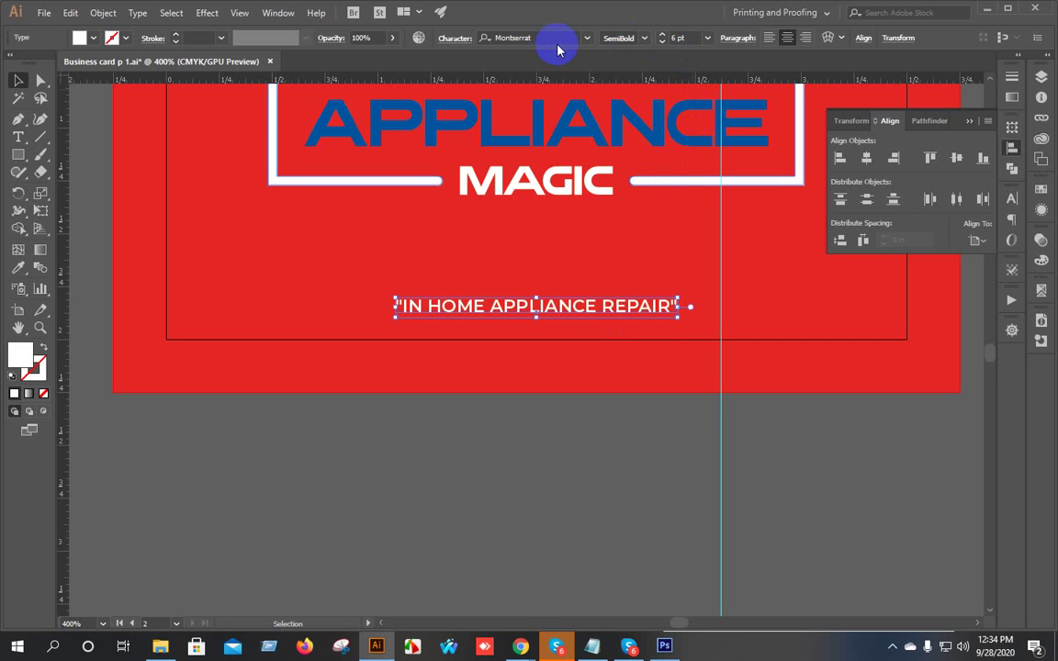
click(419, 465)
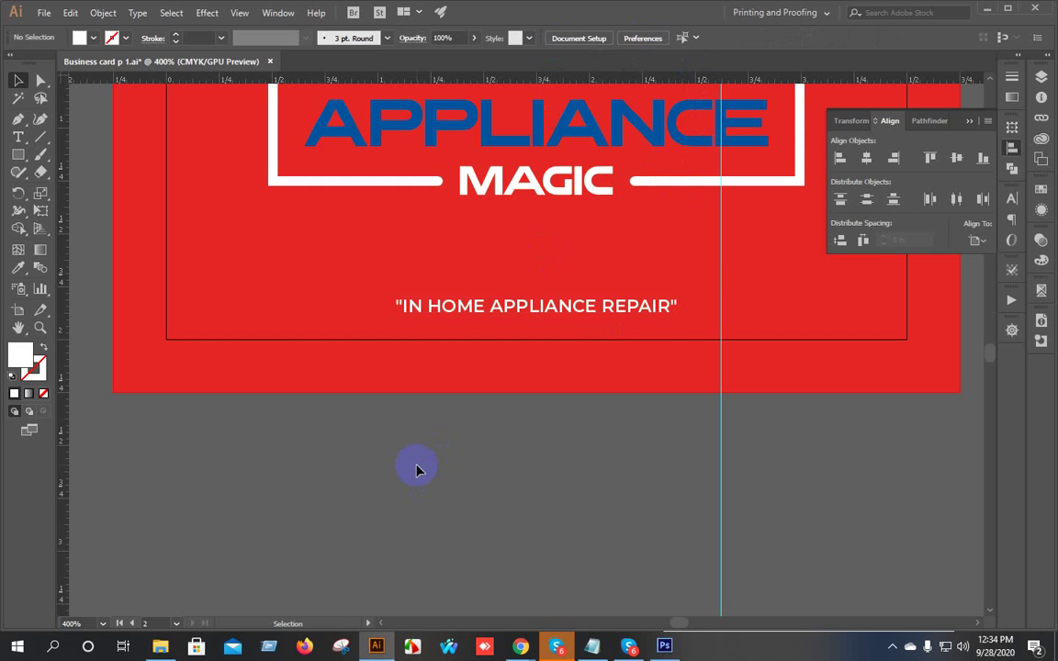
Nudge the tagline a little closer to the lower edge of the safe-area outline.
scroll(421, 463, down, 2)
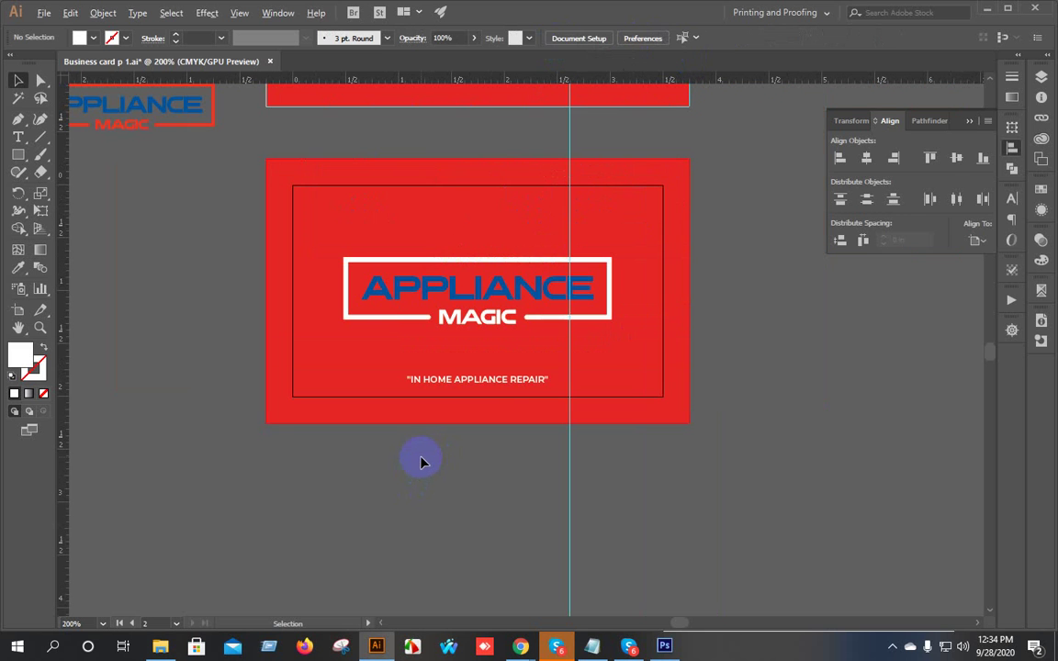
click(504, 380)
click(641, 366)
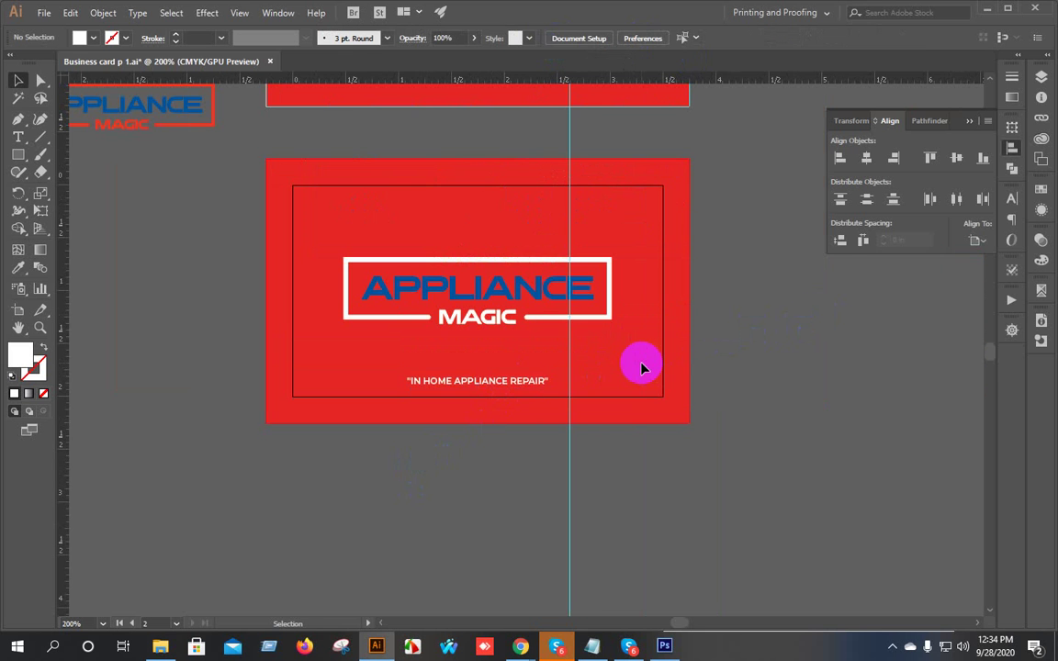
Select the whole red back card artwork, including the logo and tagline.
scroll(710, 363, down, 1)
drag(711, 363, 670, 396)
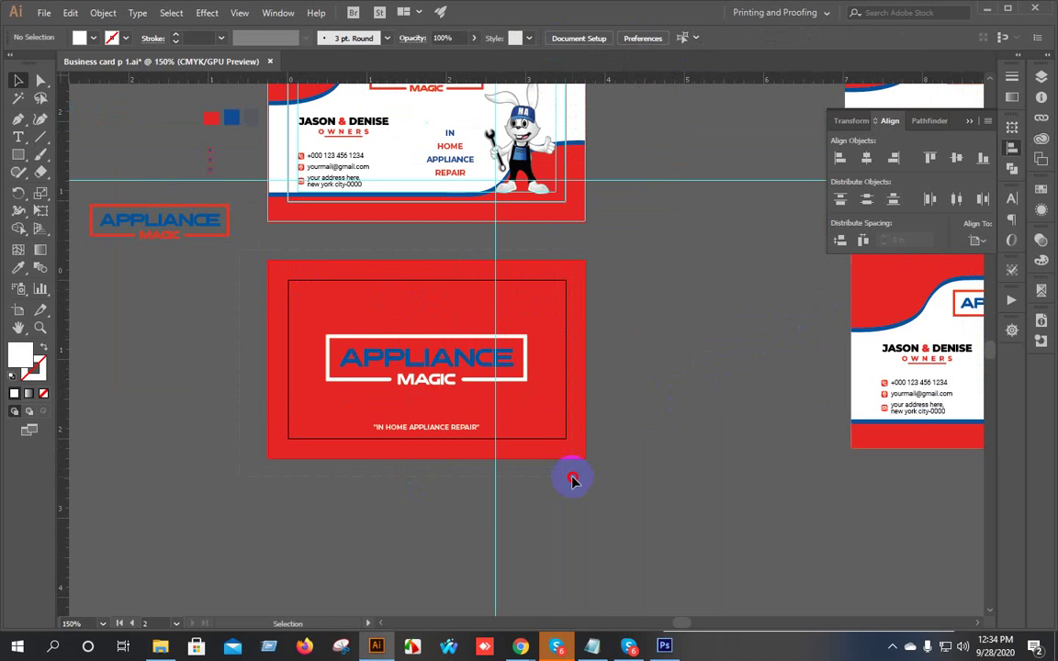
drag(571, 476, 592, 482)
Switch to Photoshop and hide the DESIGNBOLTS.COM credit layer in the Free Windowed Envelope Mockup document.
click(665, 645)
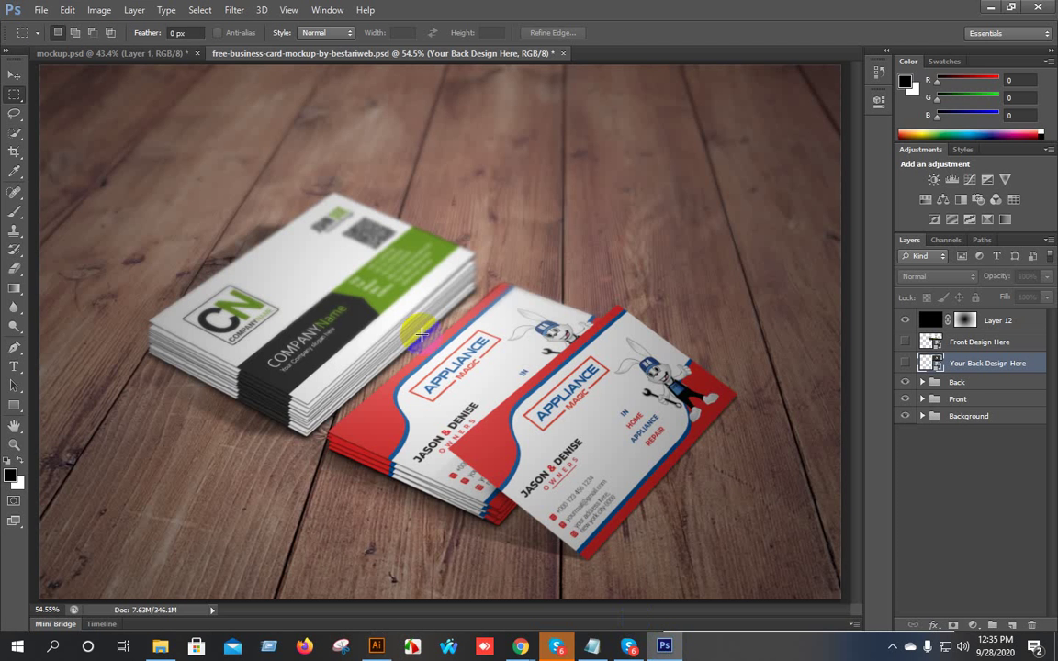
click(152, 55)
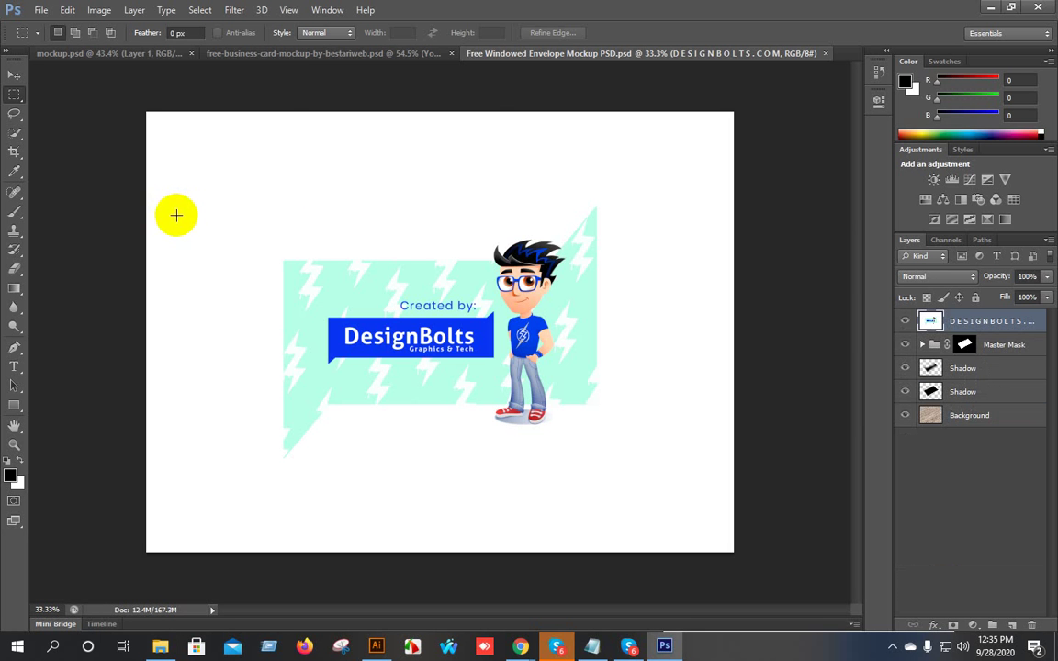
click(904, 323)
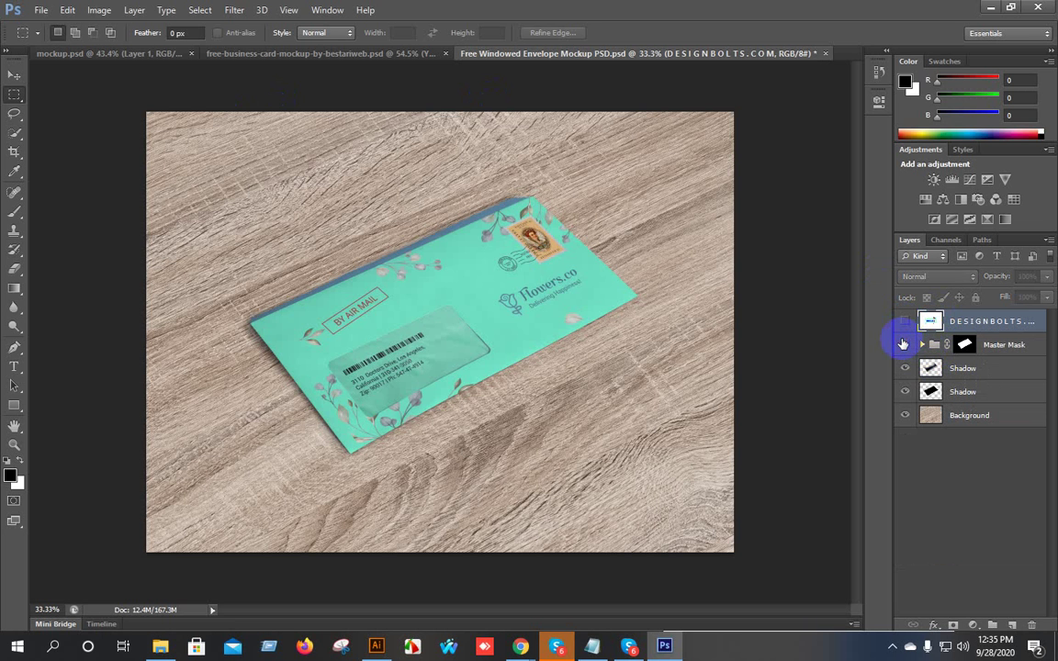
Expand the Master Mask group and toggle its window and design layers to examine what each one controls.
click(903, 344)
click(905, 344)
click(924, 345)
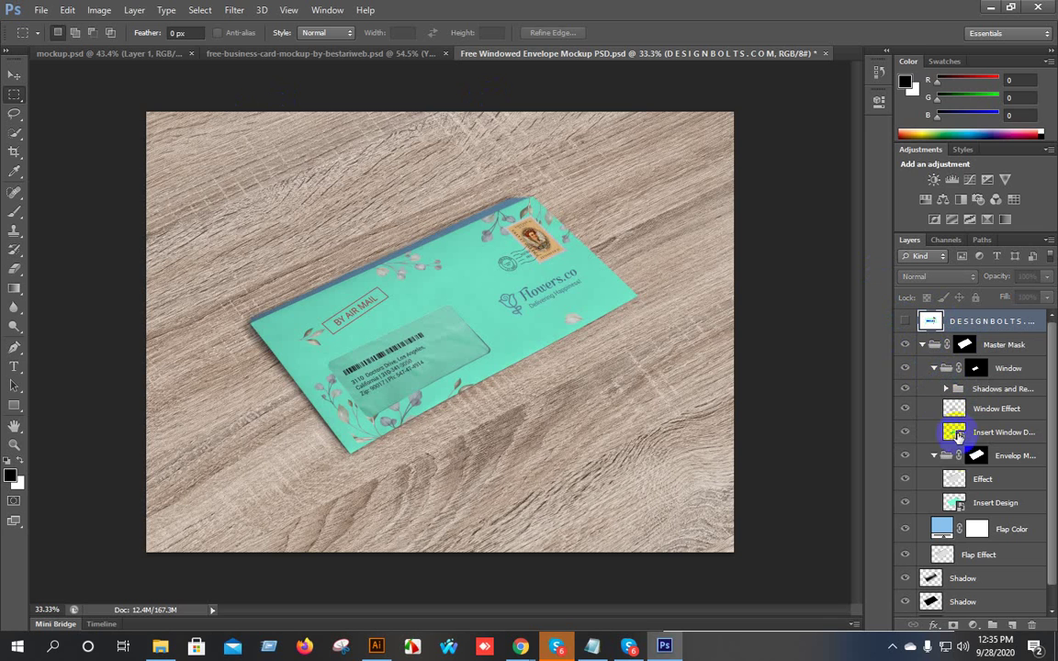
click(907, 428)
click(906, 429)
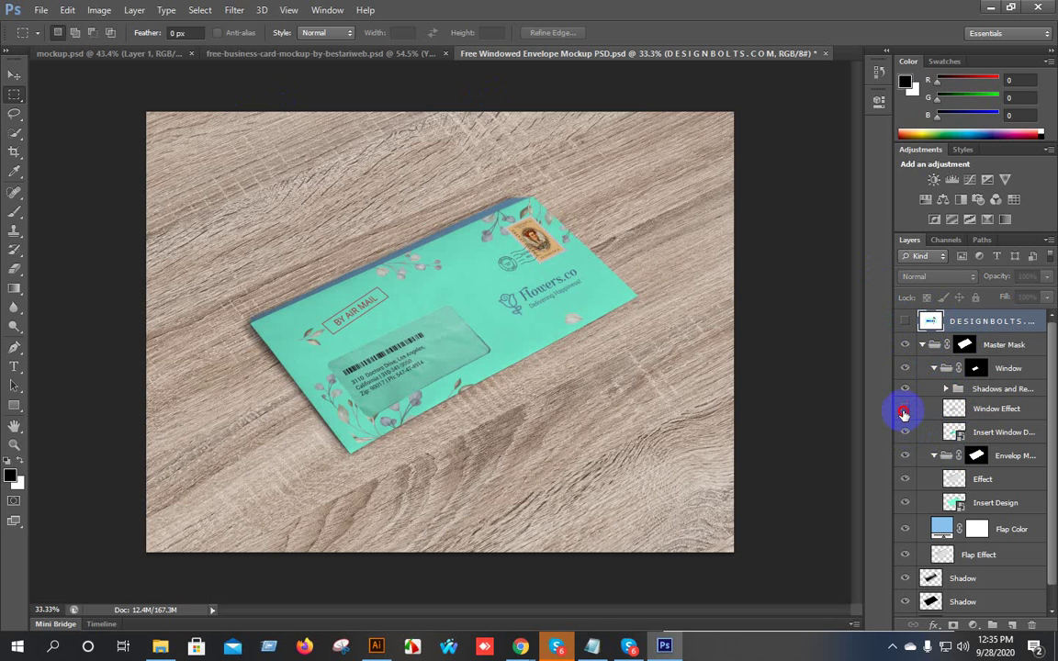
click(904, 411)
click(905, 411)
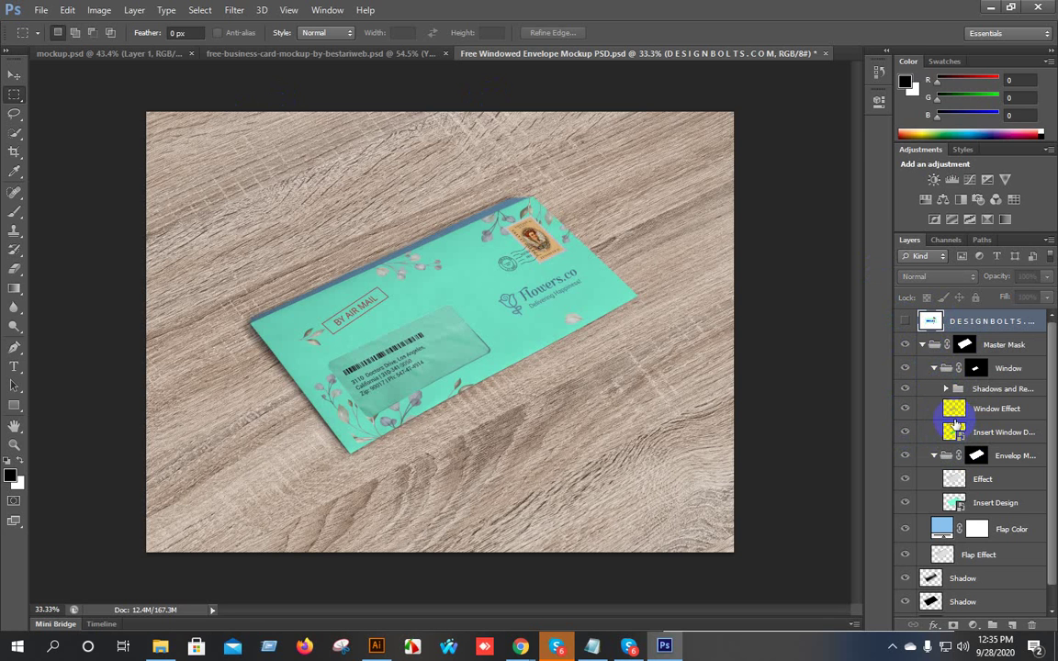
scroll(954, 427, down, 1)
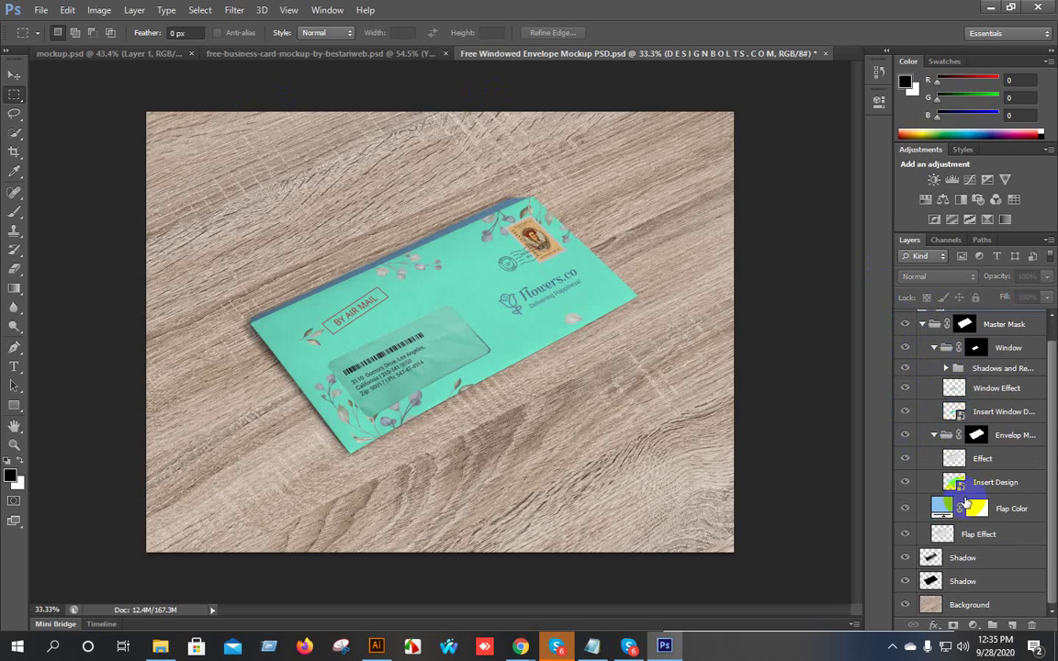
click(907, 483)
click(908, 484)
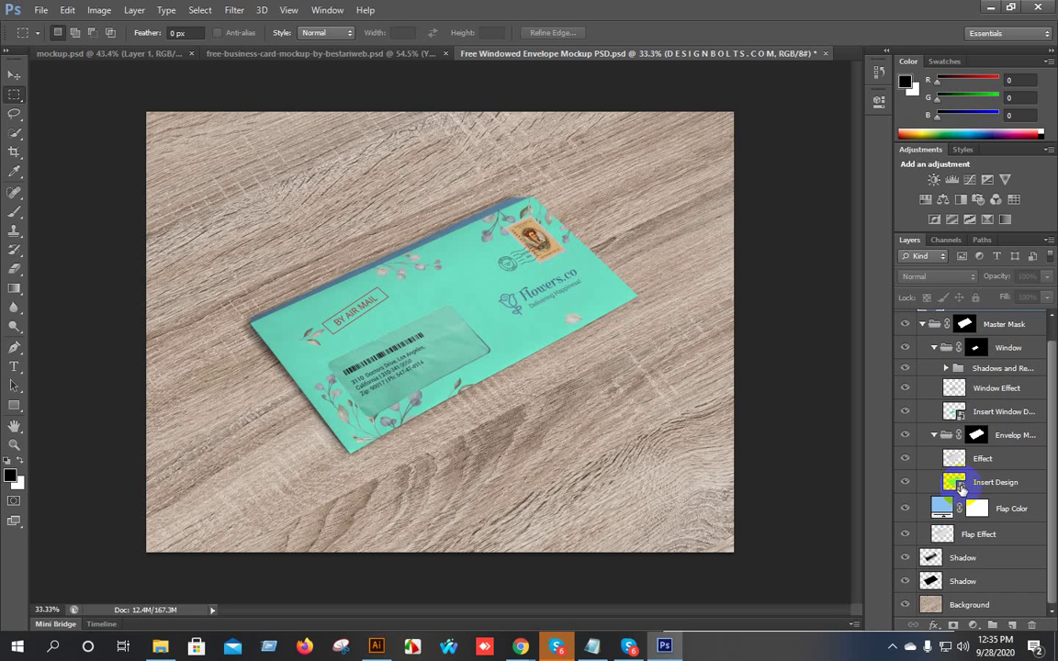
Open the Insert Design smart object to examine the envelope artwork, and close it again.
double_click(955, 484)
click(548, 282)
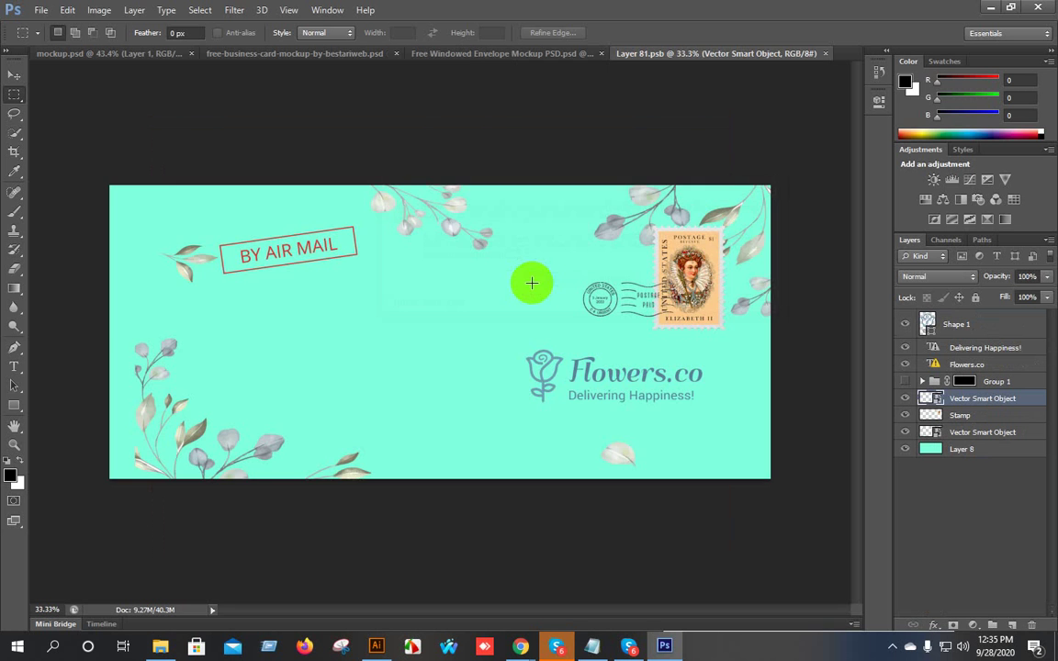
scroll(531, 283, down, 3)
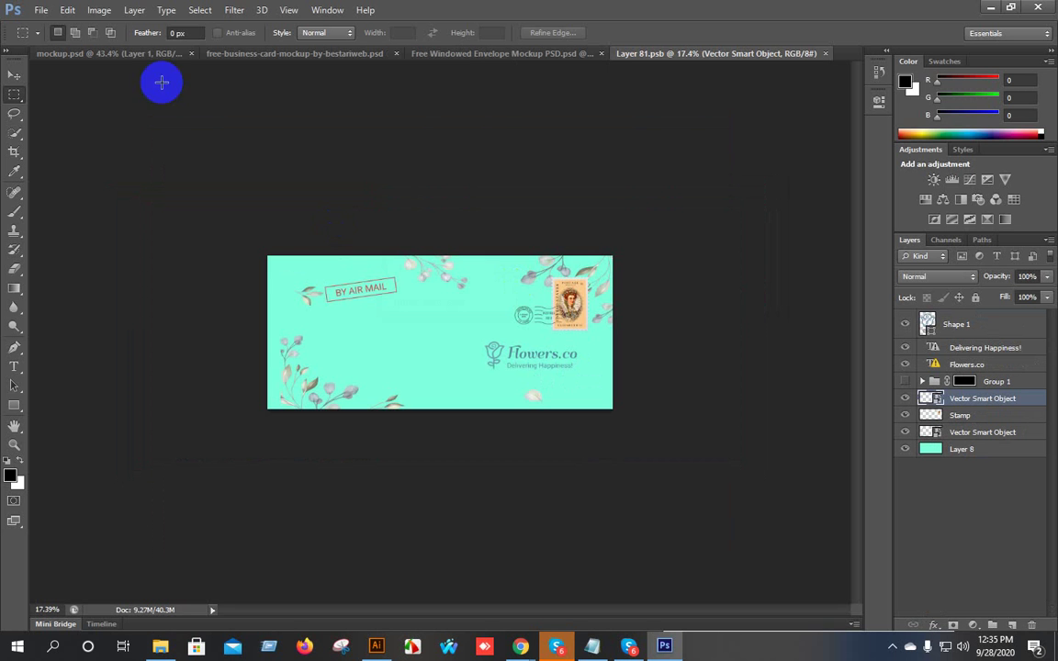
click(826, 54)
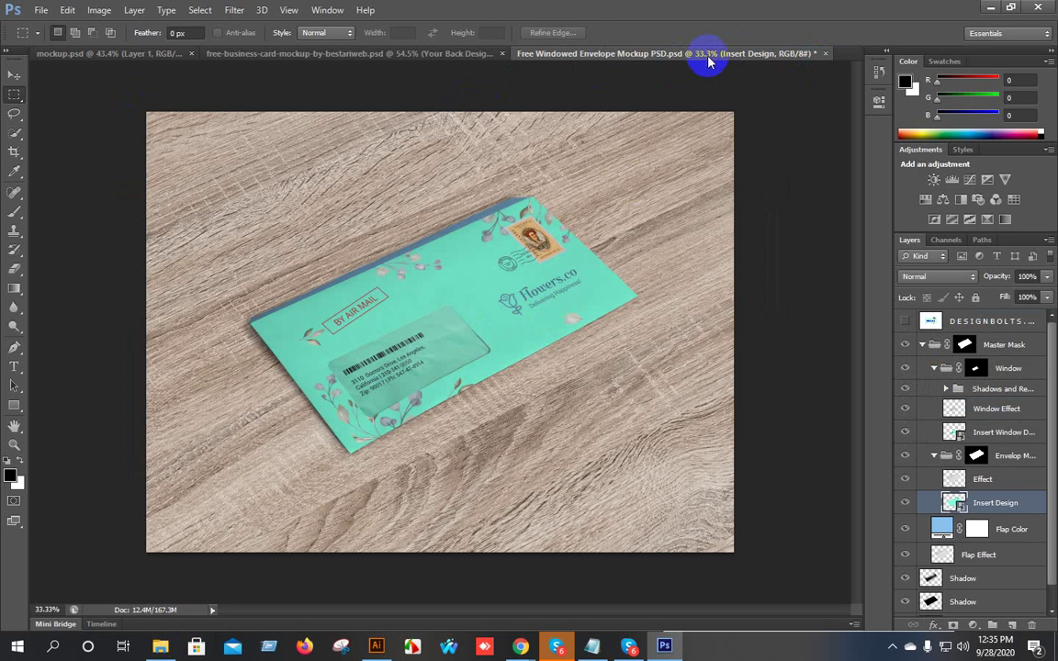
Close the Free Windowed Envelope Mockup without saving and browse the Downlode folder for another mockup.
click(826, 53)
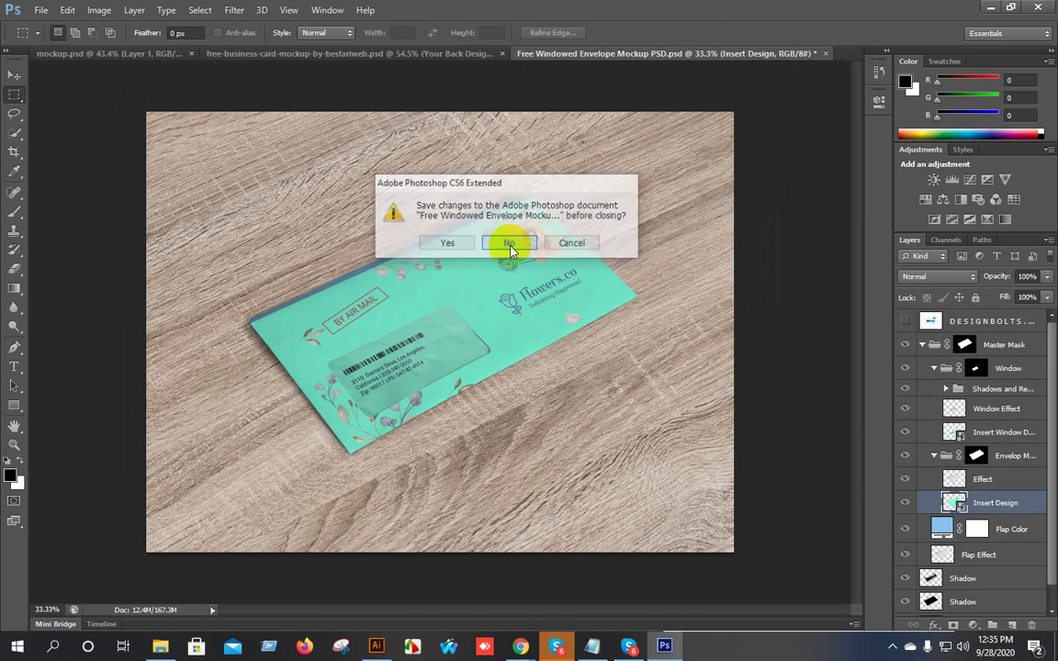
click(502, 241)
click(163, 648)
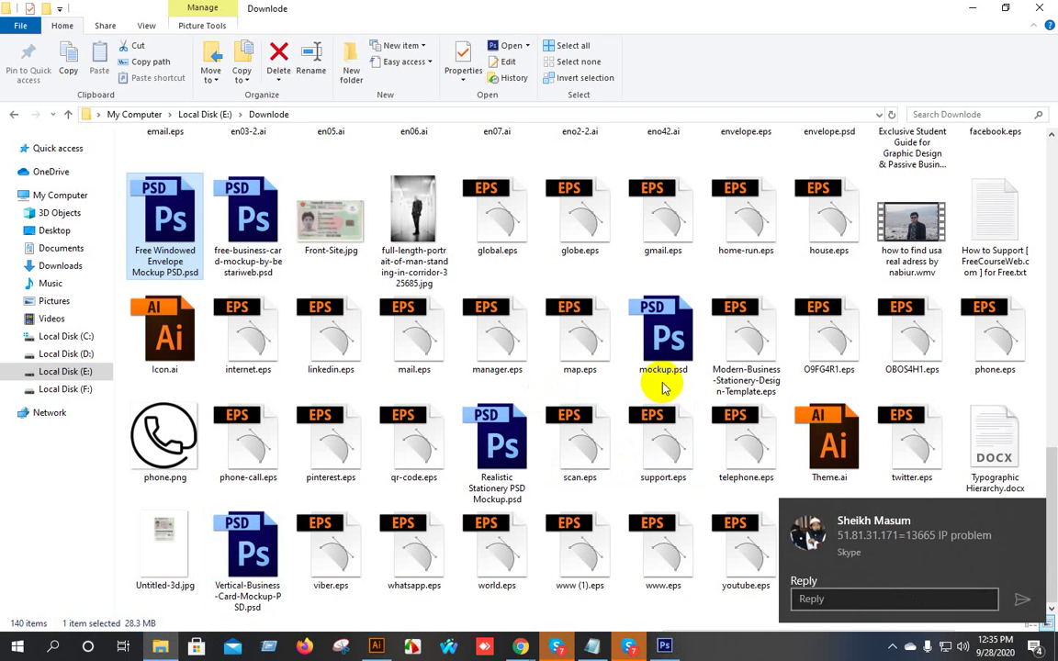
scroll(663, 385, up, 3)
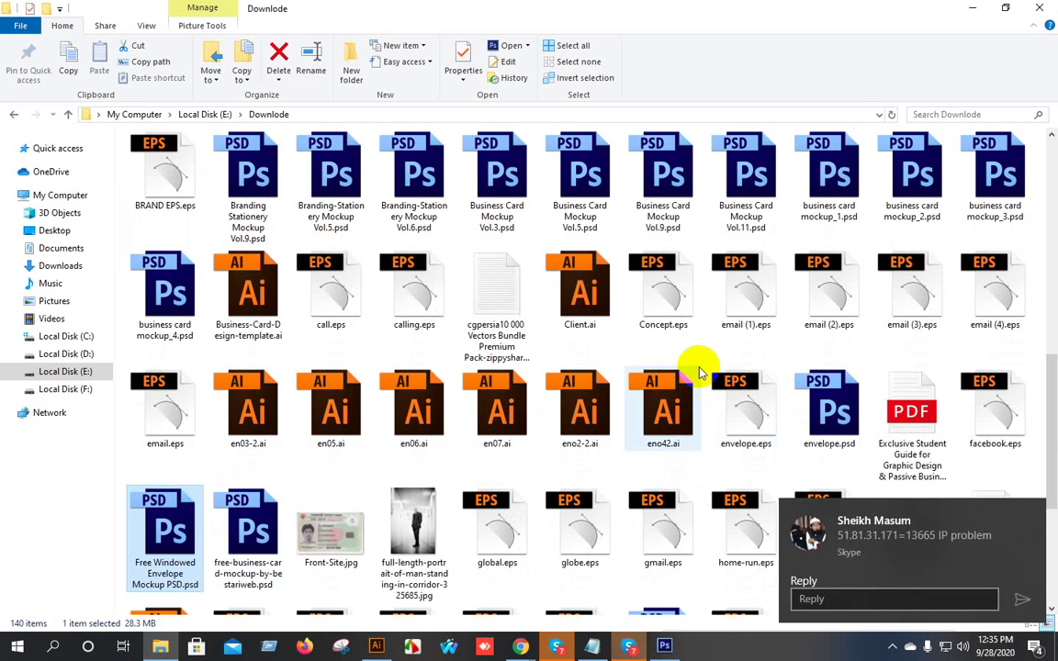
Switch to the Google Meet call in the browser, mute the microphone and turn it back on.
mouse_move(521, 646)
click(459, 621)
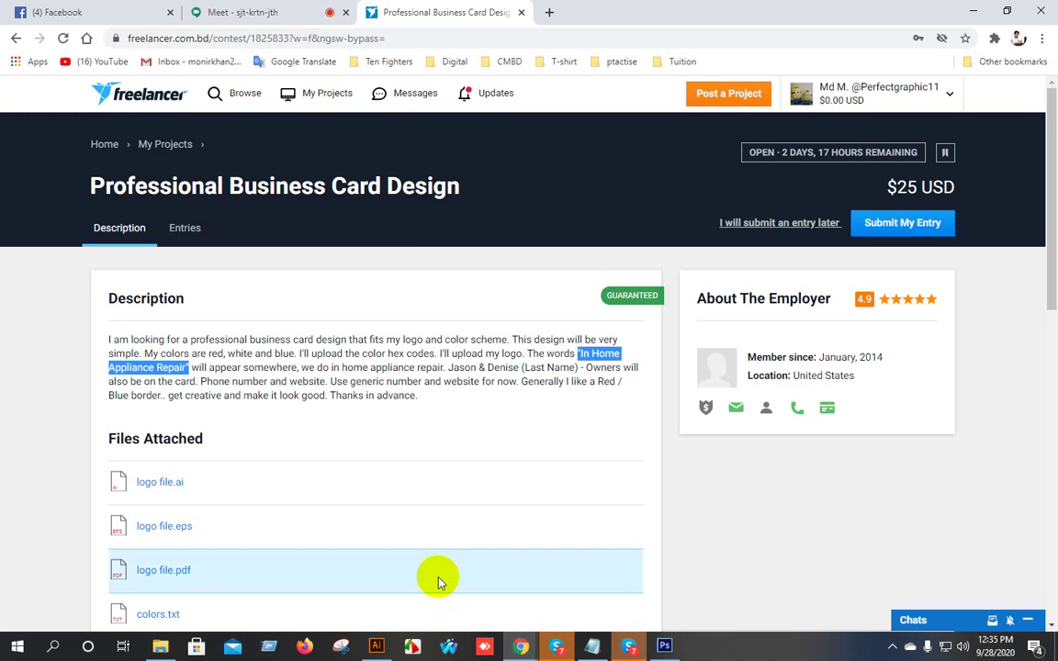
click(268, 12)
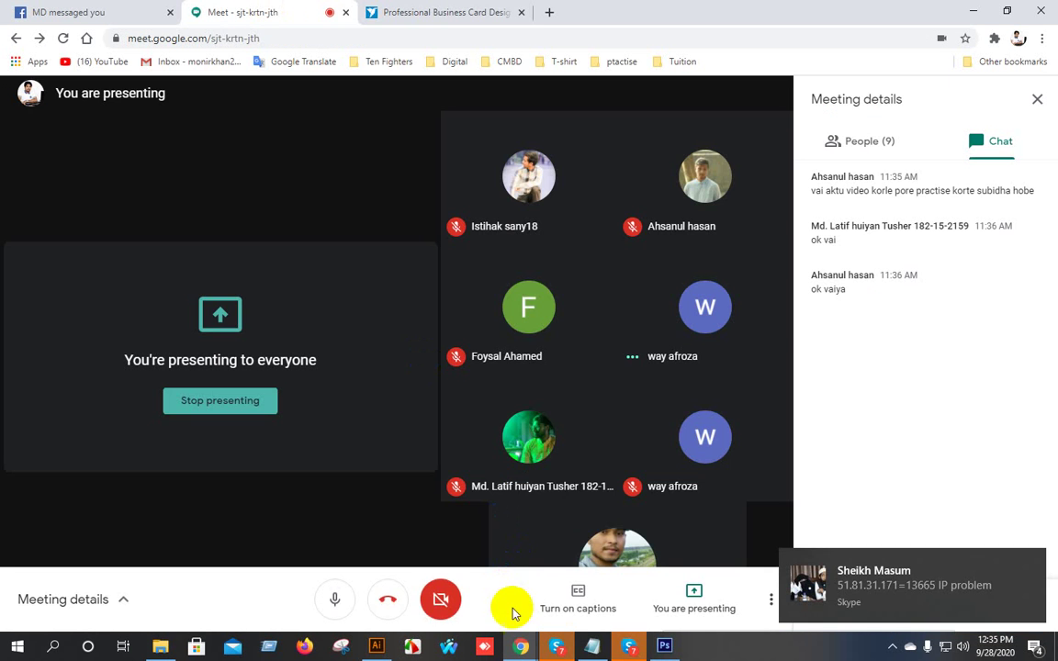
click(333, 601)
mouse_move(737, 395)
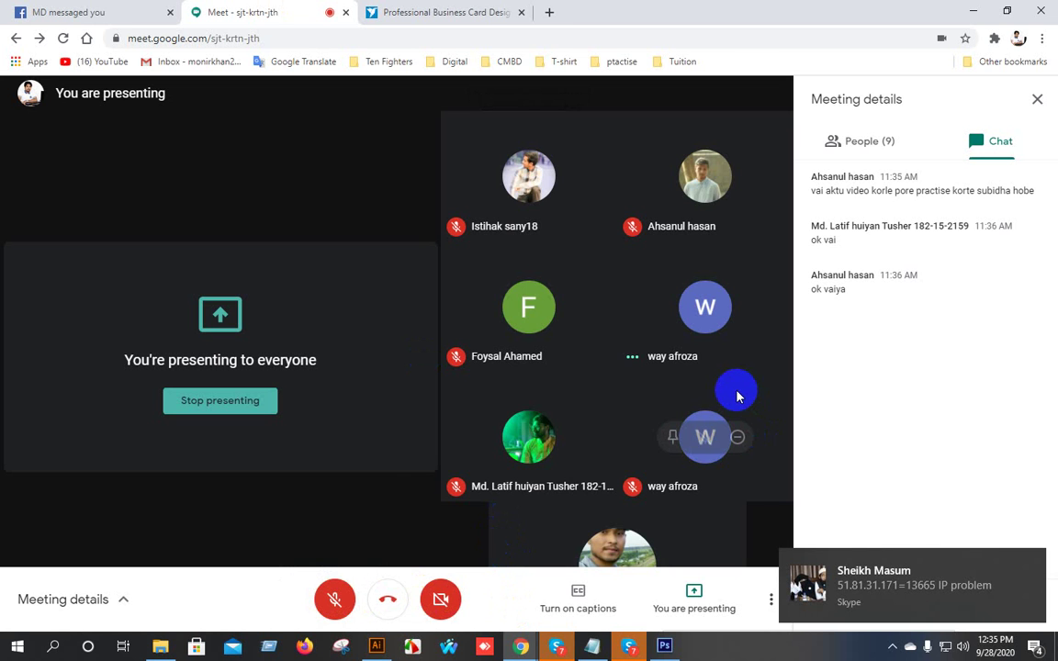
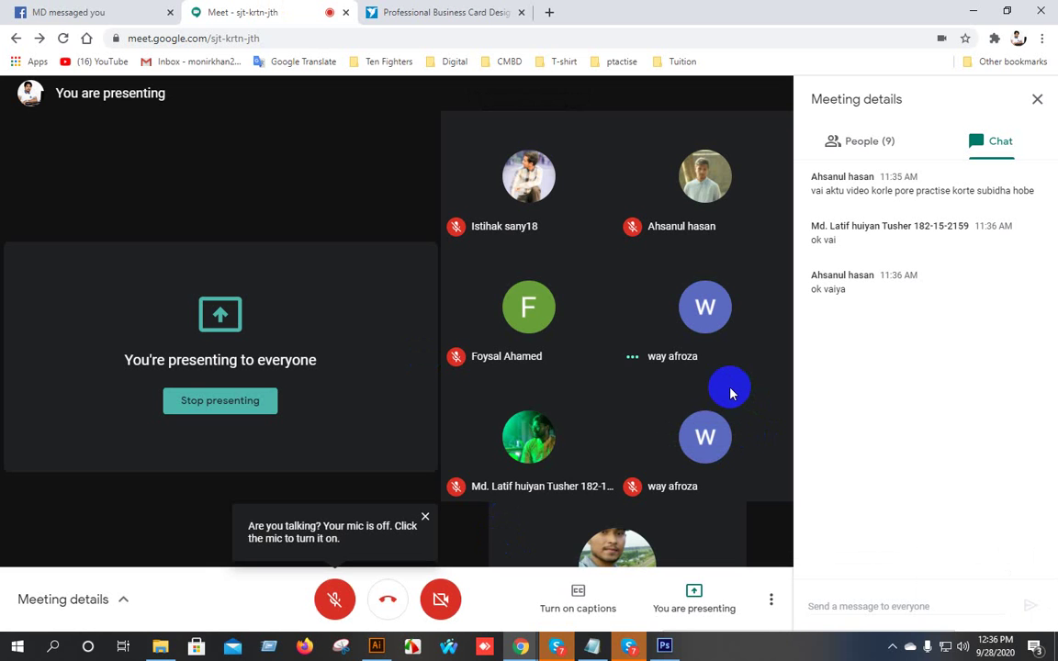
click(332, 606)
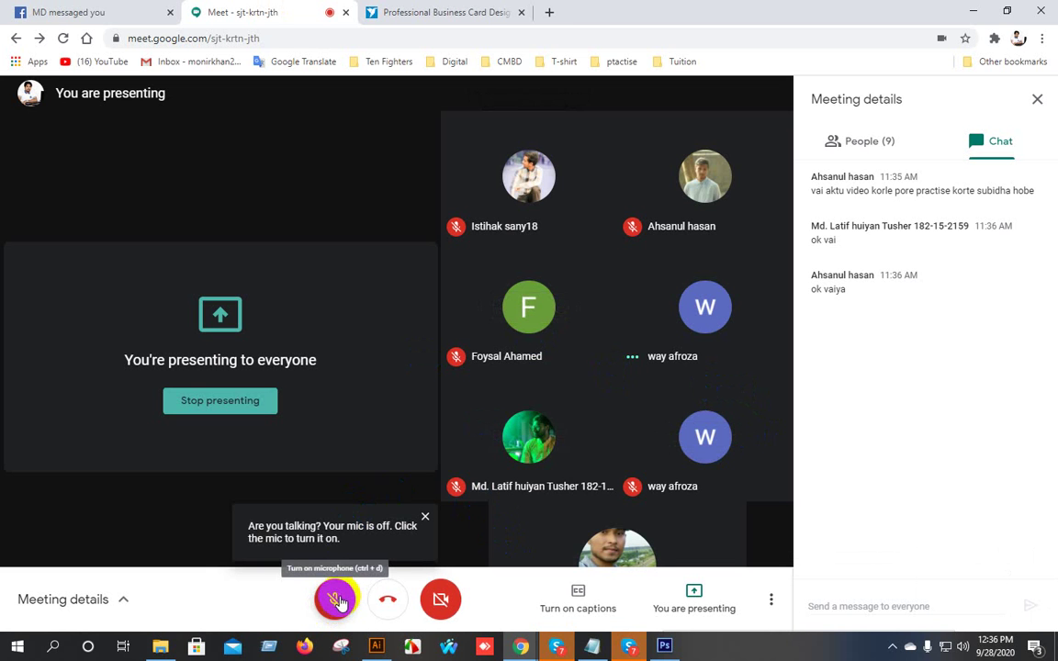
click(338, 600)
Open business card mockup_4.psd from the Downlode folder in Photoshop.
click(665, 647)
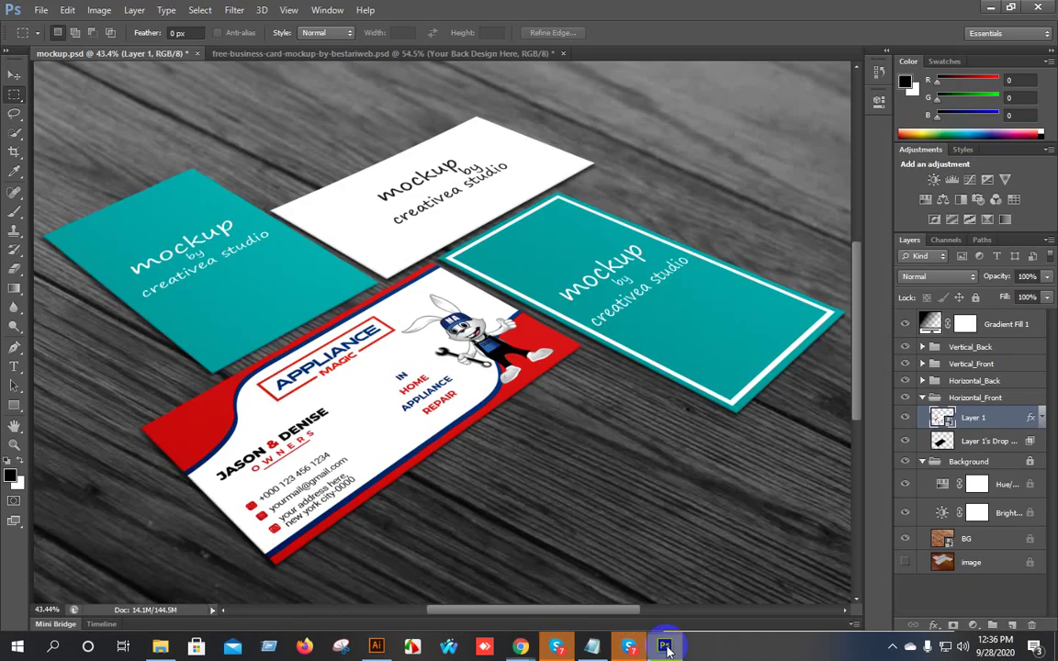
click(665, 647)
click(160, 646)
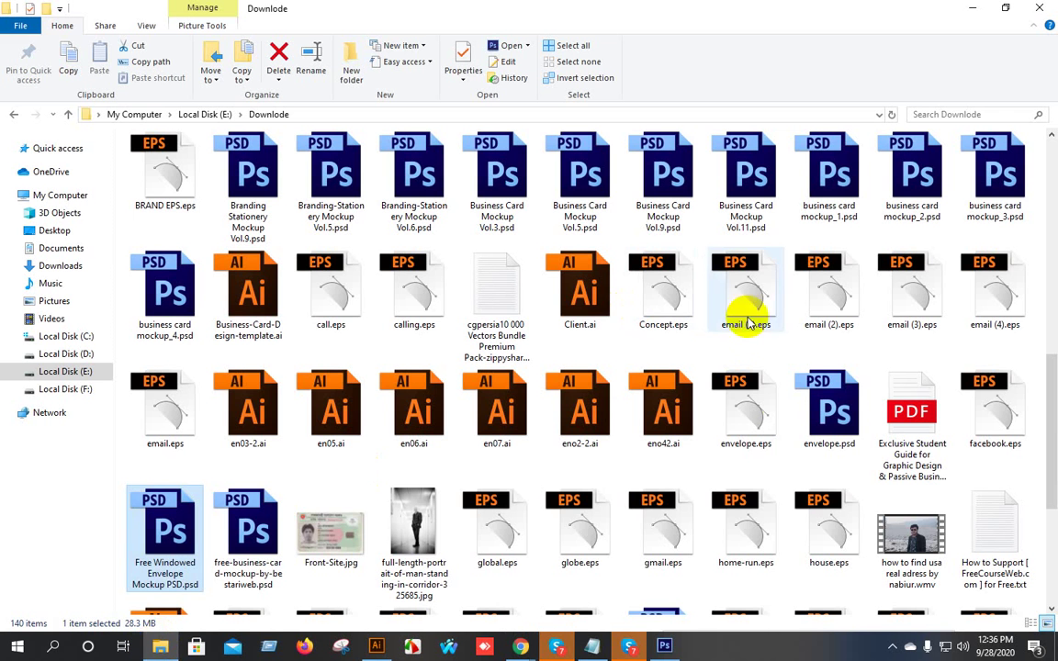
click(176, 306)
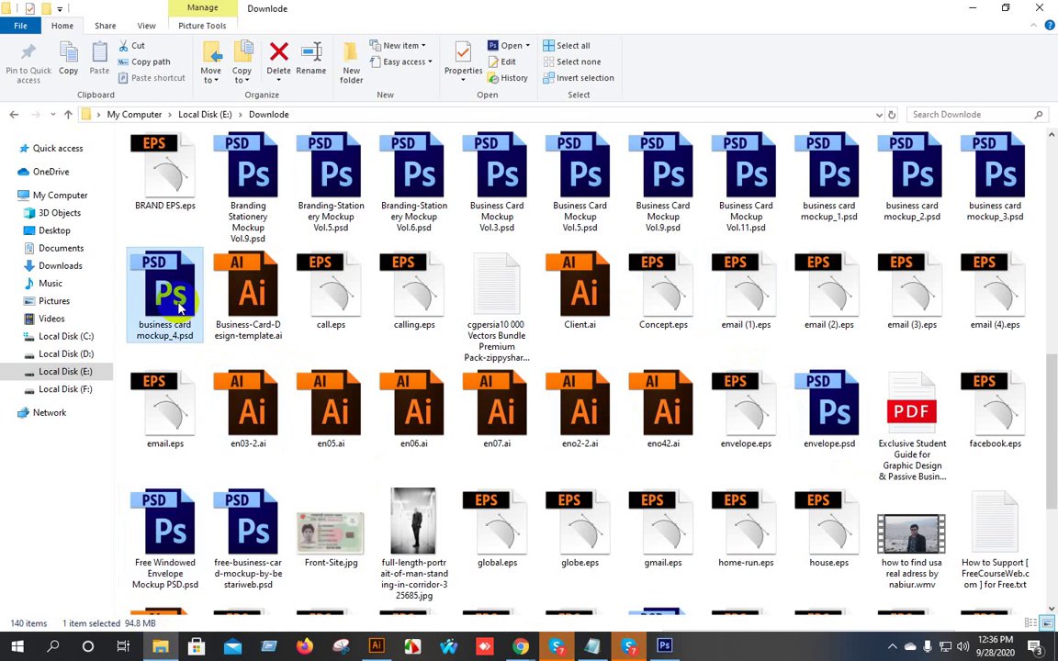
double_click(179, 308)
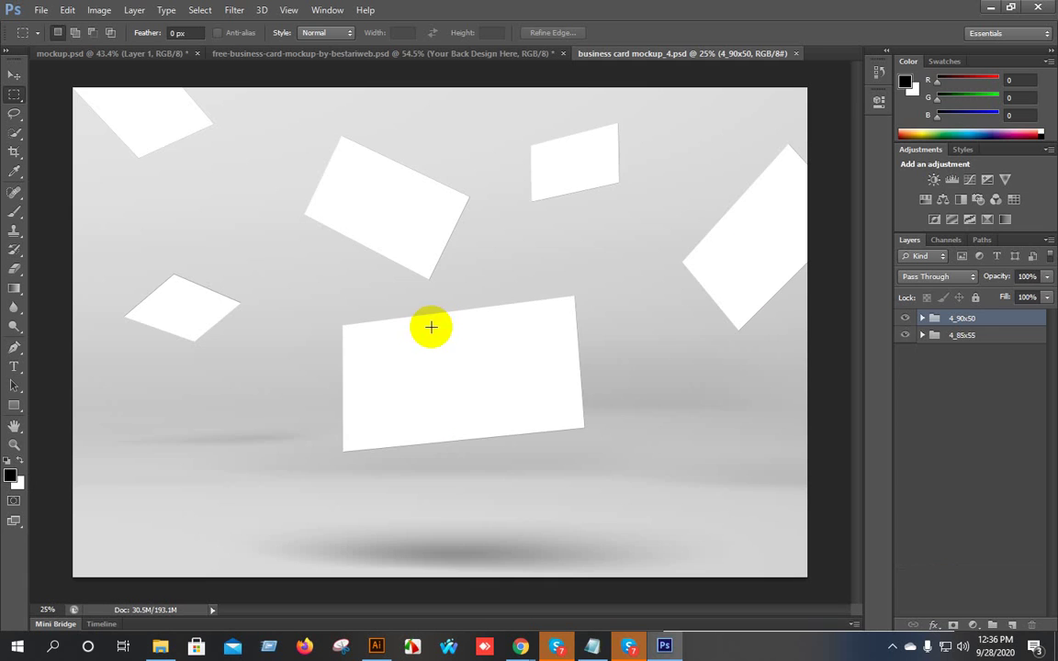
key(ctrl+minus)
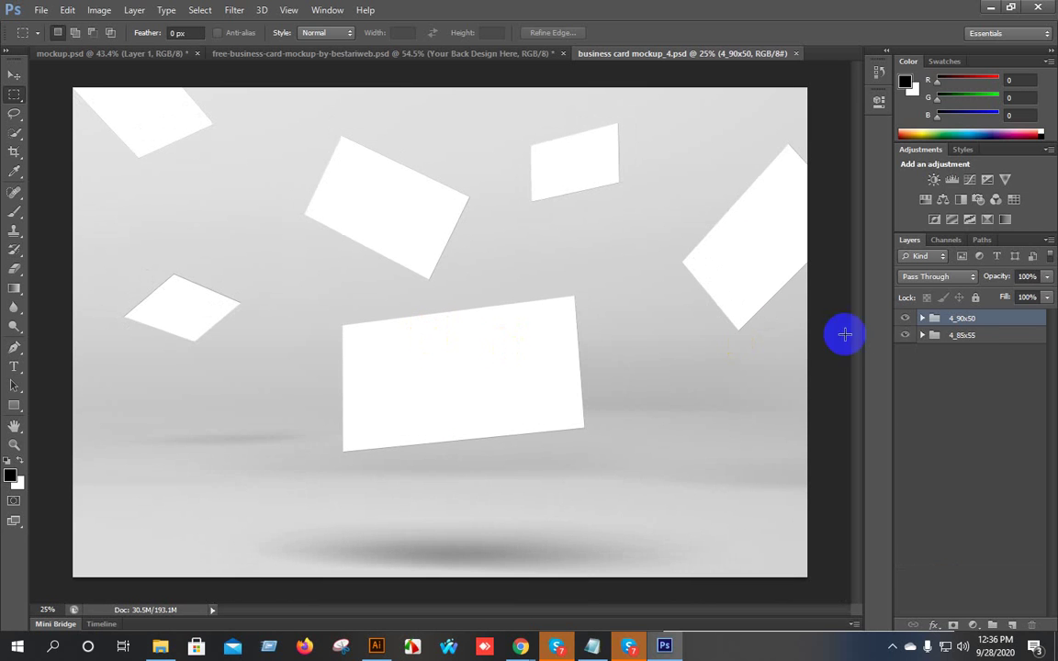
Expand the 4_90x50 group and open the FRONT CARD smart object for editing.
click(923, 319)
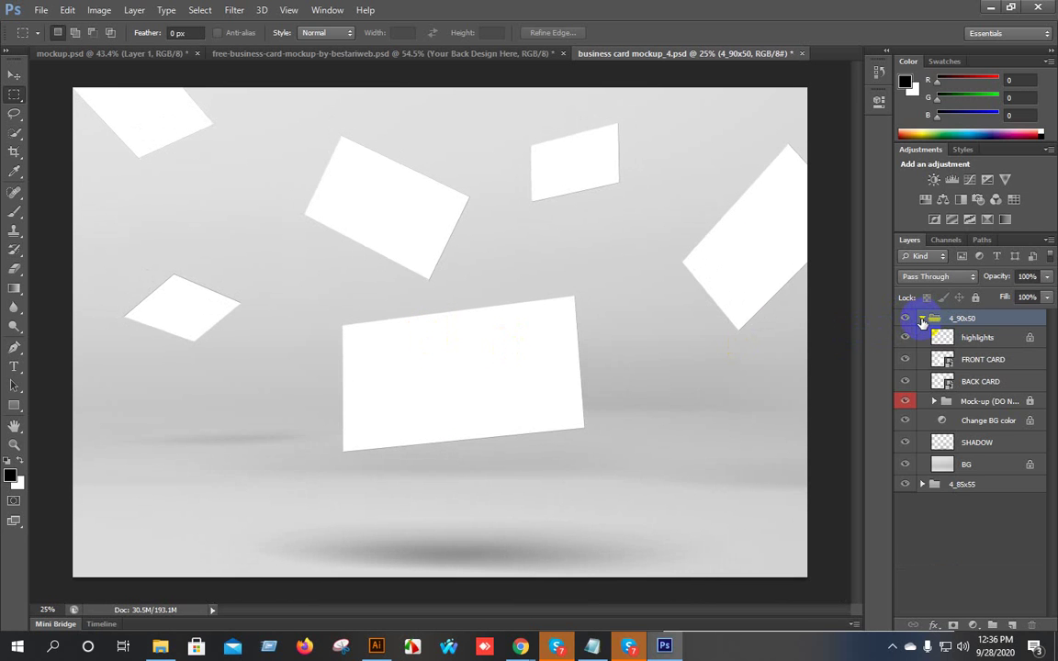
double_click(943, 359)
key(ctrl+0)
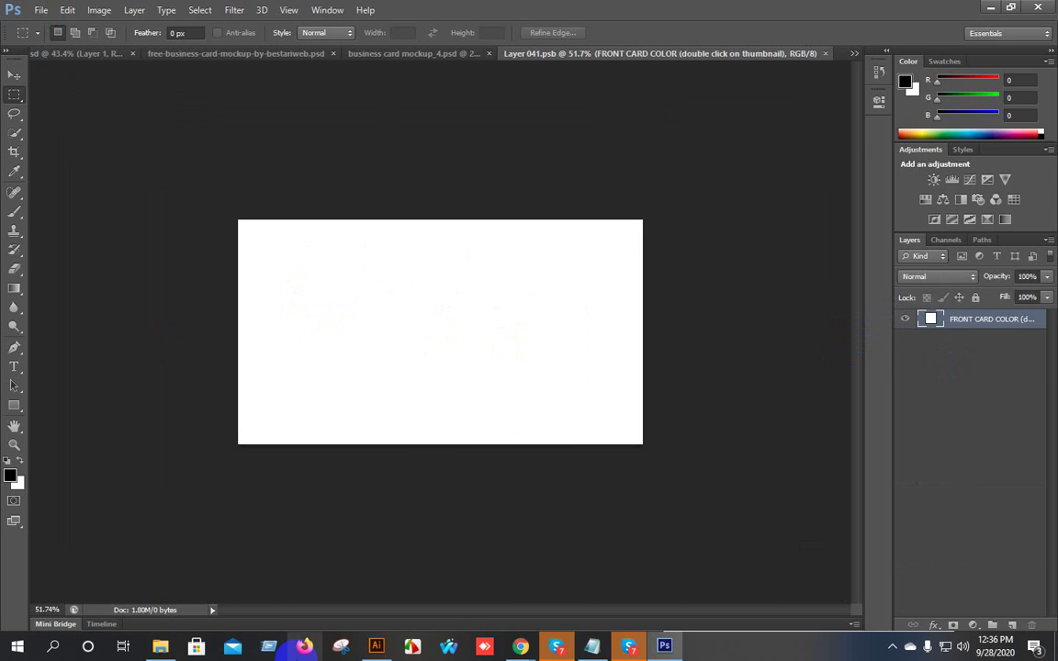
Switch to Illustrator and select the red back card background together with its logo and tagline.
click(376, 647)
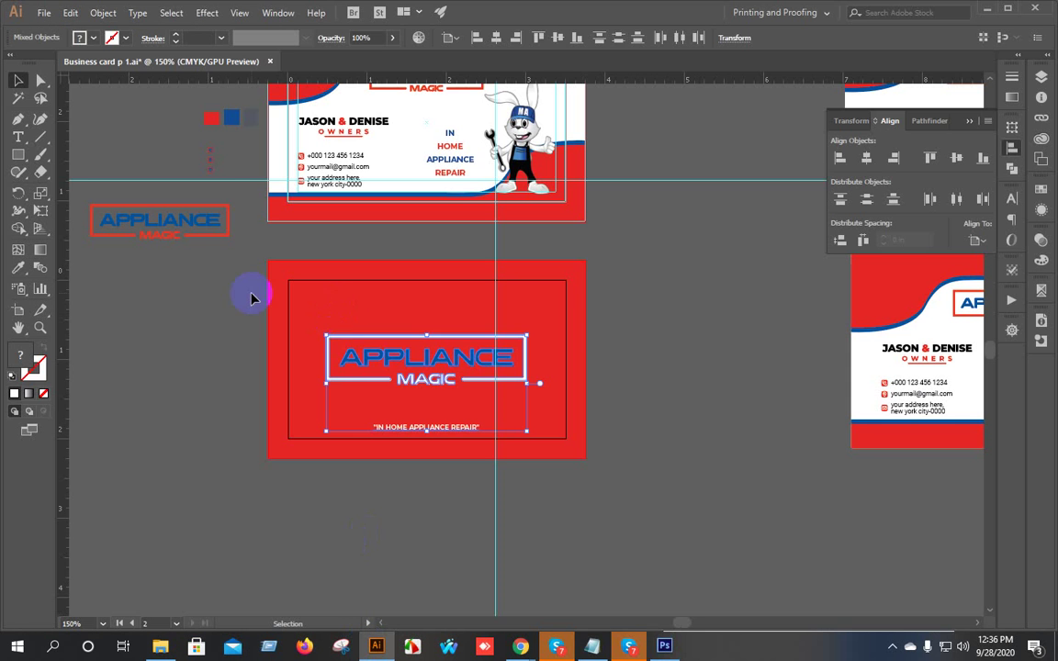
click(245, 258)
click(365, 360)
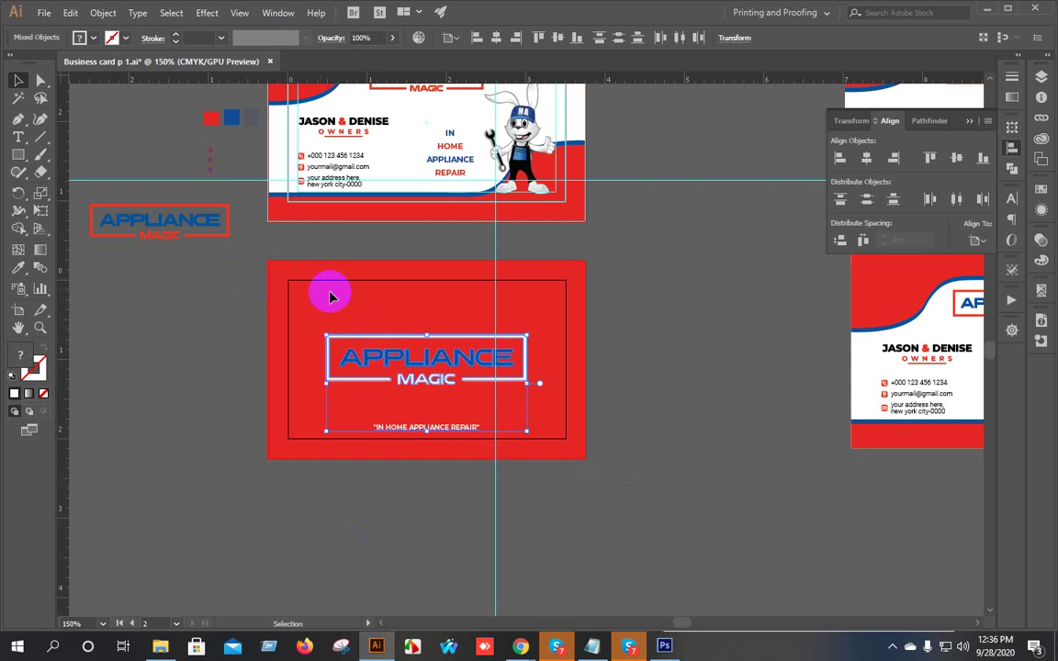
click(231, 287)
key(v)
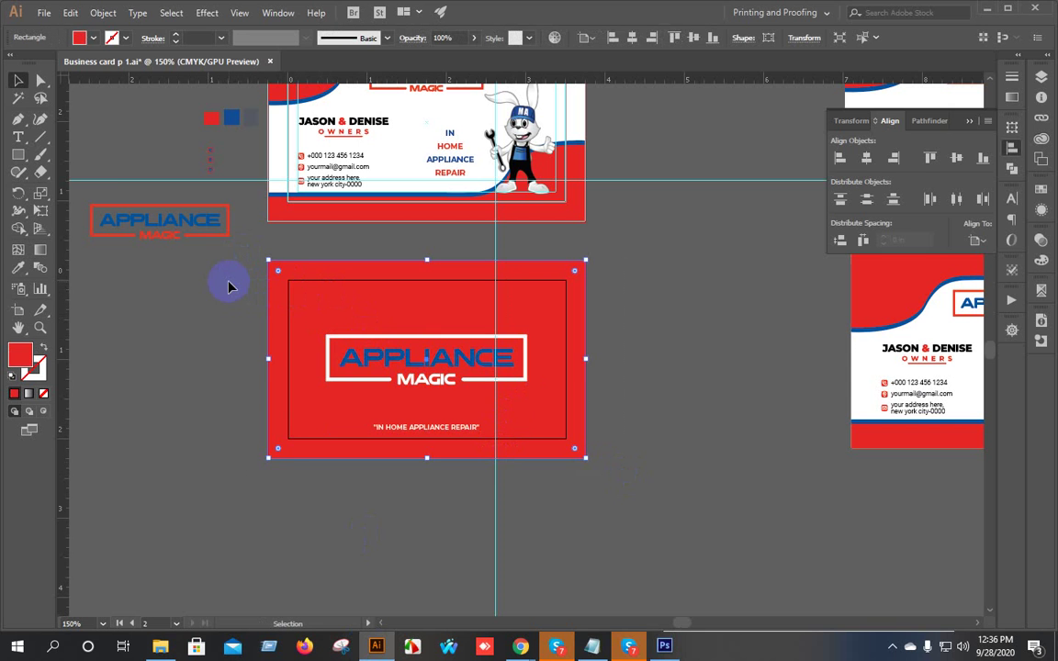
click(230, 293)
drag(237, 270, 628, 490)
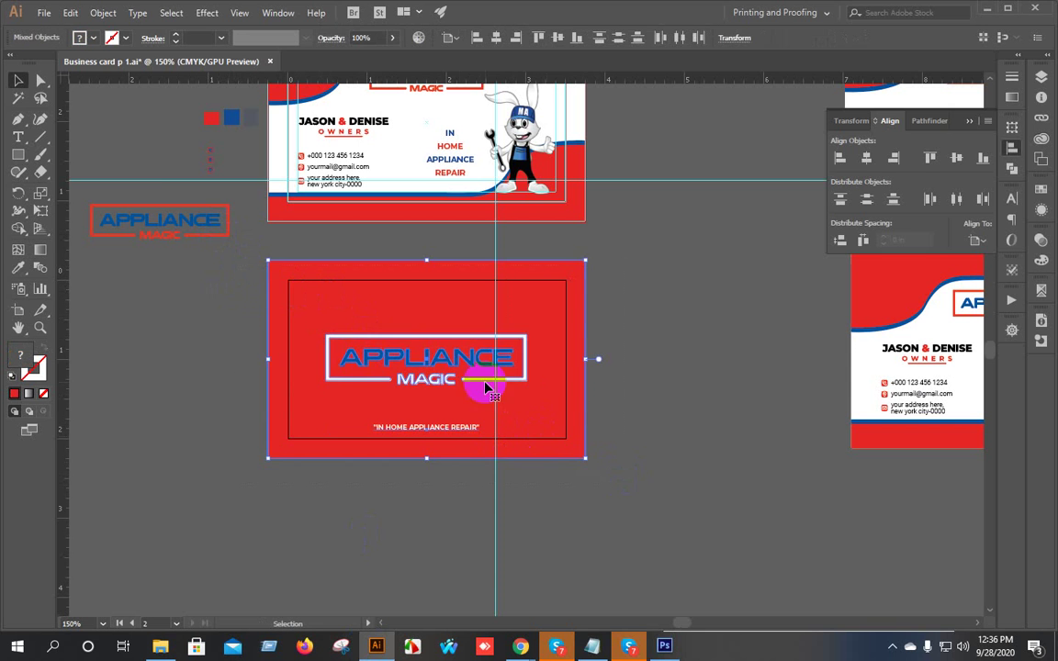
Place the selected red card artwork into Photoshop's Layer 041.psb and scale it to about 413% so it covers the canvas.
drag(460, 322, 517, 359)
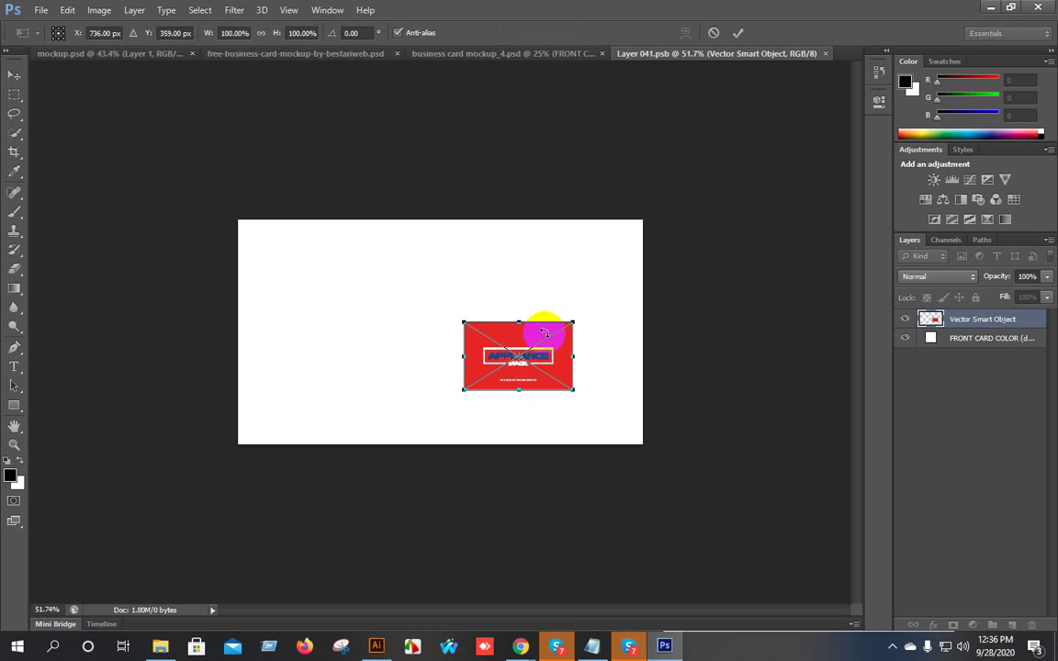
drag(573, 322, 494, 307)
drag(588, 231, 650, 182)
click(737, 32)
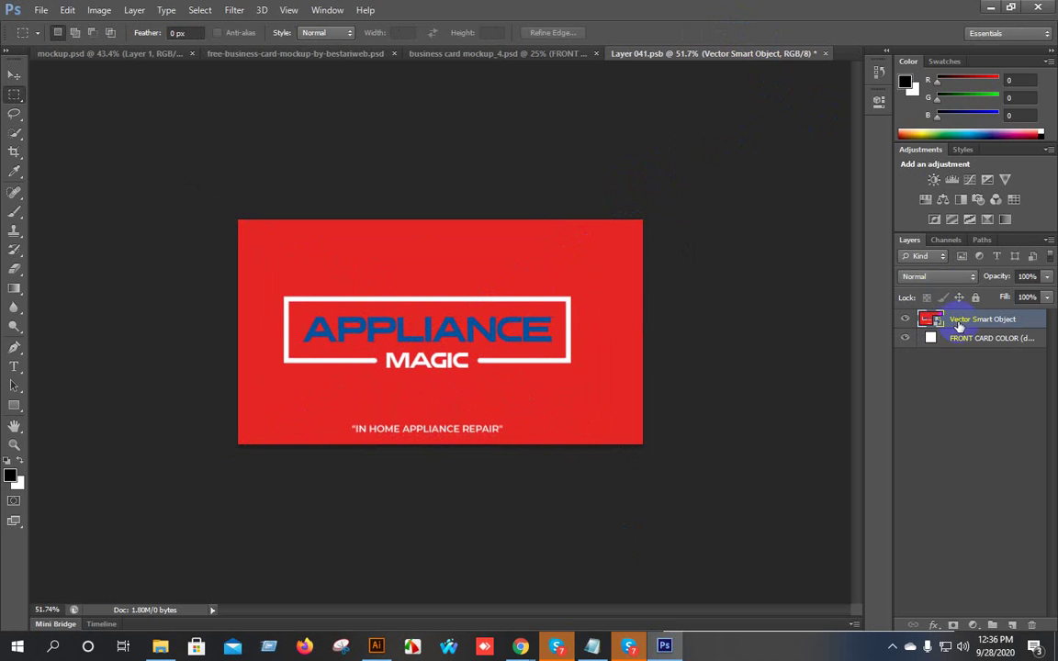
Move the red card artwork layer in Layer 041.psb right and up to about X 511 px, Y 285 px.
click(15, 75)
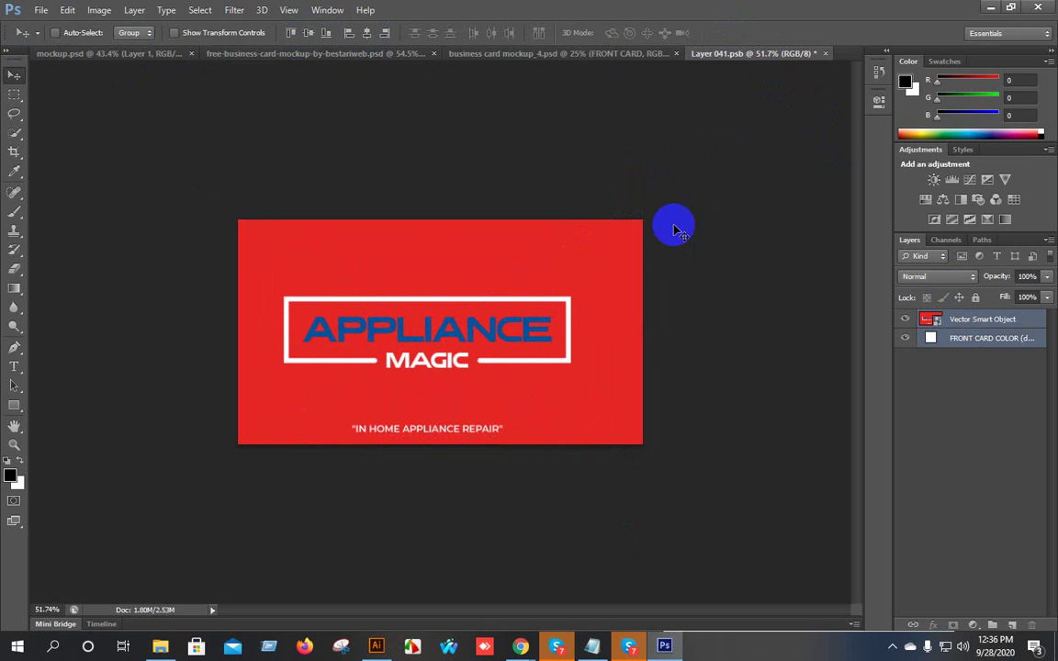
click(976, 321)
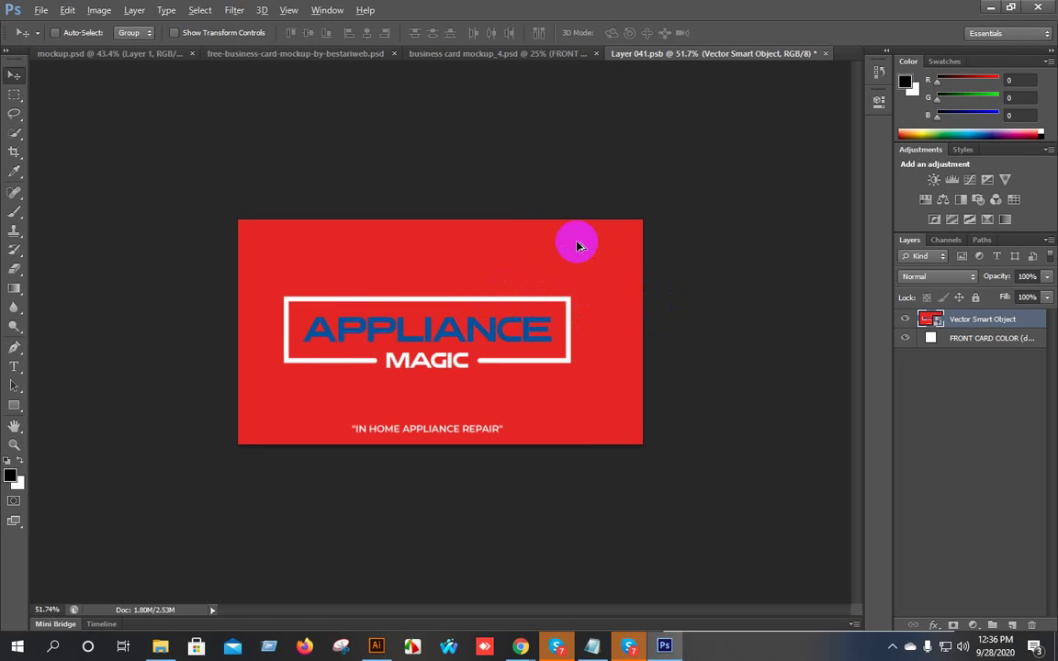
key(ctrl+t)
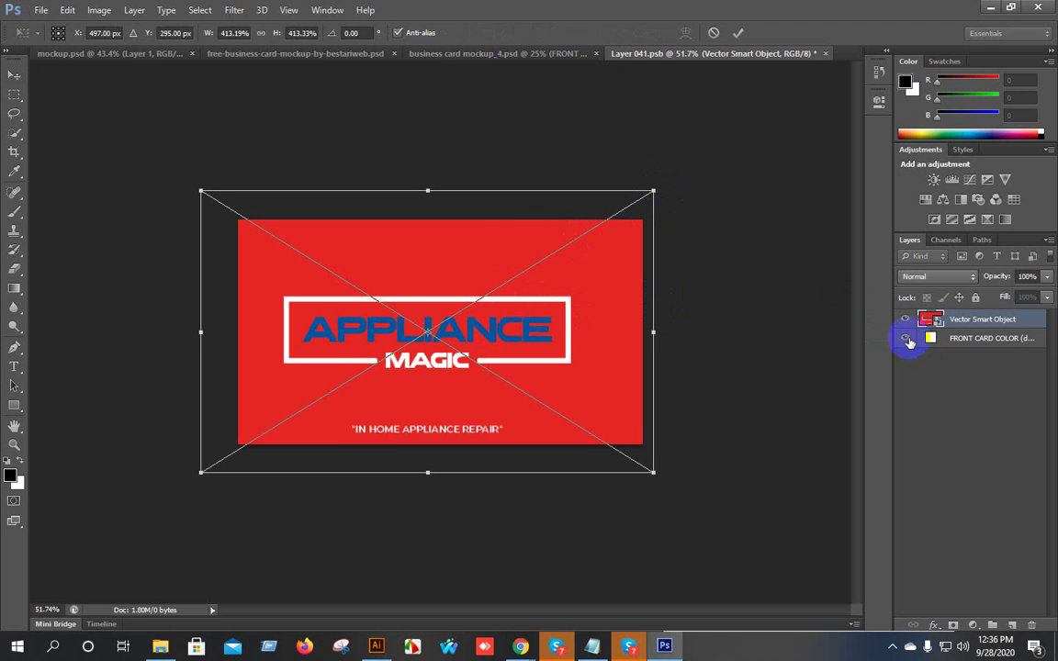
click(737, 32)
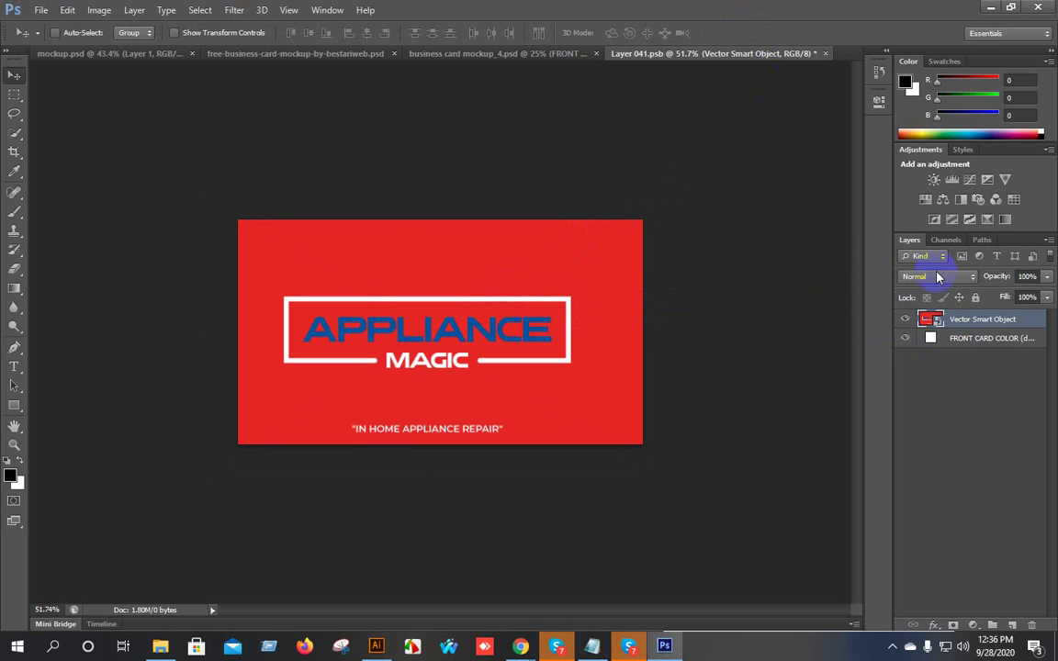
click(976, 341)
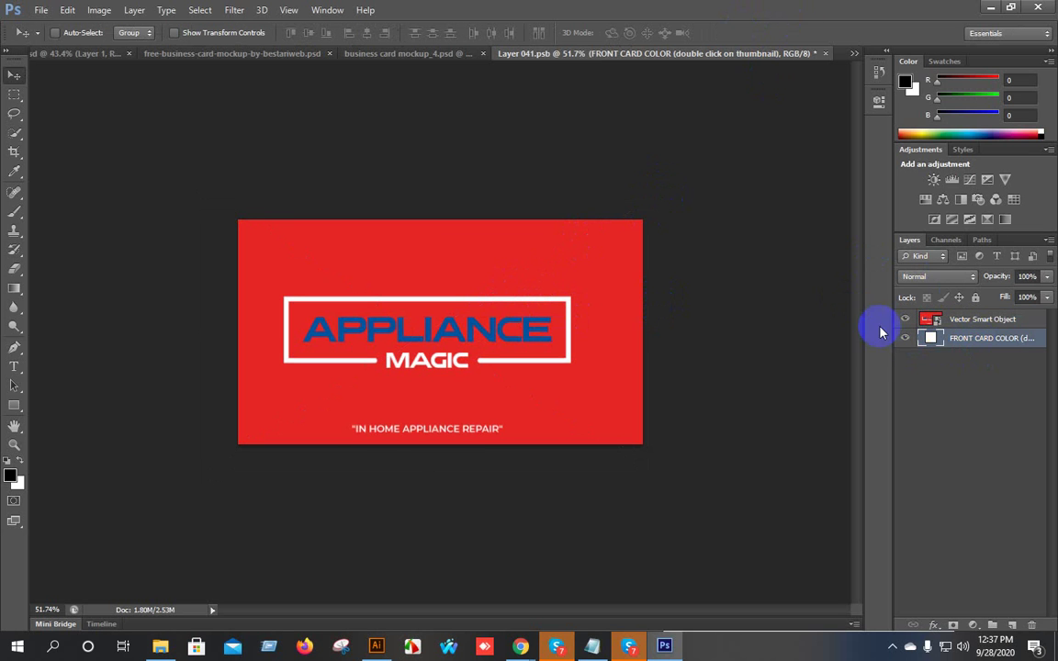
click(907, 348)
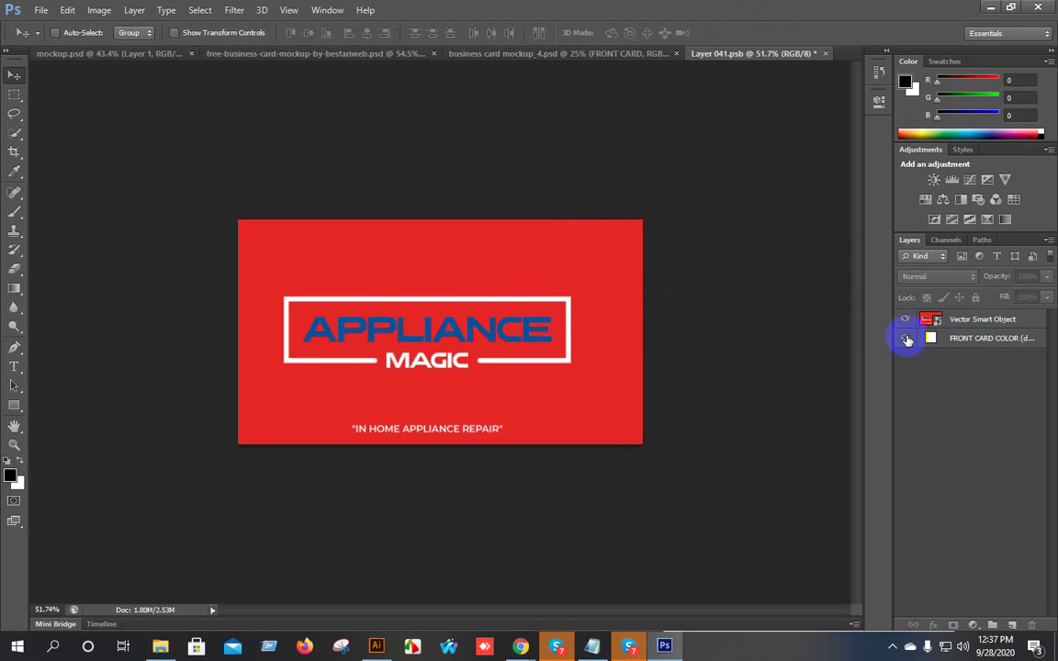
click(950, 322)
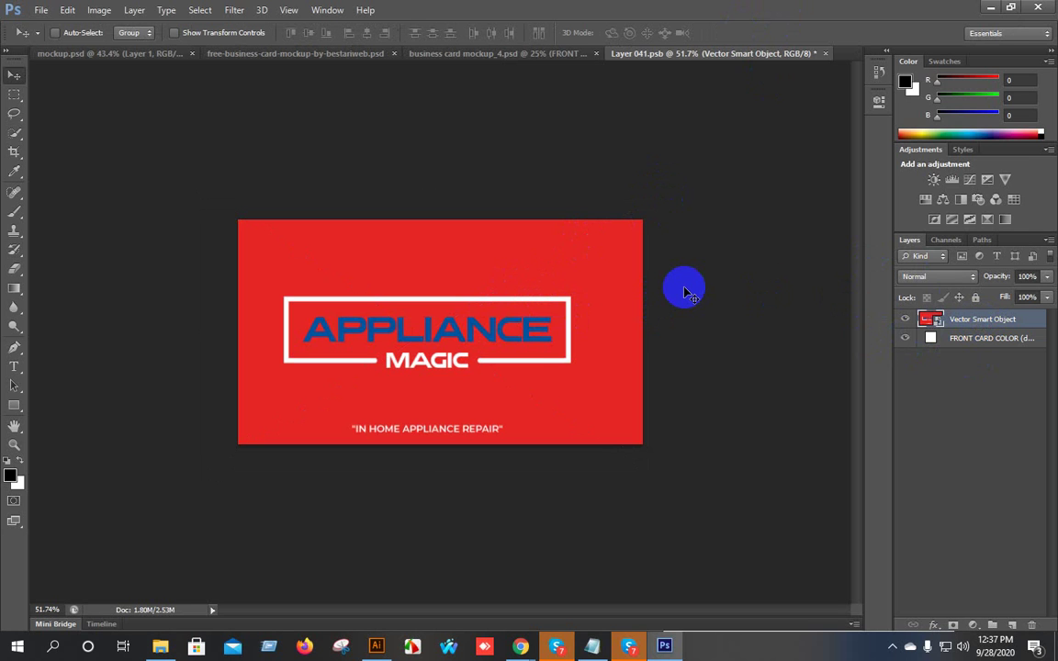
key(Right)
key(Right)
key(Right)
key(Right)
key(Right)
key(Right)
key(Right)
key(Right)
key(Right)
key(Right)
key(Right)
key(Right)
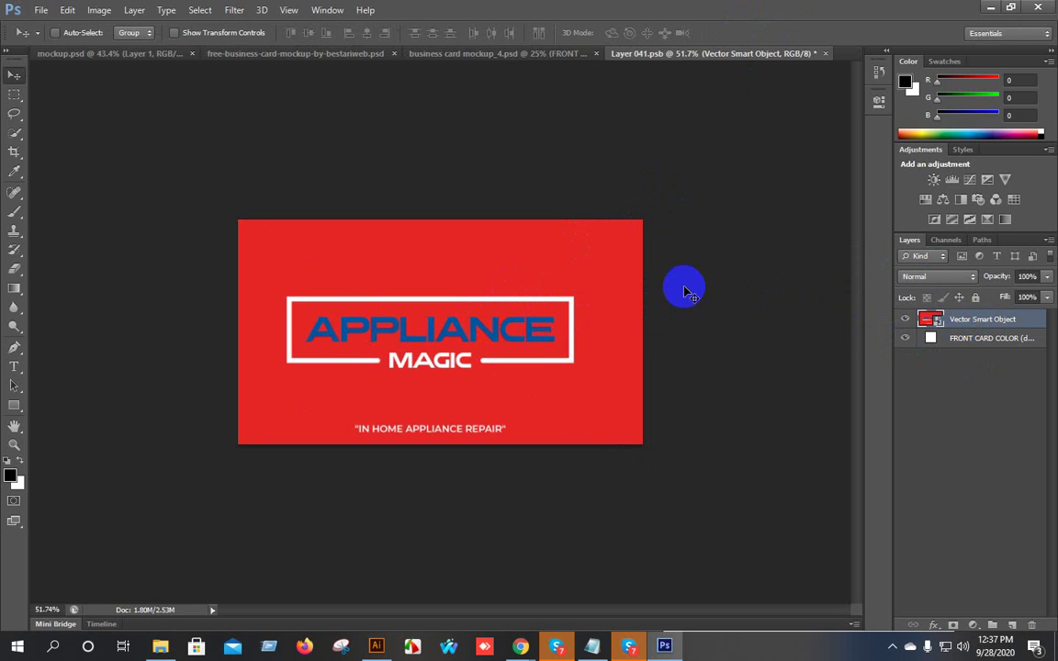
key(Up)
key(Up)
key(Up)
key(Up)
key(Up)
key(Up)
key(Up)
key(Up)
key(Up)
key(Up)
key(Up)
key(Up)
key(Up)
key(Up)
key(Up)
key(Up)
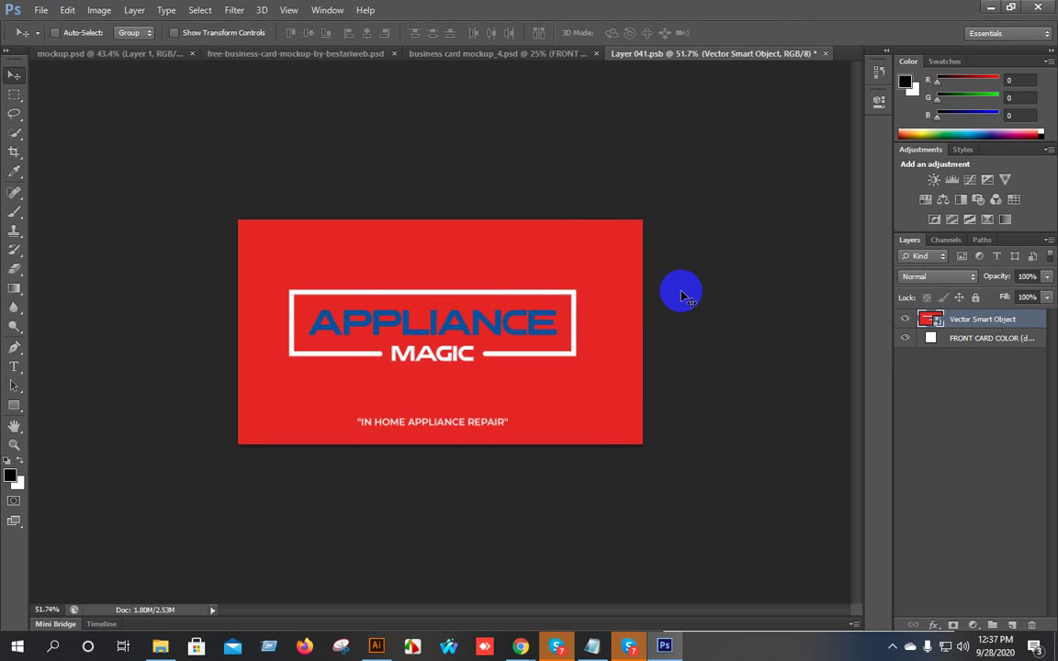
key(Down)
key(Down)
key(Down)
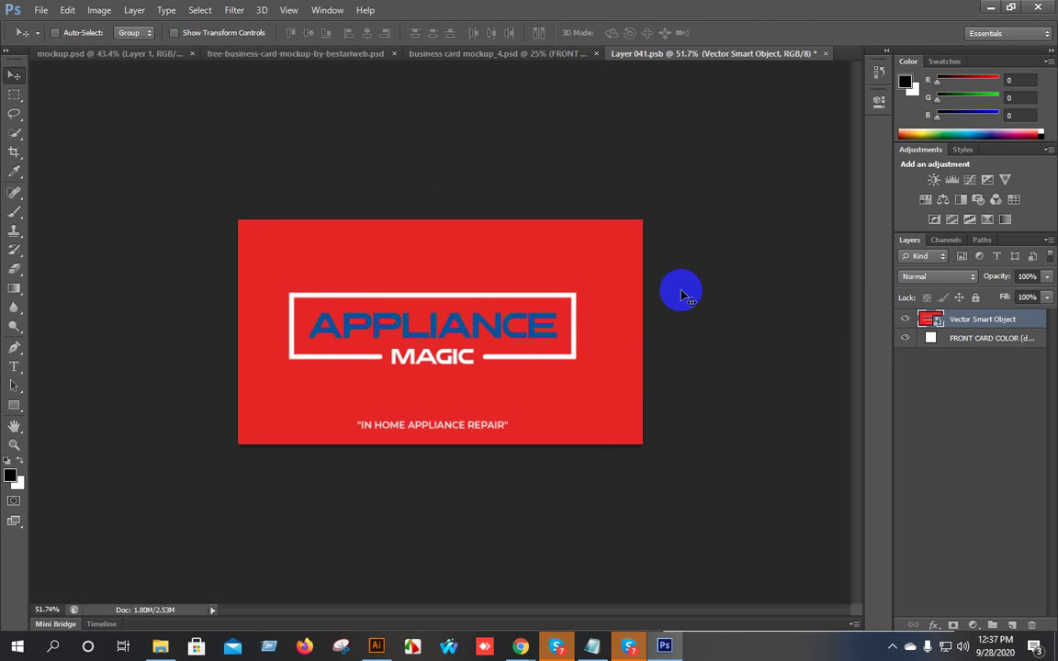
Scale the red card artwork down to about 405% and shift it right to X 528 px so the logo is centred.
key(ctrl+t)
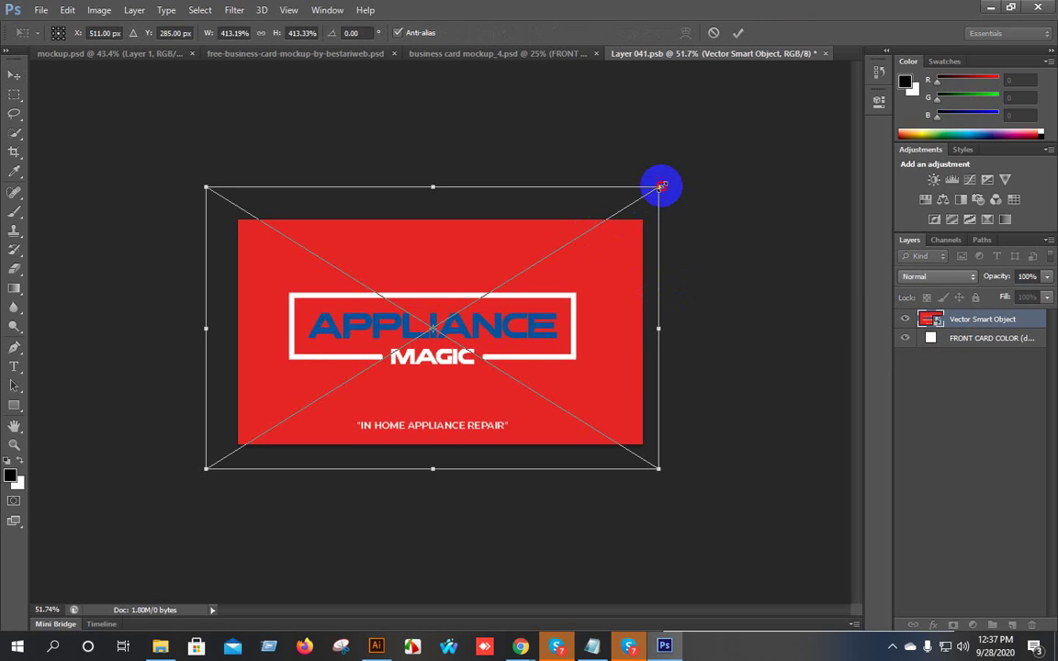
drag(661, 188, 650, 198)
key(Right)
key(Right)
key(Right)
key(Right)
key(Right)
key(Right)
key(Right)
key(Right)
key(Right)
key(Right)
key(Right)
key(Right)
key(Right)
key(Right)
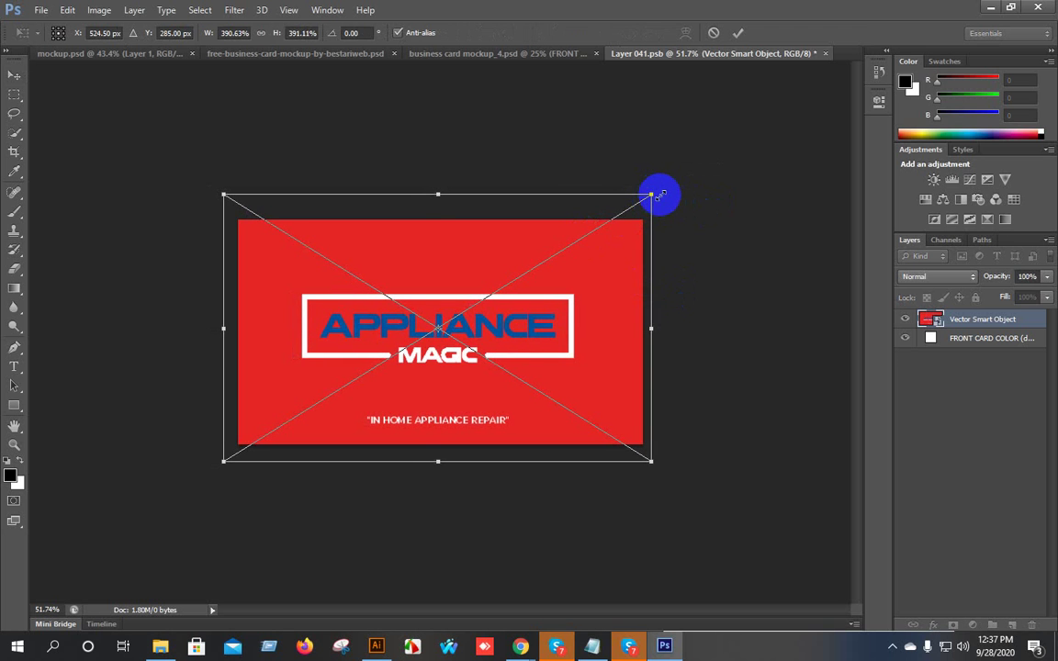
drag(652, 192, 659, 184)
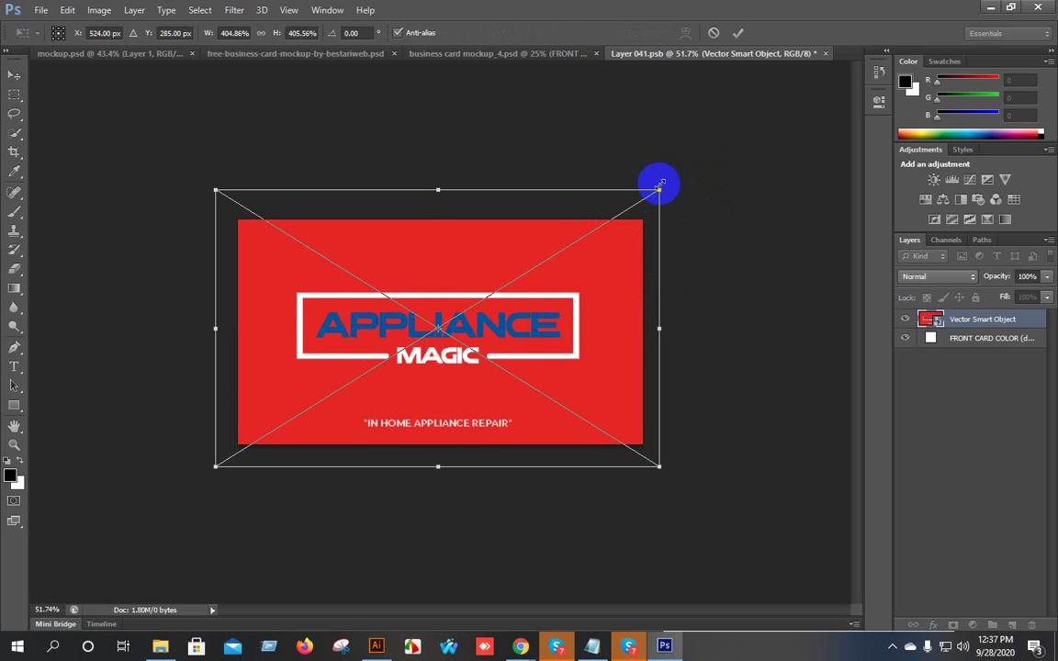
key(Right)
key(Right)
key(Right)
key(Right)
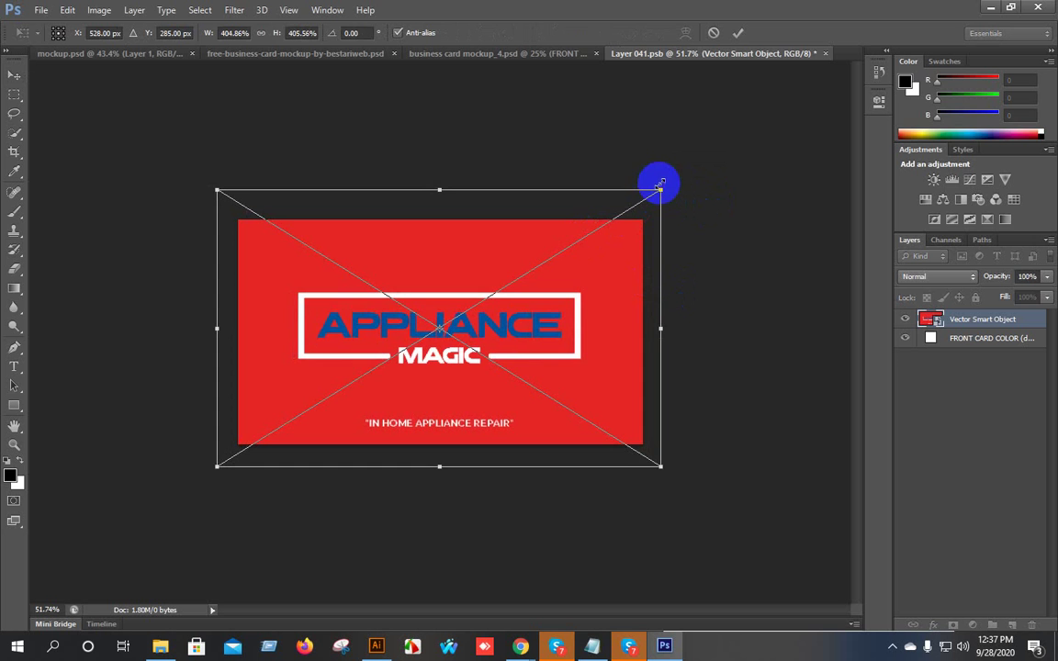
click(718, 36)
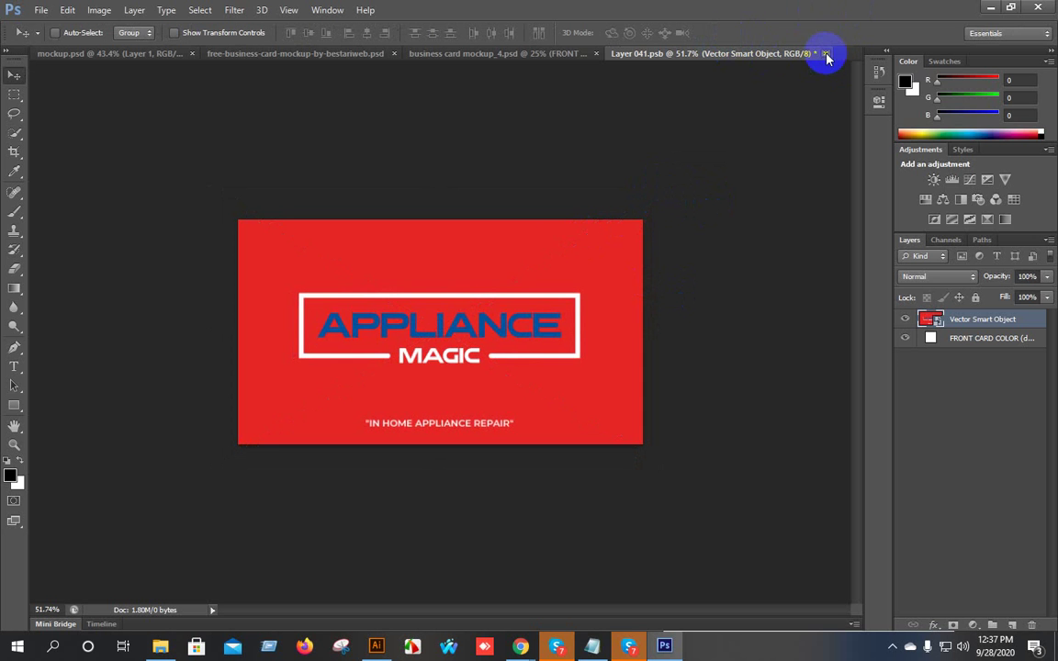
Save and close Layer 041.psb, and open the BACK CARD smart object of the 4_90x50 group for editing.
click(824, 53)
click(441, 245)
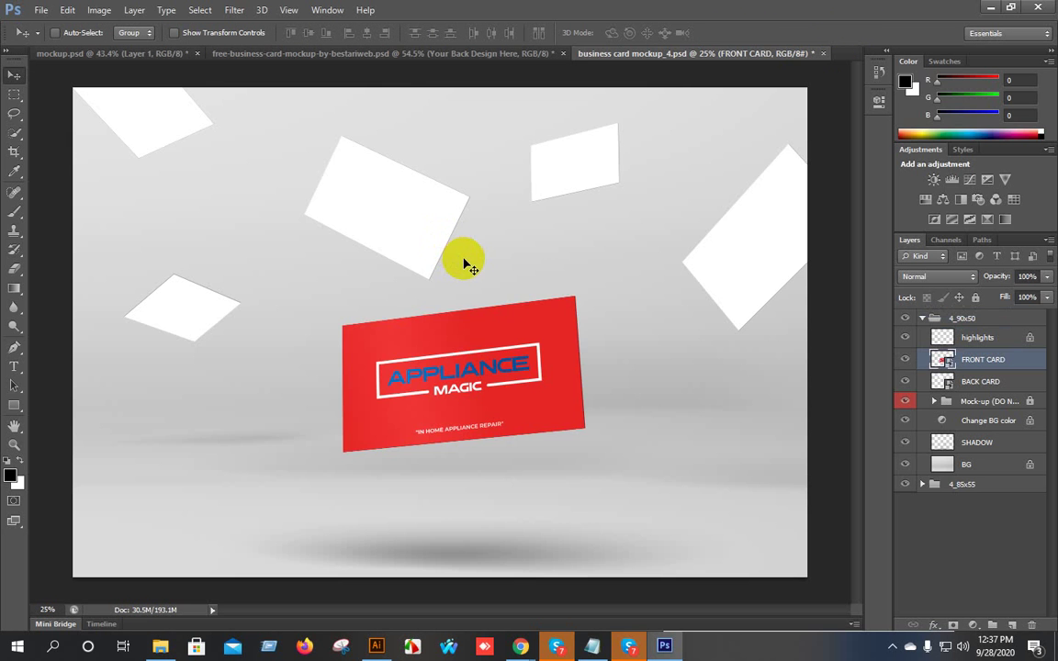
scroll(519, 402, up, 2)
scroll(519, 401, down, 2)
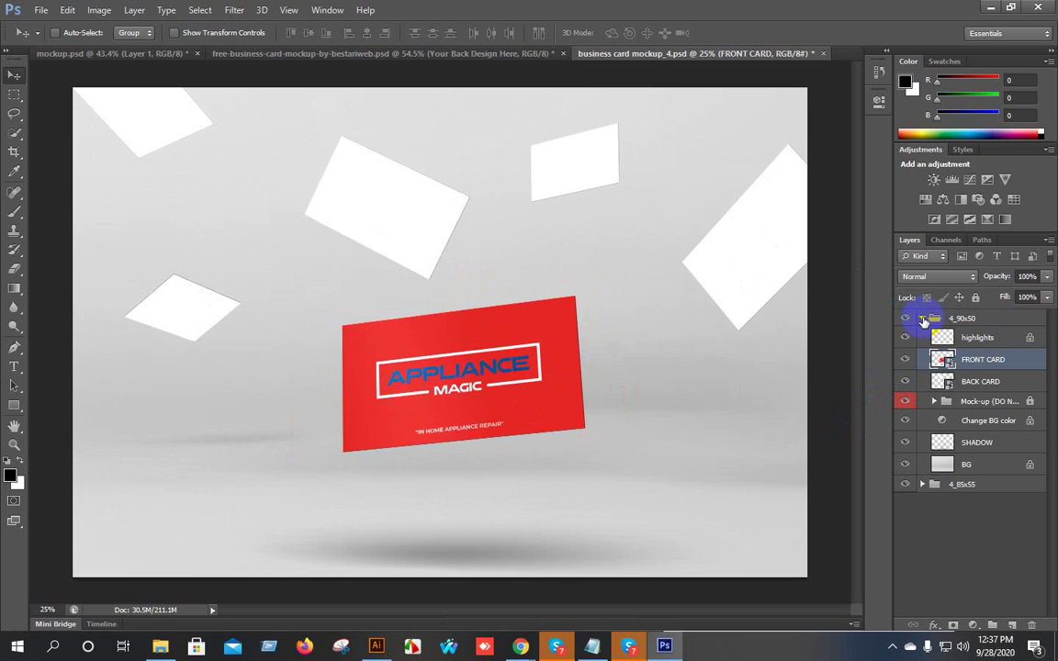
double_click(947, 386)
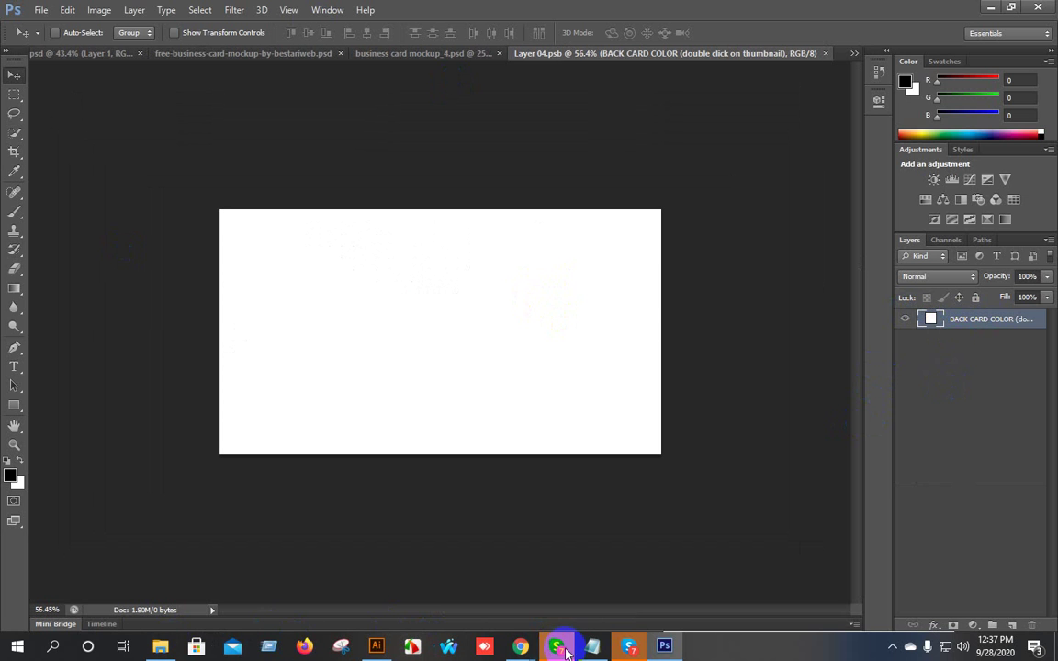
Switch to Illustrator and select the complete white card design with the logo, contact details and rabbit mascot.
mouse_move(519, 640)
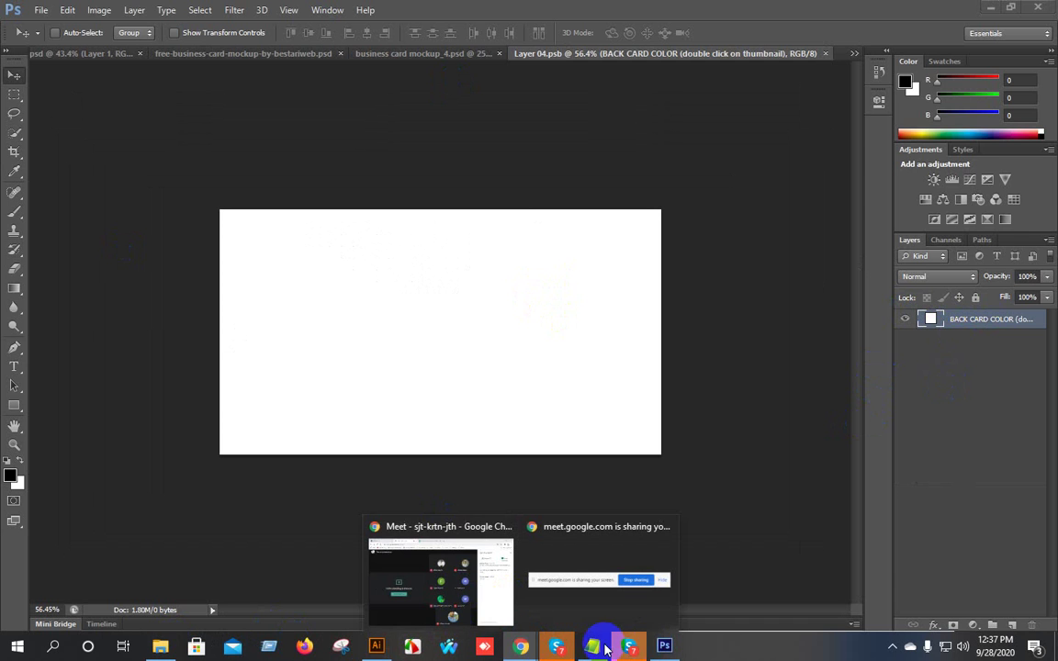
click(376, 645)
scroll(512, 387, up, 2)
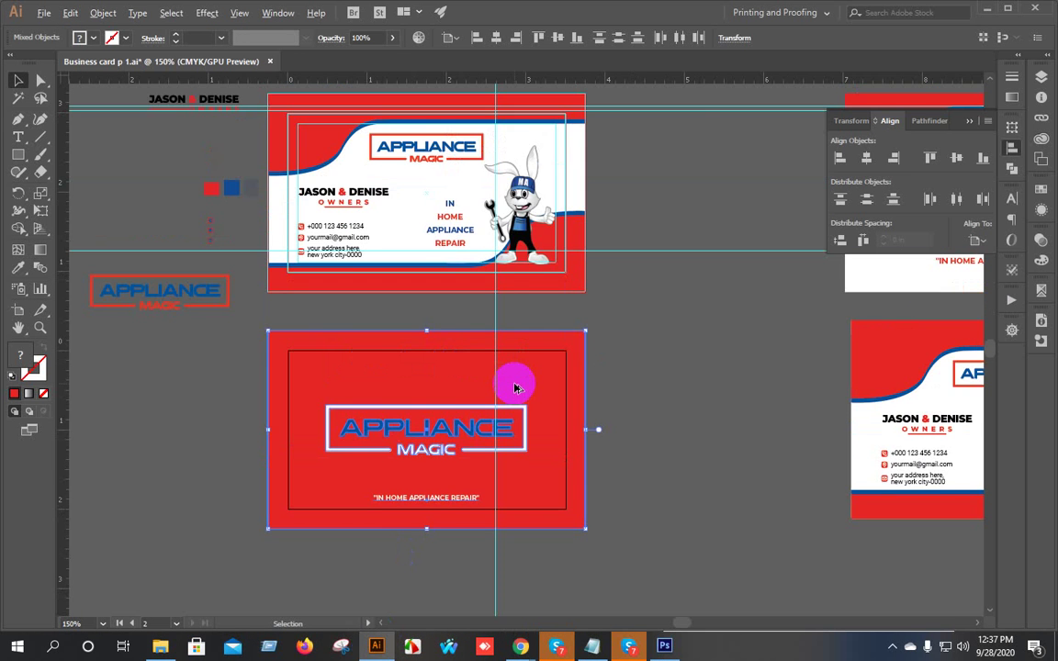
scroll(515, 386, down, 1)
scroll(499, 323, up, 2)
scroll(500, 324, down, 3)
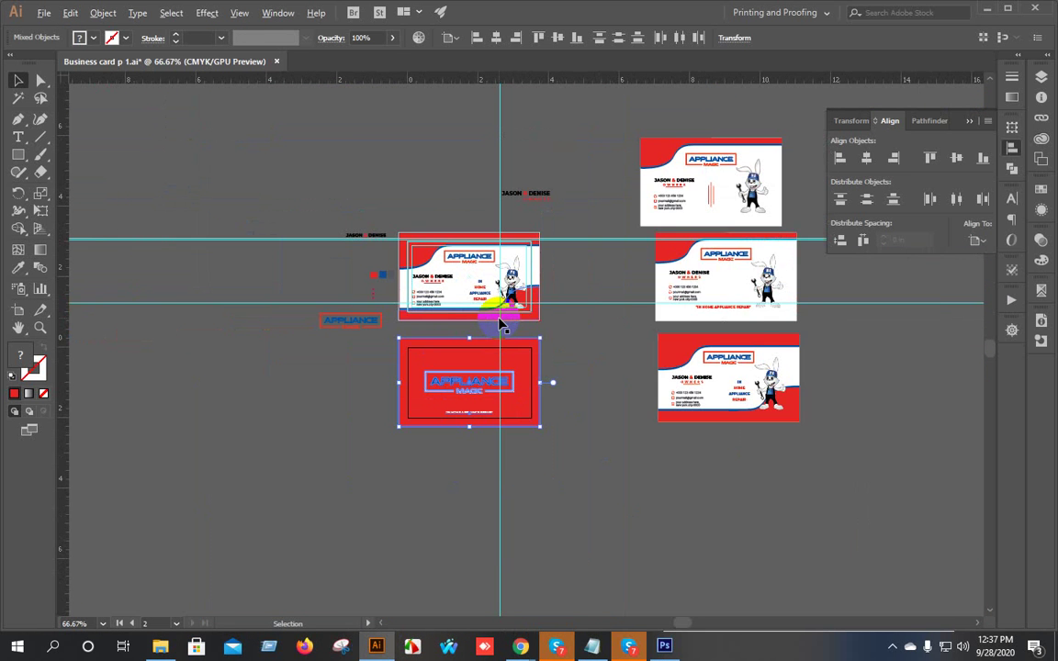
scroll(501, 324, up, 2)
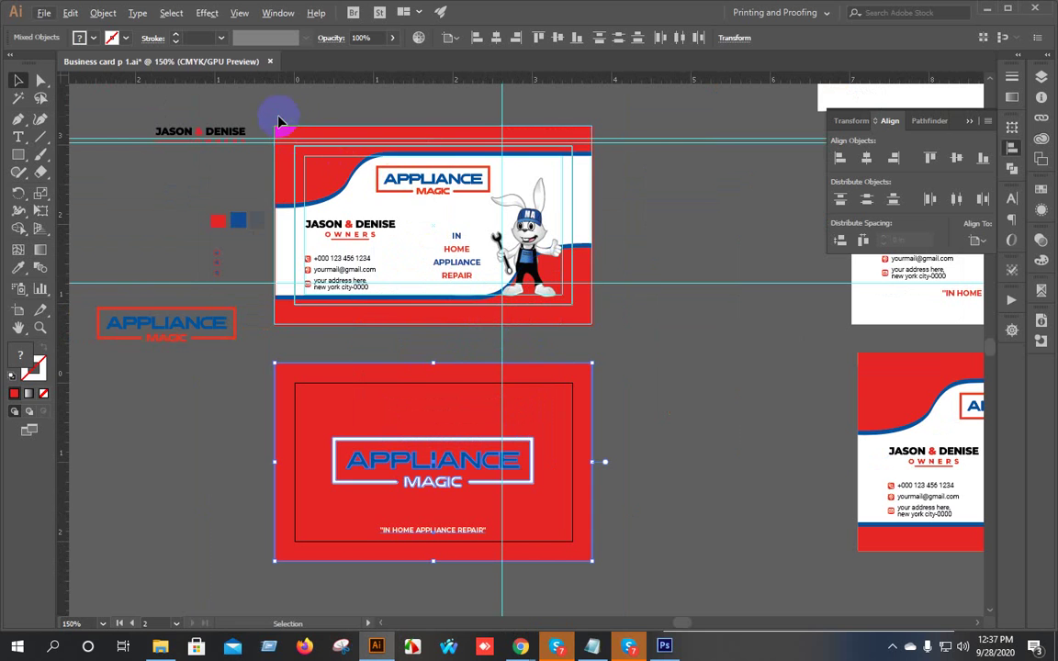
drag(275, 112, 592, 323)
Place the selected white card artwork into Photoshop's Layer 04.psb and scale it to about 371%.
drag(425, 228, 460, 356)
drag(510, 325, 651, 181)
key(ctrl+z)
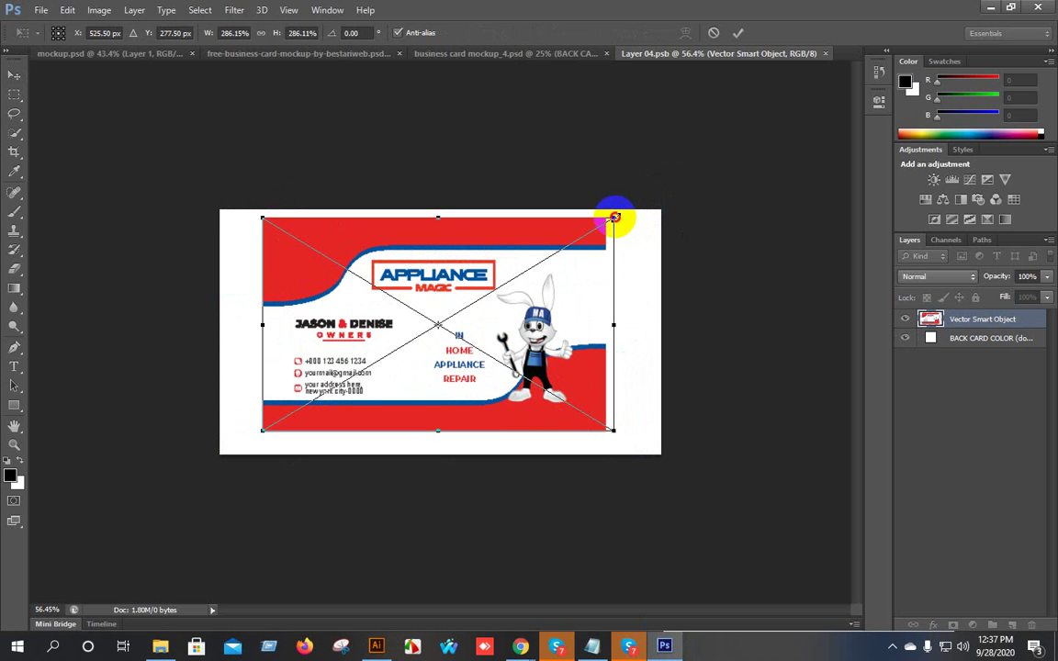
drag(615, 218, 663, 172)
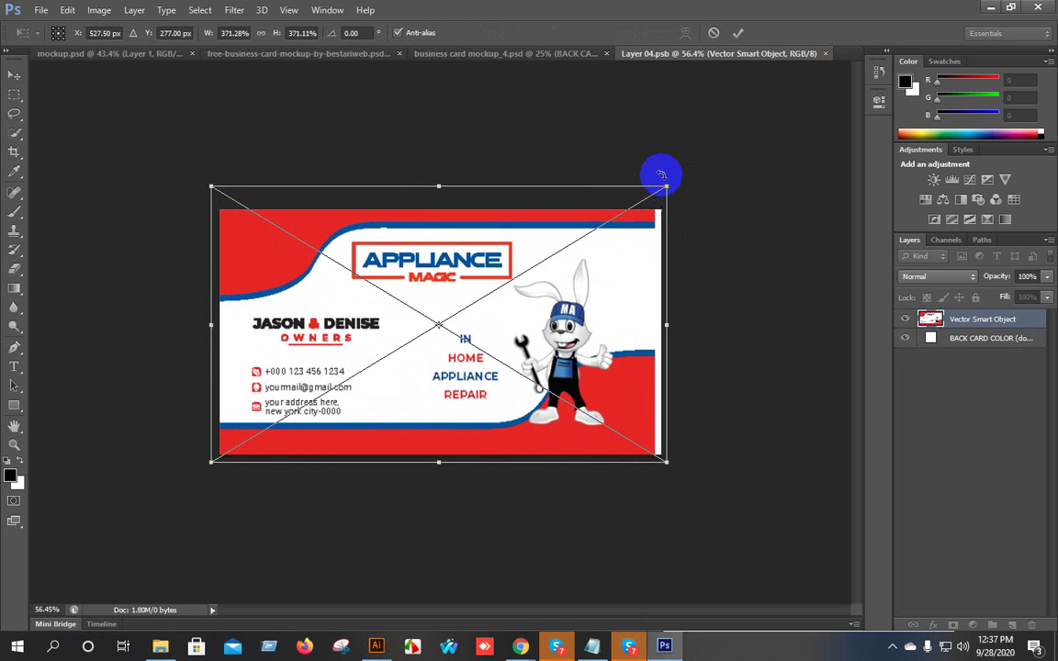
Nudge the placed white card artwork right and down to X 539.5 px, Y 284 px to cover the canvas.
key(Right)
key(Right)
key(Right)
key(Right)
key(Right)
key(Right)
key(Right)
key(Down)
key(Down)
key(Down)
key(Down)
key(Down)
key(Down)
key(Down)
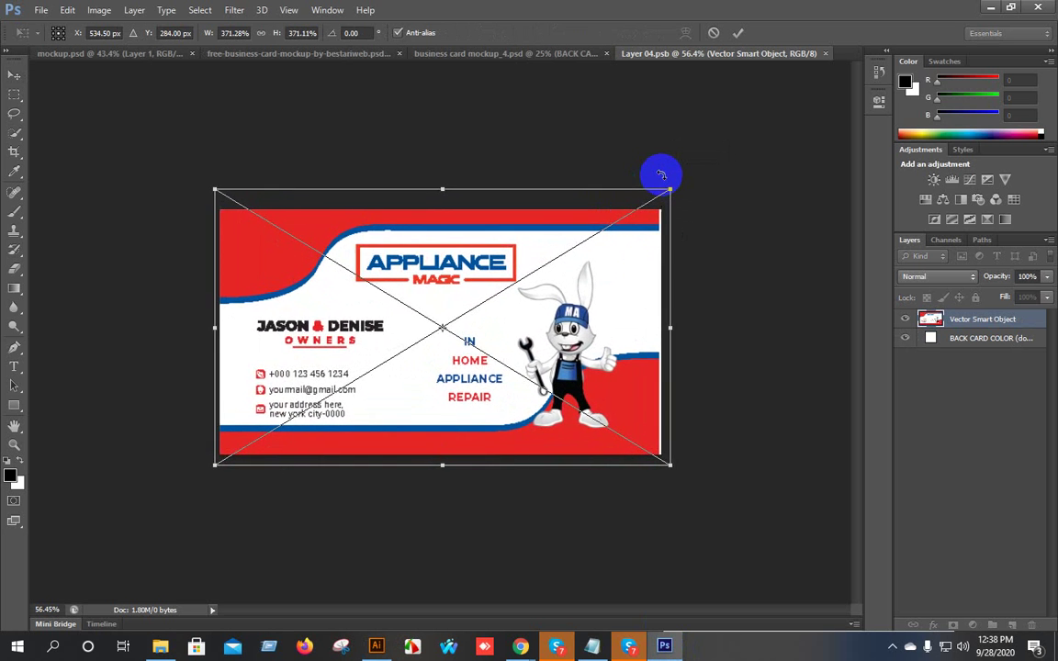
key(Right)
key(Right)
key(Right)
key(Right)
key(Right)
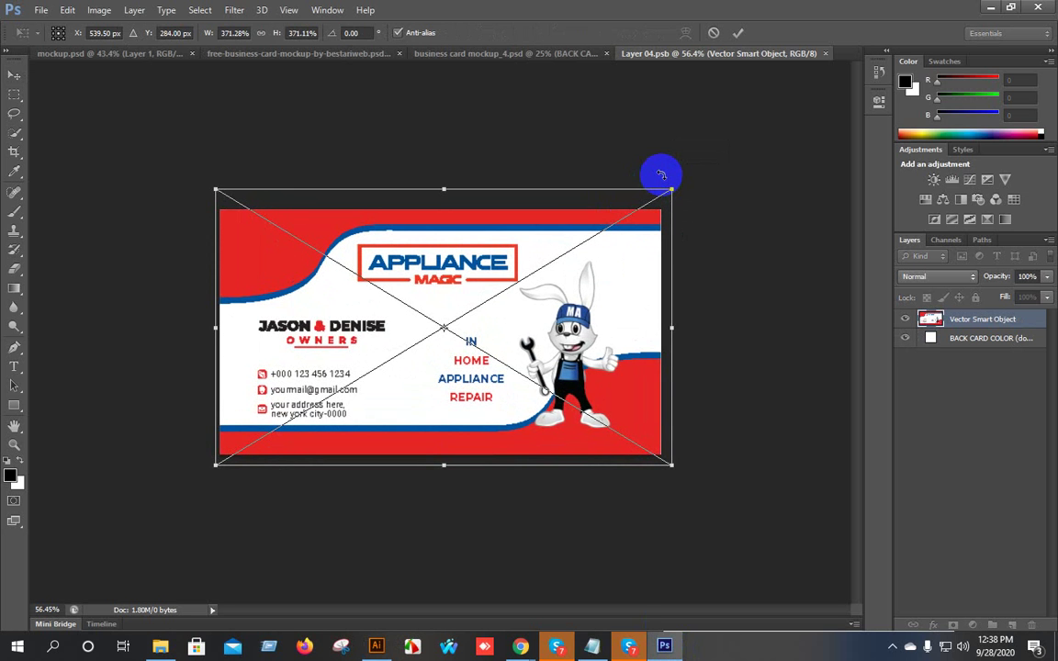
Stretch the white card artwork to about 429% width and 382% height, positioned at X 550.5 px, Y 291.5 px.
drag(250, 278, 254, 298)
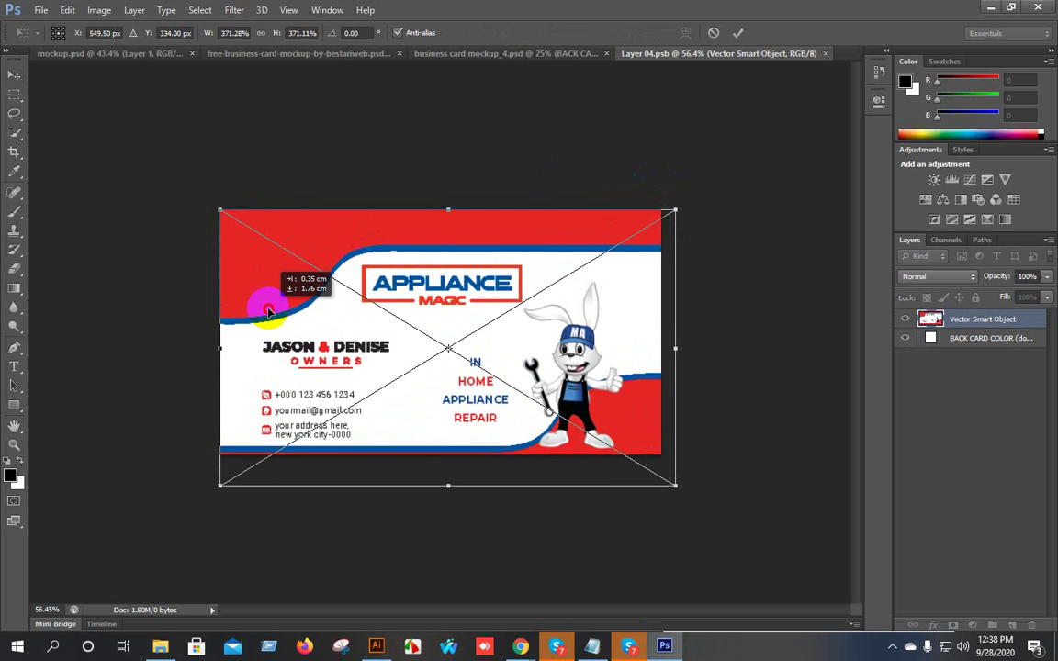
drag(678, 484, 673, 455)
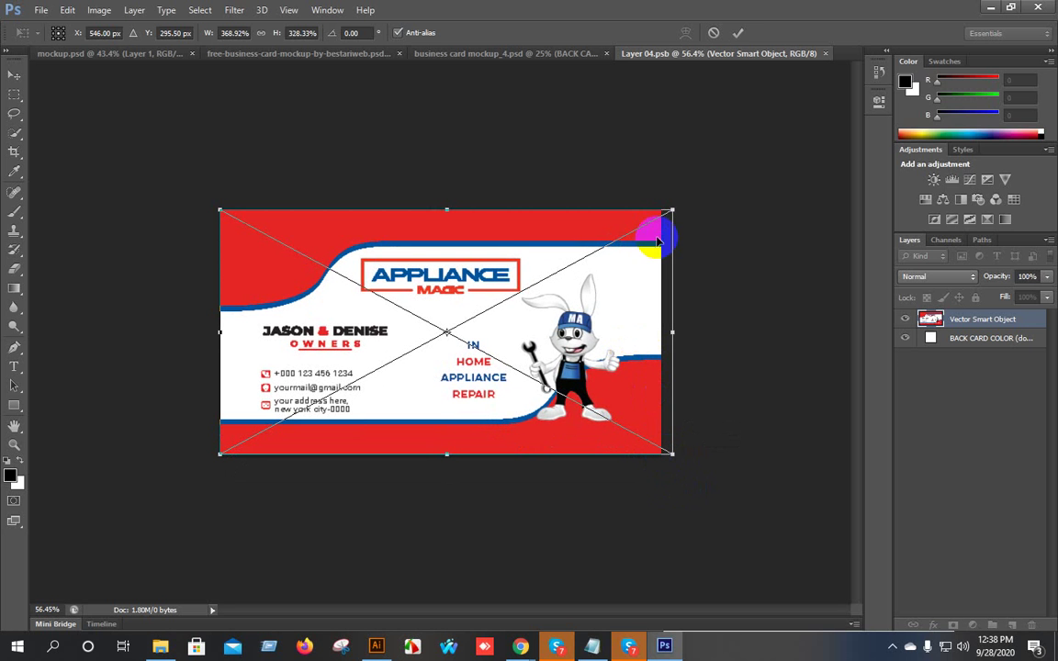
drag(695, 197, 710, 188)
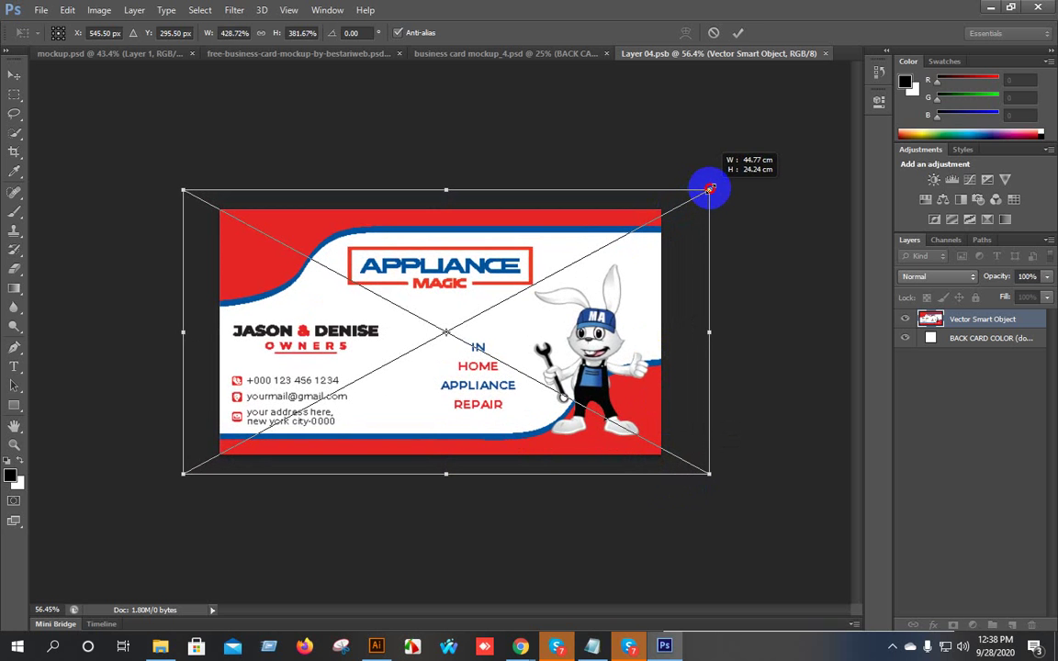
key(Right)
key(Right)
key(Right)
key(Right)
key(Right)
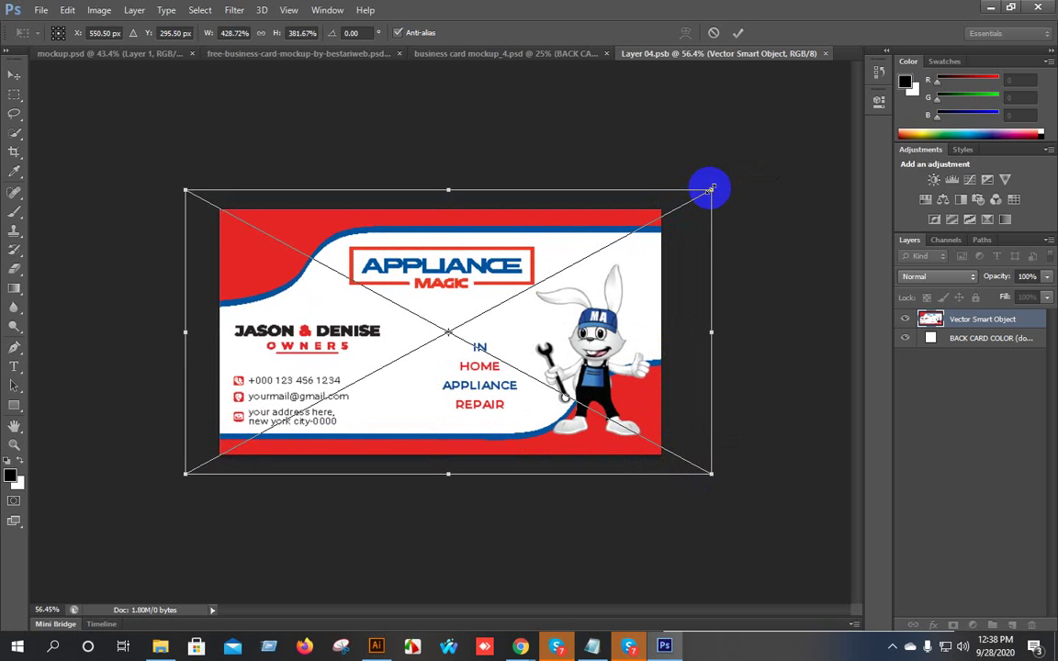
key(Up)
key(Up)
key(Up)
key(Up)
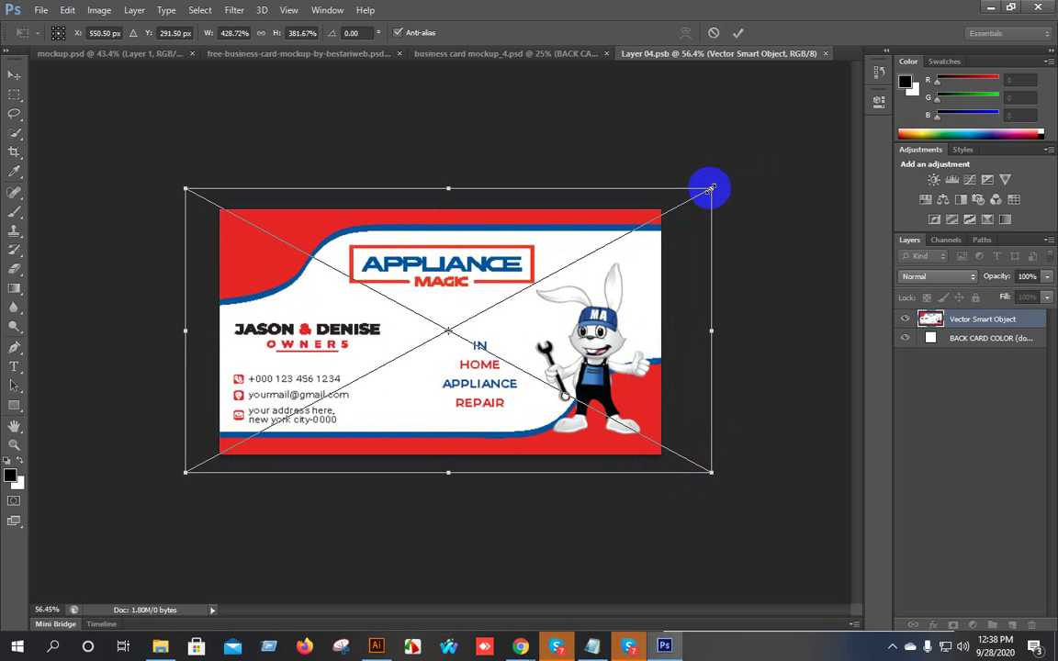
click(738, 33)
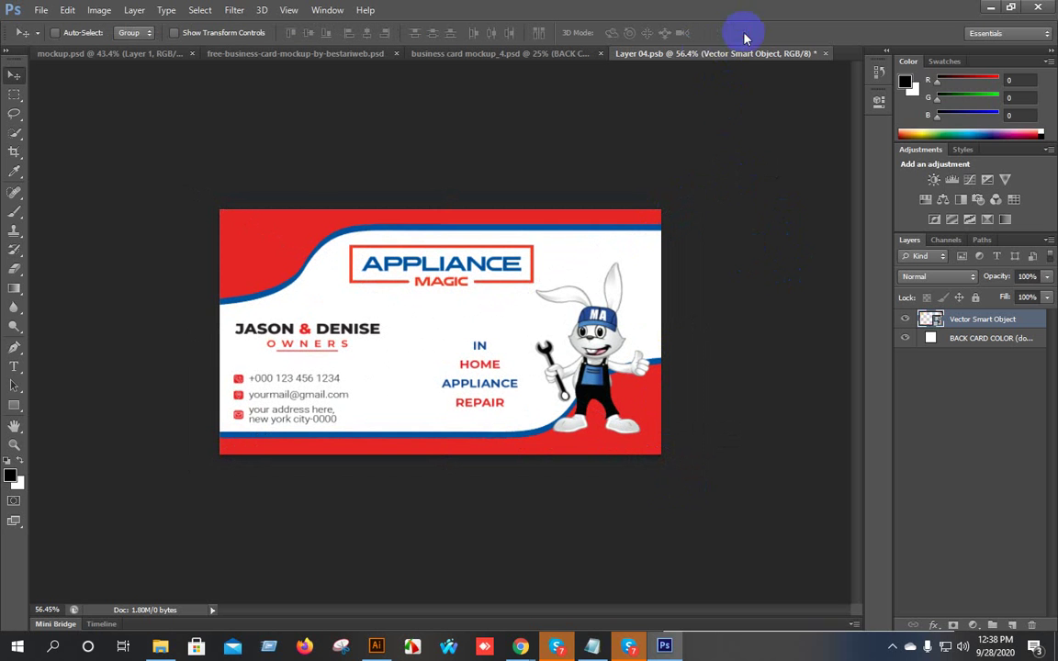
Close the Layer 04.psb smart object and save its changes so the business card mockup_4 artwork updates.
click(826, 55)
click(422, 240)
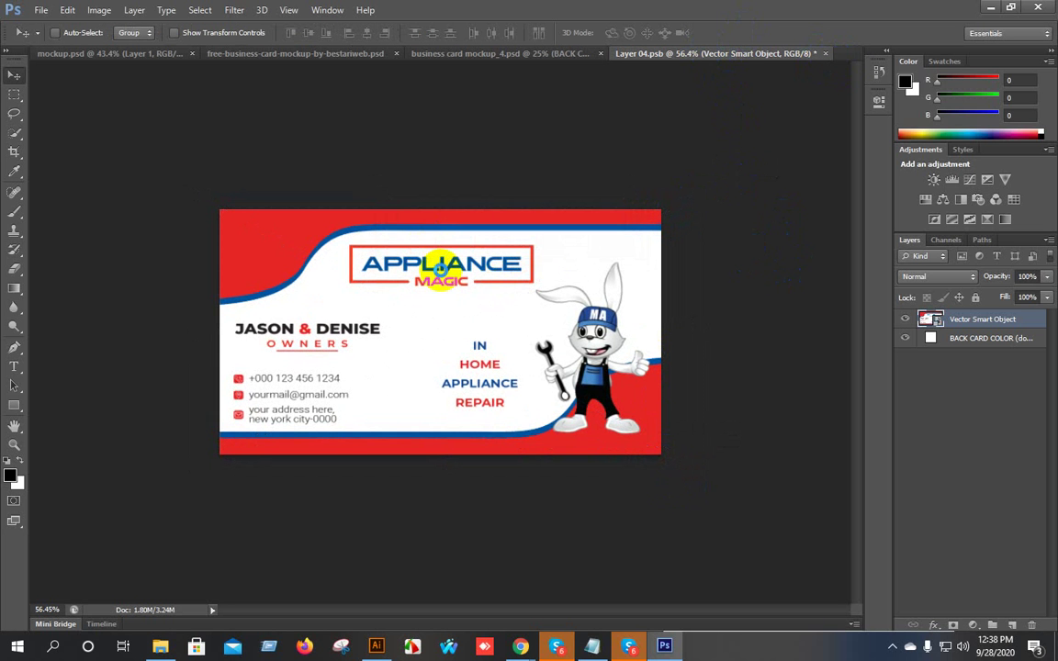
scroll(502, 233, up, 2)
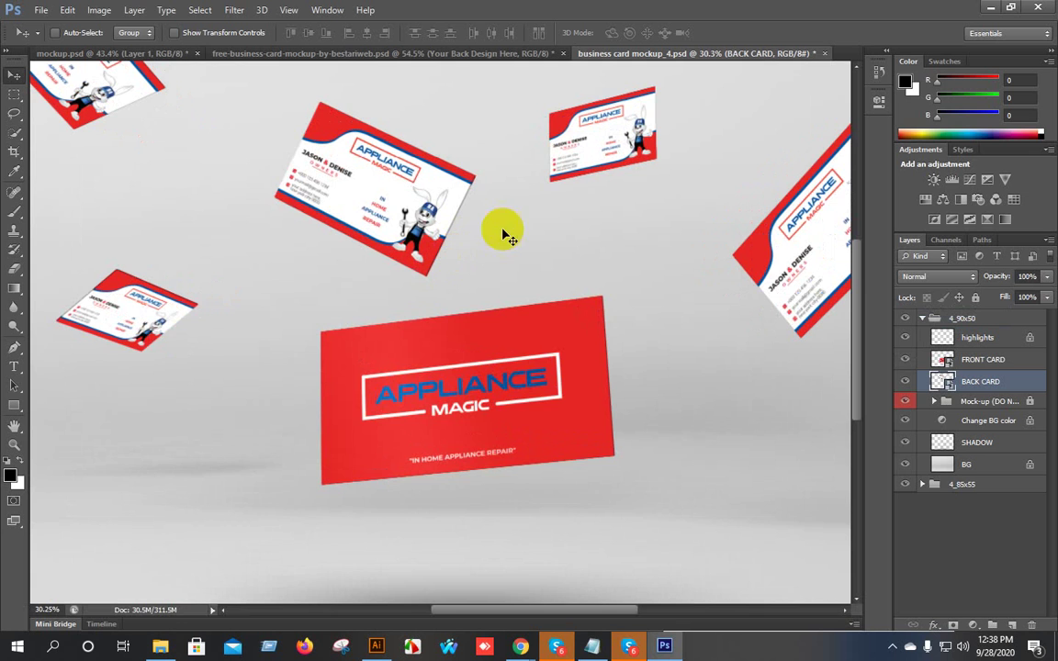
scroll(497, 217, down, 3)
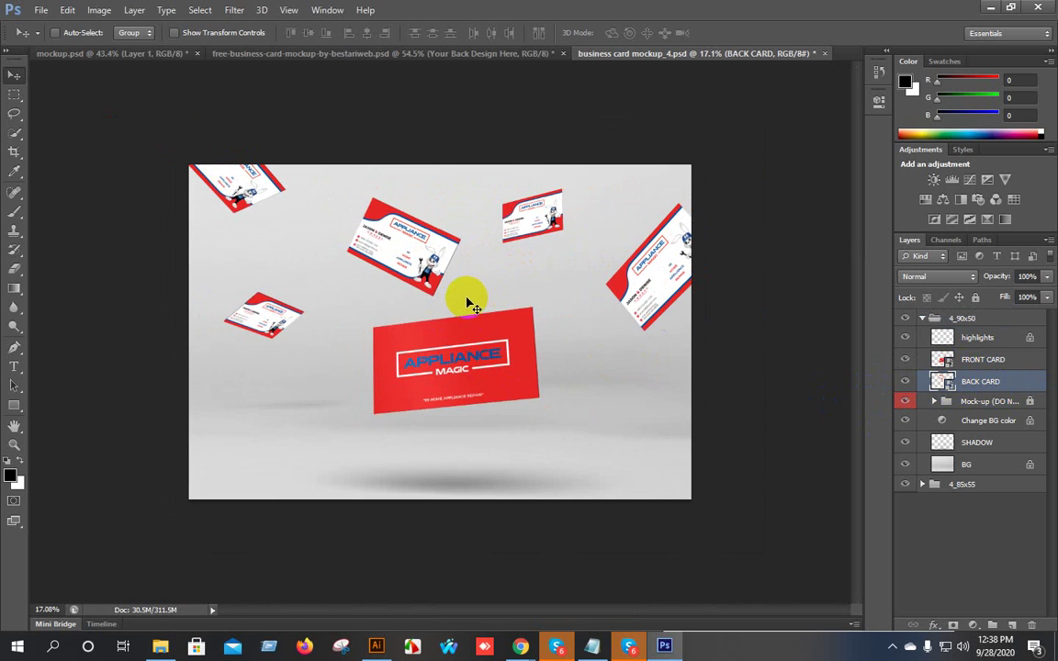
View the free-business-card mockup, switch to Illustrator and examine the Appliance Magic card designs in Business card p 1.ai.
click(429, 57)
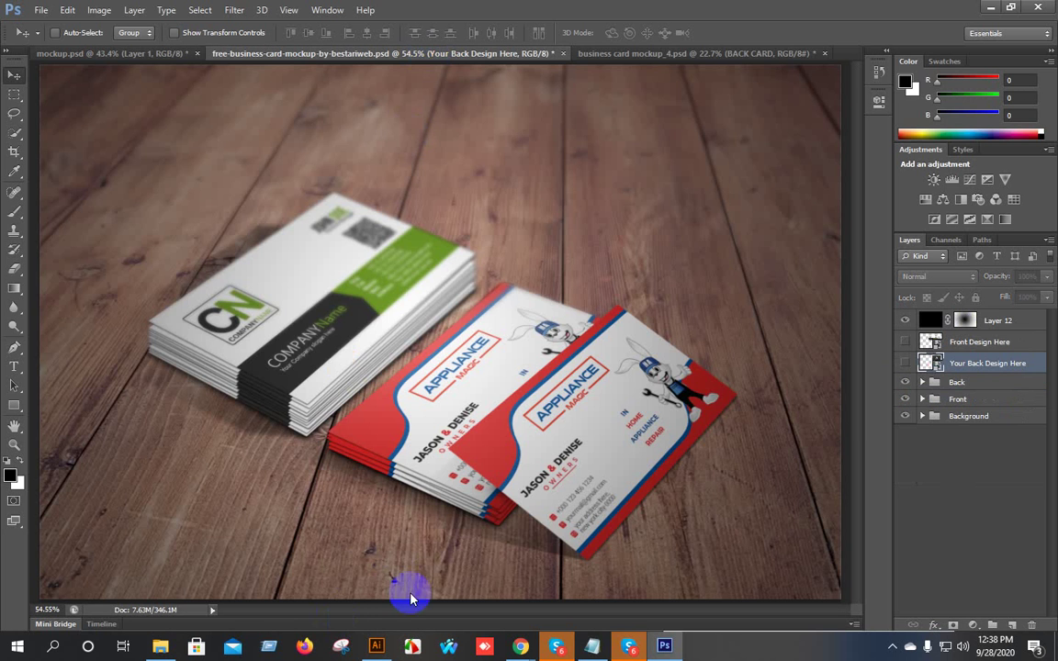
click(376, 647)
click(602, 453)
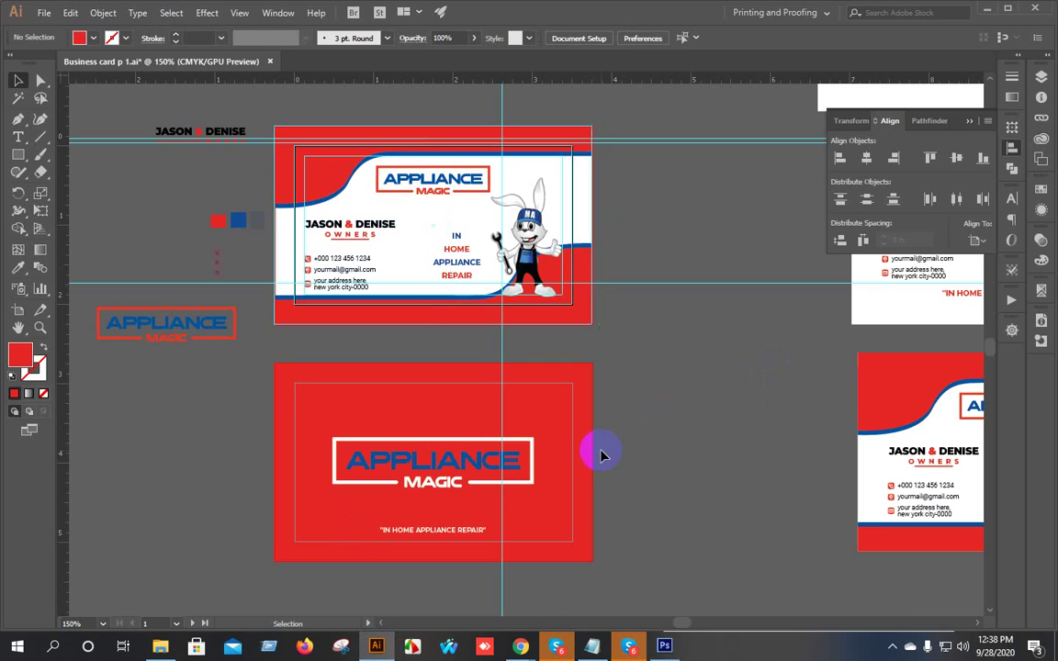
scroll(602, 453, down, 2)
drag(627, 444, 379, 437)
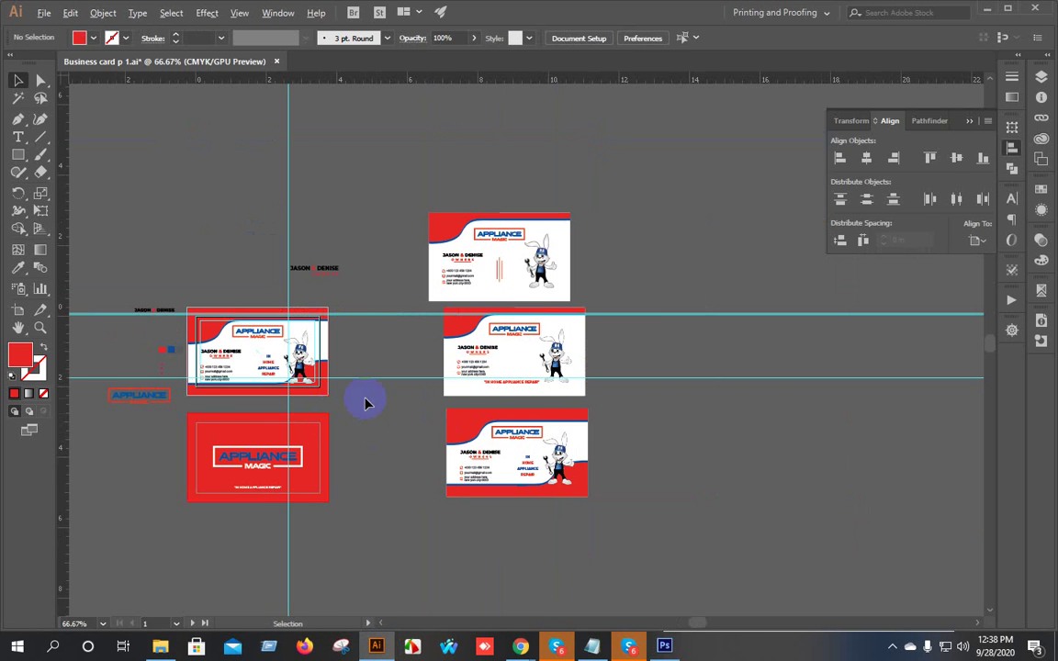
scroll(542, 443, up, 1)
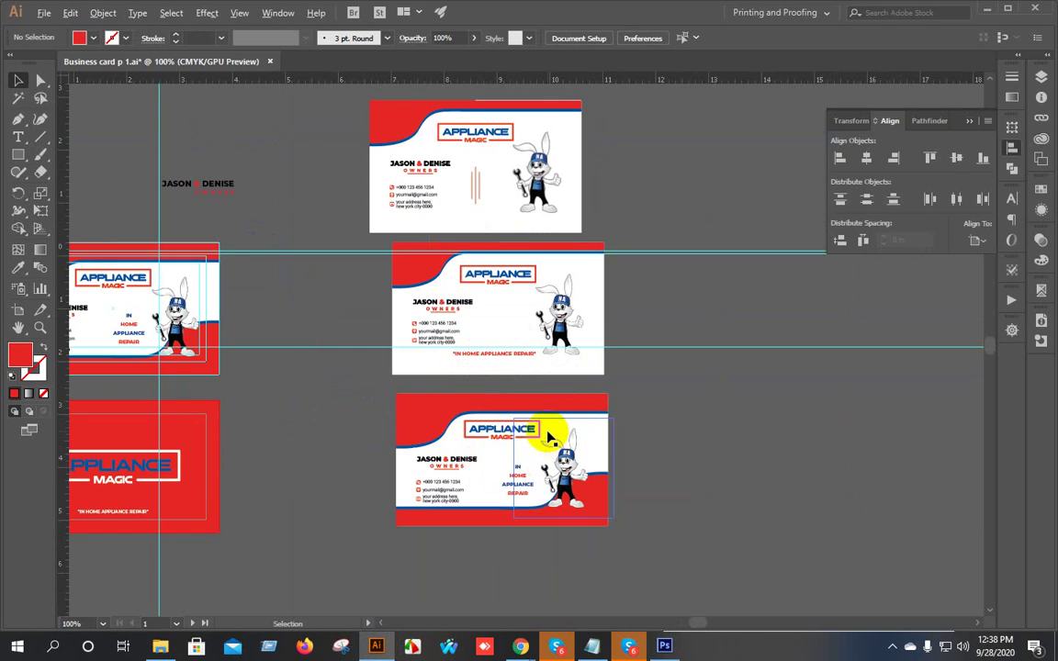
scroll(549, 439, down, 1)
drag(347, 377, 597, 333)
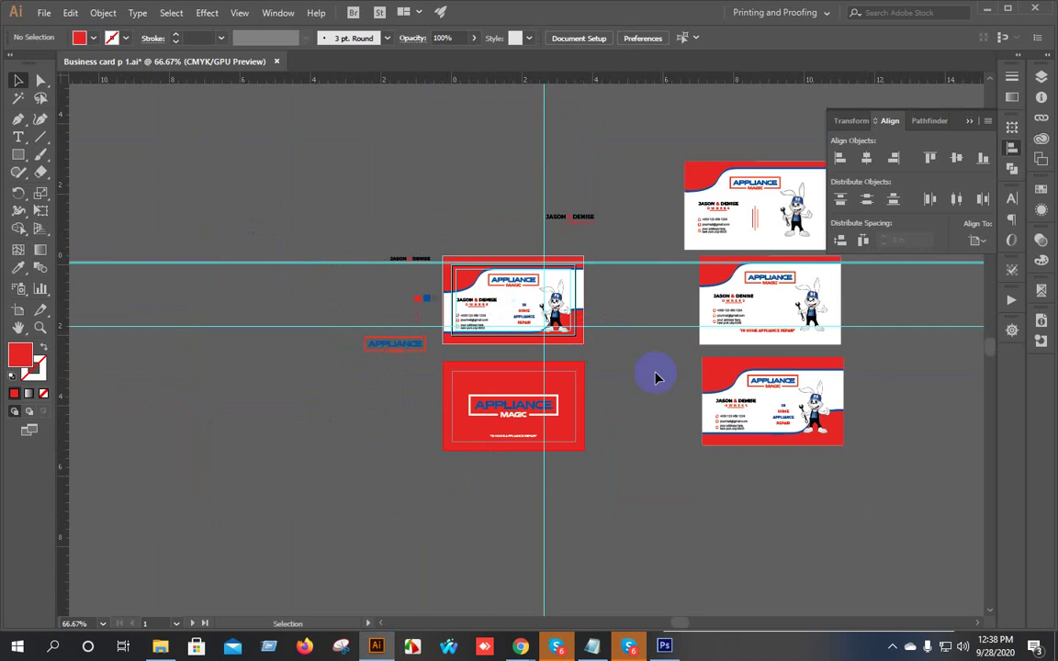
scroll(519, 311, up, 3)
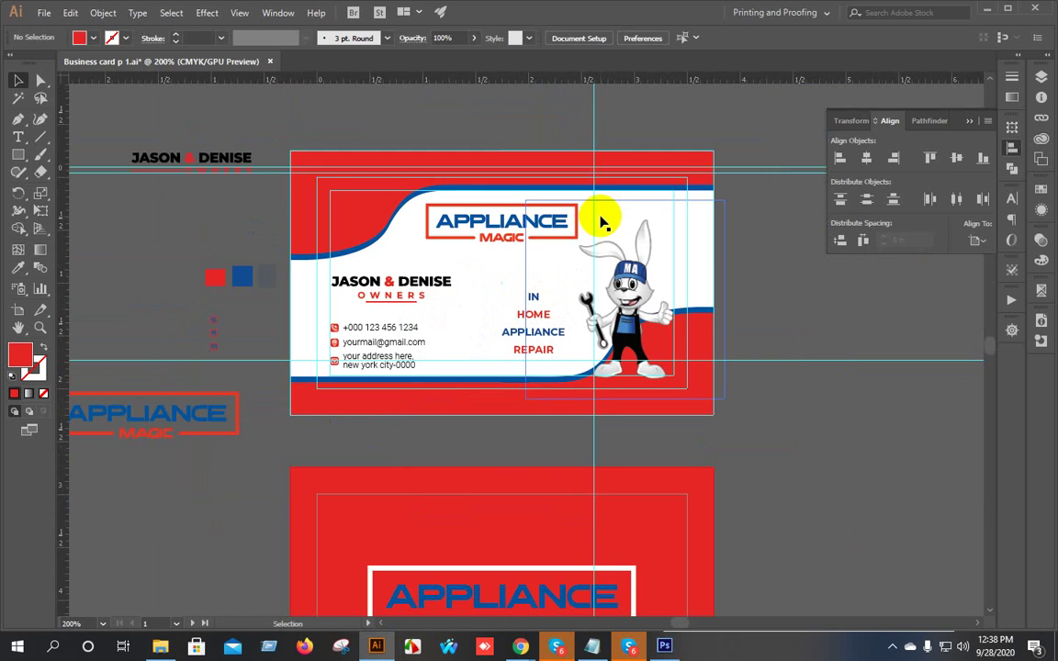
drag(673, 236, 585, 297)
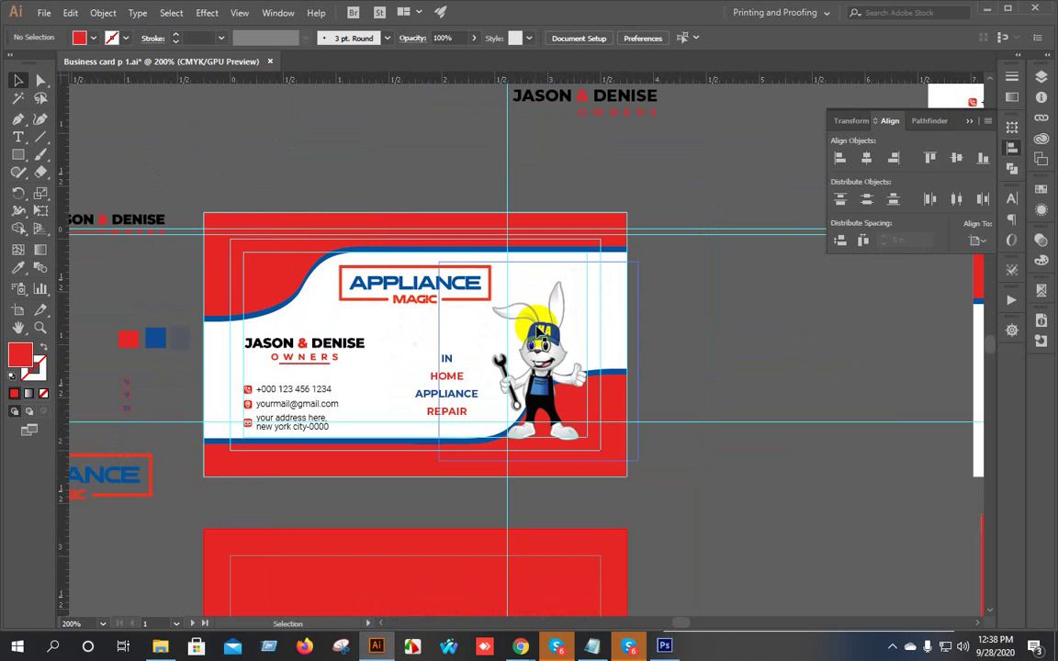
scroll(505, 315, down, 2)
scroll(505, 315, up, 2)
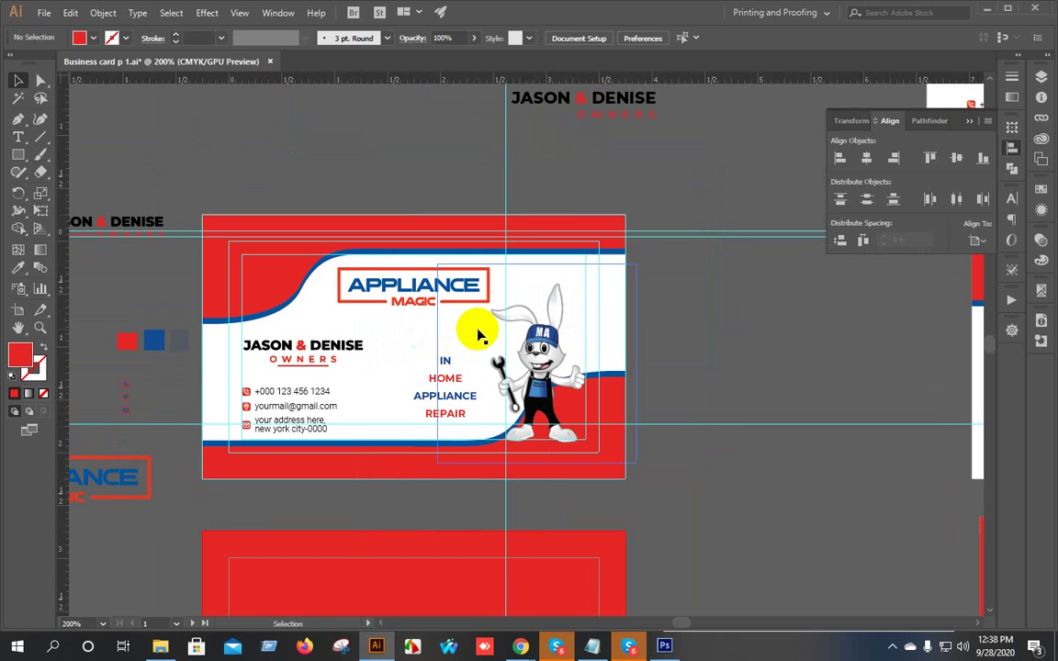
scroll(708, 302, down, 2)
scroll(504, 328, up, 2)
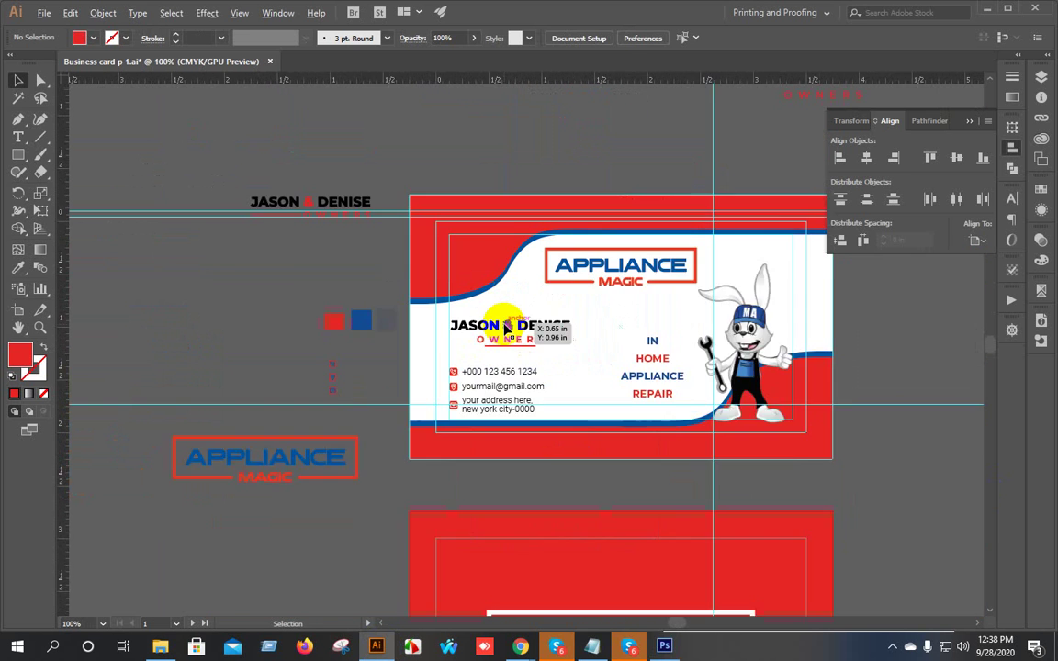
Ungroup the artwork of the front business card on the artboard.
scroll(504, 328, up, 2)
click(542, 229)
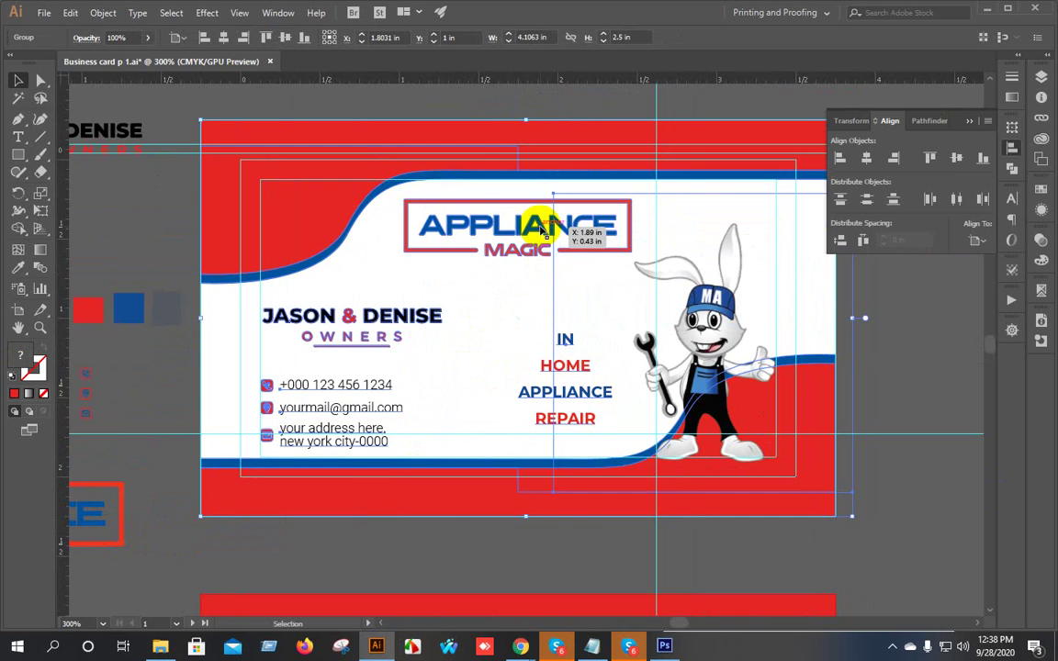
scroll(535, 246, down, 2)
right_click(635, 260)
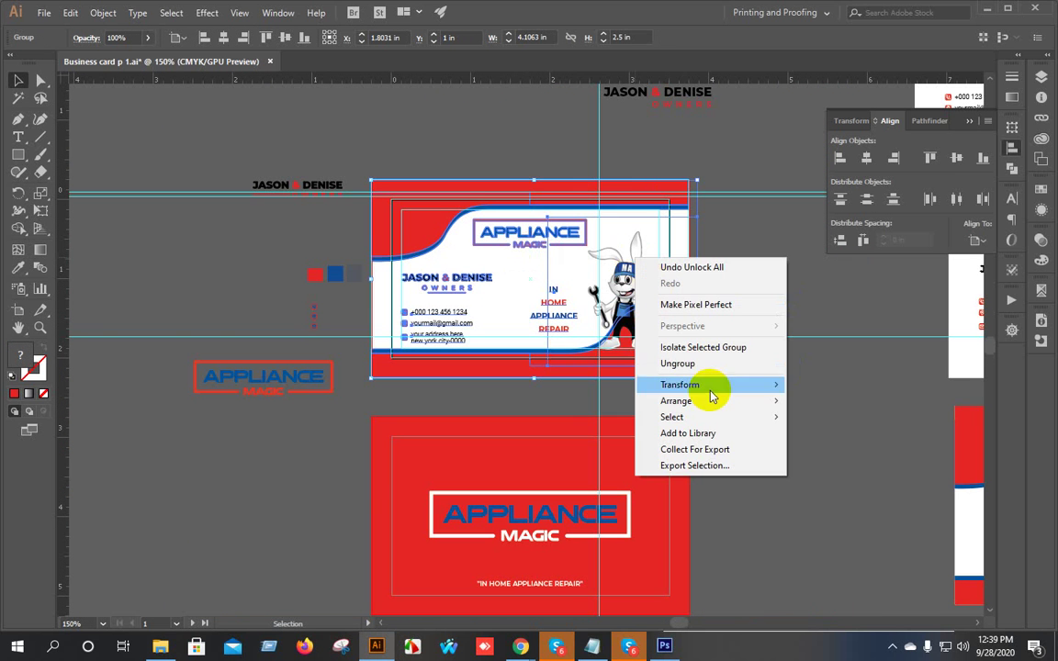
click(677, 364)
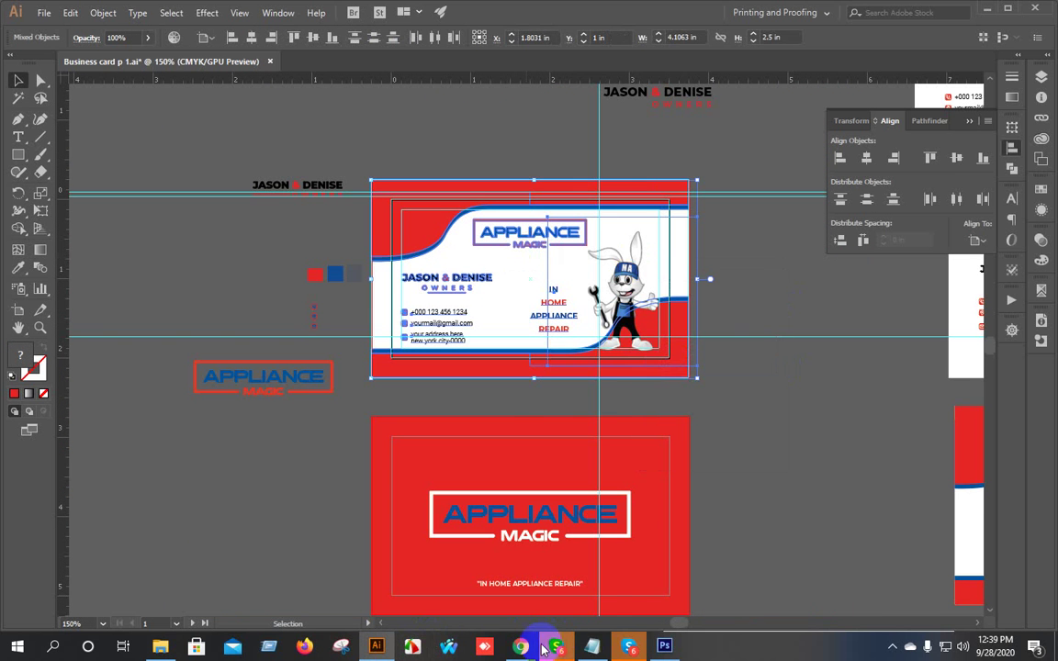
Switch to Chrome to check the Google Meet call and its chat, and close one open Facebook conversation.
mouse_move(541, 648)
click(597, 574)
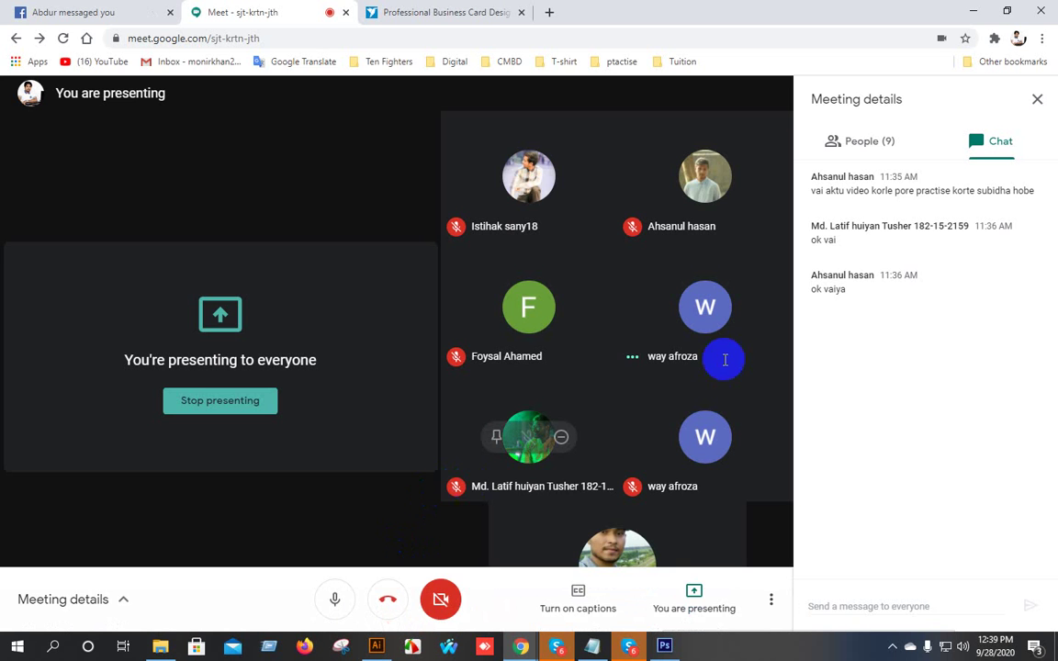
click(1037, 99)
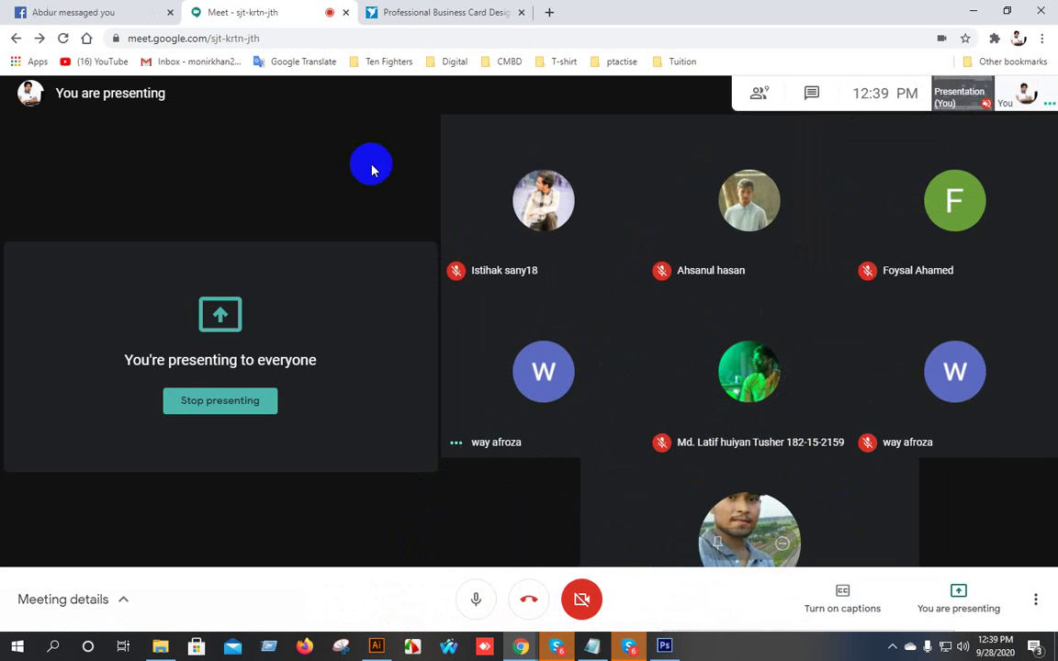
click(101, 12)
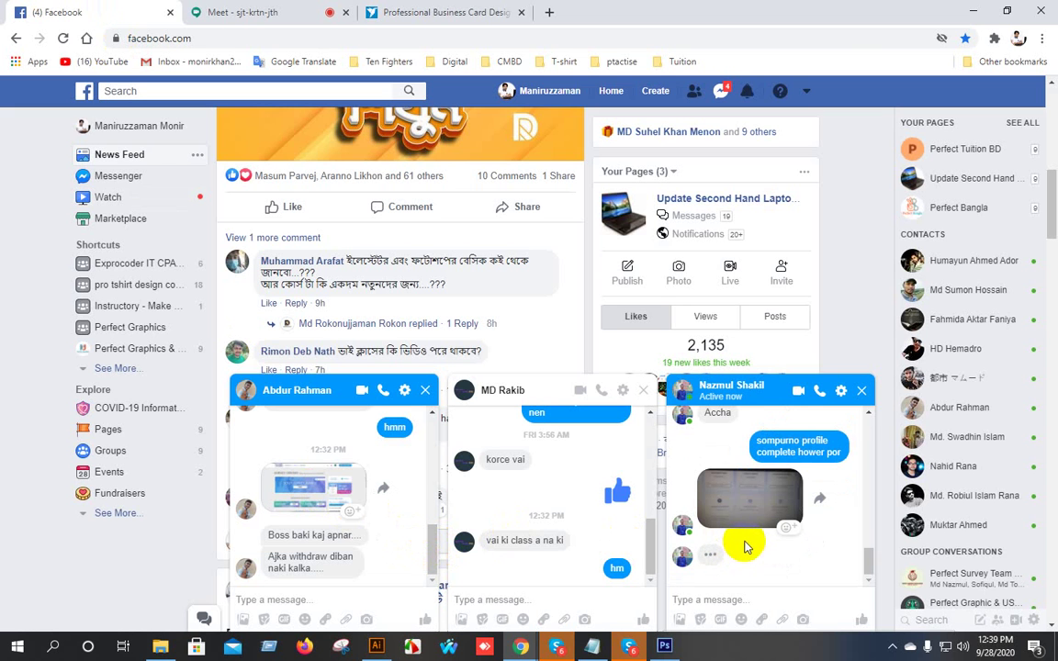
click(863, 393)
click(292, 9)
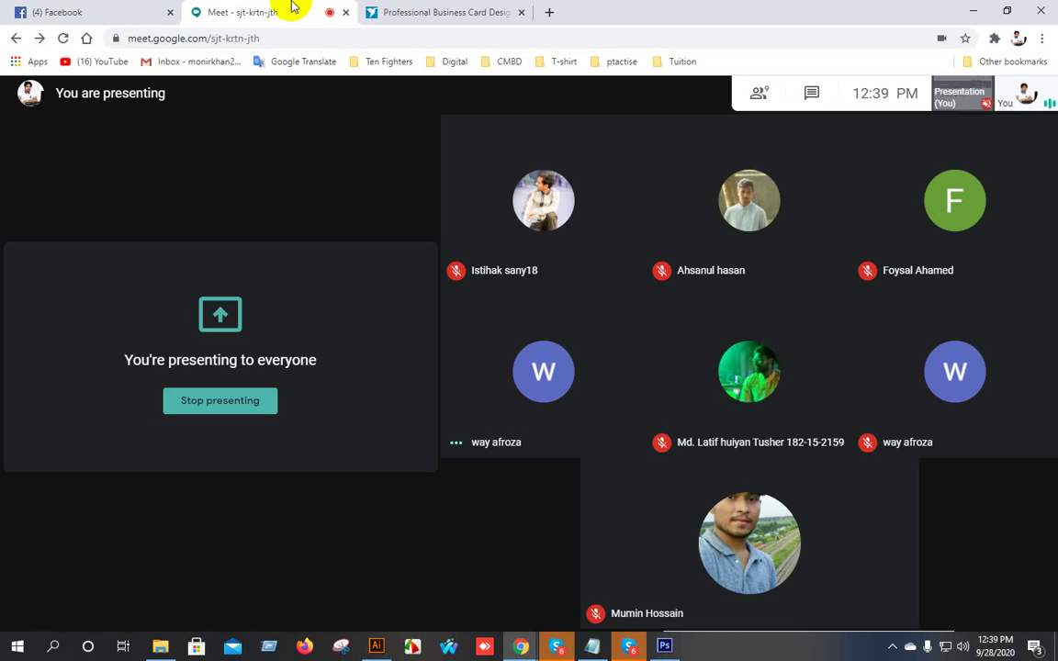
click(809, 94)
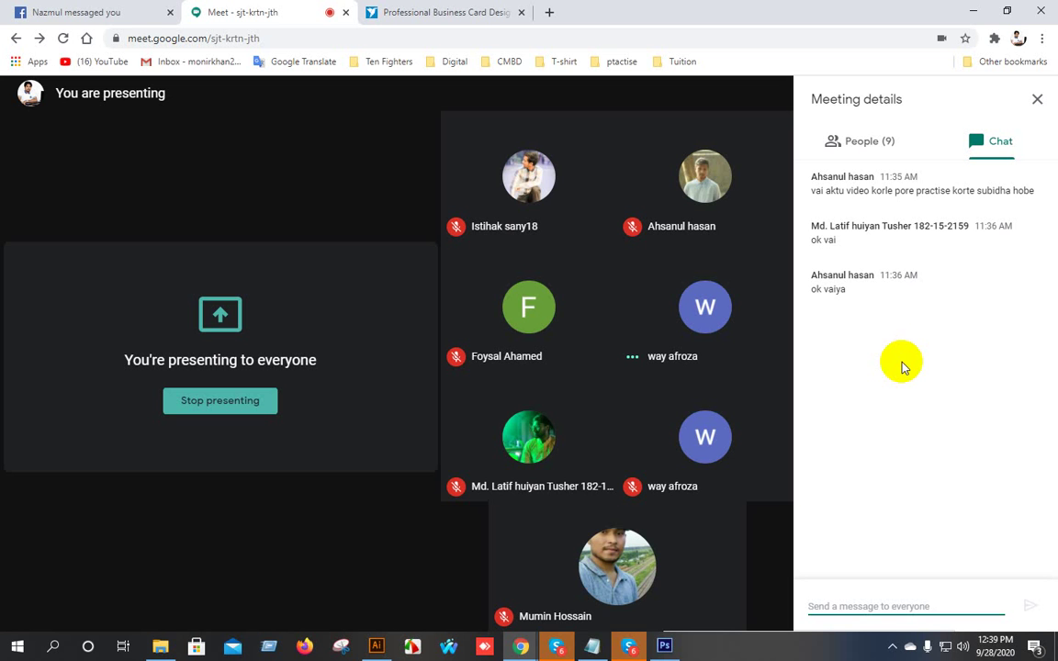
Switch back to Illustrator and compare the three alternative front card layouts with the main front card.
click(375, 646)
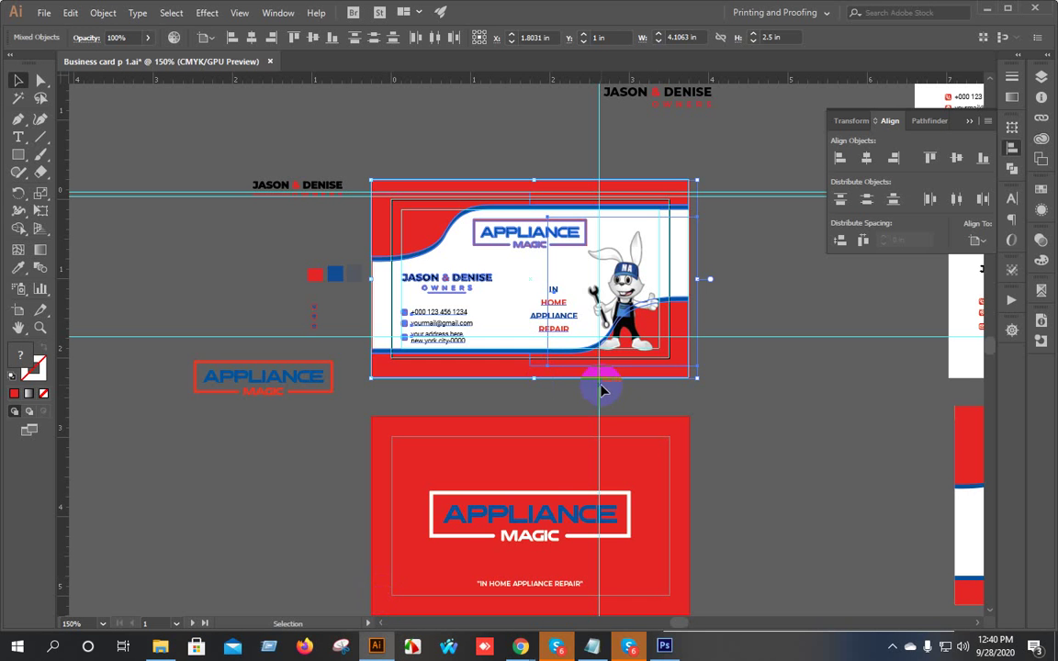
click(831, 368)
drag(831, 367, 621, 372)
scroll(632, 328, up, 1)
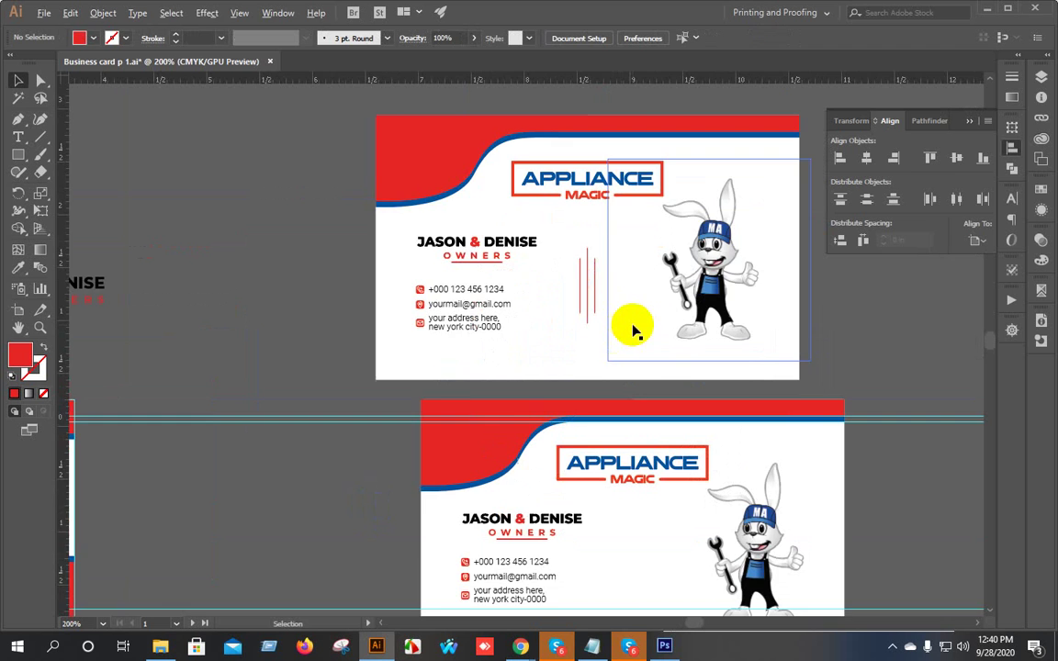
drag(622, 302, 547, 374)
scroll(532, 296, down, 2)
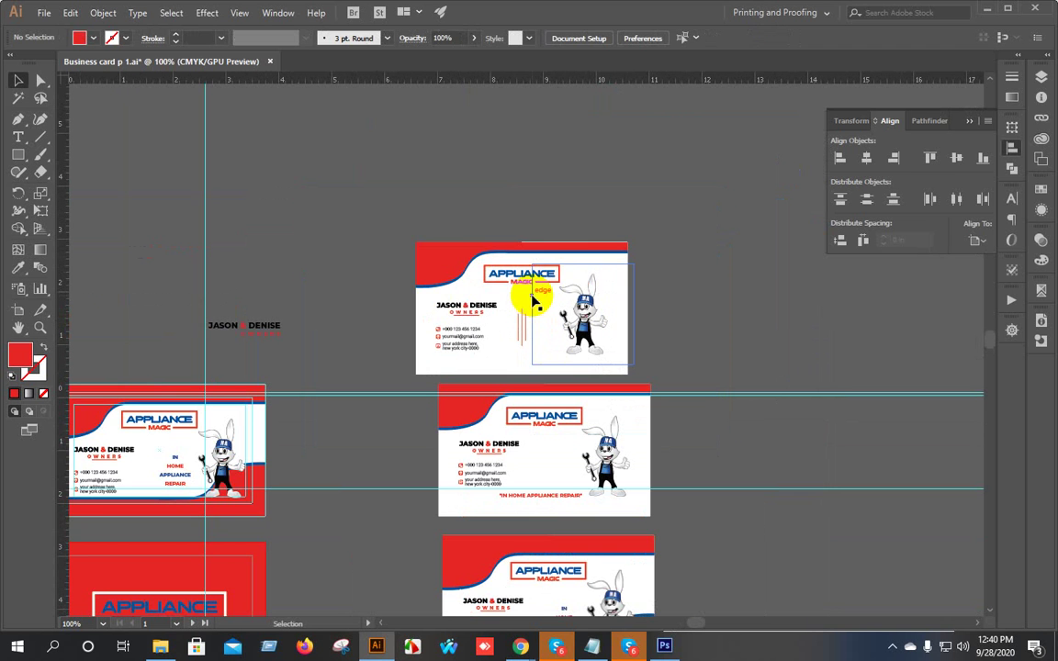
scroll(584, 255, up, 3)
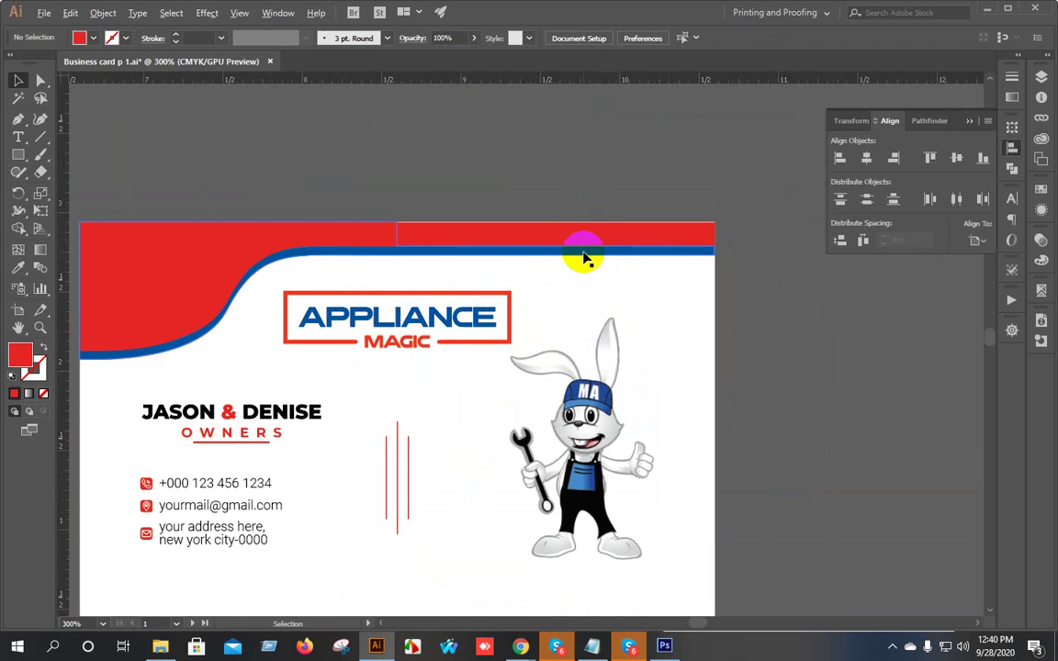
scroll(425, 255, down, 1)
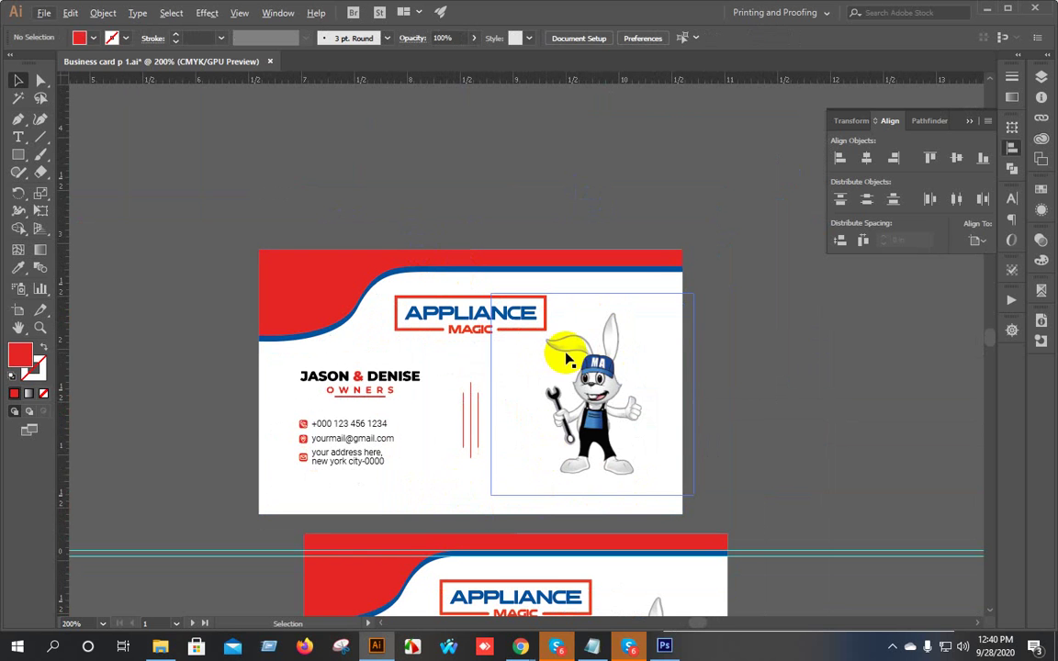
scroll(567, 358, down, 1)
scroll(548, 327, down, 1)
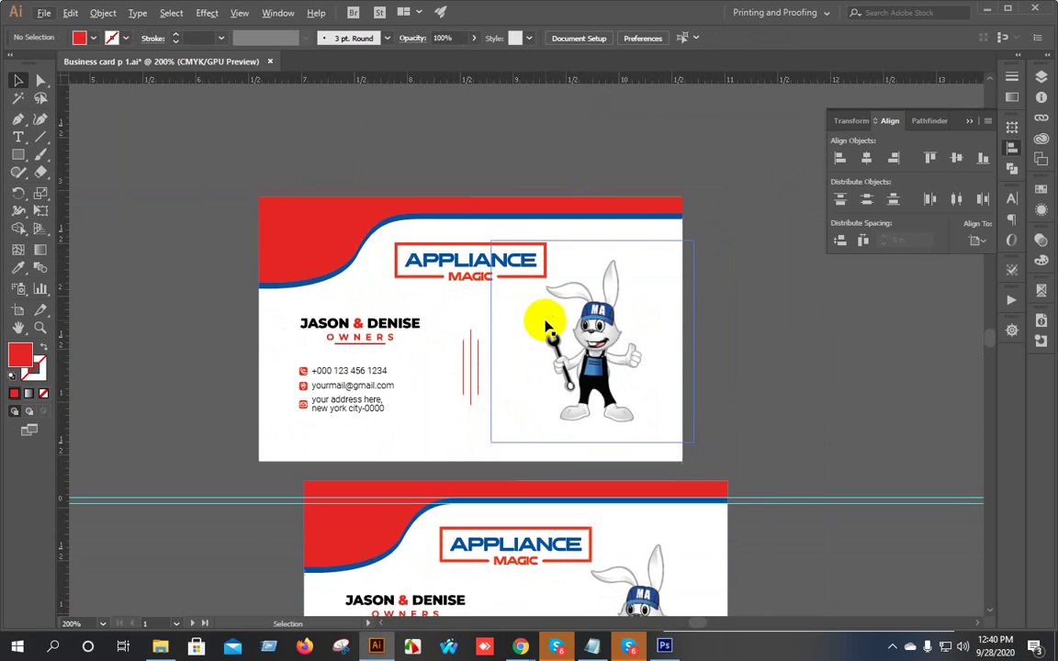
scroll(548, 327, down, 1)
scroll(551, 317, down, 1)
scroll(577, 385, down, 1)
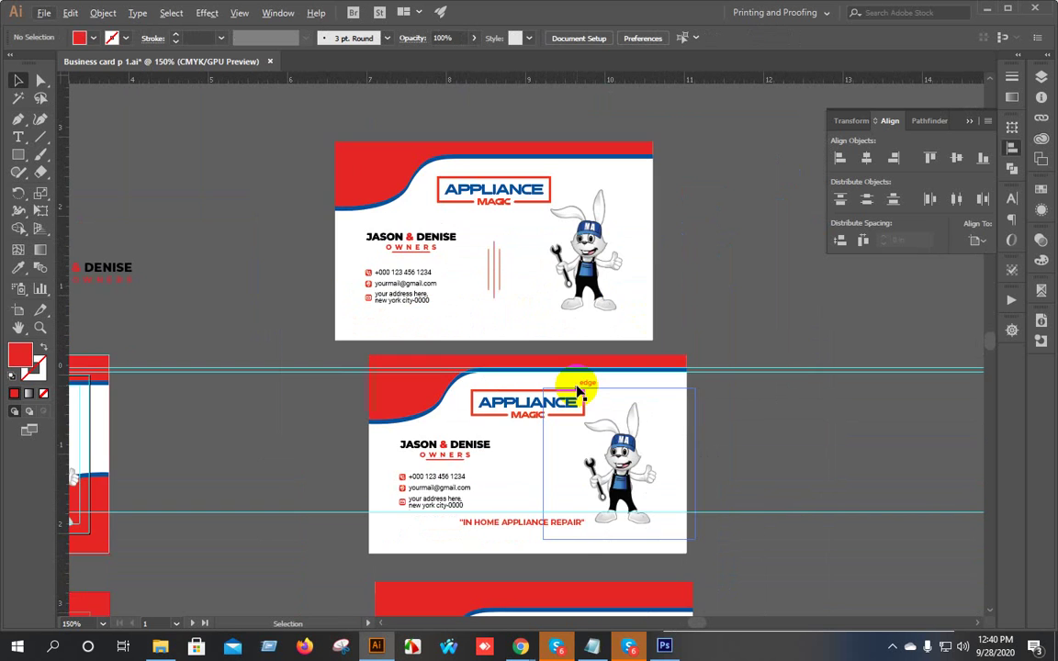
scroll(595, 425, up, 1)
scroll(590, 405, down, 4)
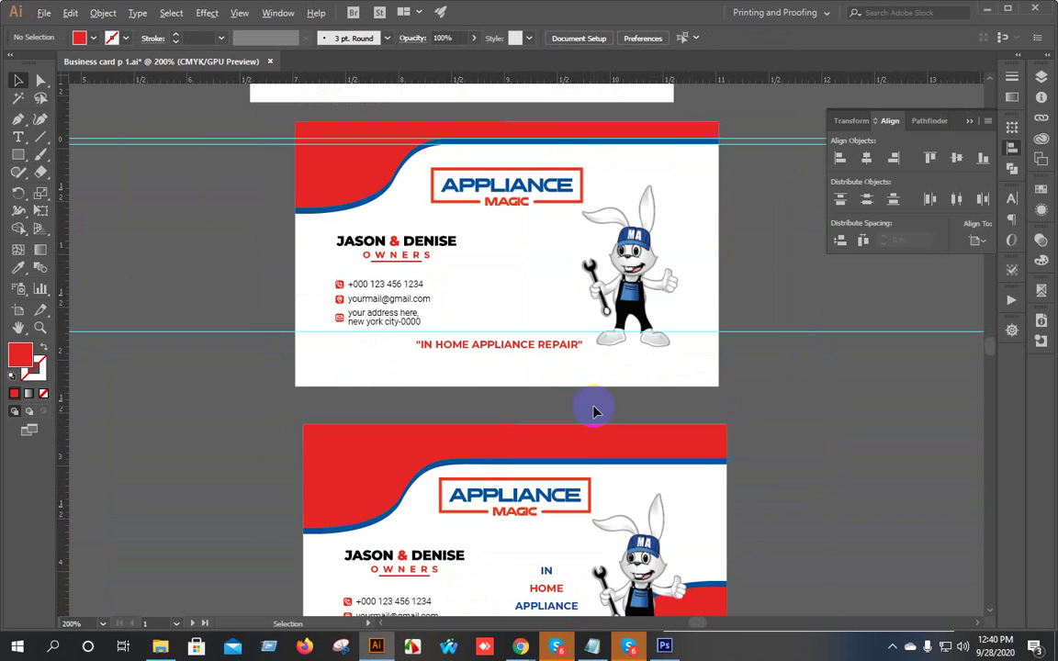
scroll(542, 459, down, 4)
scroll(545, 484, up, 3)
drag(237, 337, 597, 368)
scroll(382, 291, up, 2)
drag(328, 287, 541, 327)
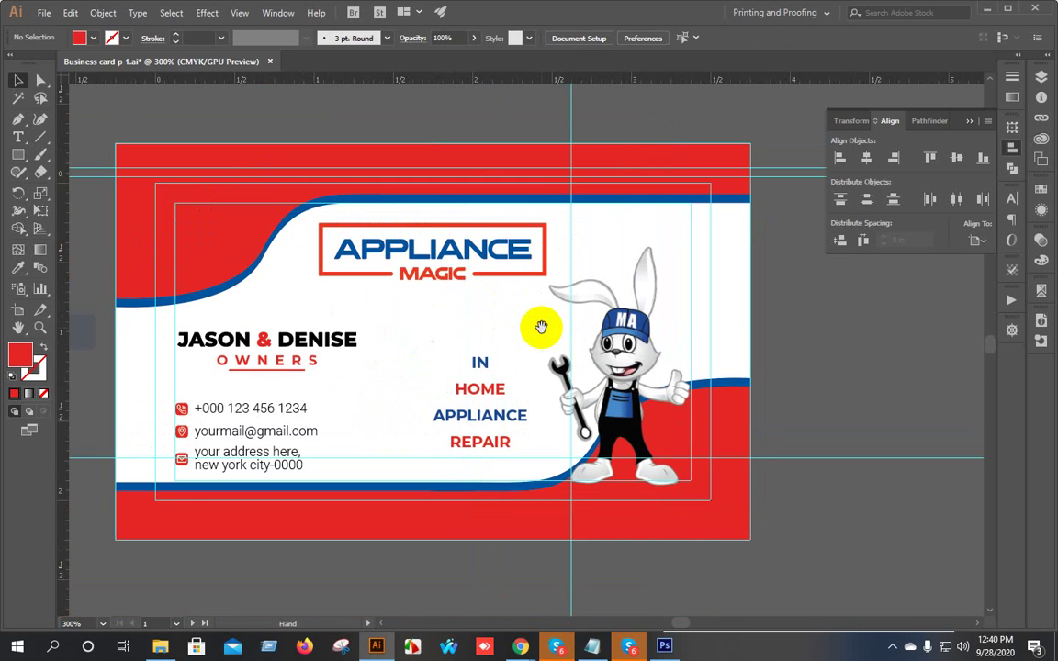
Delete the red and blue wave shape along the upper edge of the front card.
drag(437, 267, 408, 278)
scroll(406, 278, down, 2)
click(323, 236)
key(Delete)
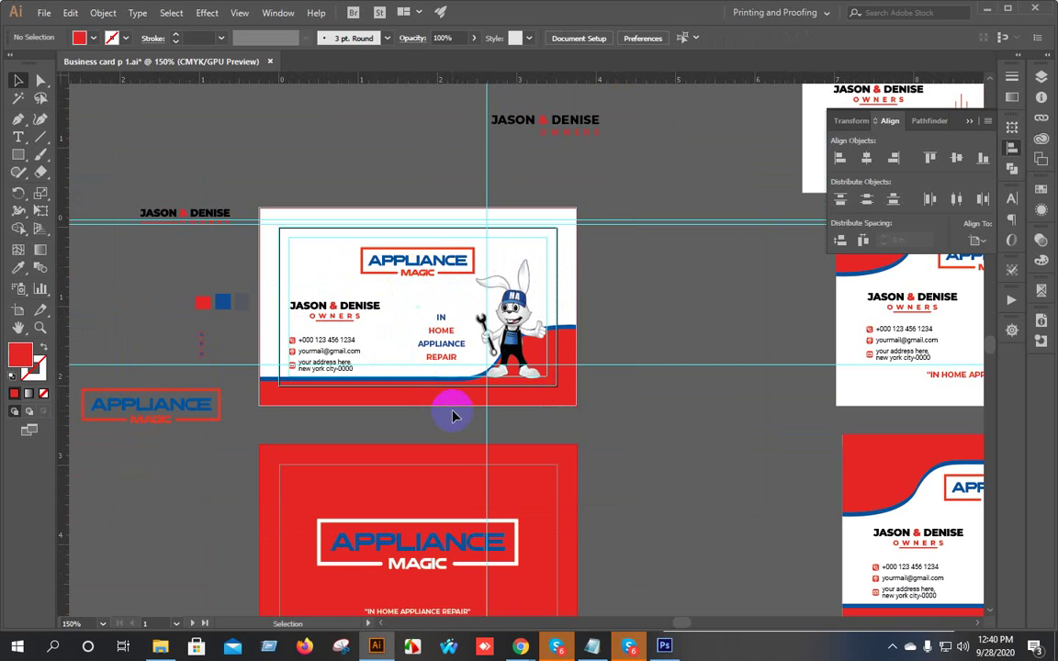
Move the Appliance Magic logo to the front card's upper-right corner and shift the rabbit mascot slightly right beneath it.
click(459, 395)
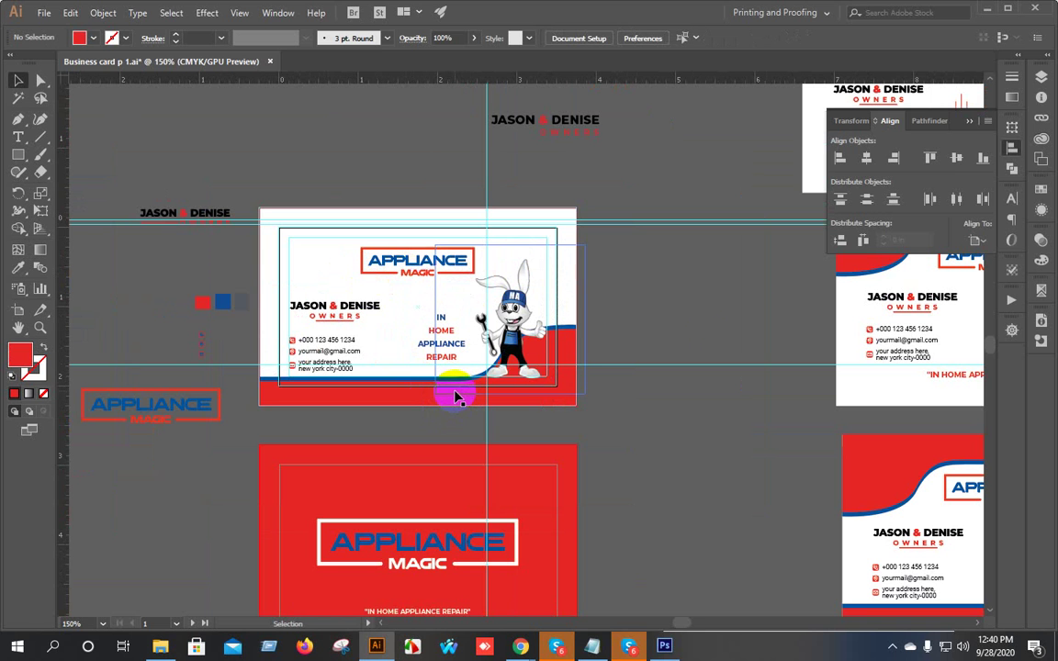
scroll(451, 315, up, 2)
click(347, 223)
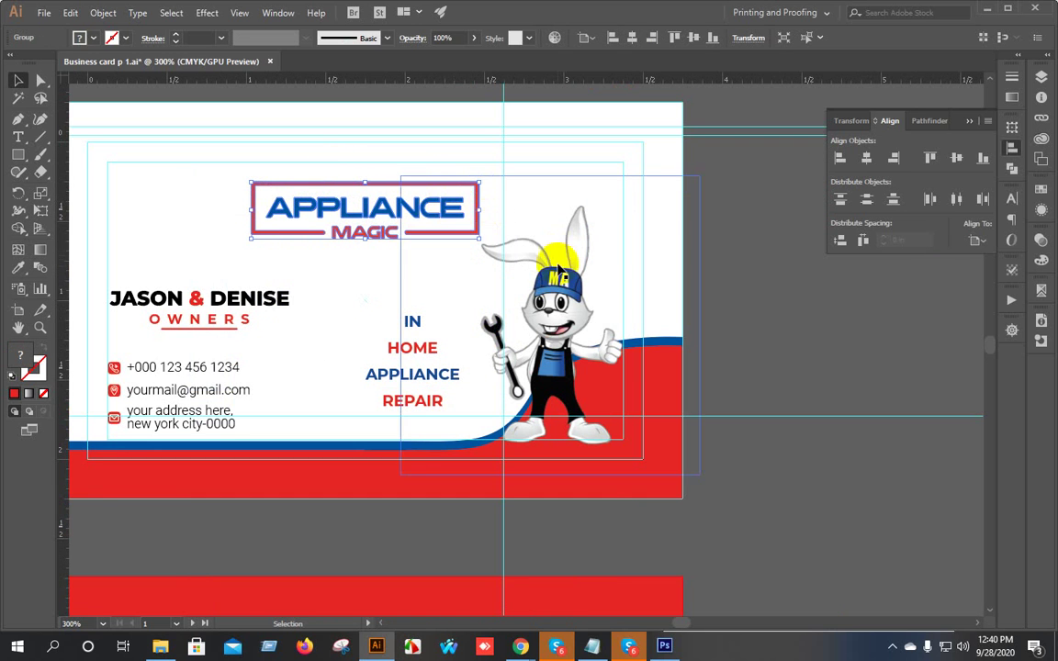
click(498, 240)
drag(397, 177, 526, 199)
Move the owners' names block and the contact details block higher along the left side of the front card.
drag(170, 302, 202, 232)
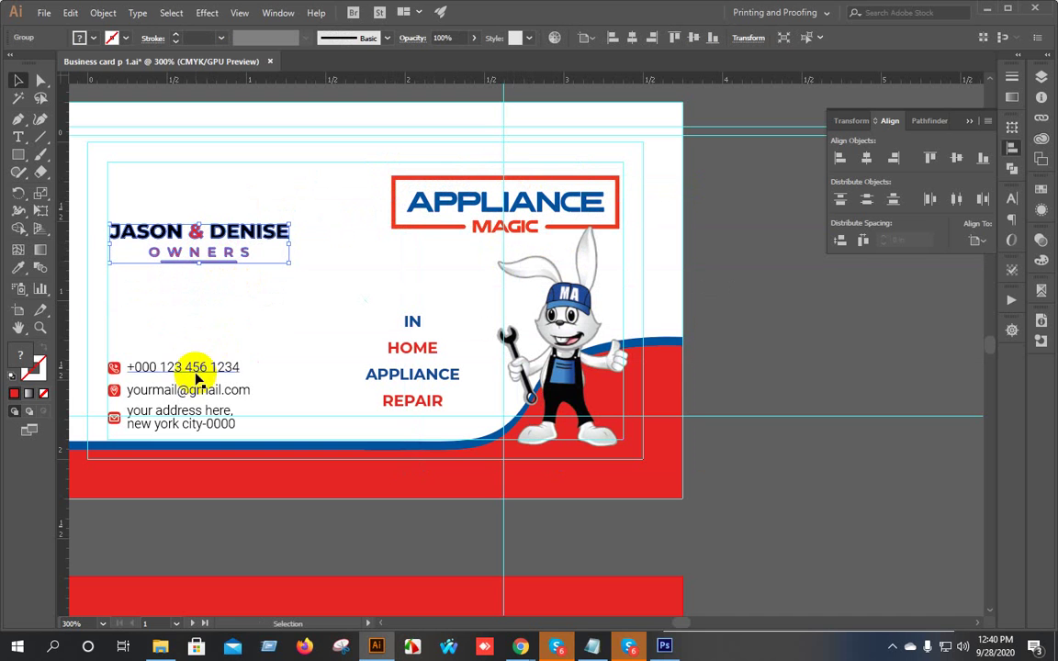
drag(196, 367, 200, 327)
scroll(496, 520, down, 1)
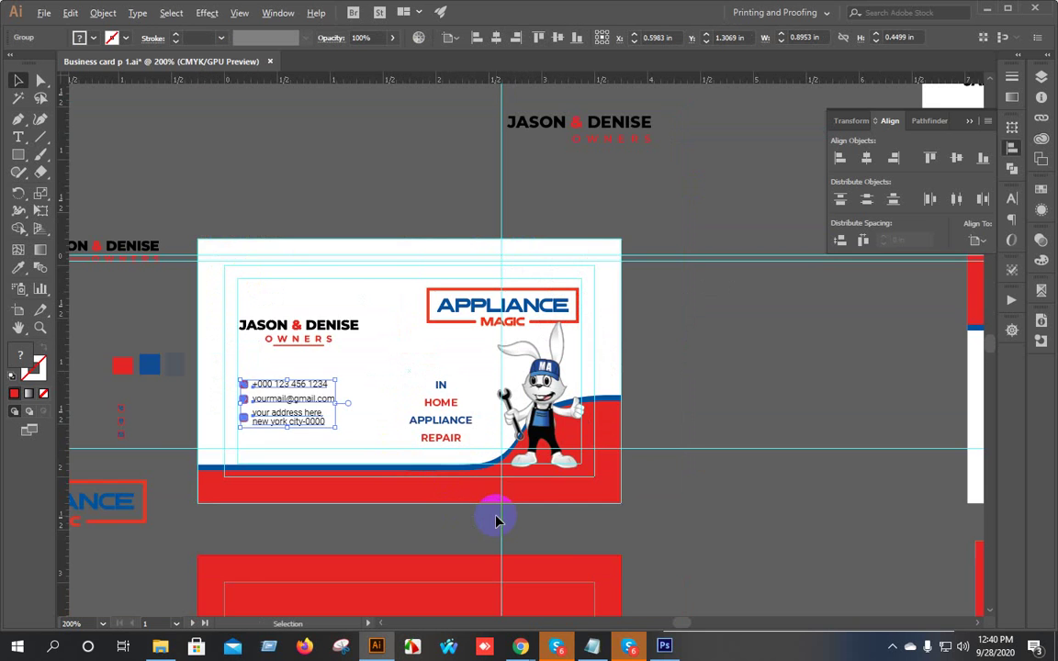
Move the red and blue wave shape along the front card's lower edge upward, beneath the contact details block.
scroll(666, 495, down, 1)
drag(673, 464, 625, 443)
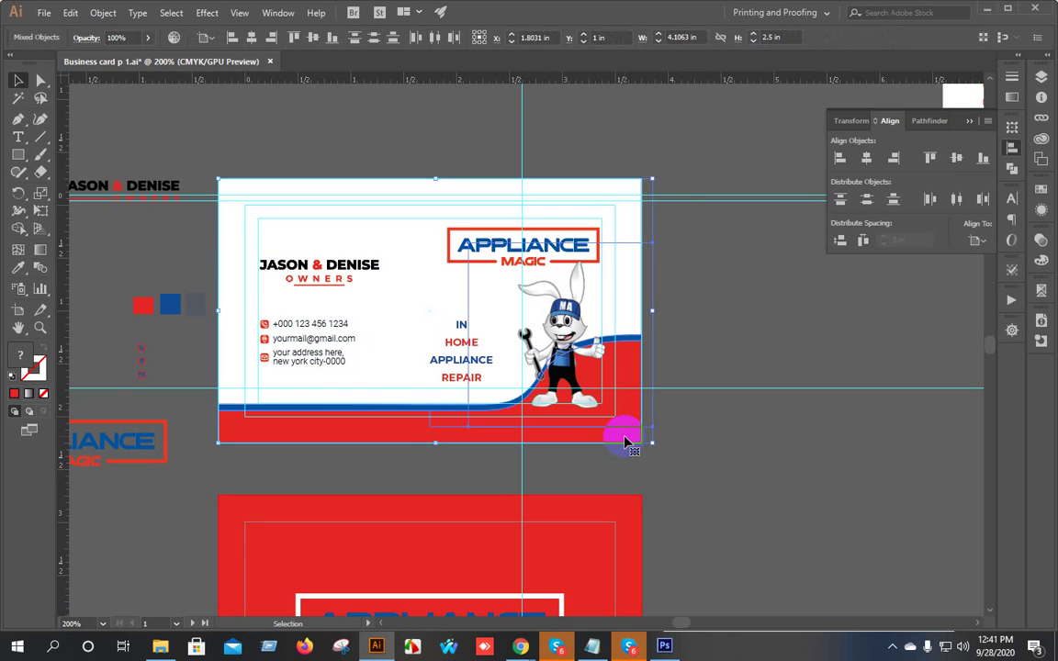
drag(355, 443, 358, 437)
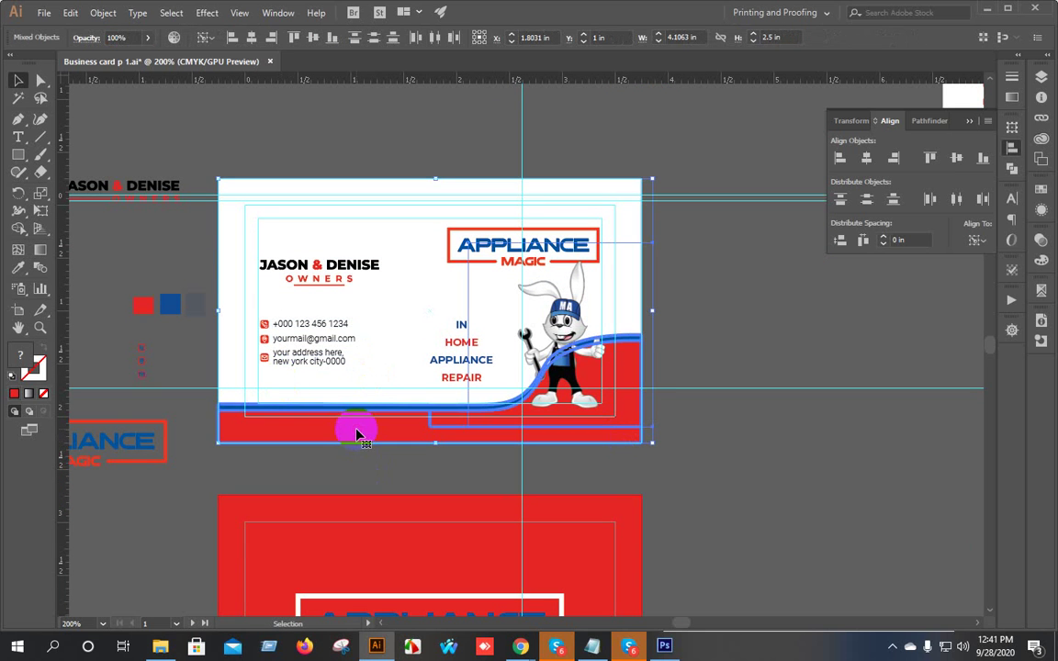
click(349, 460)
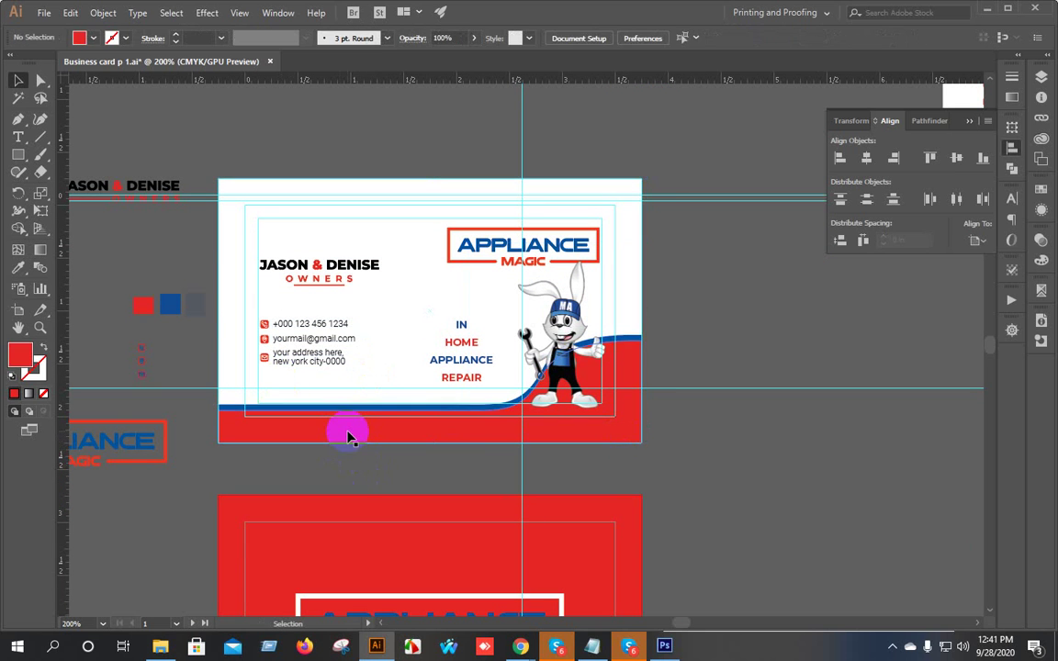
click(349, 434)
key(Up)
key(Up)
key(Up)
key(Up)
key(Up)
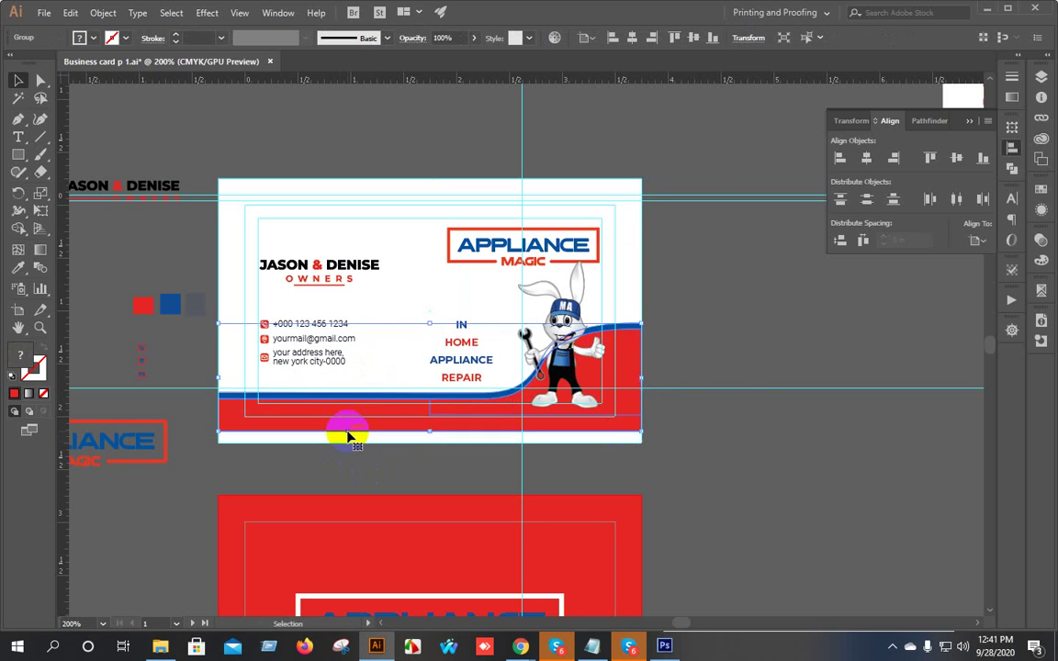
key(Down)
key(Down)
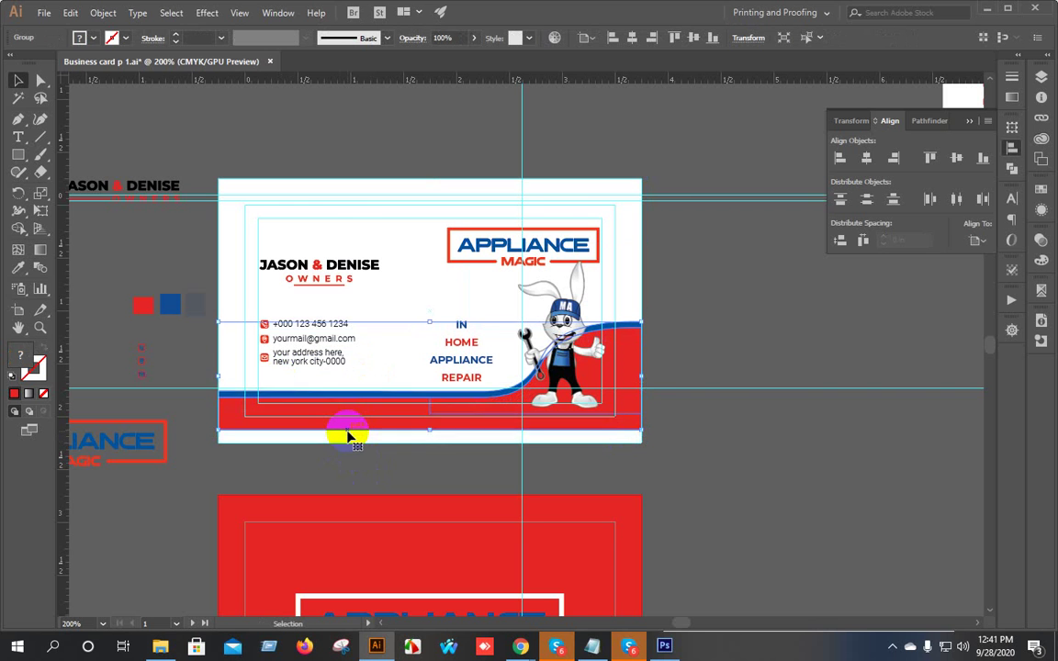
scroll(349, 437, up, 1)
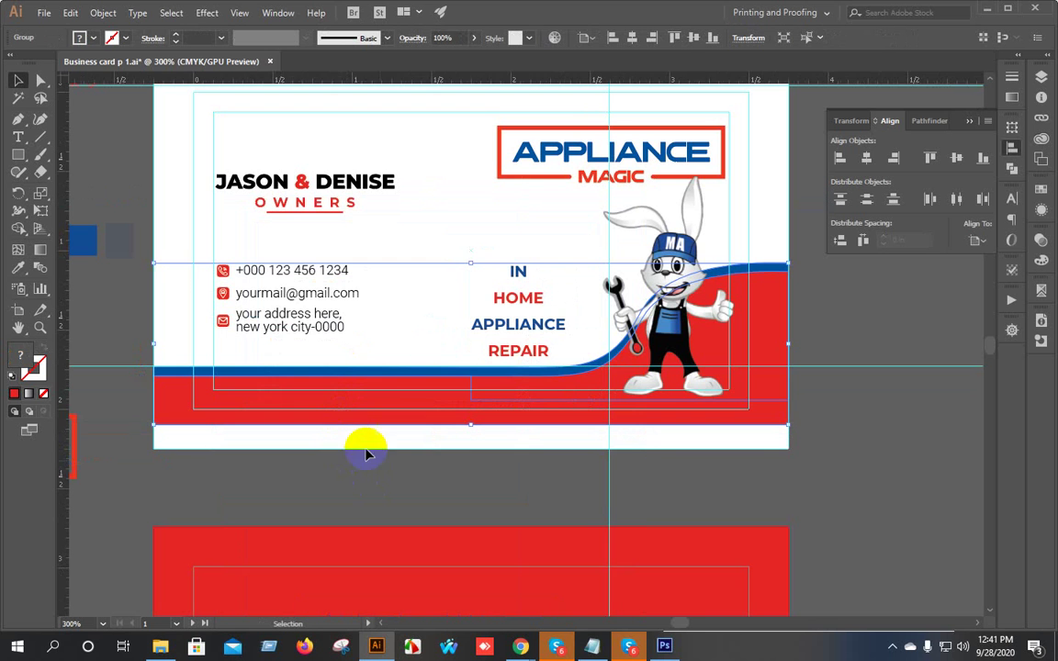
drag(427, 484, 373, 469)
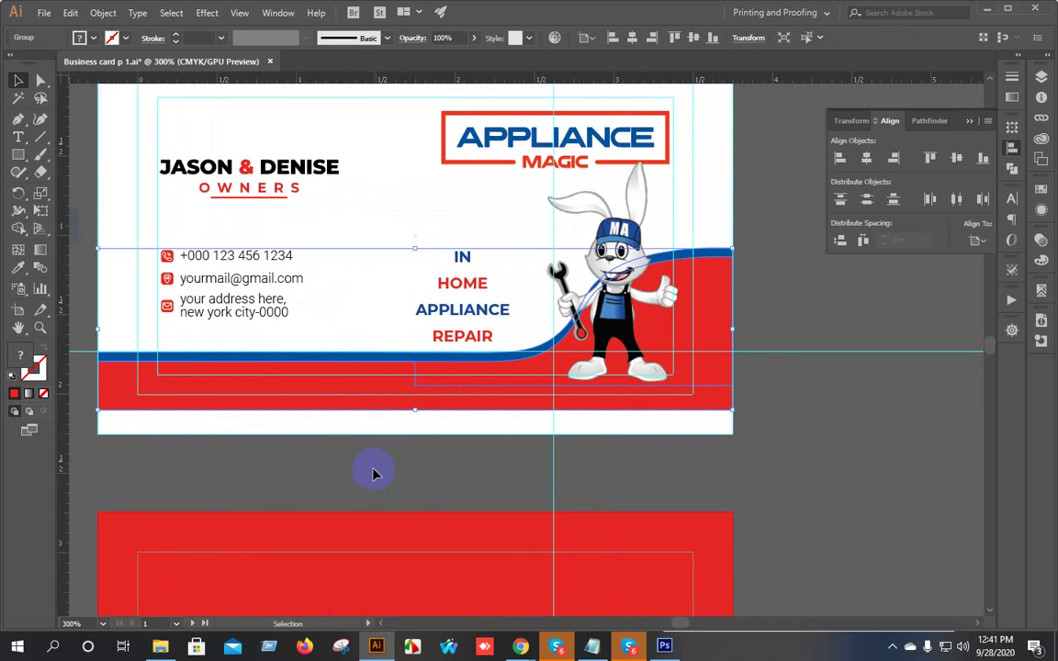
key(Up)
key(Up)
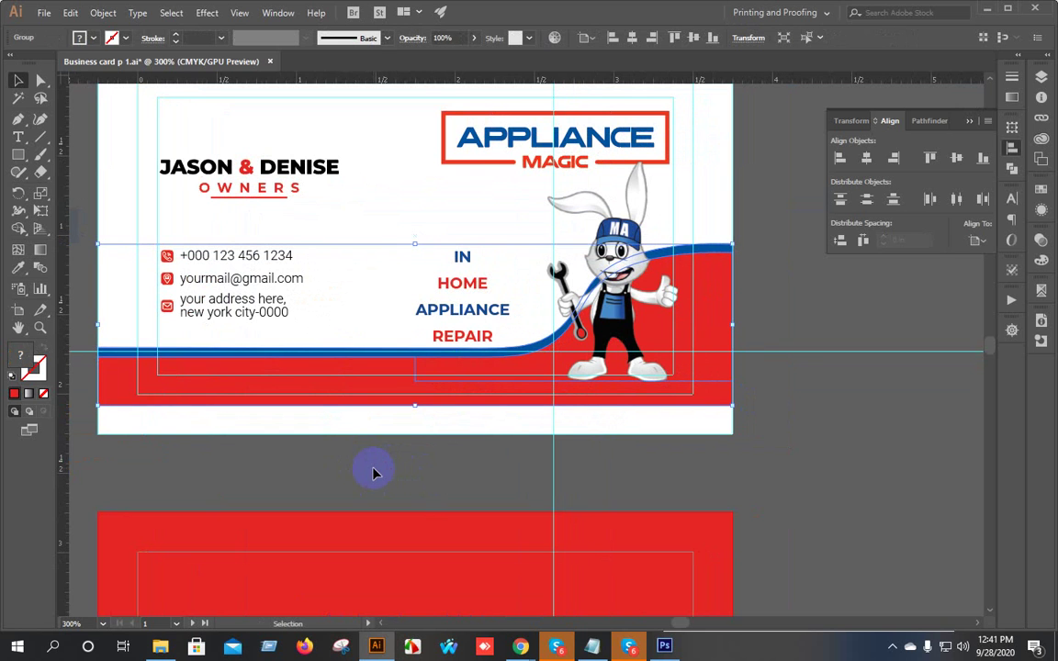
key(Up)
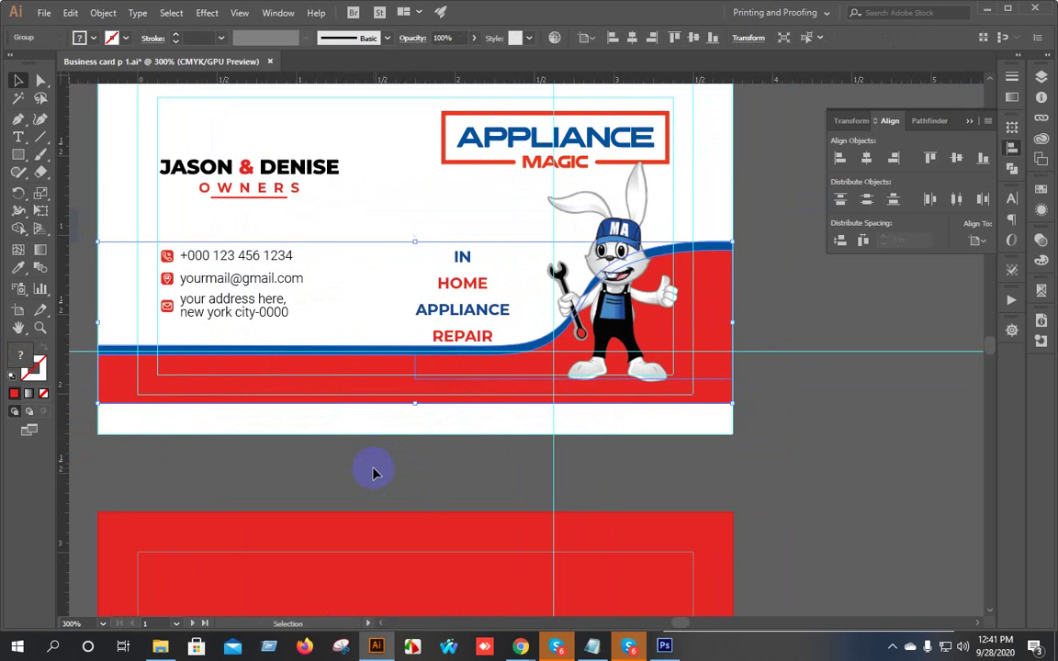
key(Up)
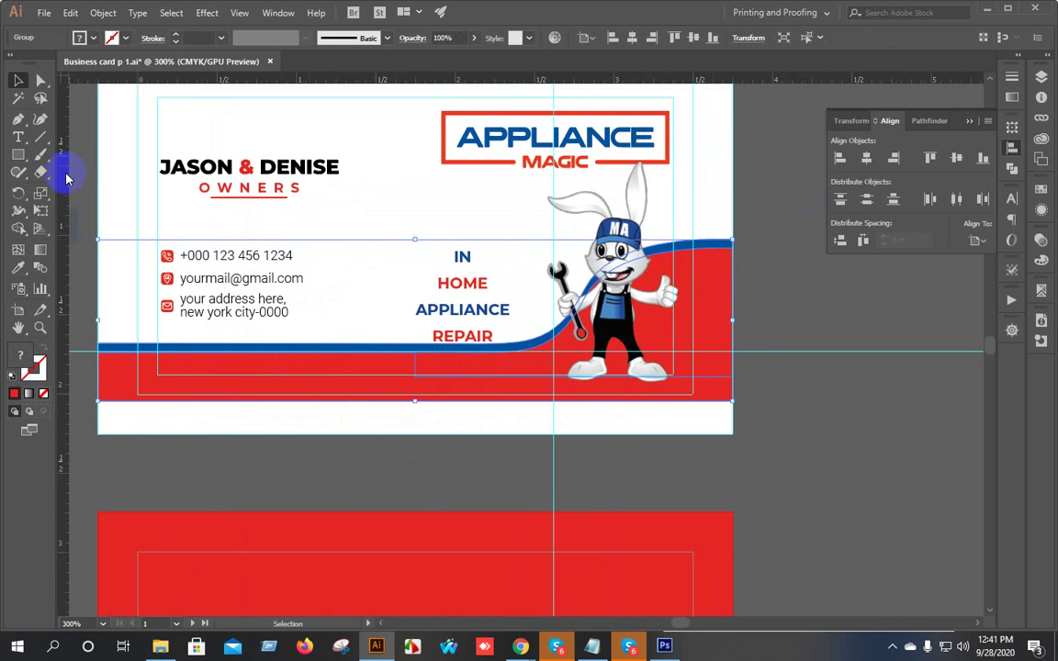
Extend only the lower anchor points of the red wave shape down to the front card's bottom edge.
click(37, 82)
click(99, 415)
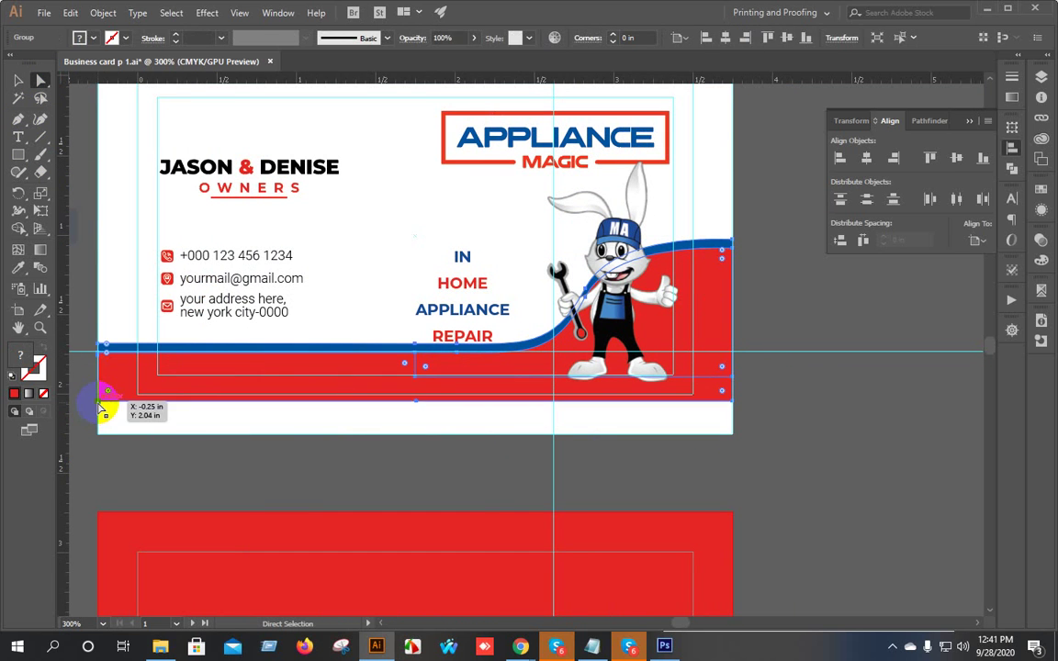
click(424, 400)
drag(418, 411, 732, 409)
key(Down)
key(Down)
key(Down)
key(Down)
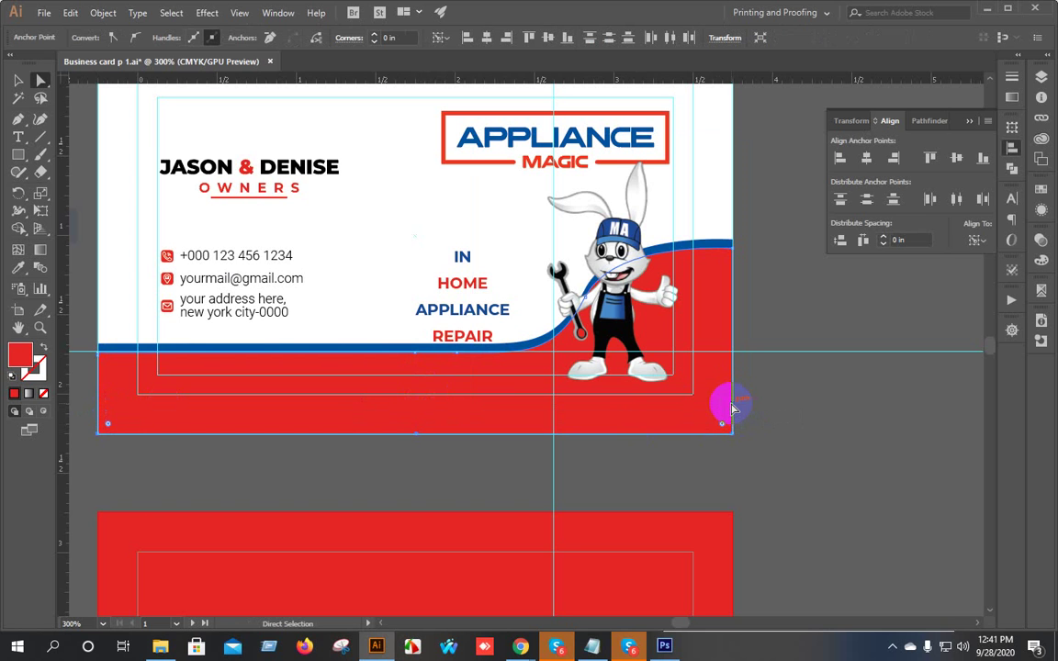
click(755, 421)
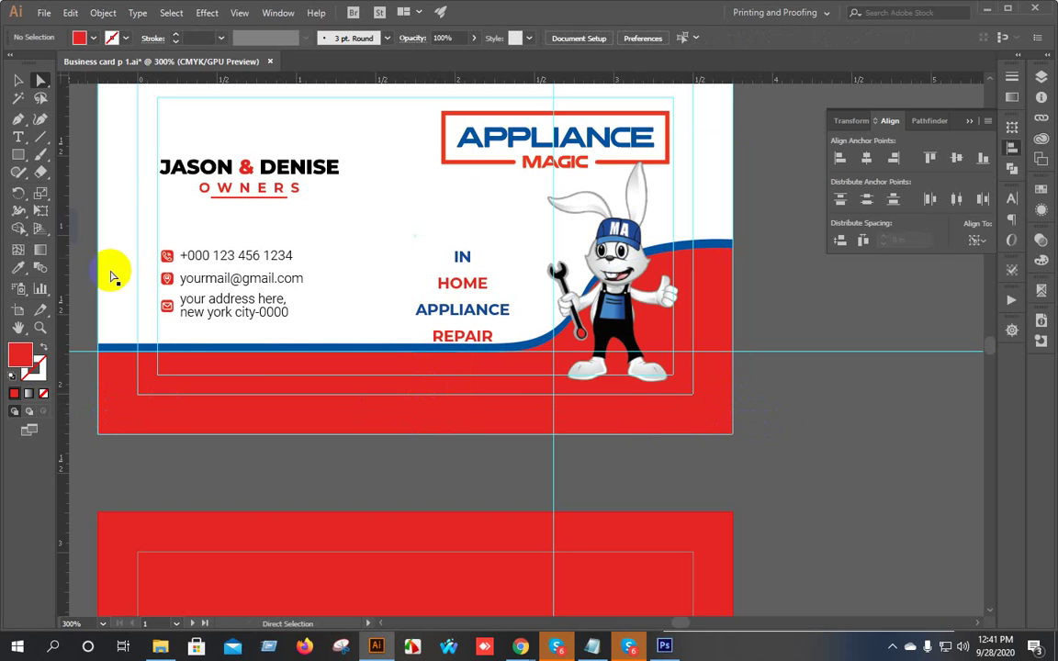
Move the "IN HOME APPLIANCE REPAIR" text off the front card onto the empty canvas at its right.
click(17, 83)
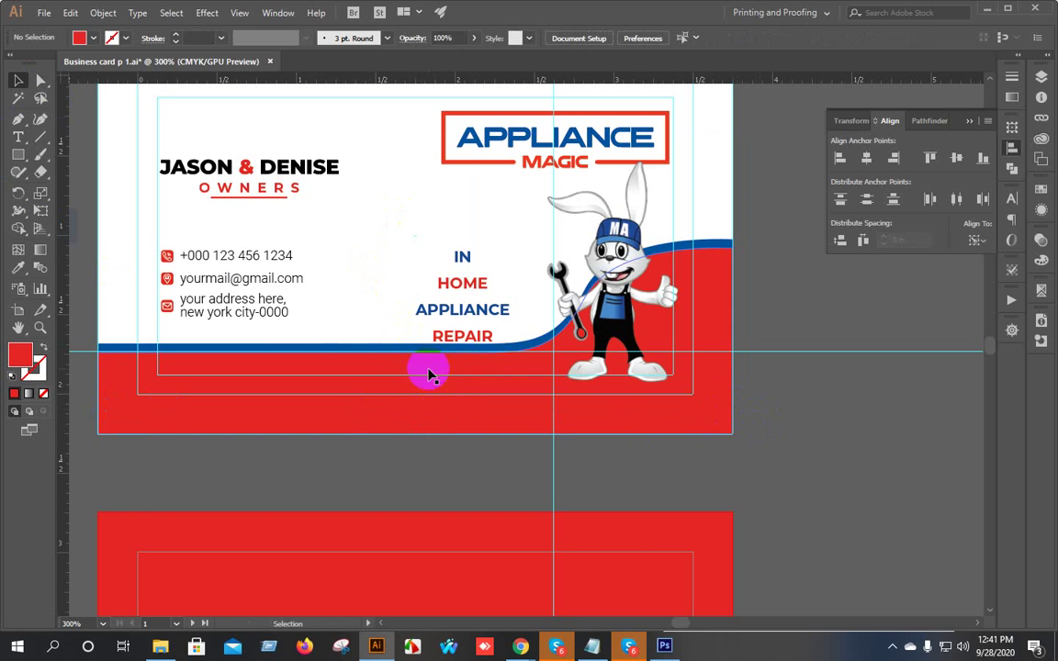
drag(356, 300, 425, 273)
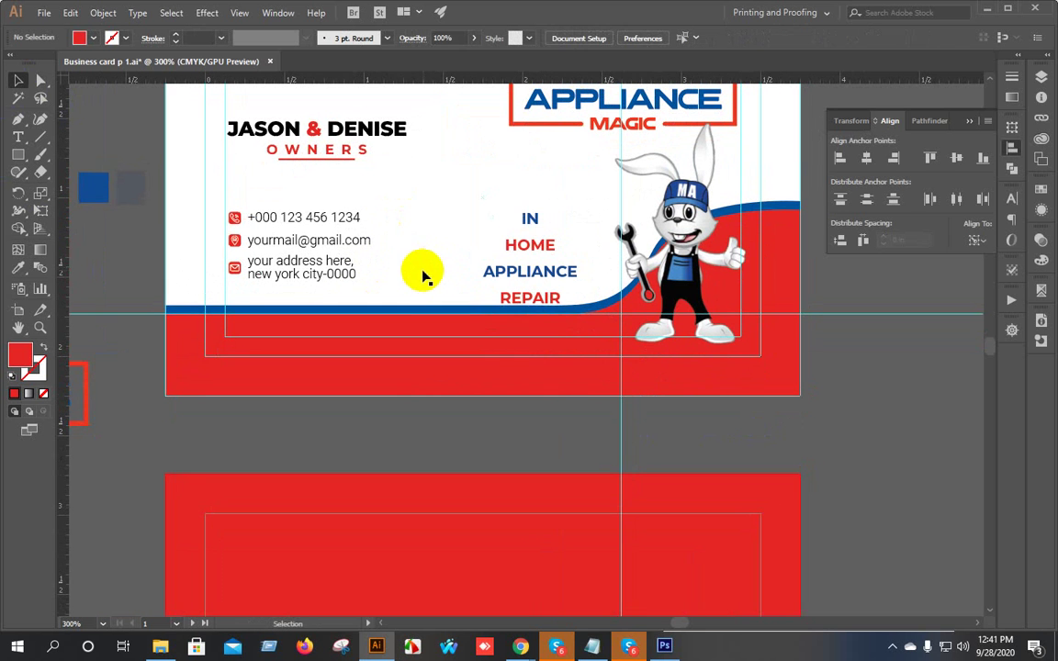
drag(530, 224, 909, 385)
scroll(519, 294, down, 1)
drag(520, 295, 469, 349)
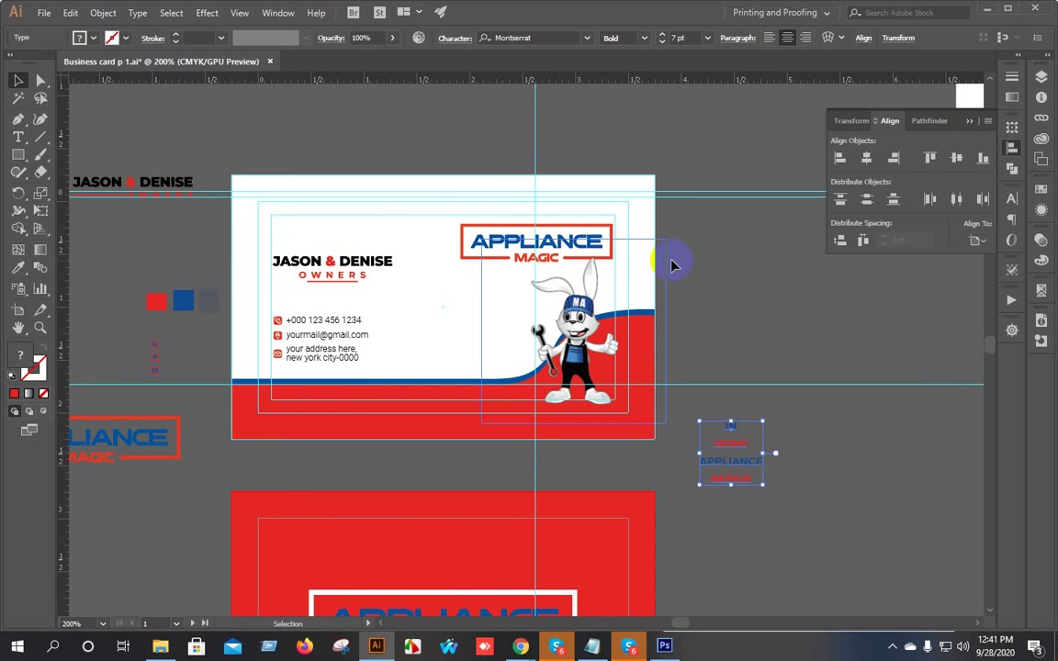
Scale down the Appliance Magic logo proportionally on the front card.
scroll(553, 298, up, 1)
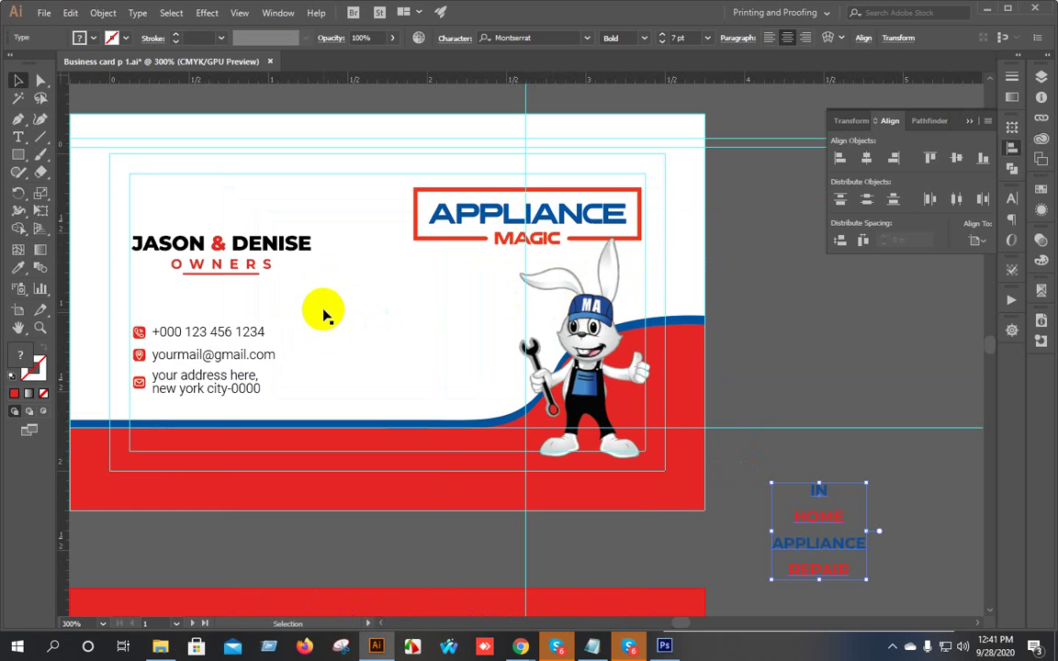
scroll(324, 315, down, 1)
scroll(409, 318, up, 1)
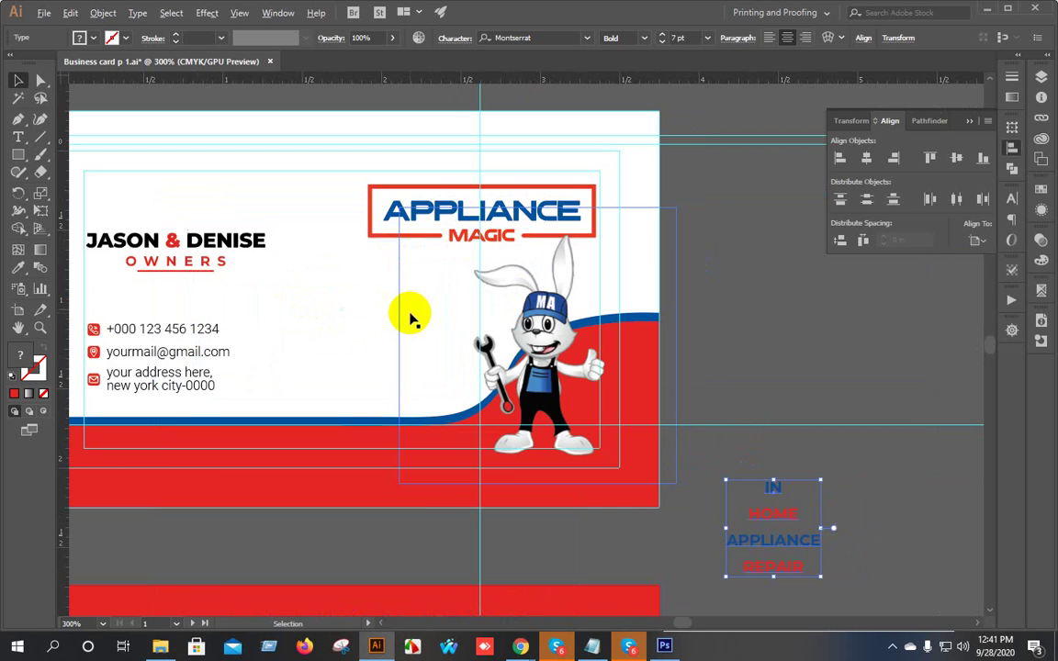
drag(433, 304, 387, 384)
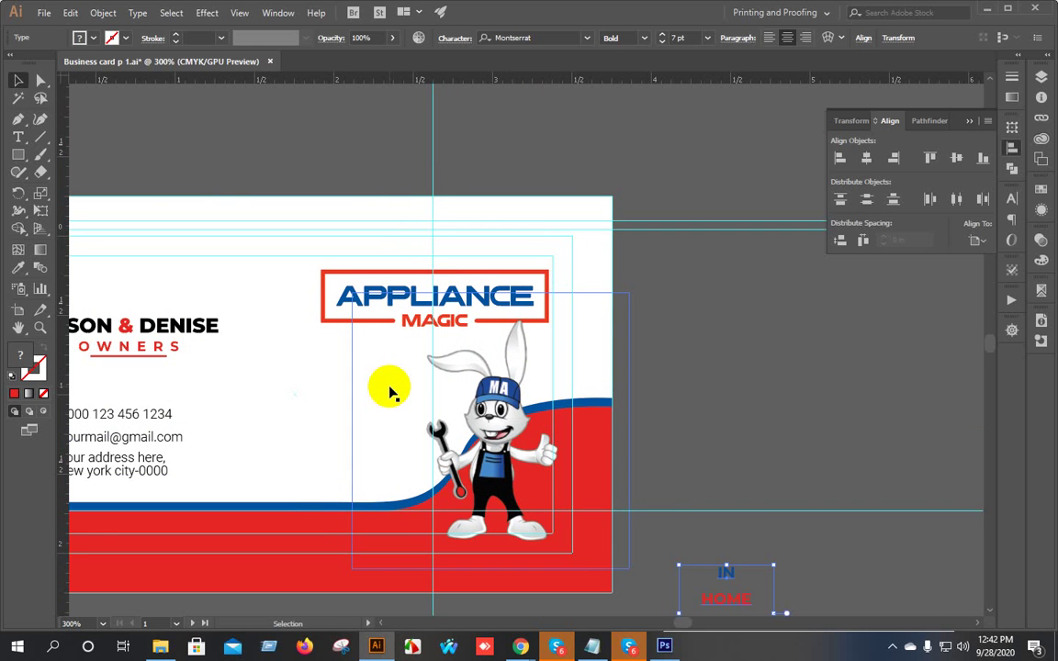
click(718, 272)
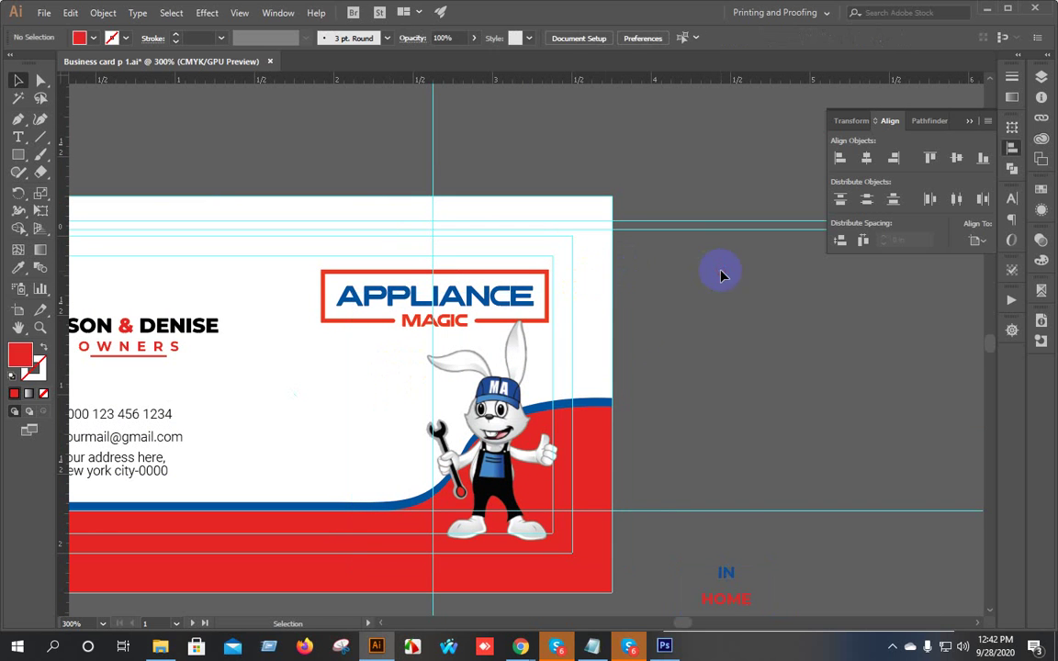
scroll(675, 311, down, 2)
scroll(675, 311, left, 2)
scroll(553, 272, up, 2)
click(526, 177)
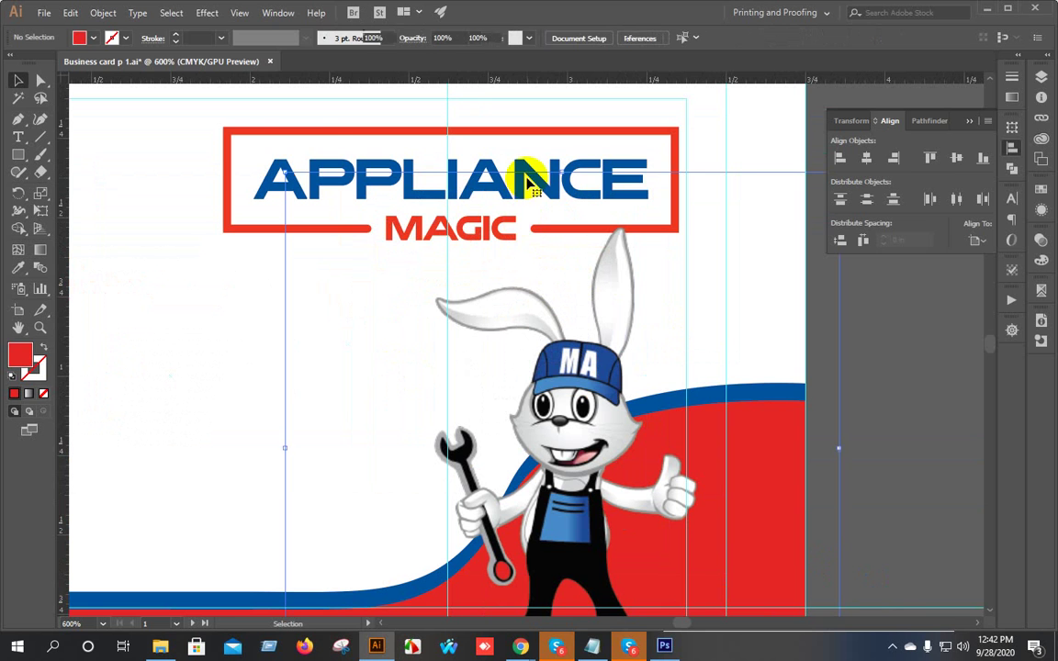
click(278, 132)
drag(218, 123, 291, 144)
Move the Appliance Magic logo up and slightly right into the upper-right corner of the front card's inner margin guides.
drag(553, 237, 479, 385)
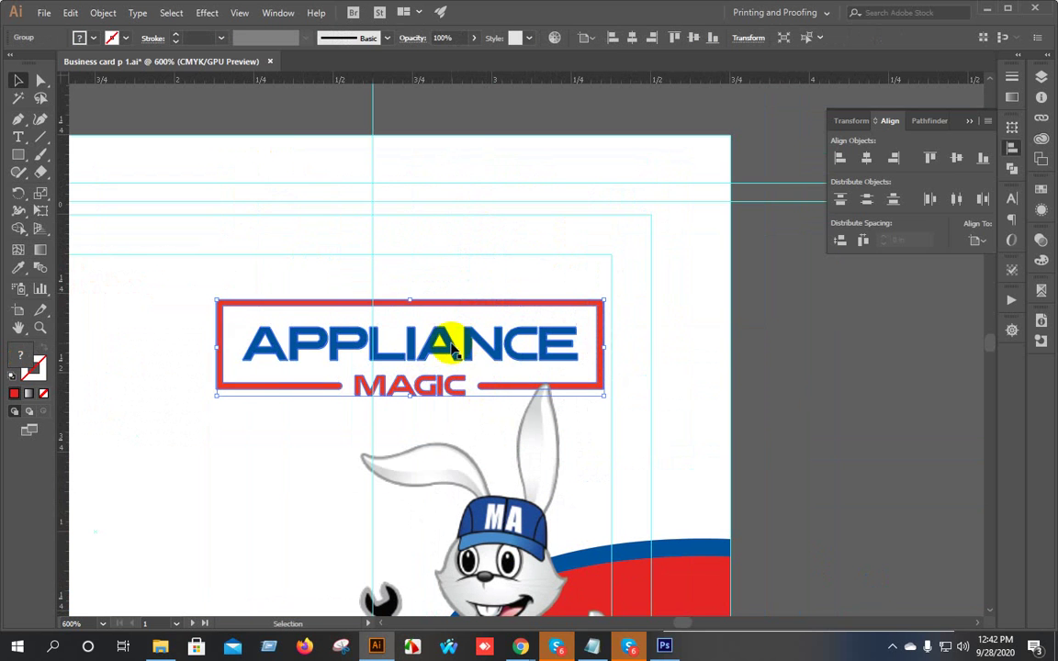
drag(450, 347, 449, 254)
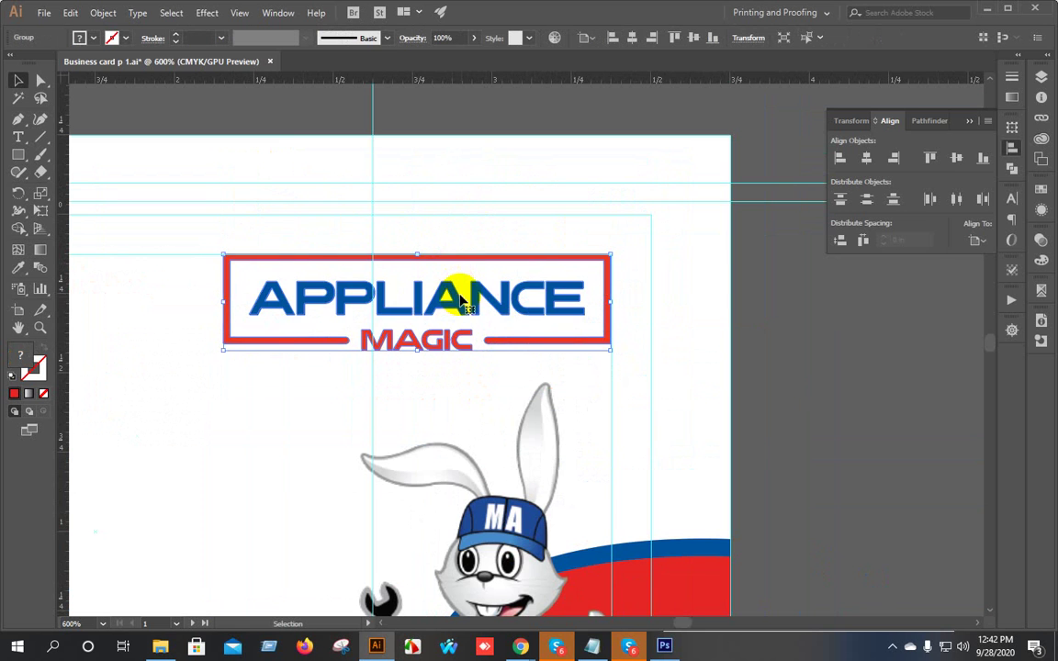
scroll(460, 292, down, 2)
click(668, 288)
scroll(690, 343, down, 3)
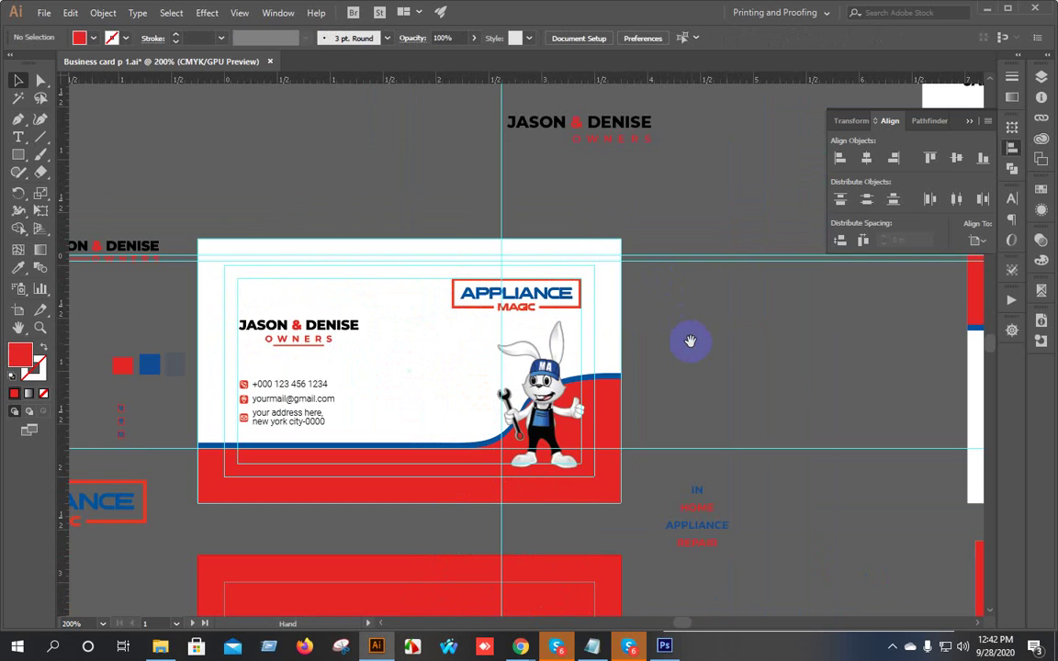
Enlarge the rabbit mascot slightly toward the upper left and shift it down to leave a gap below the logo.
scroll(553, 266, up, 4)
click(372, 292)
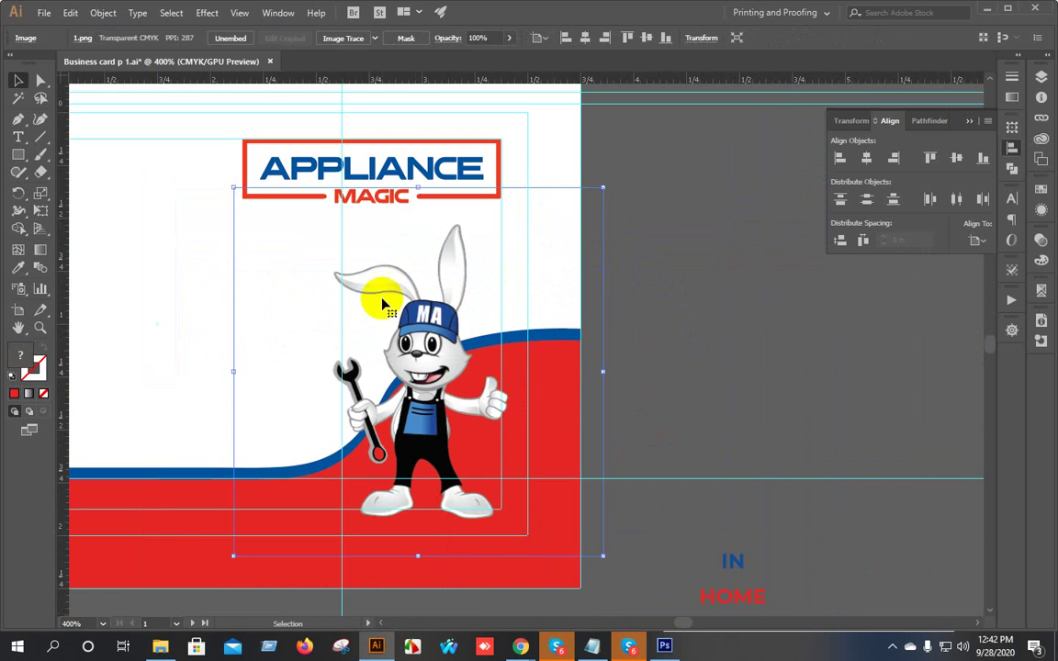
drag(233, 189, 200, 157)
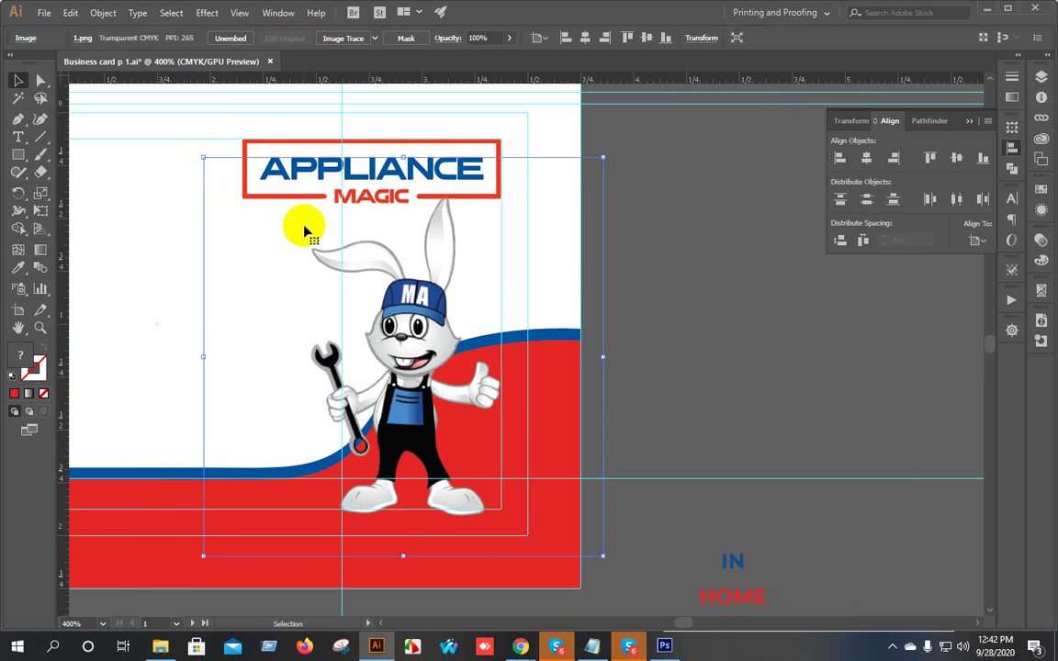
key(Down)
key(Down)
key(Down)
key(Down)
key(Down)
key(Down)
key(Down)
key(Down)
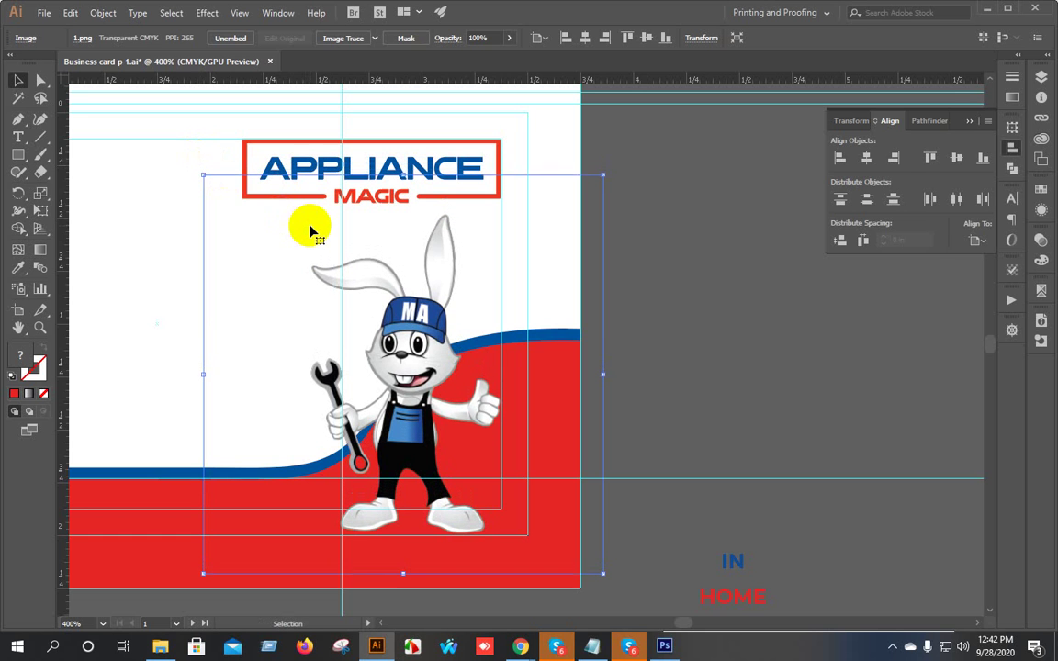
key(Down)
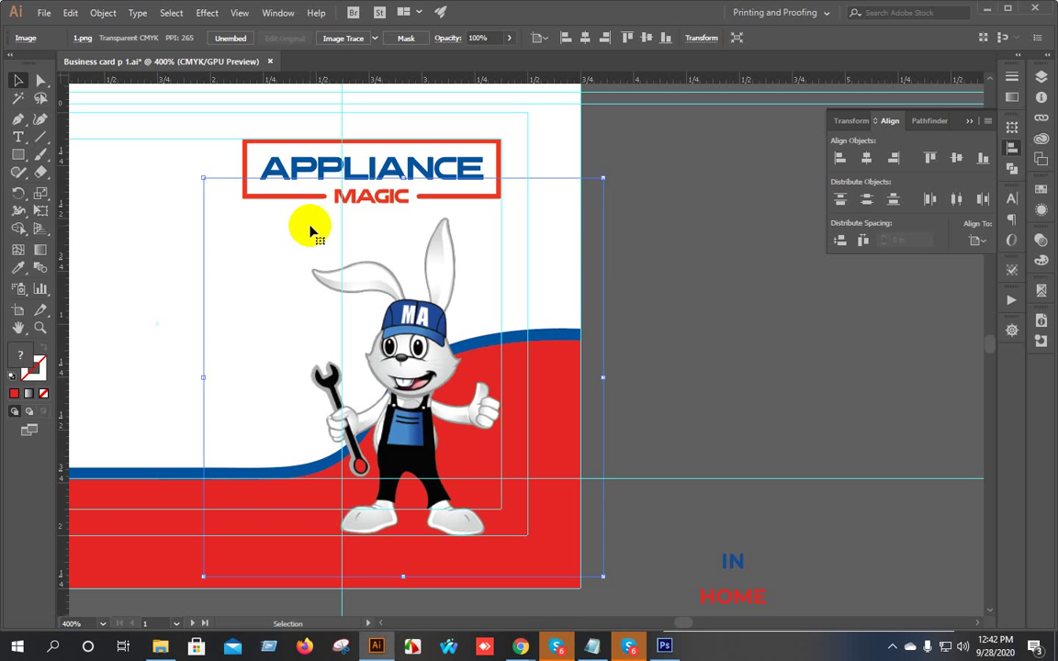
click(635, 210)
Enlarge the Appliance Magic logo slightly while keeping its right edge on the front card's inner margin guide.
scroll(445, 458, down, 1)
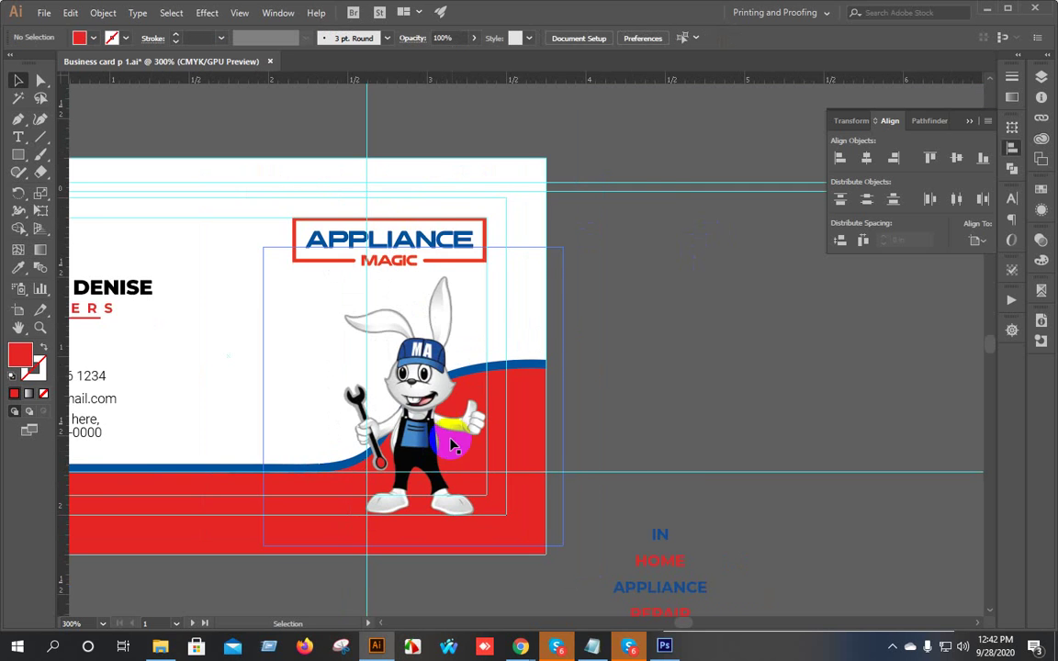
drag(349, 353, 492, 374)
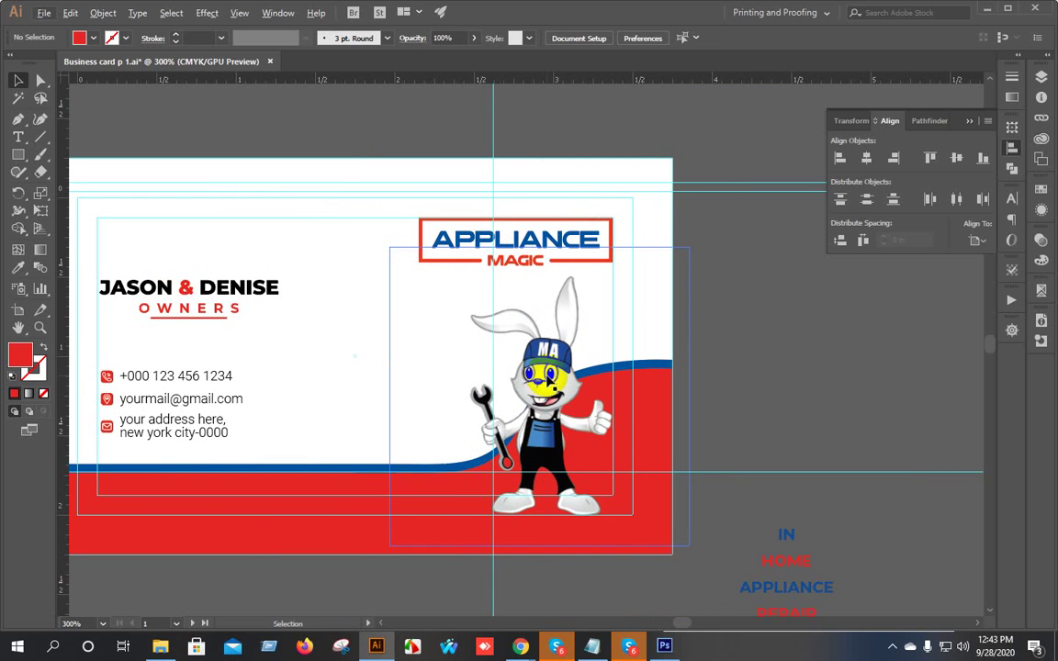
scroll(542, 376, up, 1)
click(567, 224)
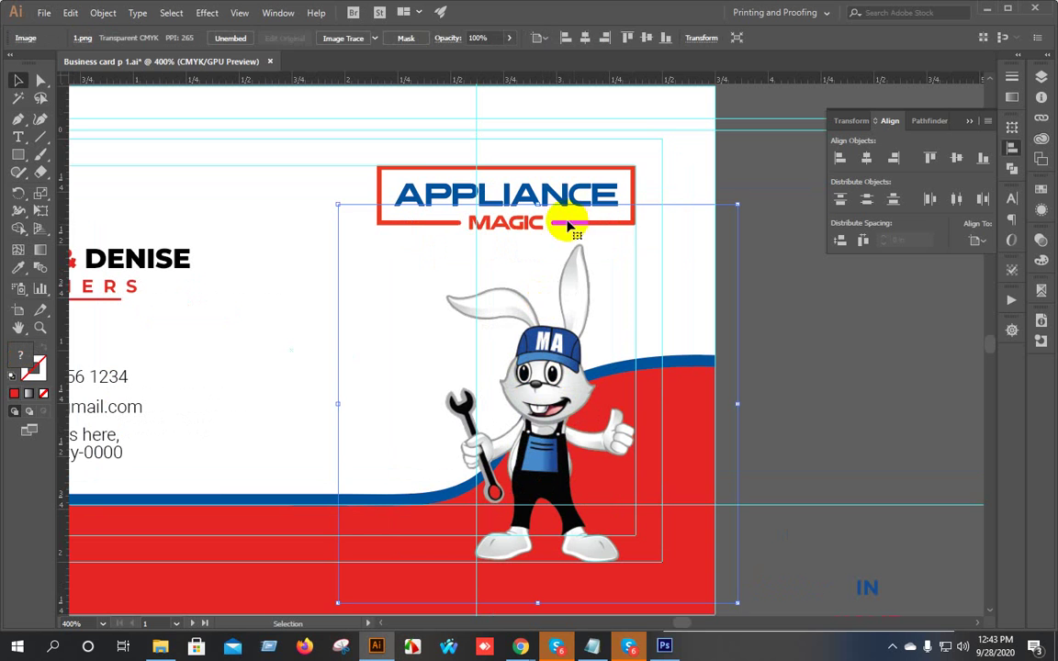
click(431, 181)
drag(378, 226, 360, 229)
click(770, 281)
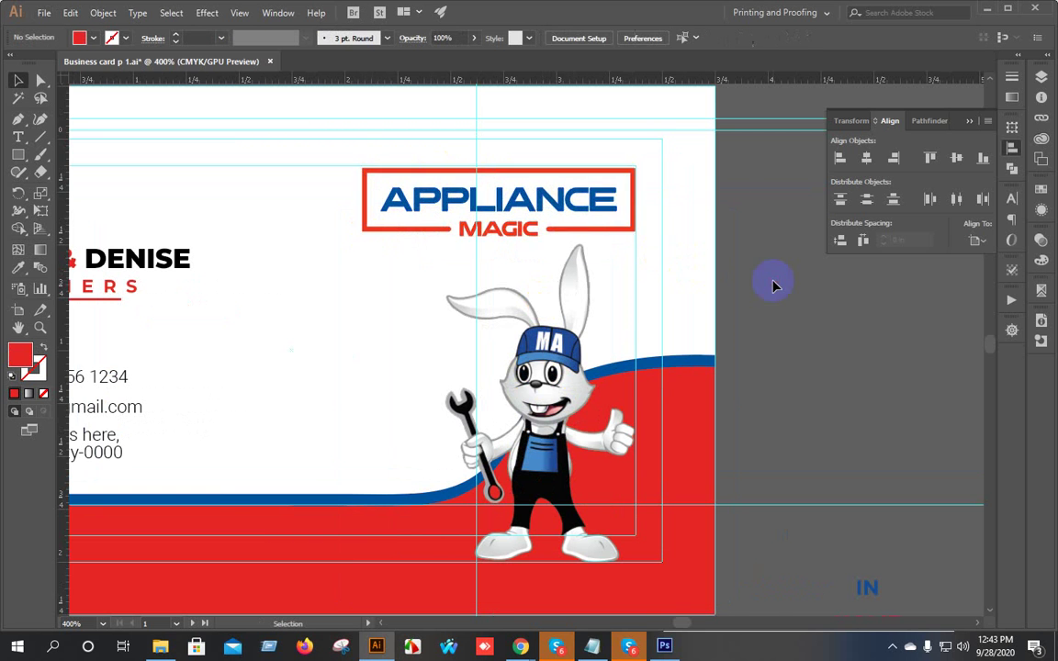
Examine the front card's overall layout and the spacing between the owners' names block and the contact details.
scroll(769, 280, down, 2)
drag(581, 335, 567, 295)
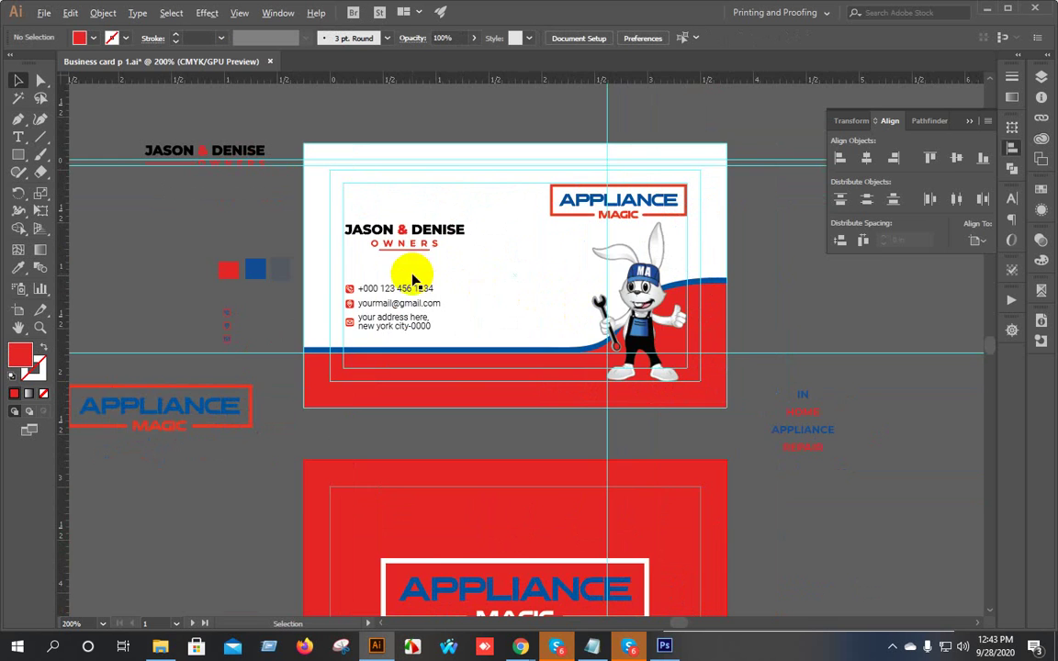
scroll(413, 267, up, 1)
scroll(331, 330, up, 3)
scroll(459, 271, down, 4)
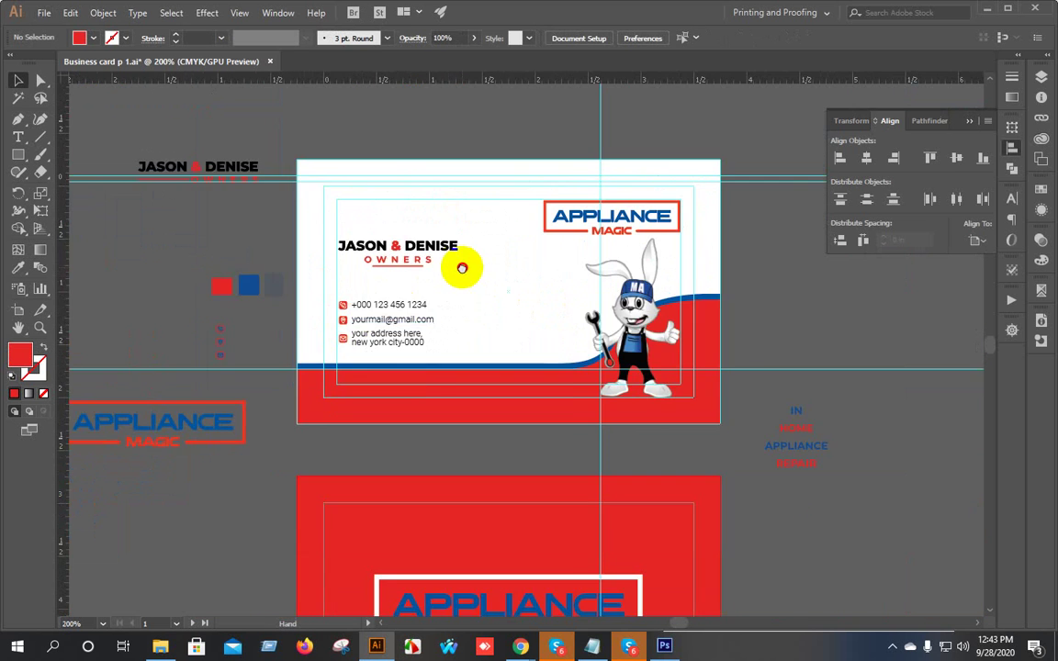
scroll(391, 344, up, 1)
scroll(392, 343, up, 2)
drag(382, 338, 448, 325)
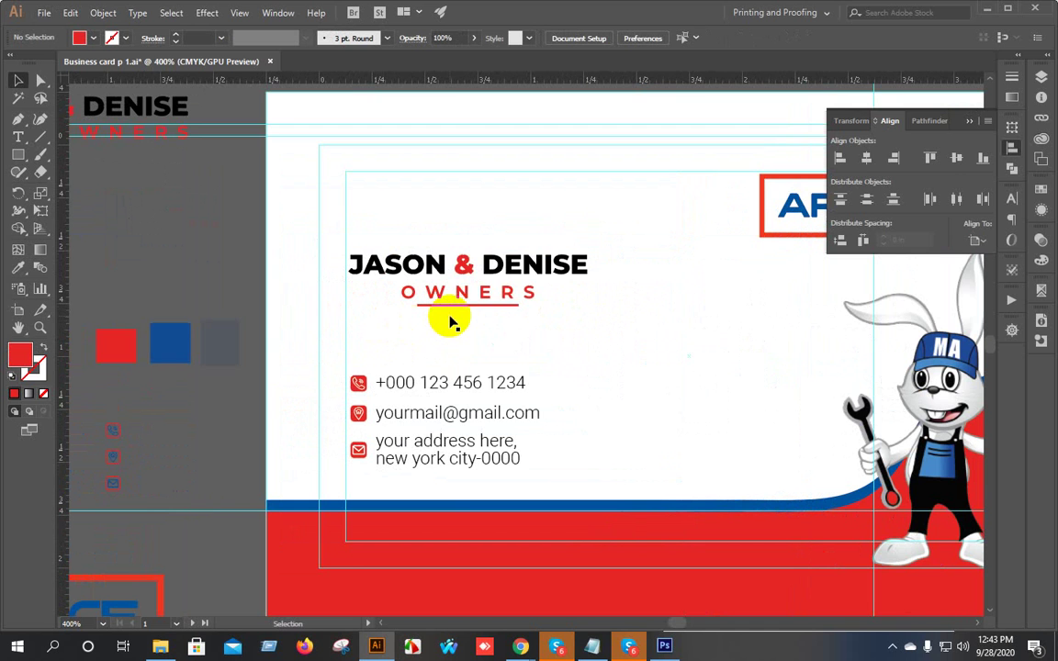
Ungroup the three contact icons on the pasteboard beside the front card.
scroll(460, 326, down, 1)
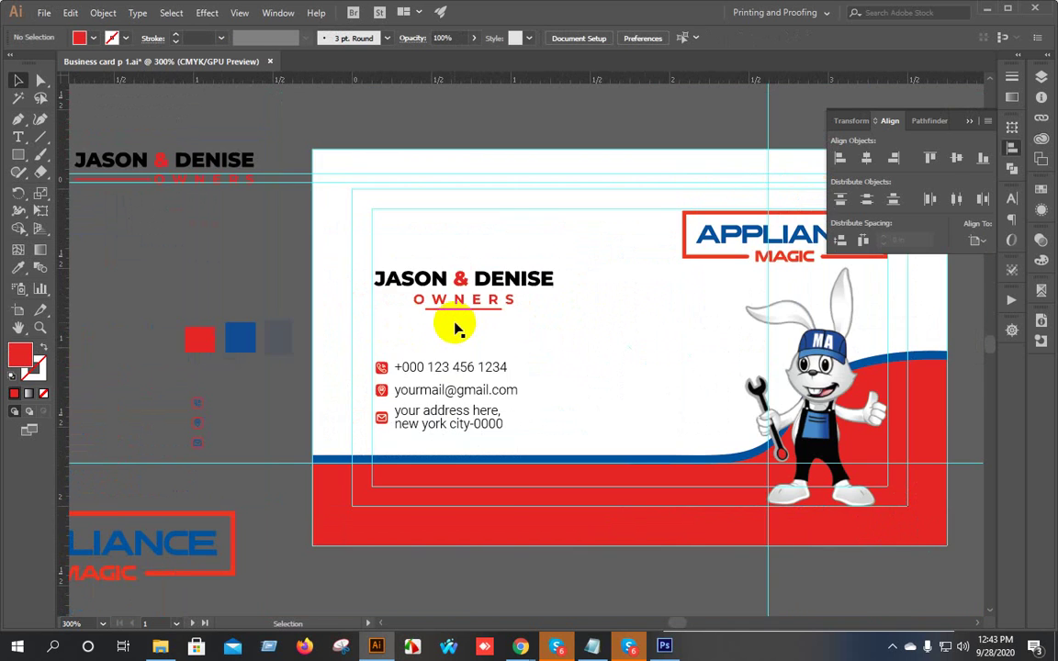
drag(460, 325, 582, 308)
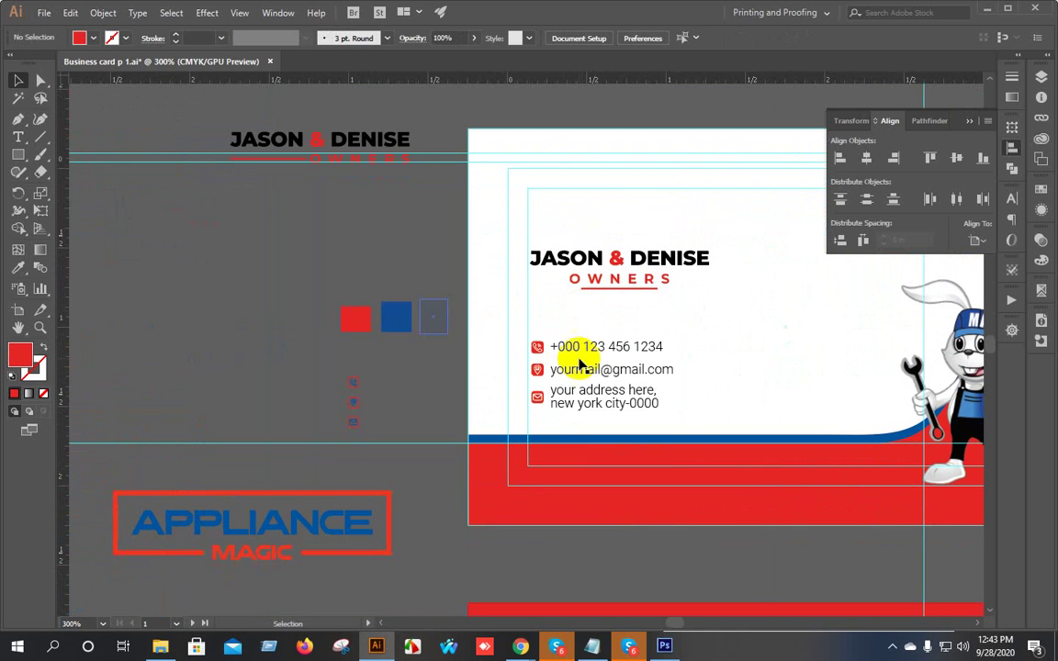
click(599, 418)
key(ctrl+z)
key(ctrl+shift+a)
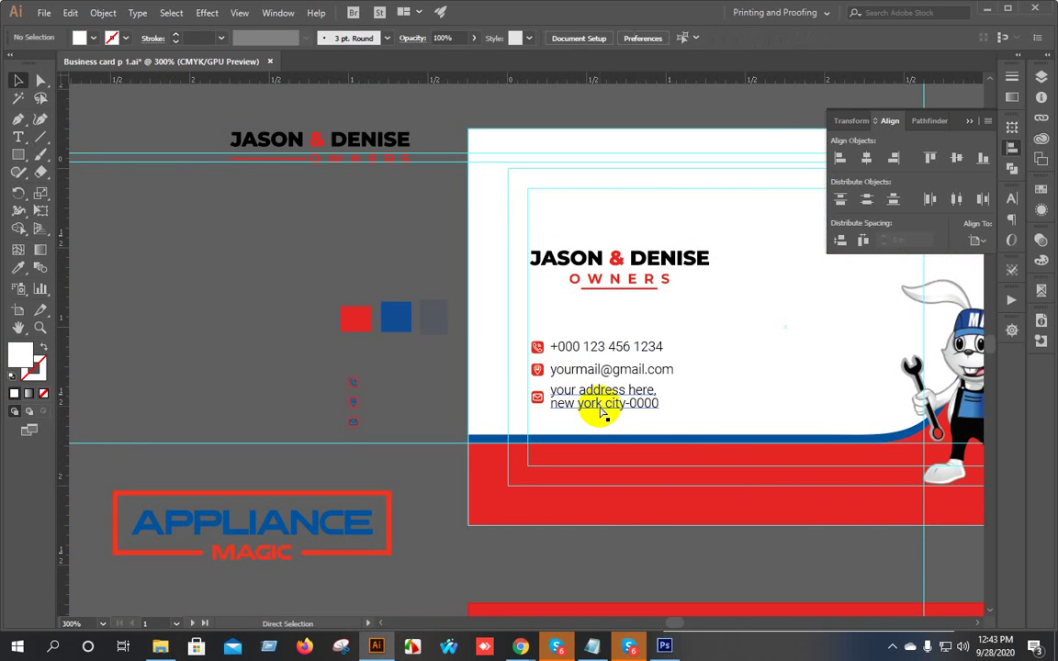
scroll(534, 364, up, 3)
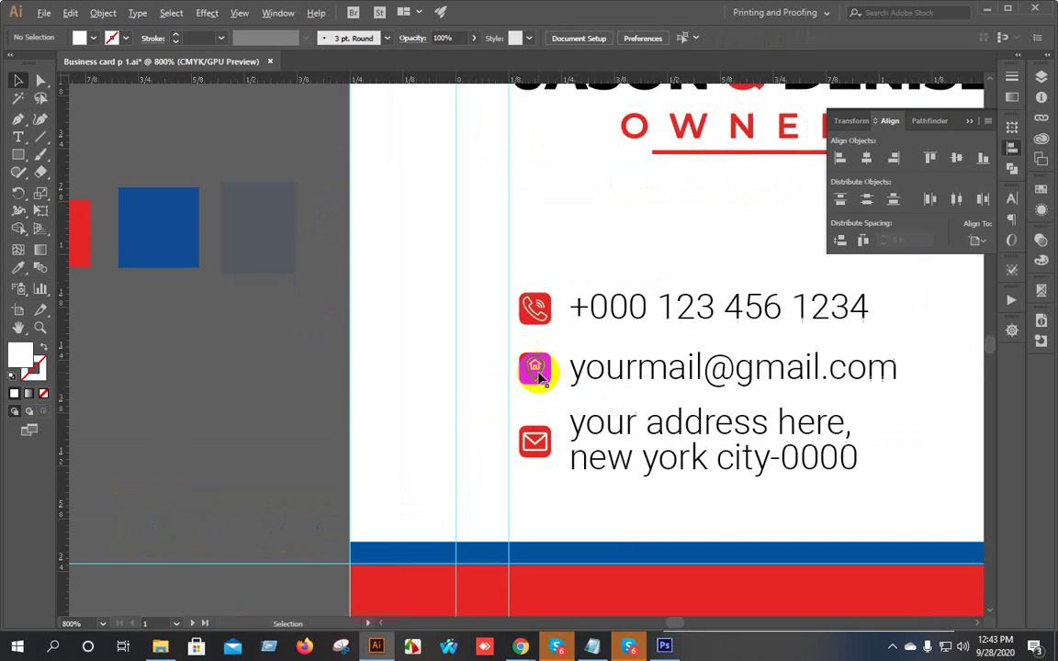
scroll(538, 366, down, 3)
scroll(348, 411, up, 3)
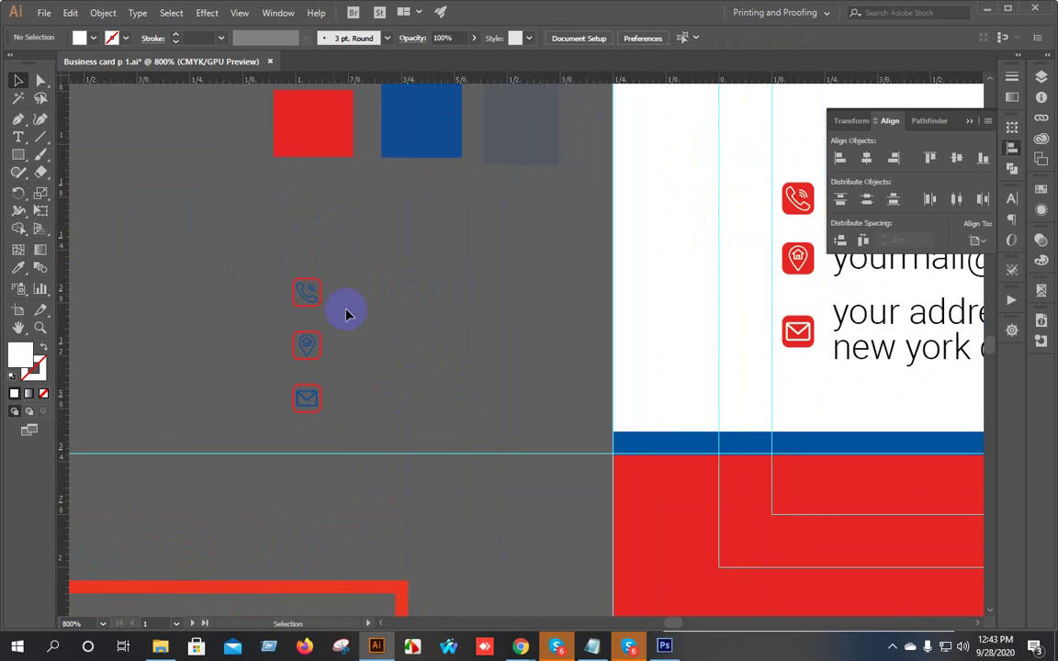
drag(344, 420, 268, 261)
right_click(305, 342)
click(353, 446)
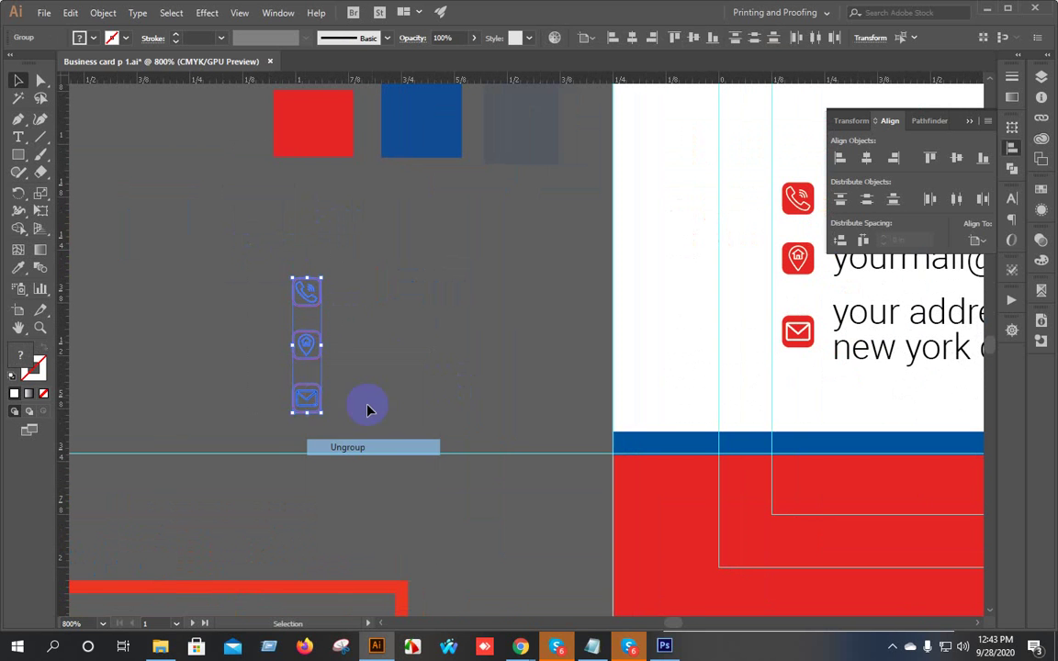
Delete the red rounded-square frames around the pasteboard's phone, location and envelope icons.
click(326, 378)
drag(307, 393, 310, 380)
click(311, 365)
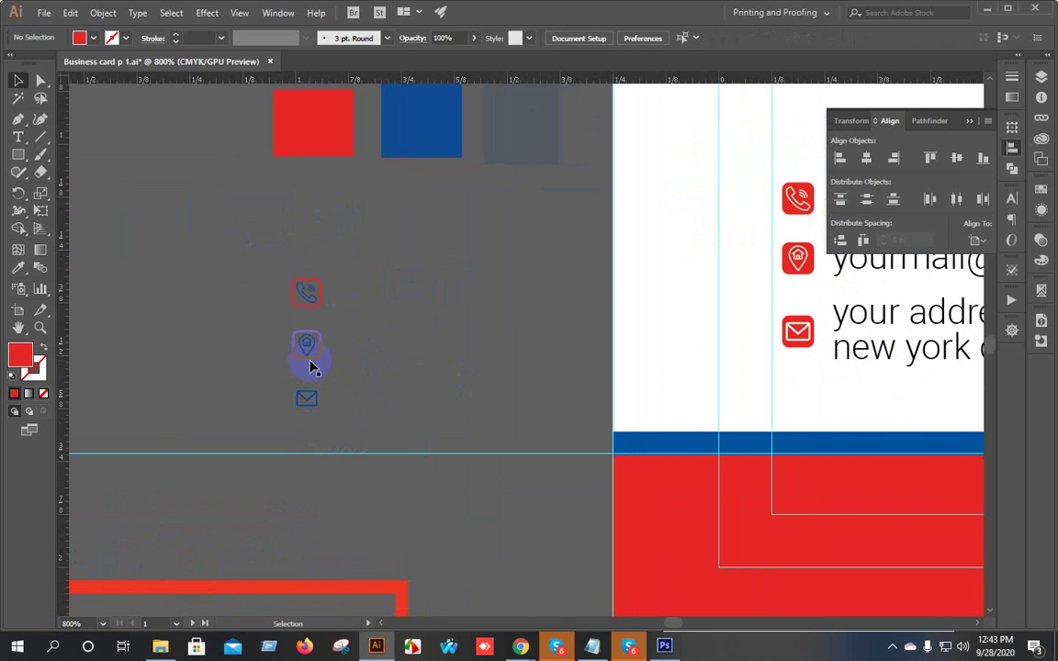
click(309, 294)
click(266, 229)
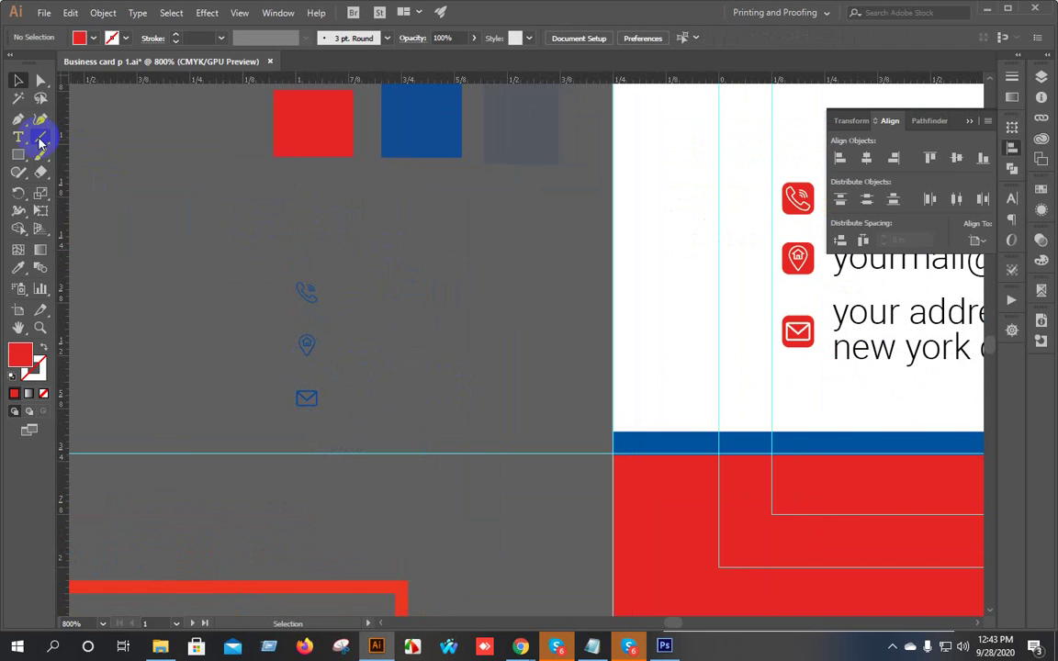
Draw a small red circle slightly larger than the phone icon on the pasteboard beside it.
drag(19, 155, 38, 168)
click(74, 189)
drag(377, 307, 378, 308)
click(21, 80)
Duplicate the red circle twice straight down to form a column of three circles.
scroll(389, 314, up, 3)
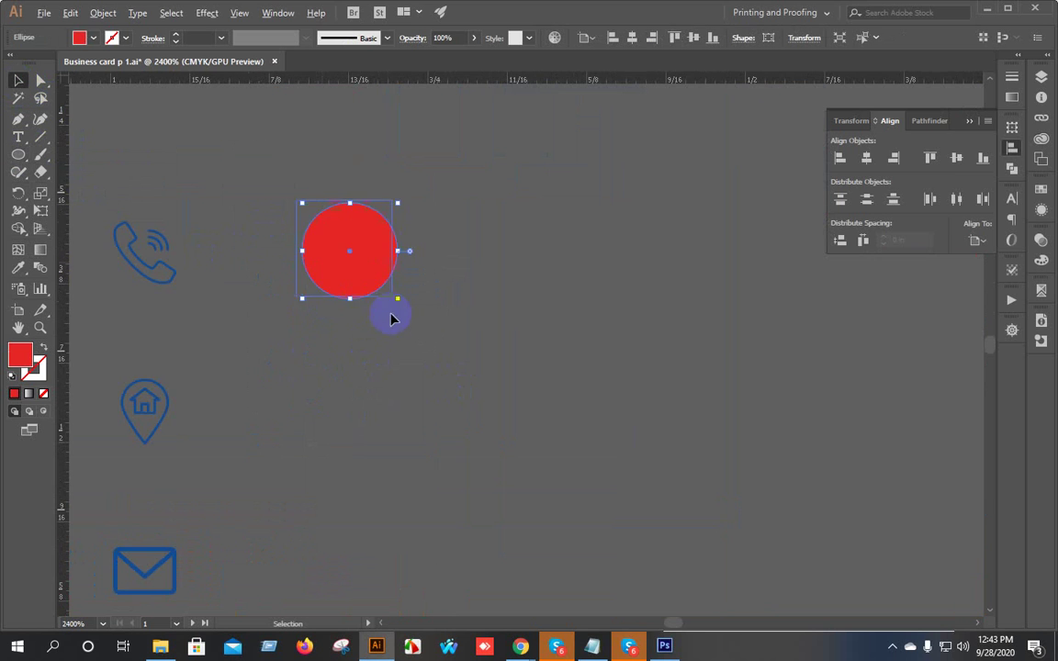
click(364, 265)
drag(364, 265, 363, 388)
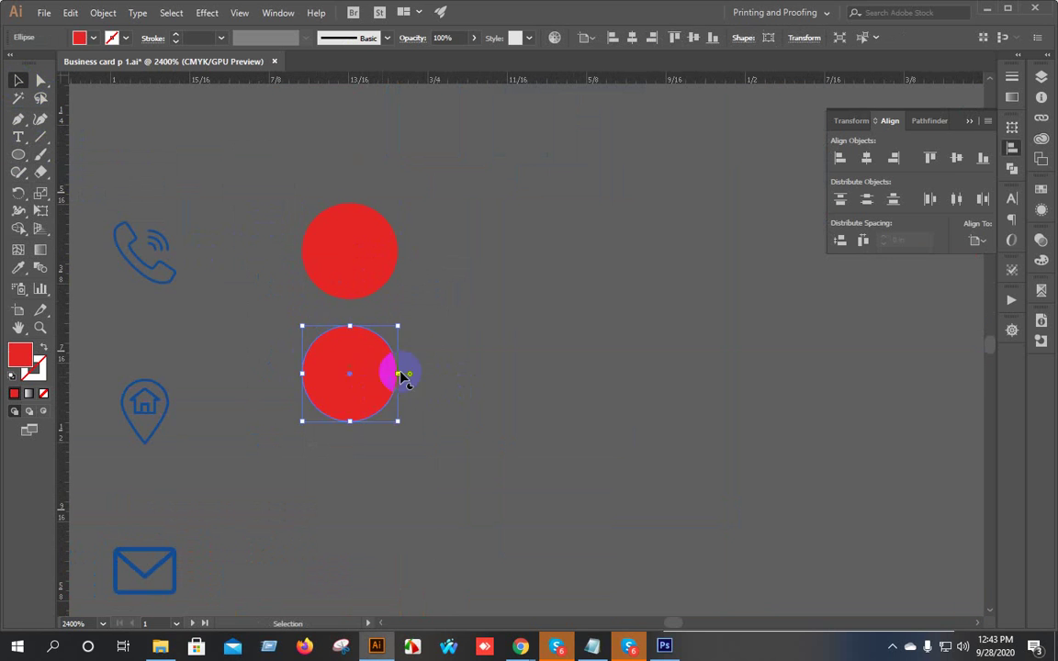
scroll(375, 412, down, 2)
drag(373, 309, 366, 400)
click(247, 276)
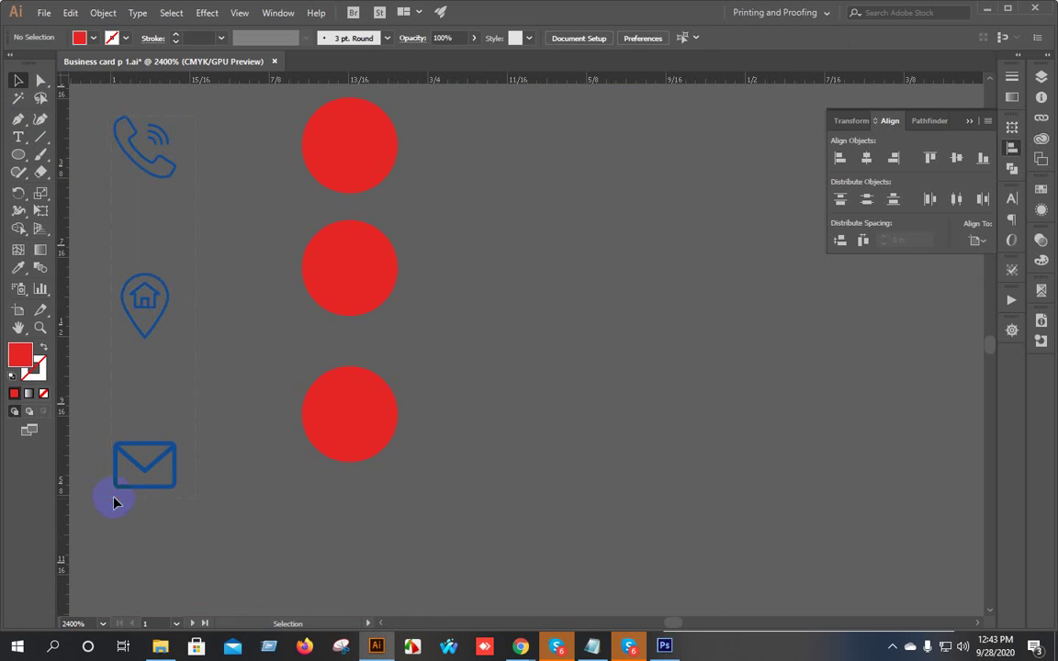
Move the three blue contact icons over the column of red circles and bring them to the front.
click(154, 450)
drag(155, 450, 347, 462)
right_click(347, 461)
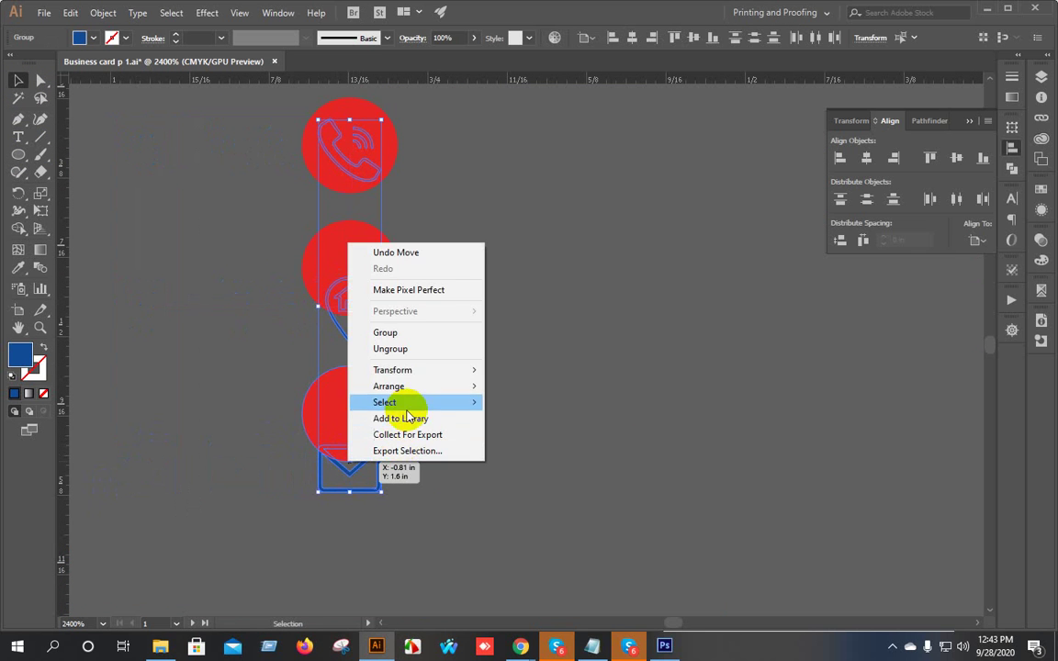
mouse_move(465, 395)
click(537, 385)
click(507, 275)
drag(464, 248, 467, 388)
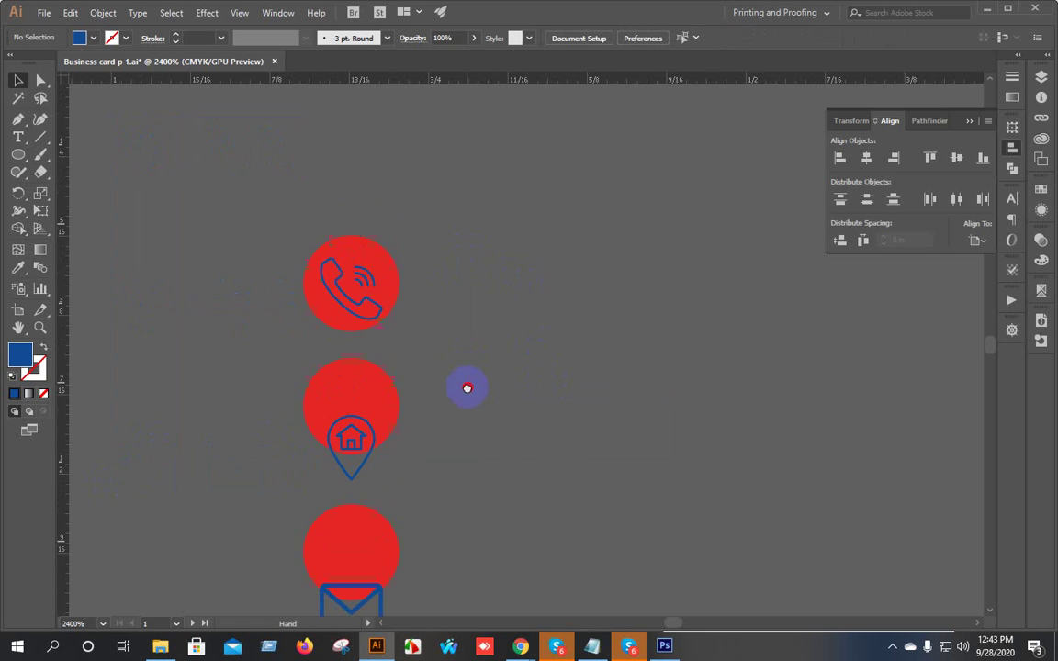
drag(423, 251, 363, 268)
click(839, 158)
click(866, 158)
click(963, 158)
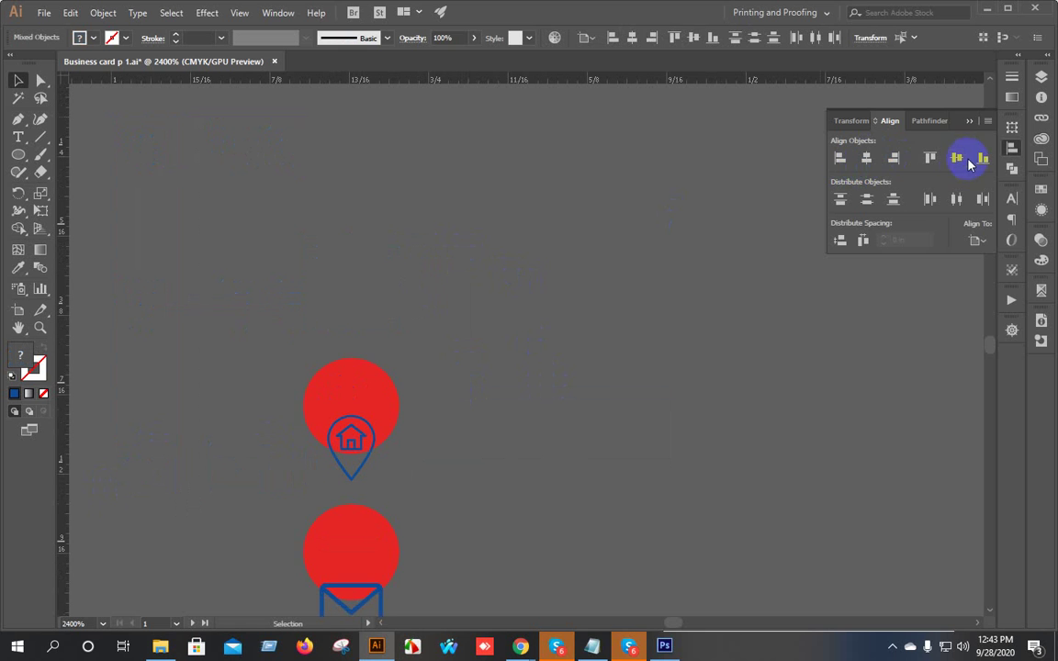
click(930, 159)
key(ctrl+z)
Set alignment to Align to Selection and center the phone icon vertically with its red circle.
click(974, 239)
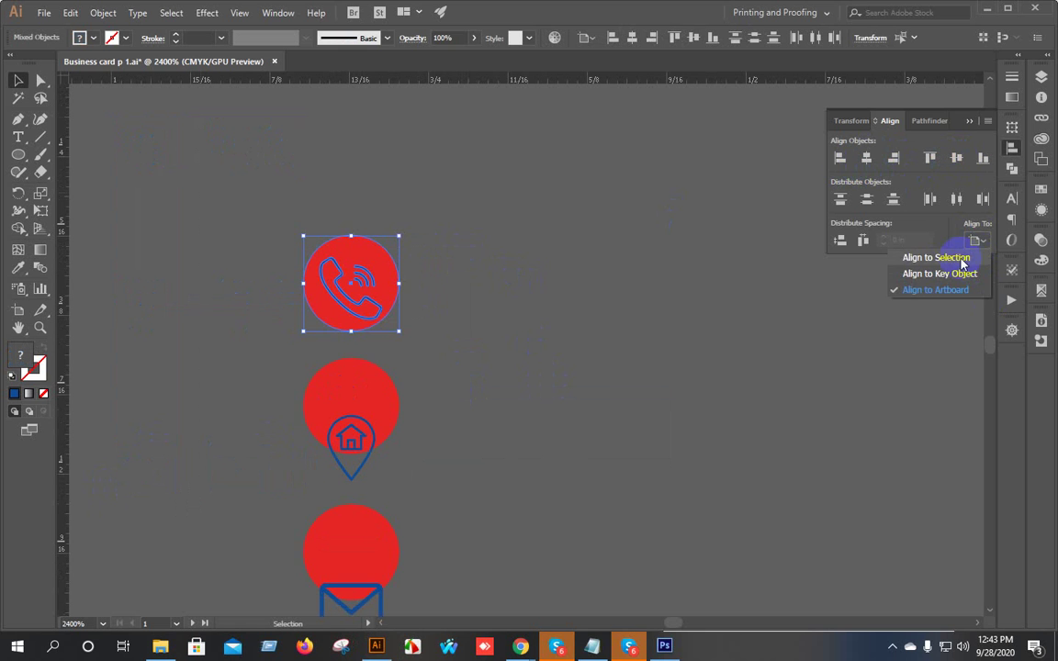
click(959, 262)
click(929, 160)
click(955, 161)
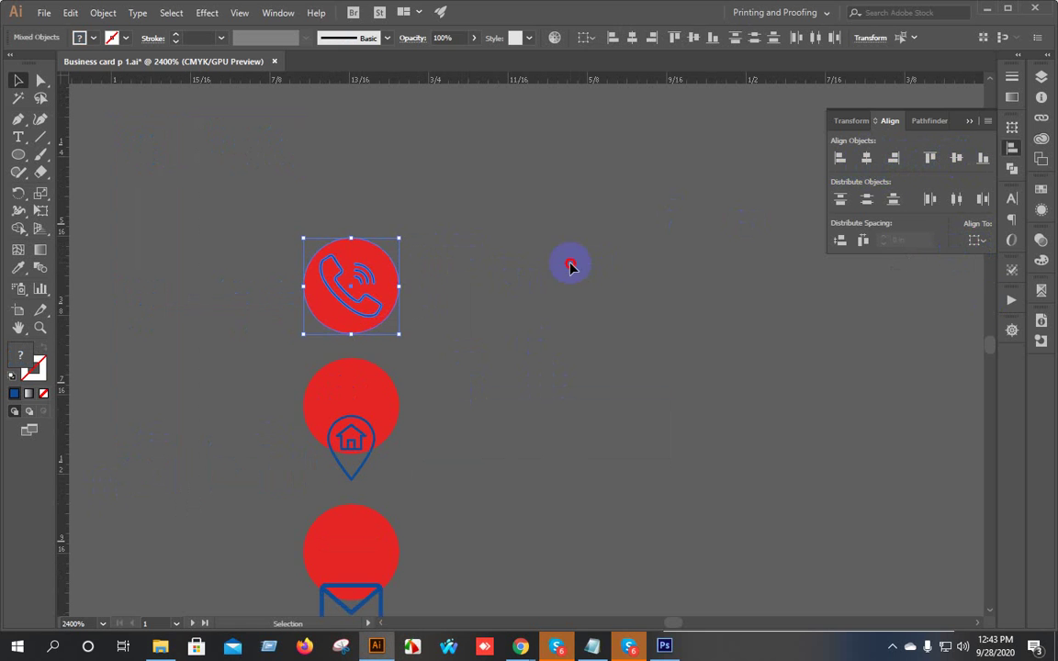
click(571, 266)
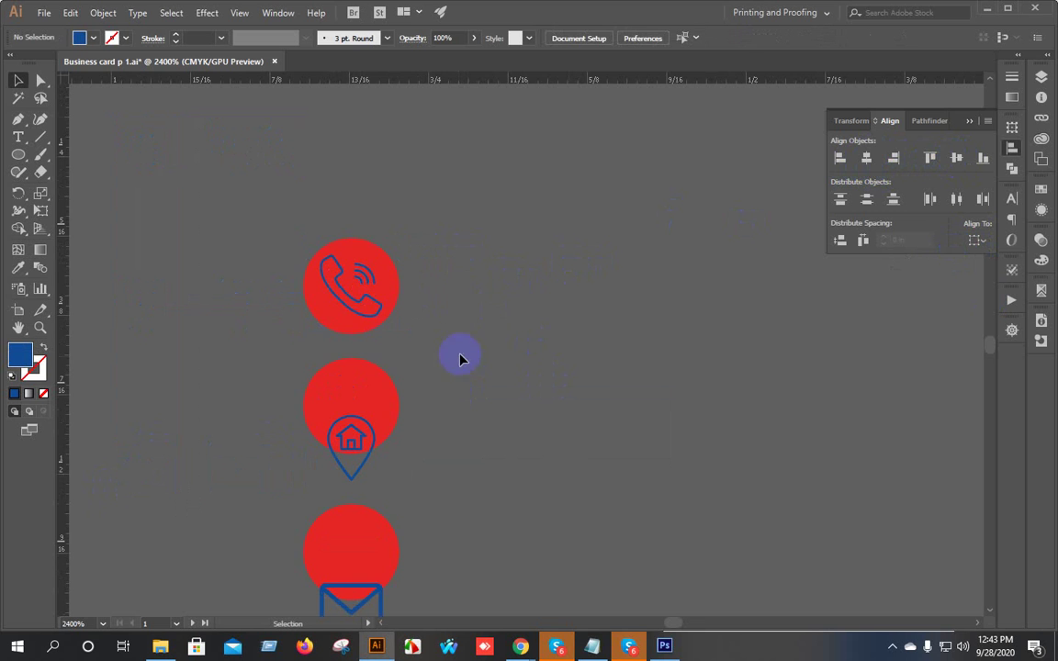
click(361, 309)
scroll(371, 274, up, 3)
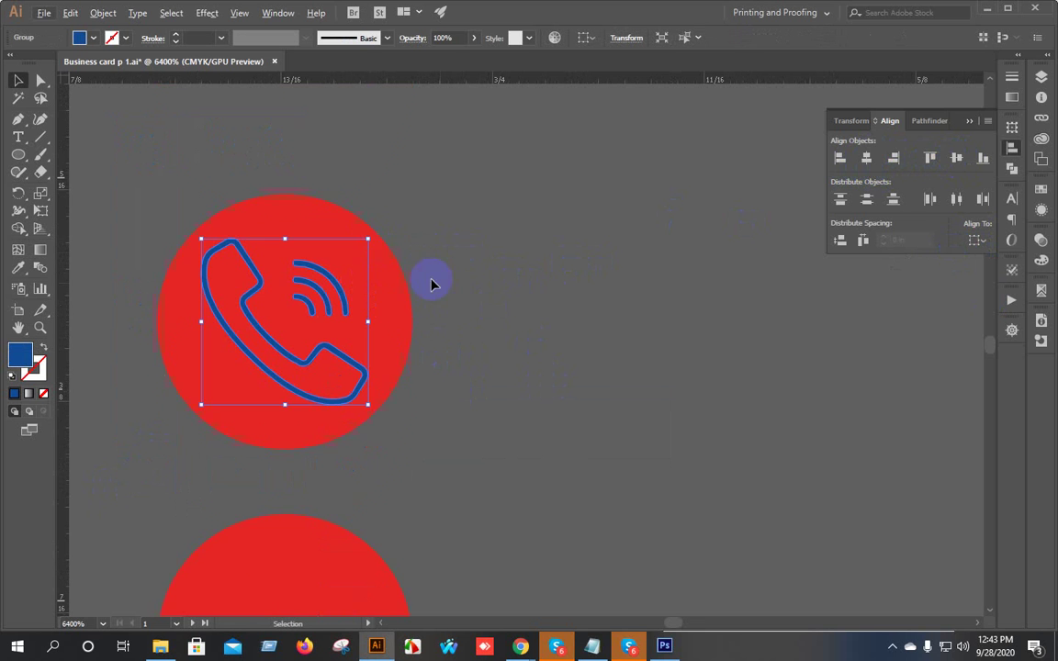
Center the location pin and the envelope icon vertically on their own red circles.
scroll(433, 284, down, 5)
shift+click(371, 231)
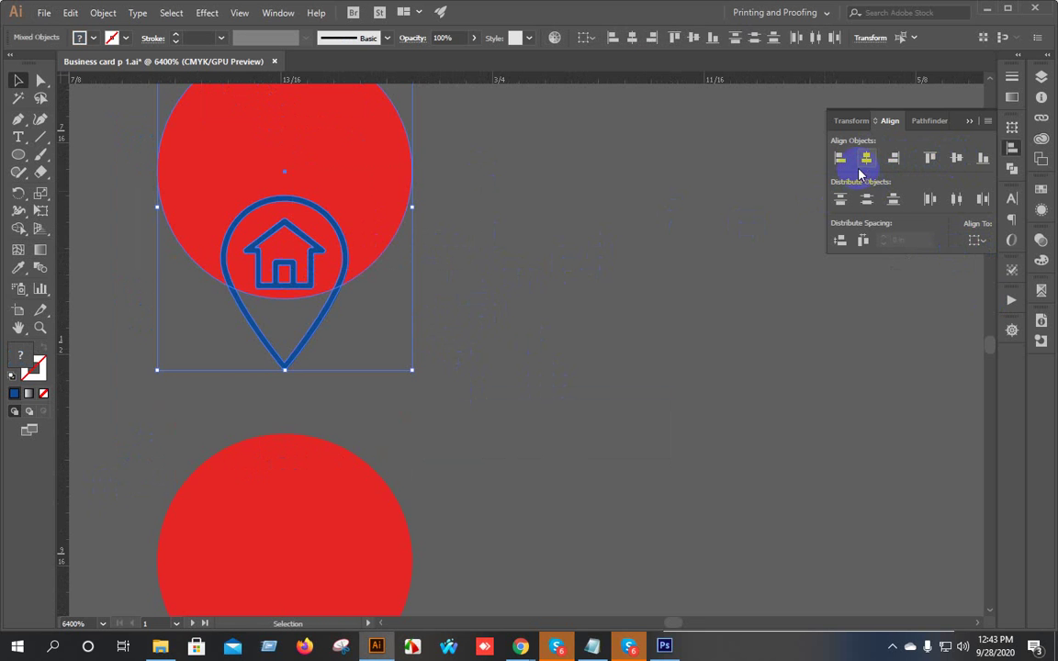
click(956, 157)
scroll(459, 347, down, 5)
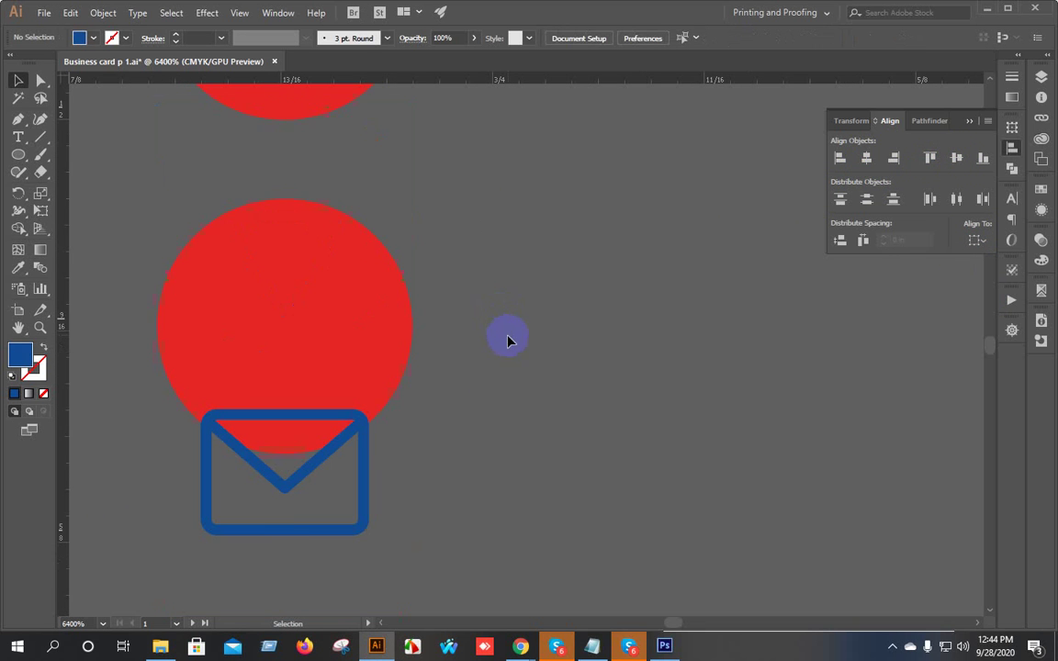
click(370, 354)
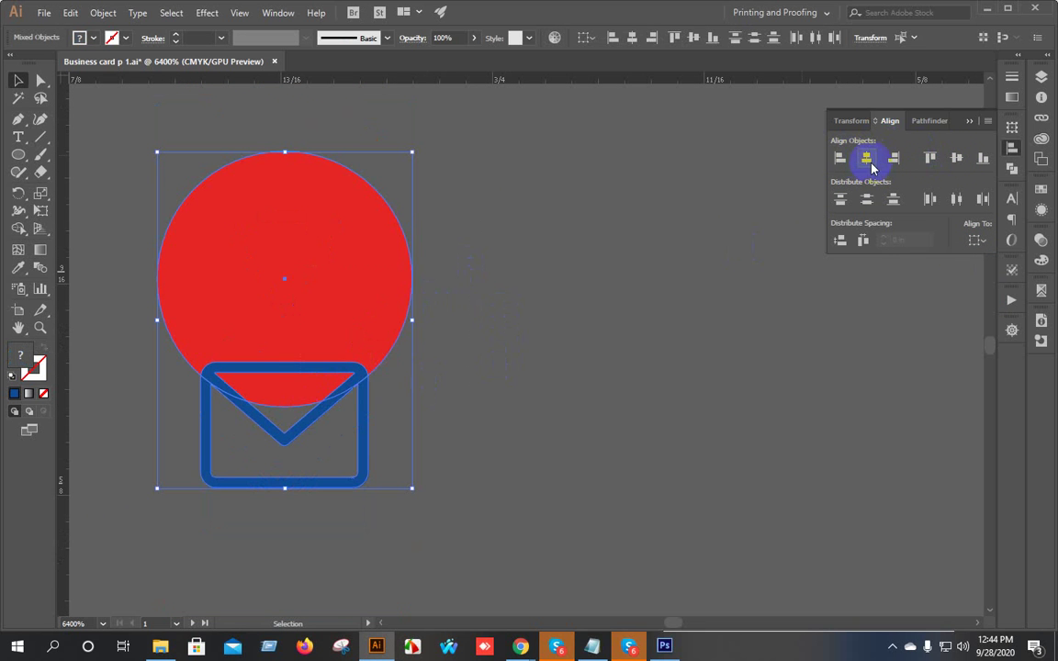
click(956, 158)
click(481, 329)
scroll(481, 327, down, 5)
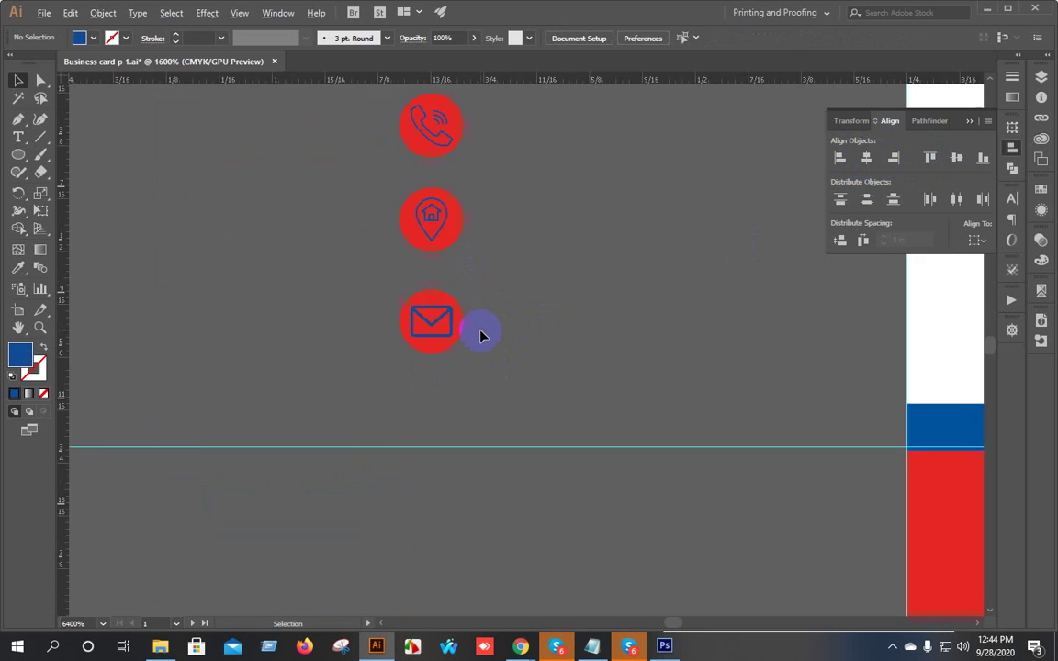
Recolor the phone, location and envelope icons white by sampling the card's white background.
scroll(481, 325, up, 2)
click(417, 306)
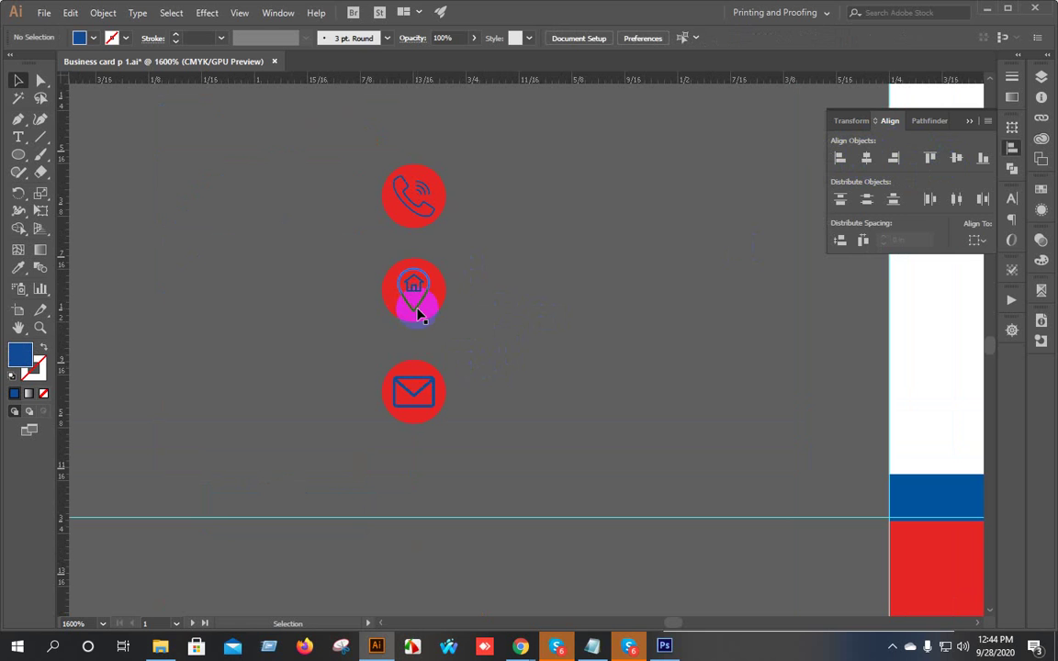
shift+click(420, 209)
shift+click(418, 416)
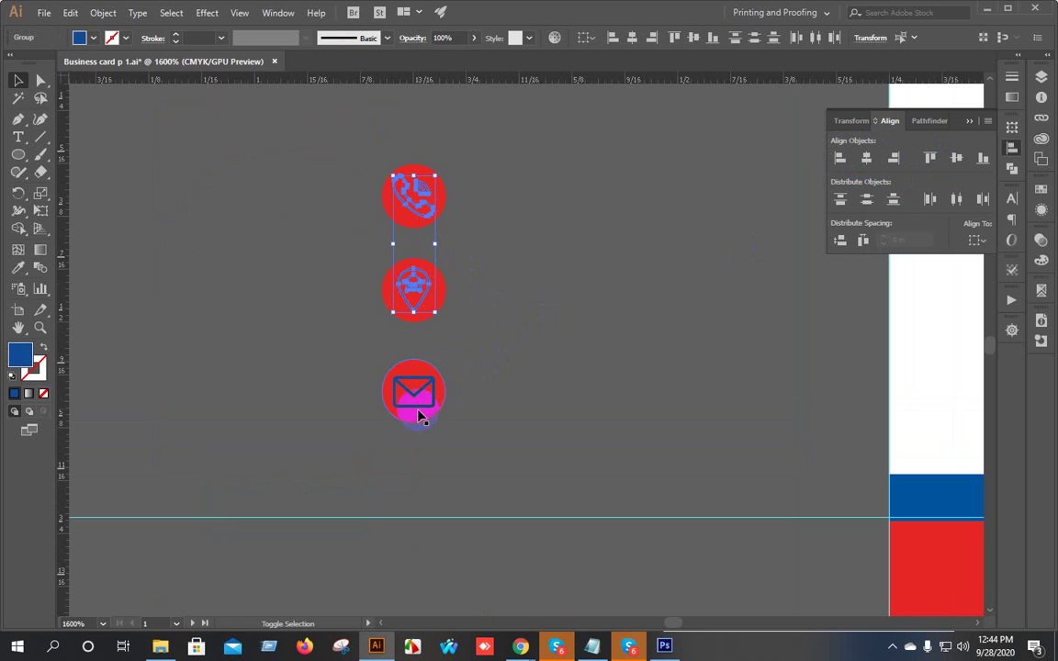
key(i)
click(919, 375)
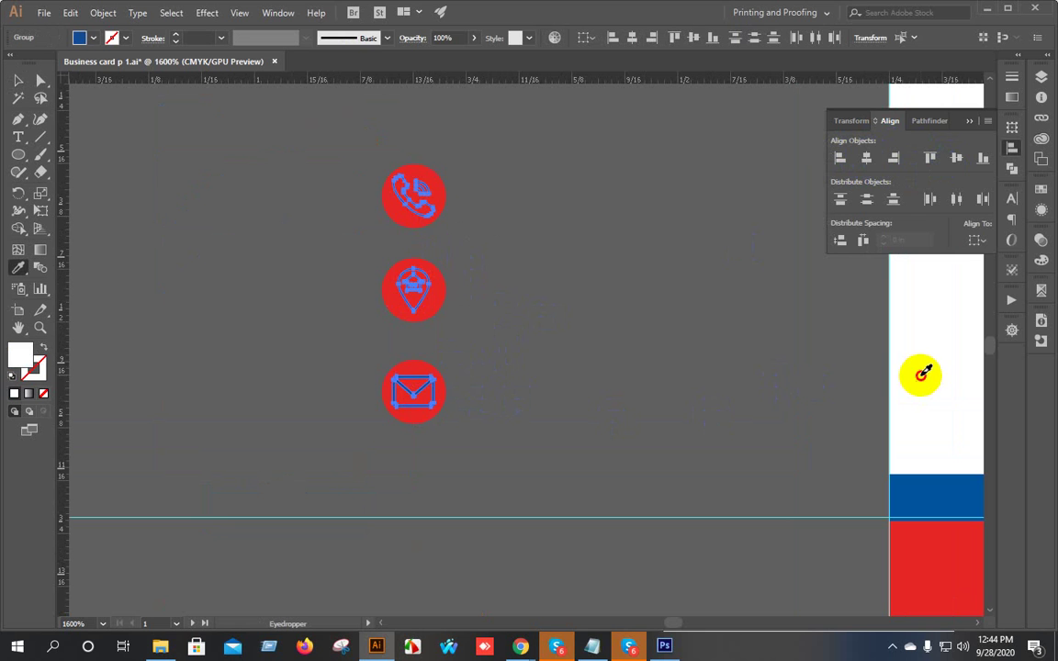
Group each white contact icon with its own red circle.
key(v)
drag(333, 157, 472, 248)
drag(354, 289, 488, 326)
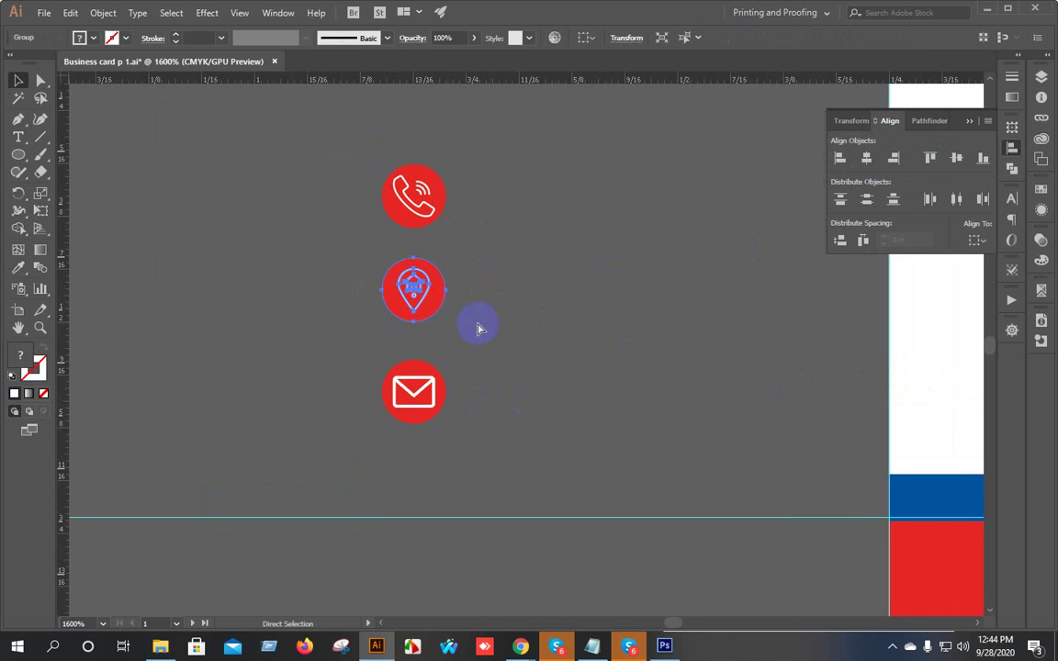
drag(367, 359, 449, 404)
click(524, 328)
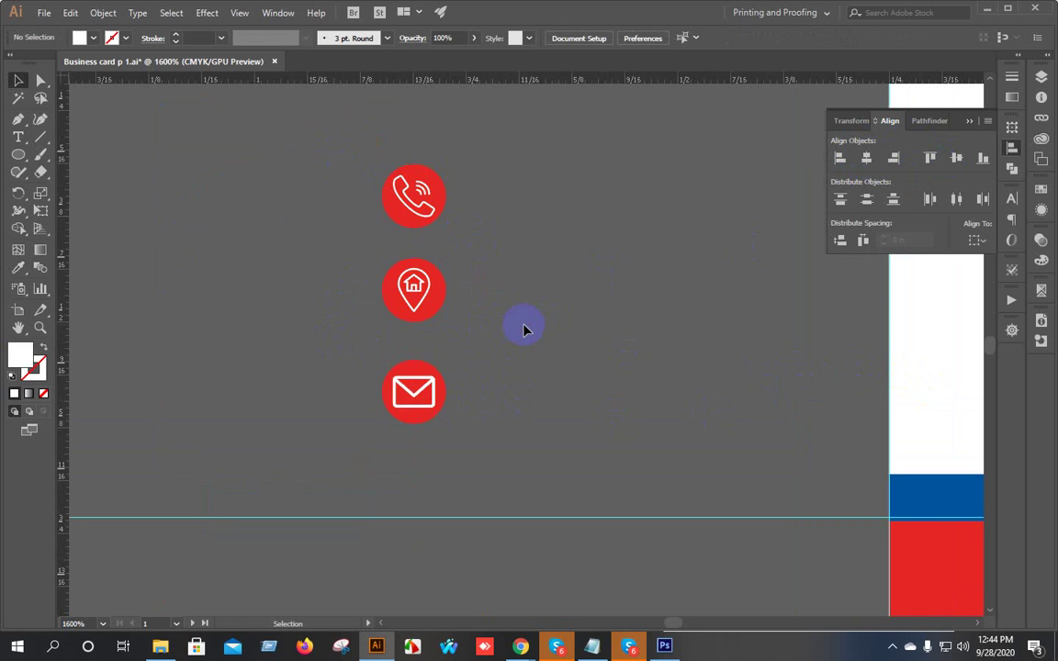
Ungroup the contact block on the front card so its square icons can be moved separately.
scroll(522, 329, down, 4)
scroll(335, 326, right, 3)
scroll(397, 313, up, 1)
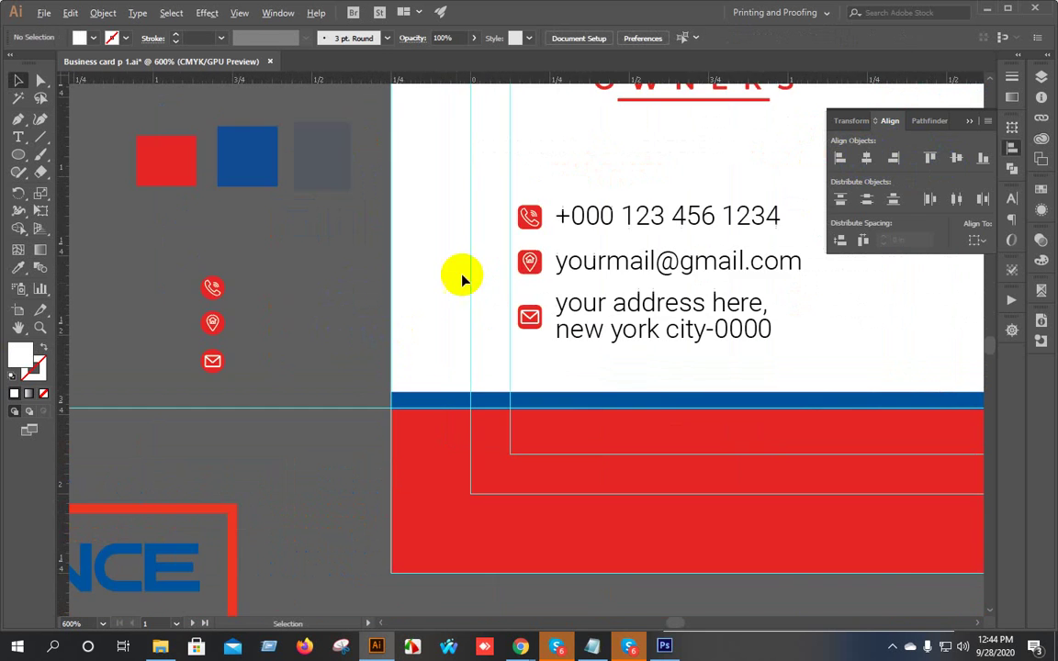
right_click(529, 261)
click(574, 369)
click(354, 262)
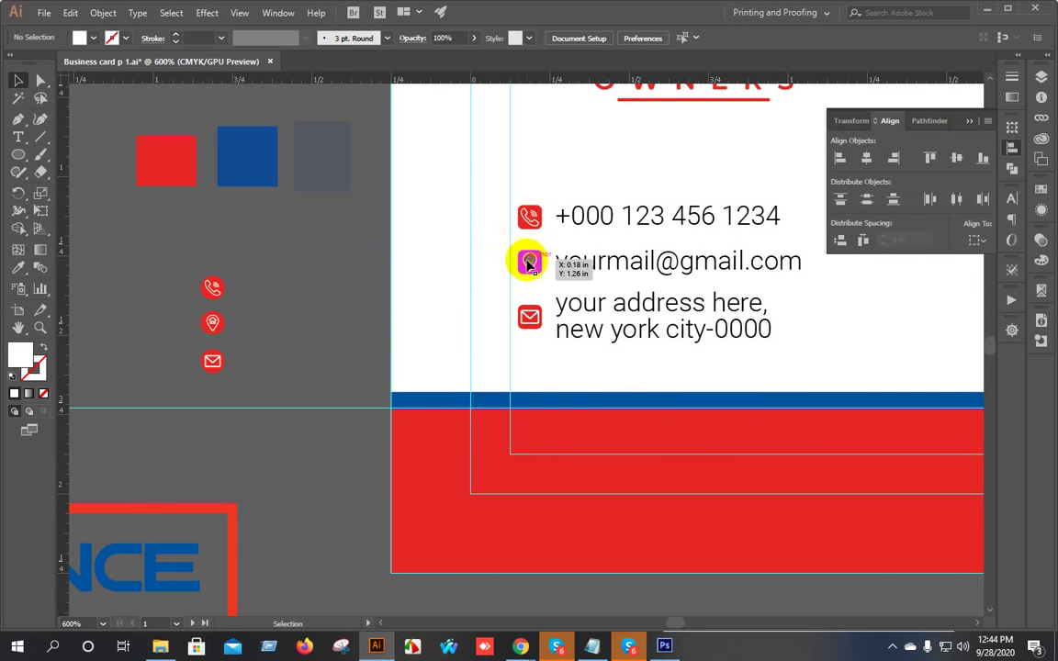
click(530, 264)
drag(541, 180, 593, 372)
right_click(595, 268)
click(643, 373)
click(323, 224)
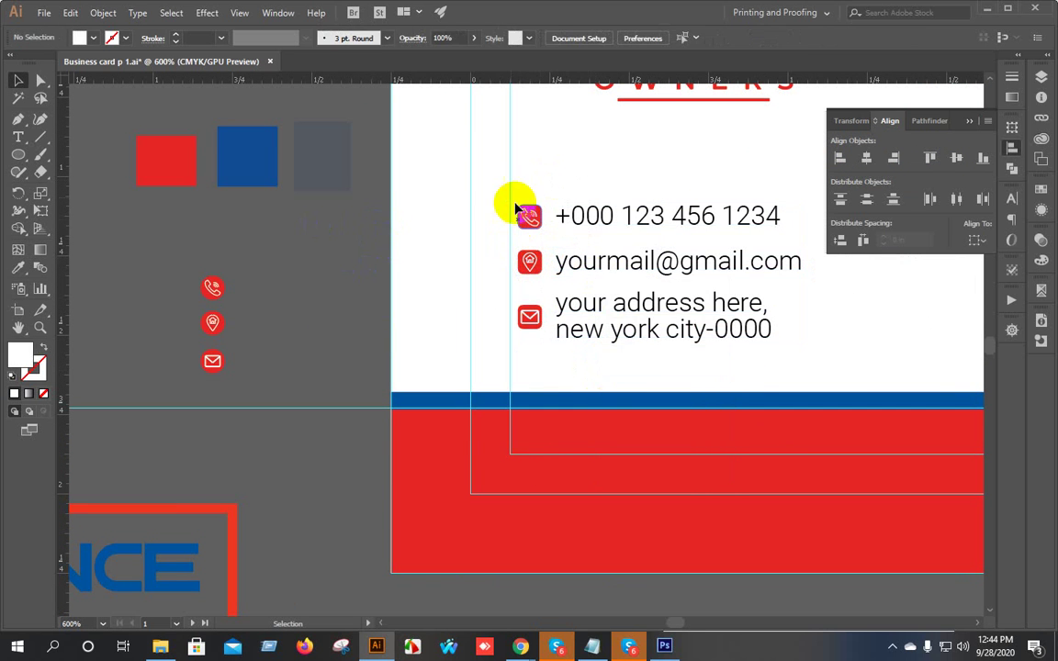
Move the square icons off the front card and place the circular icons beside the phone, e-mail and address lines.
drag(503, 199, 551, 356)
drag(529, 314, 293, 342)
click(219, 363)
drag(212, 323, 523, 322)
click(520, 317)
drag(521, 254, 520, 265)
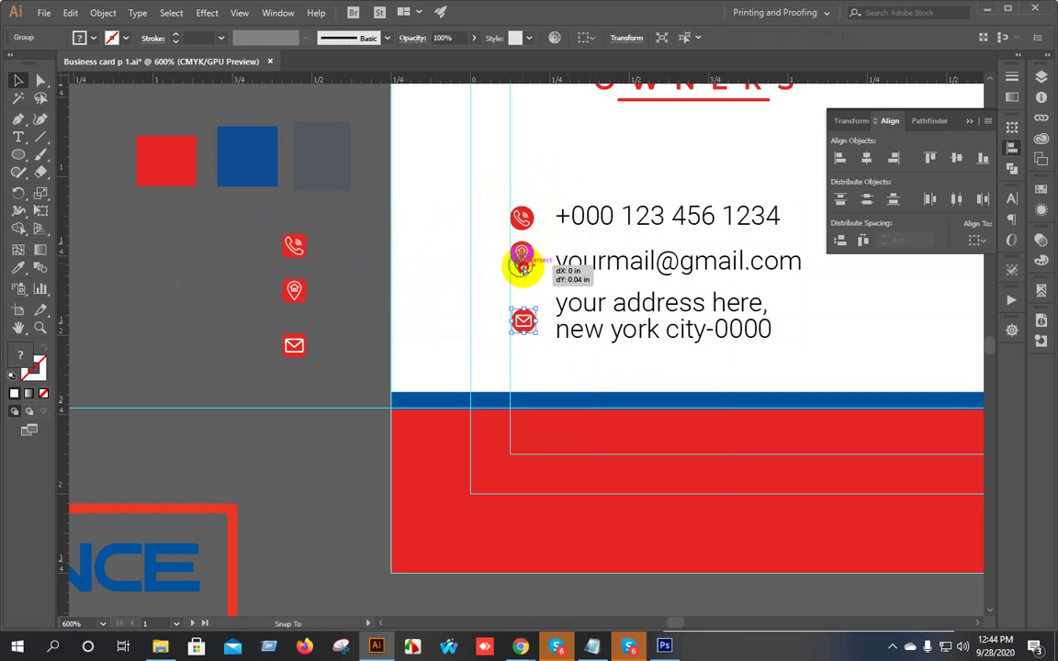
Center the circular phone icon vertically with the phone number line on the front card.
drag(487, 202, 657, 240)
drag(769, 272, 576, 295)
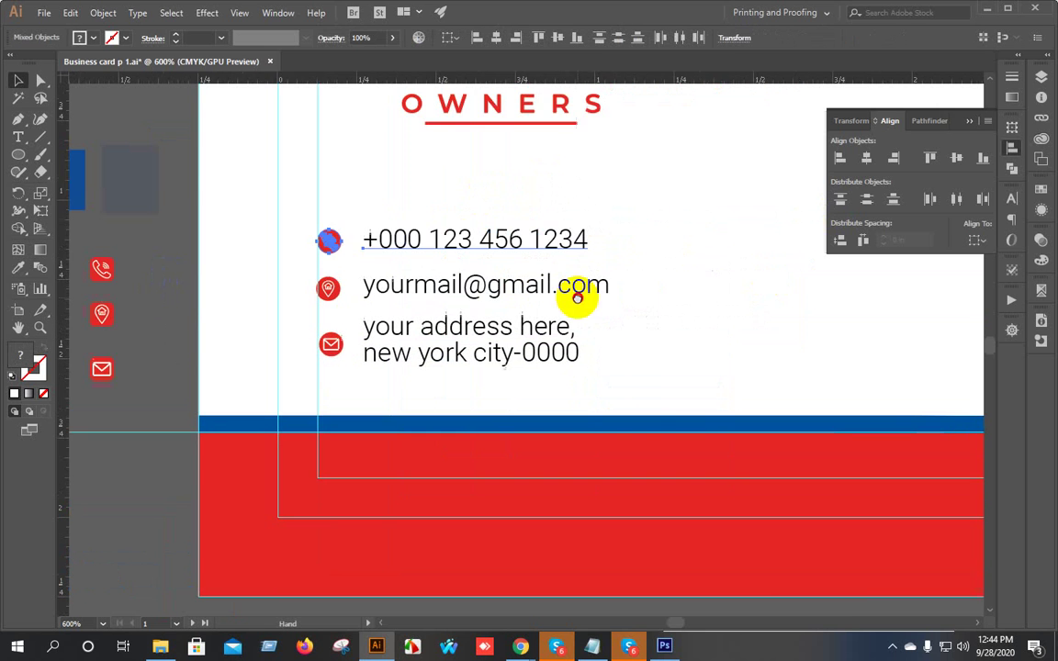
click(956, 162)
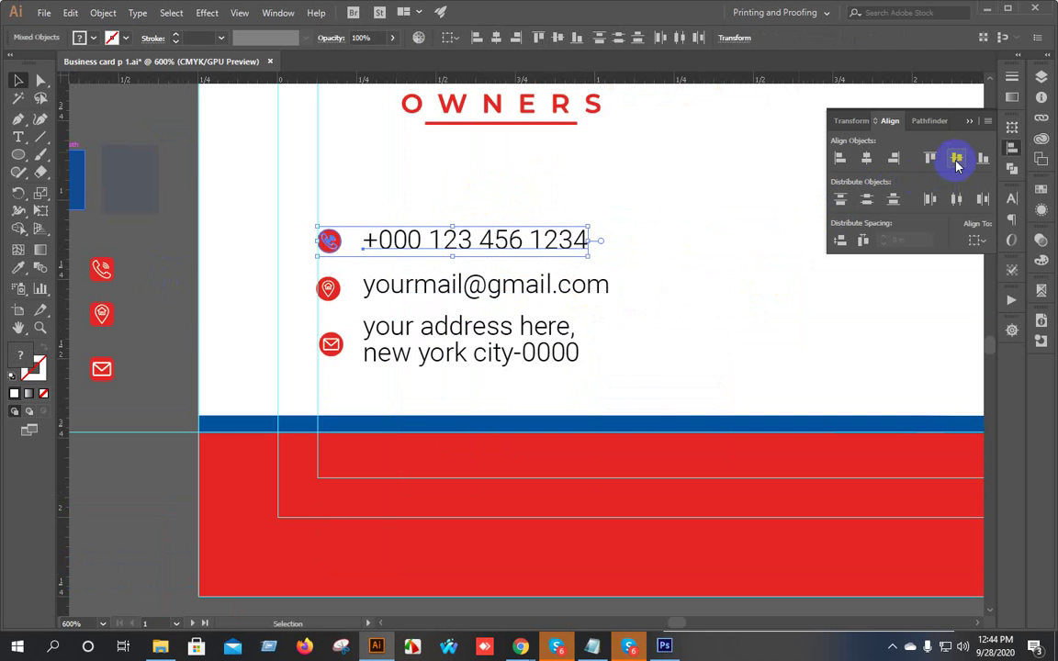
click(703, 226)
Align the left edges of the phone, e-mail and address text lines on the front card.
scroll(592, 270, down, 2)
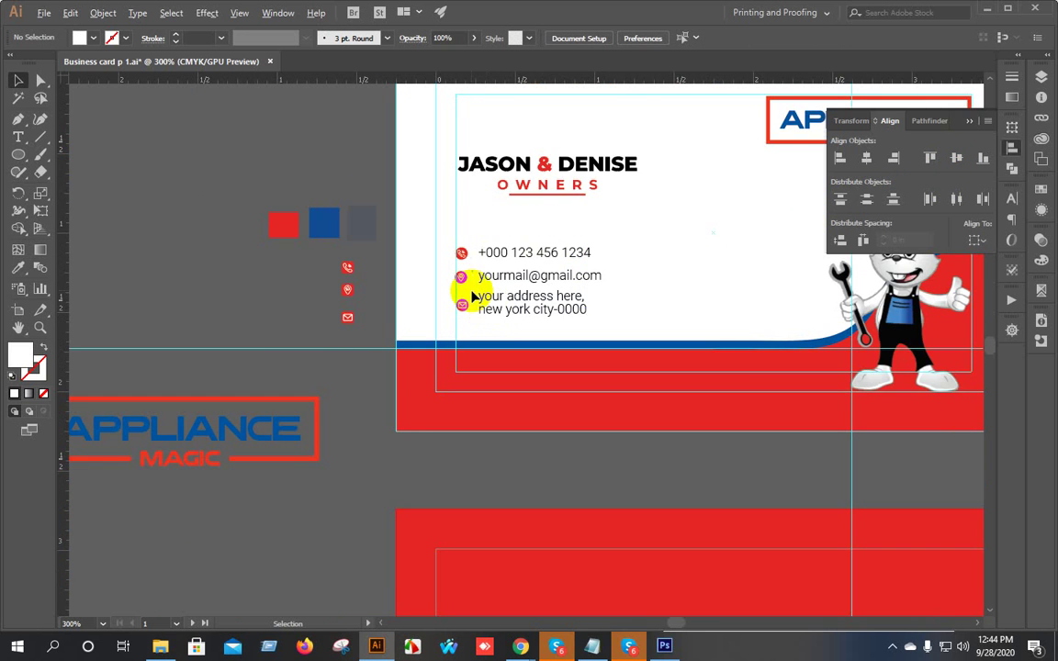
scroll(460, 299, up, 2)
click(567, 326)
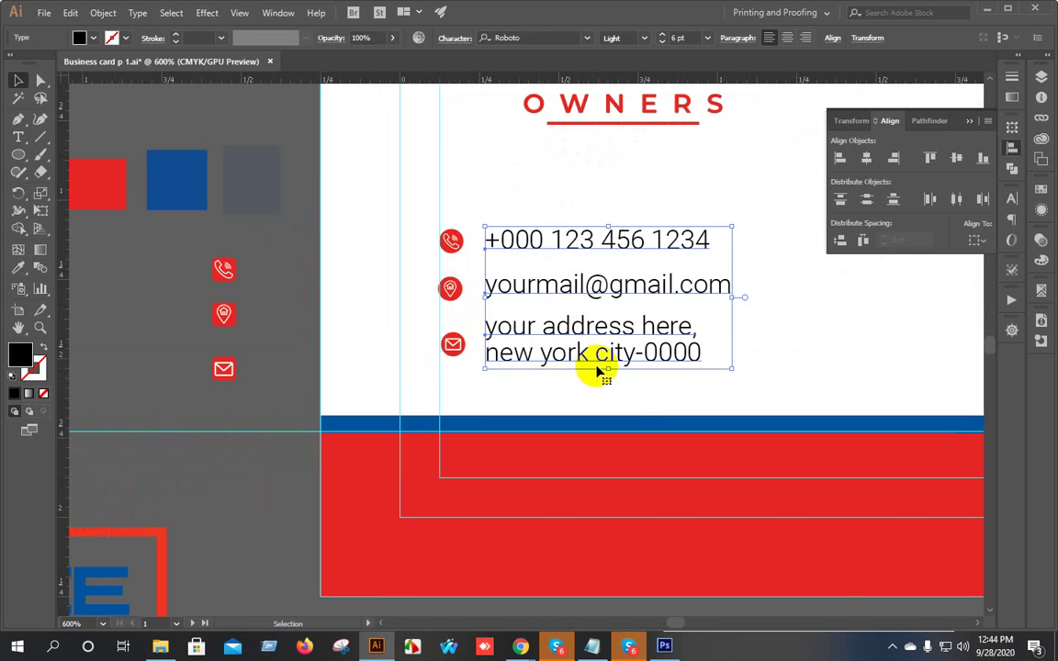
click(840, 162)
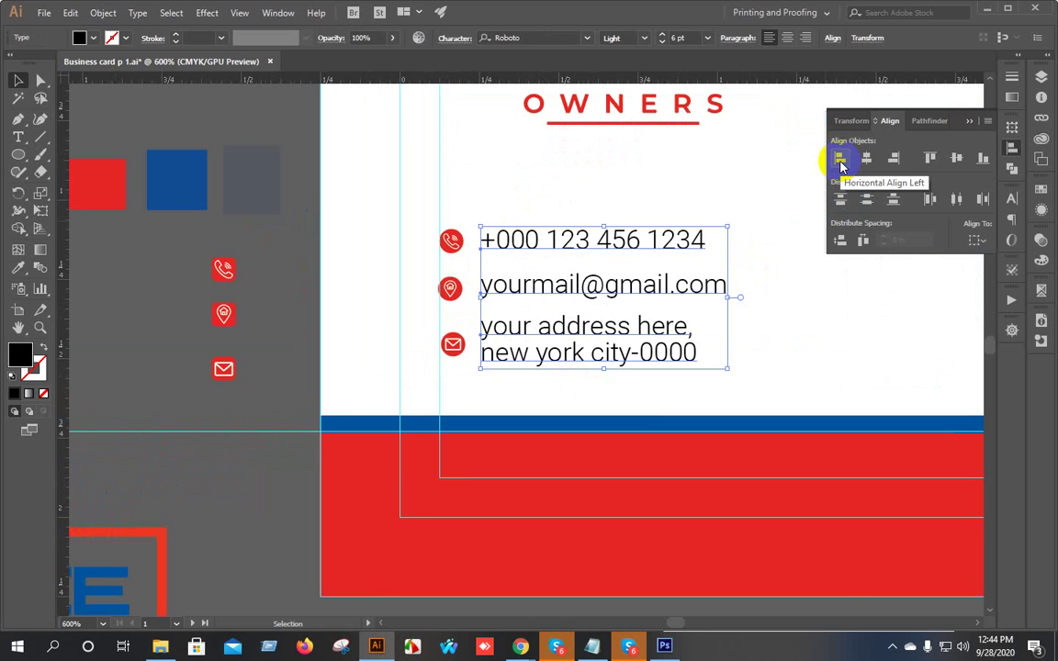
scroll(564, 314, down, 3)
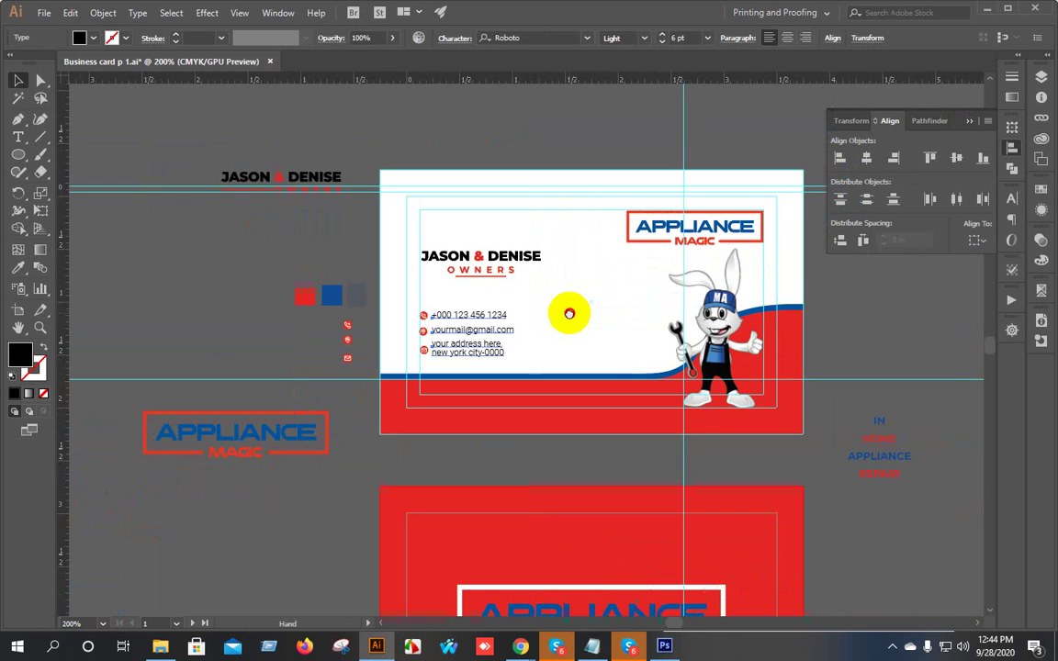
click(567, 319)
Shift the three contact text lines slightly to the right, away from the circular icons.
scroll(427, 351, up, 4)
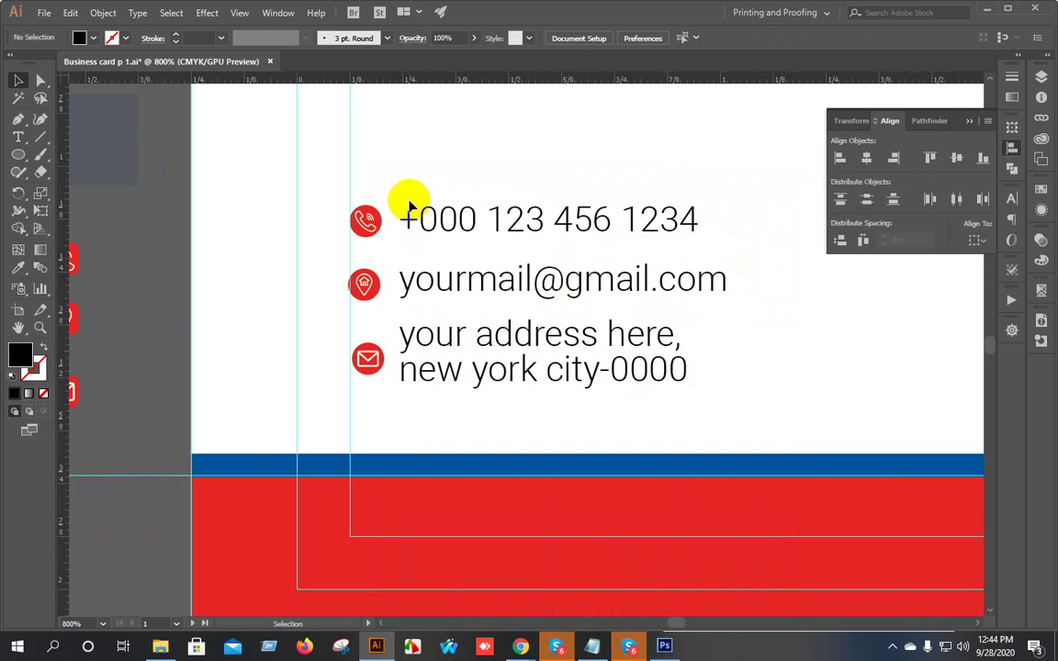
click(420, 335)
scroll(427, 292, up, 2)
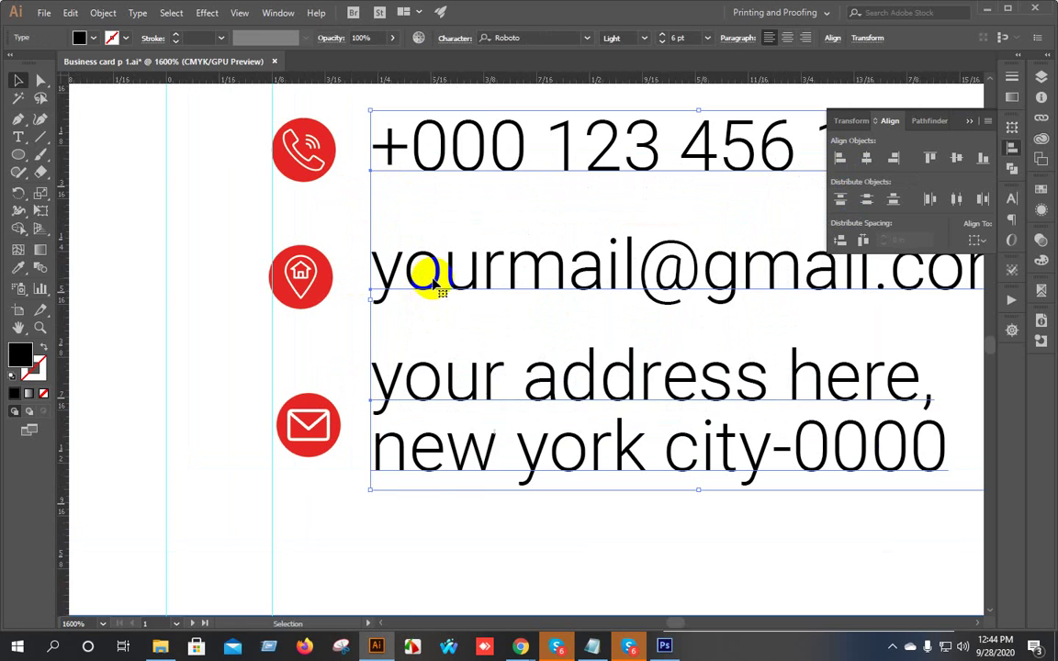
drag(438, 283, 444, 281)
scroll(431, 285, down, 2)
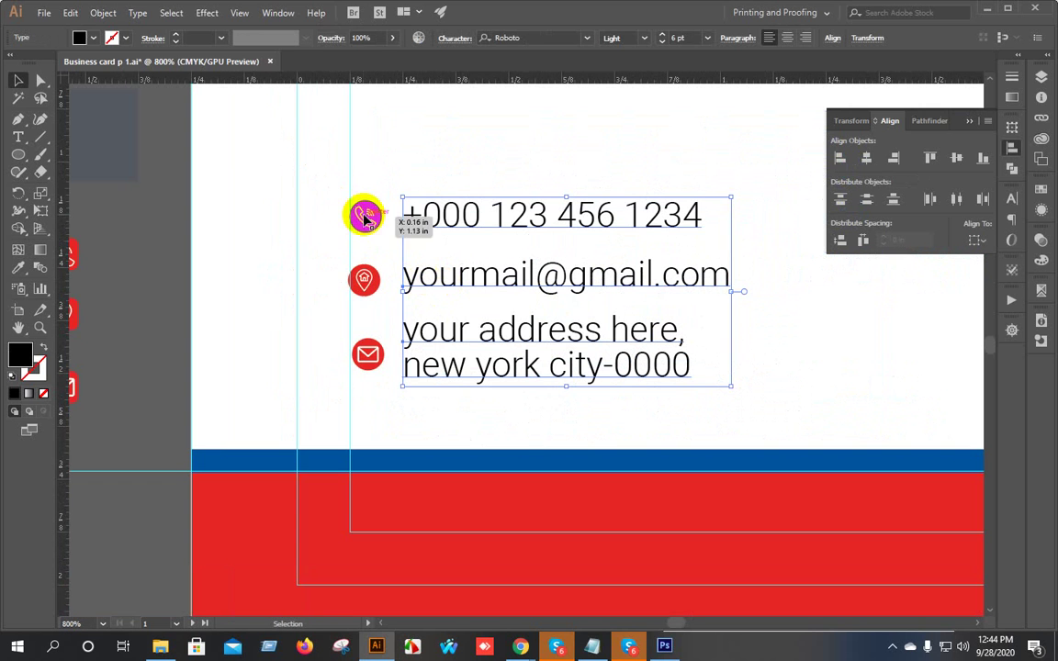
Align the three circular contact icons to each other by their horizontal centers.
drag(342, 188, 381, 388)
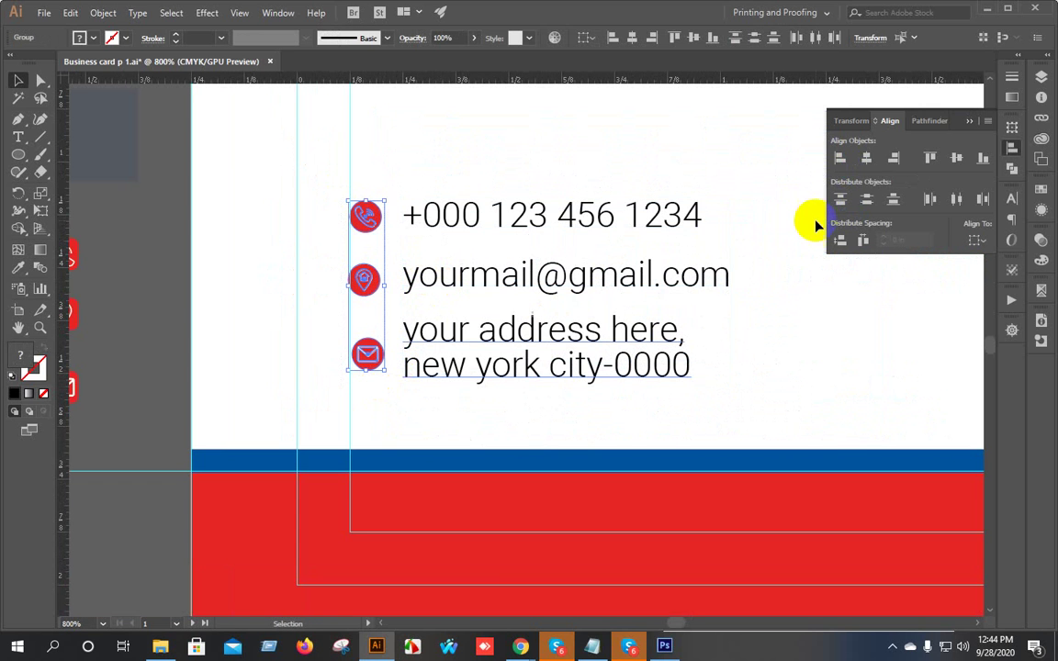
click(866, 158)
click(308, 187)
Center each circular icon vertically with its text line, grouping the e-mail and address pairs.
drag(309, 186, 566, 229)
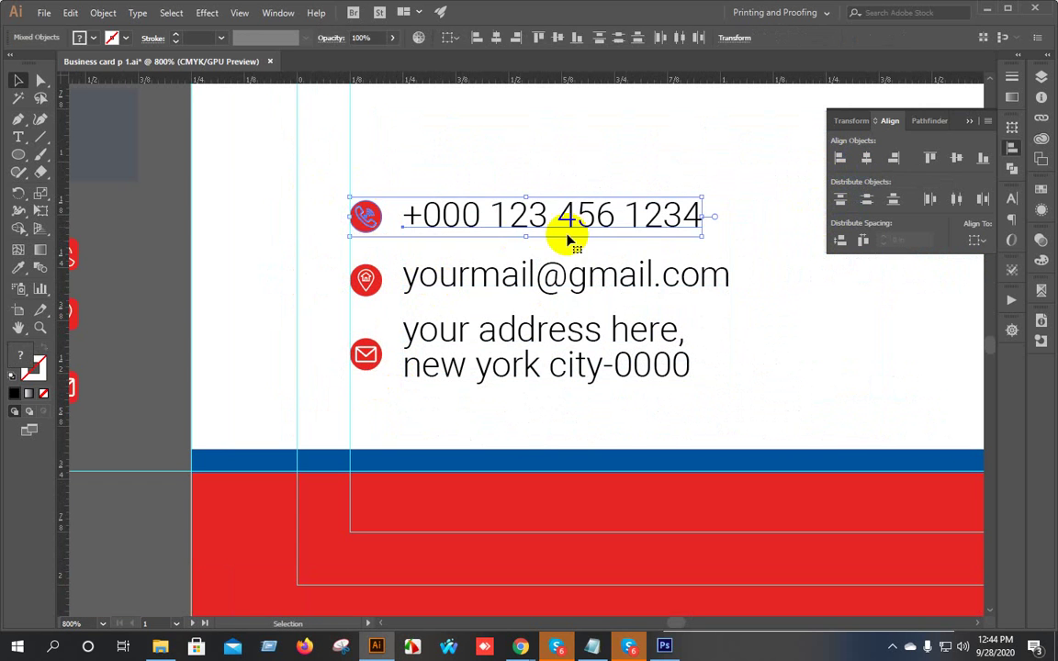
click(955, 162)
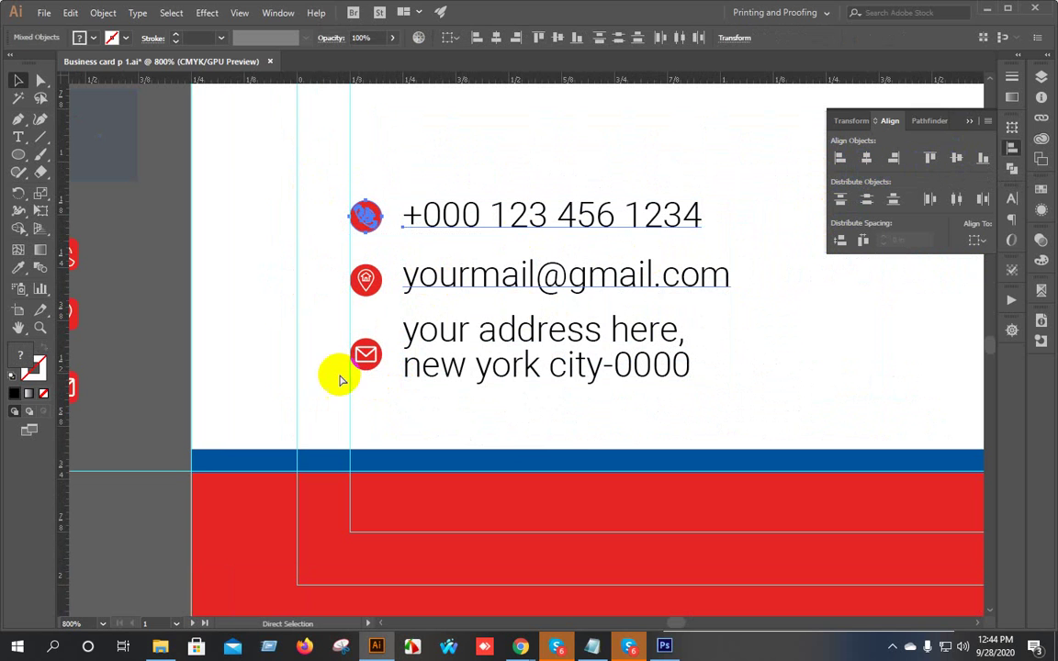
drag(318, 278, 549, 292)
click(954, 158)
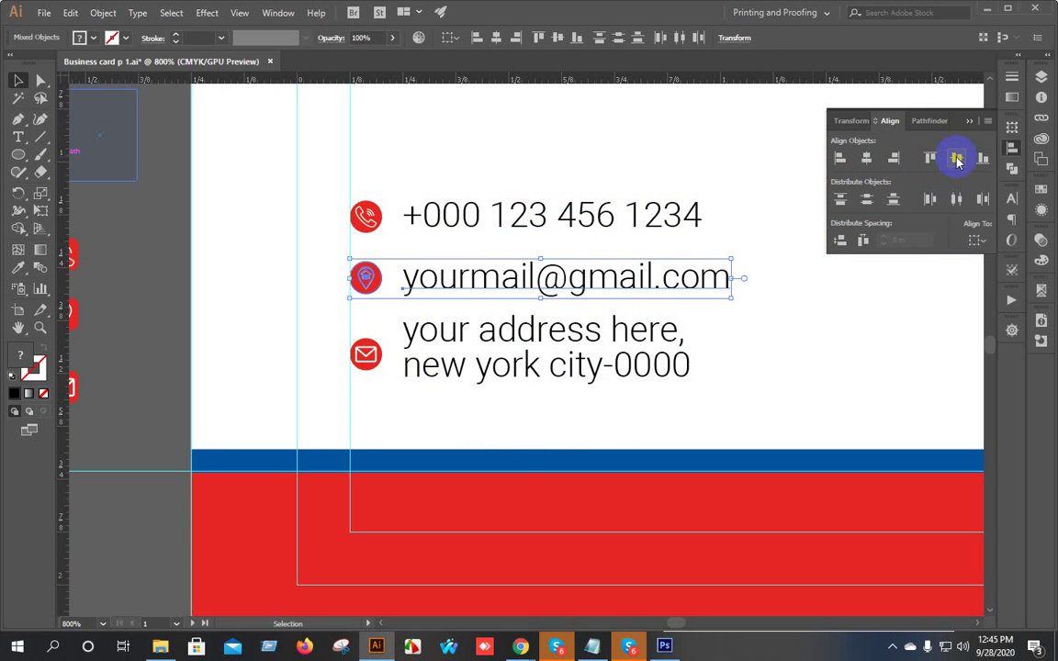
key(ctrl+g)
drag(314, 352, 538, 367)
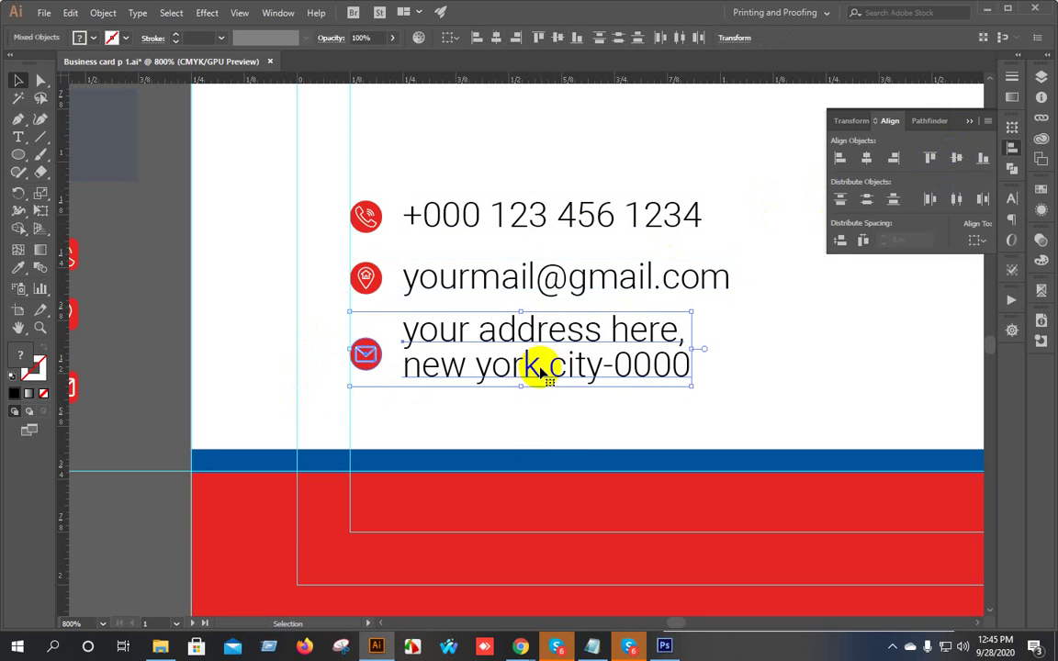
click(957, 158)
key(ctrl+g)
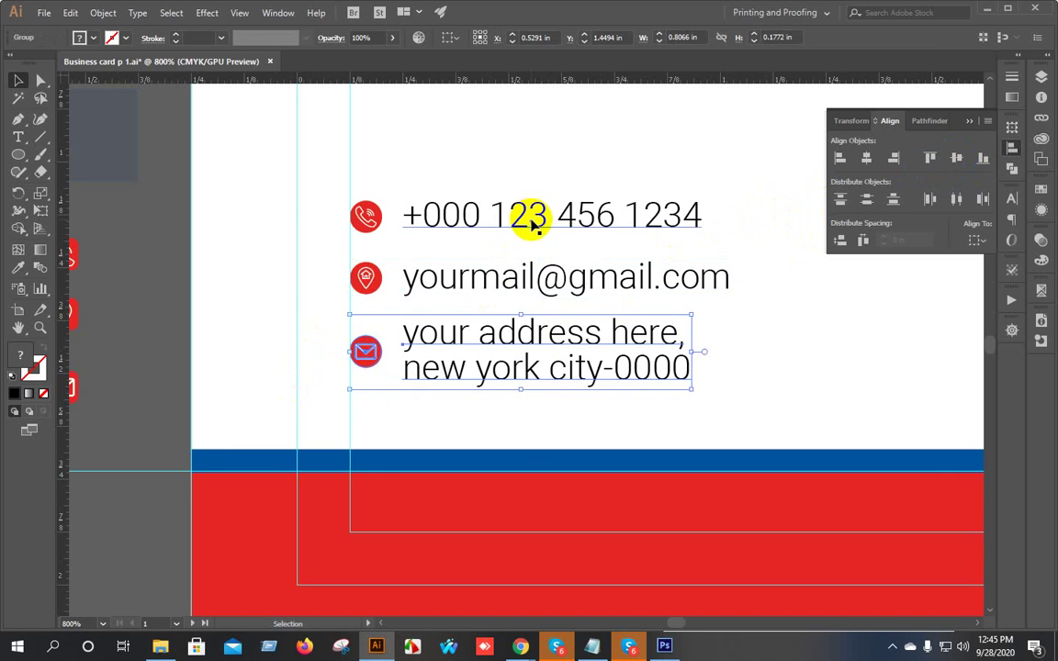
Distribute the three contact rows evenly by their vertical centers.
scroll(526, 217, down, 2)
drag(526, 361, 251, 206)
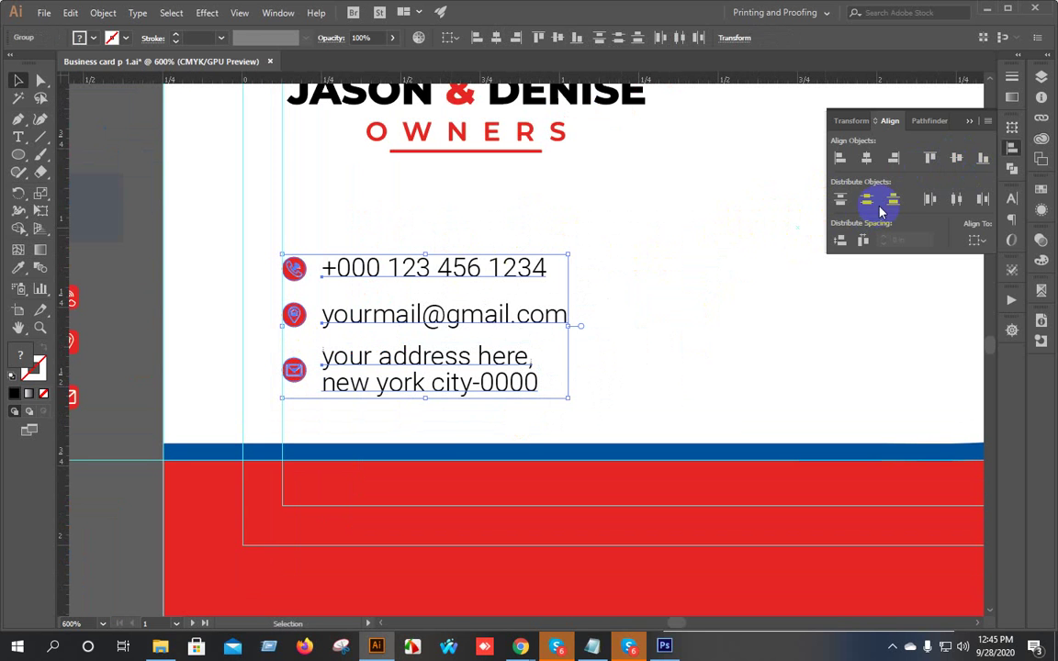
click(866, 199)
click(707, 240)
Nudge the phone row down closer to the e-mail row.
click(514, 268)
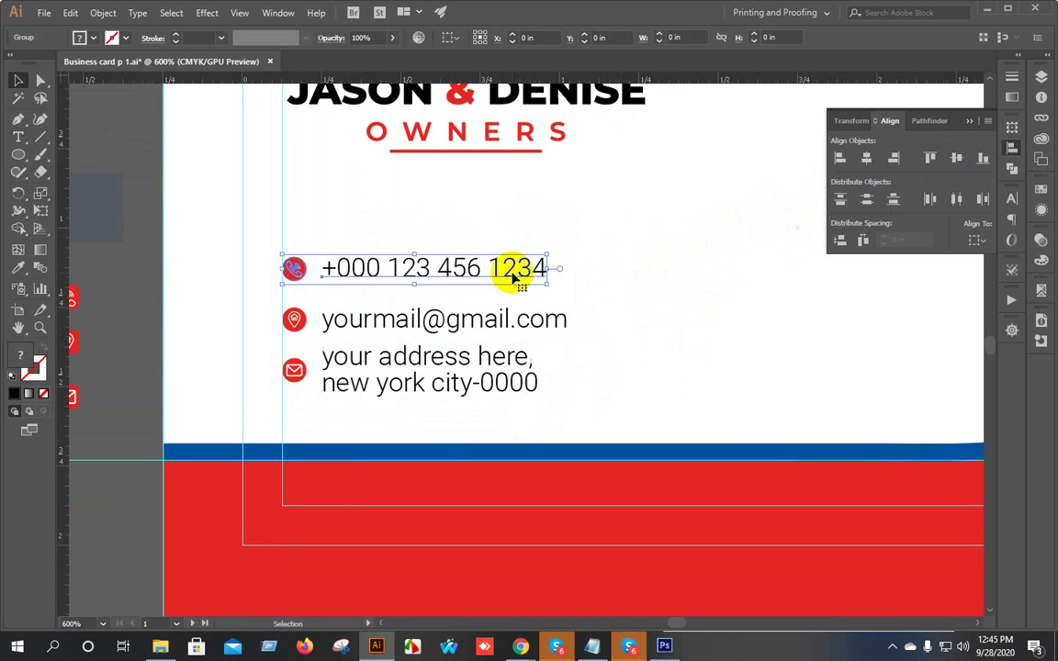
key(Down)
key(Down)
click(642, 284)
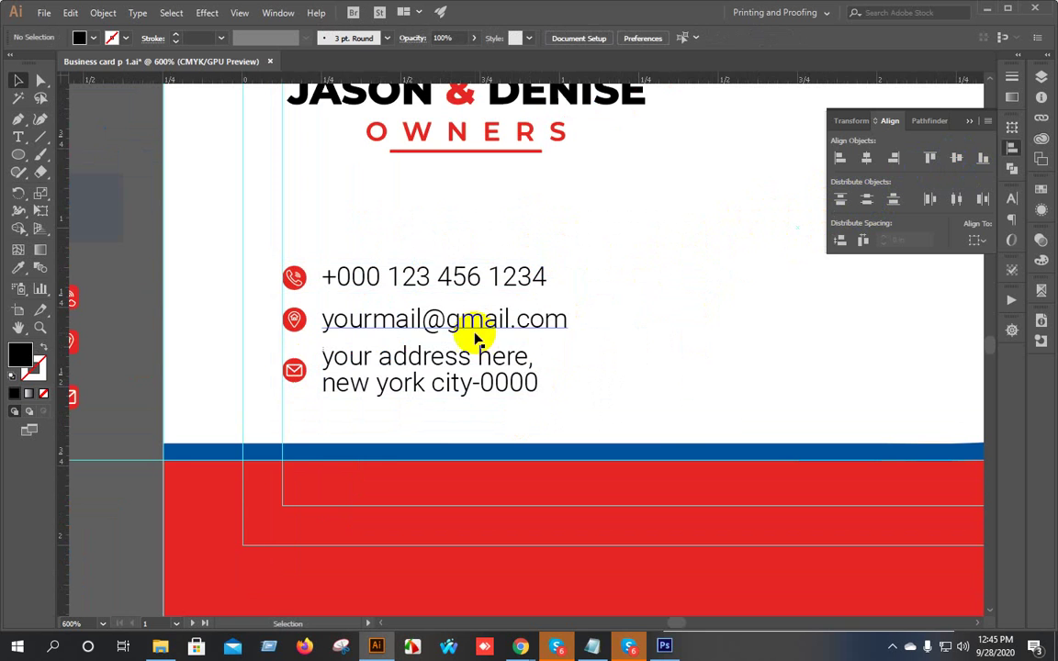
Group the three contact rows into one block on the front card.
scroll(474, 333, down, 3)
scroll(415, 379, up, 2)
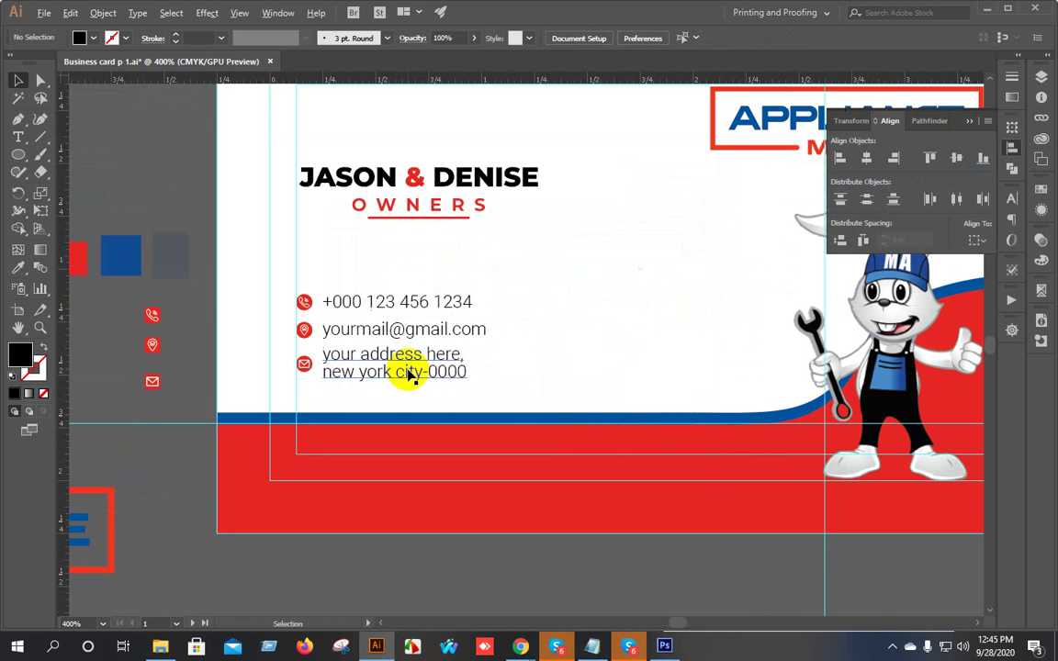
click(386, 375)
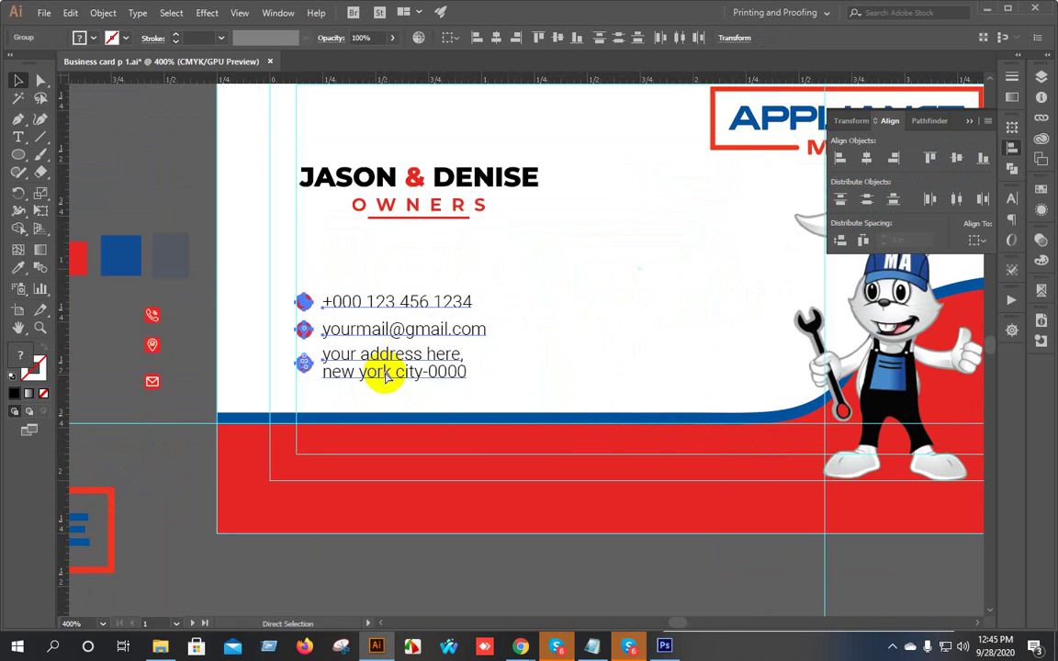
scroll(450, 340, up, 2)
Ungroup the owners' name block so the name, the OWNERS title and the red line are separate.
right_click(443, 265)
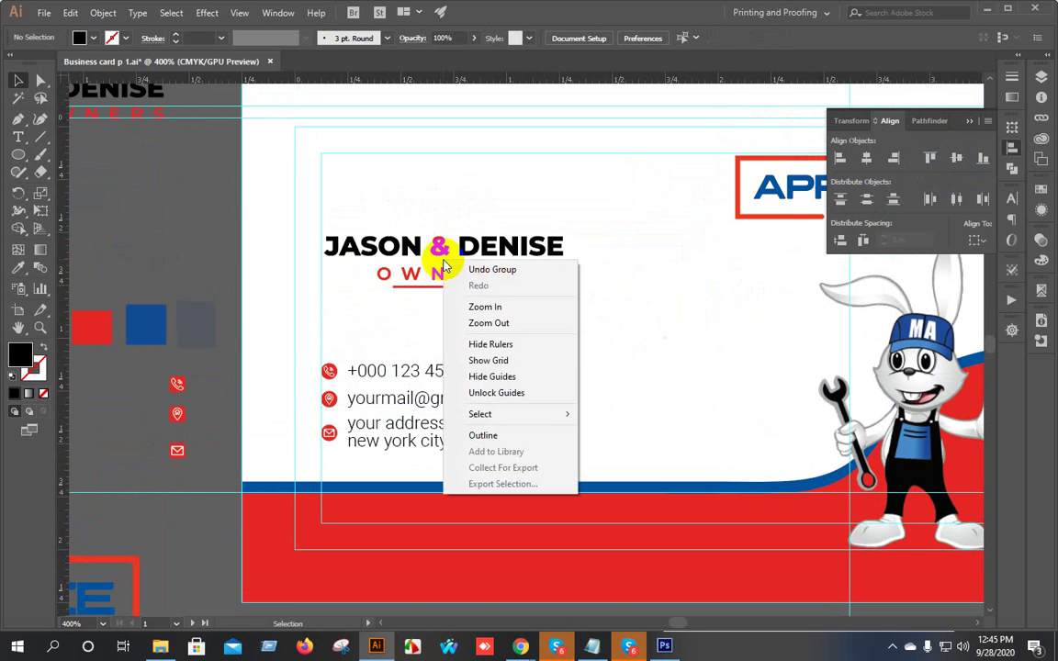
click(426, 276)
click(442, 274)
right_click(443, 272)
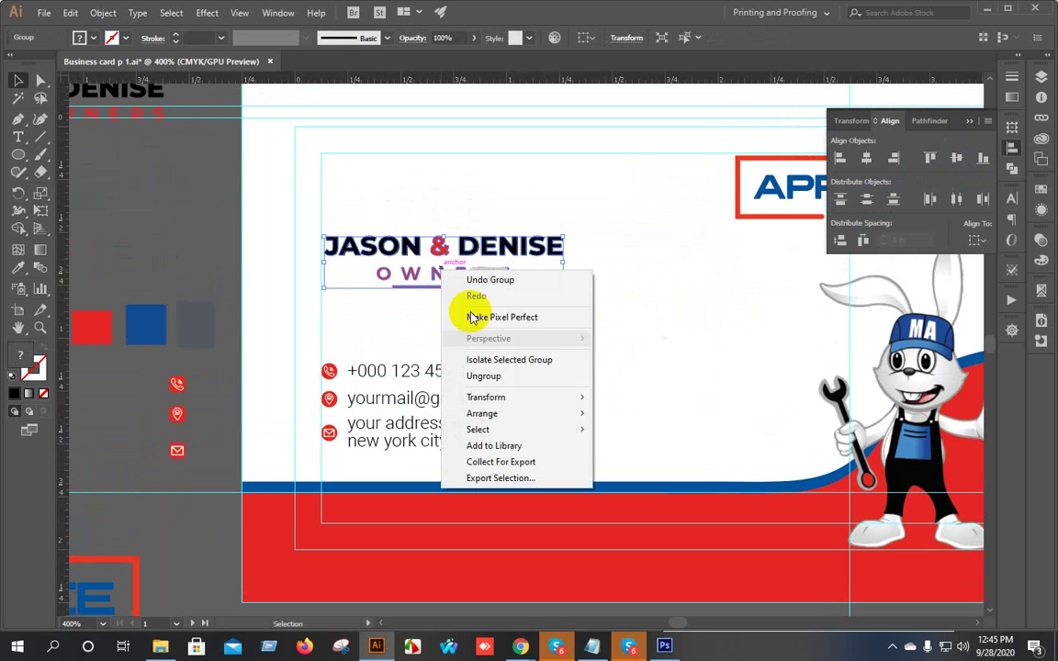
click(487, 375)
Align the OWNERS title to the right edge of the owners' names.
click(503, 275)
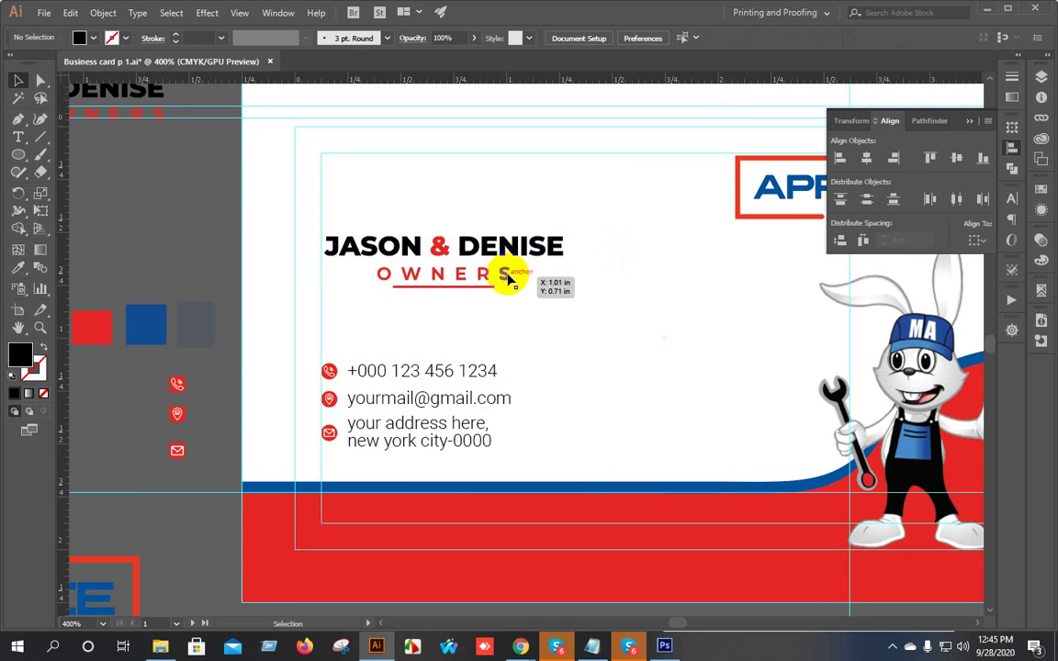
shift+click(539, 245)
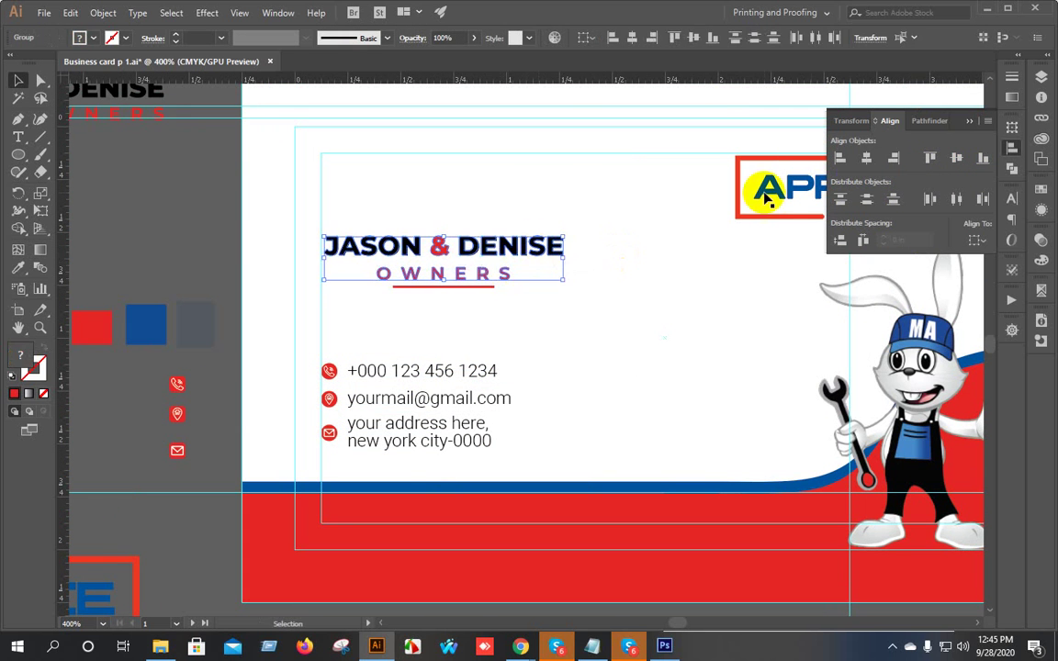
click(890, 159)
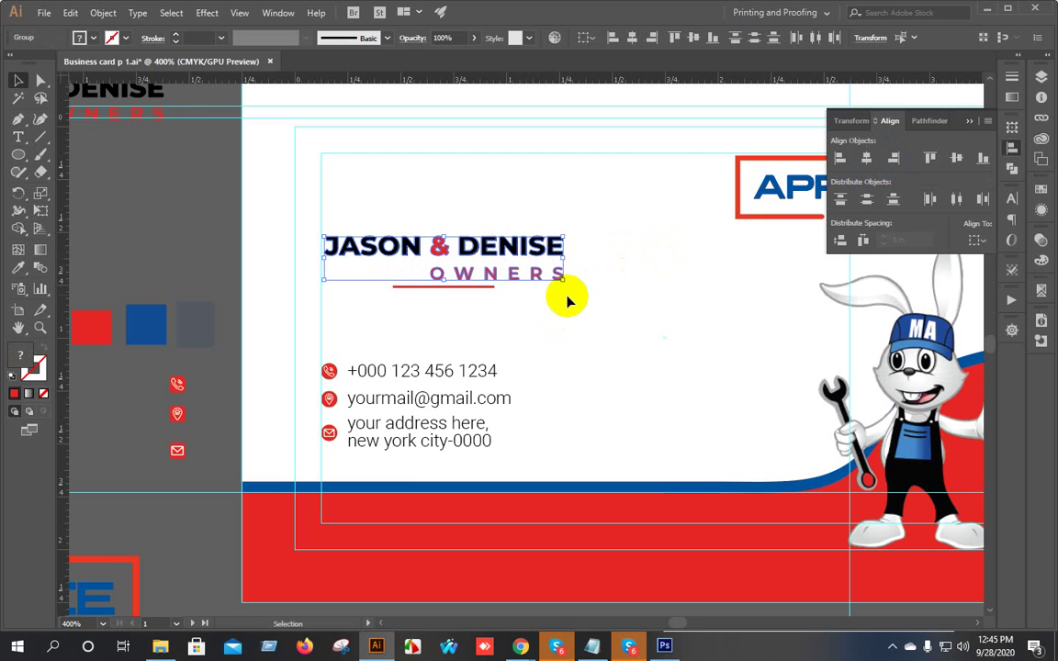
right_click(564, 263)
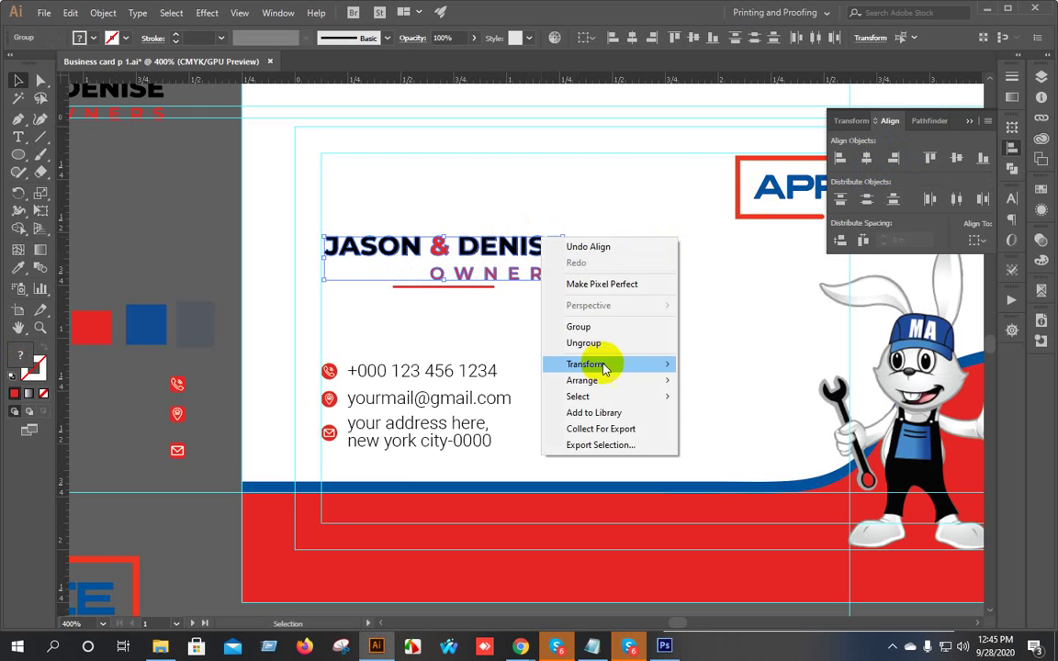
click(786, 285)
Move the red line from beneath the OWNERS title into the empty space to its left.
scroll(406, 286, up, 3)
drag(437, 295, 245, 259)
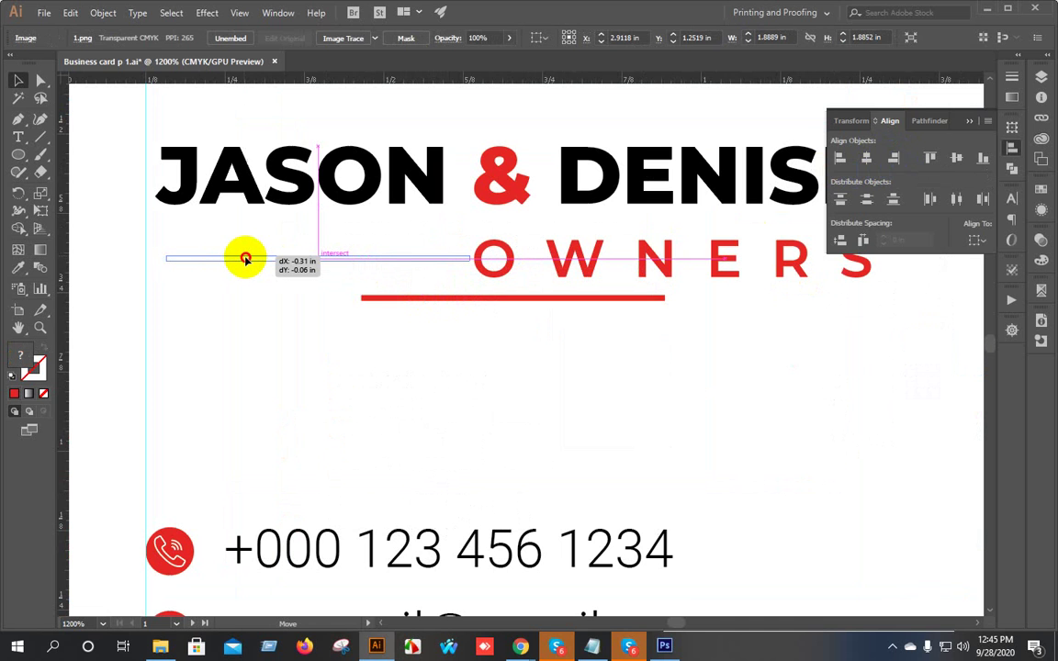
drag(245, 259, 246, 260)
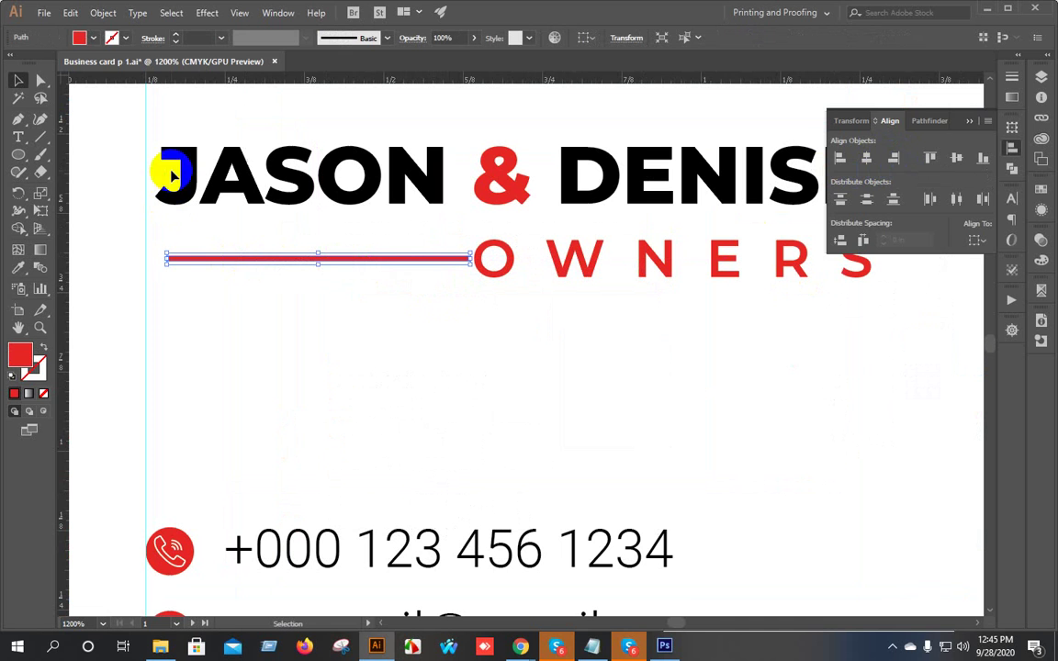
Shift the red line slightly right so its left end lines up with the first letter of the owners' names.
drag(189, 129, 235, 268)
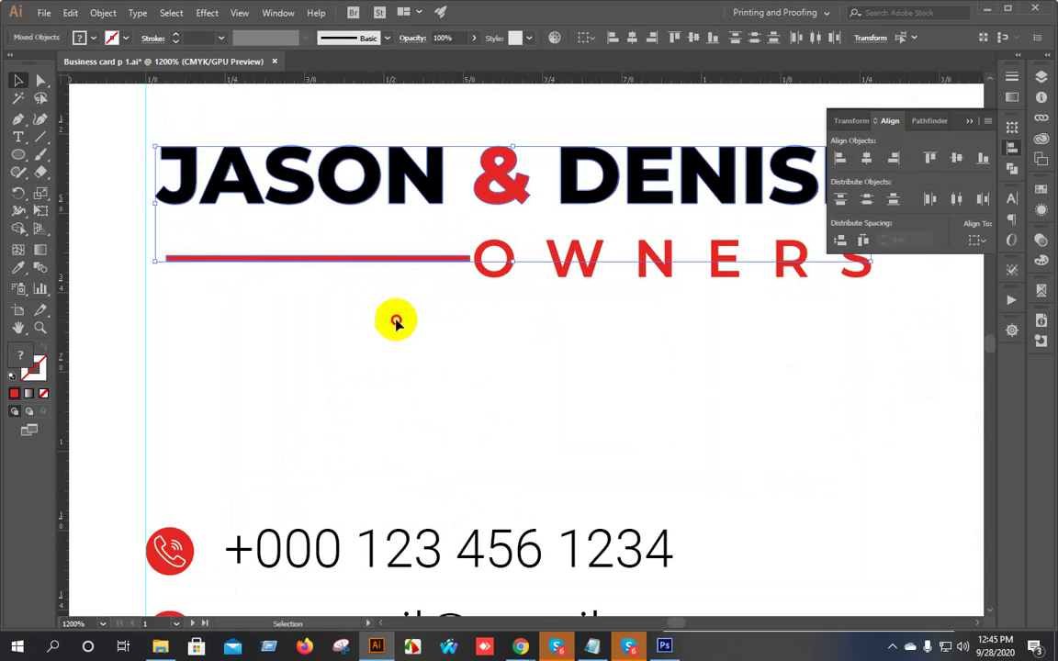
click(394, 319)
drag(379, 265, 367, 270)
scroll(179, 238, up, 4)
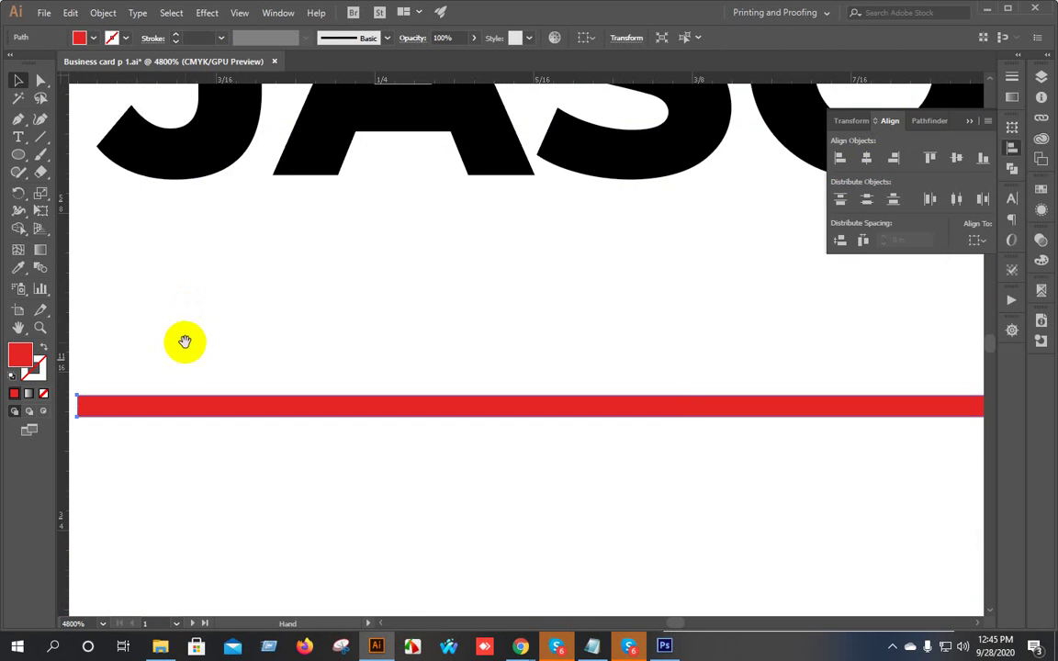
drag(185, 342, 355, 377)
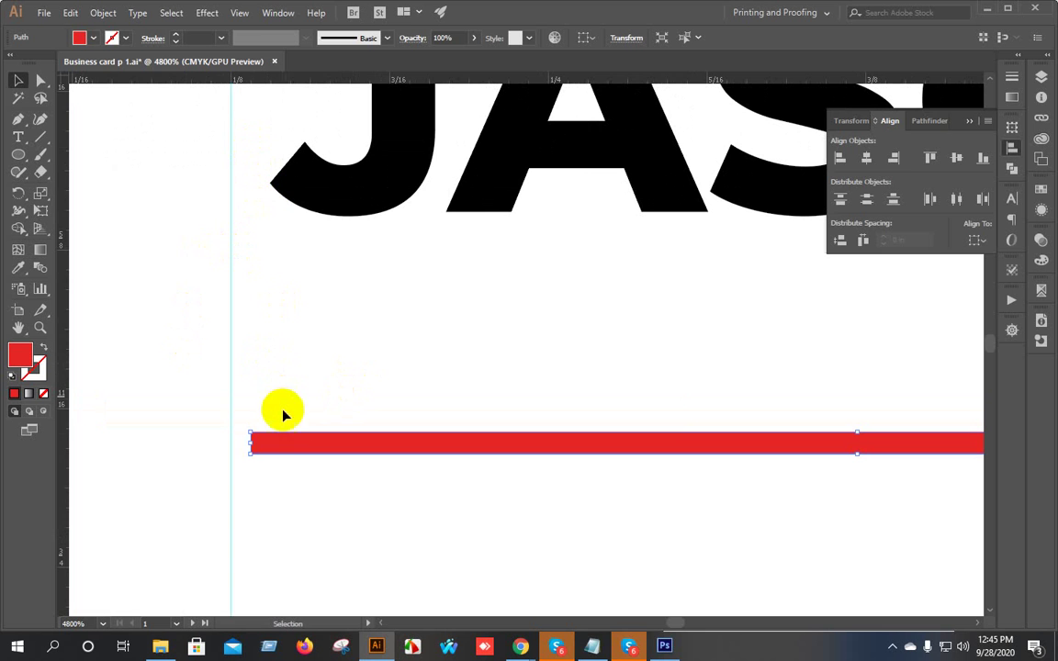
drag(290, 442, 308, 443)
scroll(260, 313, down, 5)
drag(462, 403, 378, 392)
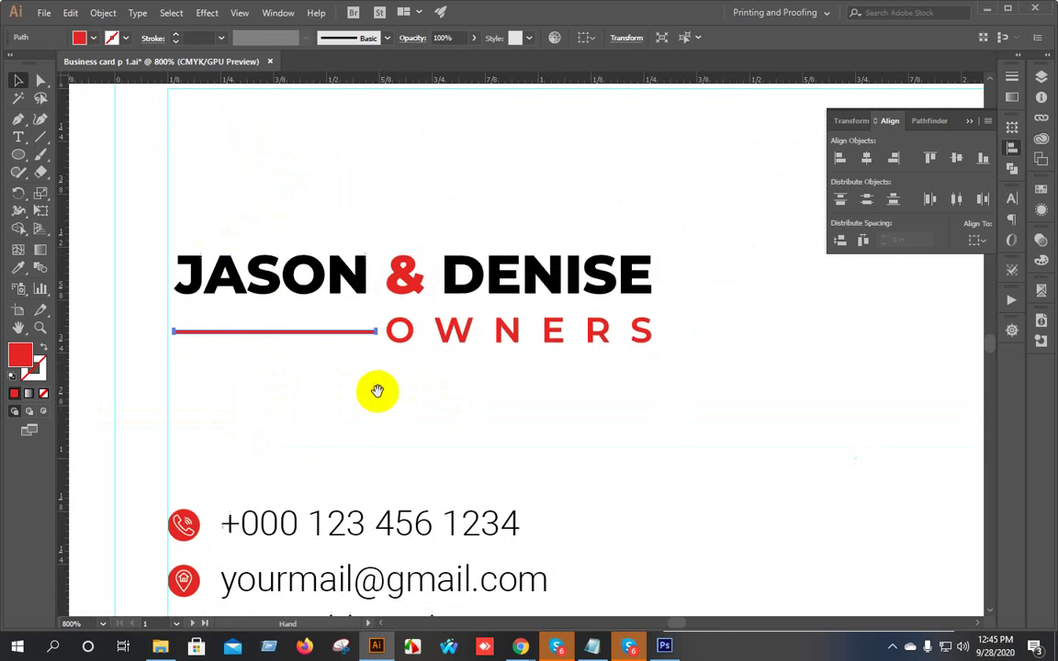
Center the red line vertically with the OWNERS title.
drag(516, 361, 349, 331)
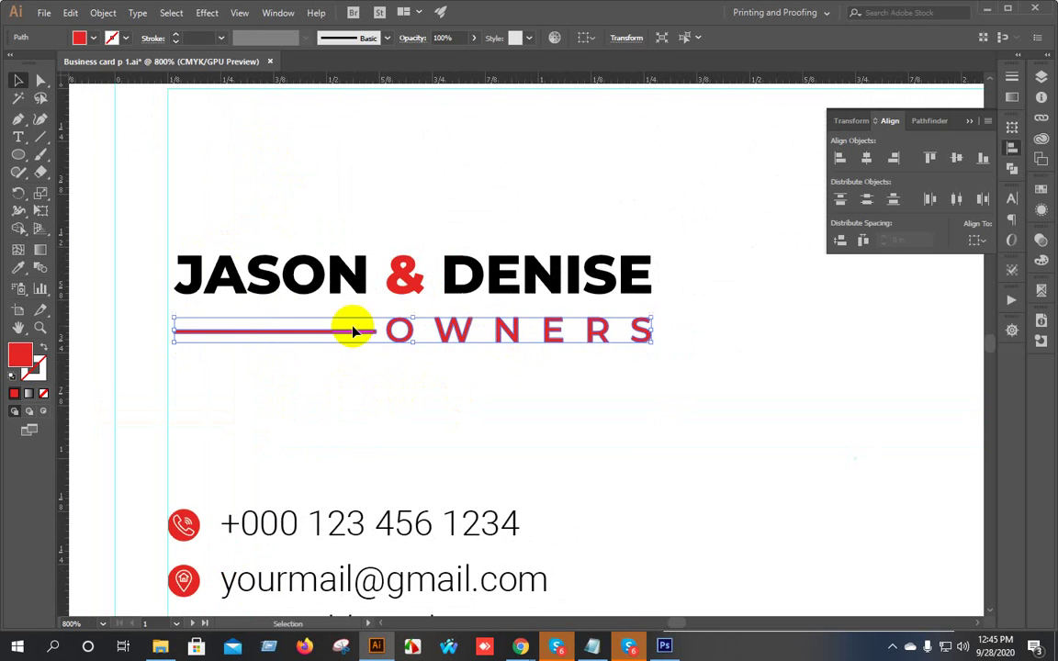
click(958, 162)
click(410, 366)
scroll(411, 369, down, 1)
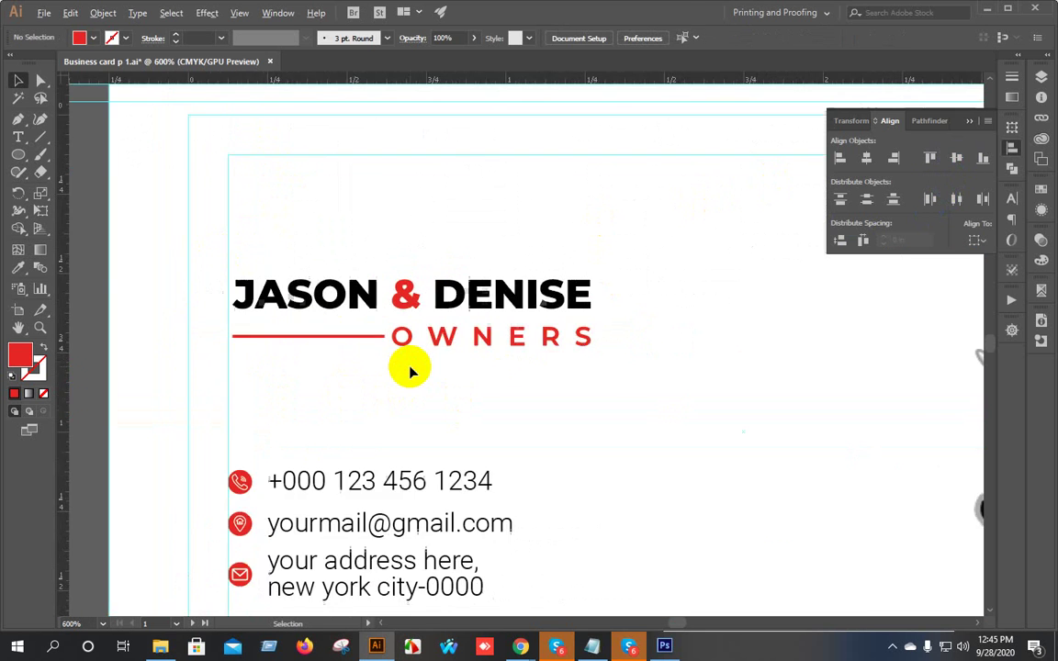
Ungroup the contact block down to the phone icon and place a copy of its red circle in the space directly above.
scroll(410, 369, down, 2)
scroll(389, 335, up, 1)
scroll(342, 318, up, 3)
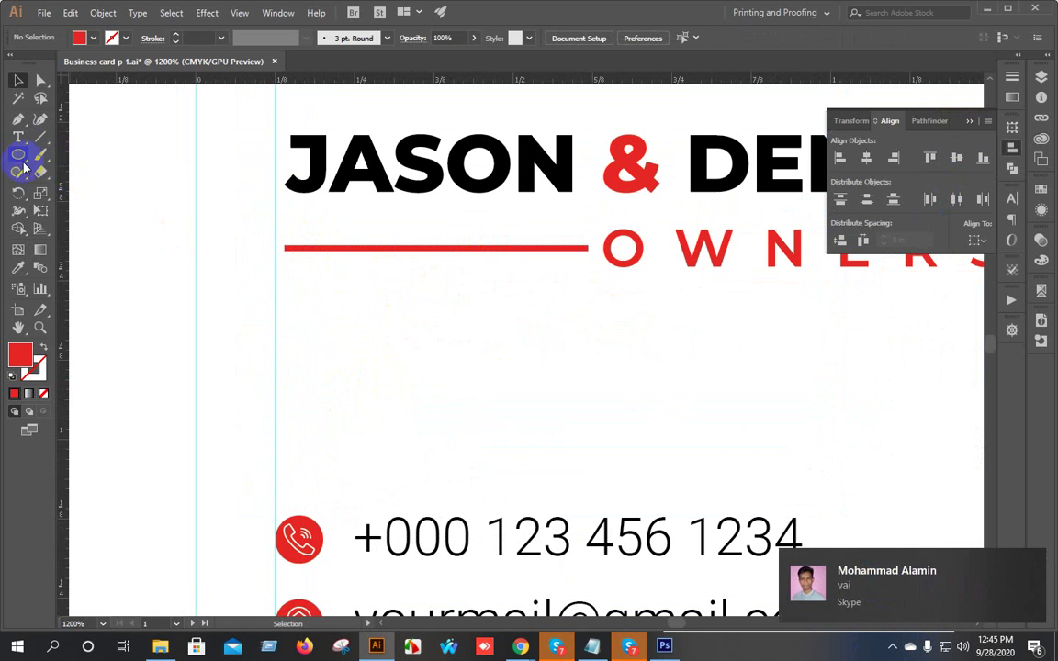
key(v)
scroll(302, 385, down, 2)
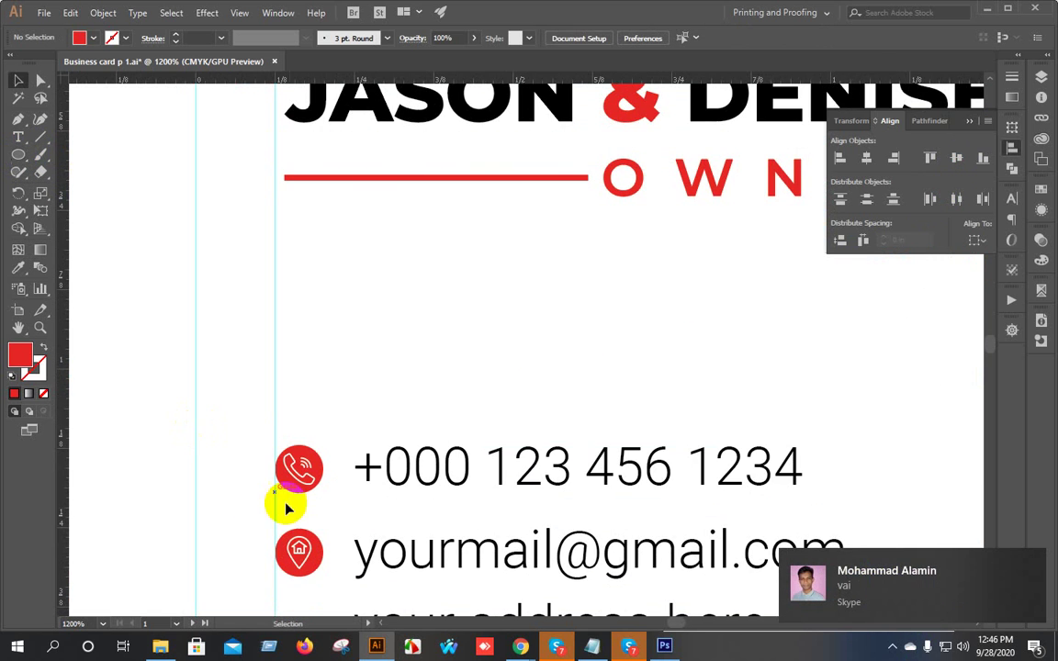
right_click(287, 467)
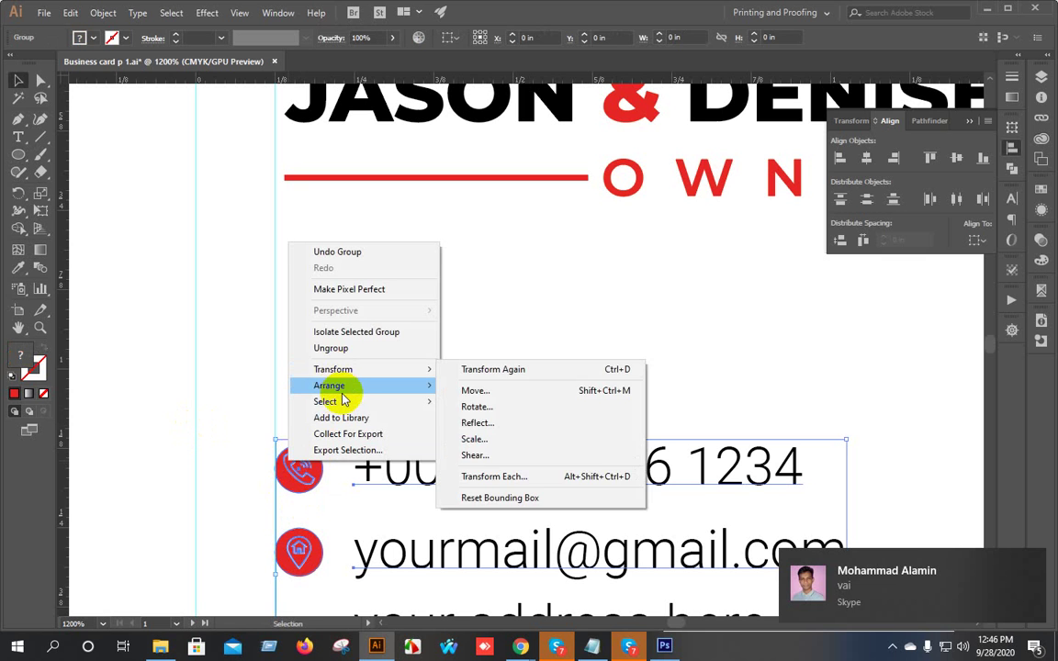
click(352, 355)
click(344, 418)
click(290, 472)
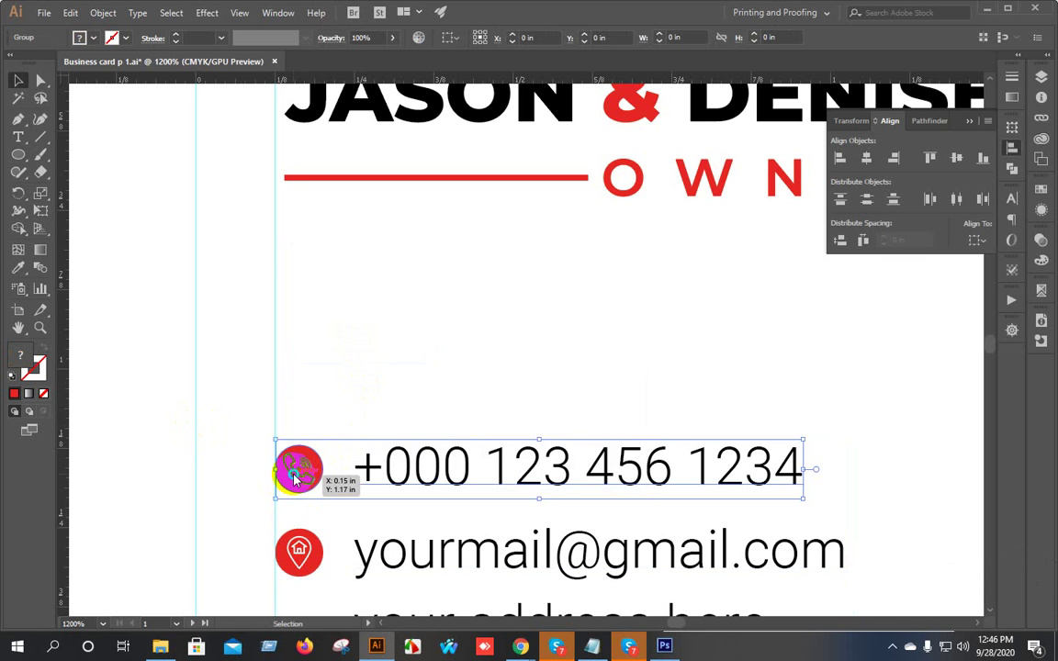
right_click(293, 477)
click(343, 361)
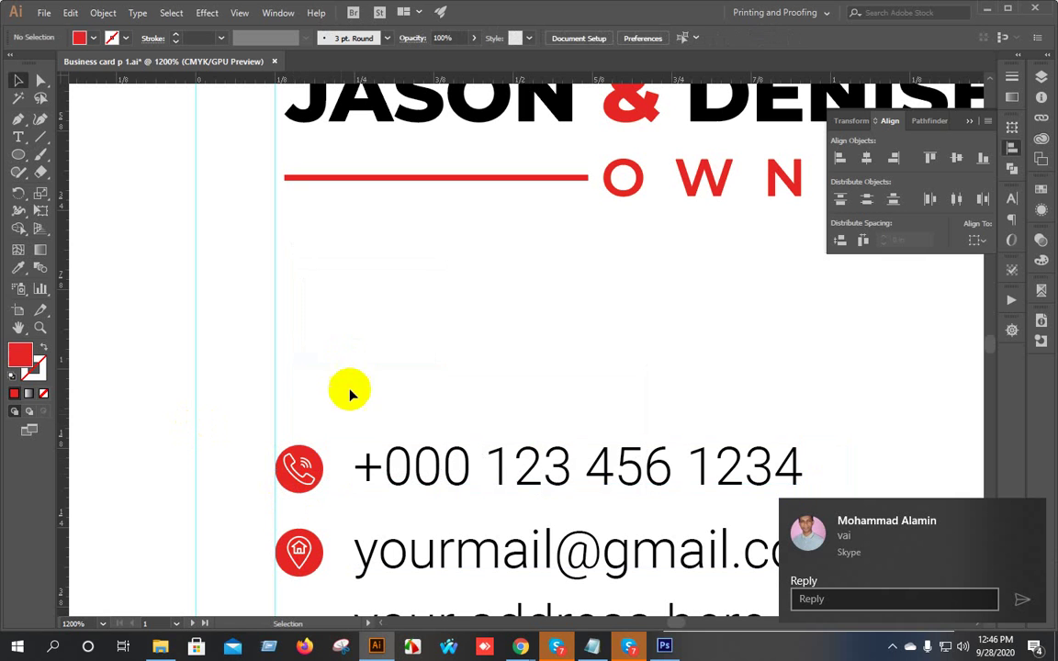
right_click(306, 474)
click(343, 357)
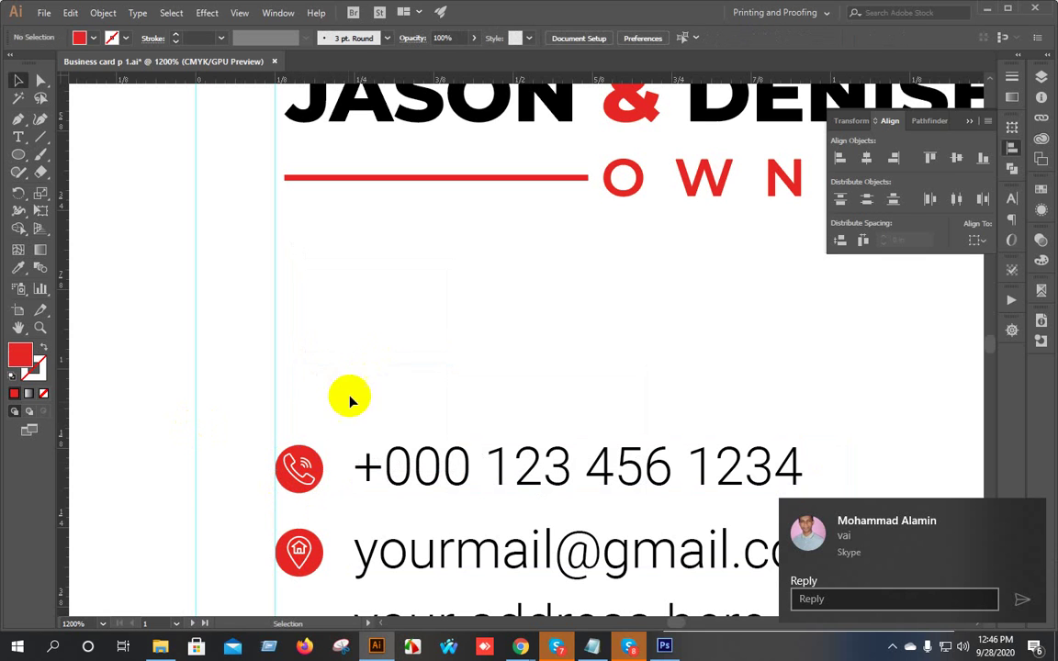
drag(306, 450, 310, 315)
Group the phone icon and its circle with the phone number, and select all three contact rows.
key(a)
click(312, 470)
key(v)
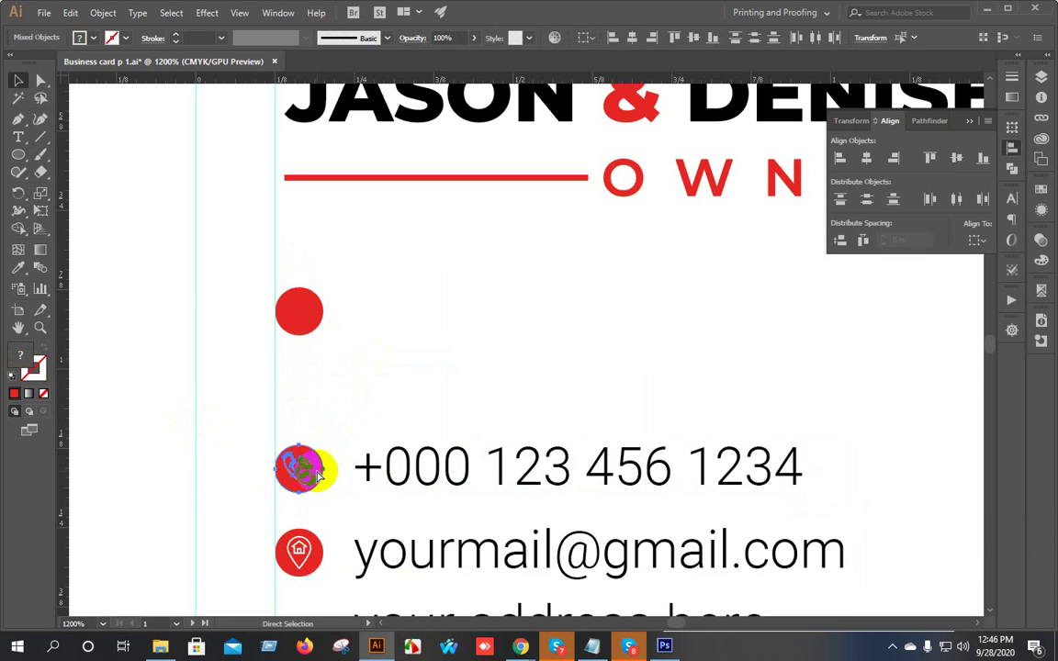
click(302, 453)
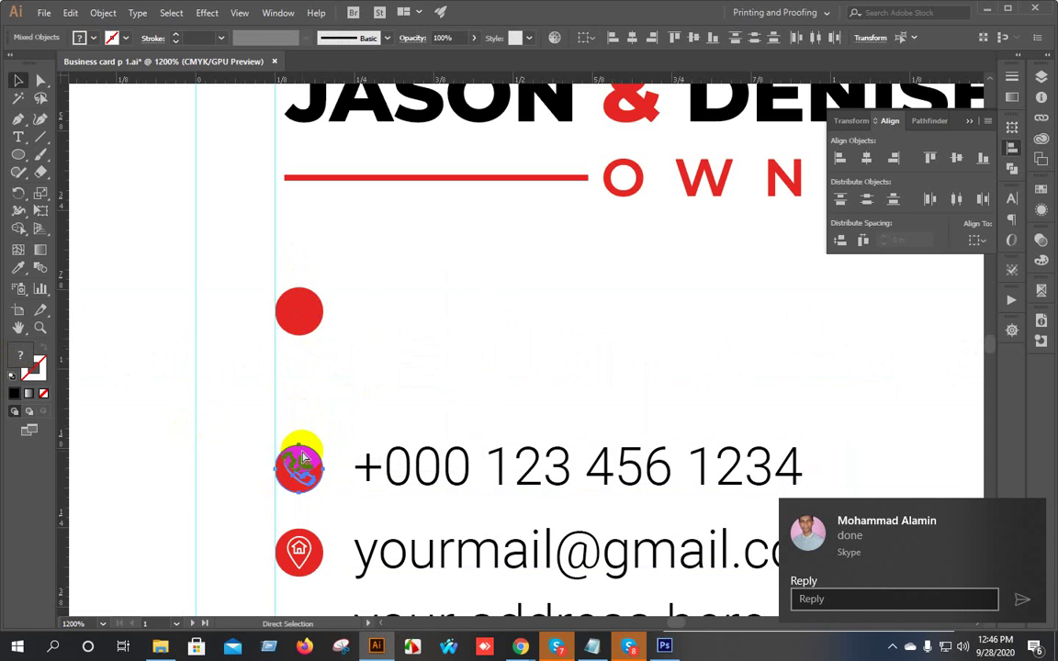
shift+click(410, 470)
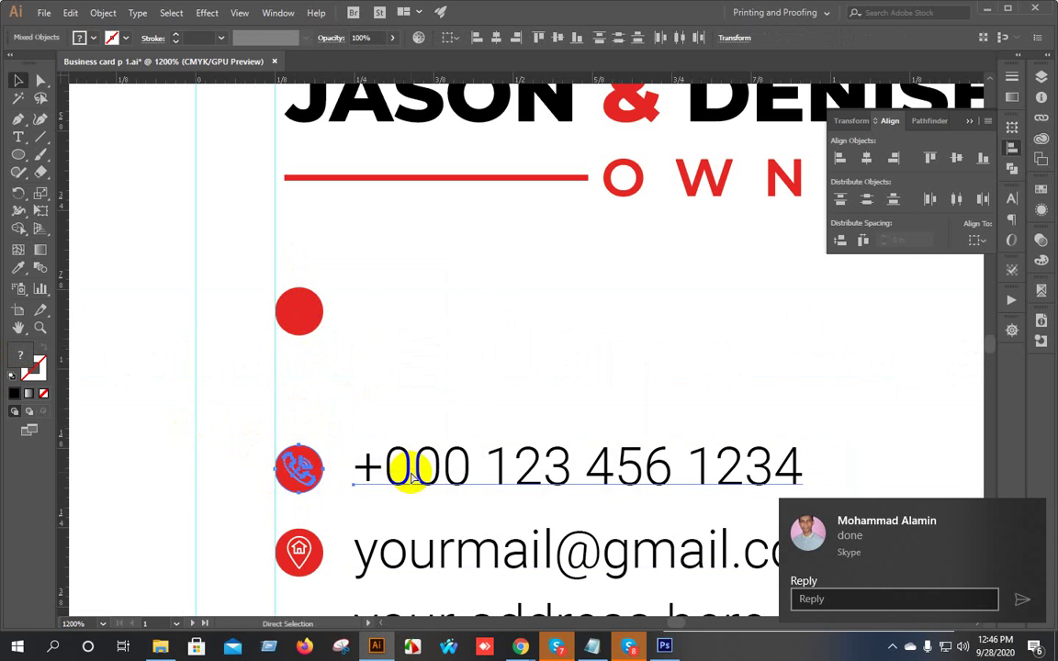
key(ctrl+g)
scroll(362, 442, down, 3)
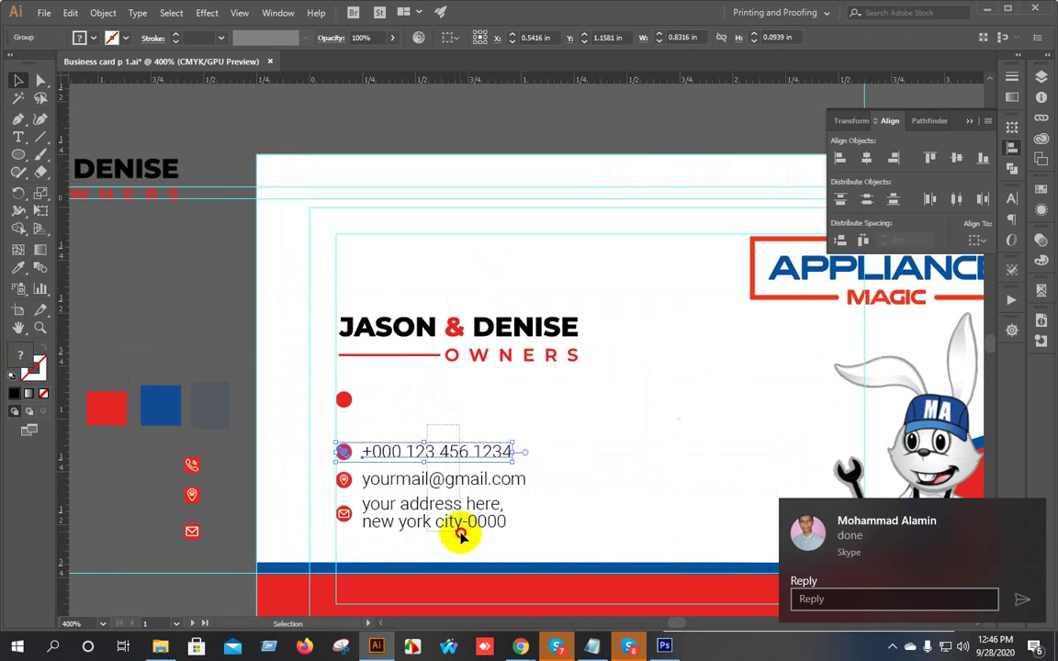
shift+click(459, 528)
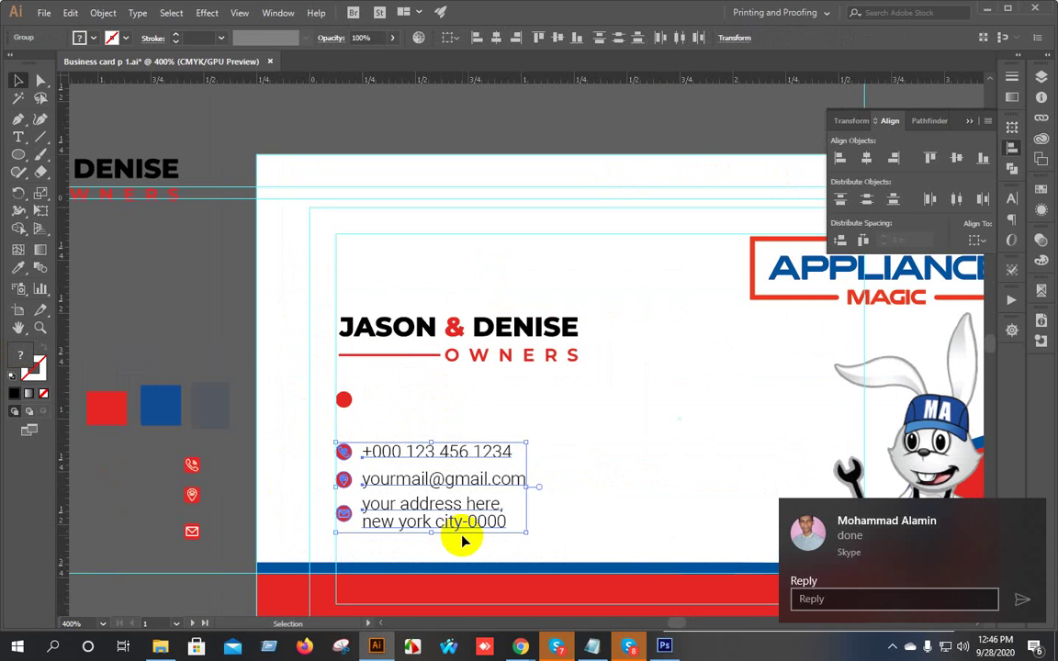
Switch to Skype, open the direct chat with the unread "branded account" message and reply "ok".
click(628, 649)
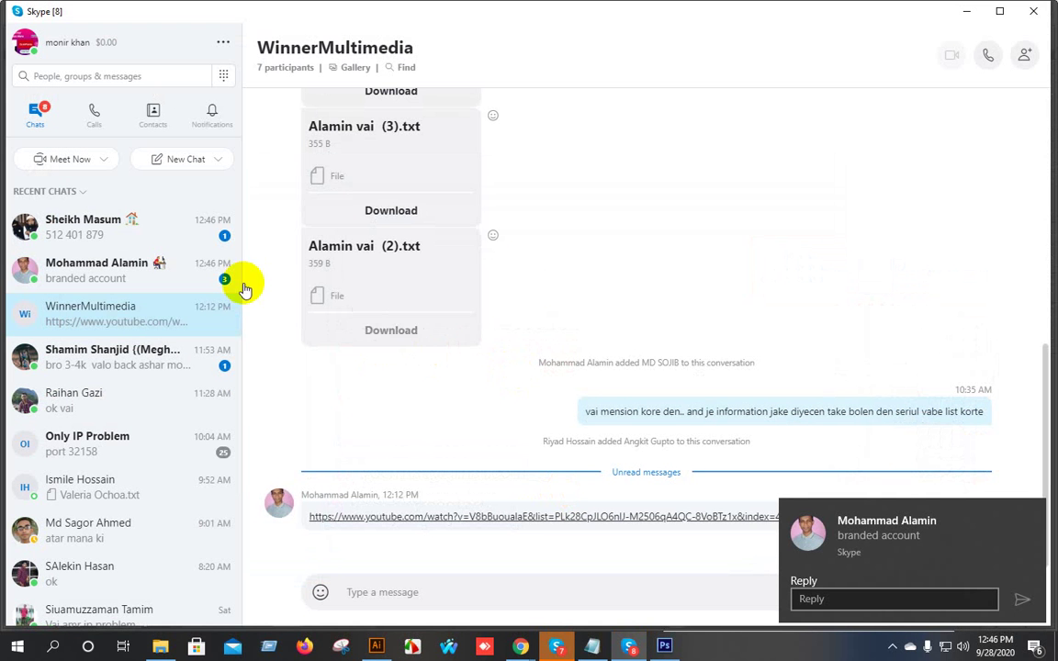
click(158, 265)
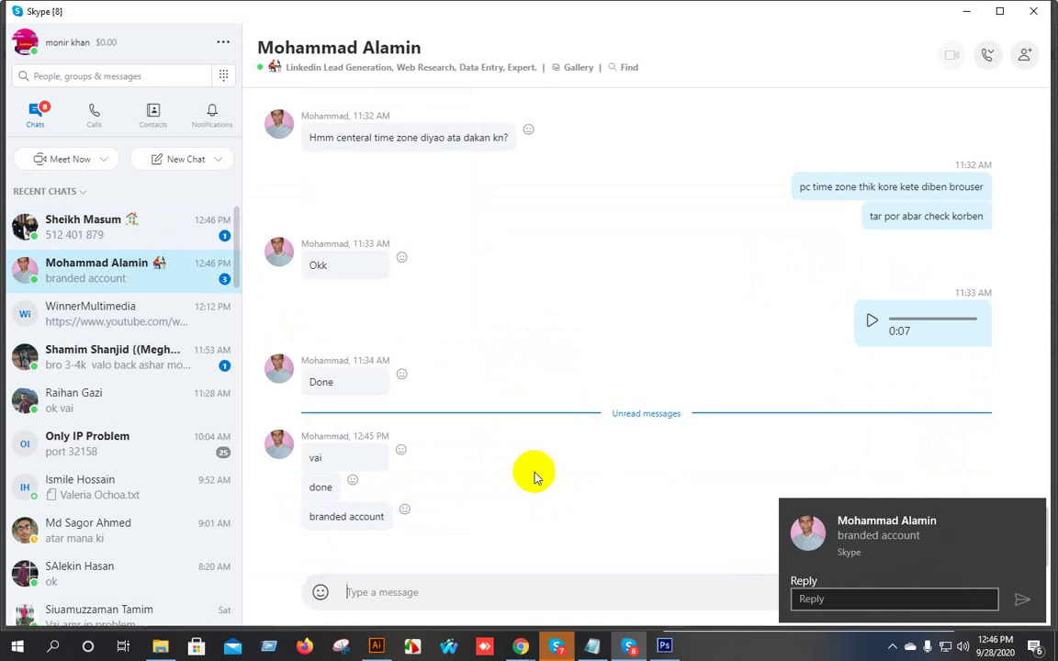
click(396, 591)
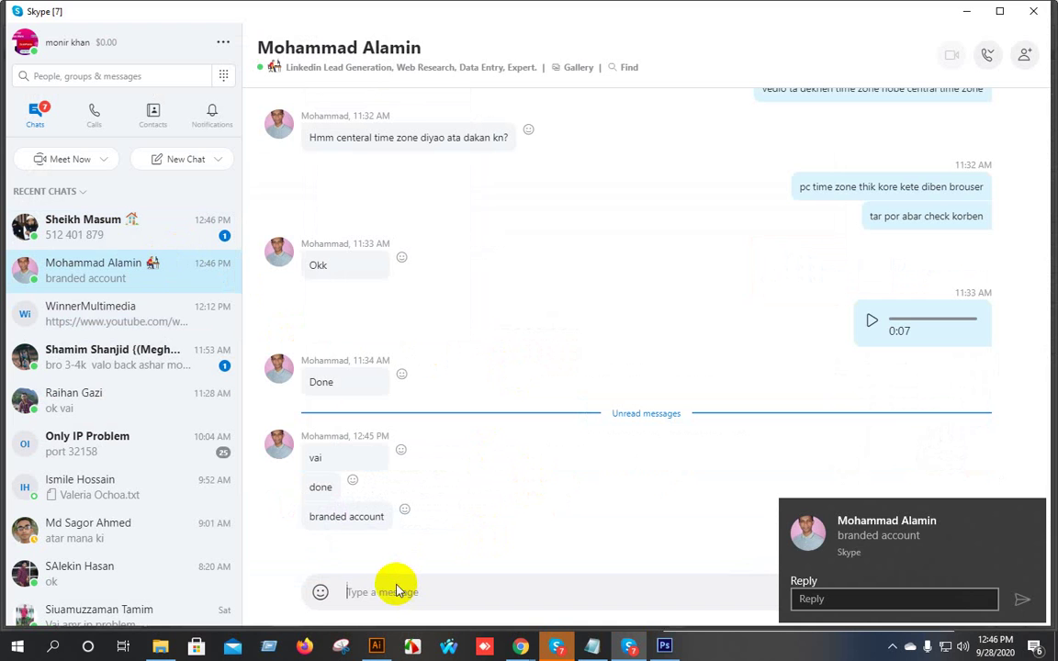
text(ok)
key(Return)
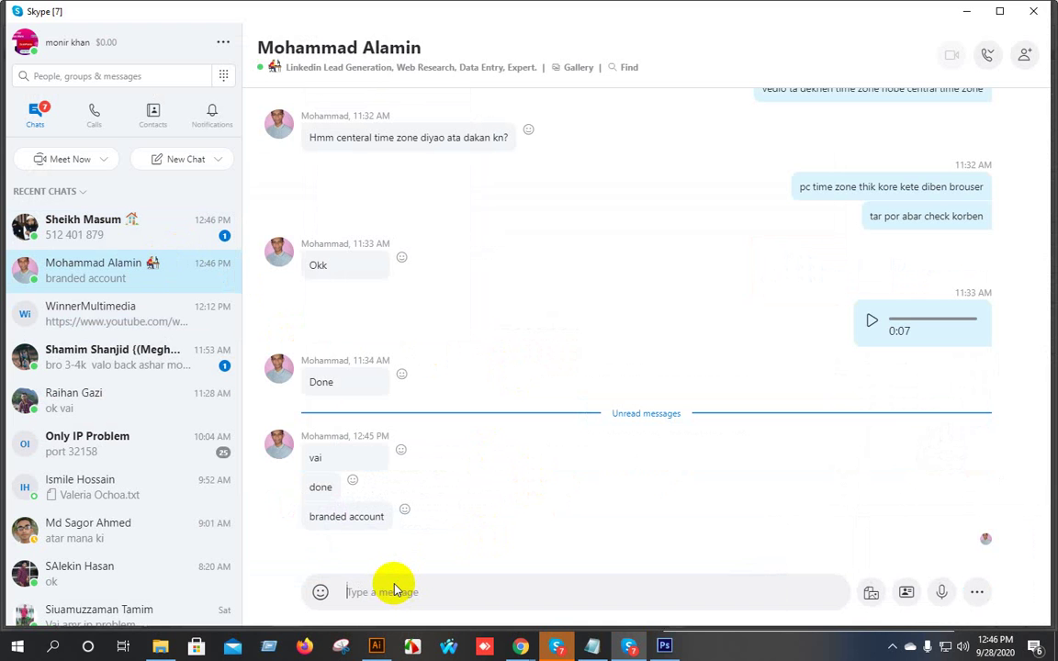
Send two chat messages: "ekhon mypont khule felen" and "mypoint ta holo practice account".
text(ekh)
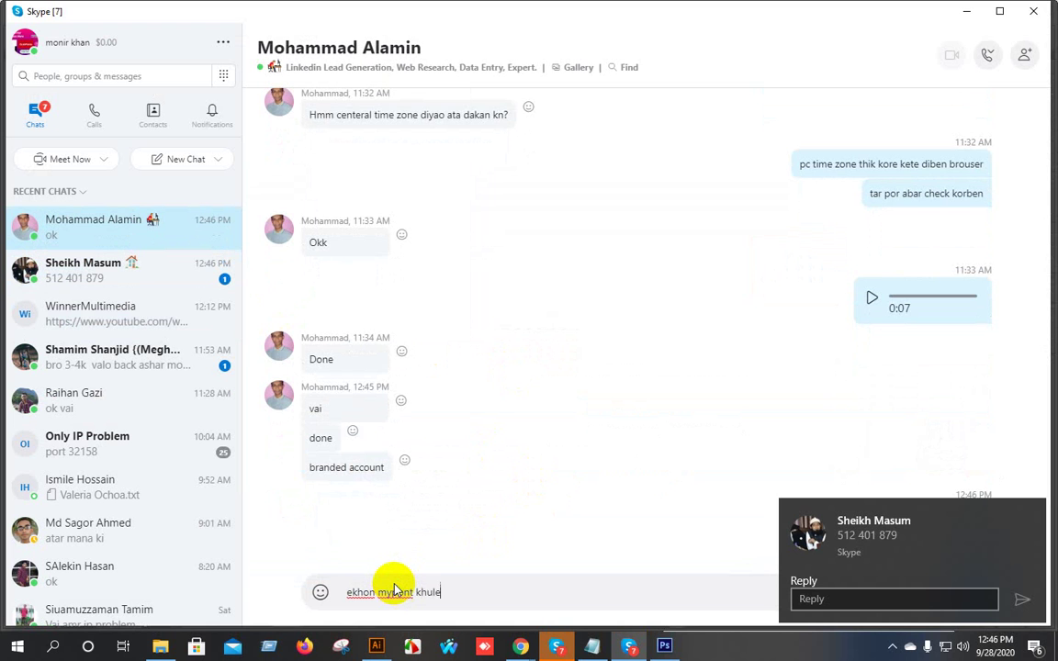
text(on mypont khule felen)
key(Return)
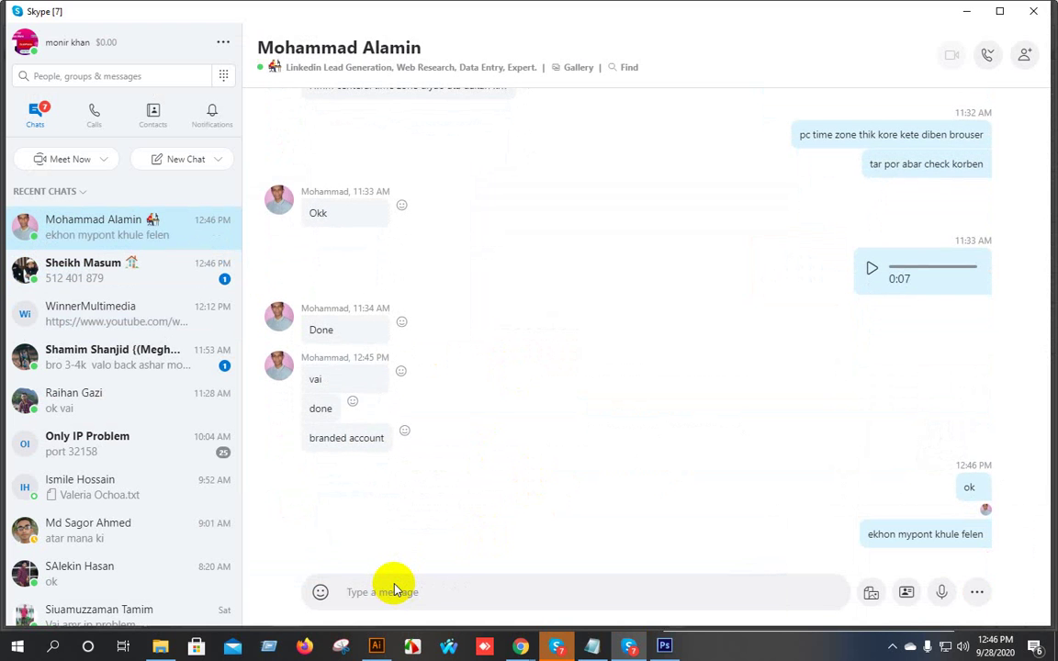
text(mypo)
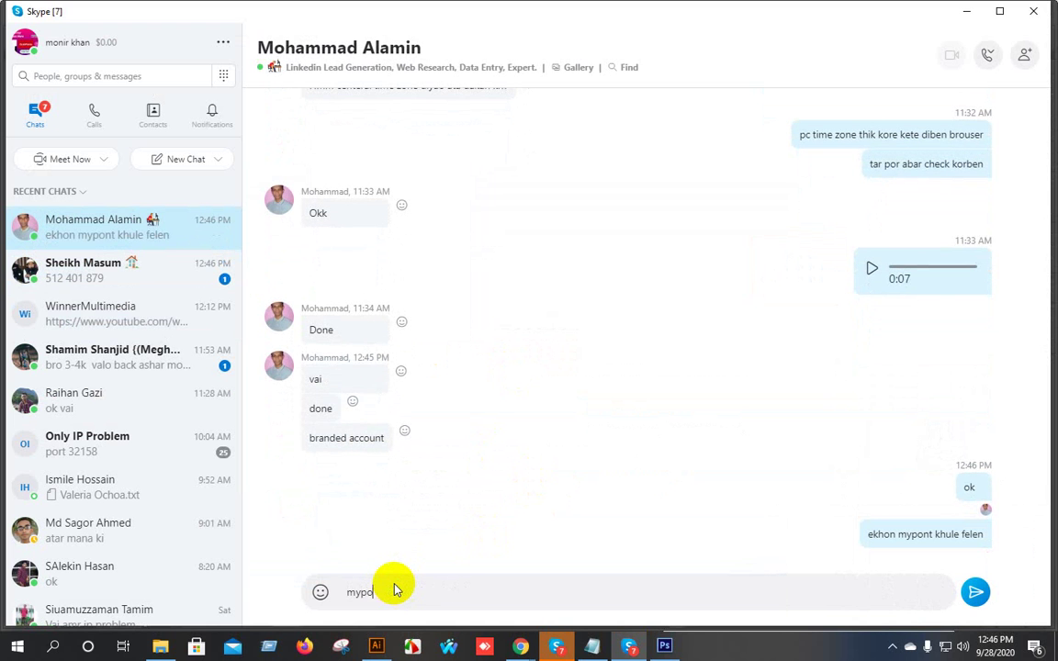
text(int ta no)
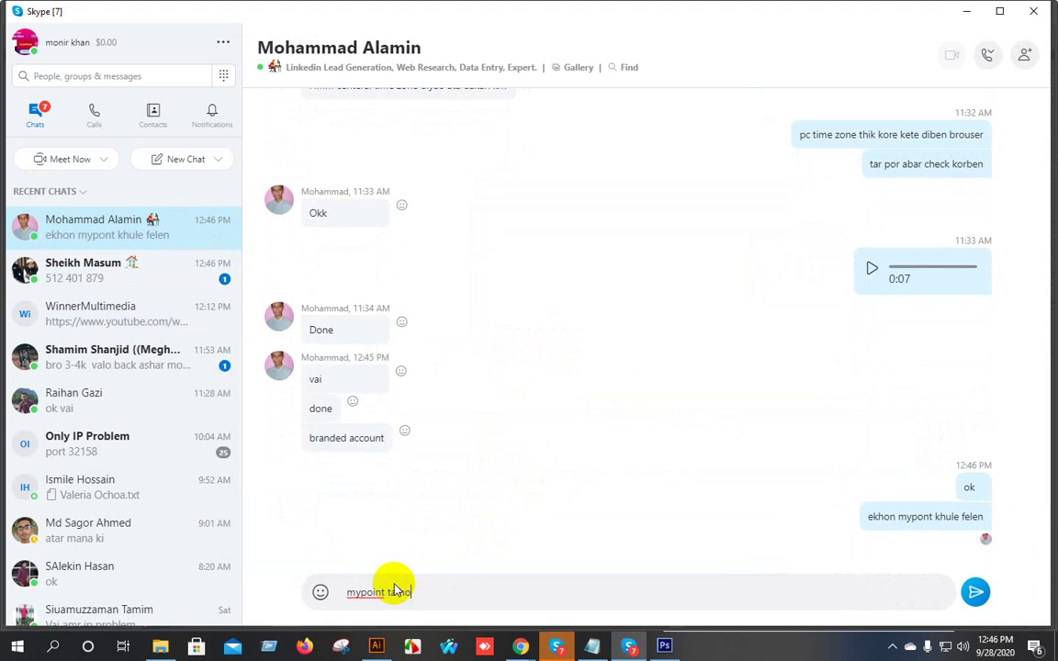
text(lo practice account)
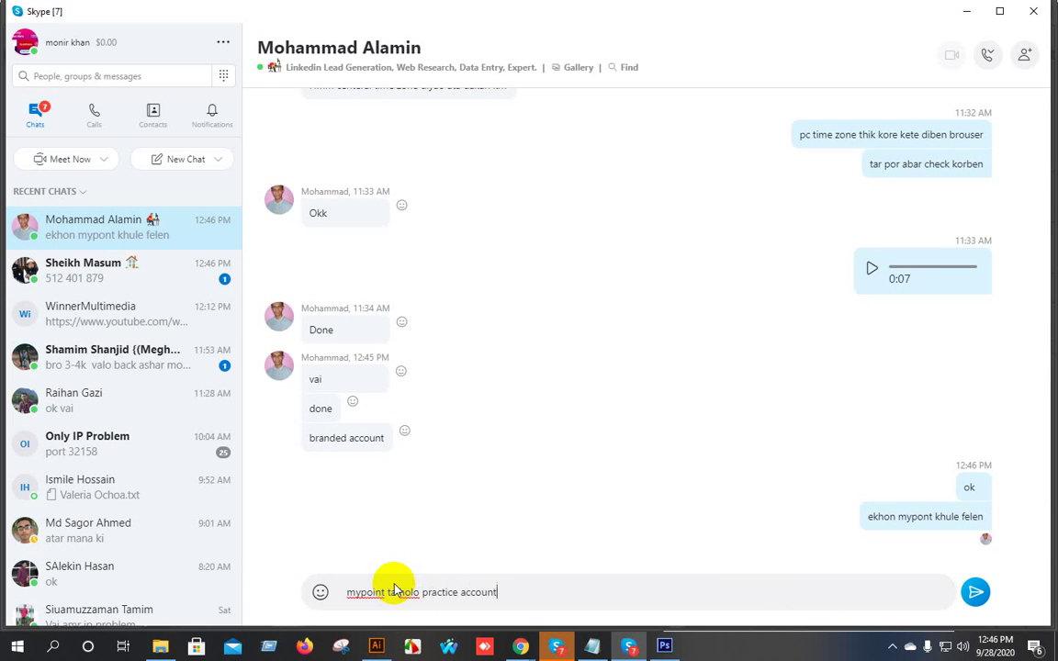
key(Return)
Send the messages "kalke survey junkie khulben" and "karon kaj na shikhe survey junkie khulle problem hobe".
text(kalke survey jun)
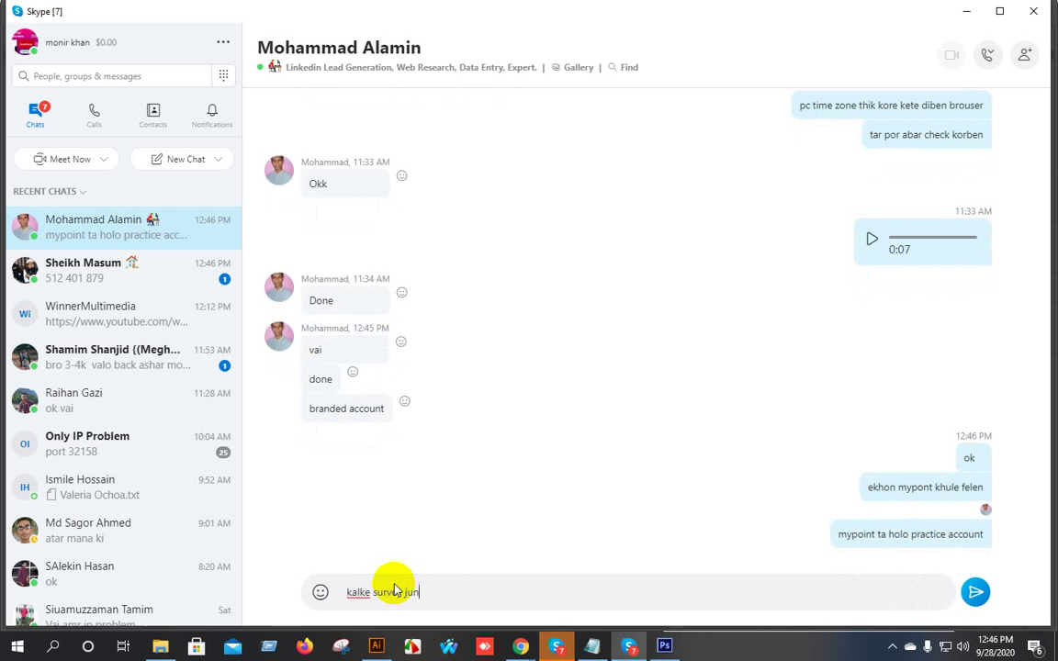
text(hulben)
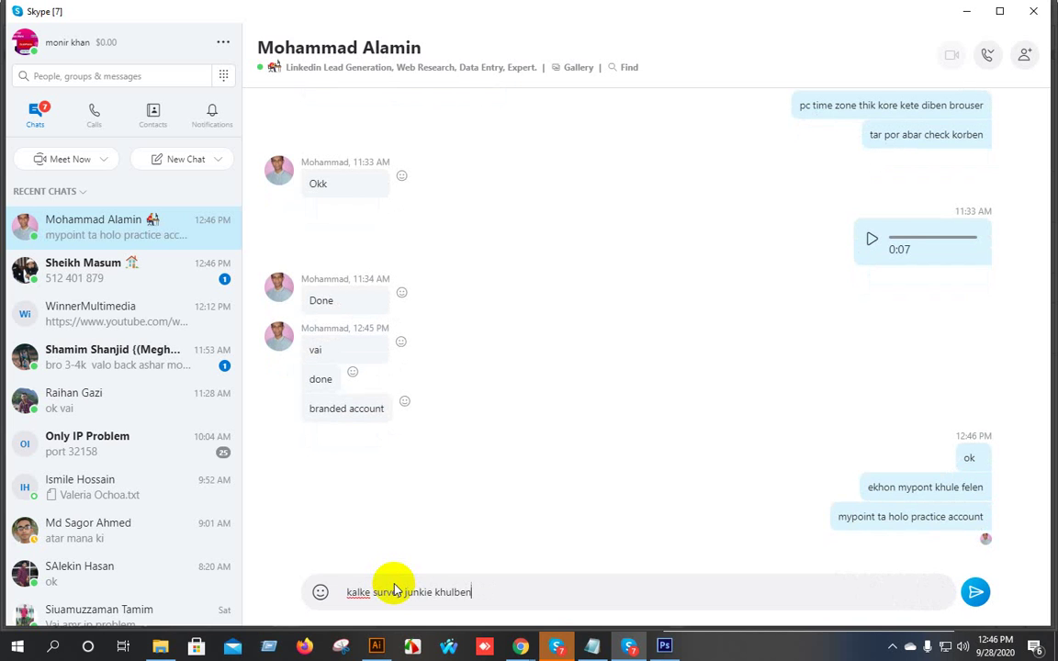
key(Return)
text(karon kaj na shikh)
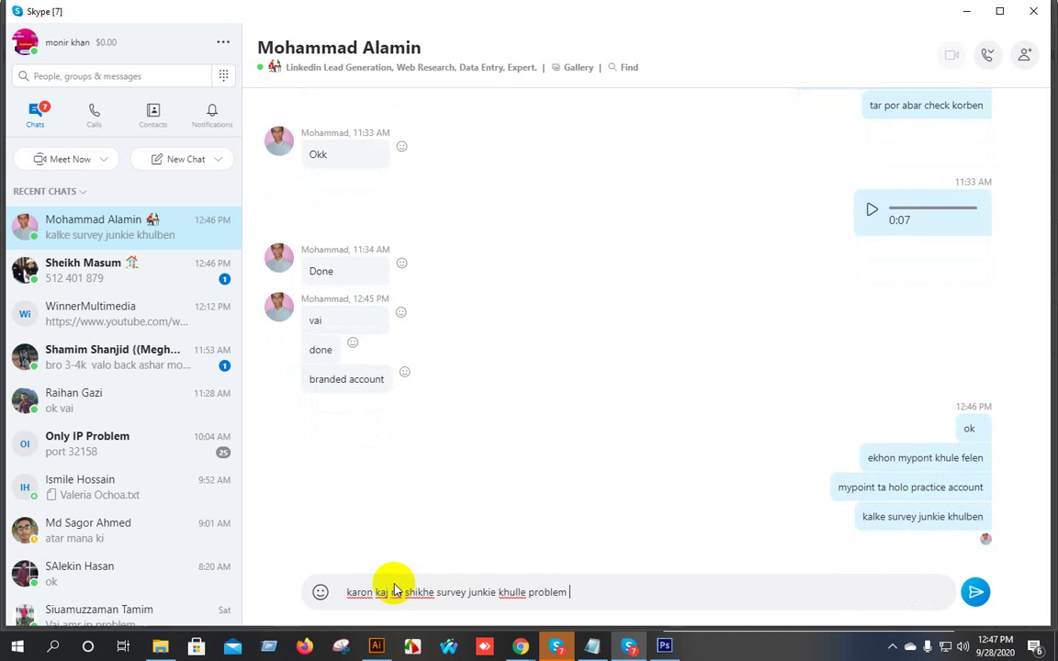
text(e)
key(Return)
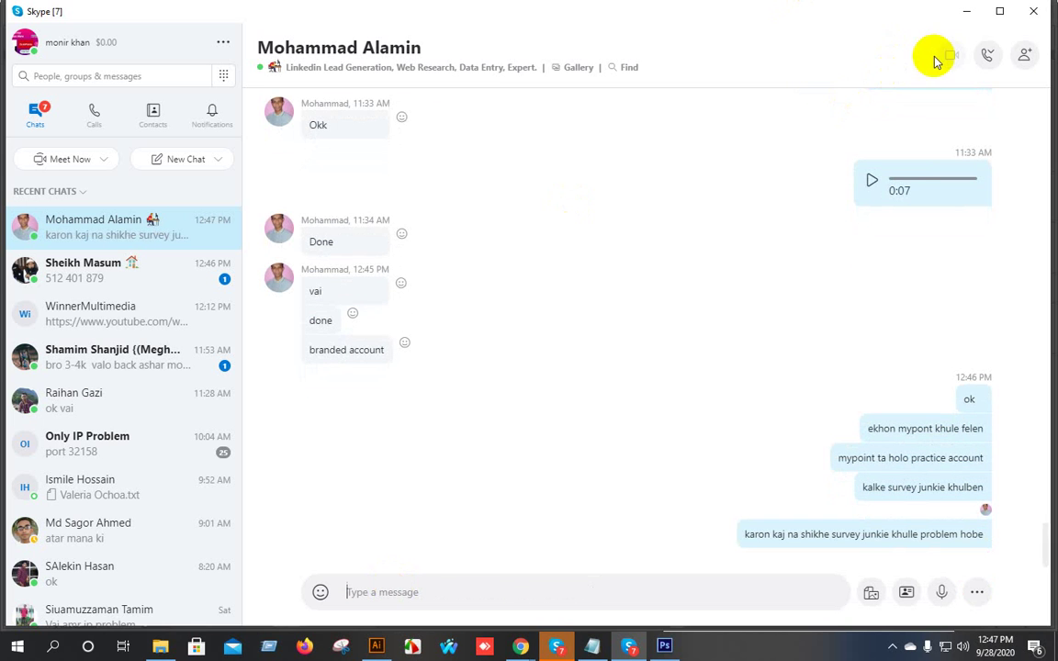
Return to Illustrator and move the copied red circle onto the left end of the red line beside OWNERS.
click(970, 10)
click(587, 437)
scroll(589, 437, down, 1)
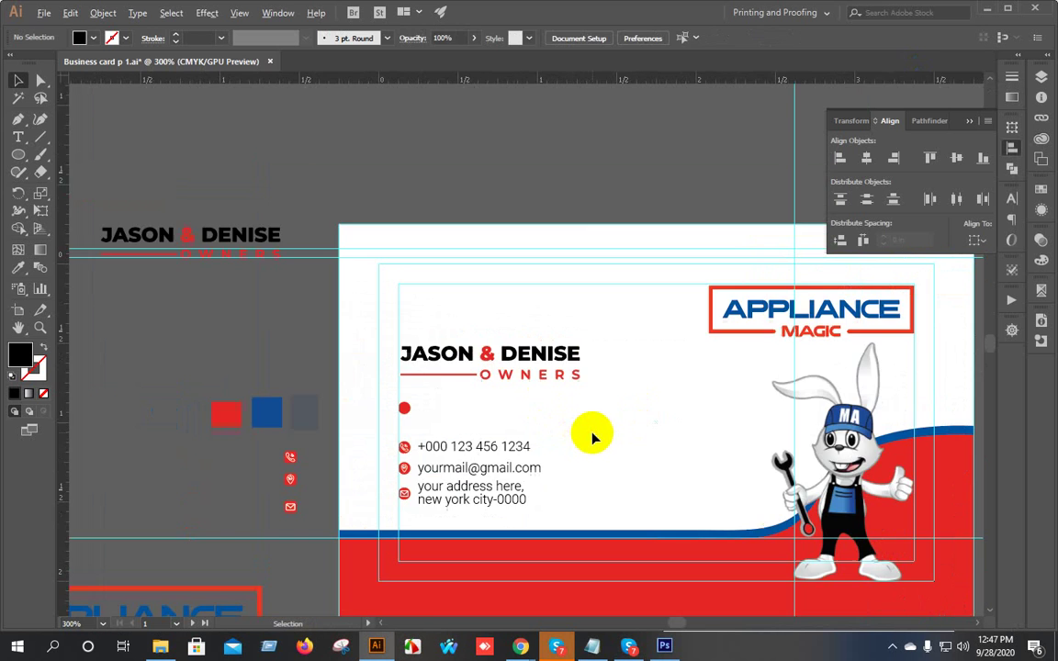
drag(621, 488, 583, 432)
scroll(341, 350, up, 3)
drag(409, 360, 411, 273)
scroll(455, 314, down, 1)
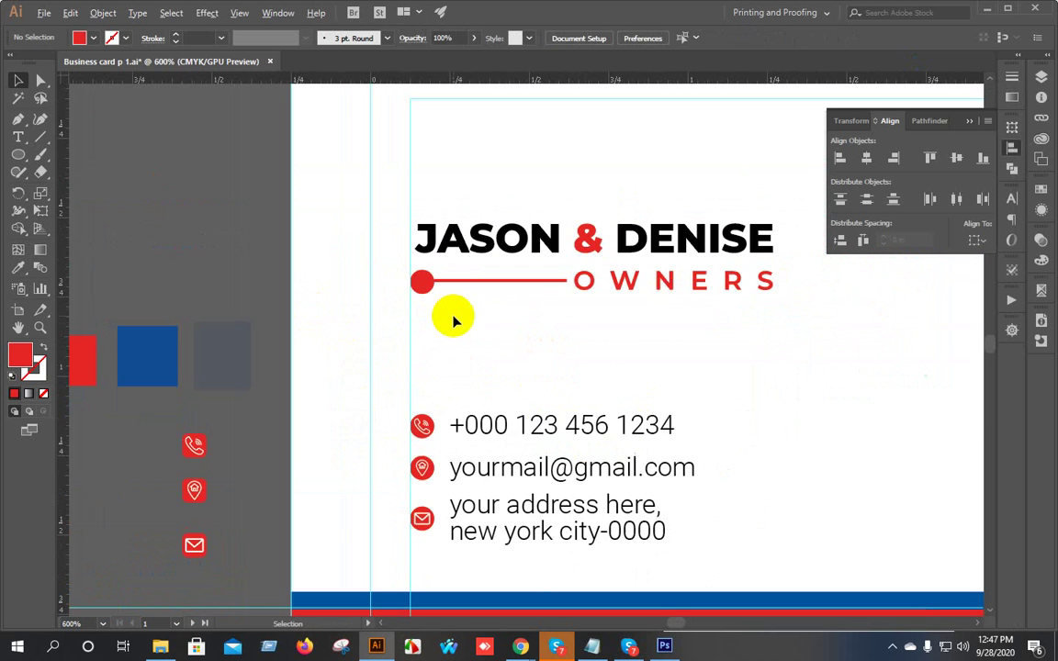
Align the red circle, the red line and the OWNERS title on their vertical centers.
drag(389, 269, 608, 302)
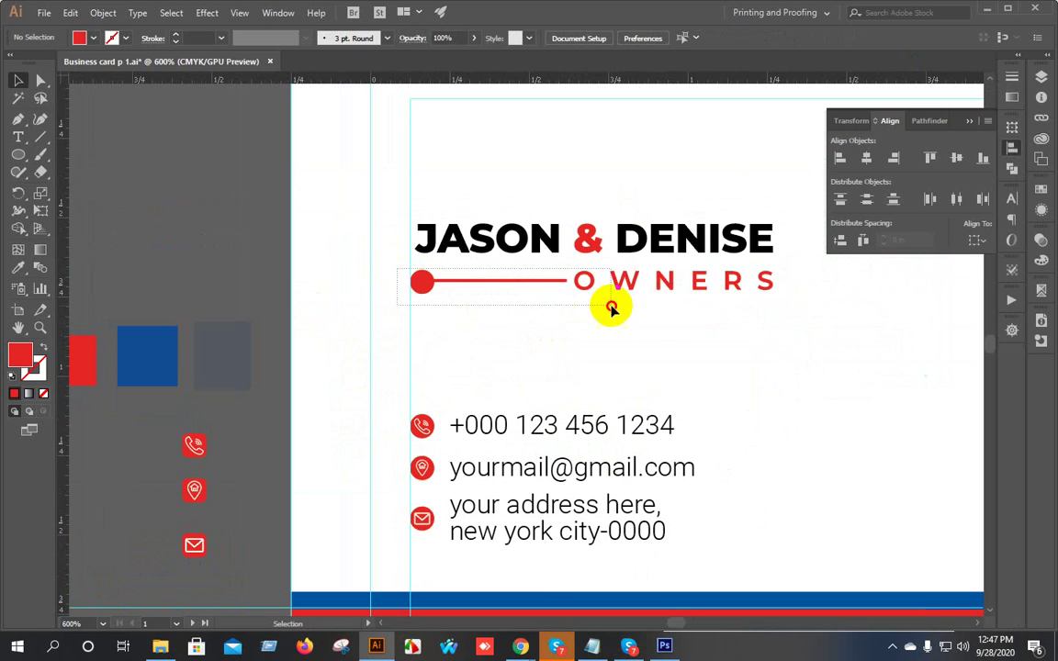
click(956, 158)
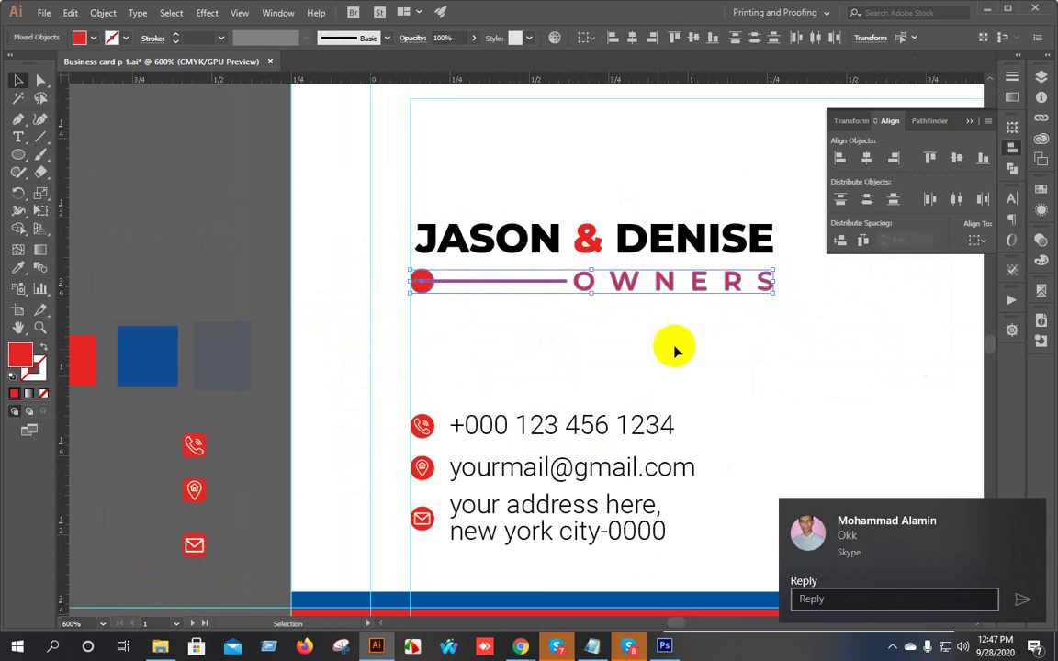
click(481, 345)
scroll(441, 311, down, 1)
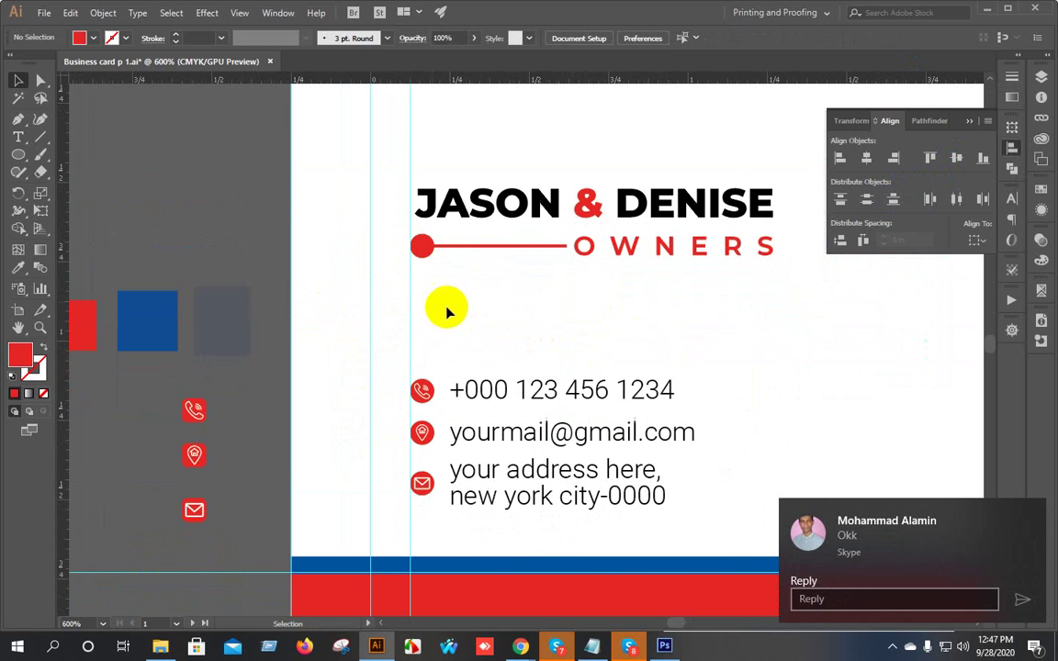
Draw a vertical line from the red circle's center down to the envelope icon and give it a 0.25 pt stroke.
click(40, 135)
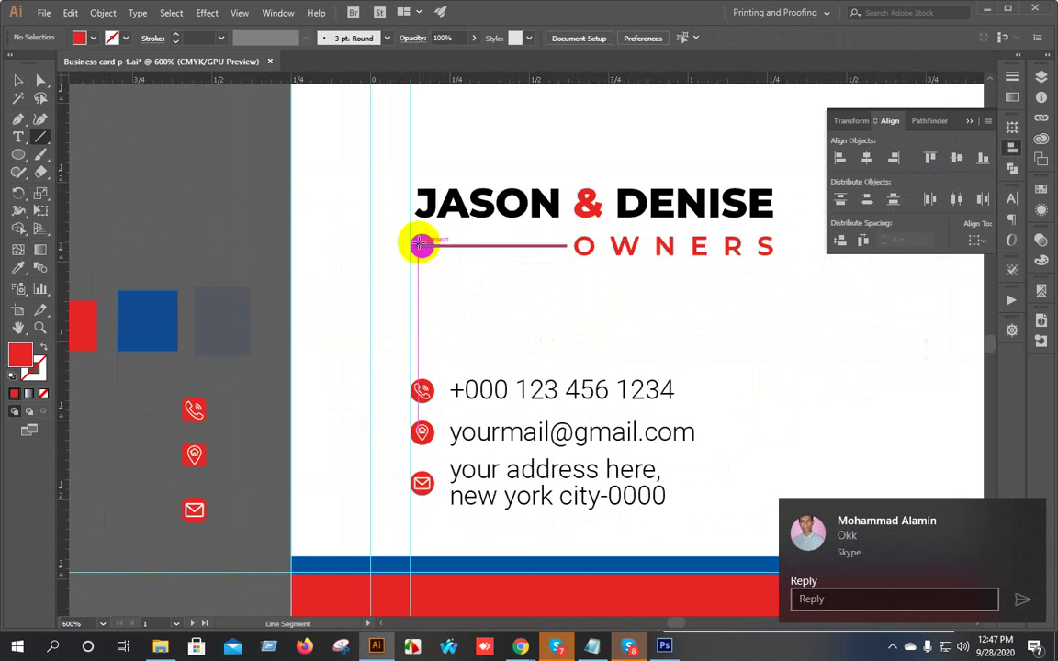
mouse_move(420, 244)
mouse_down()
mouse_move(411, 508)
mouse_move(420, 484)
mouse_up()
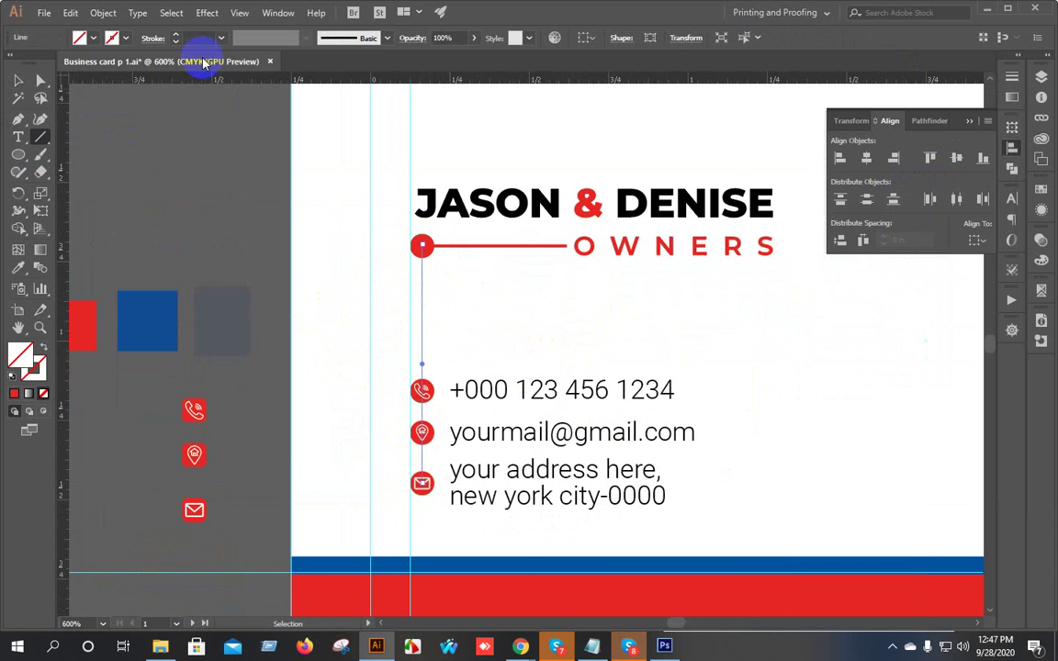
click(177, 34)
click(19, 79)
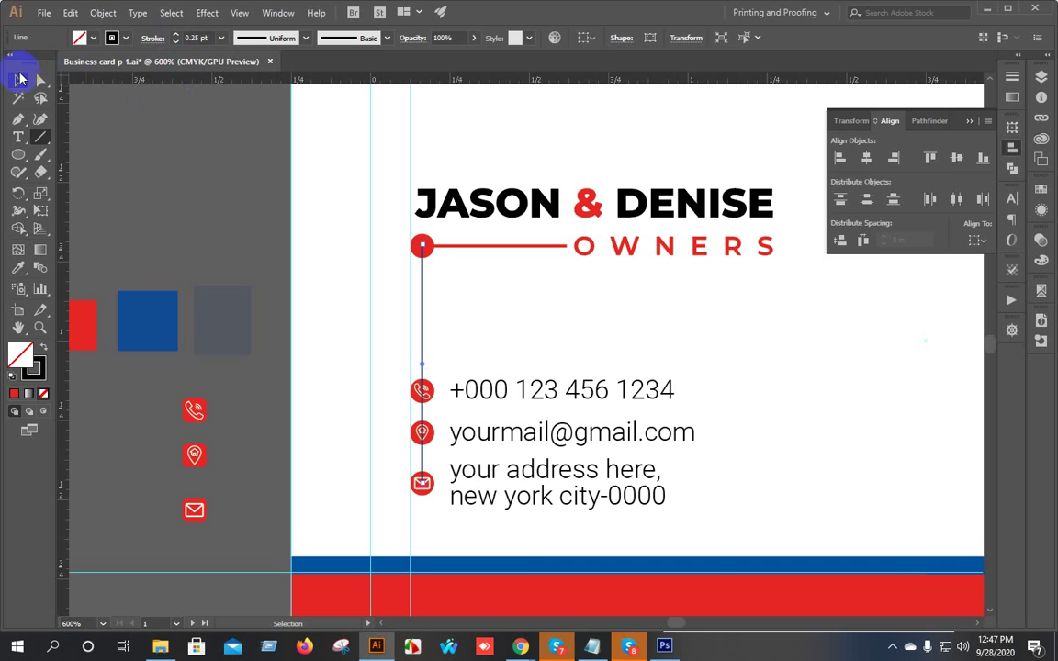
click(128, 158)
Select the black vertical line and try to set a 0.15 pt stroke weight.
scroll(420, 313, up, 3)
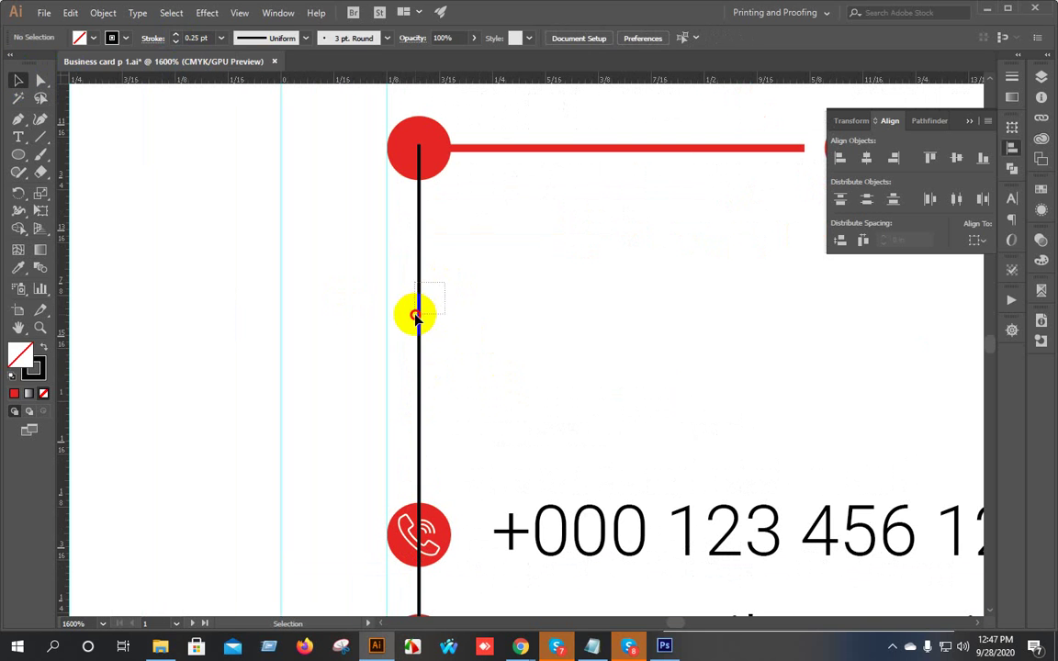
click(416, 318)
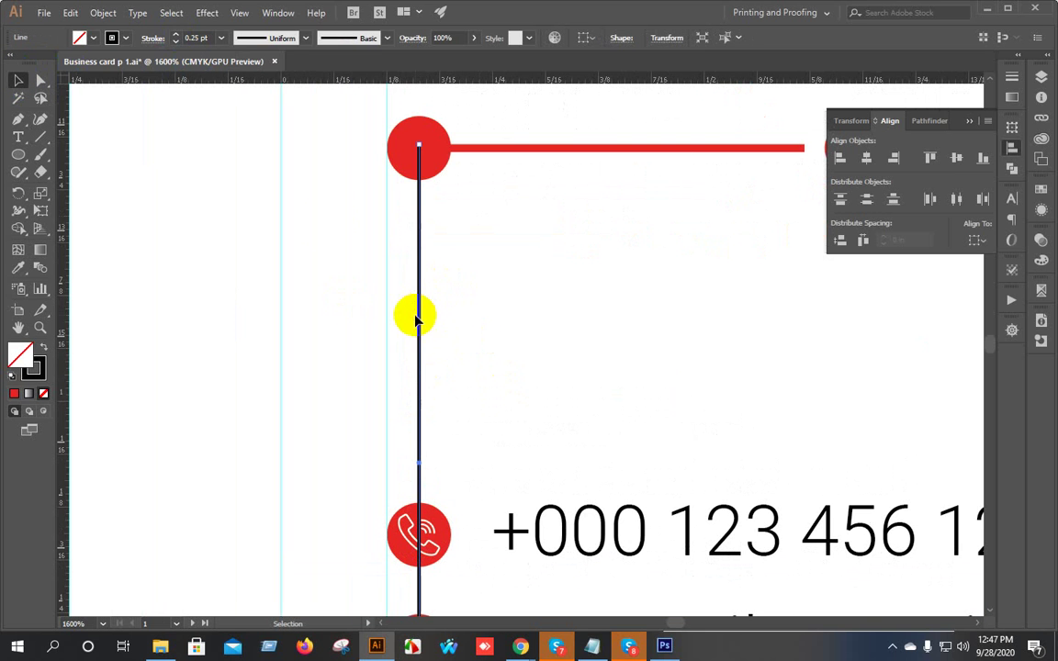
click(210, 37)
text(0)
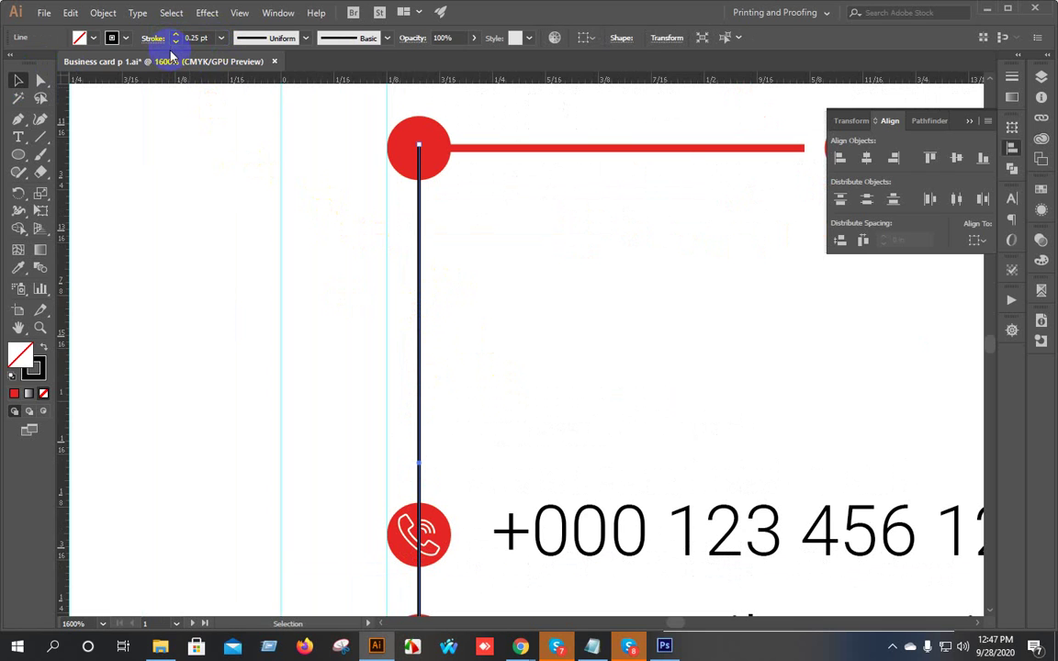
click(204, 40)
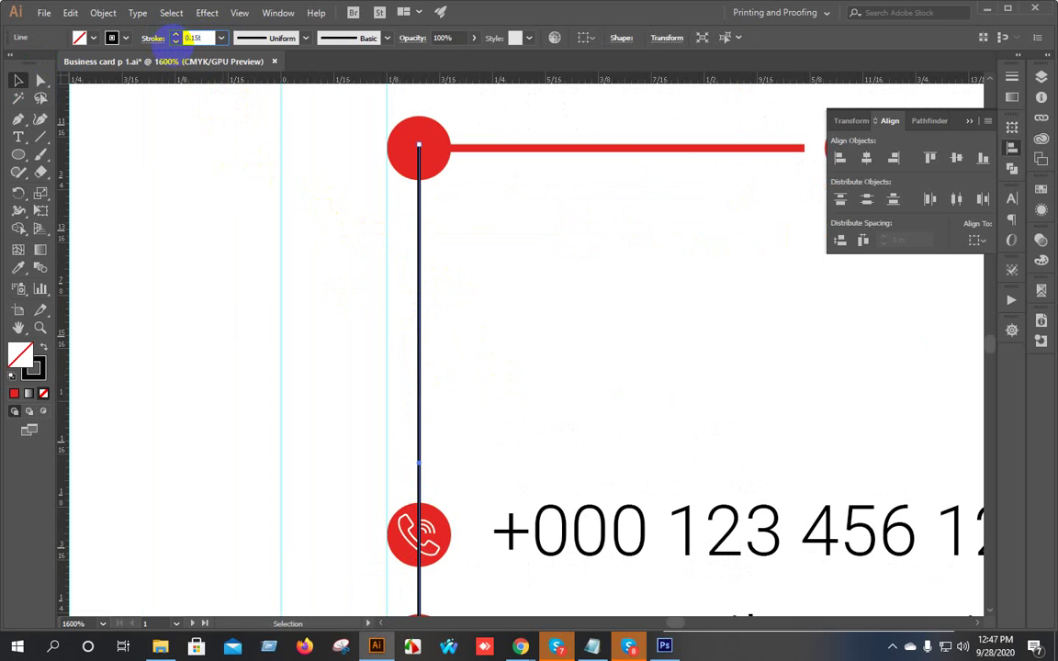
Expand the fill and stroke of the vertical line into a filled shape.
click(102, 13)
click(136, 173)
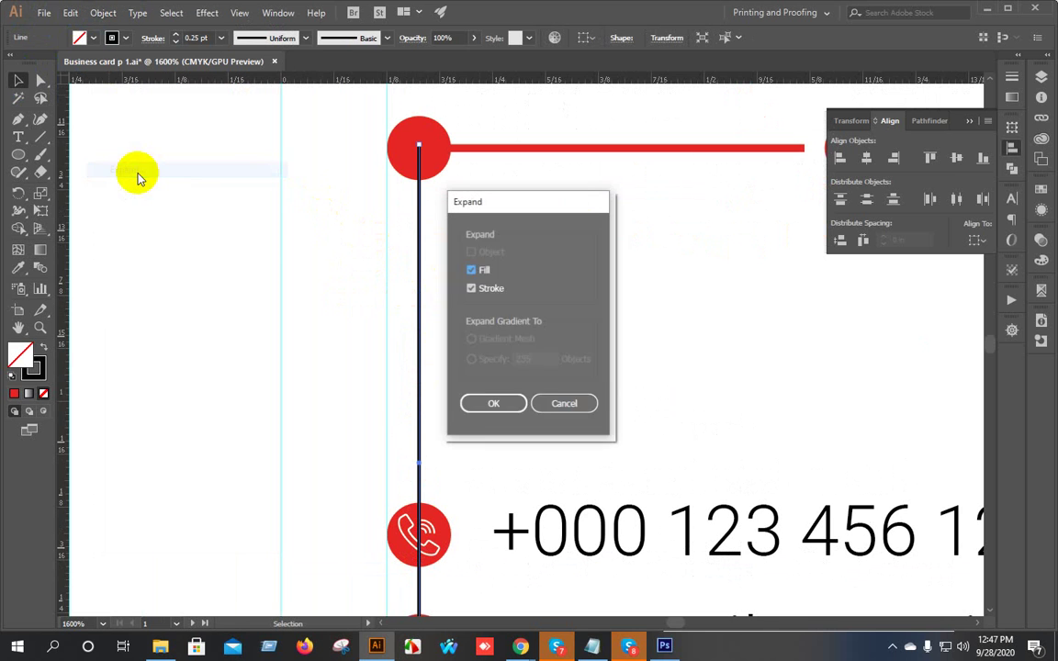
click(490, 407)
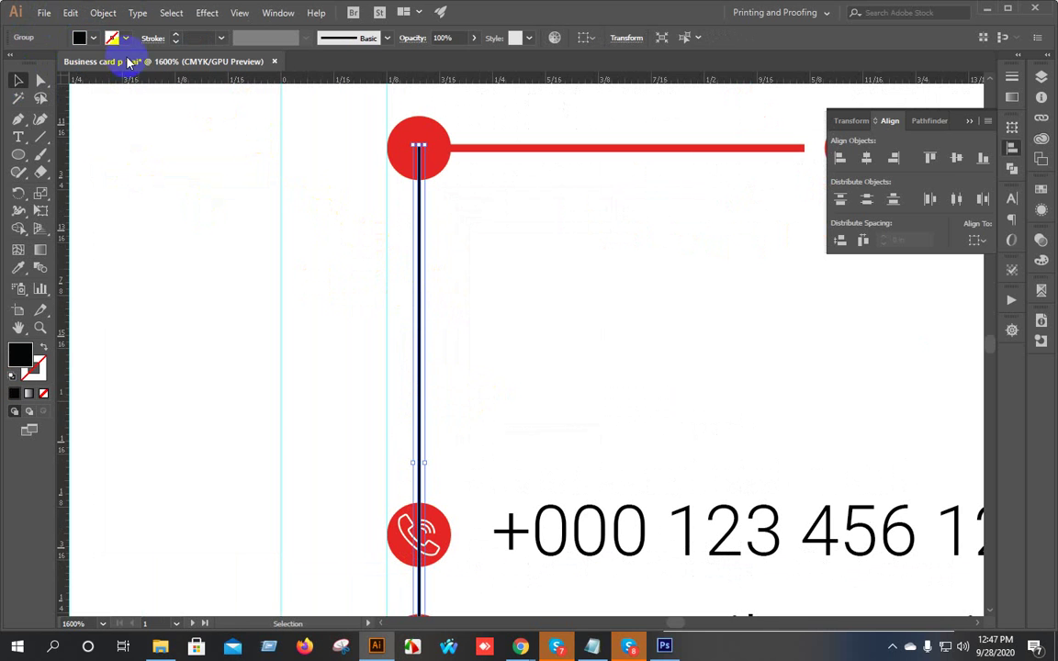
click(103, 13)
click(140, 171)
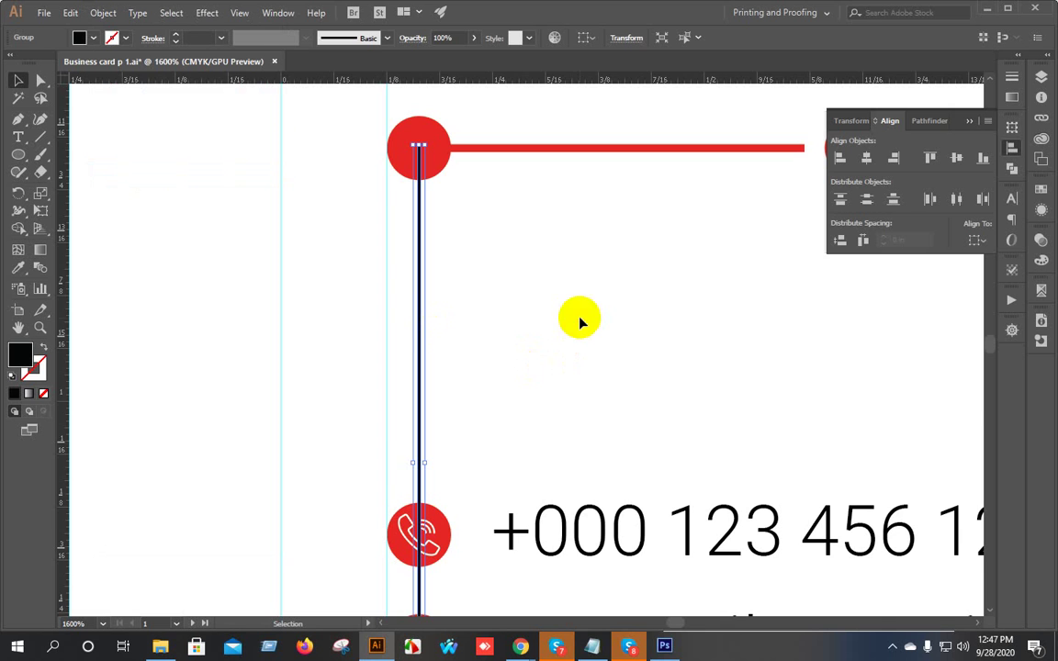
Narrow the expanded vertical line by moving one long edge inward.
scroll(579, 322, down, 2)
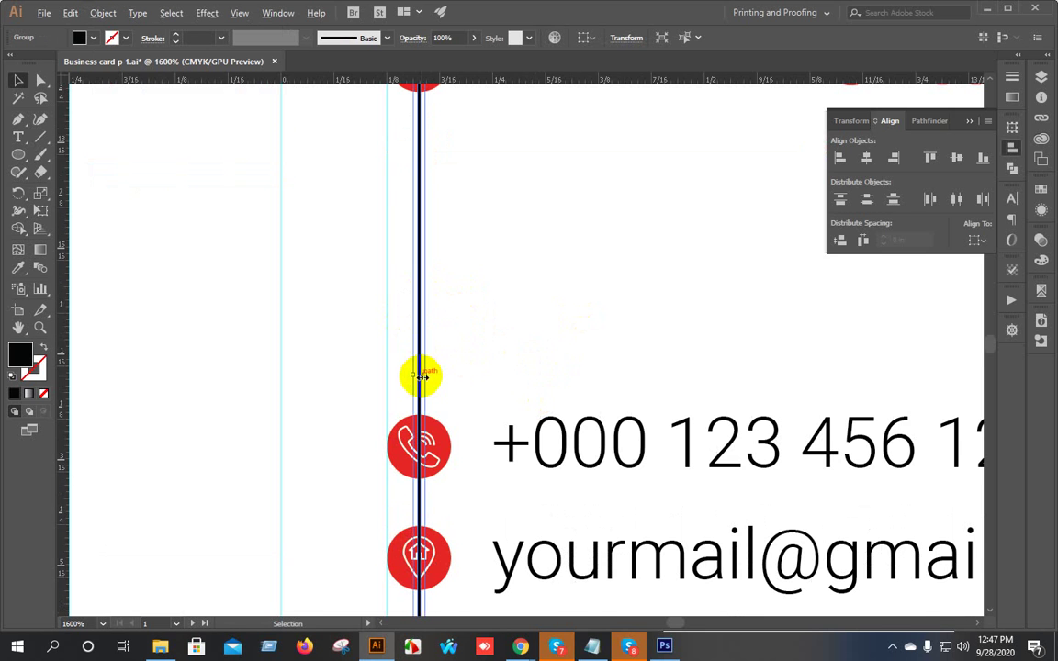
scroll(420, 375, up, 2)
click(377, 281)
scroll(382, 281, up, 1)
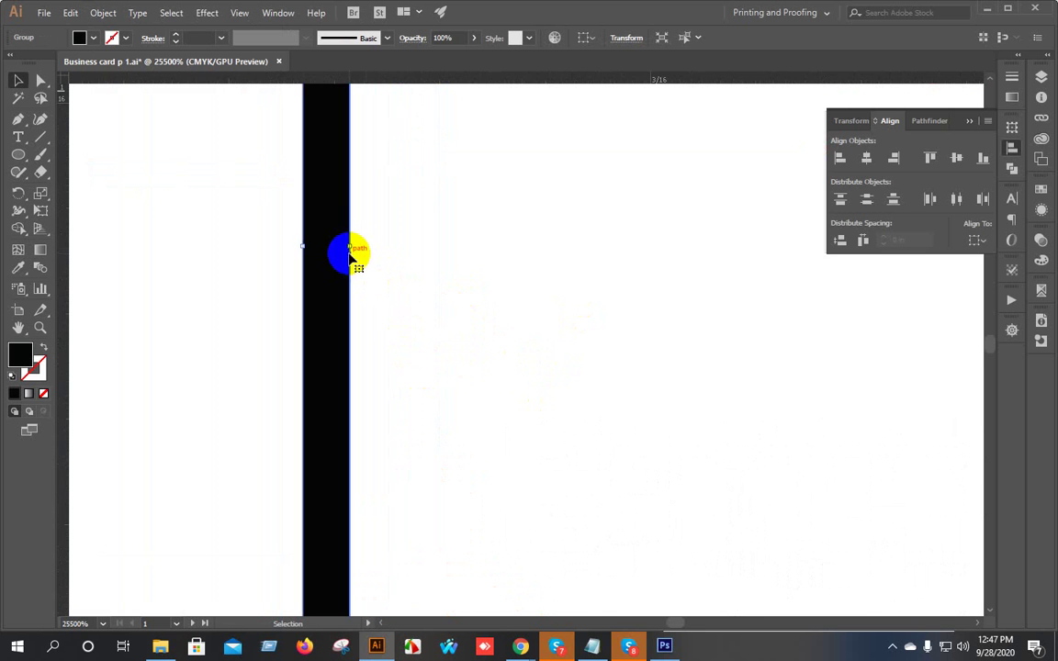
mouse_move(351, 248)
mouse_down()
mouse_move(325, 254)
mouse_move(344, 248)
mouse_move(332, 248)
mouse_move(336, 257)
mouse_up()
key(ctrl+z)
scroll(360, 277, down, 10)
click(365, 295)
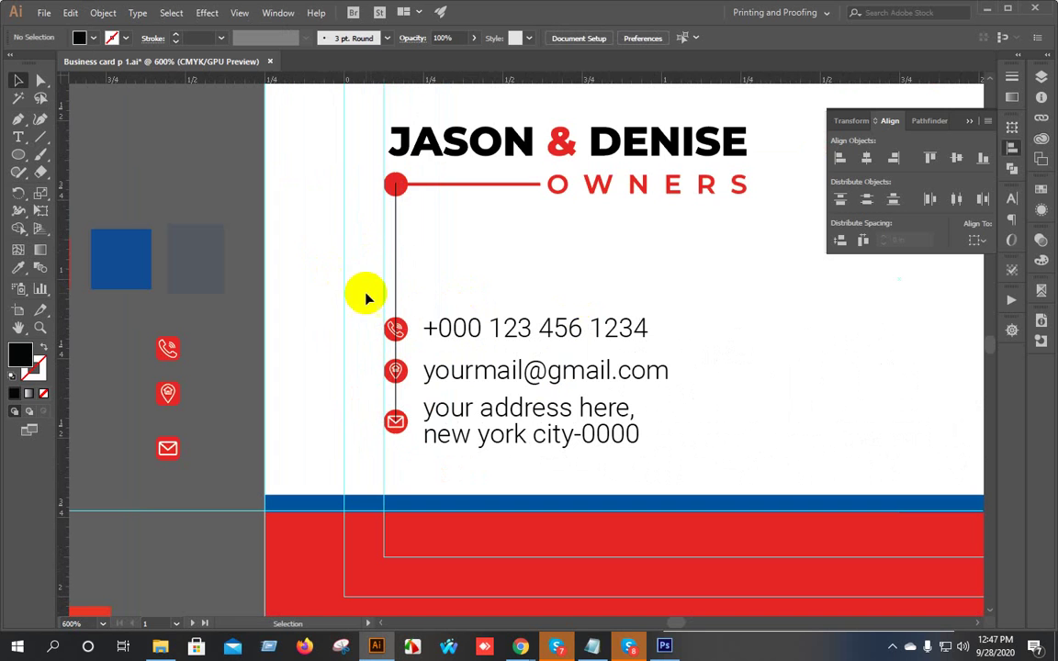
Recolor the vertical line with the red sampled from the circle beside OWNERS.
scroll(376, 277, up, 2)
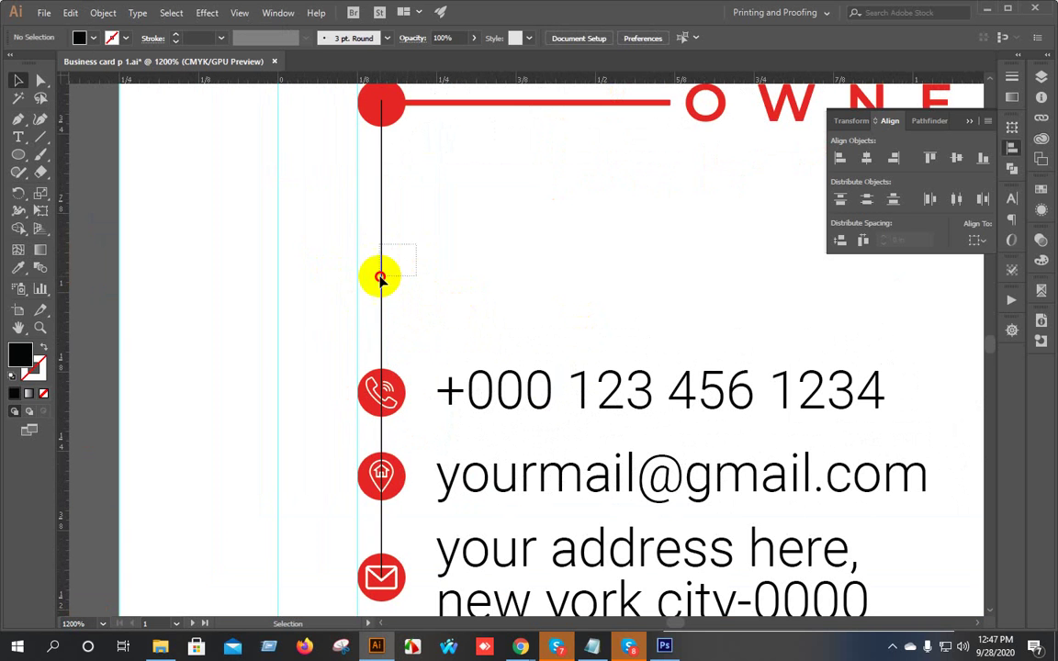
click(373, 281)
key(i)
click(397, 115)
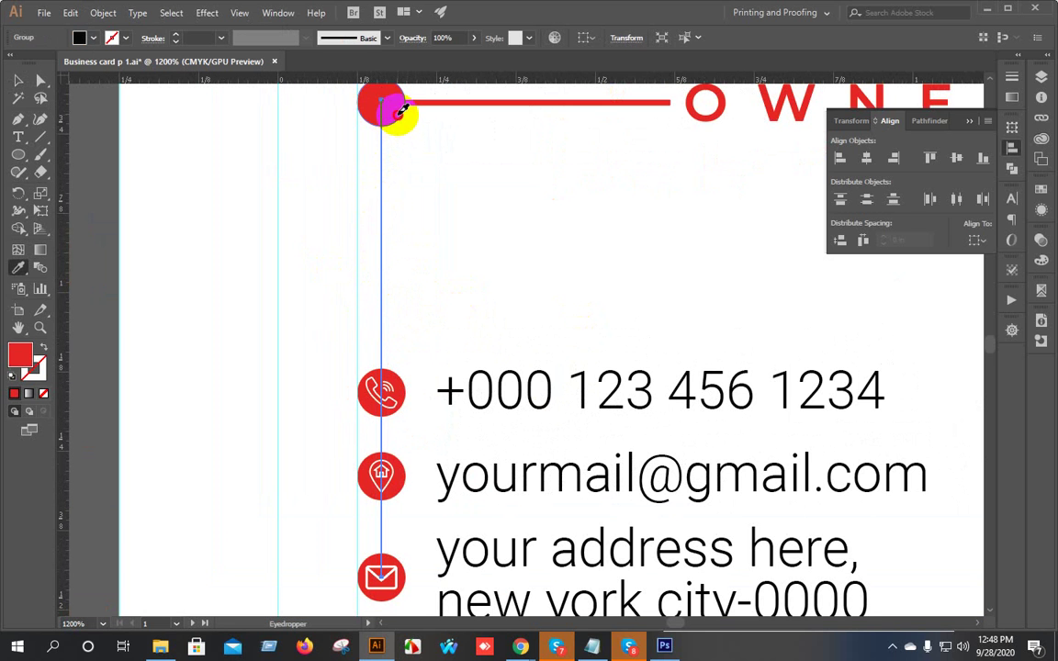
key(v)
click(455, 293)
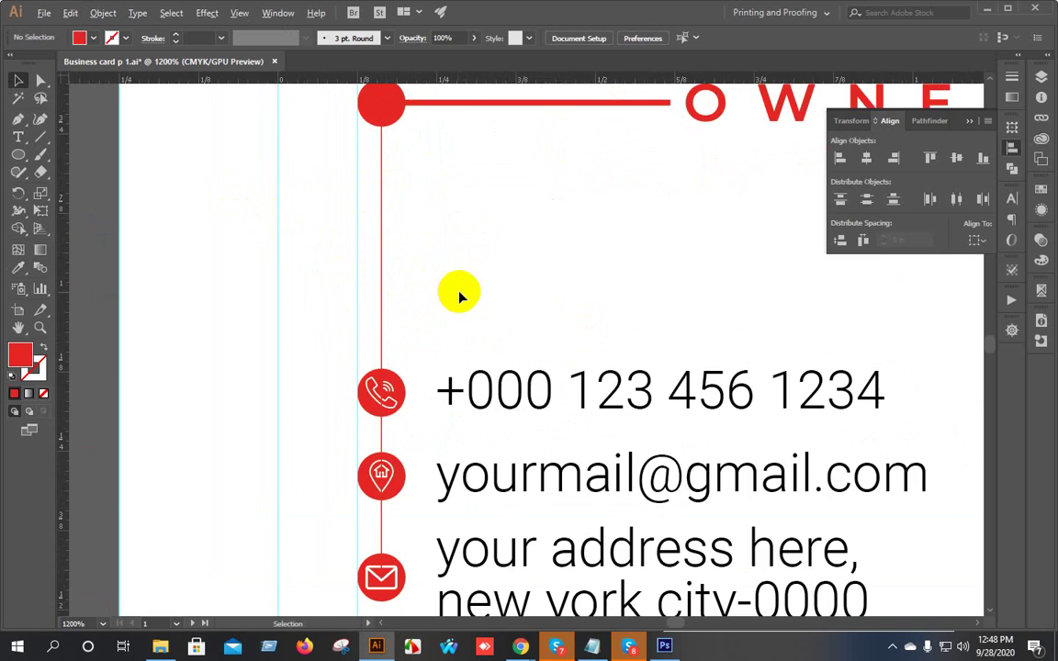
Examine the spacing between the name block and the contact details, close up and on the whole card.
scroll(455, 293, down, 2)
scroll(455, 299, up, 1)
drag(655, 276, 496, 278)
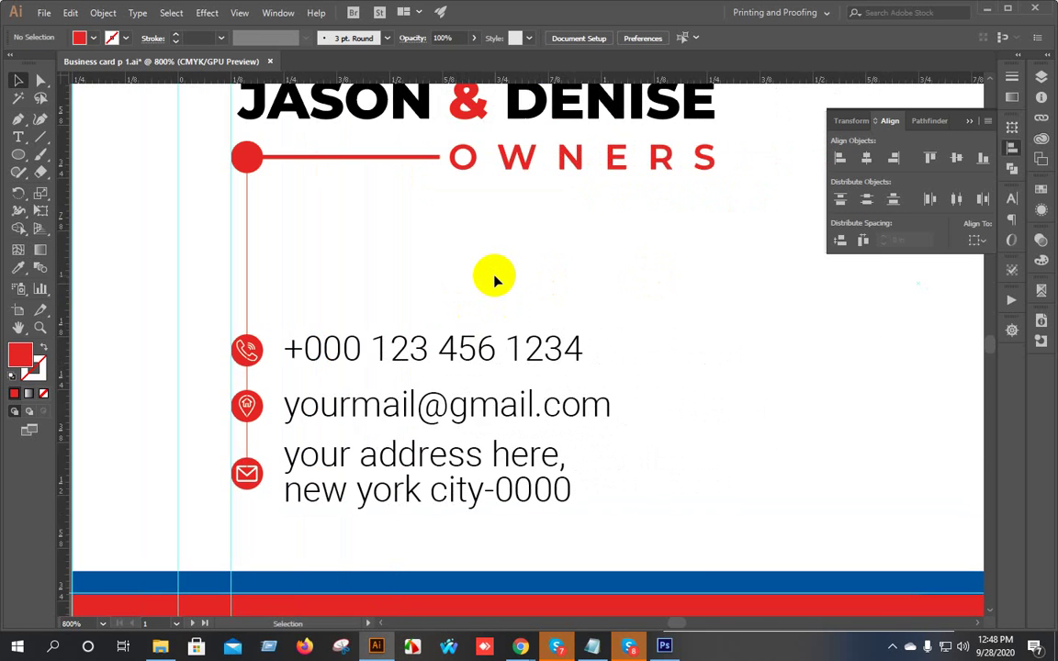
scroll(495, 279, down, 2)
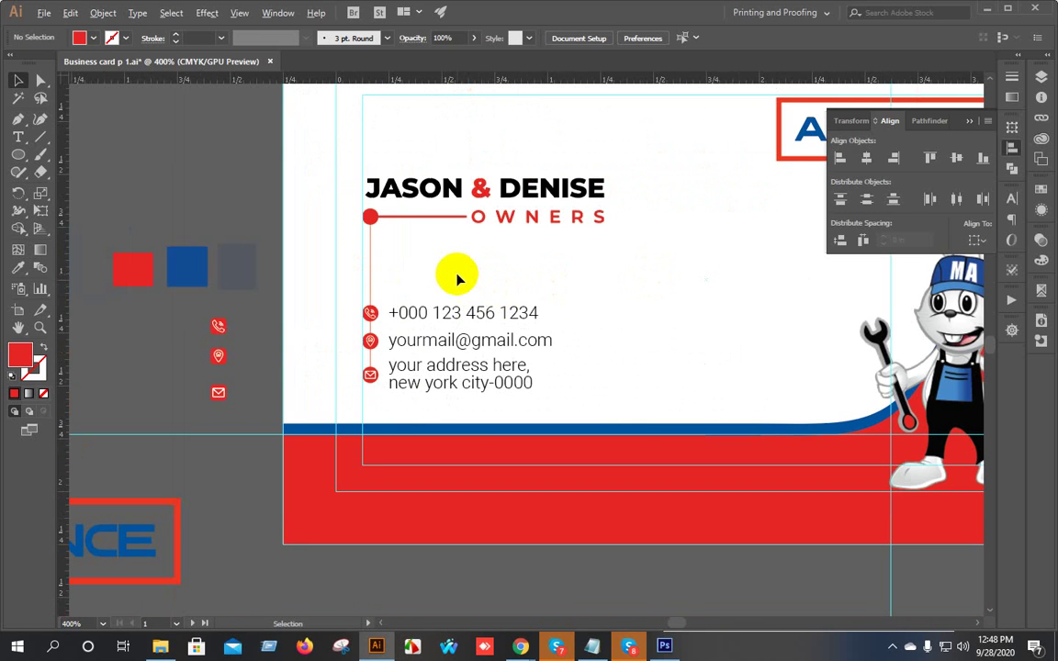
scroll(456, 278, up, 2)
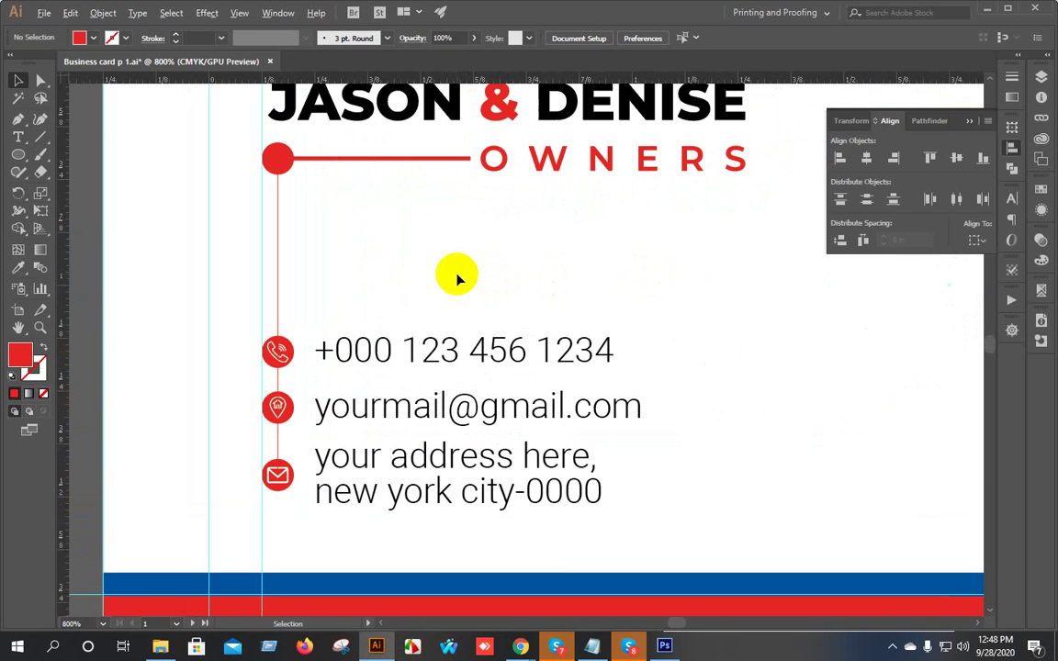
click(405, 350)
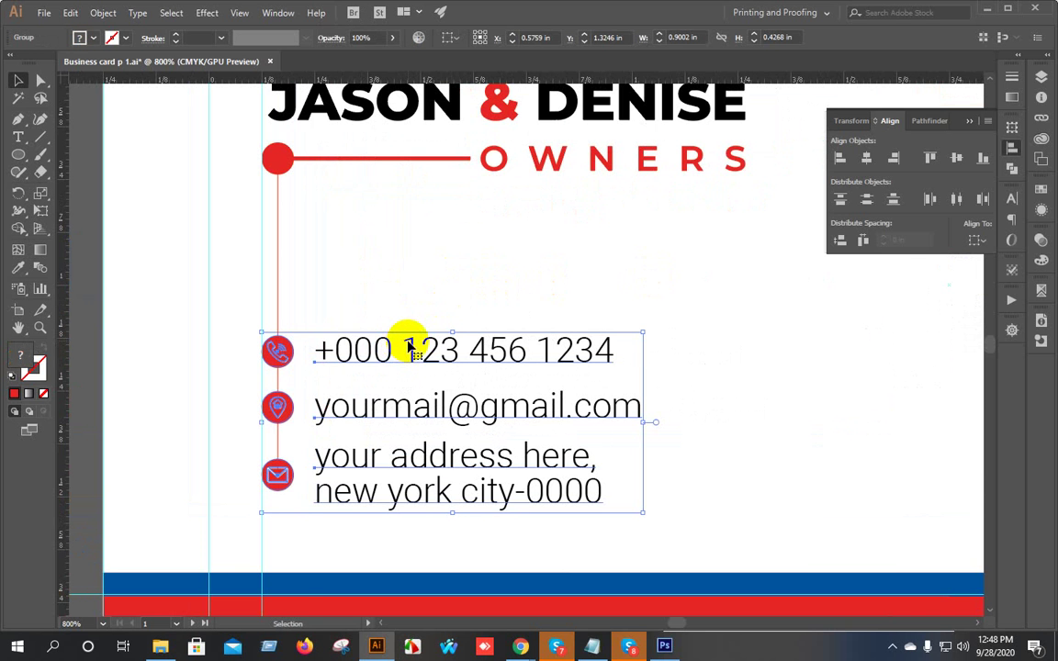
scroll(410, 346, down, 4)
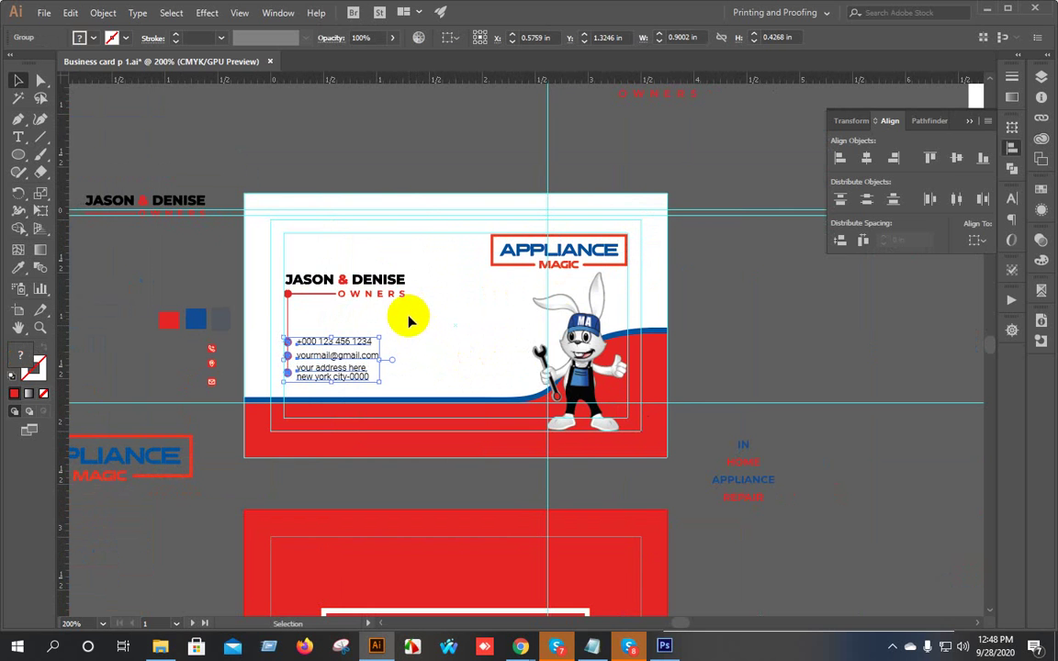
scroll(257, 340, up, 3)
drag(496, 320, 457, 303)
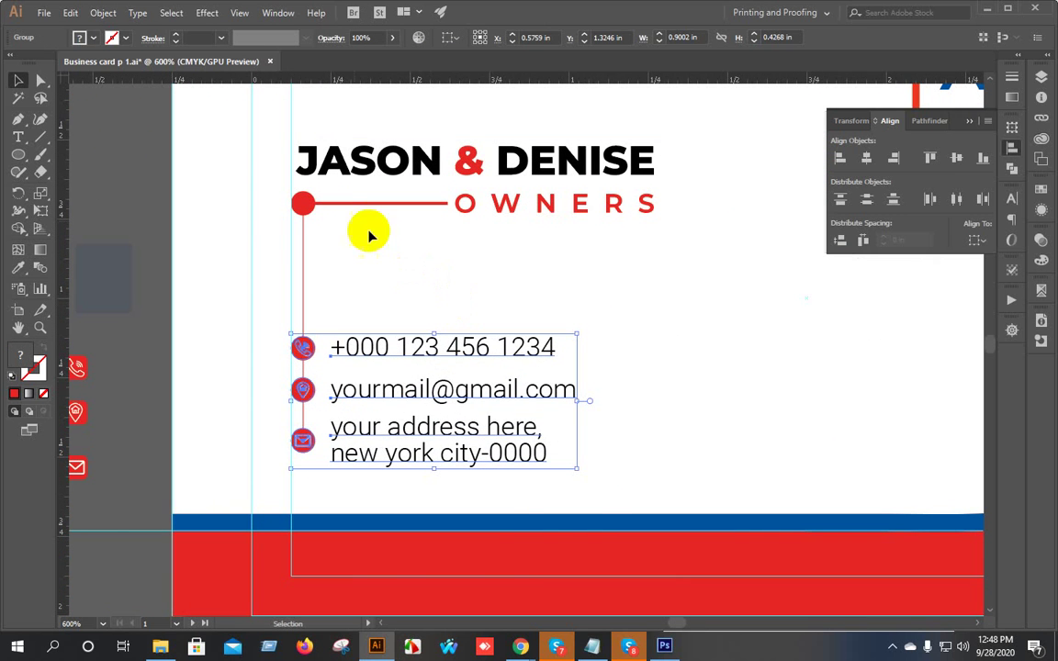
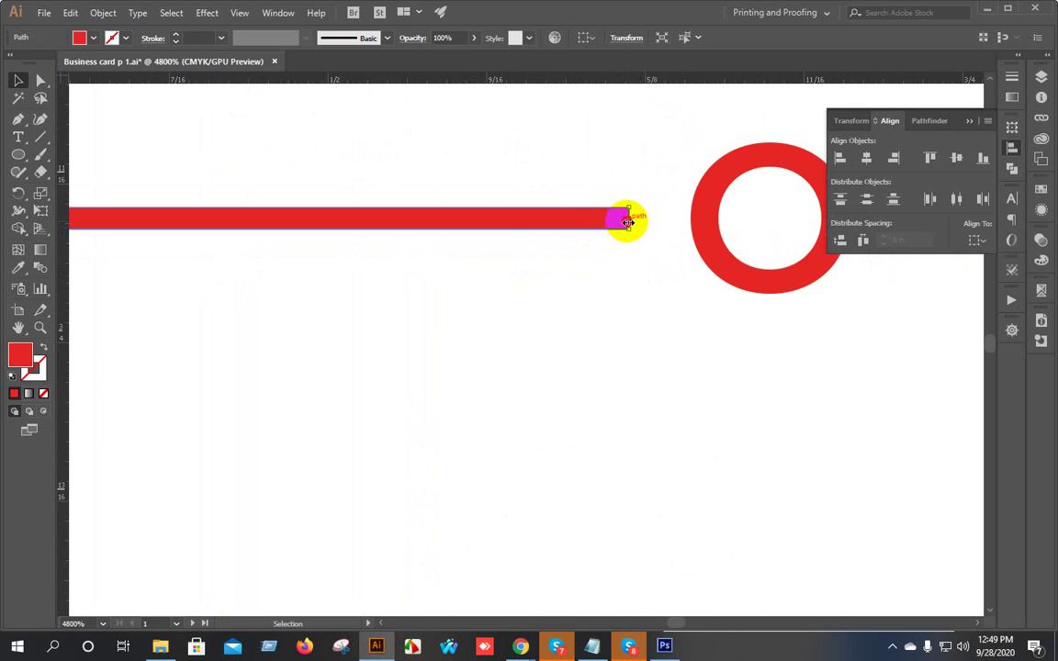
Shorten the horizontal red line at its OWNERS end to widen the gap before the title.
drag(626, 222, 481, 224)
scroll(541, 297, down, 5)
click(548, 312)
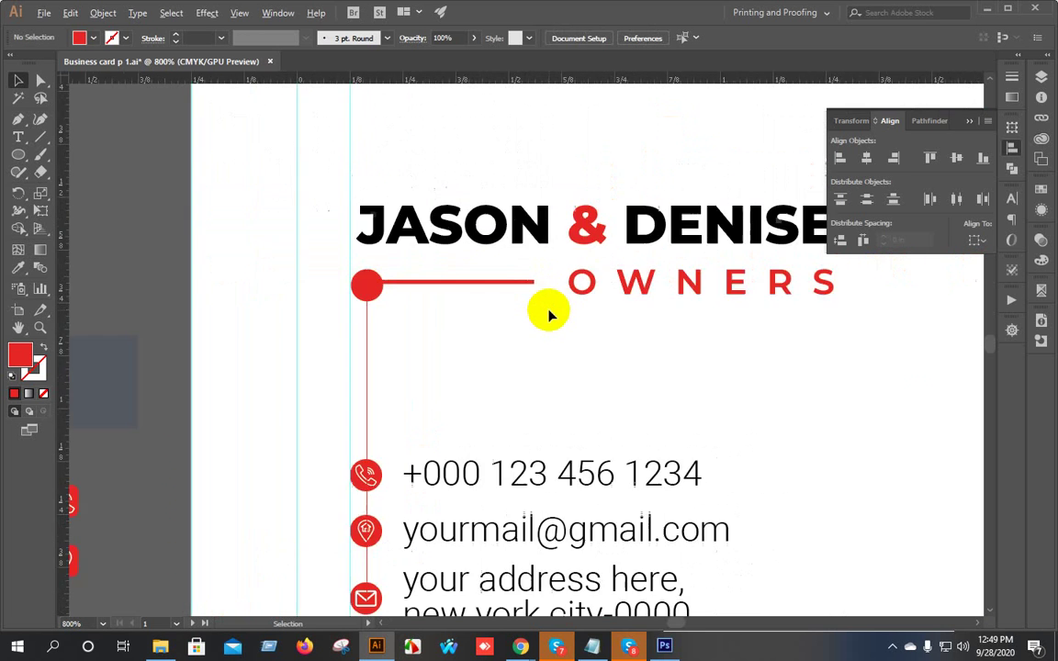
Ungroup the red circle from the vertical line and align it with the horizontal red line on their vertical centers.
scroll(548, 313, down, 1)
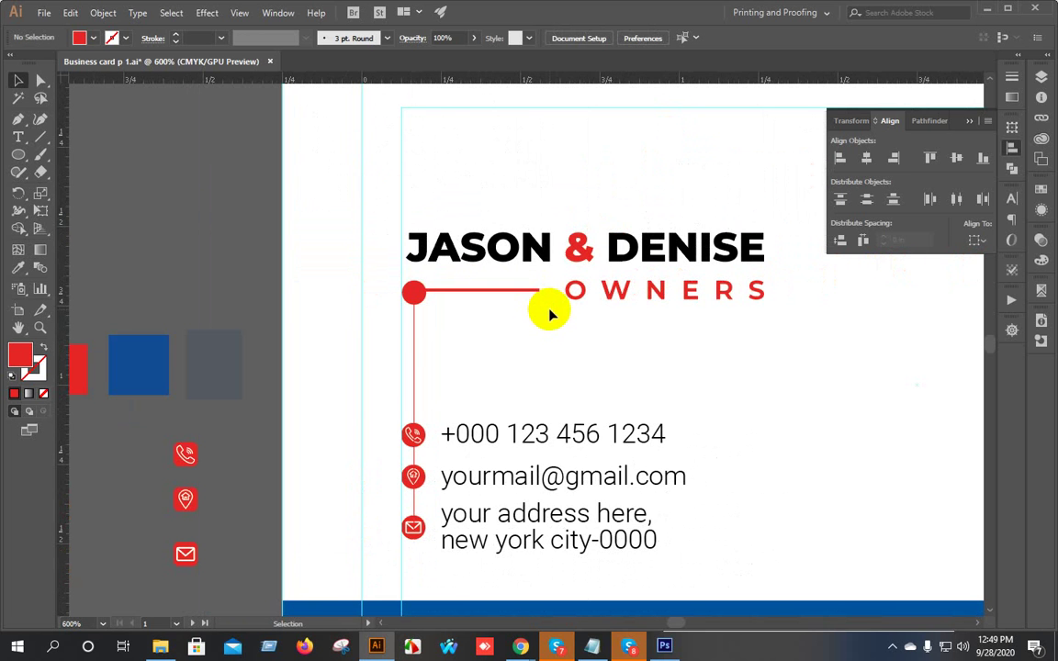
click(415, 328)
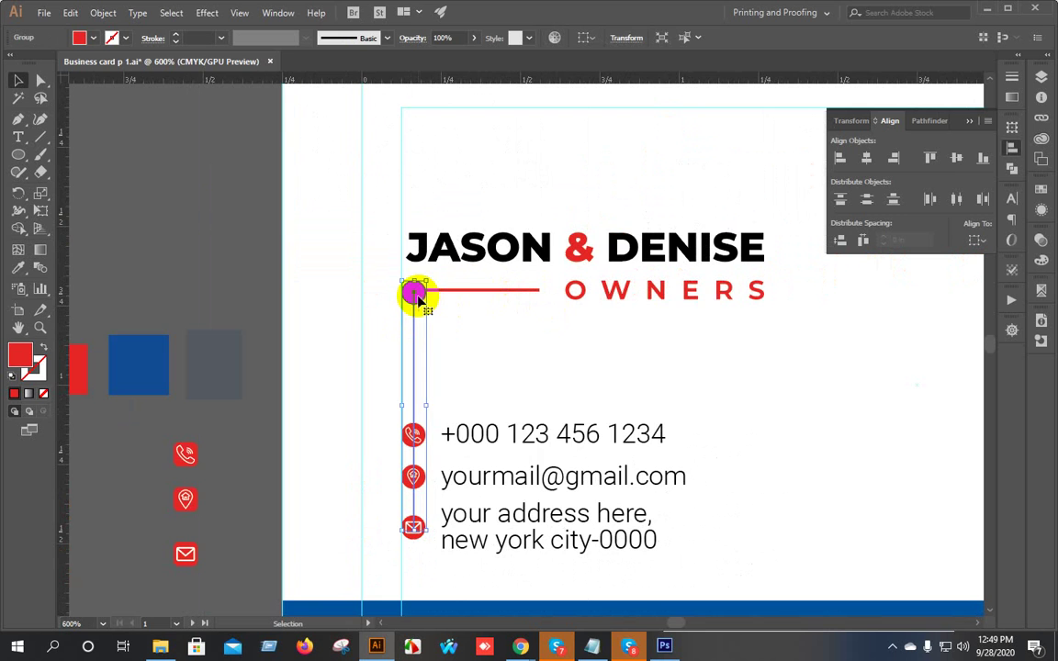
right_click(418, 299)
click(458, 402)
scroll(464, 286, up, 3)
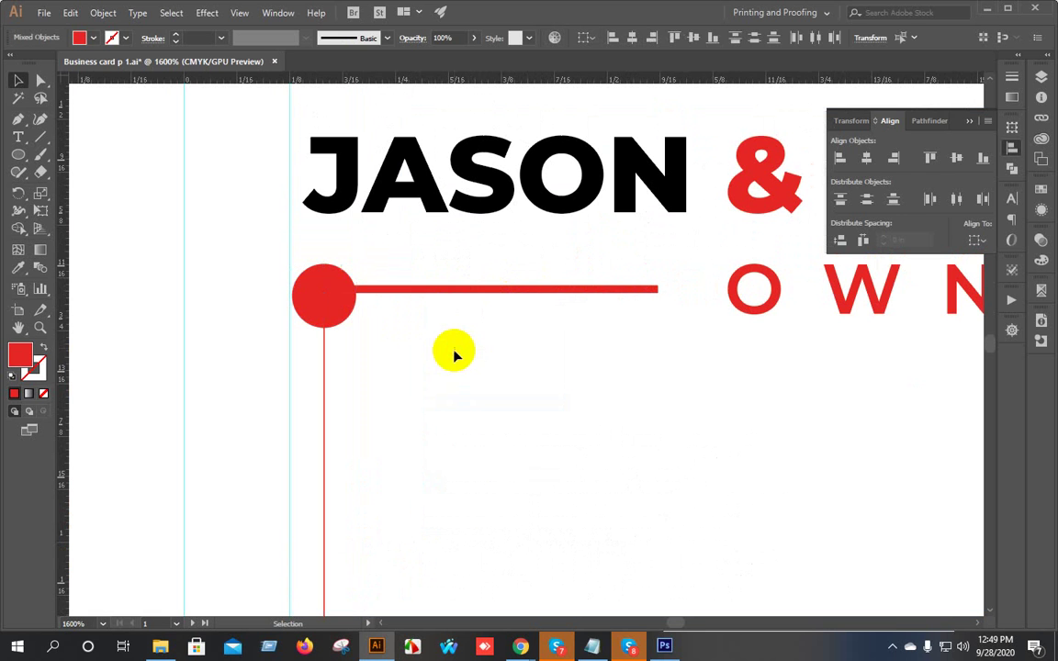
click(322, 281)
shift+click(481, 290)
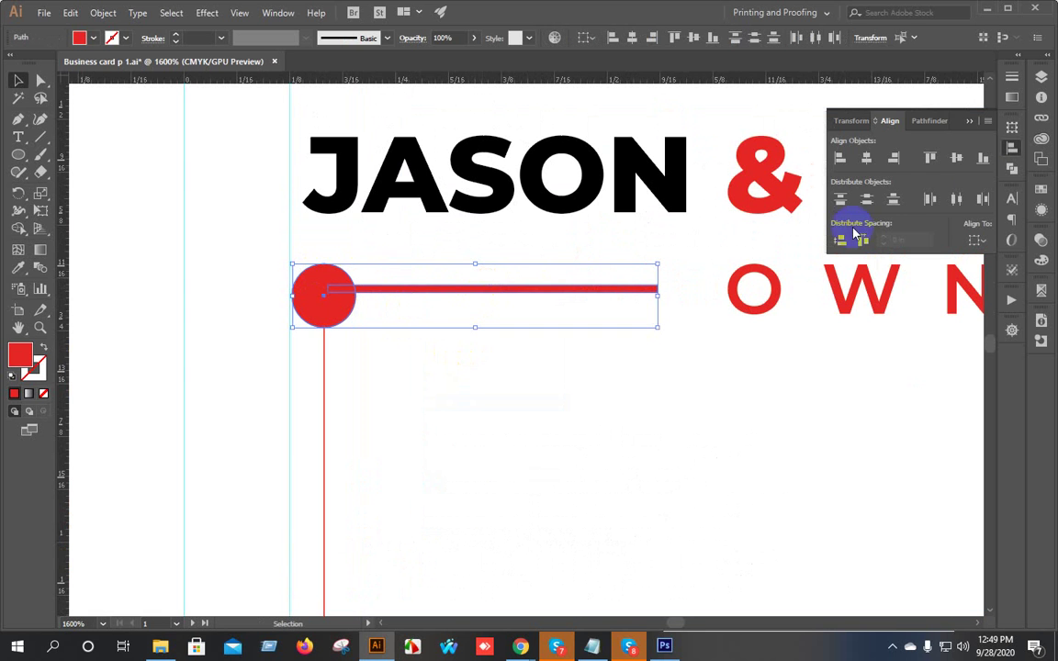
click(956, 158)
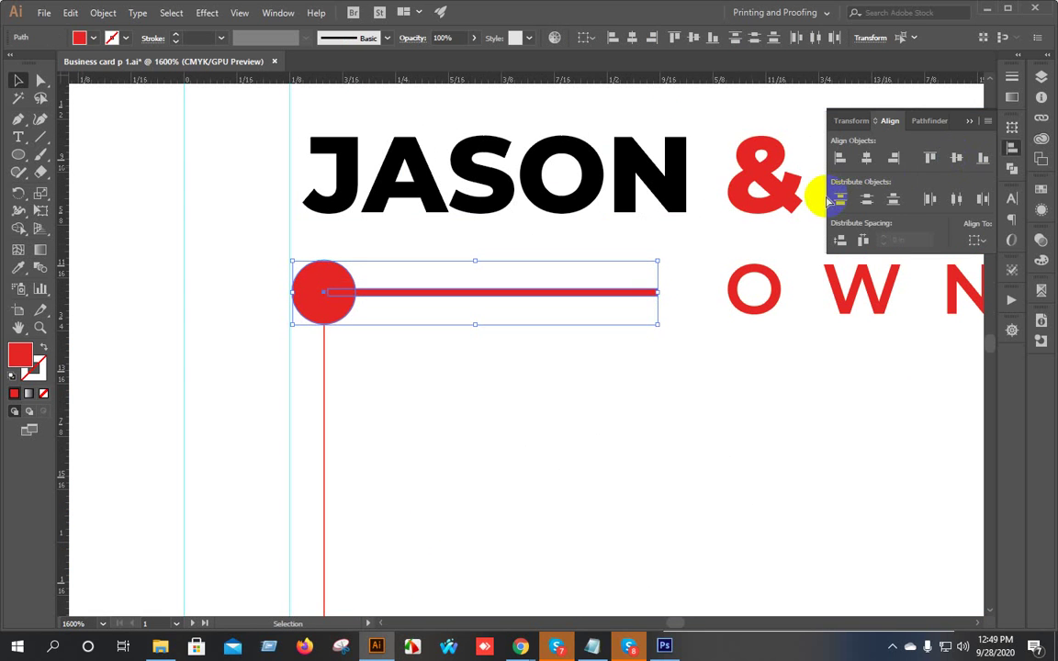
Try to align the tops of the red circle and the vertical line.
click(341, 323)
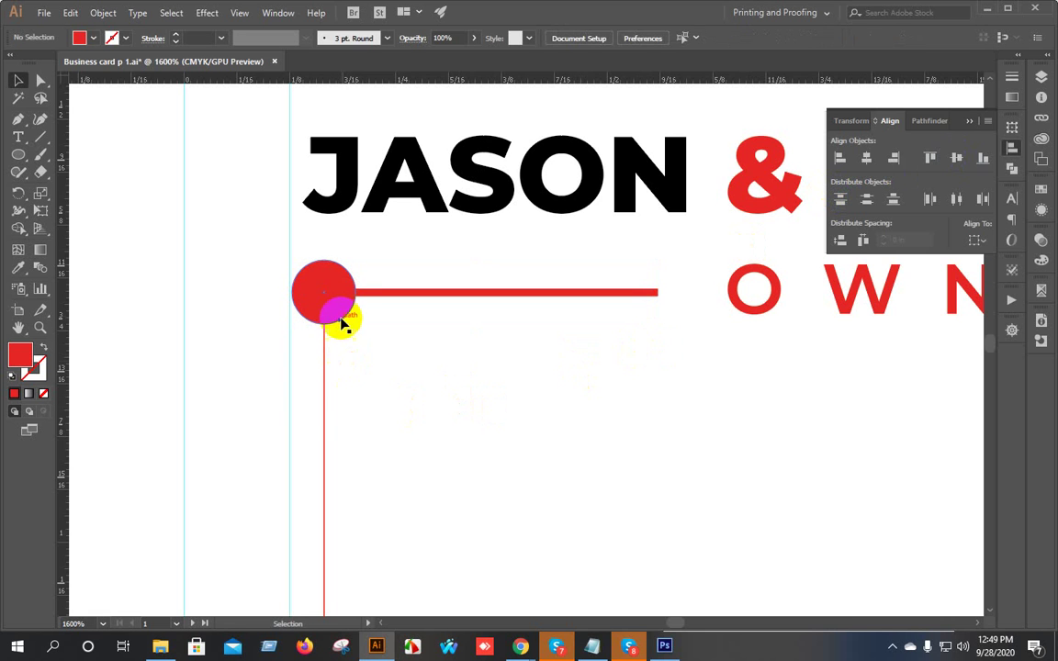
click(340, 323)
shift+click(322, 404)
click(929, 158)
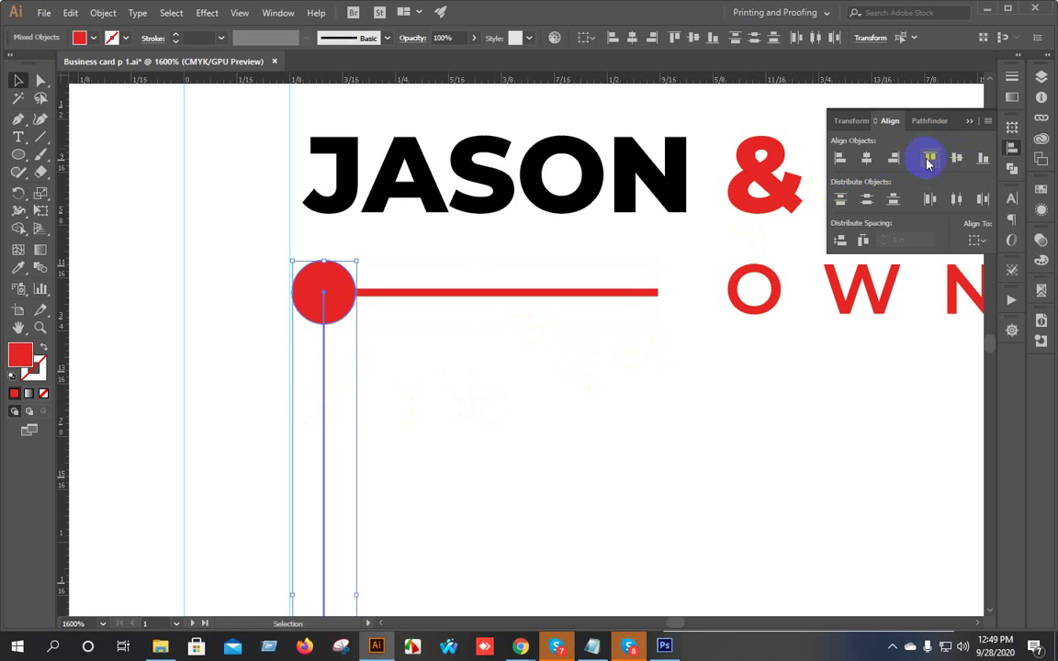
click(590, 349)
Move the contact details group up toward the OWNERS title, to a Y position of 1.144 in.
scroll(590, 349, down, 2)
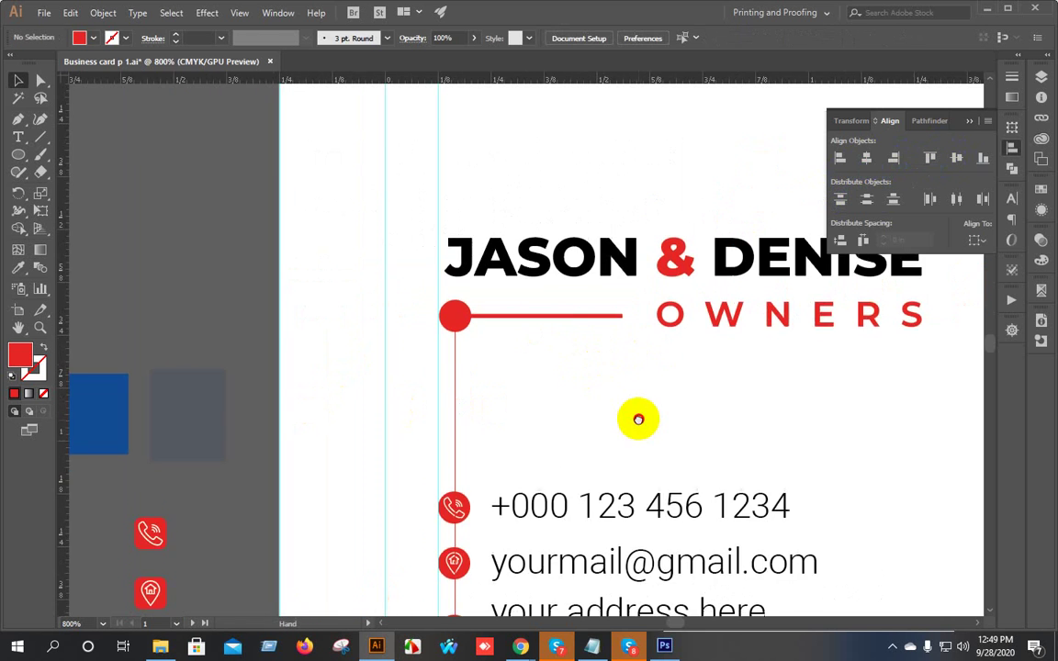
drag(638, 418, 603, 313)
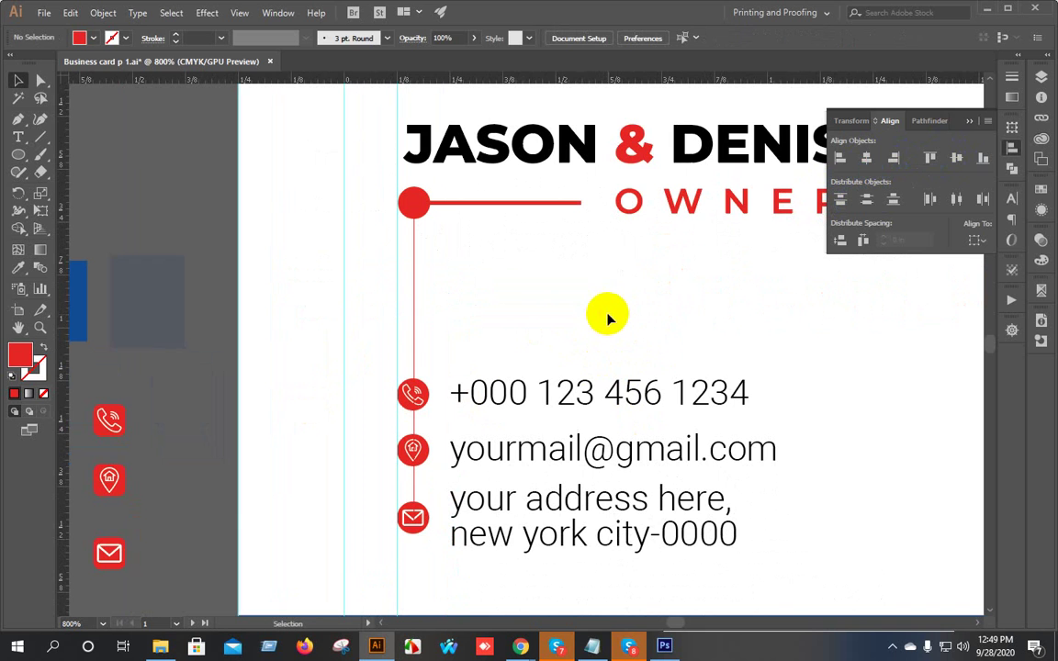
drag(618, 361, 561, 318)
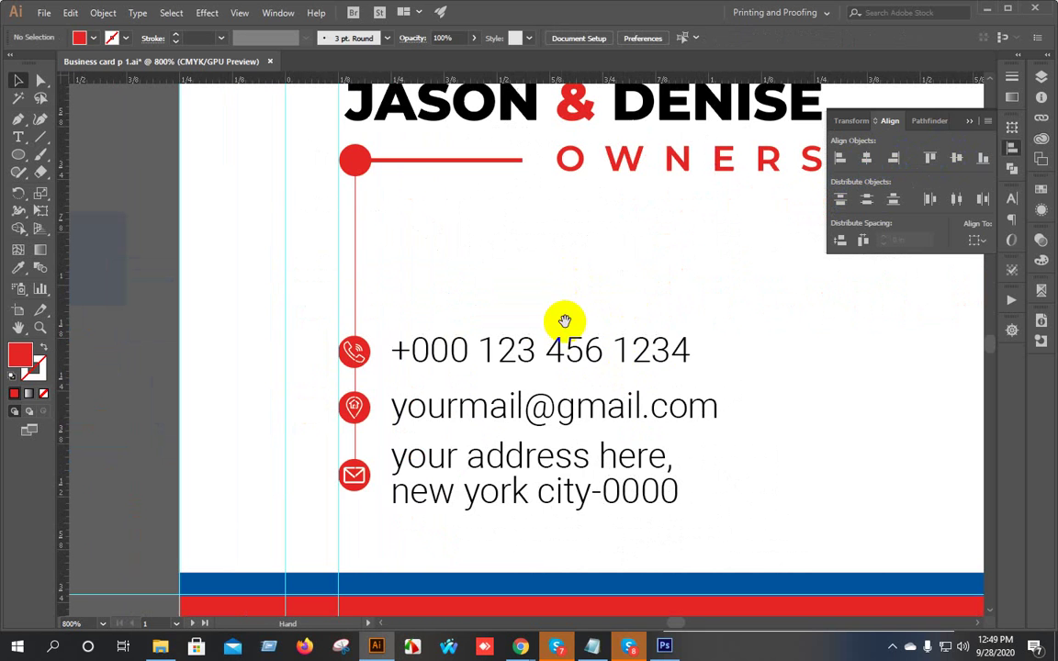
click(582, 493)
key(shift+Up)
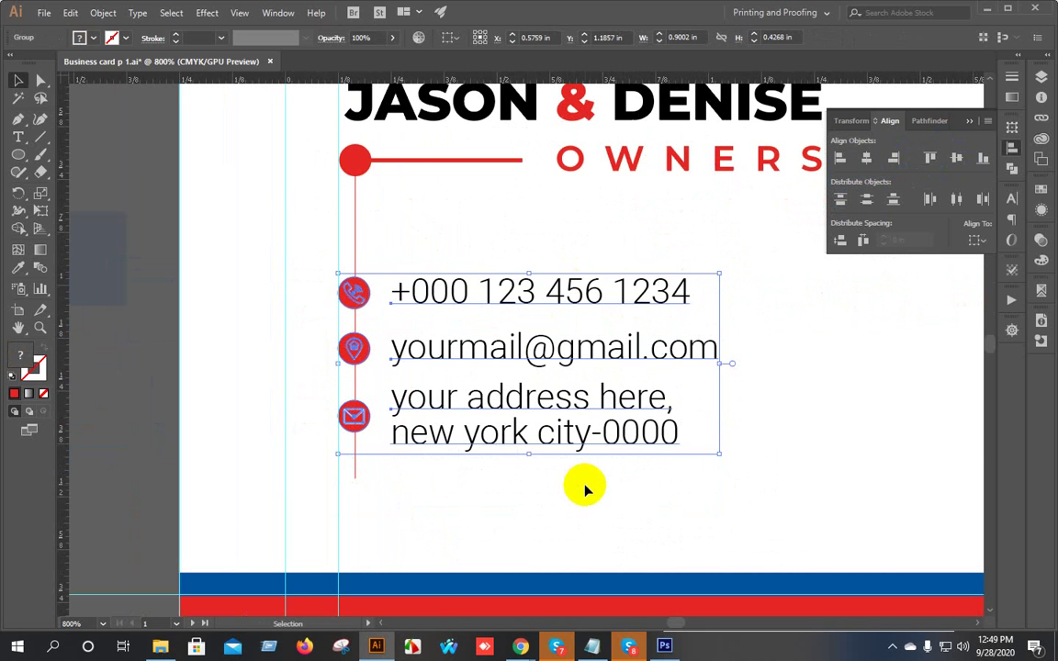
scroll(593, 503, down, 3)
scroll(682, 449, up, 1)
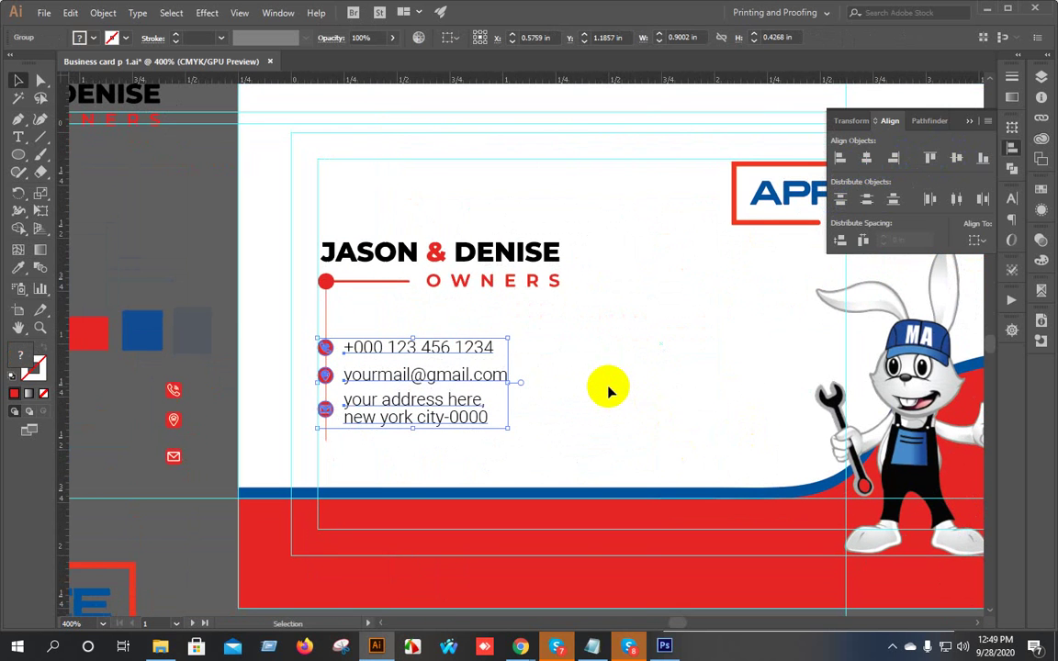
key(Up)
key(Up)
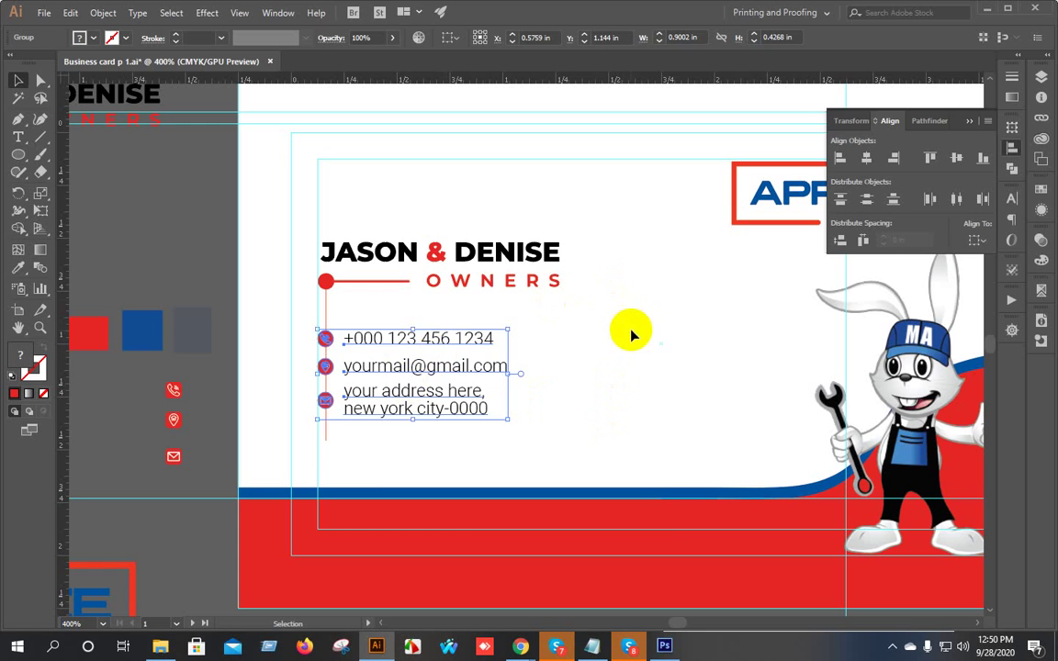
scroll(588, 317, down, 2)
scroll(583, 318, right, 3)
scroll(583, 318, down, 1)
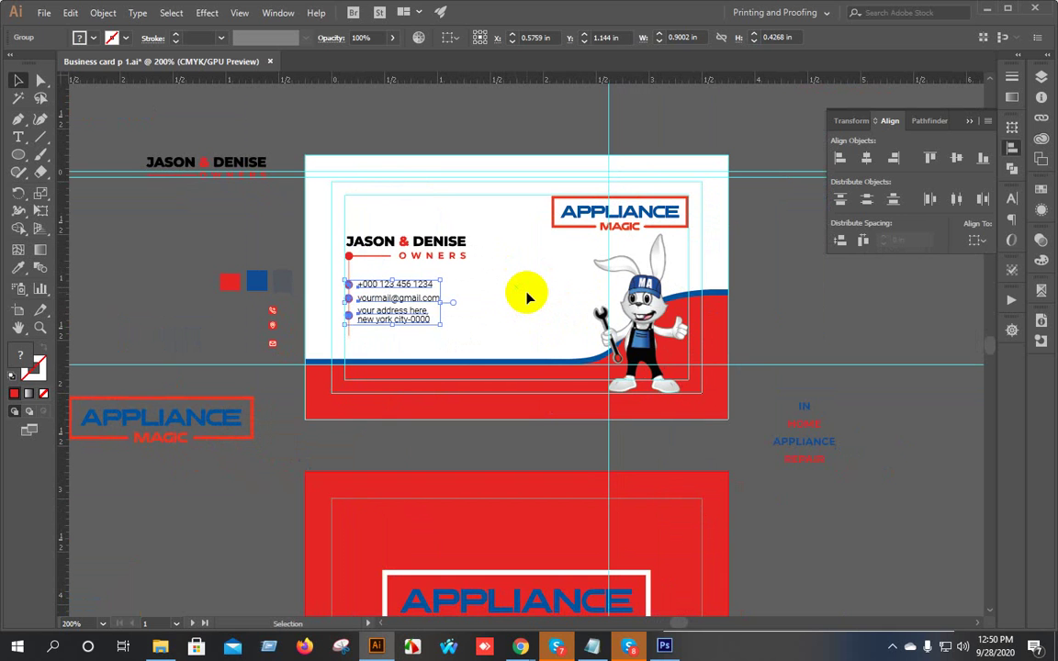
Shorten the vertical red line at its lower end so it stops inside the envelope icon.
scroll(493, 336, up, 2)
click(493, 340)
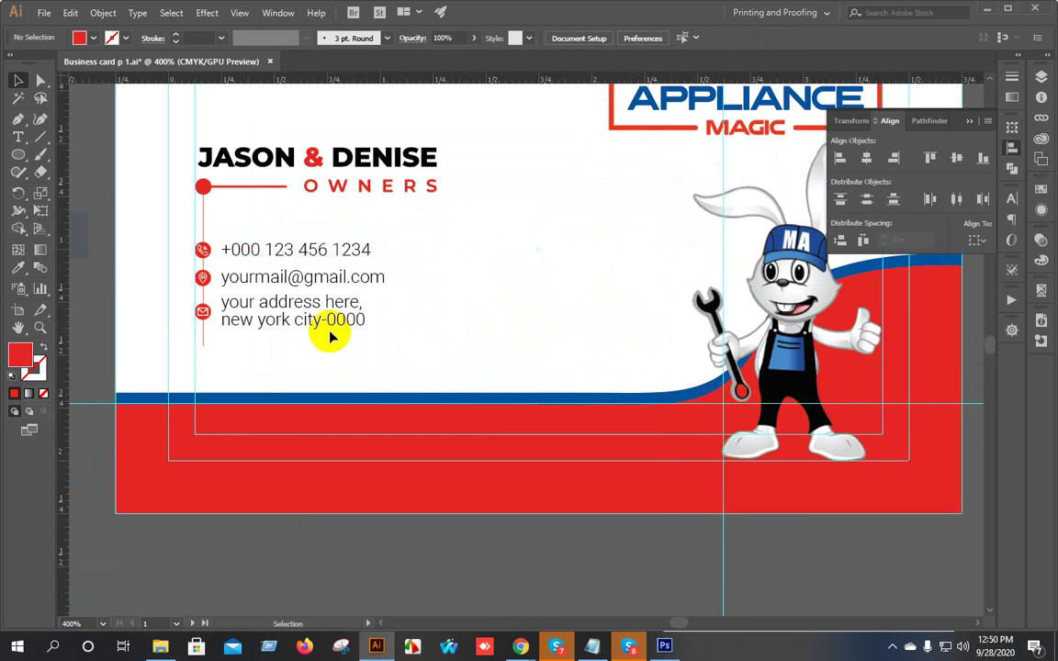
scroll(203, 343, up, 5)
click(181, 322)
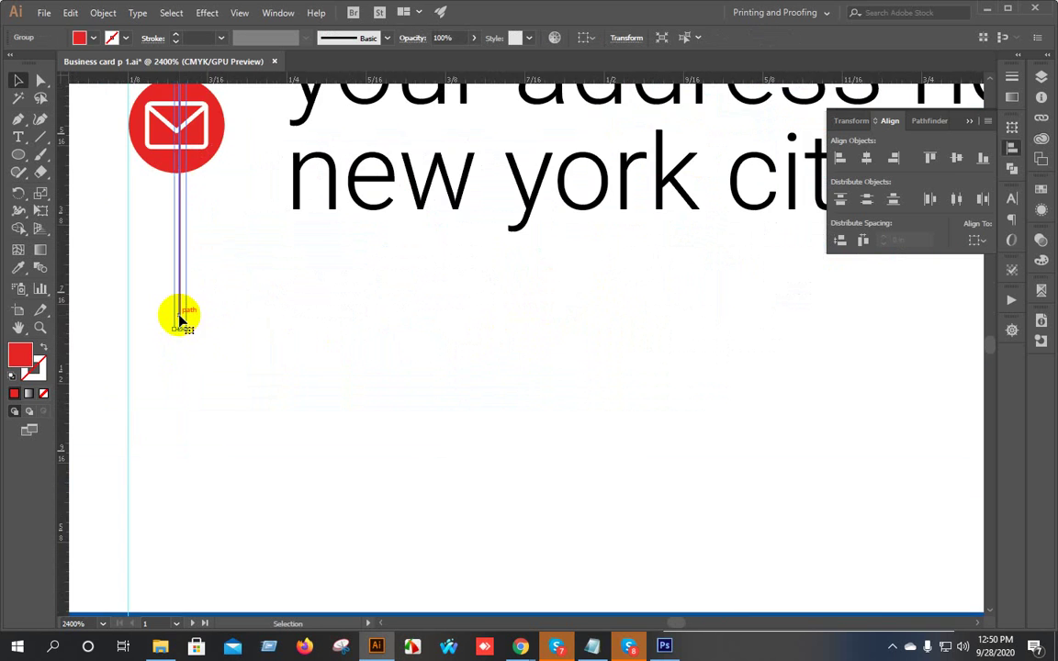
scroll(184, 326, up, 3)
drag(256, 417, 277, 361)
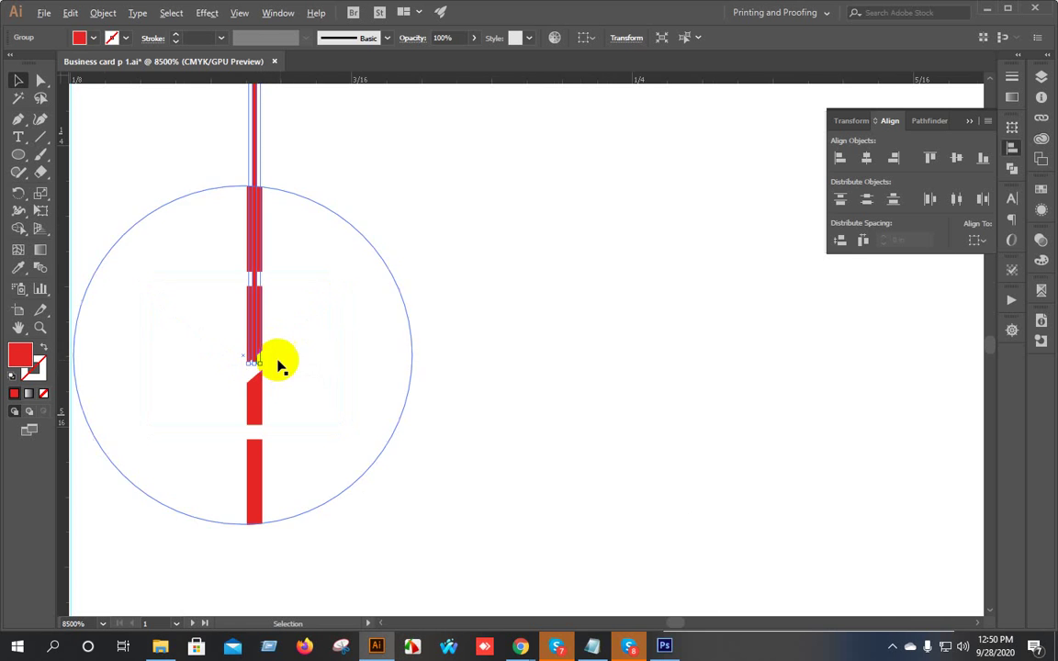
scroll(280, 358, down, 8)
click(597, 312)
scroll(597, 312, down, 1)
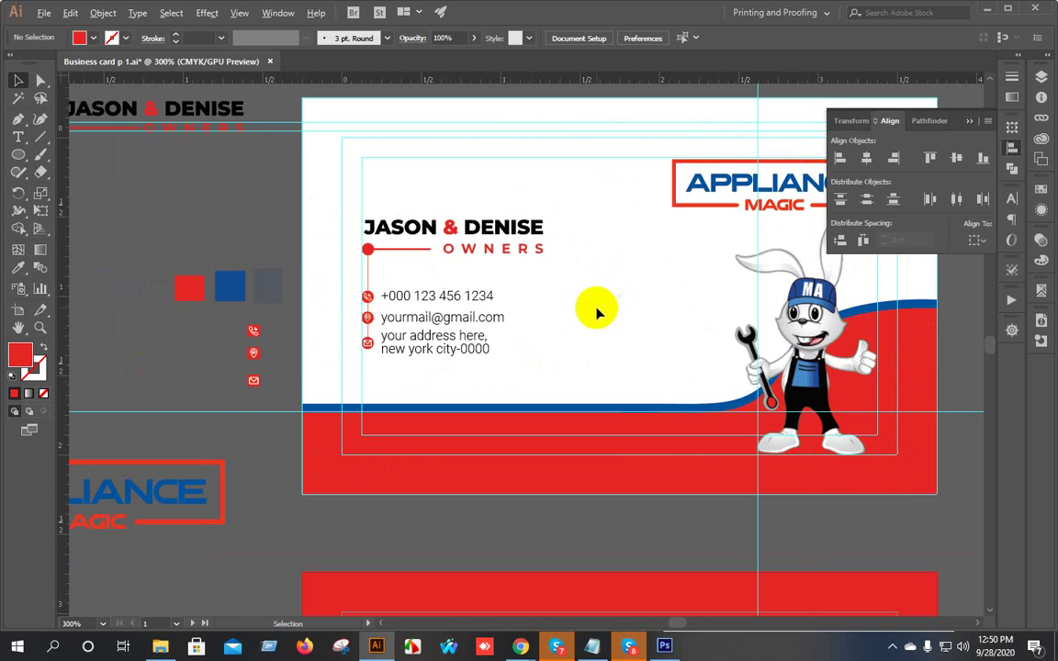
Widen the vertical red line slightly and evenly on both sides.
scroll(541, 342, up, 1)
scroll(310, 292, up, 3)
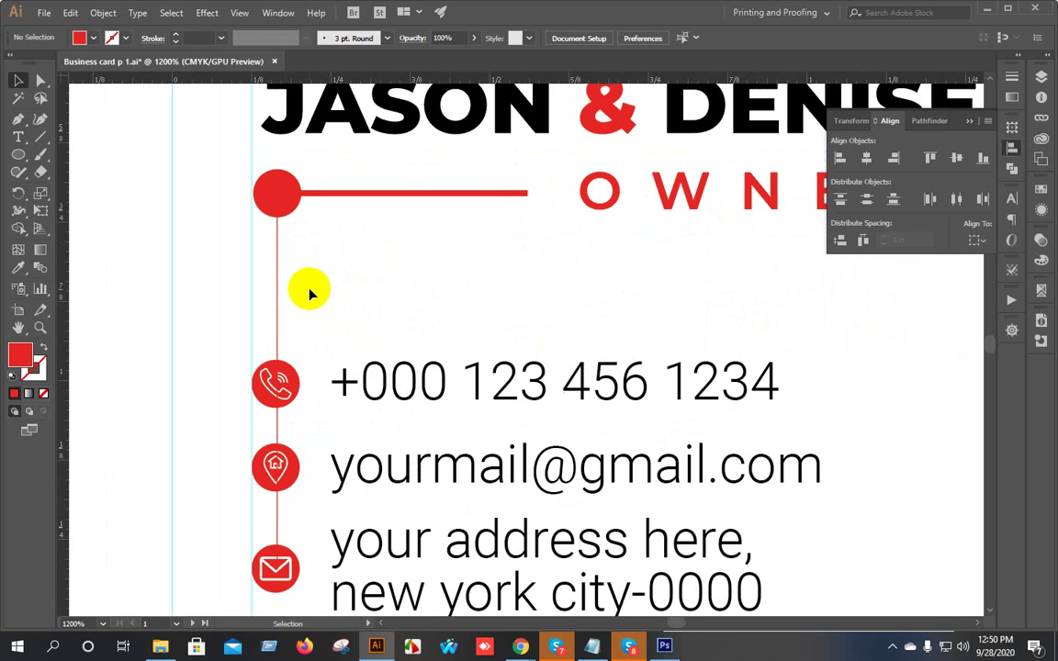
click(273, 323)
scroll(275, 390, up, 6)
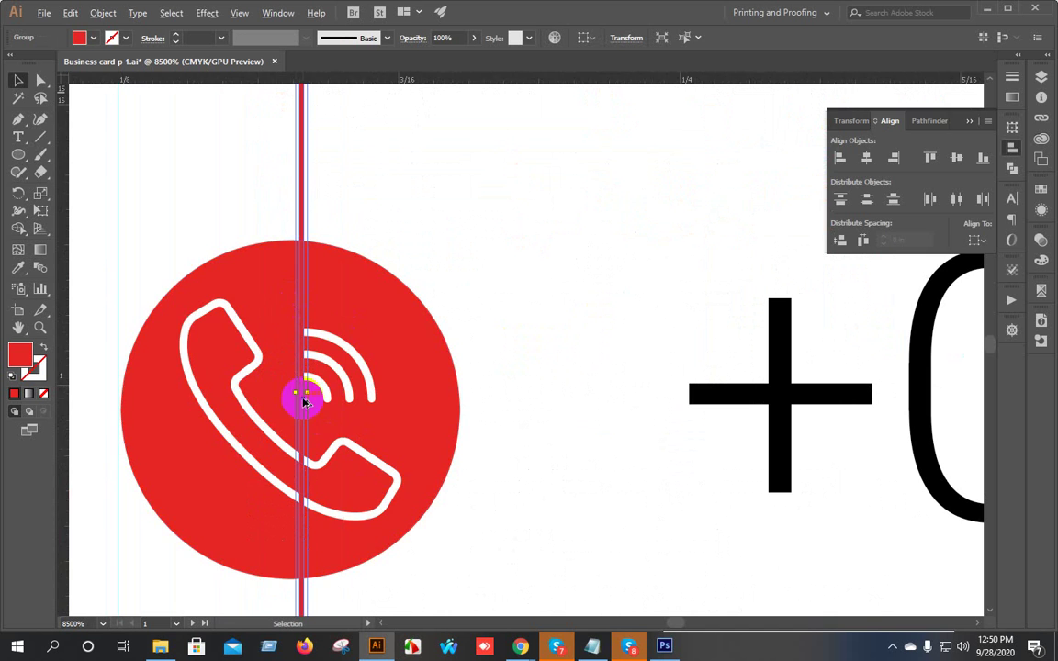
scroll(303, 401, up, 3)
scroll(412, 486, up, 1)
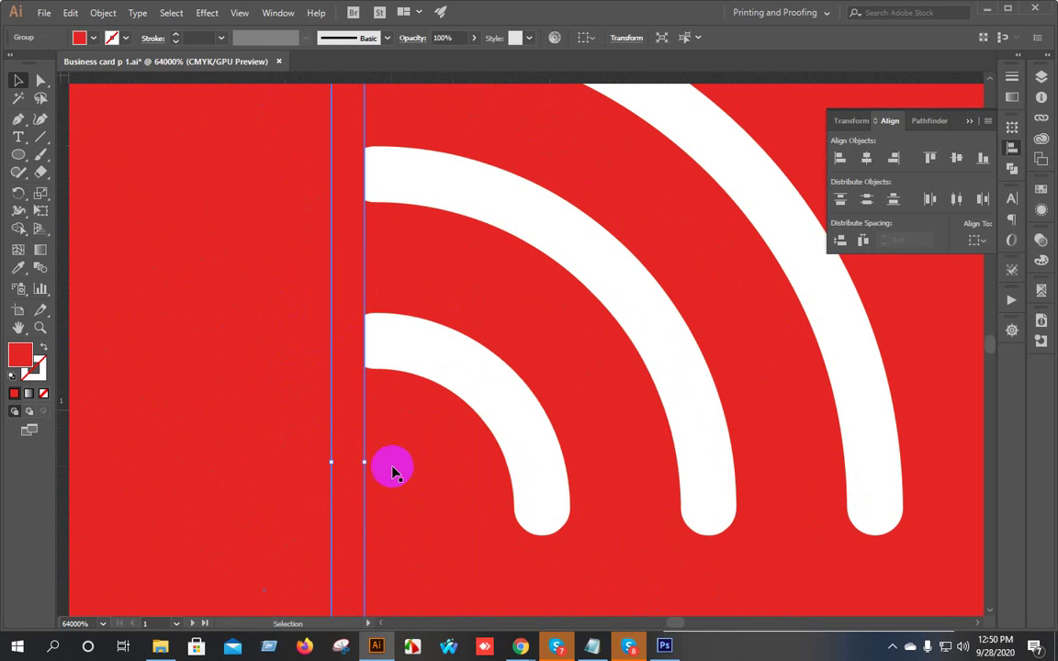
drag(361, 458, 390, 463)
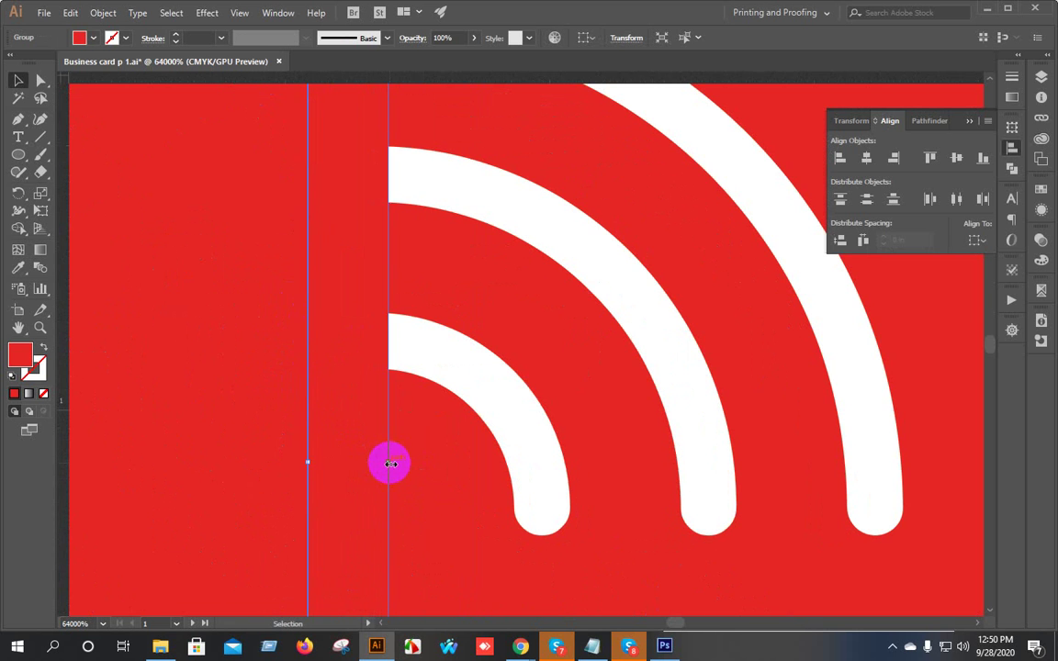
scroll(389, 464, down, 10)
click(312, 369)
scroll(381, 413, down, 2)
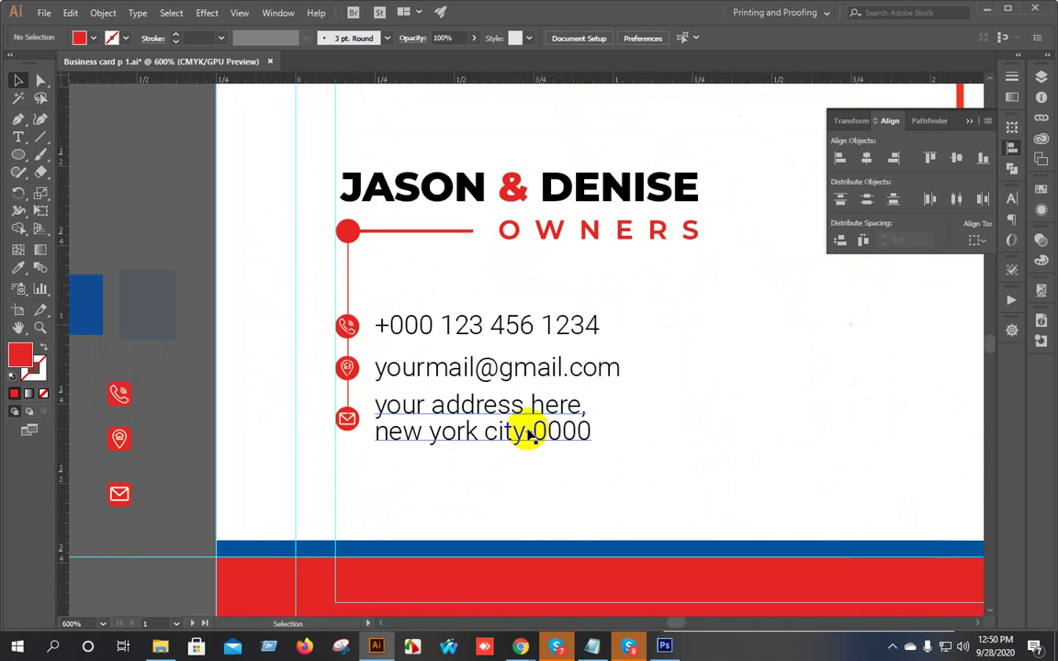
Try to send the vertical red line behind the contact icons.
click(349, 280)
right_click(350, 278)
click(425, 264)
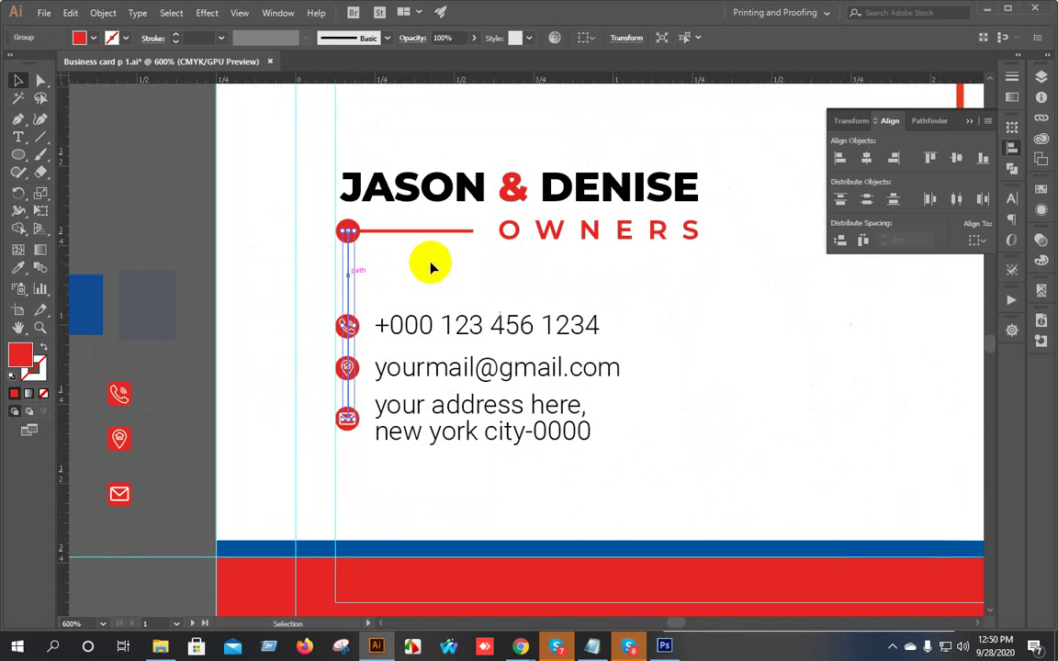
click(342, 295)
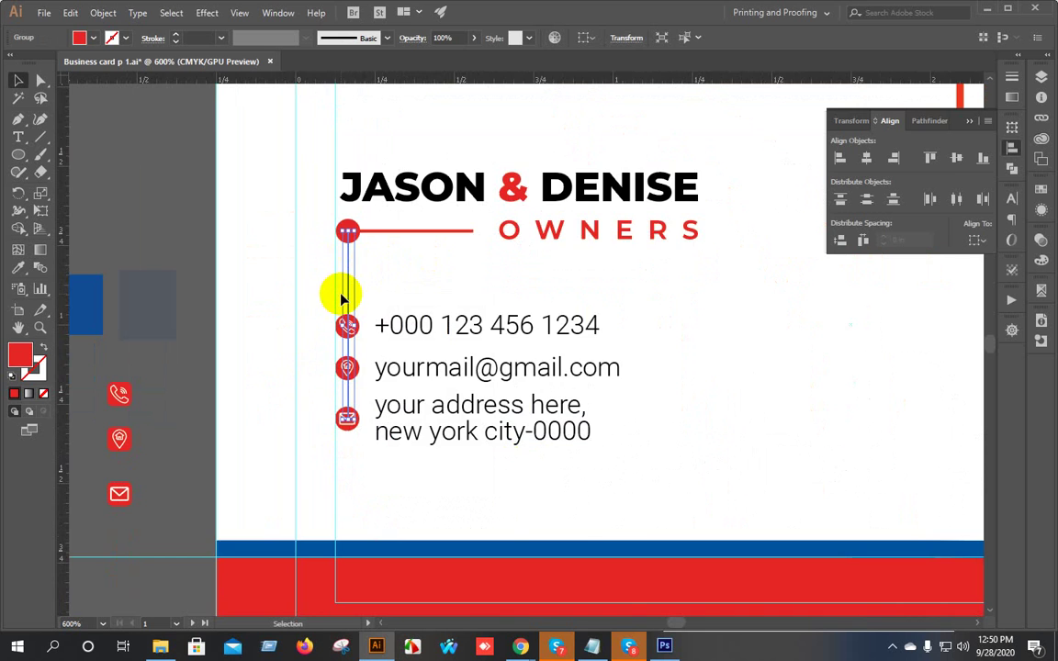
scroll(341, 296, up, 4)
key(a)
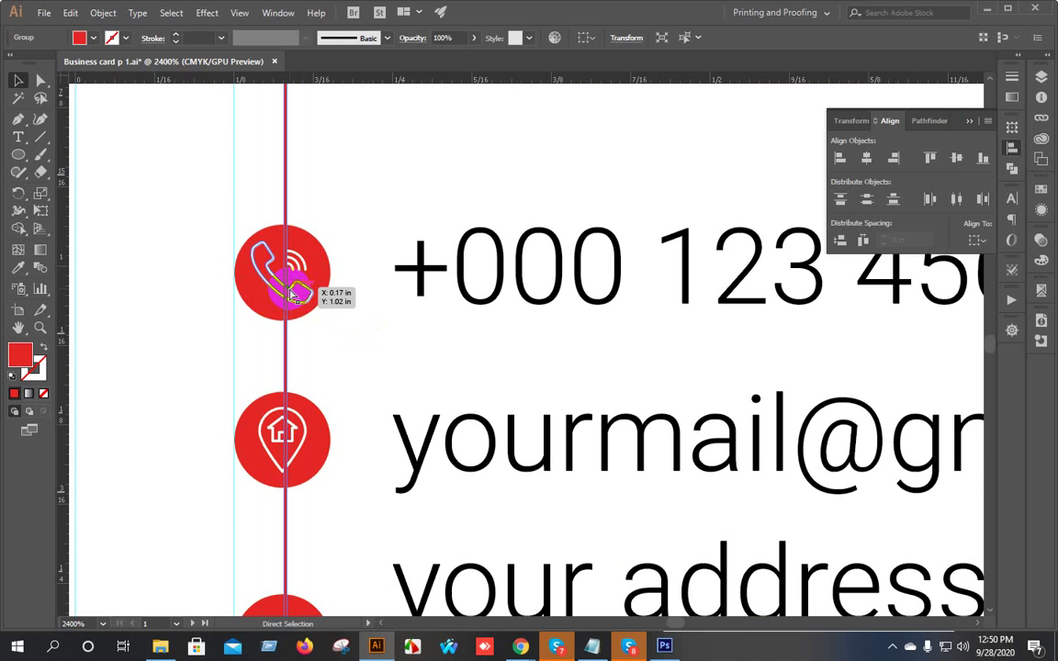
key(v)
click(197, 243)
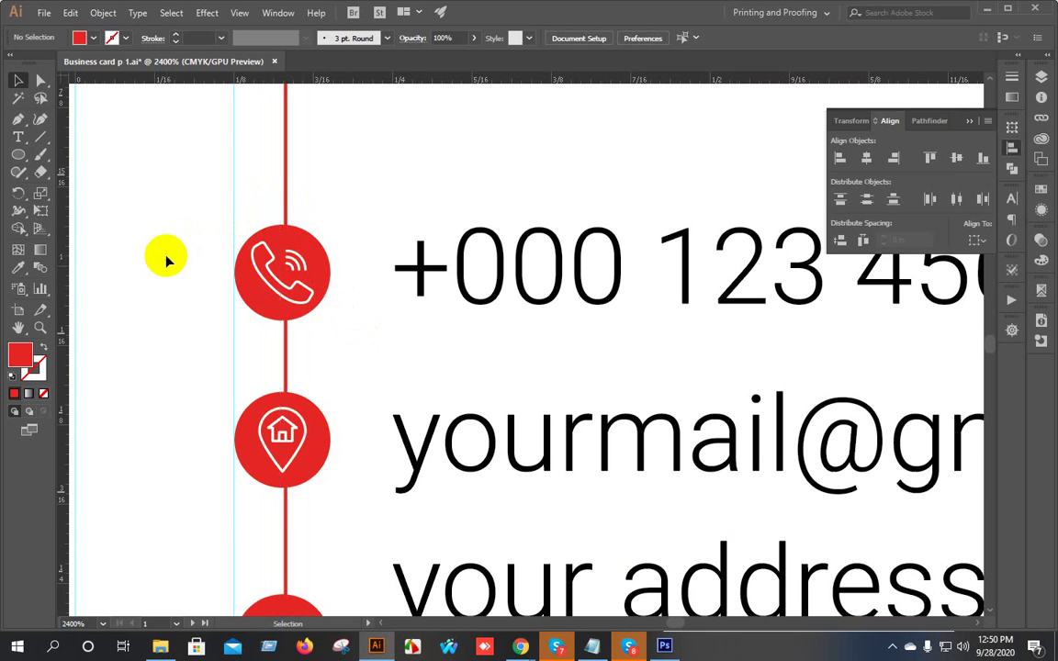
click(266, 189)
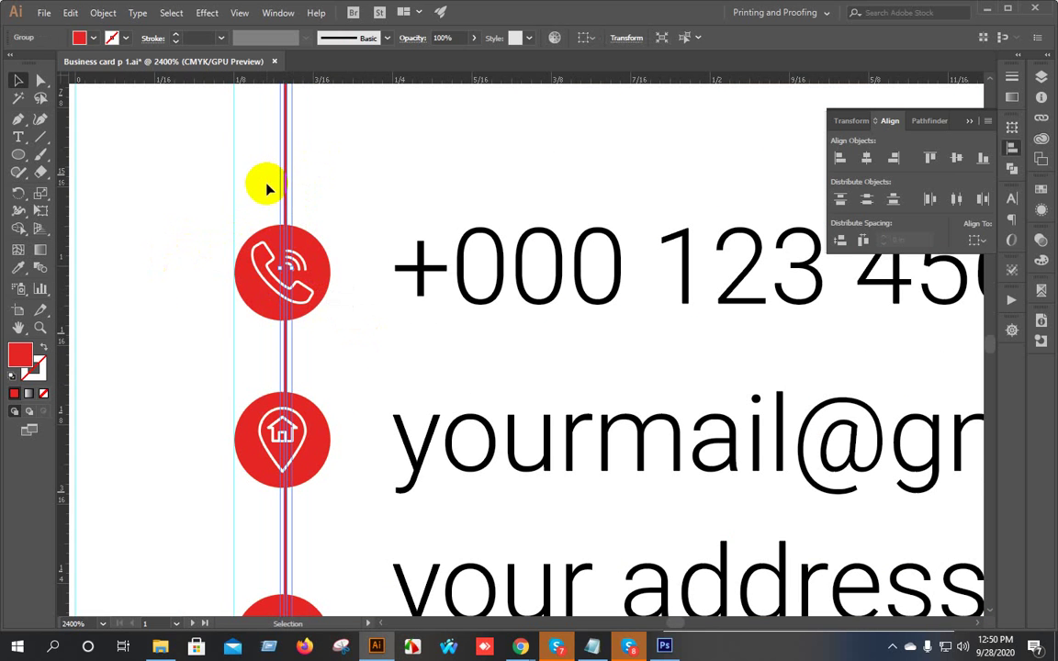
key(a)
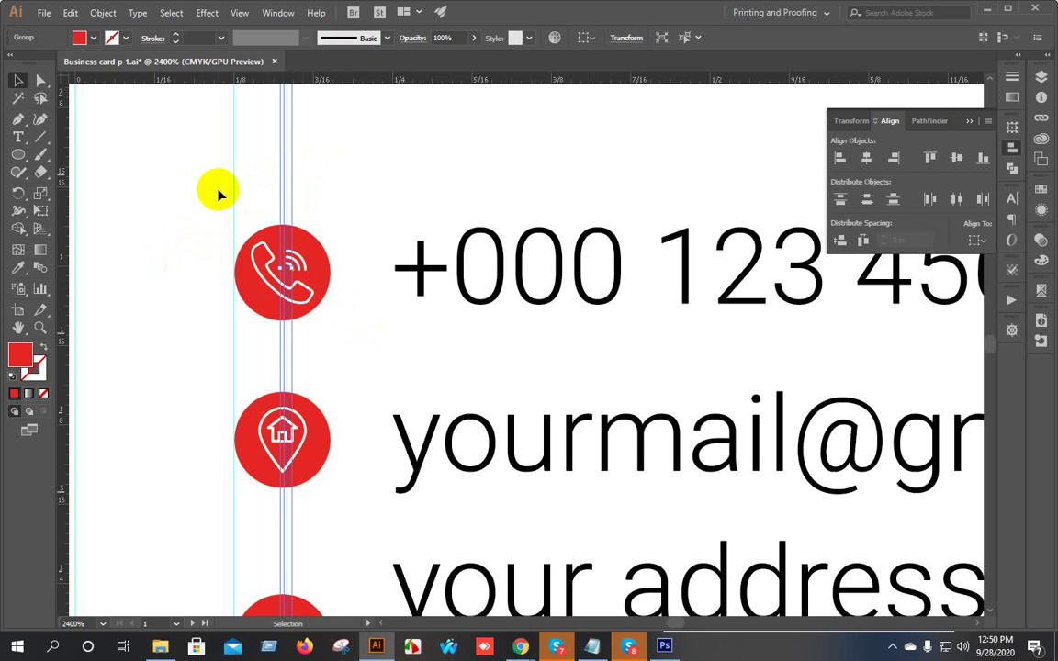
key(v)
click(198, 209)
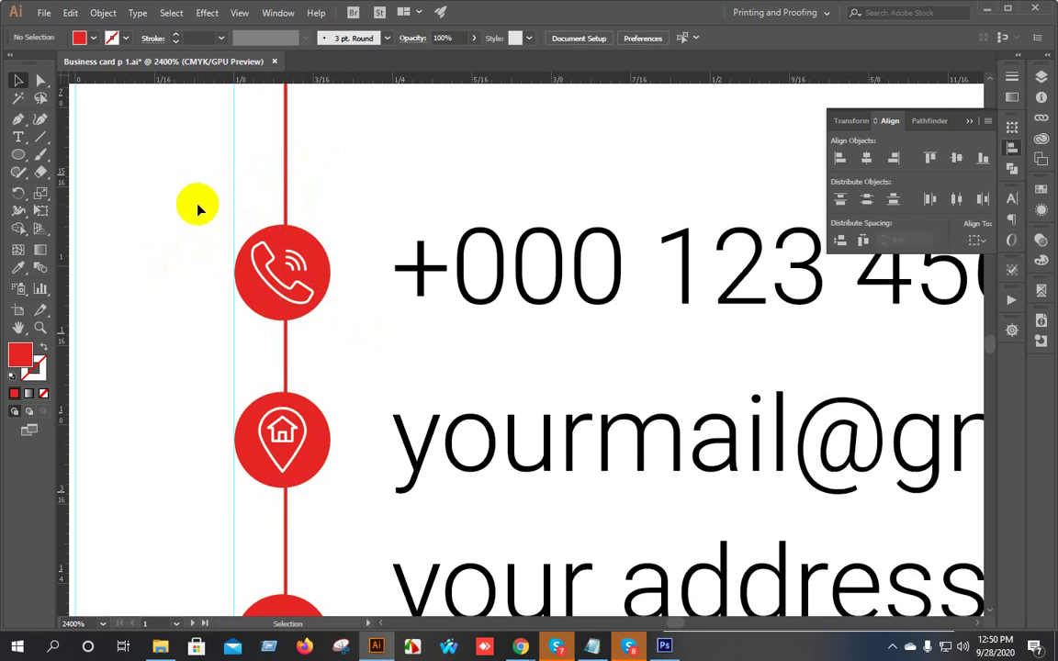
Turn the red circle beside OWNERS into an outline with no fill and a 0.5 pt black stroke.
scroll(283, 271, up, 1)
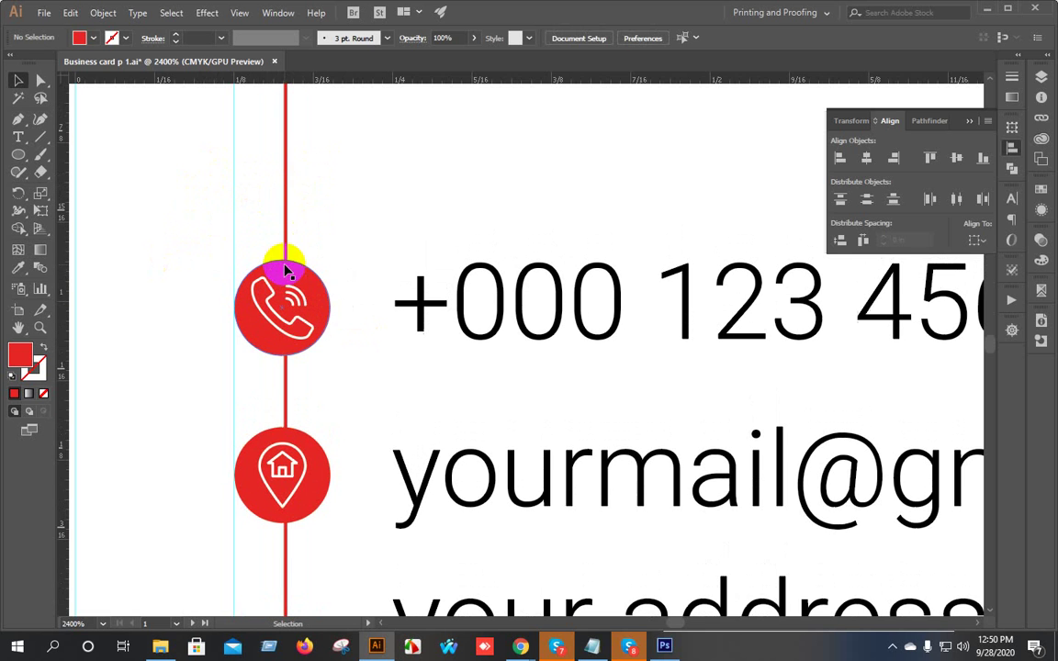
scroll(306, 282, down, 2)
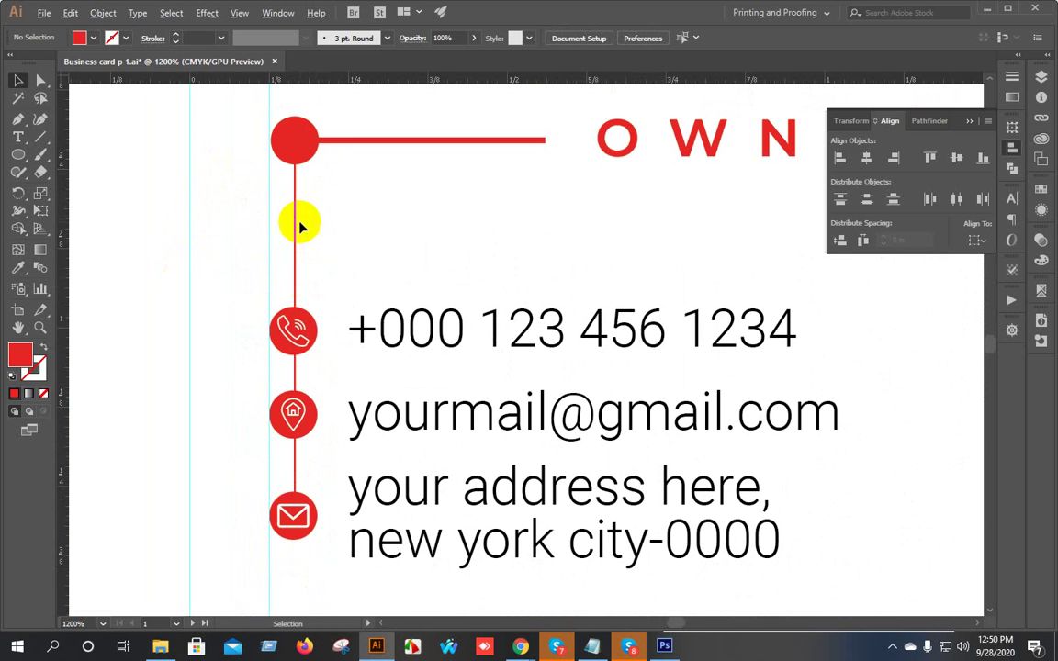
scroll(302, 219, down, 1)
scroll(298, 164, up, 1)
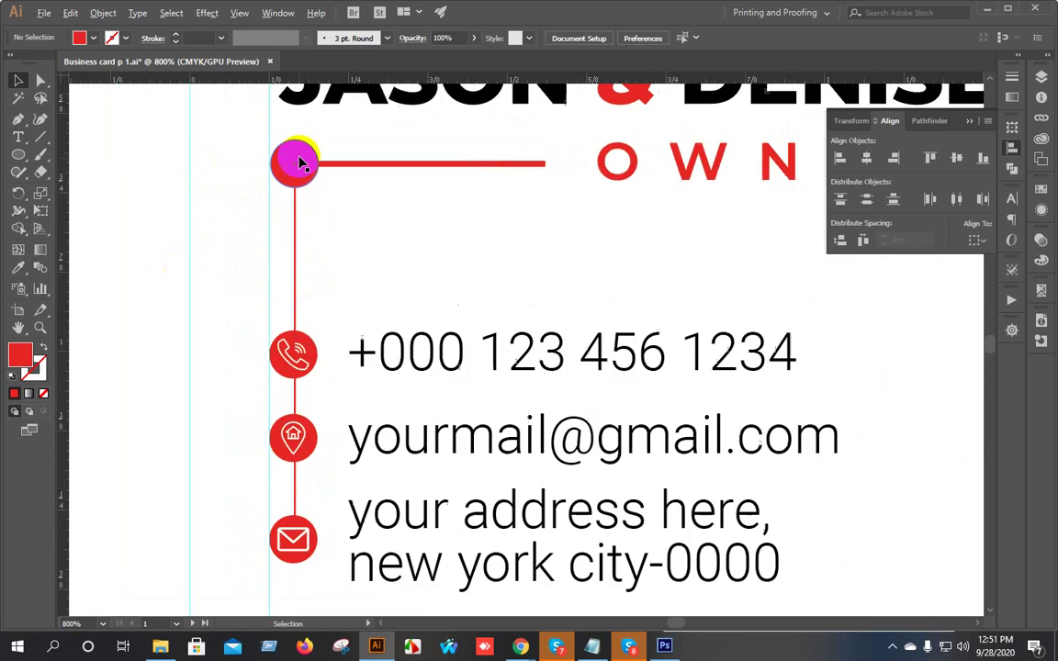
scroll(295, 158, up, 2)
scroll(397, 272, down, 2)
scroll(377, 384, up, 2)
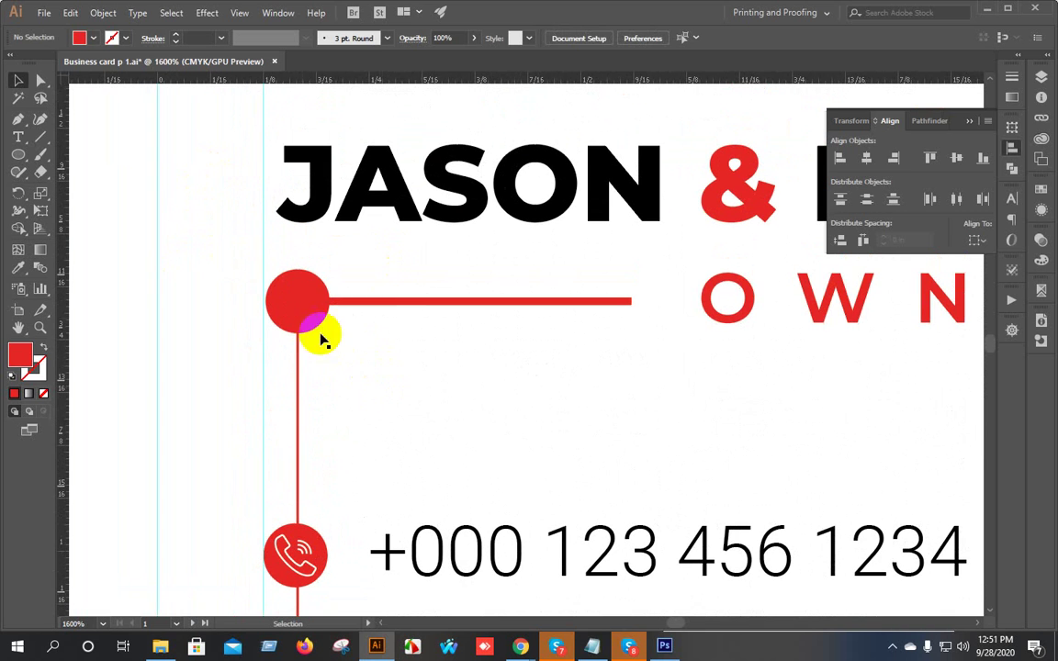
click(313, 294)
click(79, 38)
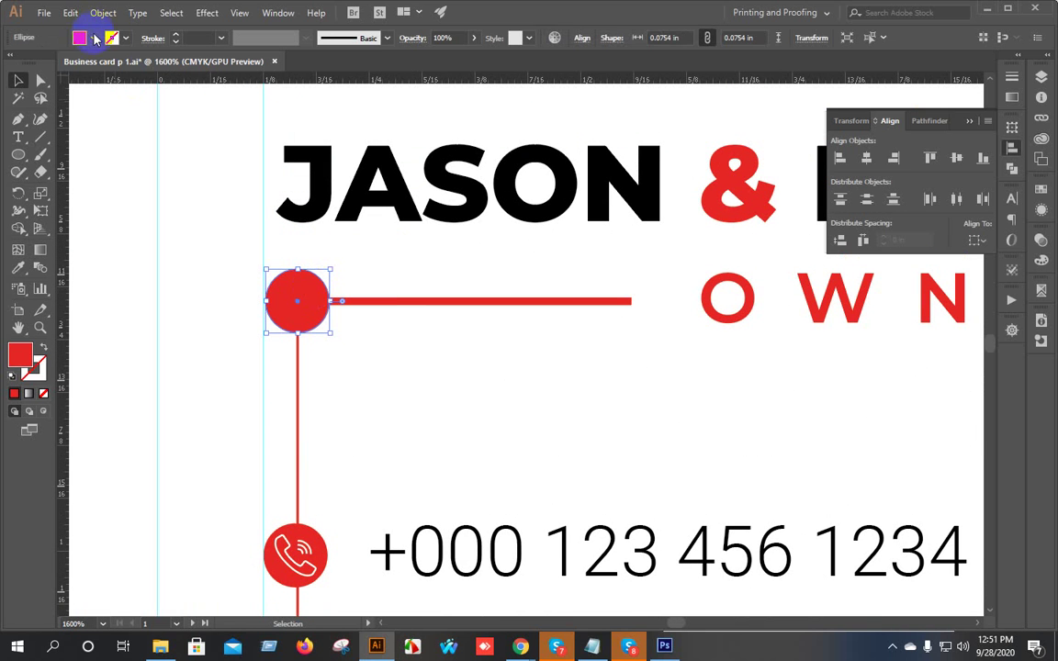
click(8, 63)
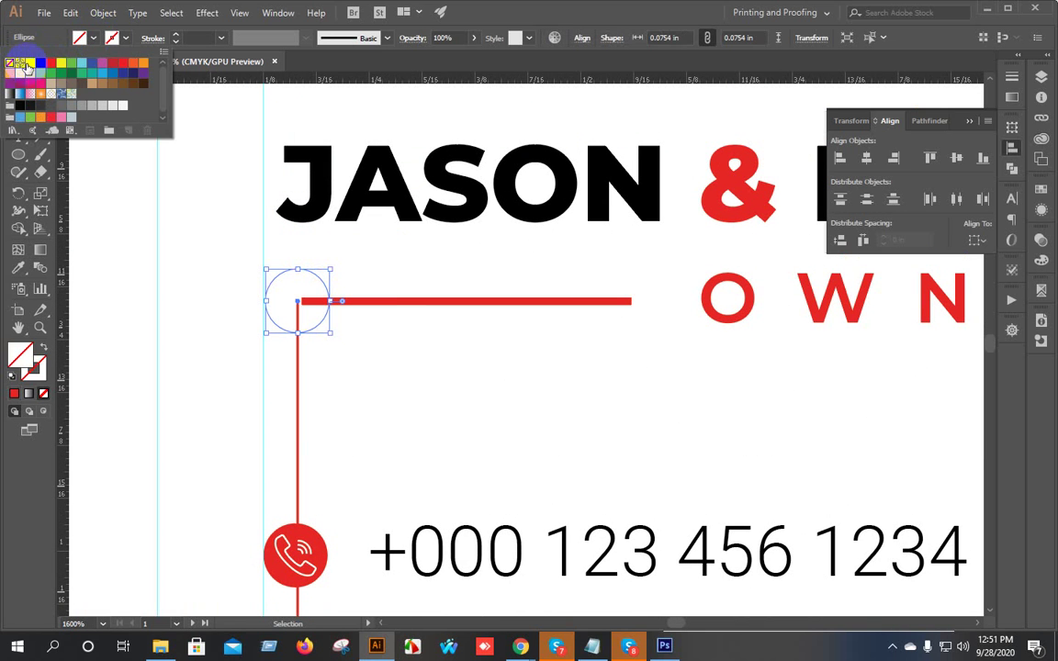
click(177, 38)
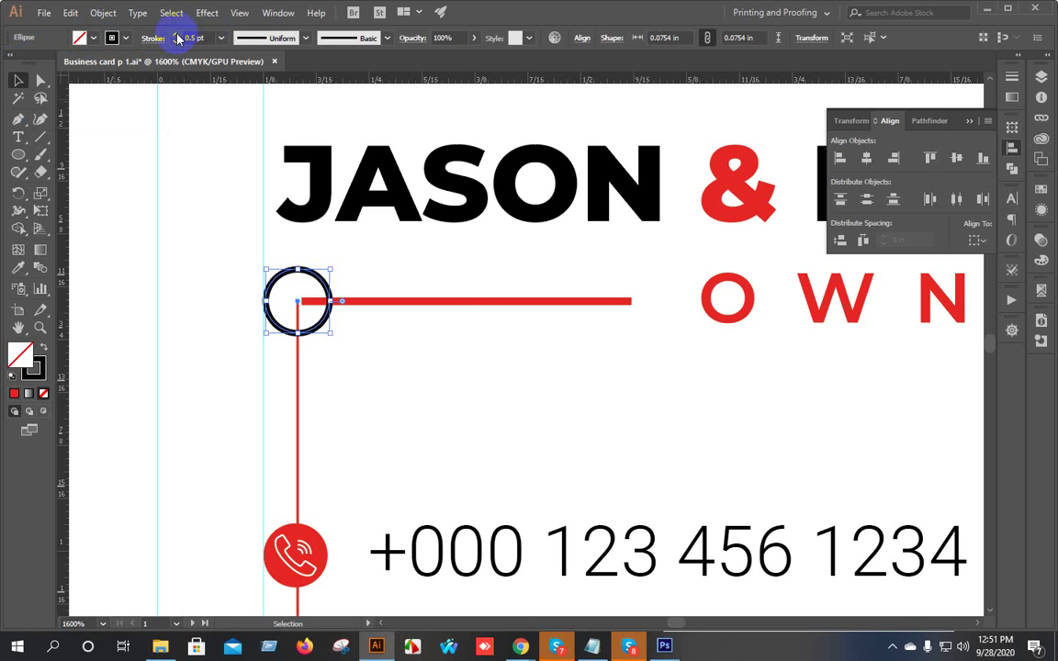
Undo the stroke and fill changes on the circle beside OWNERS.
scroll(436, 315, down, 1)
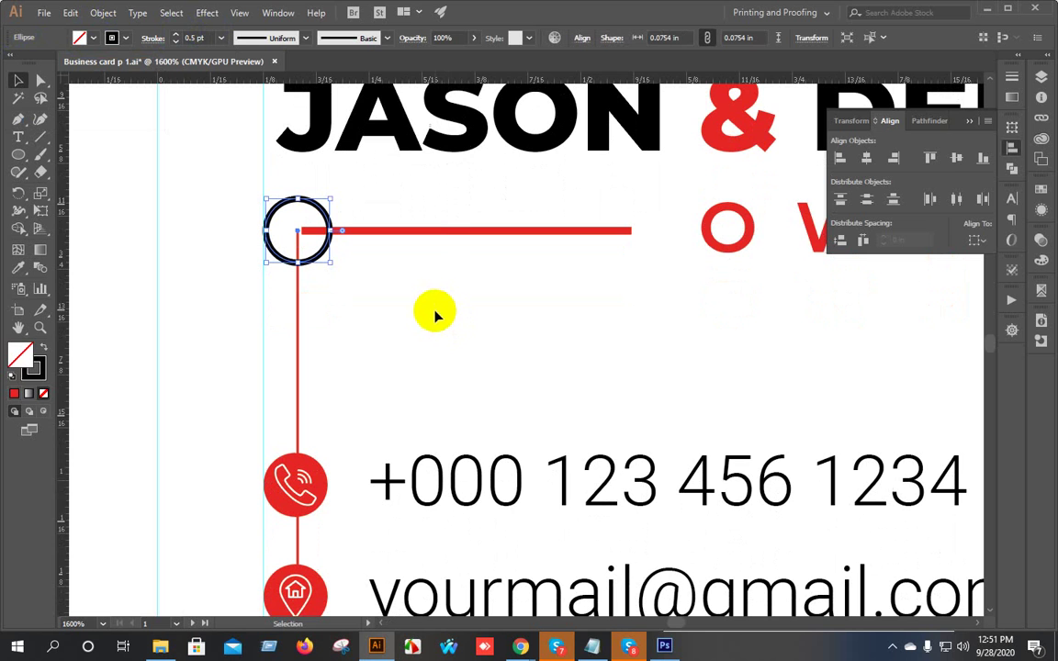
scroll(429, 308, down, 1)
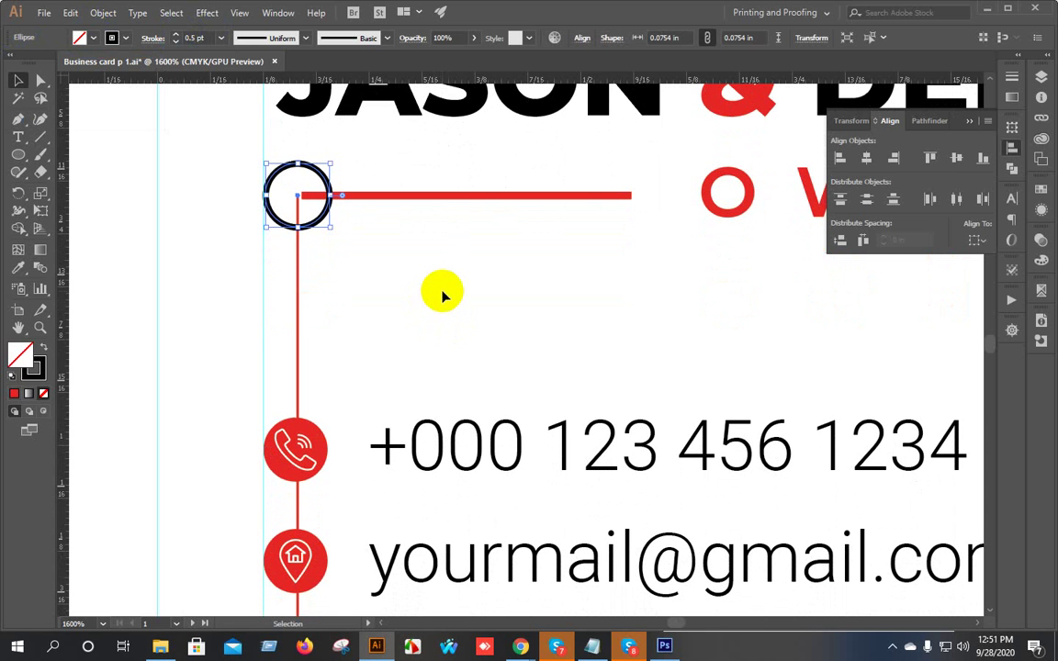
scroll(441, 292, down, 1)
scroll(441, 292, up, 1)
key(a)
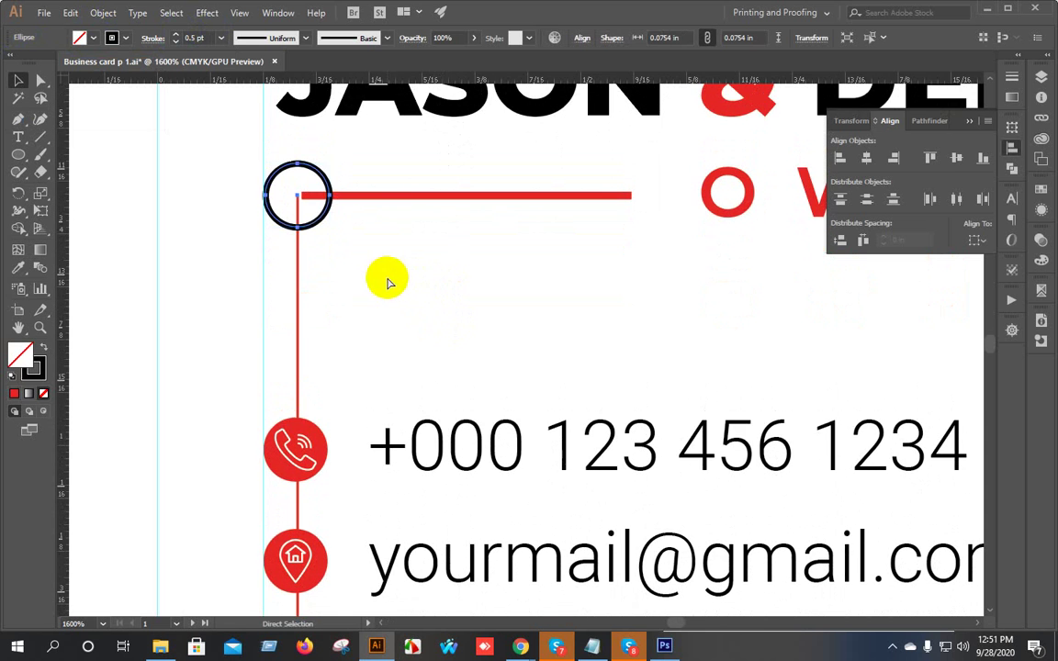
key(ctrl+z)
key(ctrl+z)
key(ctrl+z)
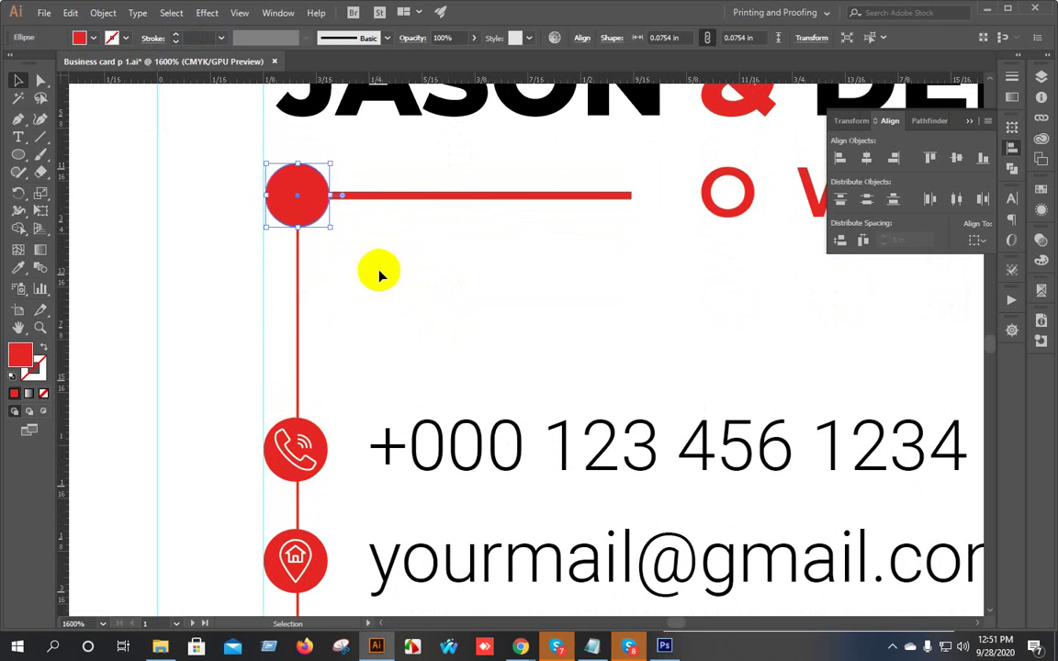
key(v)
click(375, 269)
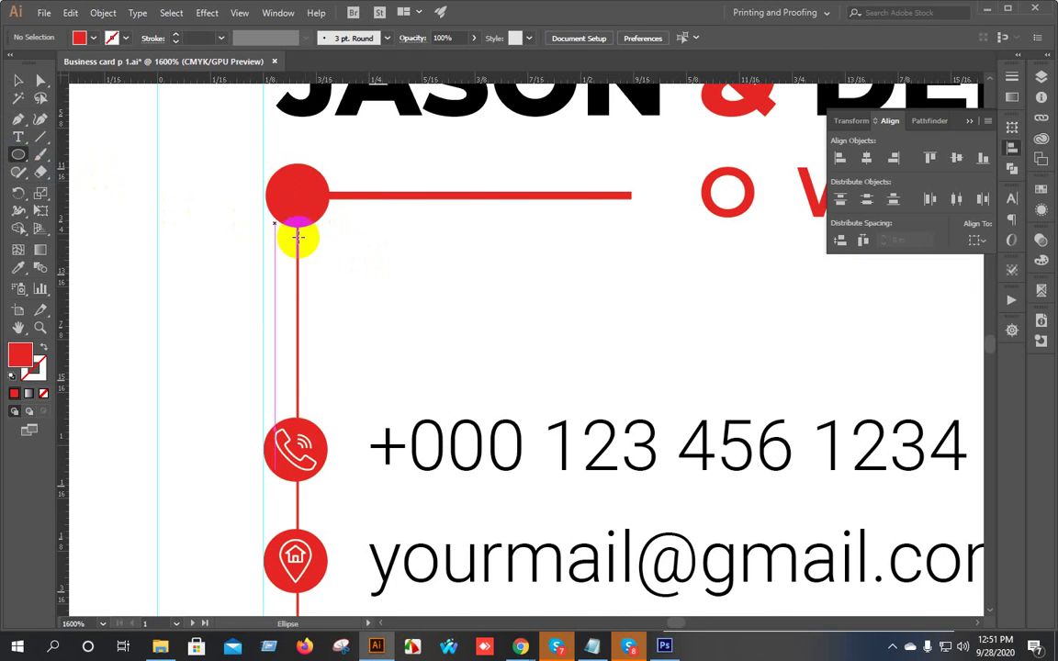
Draw a circle about 0.039 in wide inside the red circle and fill it white with the Eyedropper.
drag(279, 170, 309, 210)
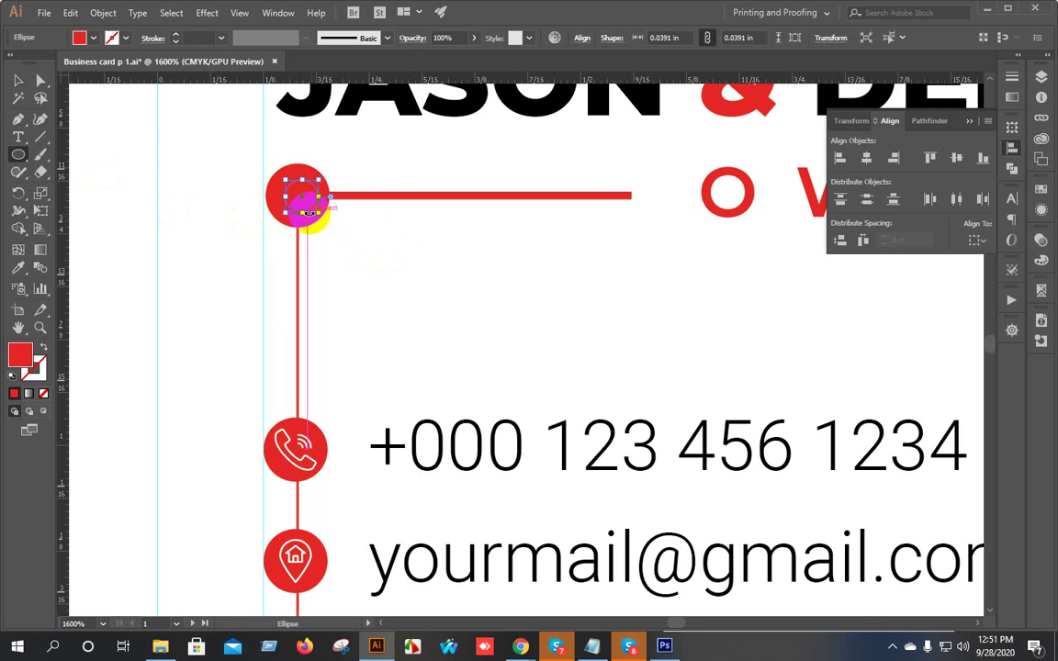
key(i)
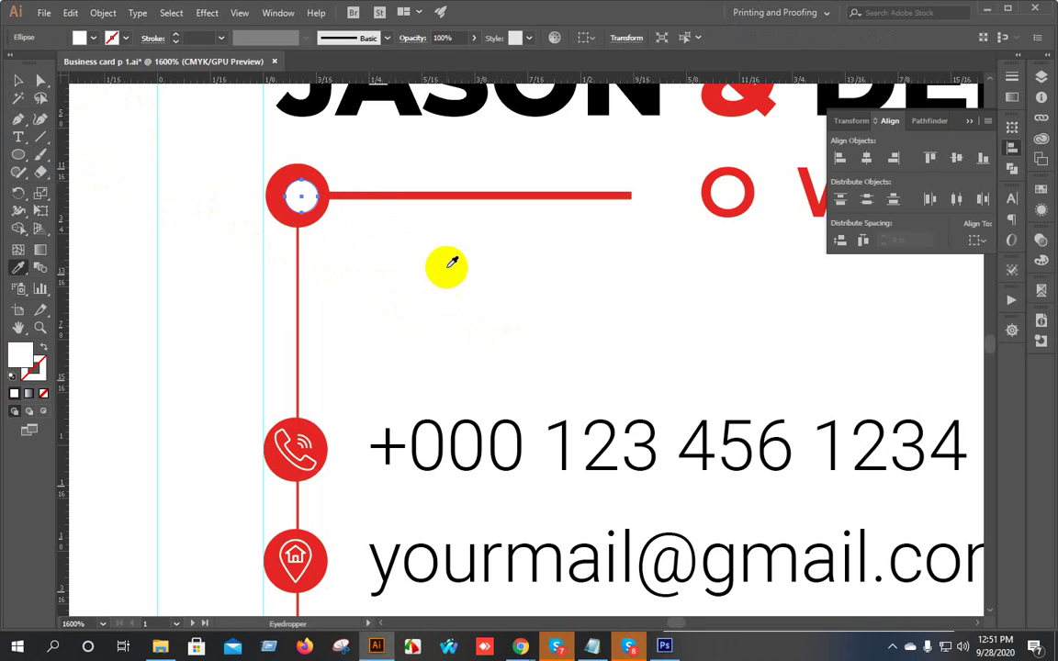
click(271, 181)
Align the white circle and the red circle on their horizontal and vertical centers.
key(ctrl+plus)
key(ctrl+plus)
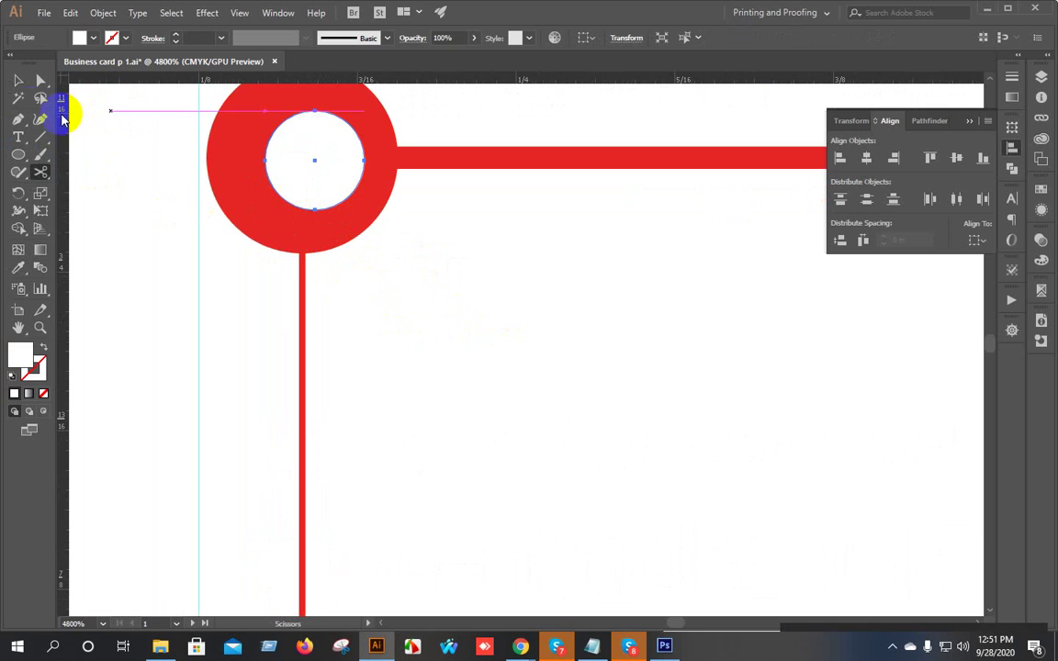
click(15, 84)
click(212, 158)
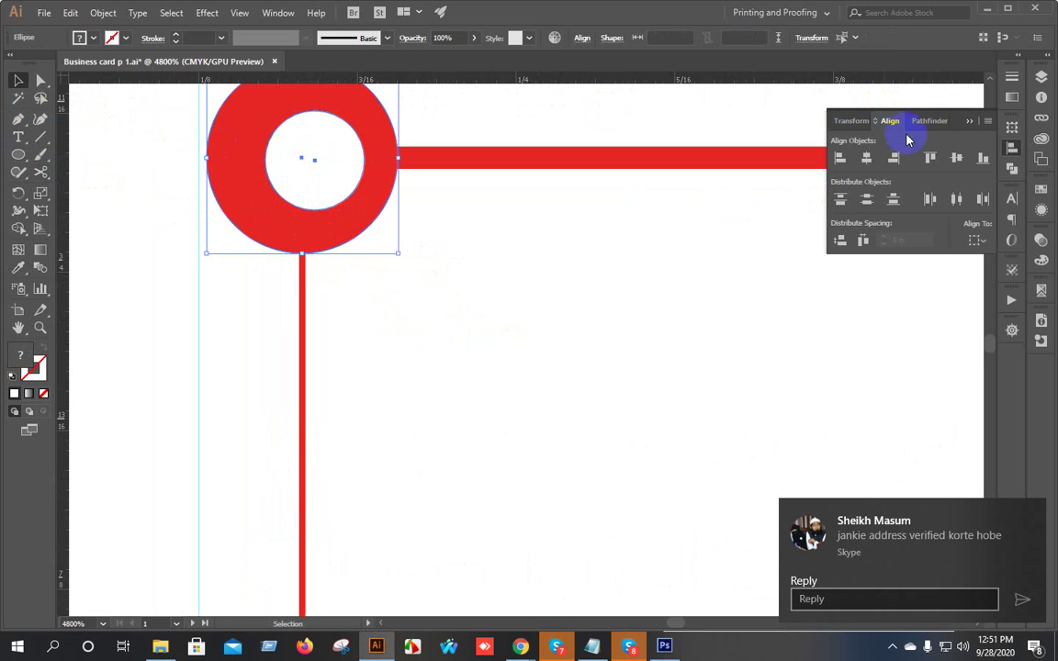
click(865, 158)
click(956, 158)
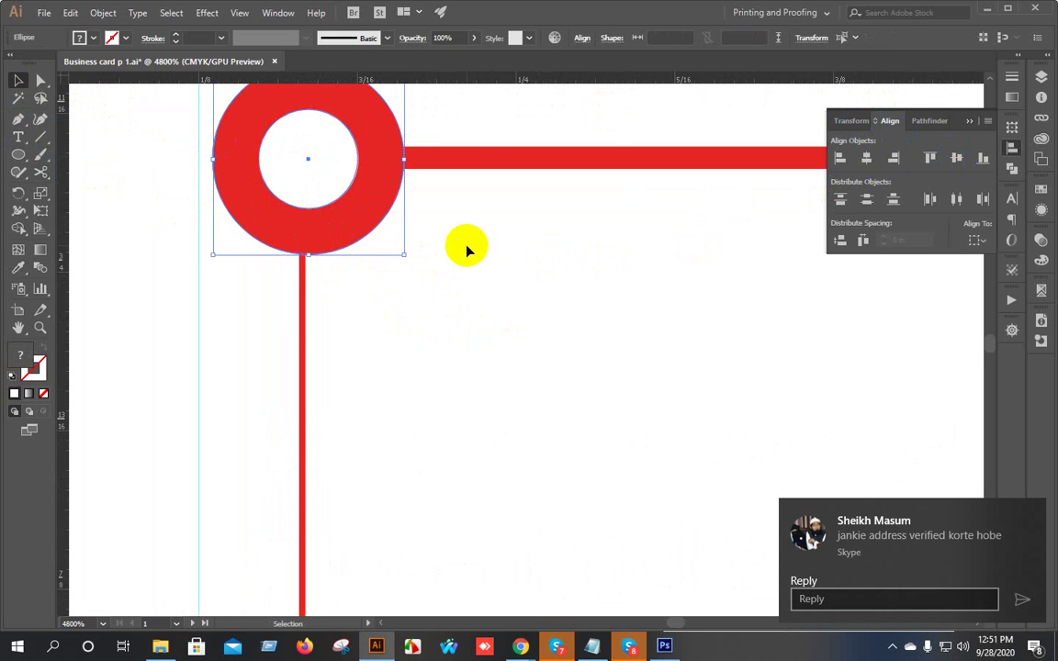
Align both circles with the vertical red line on their horizontal centers.
shift+click(302, 320)
click(631, 38)
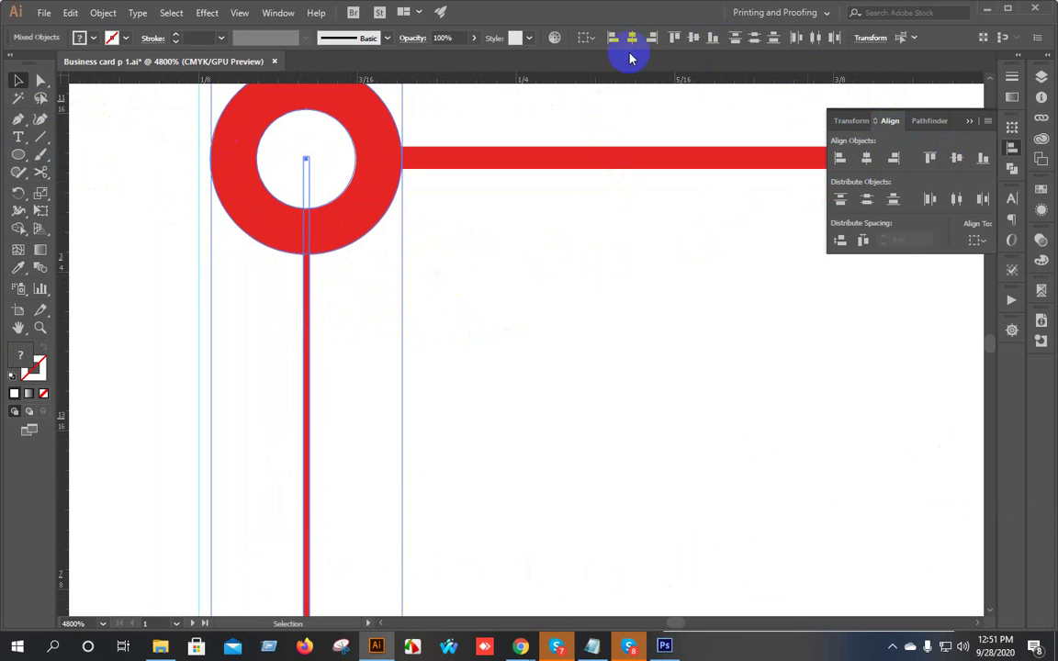
click(492, 280)
scroll(491, 280, down, 1)
scroll(354, 183, up, 2)
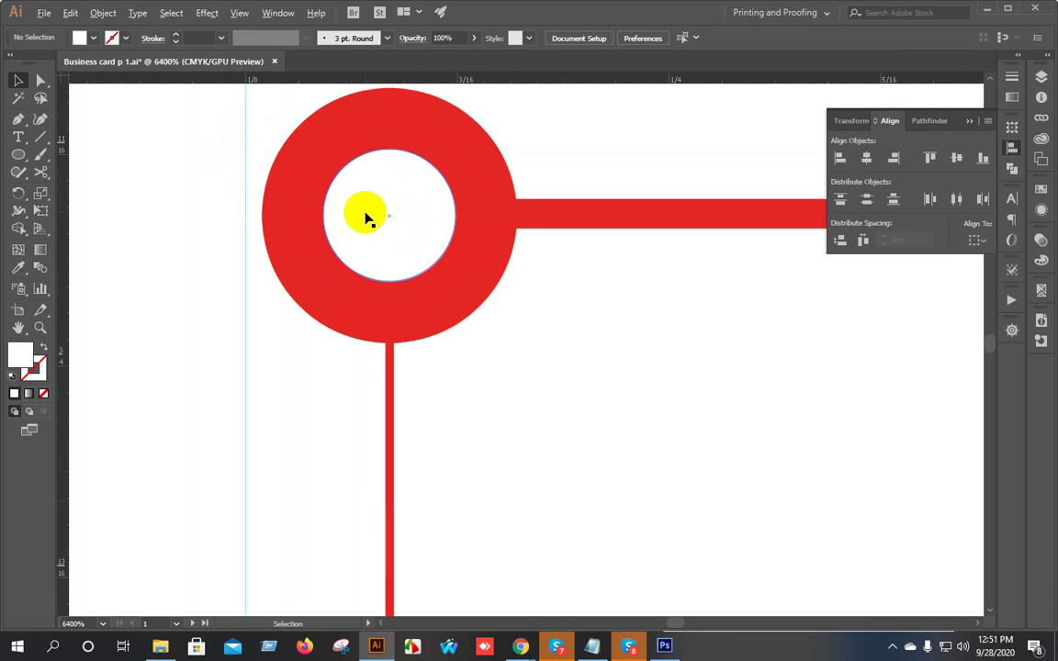
click(455, 186)
drag(456, 149, 478, 116)
scroll(548, 363, down, 6)
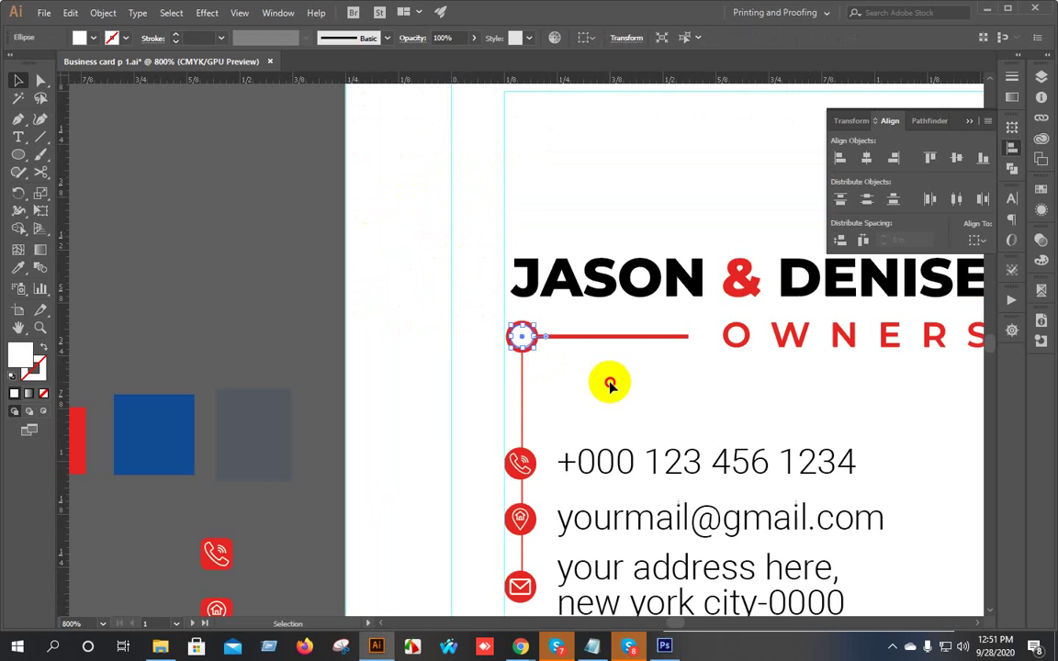
click(609, 386)
drag(610, 386, 397, 212)
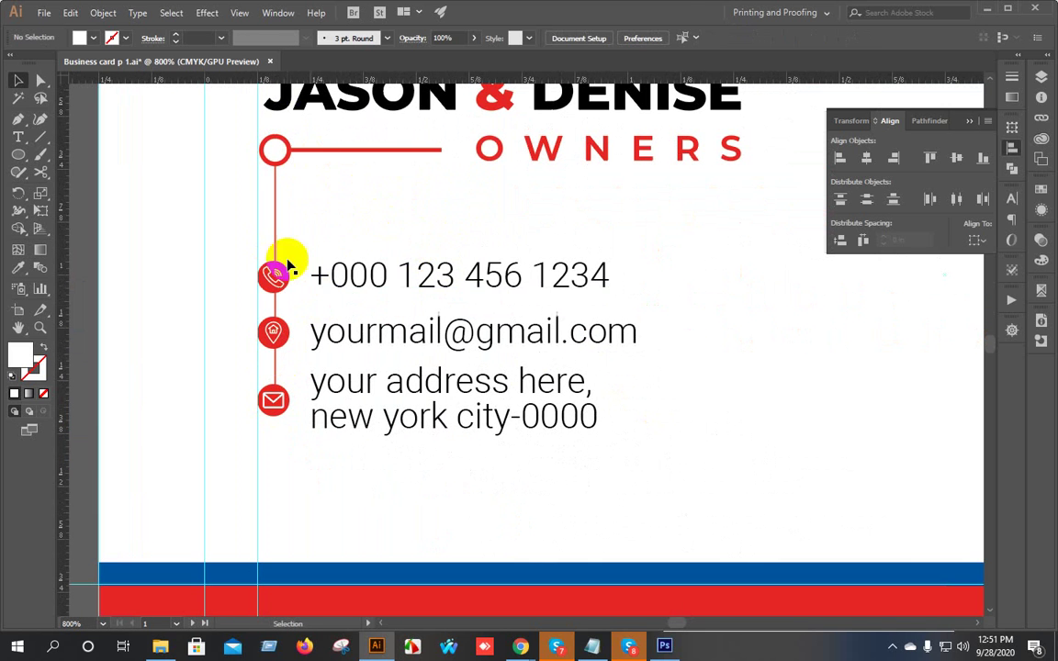
Group the name block, red lines, ring, contact icons and contact text on the card front.
scroll(319, 280, down, 2)
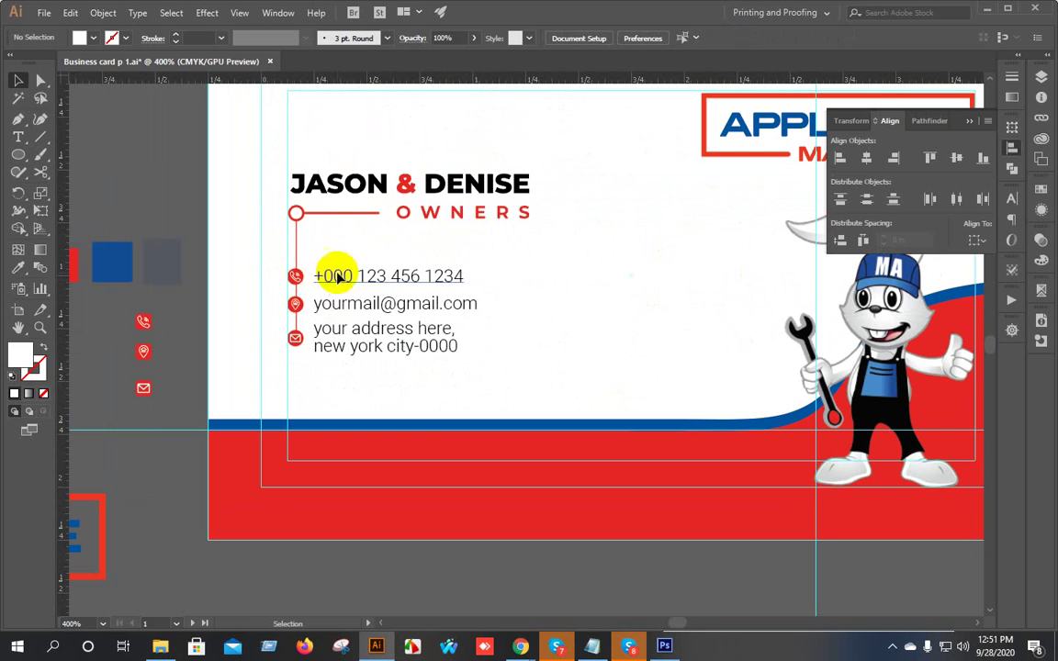
drag(276, 147, 512, 377)
key(ctrl+g)
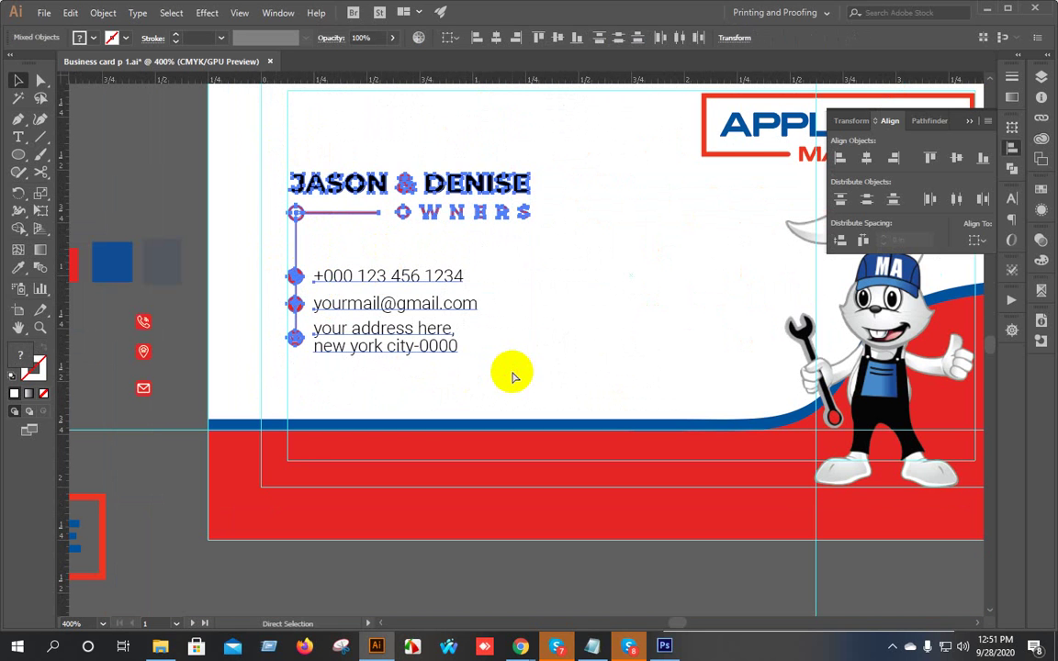
click(512, 377)
scroll(529, 327, down, 1)
scroll(521, 339, right, 2)
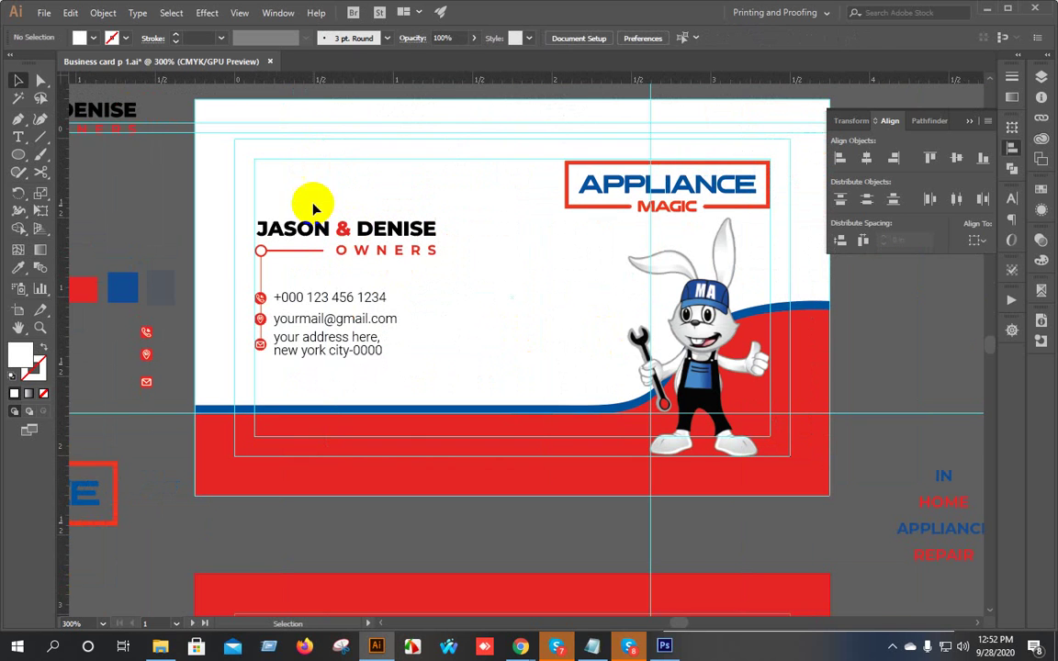
Nudge the grouped name and contact block slightly upward on the card front.
drag(314, 209, 369, 365)
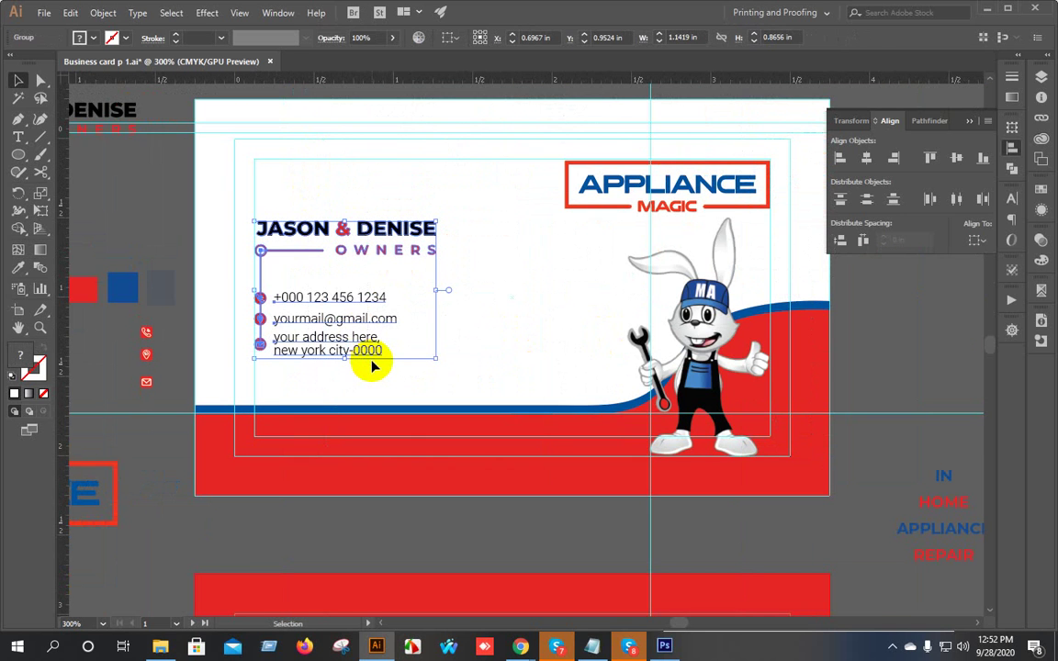
key(Down)
key(Down)
key(Down)
key(Down)
key(Down)
key(Down)
key(Down)
key(Down)
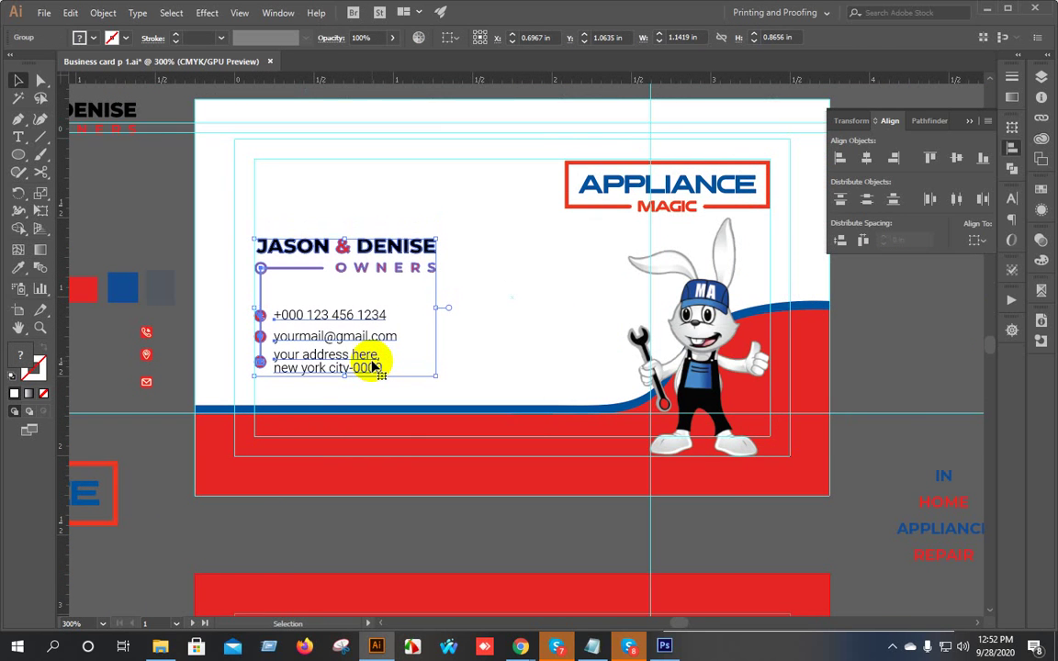
key(Up)
key(Up)
key(Up)
key(Up)
key(Up)
key(Up)
key(Up)
key(Up)
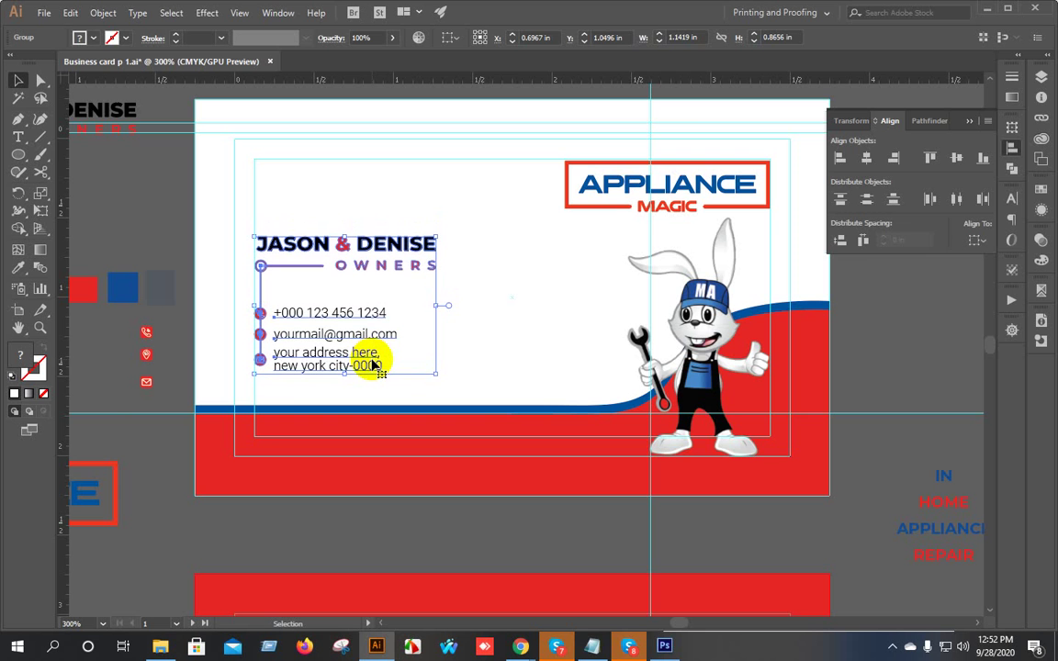
key(Up)
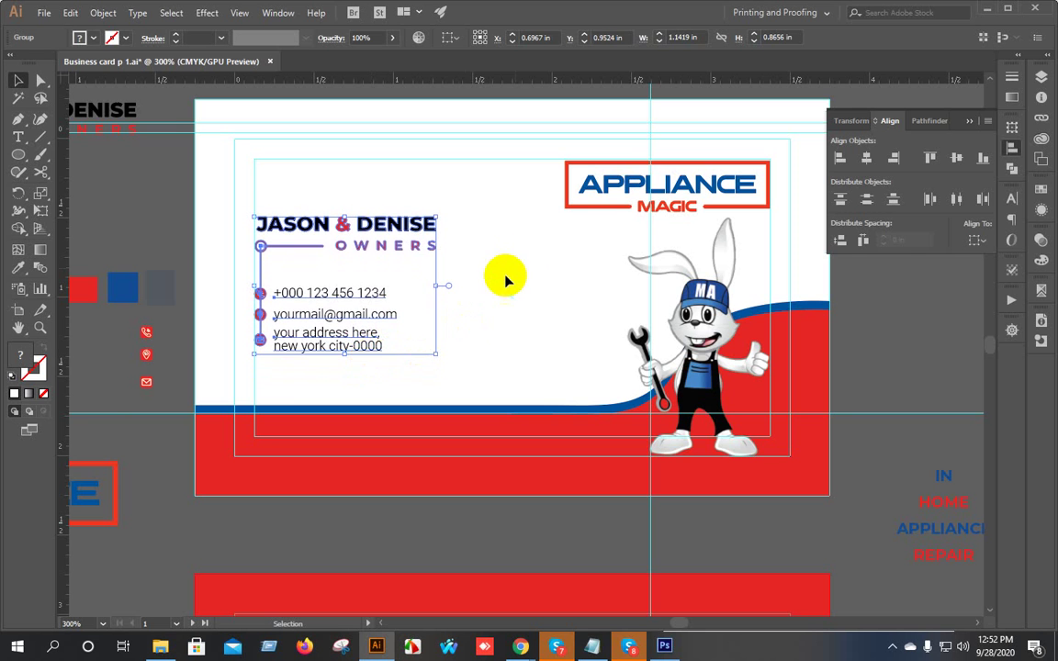
click(467, 296)
Scale the rabbit mascot image down to about 1.77 in wide and nudge it slightly up and to the left.
scroll(467, 296, down, 2)
drag(519, 294, 448, 308)
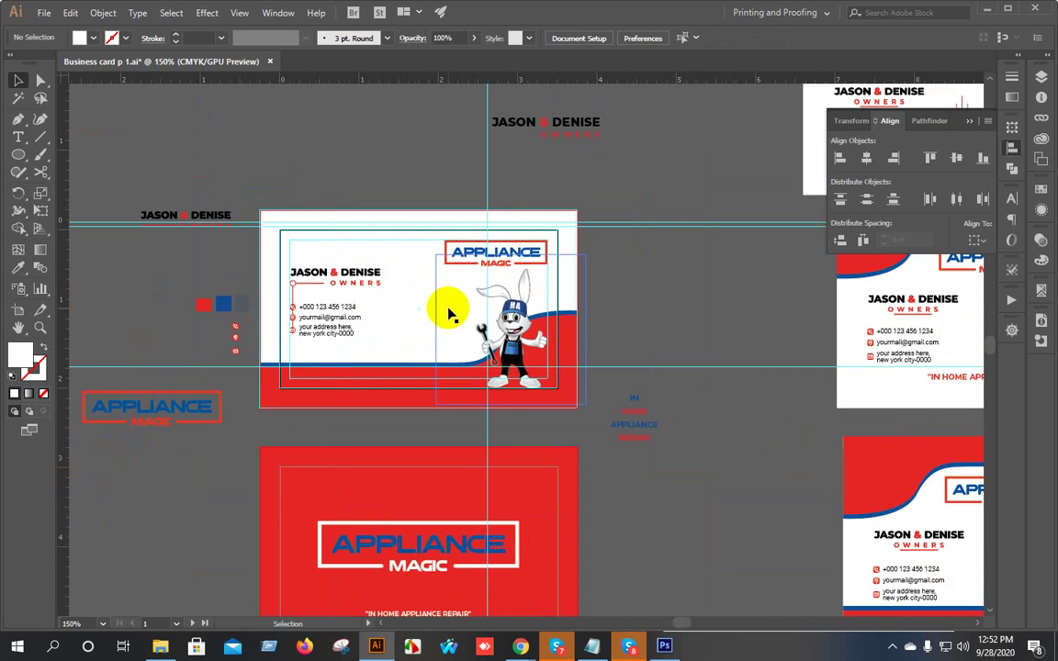
scroll(448, 309, up, 2)
click(592, 310)
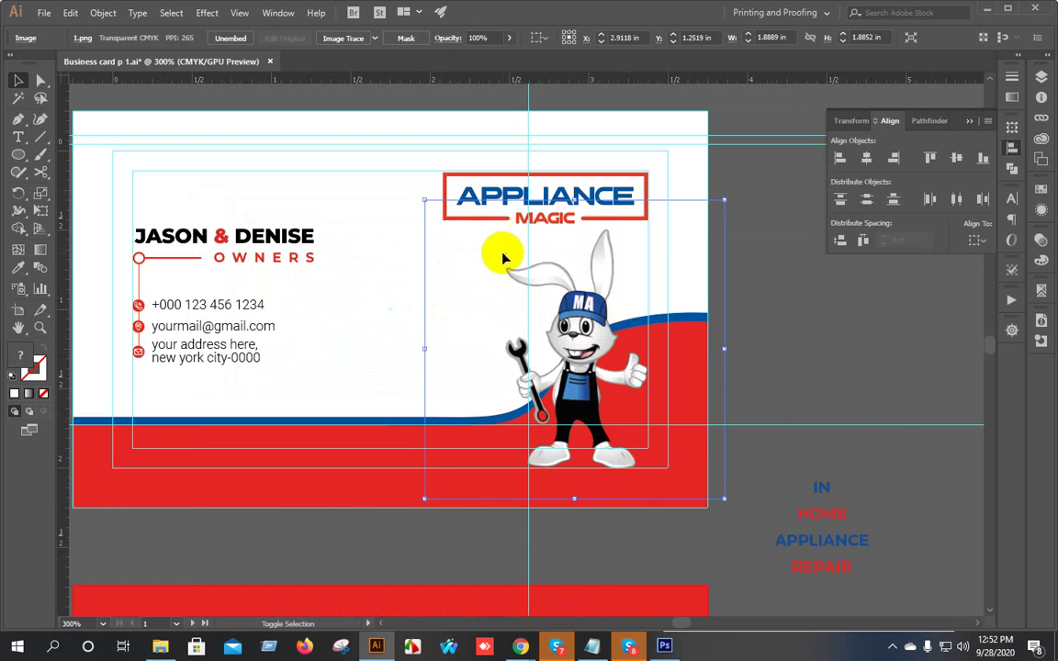
drag(424, 199, 443, 219)
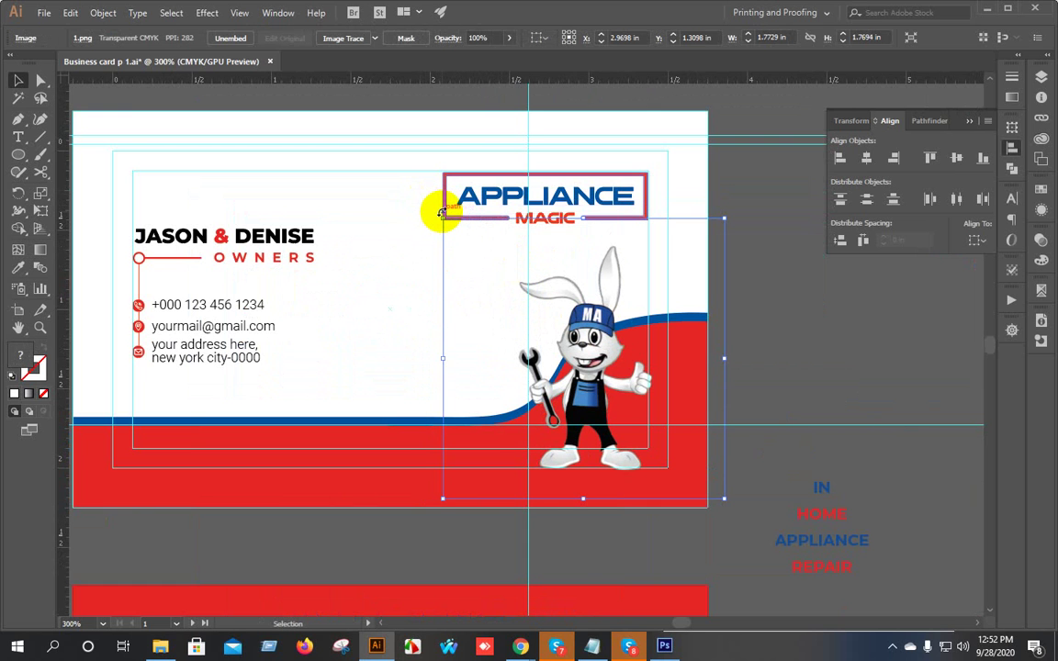
key(Up)
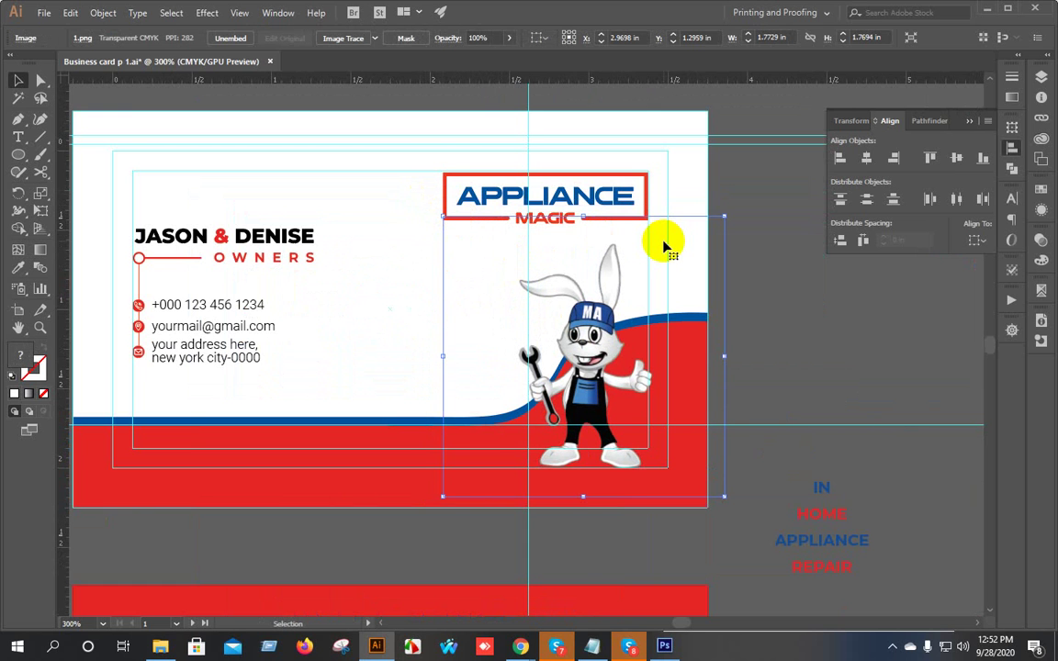
key(Left)
key(Left)
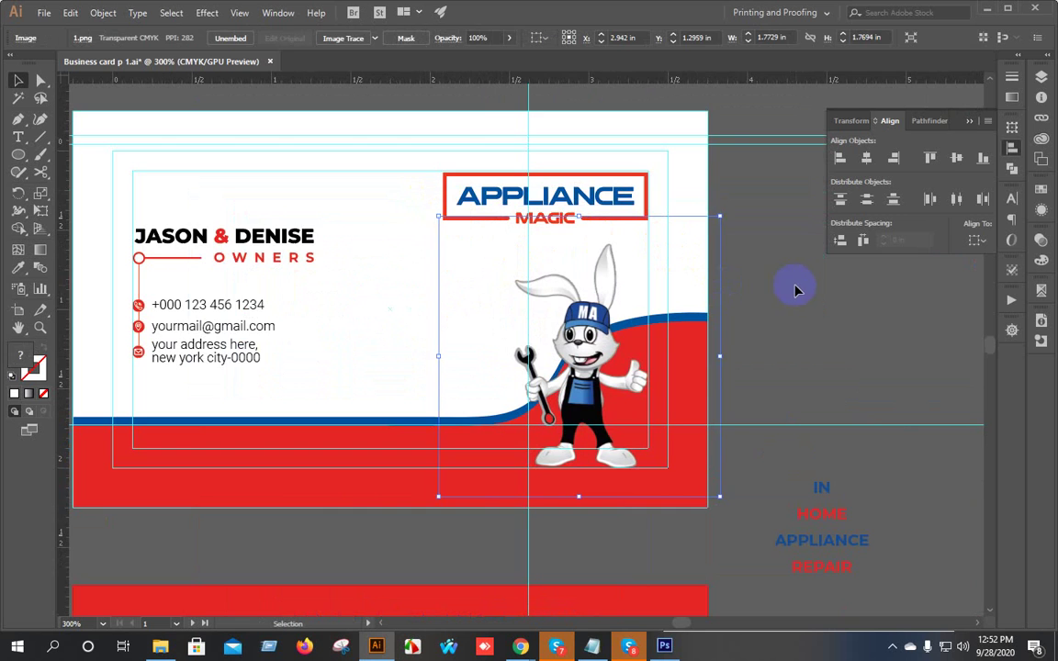
click(795, 290)
Copy the "IN HOME APPLIANCE REPAIR" tagline from the card back onto the red band of the card front.
scroll(795, 385, down, 4)
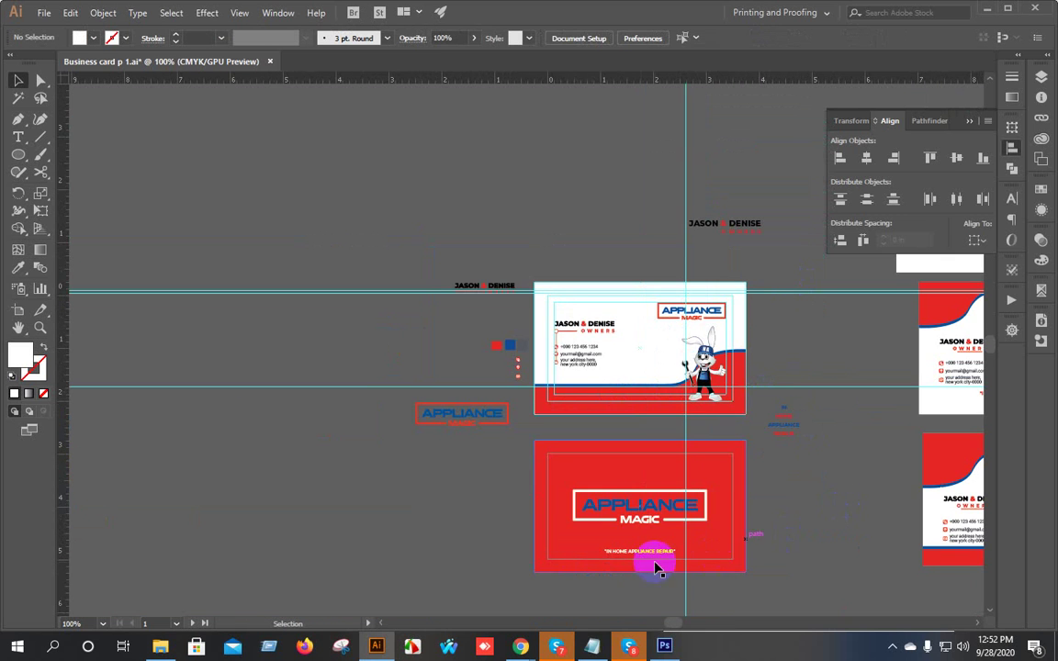
scroll(655, 569, up, 2)
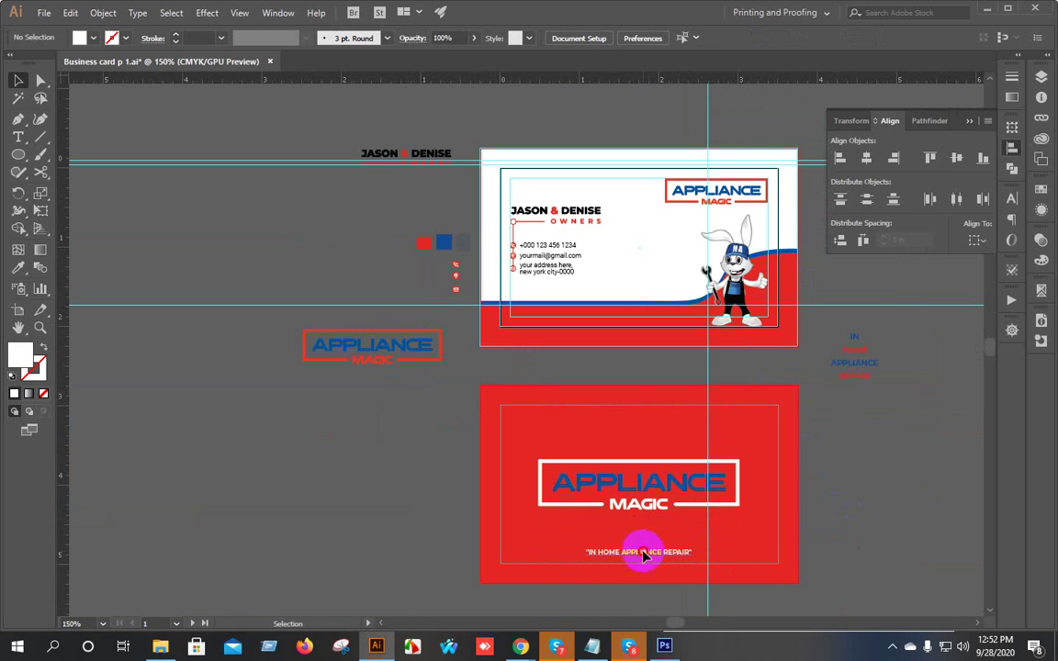
drag(642, 554, 633, 309)
scroll(637, 308, up, 4)
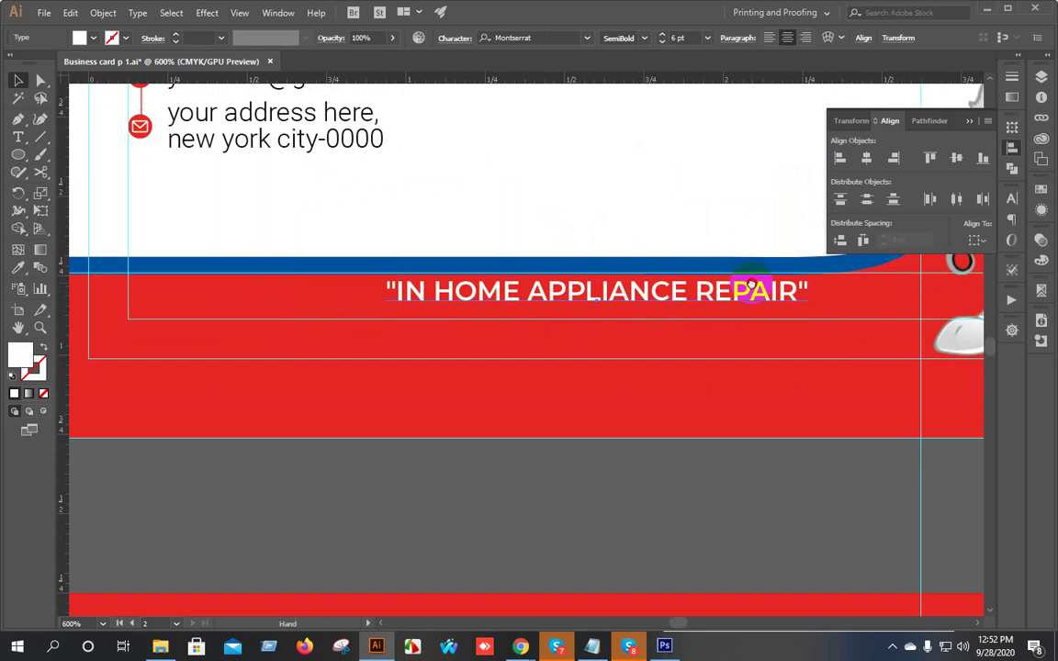
drag(753, 291, 601, 301)
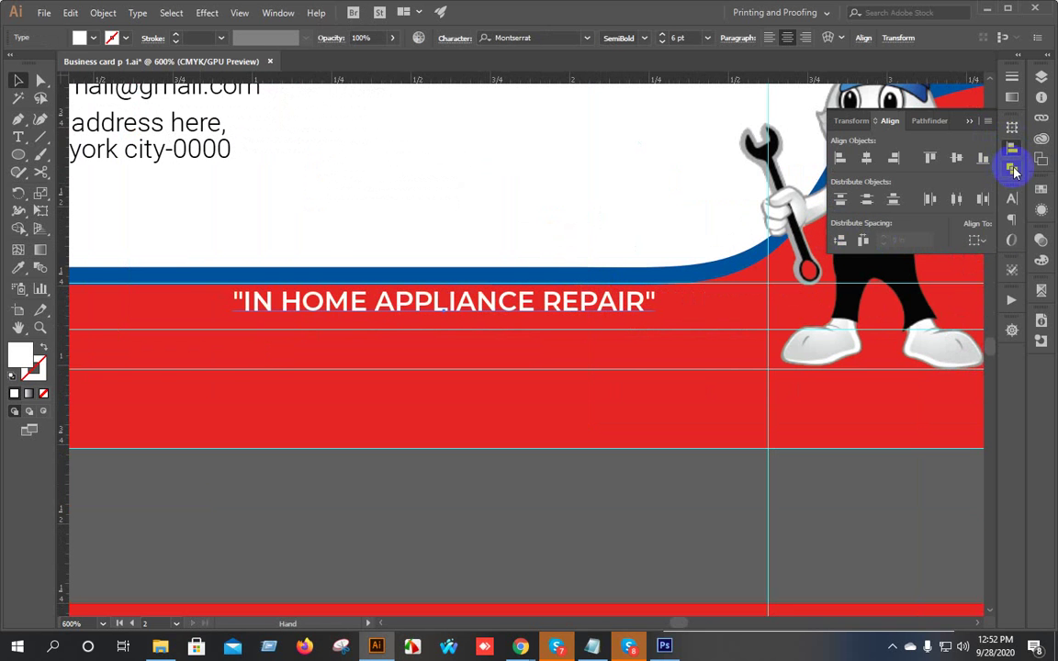
Turn off All Caps for the front tagline and set its tracking to 200.
click(1012, 200)
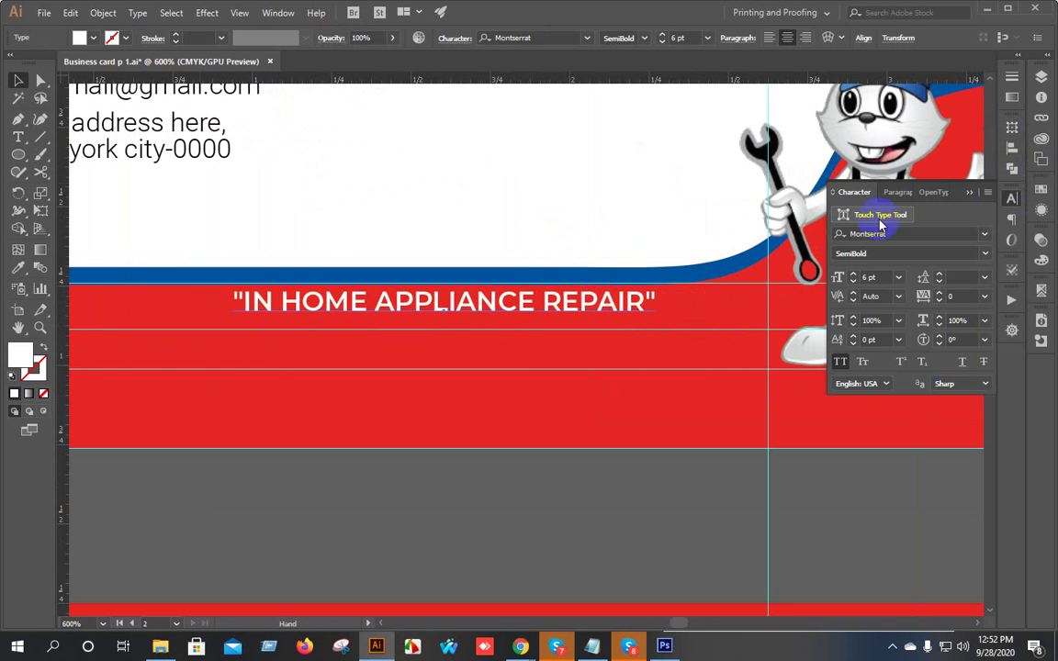
click(839, 361)
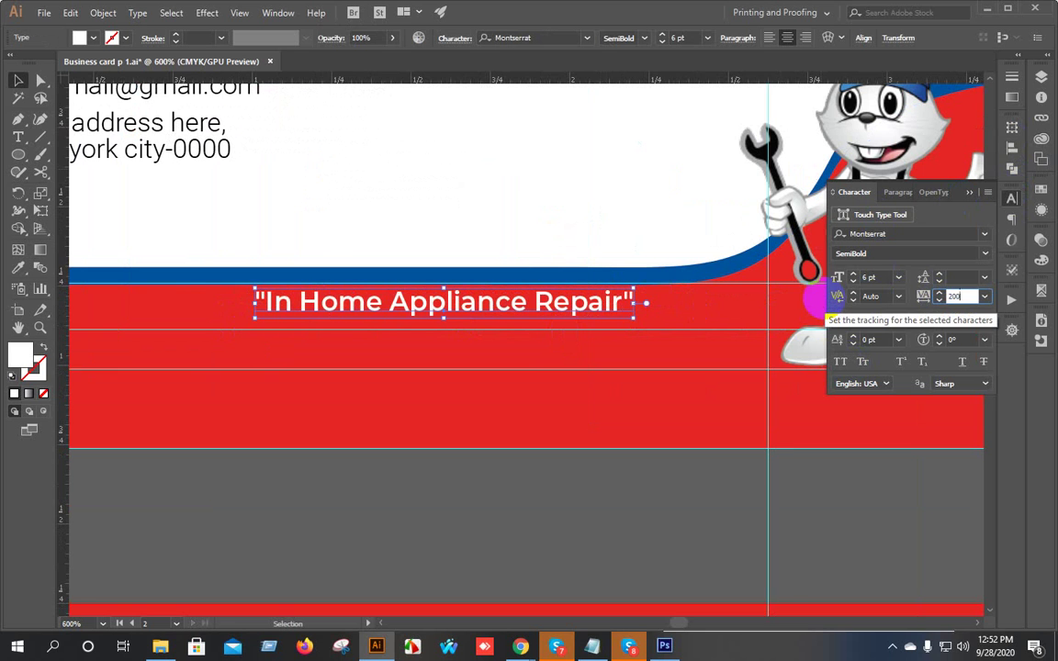
key(Return)
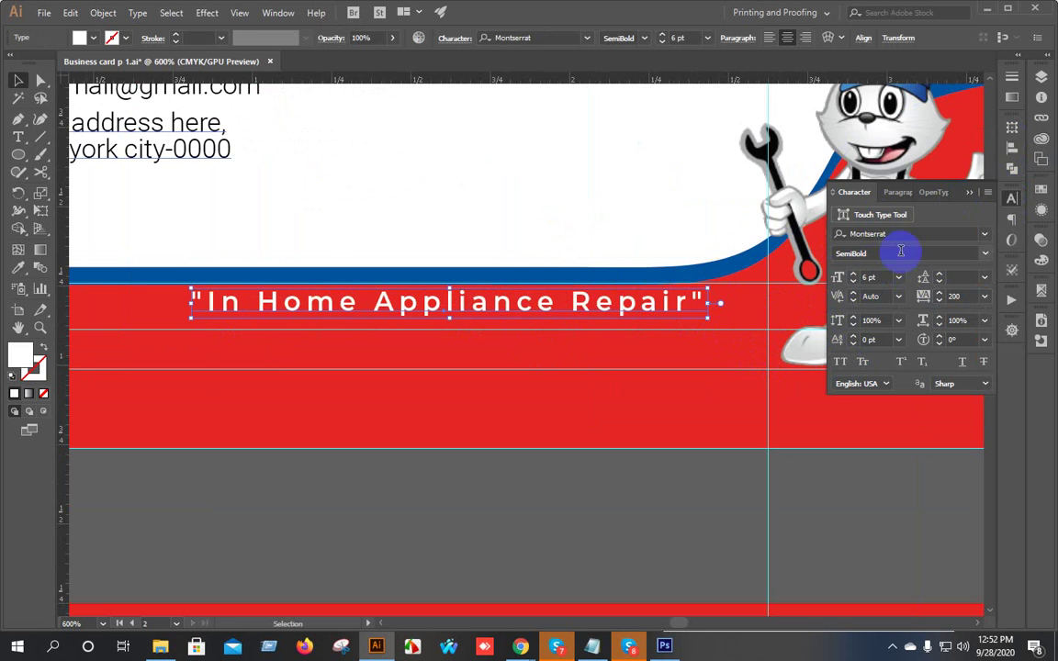
Center the front tagline horizontally on the artboard.
scroll(631, 326, down, 1)
drag(666, 361, 537, 322)
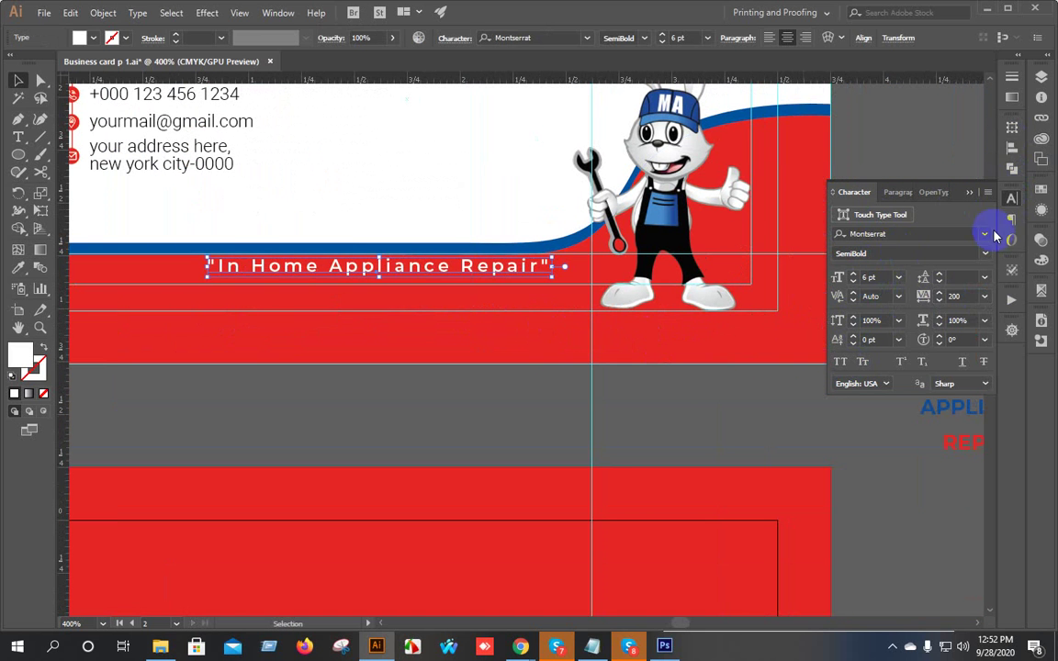
click(1012, 156)
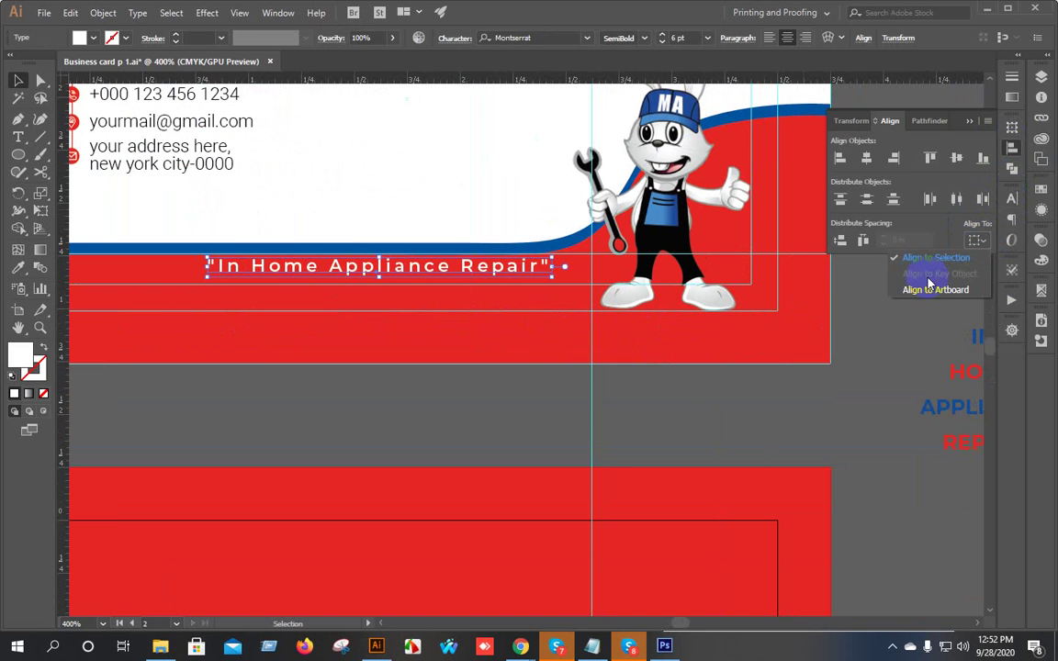
click(865, 158)
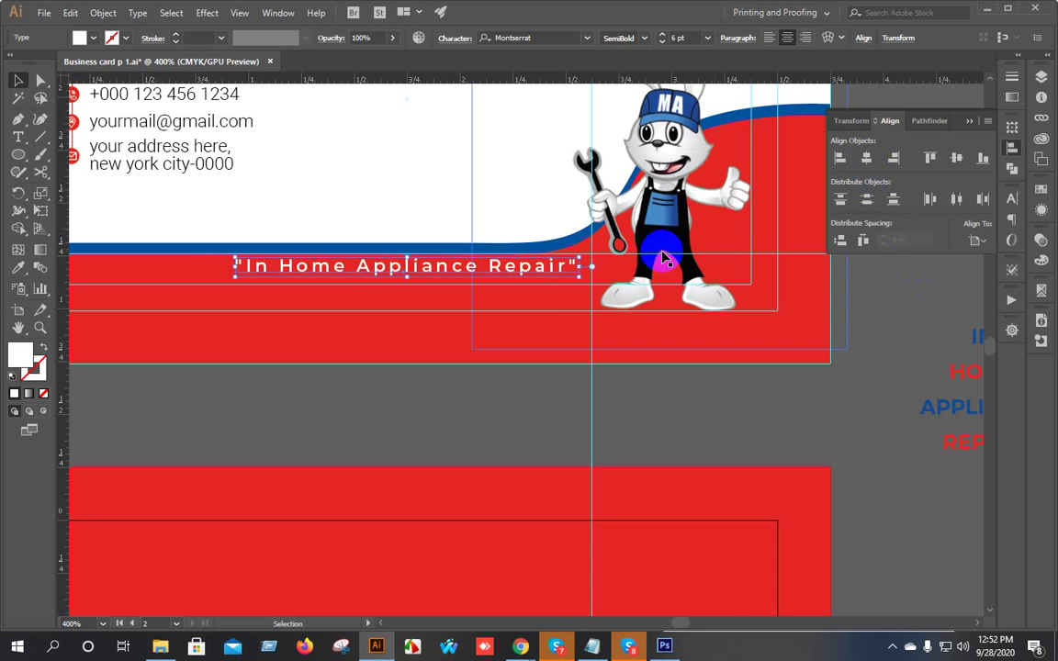
Nudge the "In Home Appliance Repair" tagline slightly down within the red band.
scroll(666, 280, down, 2)
scroll(554, 255, up, 1)
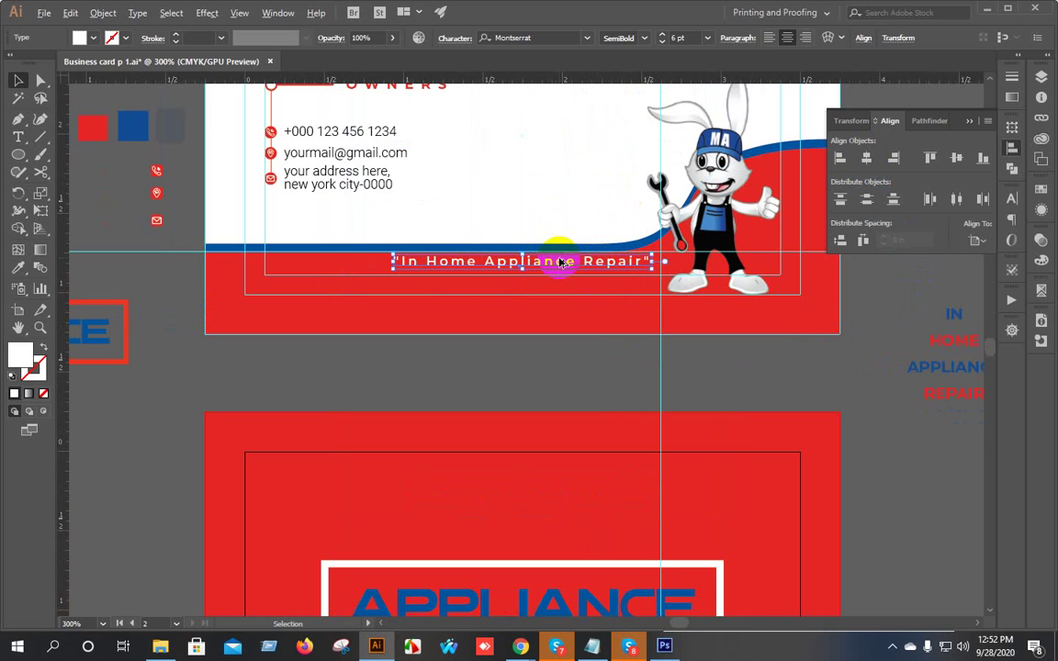
key(Down)
key(Down)
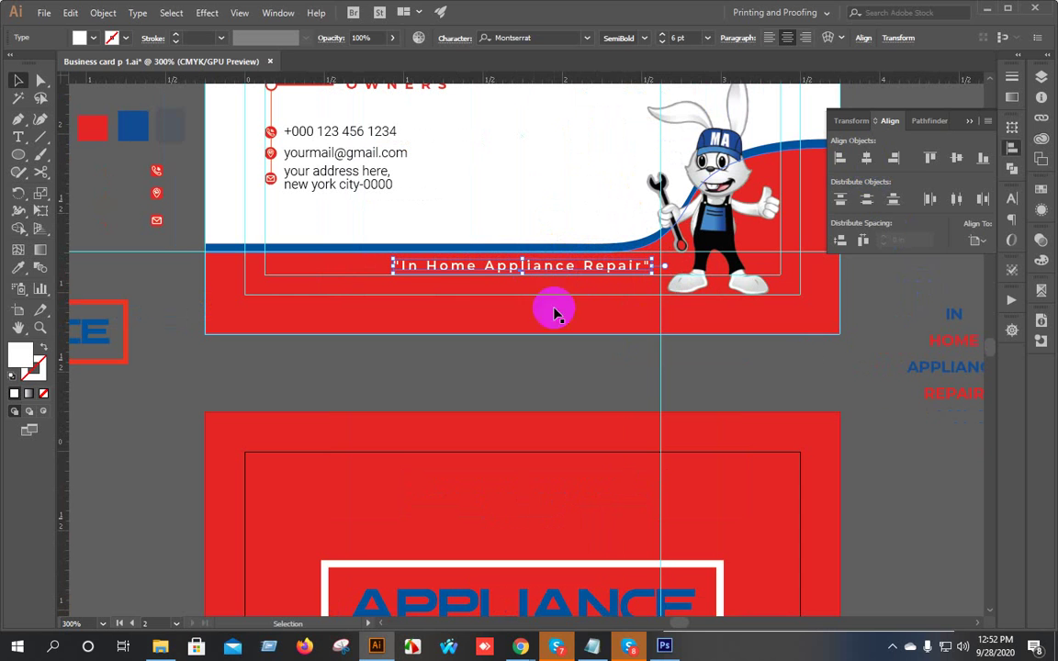
click(862, 355)
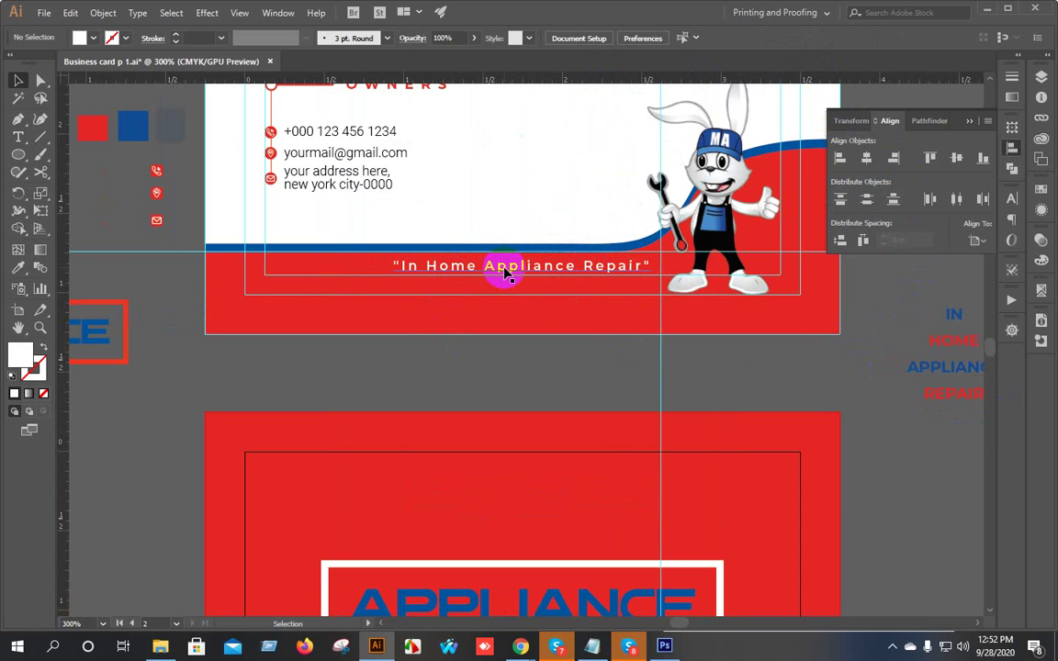
scroll(519, 275, up, 2)
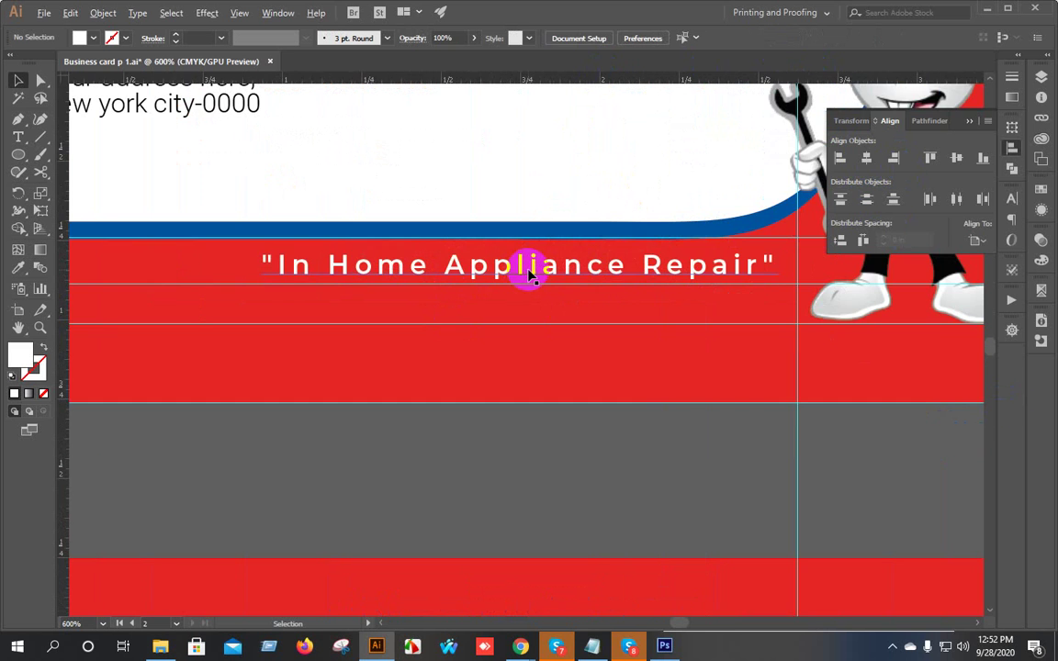
scroll(528, 274, down, 2)
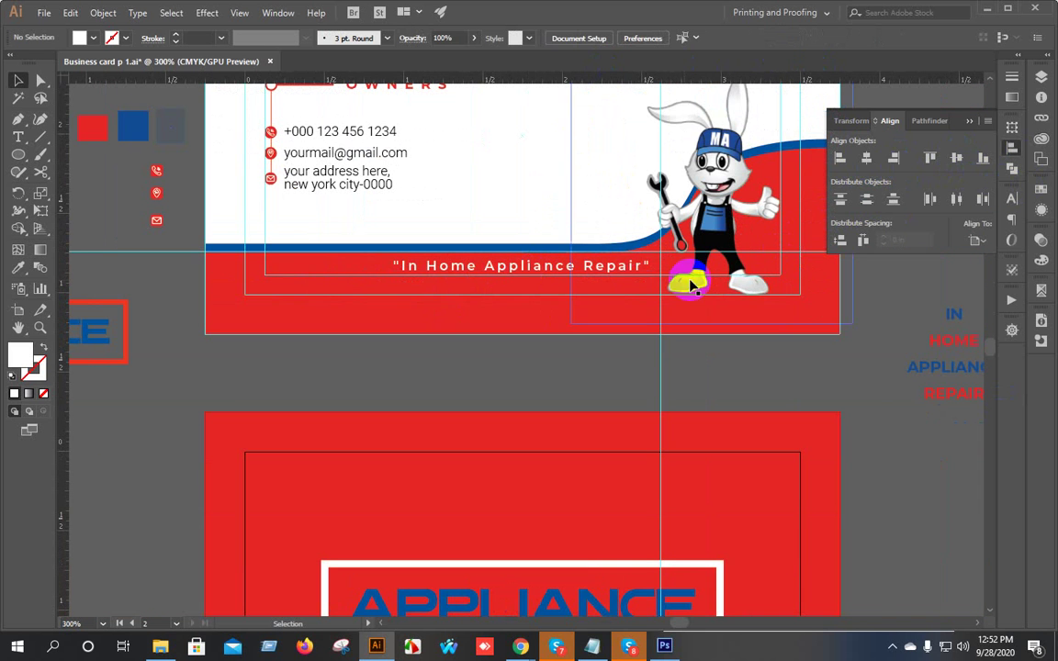
click(634, 269)
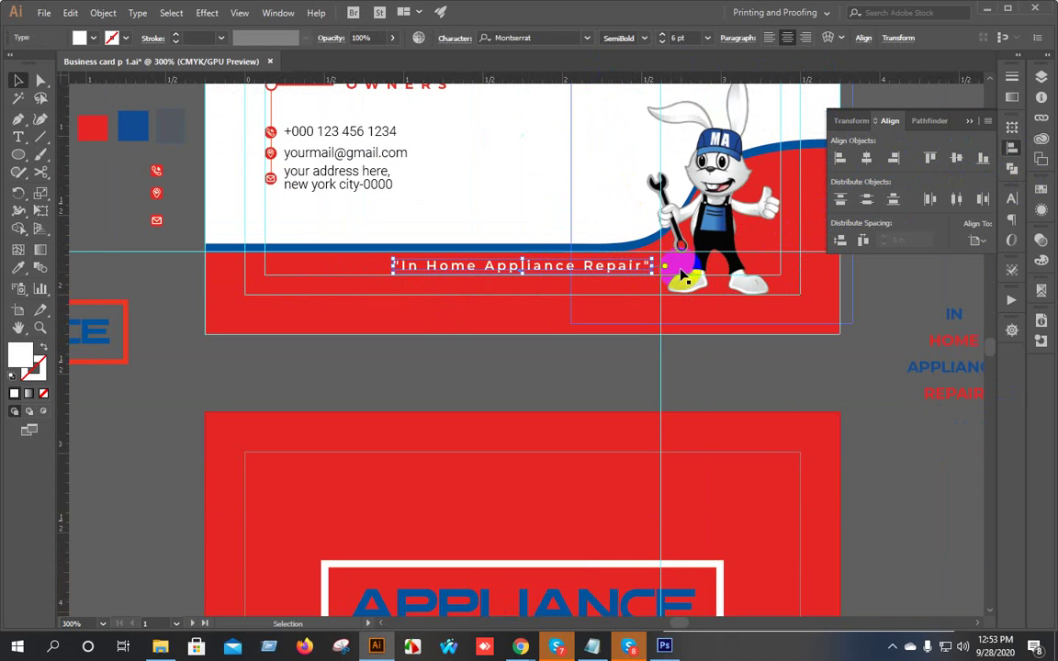
click(621, 347)
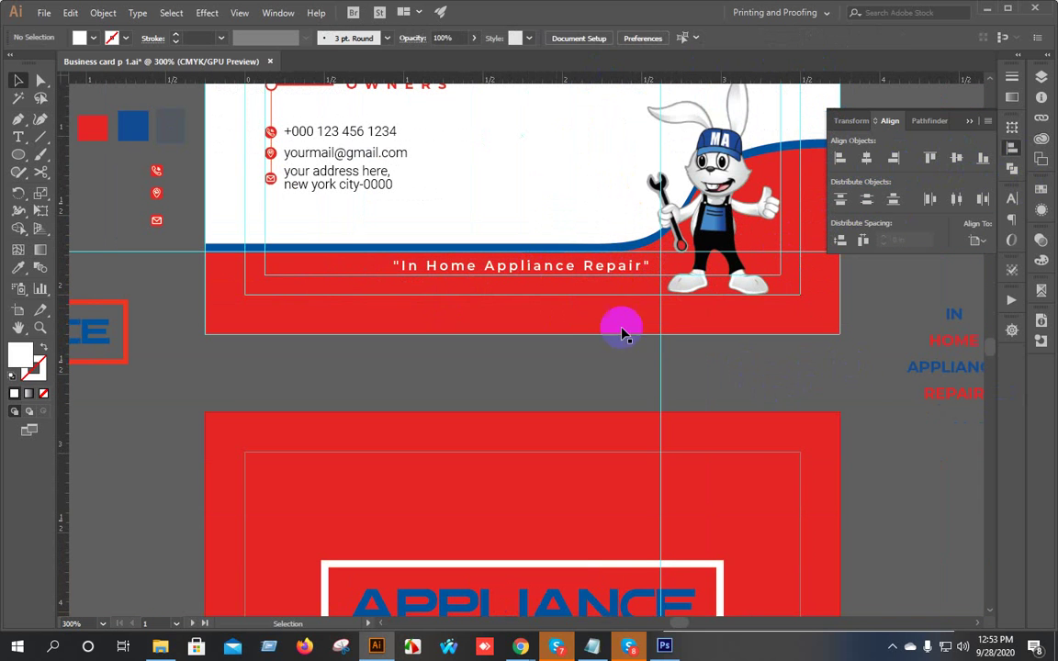
scroll(531, 299, down, 2)
drag(664, 337, 583, 326)
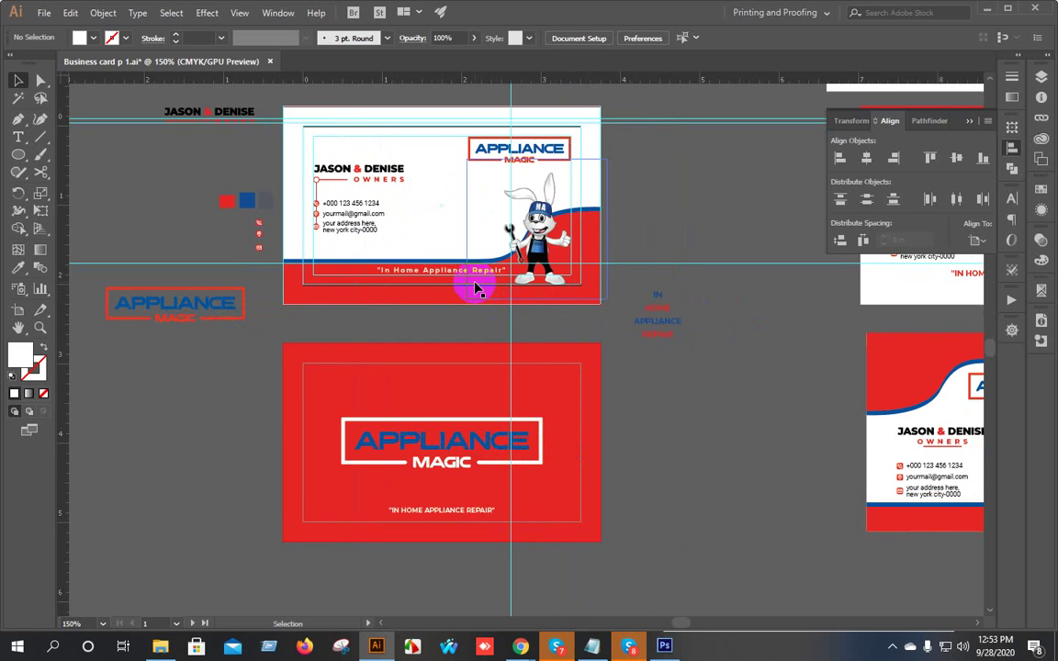
Try moving the Appliance Magic logo down and left on the card front, and undo the move.
scroll(466, 233, up, 1)
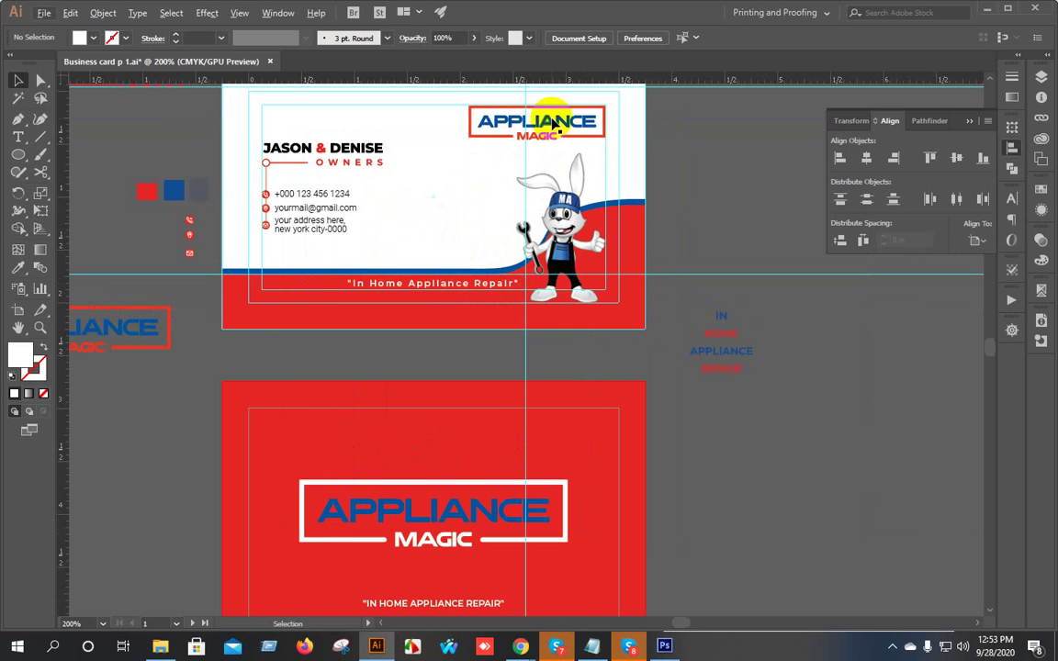
drag(555, 126, 466, 205)
key(ctrl+z)
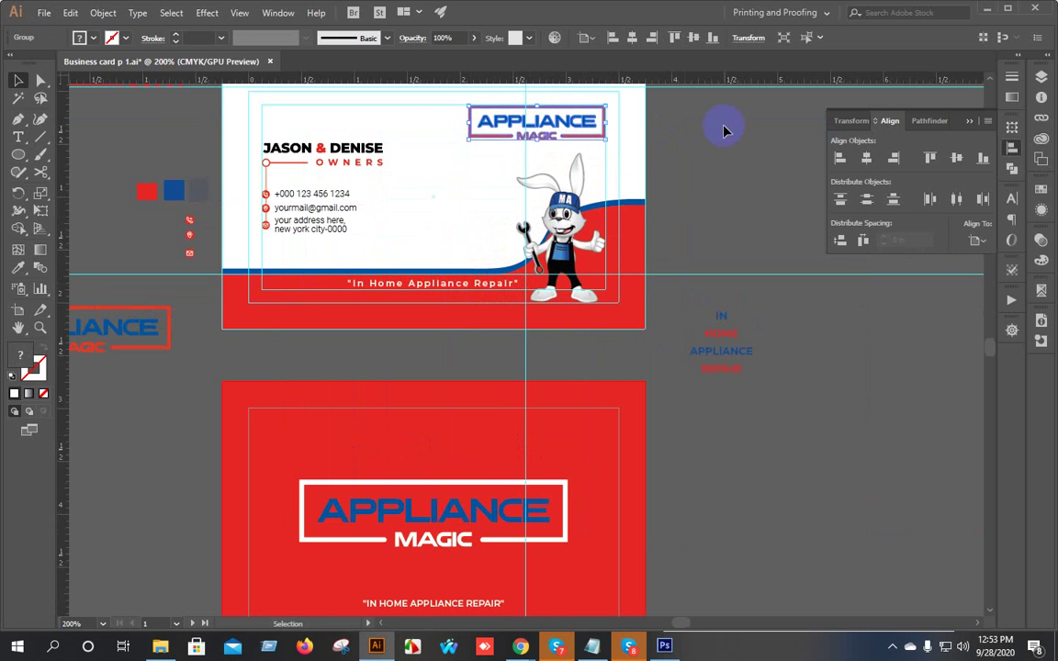
click(725, 131)
scroll(531, 113, up, 2)
scroll(439, 153, down, 2)
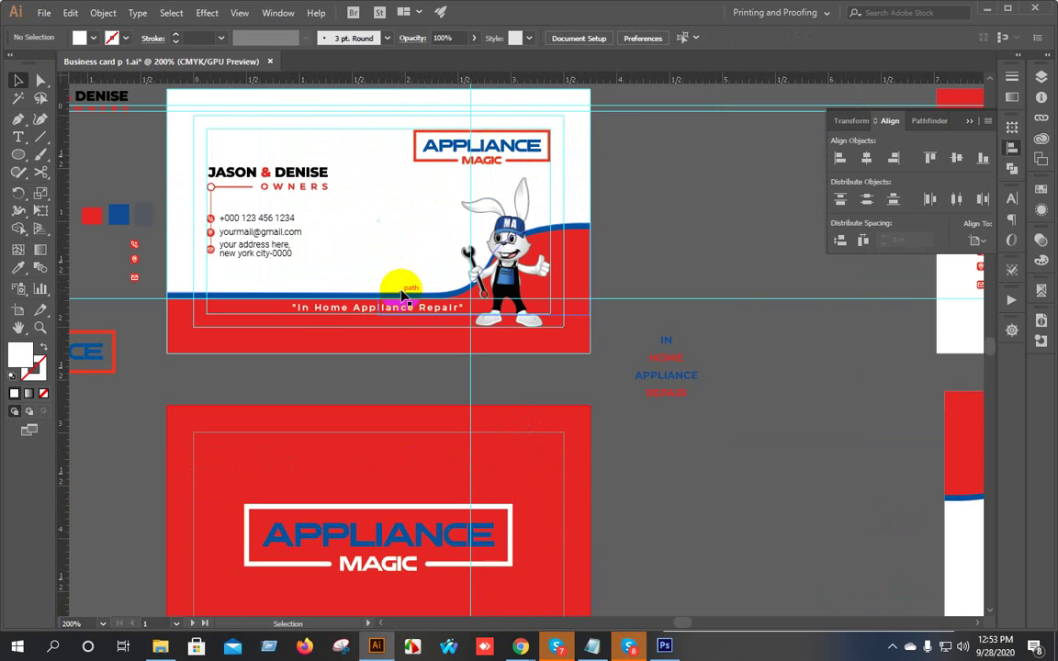
drag(361, 245, 374, 274)
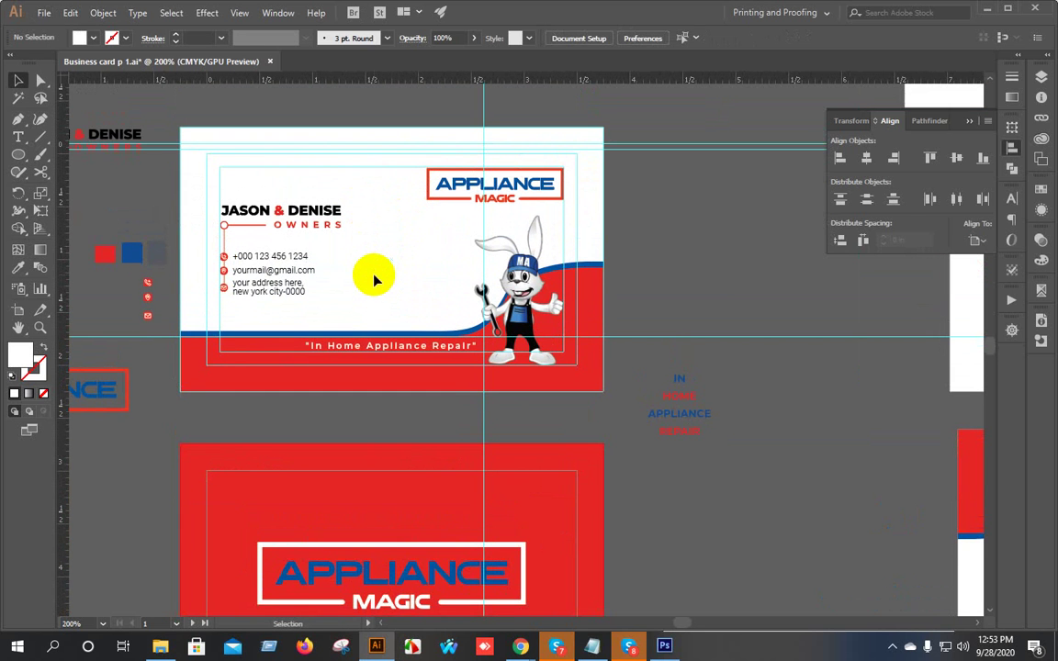
scroll(367, 275, down, 2)
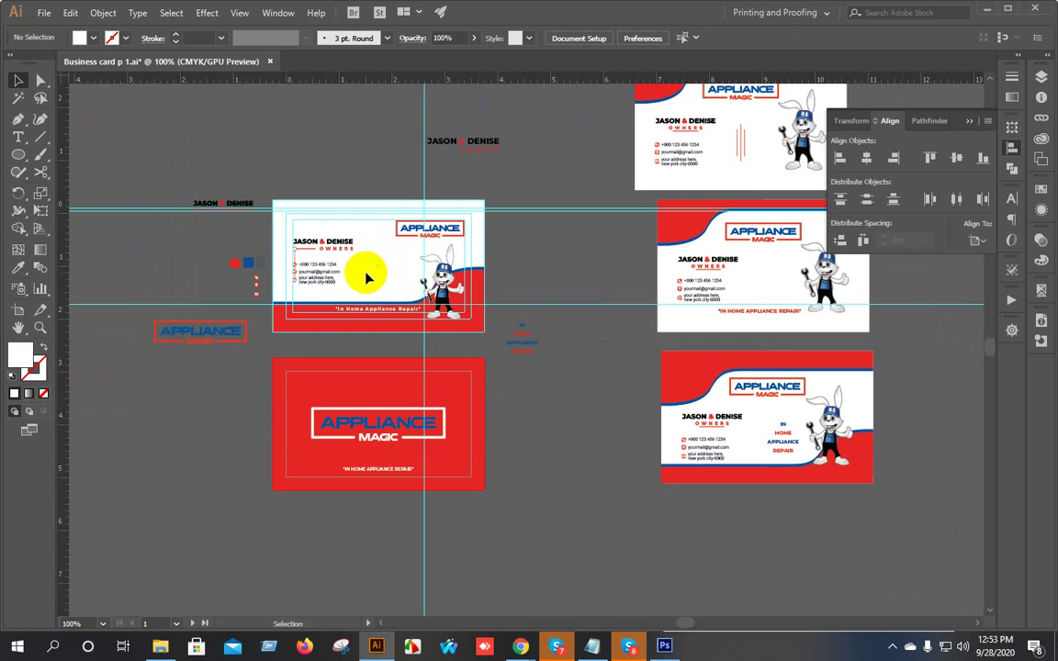
scroll(363, 269, up, 1)
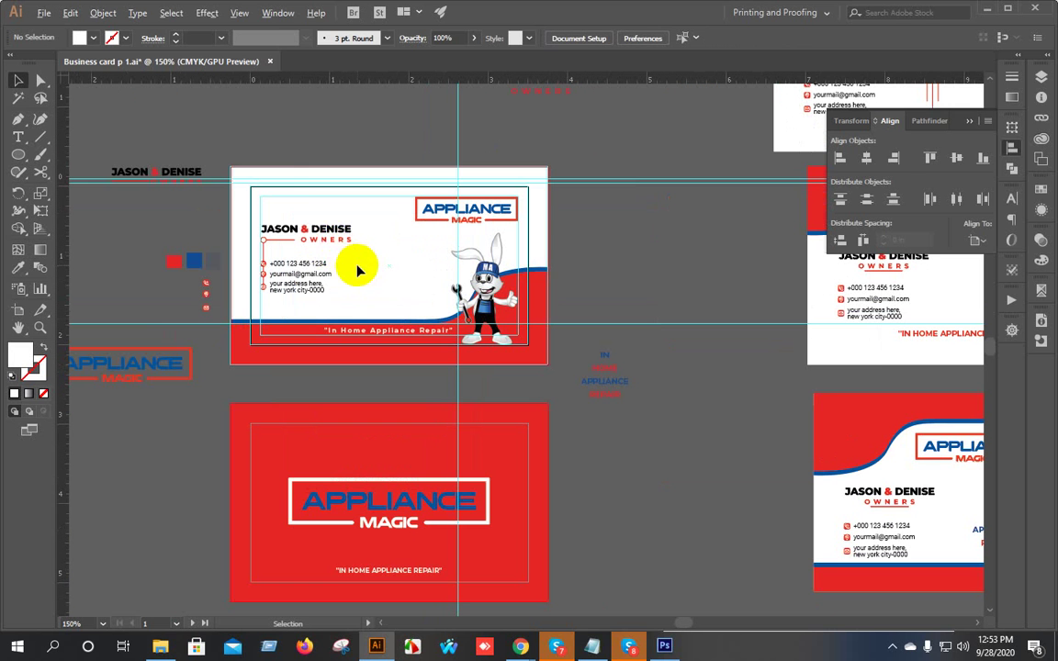
click(309, 208)
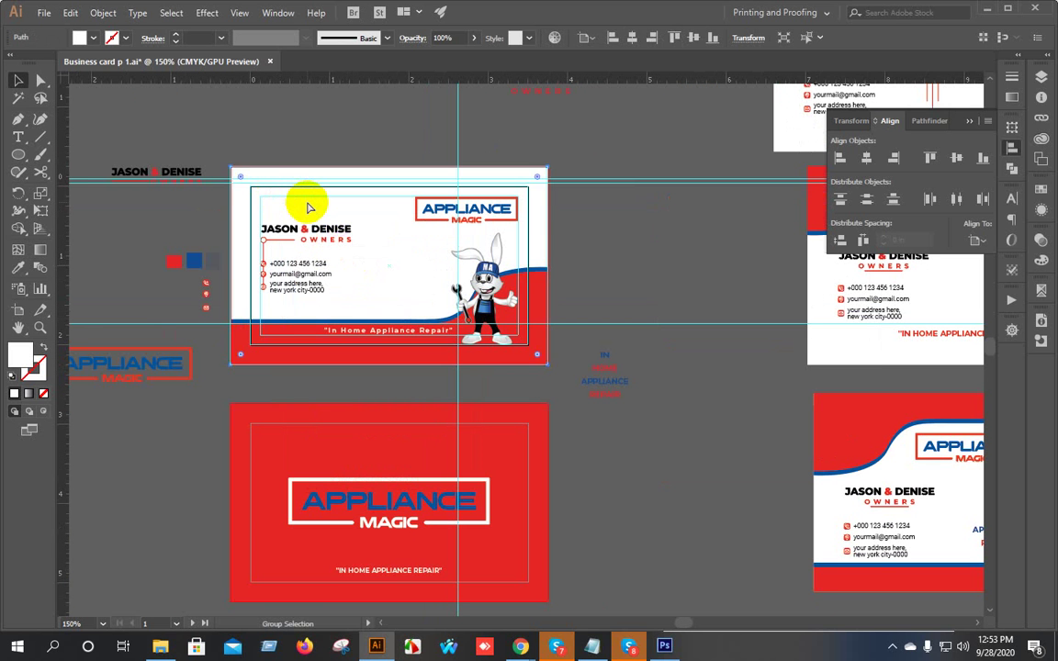
Open business card mockup_3.psd in Photoshop and open the CENTER CARD smart object of the 3_85x55 group for editing.
click(160, 648)
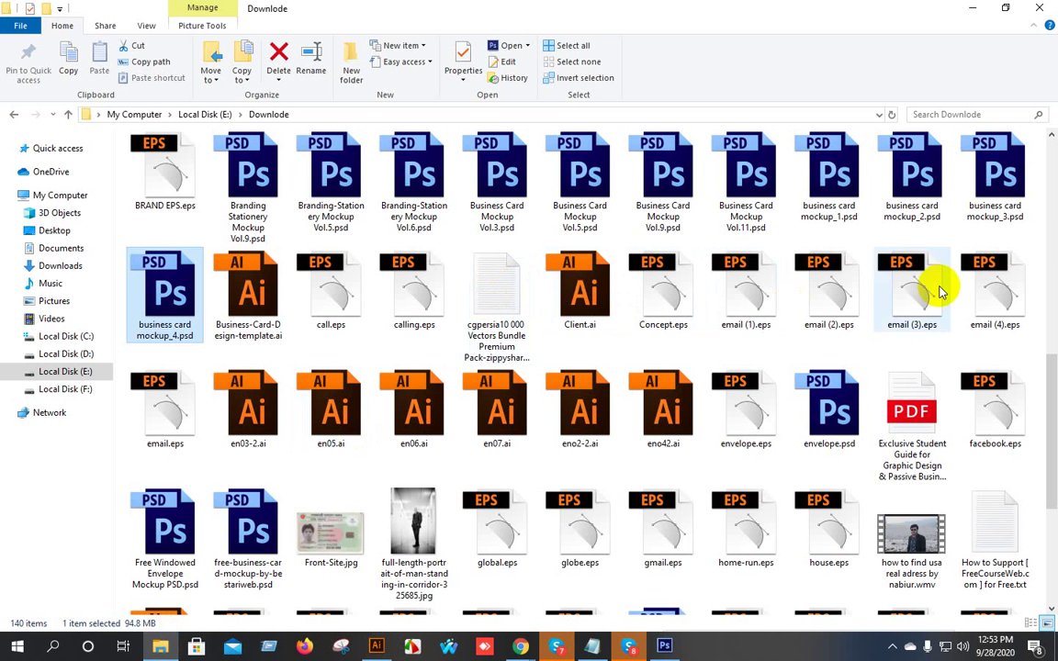
double_click(913, 197)
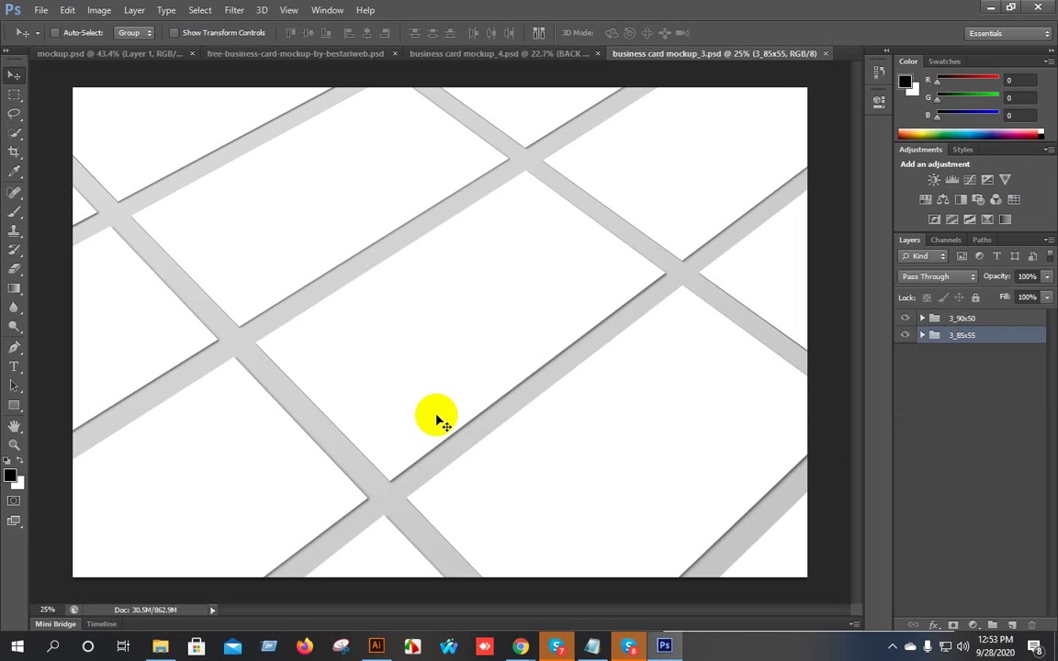
click(922, 336)
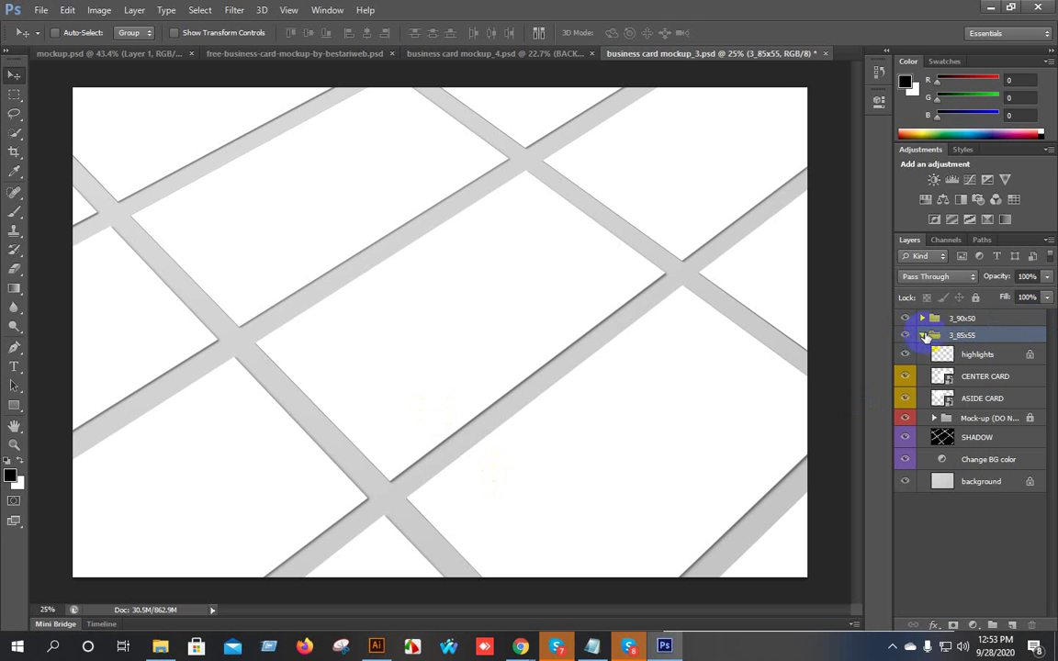
double_click(946, 384)
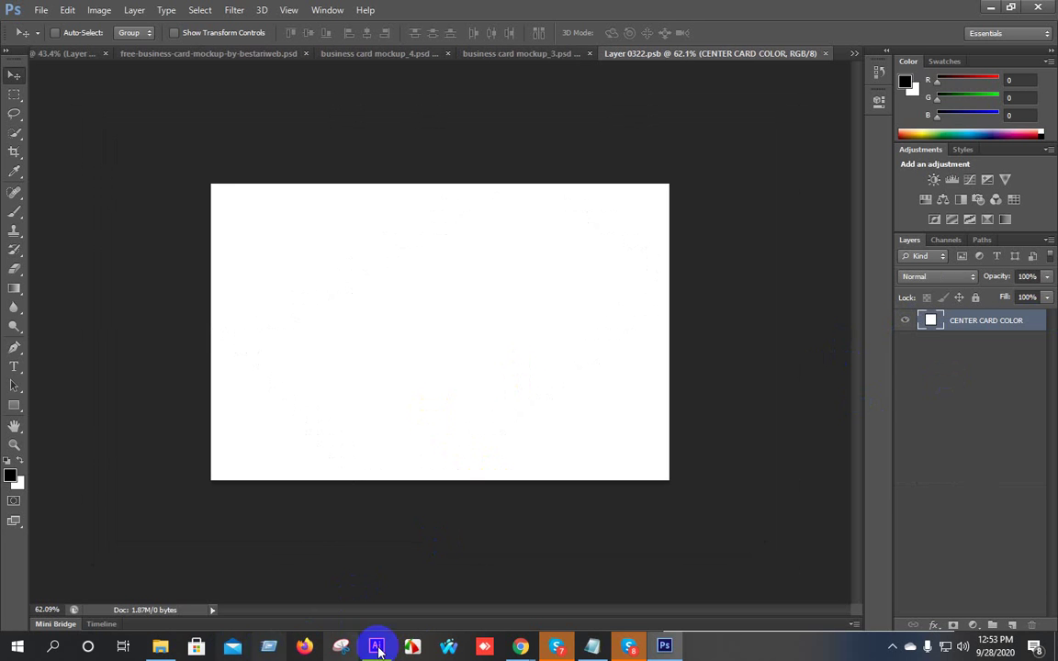
Bring the complete front card artwork from Illustrator into the center card canvas in Photoshop and enlarge it from the upper-left corner.
click(376, 646)
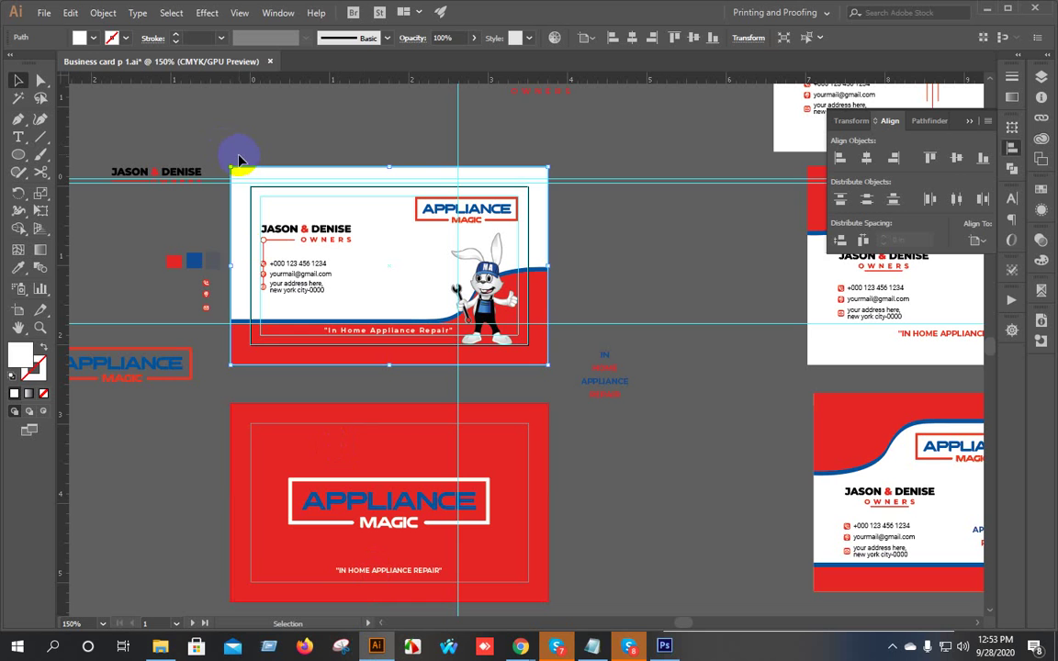
click(237, 161)
click(550, 368)
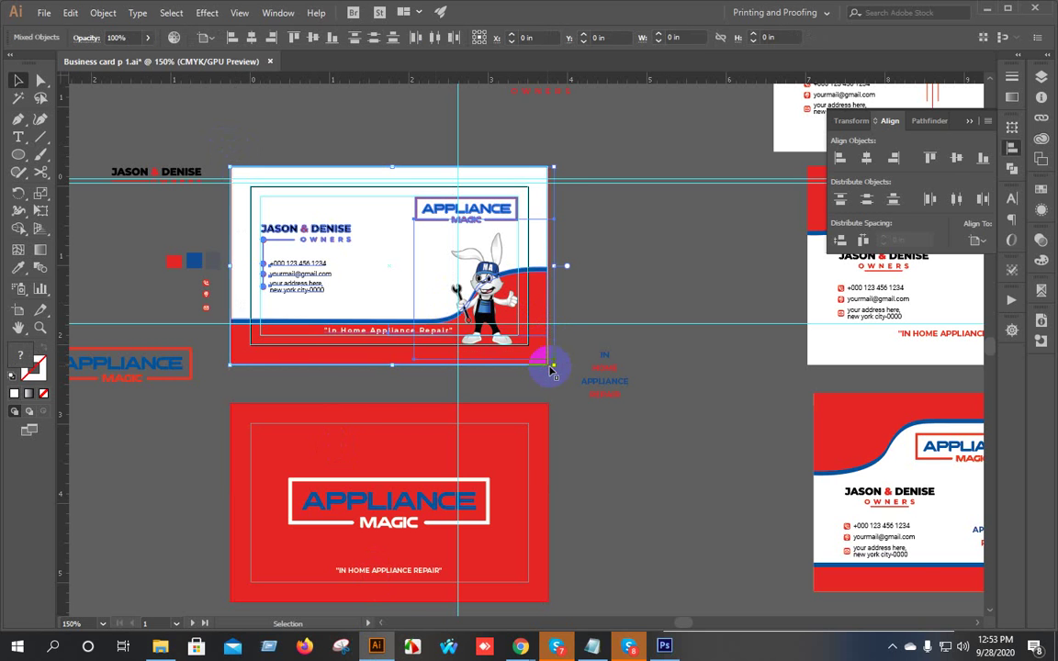
drag(392, 248, 278, 207)
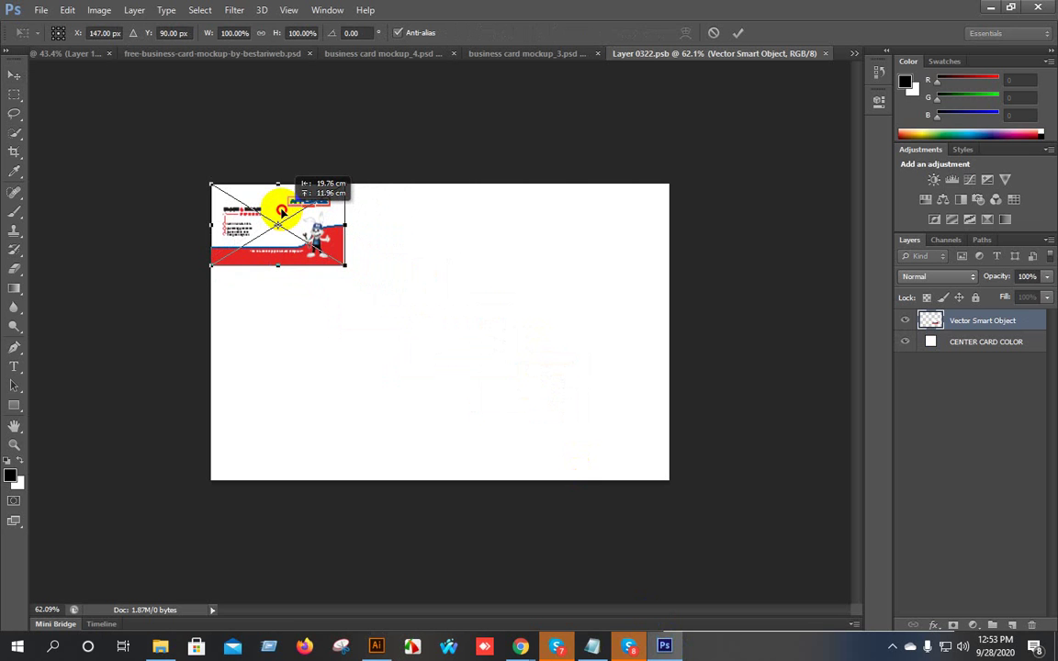
drag(350, 266, 678, 467)
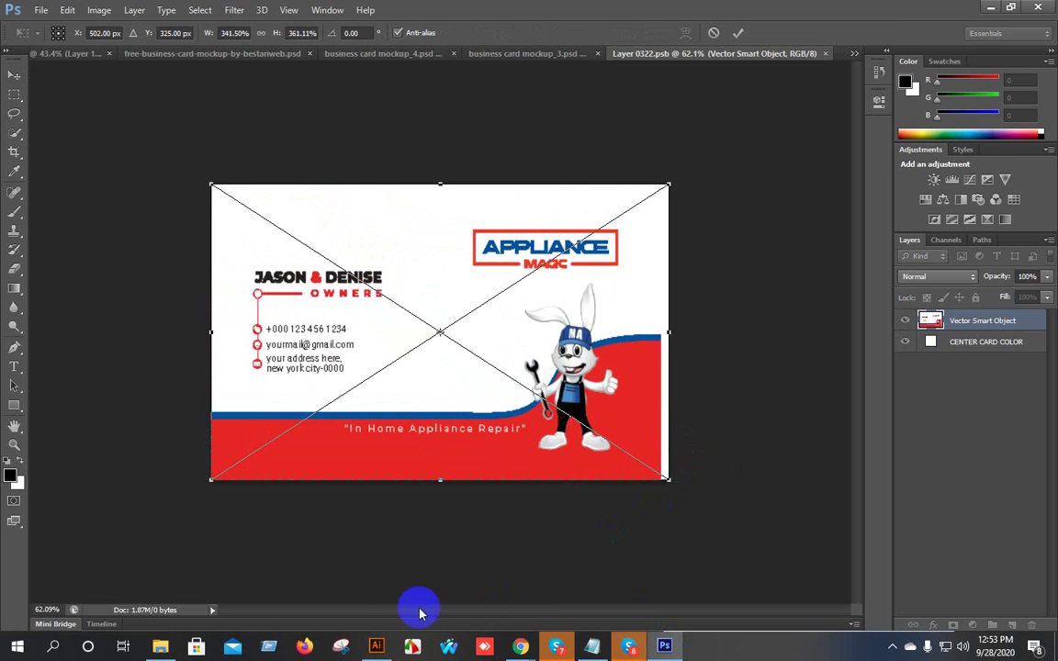
Scale the placed card front in Photoshop to 399.32% width and 414.44% height, lower it to Y 335 px, and apply the transform.
click(372, 645)
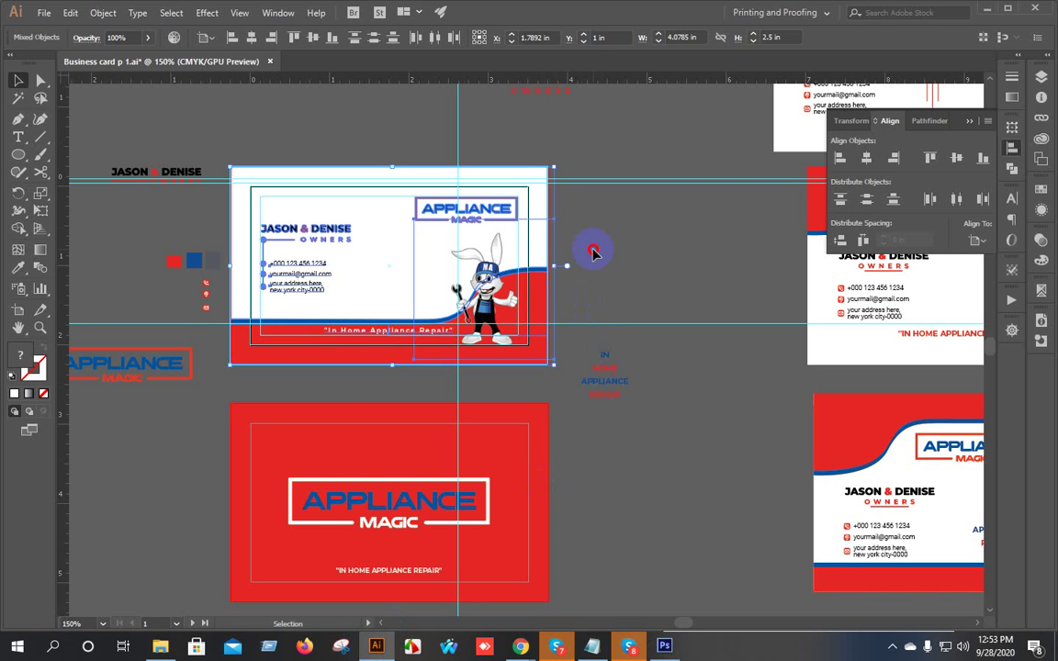
click(557, 270)
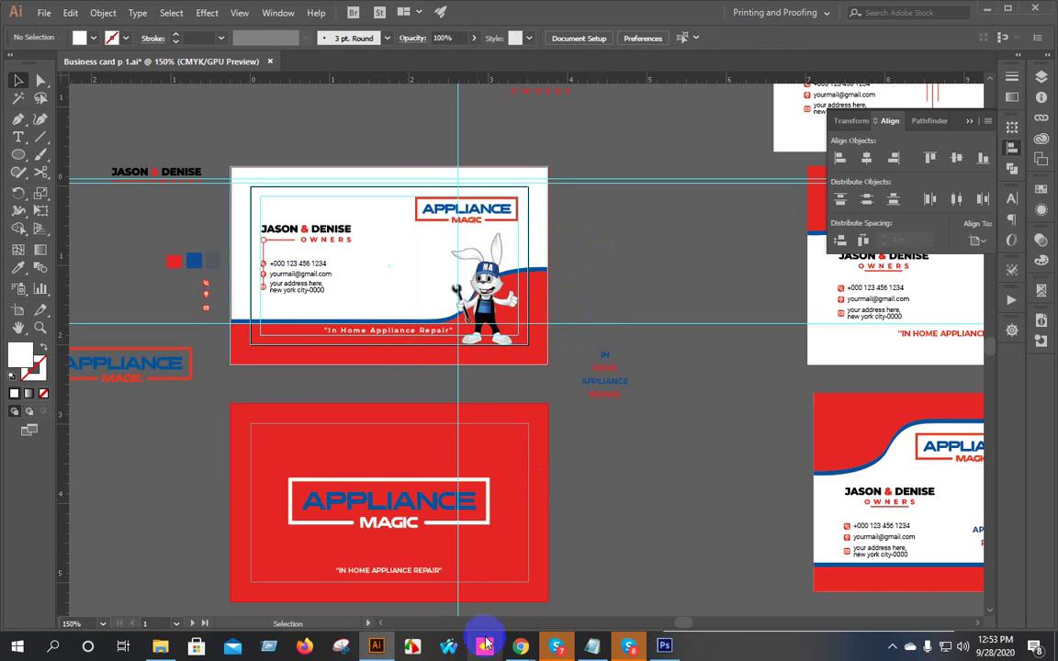
click(665, 648)
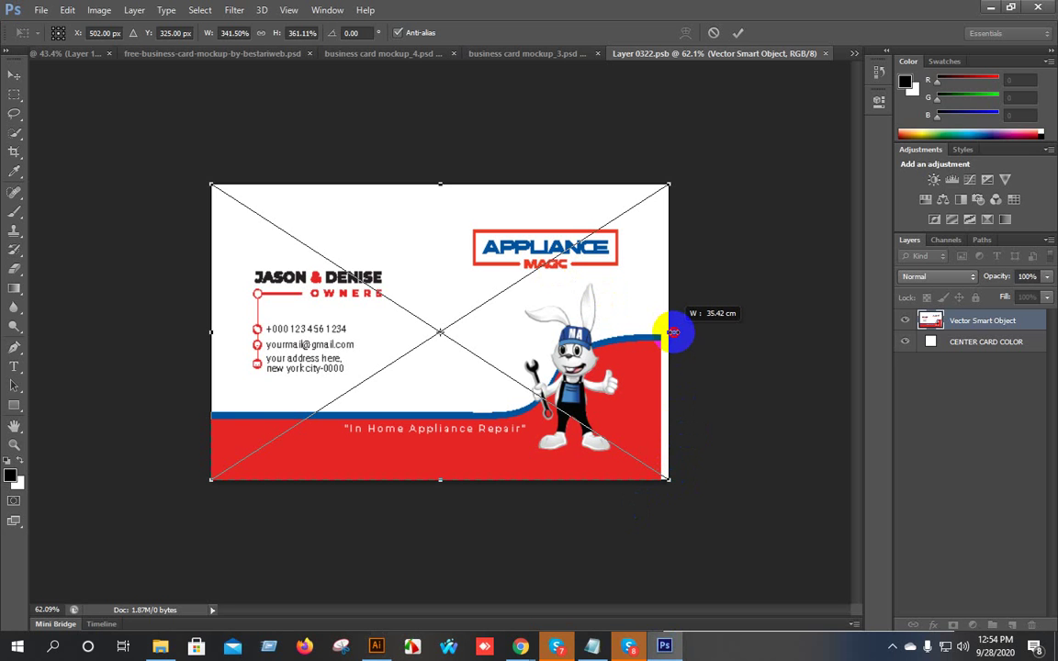
drag(673, 331, 676, 331)
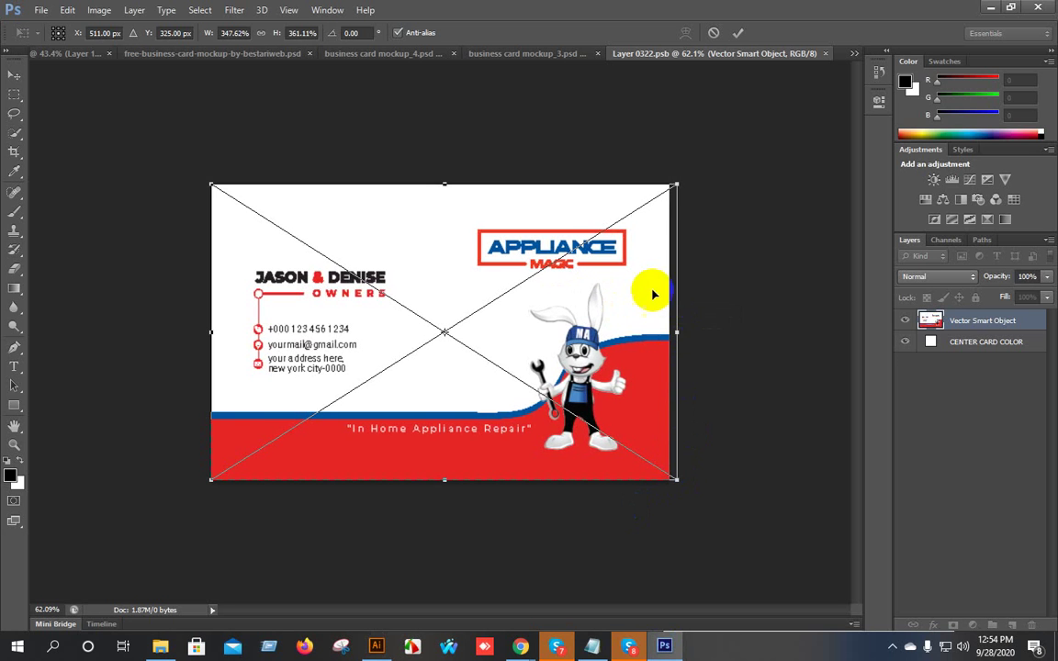
drag(676, 182, 711, 156)
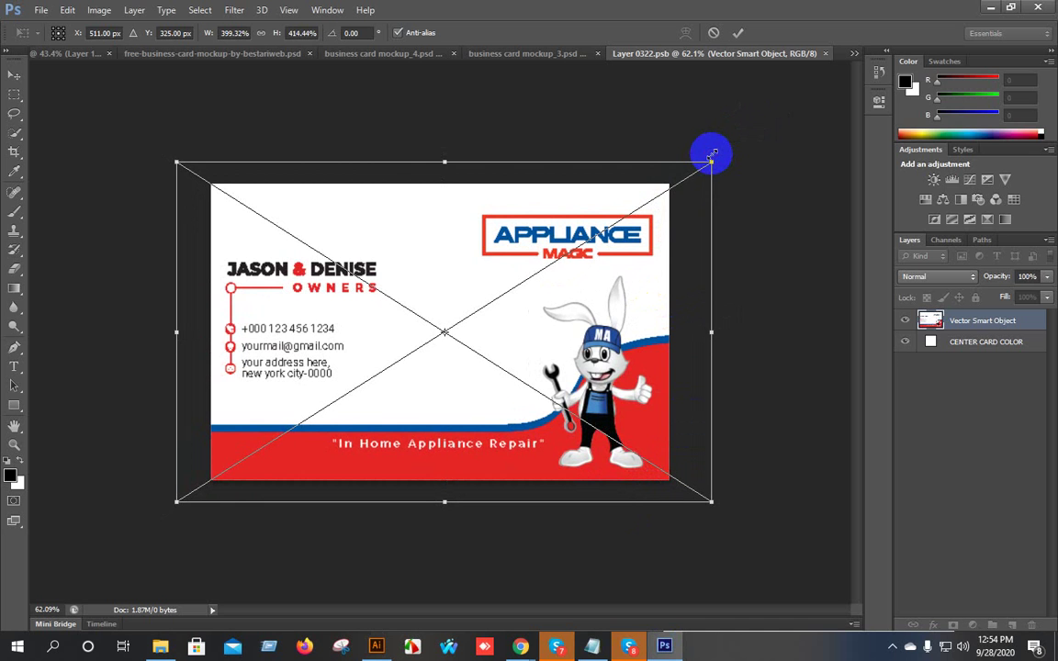
key(shift+Down)
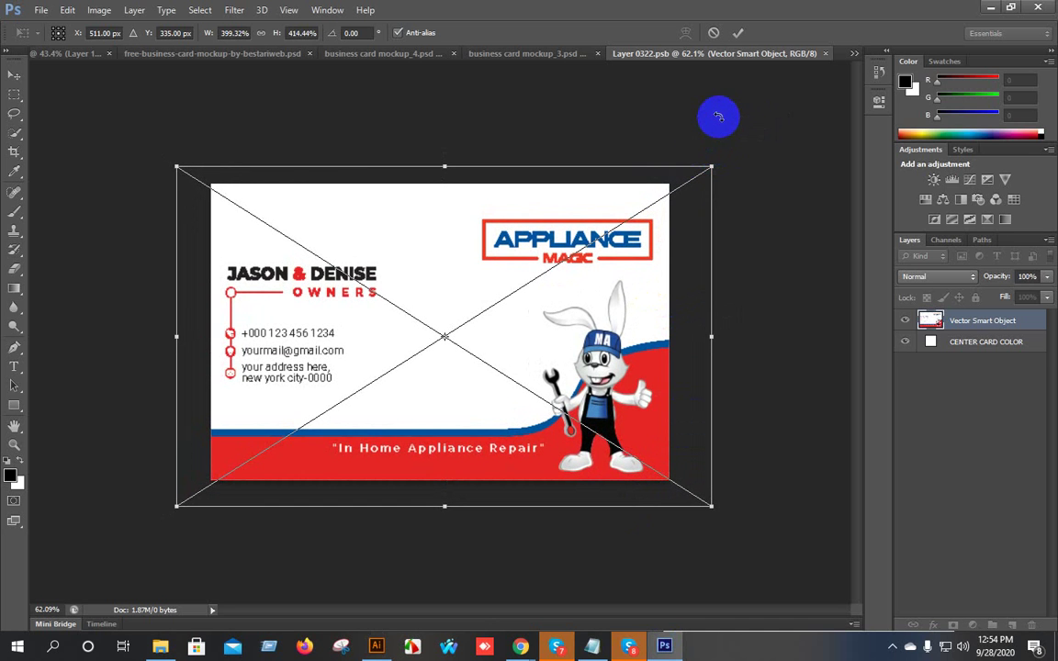
click(737, 34)
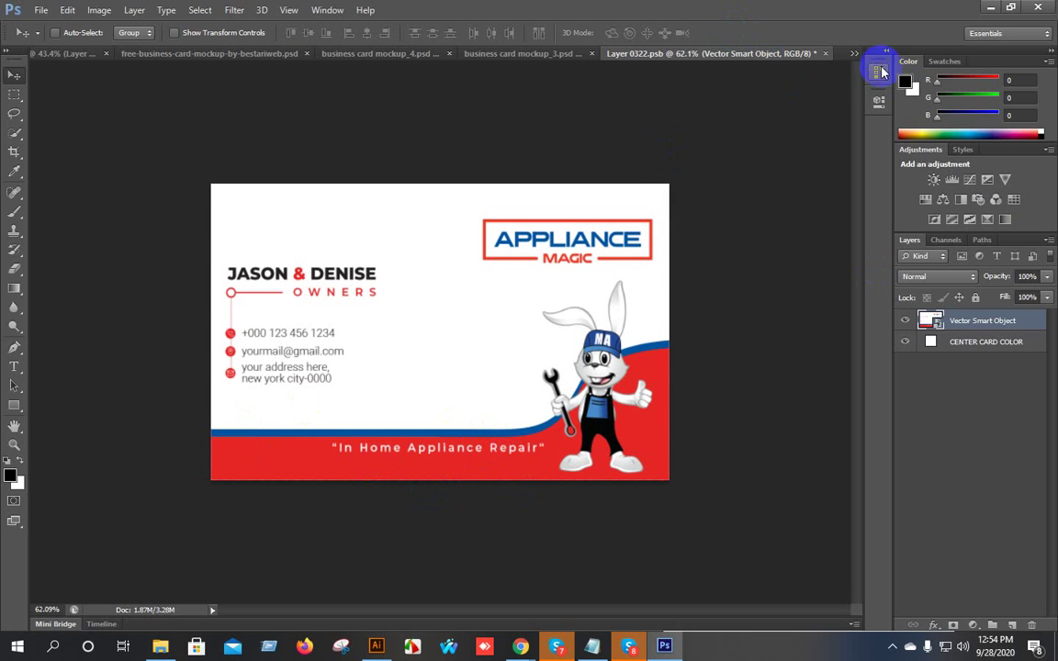
Save and close the center card smart object, and hide the 3_90x50 group in the mockup to view the placed cards.
click(826, 54)
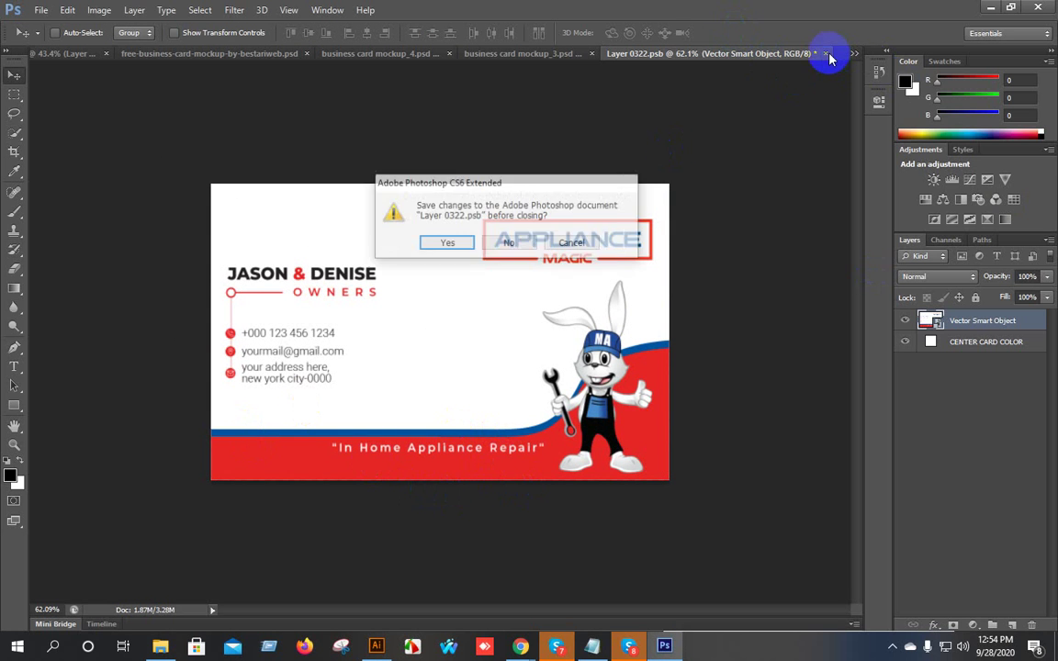
click(441, 241)
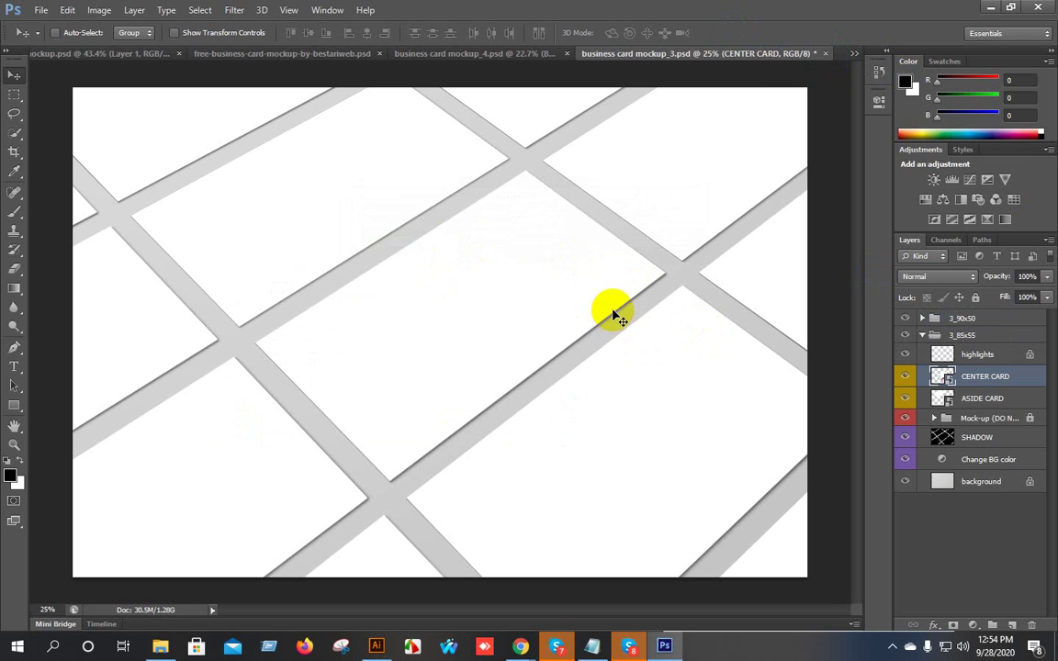
scroll(613, 314, down, 3)
scroll(613, 314, up, 2)
scroll(613, 314, up, 1)
click(966, 376)
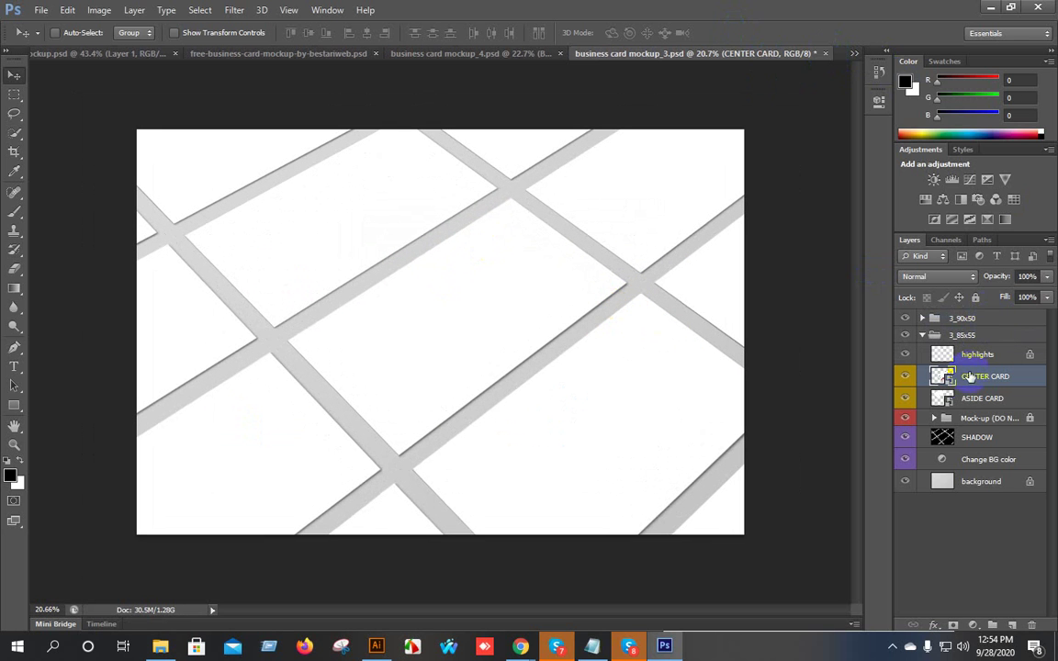
click(903, 377)
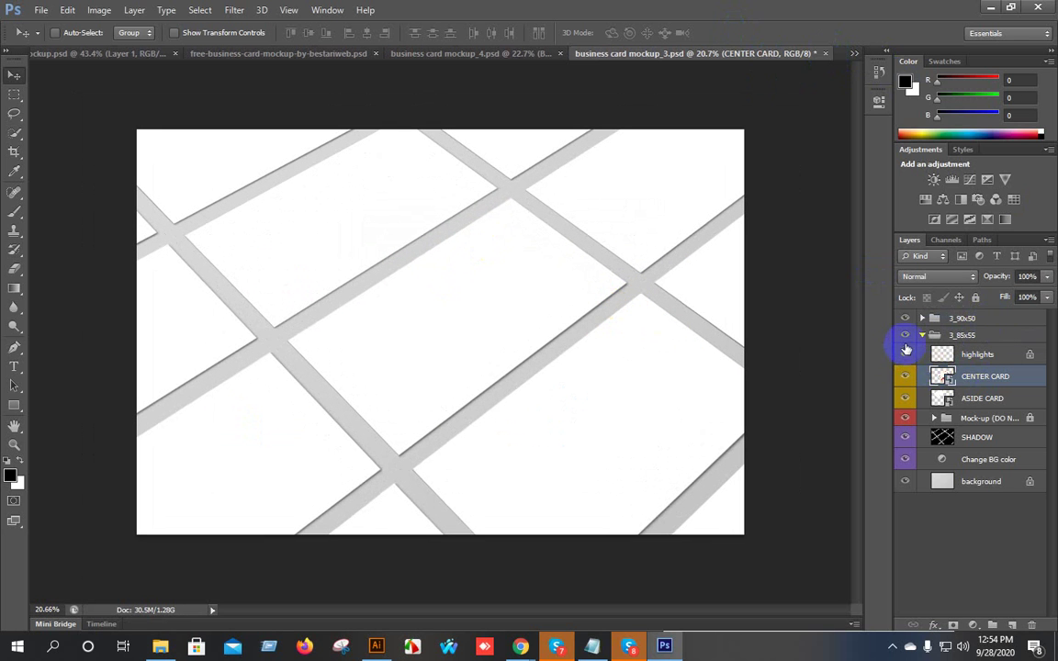
click(905, 319)
scroll(602, 367, up, 1)
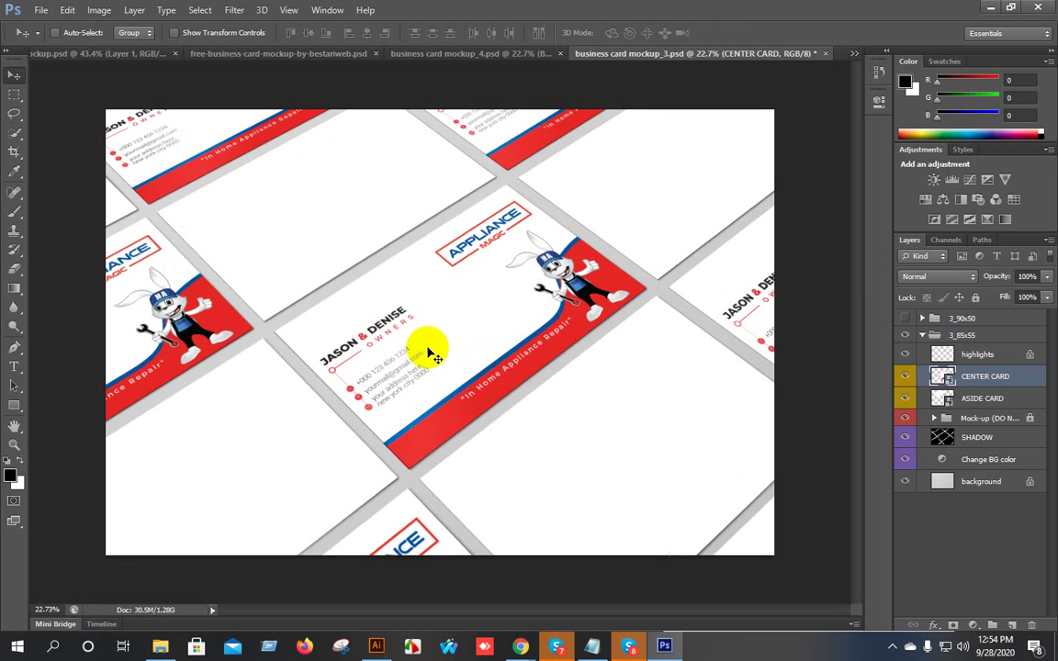
scroll(493, 406, up, 5)
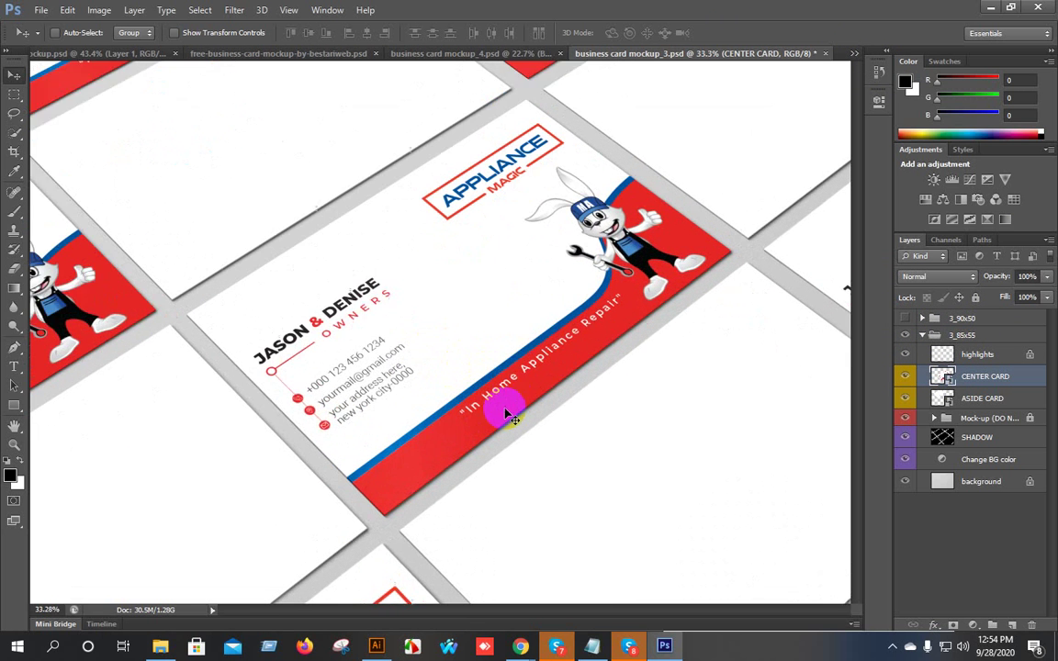
Switch to Illustrator and nudge the red and blue wave group slightly down on the card front.
click(376, 646)
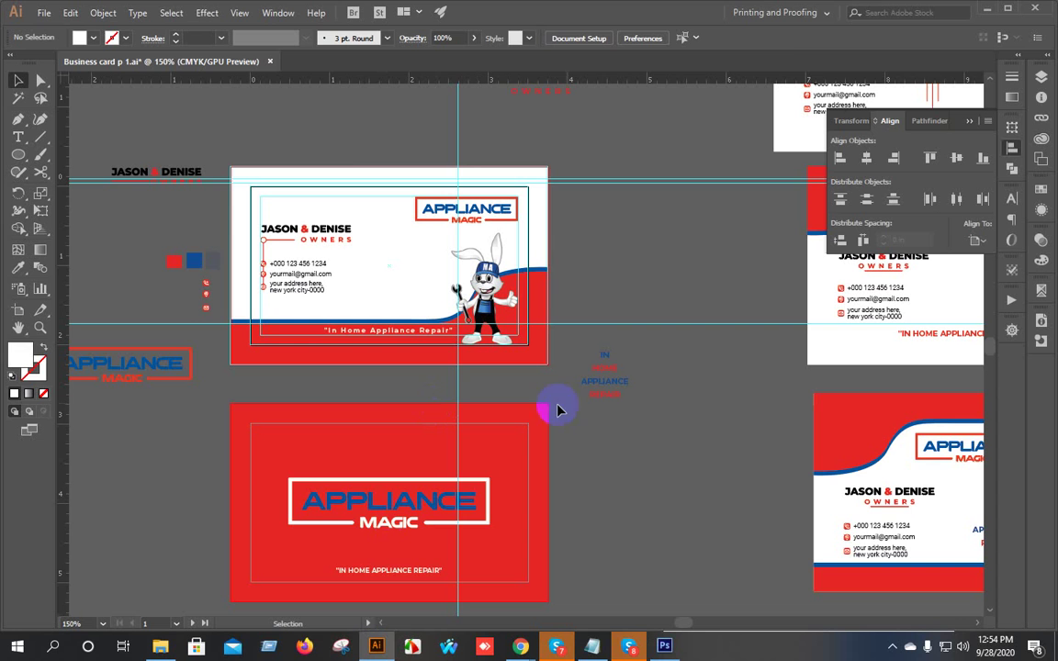
ctrl+click(397, 366)
click(621, 310)
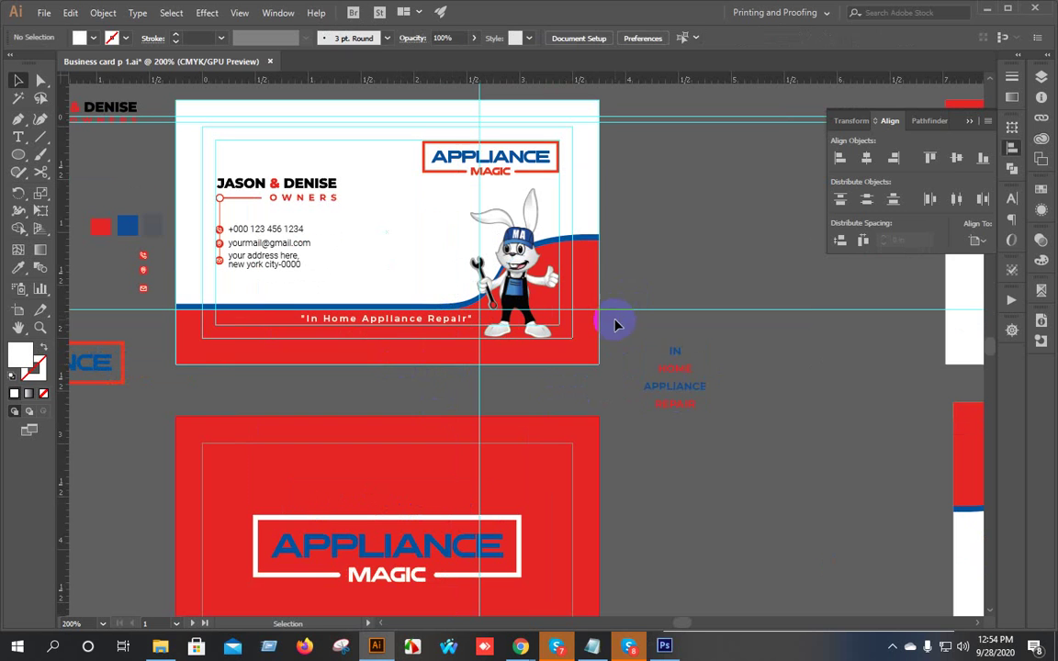
drag(567, 344, 602, 343)
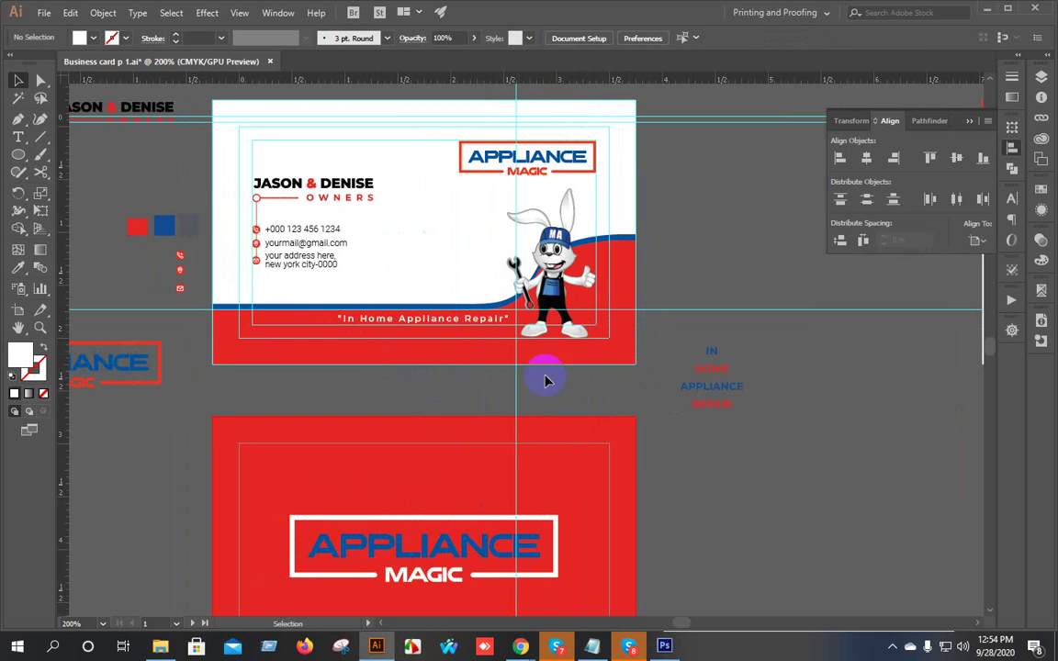
click(388, 357)
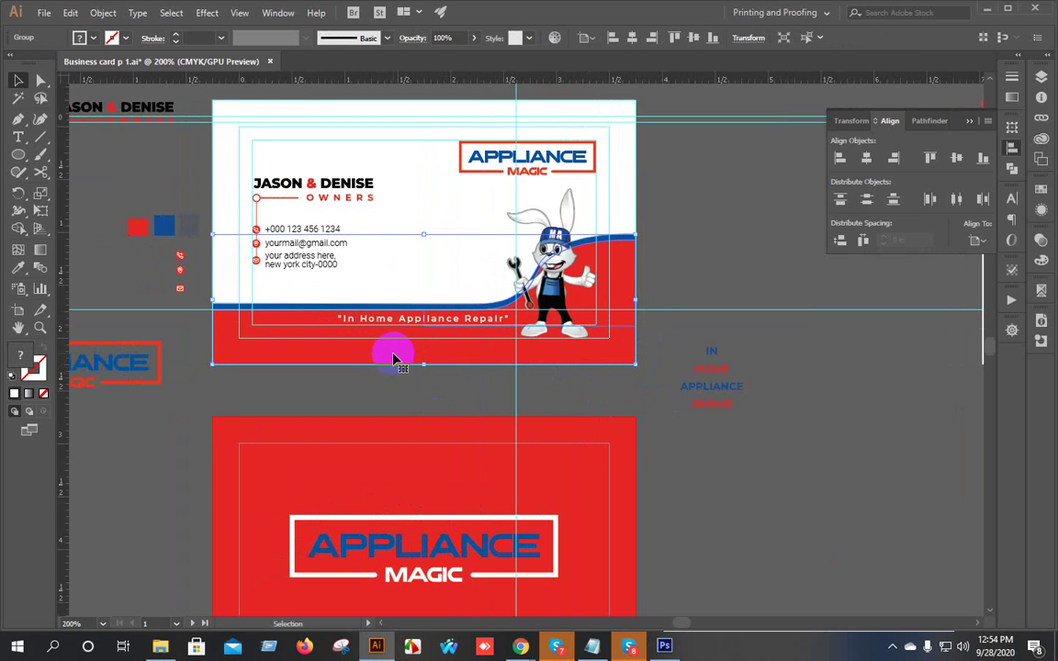
key(Down)
key(Down)
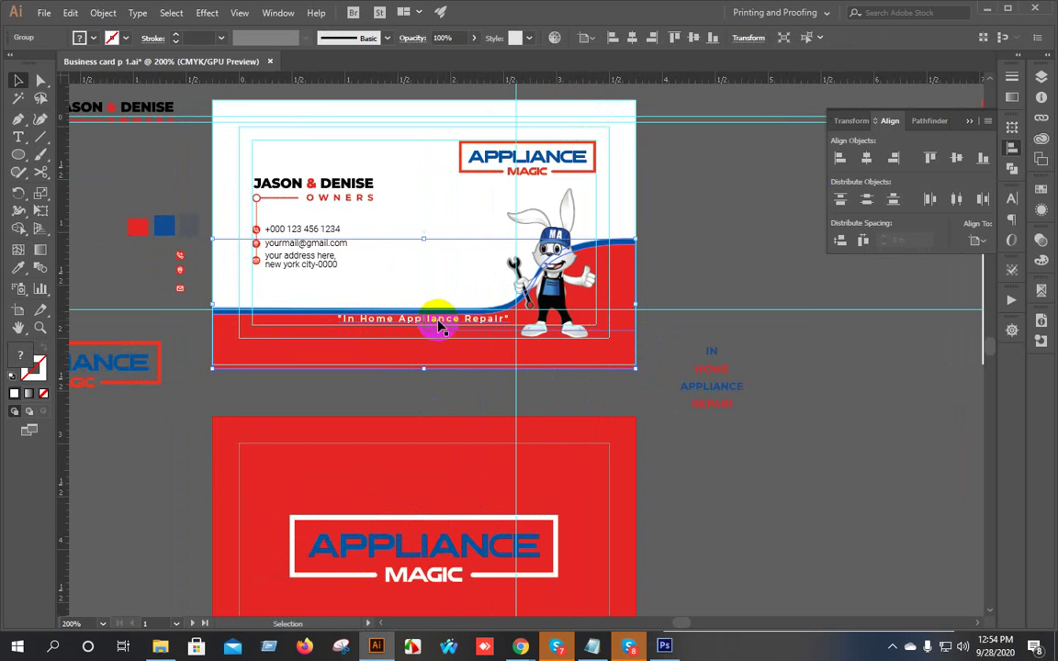
Nudge the "In Home Appliance Repair" tagline down, away from the blue stripe on the card front.
scroll(409, 320, up, 3)
click(402, 329)
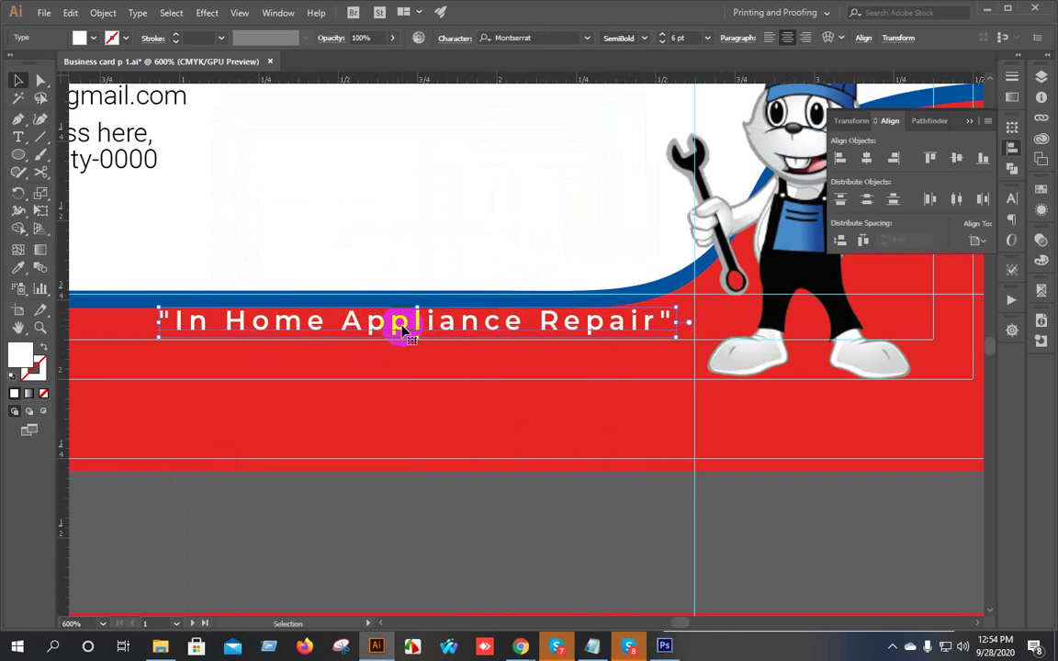
key(Down)
key(Down)
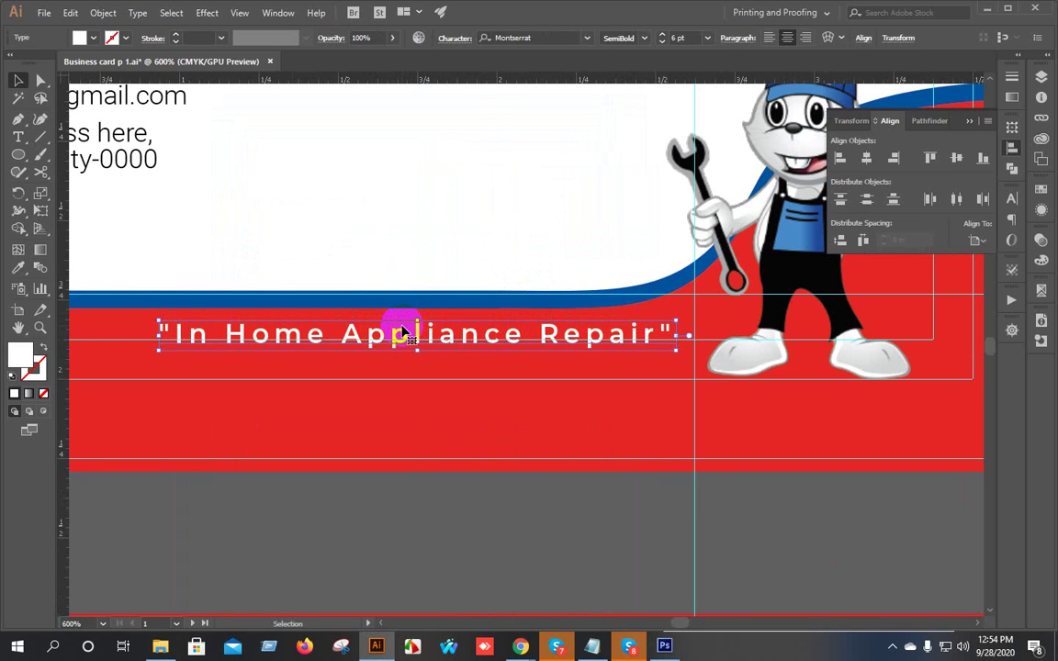
scroll(432, 338, down, 3)
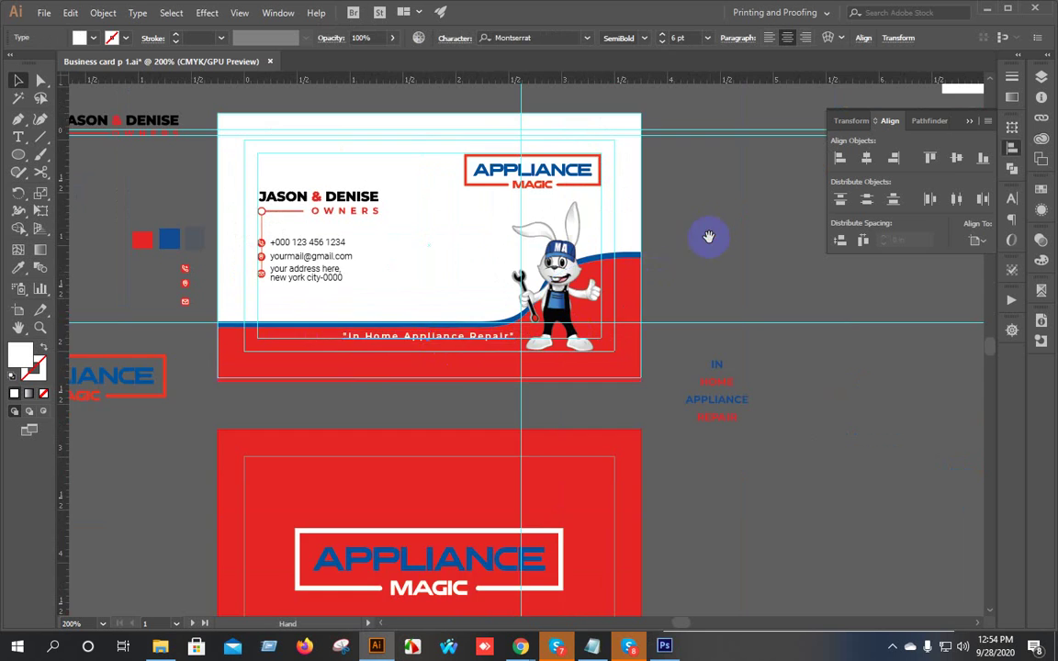
drag(708, 237, 682, 273)
click(684, 276)
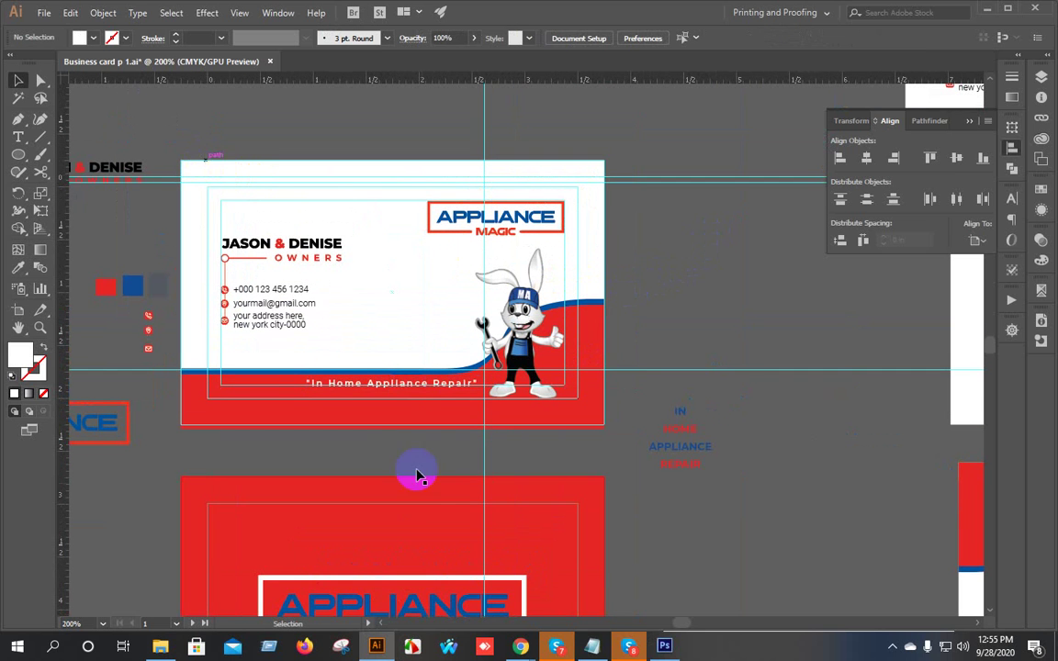
Nudge the red and blue wave group down once more behind the repositioned tagline.
click(388, 415)
key(Down)
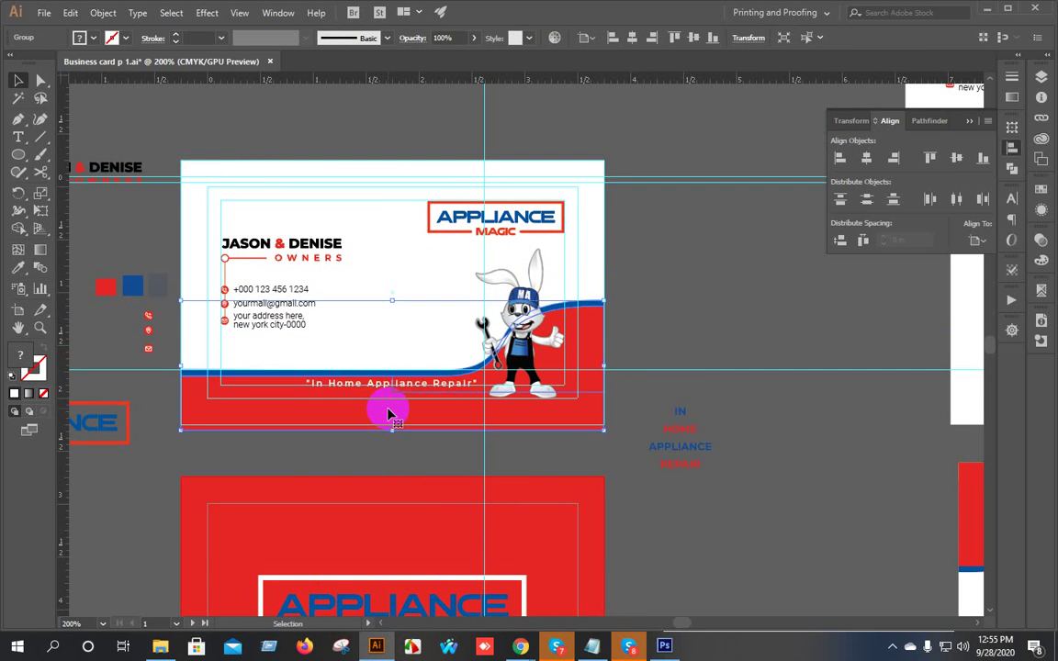
Nudge the "In Home Appliance Repair" tagline slightly lower within the red band of the card front.
click(645, 312)
click(447, 388)
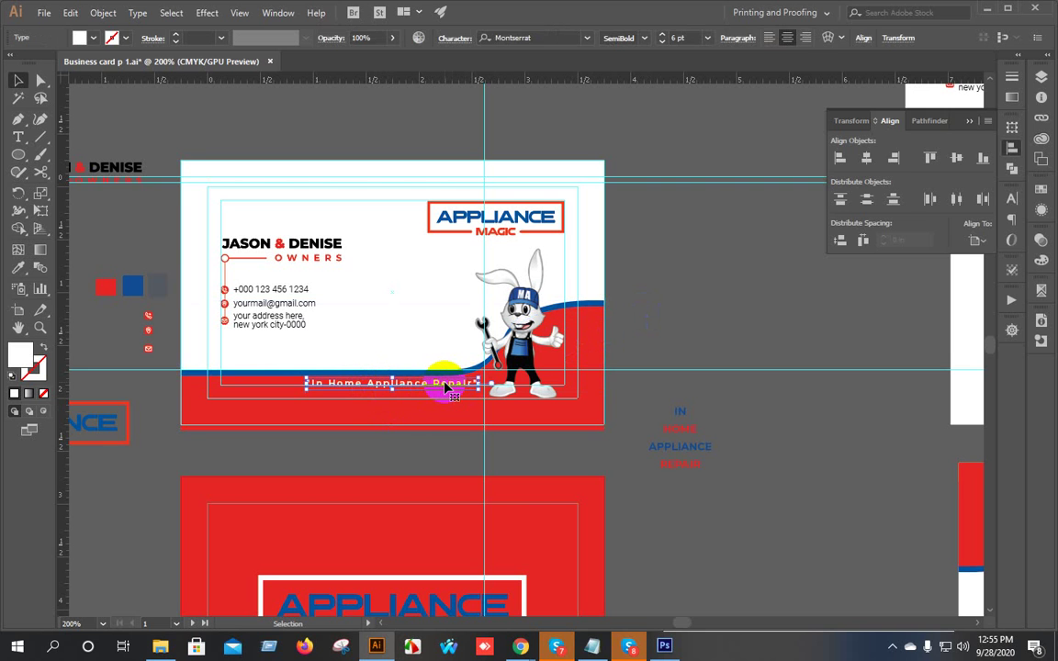
click(604, 314)
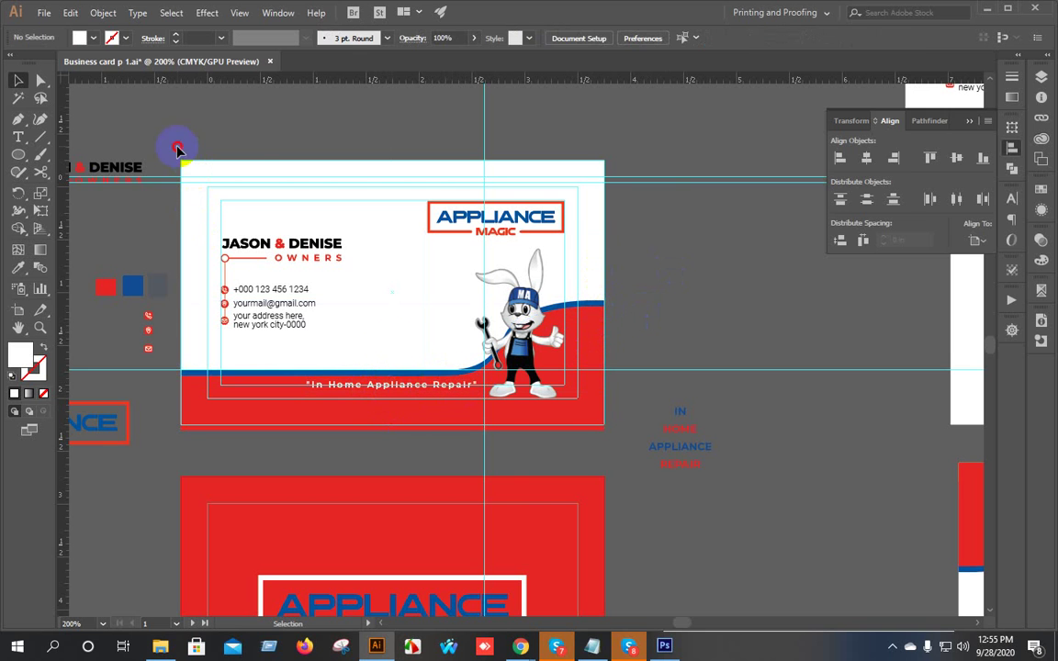
Select all the card-front artwork for copying, then switch to Photoshop and open the ASIDE CARD smart object of the mockup.
drag(582, 442, 612, 449)
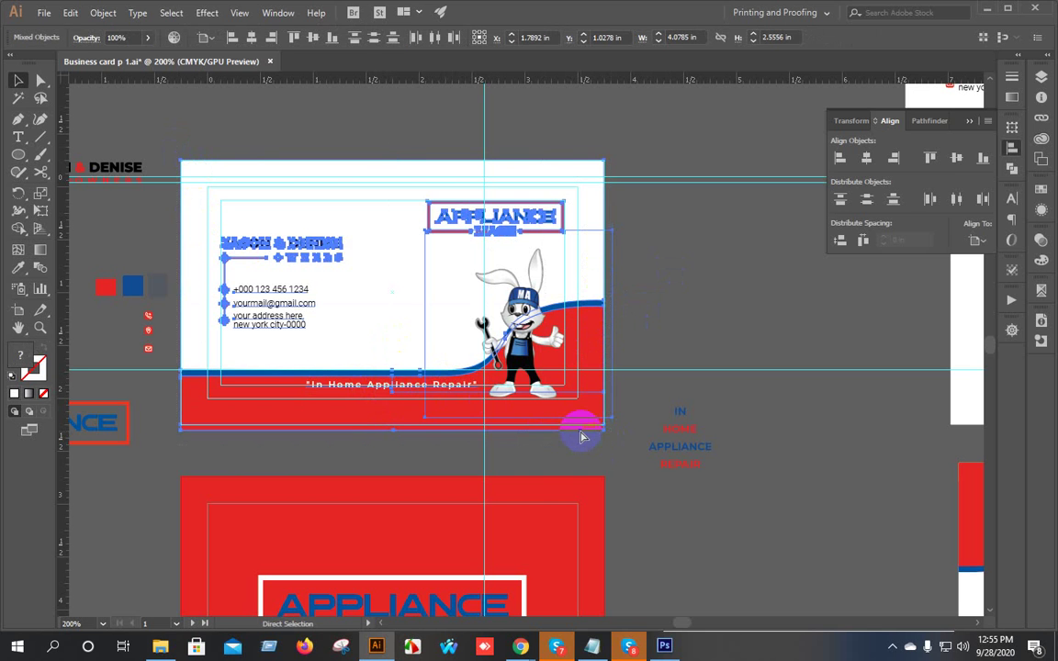
click(664, 647)
scroll(583, 377, down, 4)
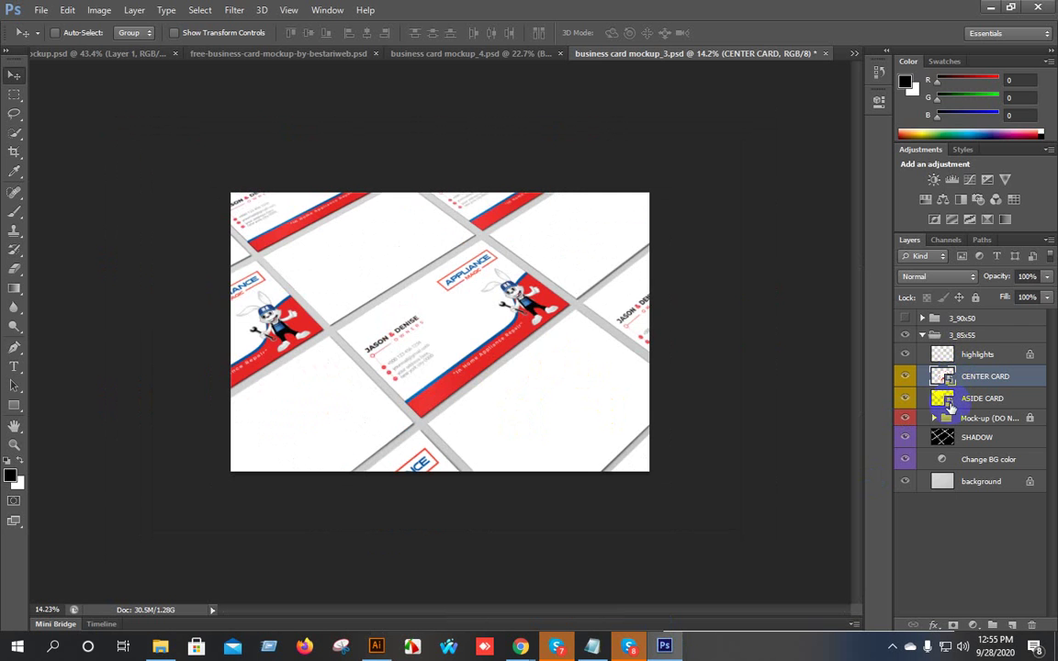
double_click(946, 402)
scroll(503, 390, down, 5)
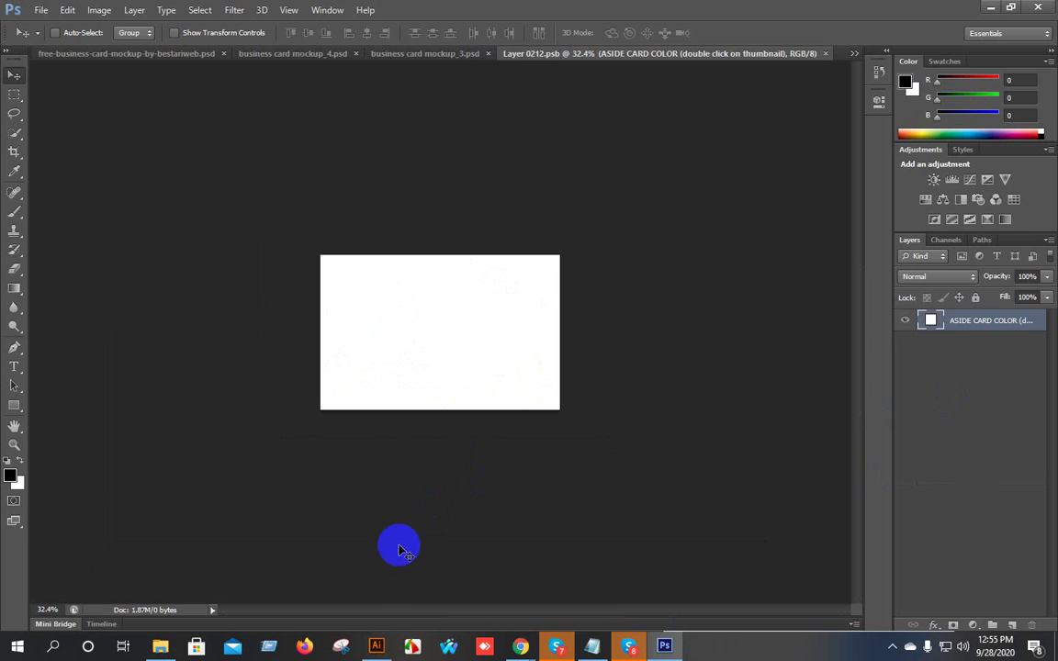
Bring the card front from Illustrator into the ASIDE CARD document as a vector smart object, scaled to 404.42% wide and 409.78% high.
click(375, 647)
drag(349, 276, 484, 396)
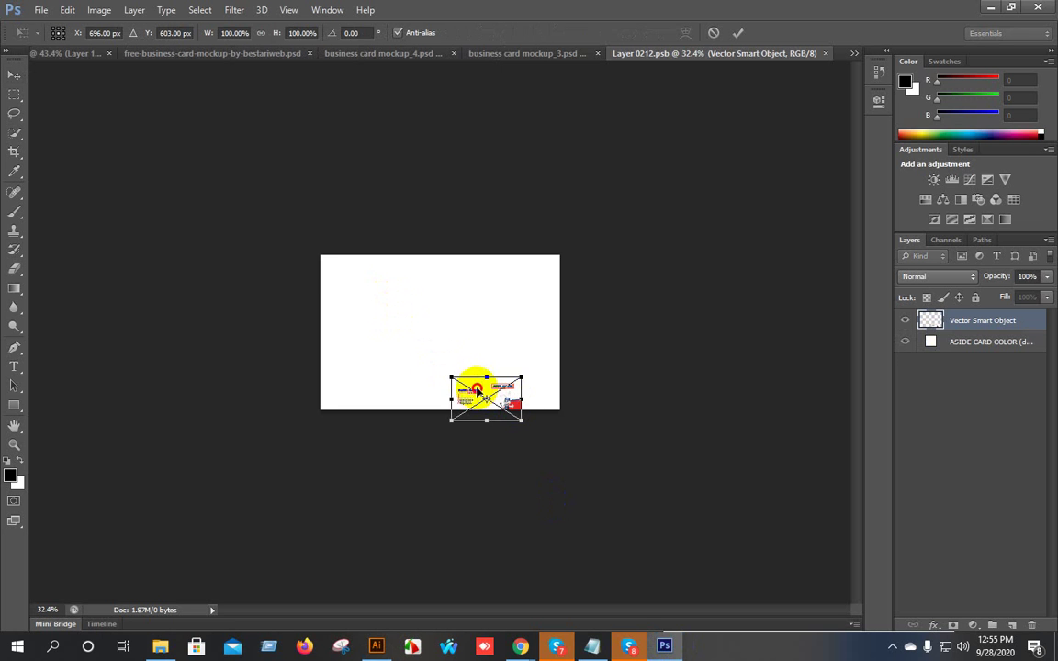
drag(476, 390, 728, 506)
scroll(373, 290, up, 2)
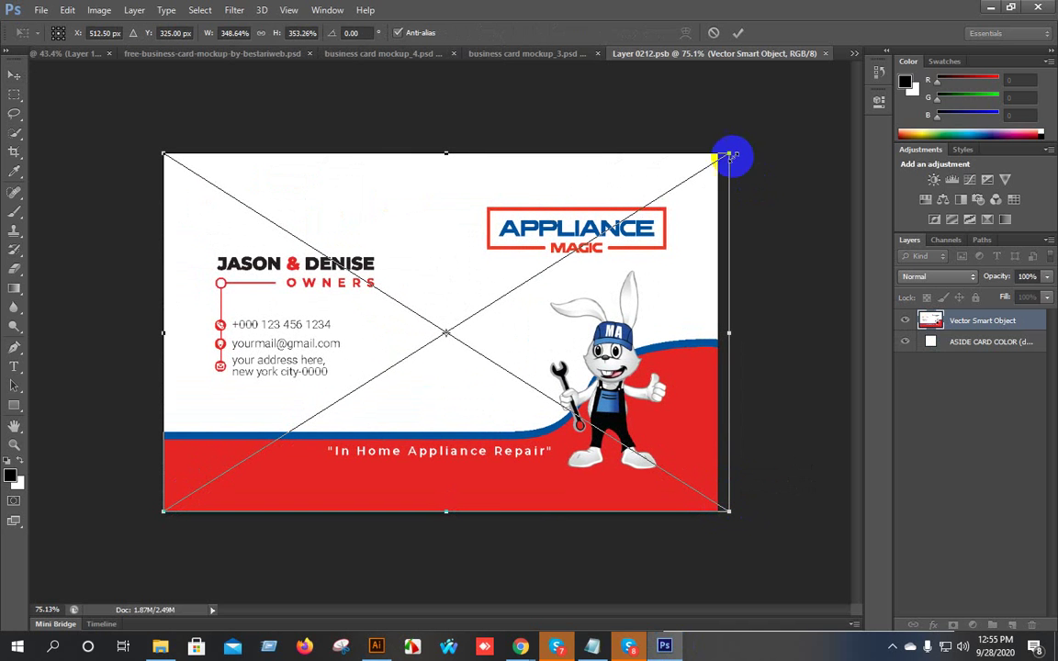
drag(729, 153, 767, 116)
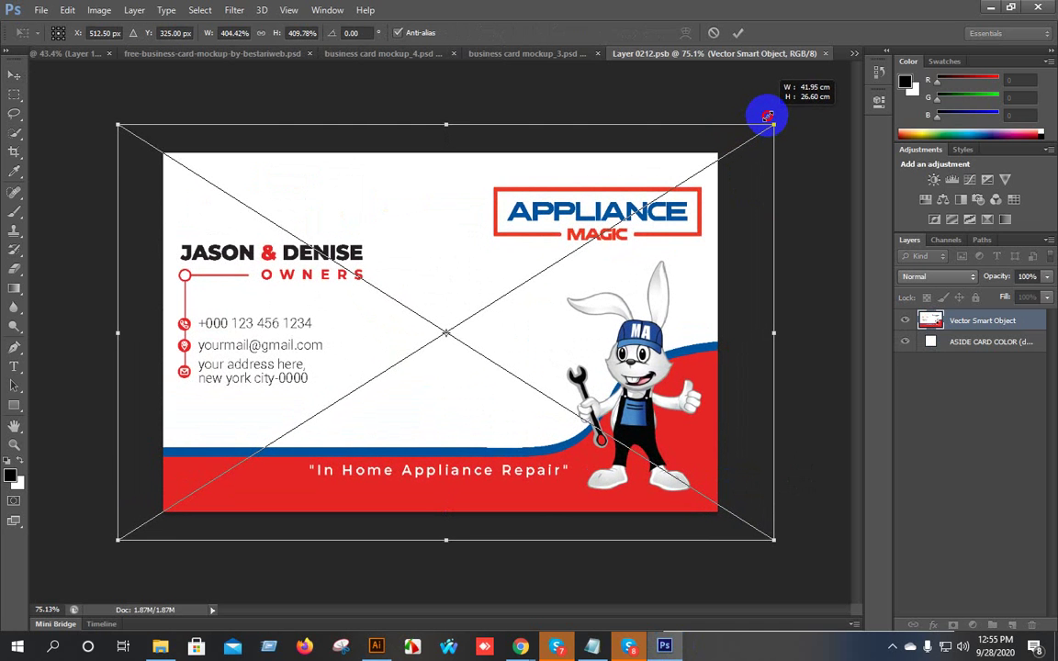
Nudge the placed card front down to a vertical position of 361 px so its red band ends nearer the canvas edge.
key(Down)
key(Down)
key(Down)
key(Down)
key(Down)
key(Down)
key(Down)
key(Down)
key(Down)
key(Down)
key(Down)
key(Down)
key(Down)
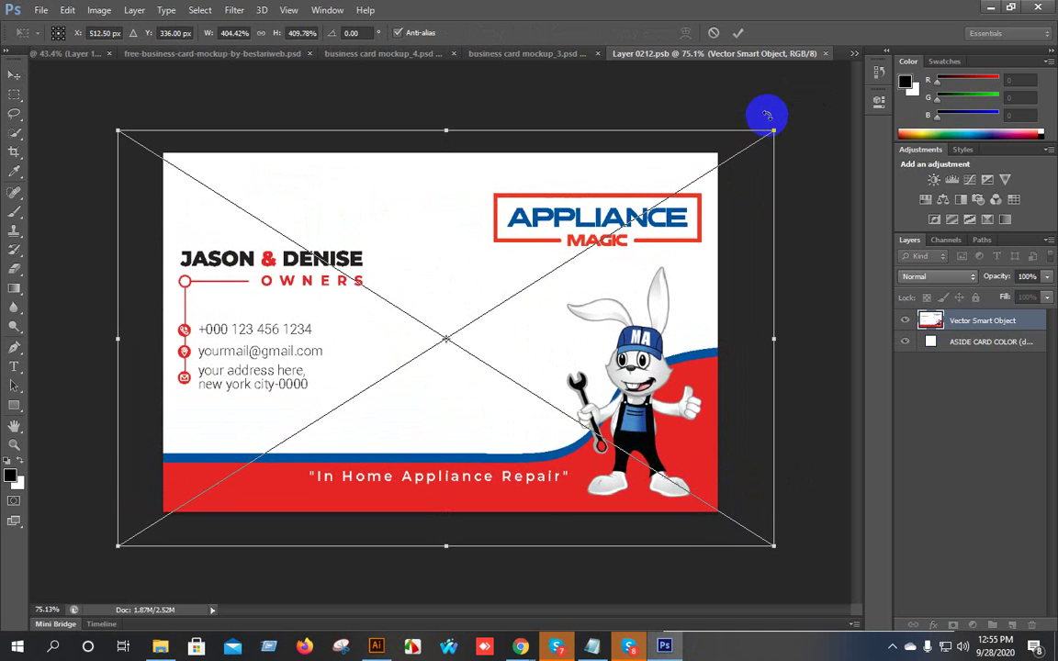
key(Down)
key(Down)
key(Down)
key(Down)
key(Down)
key(Down)
key(Down)
key(Down)
key(Down)
key(Down)
key(Down)
key(Down)
key(Down)
key(Down)
key(Down)
key(Down)
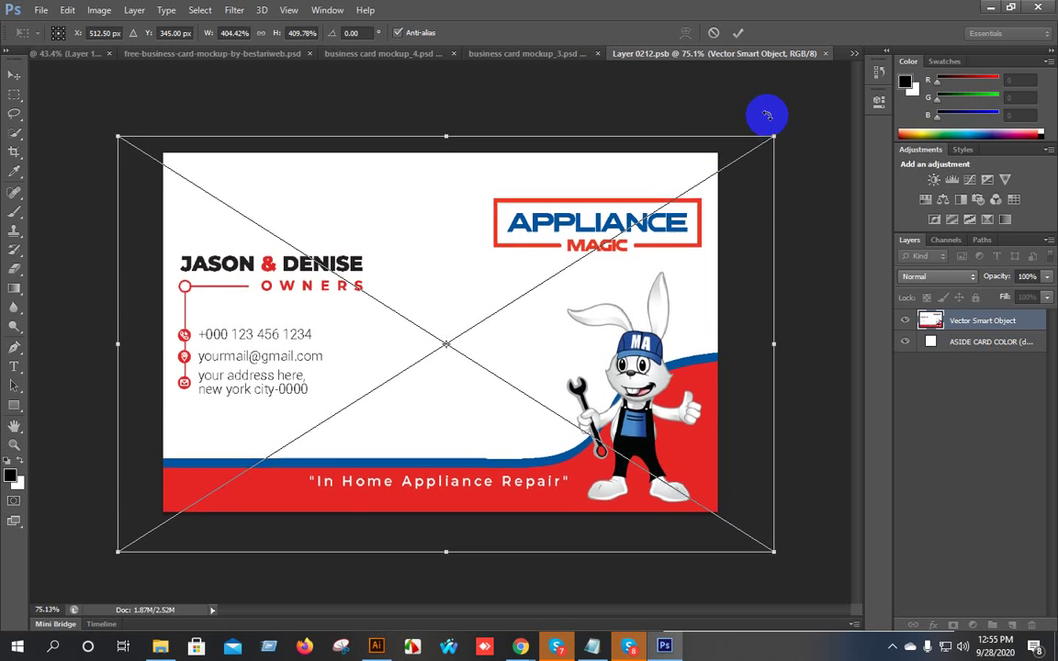
click(434, 476)
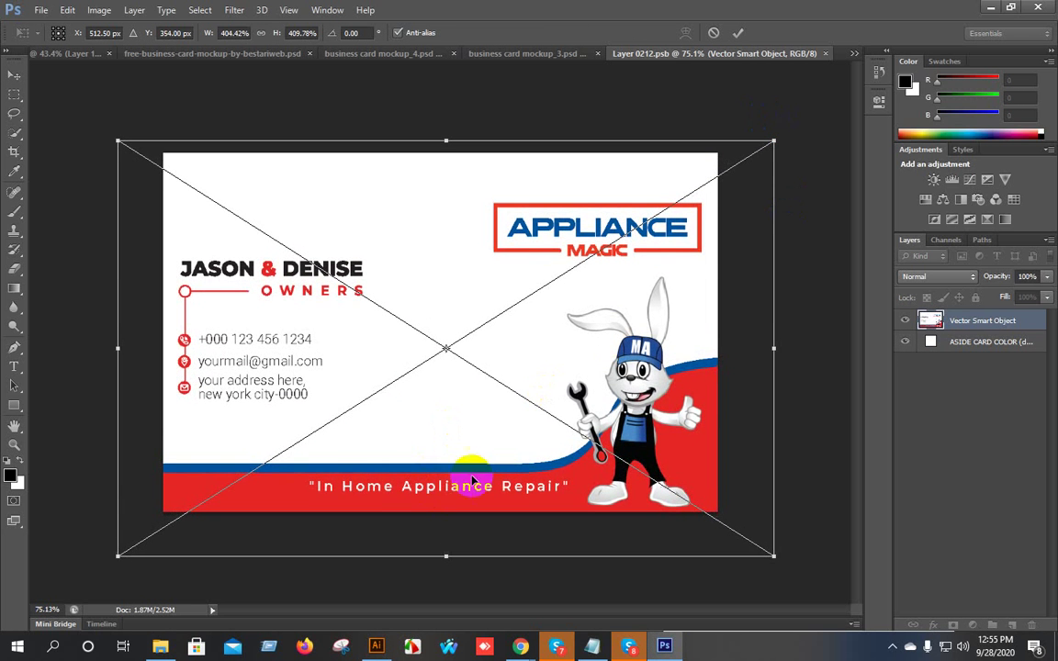
key(Down)
key(Down)
key(Down)
key(Down)
key(Down)
key(Down)
key(Down)
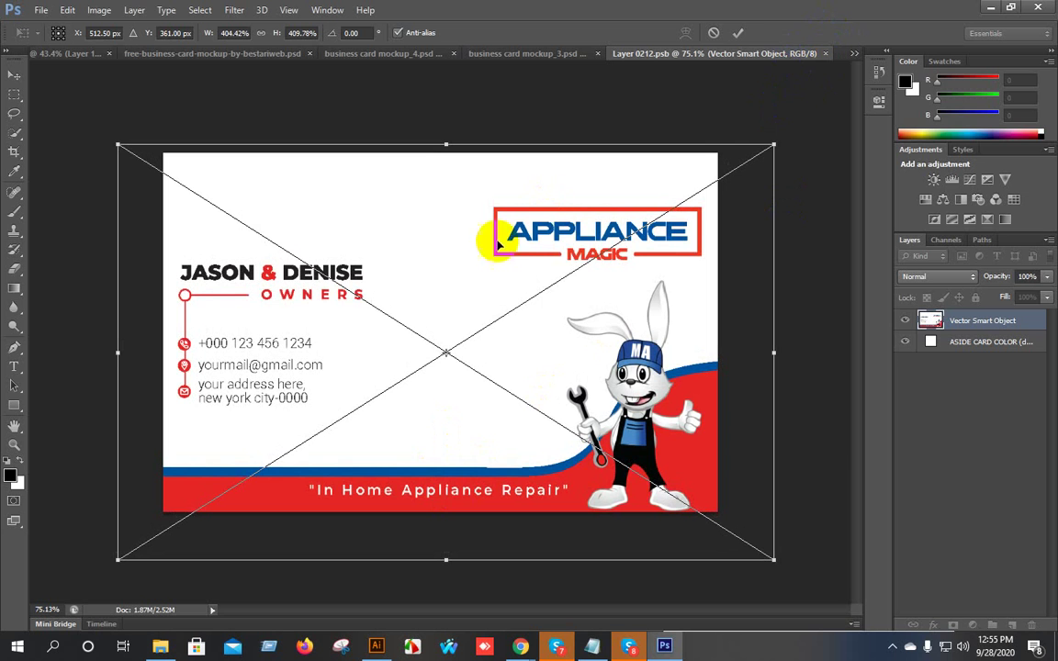
Commit the placed artwork, then close the ASIDE CARD smart object and save its changes.
click(737, 32)
click(825, 54)
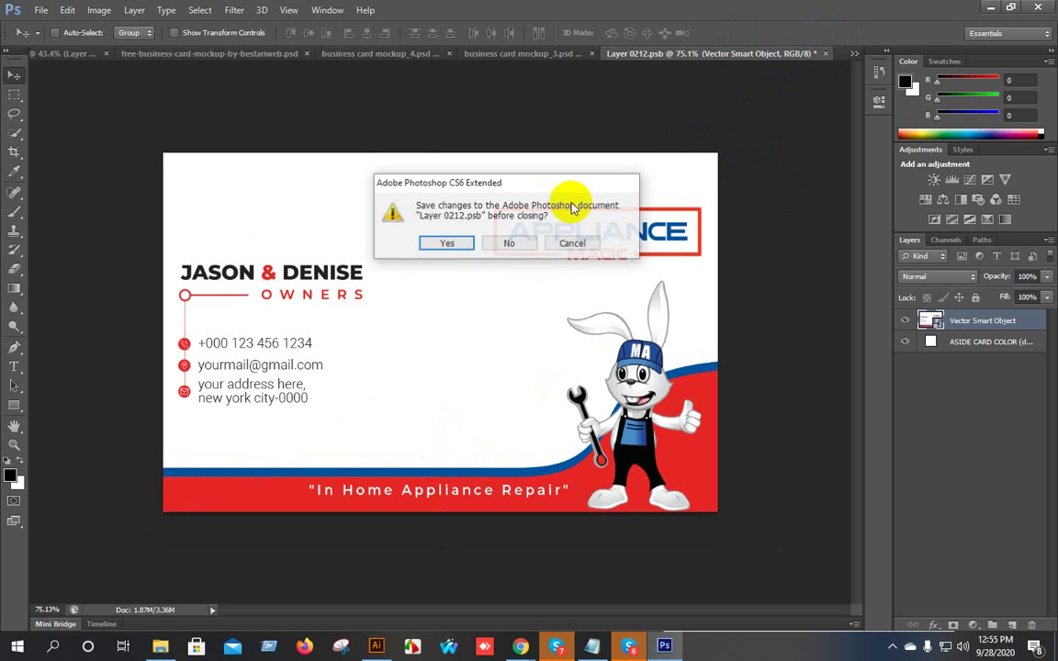
click(441, 243)
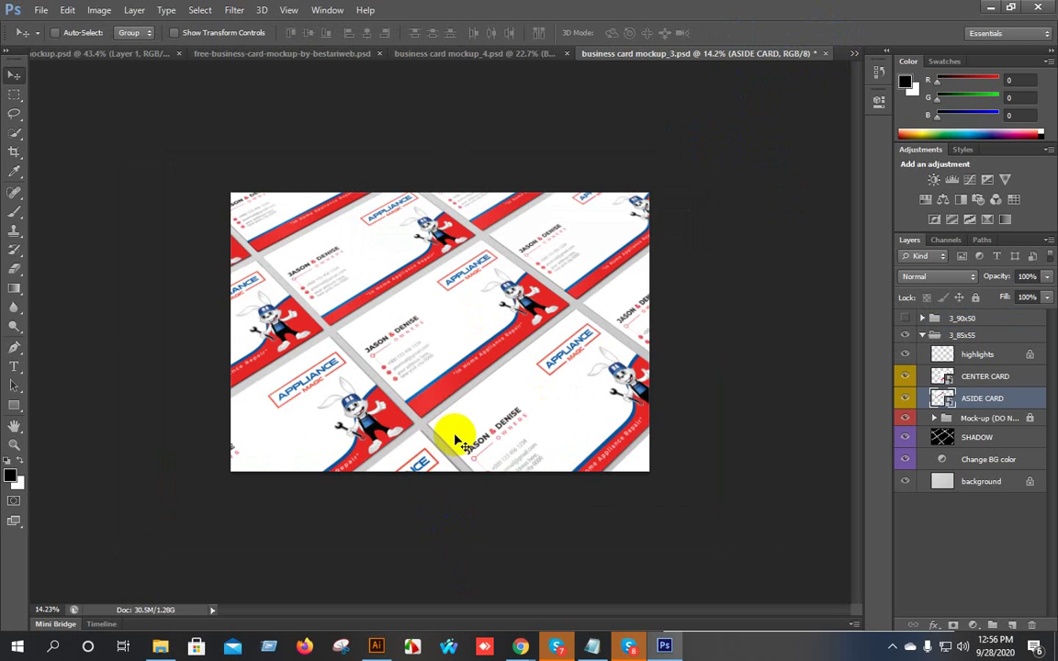
Examine the tagline spacing and wave band on the center and surrounding cards of the mockup.
scroll(512, 404, up, 8)
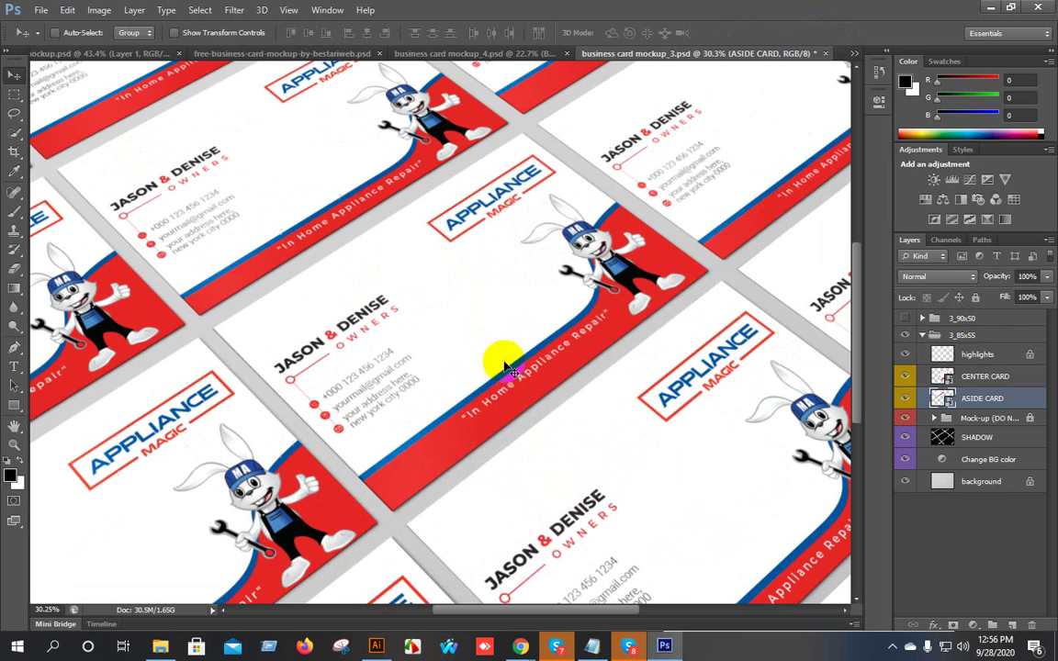
drag(377, 240, 420, 350)
scroll(529, 406, down, 1)
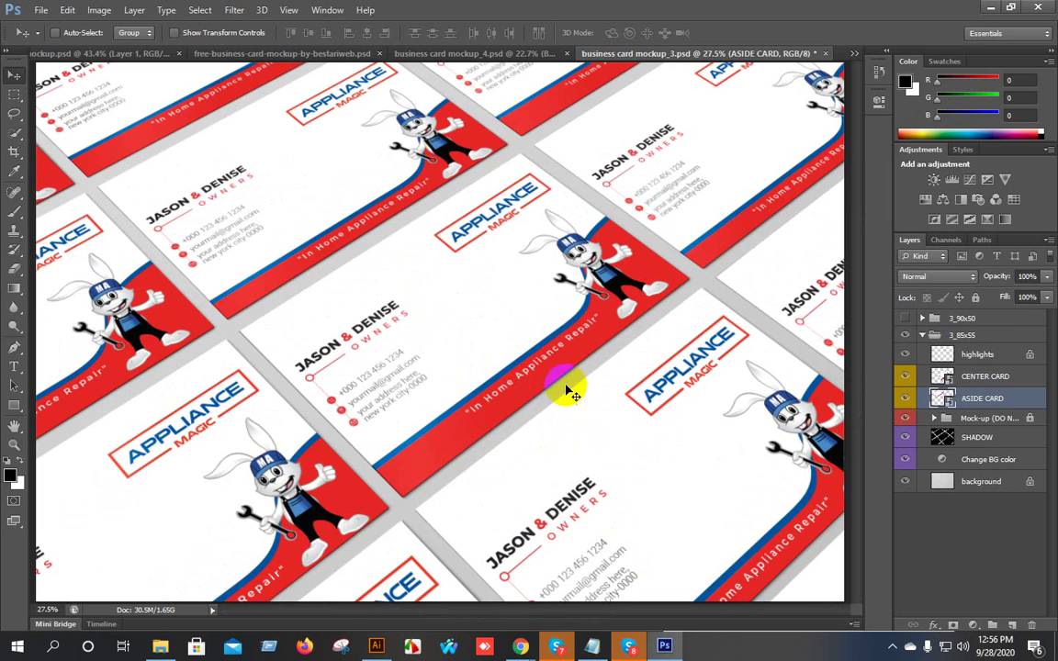
scroll(413, 292, down, 2)
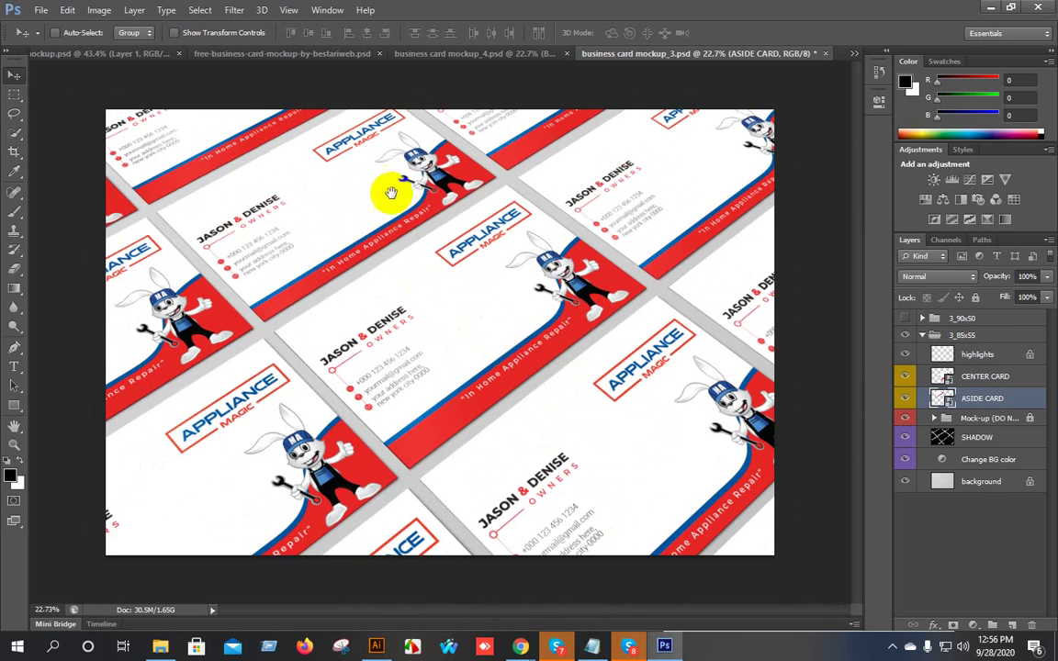
scroll(466, 274, up, 4)
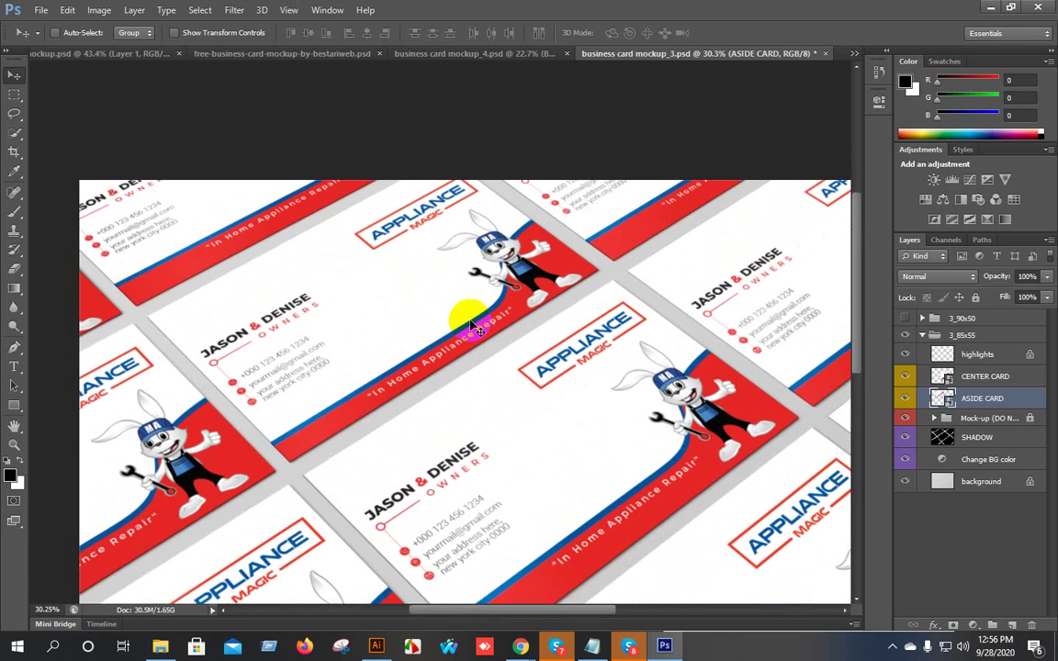
scroll(450, 320, up, 1)
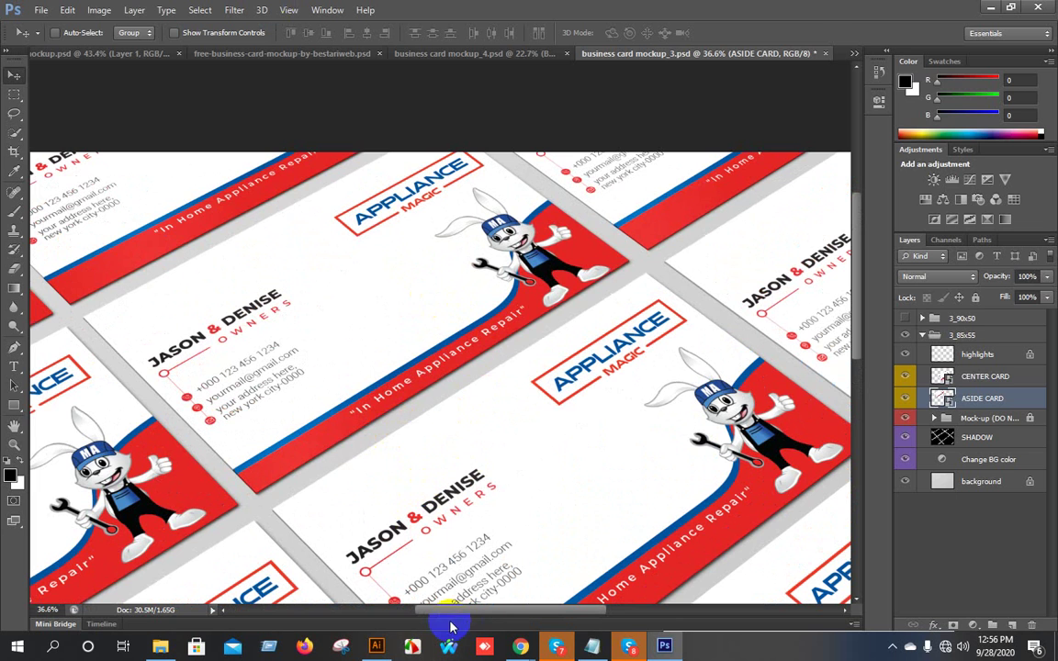
Switch to Illustrator and select all the artwork of the white card front.
click(376, 646)
click(707, 312)
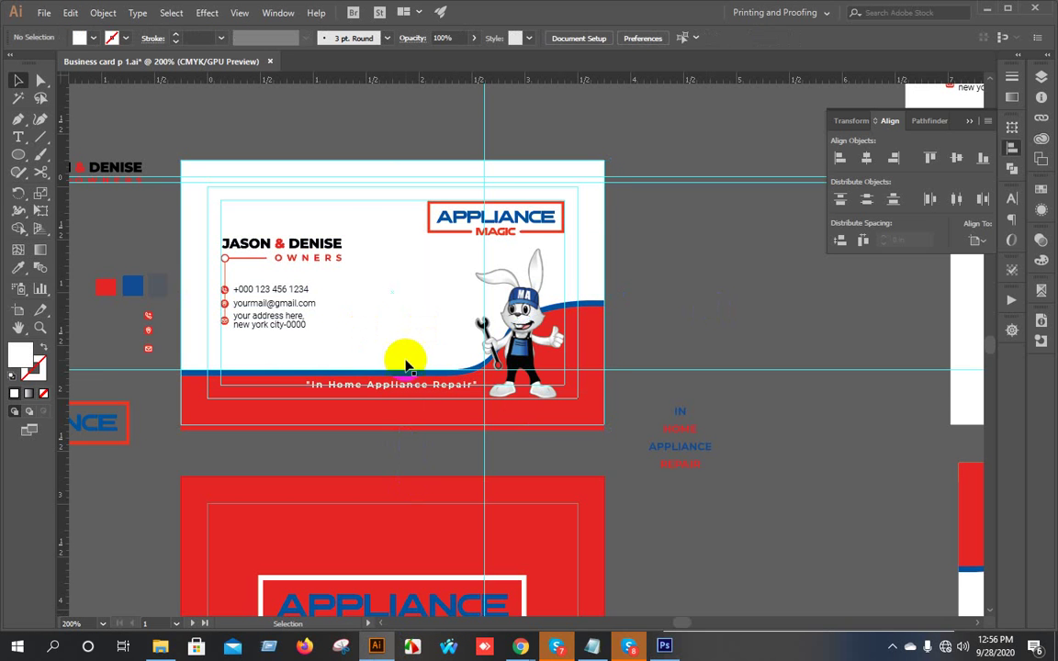
scroll(404, 358, down, 1)
key(super)
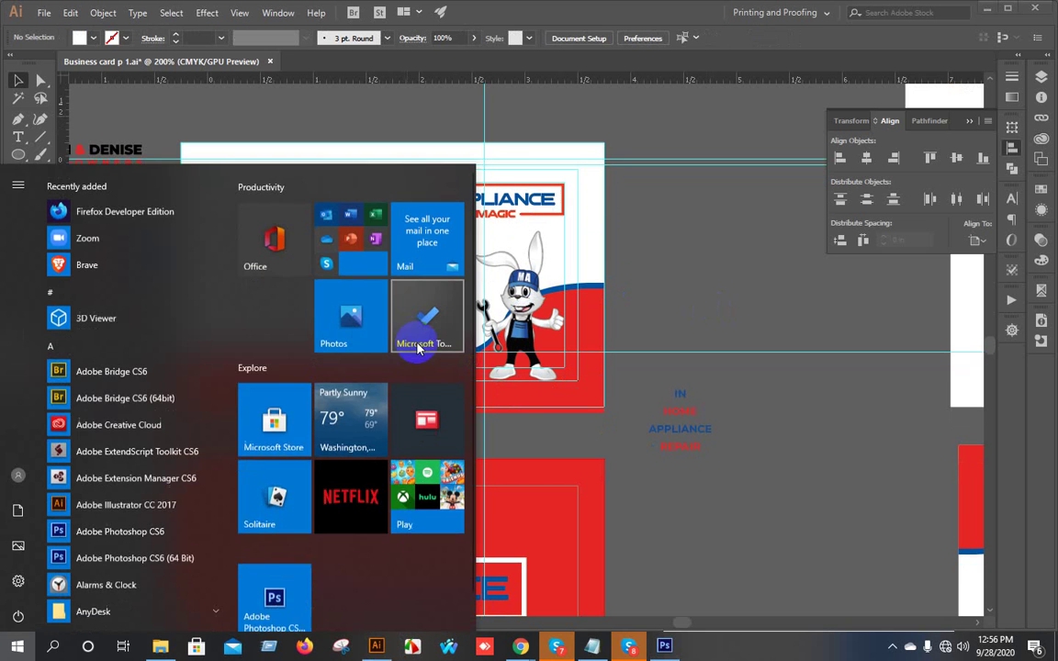
click(751, 229)
scroll(584, 329, down, 2)
drag(654, 281, 529, 307)
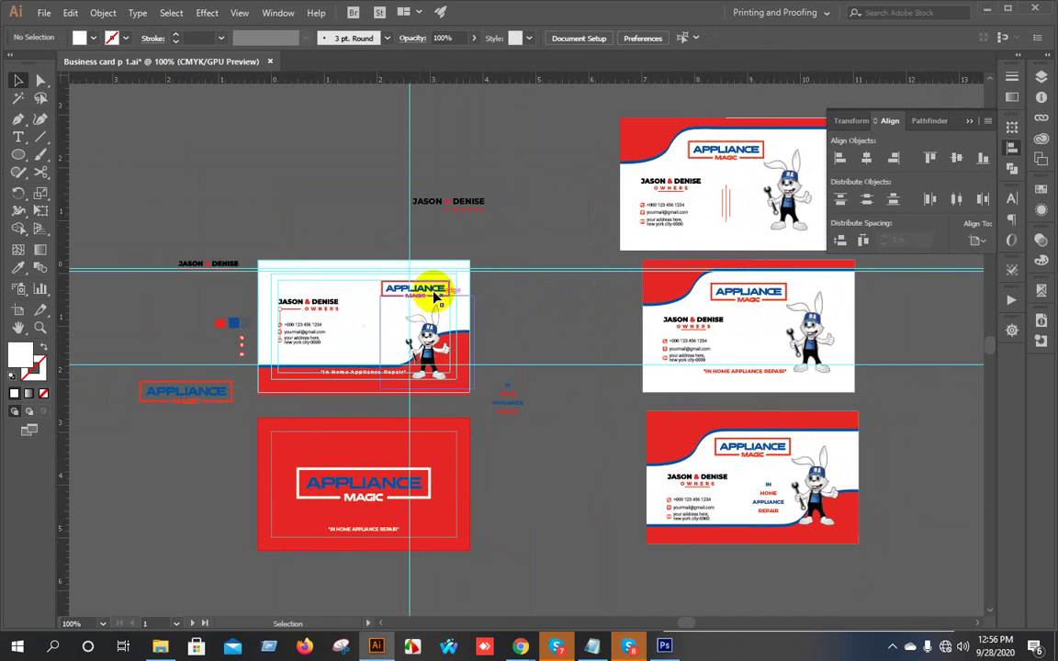
drag(300, 246, 438, 389)
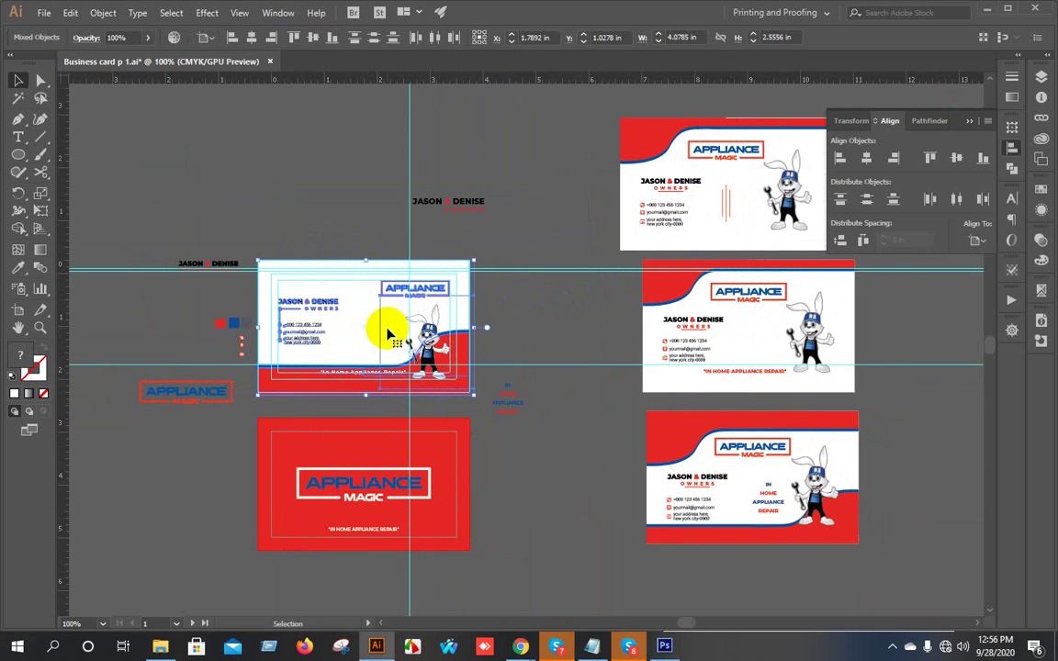
drag(377, 306, 778, 596)
scroll(566, 459, down, 1)
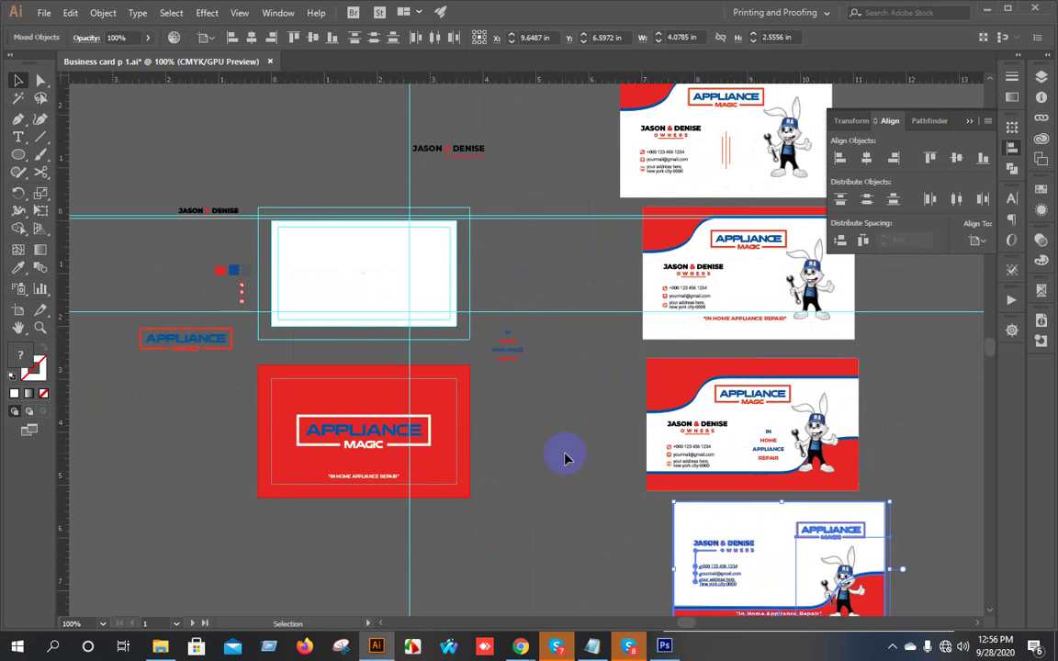
key(Delete)
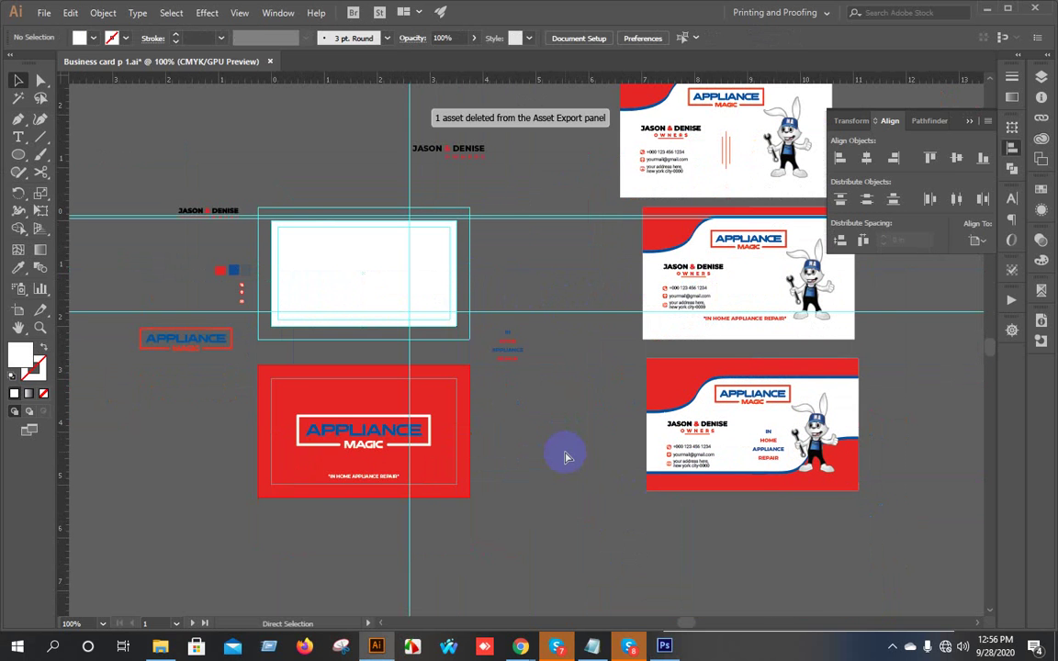
key(ctrl+z)
key(ctrl+z)
Place a copy of the selected card front below the column of saved card variations.
drag(411, 288, 771, 566)
click(542, 478)
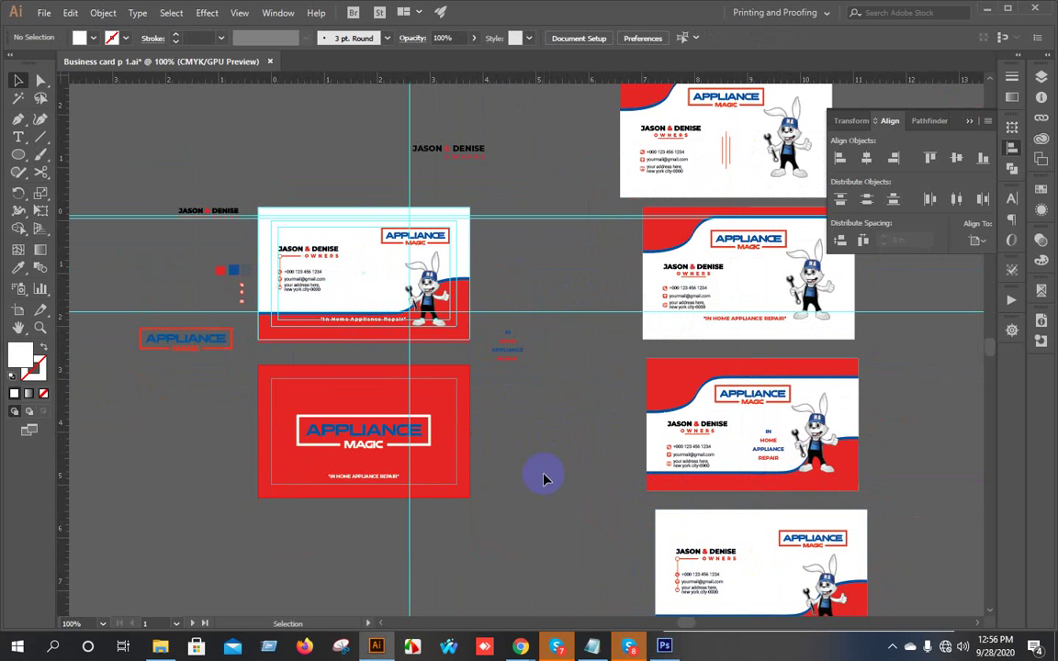
Ungroup the red and blue wave band on the original card front.
scroll(338, 487, up, 1)
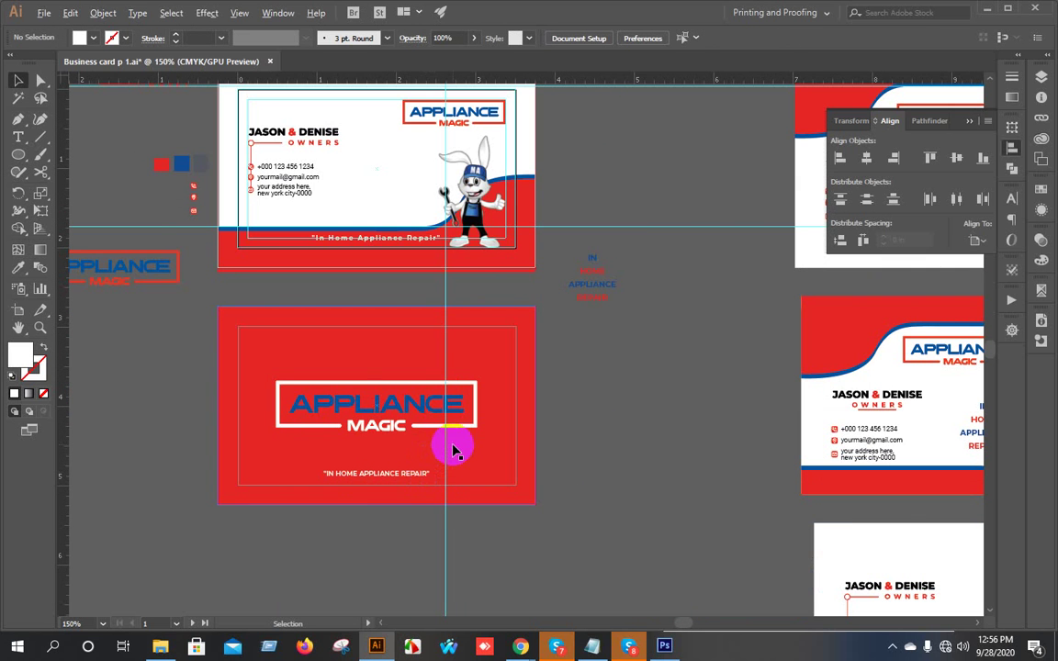
scroll(450, 445, up, 1)
scroll(450, 445, down, 1)
drag(614, 484, 553, 484)
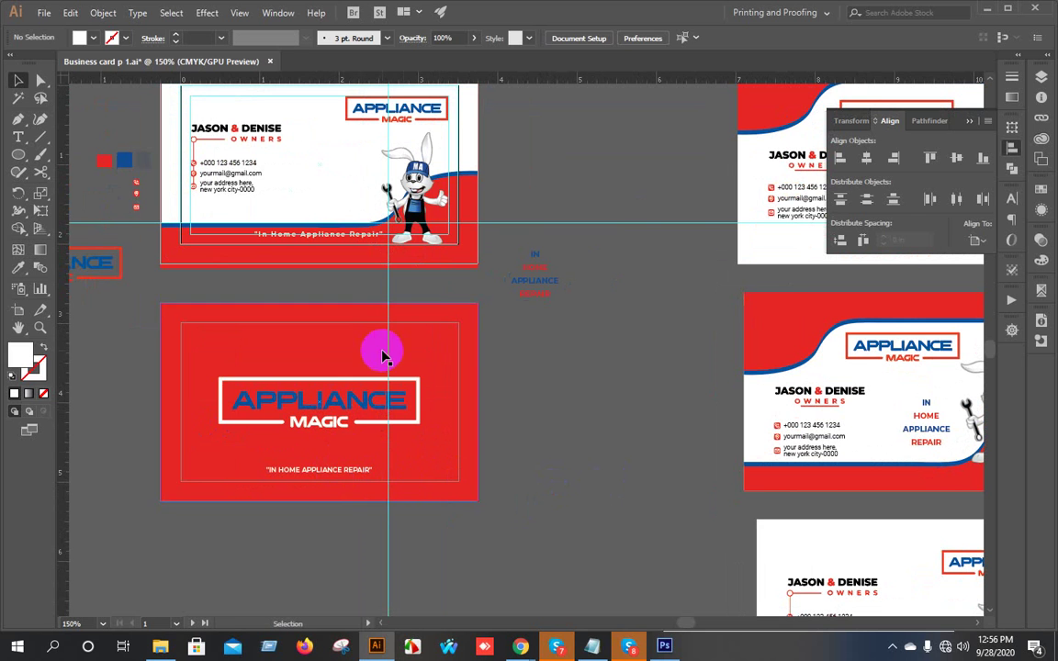
click(274, 259)
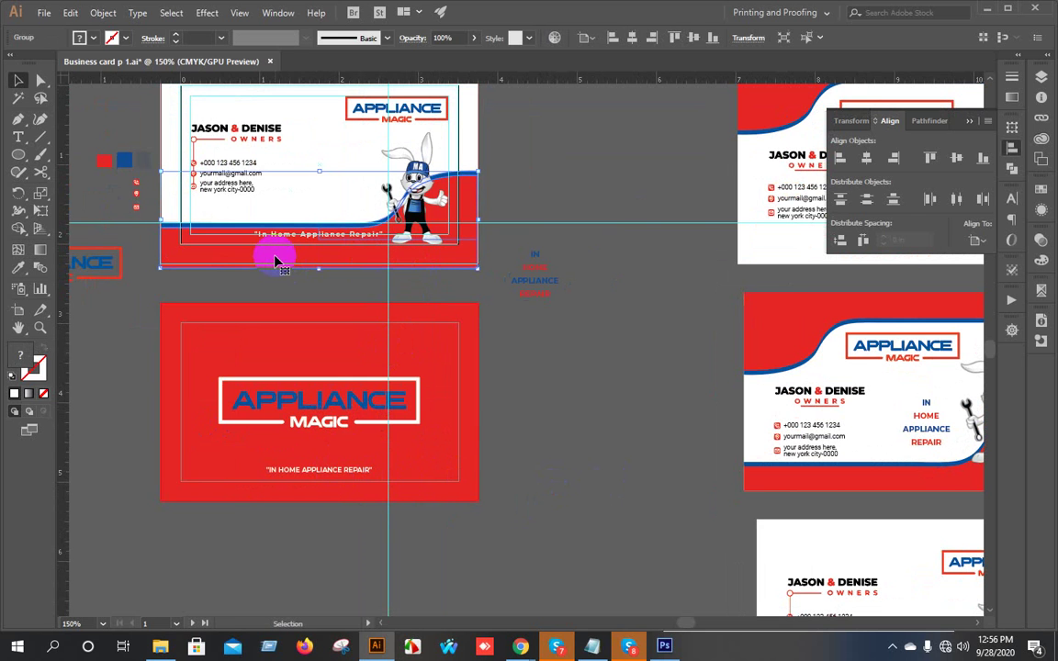
right_click(274, 260)
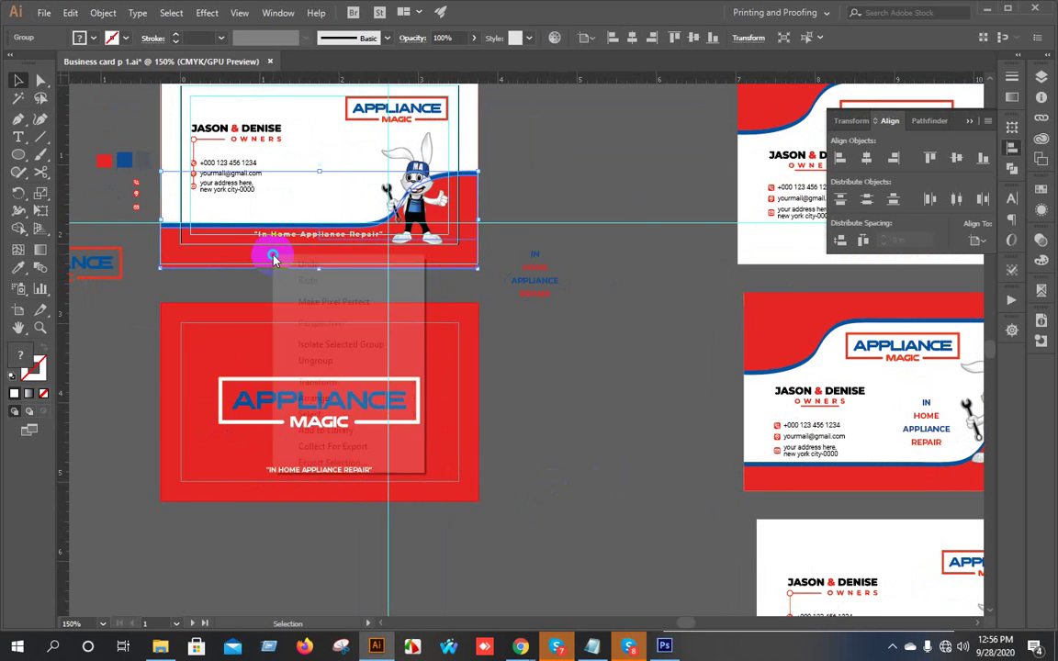
click(349, 359)
click(489, 299)
drag(267, 255, 286, 448)
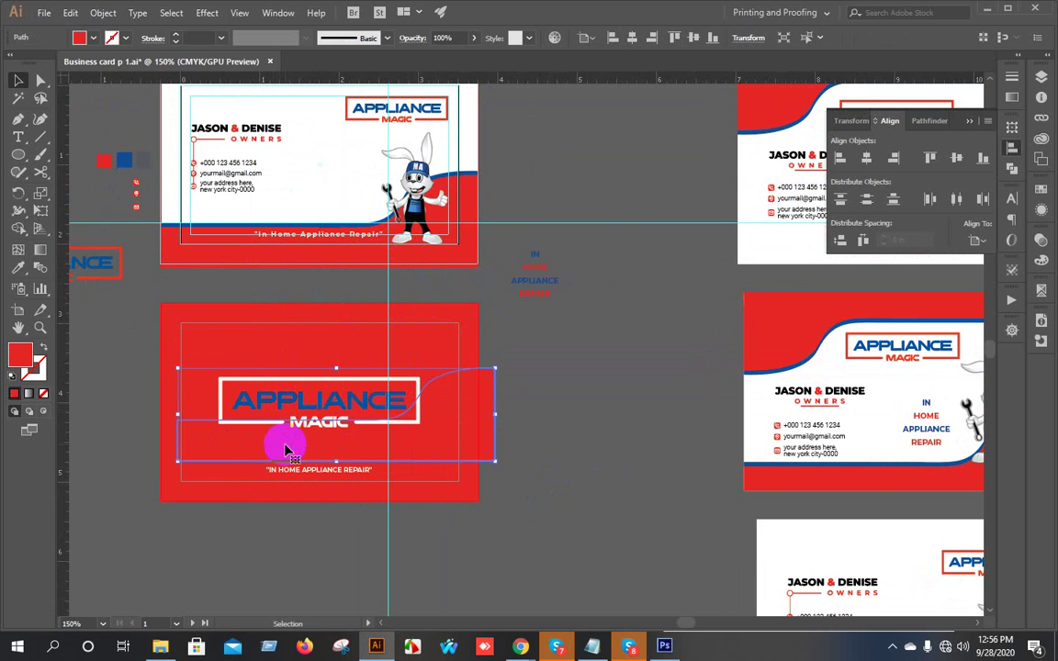
drag(480, 395, 557, 447)
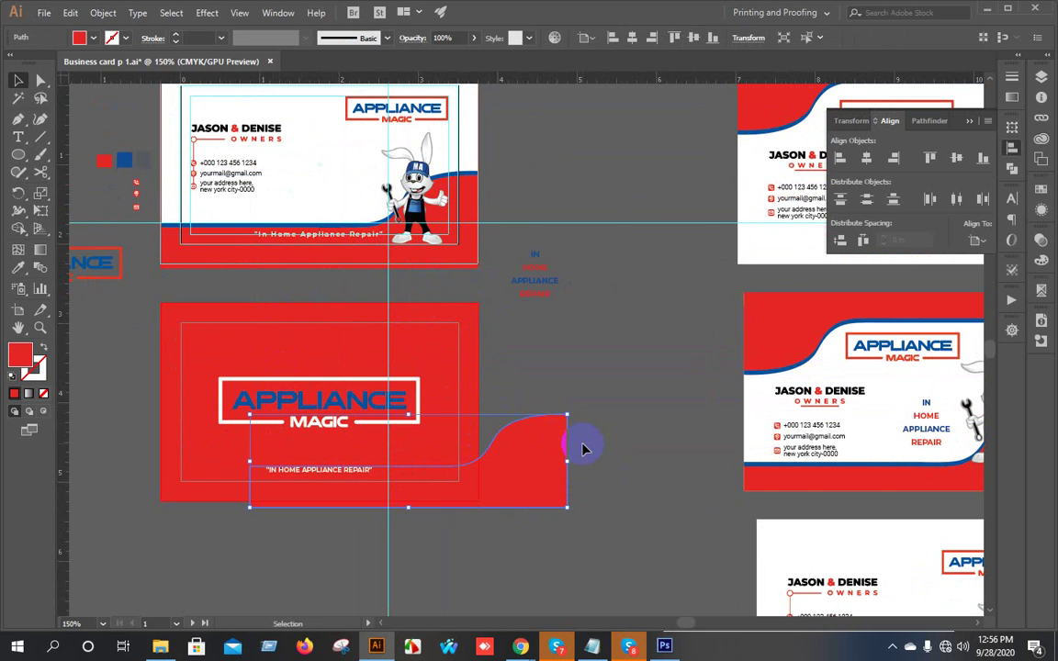
key(Delete)
click(271, 275)
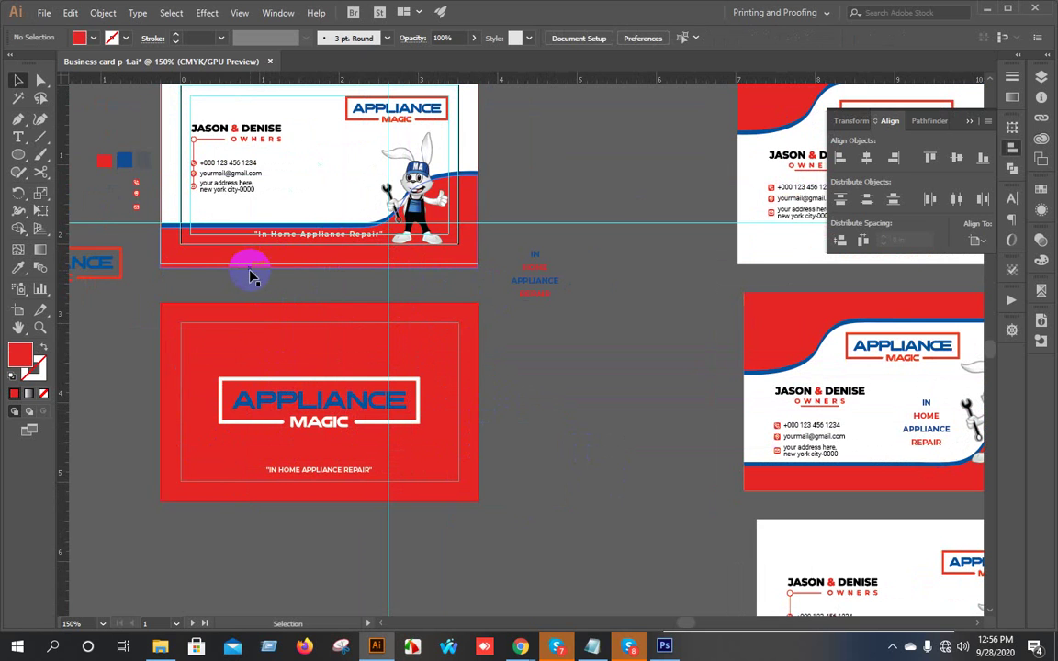
key(ctrl+z)
key(Delete)
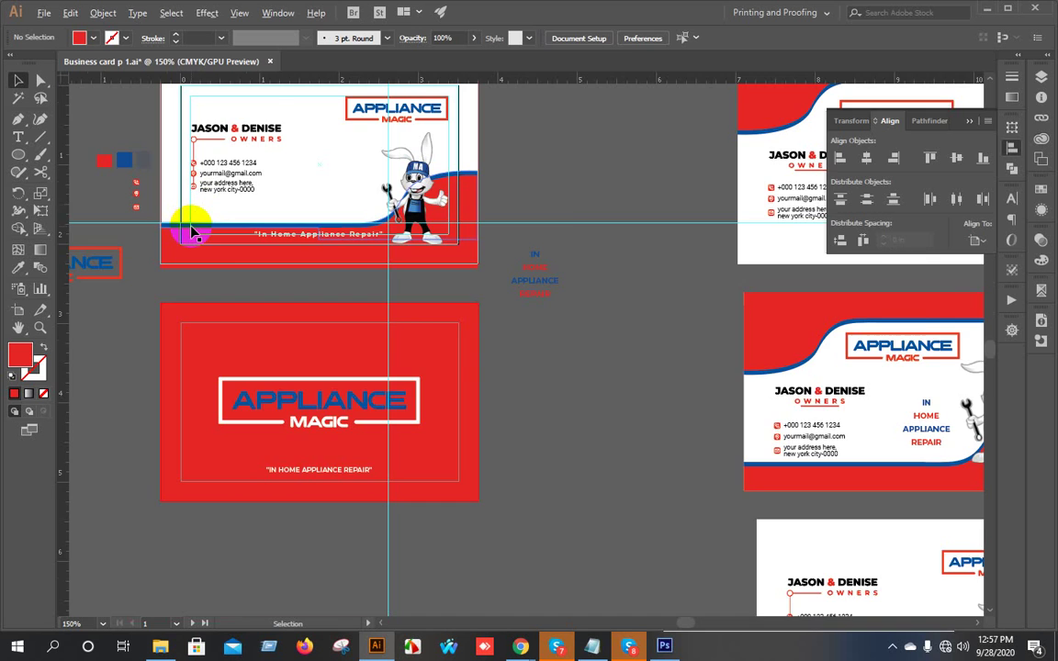
Group the blue stripe and red band of the card front and place a copy across the lower part of the red card back.
scroll(196, 231, up, 4)
click(239, 228)
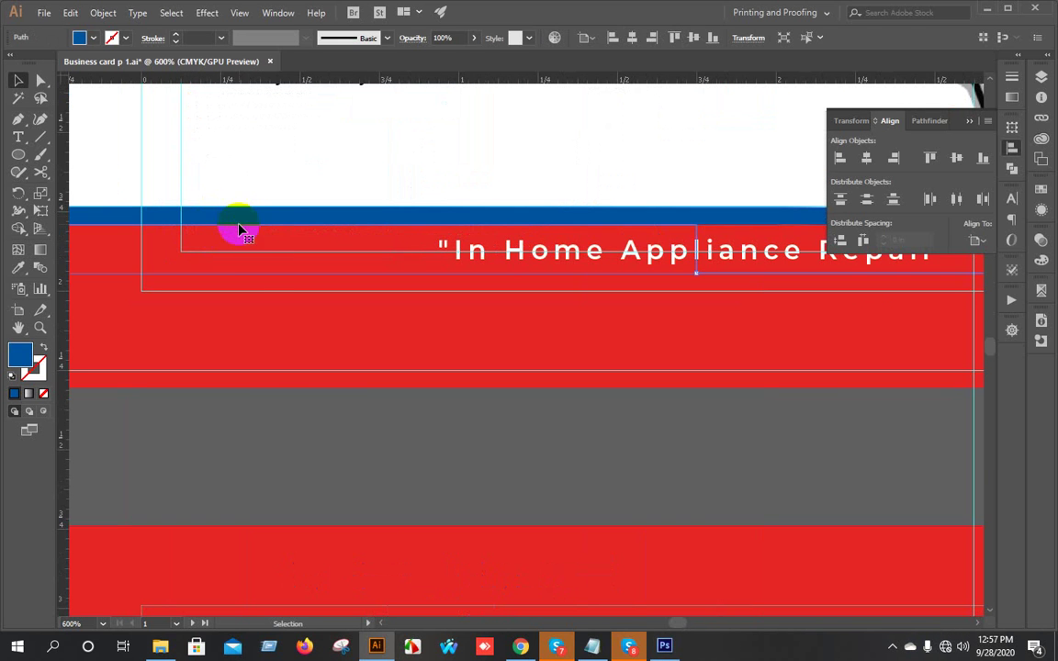
shift+click(232, 317)
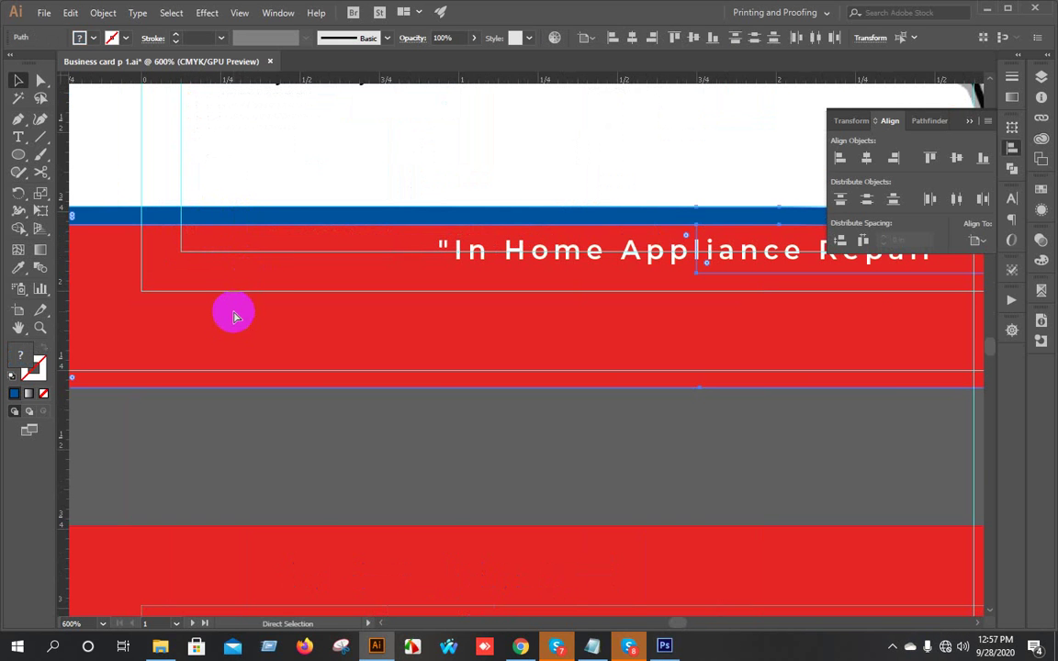
scroll(262, 313, down, 3)
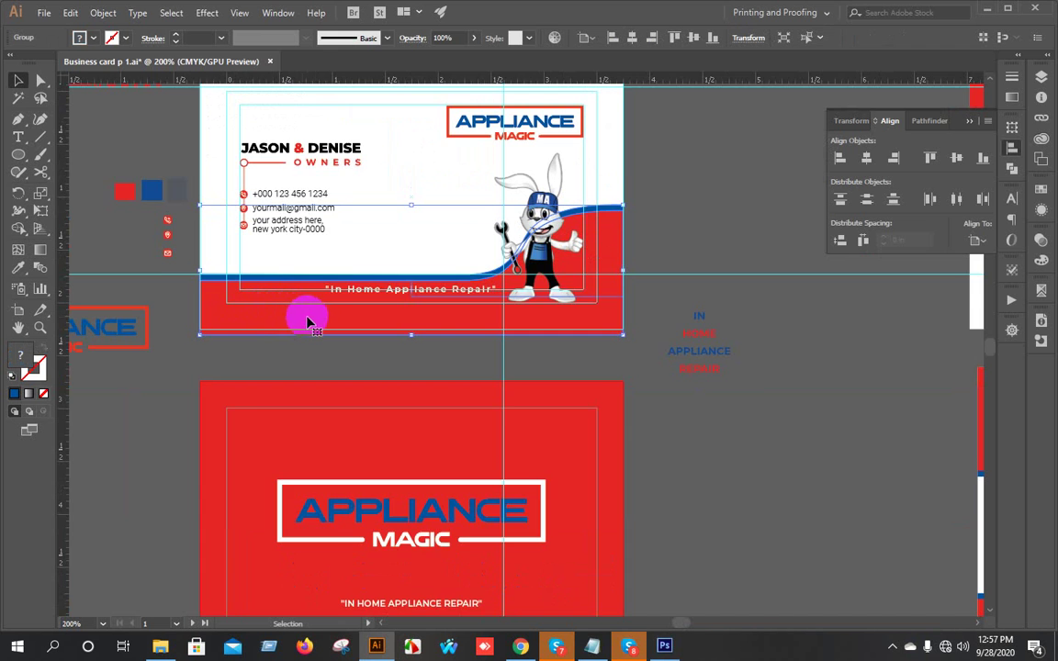
scroll(308, 322, down, 2)
drag(323, 236, 329, 545)
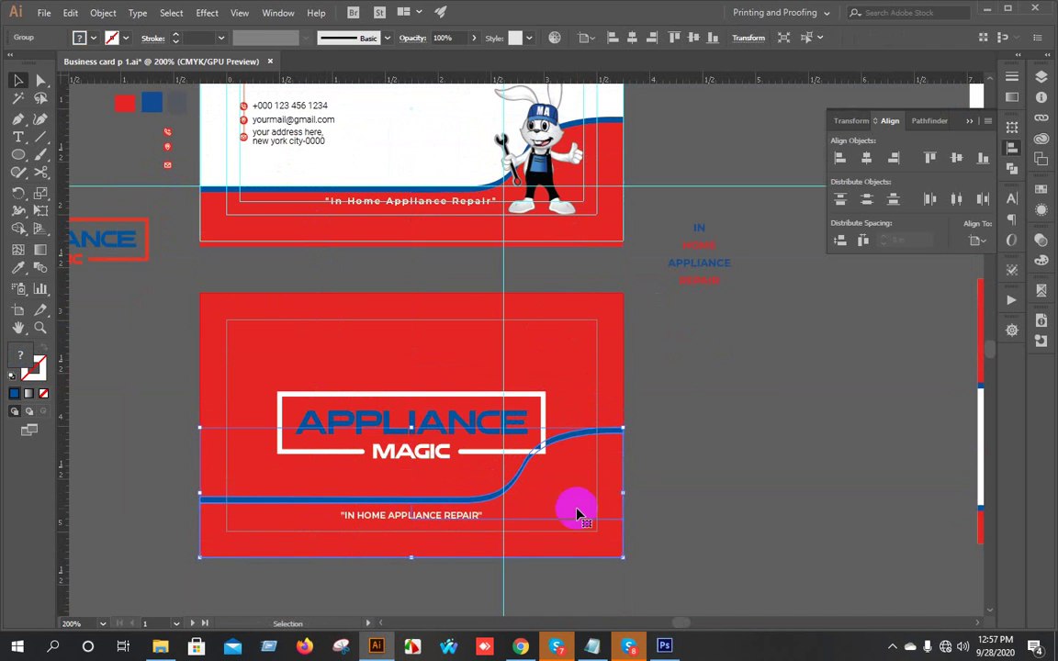
Nudge the copied wave group down so its straight stripe runs just below the tagline on the card back.
scroll(587, 510, up, 2)
drag(746, 488, 817, 399)
scroll(797, 395, down, 1)
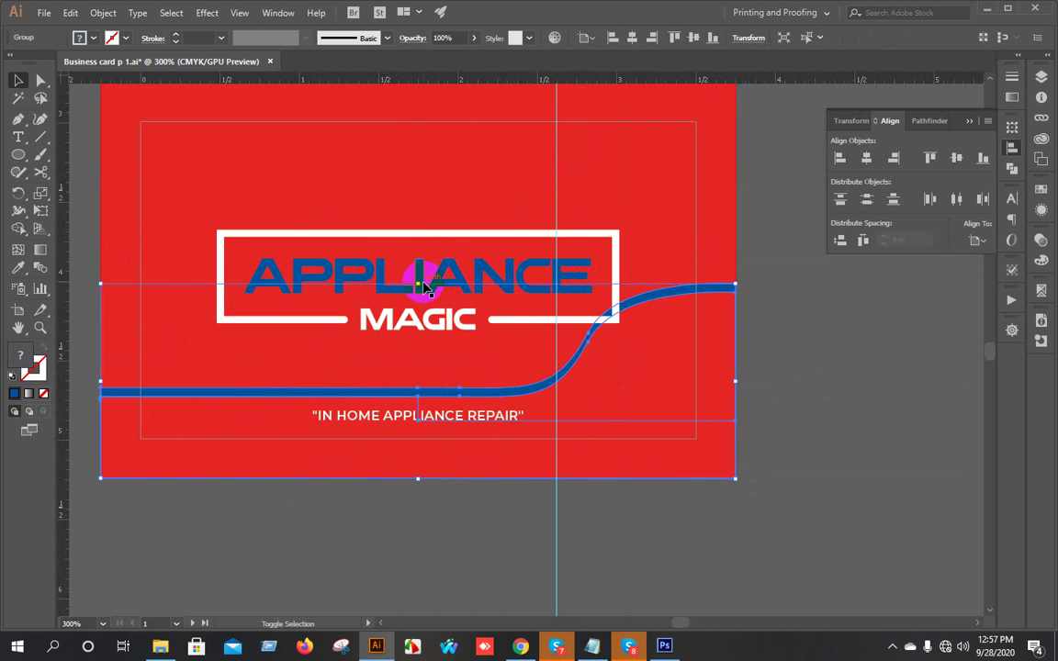
key(shift+Down)
key(shift+Down)
key(Down)
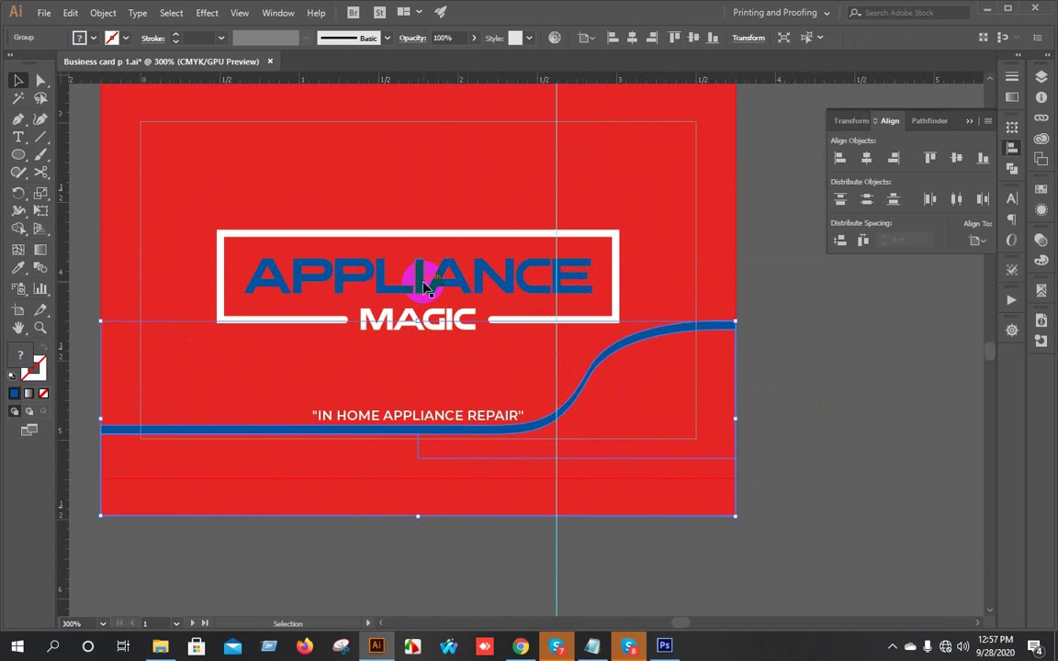
key(Up)
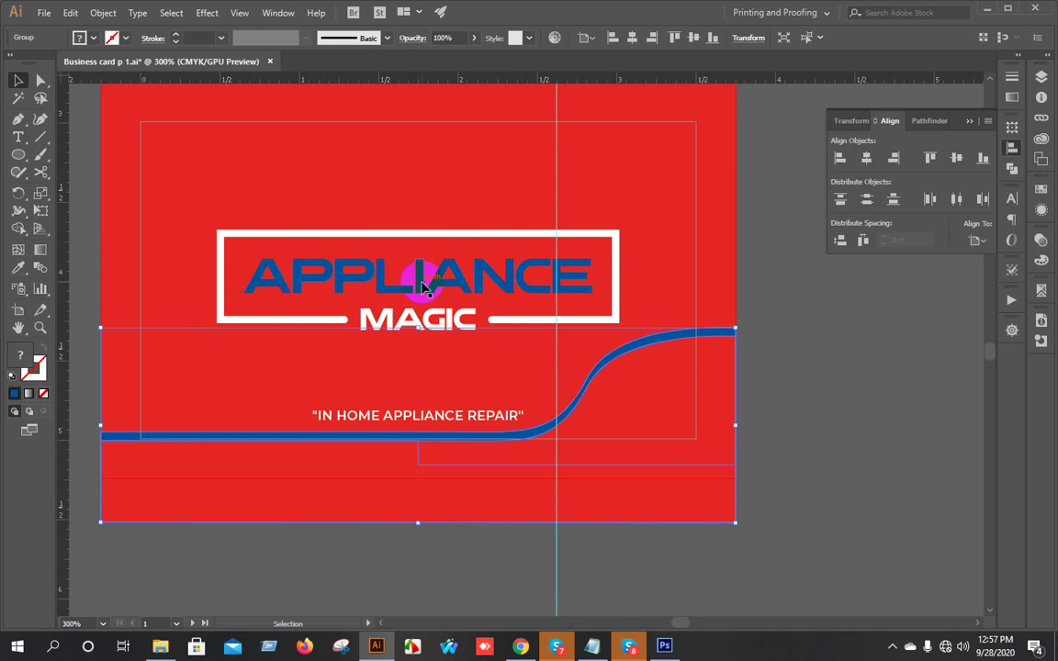
Ungroup the copied wave and recolor its red bottom band with the blue sampled from the APPLIANCE lettering.
right_click(609, 410)
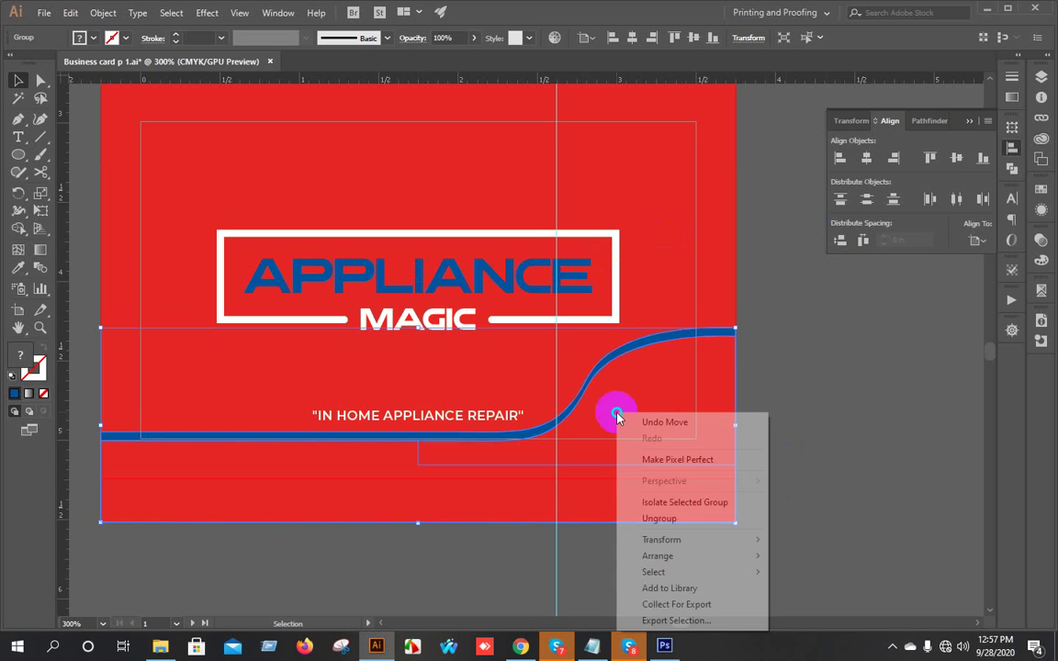
click(794, 498)
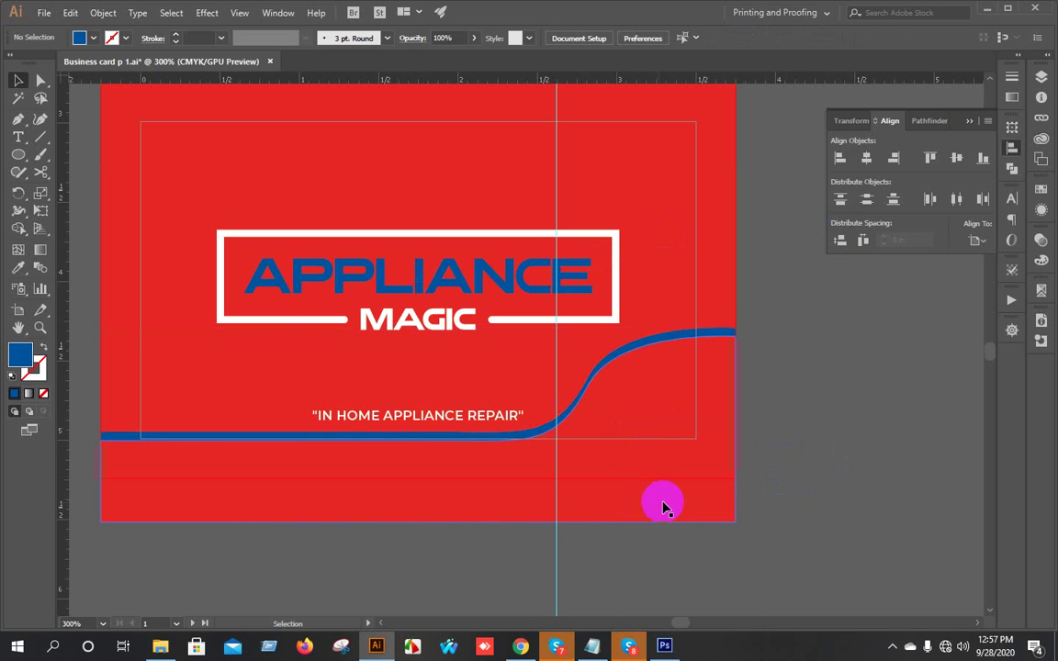
click(603, 502)
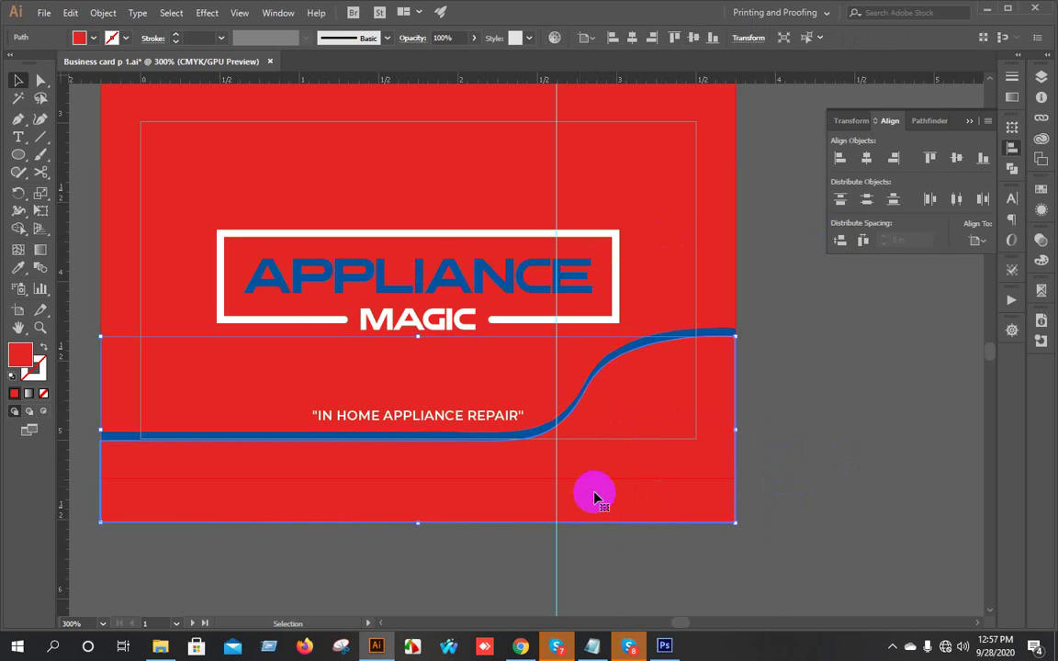
key(i)
click(453, 278)
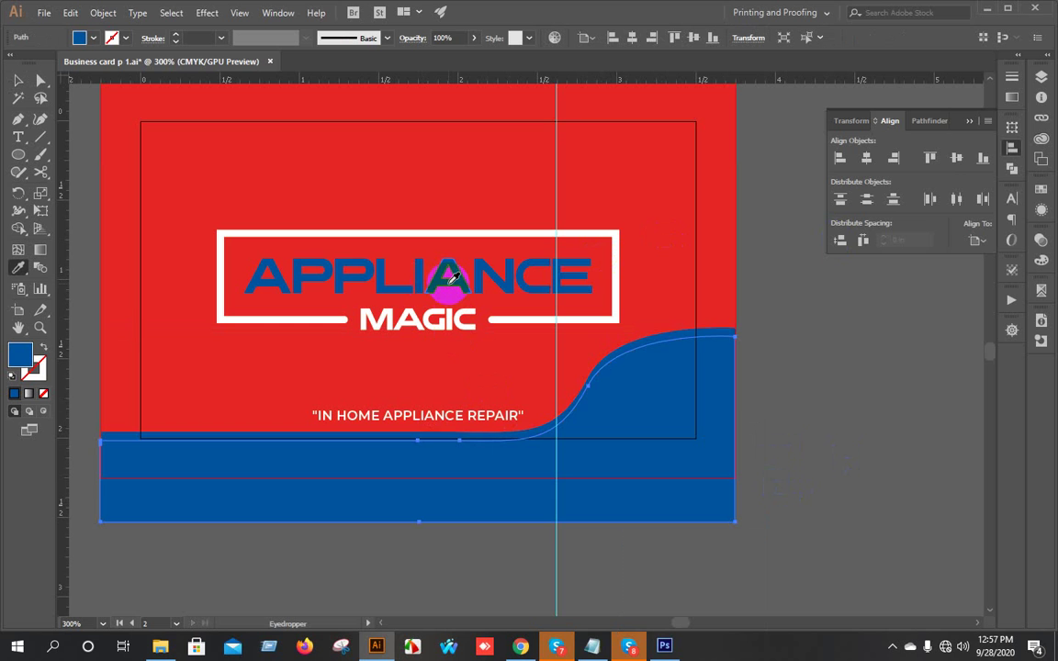
key(v)
click(482, 334)
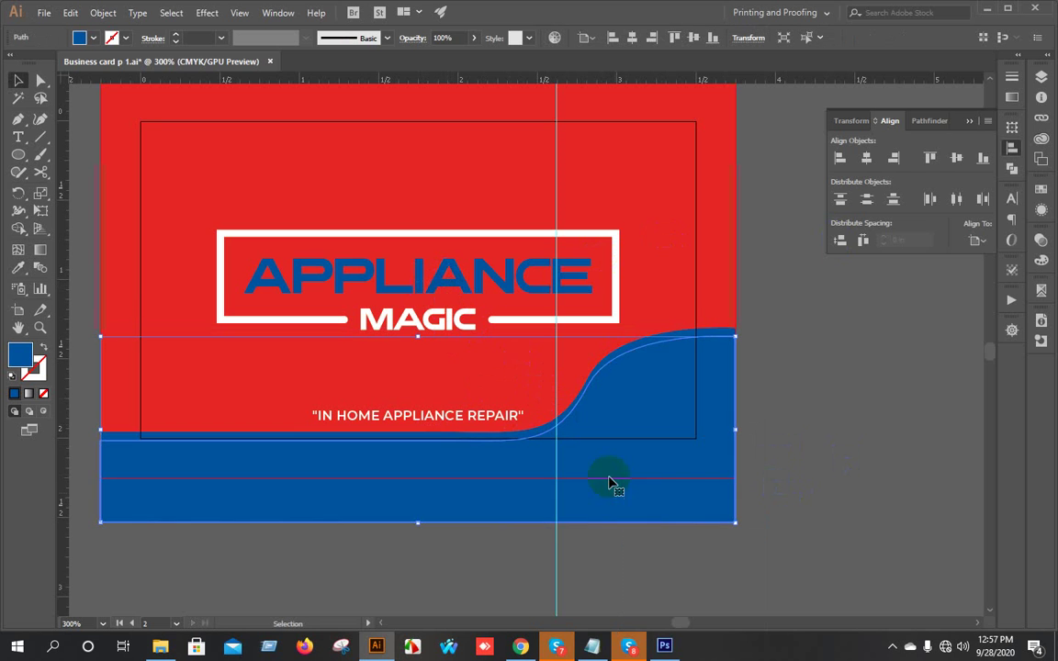
click(880, 390)
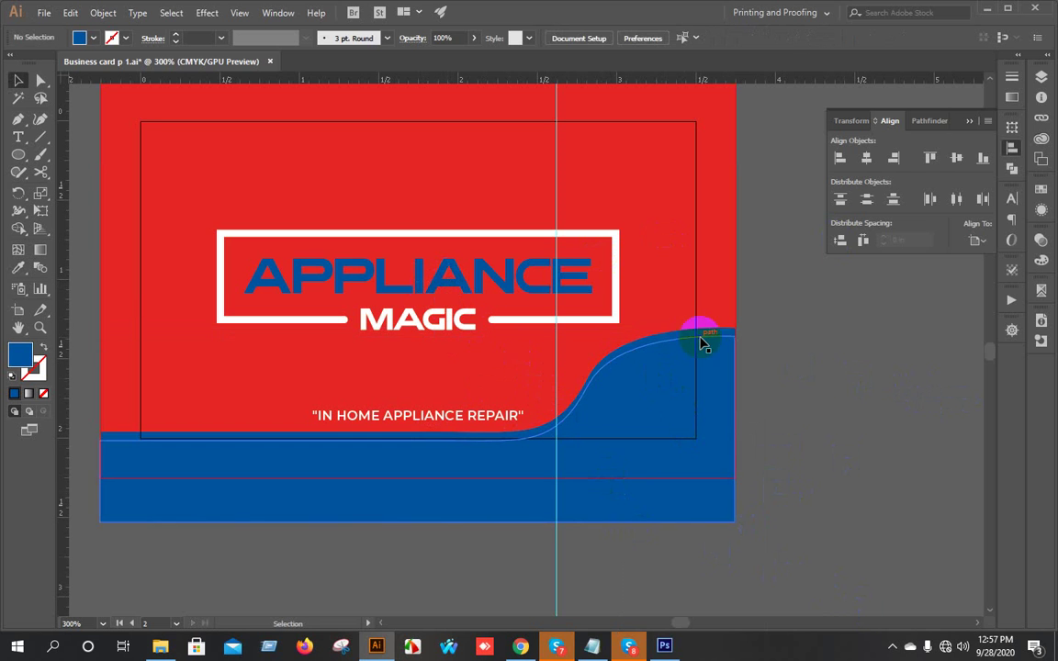
Recolor the blue wave stripe on the card back with the white sampled from the logo frame.
click(646, 347)
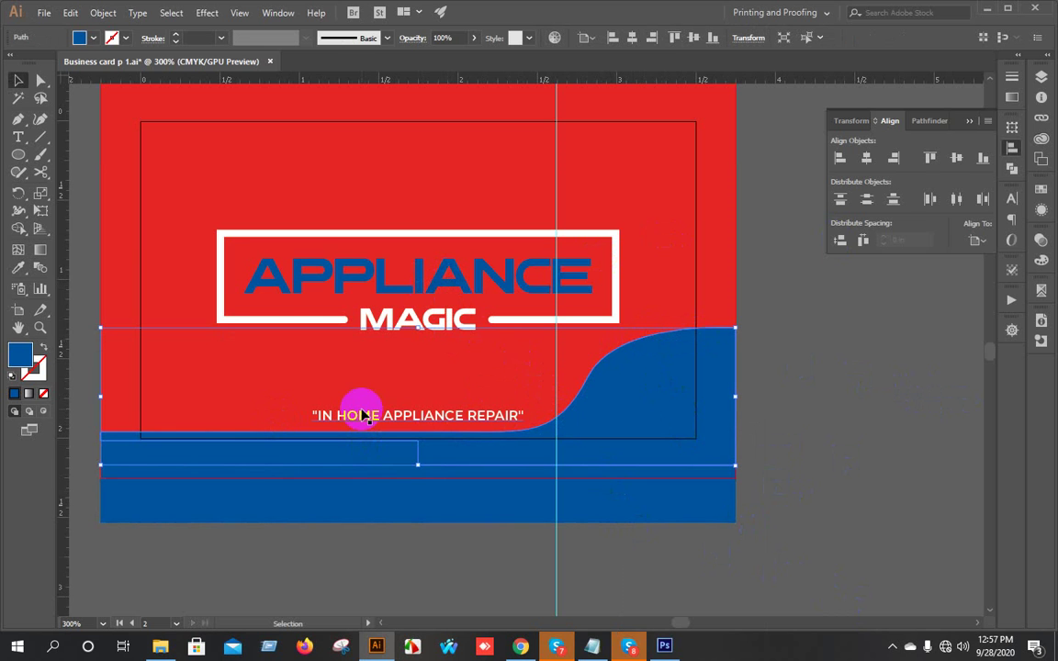
key(i)
click(287, 318)
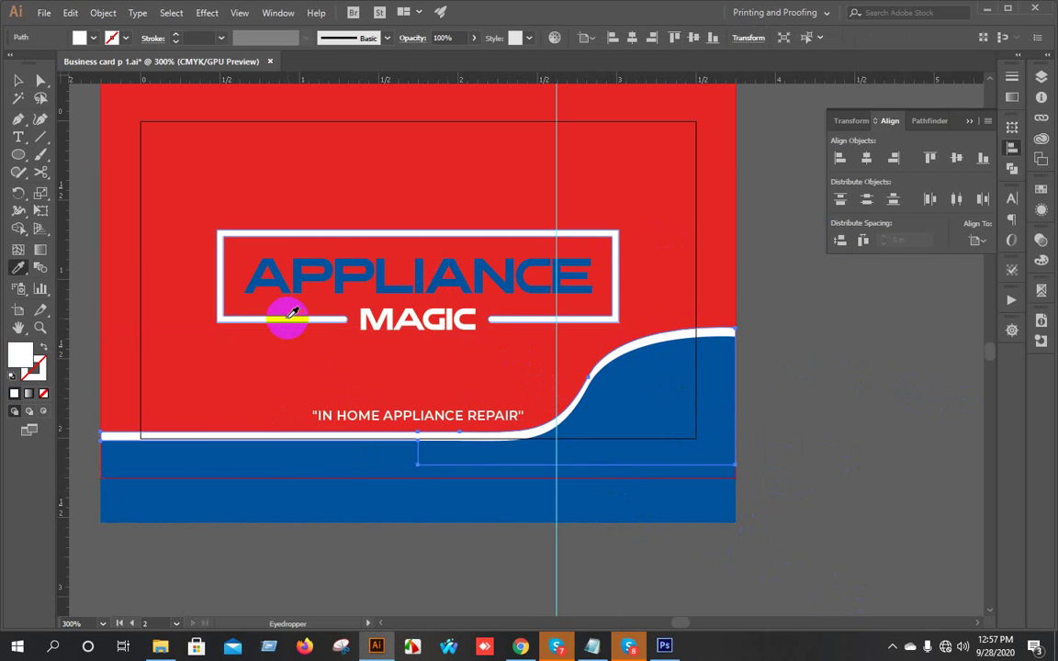
click(18, 81)
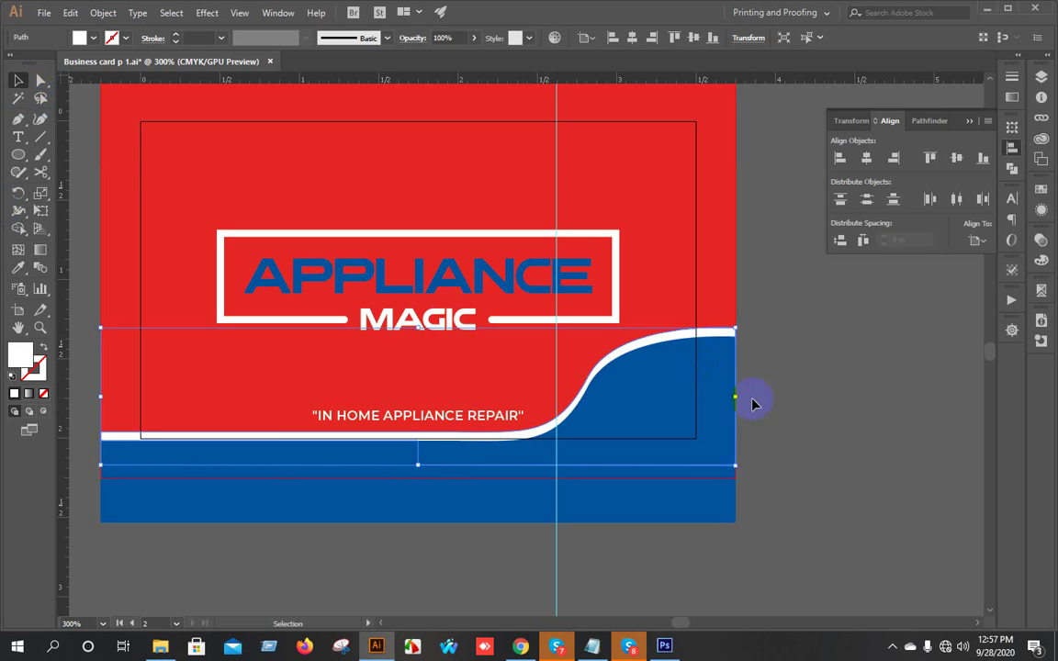
Group the white wave stripe with the blue band on the card back.
scroll(766, 410, up, 3)
shift+click(649, 523)
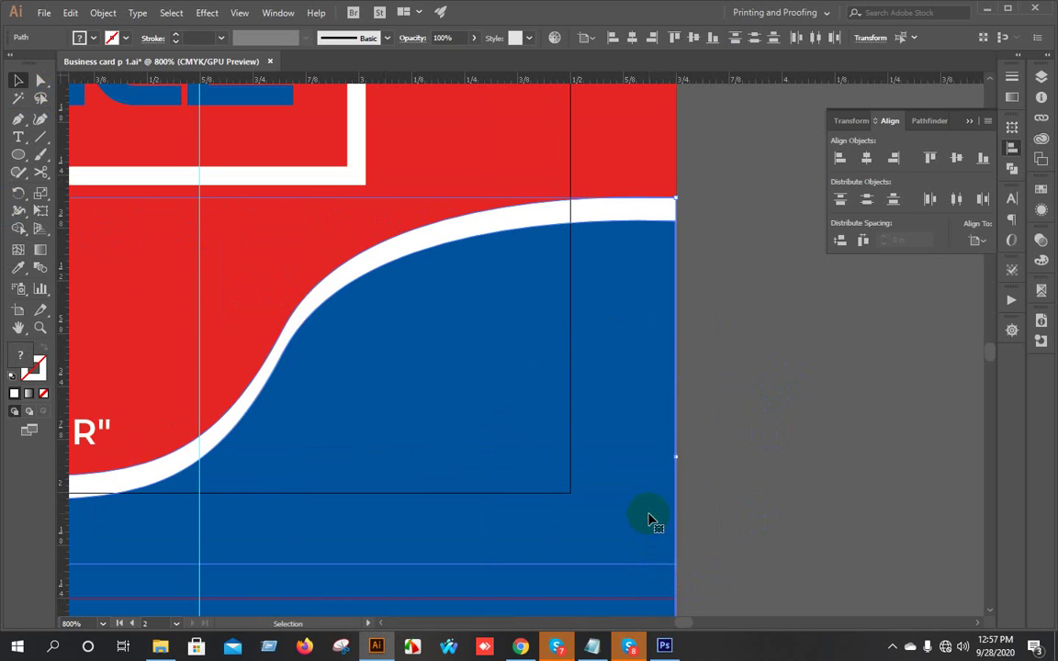
key(ctrl+g)
scroll(702, 531, down, 4)
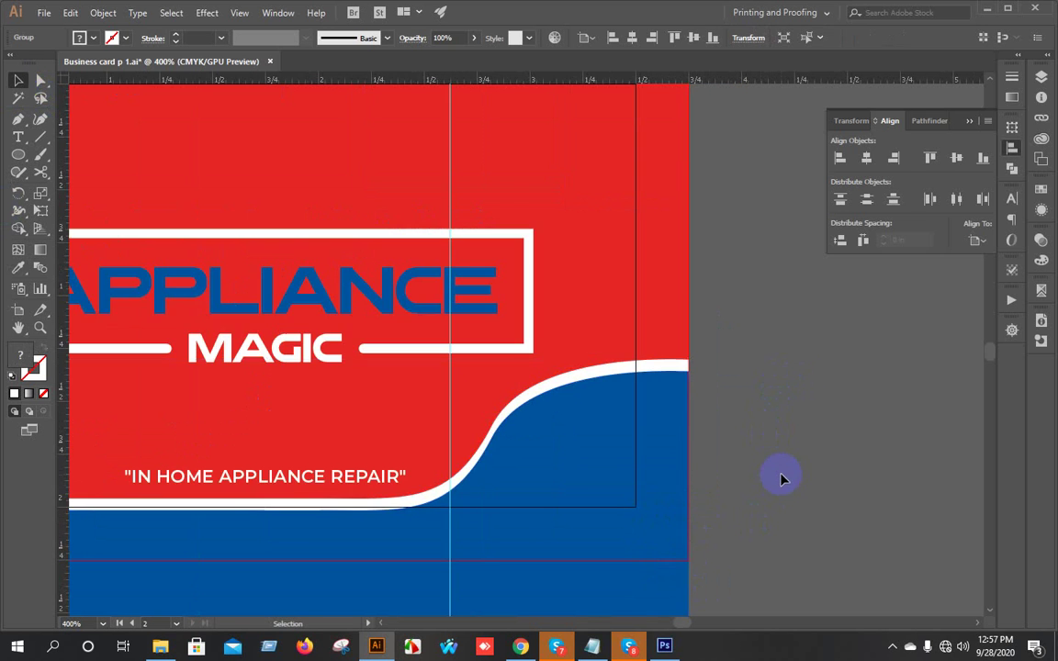
click(779, 479)
Shift the white-and-blue wave group slightly lower on the card back to leave more room under the tagline.
drag(802, 550, 744, 450)
drag(629, 428, 622, 435)
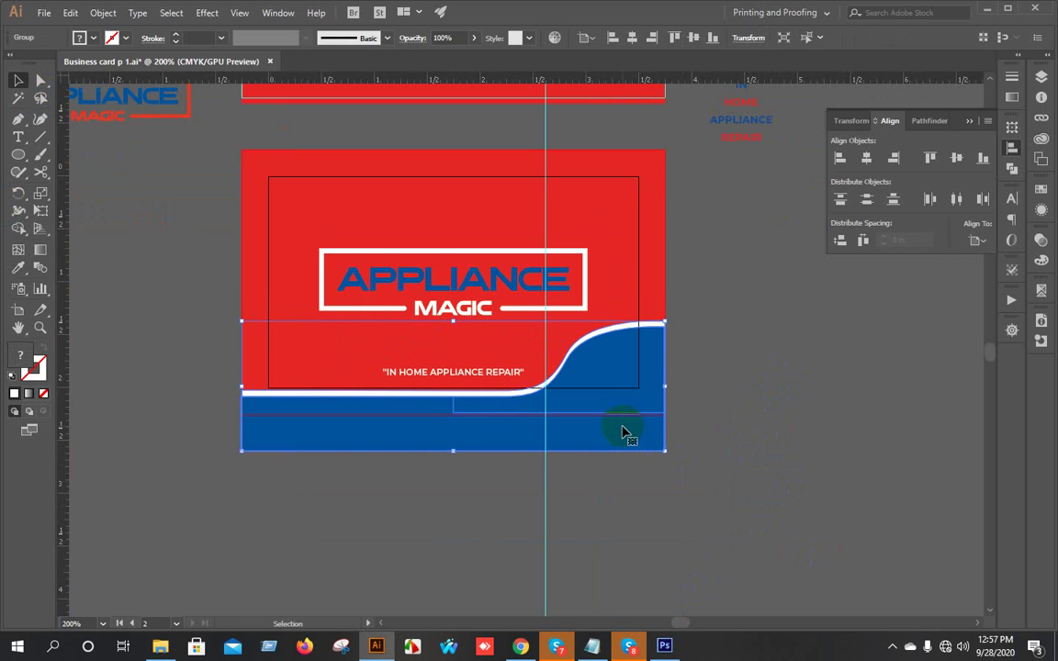
key(Up)
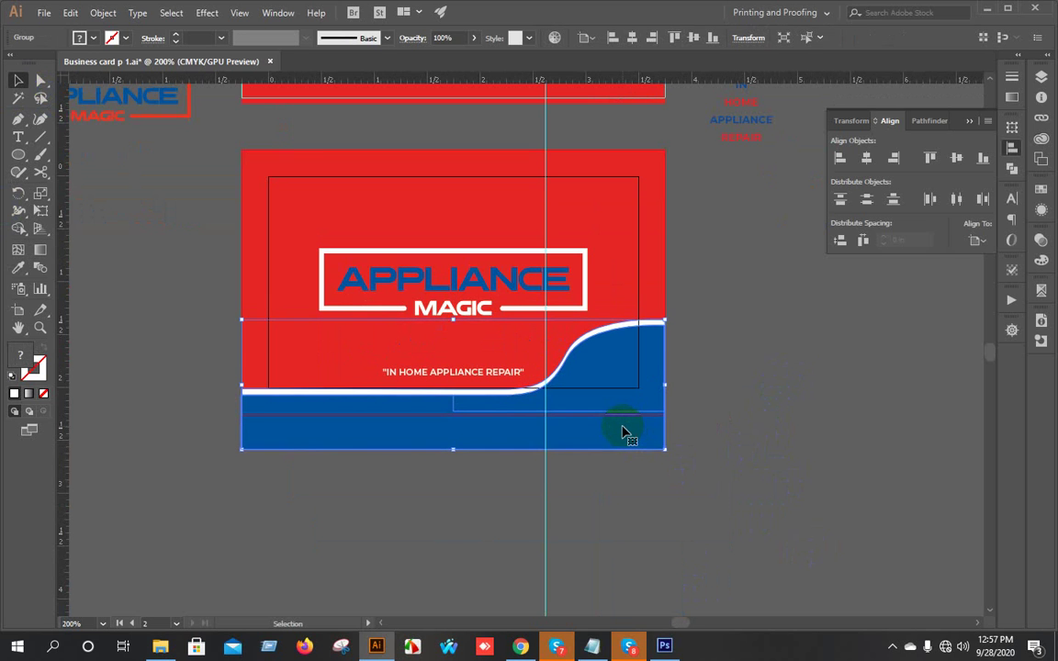
key(Down)
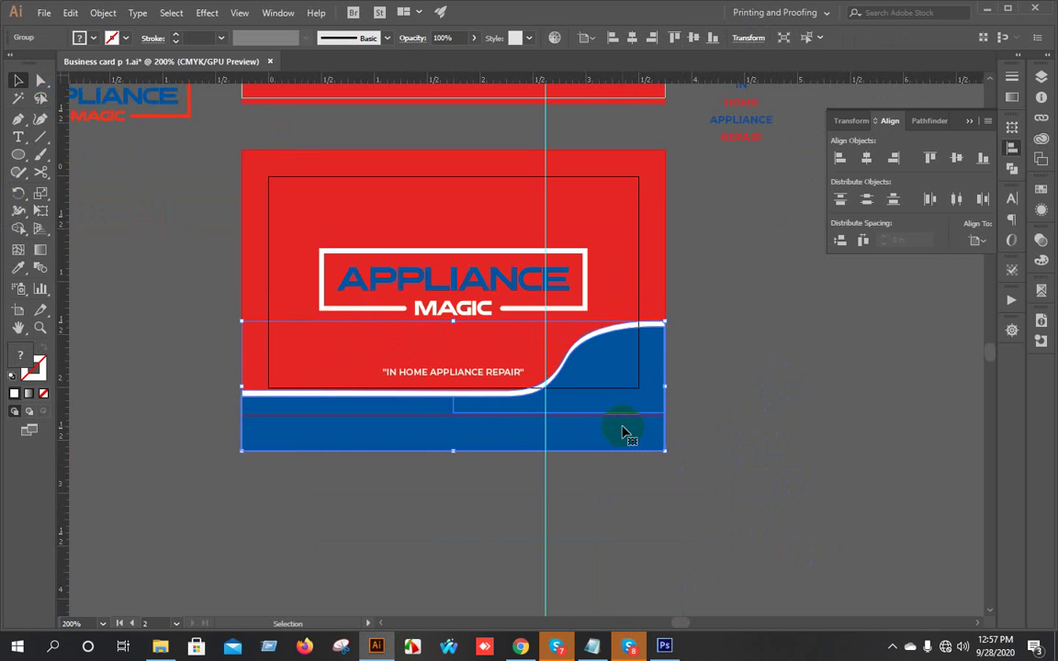
click(771, 342)
scroll(521, 376, down, 1)
drag(730, 316, 623, 380)
scroll(620, 377, up, 1)
scroll(612, 367, down, 1)
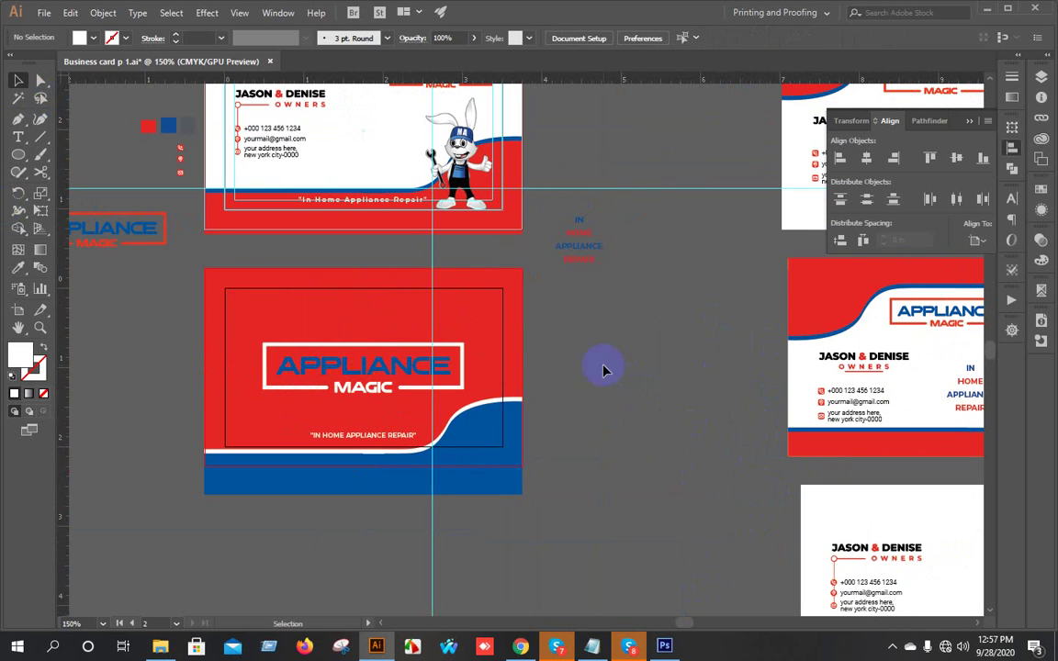
Select all the card back artwork, open business card mockup_2.psd in Photoshop, and open the RIGHT CARD smart object in the 2_90x50 group.
drag(531, 520, 550, 524)
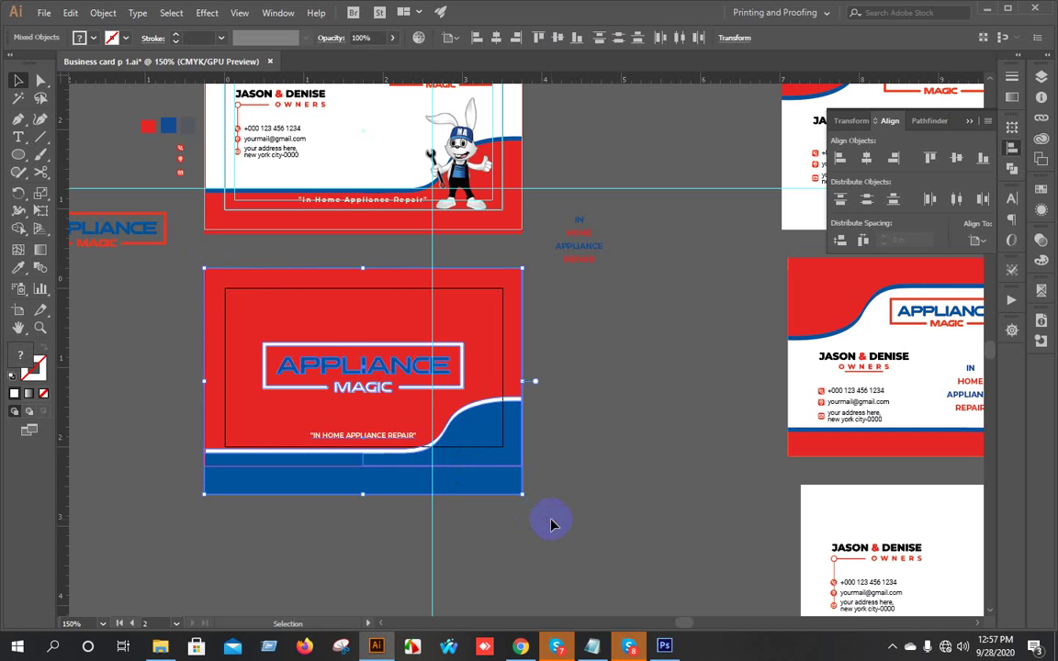
click(160, 646)
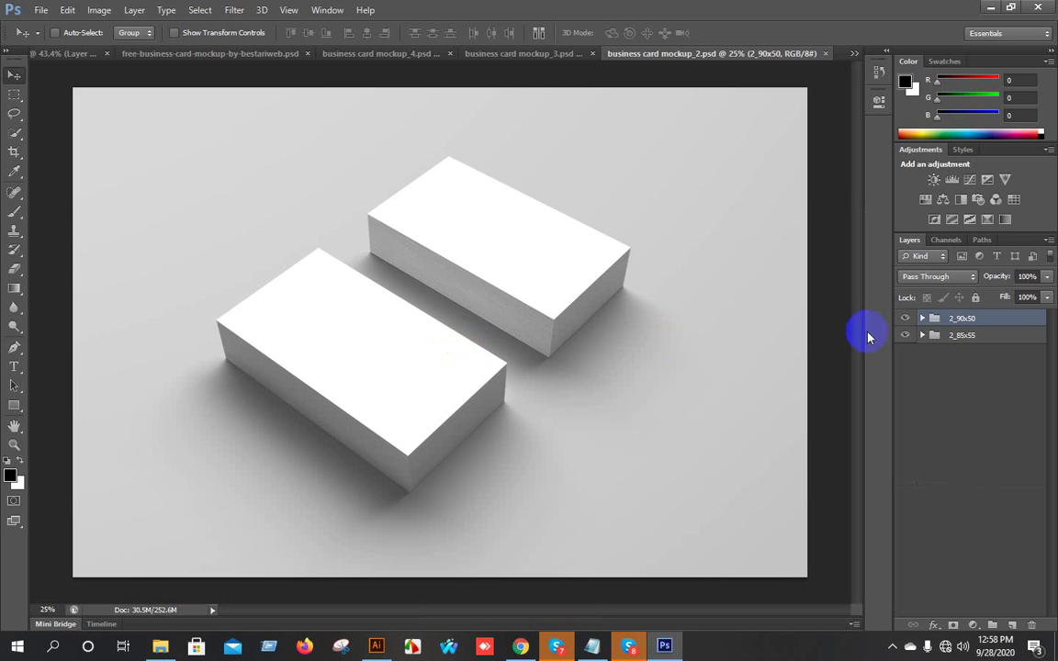
click(922, 318)
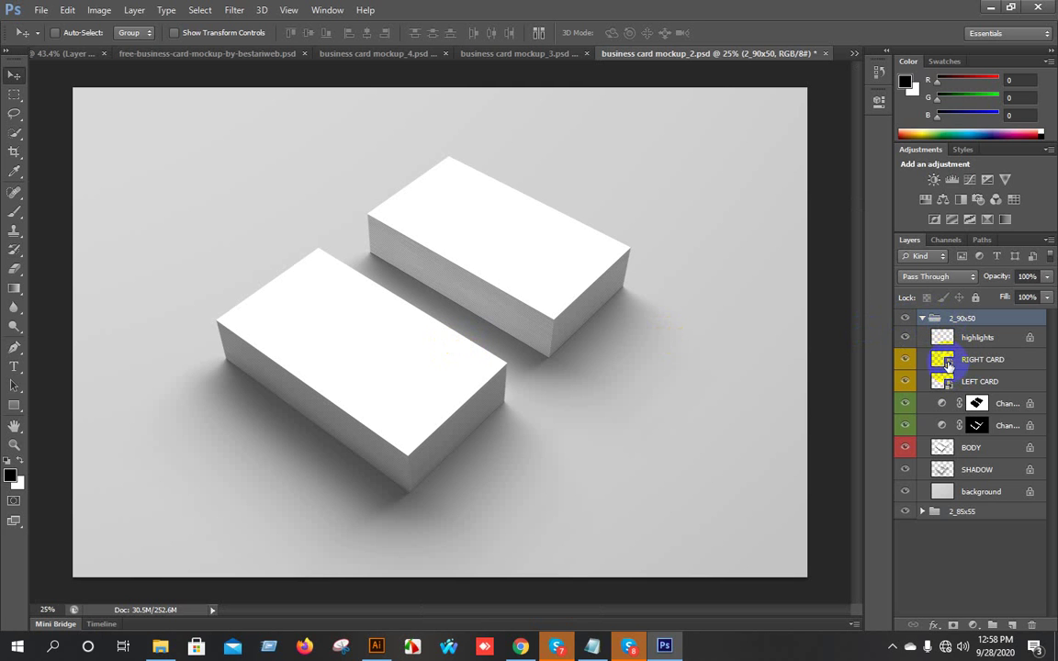
double_click(947, 364)
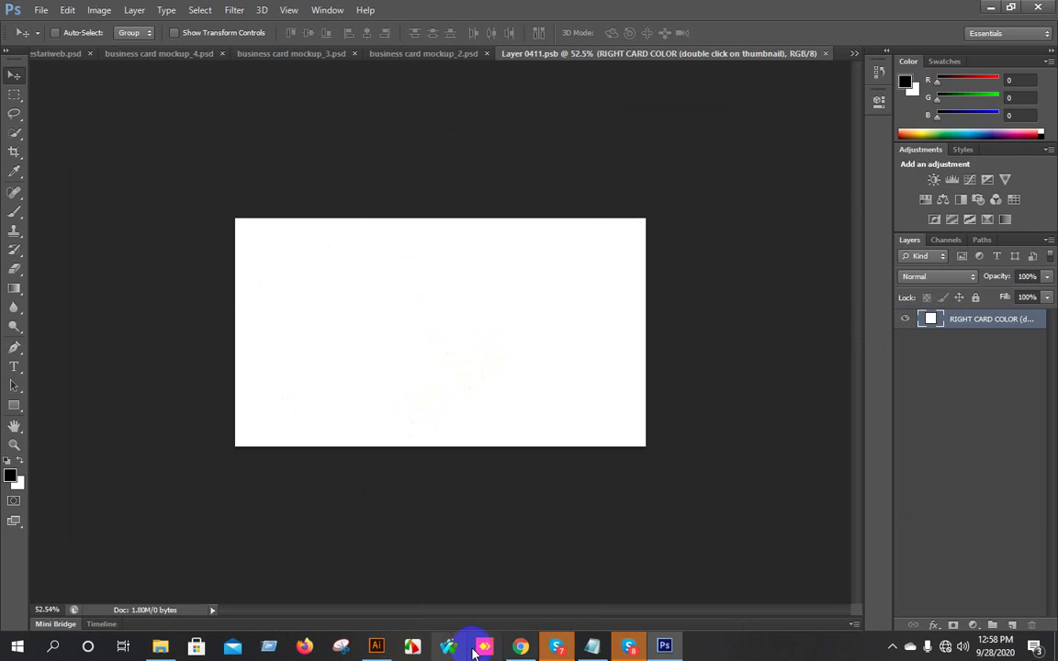
Bring the card back artwork from Illustrator into the RIGHT CARD contents and scale it to 440.63% wide by 343.90% high, past the canvas edges.
click(372, 646)
drag(413, 394, 448, 316)
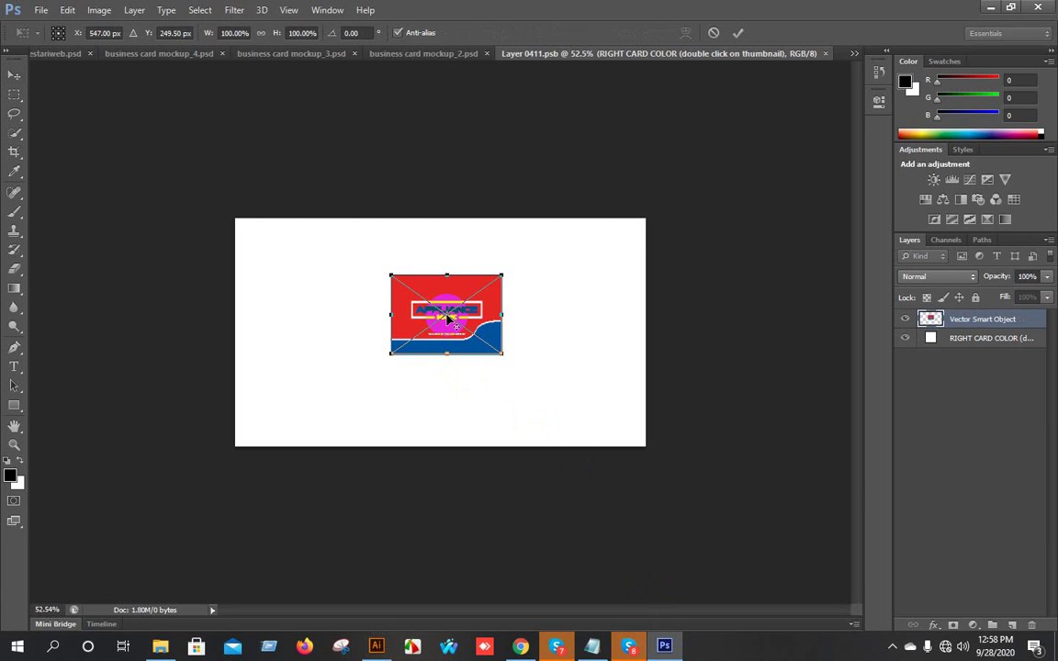
scroll(468, 319, up, 3)
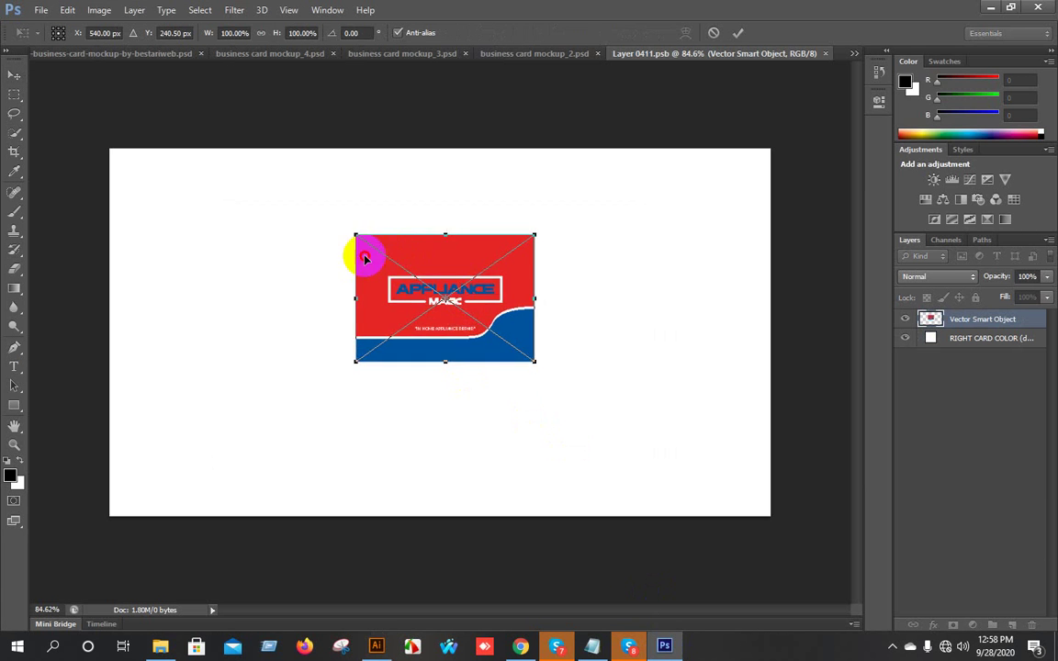
drag(365, 259, 156, 189)
drag(290, 276, 771, 517)
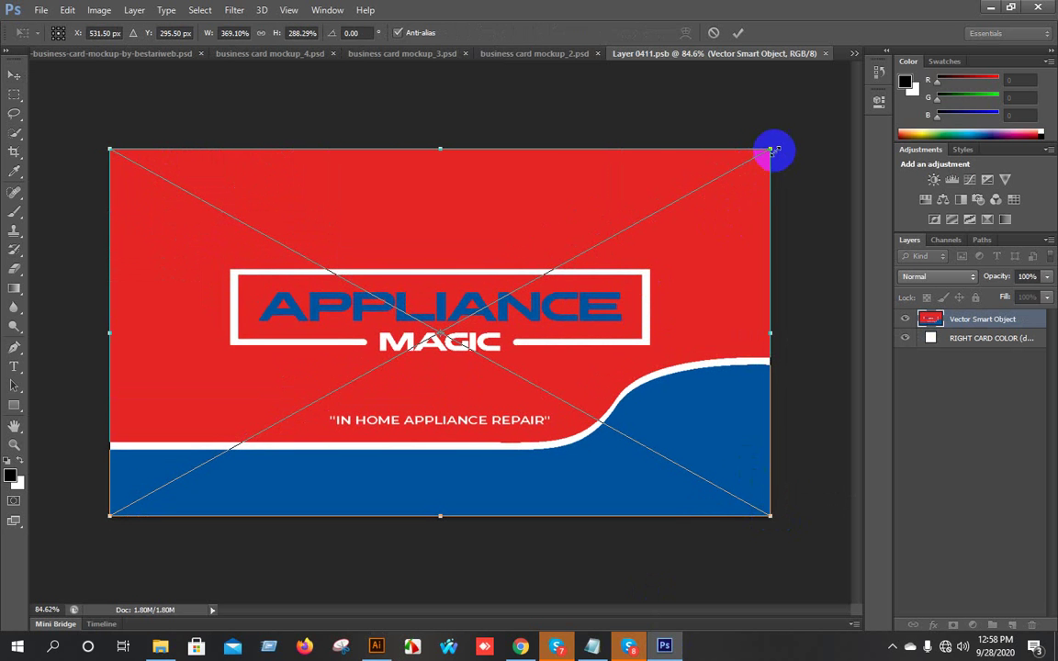
drag(770, 146, 814, 101)
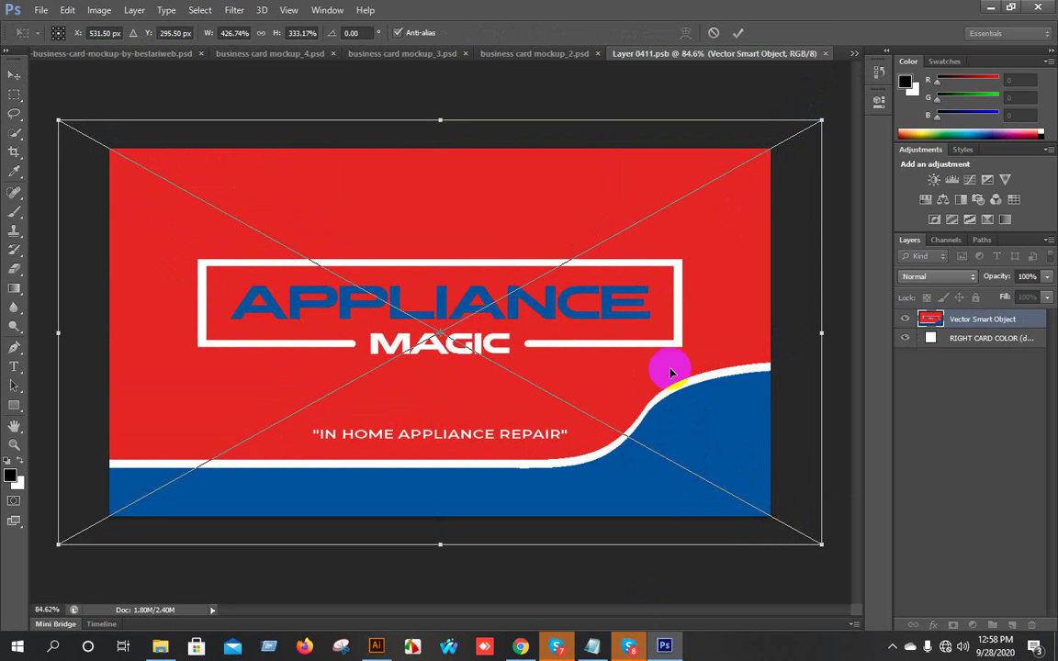
drag(822, 119, 832, 112)
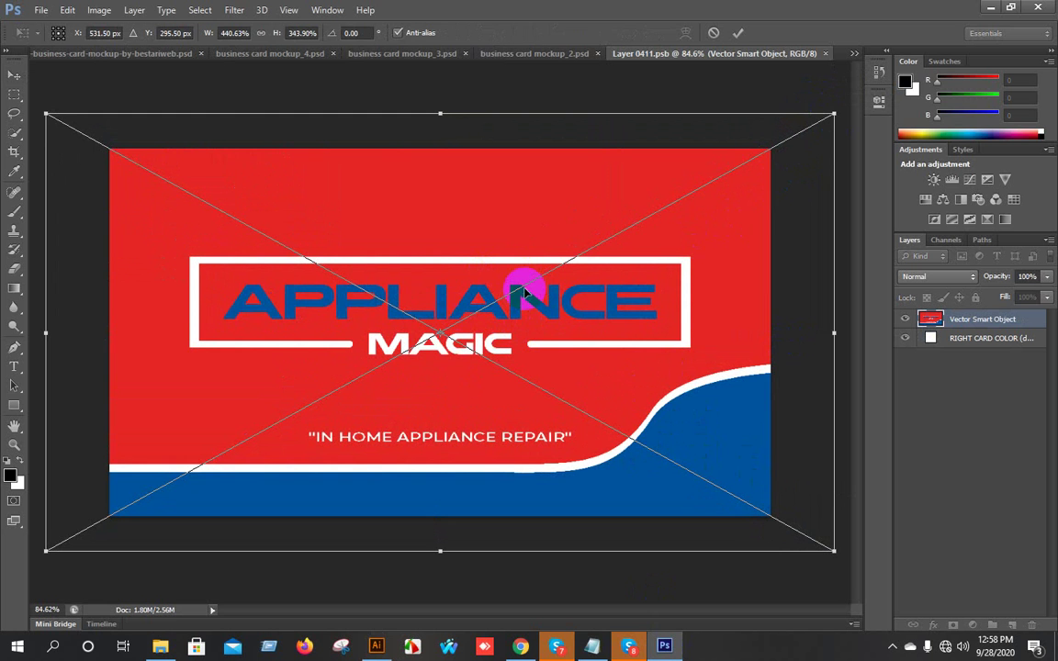
click(738, 32)
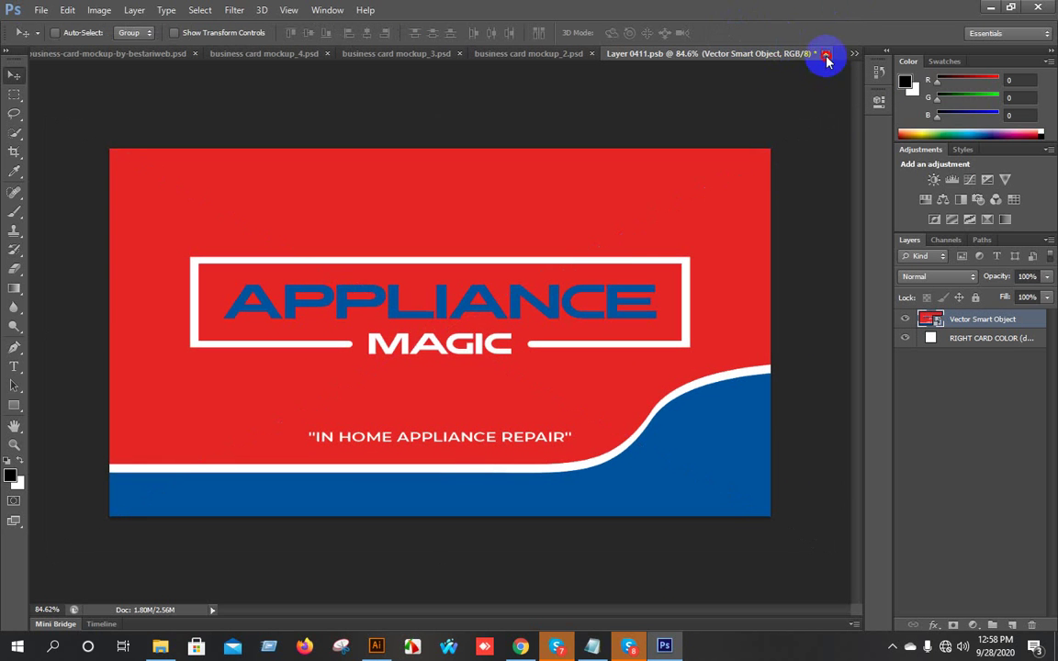
Close the RIGHT CARD contents with its changes saved and check the card back on the mockup stack.
click(823, 54)
click(432, 243)
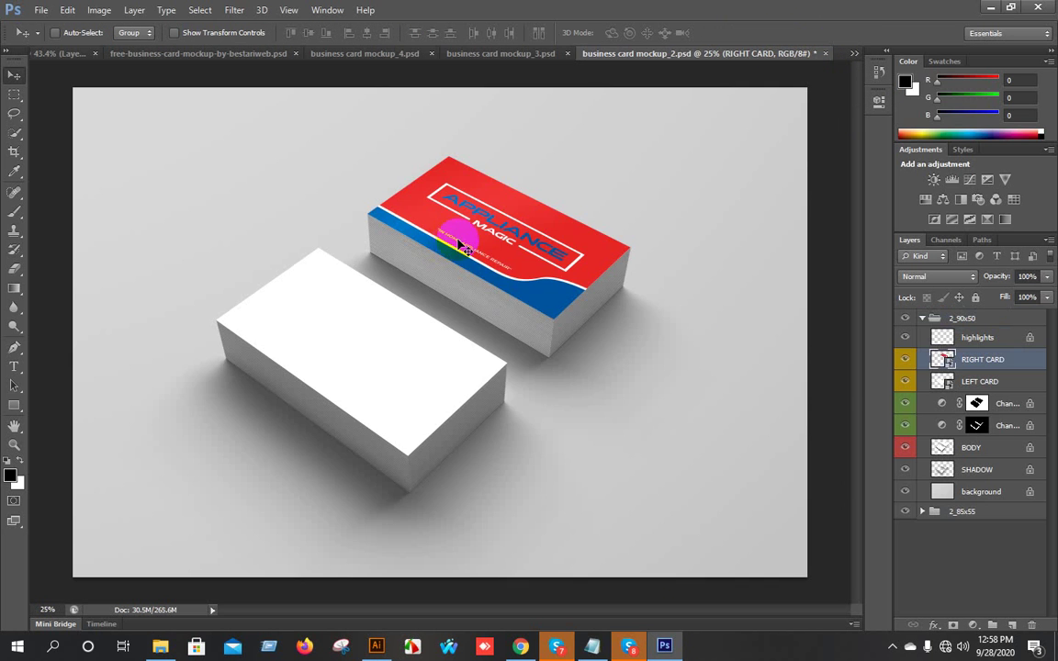
scroll(519, 223, up, 4)
scroll(529, 415, down, 4)
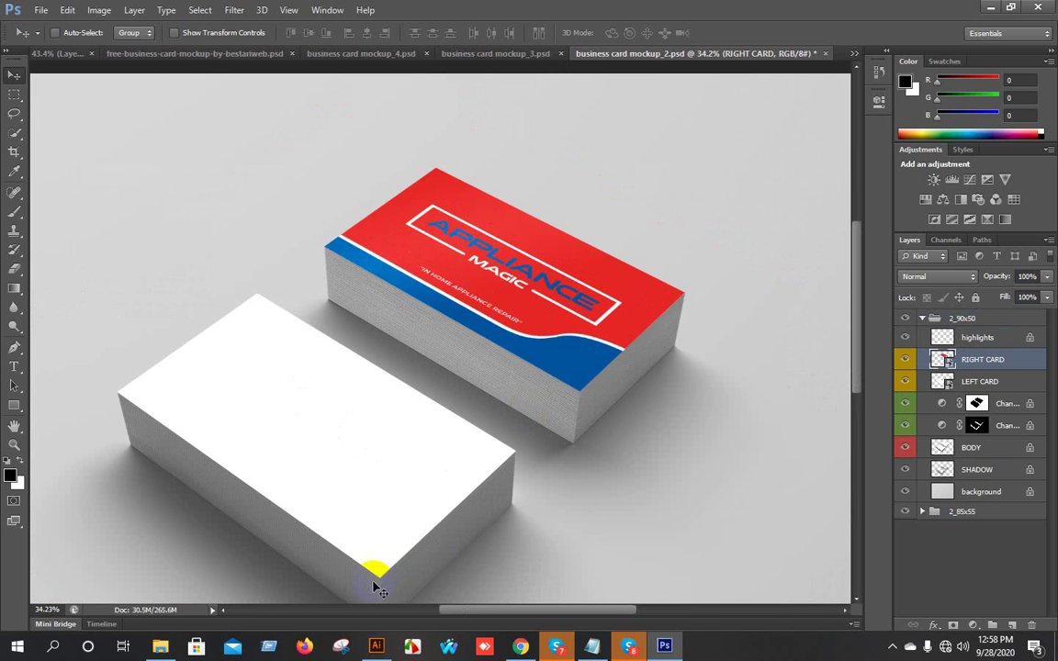
Switch to Illustrator and shrink the Appliance Magic logo on the card back proportionally about its centre to roughly two-thirds size.
click(376, 646)
scroll(370, 377, up, 4)
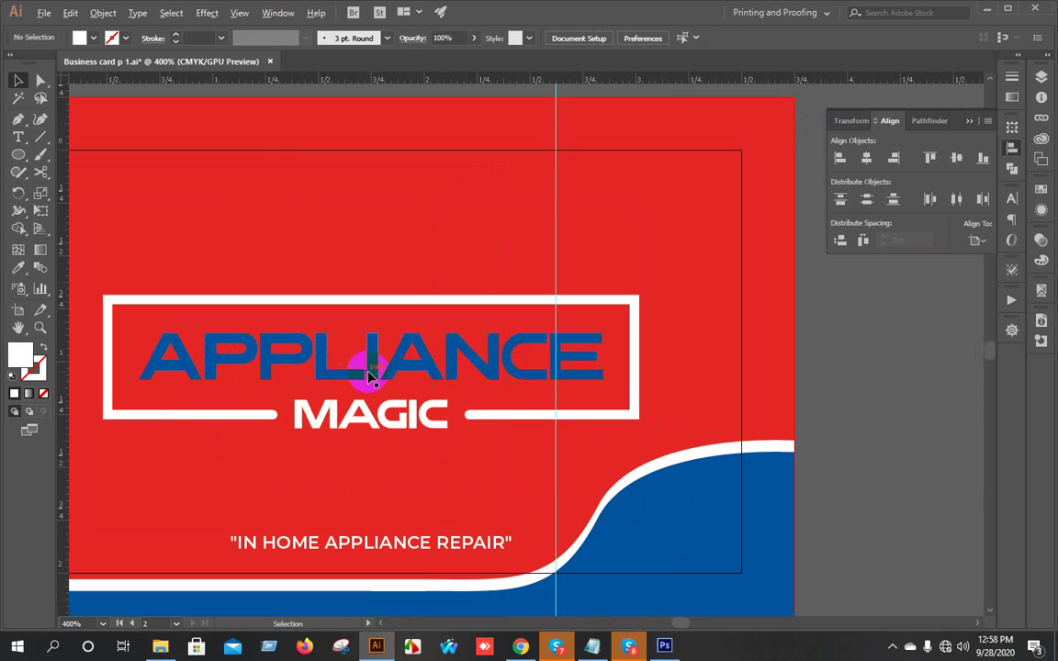
click(375, 371)
drag(638, 294, 621, 325)
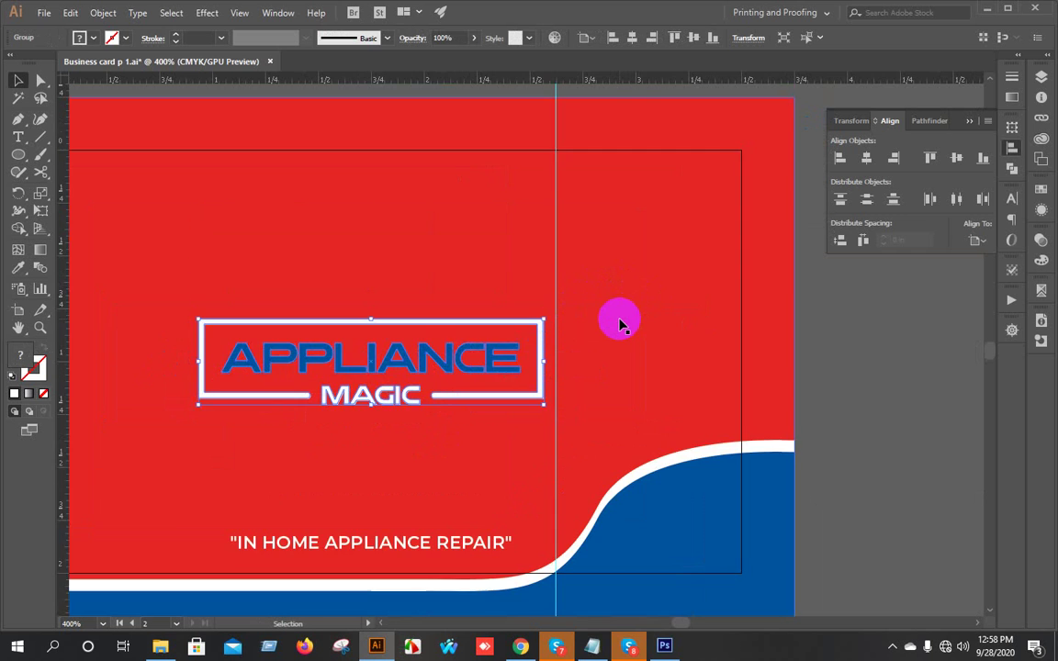
Move the white-and-blue wave group farther down the card back, bringing its flat white stripe close to the lower bleed line.
scroll(619, 324, down, 3)
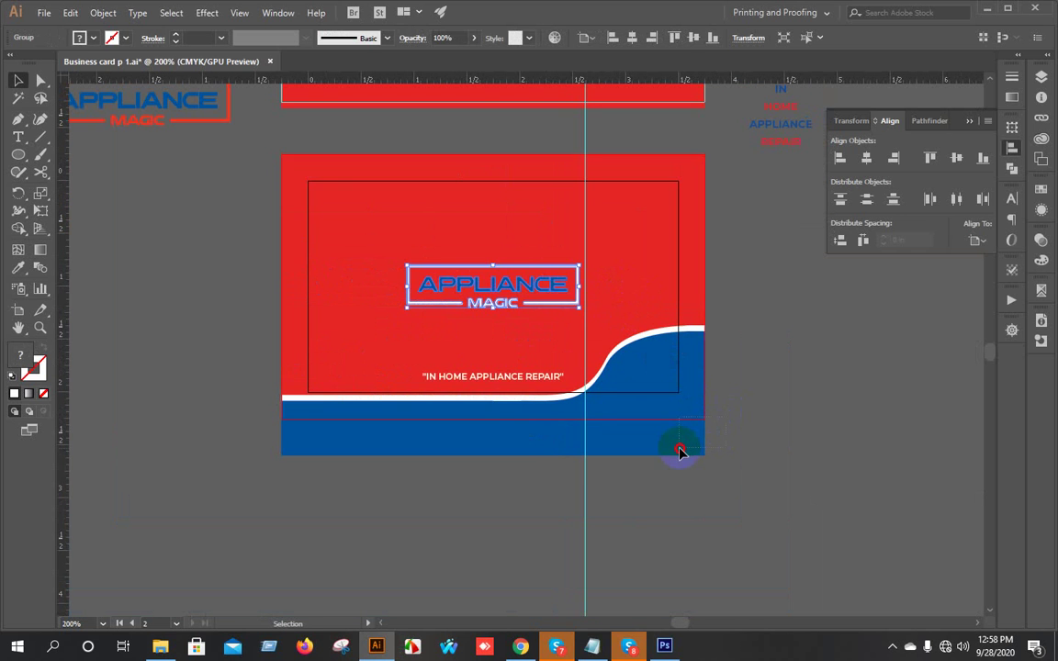
click(679, 452)
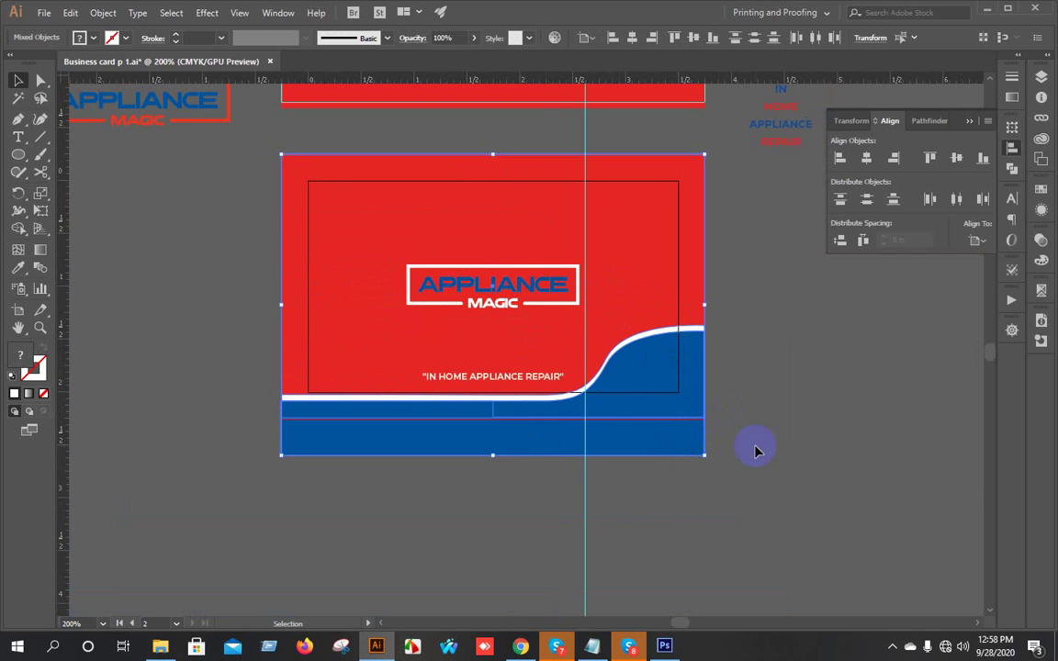
click(757, 450)
click(673, 440)
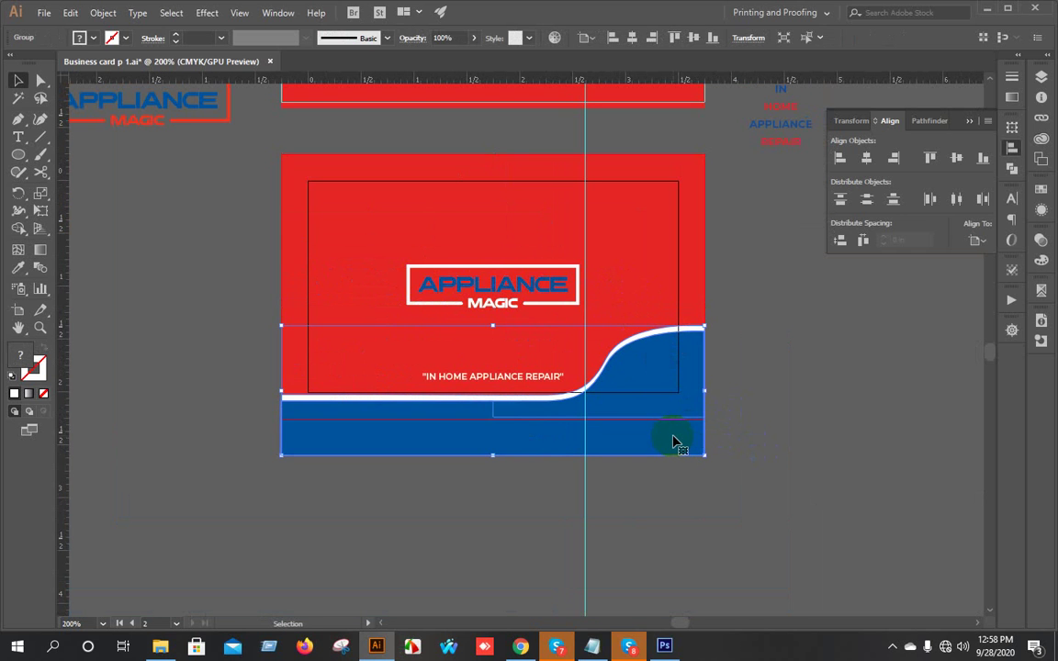
key(shift+Down)
key(Down)
key(Down)
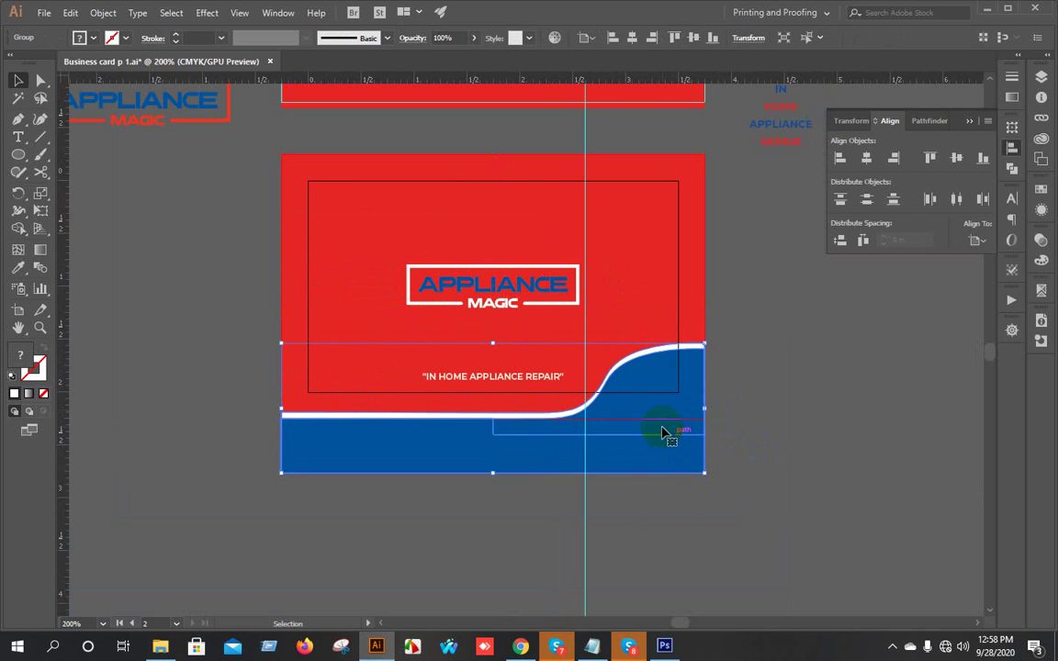
Shift the "IN HOME APPLIANCE REPAIR" tagline down to just above the lower edge of the artboard.
click(491, 378)
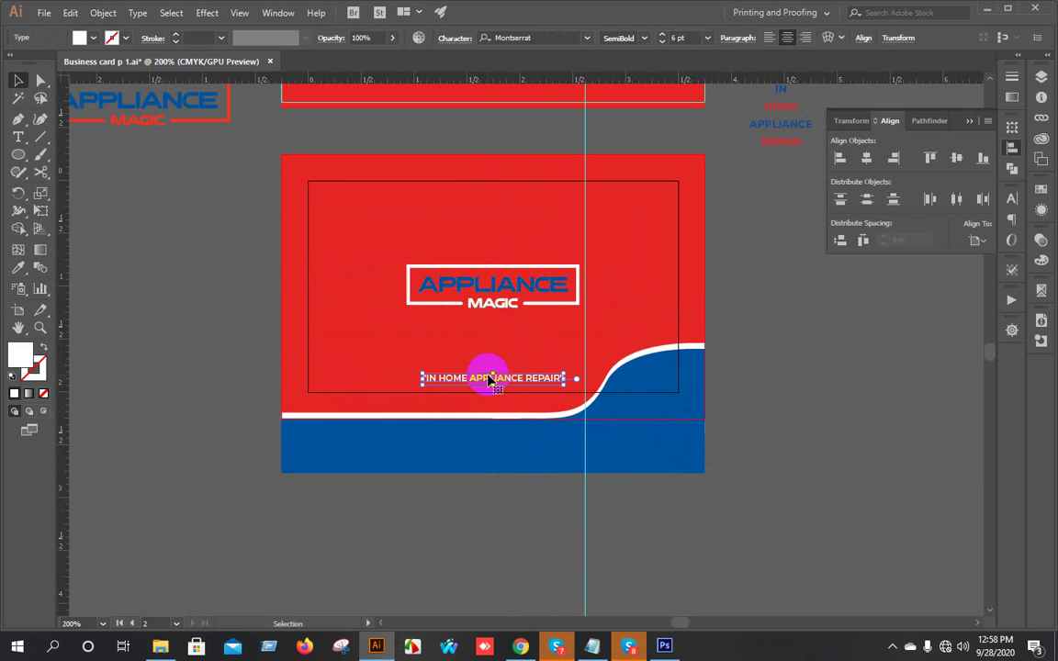
key(Down)
key(Down)
key(Down)
key(Down)
key(Down)
key(Down)
key(Down)
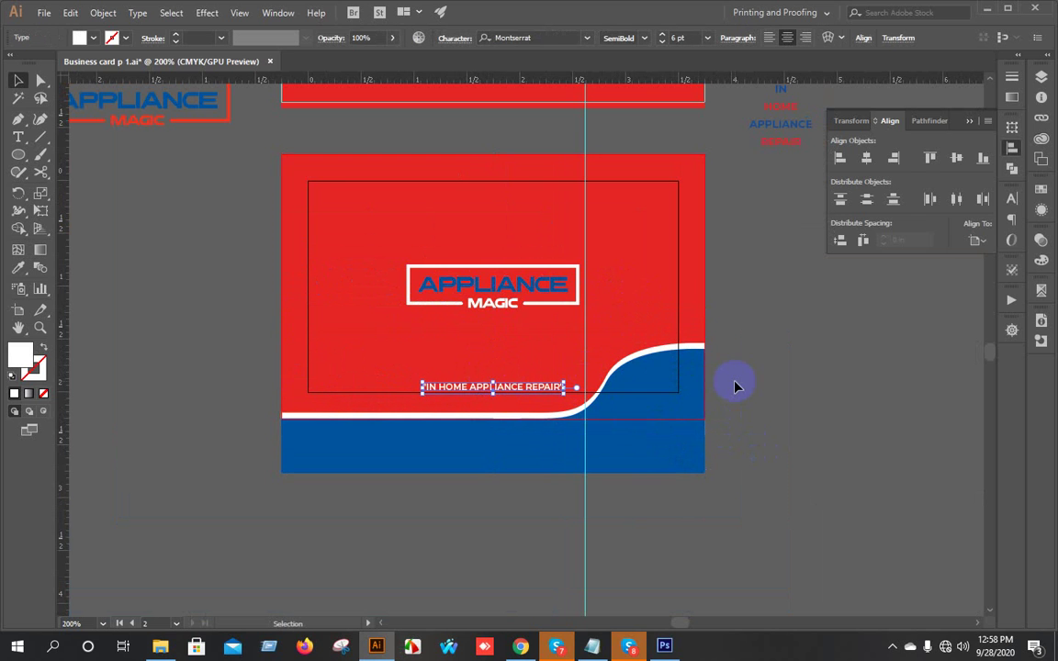
Nudge the wave group slightly back up, closer to the tagline, and deselect it.
click(634, 458)
key(Up)
key(Up)
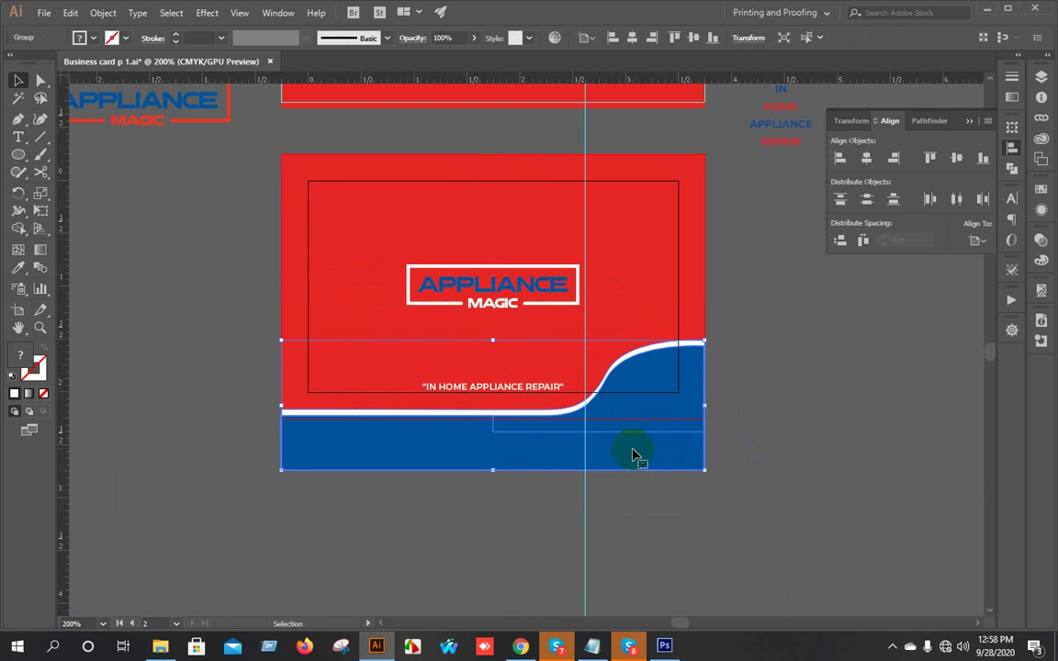
click(871, 364)
Center the Appliance Magic logo horizontally on the card back and deselect it.
click(344, 260)
click(500, 305)
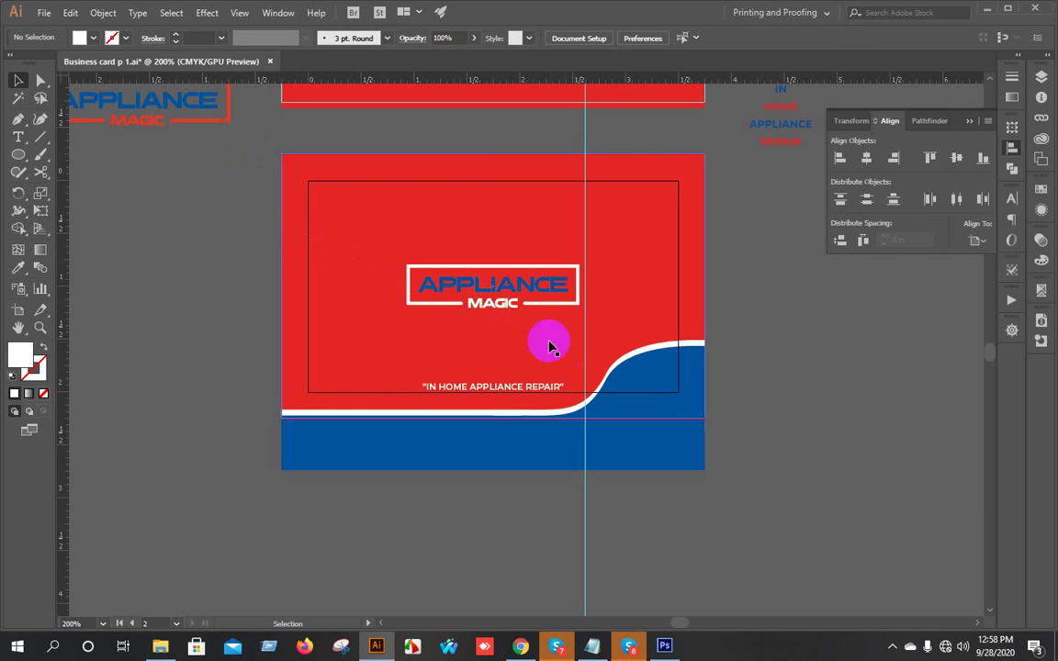
click(976, 239)
click(960, 297)
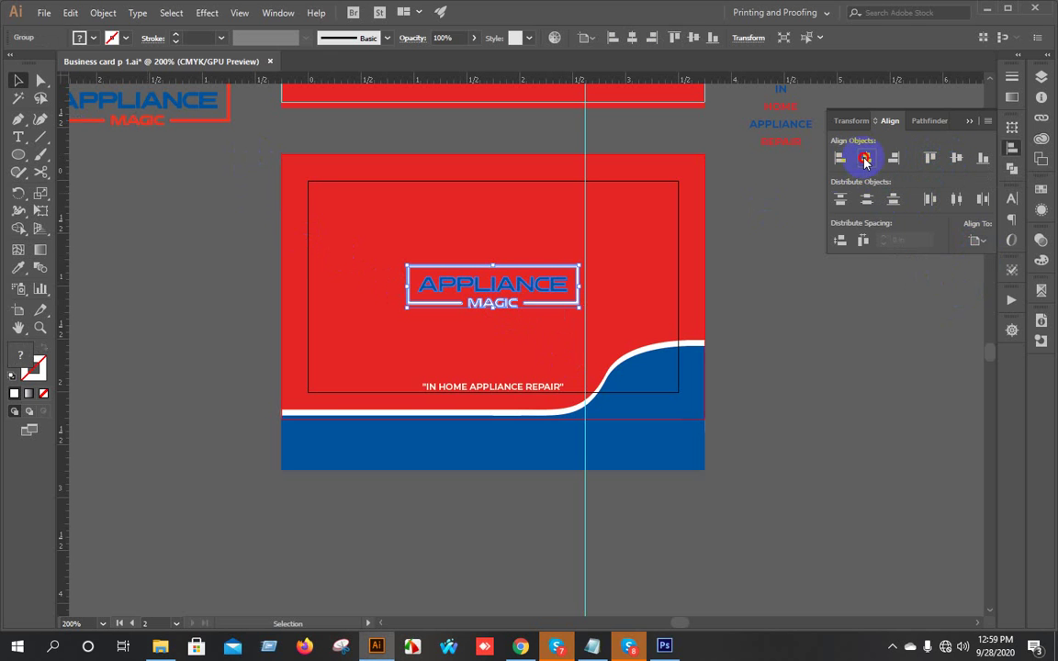
click(816, 278)
Select all the card back artwork, keeping it in place, and open the LEFT CARD smart object of business card mockup_2.psd in Photoshop.
drag(277, 160, 706, 488)
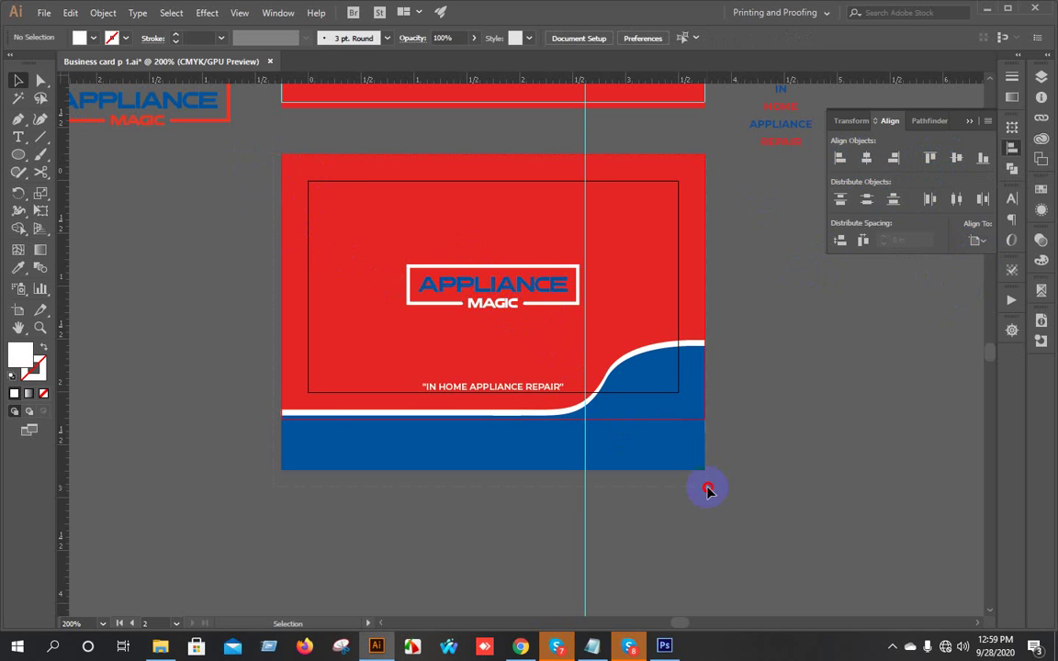
drag(545, 320, 505, 325)
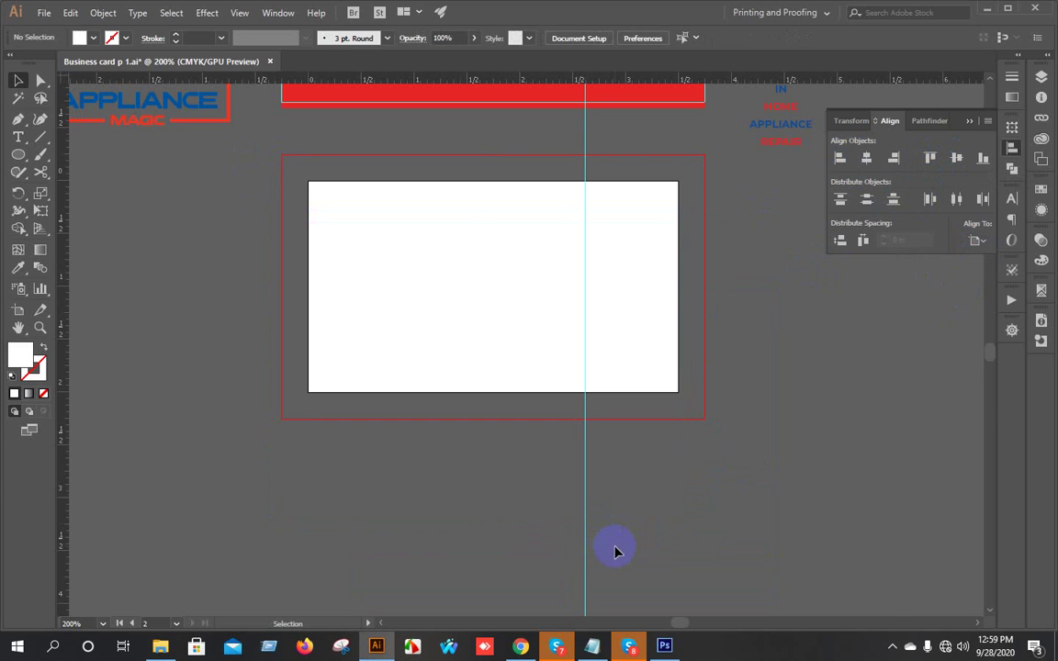
key(ctrl+z)
click(664, 647)
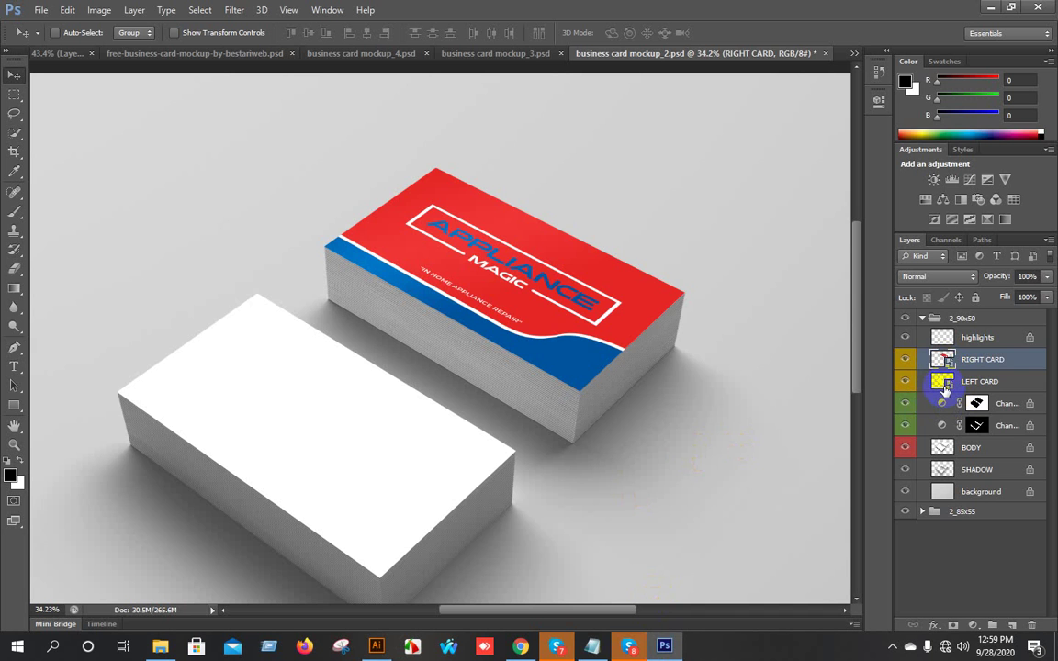
double_click(951, 390)
key(ctrl+0)
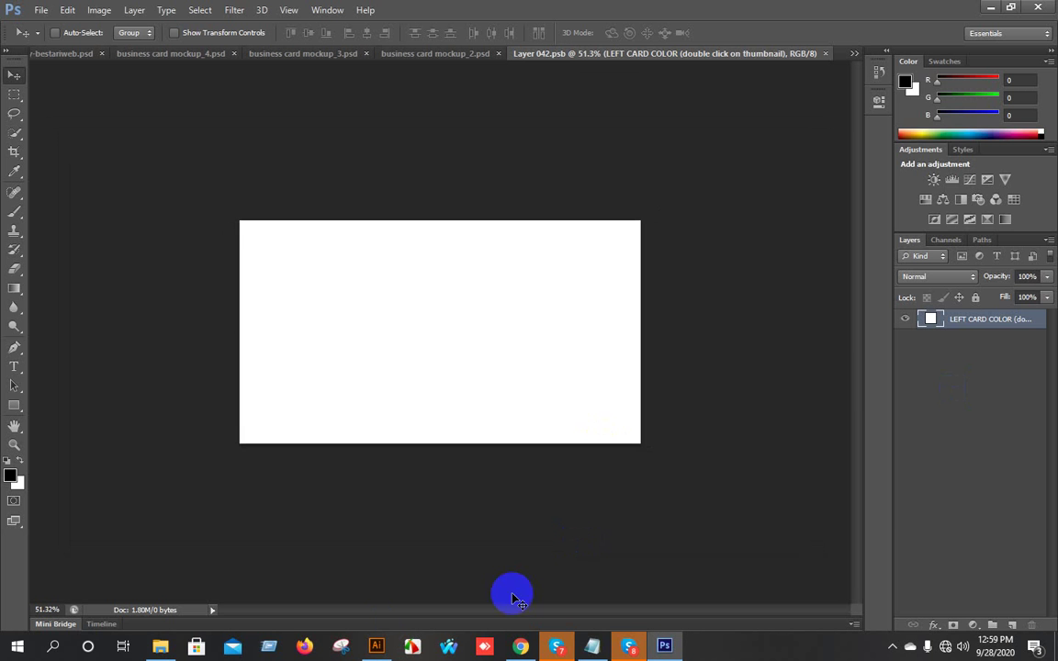
Bring the card back artwork from Illustrator into the LEFT CARD contents and scale it to 512.15% wide by 381.40% high, past the canvas edges.
click(377, 646)
drag(504, 344, 536, 385)
drag(511, 342, 649, 437)
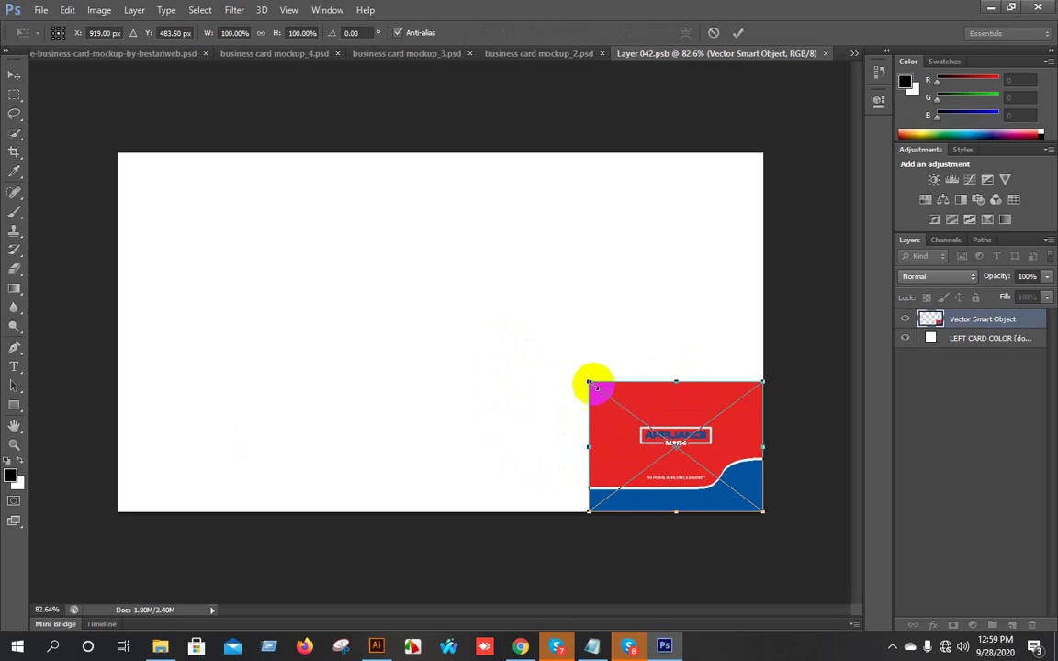
drag(589, 379, 118, 151)
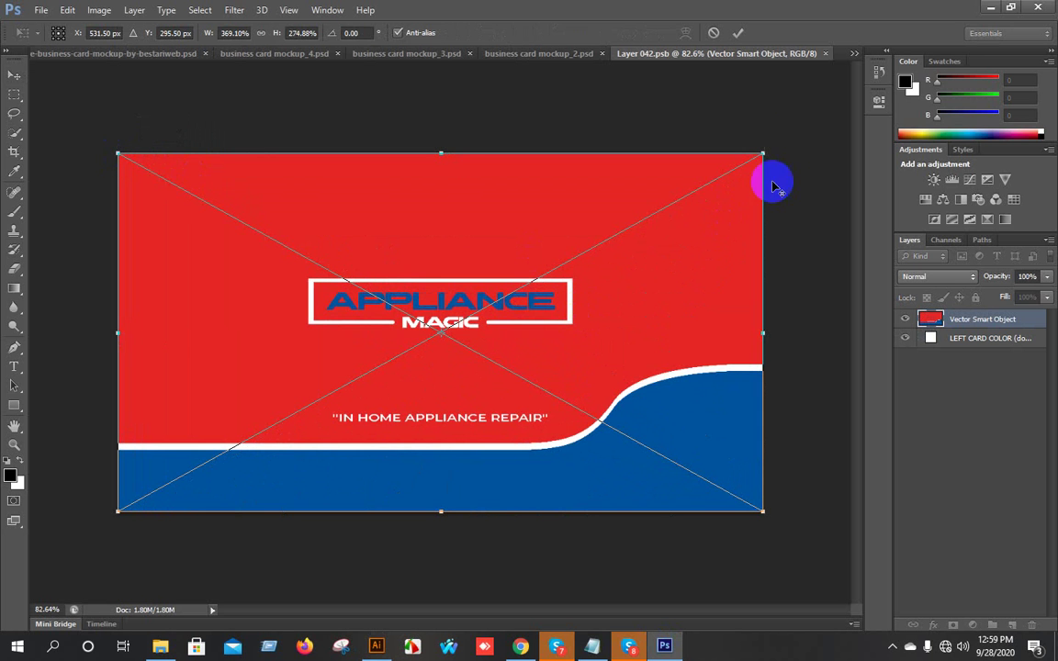
drag(764, 153, 863, 80)
drag(876, 72, 879, 64)
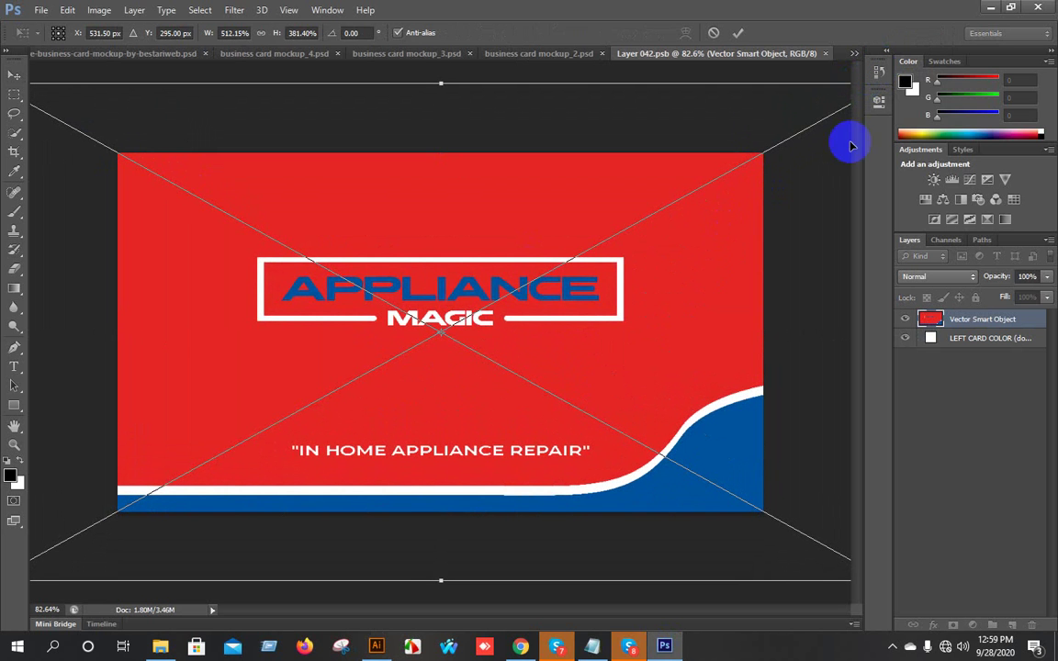
click(738, 32)
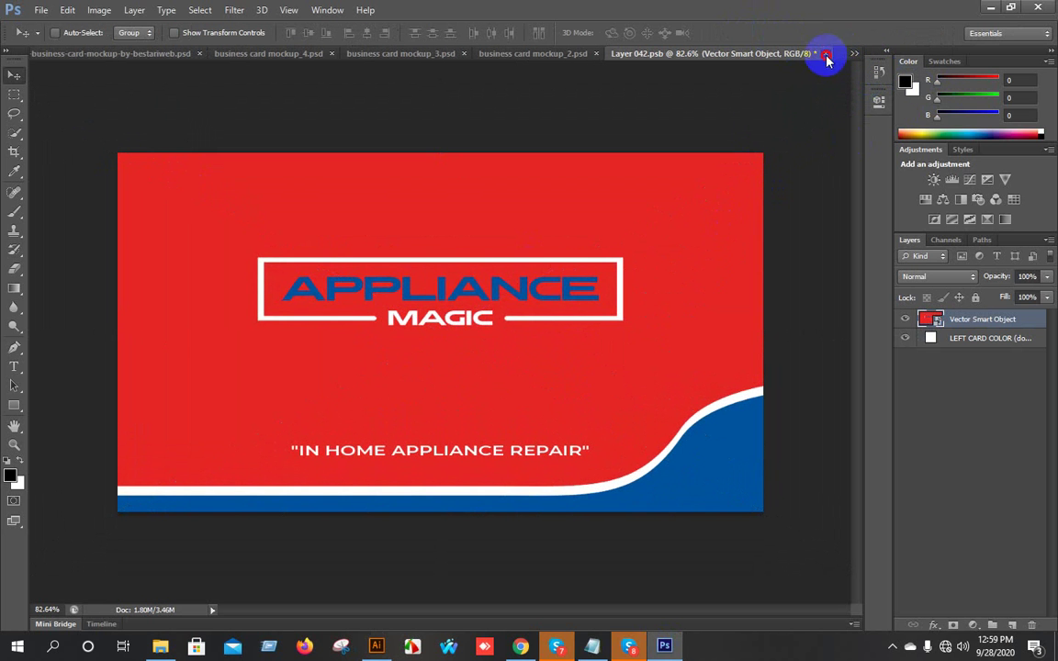
Close the LEFT CARD contents with its changes saved and compare the two card back versions on the mockup stacks.
click(825, 56)
click(432, 240)
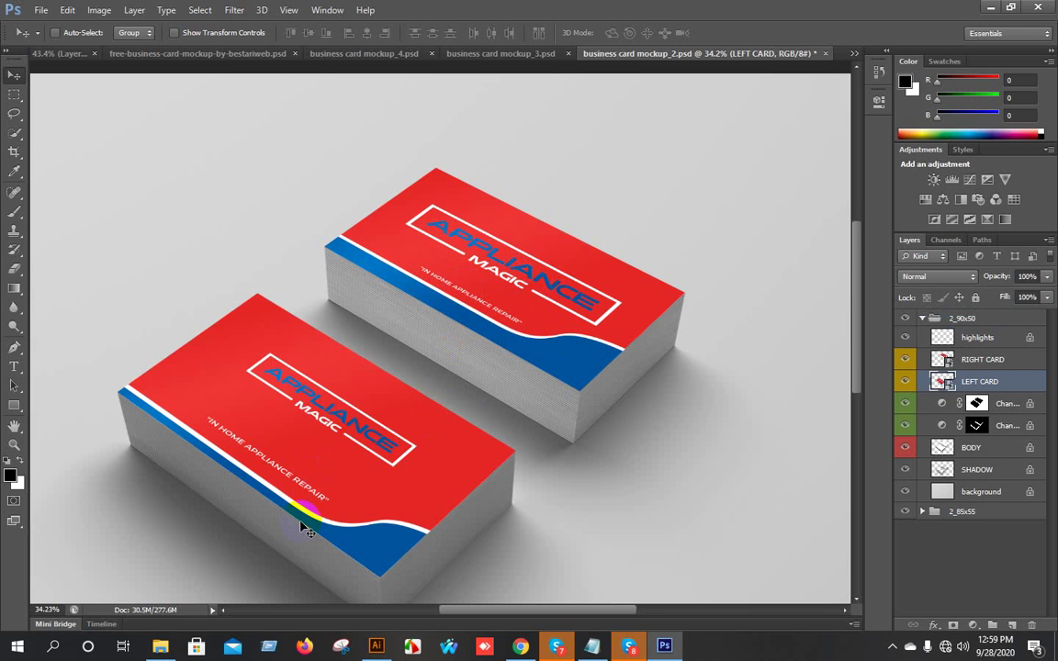
scroll(303, 469, up, 2)
scroll(307, 460, down, 3)
scroll(319, 449, up, 4)
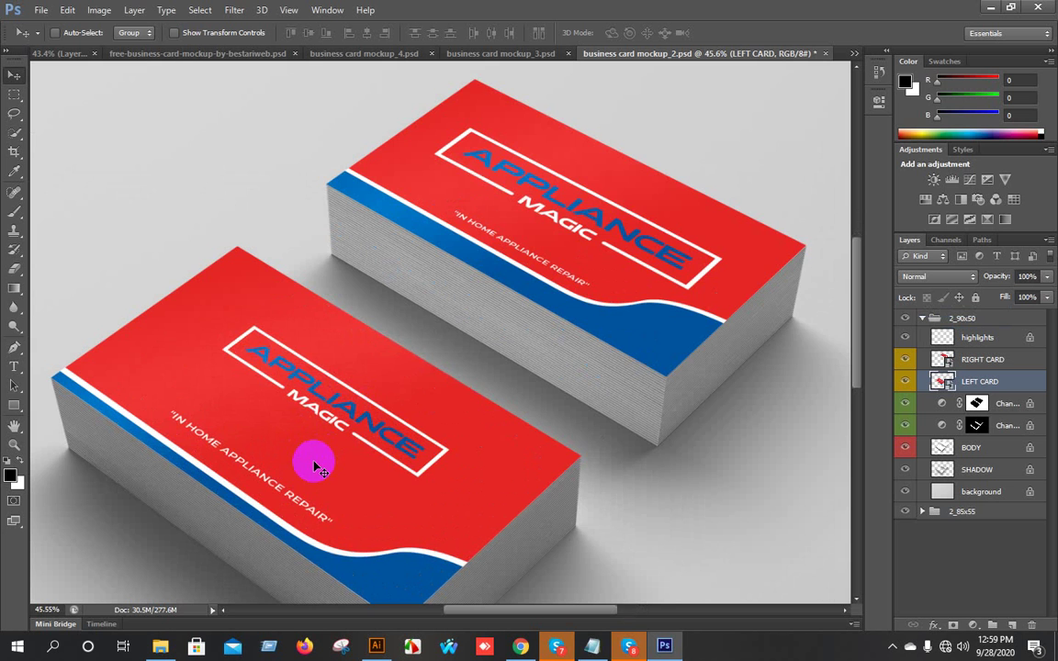
scroll(326, 462, down, 5)
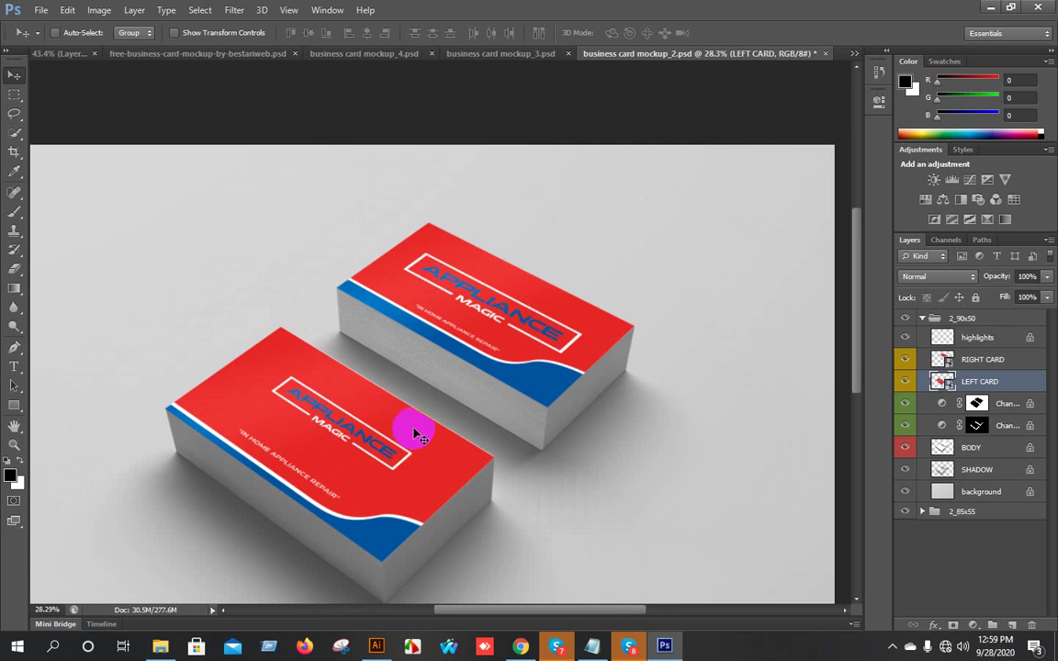
scroll(416, 407, up, 2)
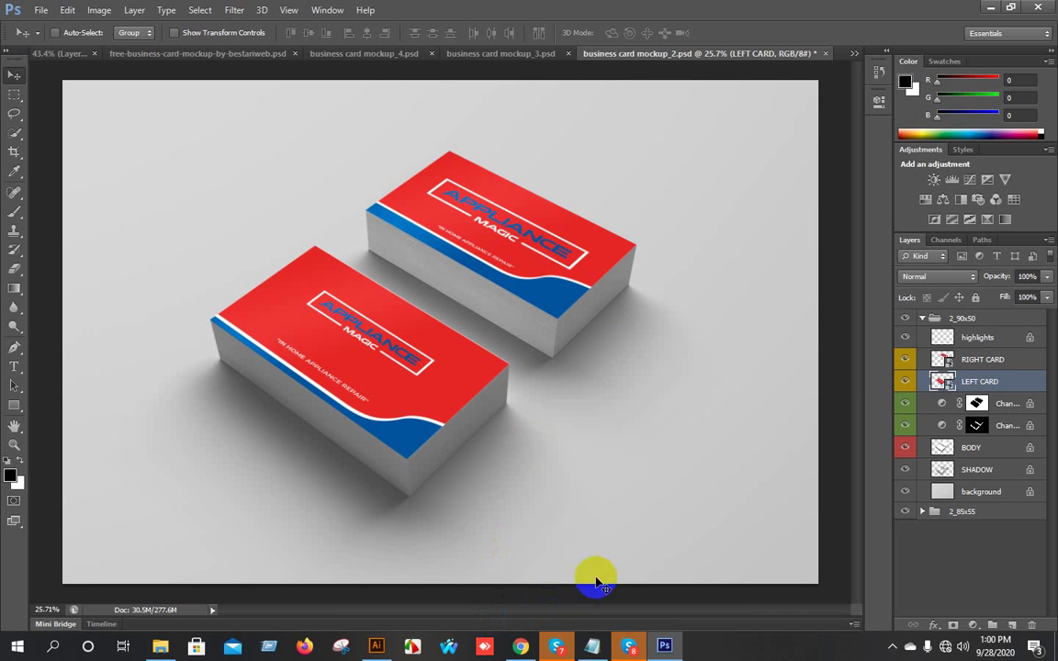
click(890, 648)
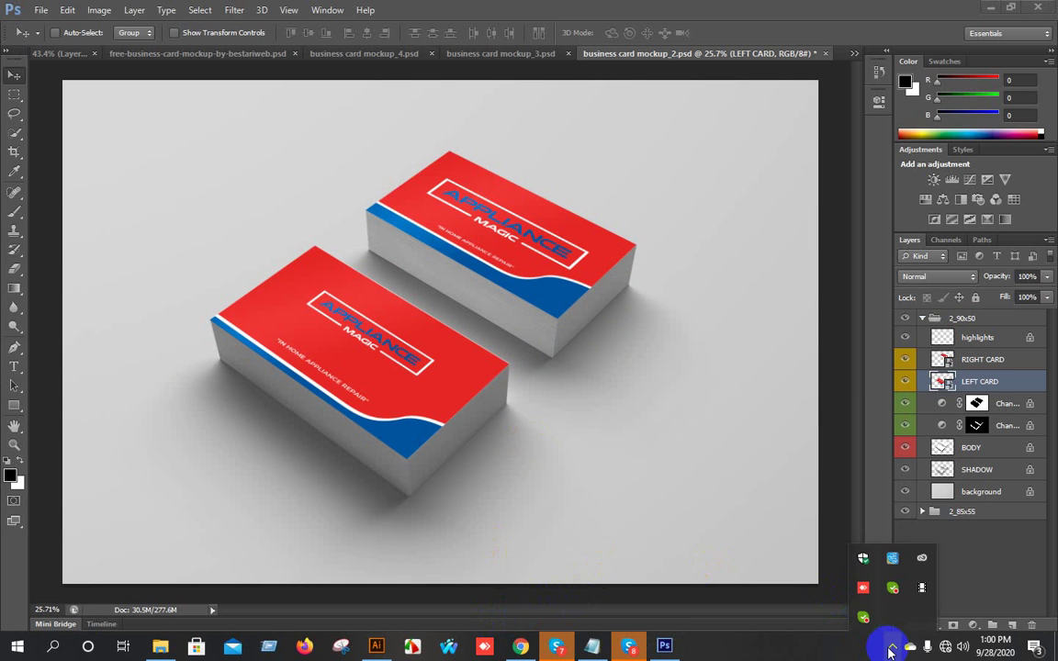